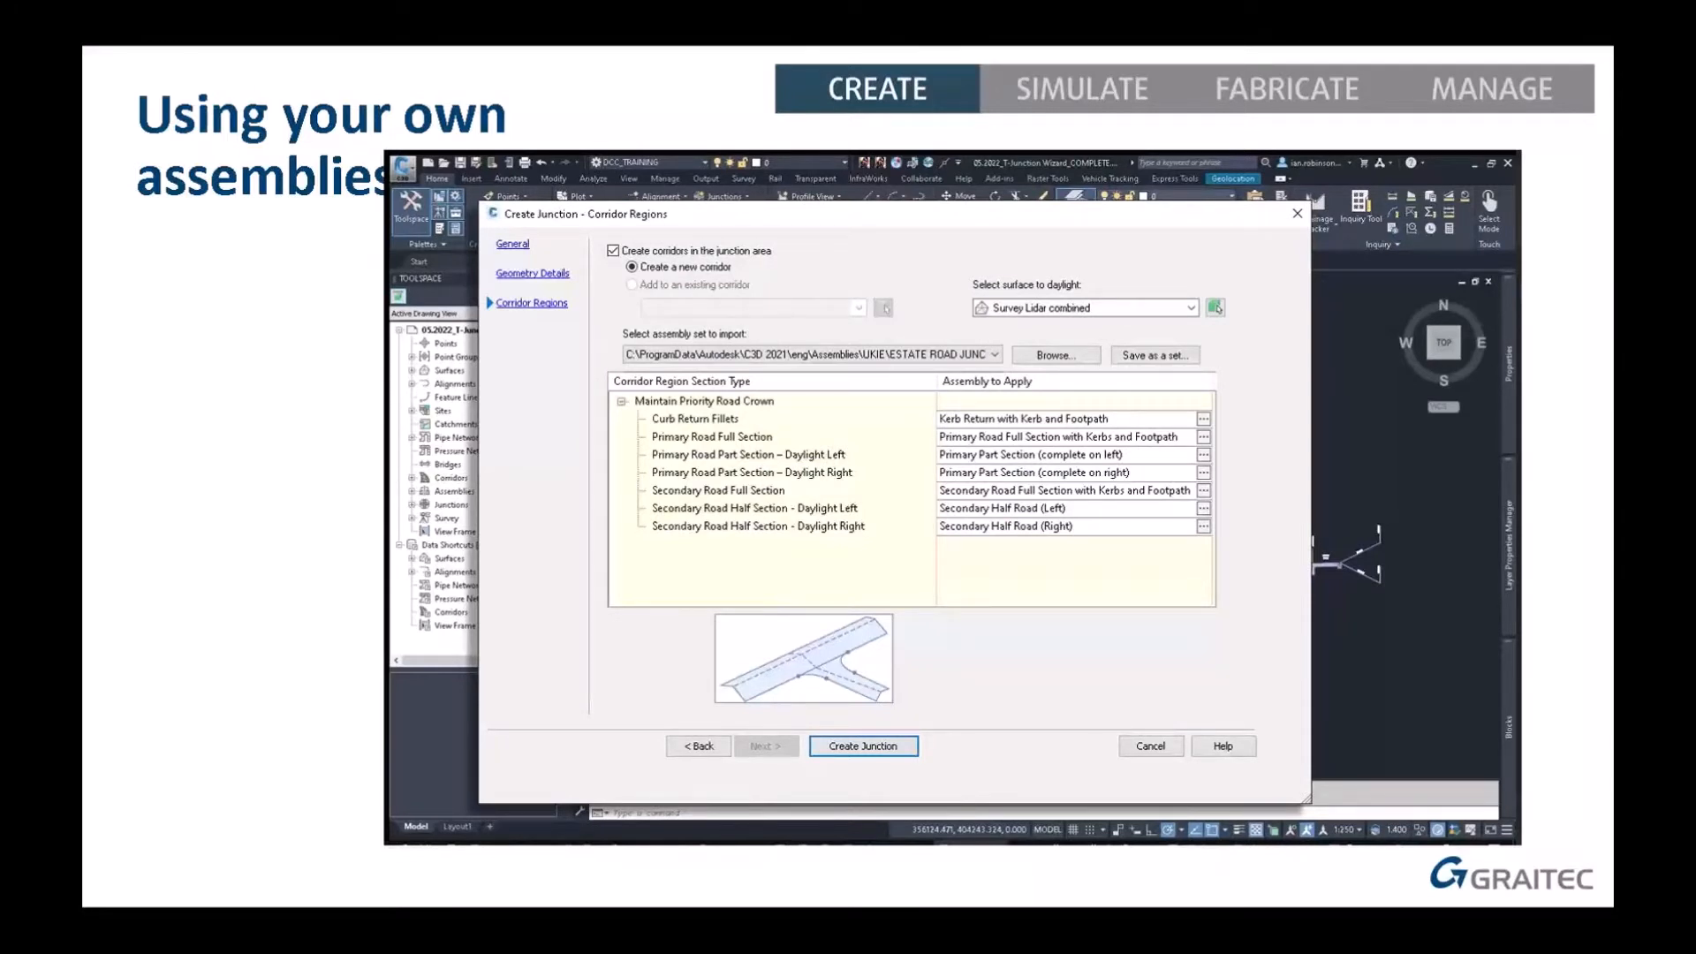
# Advance the slideshow to the 'Saving for next time' slide showing the assembly set XML file
pyautogui.click(1138, 355)
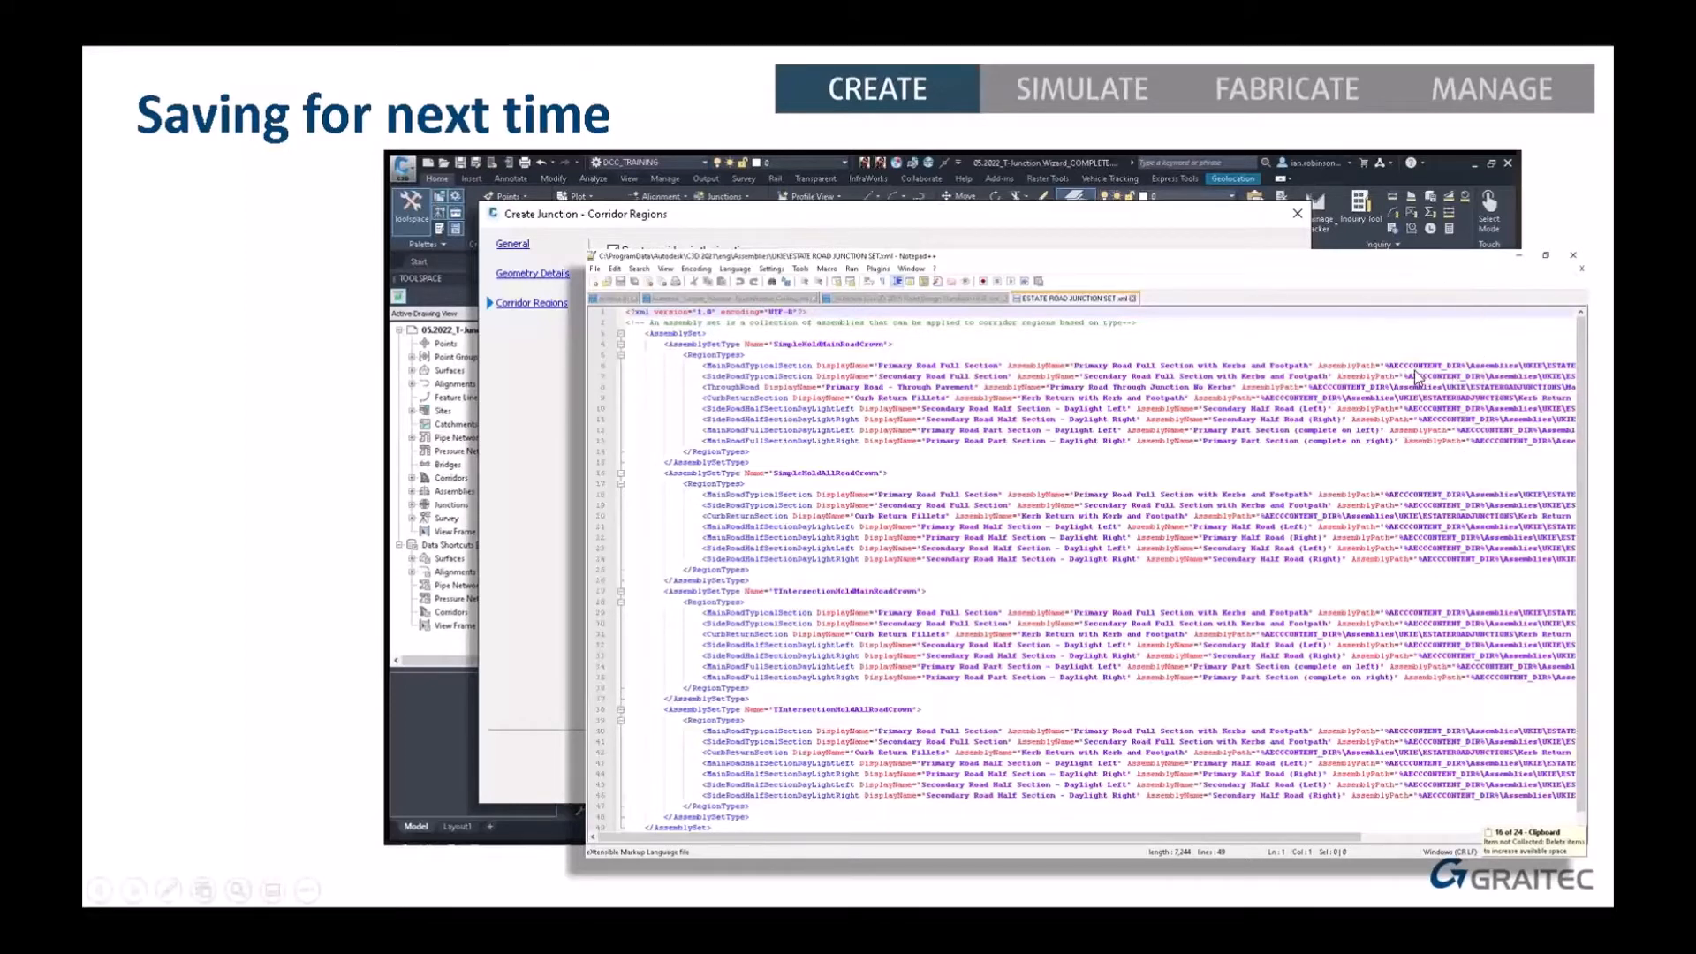
# Reveal the folder of assembly drawings, then advance to the 'Any Questions?' slide
pyautogui.click(1042, 445)
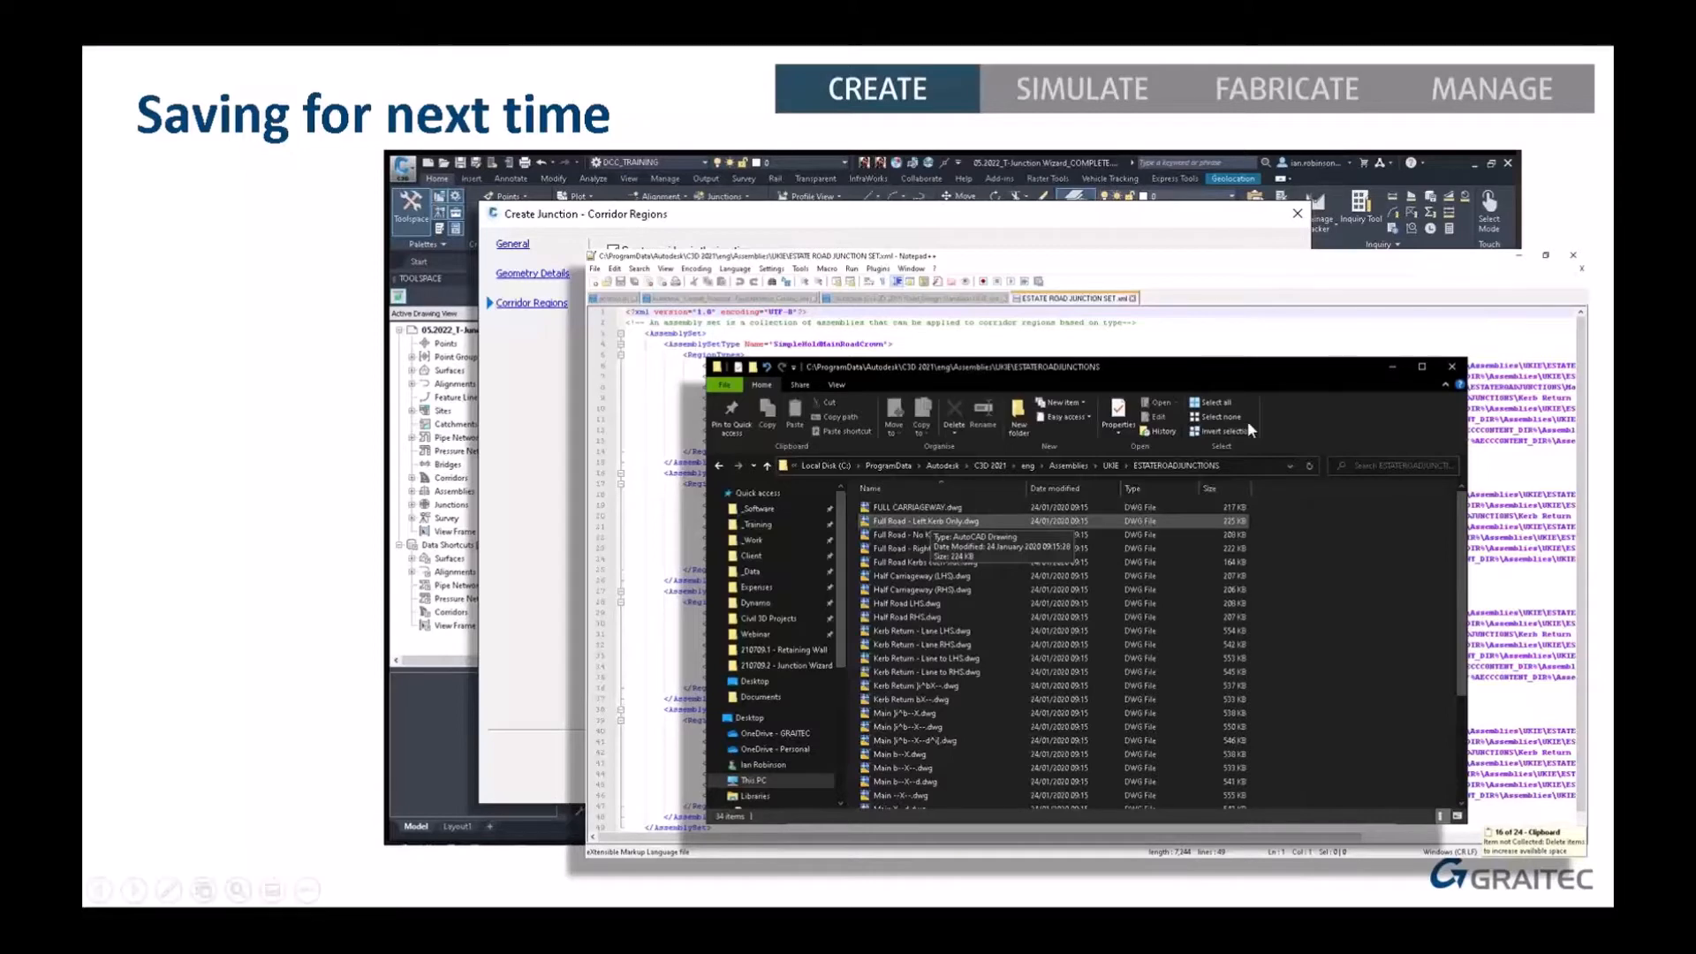
pyautogui.click(262, 401)
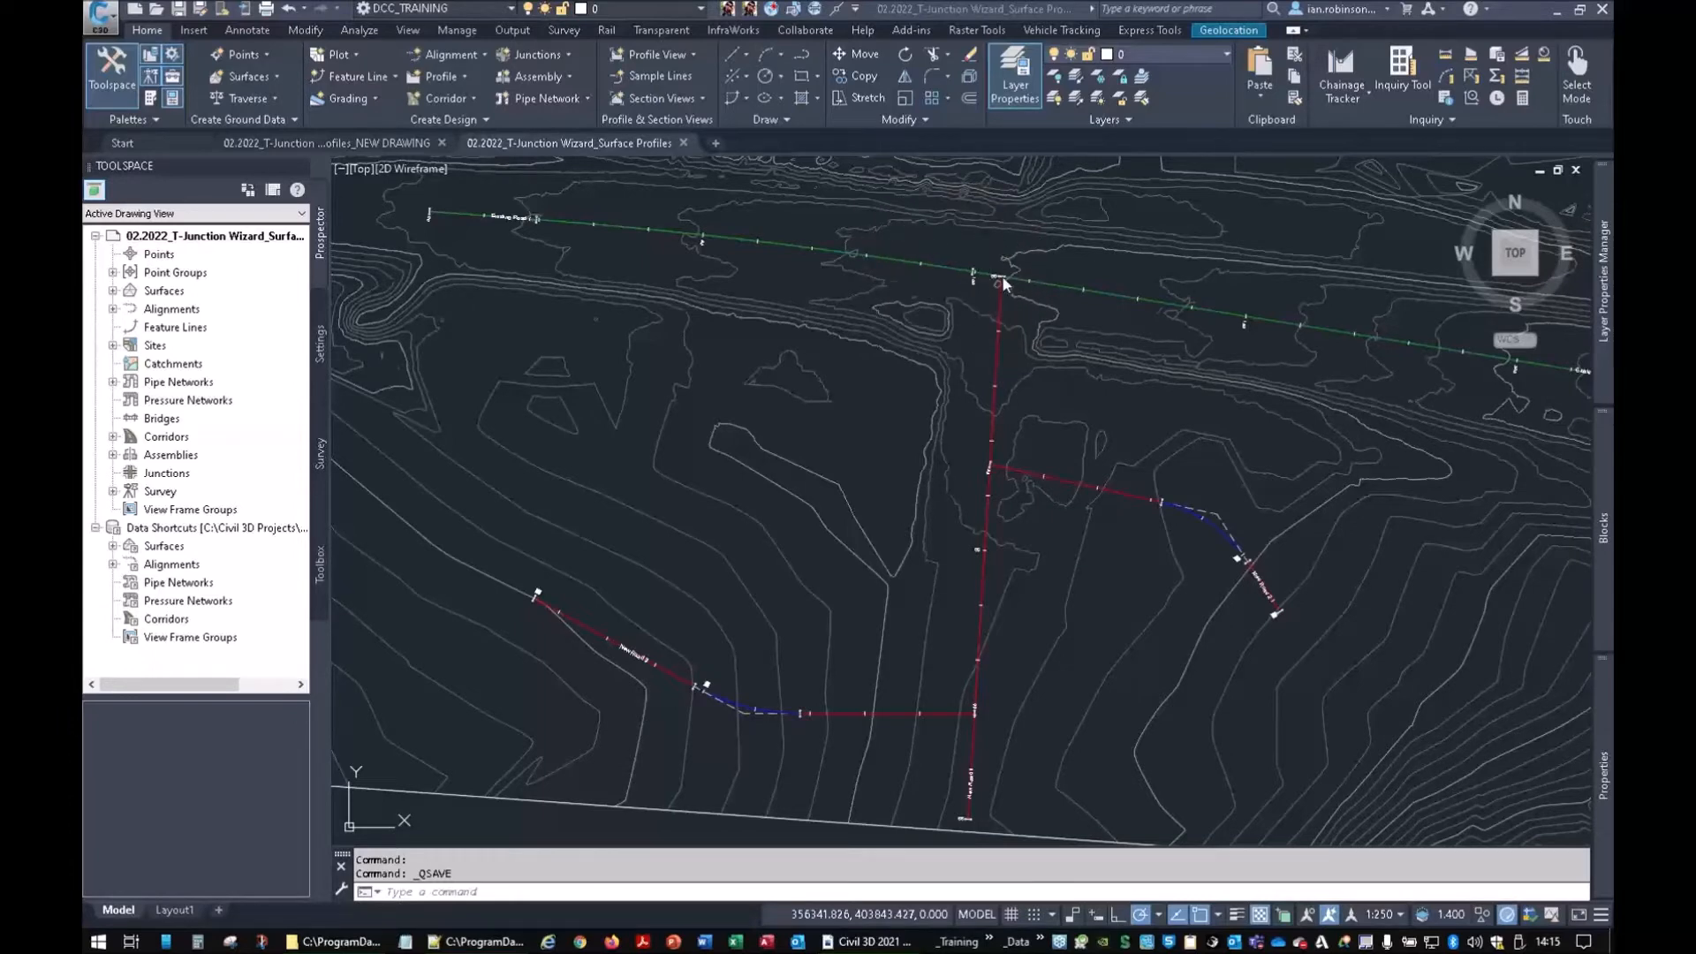
pyautogui.scroll(5, 1003, 281)
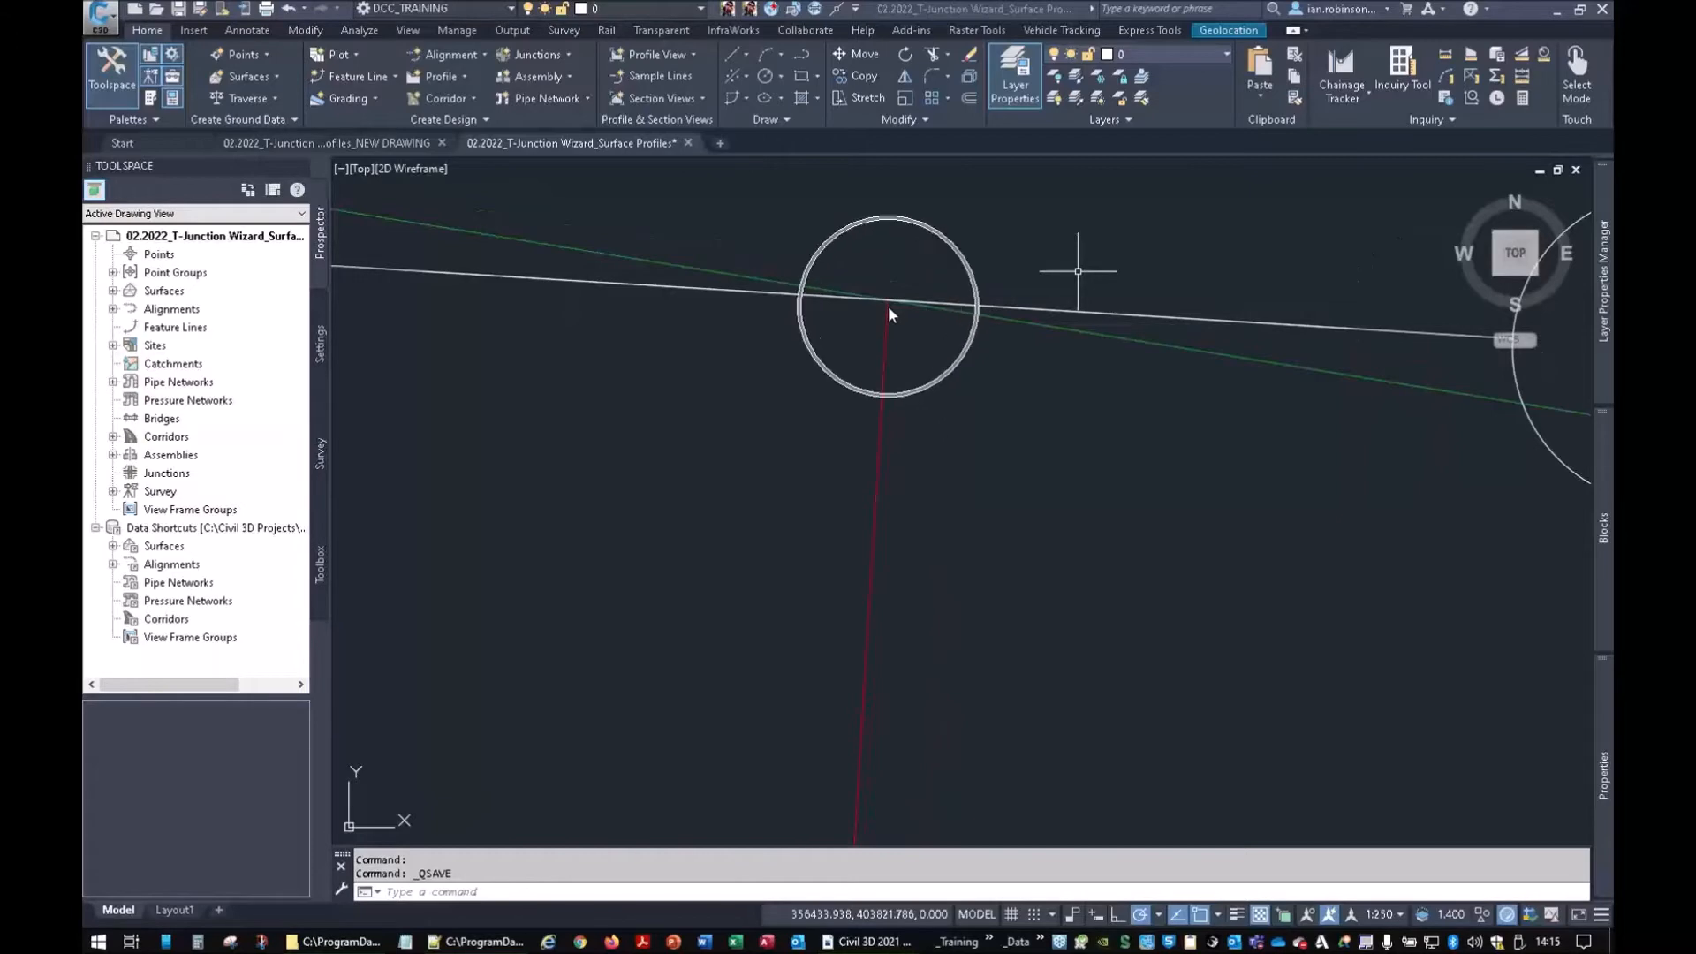
pyautogui.scroll(-5, 888, 307)
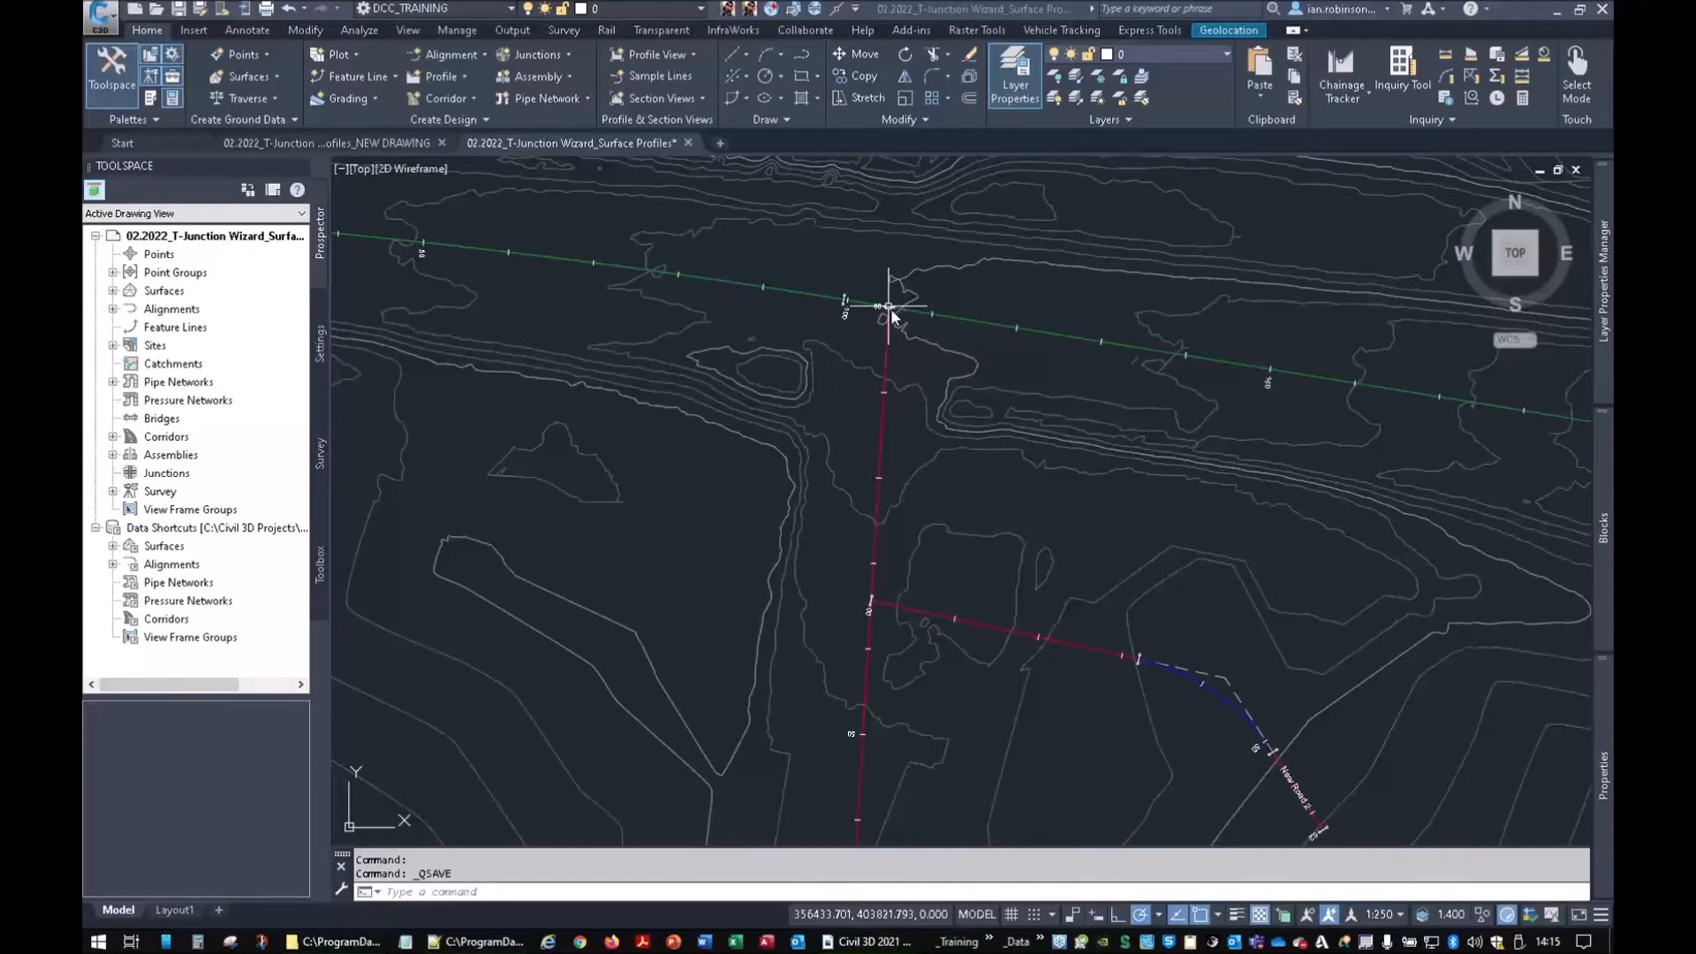
pyautogui.scroll(-6, 891, 309)
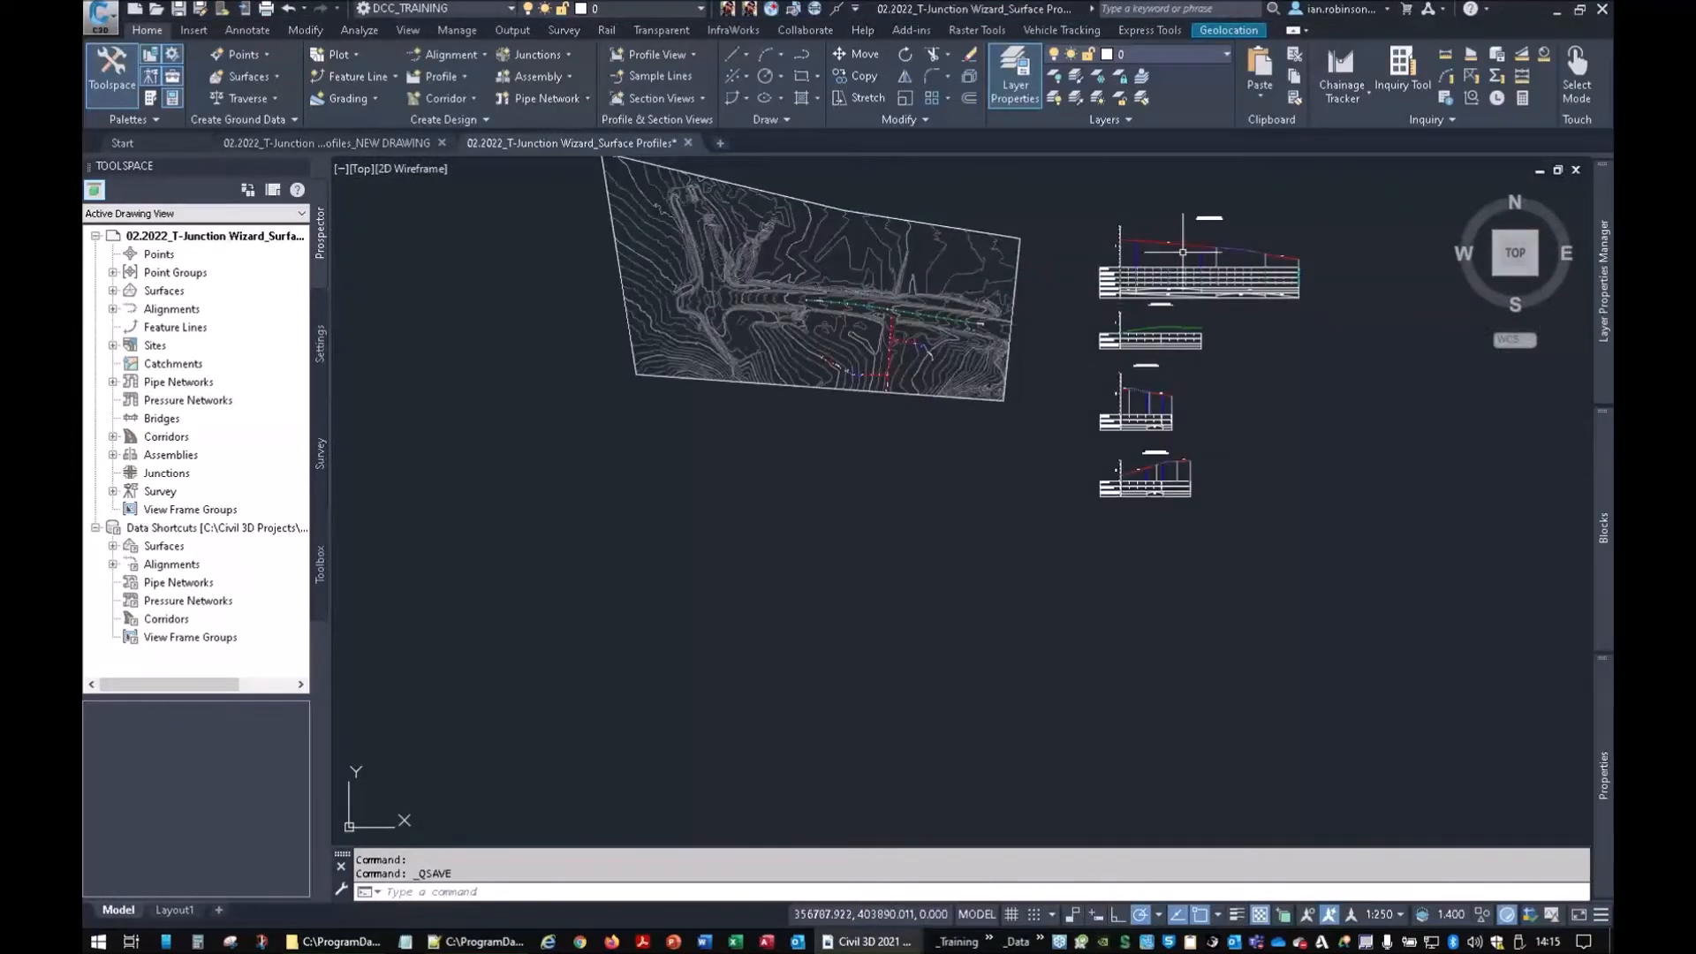
pyautogui.scroll(6, 1196, 250)
pyautogui.moveTo(1196, 250); pyautogui.dragTo(856, 379, button='middle')
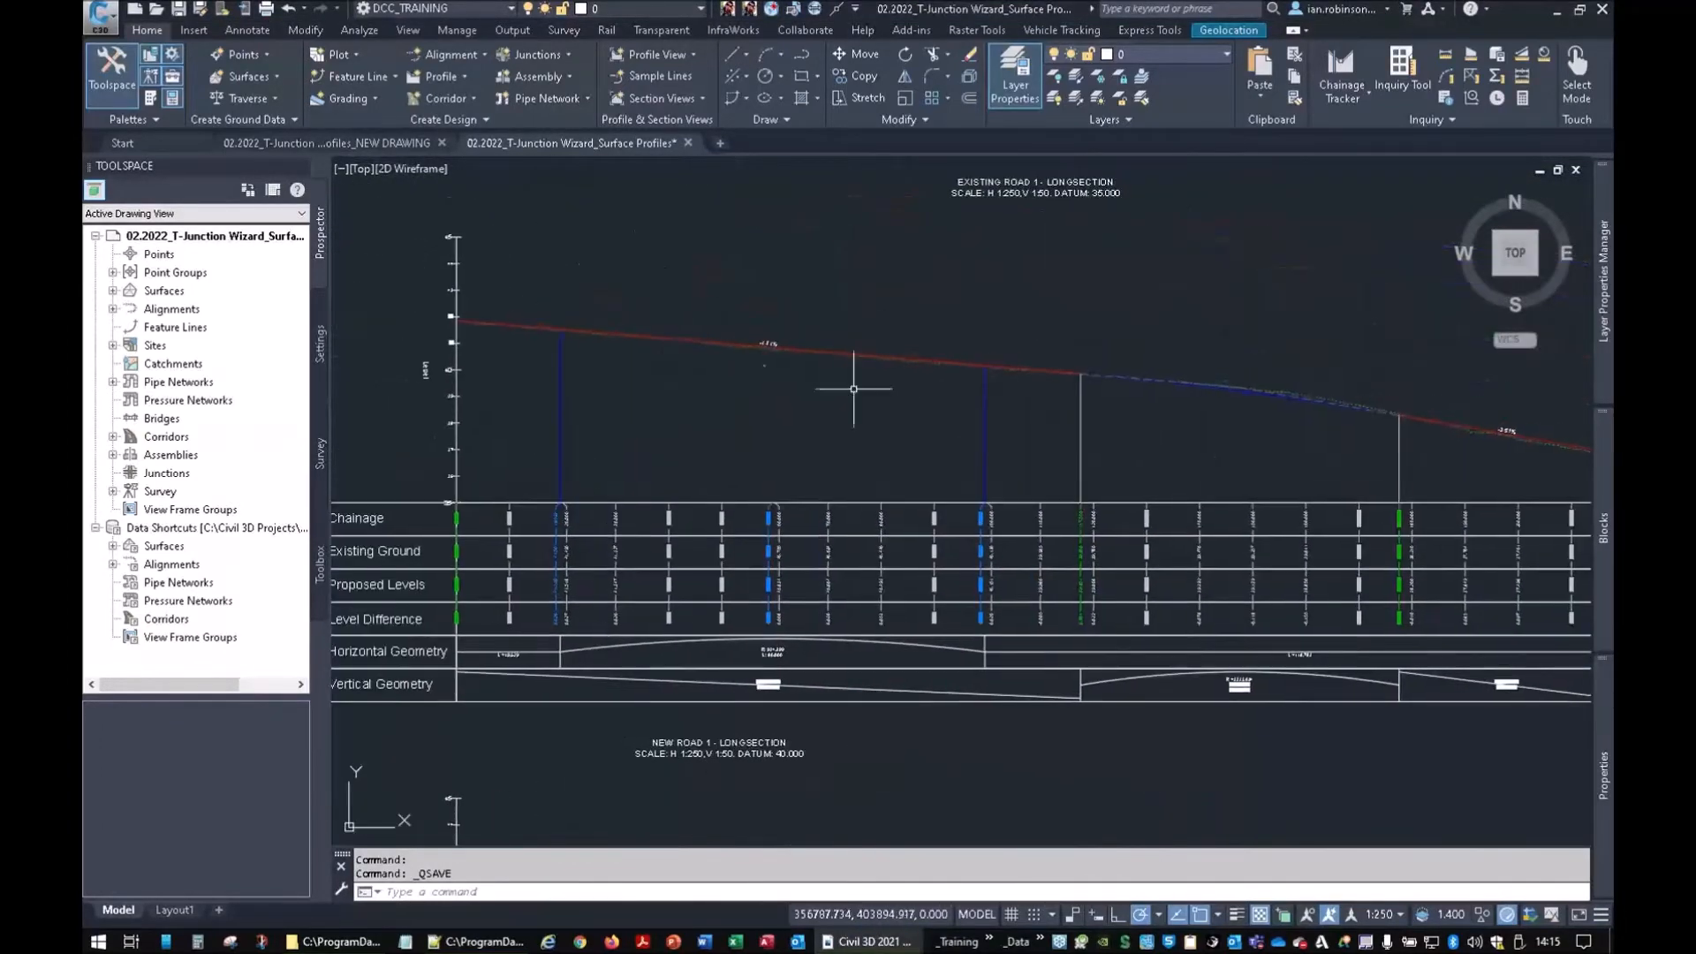
pyautogui.scroll(5, 681, 333)
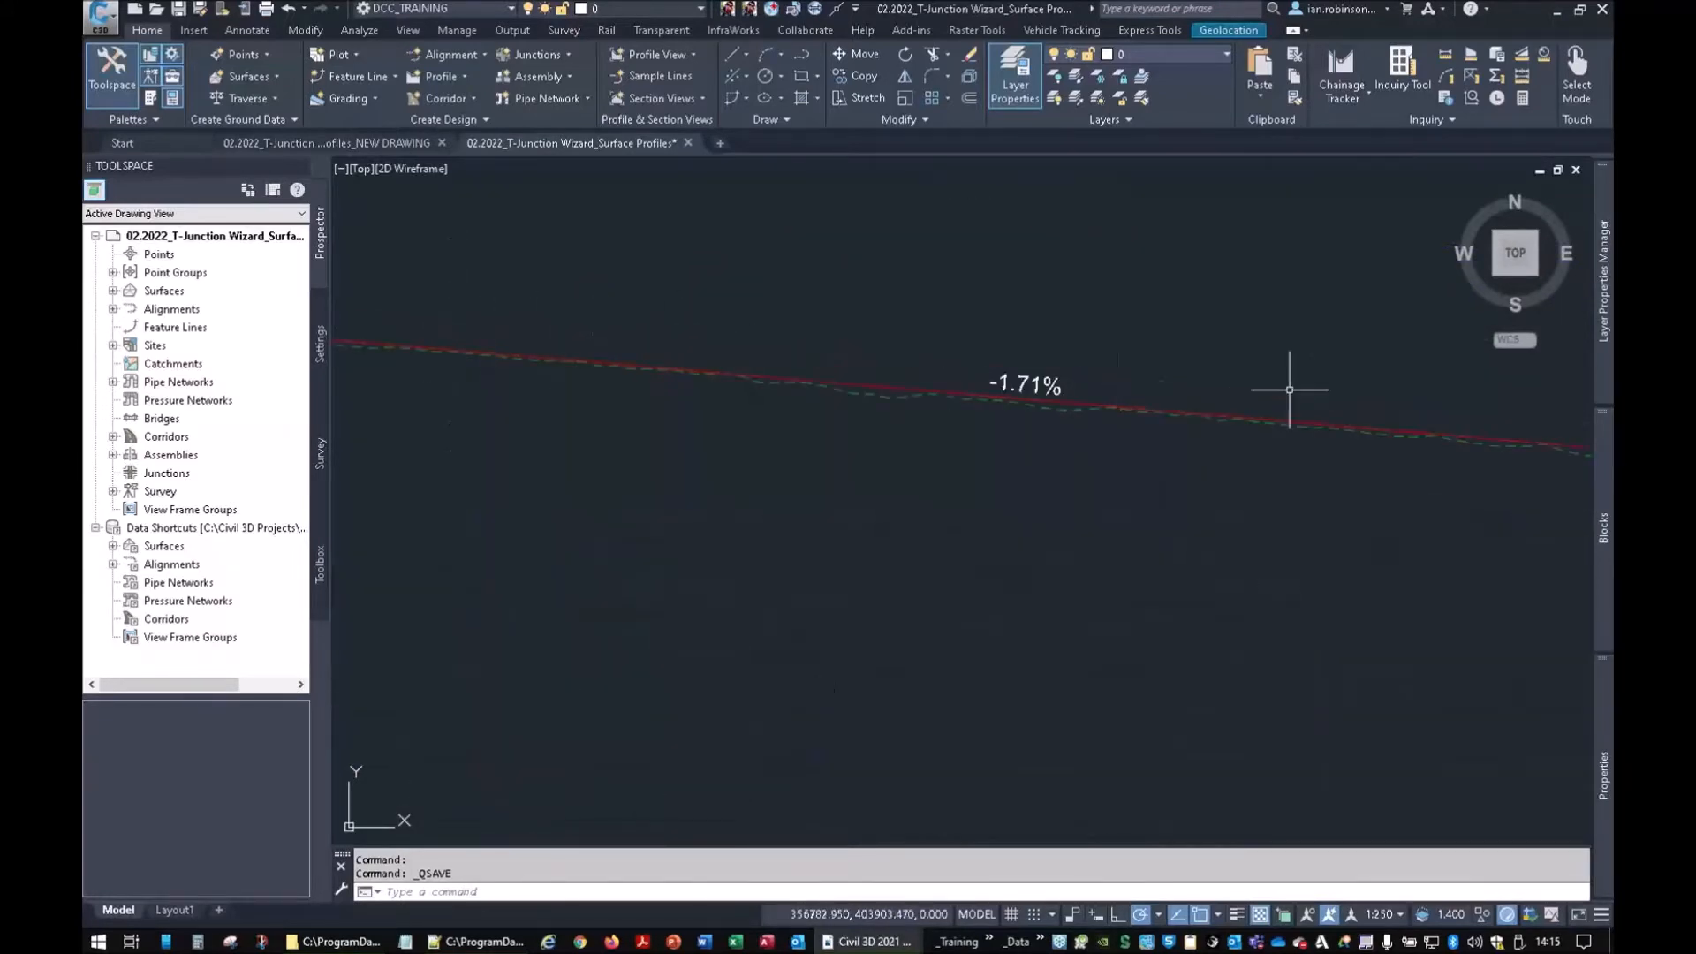
pyautogui.scroll(-5, 1396, 430)
pyautogui.moveTo(1412, 451); pyautogui.dragTo(1364, 432, button='middle')
pyautogui.moveTo(607, 447); pyautogui.dragTo(1186, 365, button='middle')
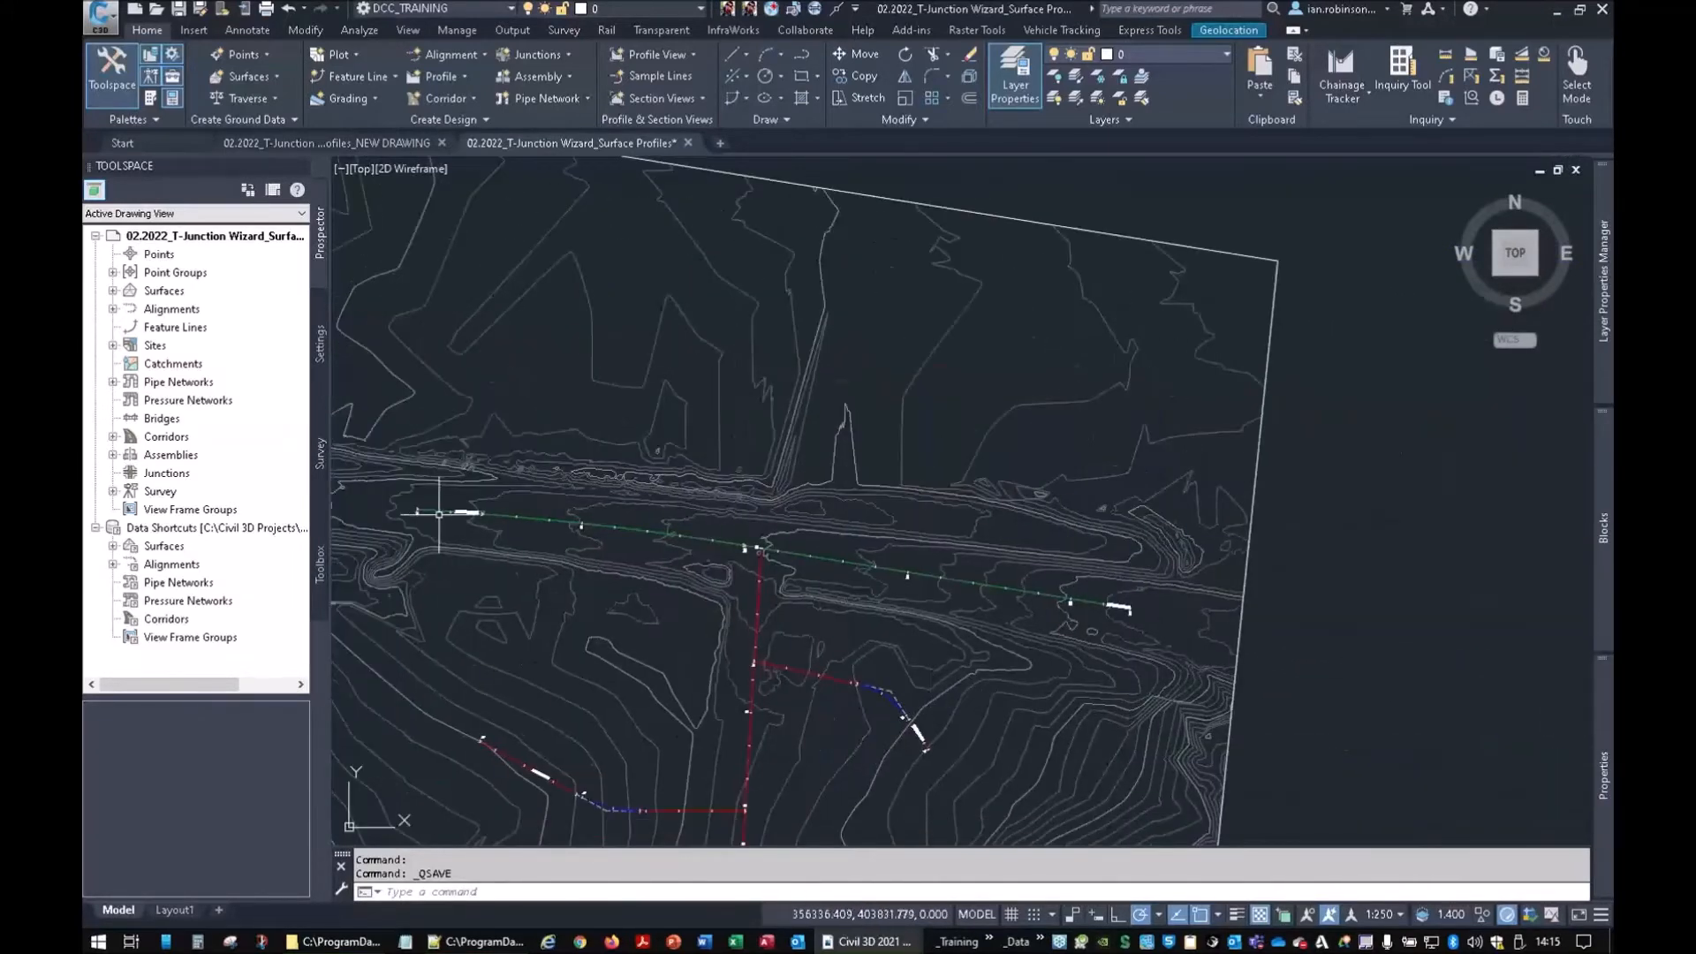
pyautogui.moveTo(1328, 519); pyautogui.dragTo(531, 527, button='middle')
pyautogui.moveTo(1154, 410)
pyautogui.mouseDown(button='middle')
pyautogui.moveTo(1129, 379)
pyautogui.moveTo(1132, 152)
pyautogui.mouseUp(button='middle')
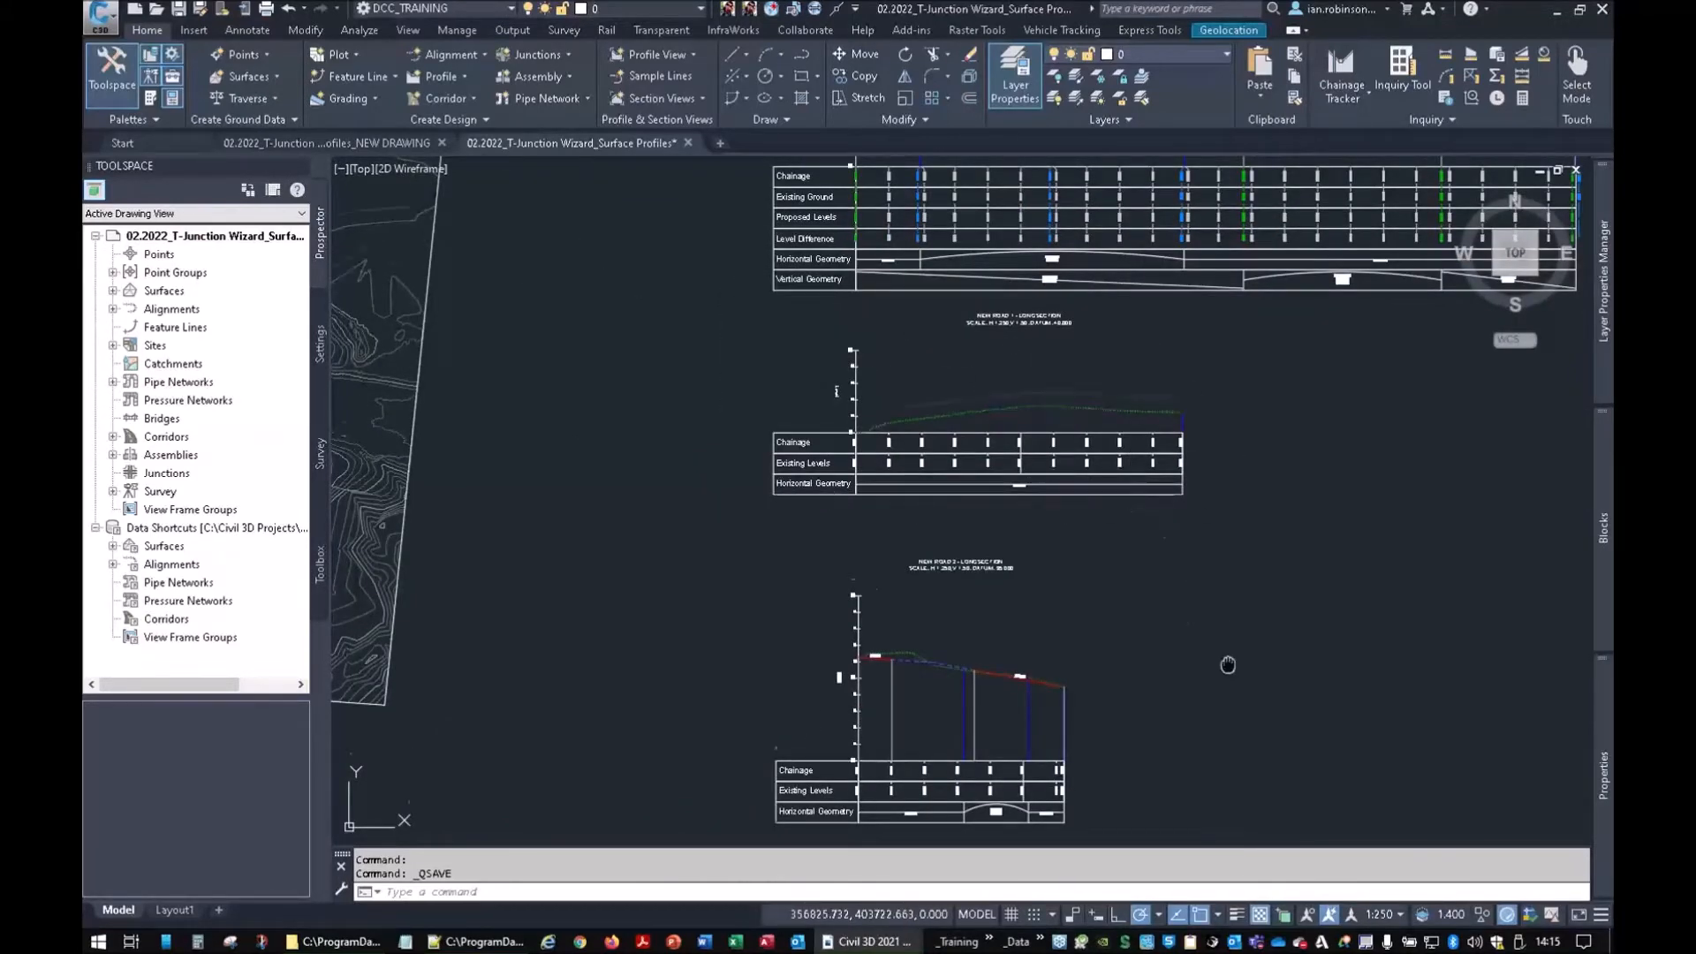
pyautogui.moveTo(1122, 626); pyautogui.dragTo(1156, 356, button='middle')
pyautogui.moveTo(1233, 415); pyautogui.dragTo(1223, 689, button='middle')
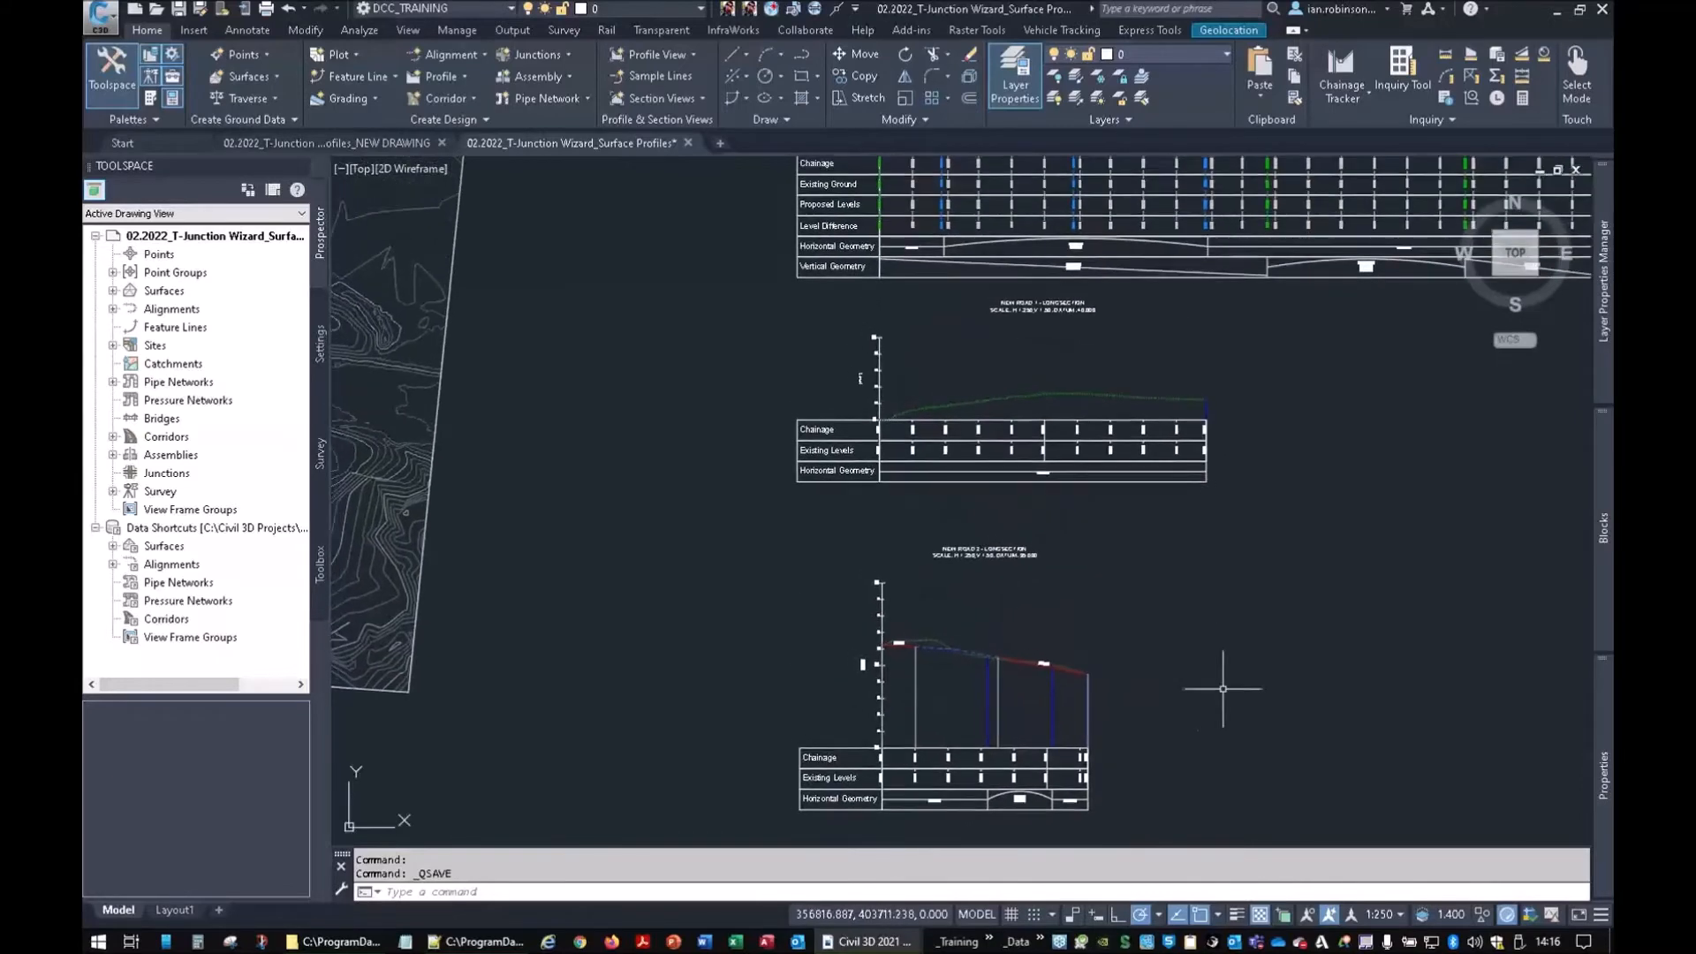
pyautogui.moveTo(1149, 547); pyautogui.dragTo(1141, 666, button='middle')
pyautogui.moveTo(871, 521); pyautogui.dragTo(1160, 564, button='middle')
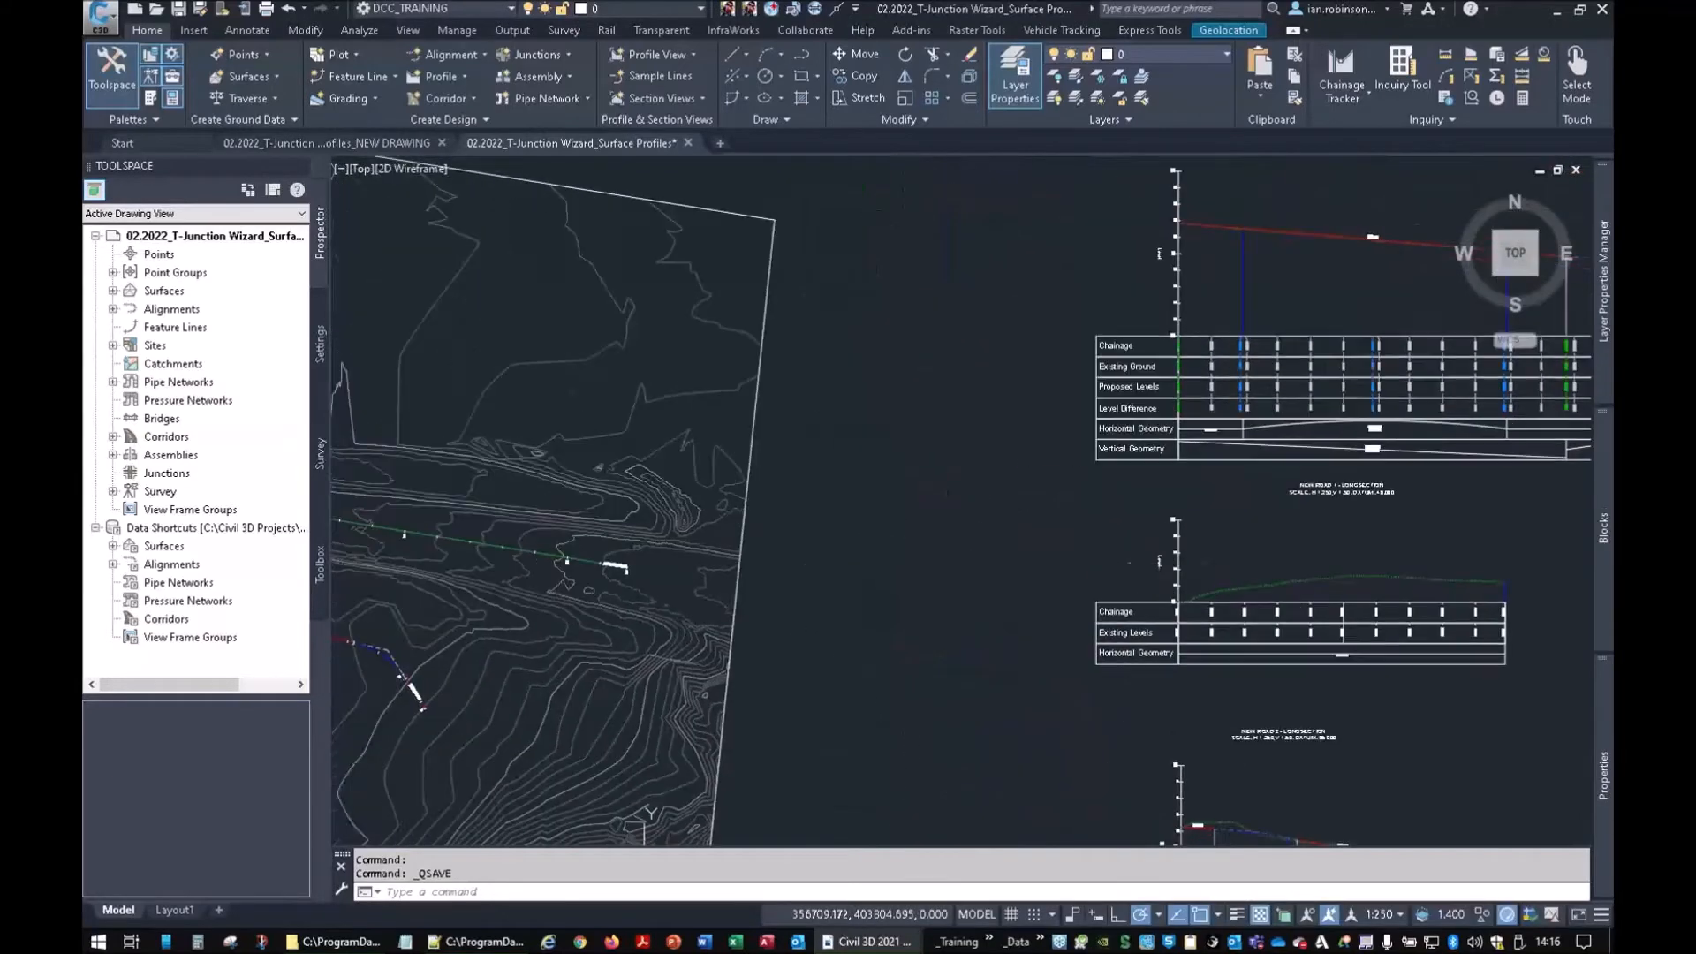
pyautogui.moveTo(830, 587); pyautogui.dragTo(946, 511, button='middle')
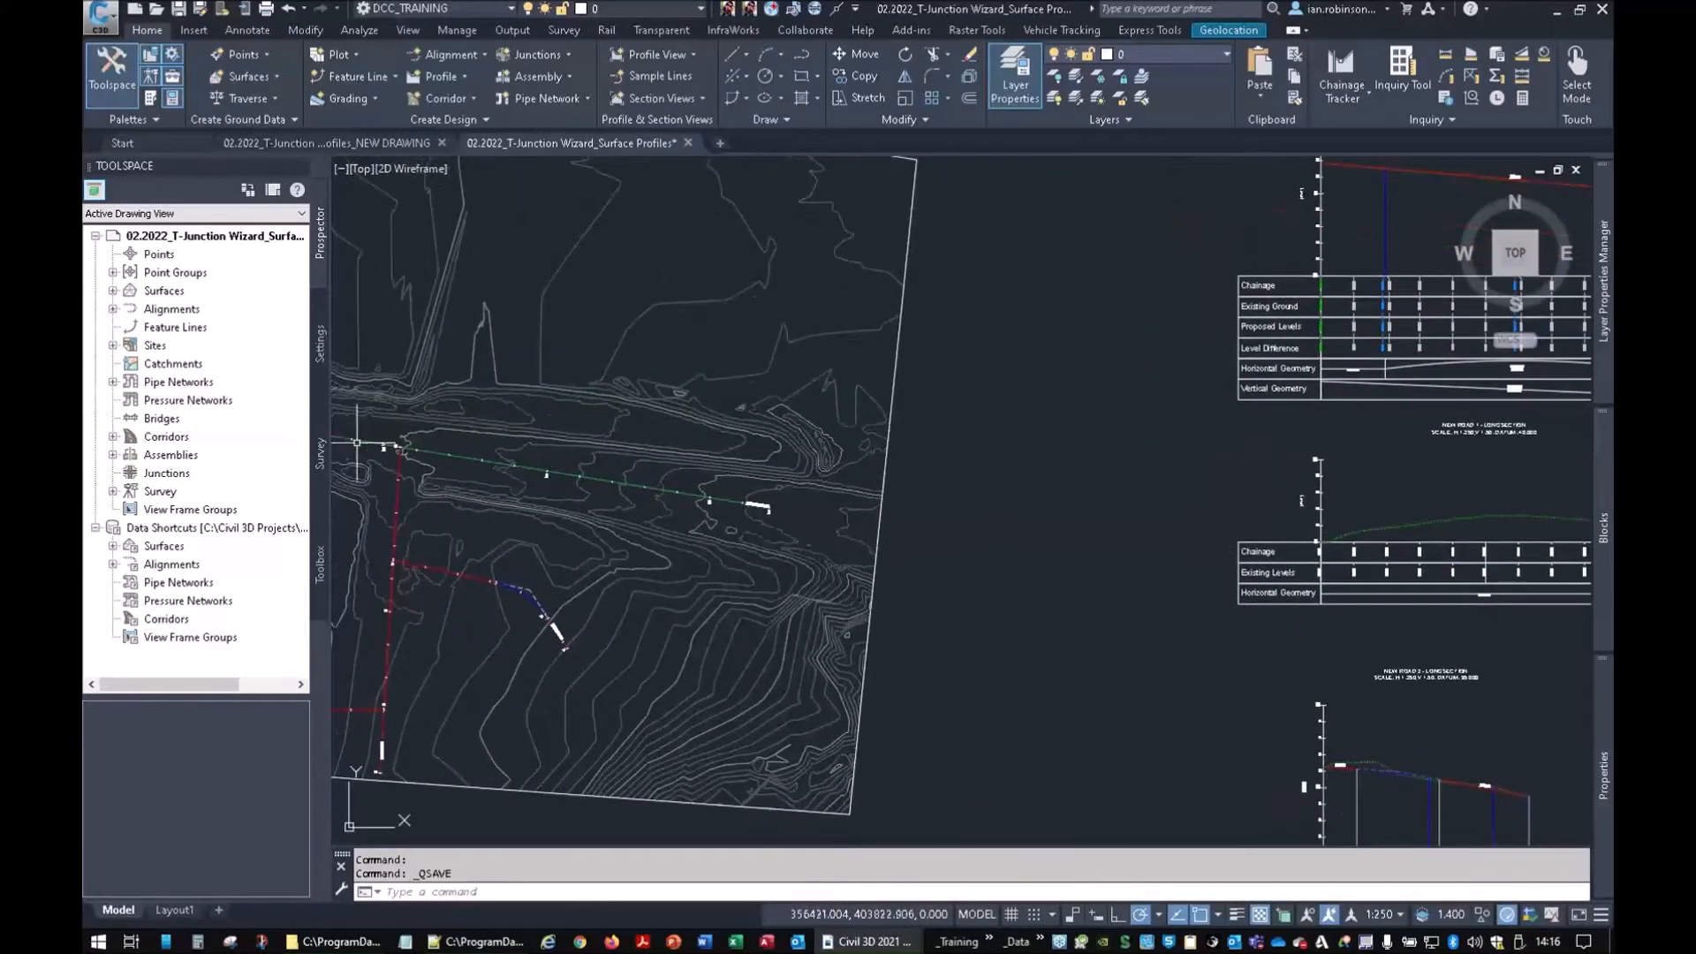
pyautogui.moveTo(358, 442); pyautogui.dragTo(740, 423, button='middle')
pyautogui.scroll(5, 740, 423)
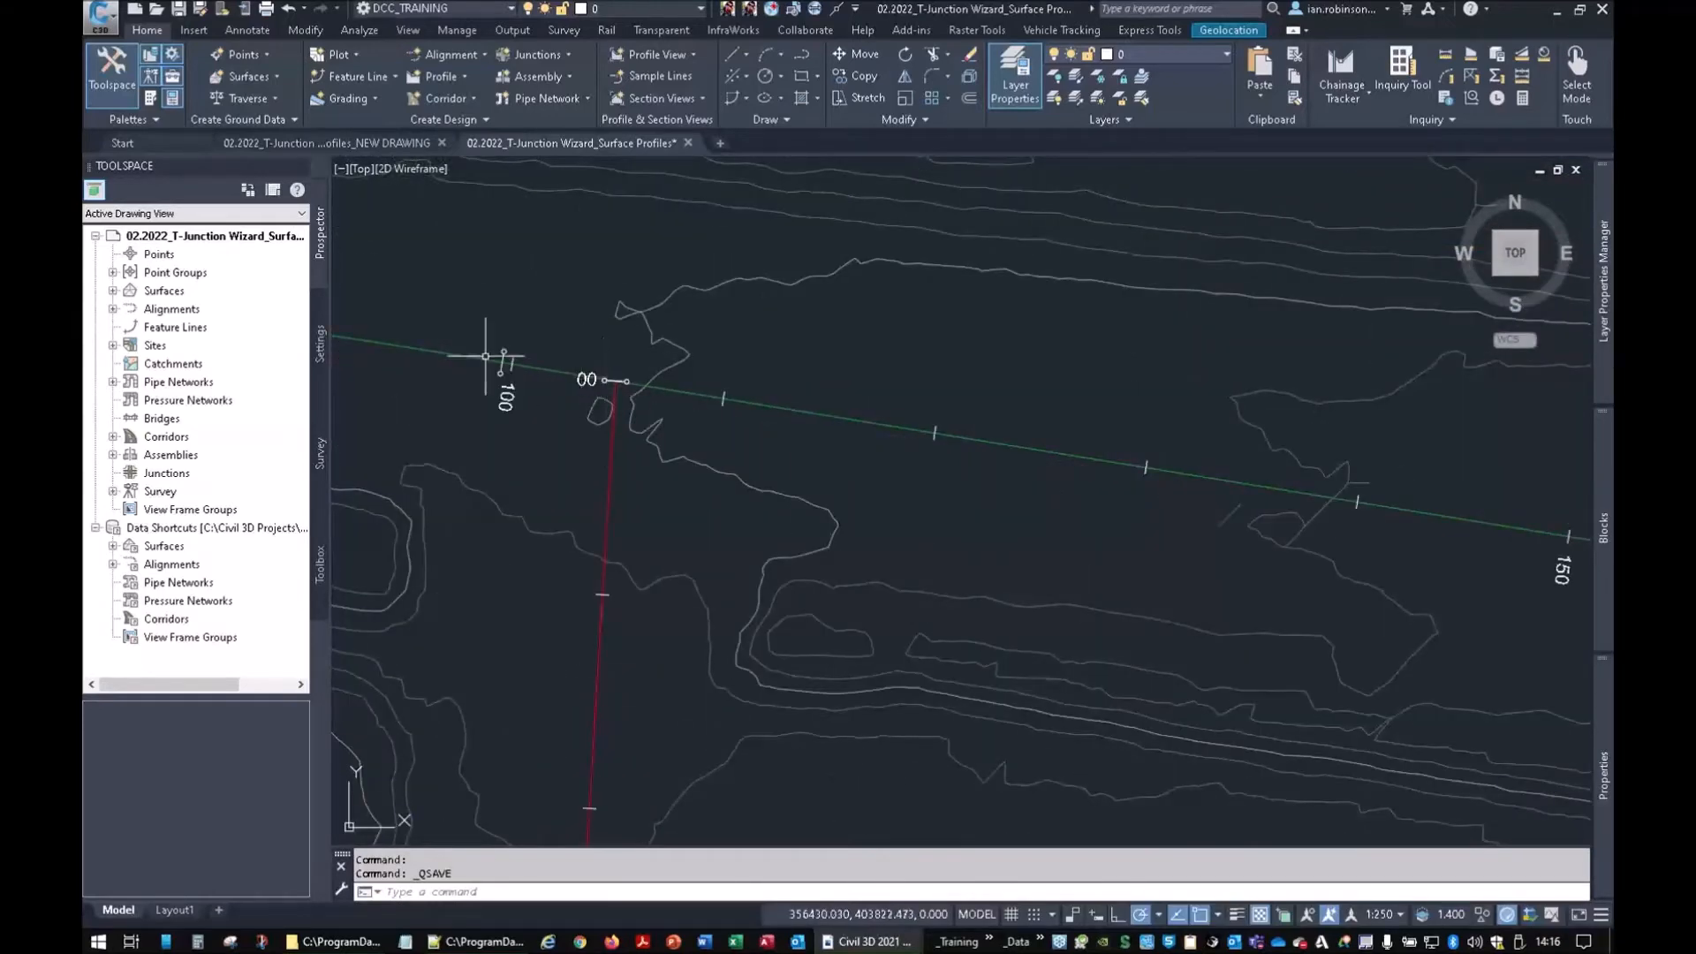
pyautogui.scroll(-5, 927, 435)
pyautogui.moveTo(927, 436); pyautogui.dragTo(536, 712, button='middle')
pyautogui.moveTo(1307, 452); pyautogui.dragTo(909, 379, button='middle')
pyautogui.scroll(6, 1171, 492)
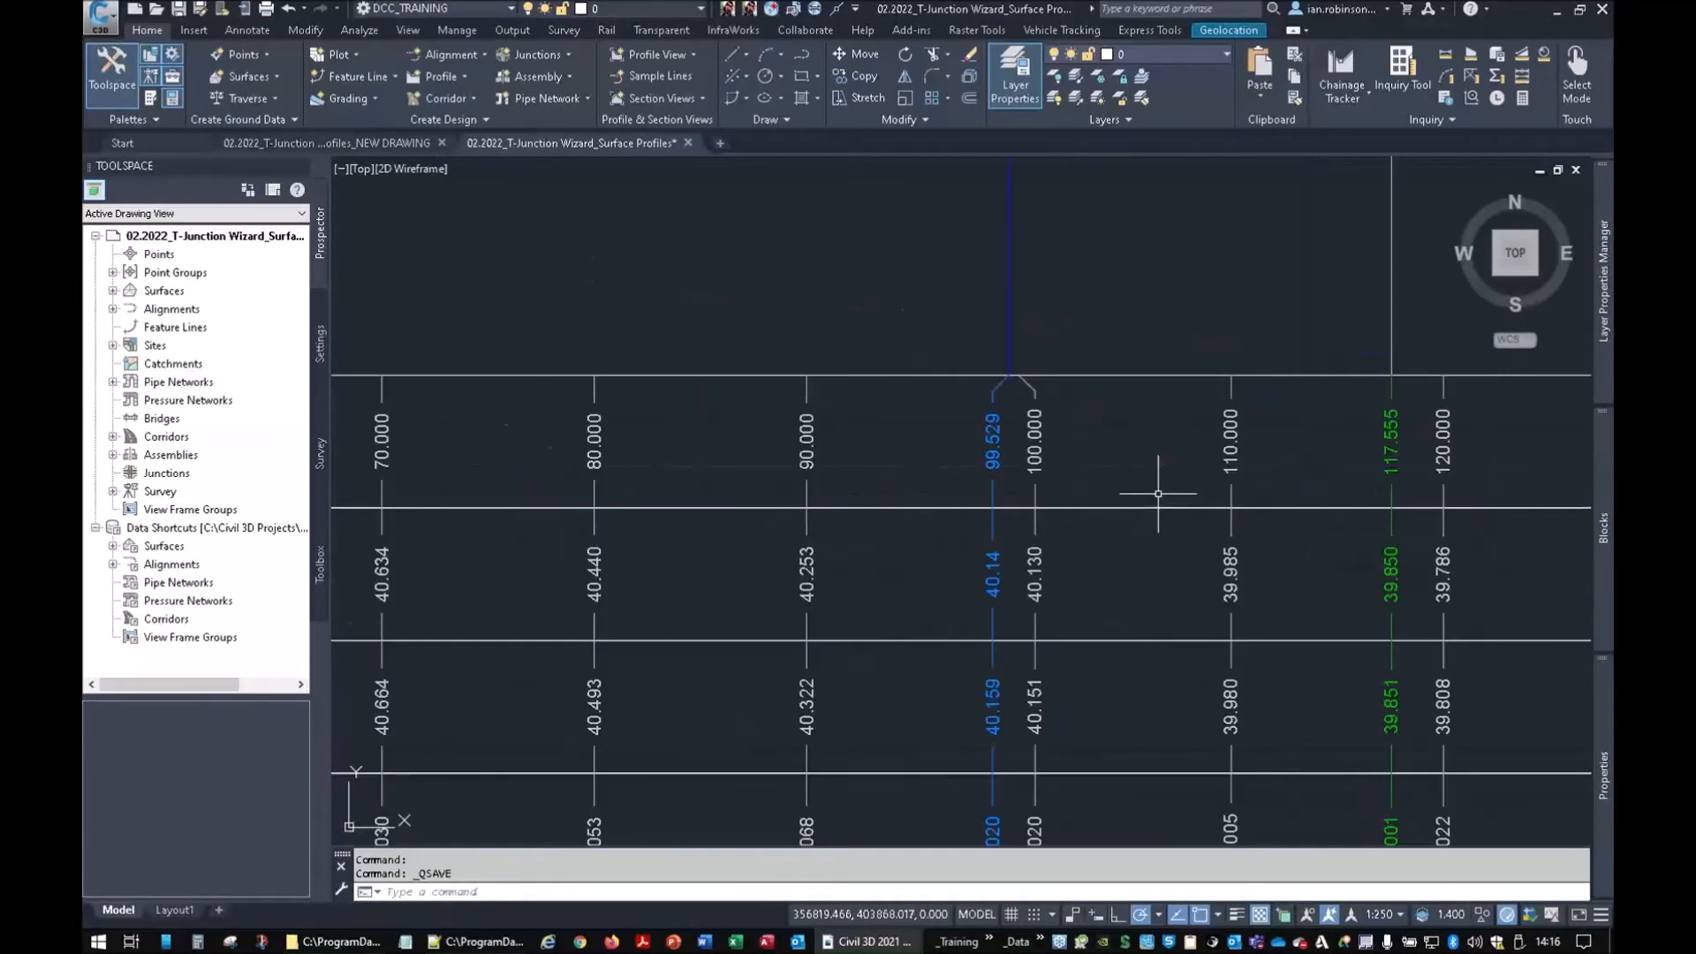
pyautogui.moveTo(1147, 443)
pyautogui.mouseDown(button='middle')
pyautogui.moveTo(1148, 674)
pyautogui.moveTo(1125, 686)
pyautogui.mouseUp(button='middle')
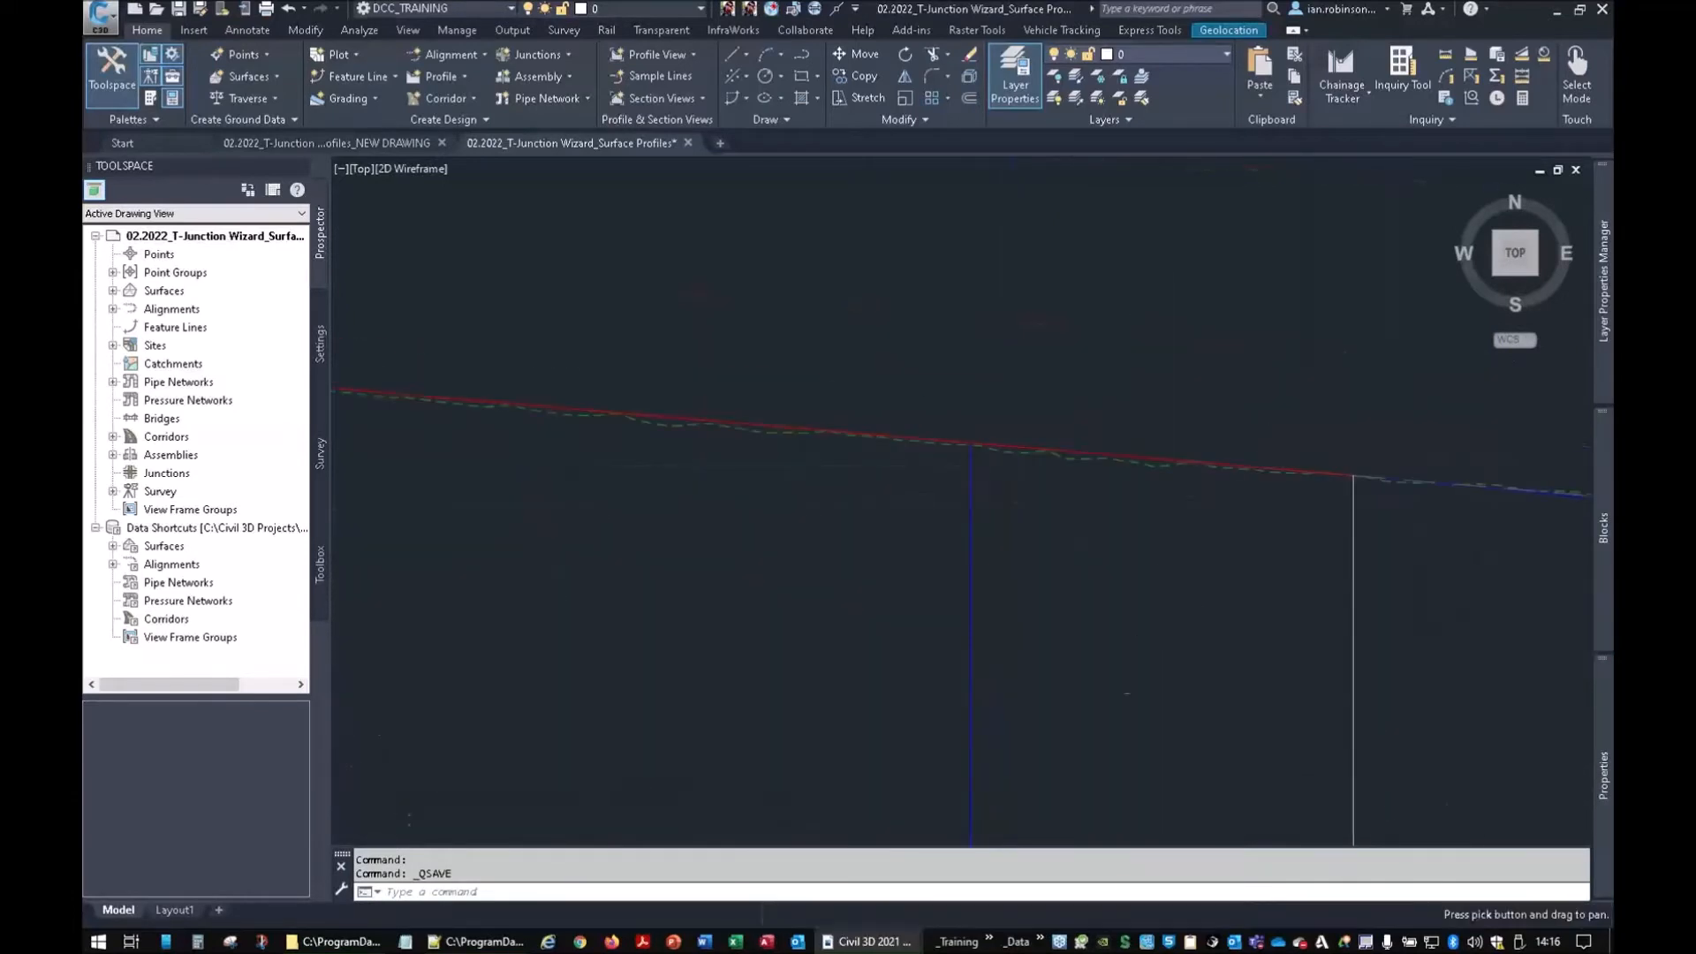
pyautogui.moveTo(1125, 453)
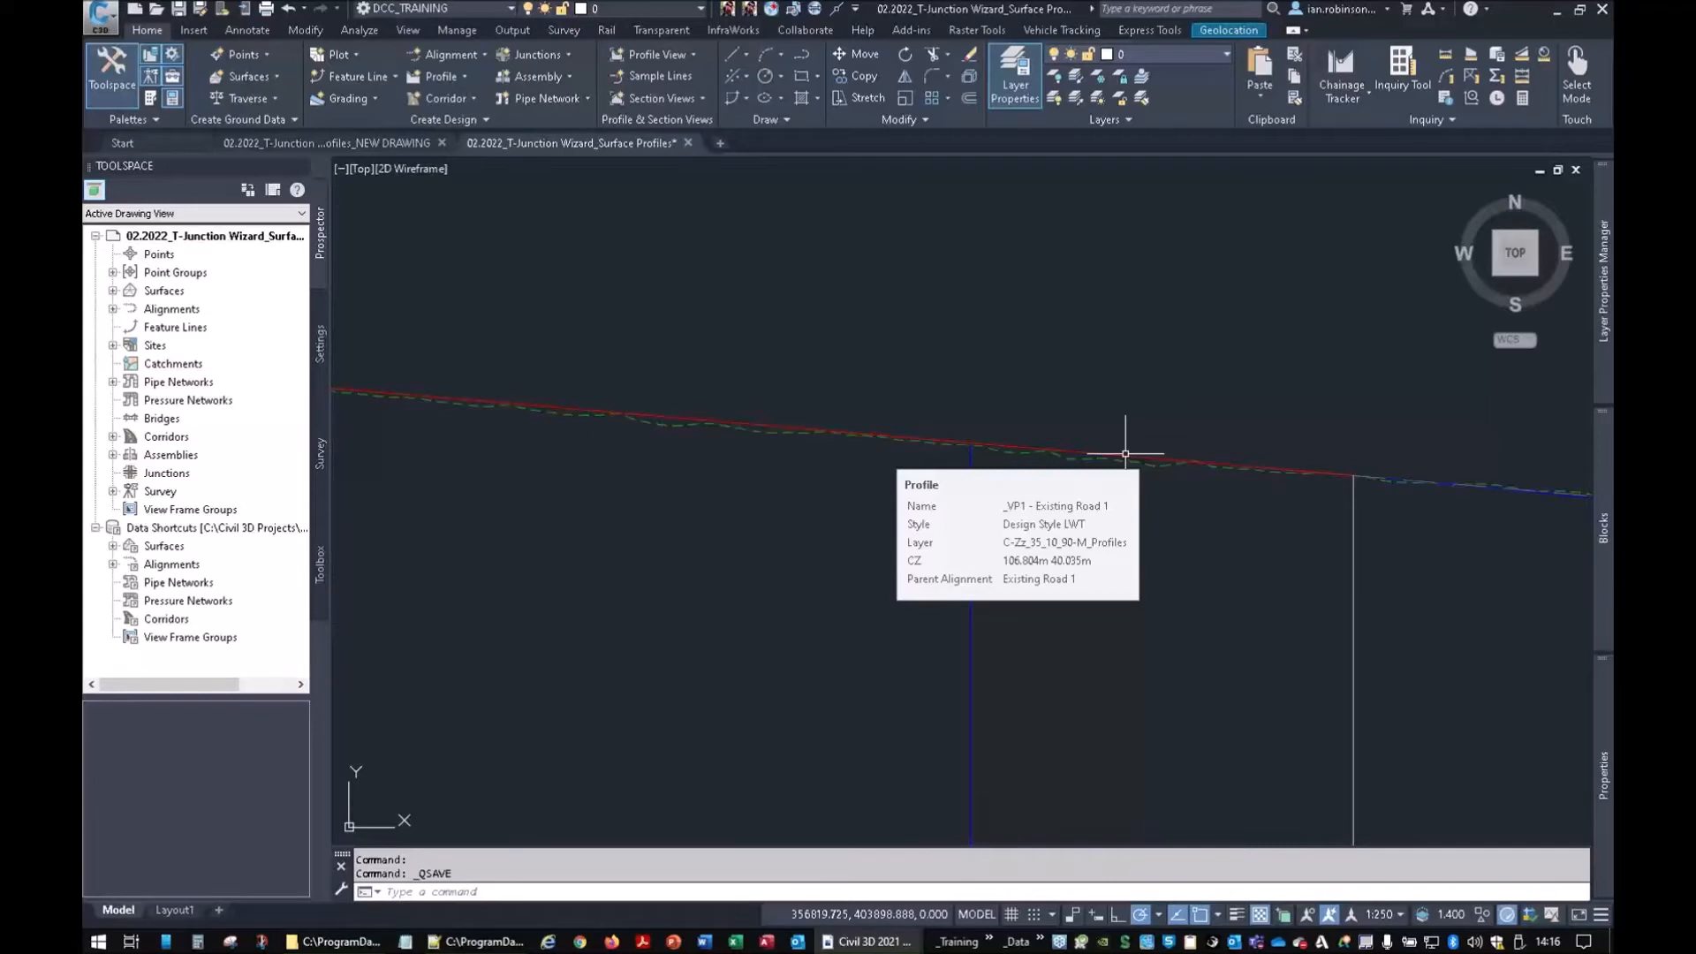
pyautogui.scroll(-8, 956, 458)
pyautogui.moveTo(966, 541); pyautogui.dragTo(1075, 405, button='middle')
pyautogui.scroll(4, 917, 482)
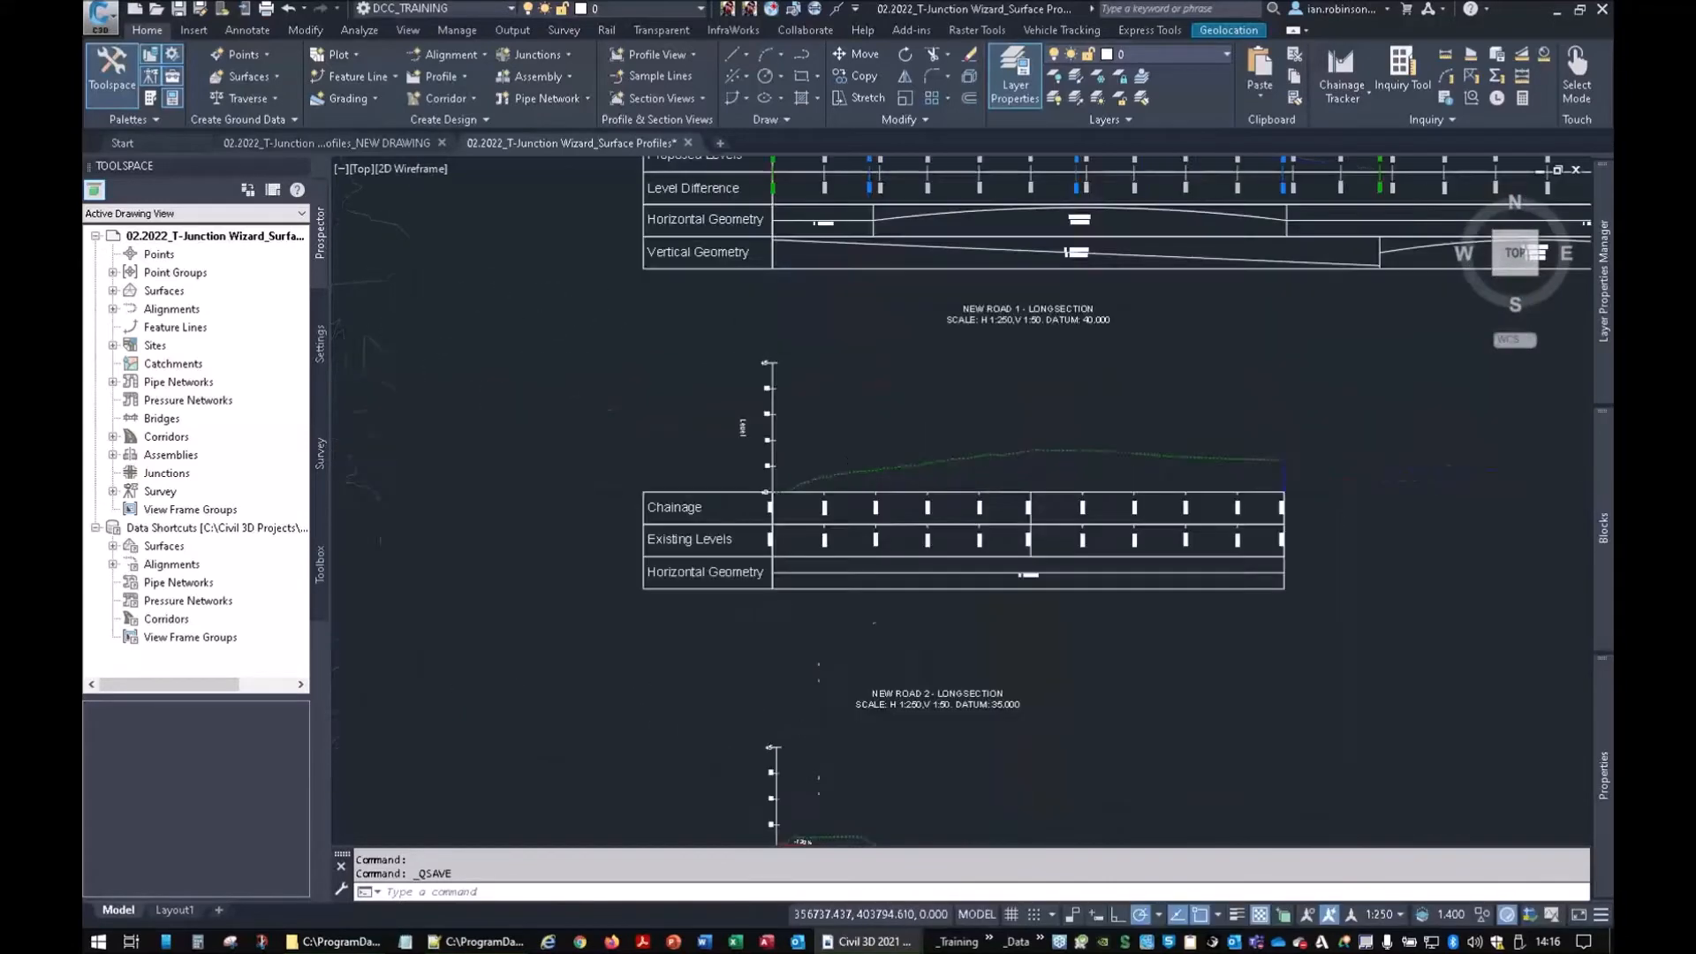
pyautogui.scroll(5, 901, 477)
pyautogui.scroll(5, 606, 502)
pyautogui.moveTo(737, 516); pyautogui.dragTo(925, 542, button='middle')
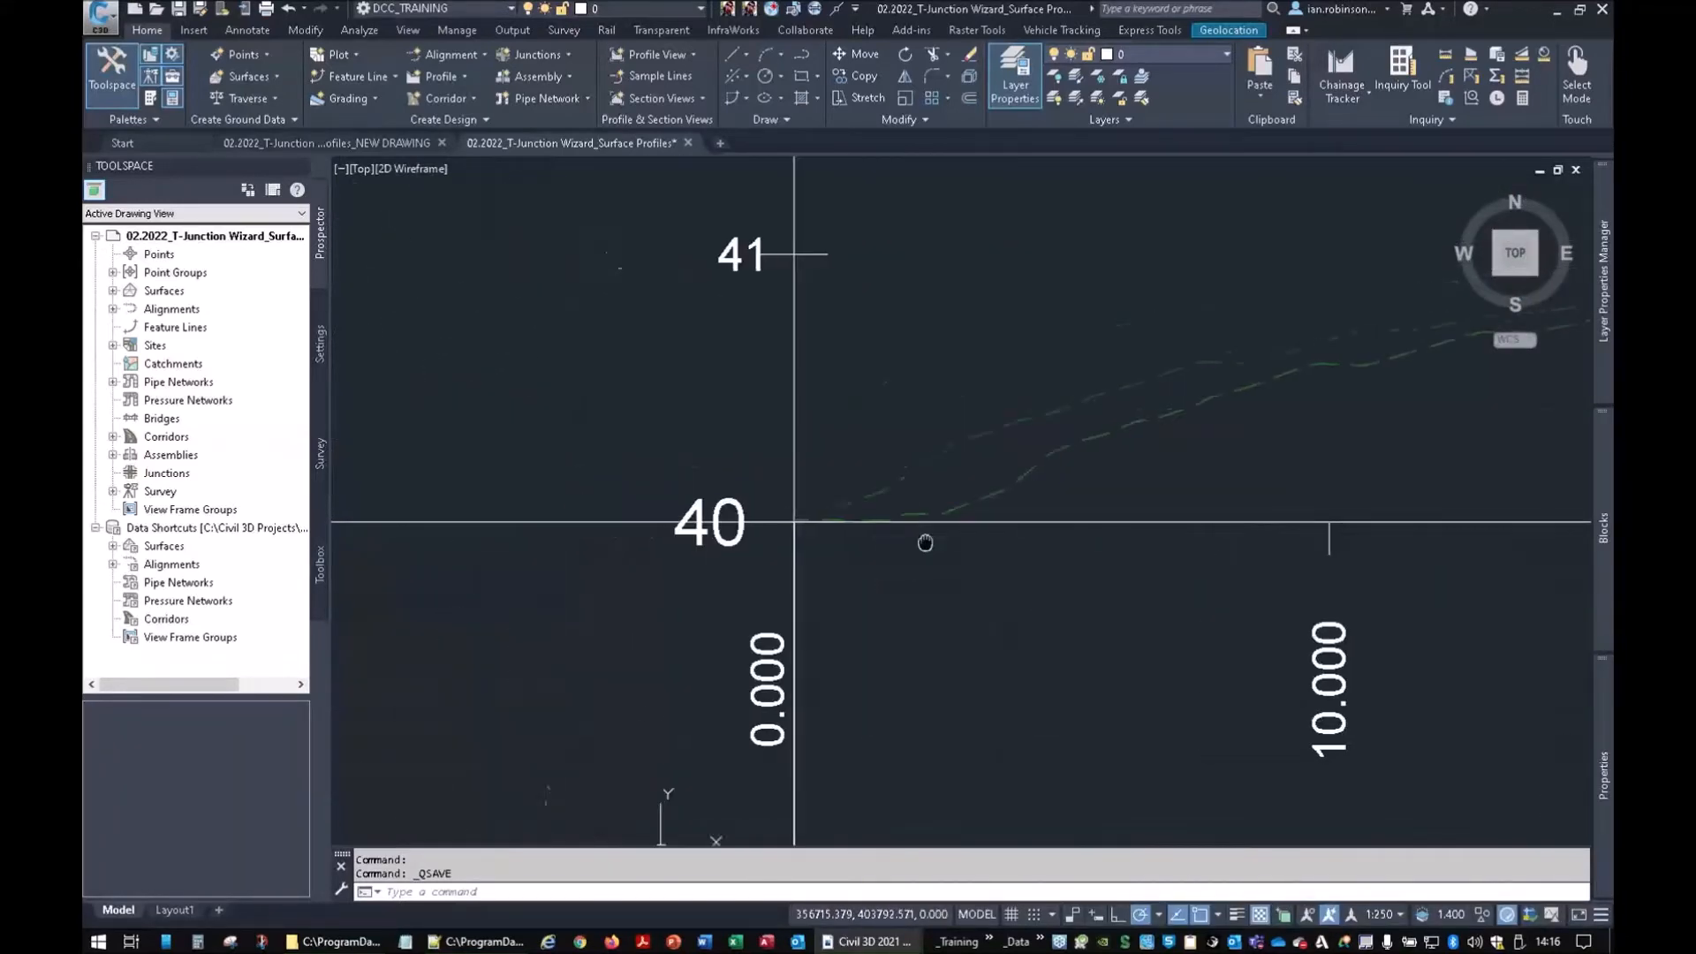
pyautogui.scroll(5, 804, 532)
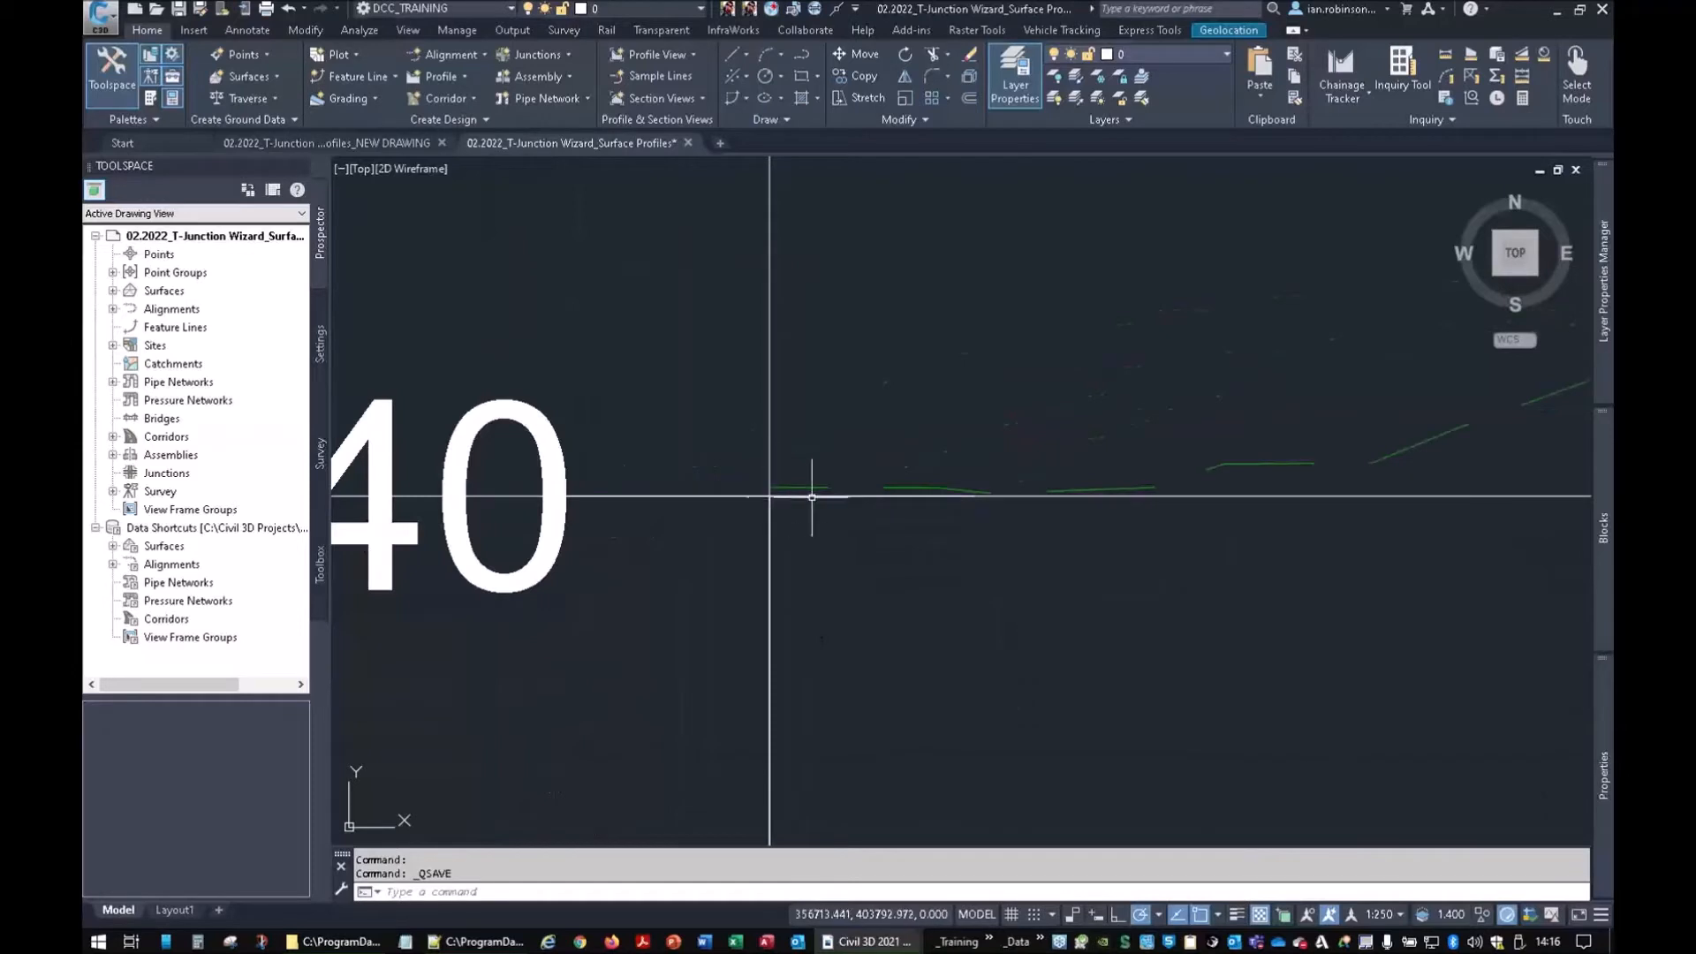
# Start a new design profile in the New Road 1 profile view with default name and style
pyautogui.click(447, 80)
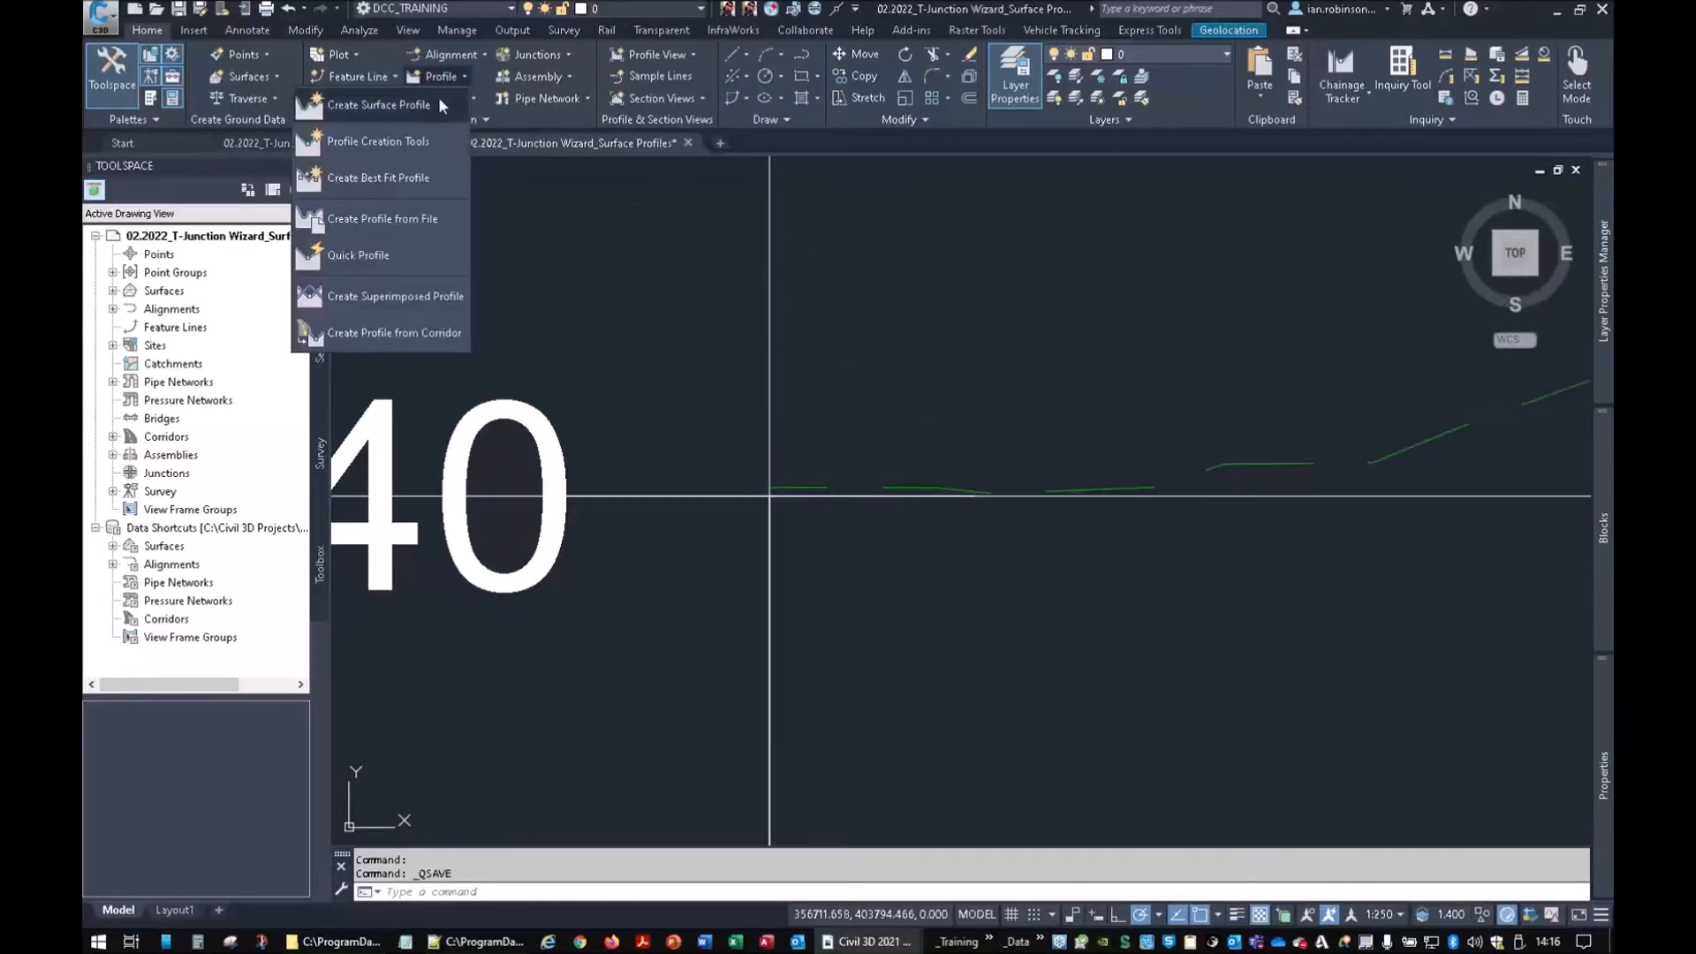
pyautogui.click(415, 140)
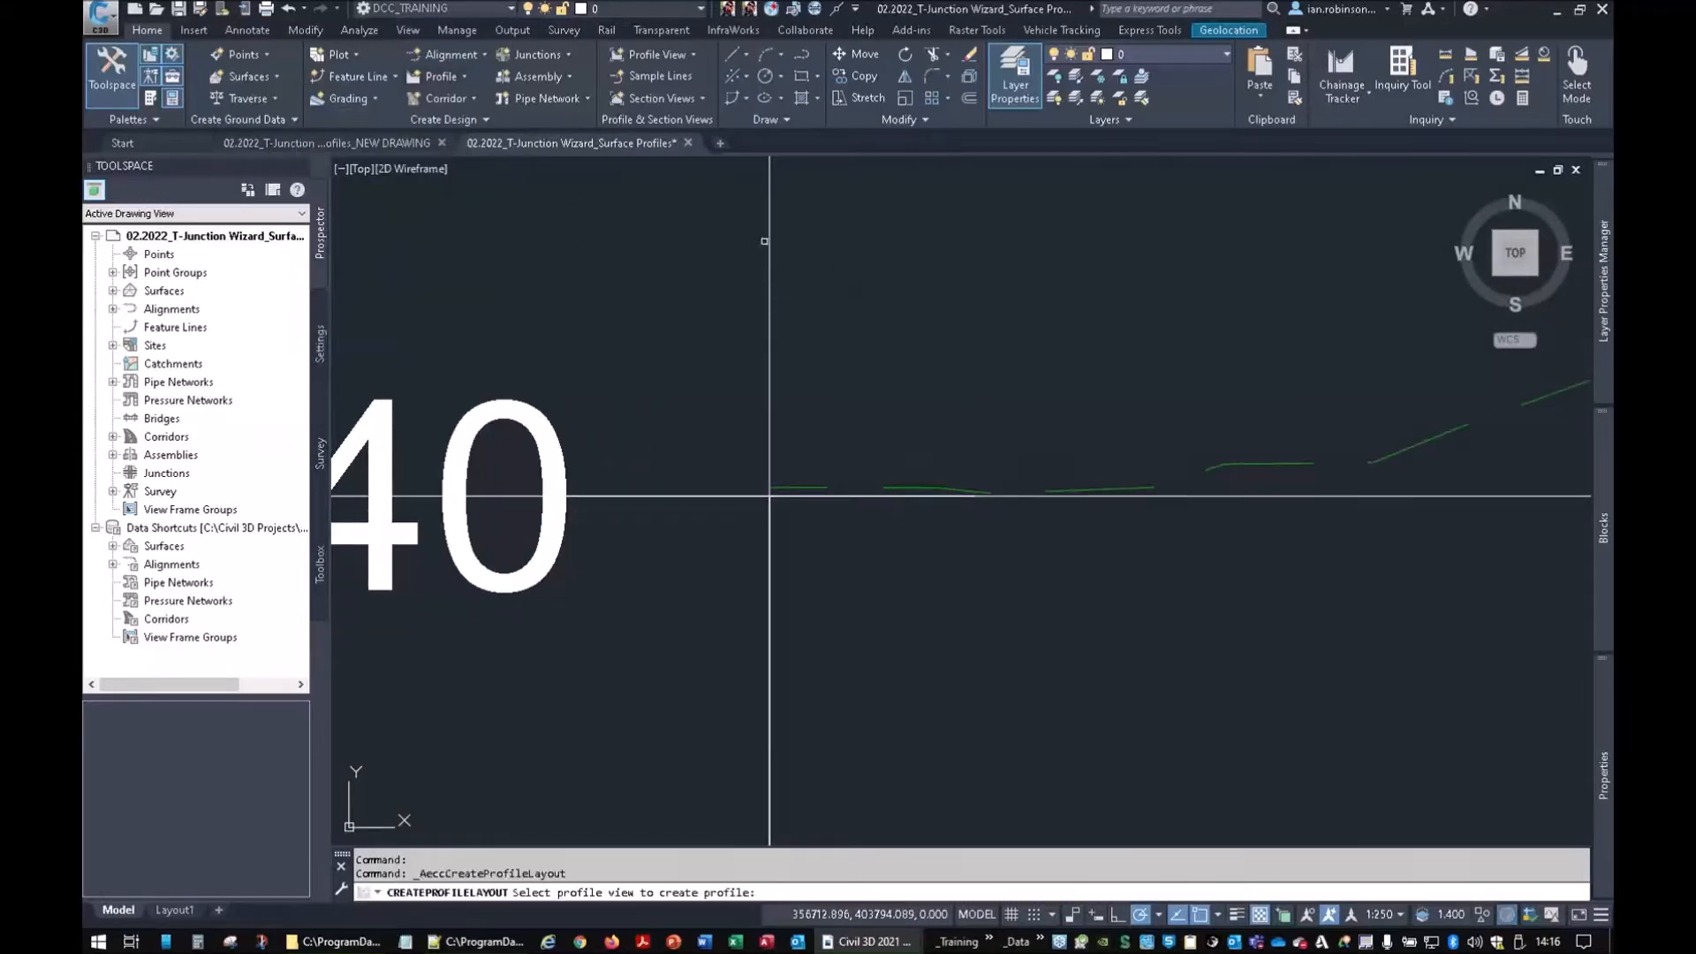
pyautogui.click(759, 494)
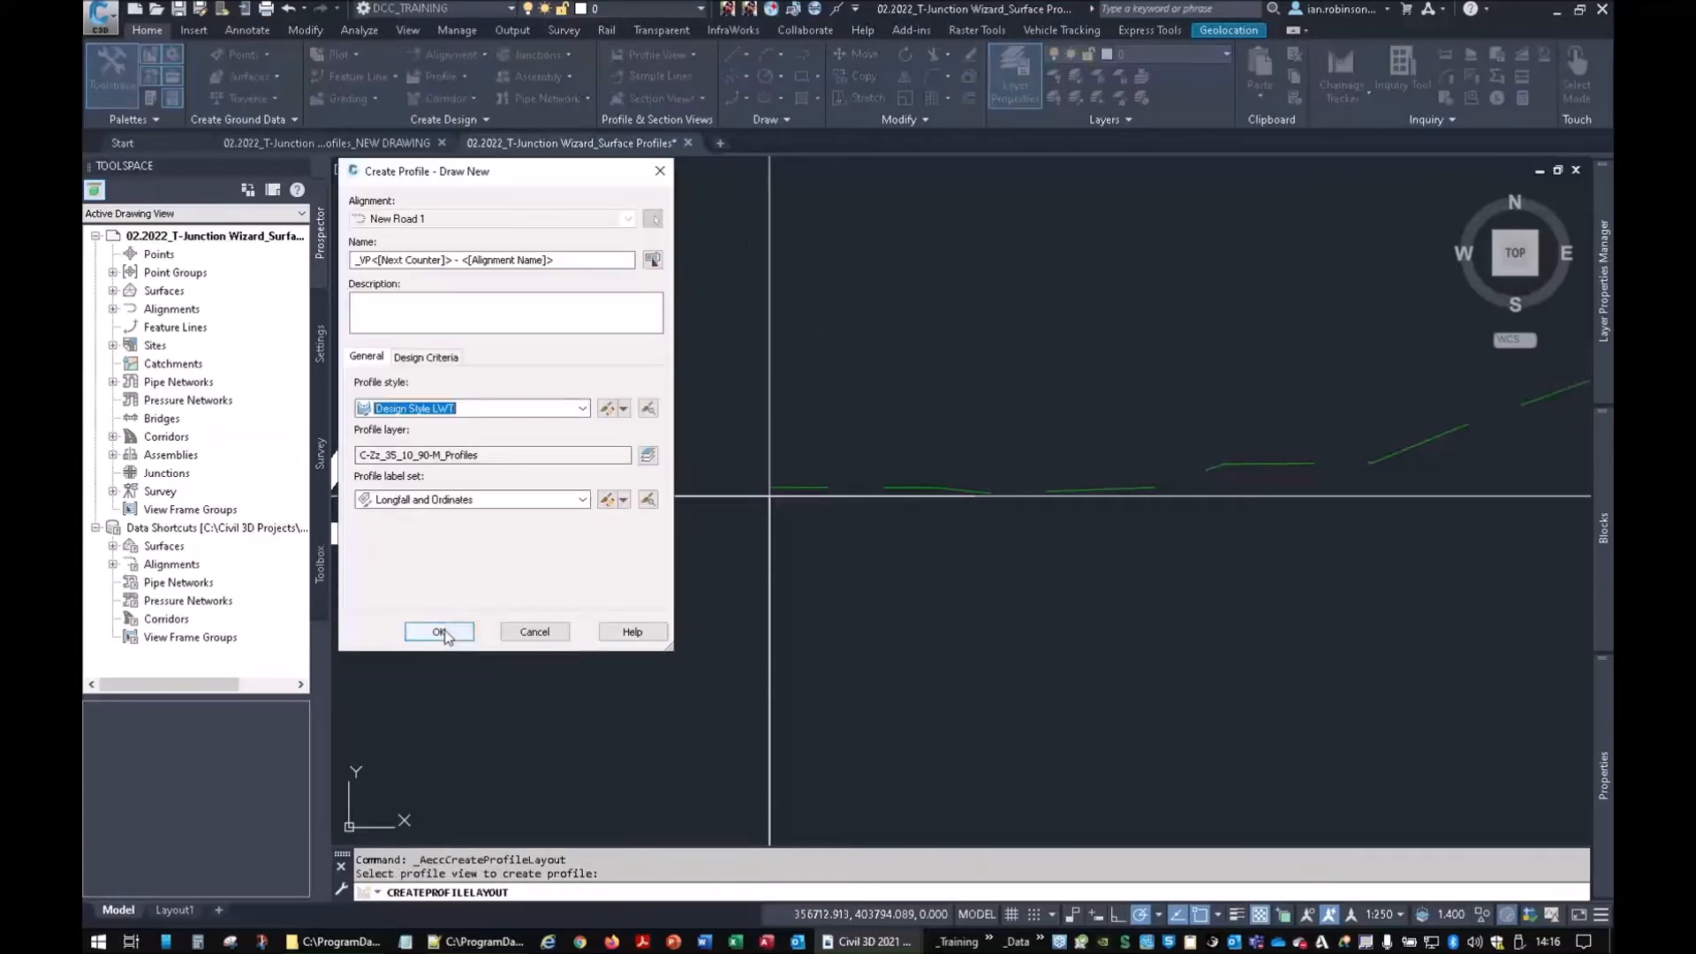
pyautogui.click(440, 632)
pyautogui.click(351, 205)
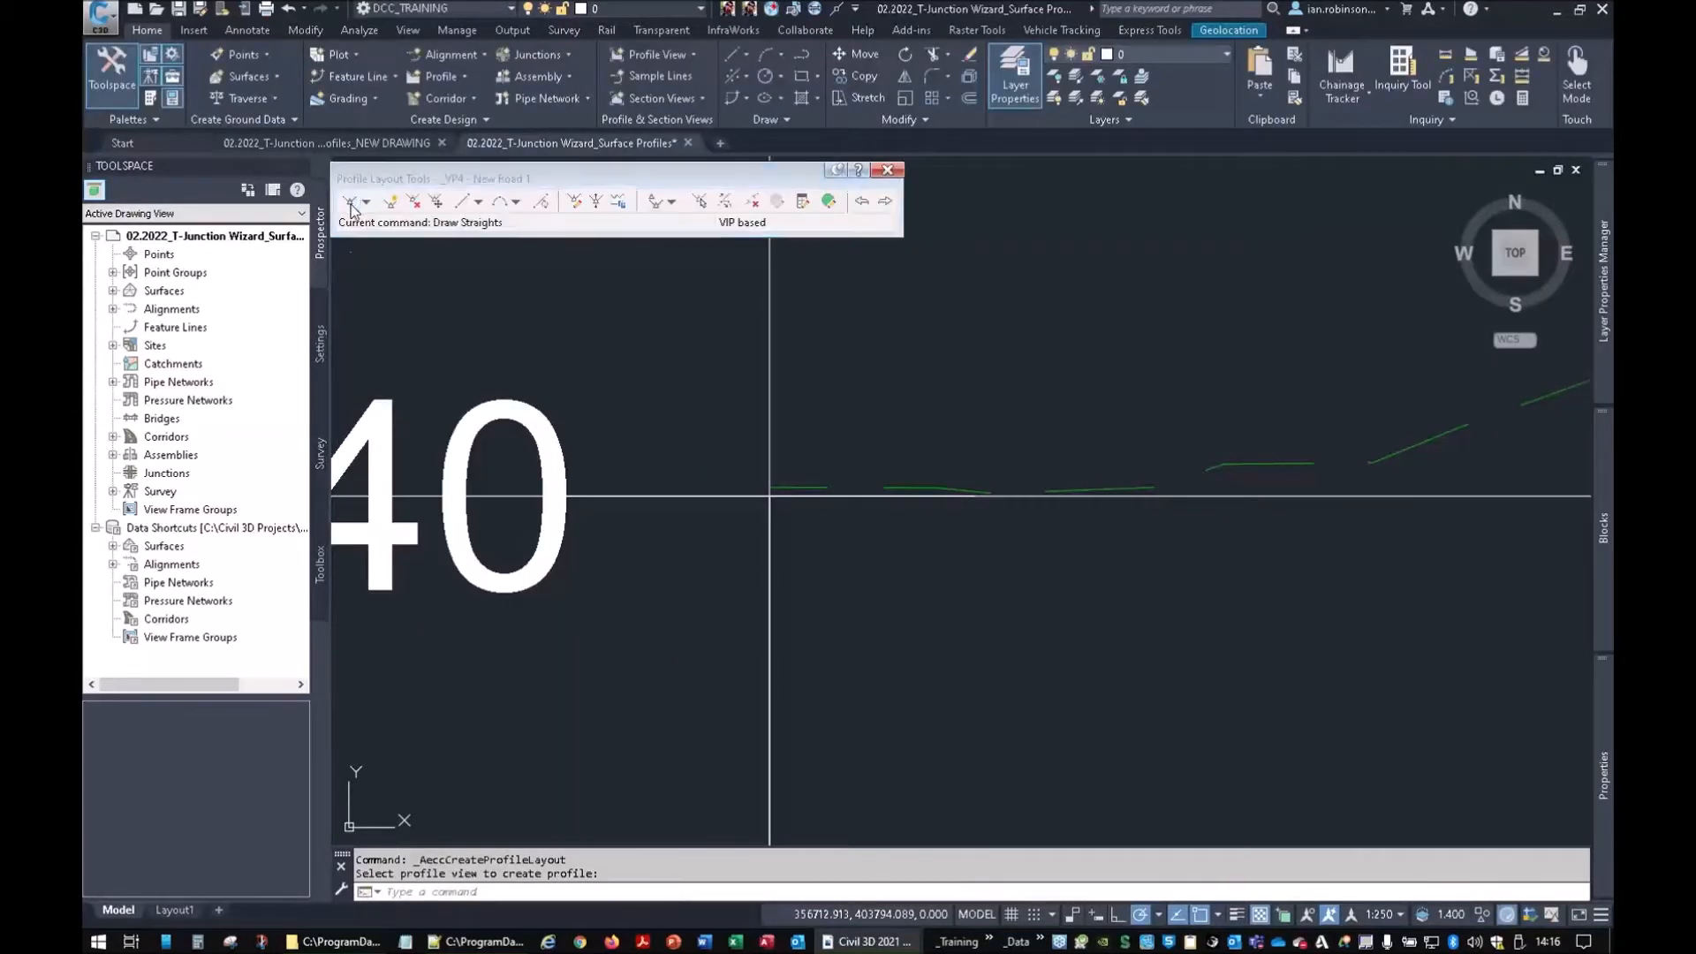
# Draw profile straights from chainage 0 through a high point near chainage 50 to the end at 99.046
pyautogui.click(773, 486)
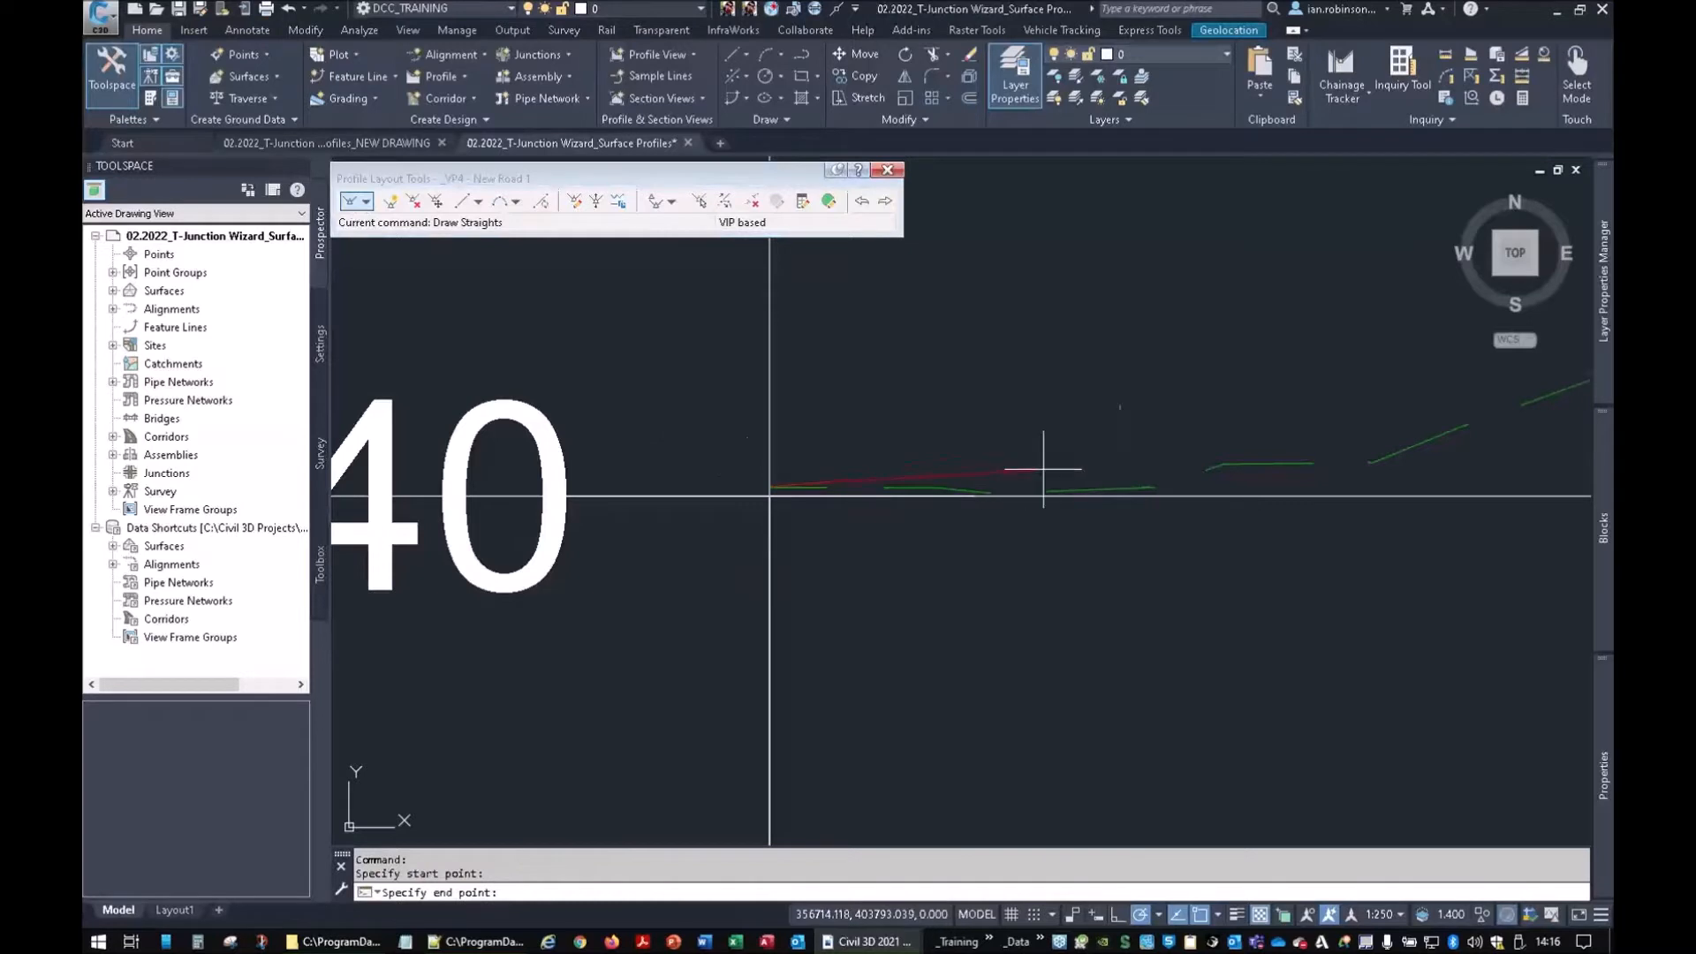
pyautogui.moveTo(1272, 425); pyautogui.dragTo(840, 480, button='middle')
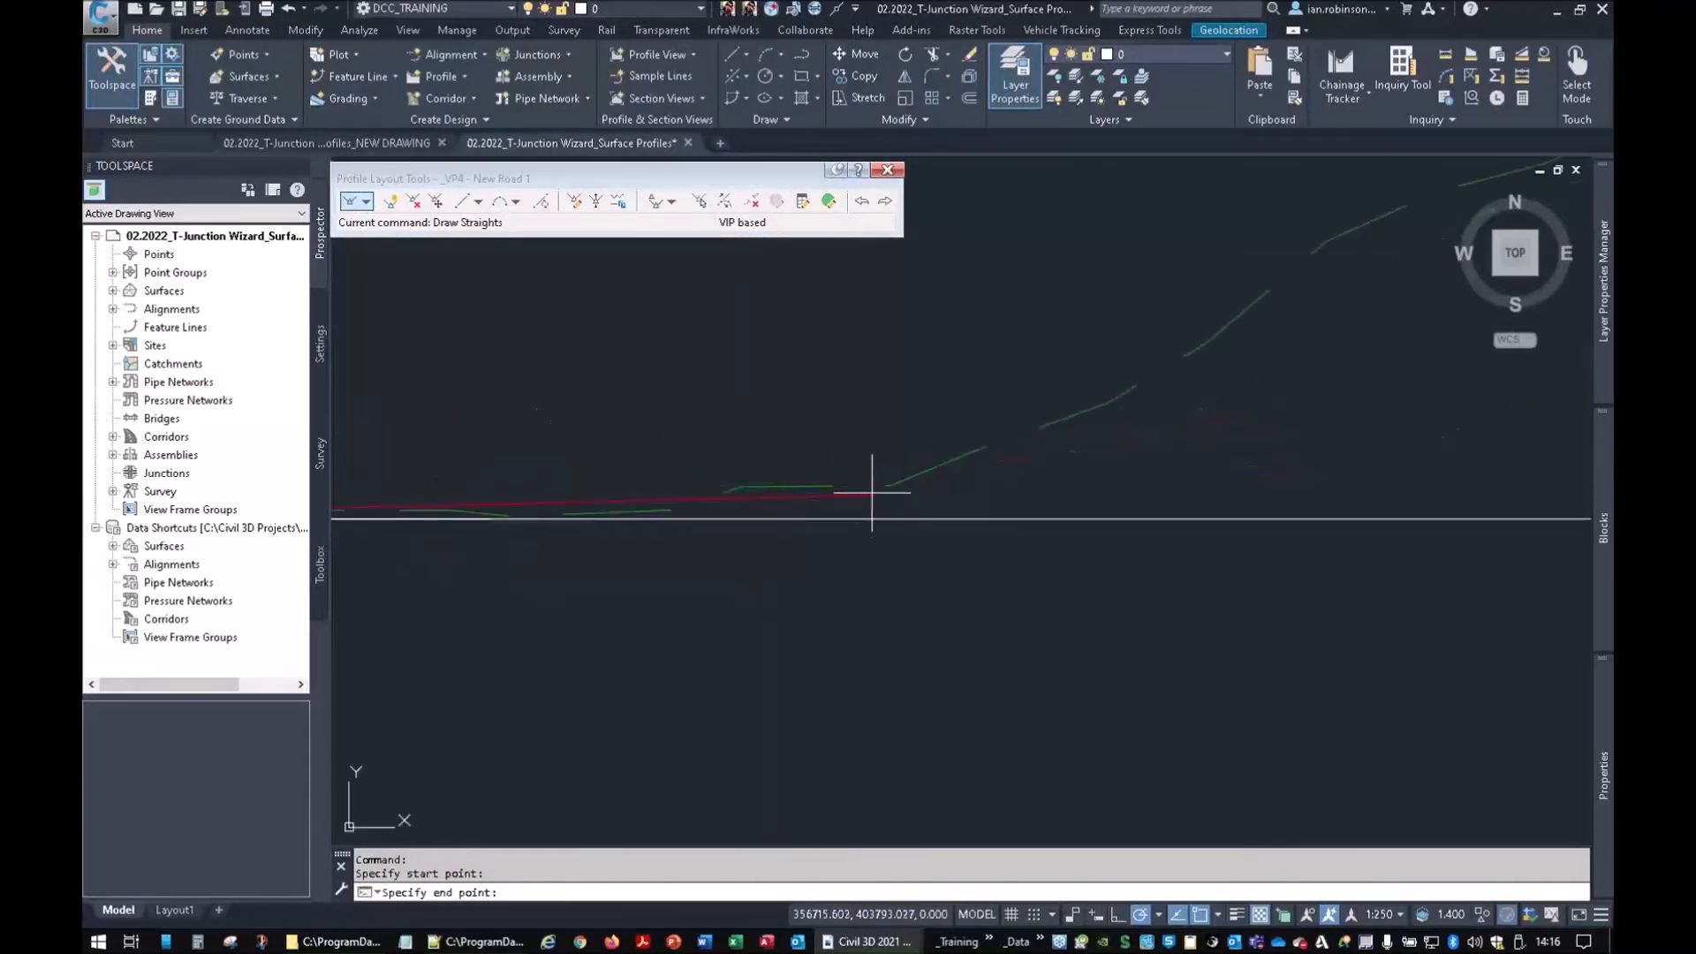
pyautogui.click(876, 494)
pyautogui.scroll(4, 1308, 349)
pyautogui.moveTo(1307, 349); pyautogui.dragTo(449, 521, button='middle')
pyautogui.scroll(-5, 1182, 395)
pyautogui.moveTo(1182, 397); pyautogui.dragTo(573, 503, button='middle')
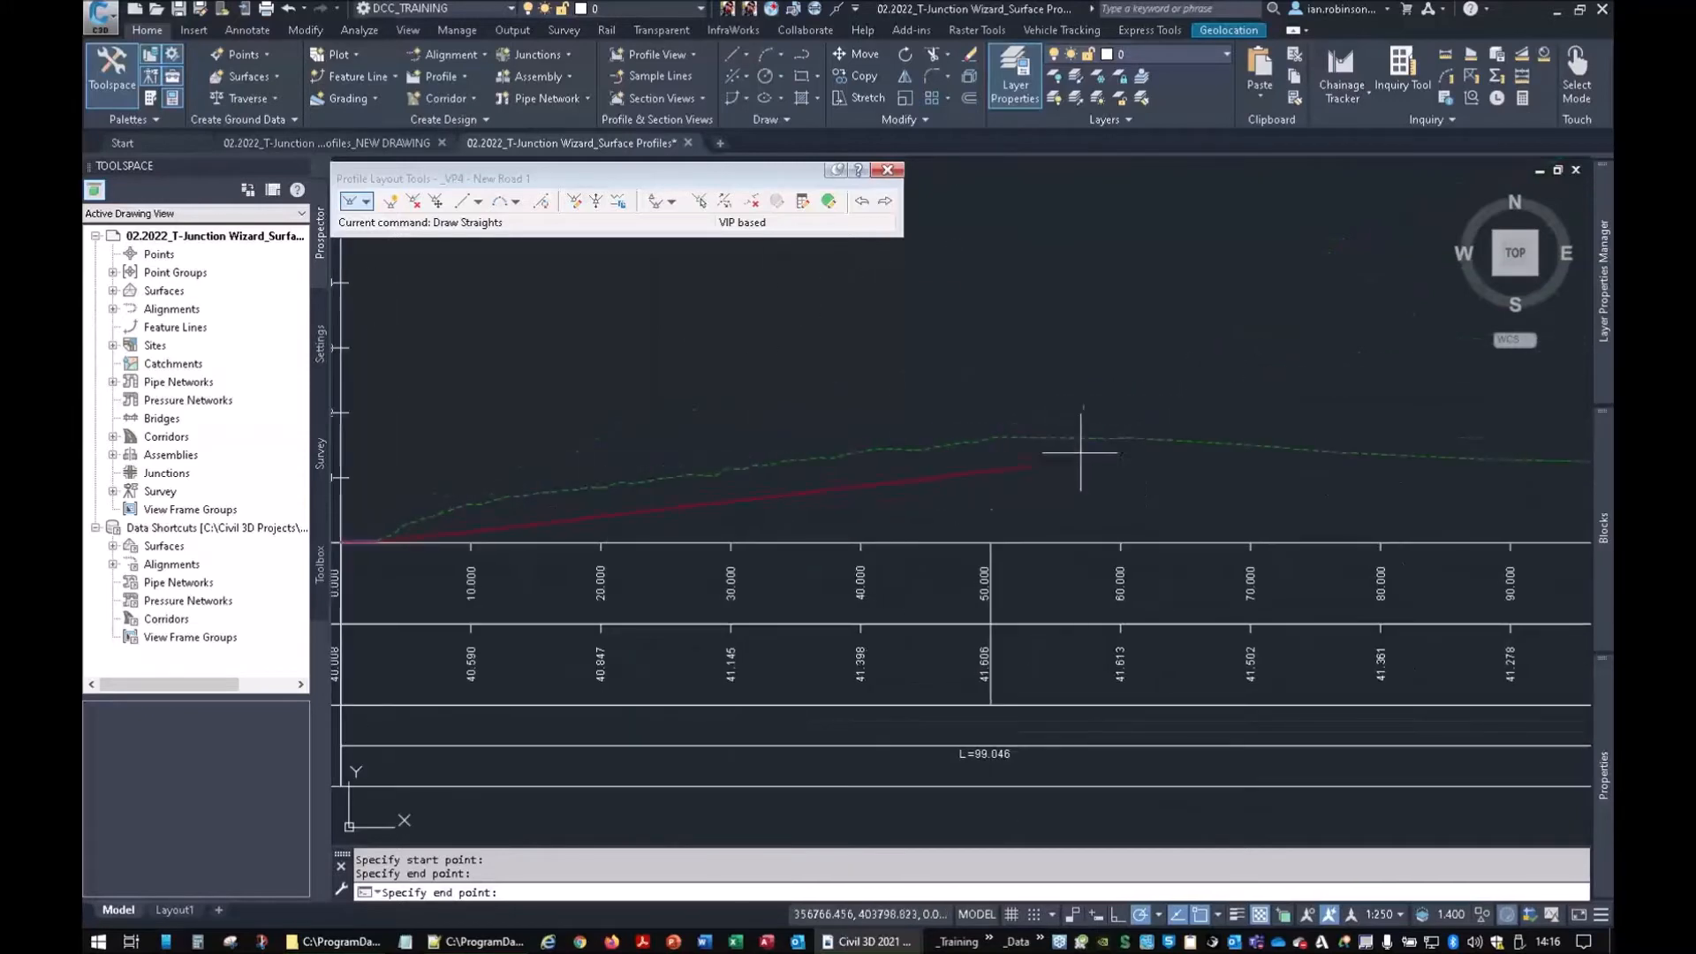
pyautogui.click(1042, 433)
pyautogui.moveTo(1370, 454); pyautogui.dragTo(910, 481, button='middle')
pyautogui.click(1119, 487)
pyautogui.press('Return')
# Select the new New Road 1 profile and grab one of its vertices for adjustment
pyautogui.scroll(-3, 747, 496)
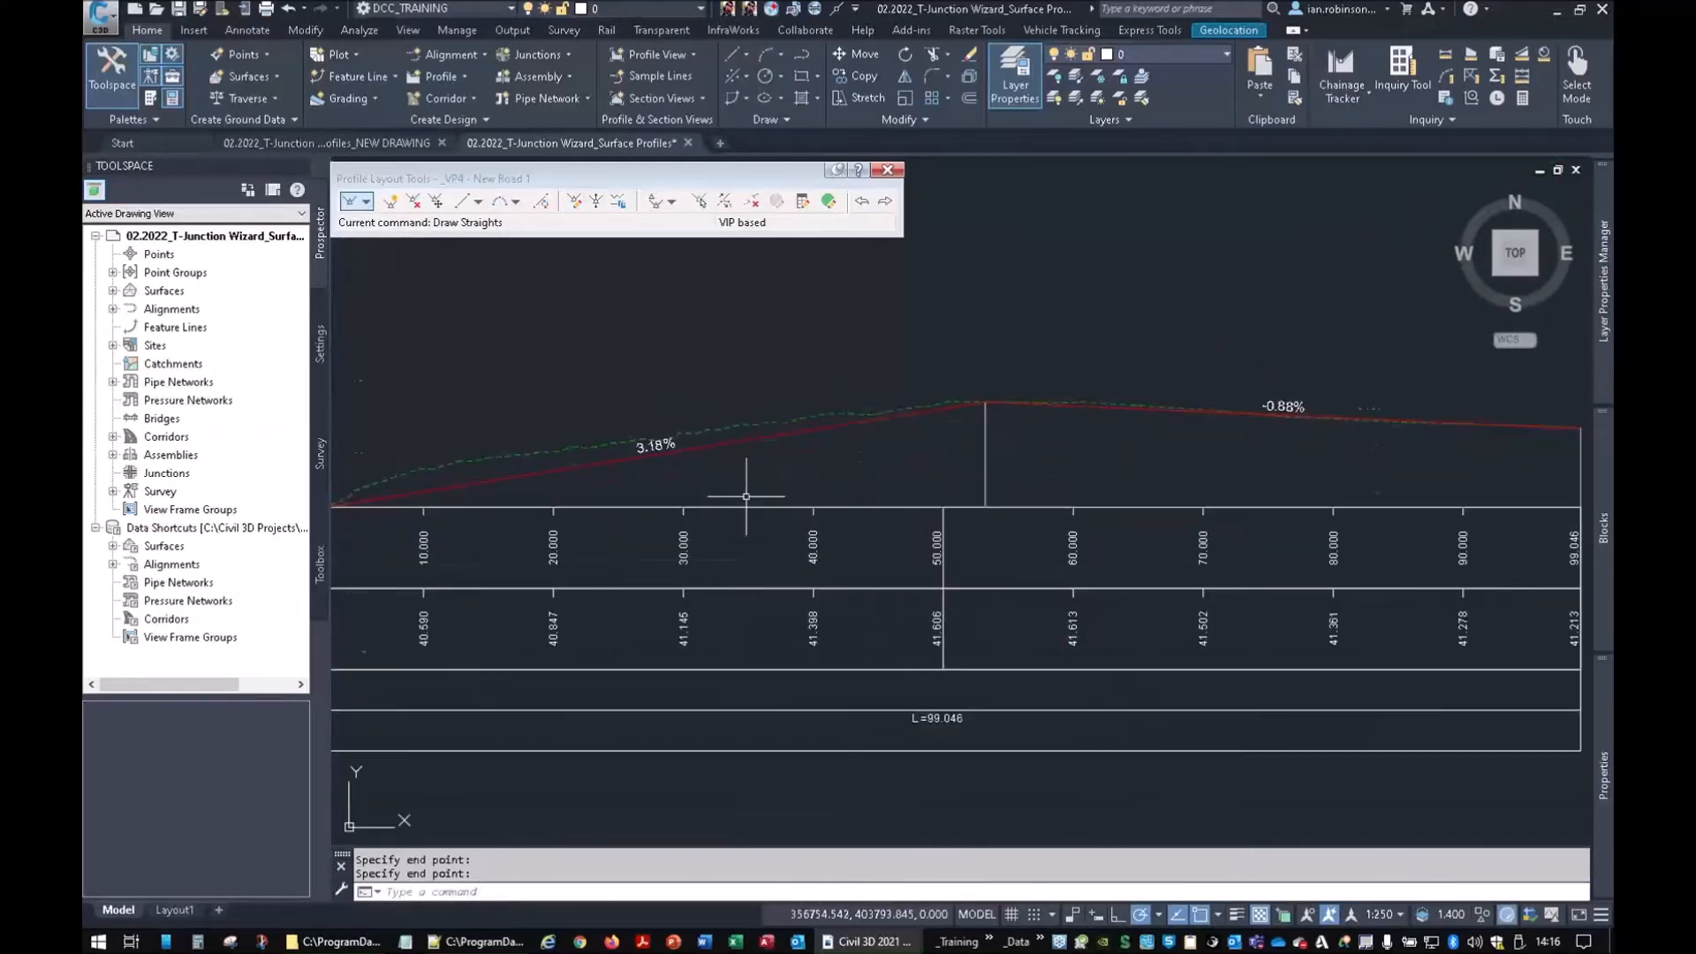
pyautogui.moveTo(747, 496); pyautogui.dragTo(1217, 421, button='middle')
pyautogui.click(892, 418)
pyautogui.scroll(5, 825, 447)
pyautogui.click(1042, 358)
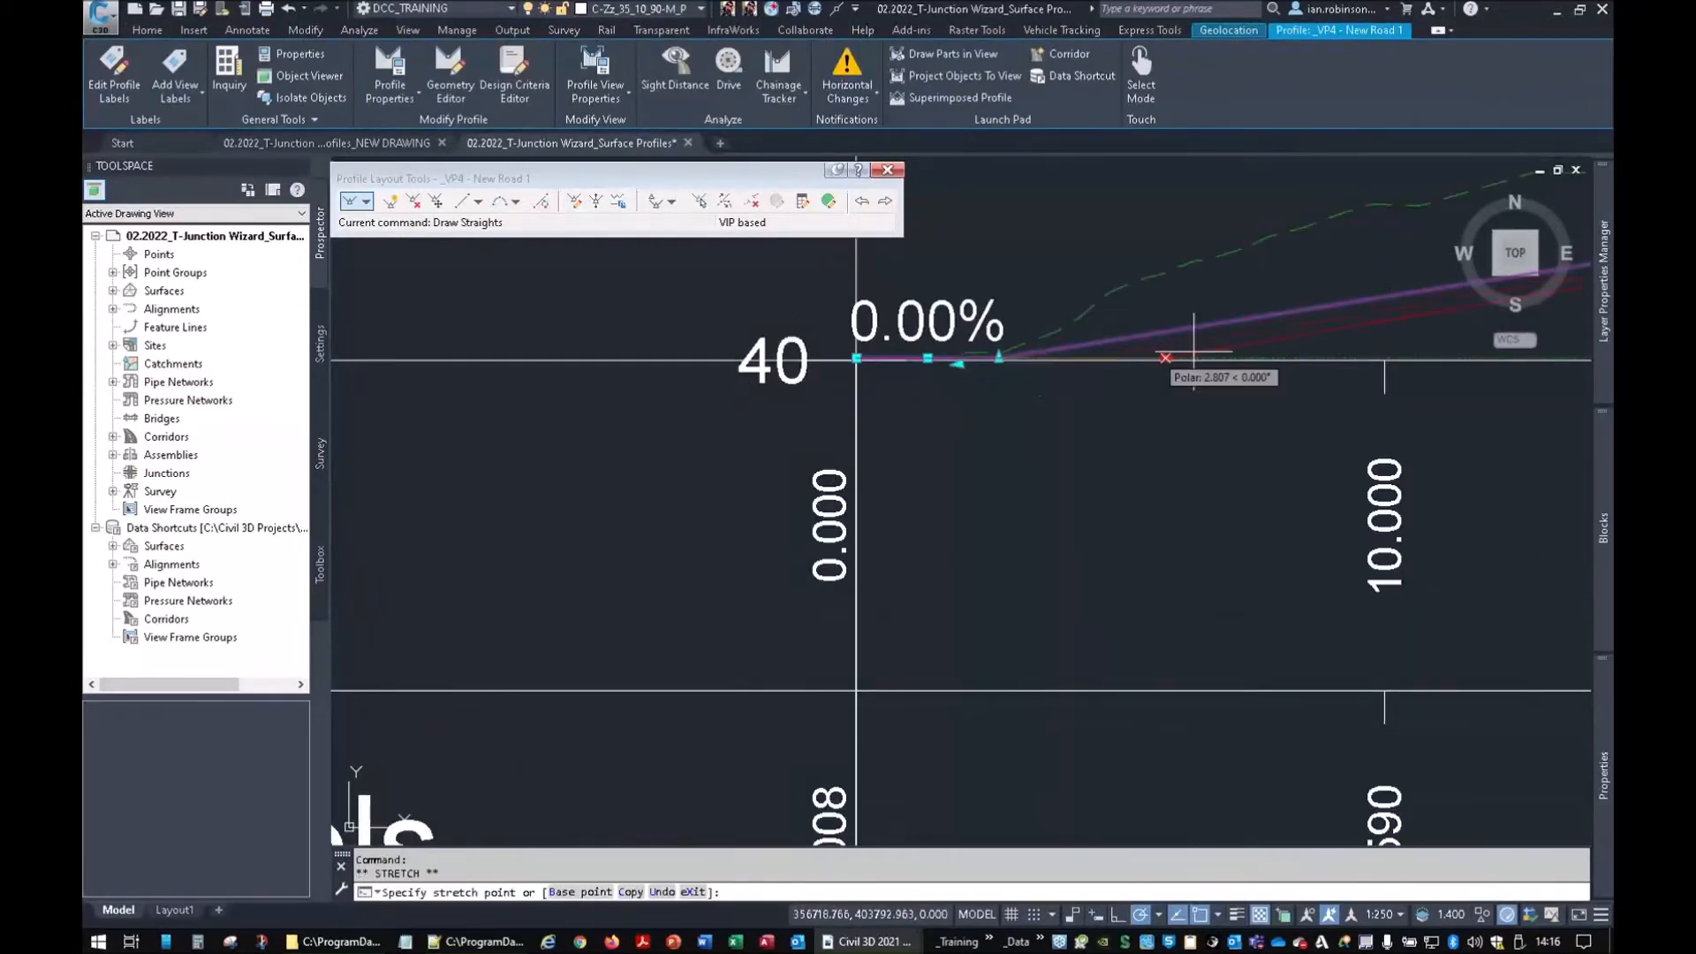
# Lengthen the flat 0.00% start grade and add a free parabolic sag curve before the 3.84% grade
pyautogui.click(1456, 358)
pyautogui.moveTo(1202, 381); pyautogui.dragTo(878, 491, button='middle')
pyautogui.click(517, 203)
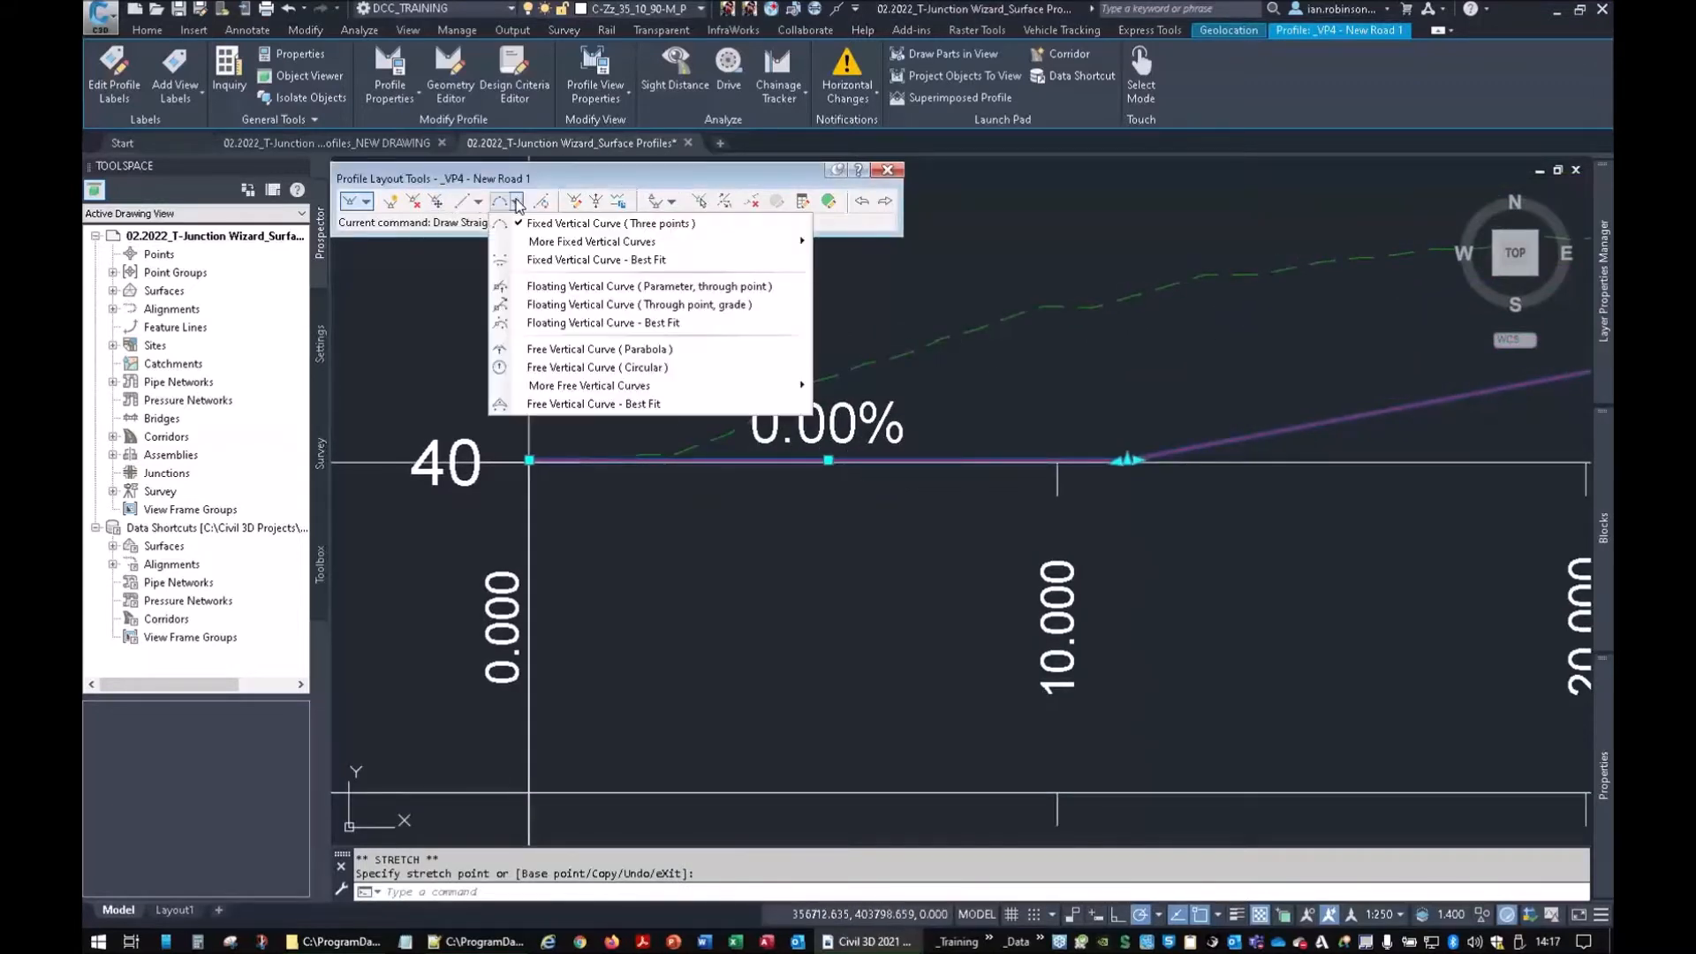
pyautogui.click(538, 350)
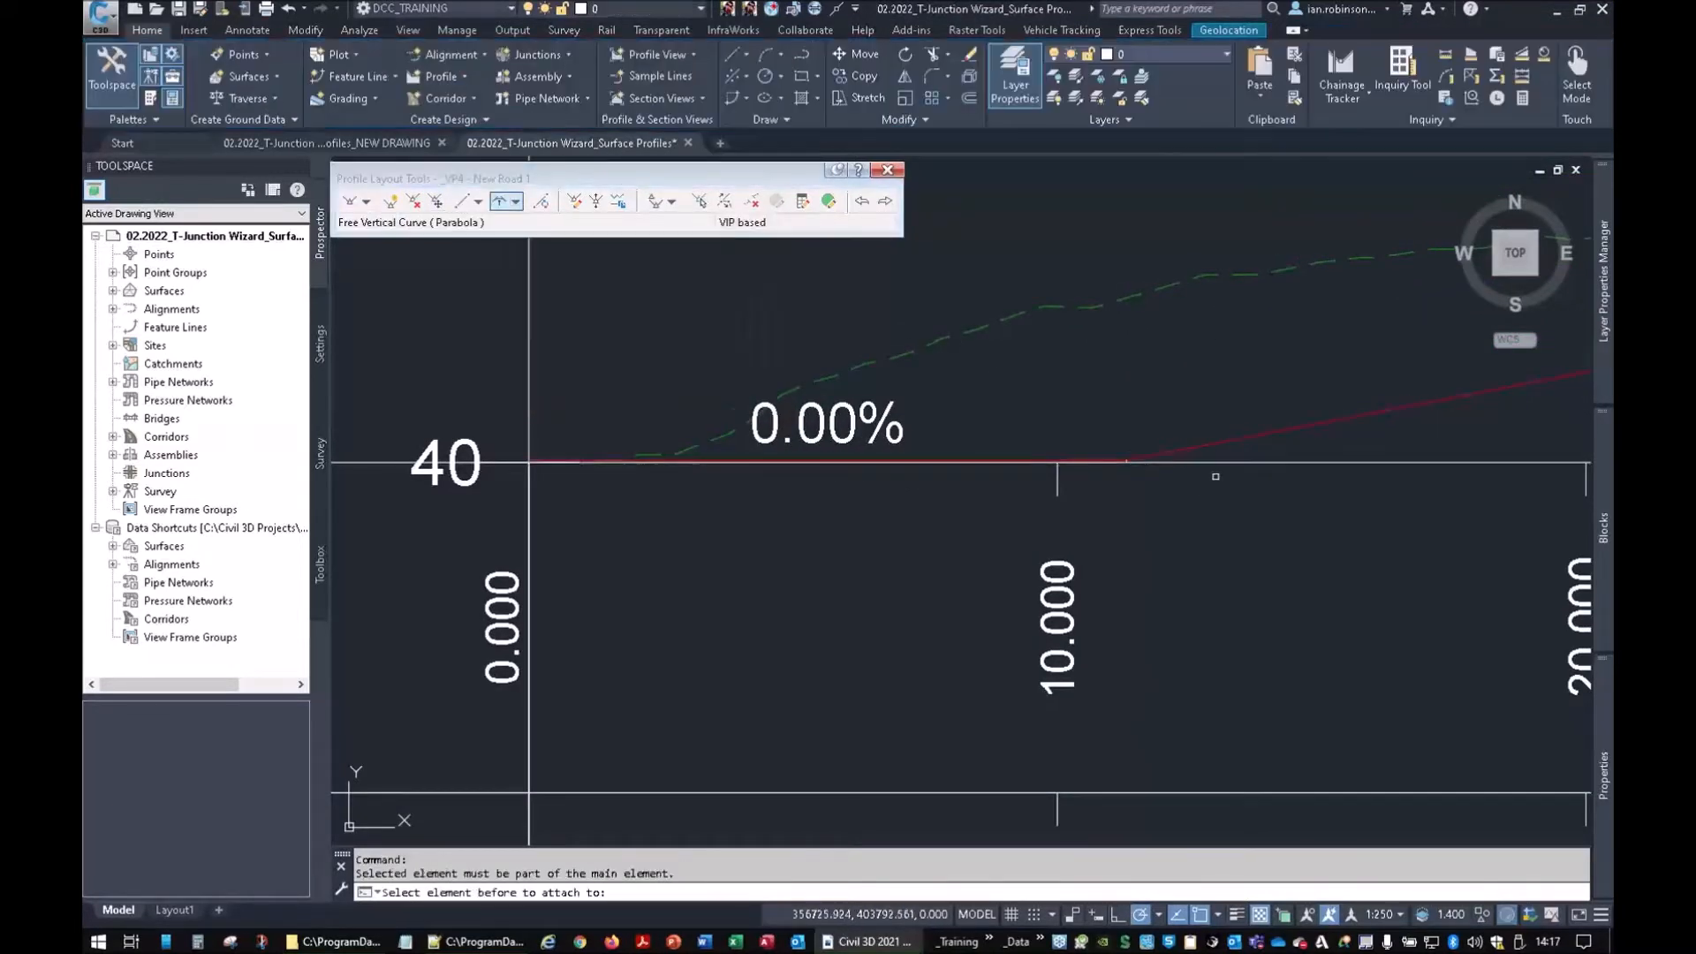
pyautogui.click(1097, 458)
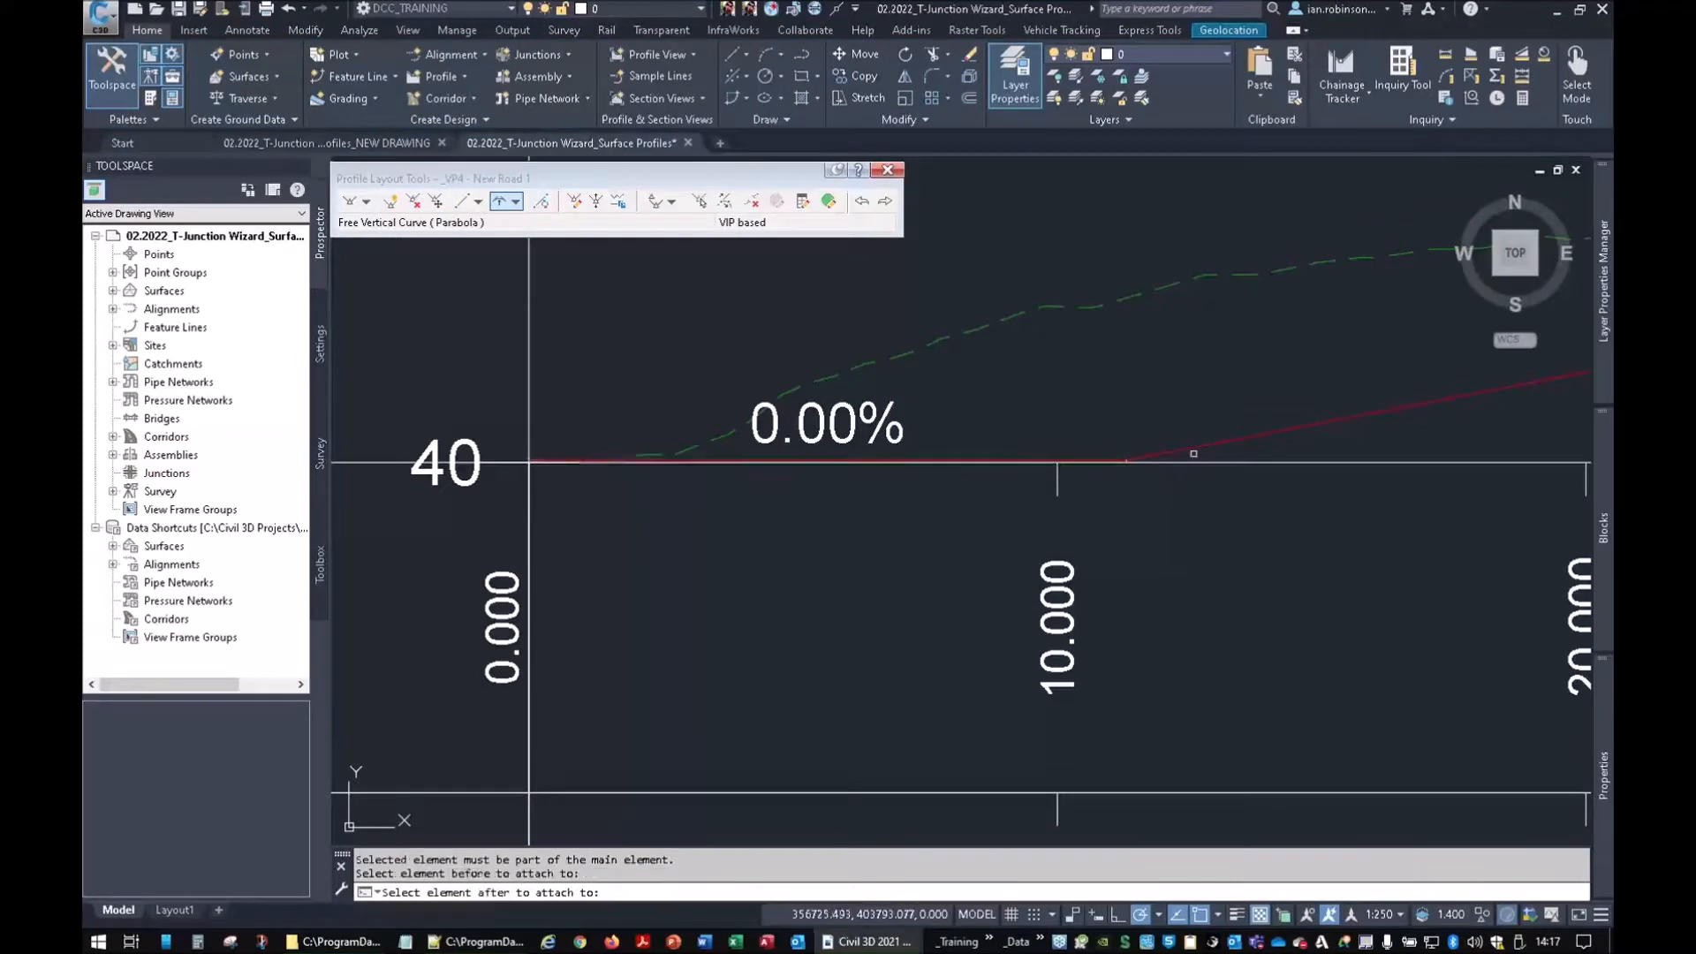
pyautogui.click(1194, 448)
pyautogui.click(1039, 415)
pyautogui.scroll(-3, 1307, 369)
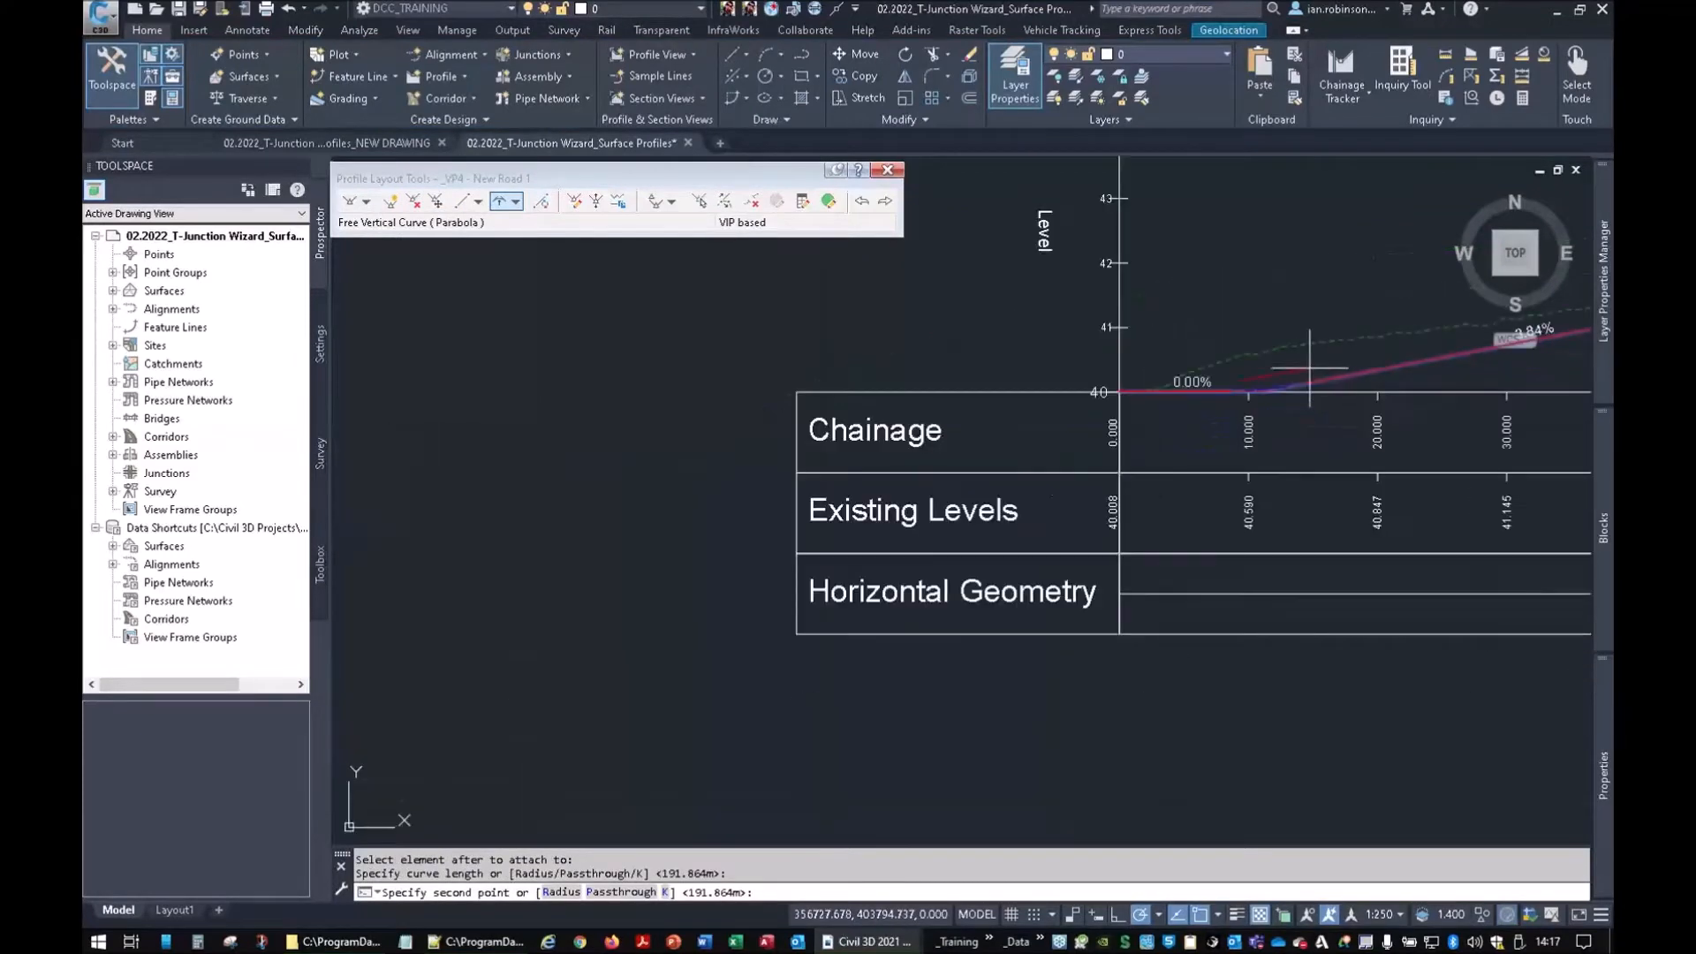
pyautogui.click(1397, 278)
# Add a free parabolic crest curve between the 3.84% and -0.88% grades
pyautogui.moveTo(1191, 343); pyautogui.dragTo(392, 487, button='middle')
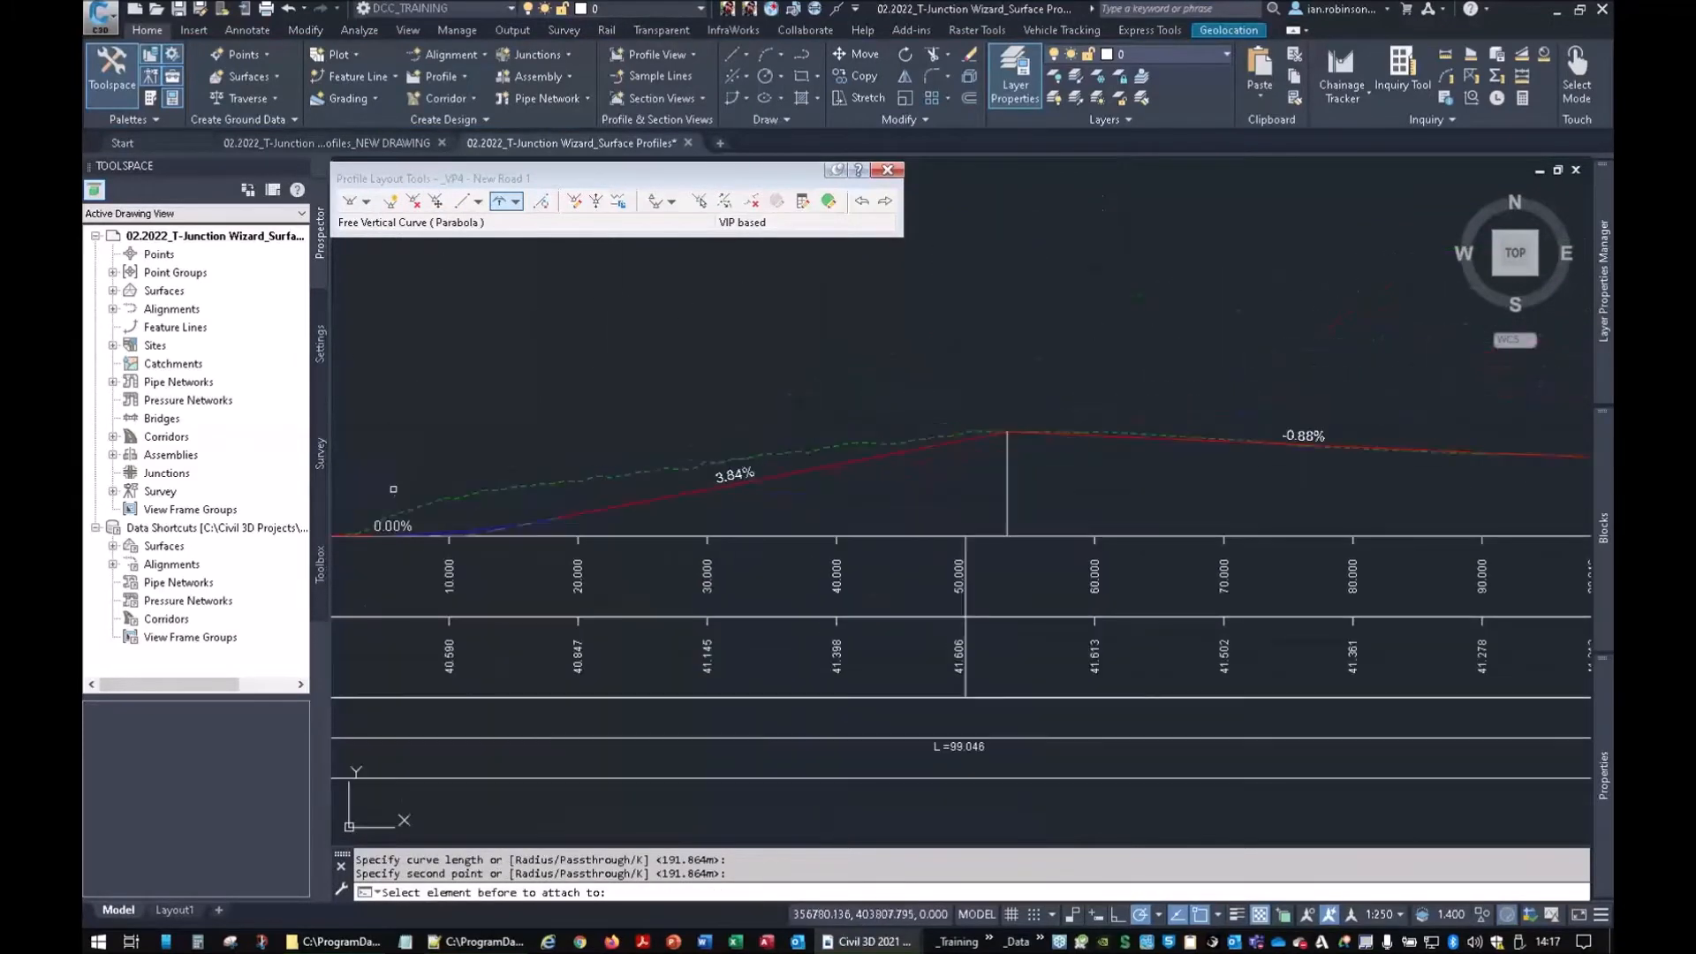
pyautogui.click(926, 449)
pyautogui.scroll(3, 1065, 437)
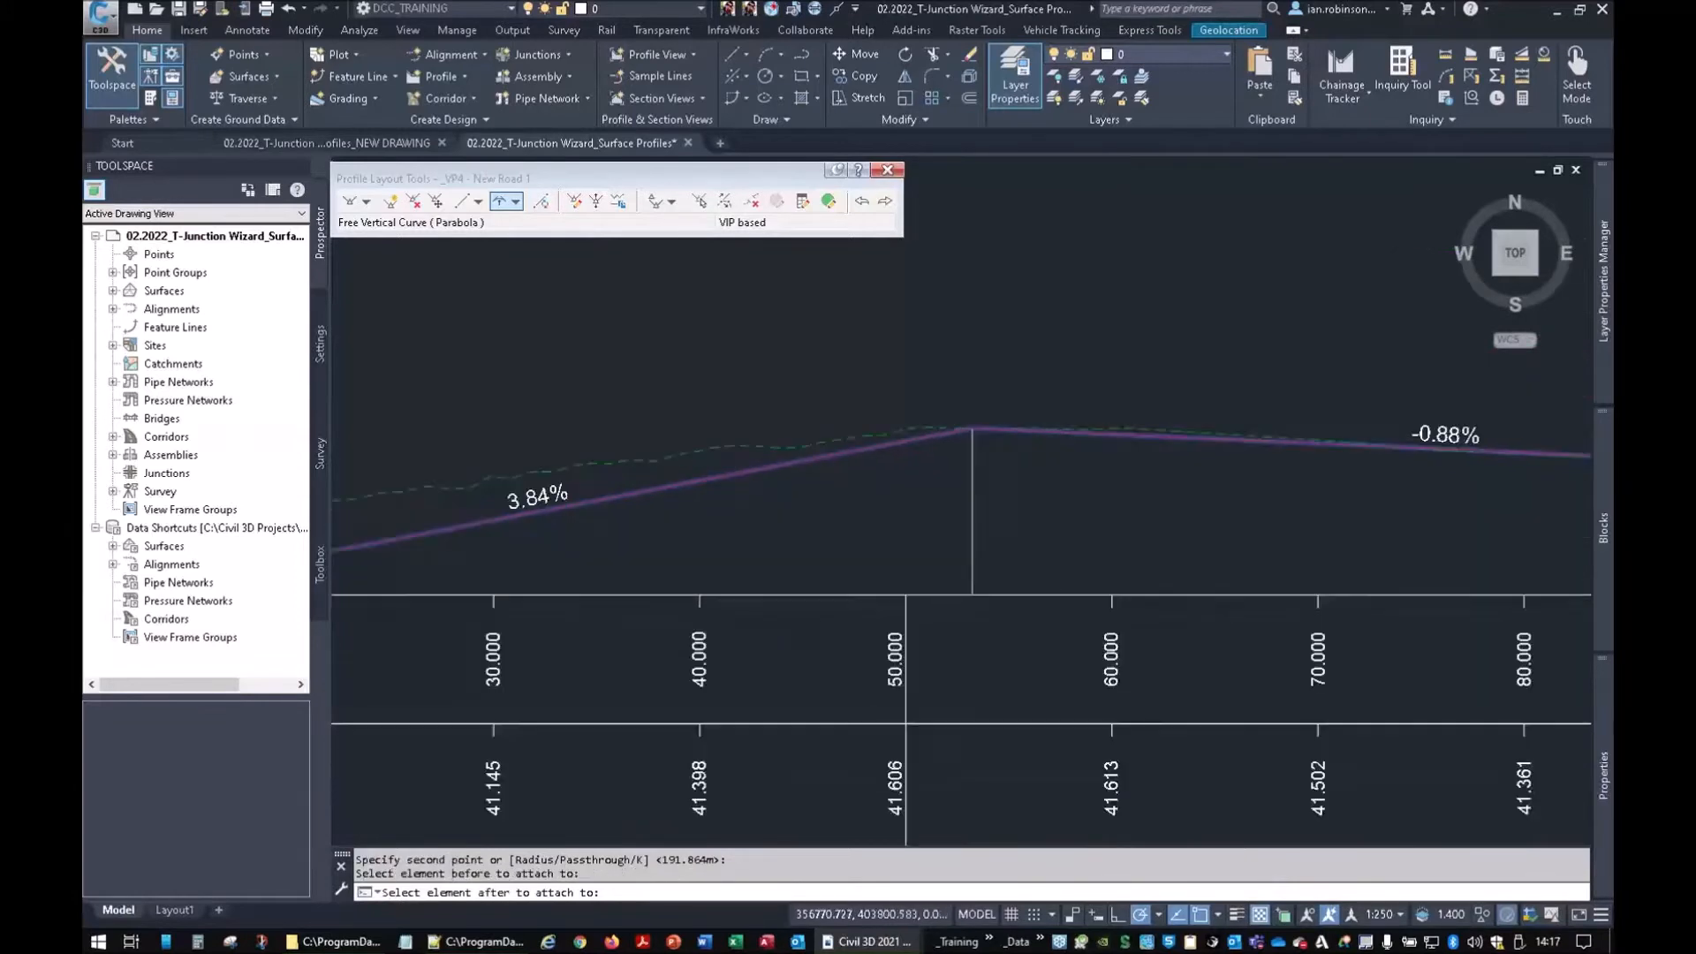
pyautogui.click(1076, 427)
pyautogui.click(761, 573)
pyautogui.click(1365, 548)
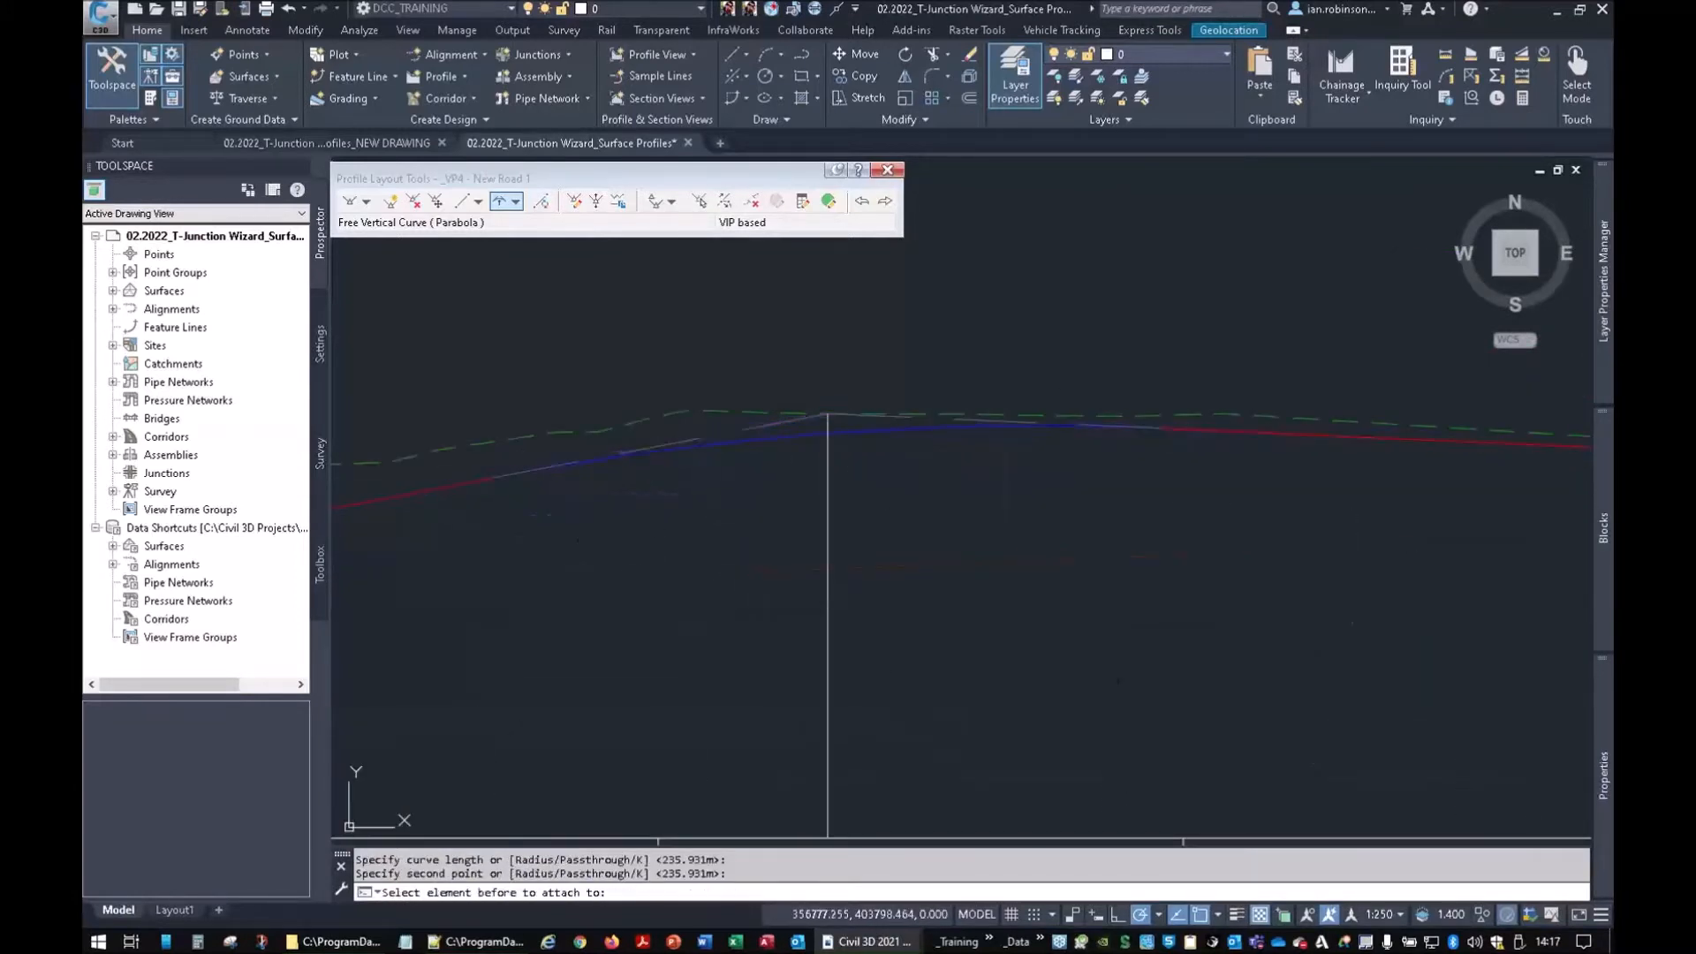
# In the profile grid view, set both sag and crest curve lengths to 15 and finish editing
pyautogui.click(829, 201)
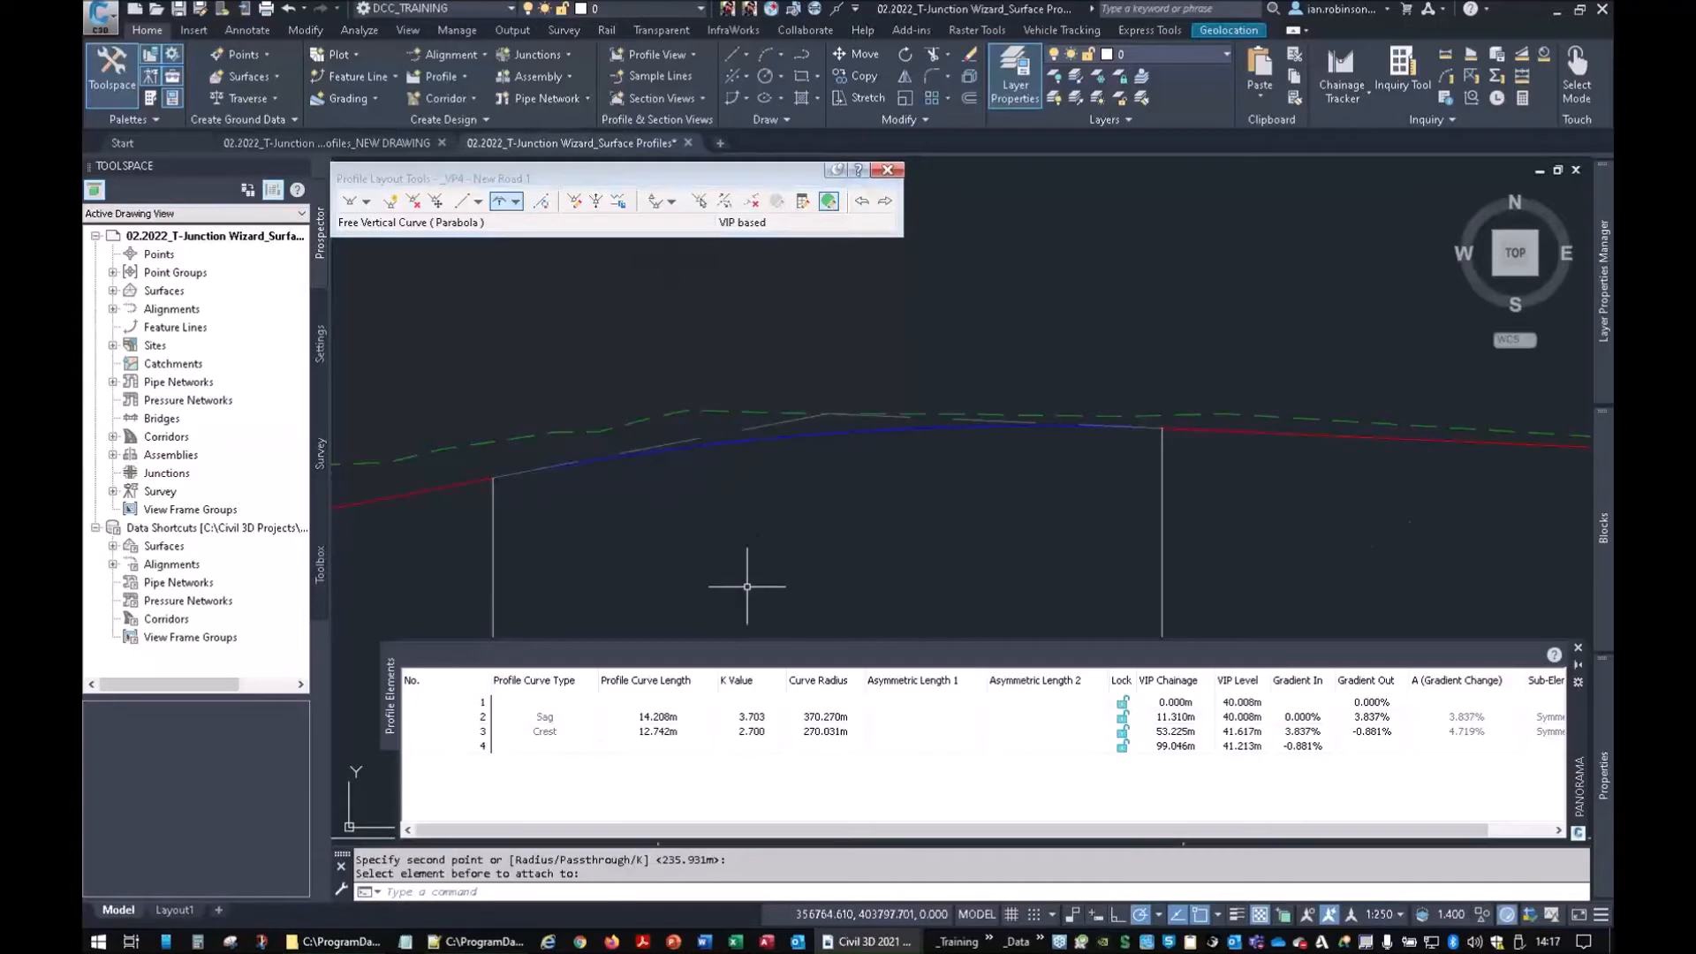
pyautogui.doubleClick(649, 715)
pyautogui.write('15')
pyautogui.press('Return')
pyautogui.doubleClick(655, 730)
pyautogui.write('15')
pyautogui.press('Return')
pyautogui.press('Escape')
pyautogui.press('Escape')
pyautogui.scroll(-3, 945, 430)
pyautogui.scroll(6, 945, 431)
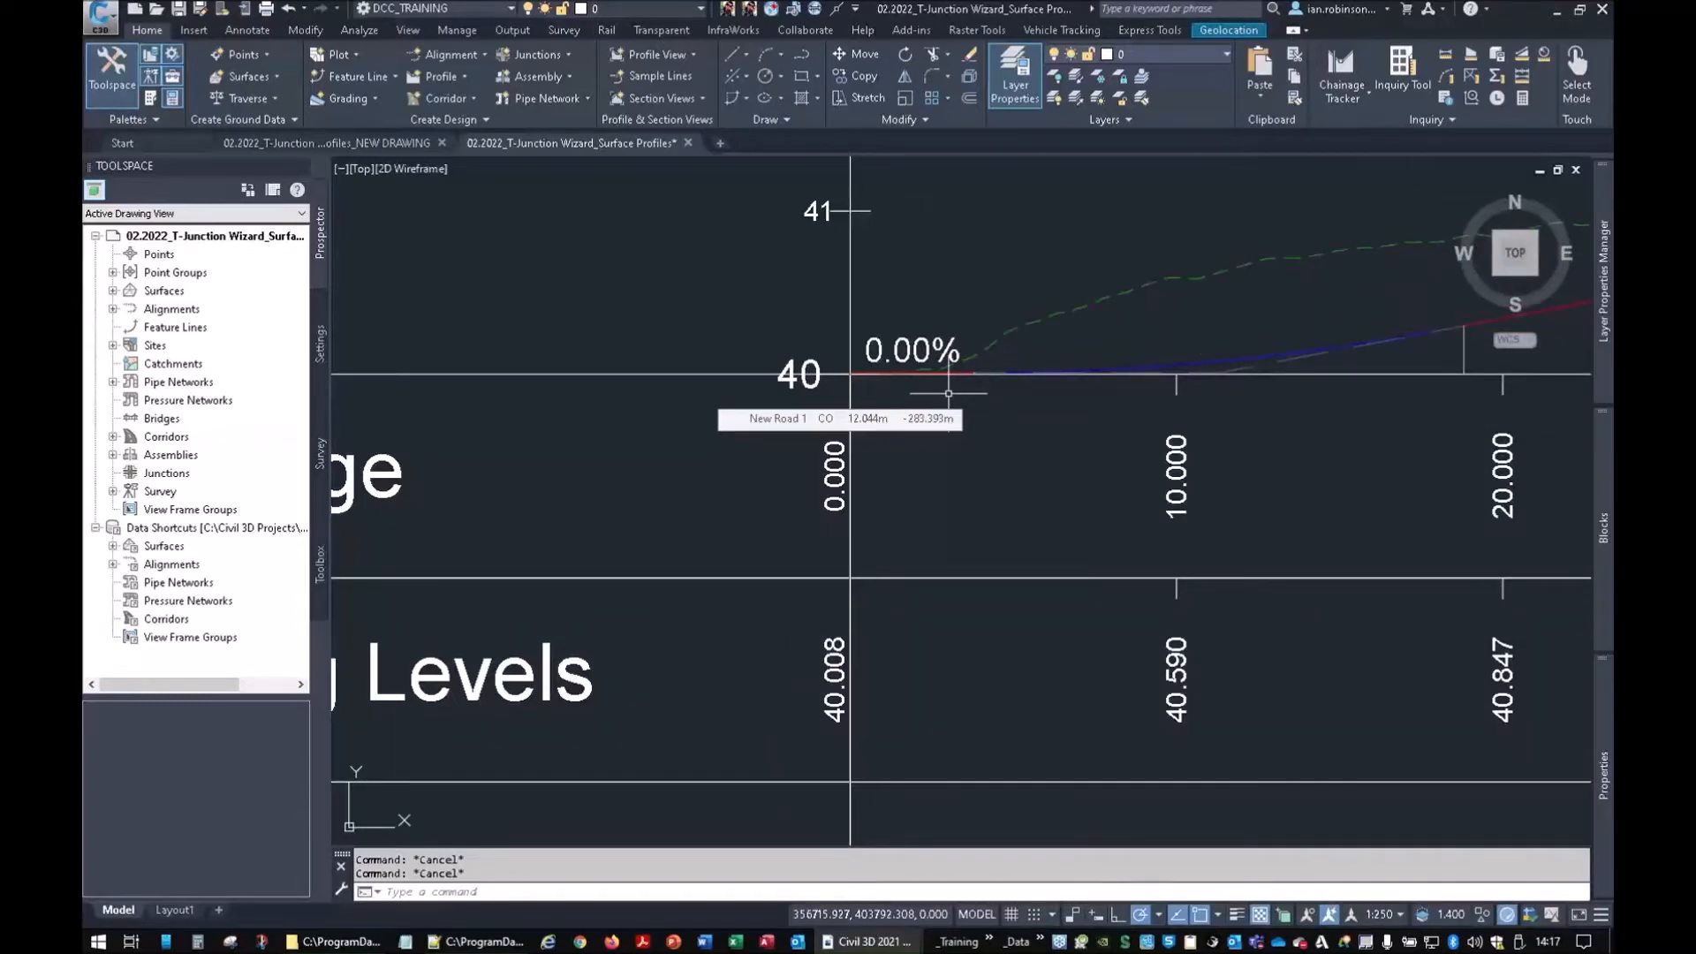
pyautogui.scroll(-6, 948, 393)
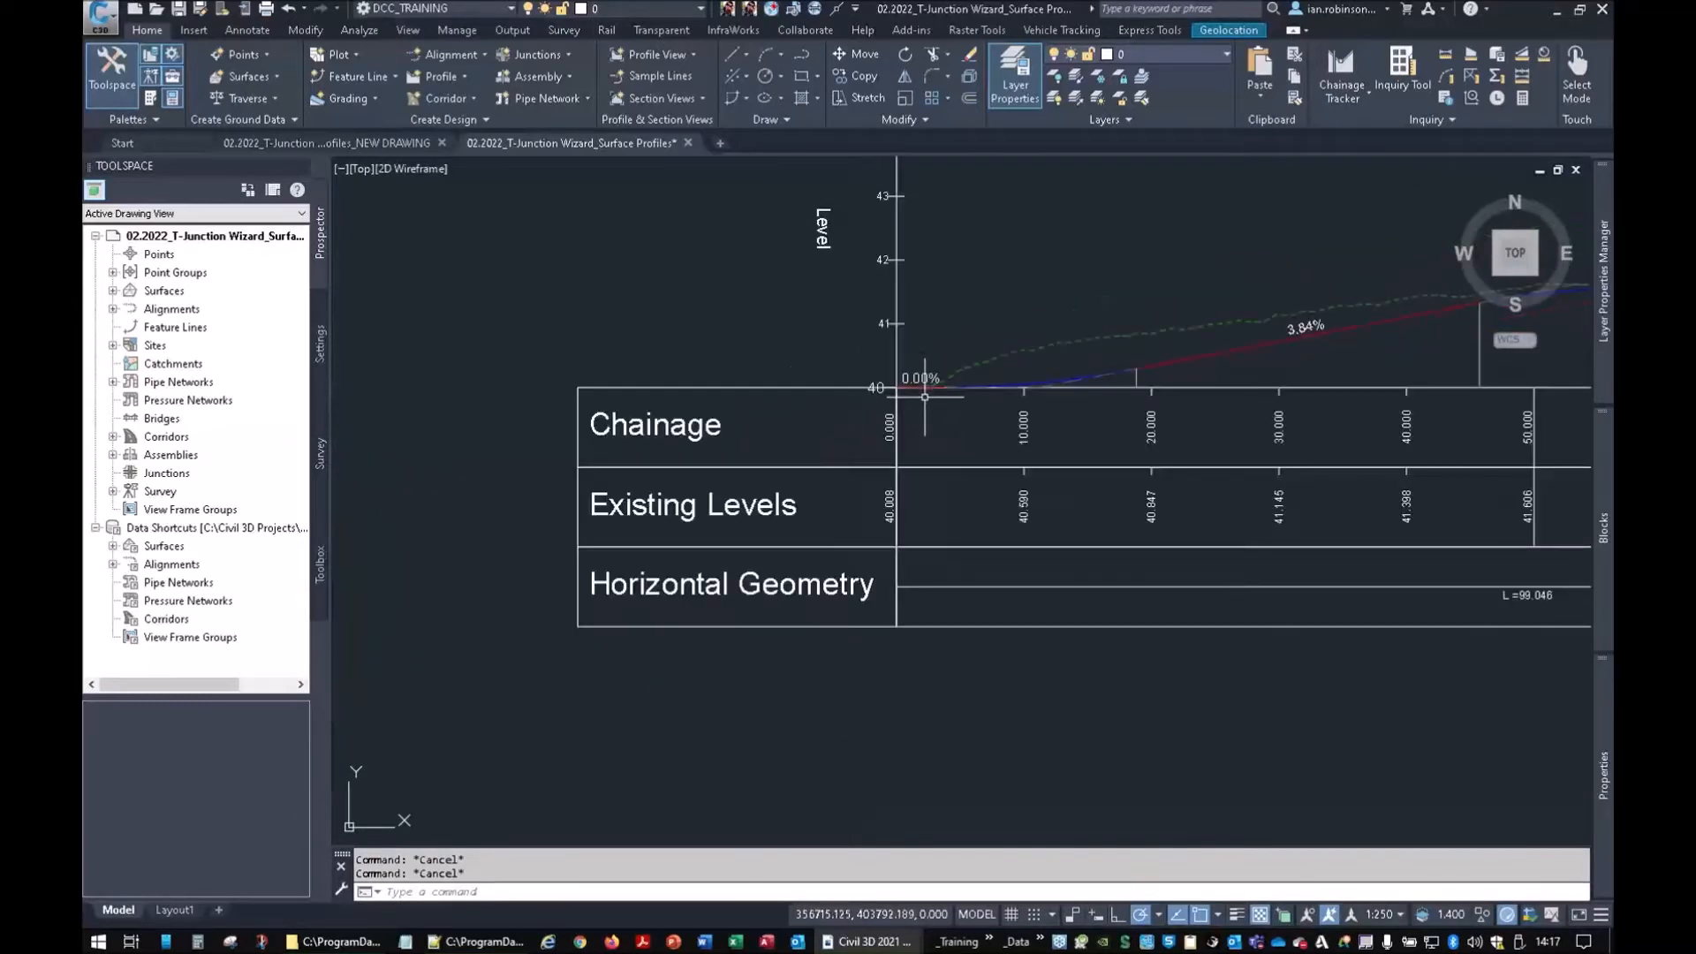
pyautogui.moveTo(1036, 334)
pyautogui.mouseDown(button='middle')
pyautogui.moveTo(911, 615)
pyautogui.moveTo(1004, 560)
pyautogui.moveTo(967, 592)
pyautogui.mouseUp(button='middle')
pyautogui.scroll(10, 966, 592)
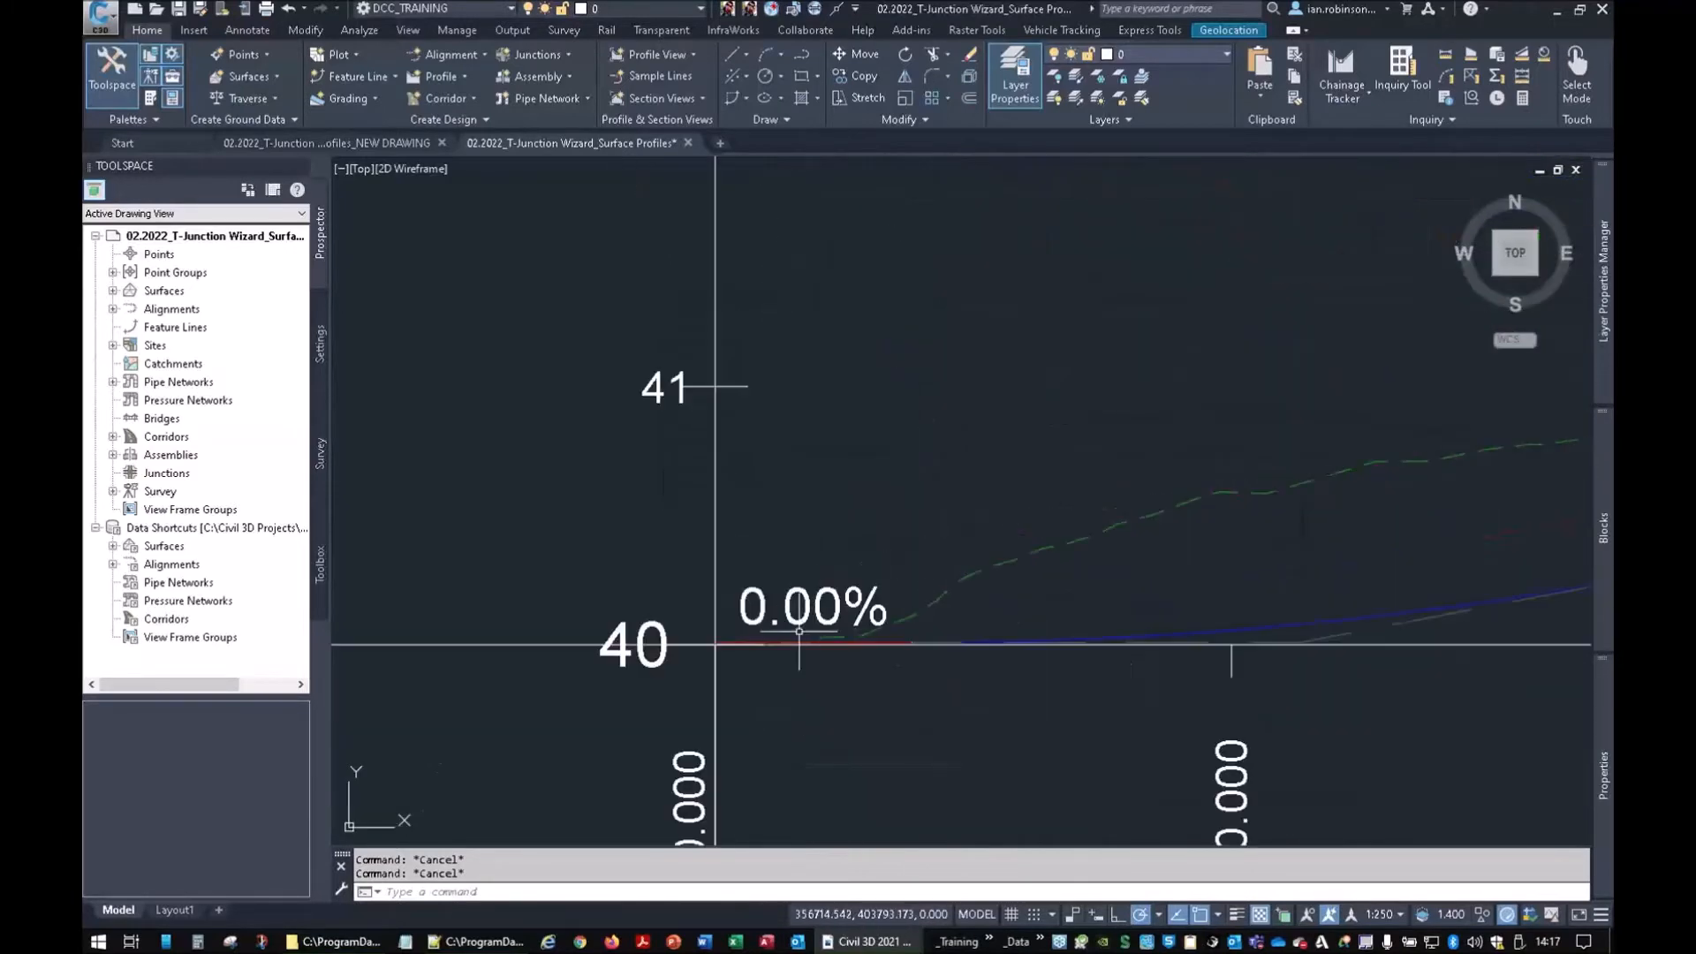
pyautogui.moveTo(1234, 539); pyautogui.dragTo(1155, 447, button='middle')
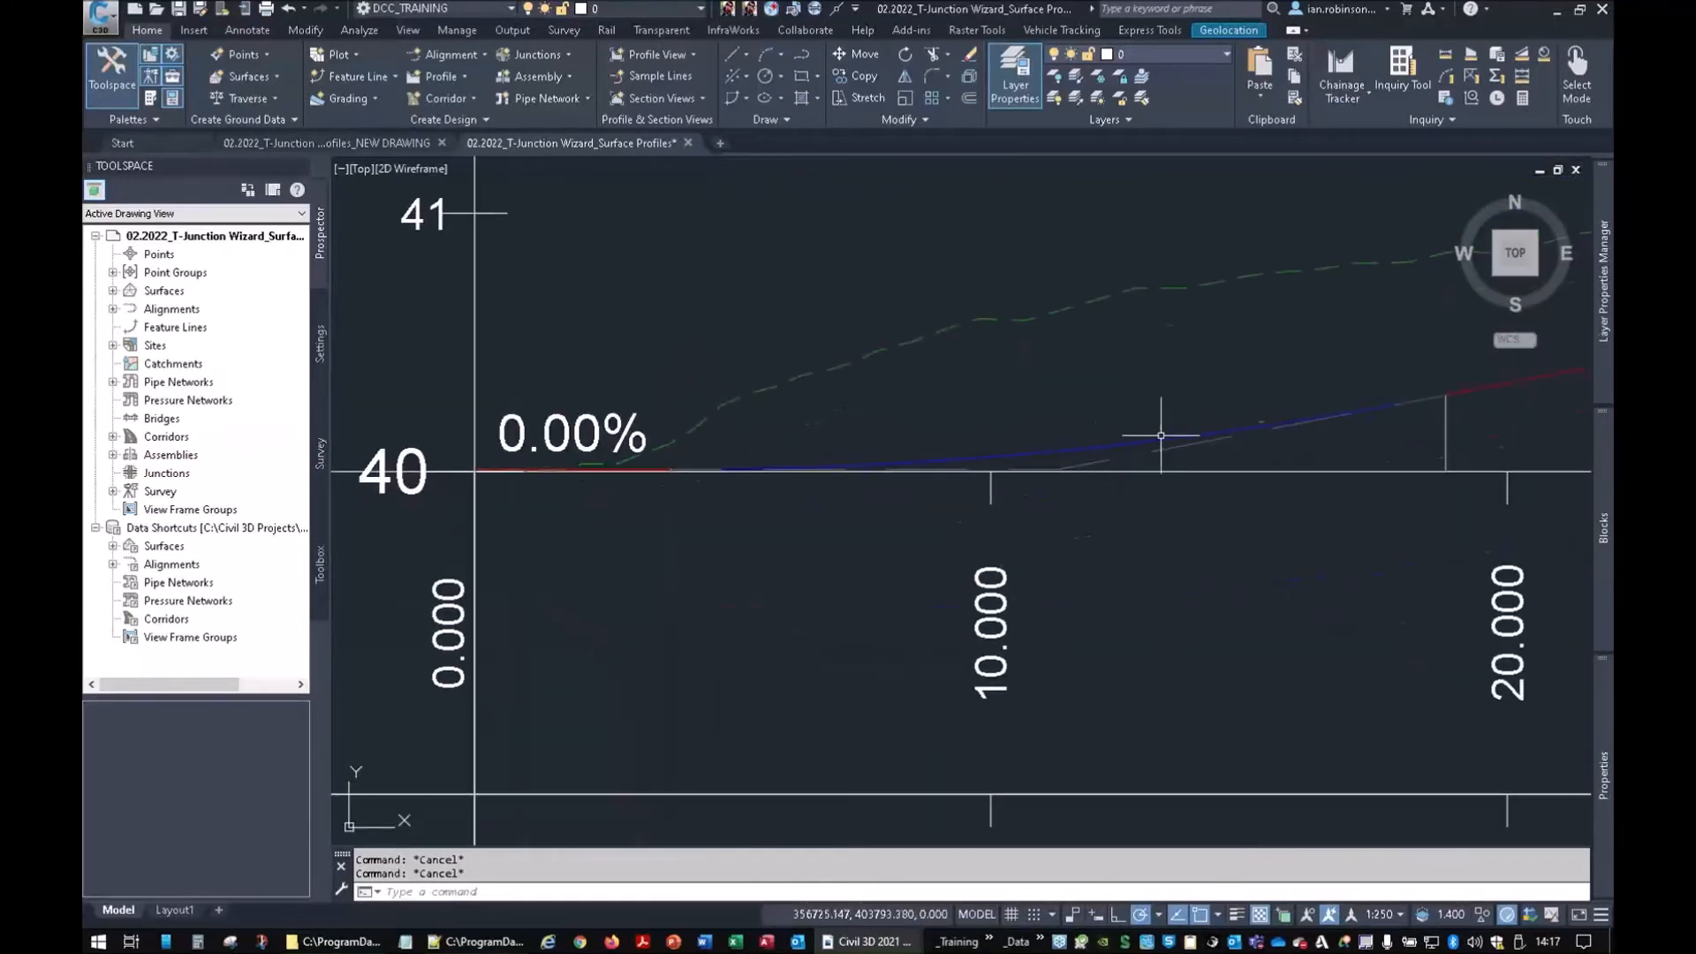
pyautogui.moveTo(1131, 436)
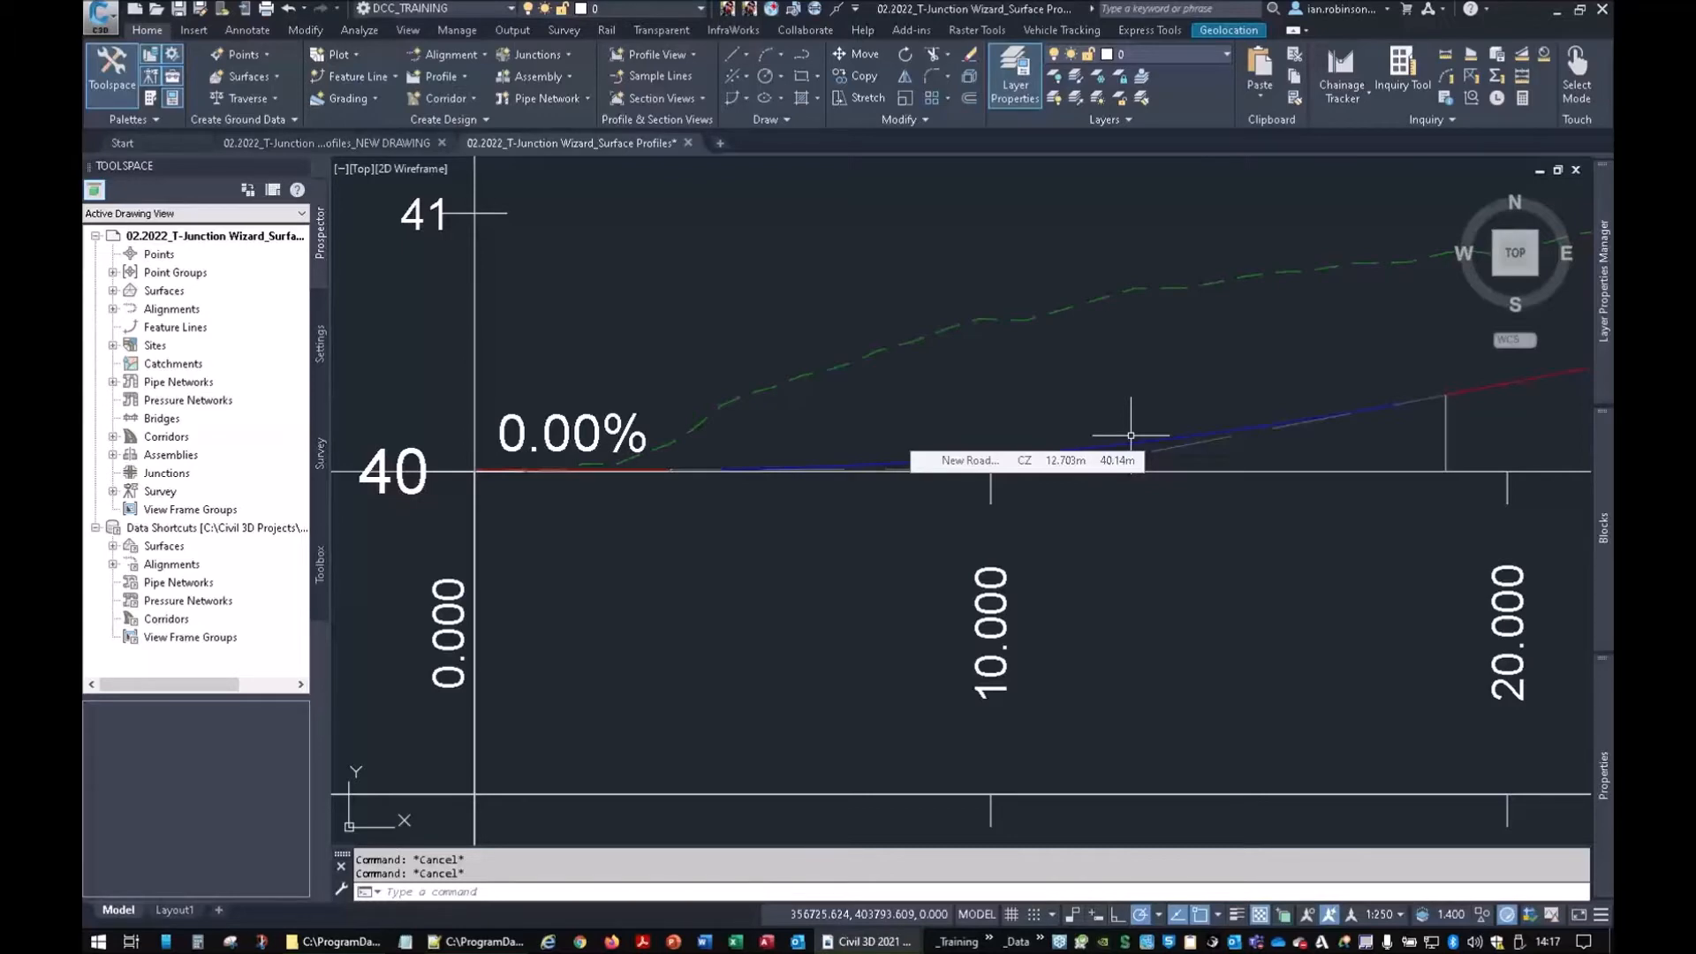
pyautogui.scroll(-2, 1102, 415)
# Run Create Junction and pick the New Road 1 / Existing Road 1 intersection as the junction point
pyautogui.scroll(5, 878, 424)
pyautogui.moveTo(837, 501); pyautogui.dragTo(750, 416, button='middle')
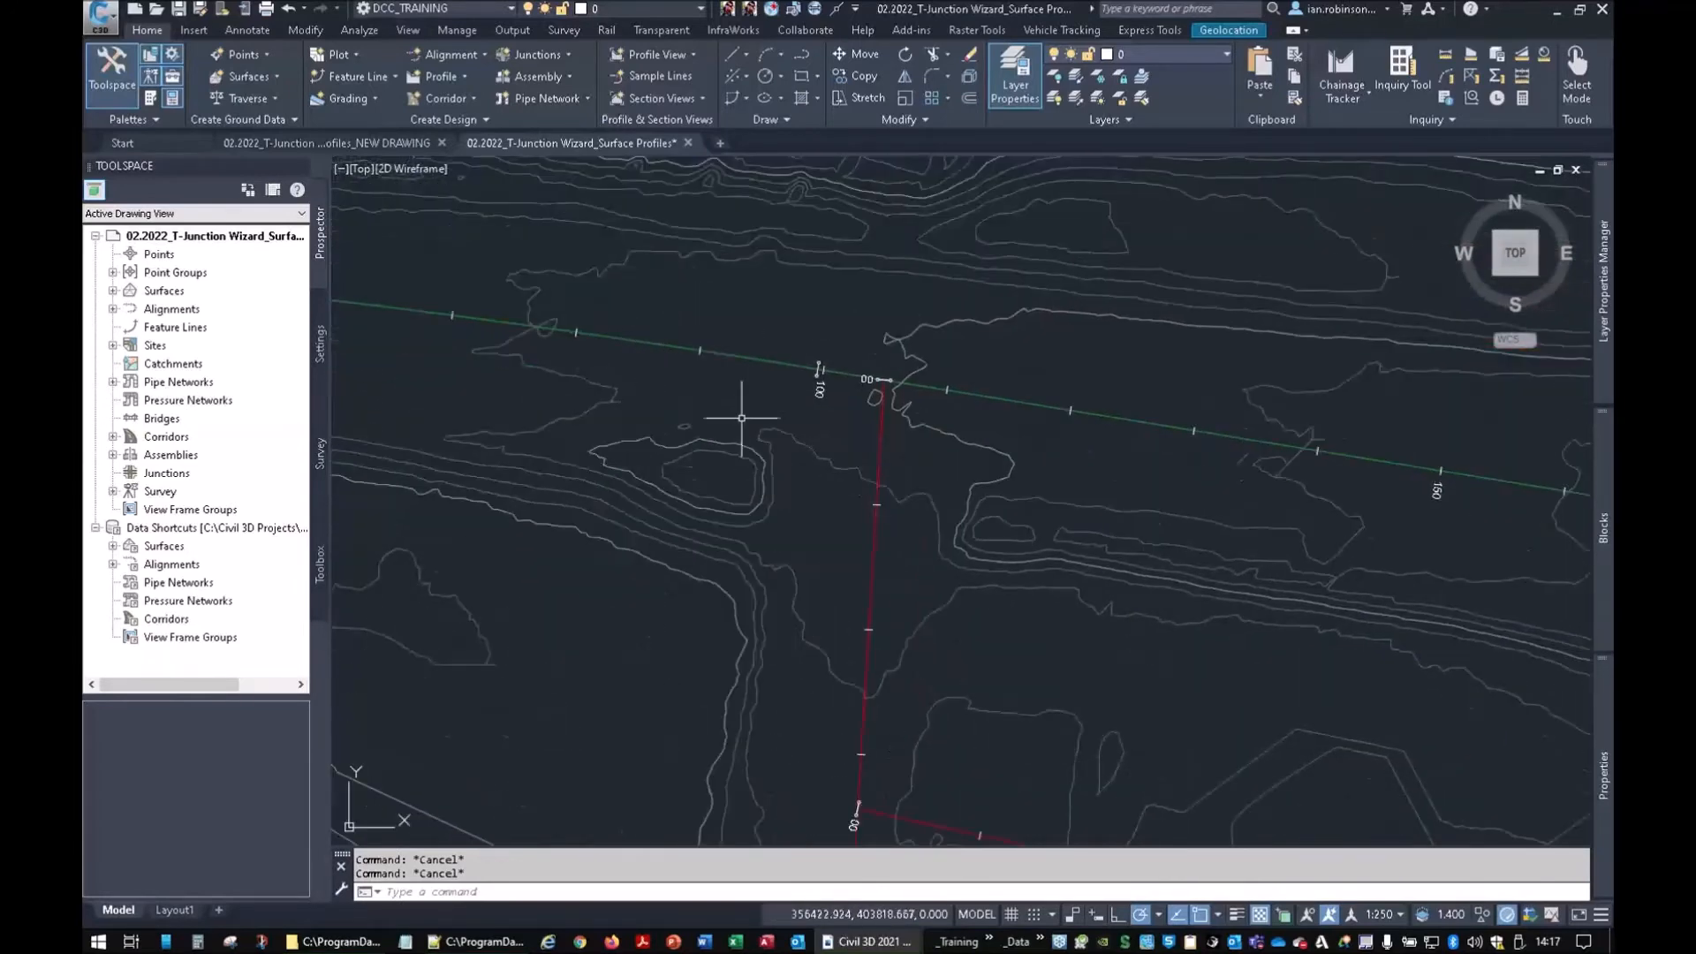
pyautogui.click(541, 56)
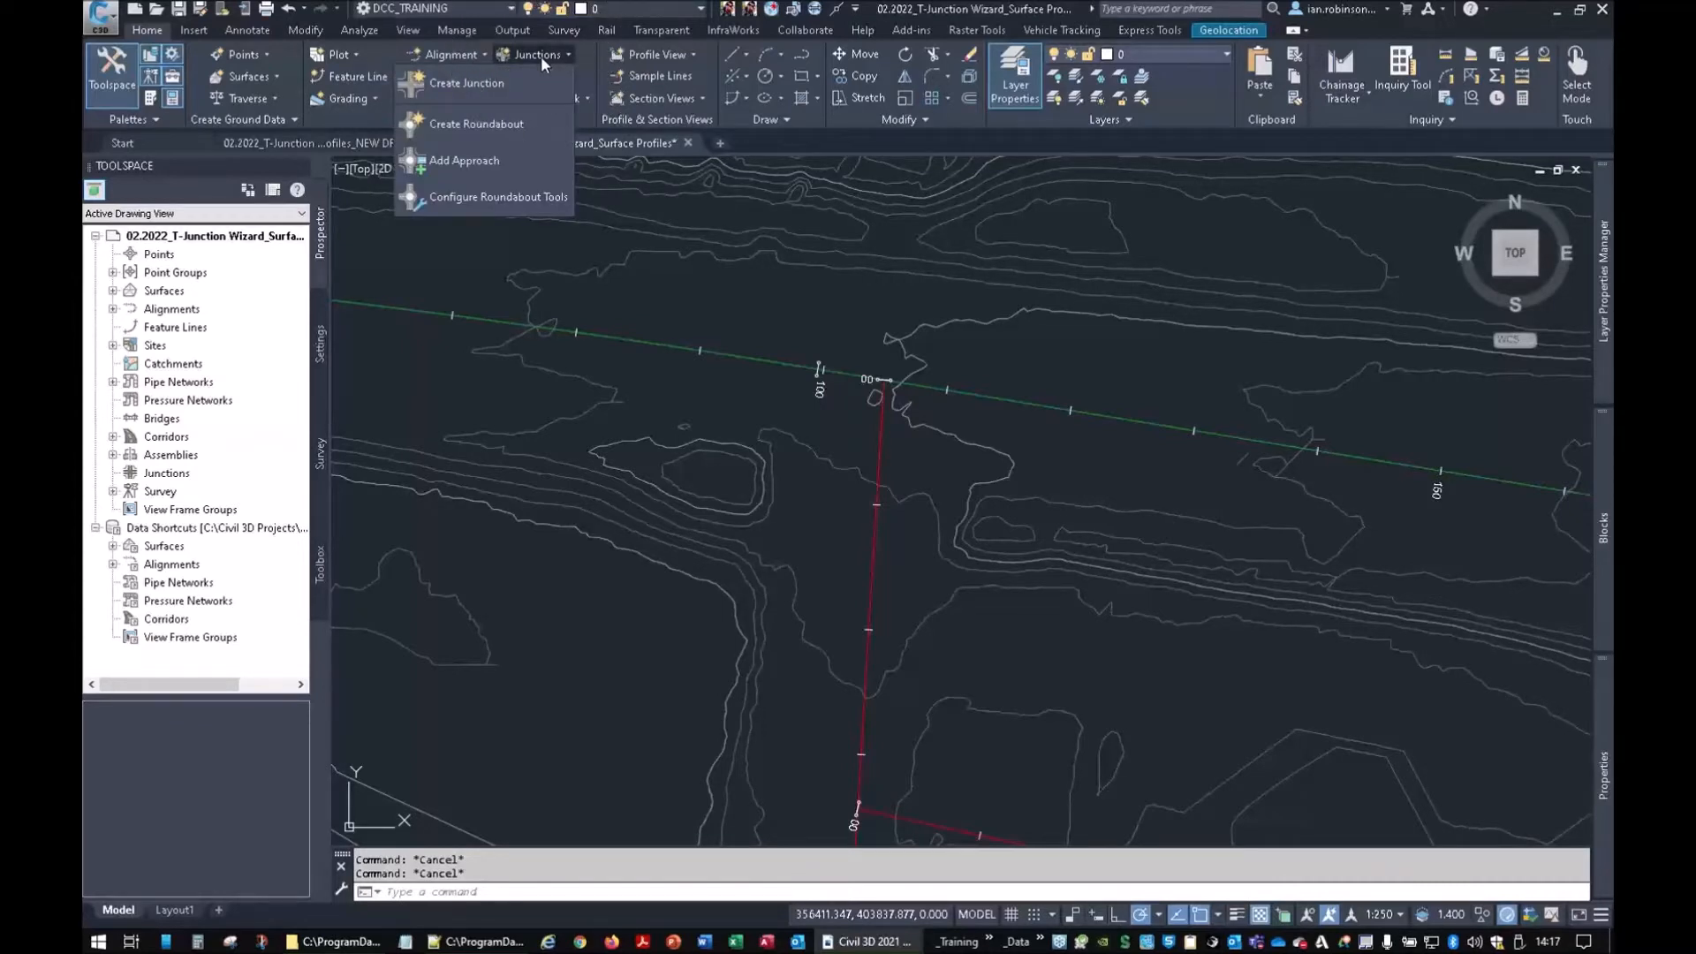
pyautogui.click(486, 82)
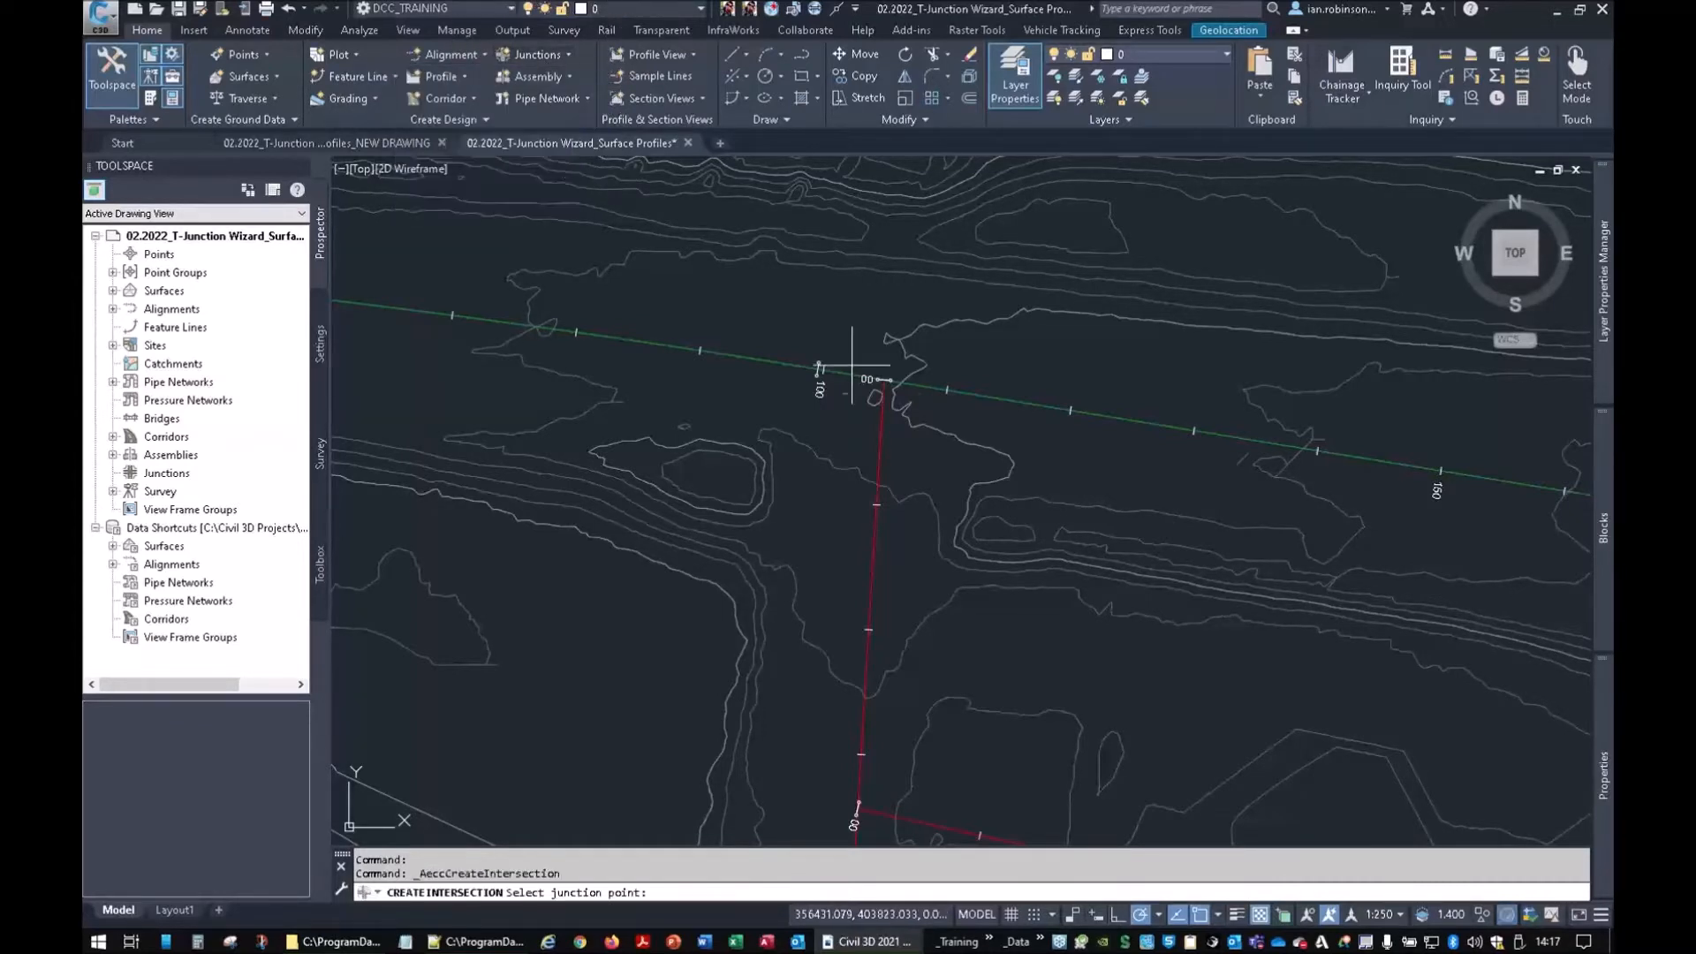
pyautogui.scroll(5, 883, 375)
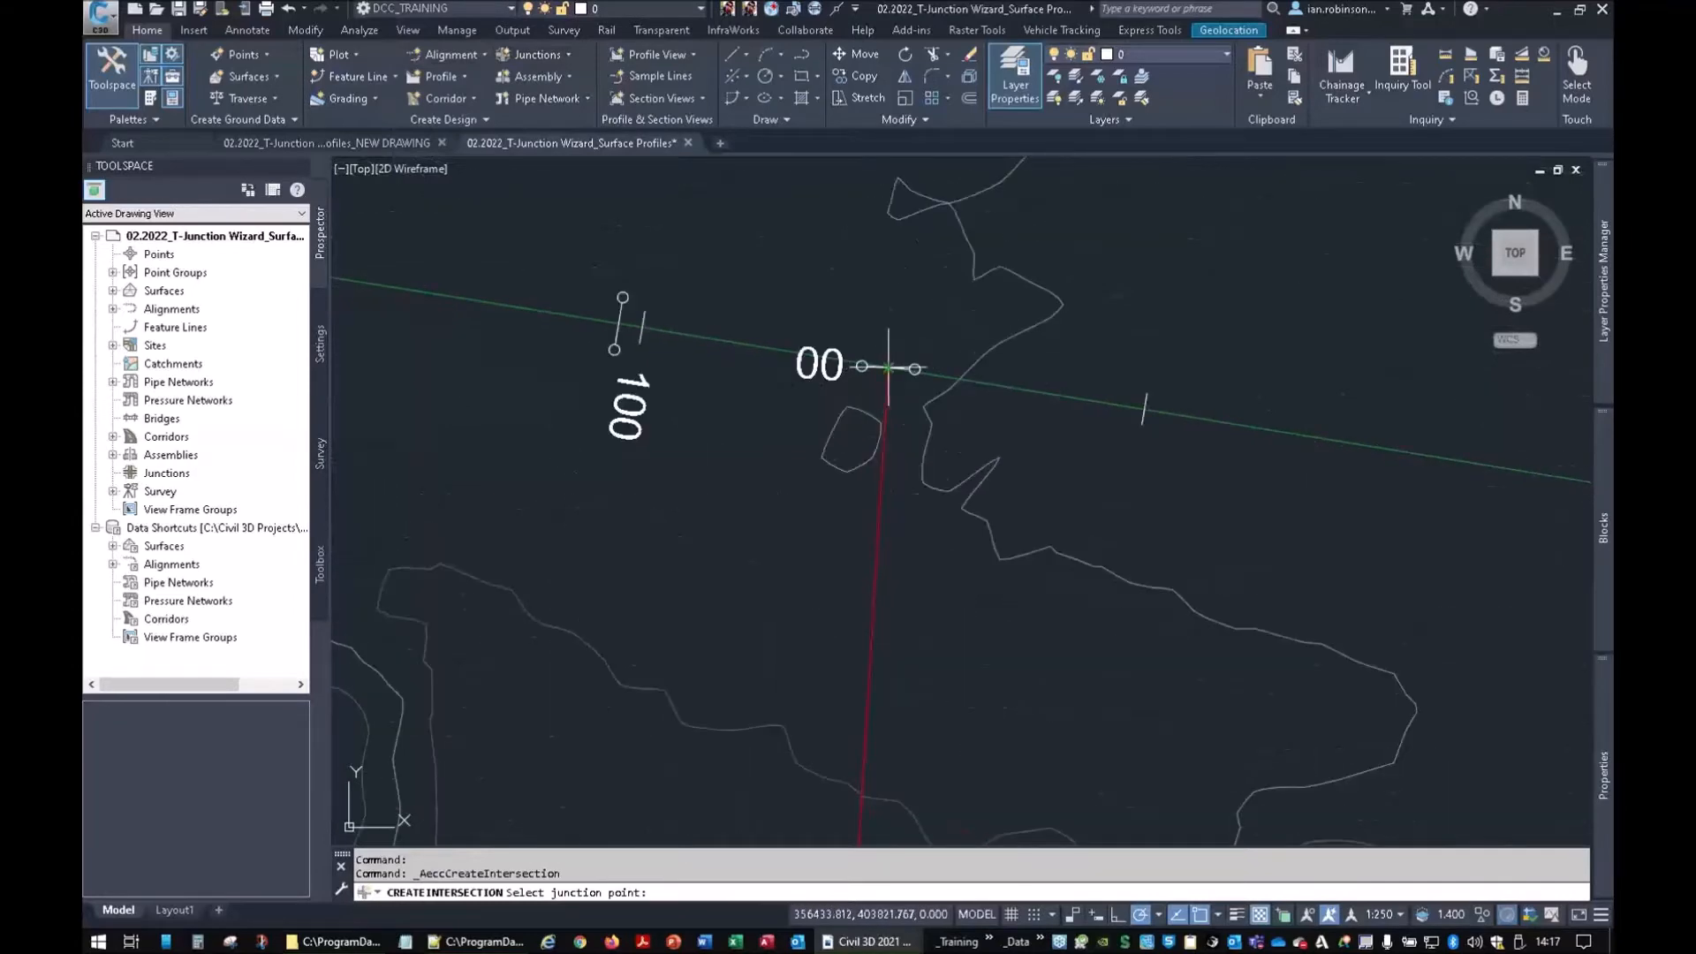
pyautogui.scroll(-3, 888, 367)
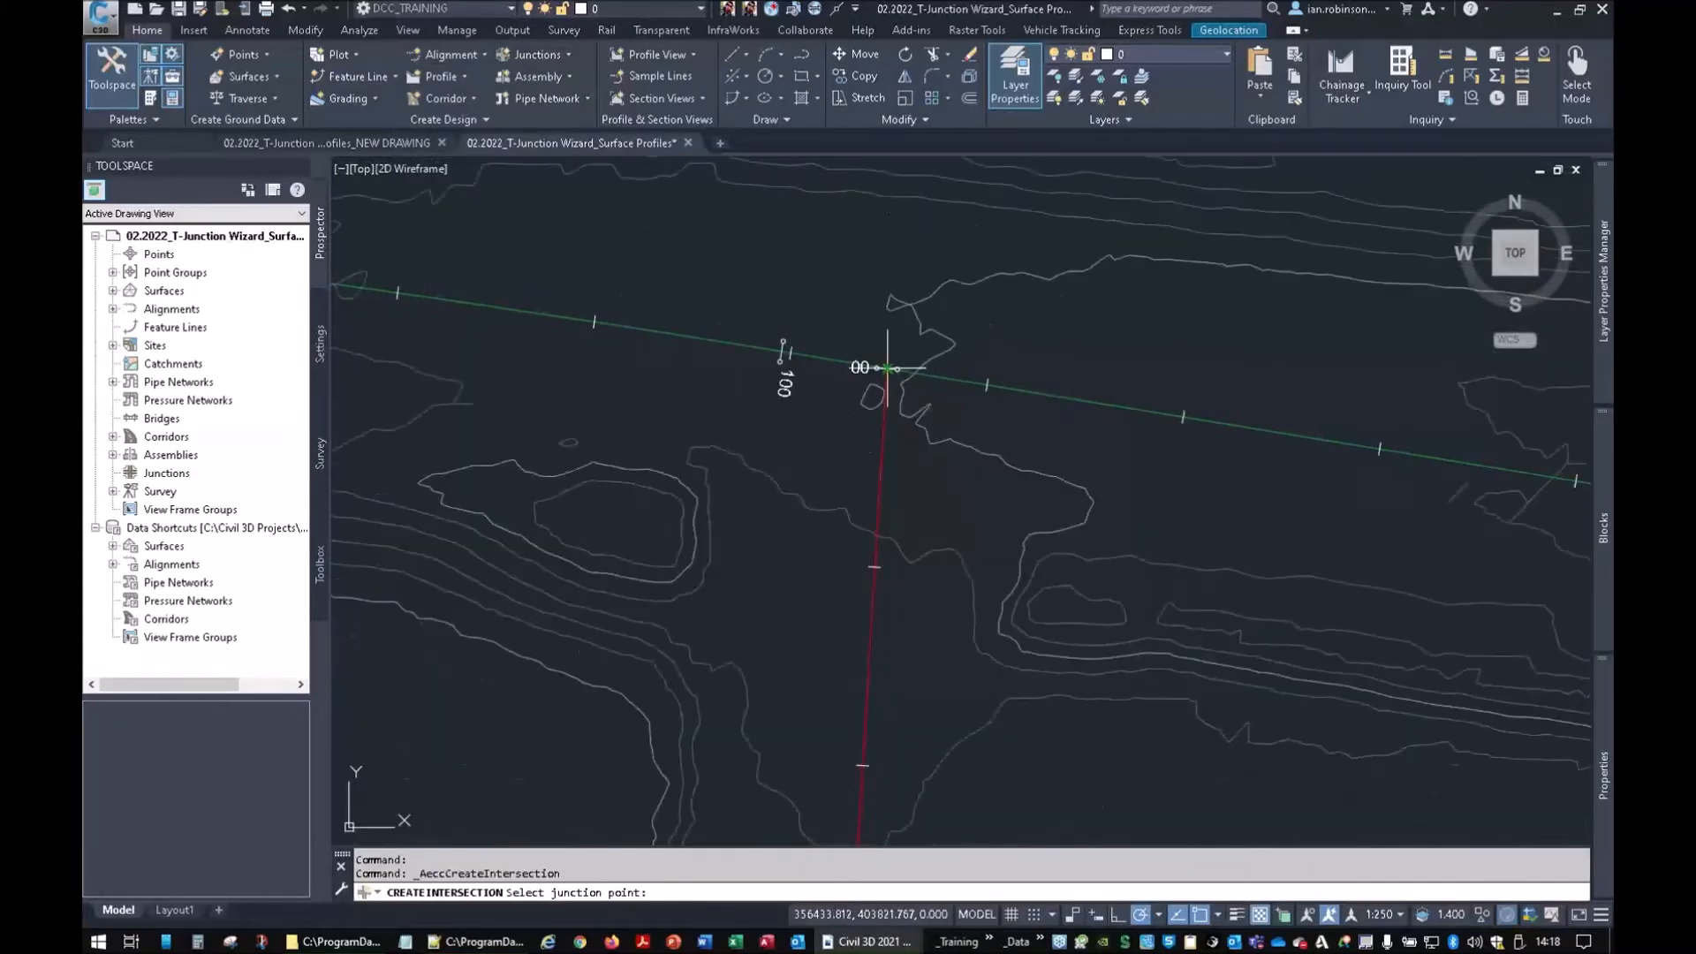
pyautogui.moveTo(894, 370); pyautogui.dragTo(531, 321, button='middle')
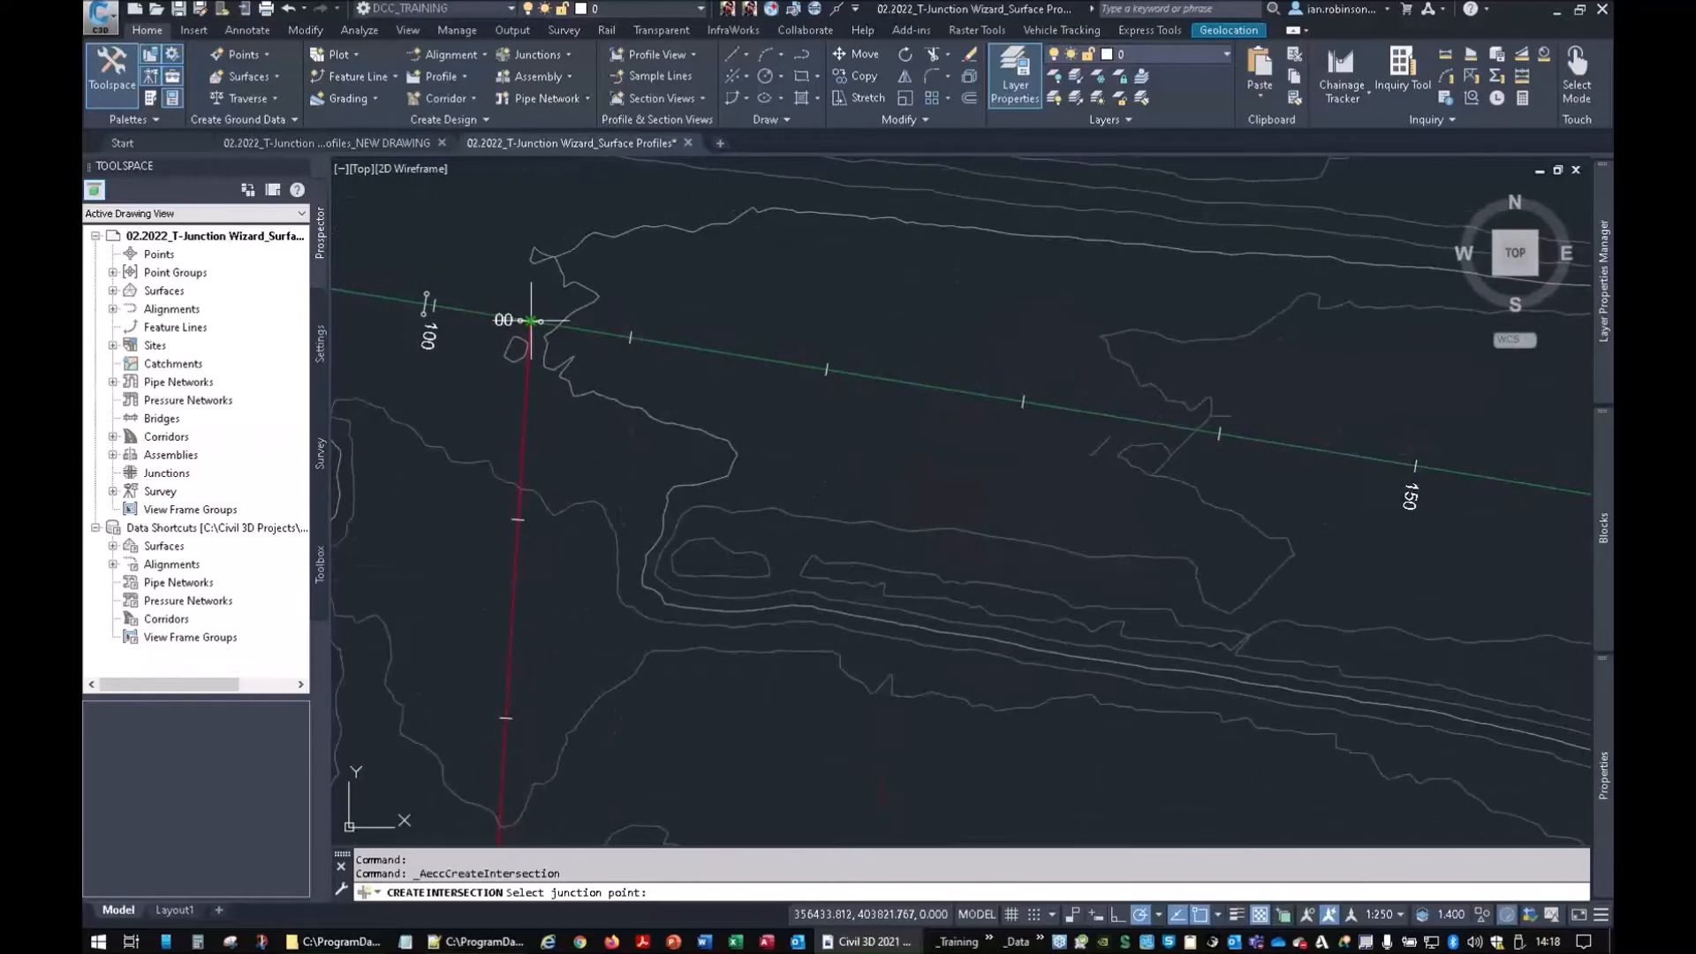
pyautogui.click(531, 320)
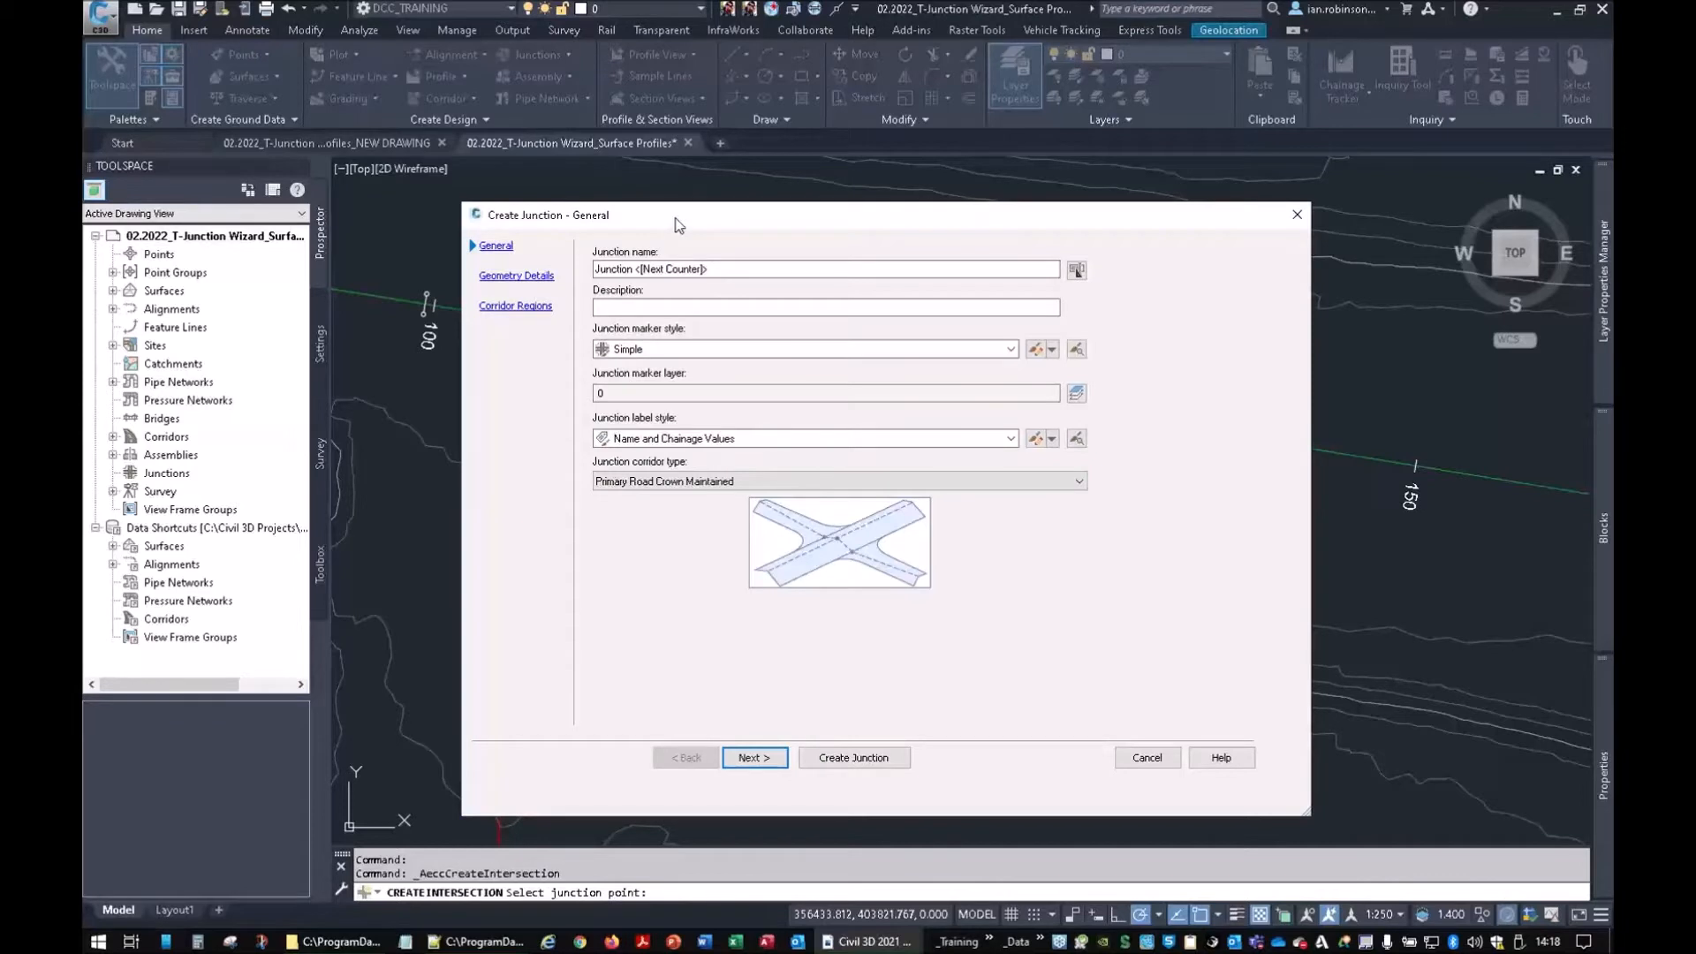
pyautogui.moveTo(676, 224); pyautogui.dragTo(893, 200)
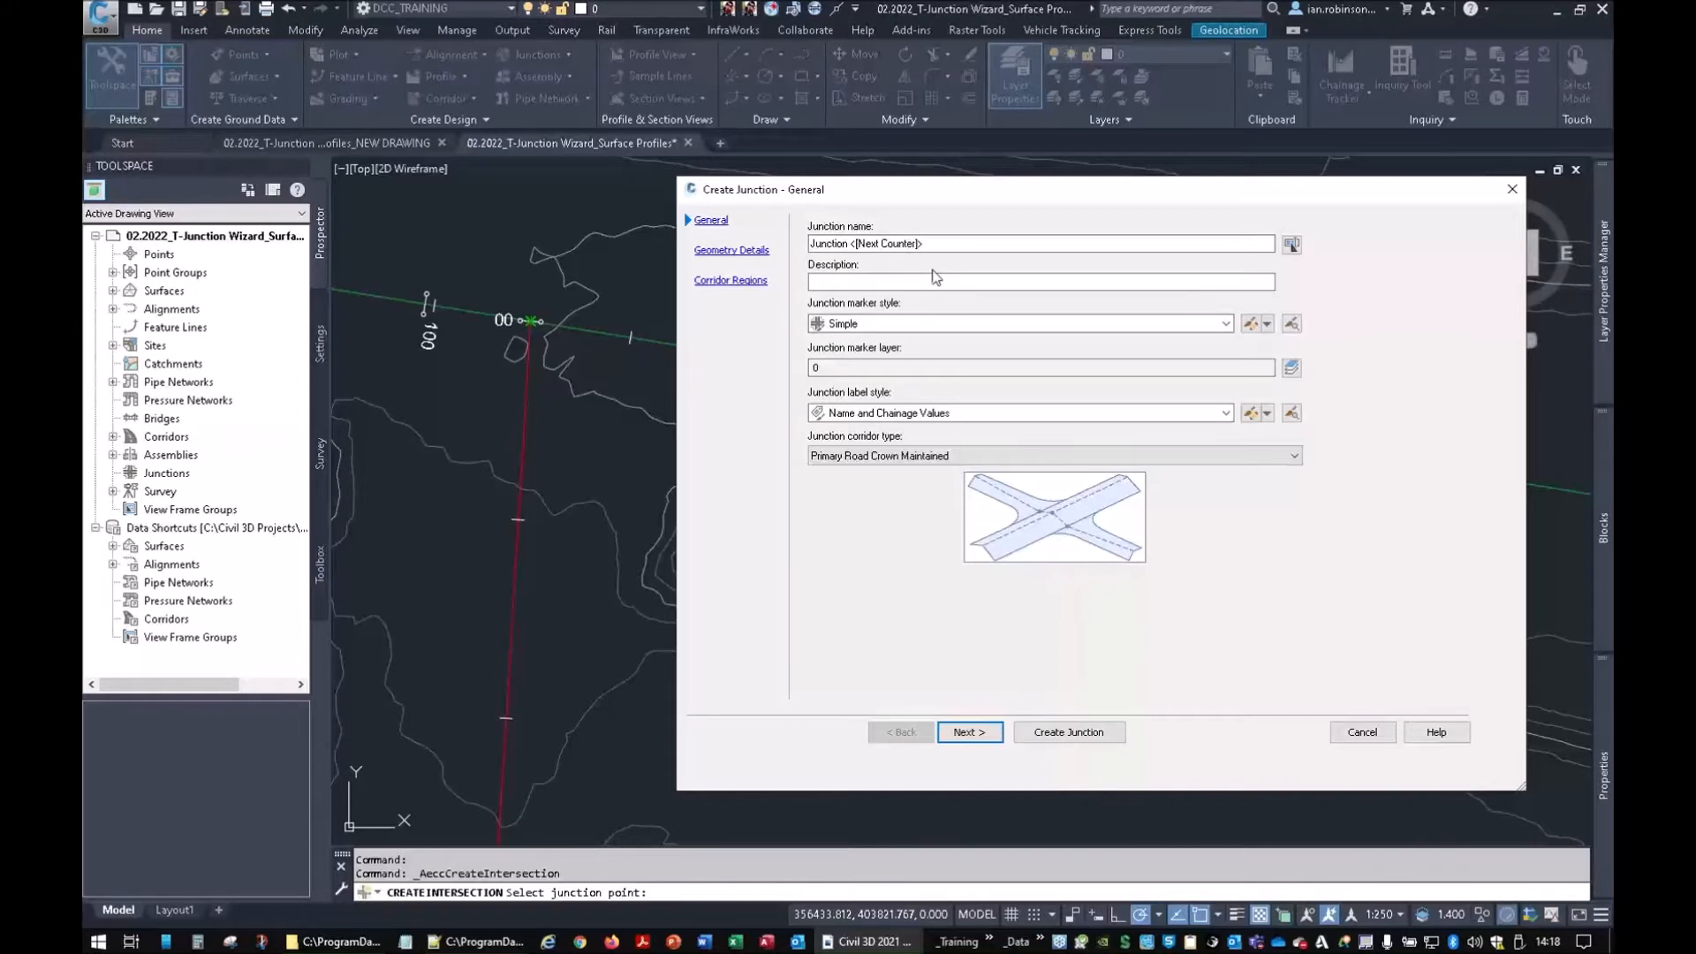
pyautogui.click(851, 457)
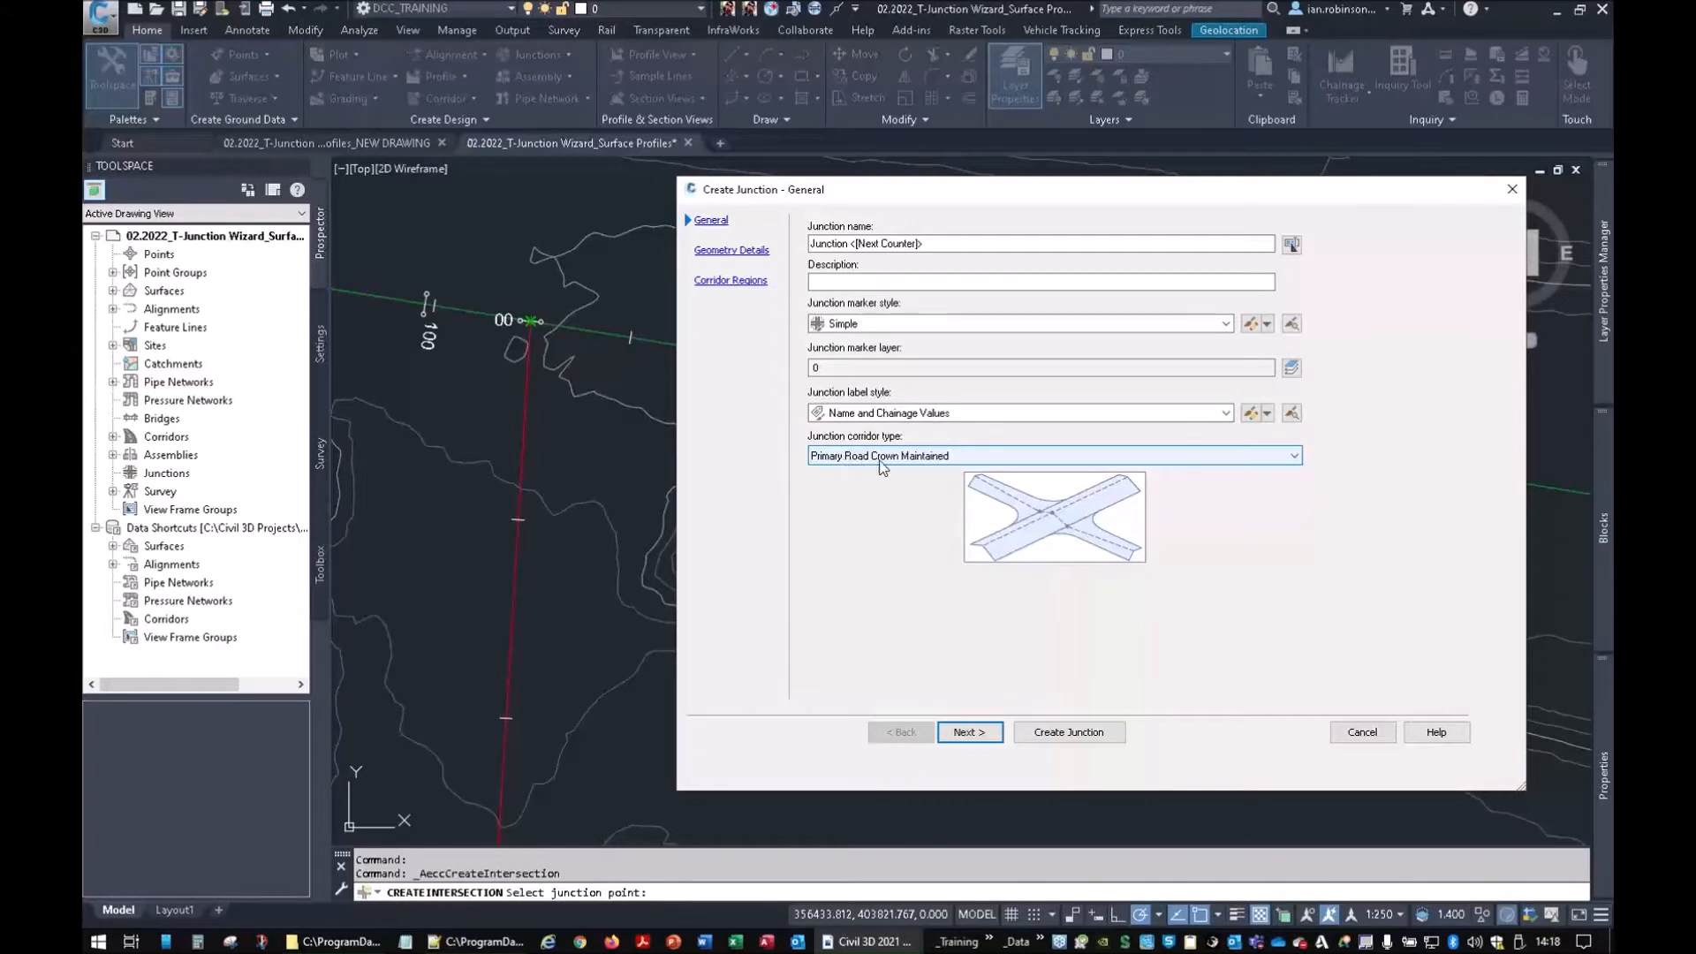
pyautogui.click(904, 457)
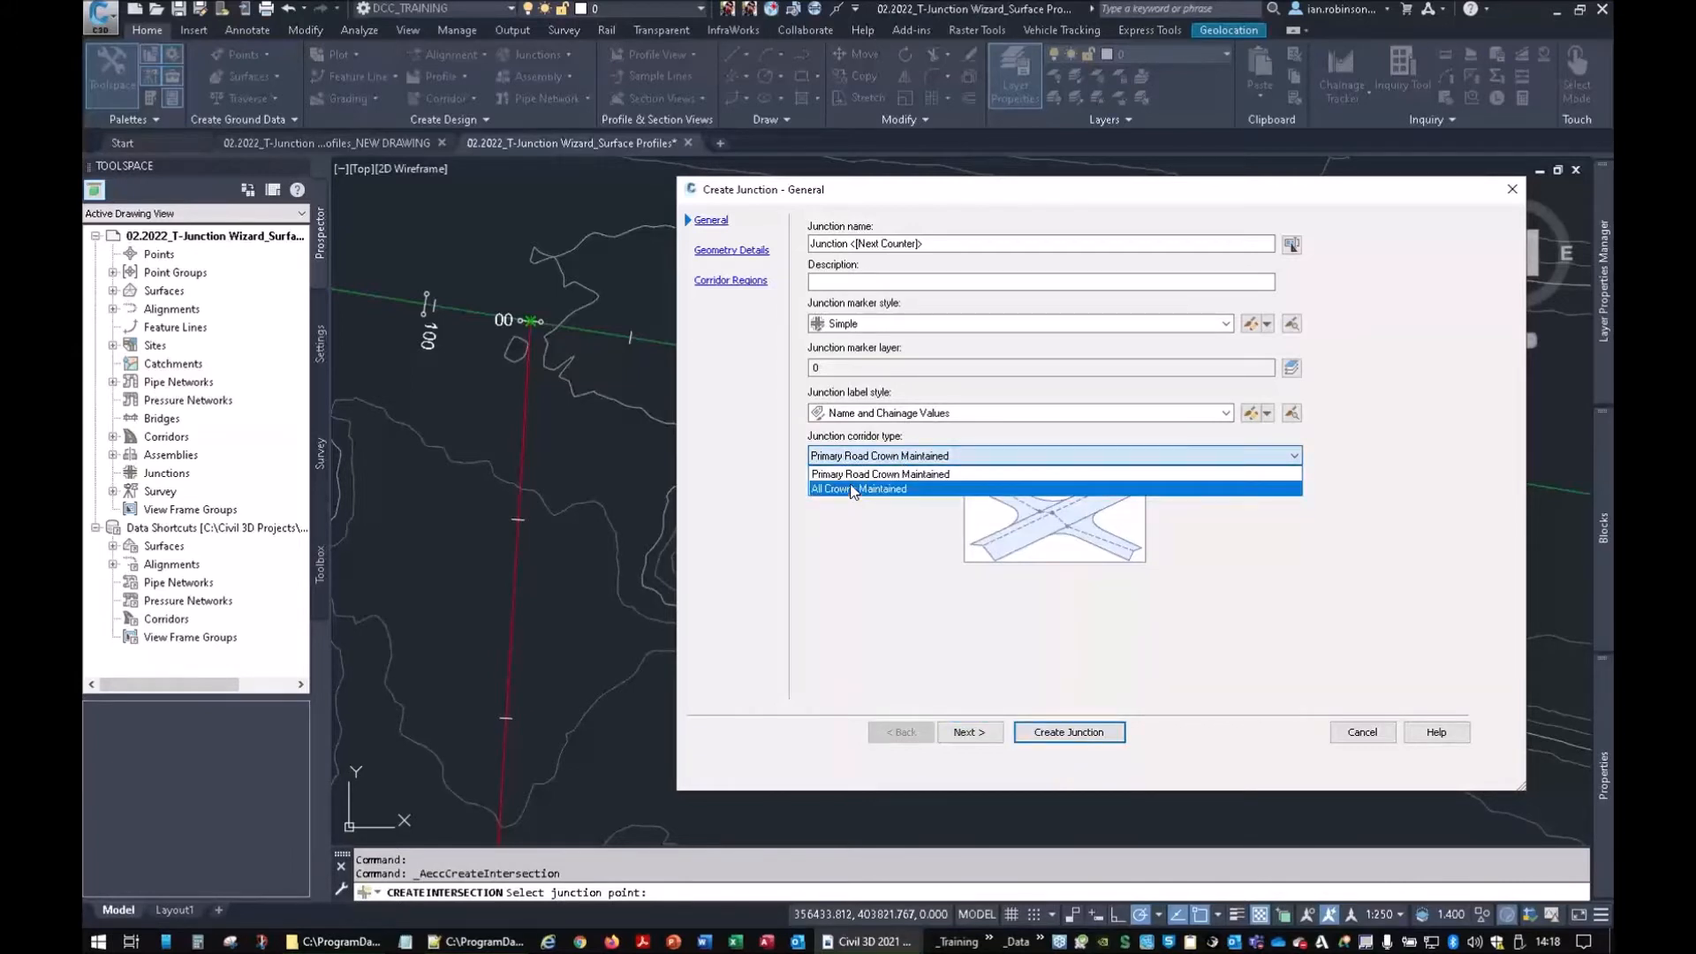
pyautogui.click(770, 568)
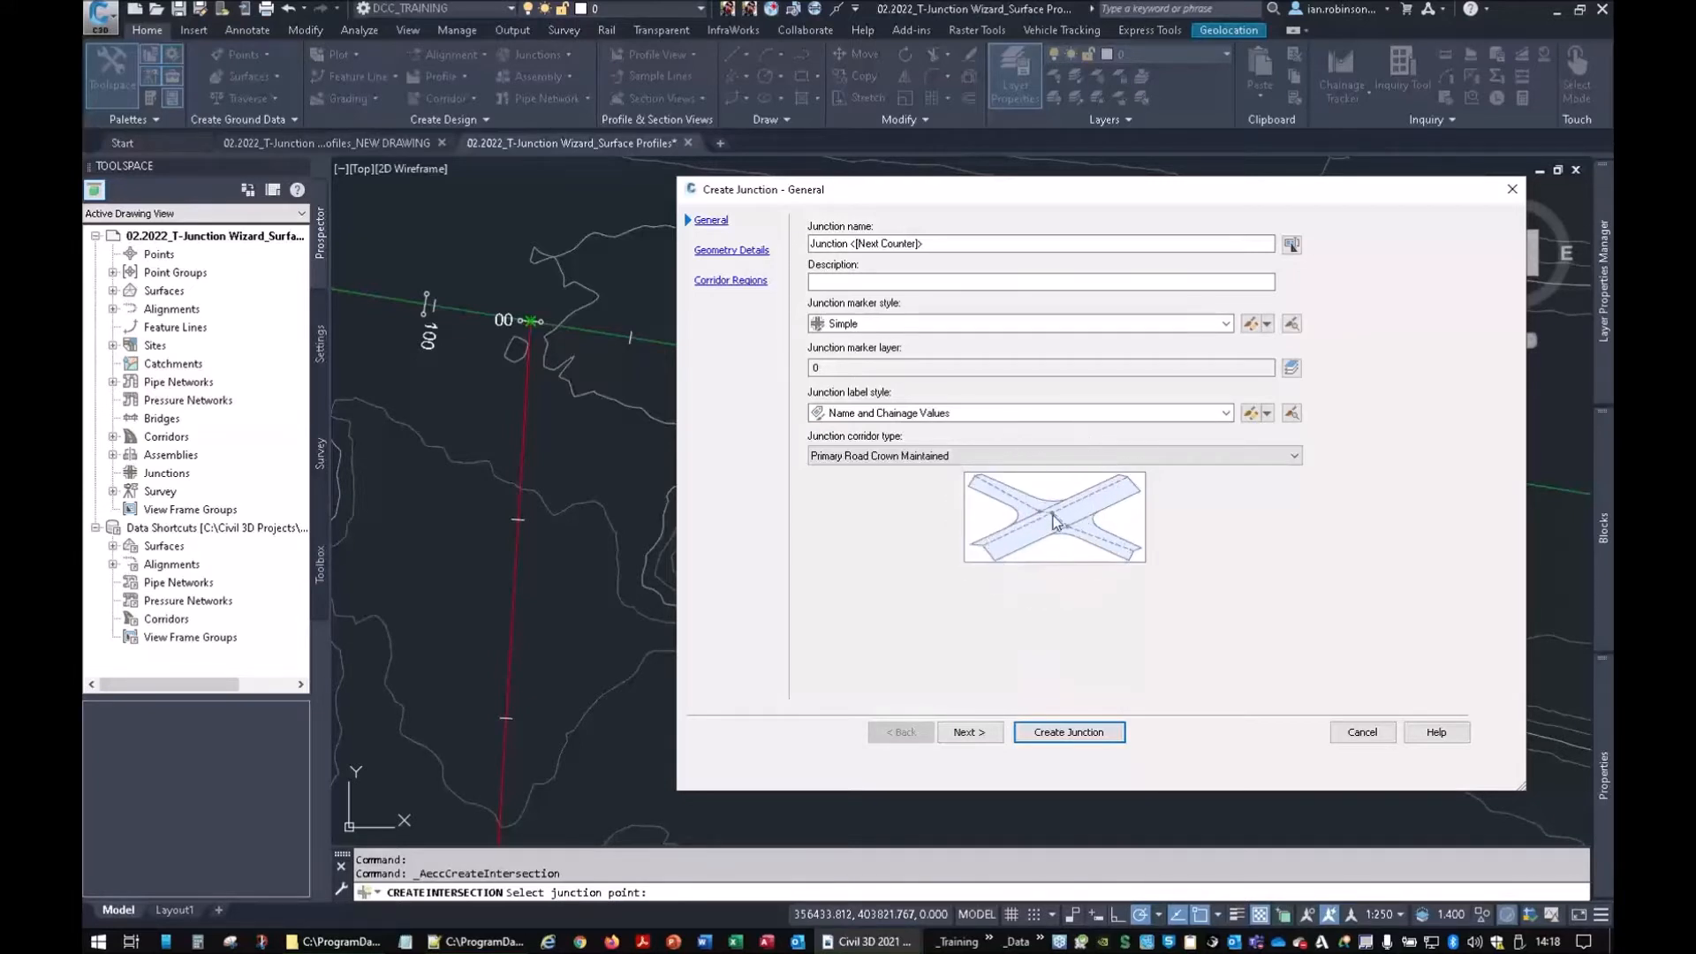
pyautogui.click(879, 456)
pyautogui.click(864, 489)
pyautogui.click(869, 455)
pyautogui.press('Up')
pyautogui.press('Return')
# Go to Geometry Details, check the Existing Road 1 and New Road 1 profiles, and open Offset Parameters
pyautogui.click(969, 732)
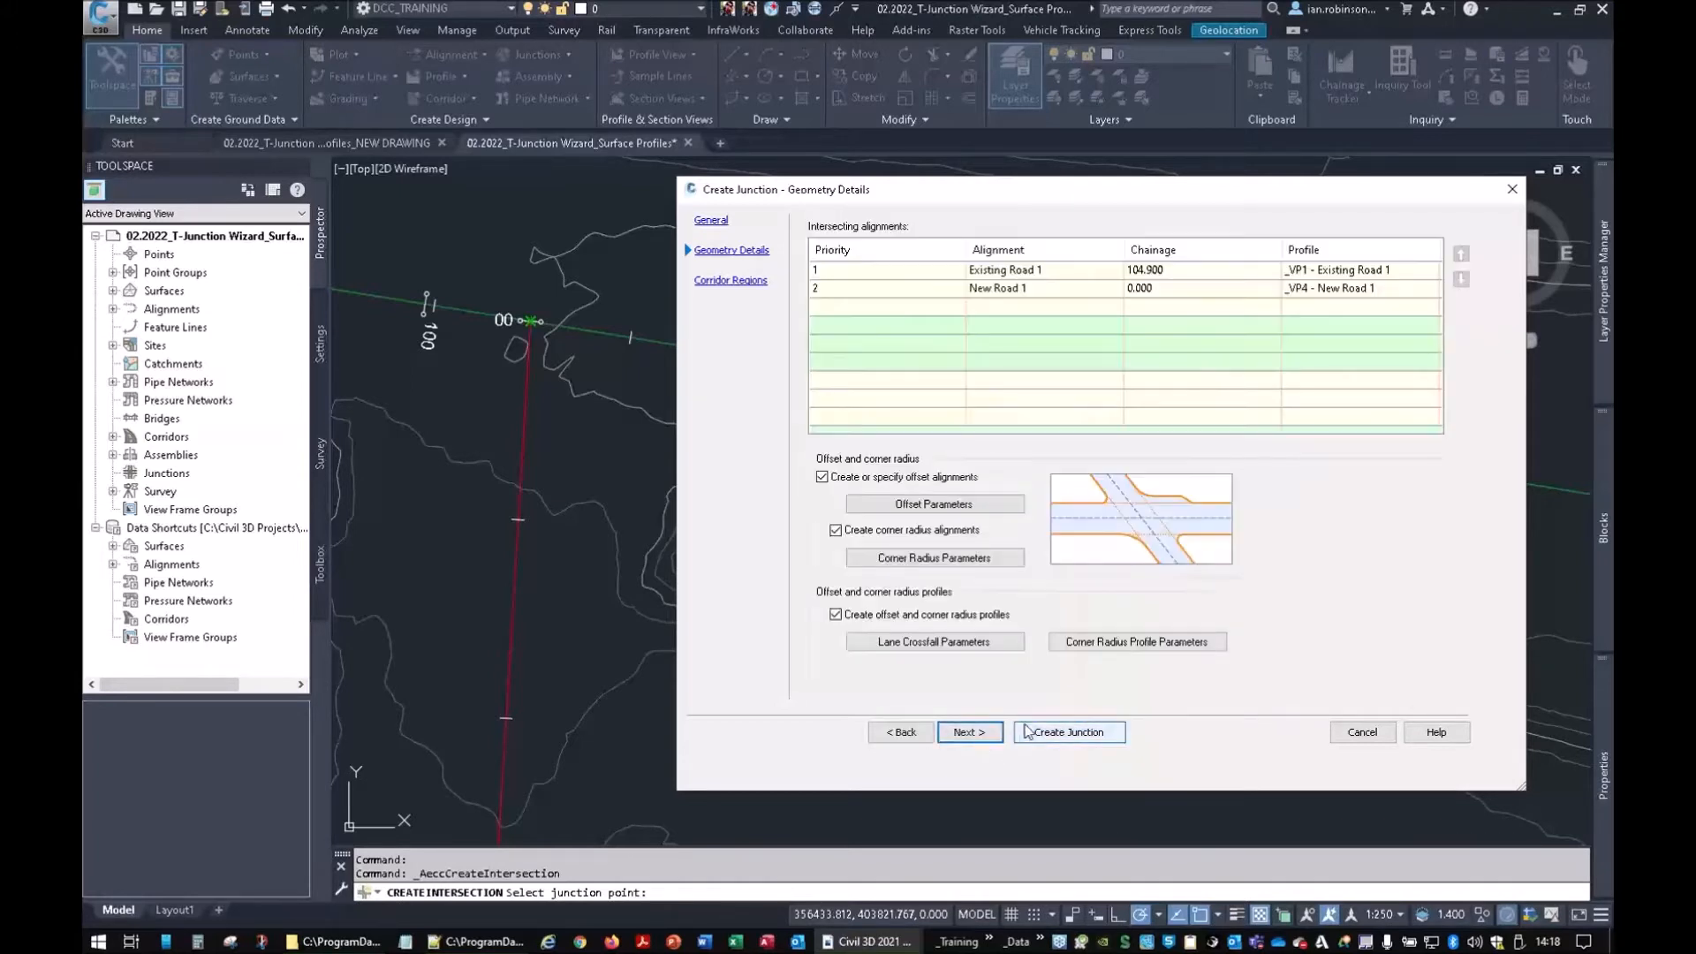
pyautogui.click(1311, 267)
pyautogui.click(1313, 291)
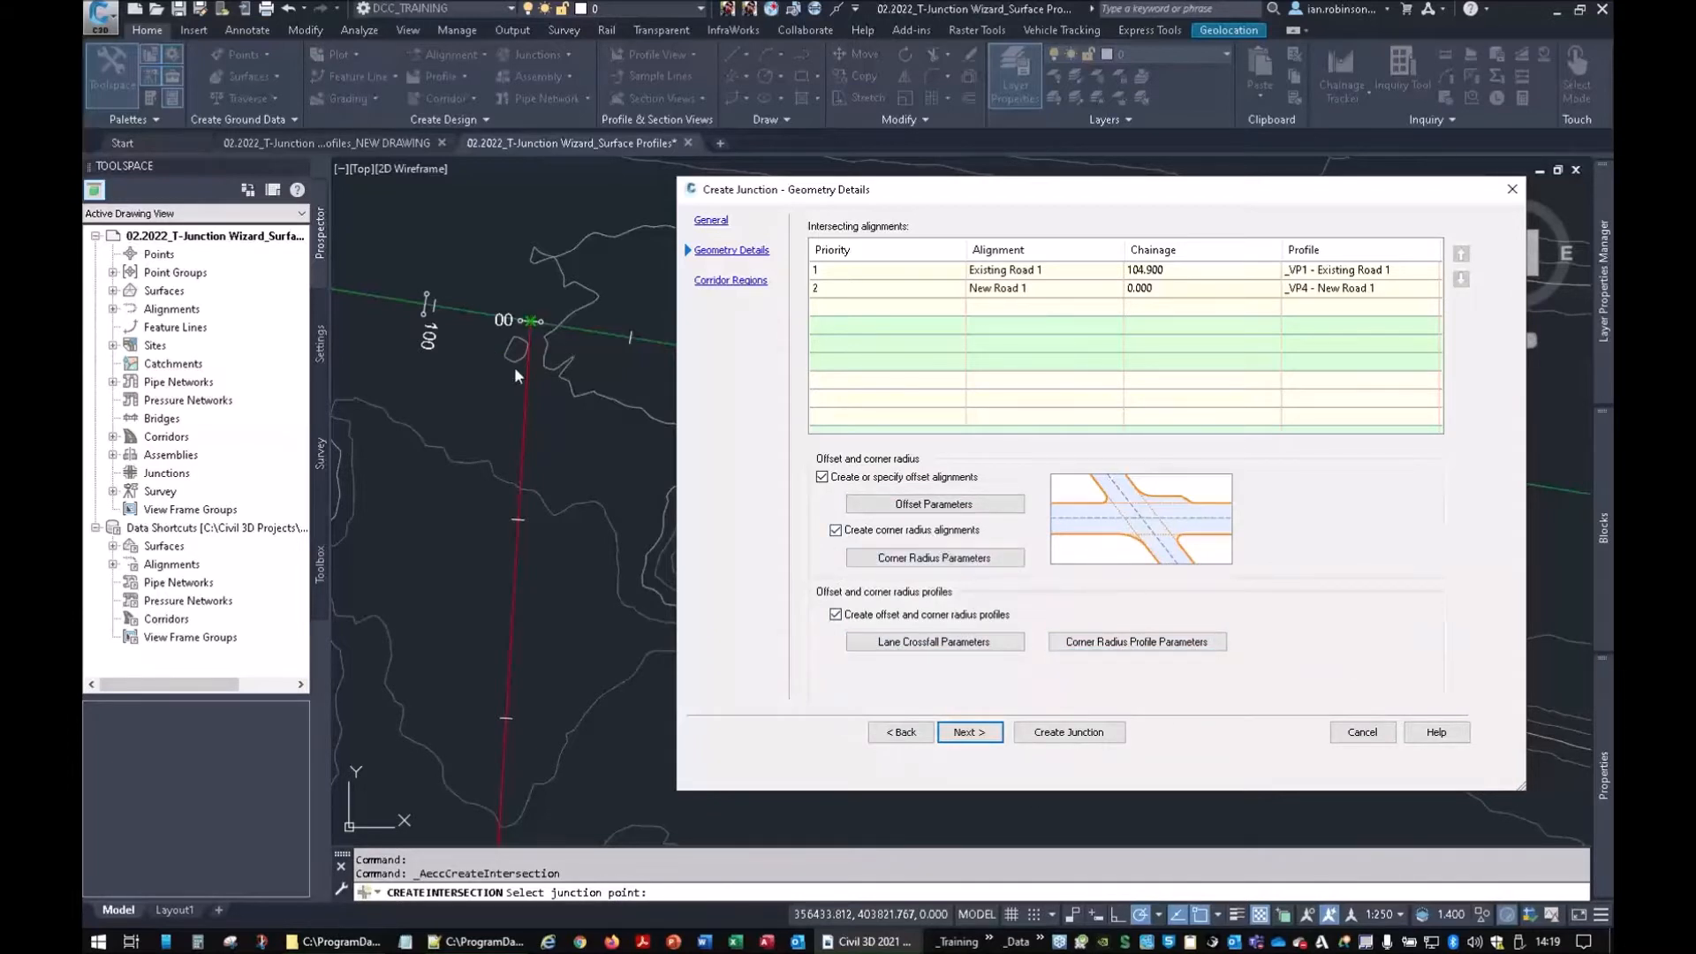
pyautogui.click(950, 508)
pyautogui.moveTo(592, 98)
pyautogui.mouseDown()
pyautogui.moveTo(754, 140)
pyautogui.moveTo(1262, 108)
pyautogui.moveTo(1207, 101)
pyautogui.mouseUp()
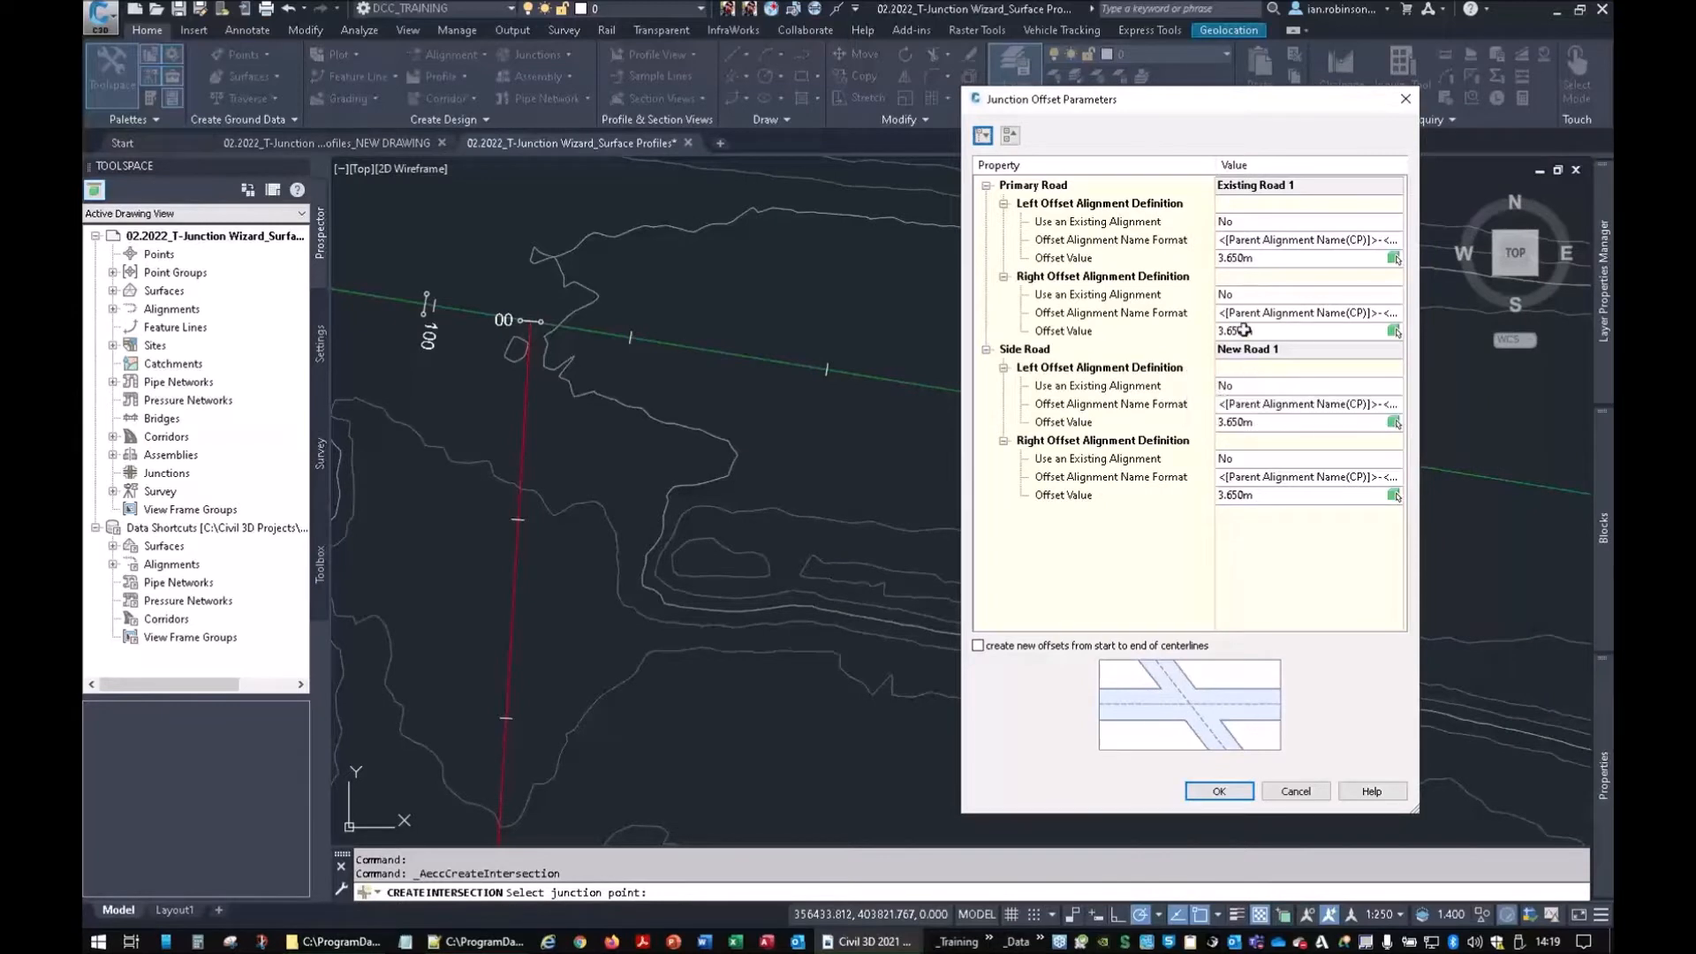
pyautogui.click(1262, 261)
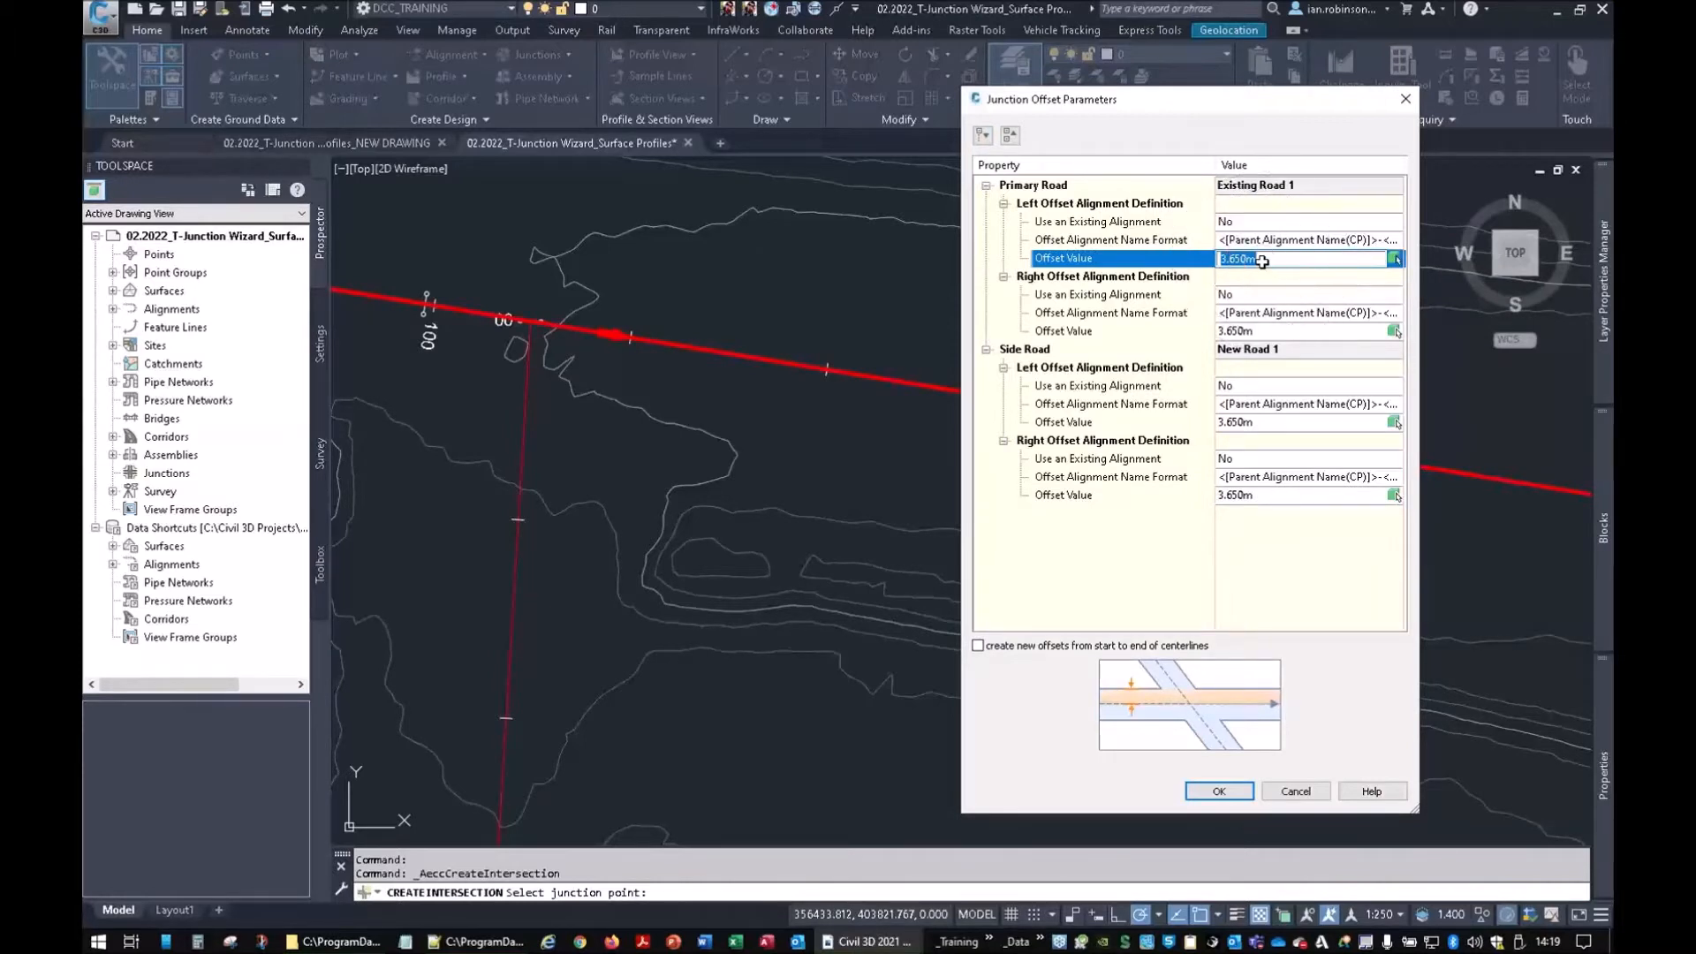
pyautogui.press('ctrl')
pyautogui.press('ctrl')
pyautogui.press('ctrl')
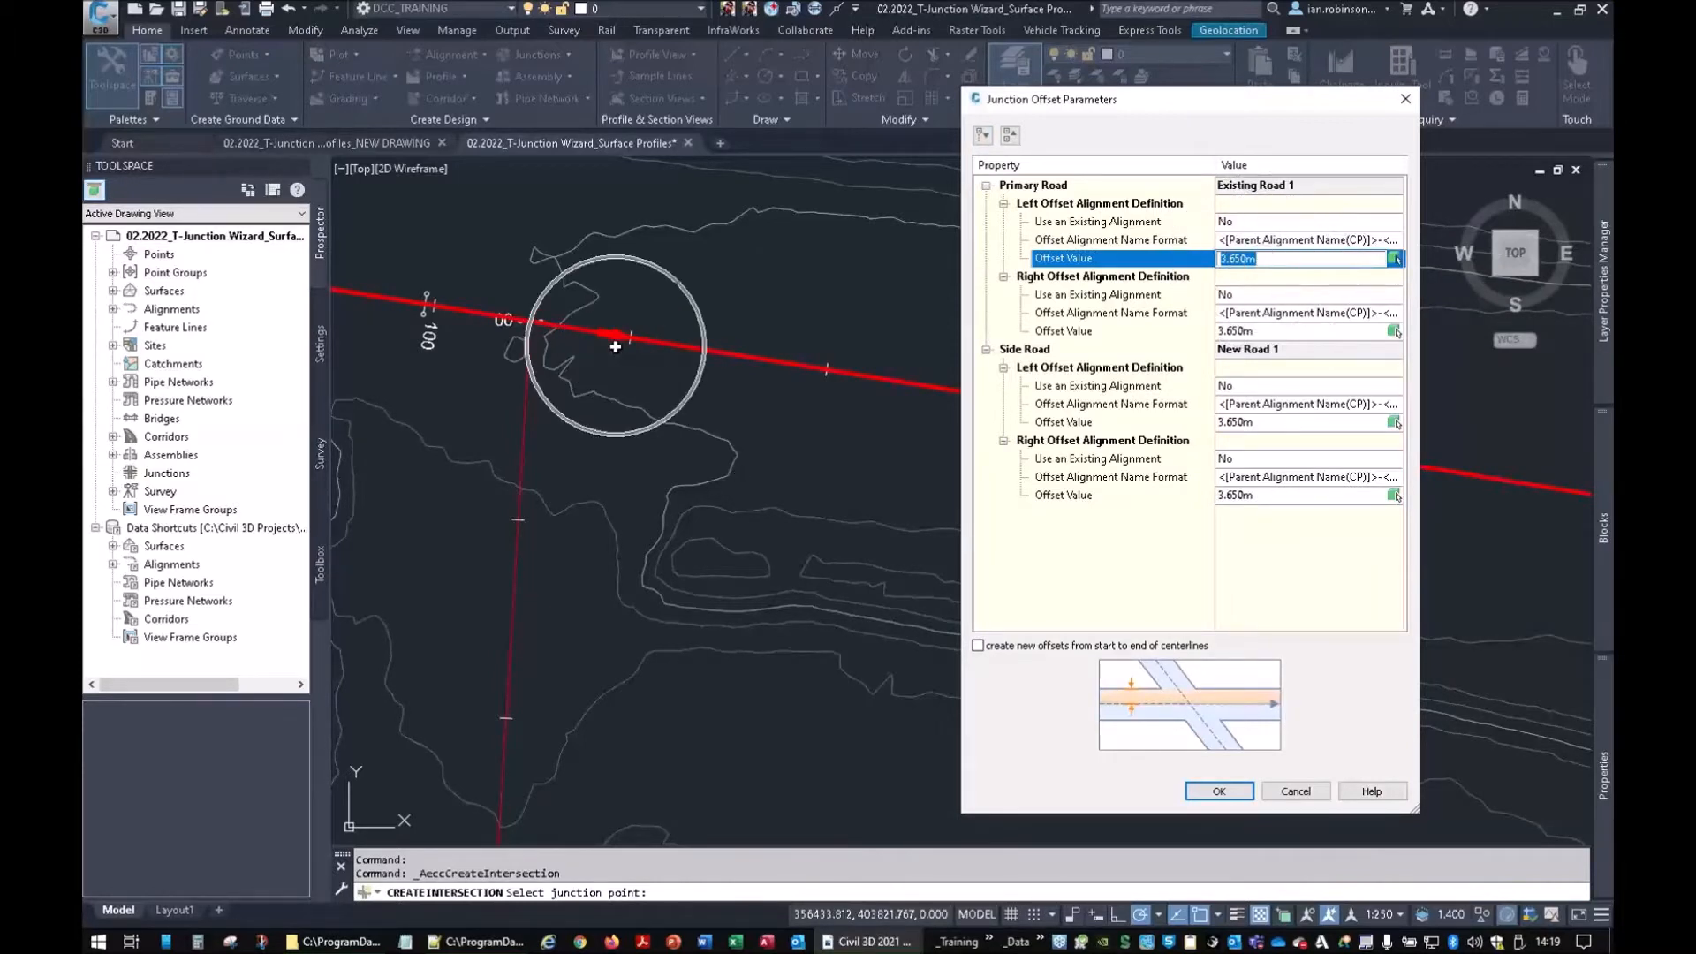
pyautogui.press('ctrl')
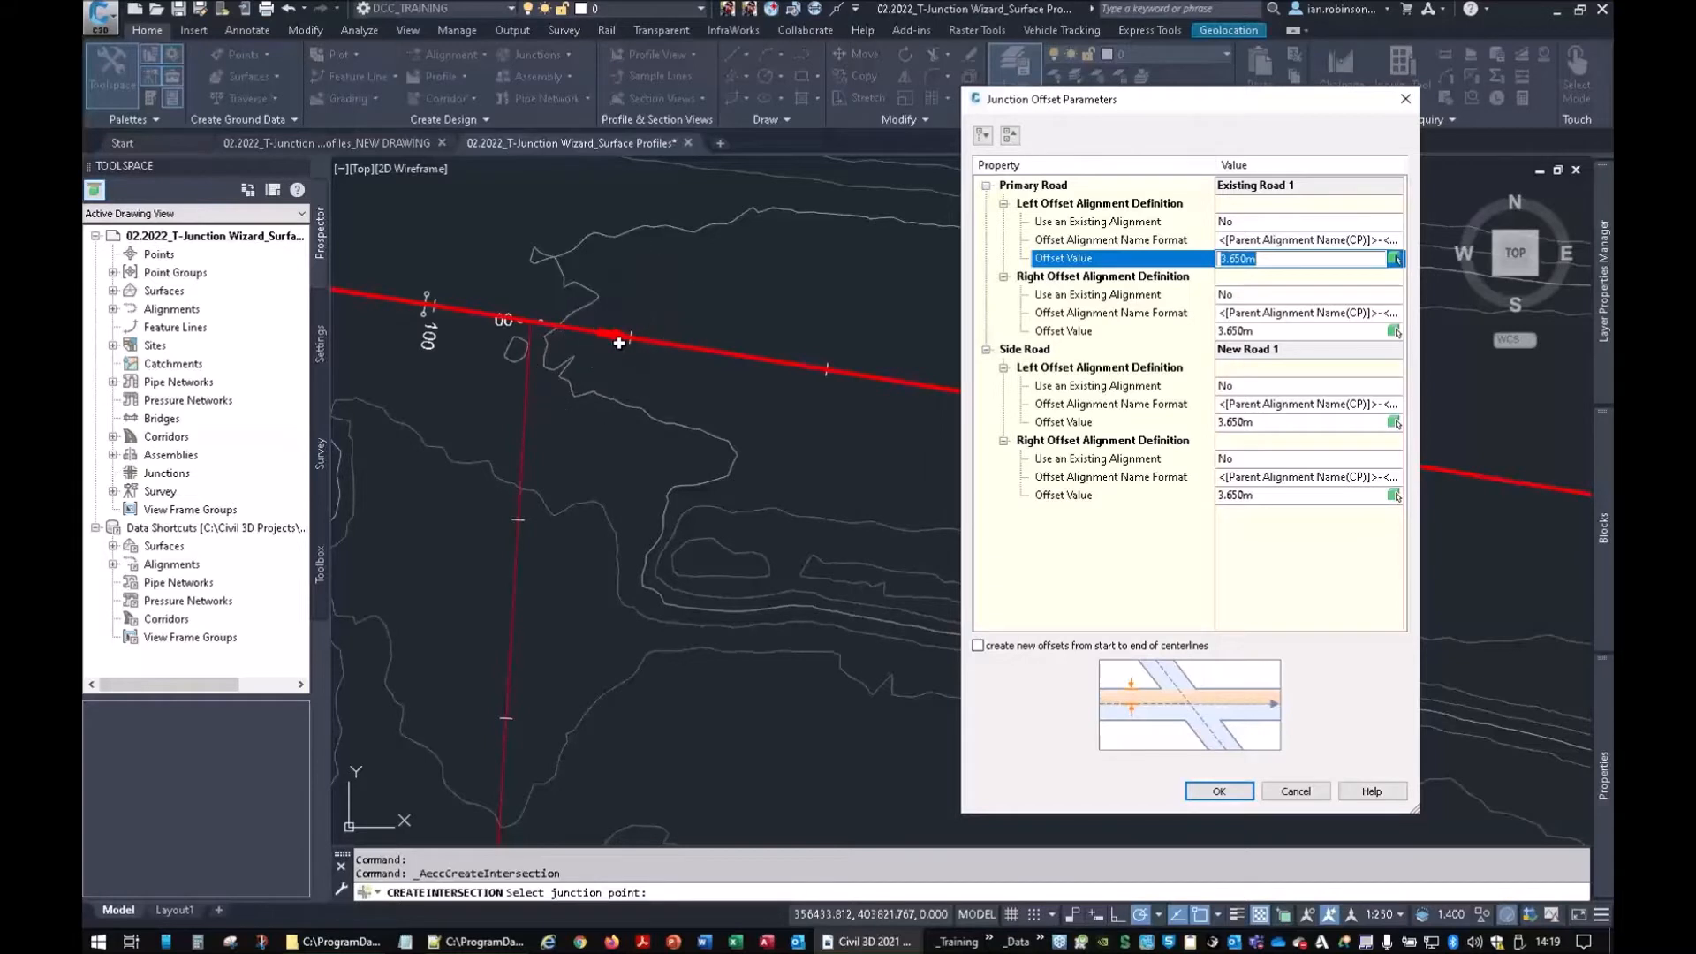
pyautogui.press('ctrl')
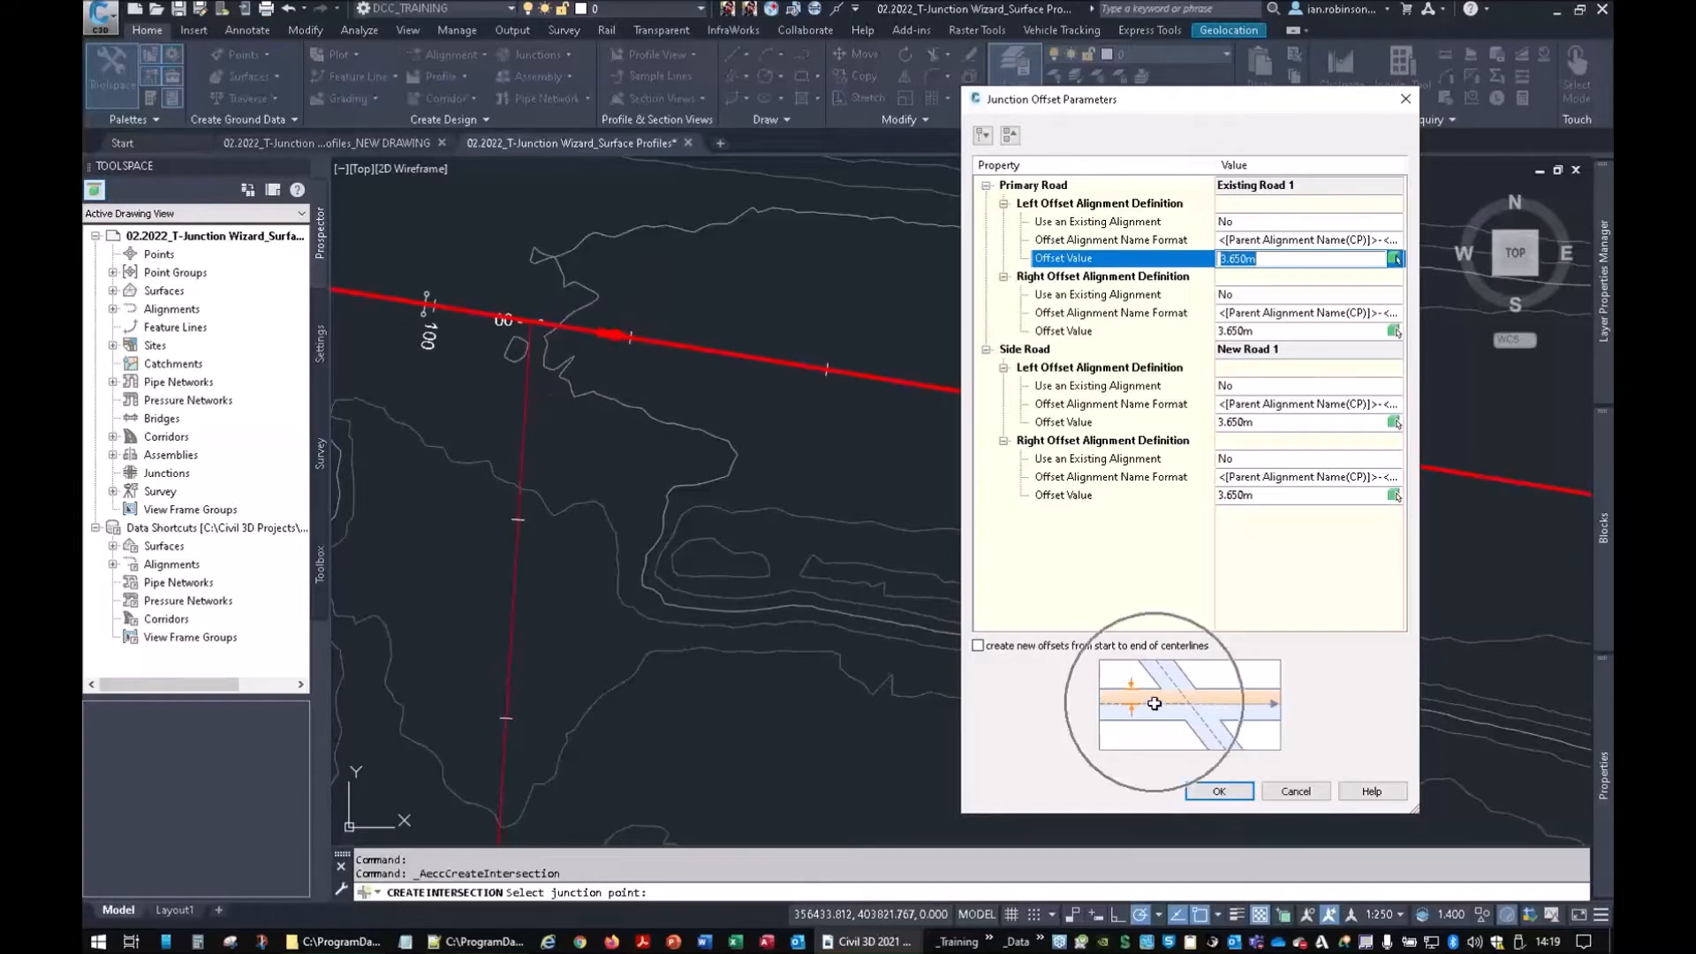
pyautogui.press('ctrl')
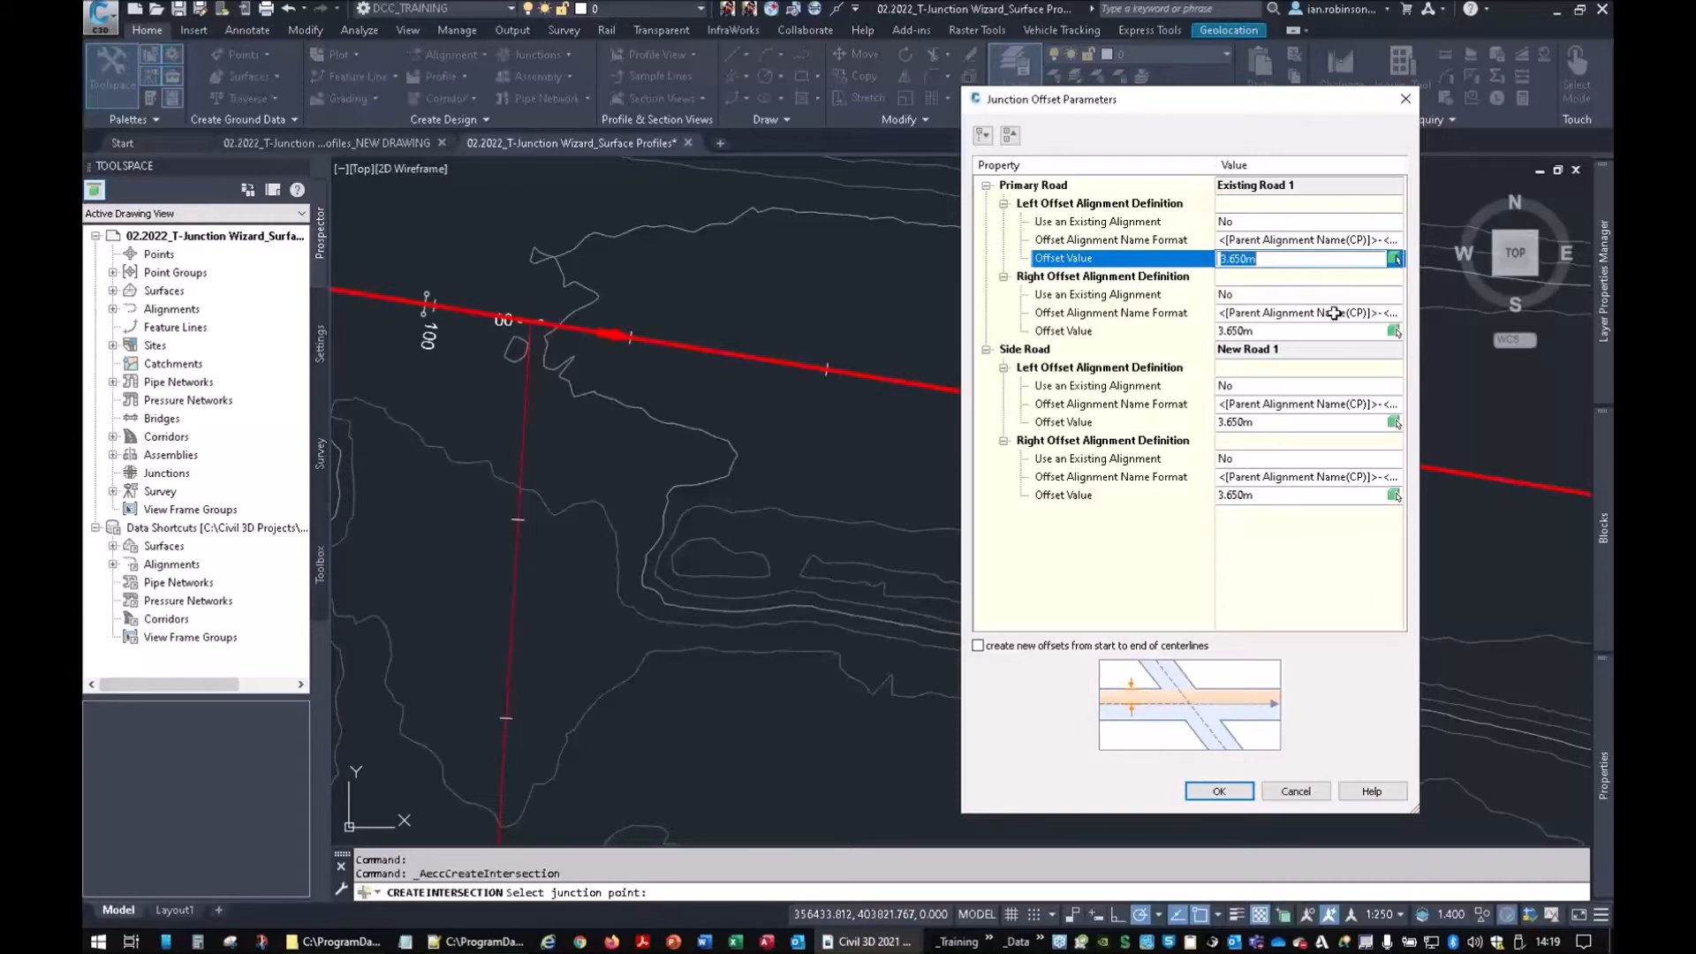
pyautogui.click(1140, 228)
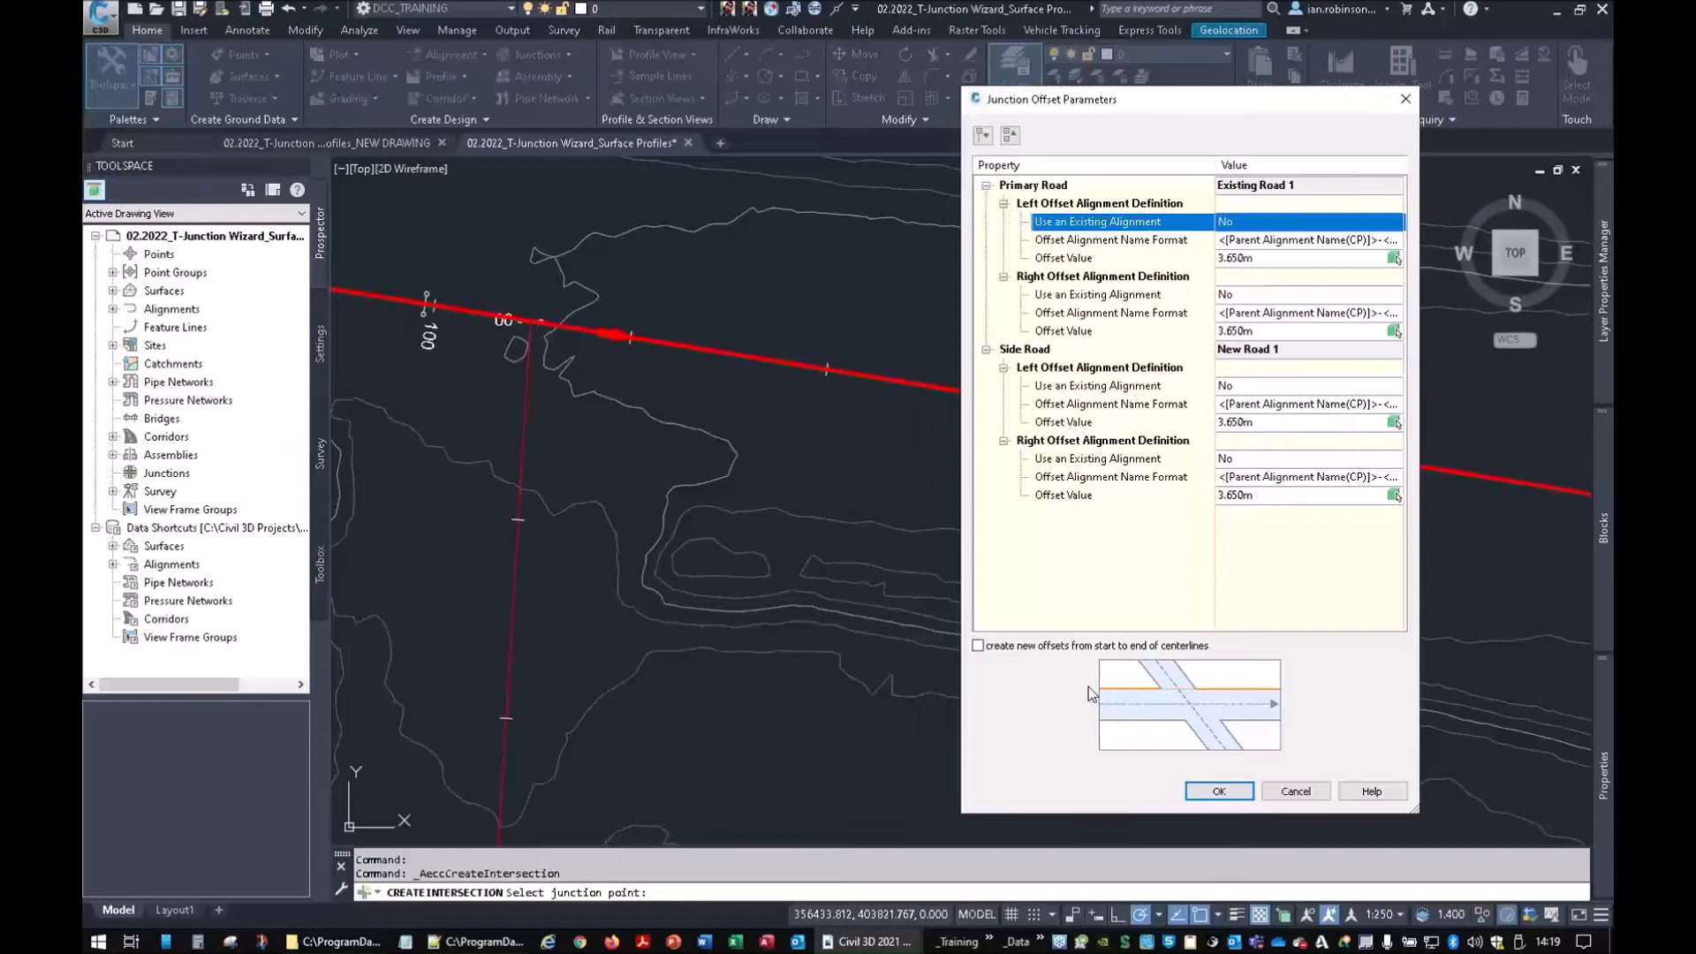
pyautogui.click(1072, 258)
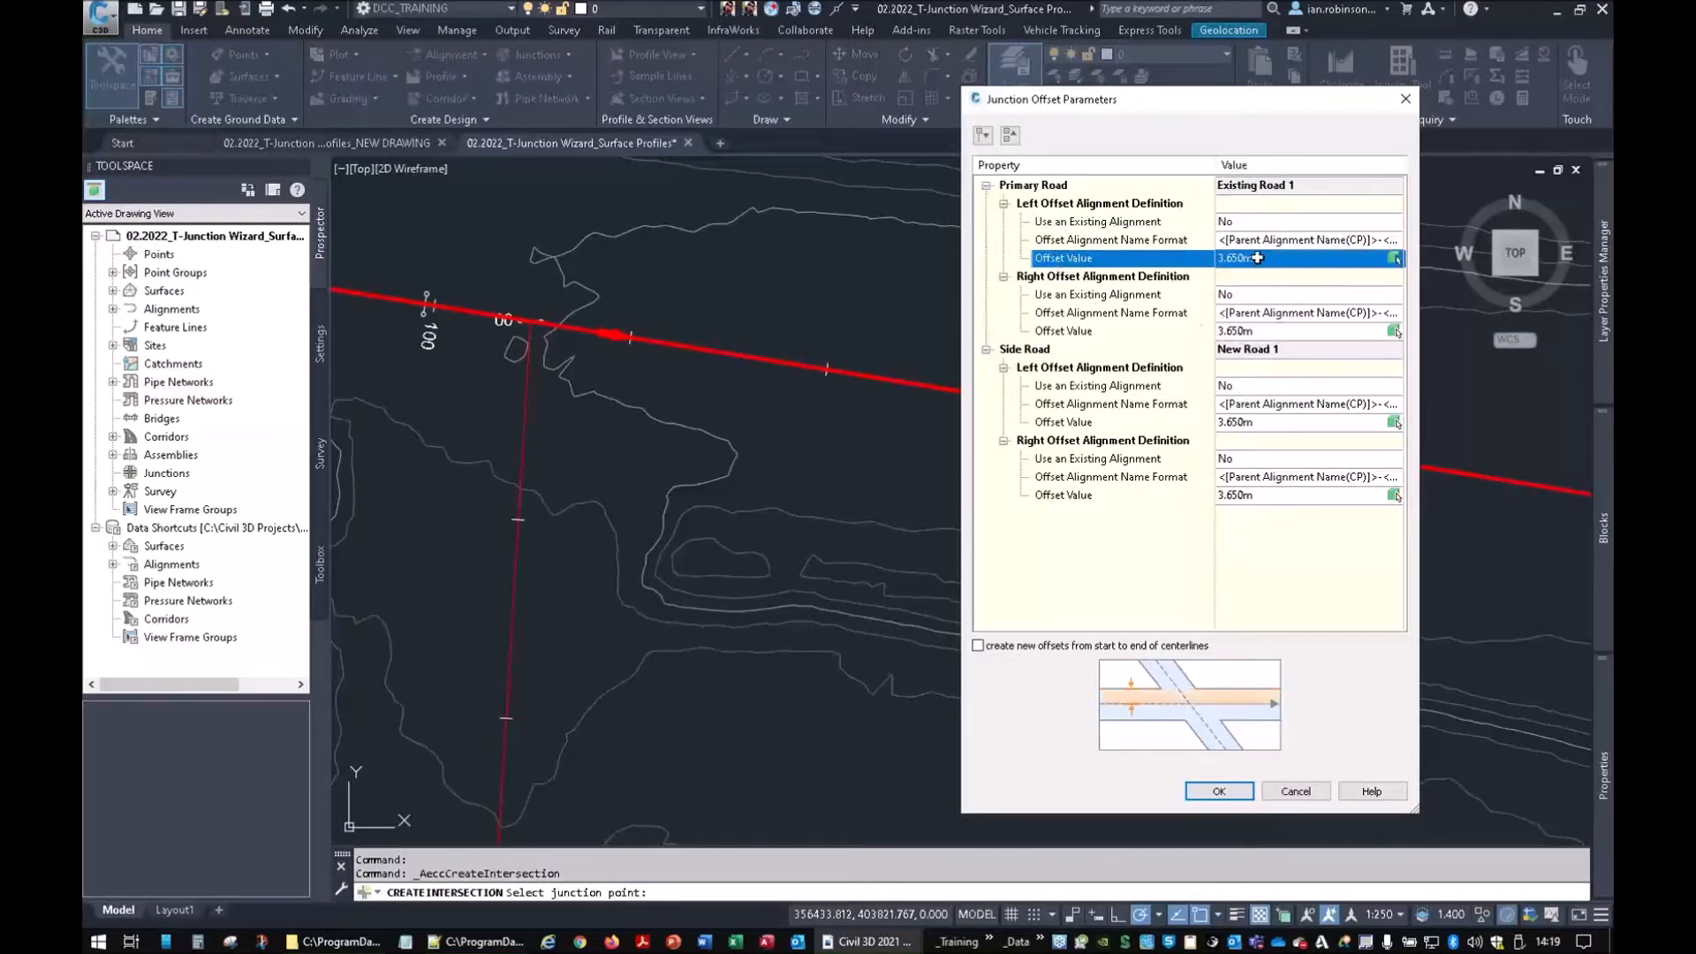
pyautogui.click(1261, 333)
pyautogui.click(1263, 259)
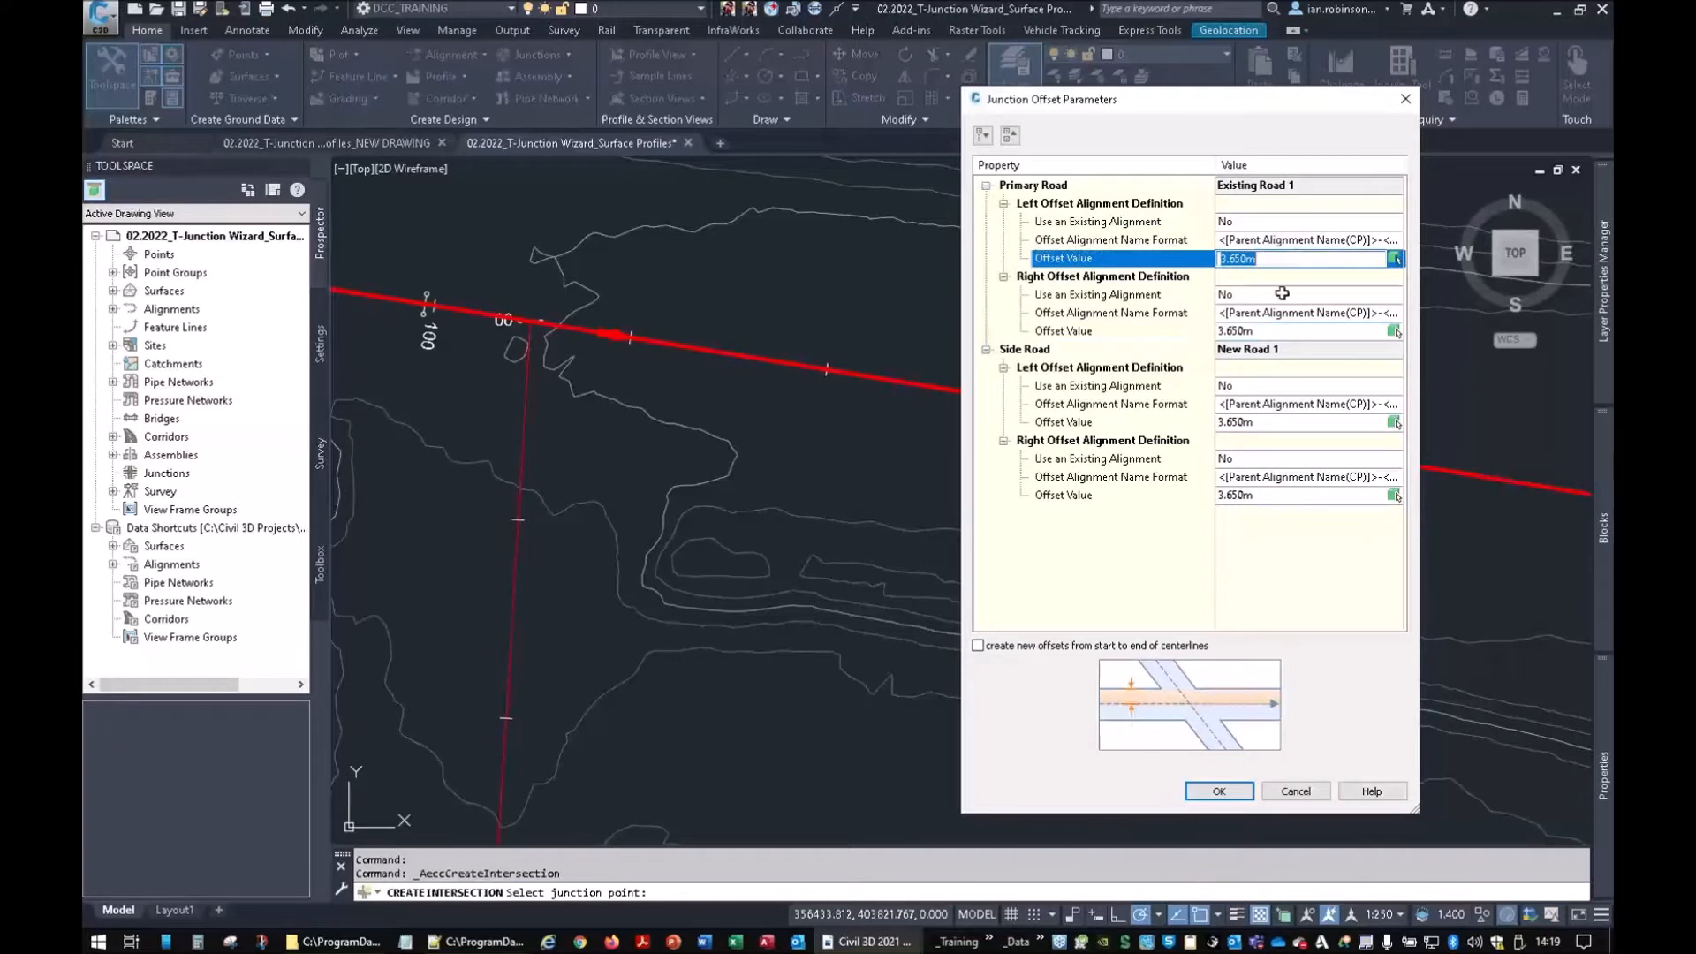
pyautogui.click(1106, 373)
# Set New Road 1's offsets to 2.75 m, run new offsets the full centreline length, and accept
pyautogui.click(1237, 423)
pyautogui.write('2.75')
pyautogui.click(1264, 496)
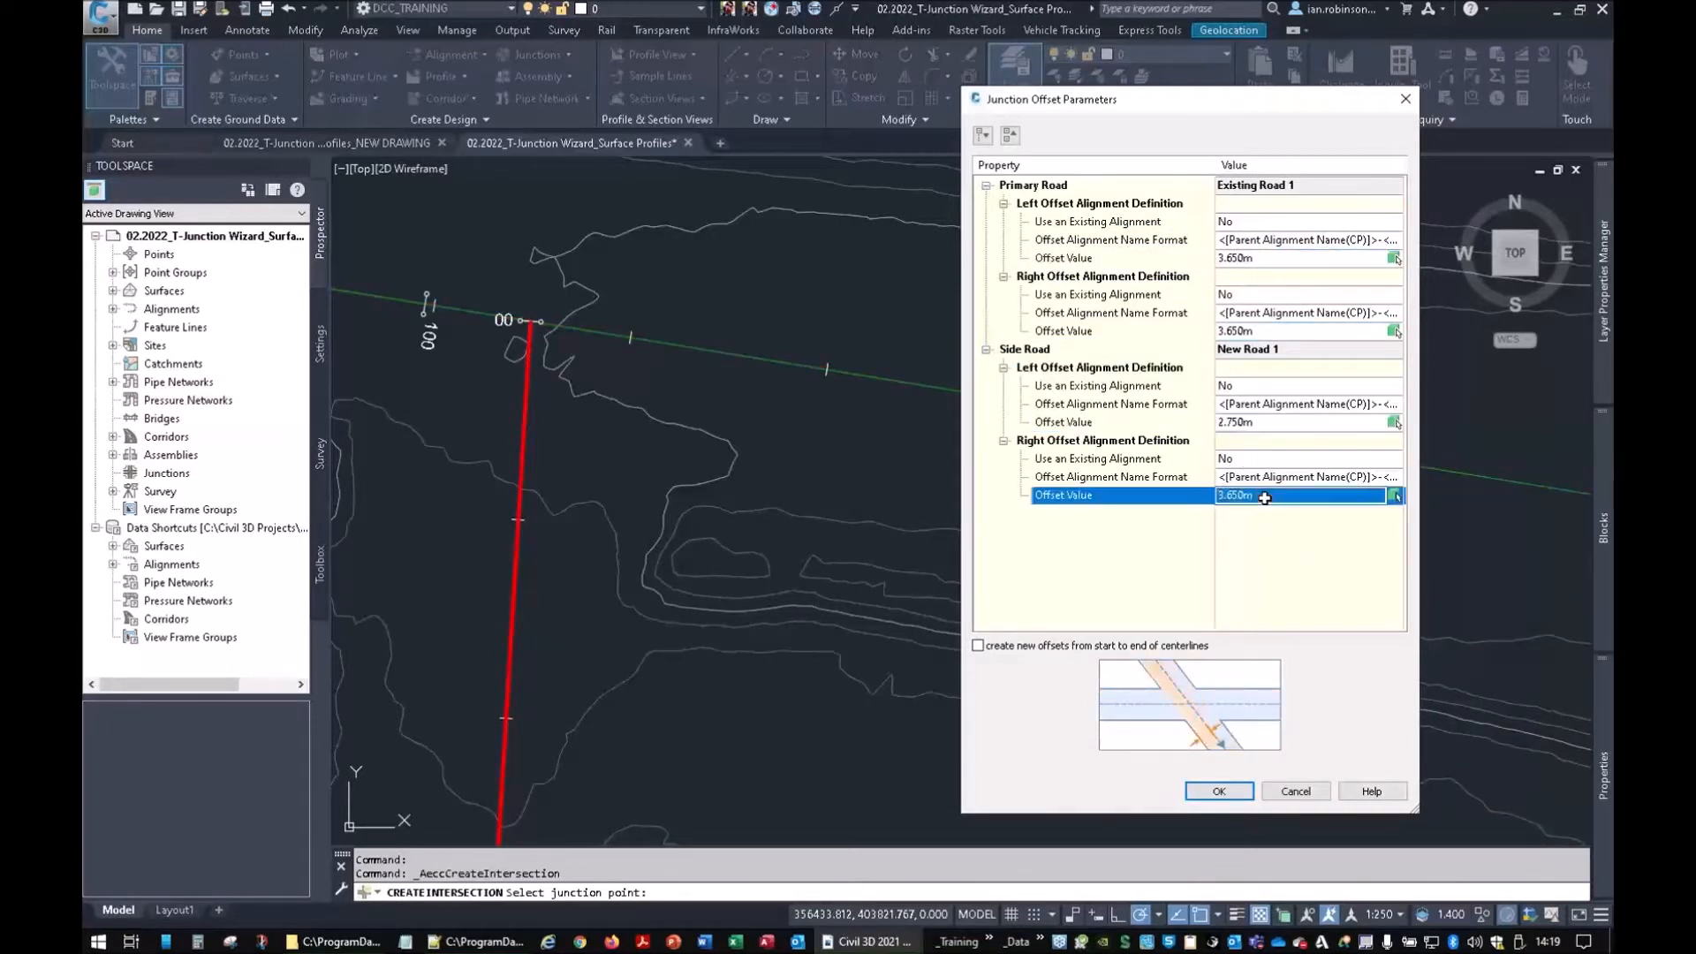
pyautogui.write('2.75')
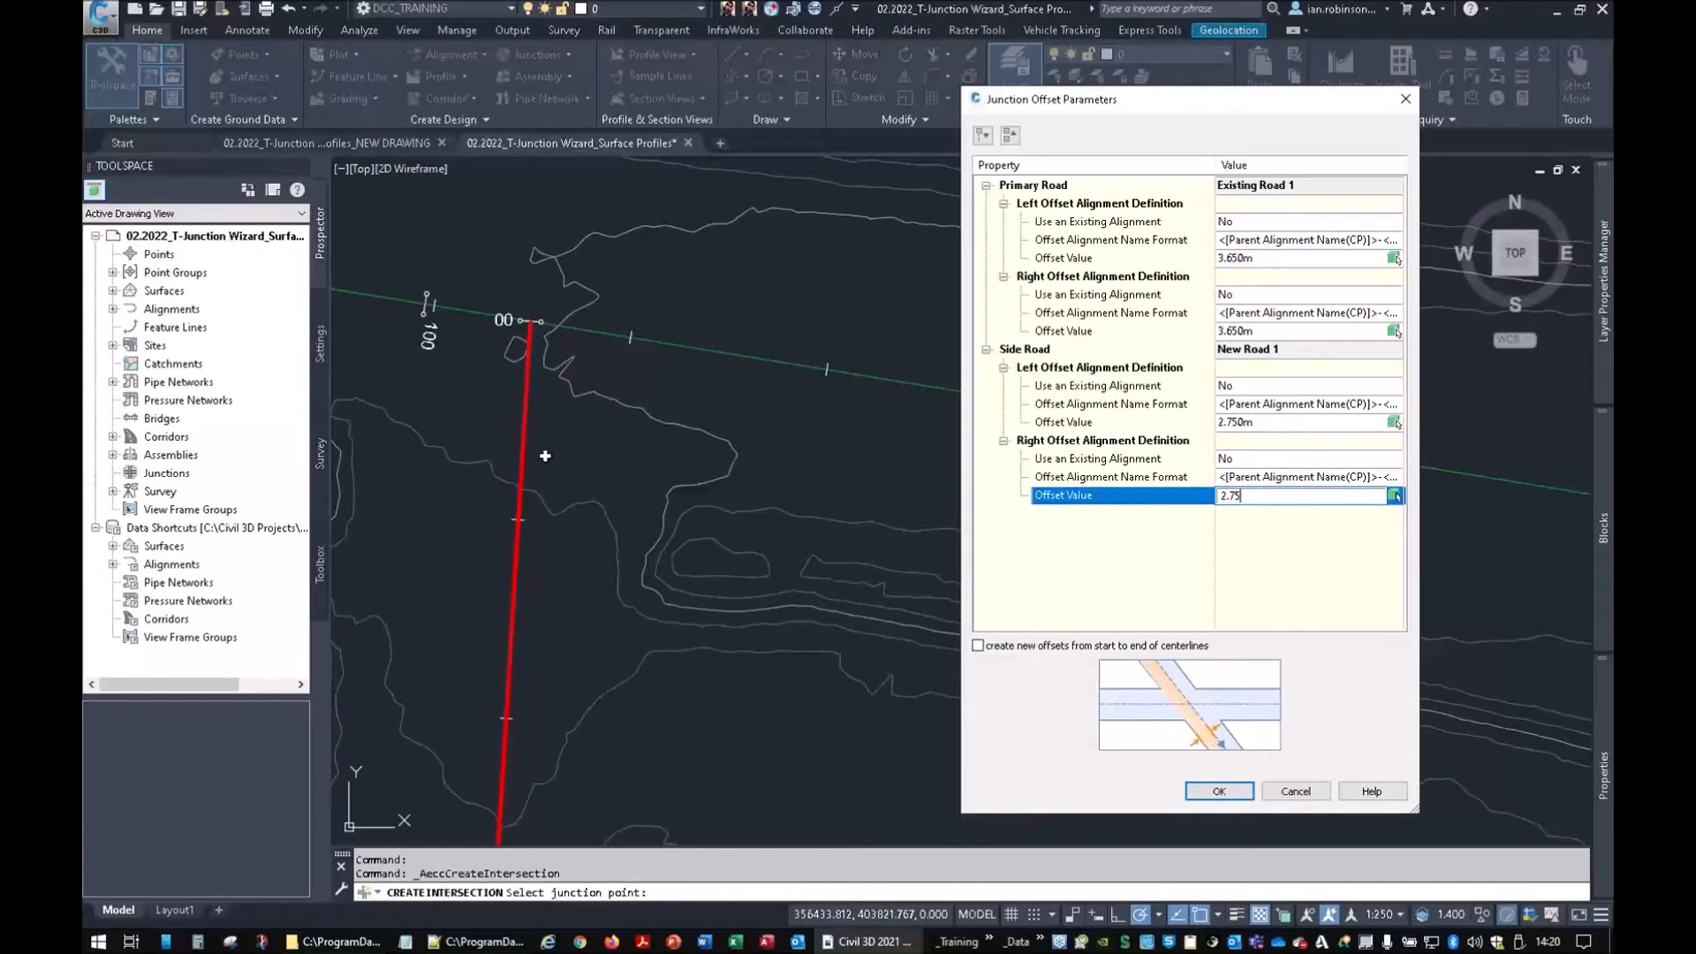
pyautogui.click(978, 648)
pyautogui.press('ctrl')
pyautogui.press('ctrl')
pyautogui.press('ctrl')
pyautogui.press('ctrl')
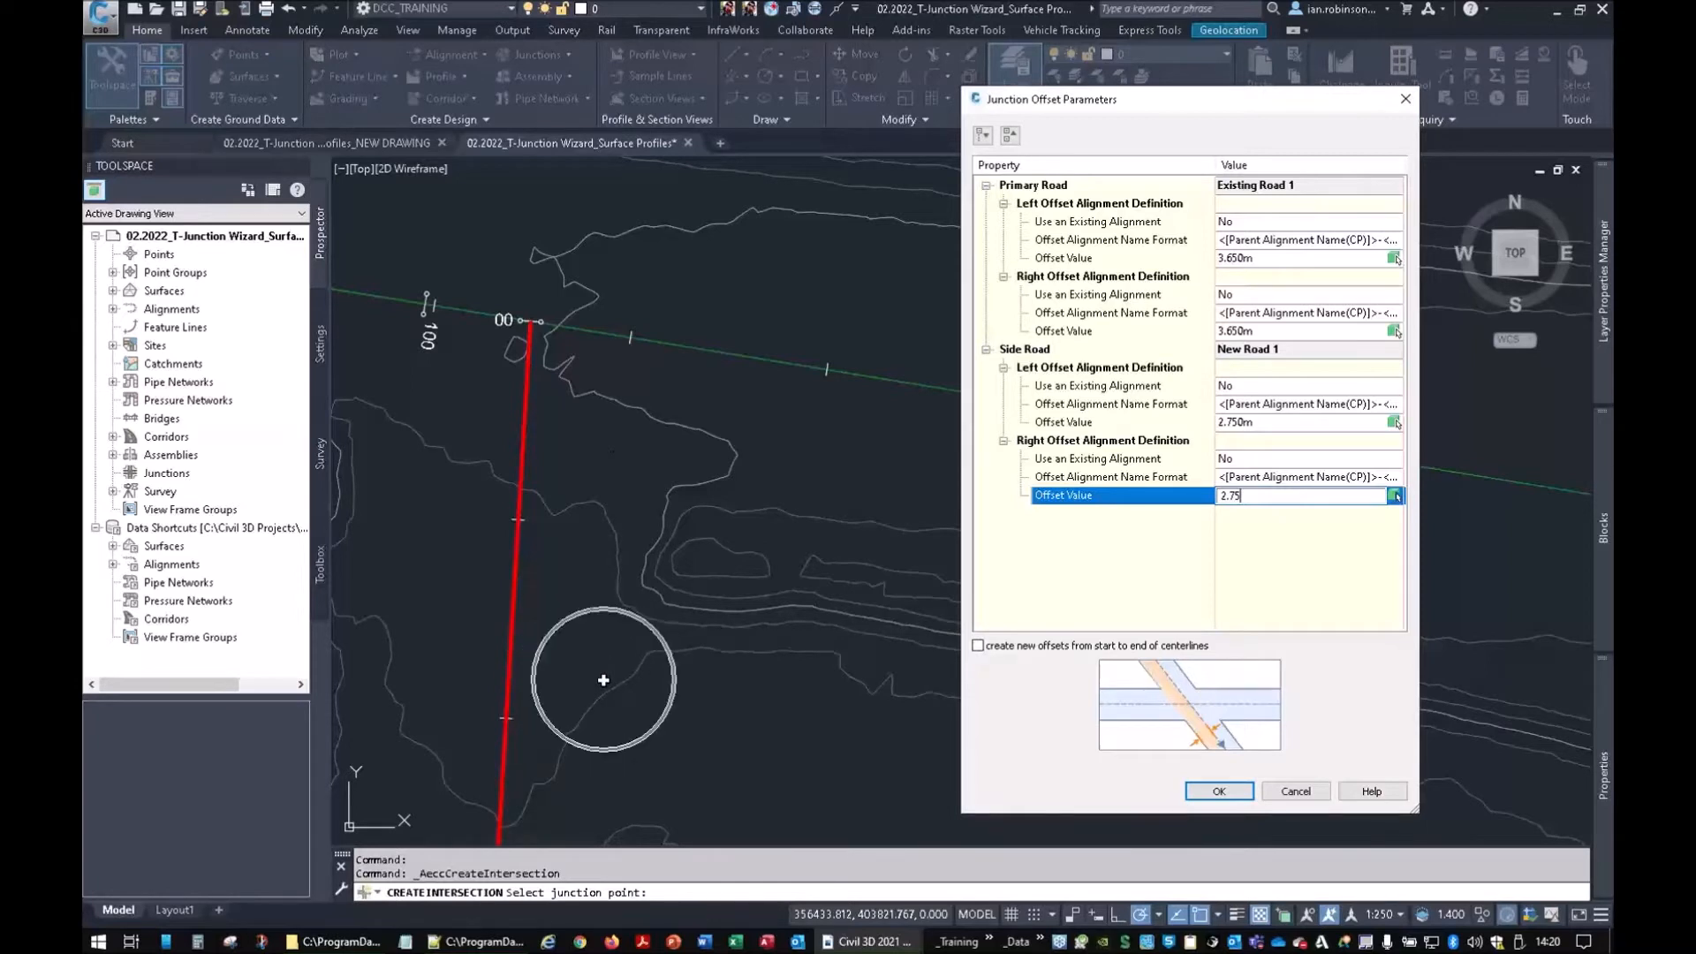
pyautogui.press('ctrl')
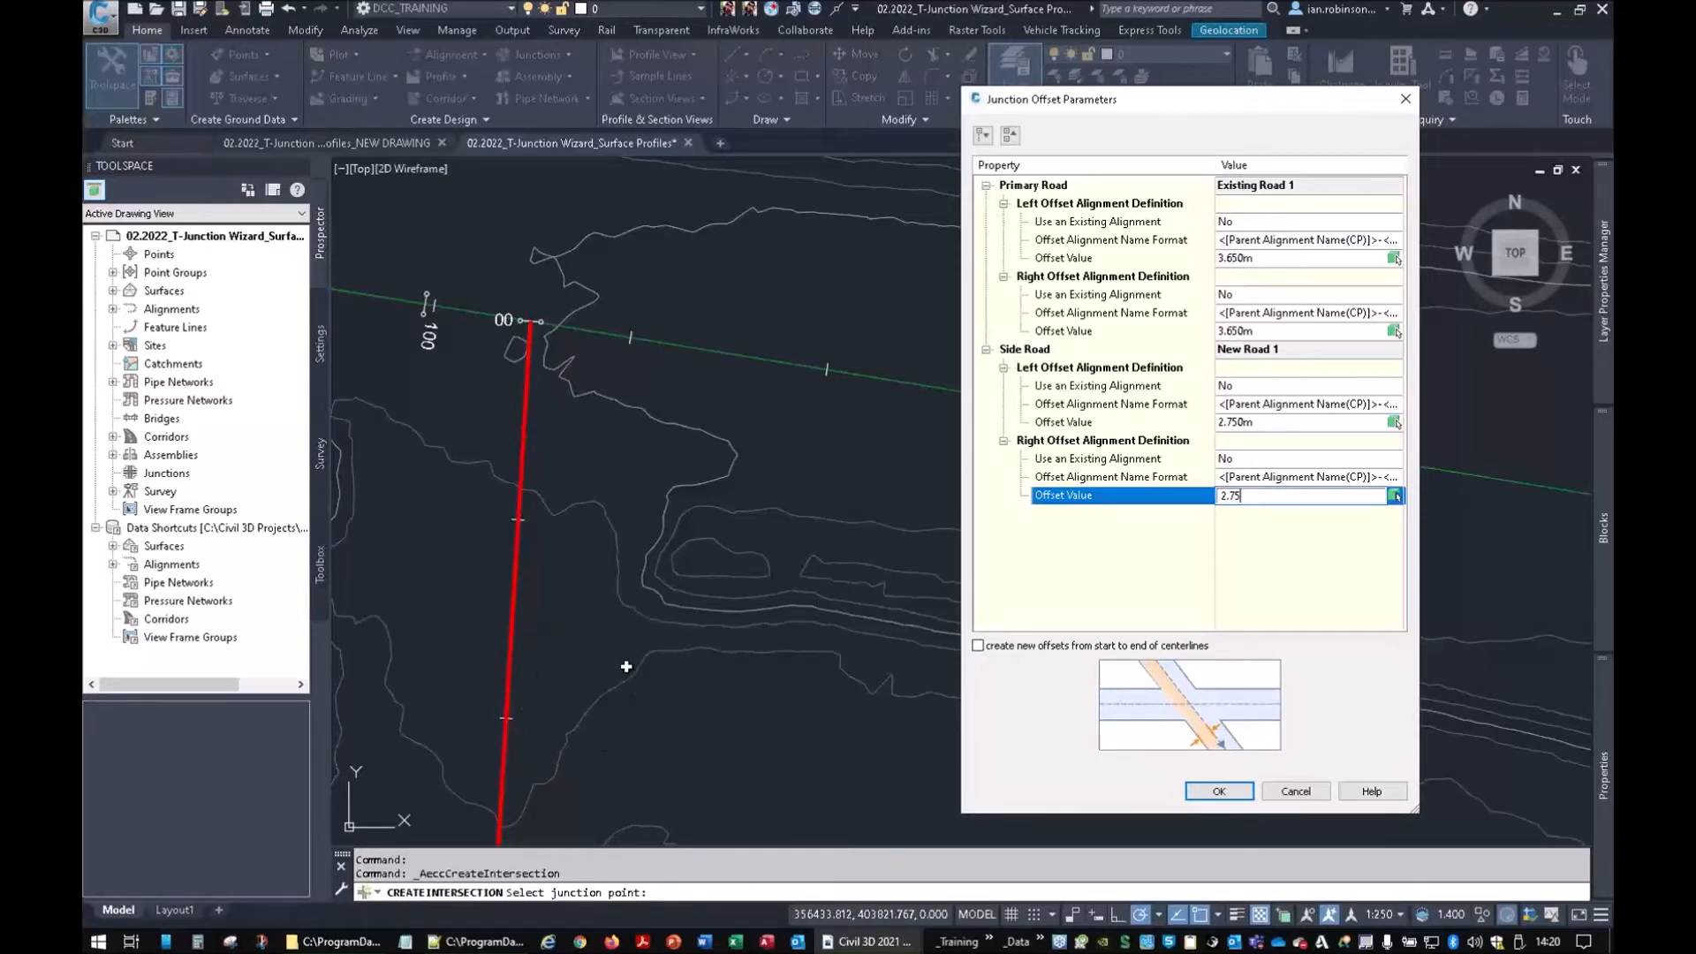
pyautogui.press('ctrl')
pyautogui.press('ctrl')
pyautogui.click(978, 646)
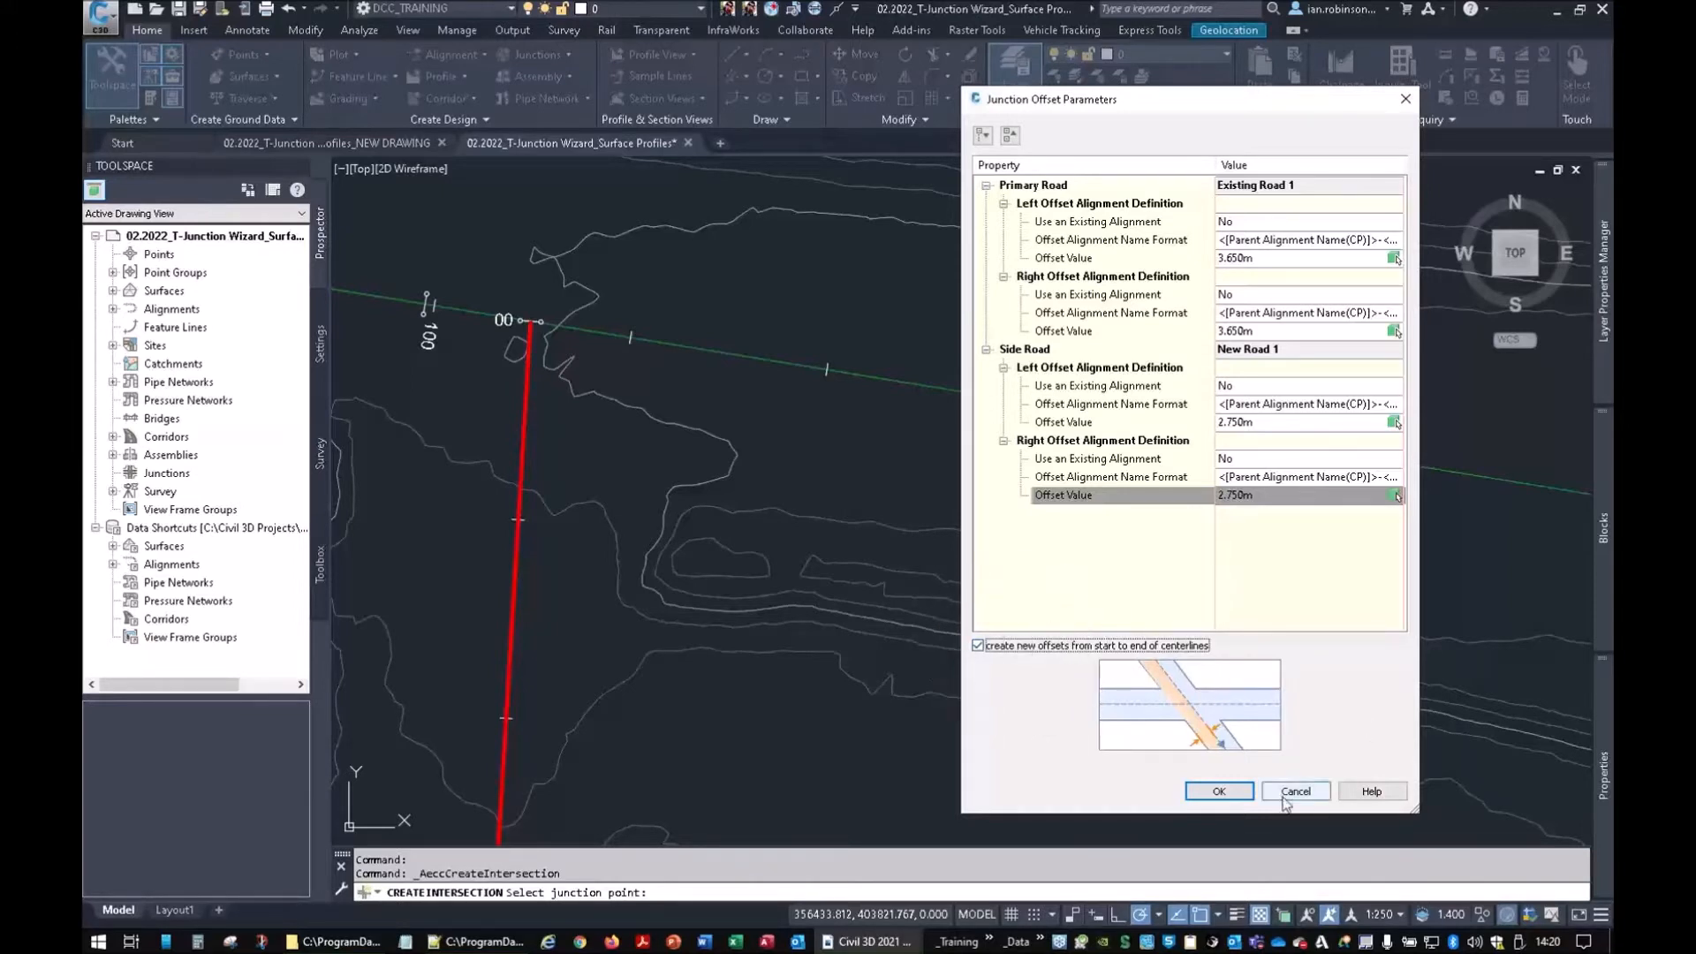
pyautogui.click(1218, 792)
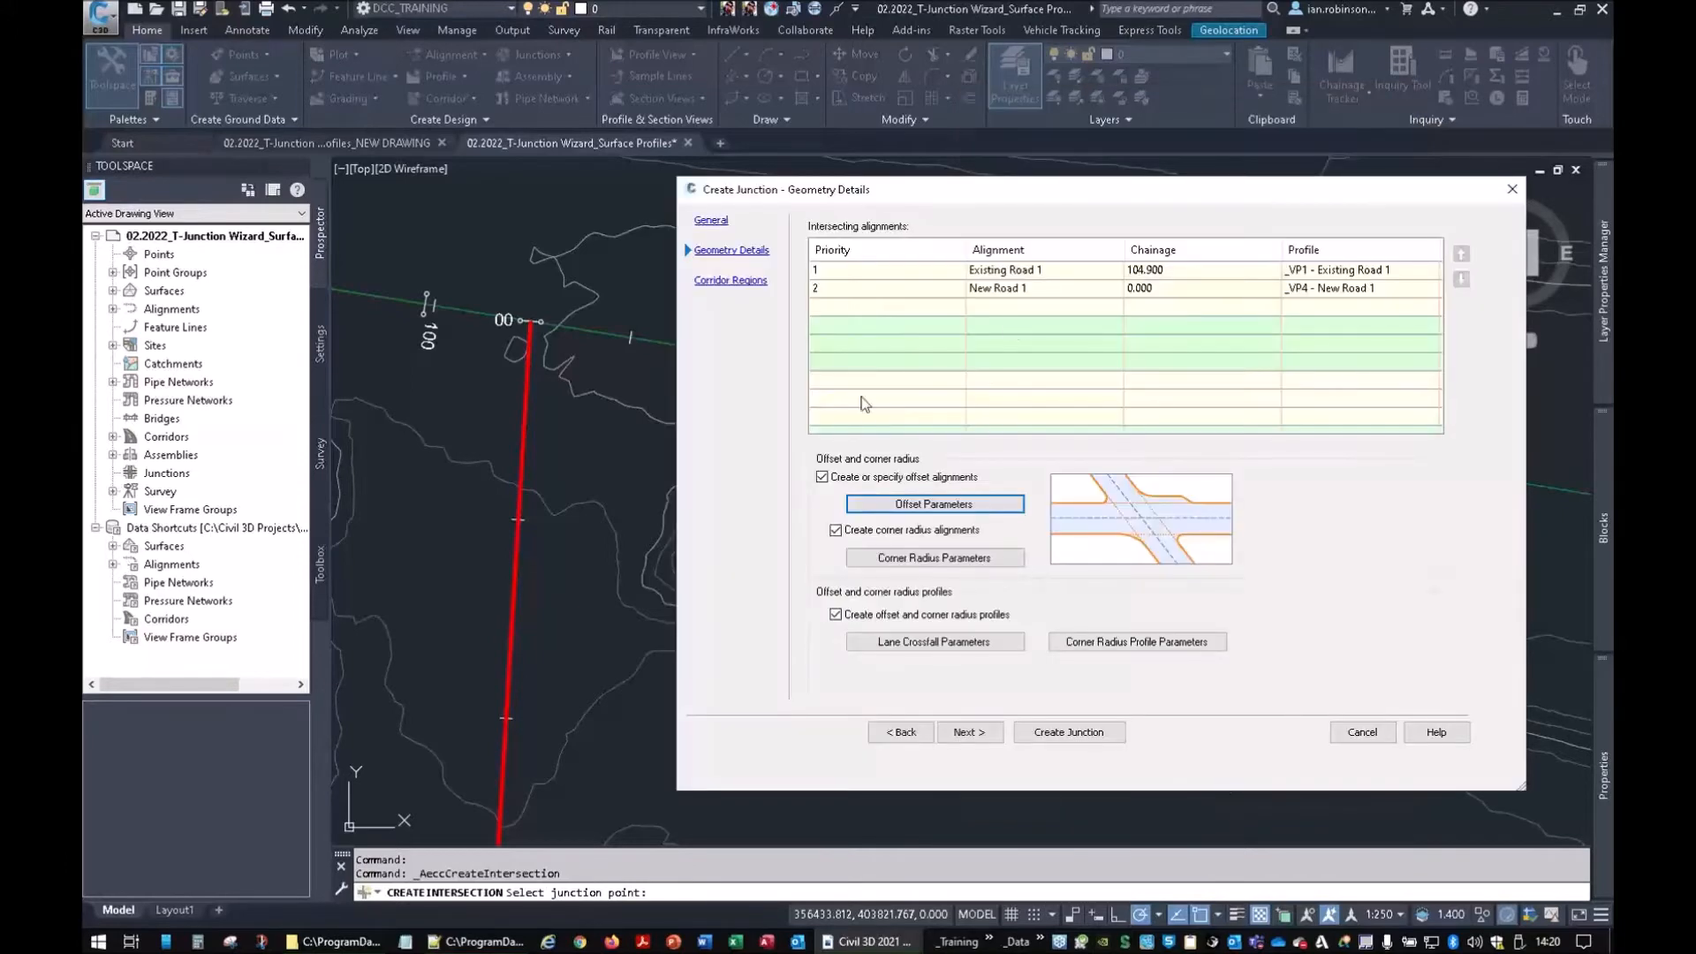
# Open Corner Radius Parameters, check the 6.000 m radius, and step to the SW quadrant
pyautogui.click(914, 560)
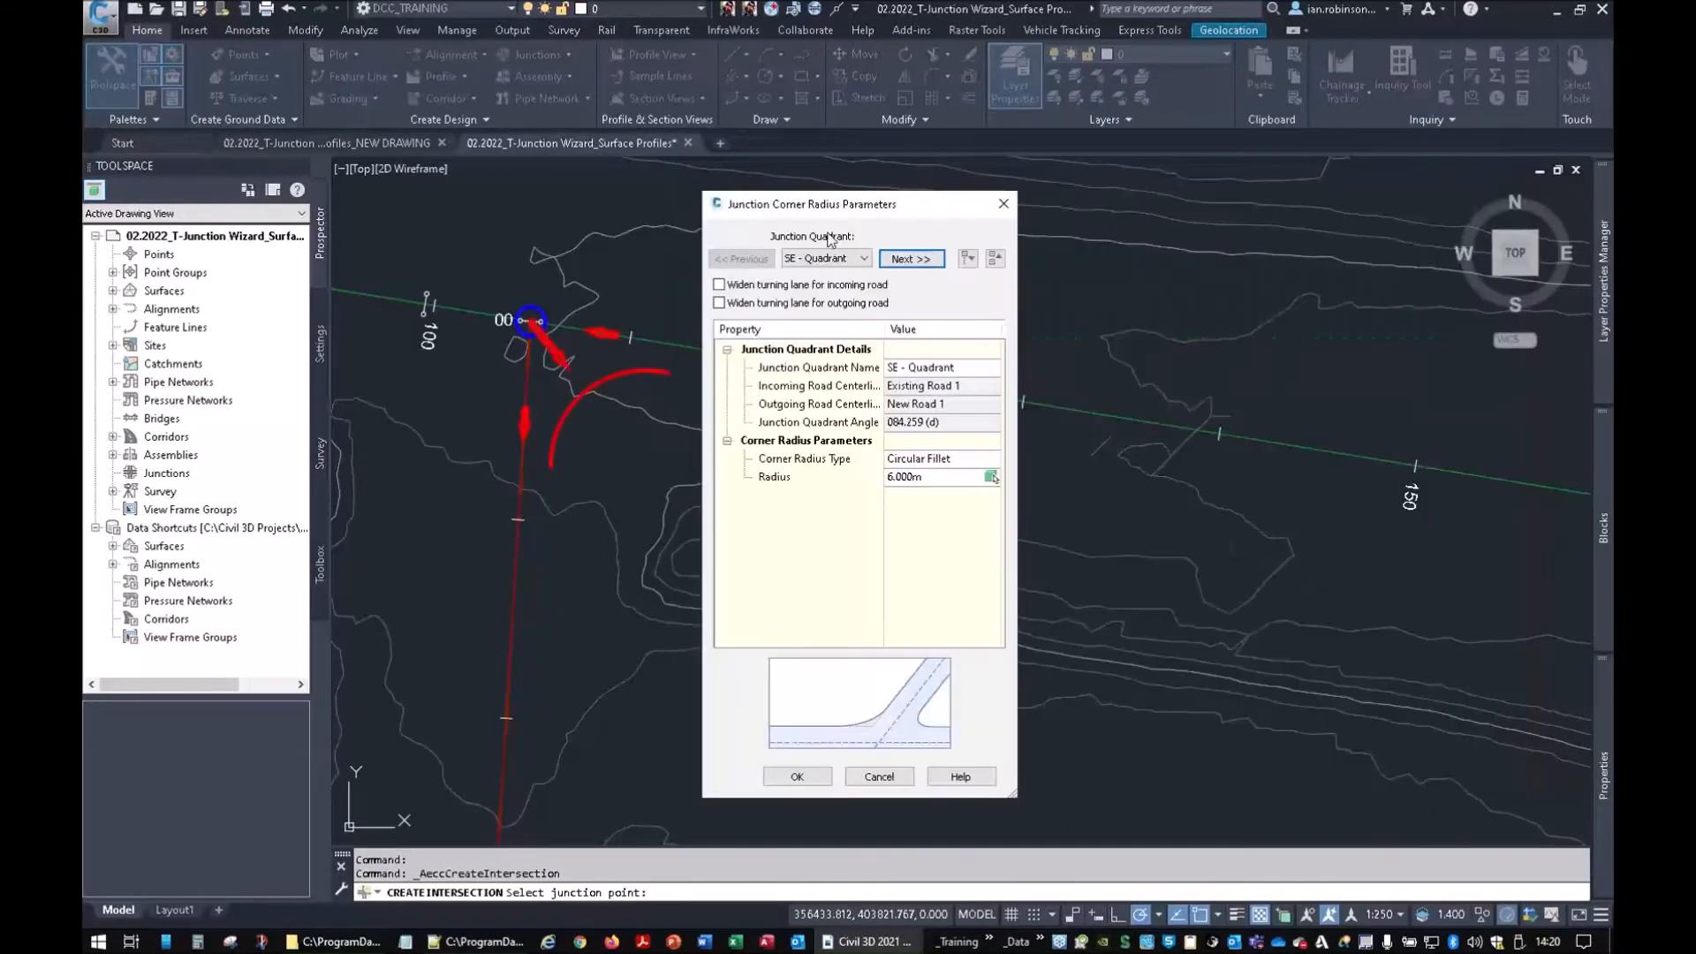
pyautogui.moveTo(835, 205); pyautogui.dragTo(1110, 195)
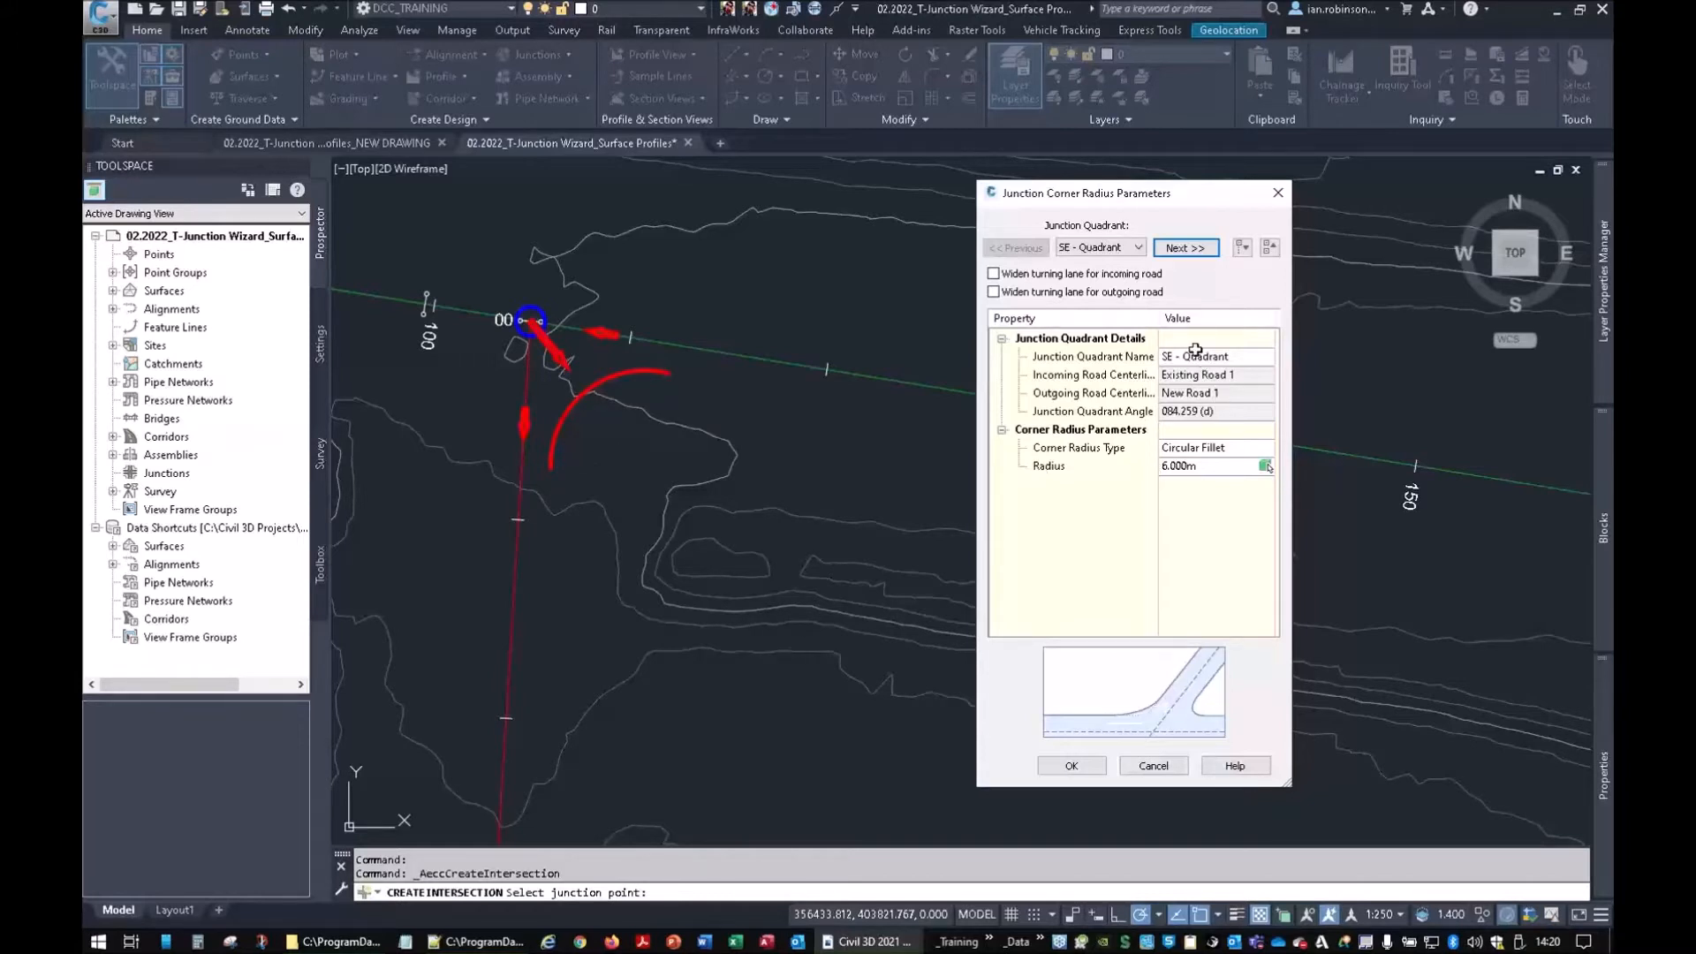
pyautogui.click(1112, 362)
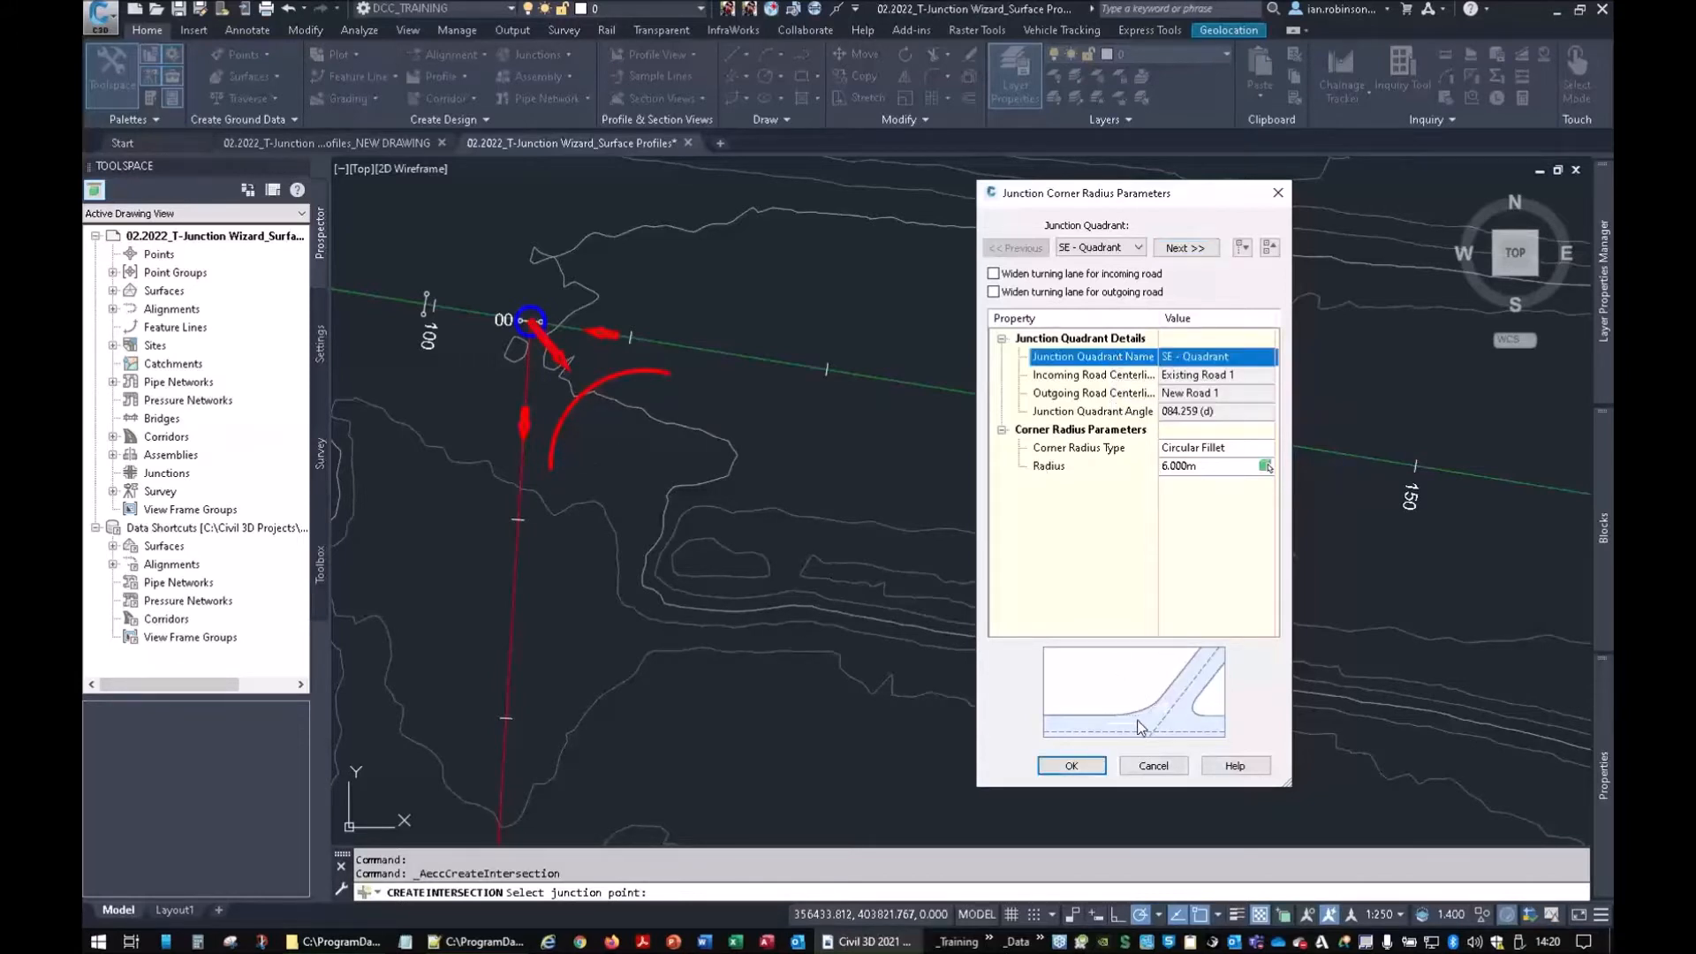
pyautogui.click(1067, 466)
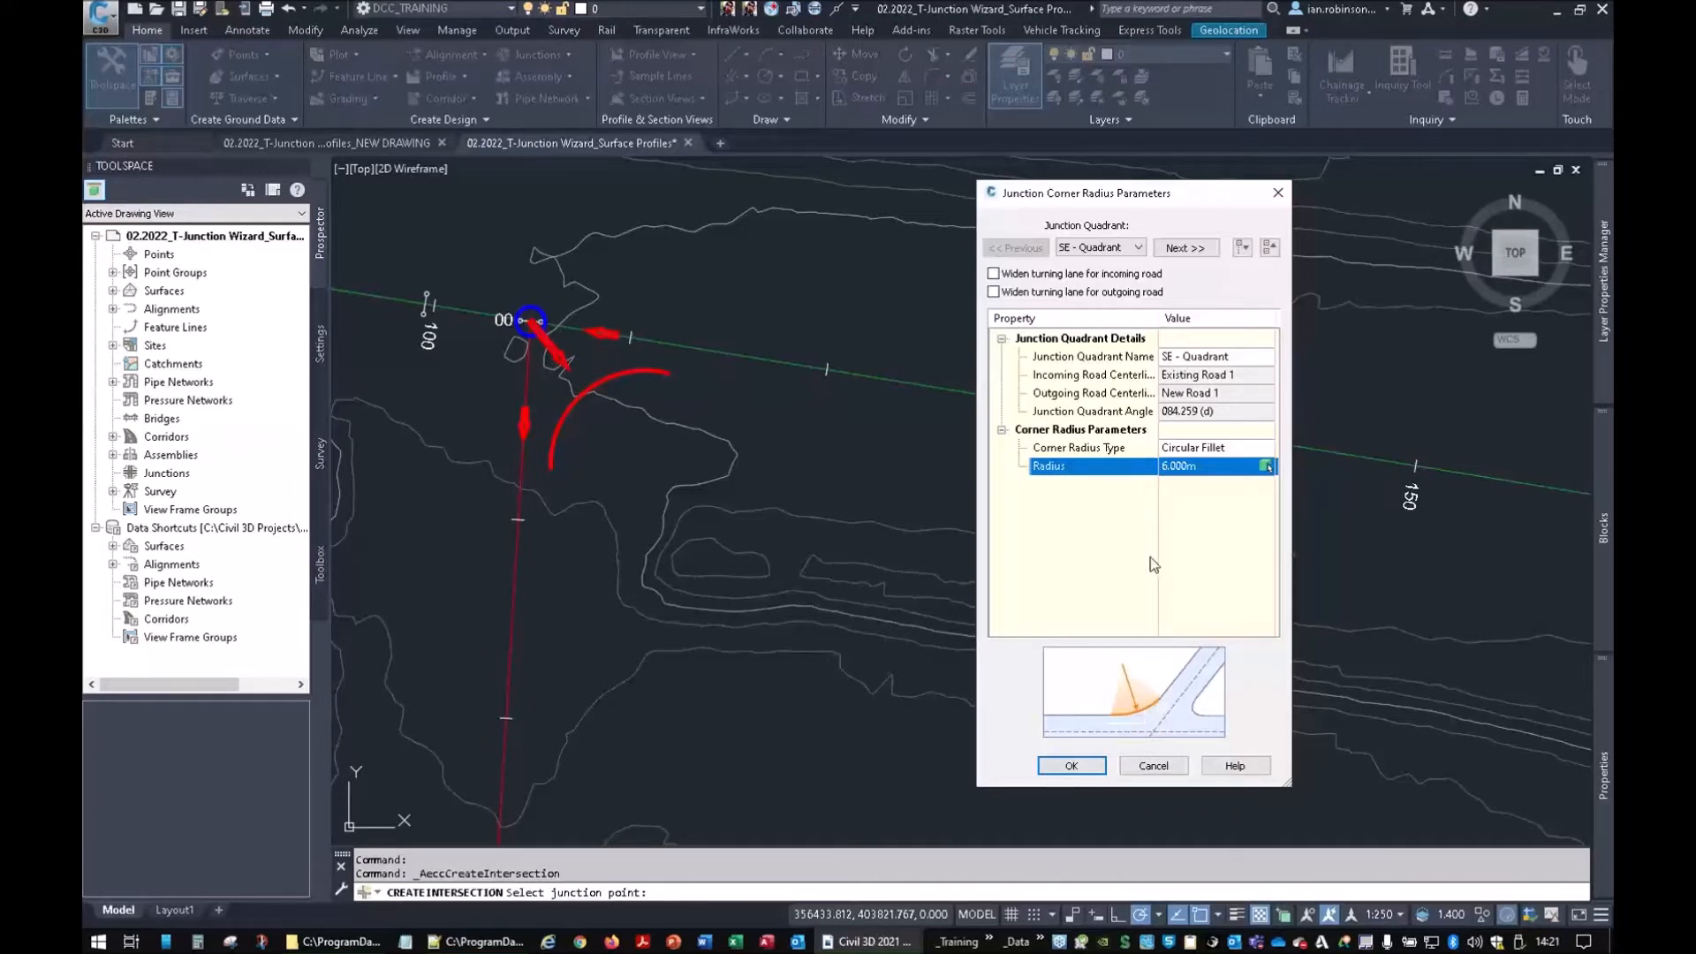
pyautogui.click(1180, 250)
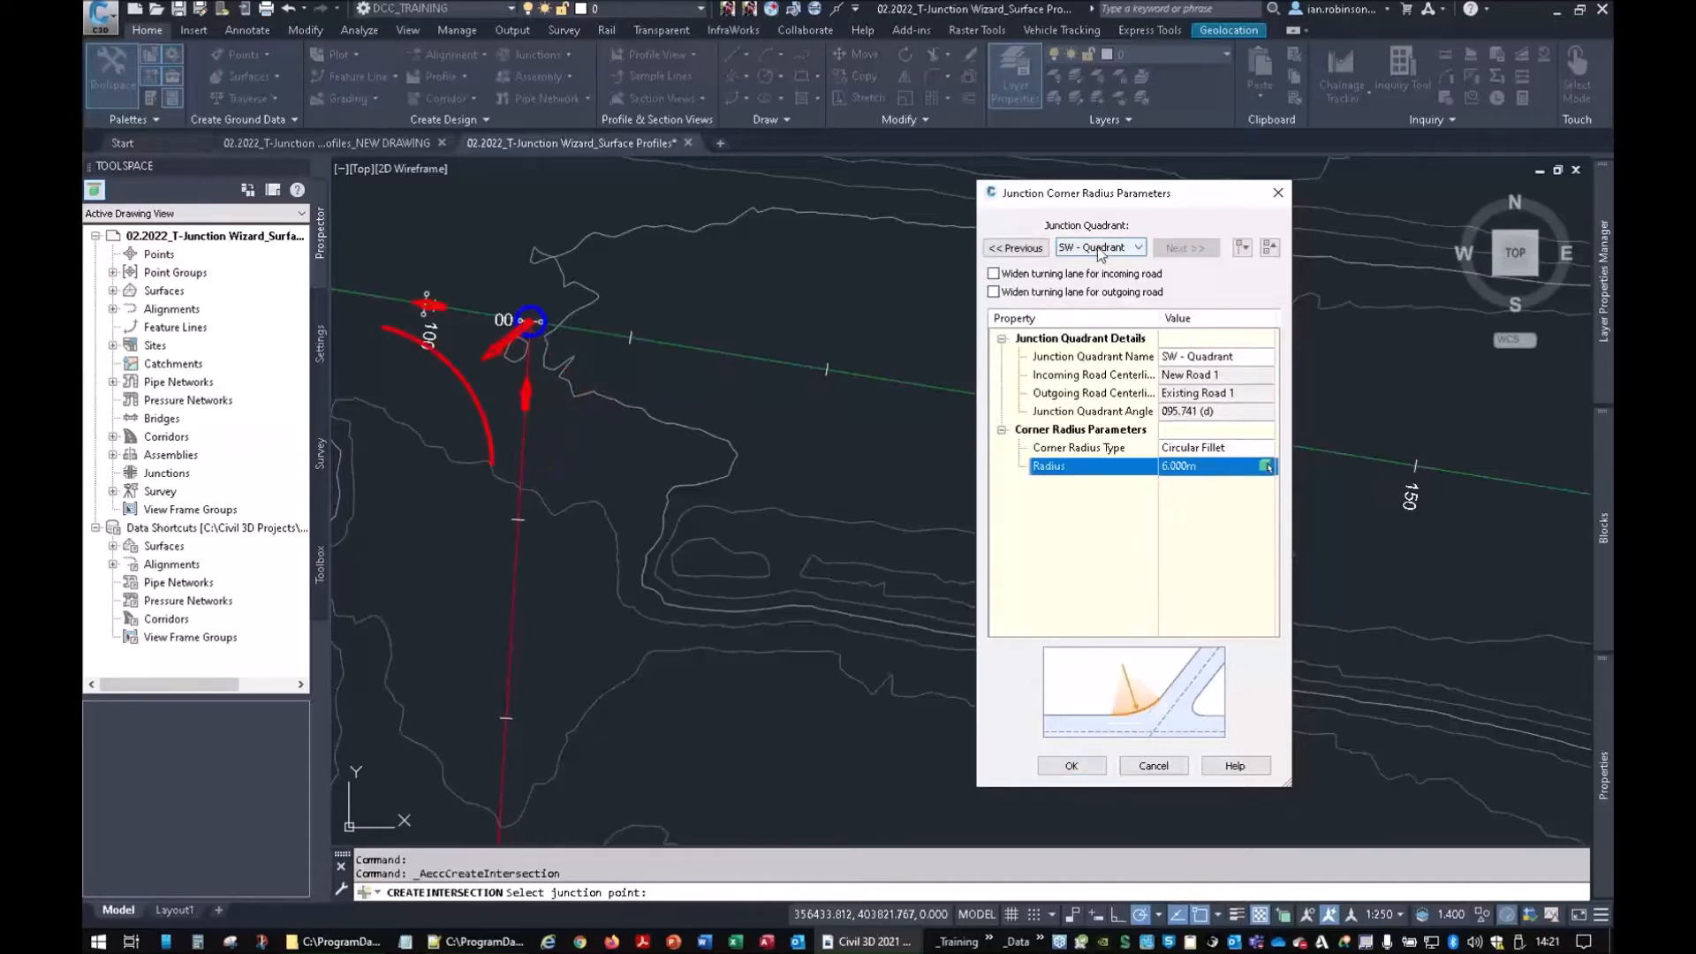
pyautogui.click(1037, 250)
pyautogui.click(1185, 248)
# Enable turning-lane widening on both roads and give New Road 1 a 10 m taper and 20 m widening
pyautogui.click(998, 275)
pyautogui.click(999, 292)
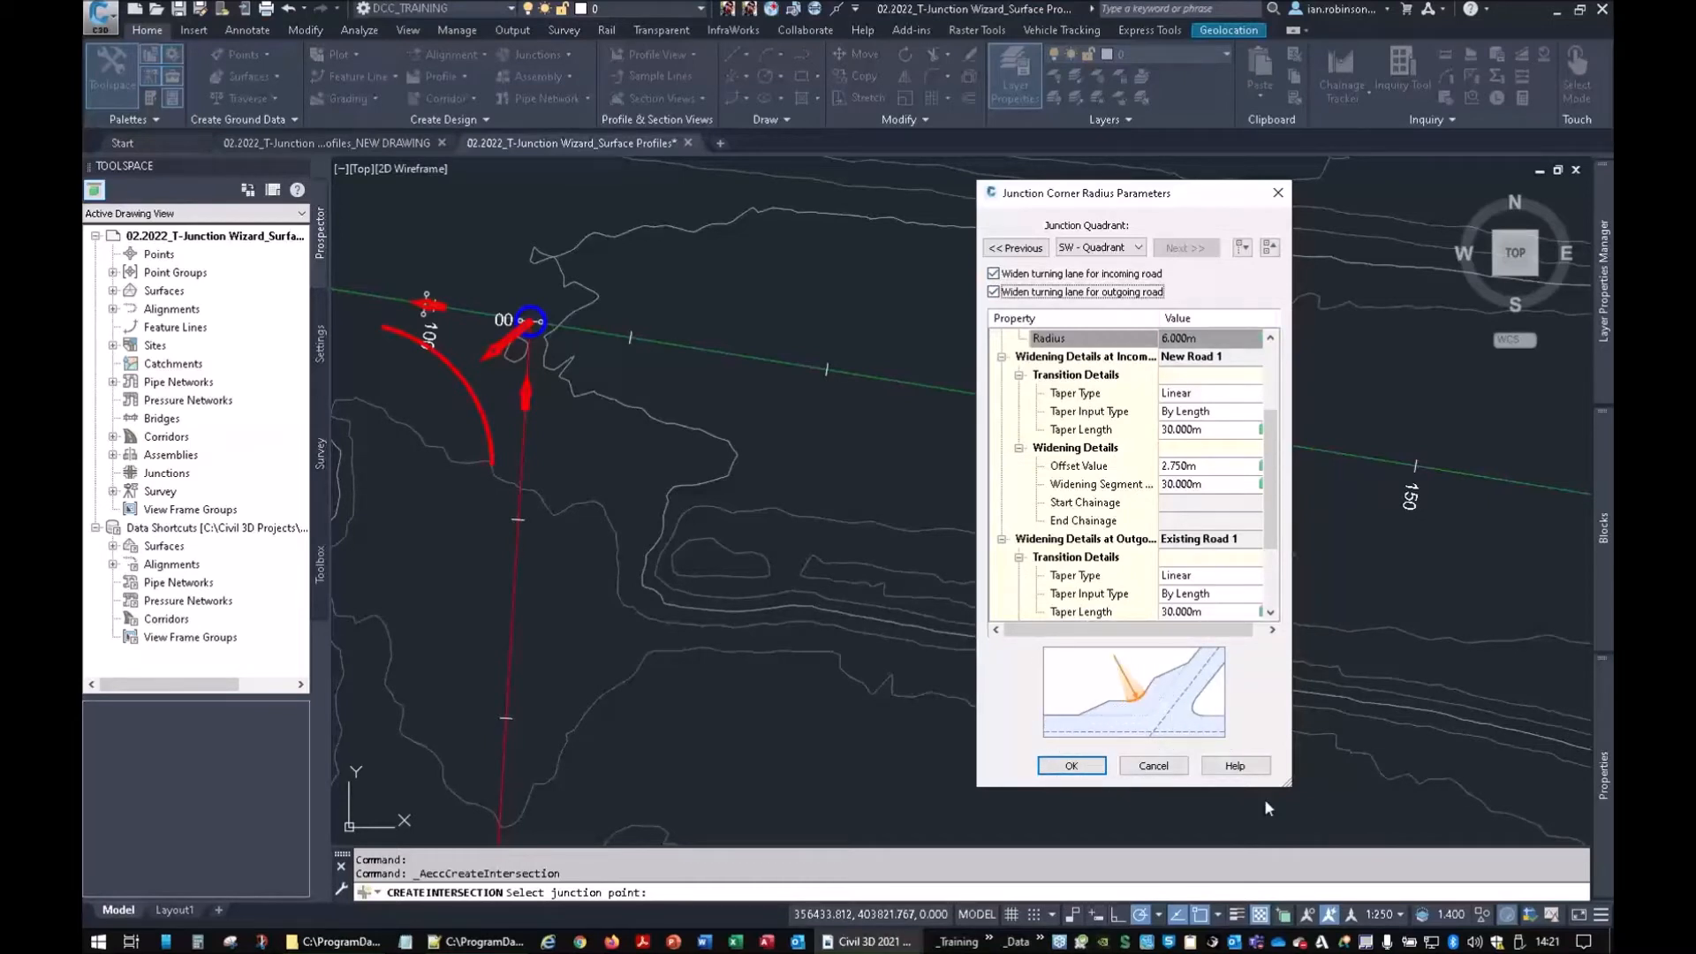
pyautogui.moveTo(1292, 788); pyautogui.dragTo(1480, 821)
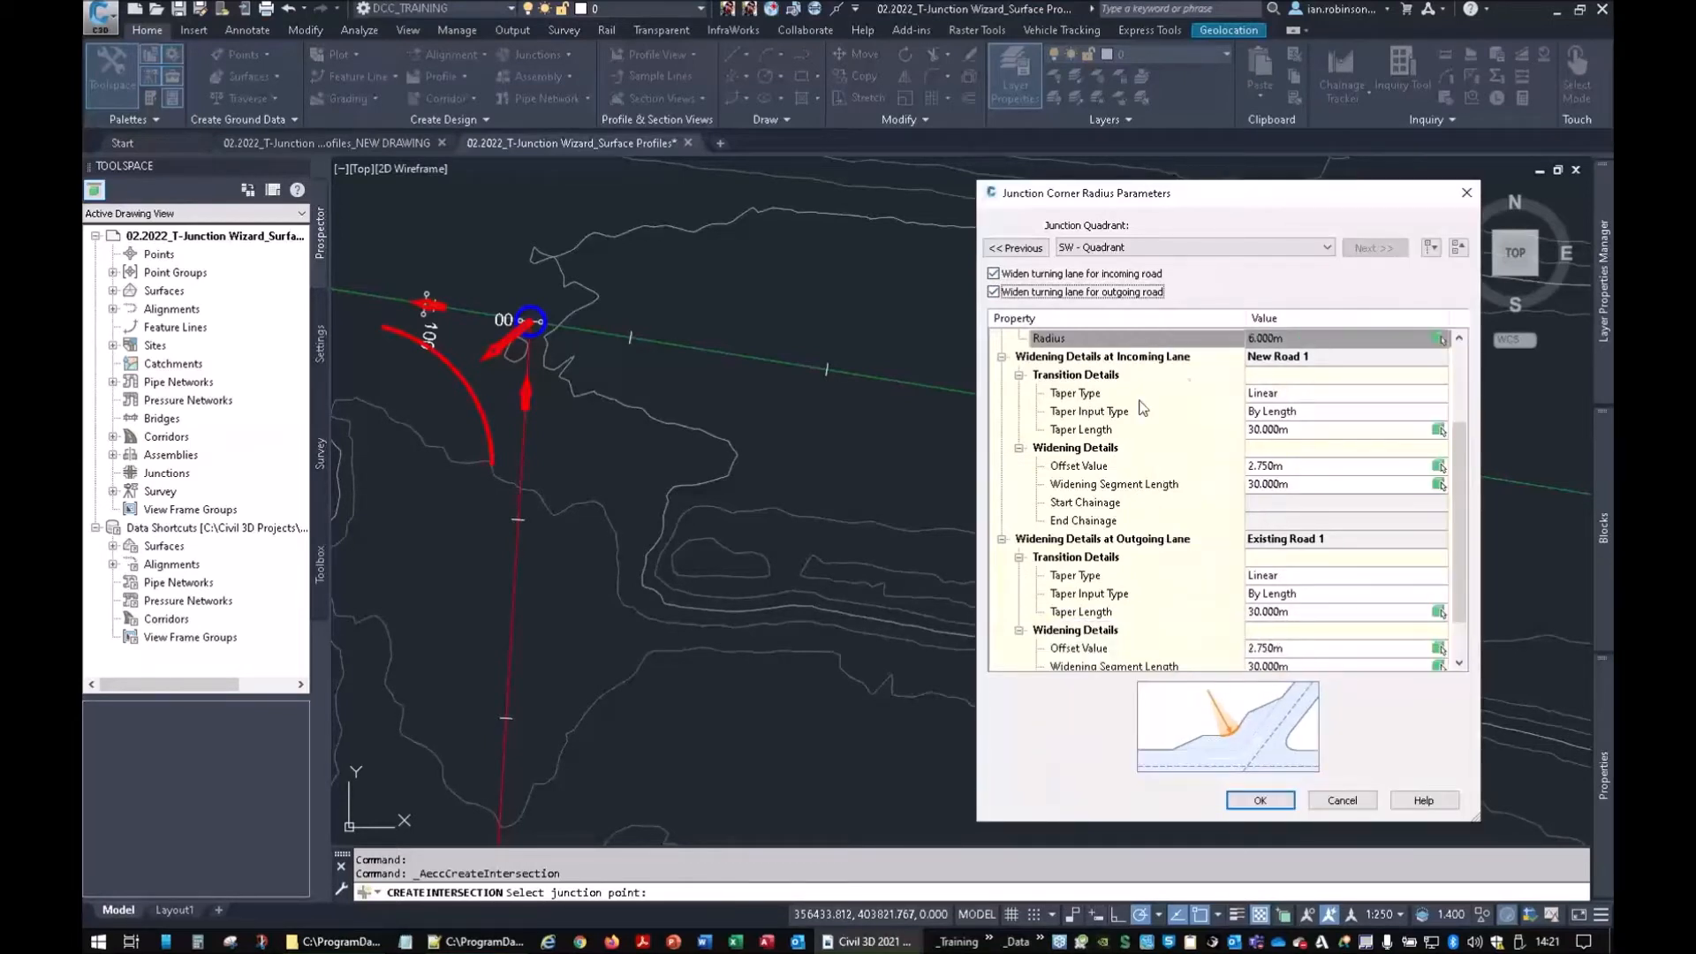
pyautogui.click(1071, 430)
pyautogui.write('10')
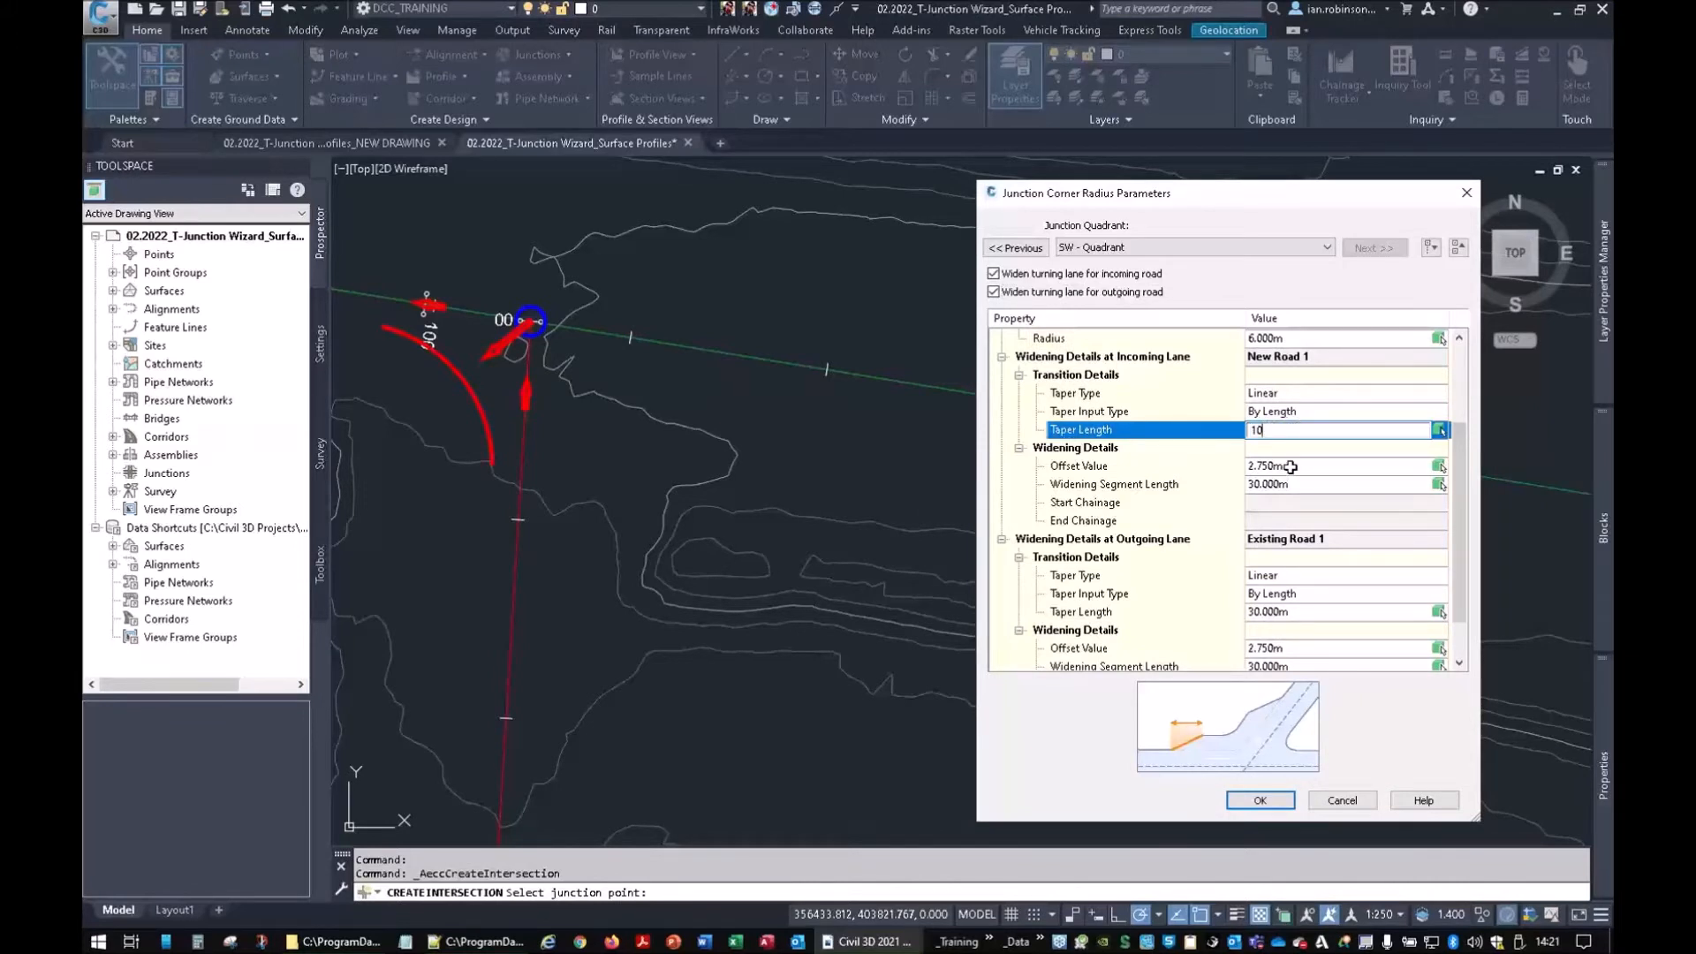
pyautogui.click(1292, 484)
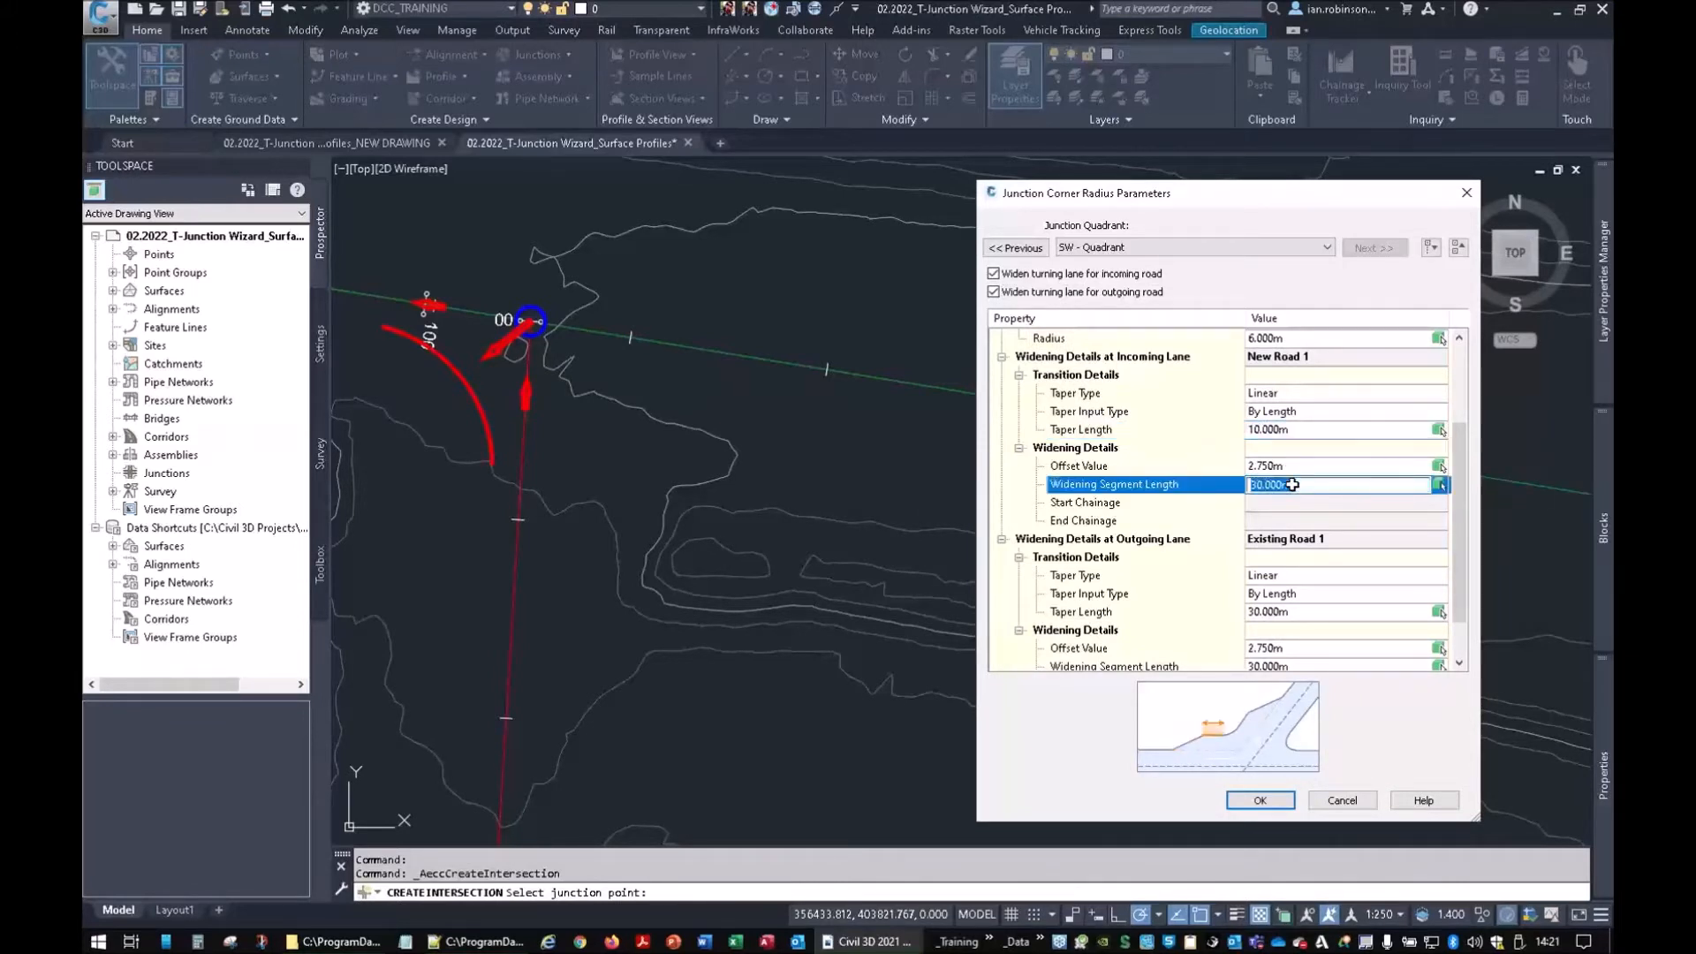
pyautogui.write('20')
pyautogui.click(1192, 502)
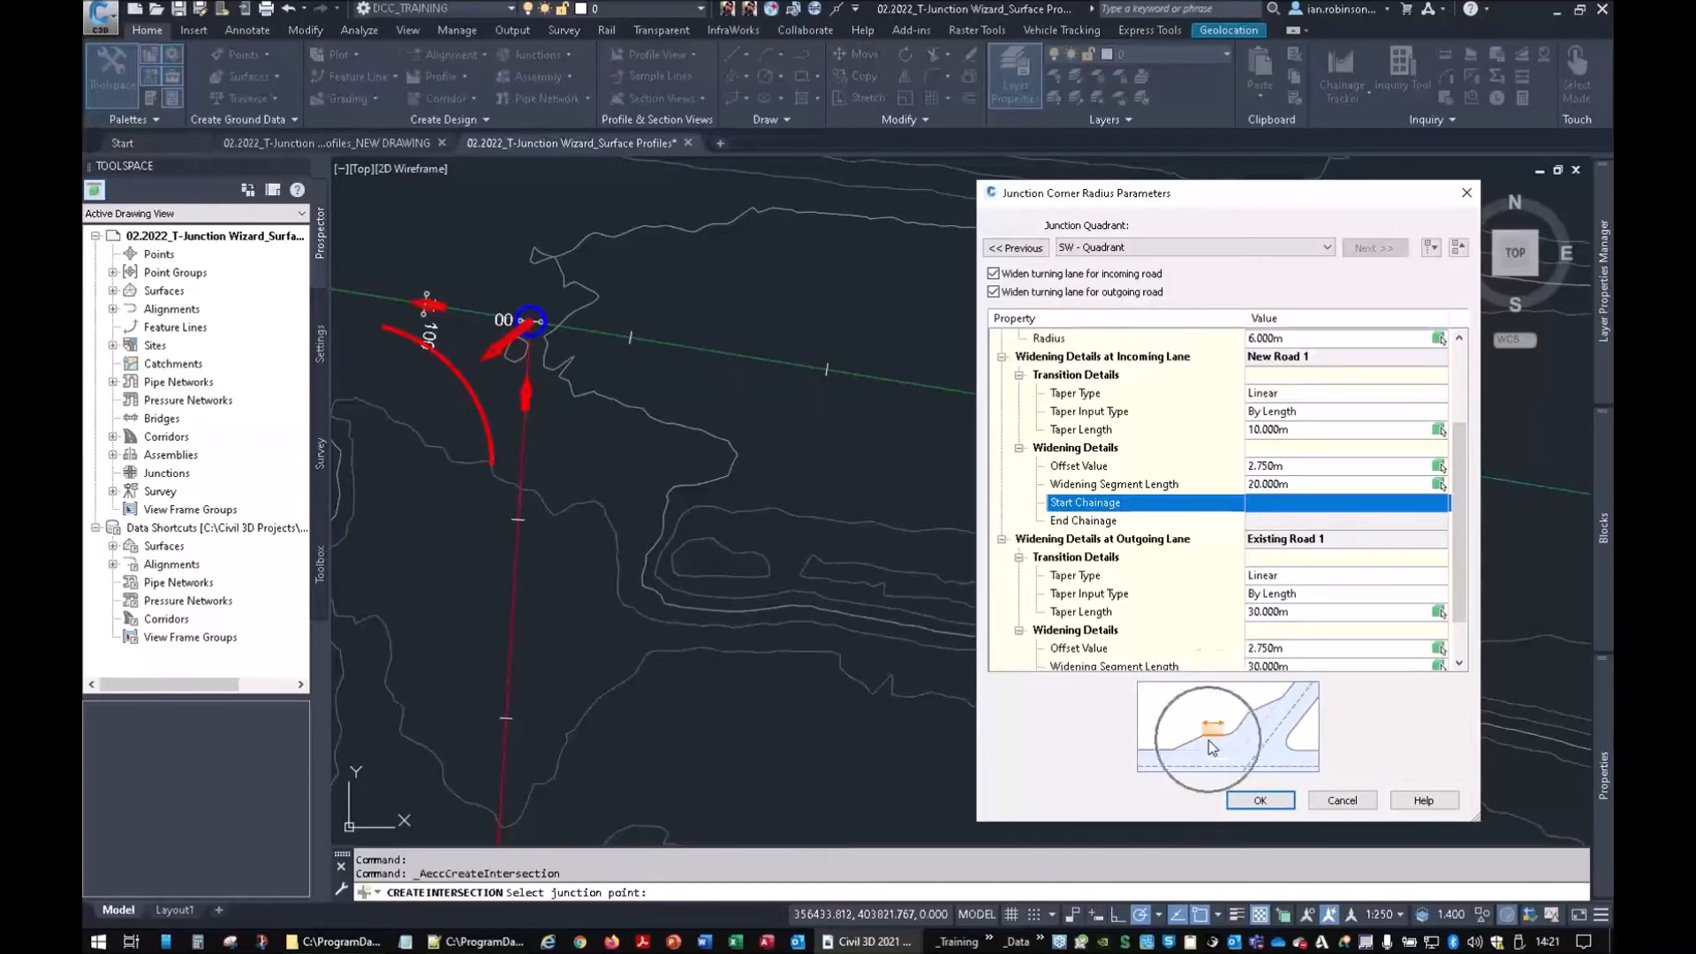
# Give the Existing Road 1 turning lane a 10 m taper and 10 m widening length
pyautogui.click(1083, 540)
pyautogui.scroll(-1, 1123, 576)
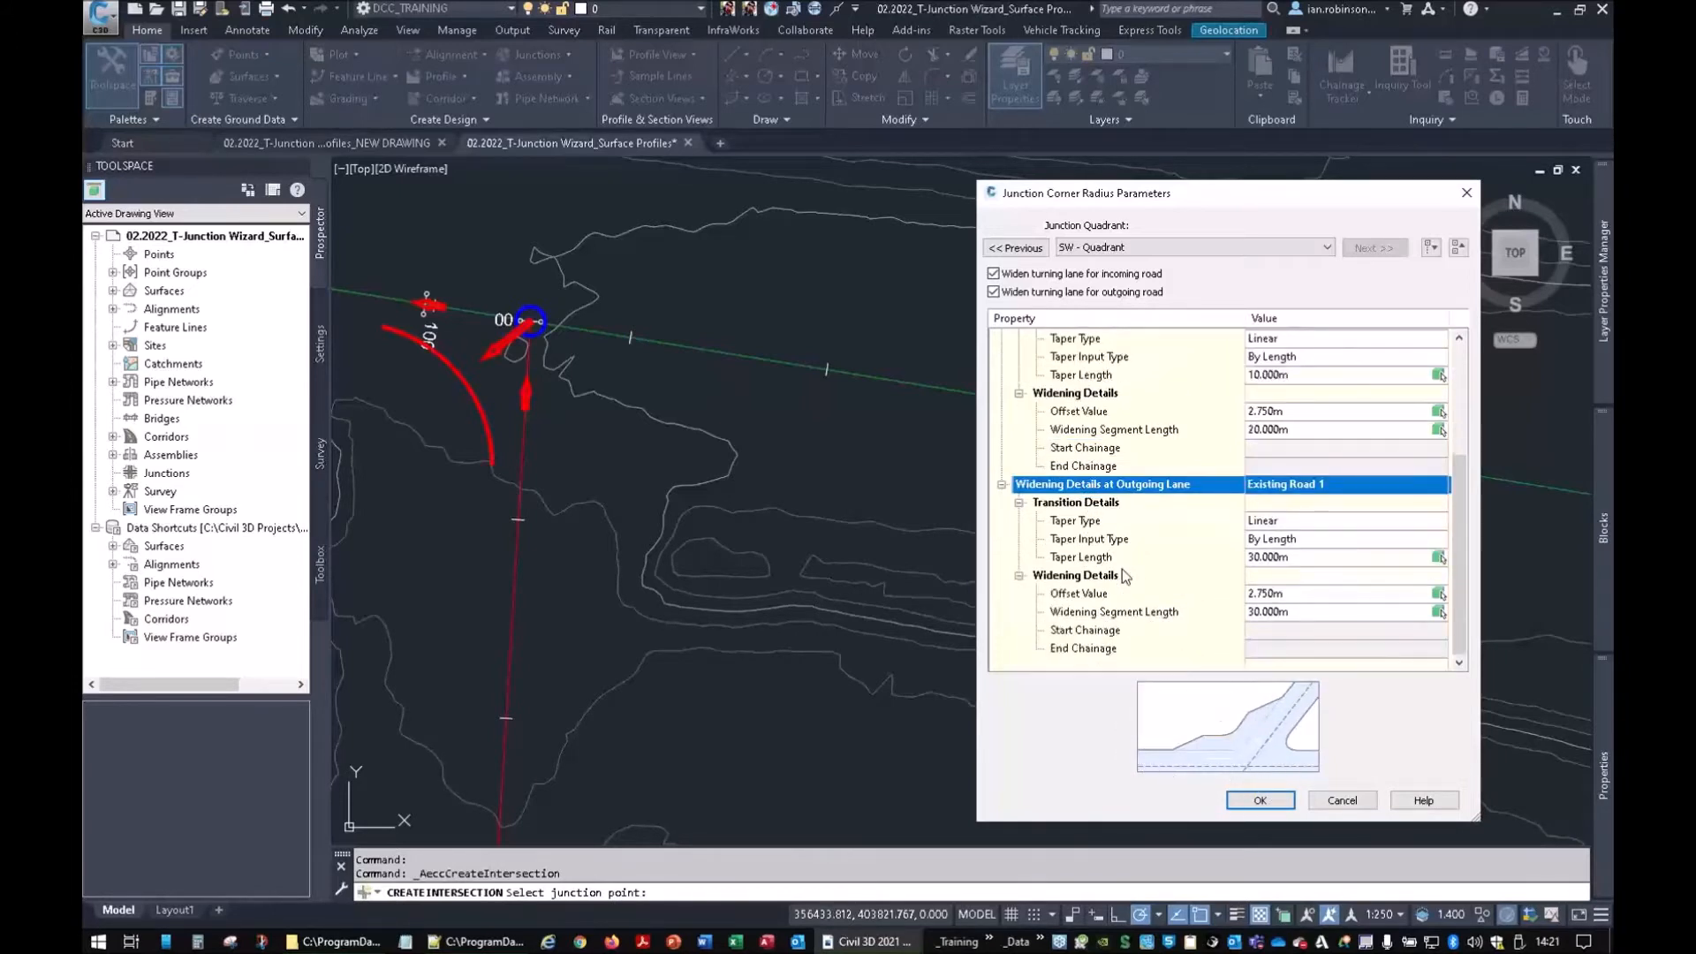
pyautogui.click(1270, 557)
pyautogui.write('10')
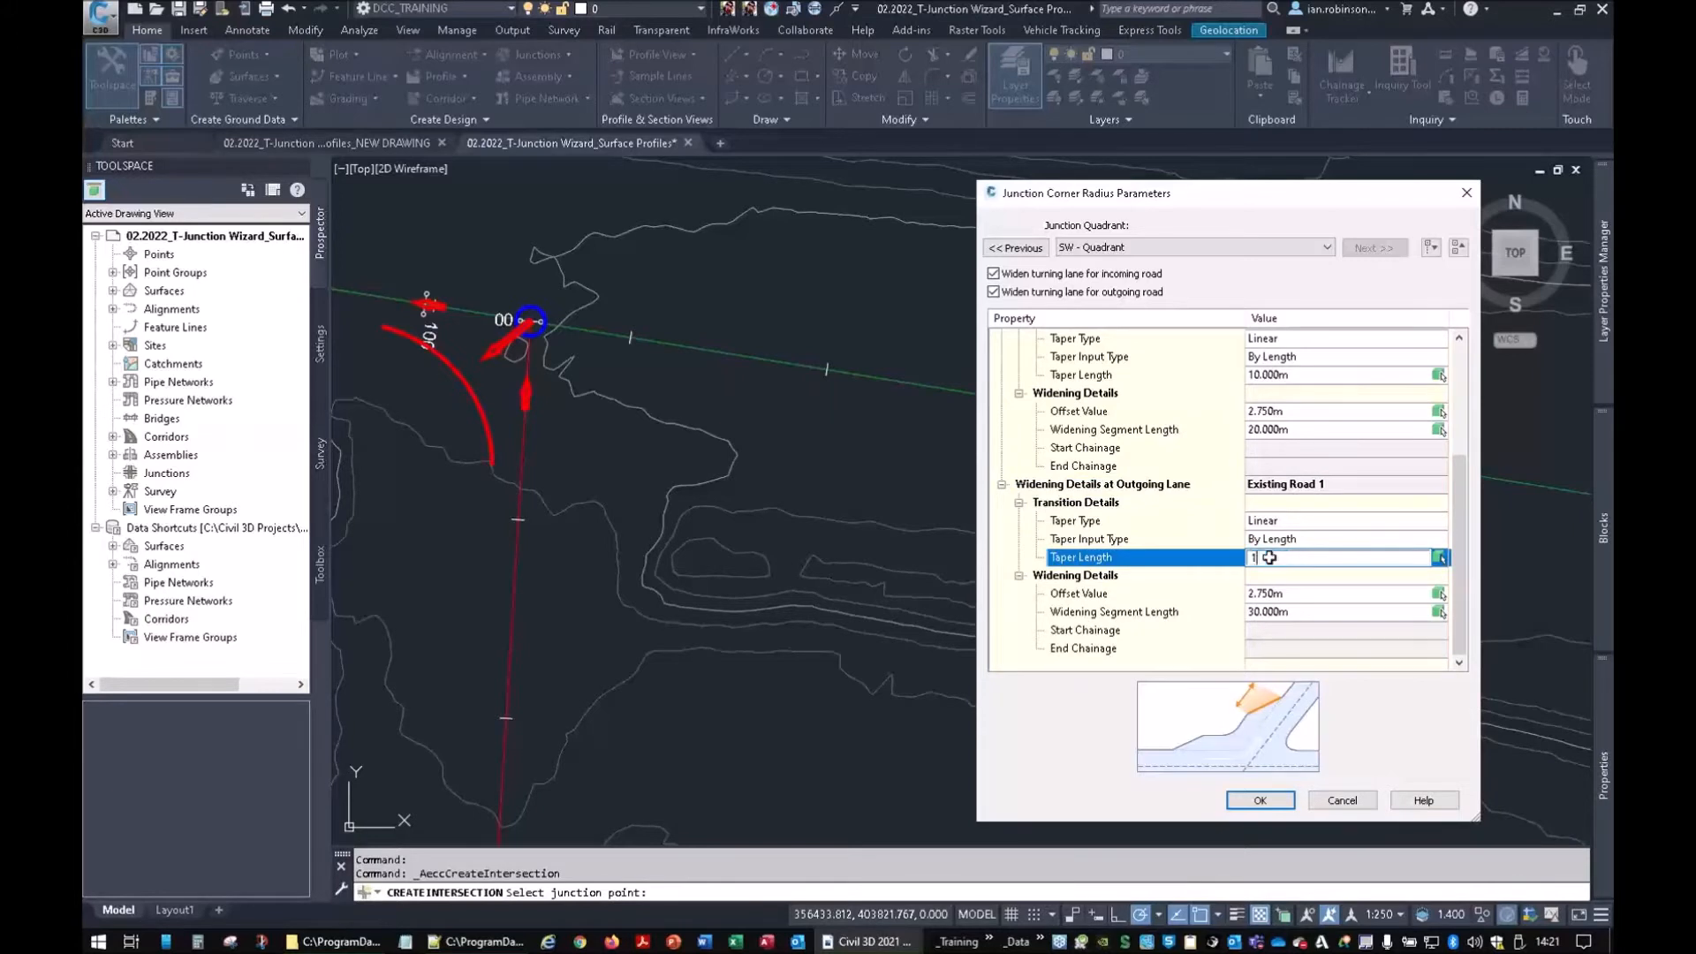
pyautogui.click(1264, 612)
pyautogui.write('10')
pyautogui.click(1151, 612)
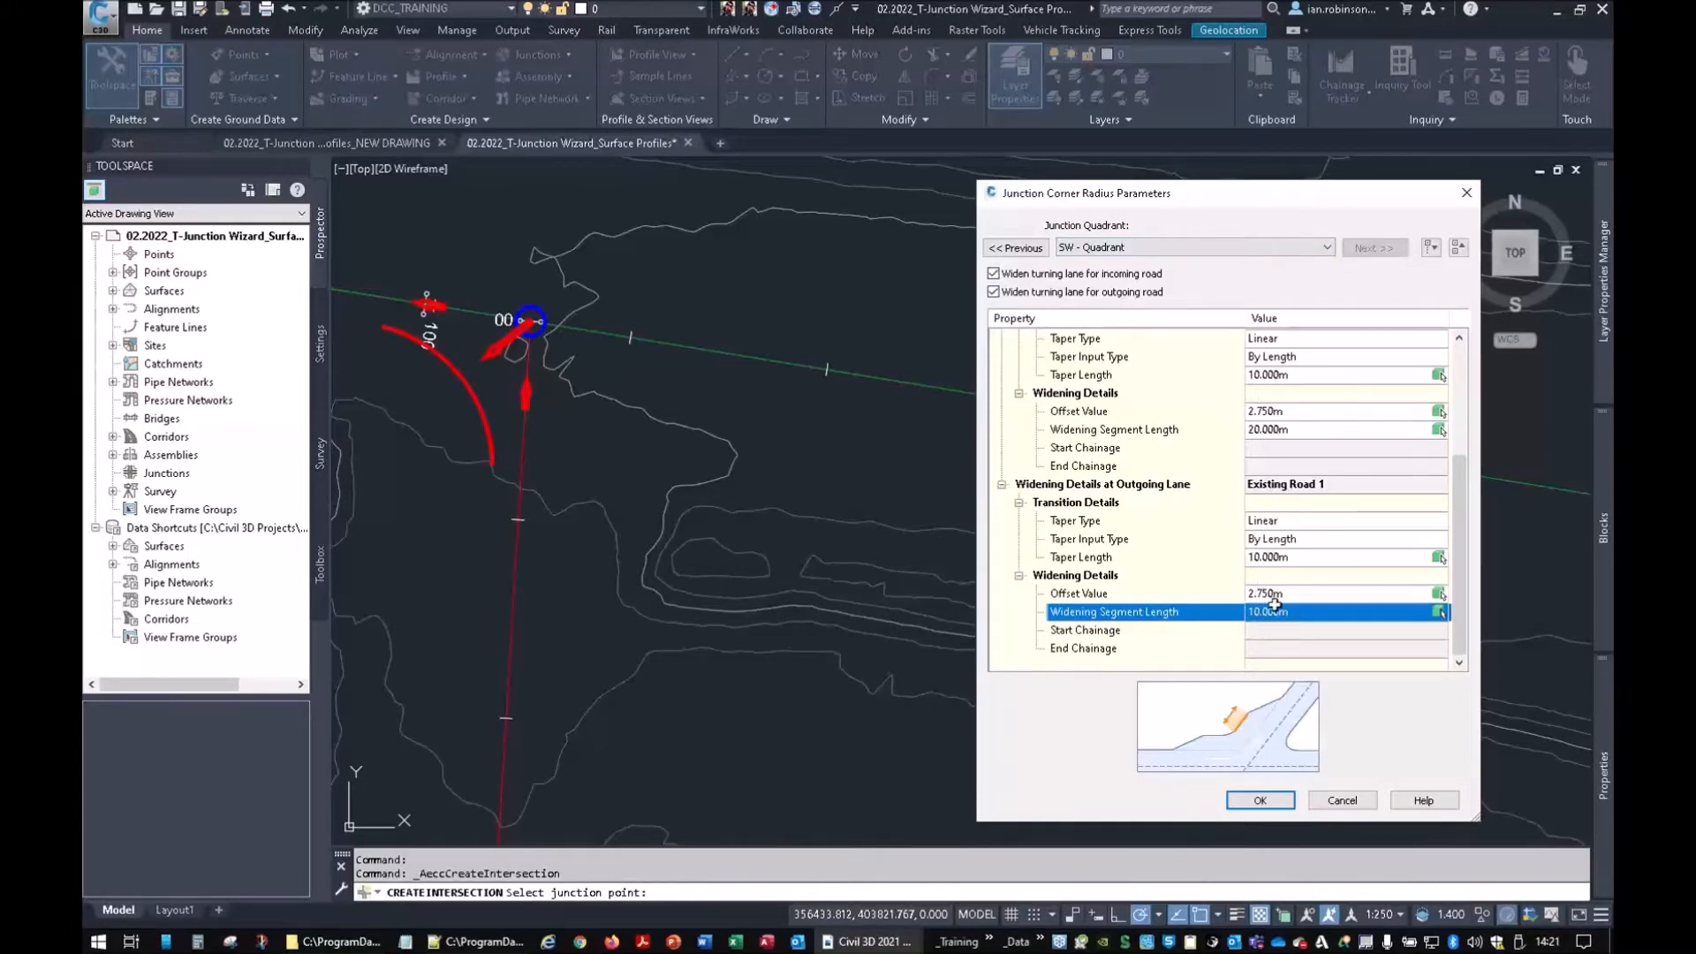
# Review the SW corner radius, return to the SE quadrant, and accept the corner settings
pyautogui.scroll(4, 1278, 468)
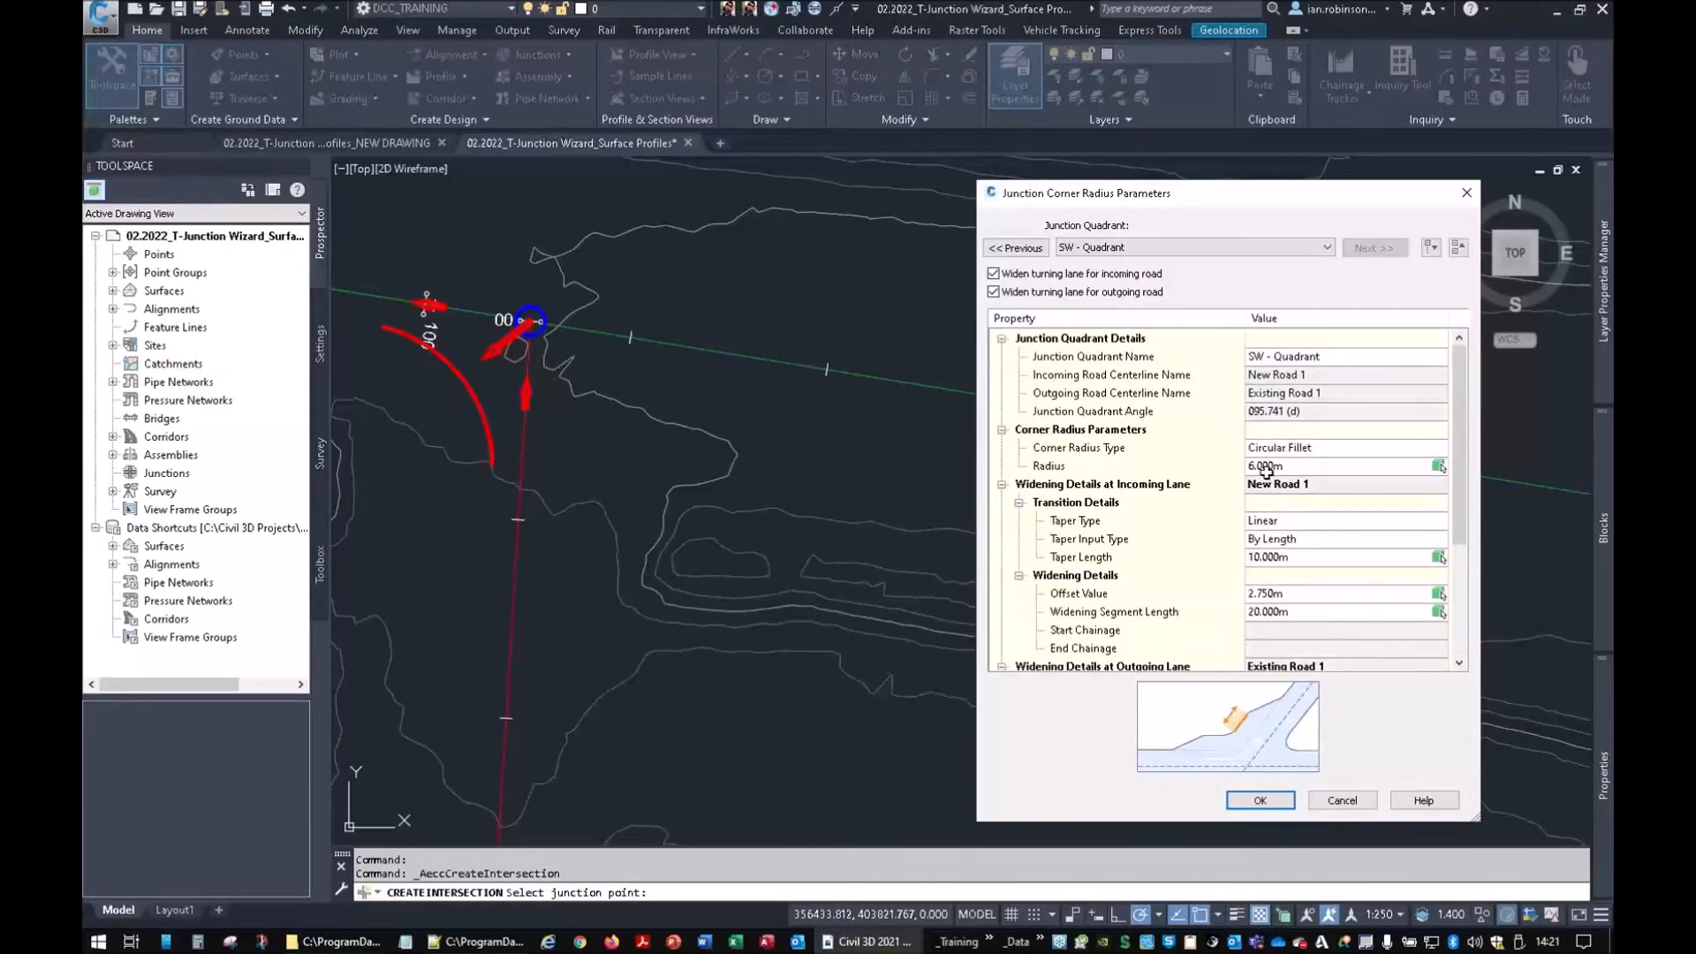
pyautogui.click(1280, 466)
pyautogui.click(1035, 247)
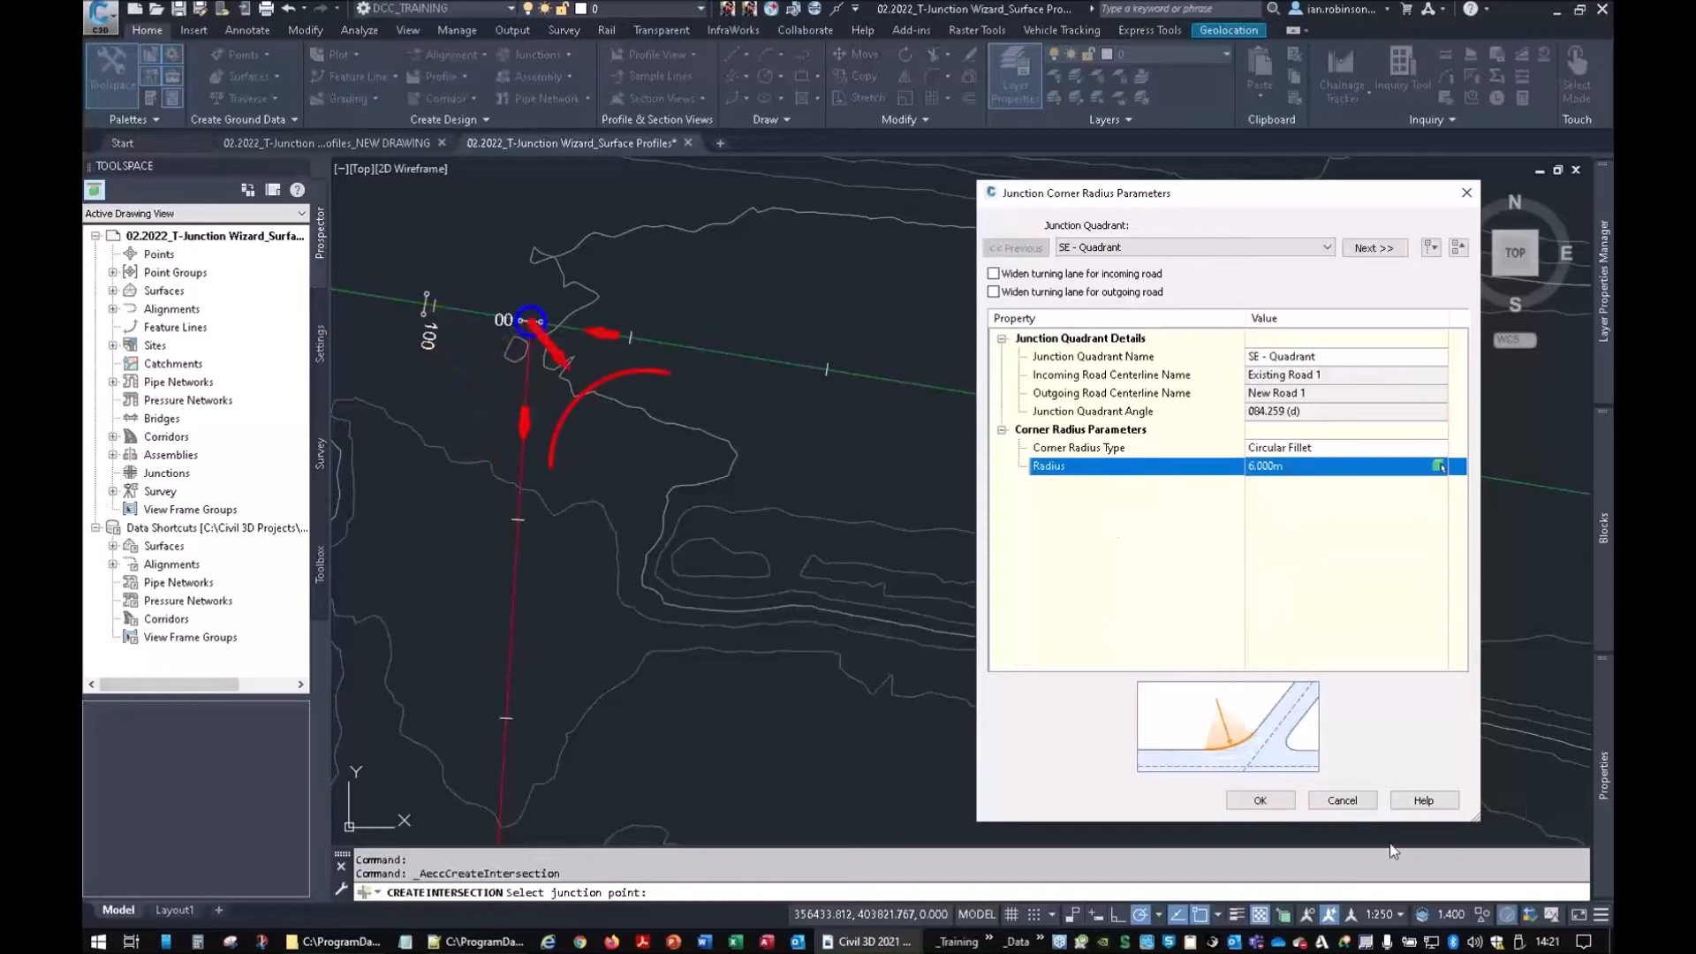
pyautogui.click(1275, 806)
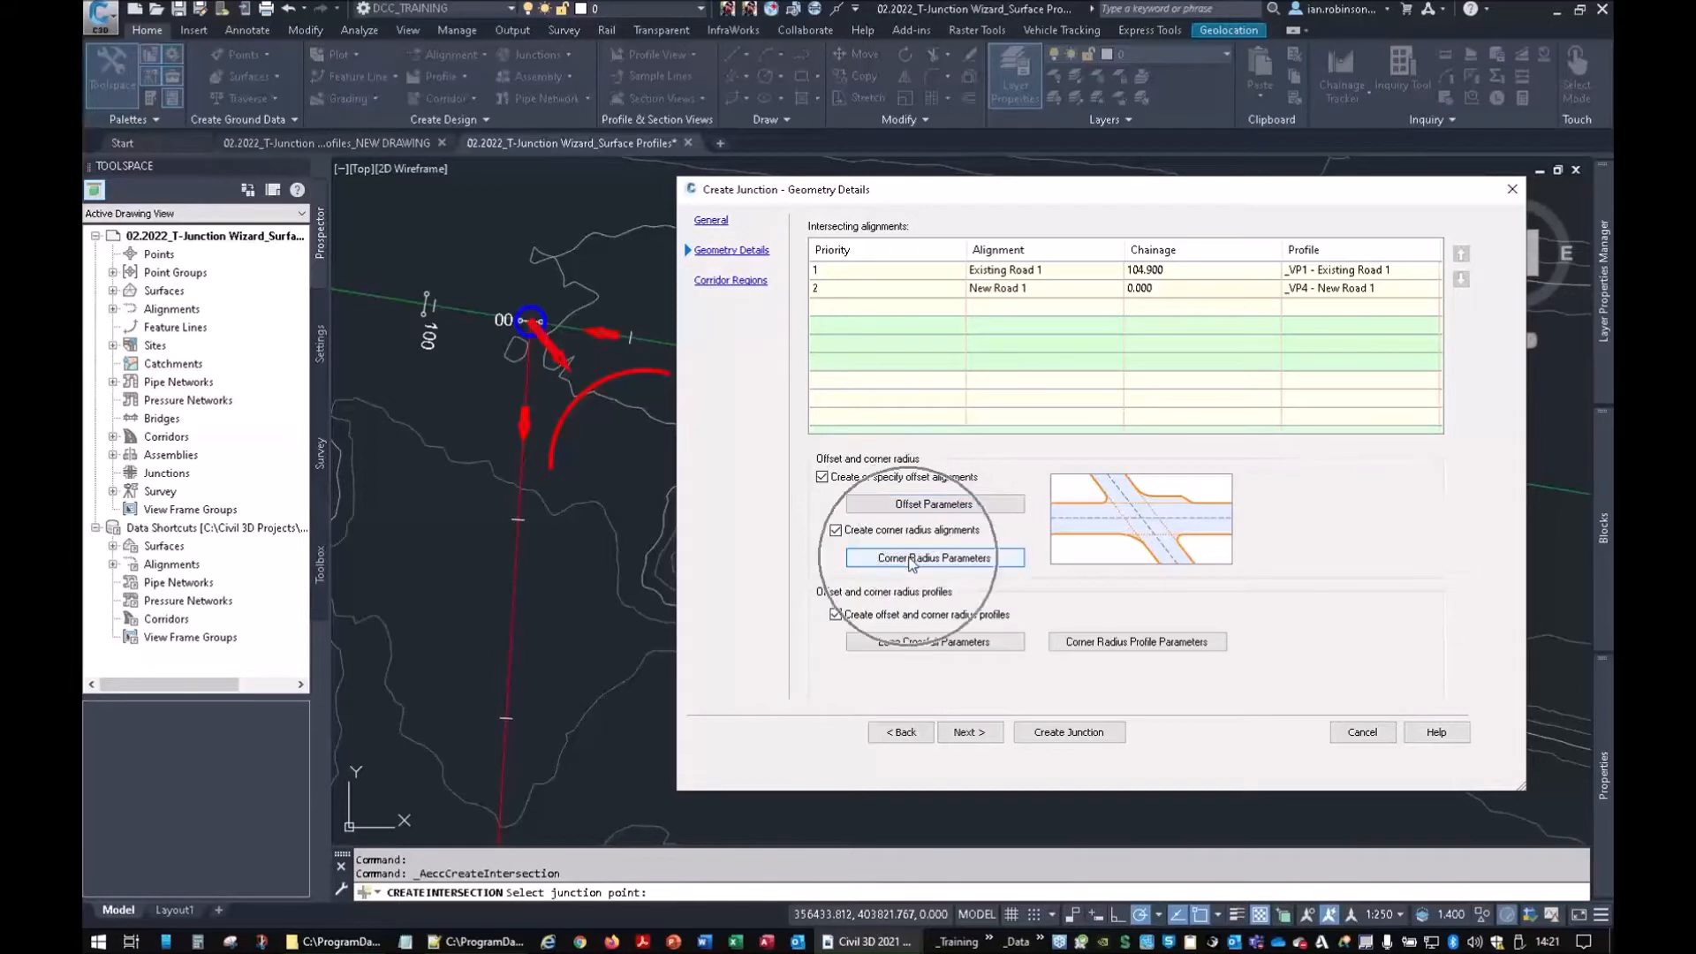
pyautogui.click(900, 645)
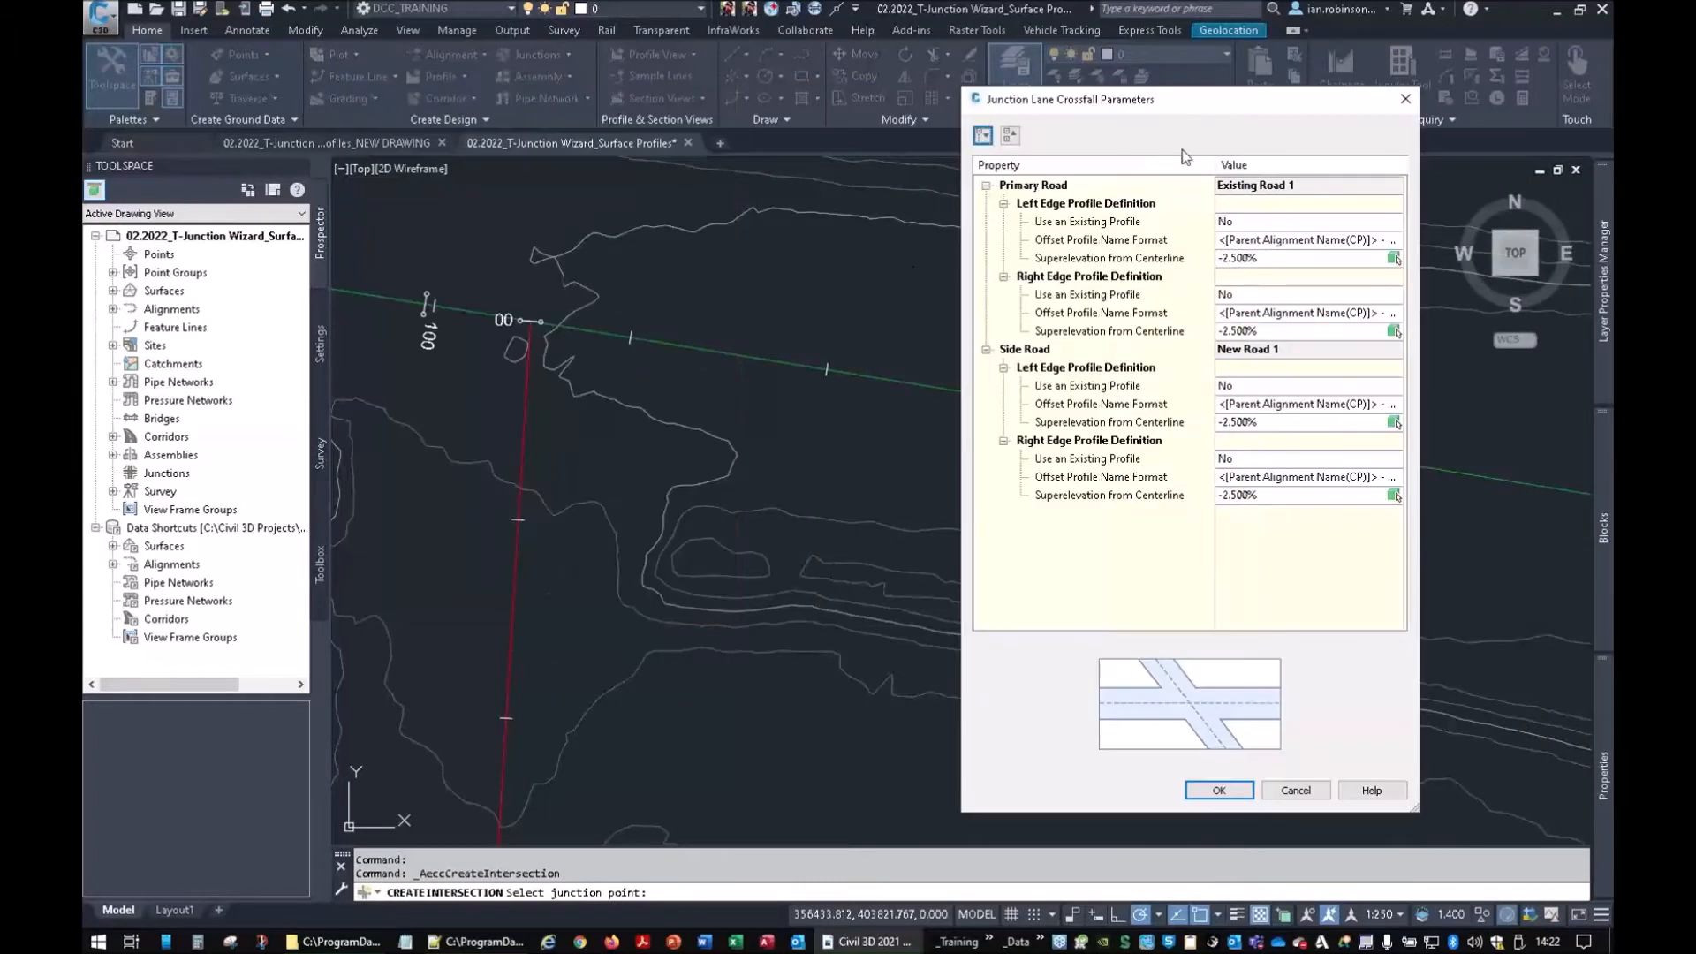
pyautogui.click(1155, 678)
pyautogui.click(1071, 226)
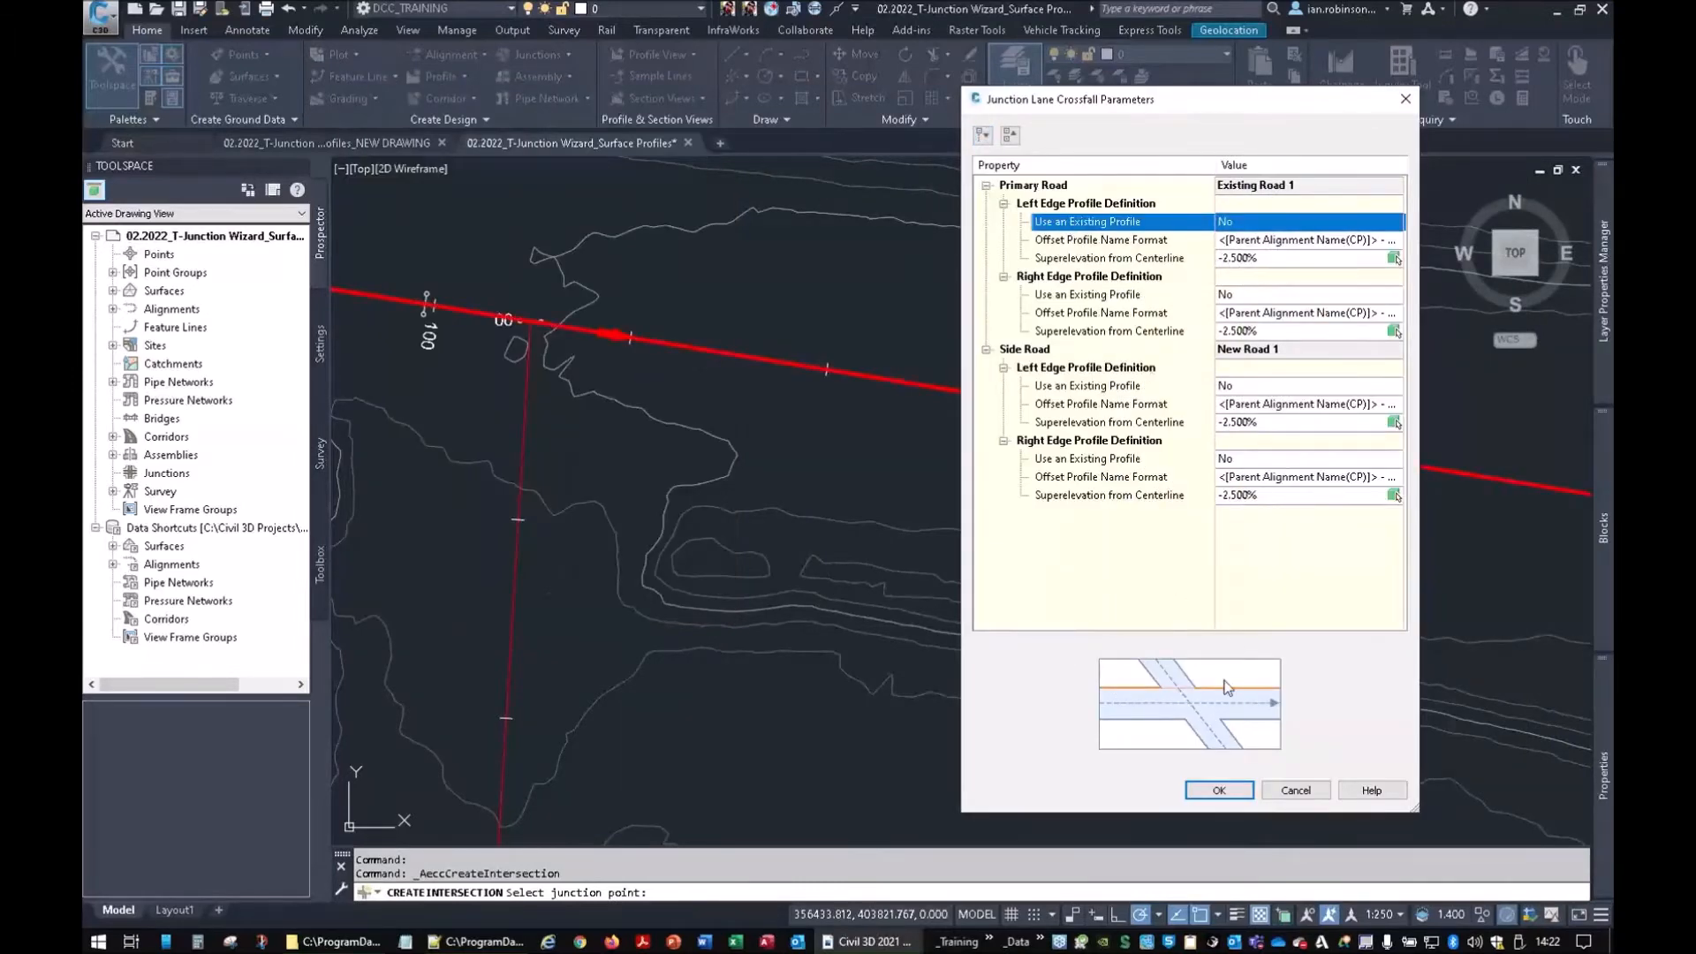
pyautogui.click(495, 366)
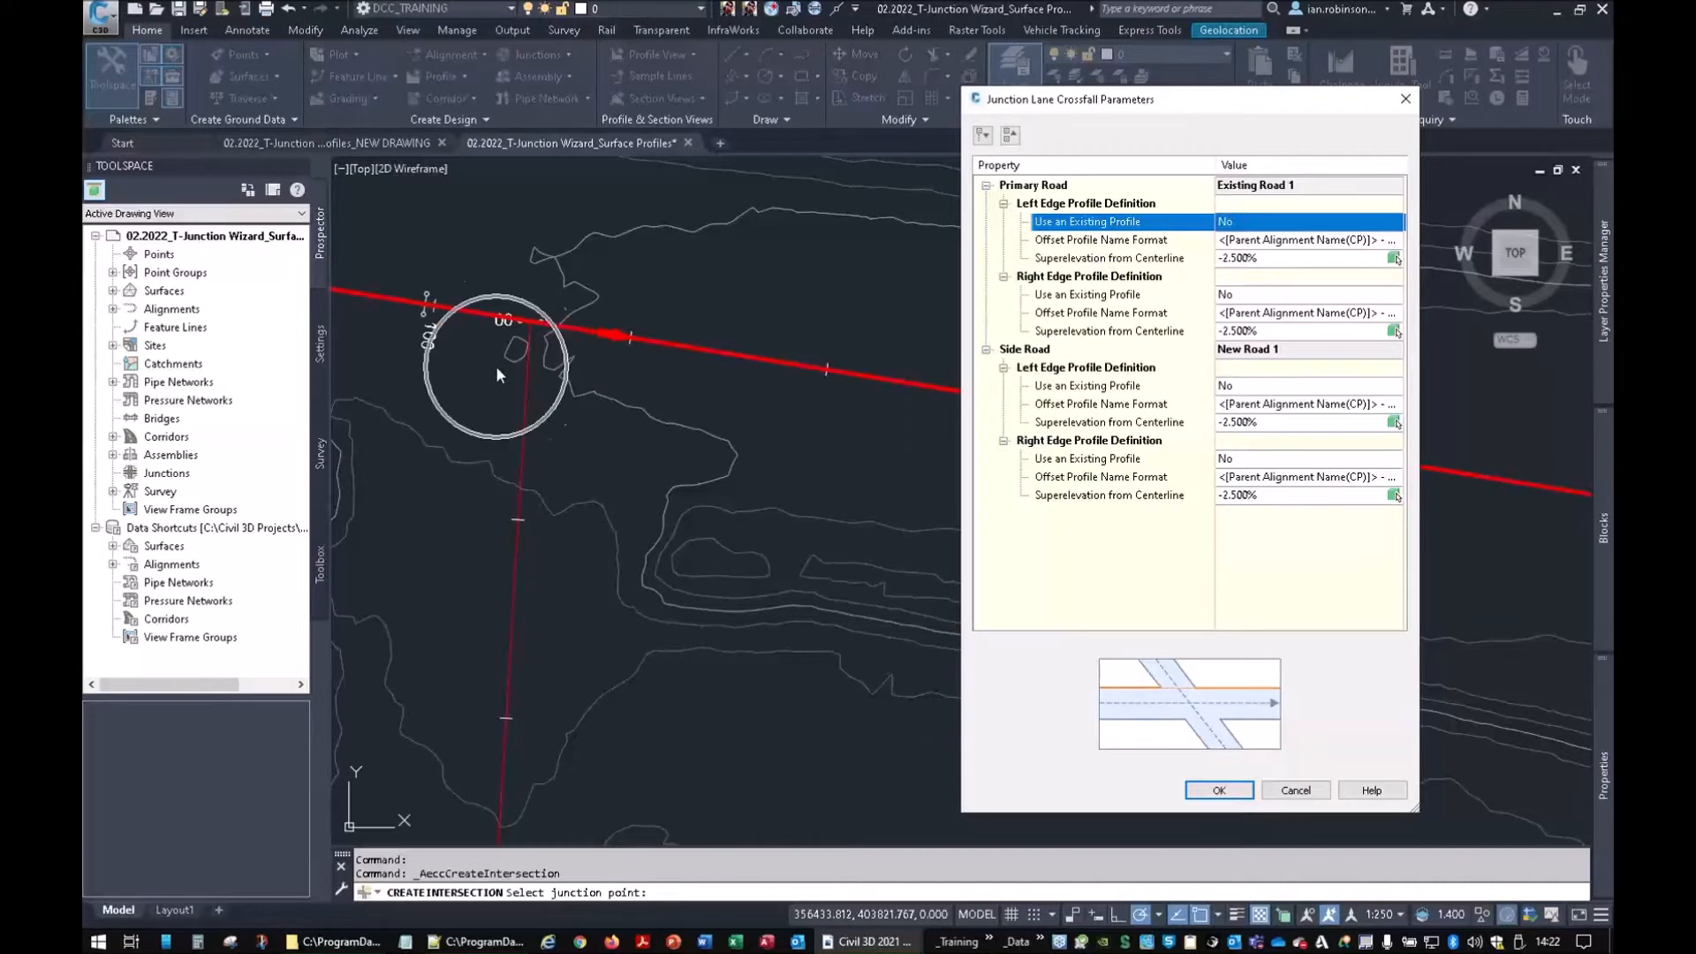
pyautogui.click(1266, 259)
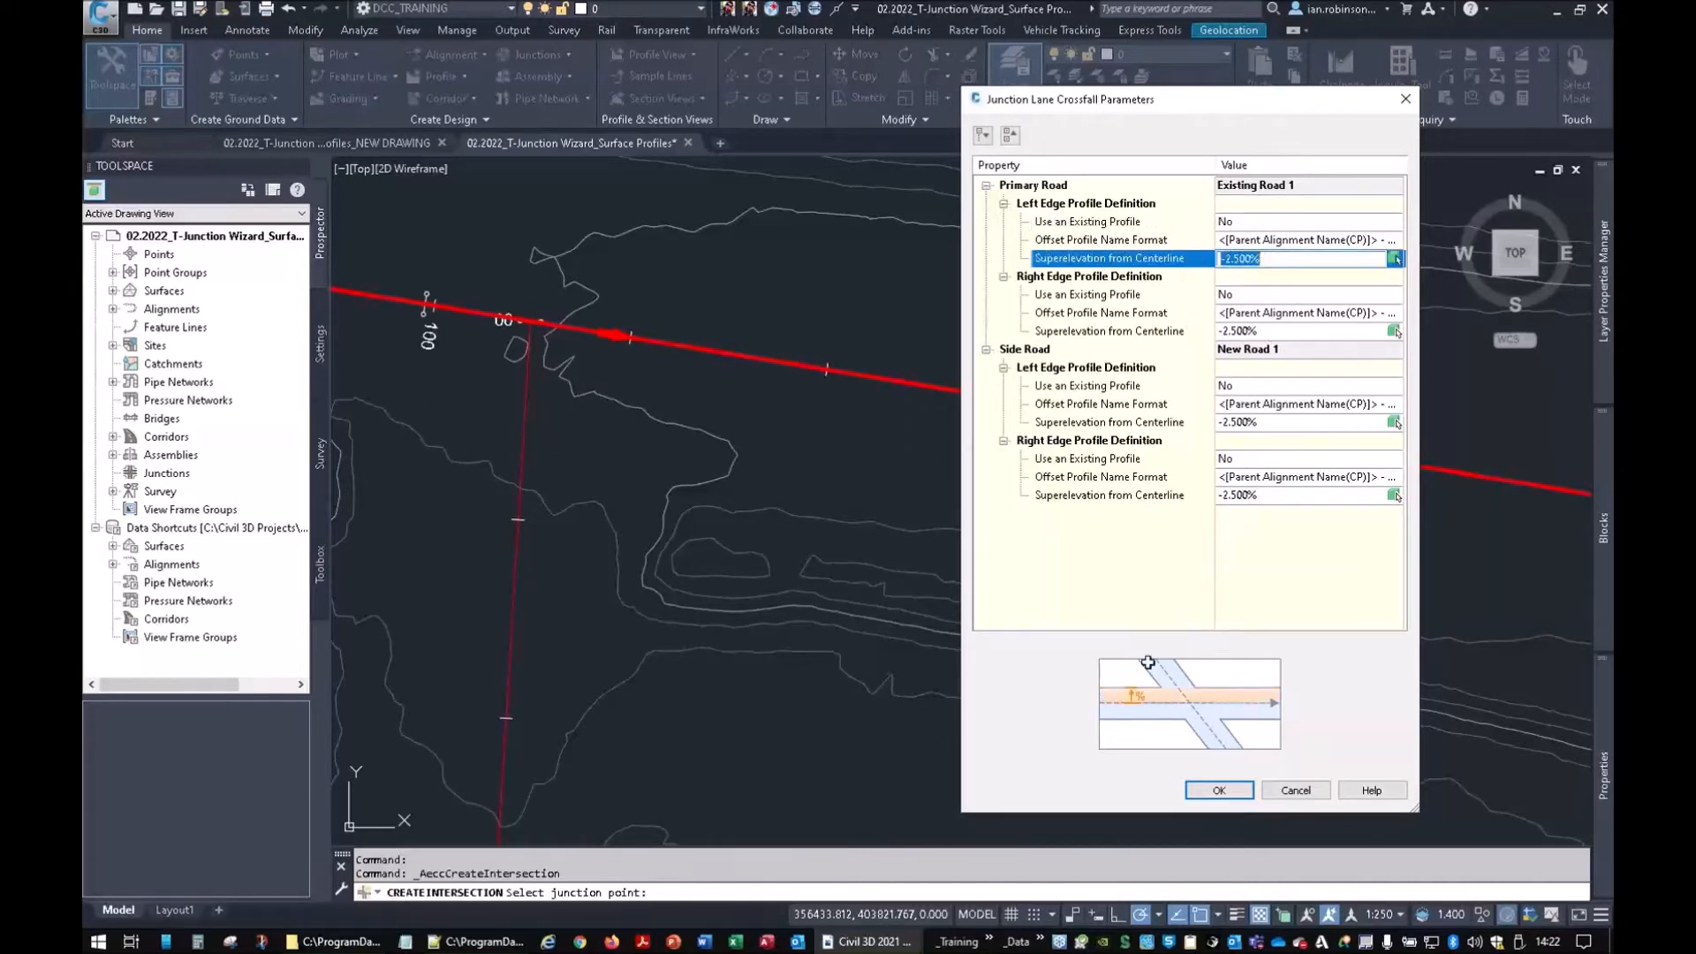
pyautogui.click(1262, 350)
pyautogui.click(1262, 333)
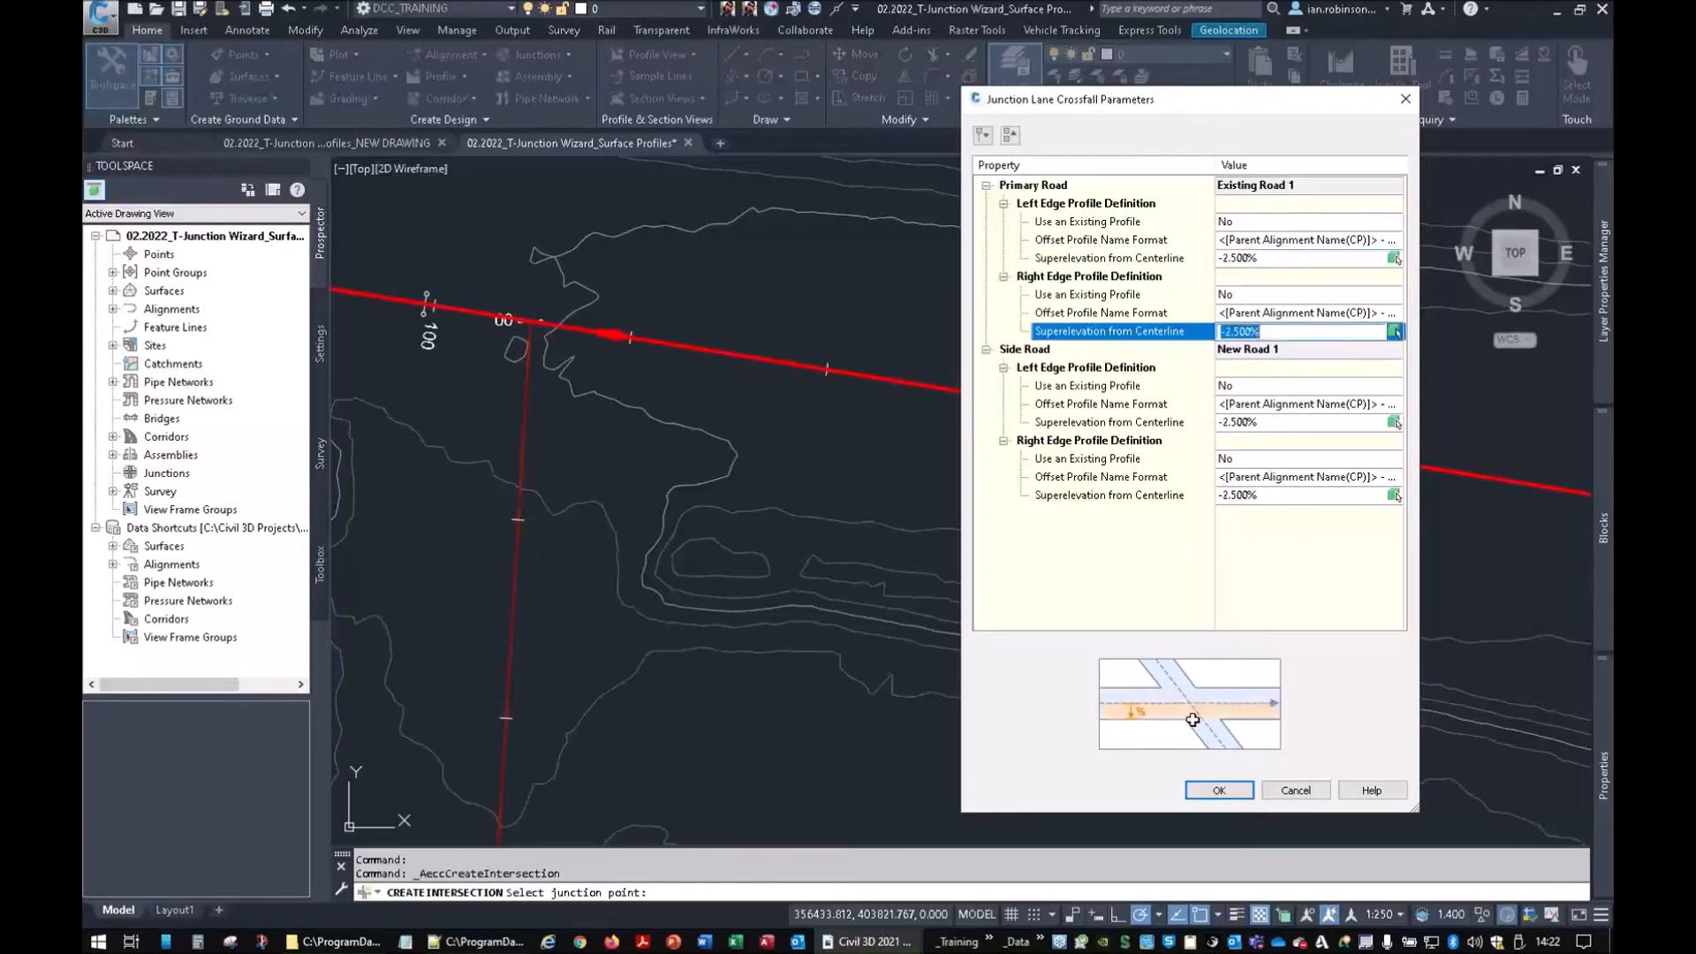
pyautogui.click(1261, 422)
pyautogui.click(1262, 495)
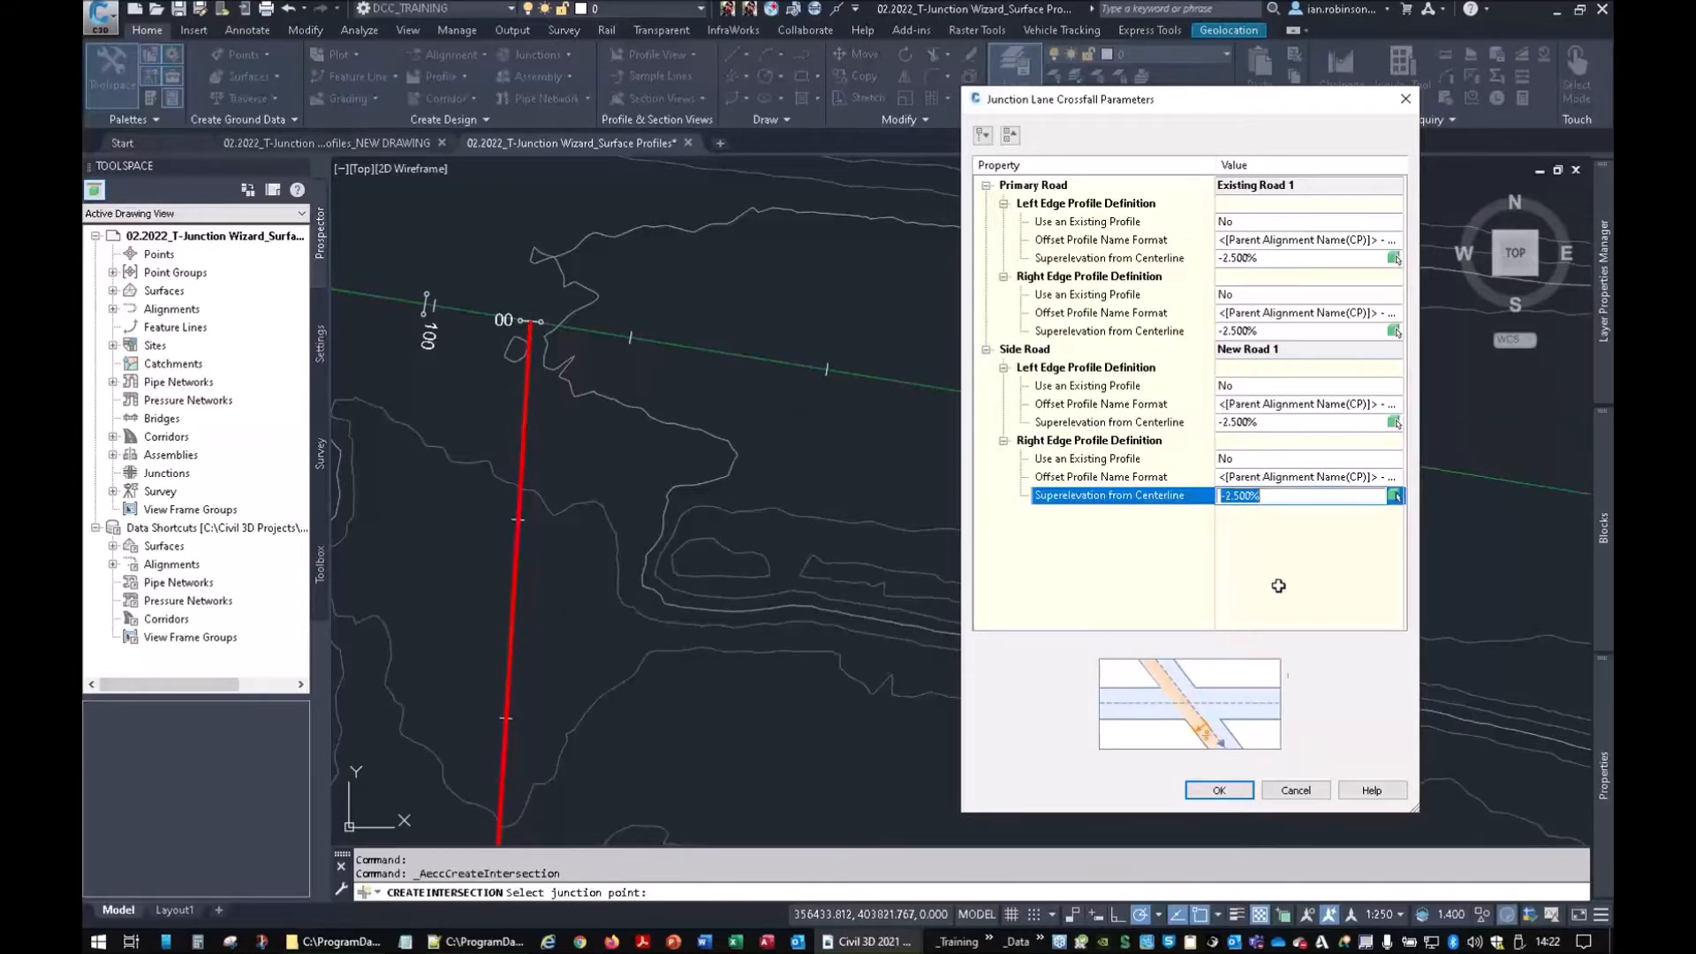
pyautogui.click(1232, 790)
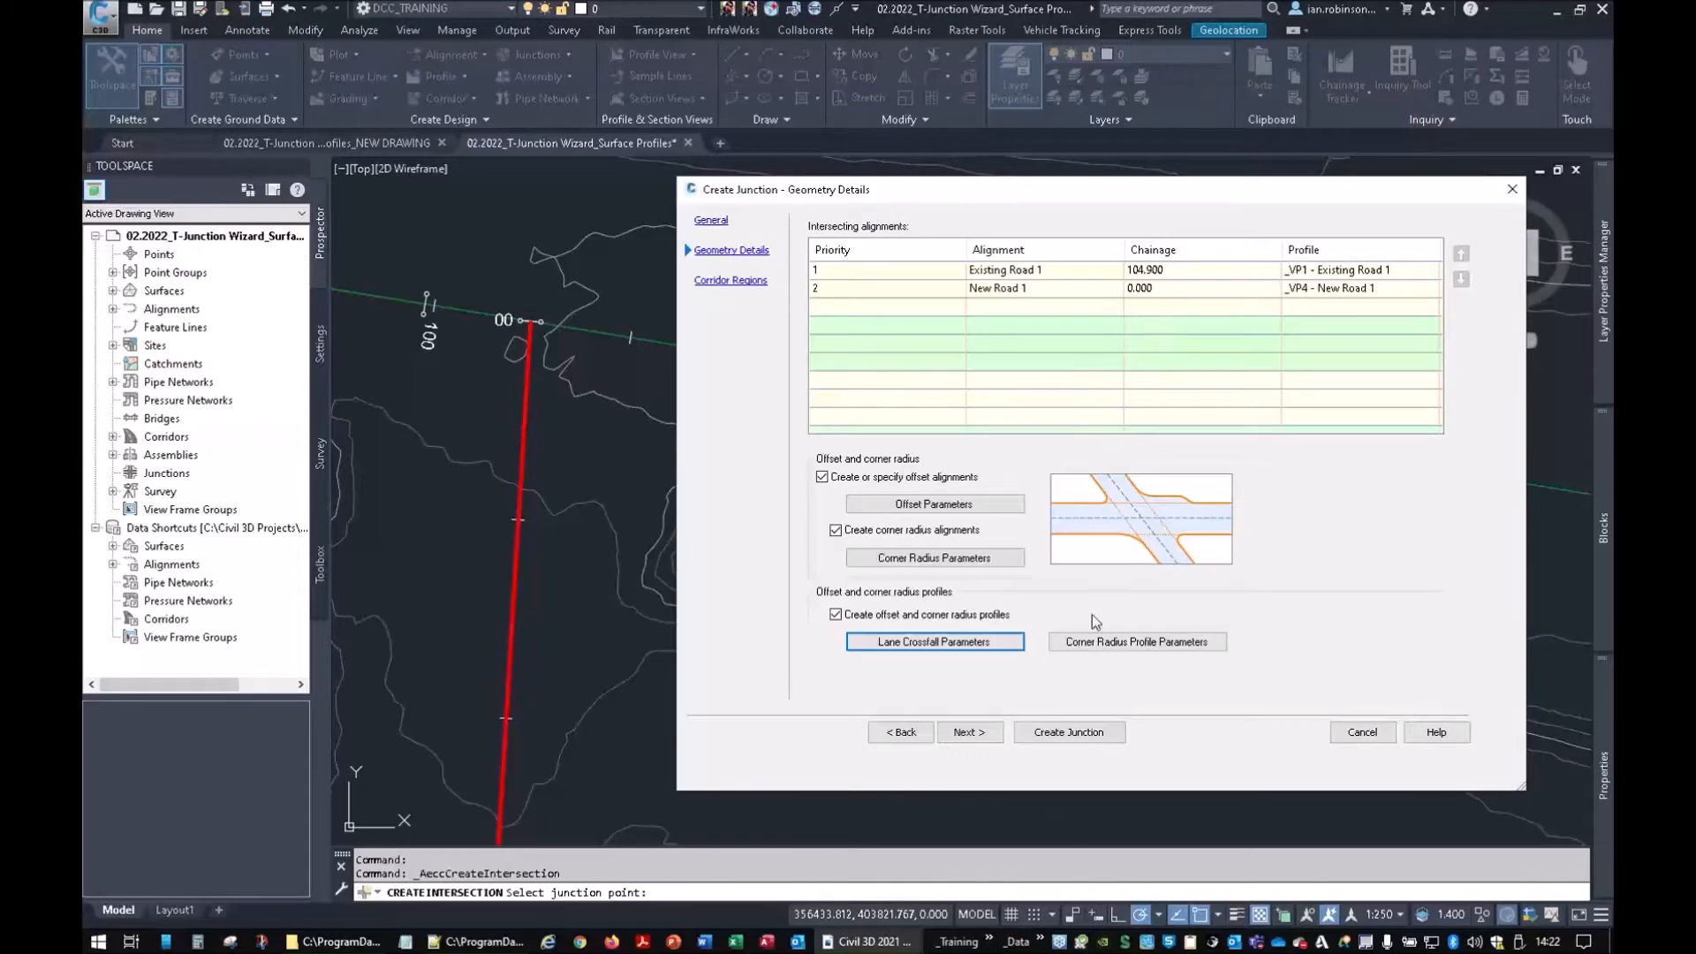
pyautogui.click(1104, 647)
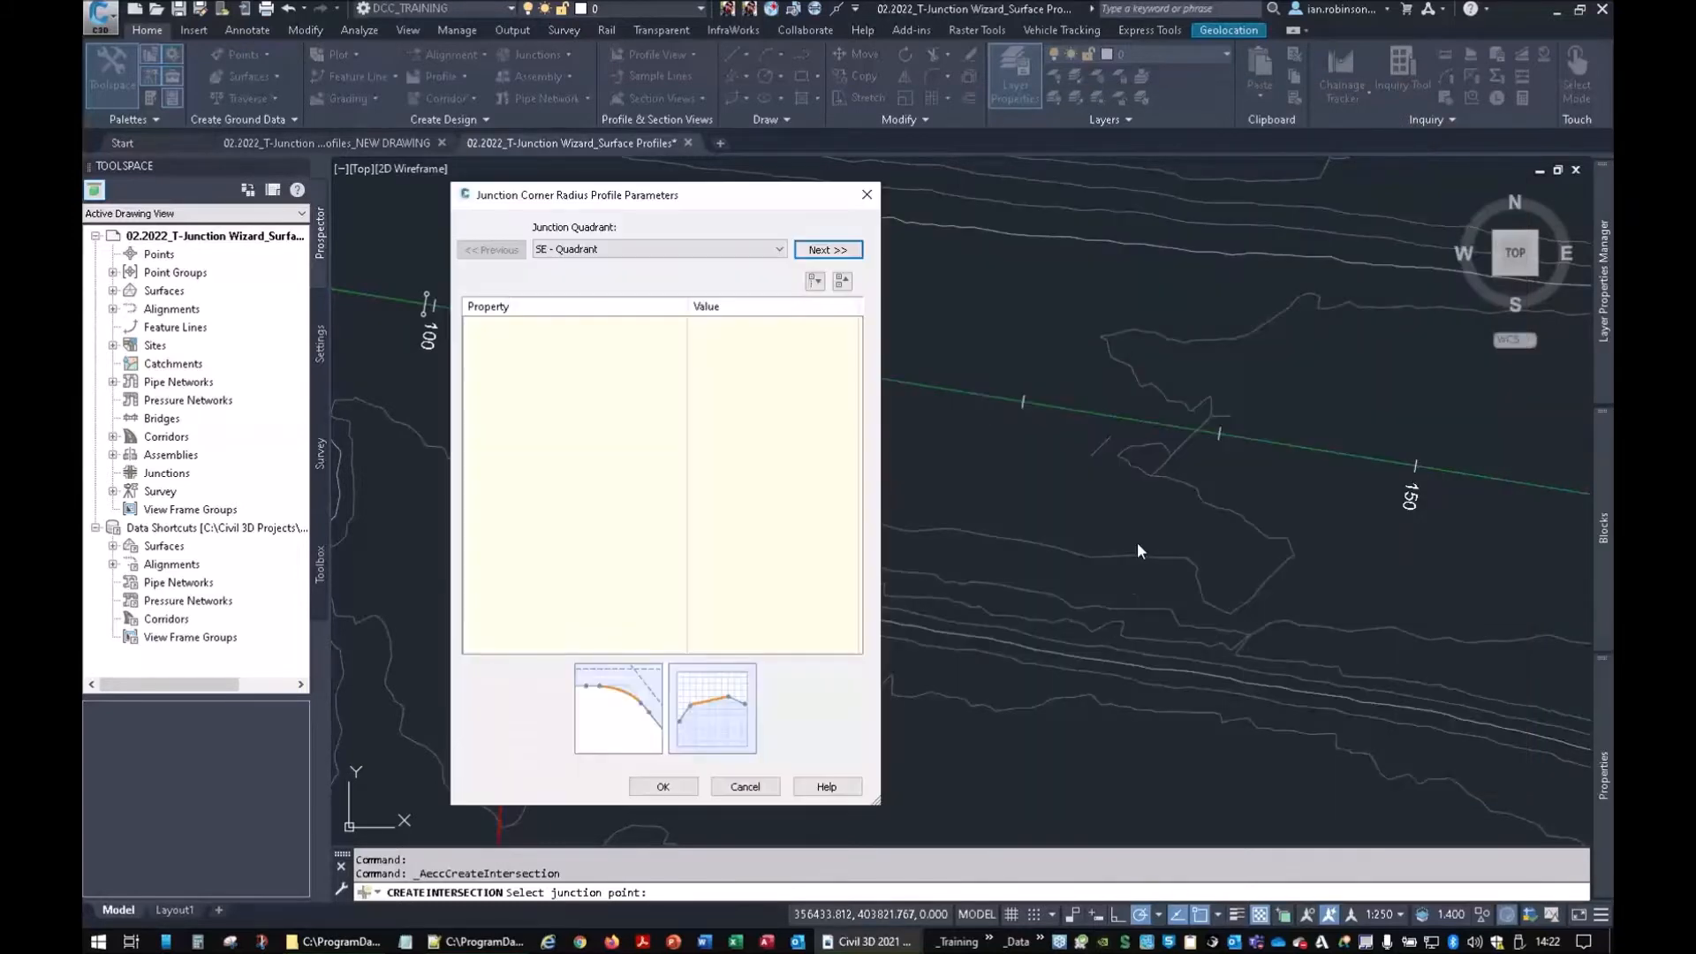
# Review the SE and SW corner profiles, straight joins with 10.000 m extensions, and accept them
pyautogui.moveTo(652, 194); pyautogui.dragTo(1113, 186)
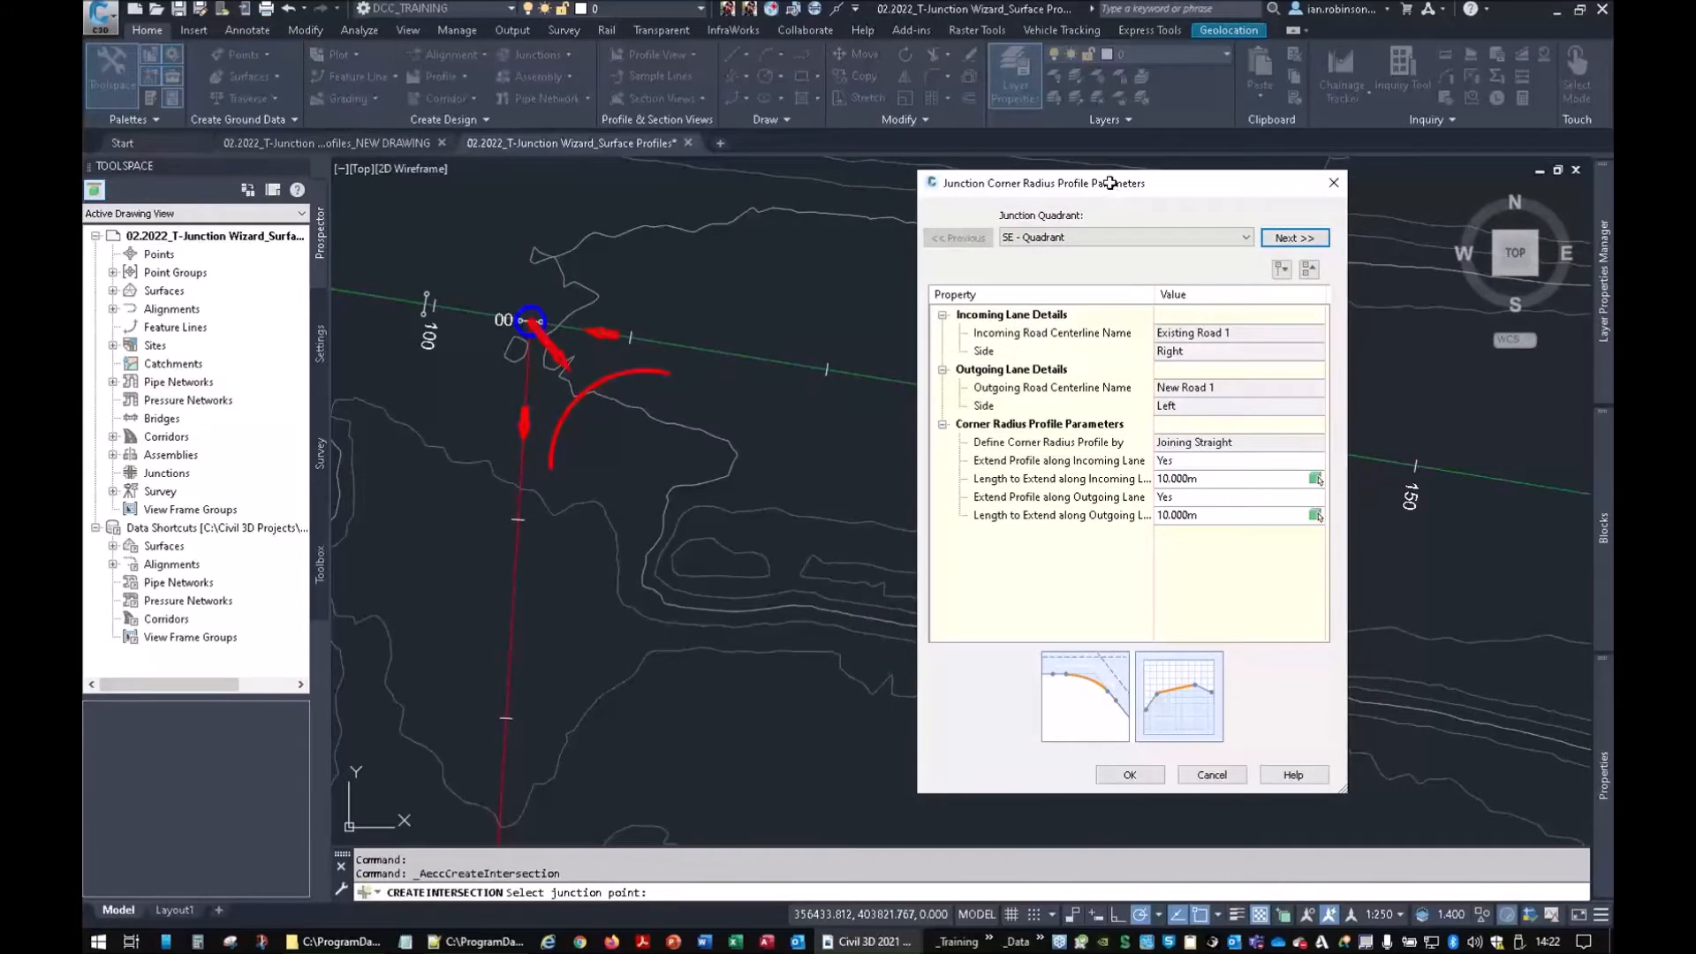
pyautogui.click(1088, 692)
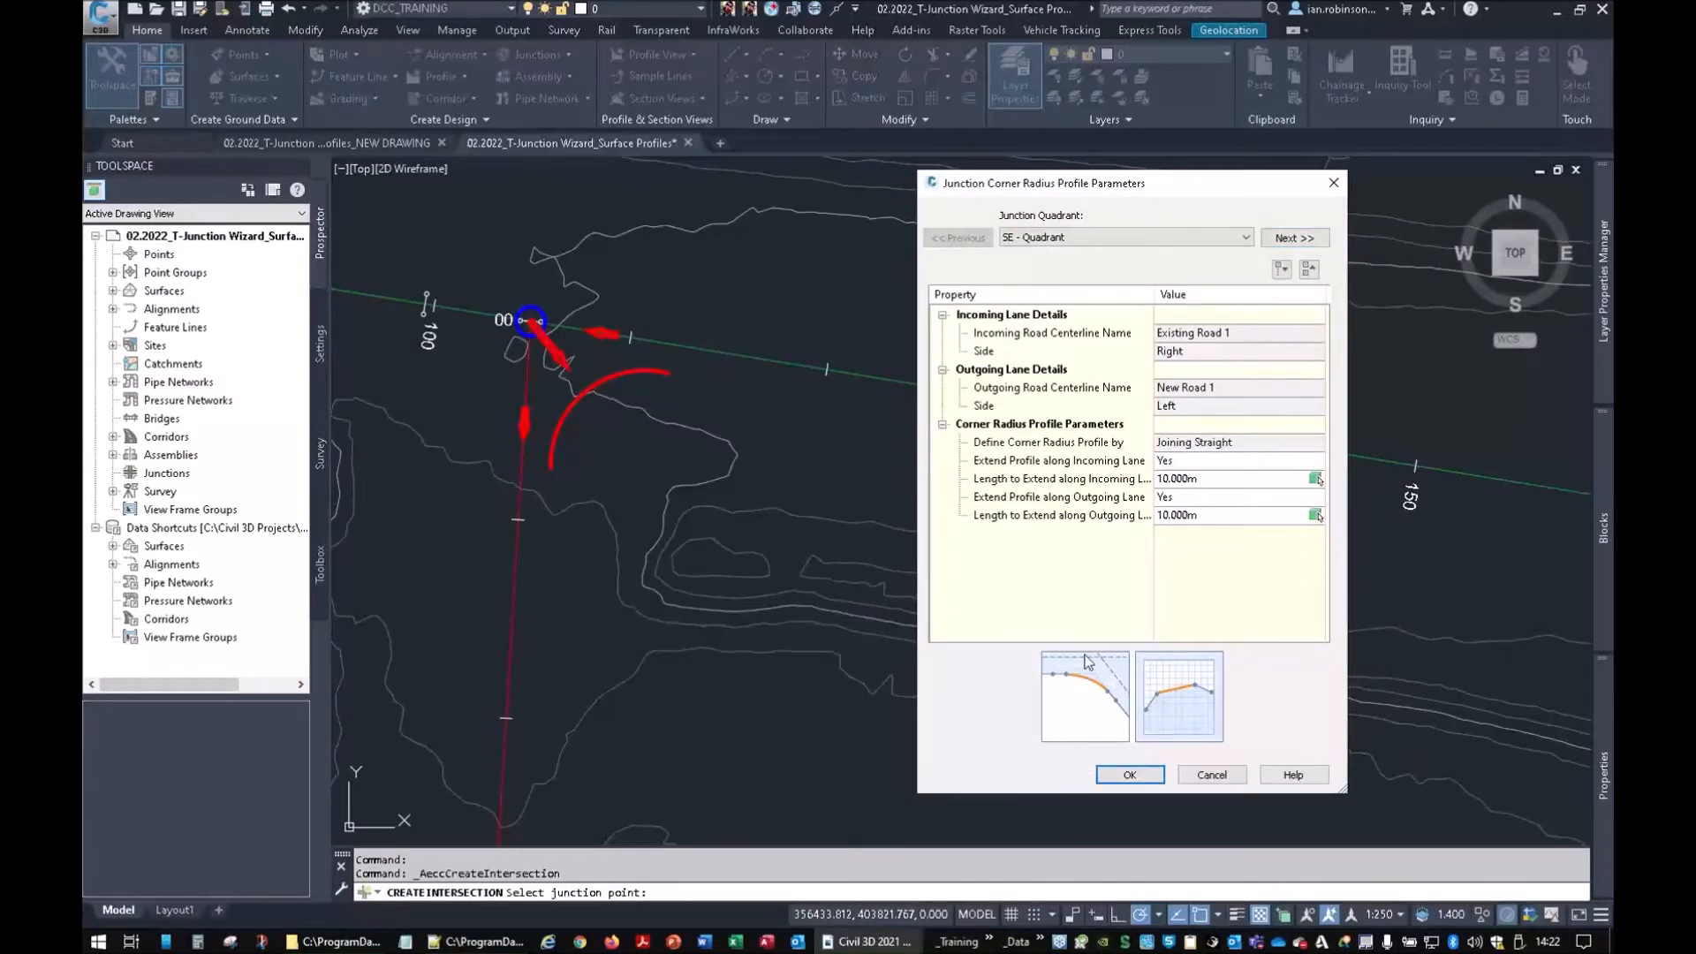
pyautogui.click(1073, 676)
pyautogui.click(1069, 685)
pyautogui.click(758, 422)
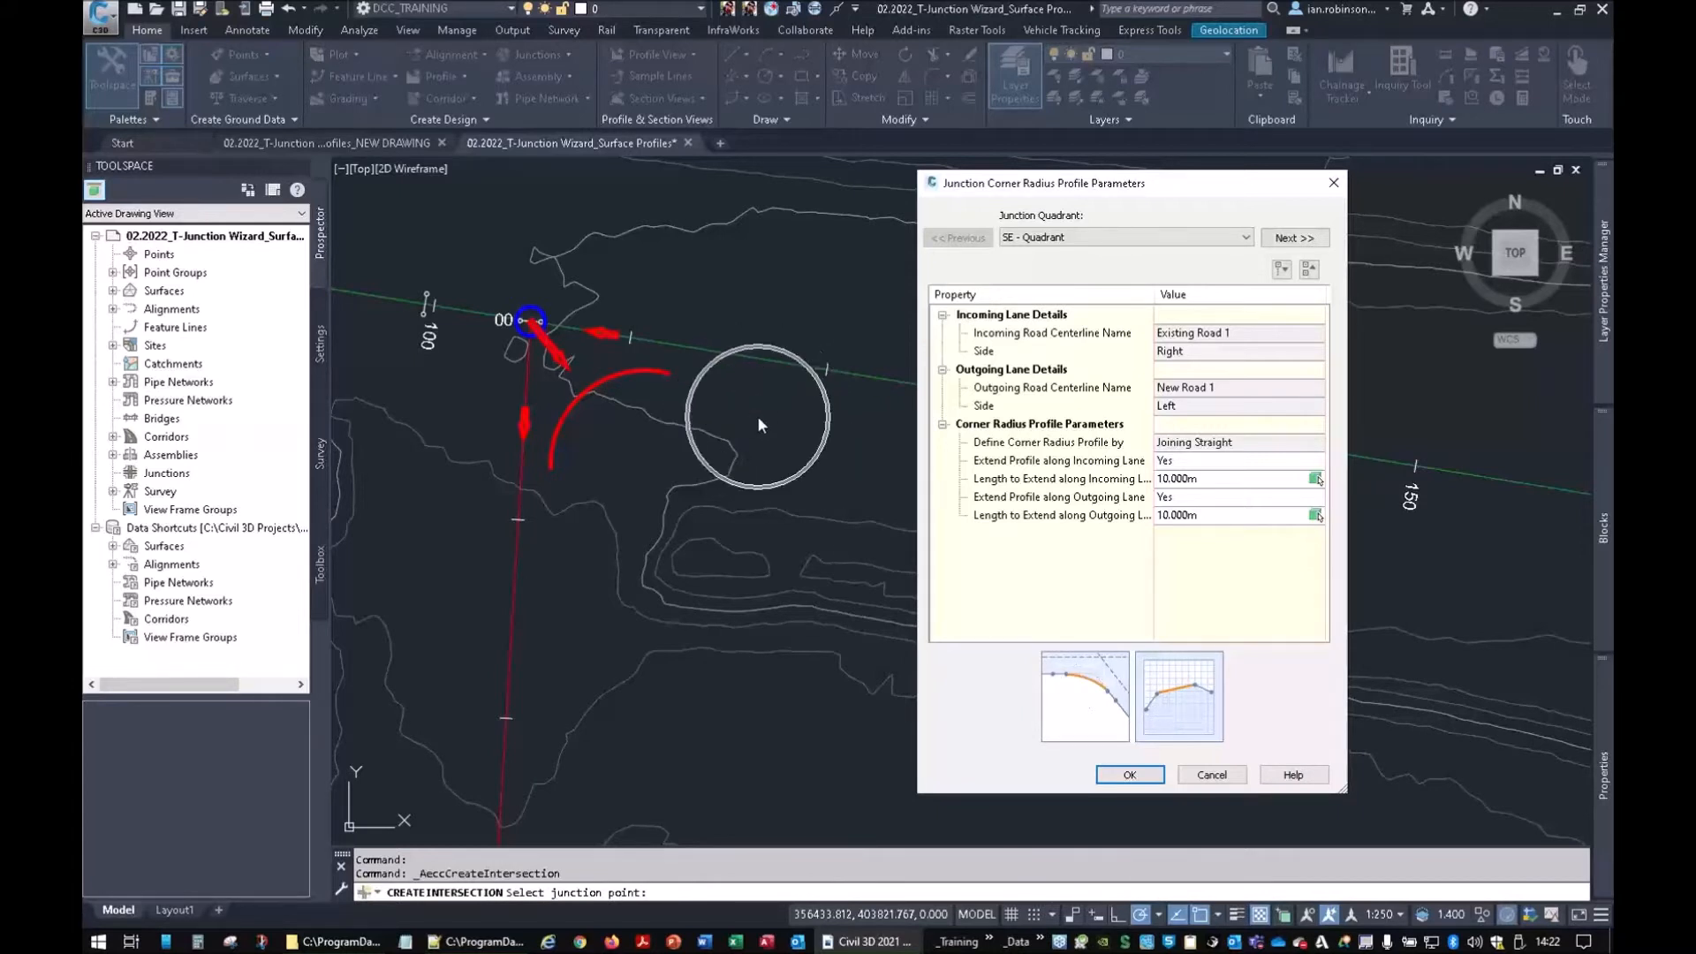
pyautogui.click(620, 532)
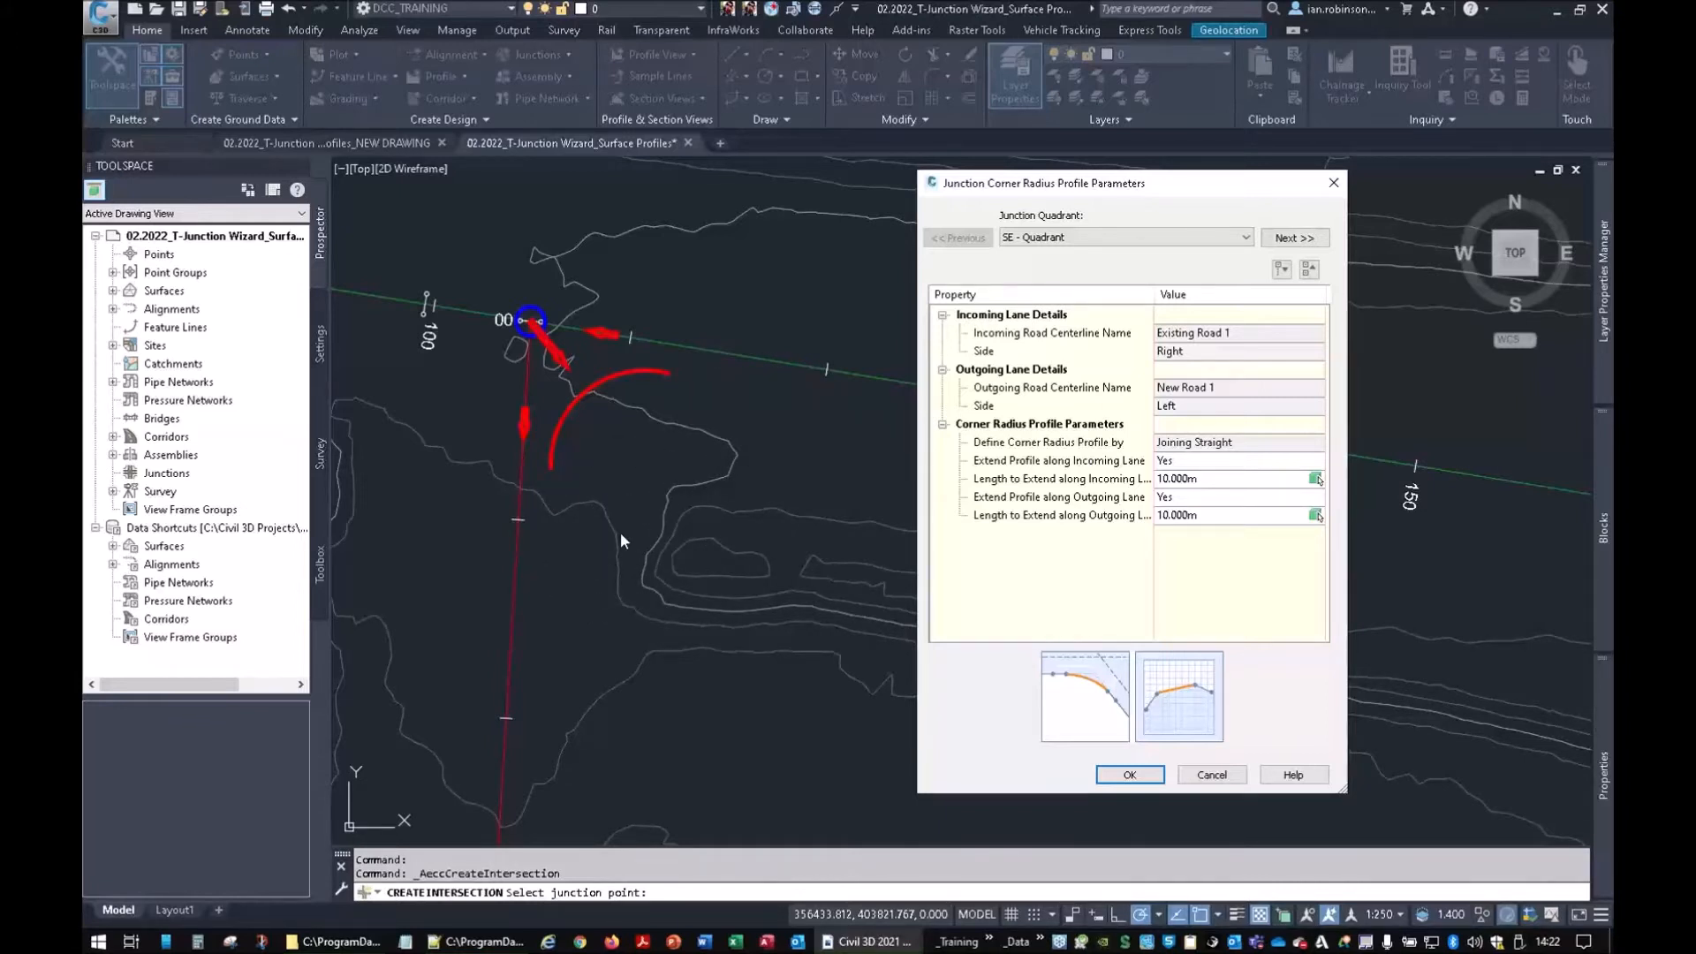
pyautogui.click(1157, 698)
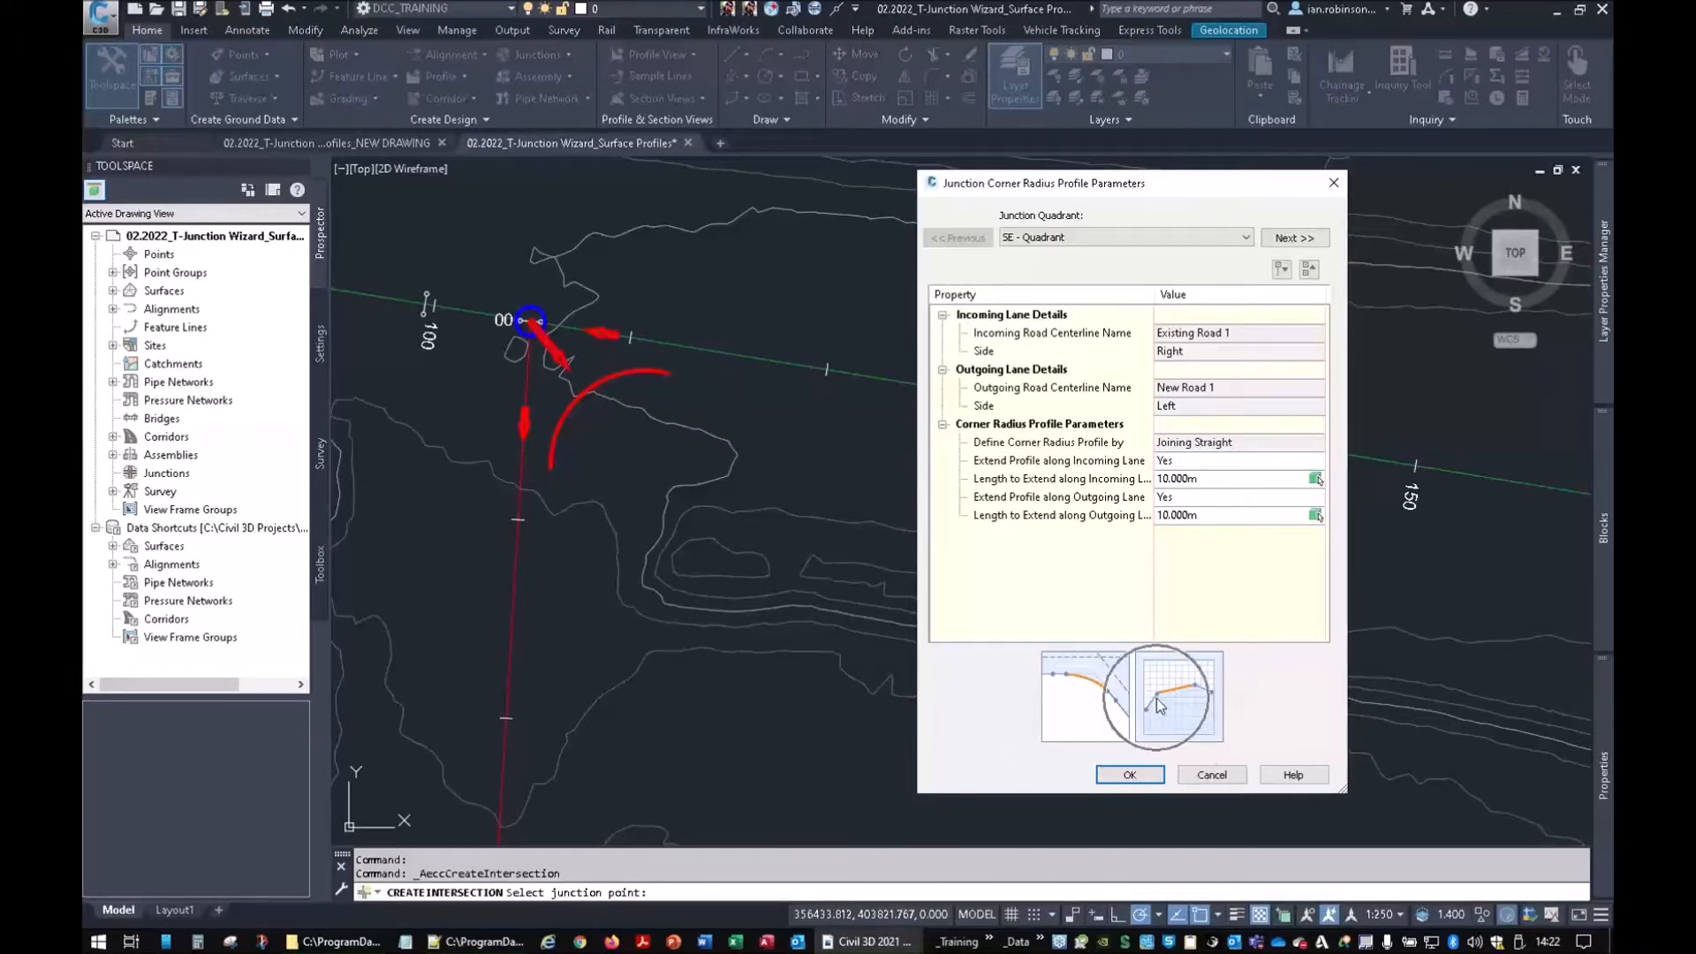
pyautogui.press('ctrl')
pyautogui.press('ctrl')
pyautogui.press('ctrl')
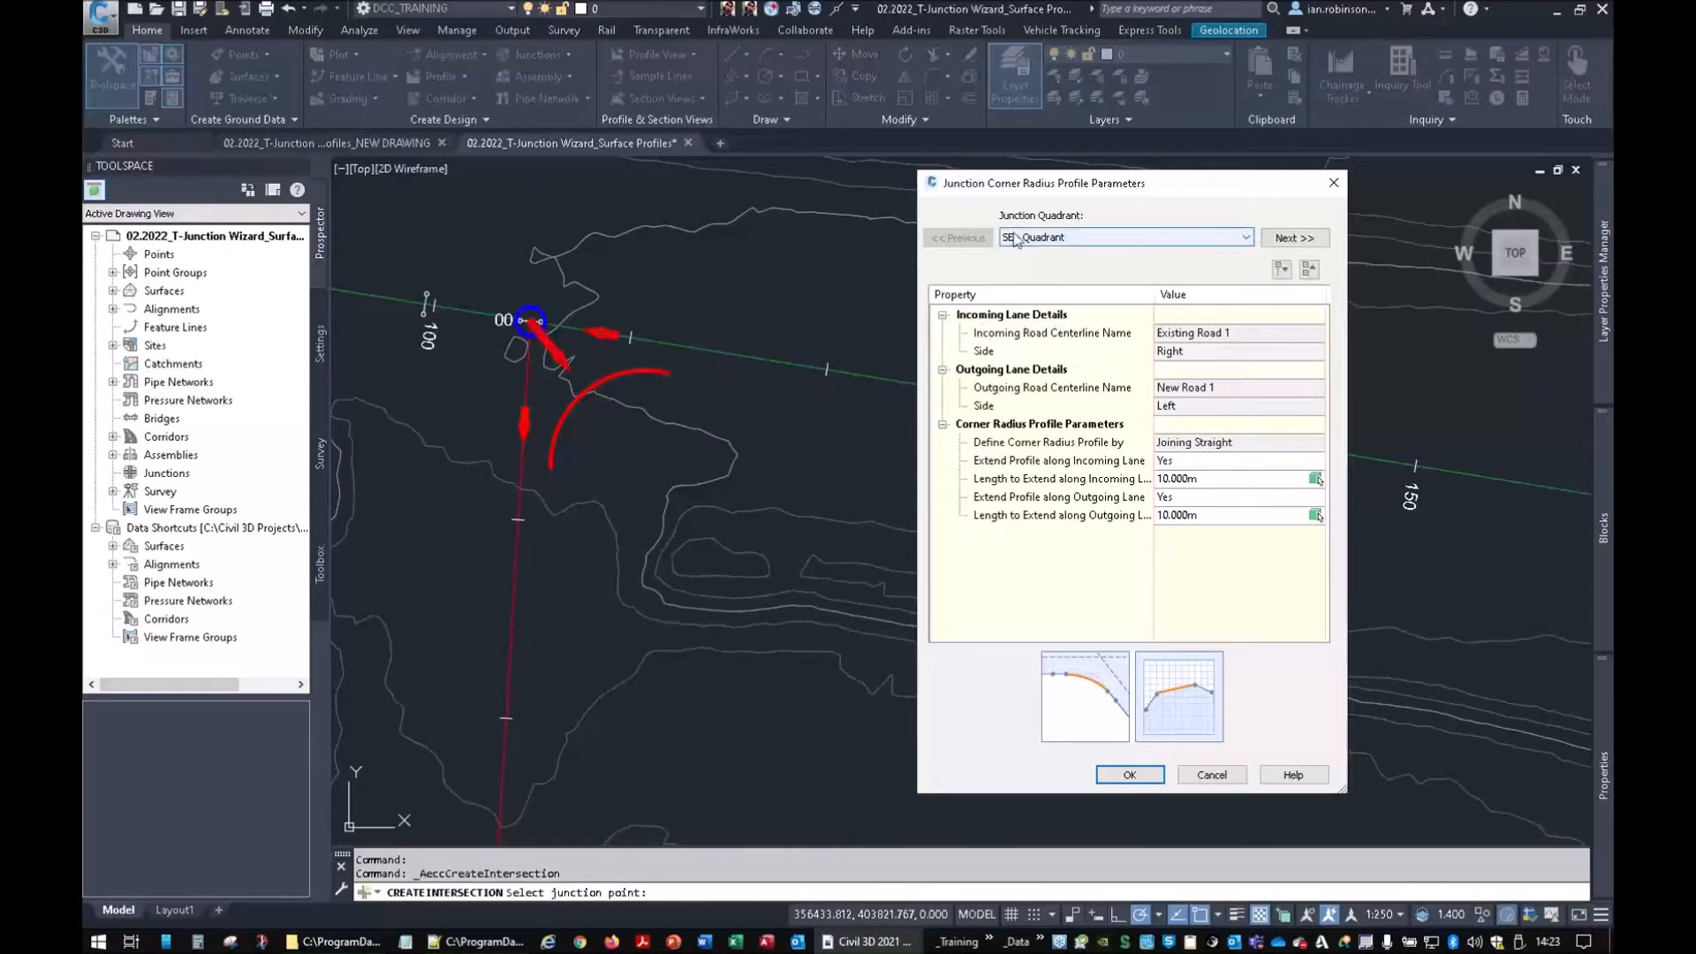
pyautogui.click(1272, 238)
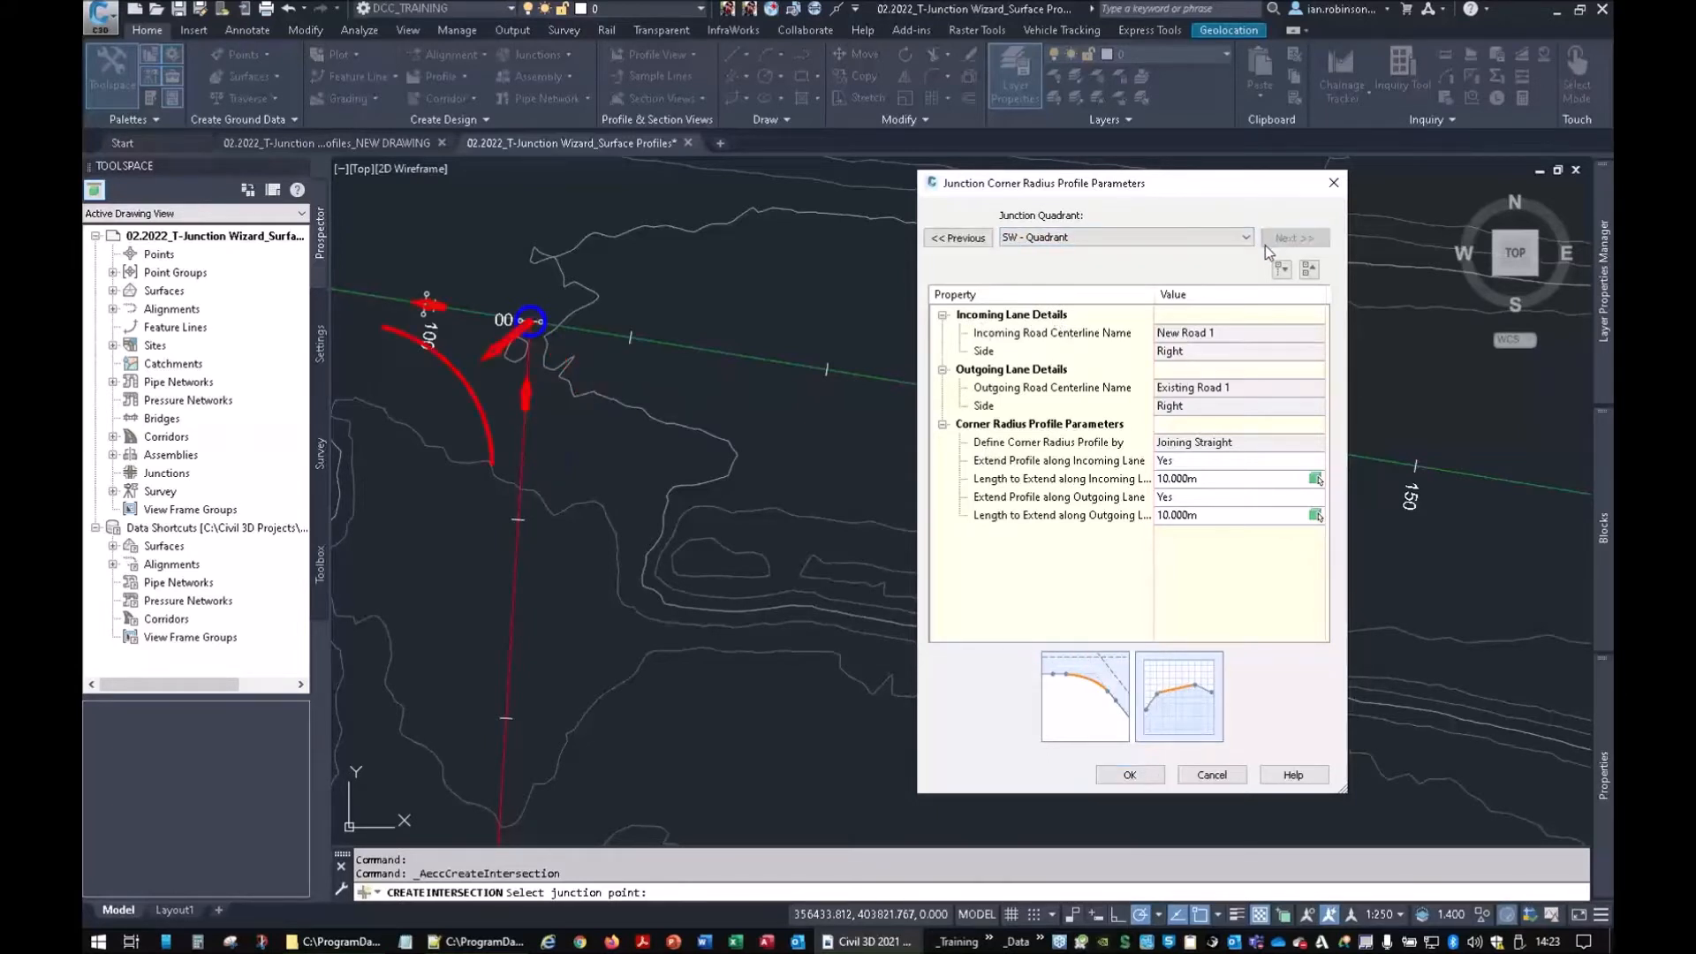
pyautogui.click(1149, 773)
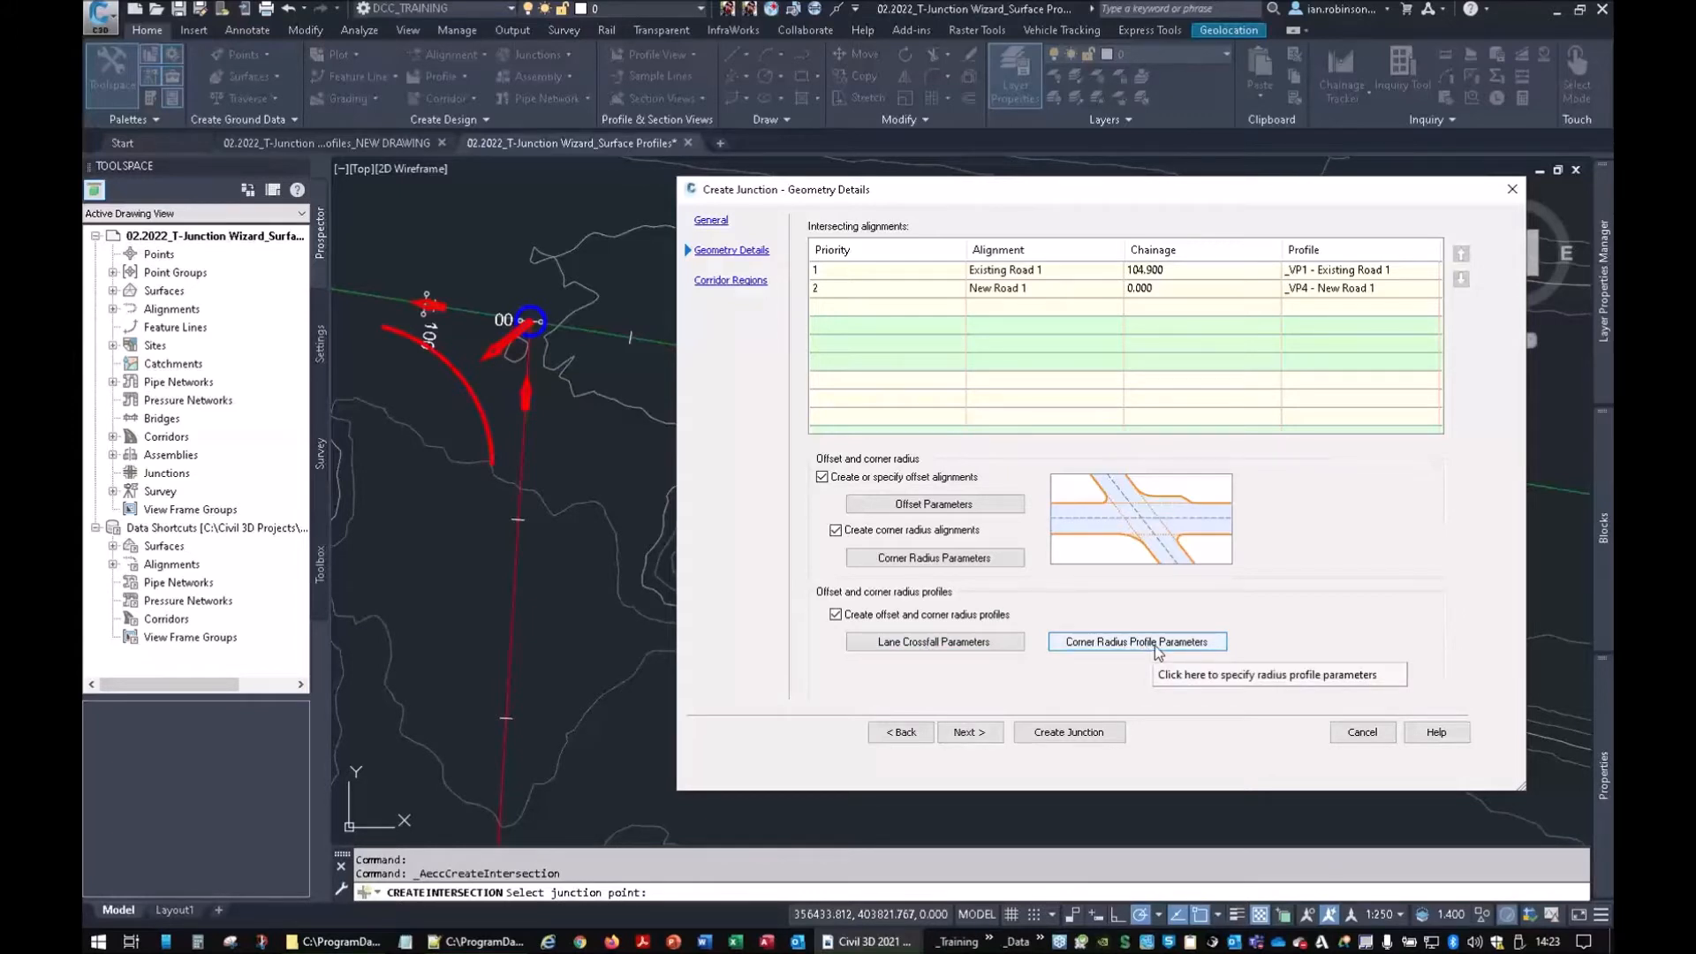
# Advance the Create Junction dialog to its Corridor Regions page
pyautogui.click(969, 733)
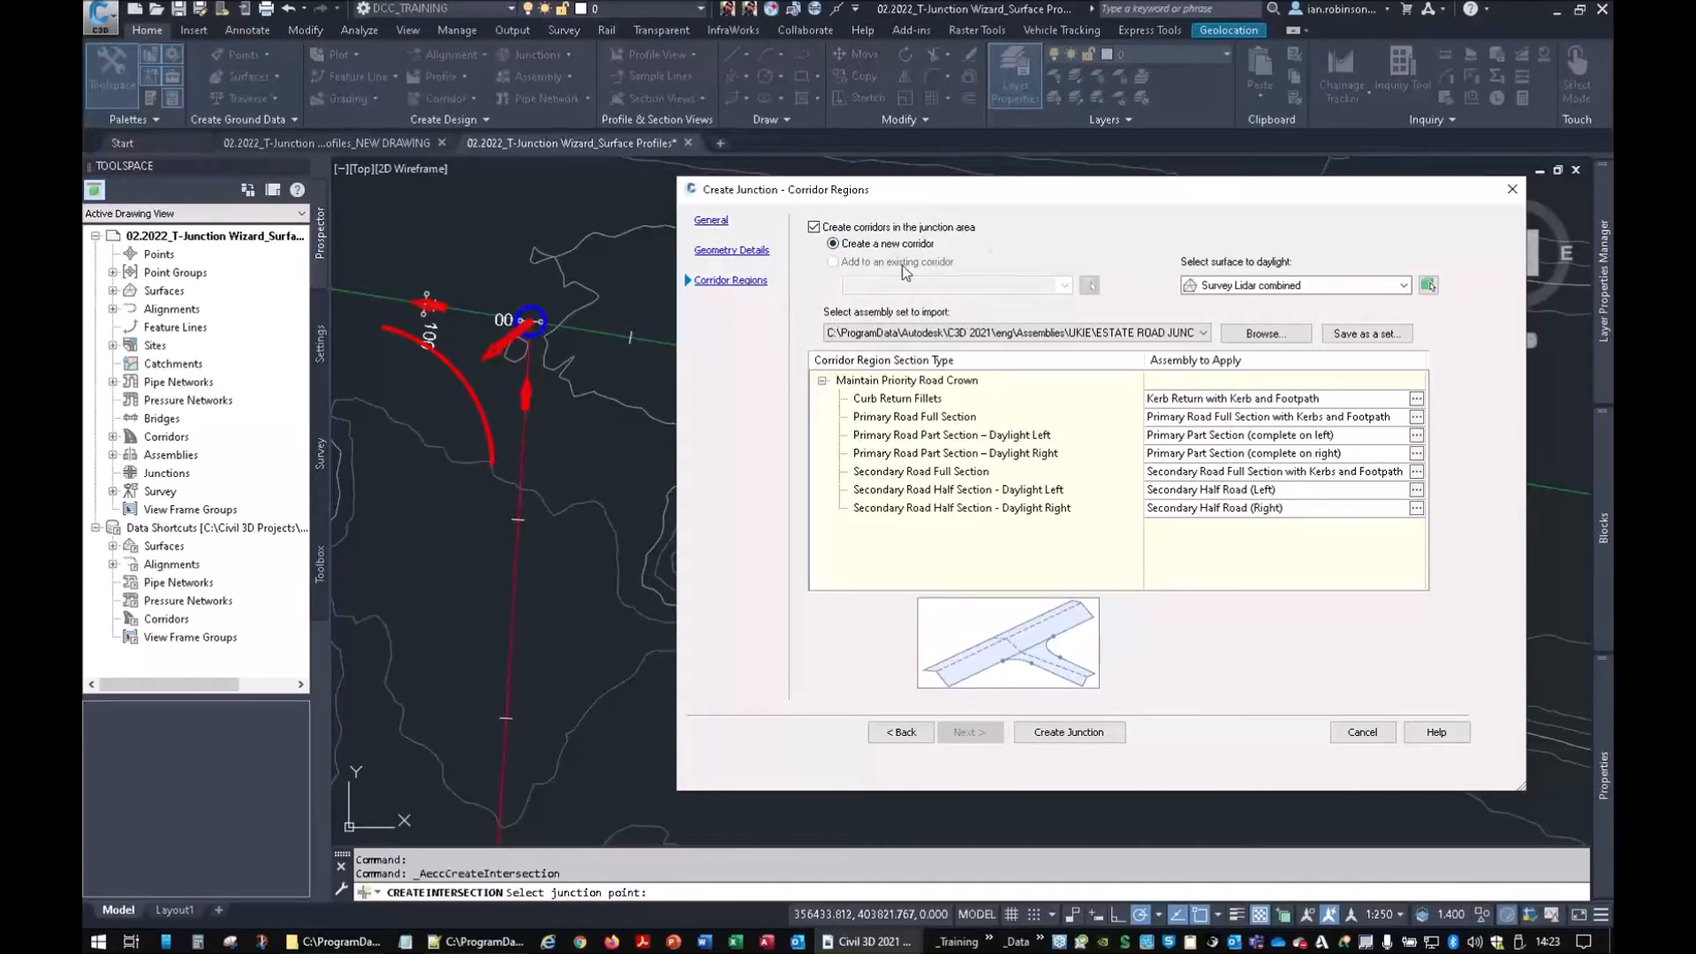
# Daylight to Survey Lidar combined and choose the Autodesk (Metric - Drive Left Side of Road) assembly set
pyautogui.click(1344, 285)
pyautogui.click(1282, 347)
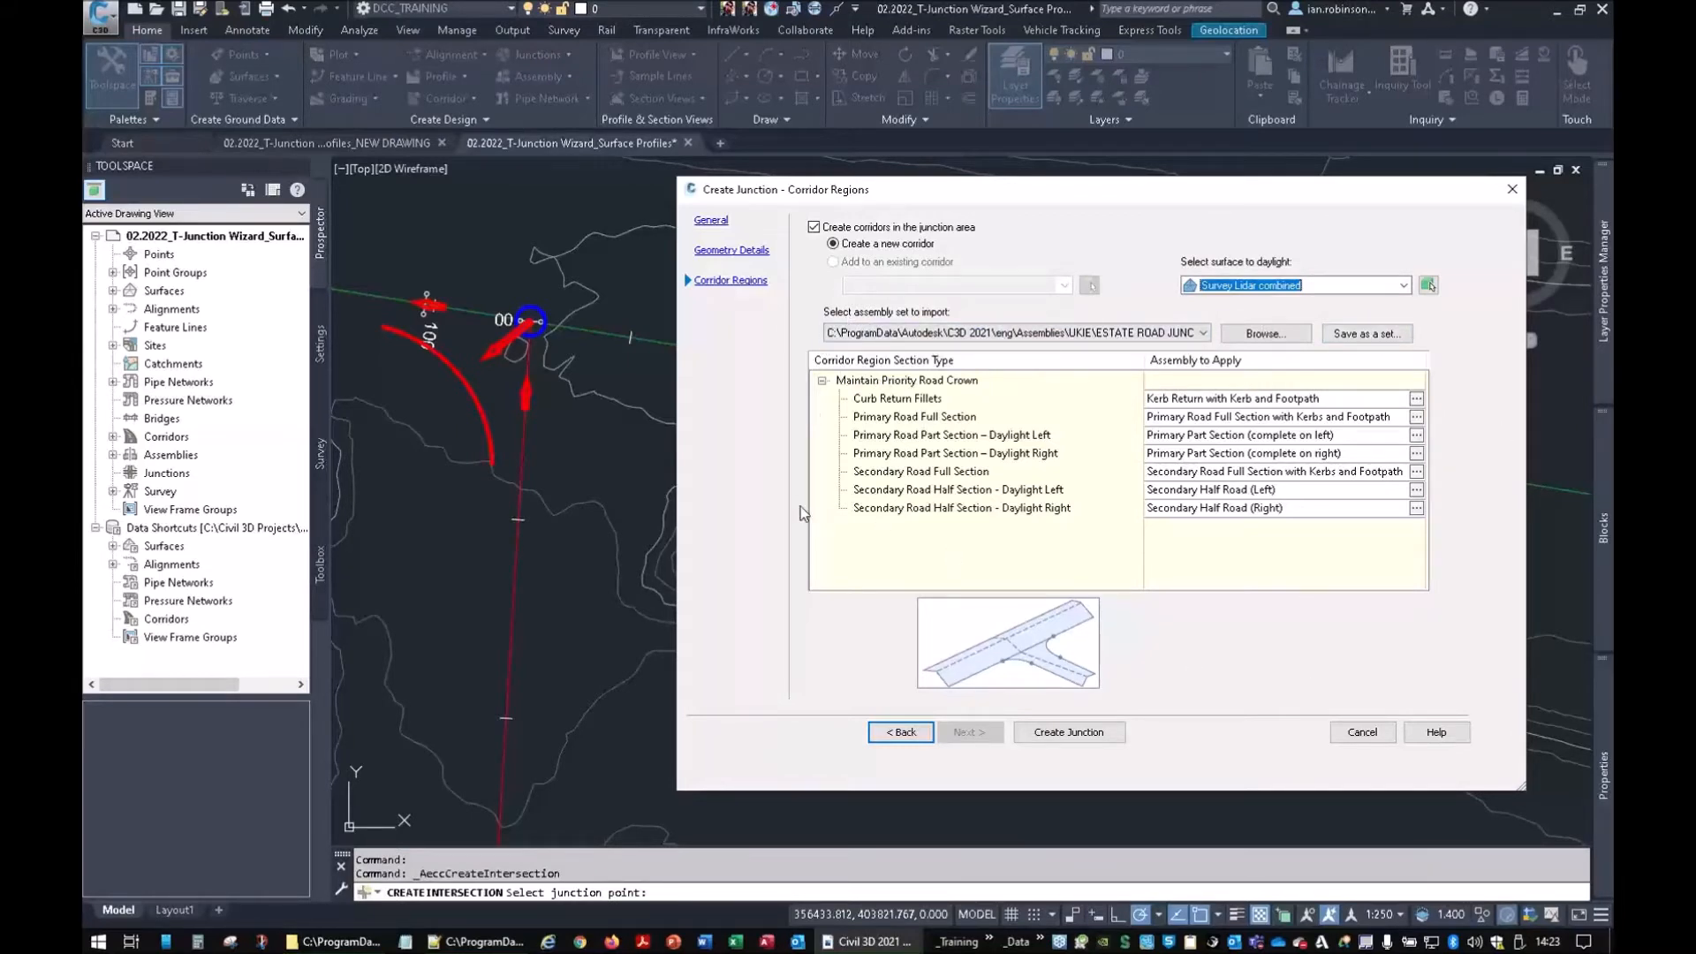
pyautogui.click(1055, 334)
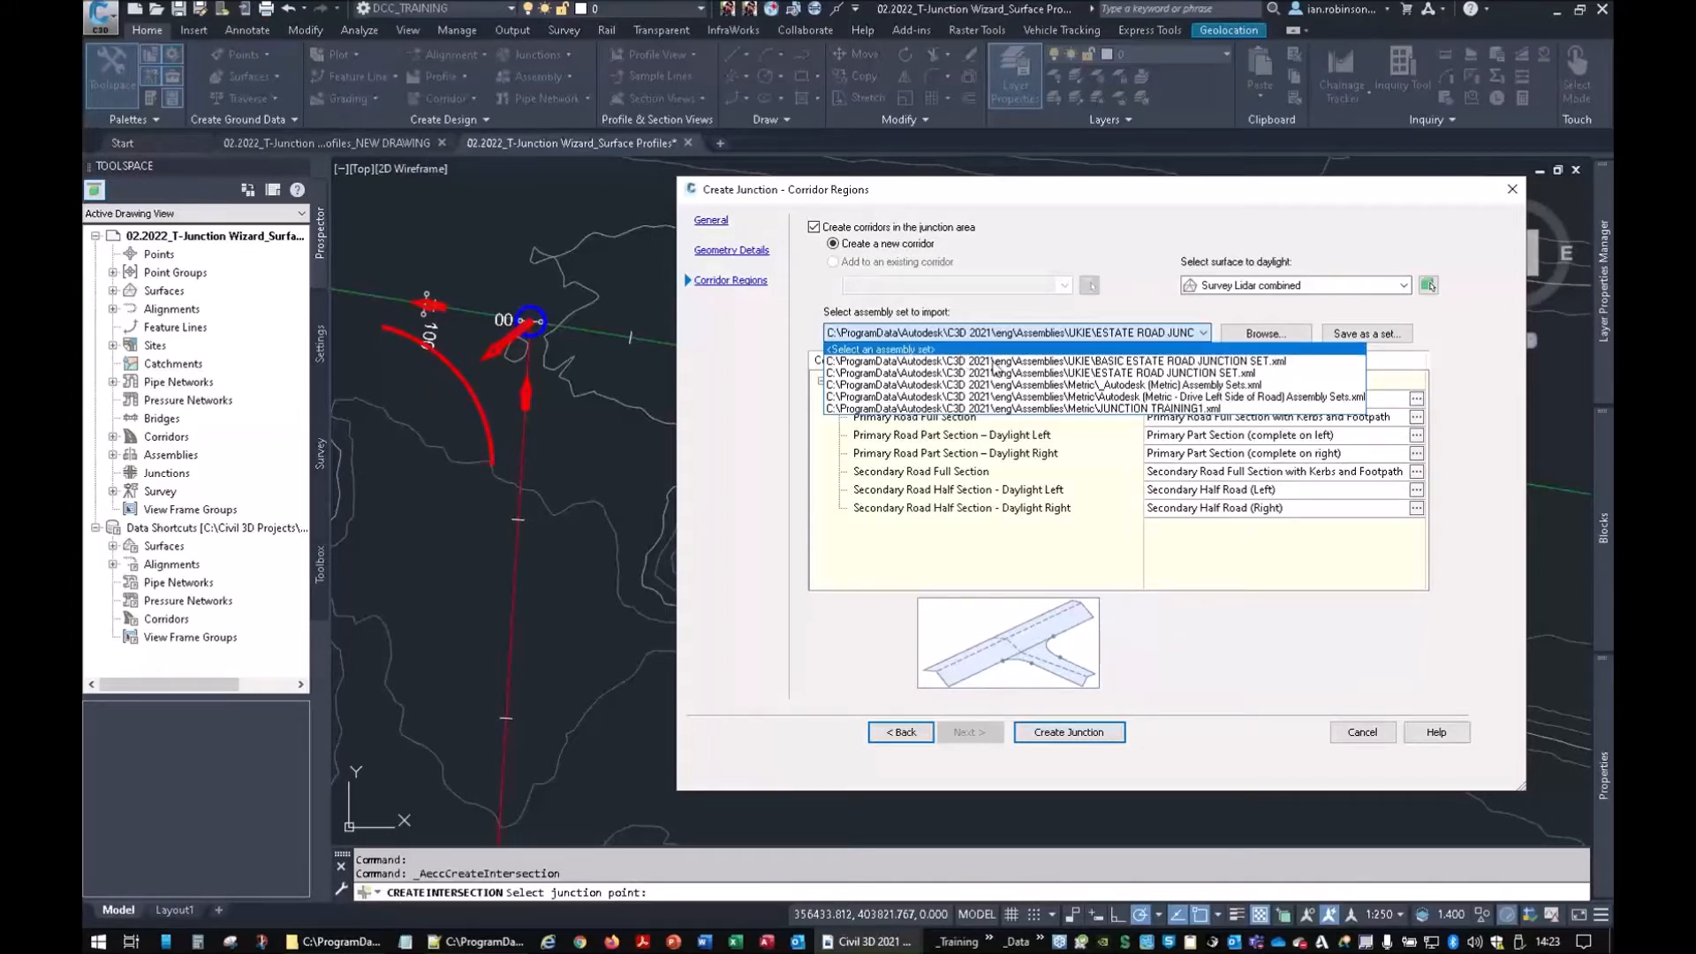
pyautogui.click(1034, 385)
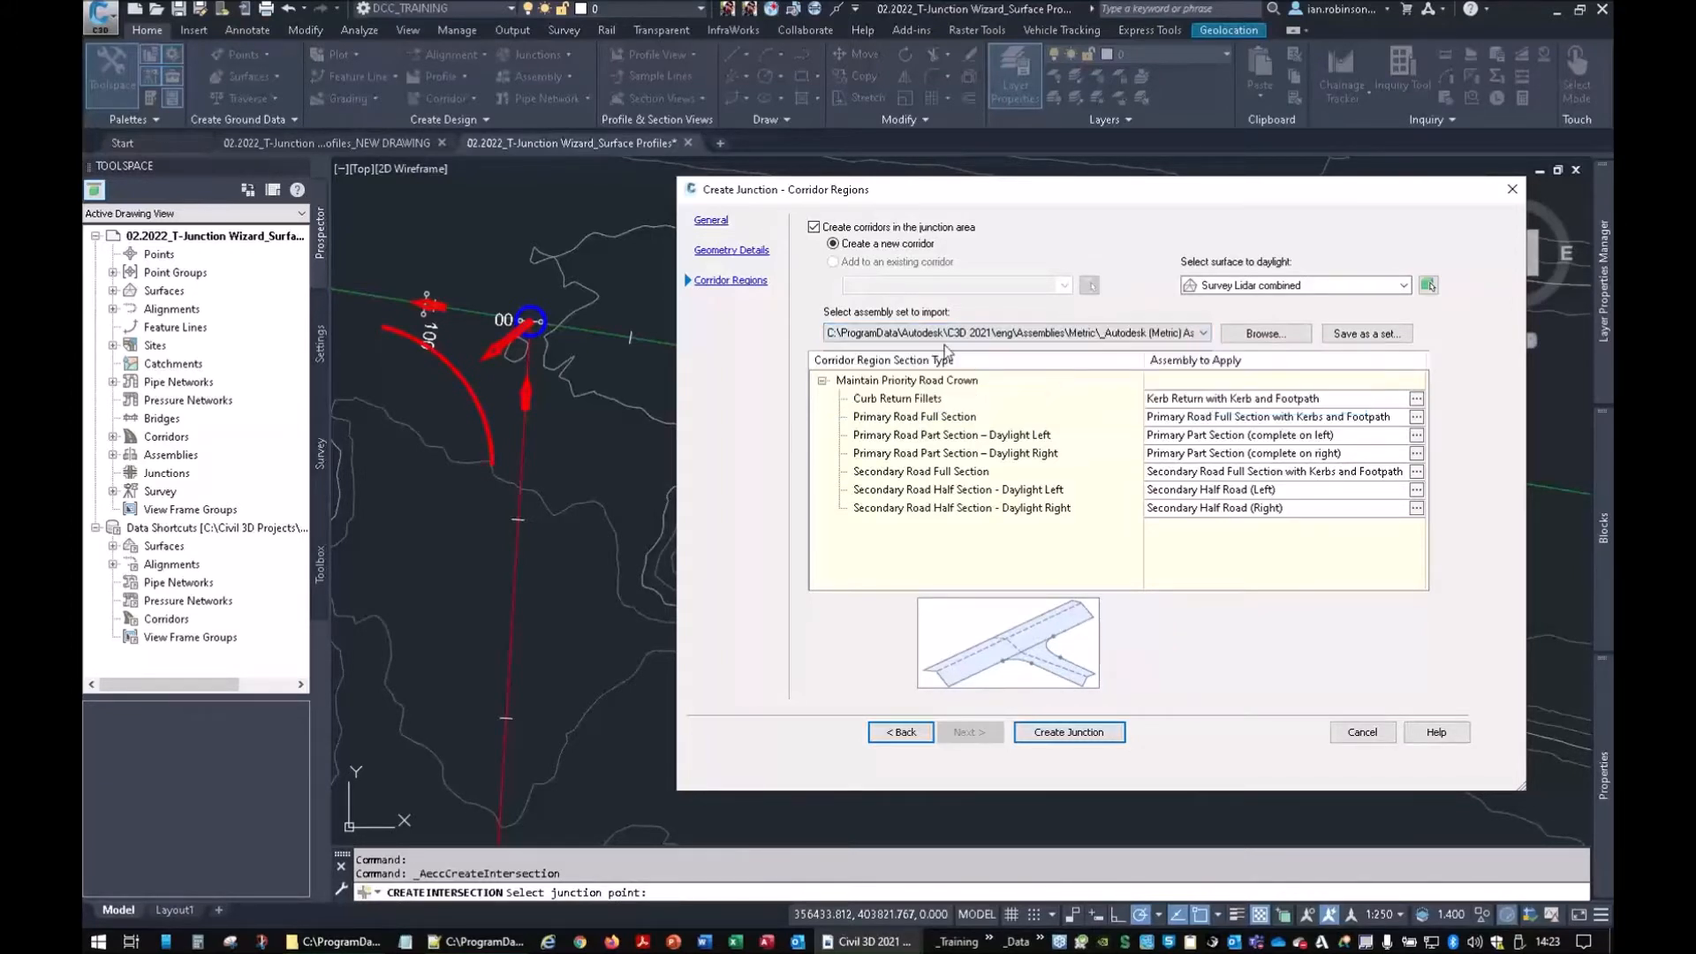
pyautogui.click(1127, 336)
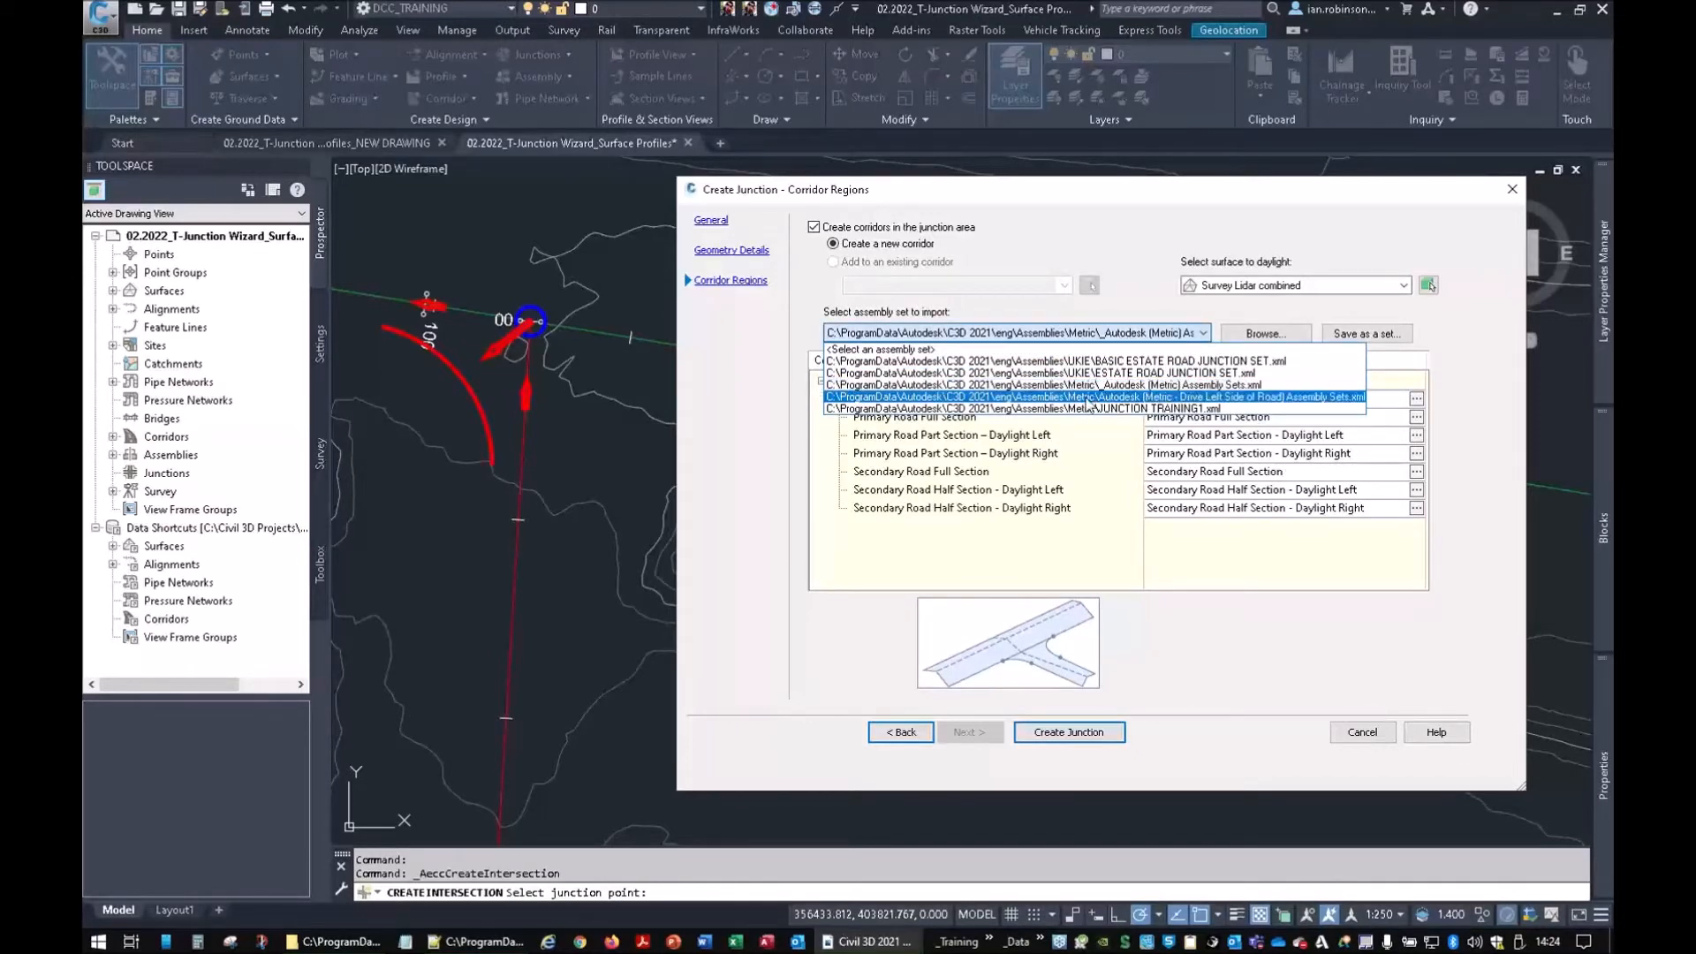
pyautogui.click(1235, 403)
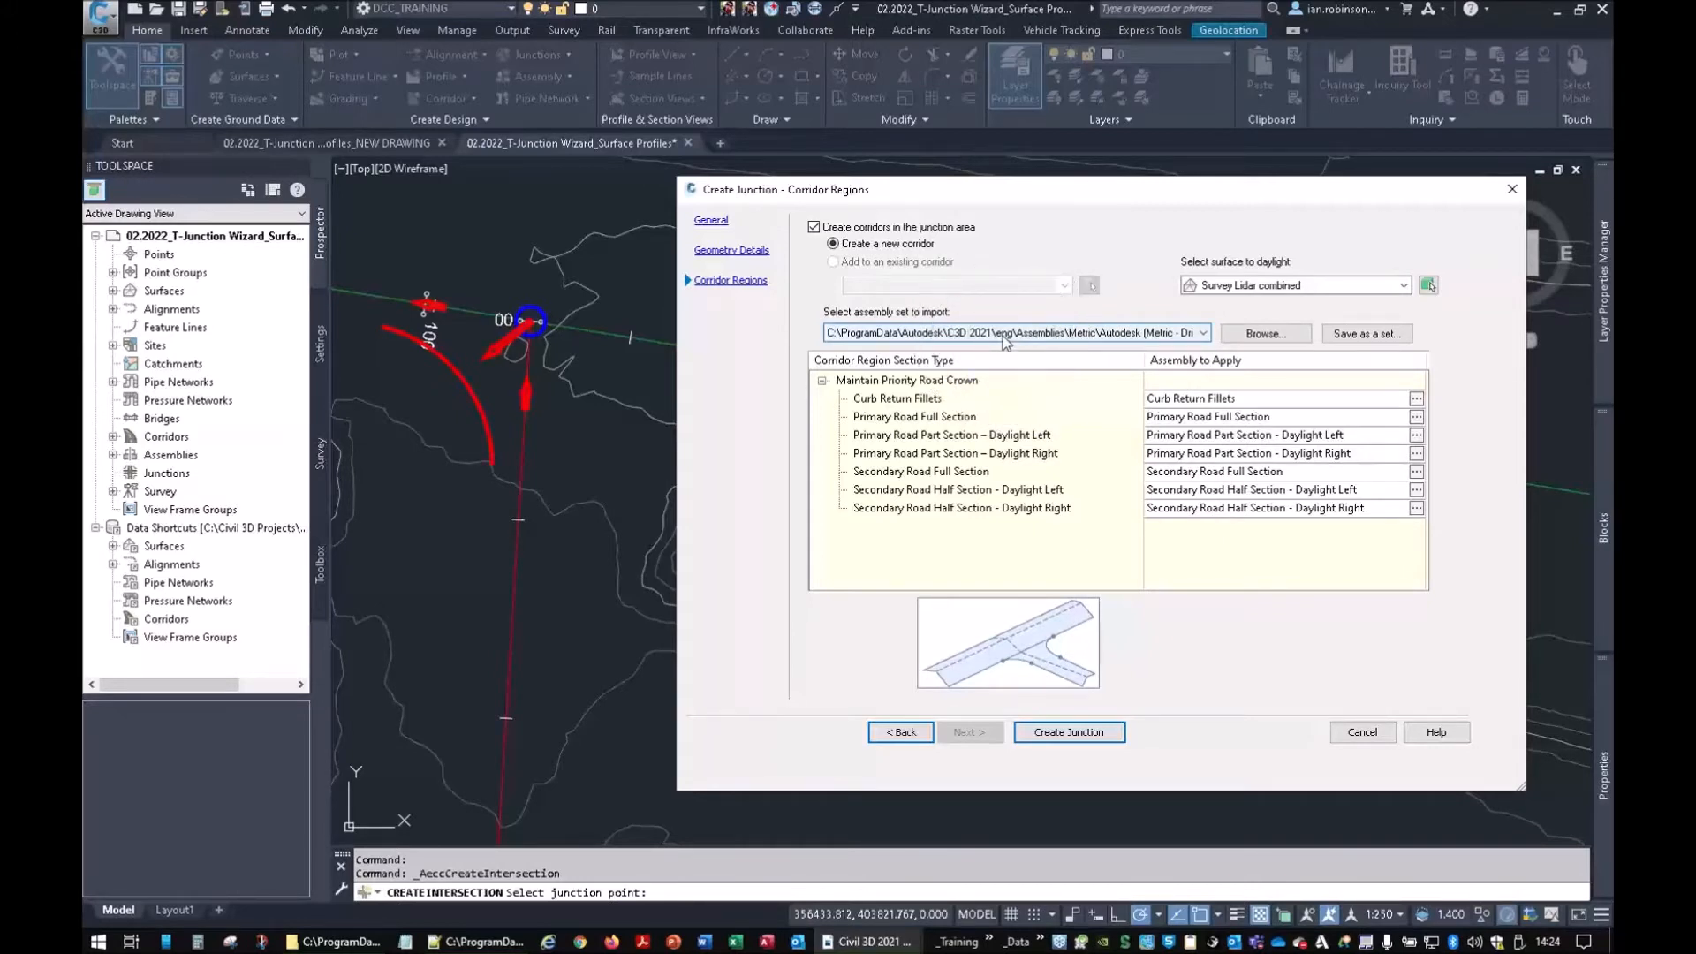
pyautogui.click(1263, 334)
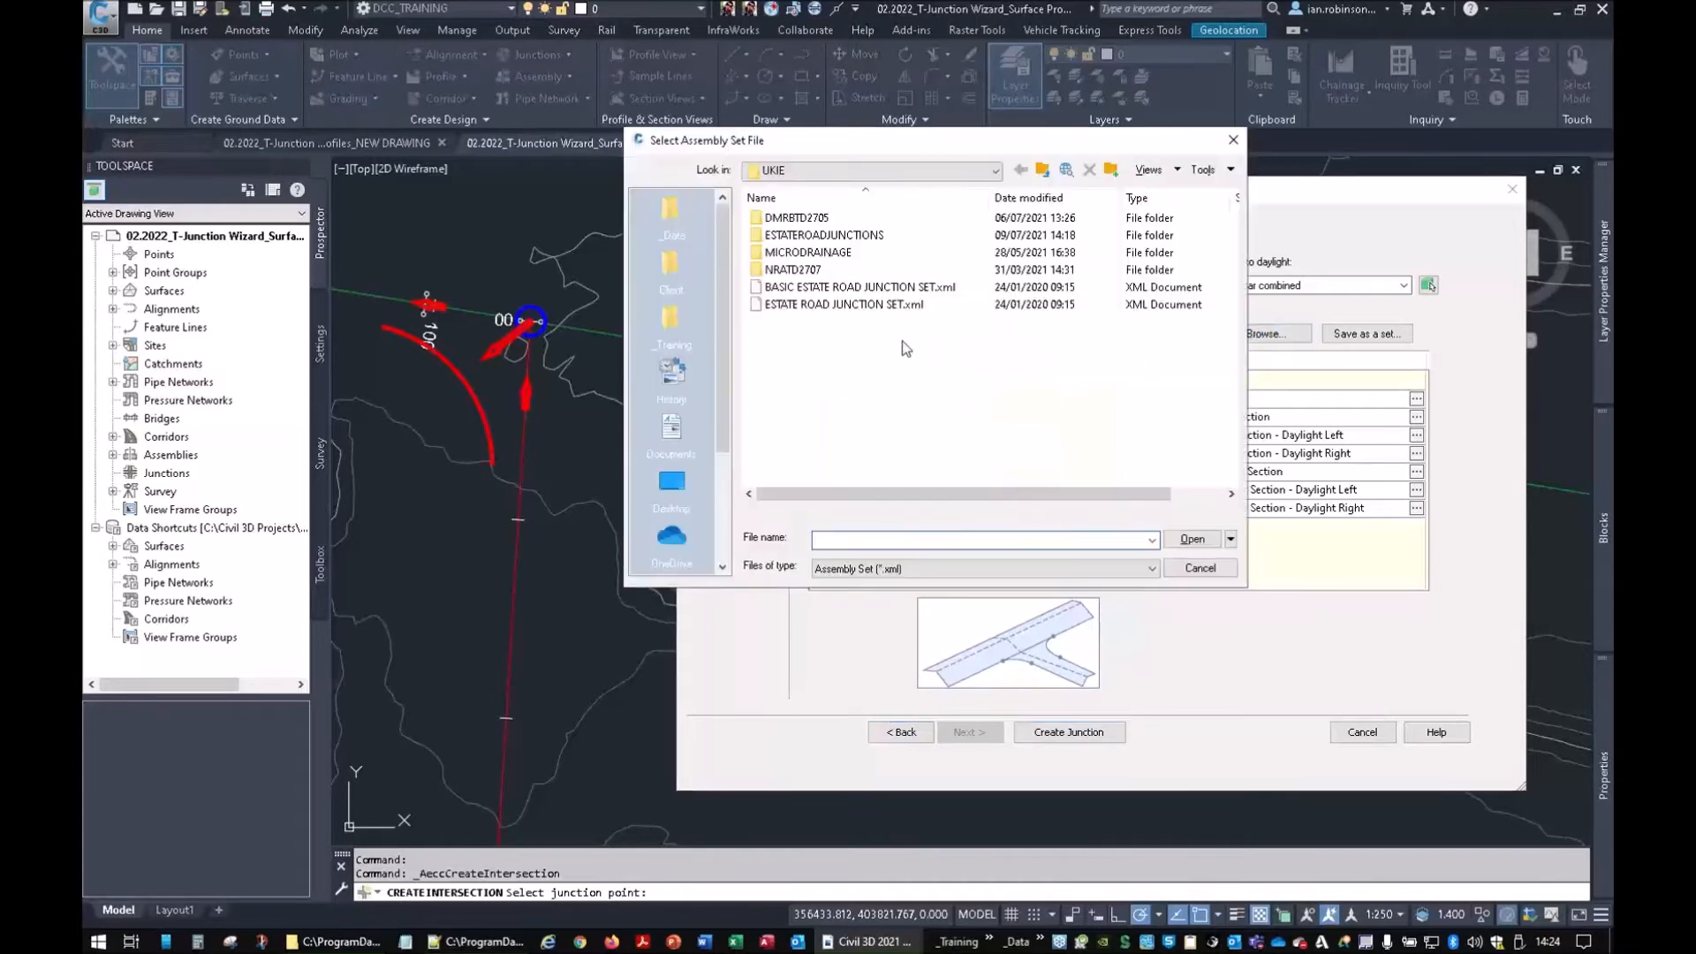
# Import ESTATE ROAD JUNCTION SET.xml from the Assemblies\UKIE folder as the junction's assembly set
pyautogui.click(861, 171)
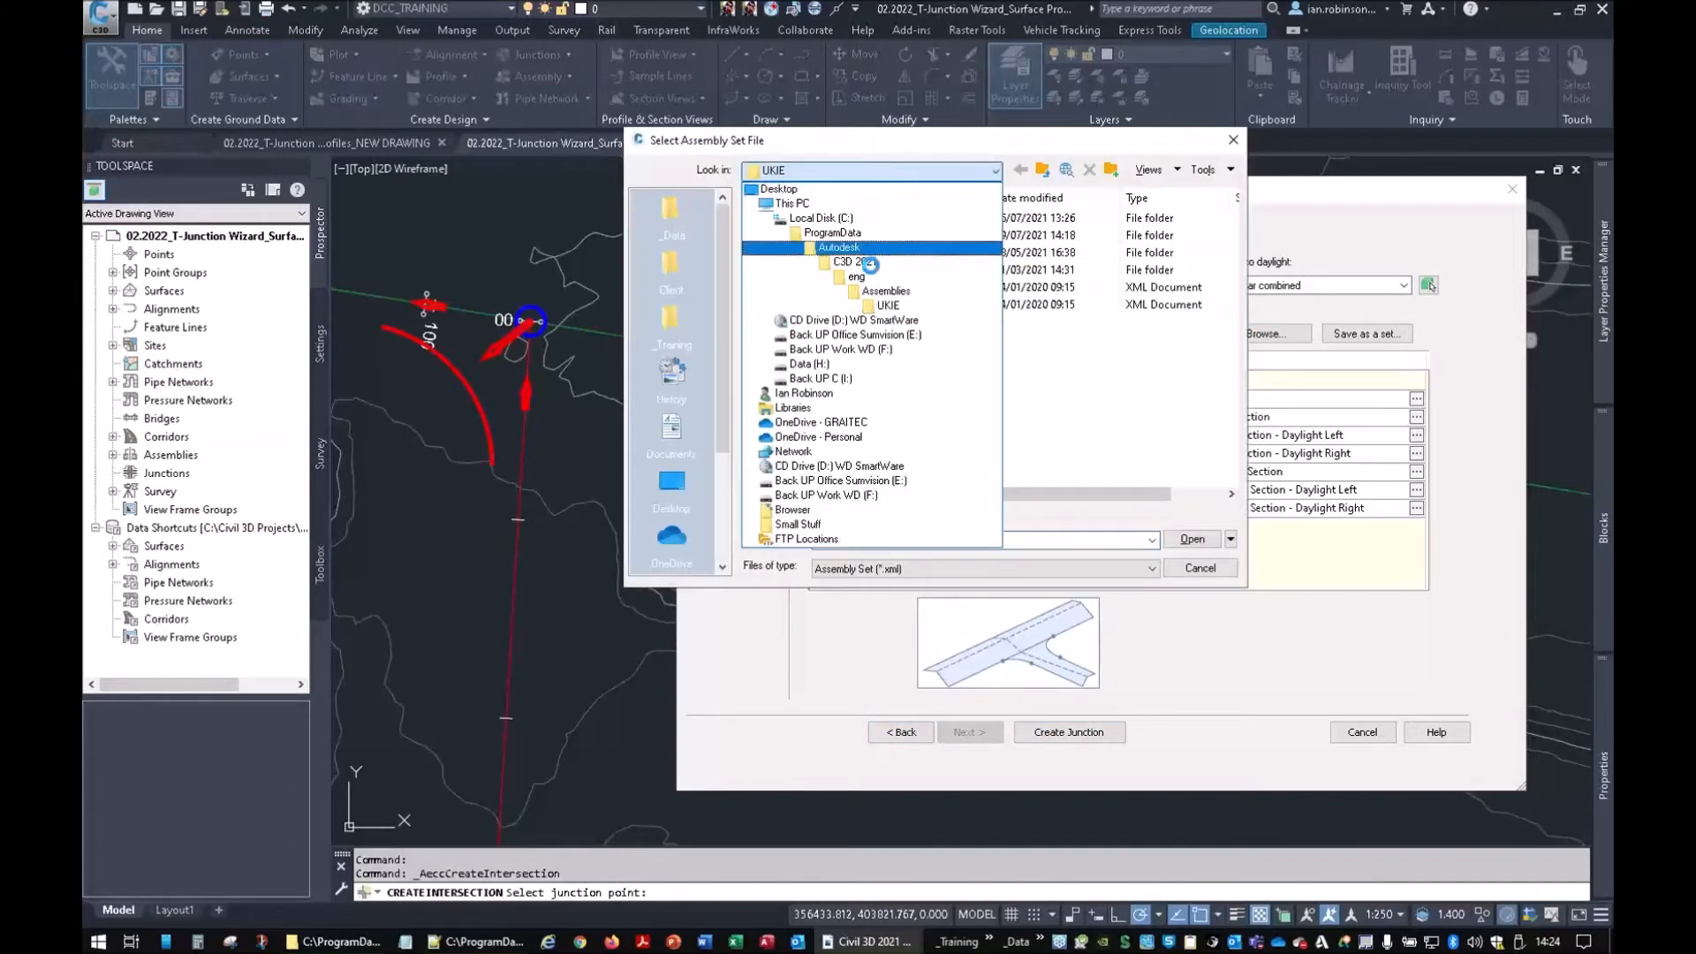
pyautogui.click(883, 291)
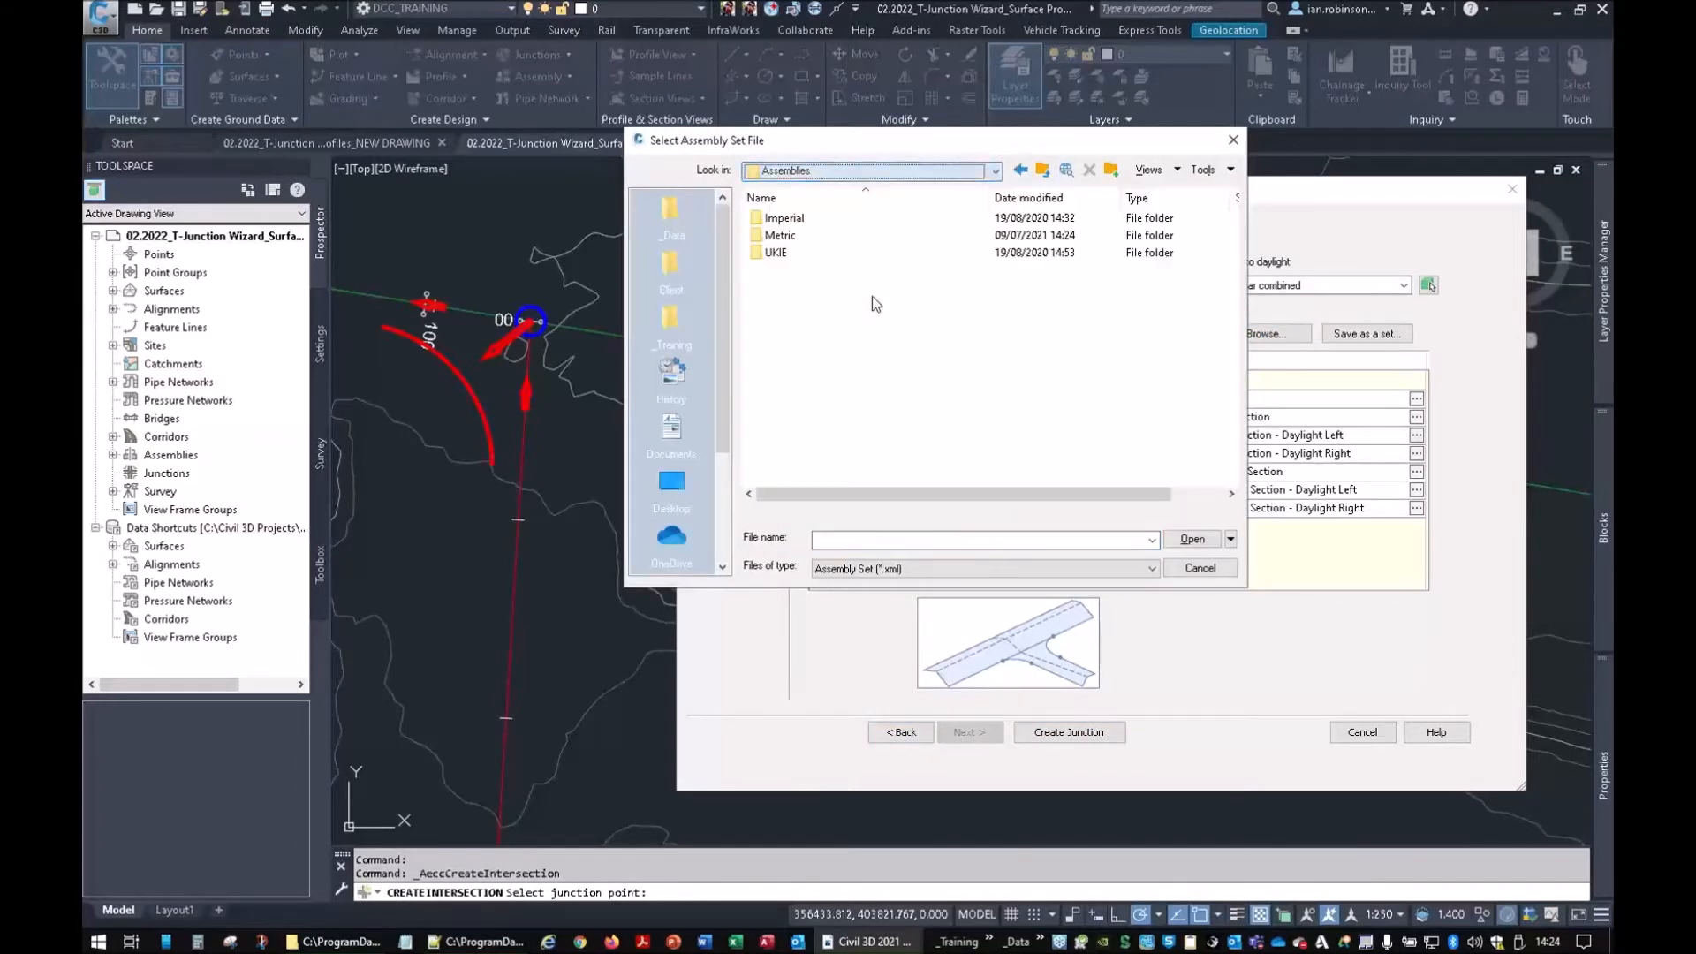
pyautogui.doubleClick(791, 240)
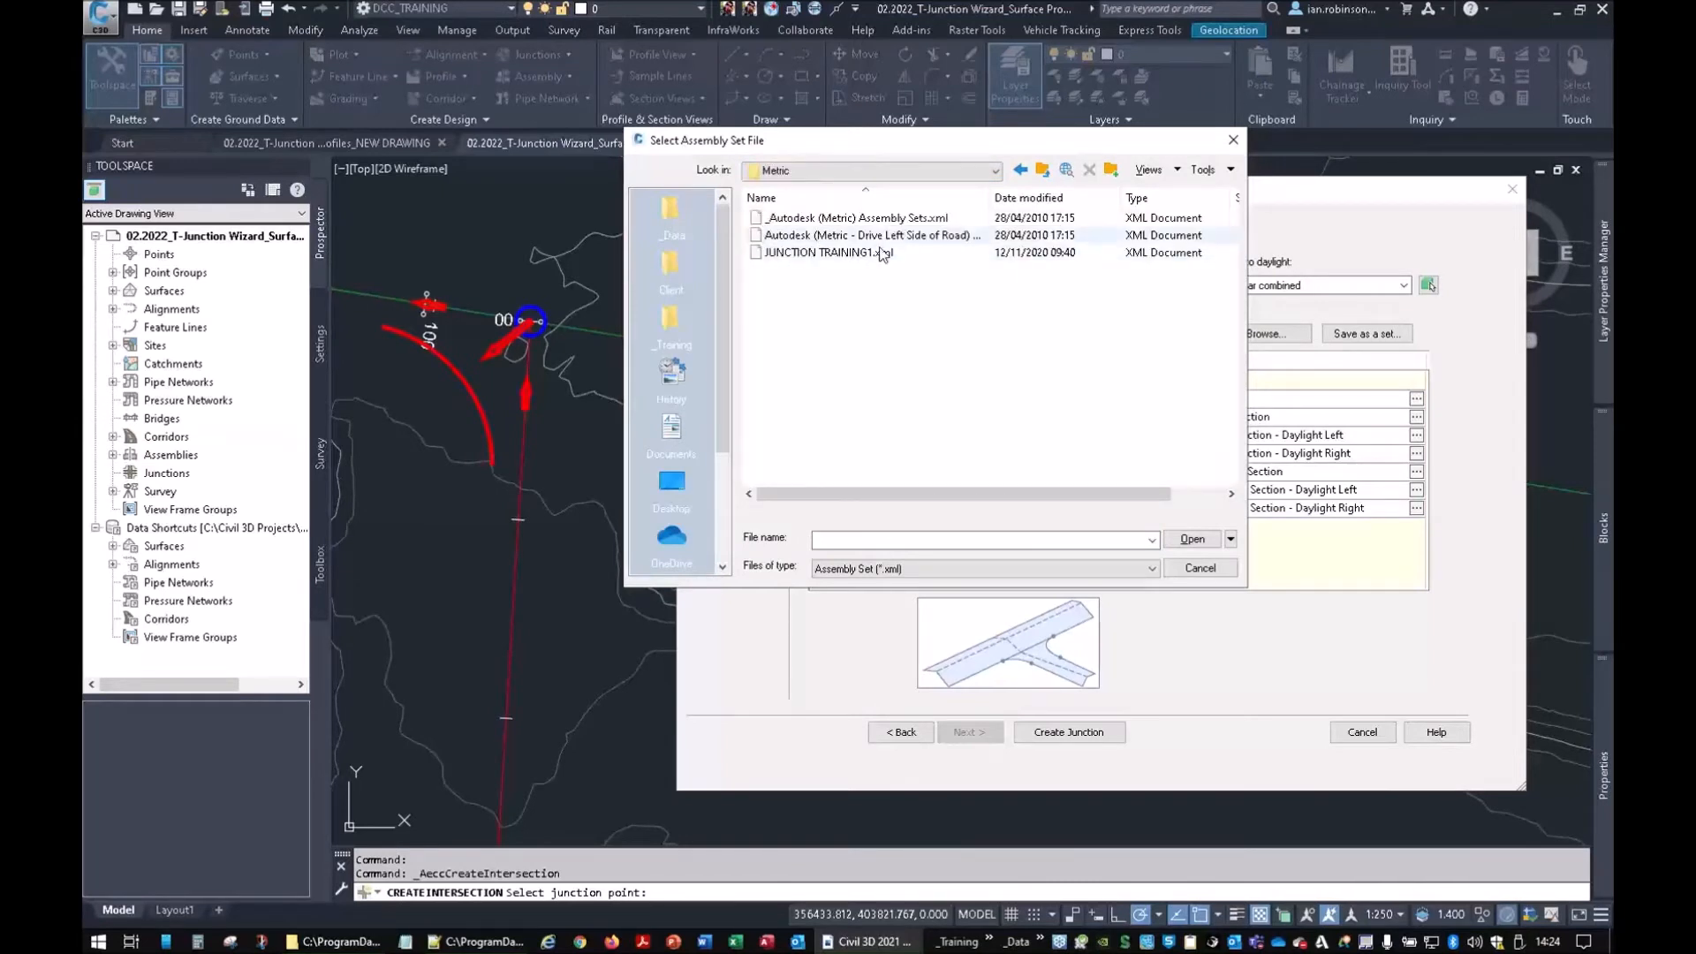
pyautogui.click(910, 218)
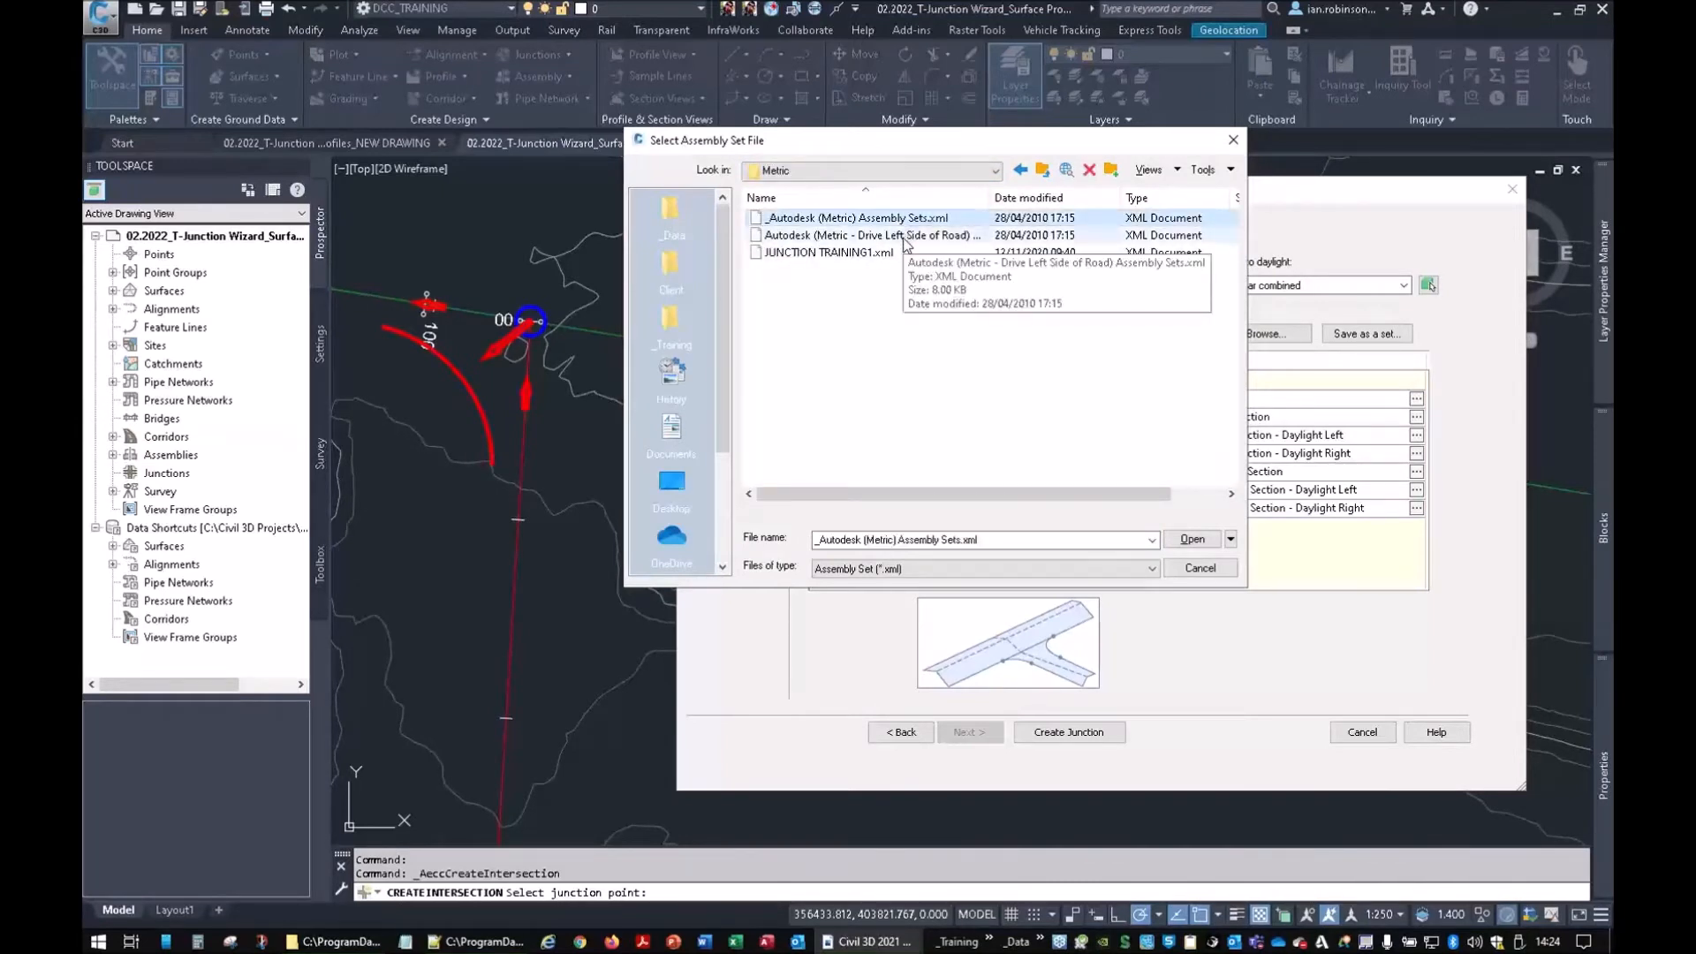
pyautogui.click(904, 236)
pyautogui.click(904, 221)
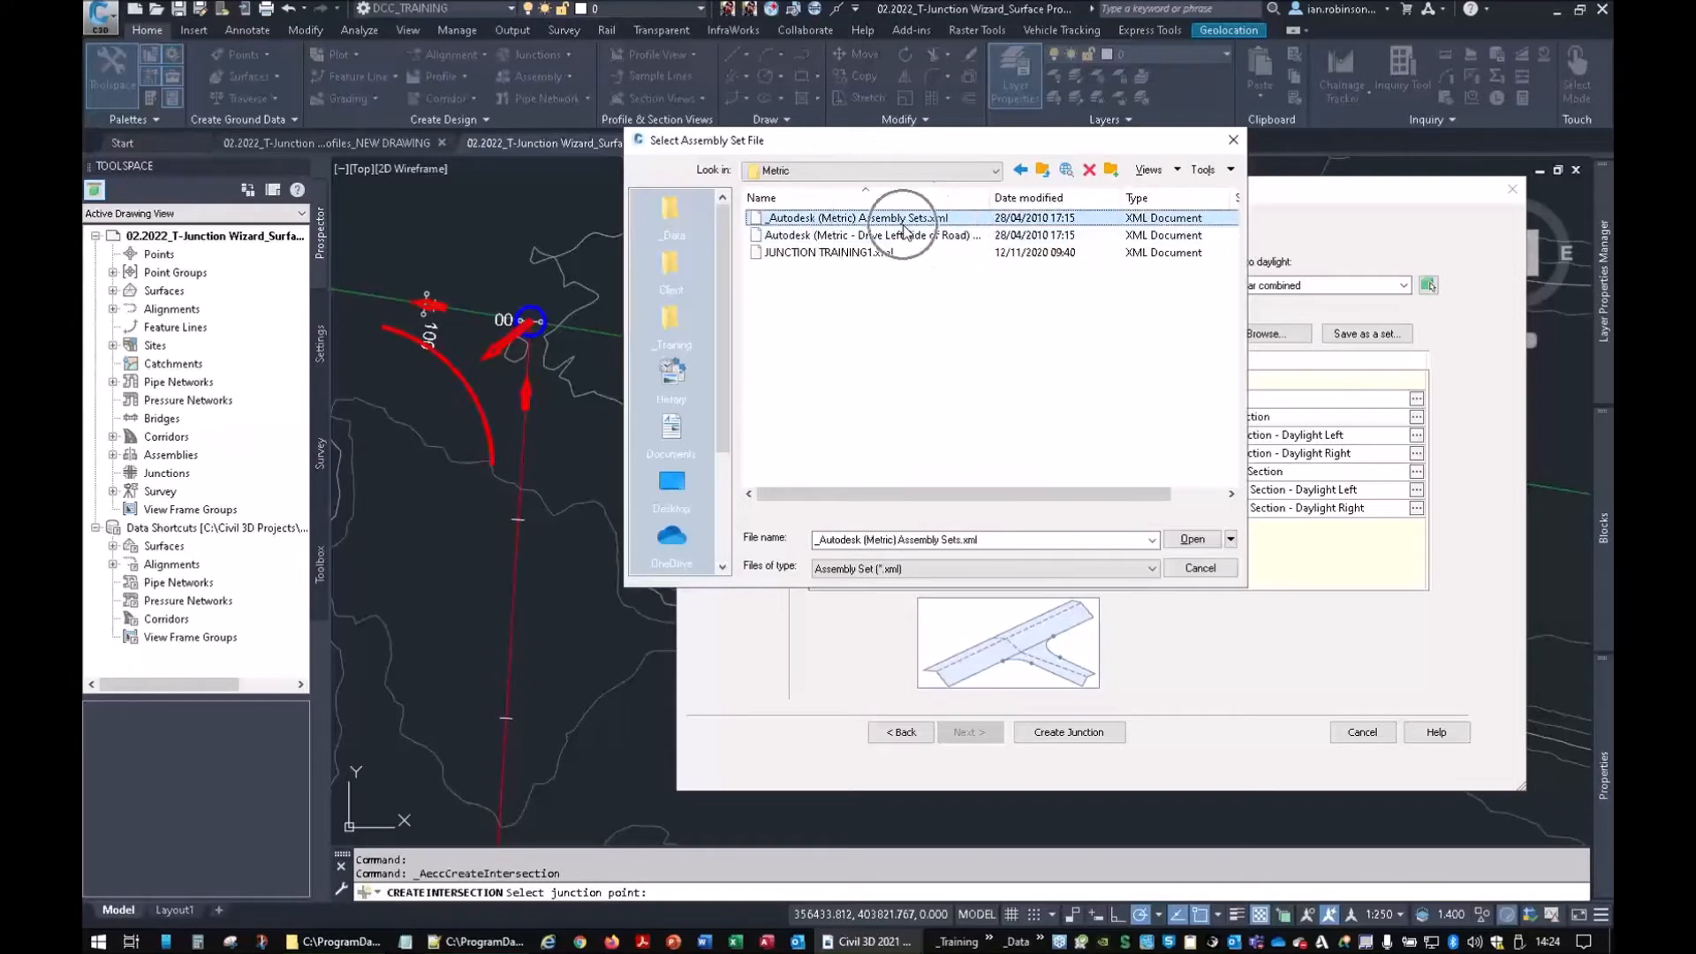
pyautogui.click(1043, 170)
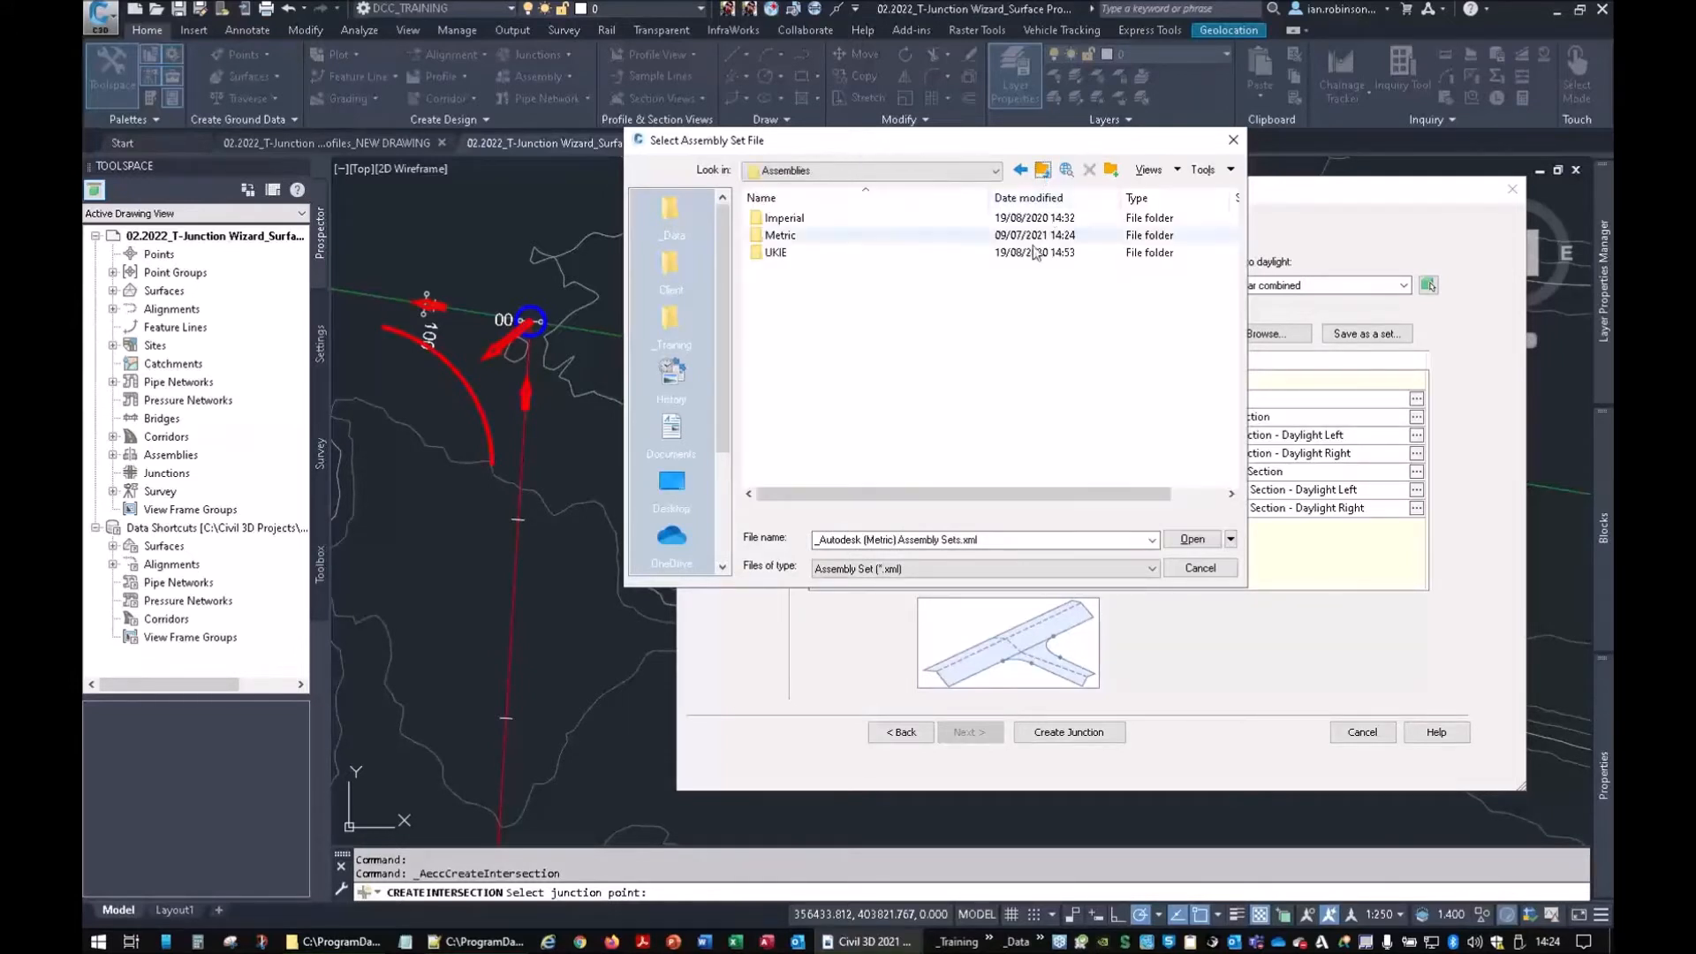
pyautogui.doubleClick(785, 252)
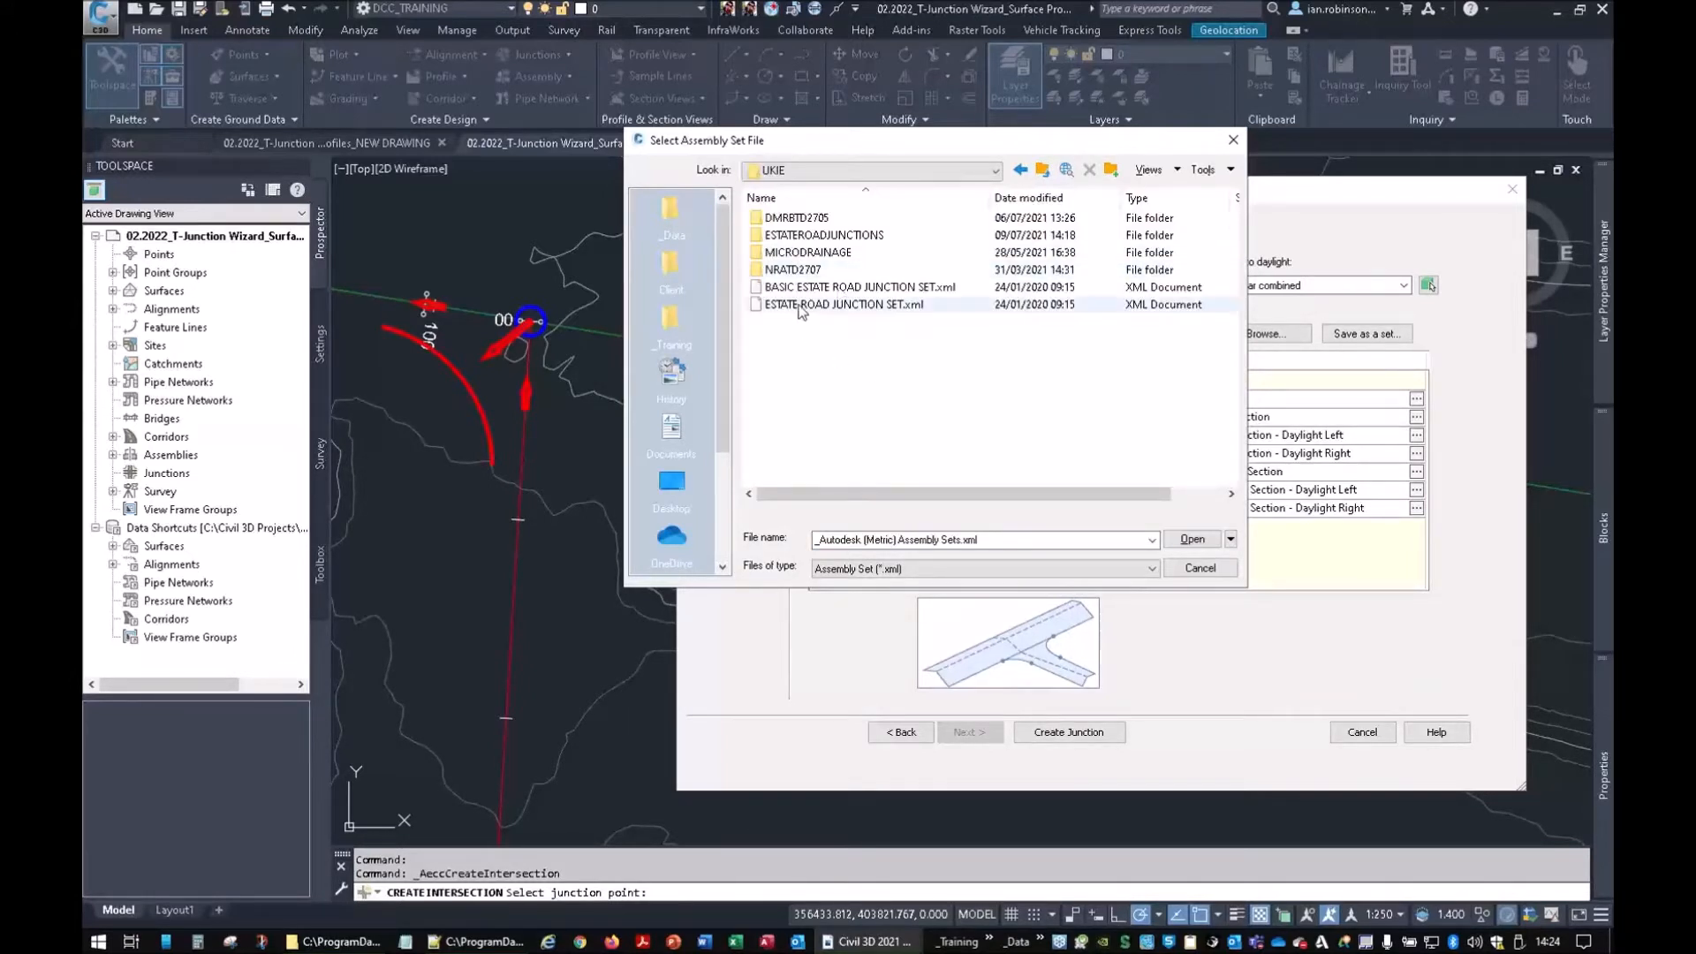
pyautogui.click(864, 305)
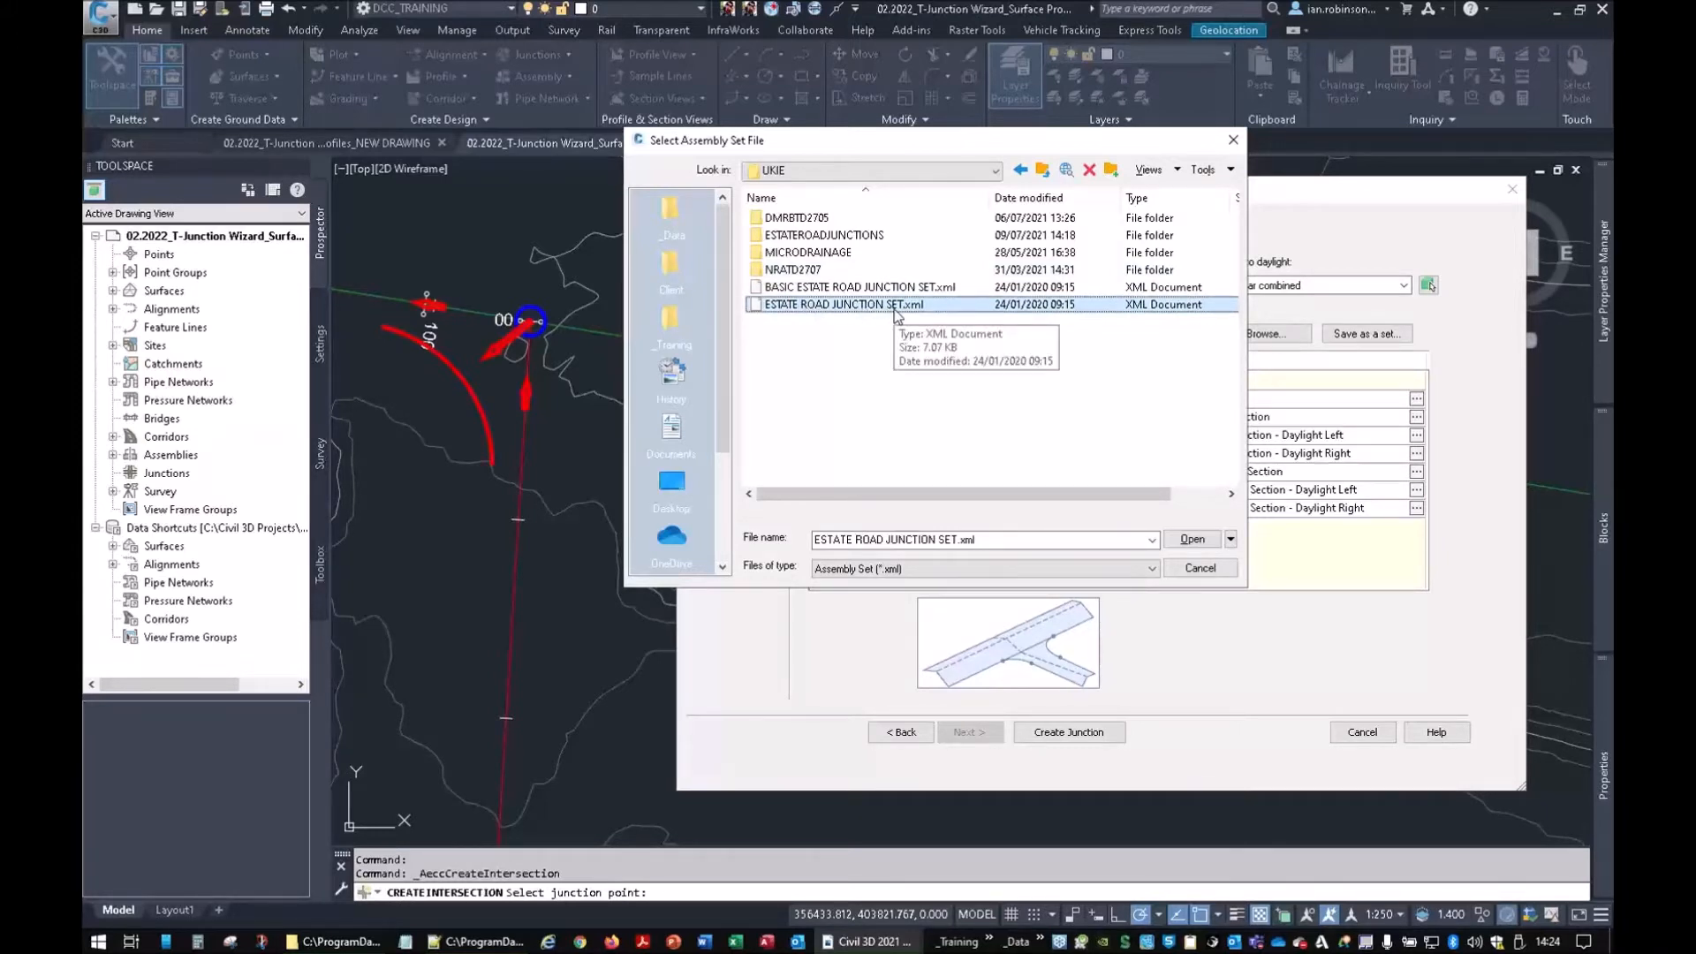
pyautogui.click(1192, 541)
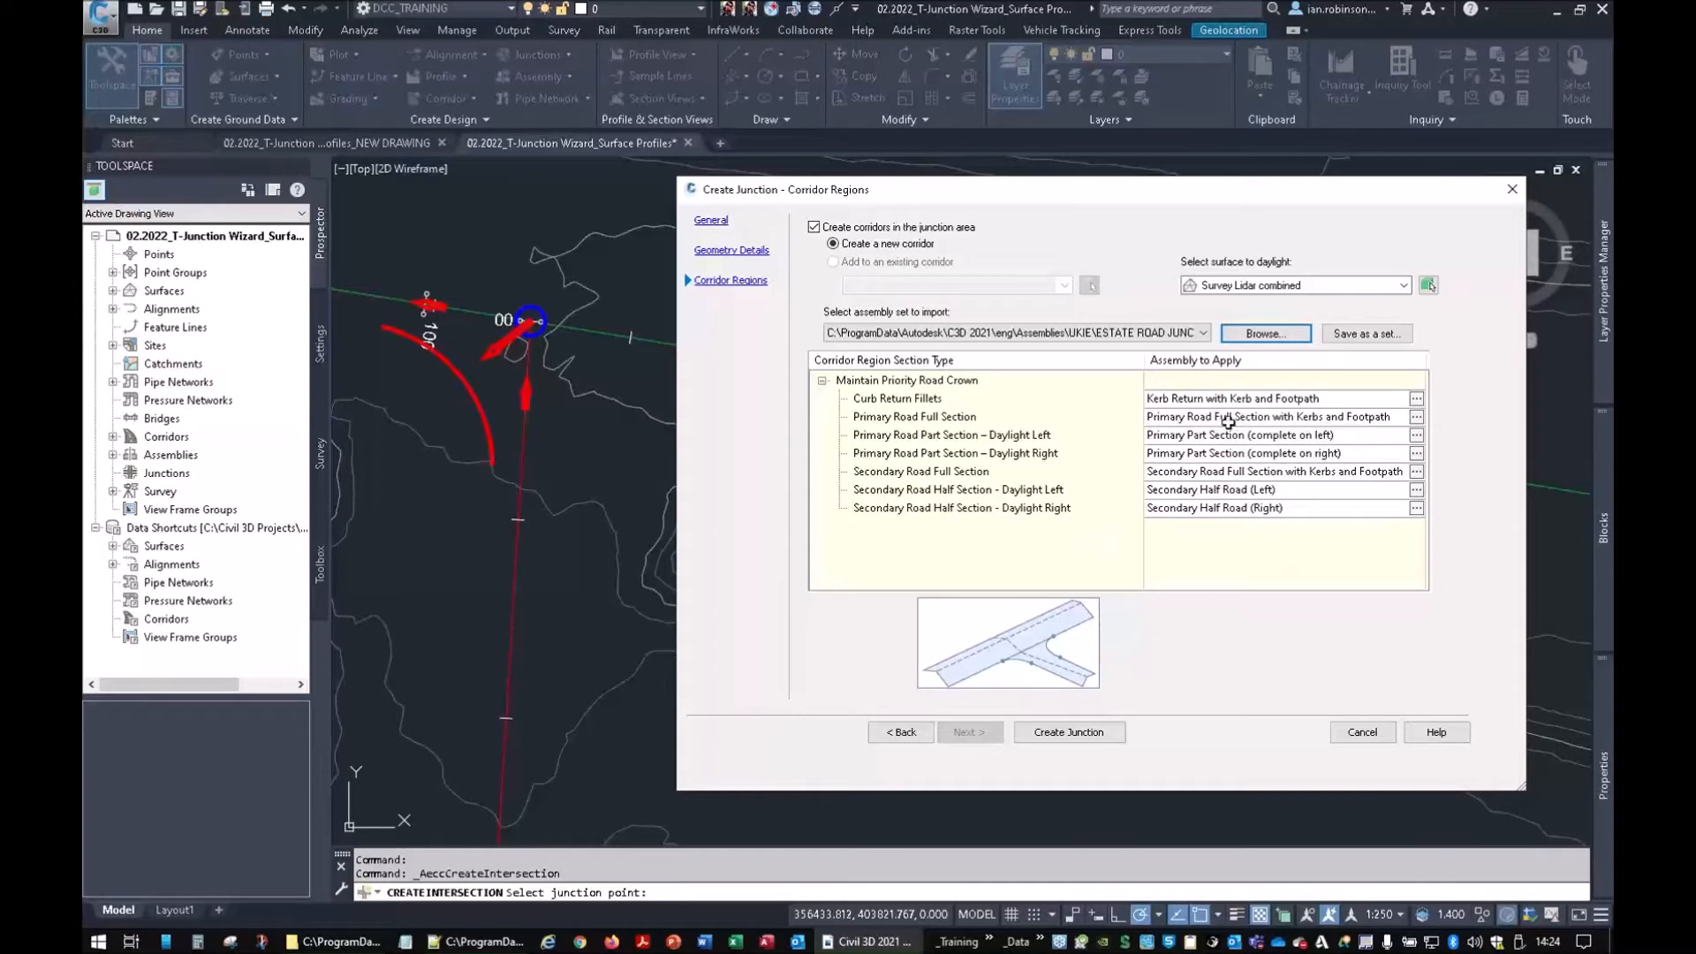
# Preview the full-section, primary part-section and Curb Return Fillets region assemblies
pyautogui.click(903, 420)
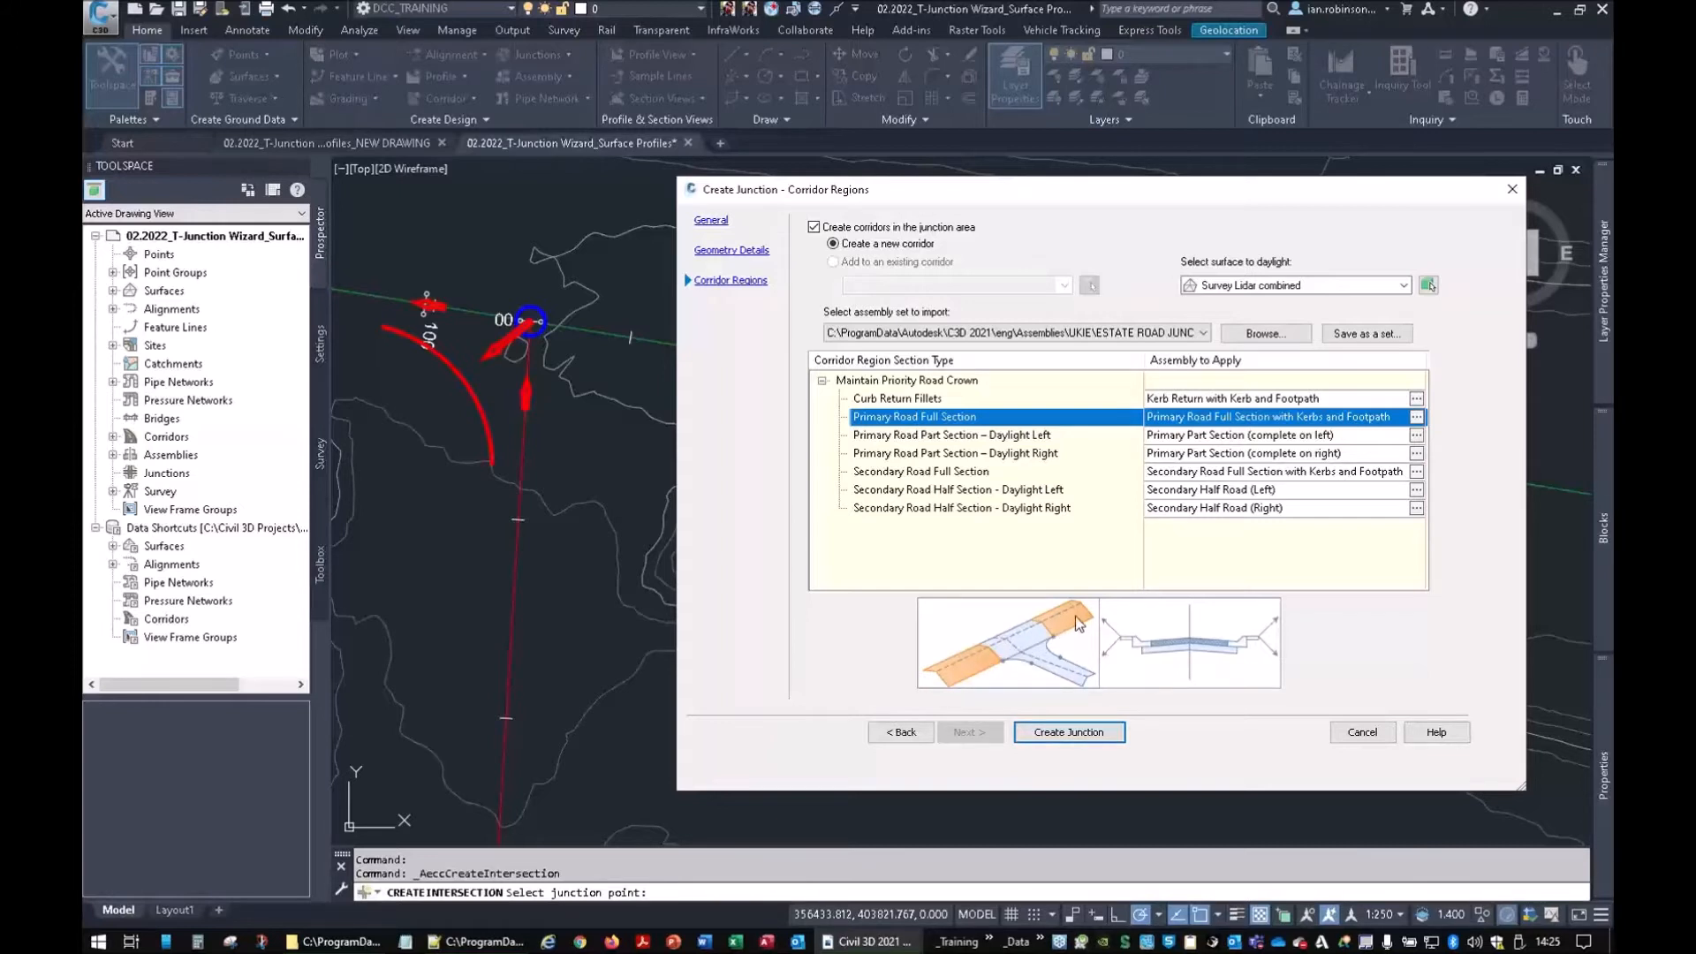
pyautogui.click(917, 478)
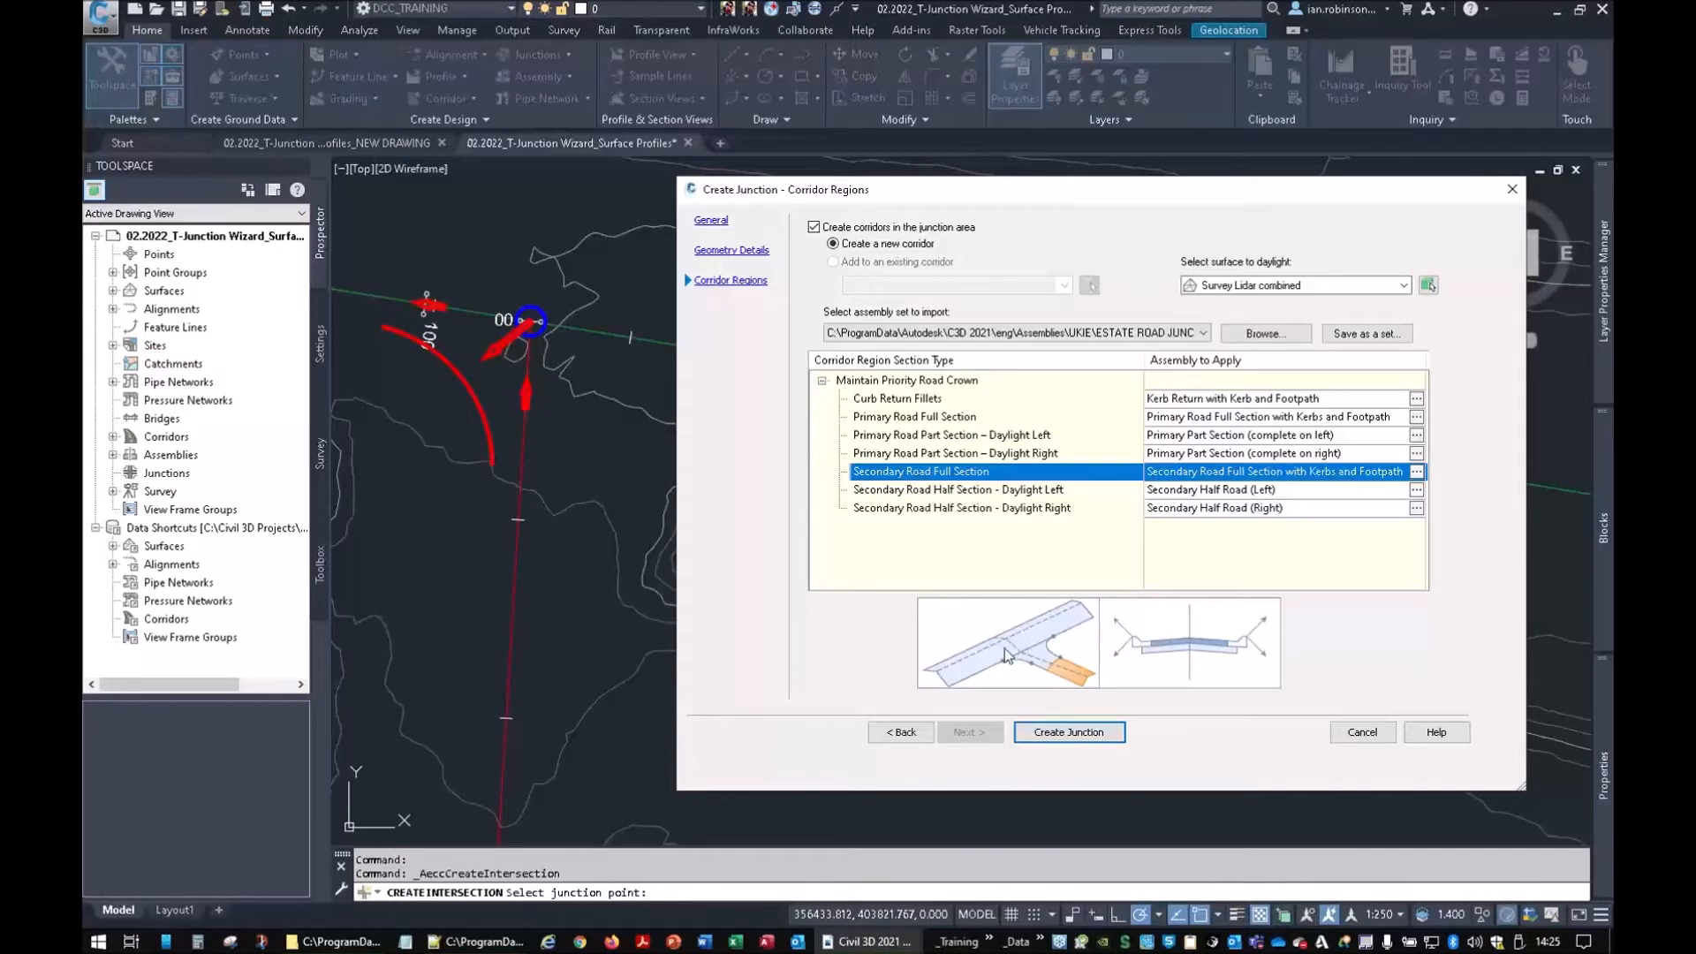
pyautogui.click(942, 456)
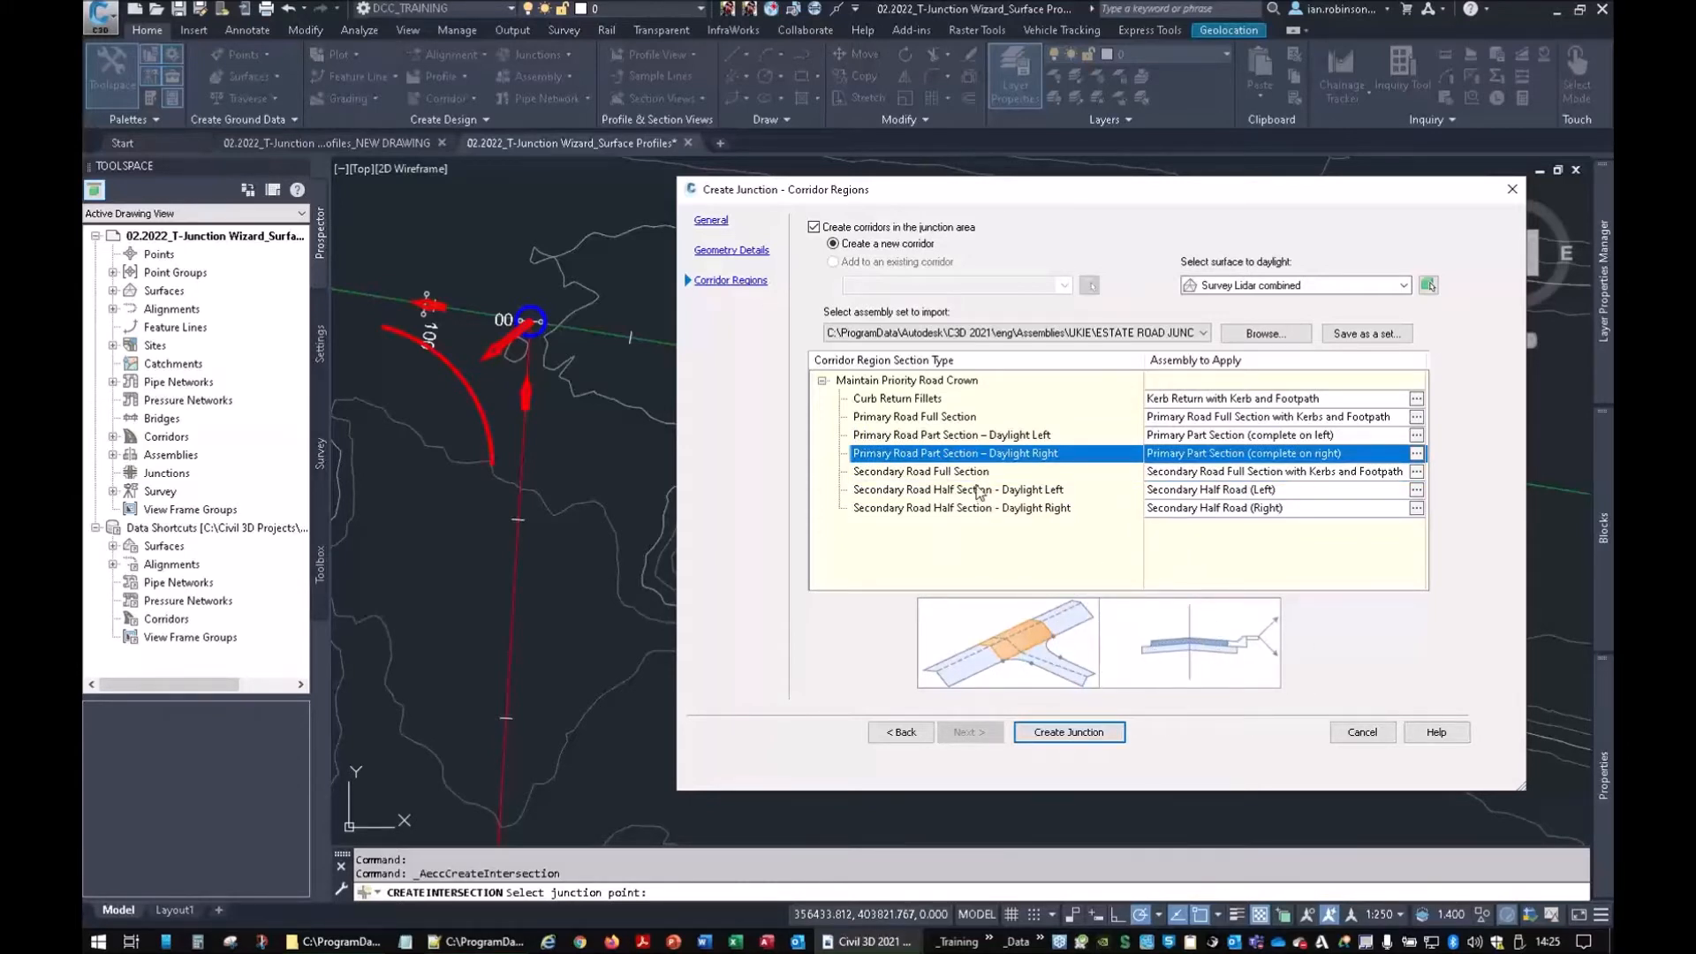
pyautogui.click(976, 439)
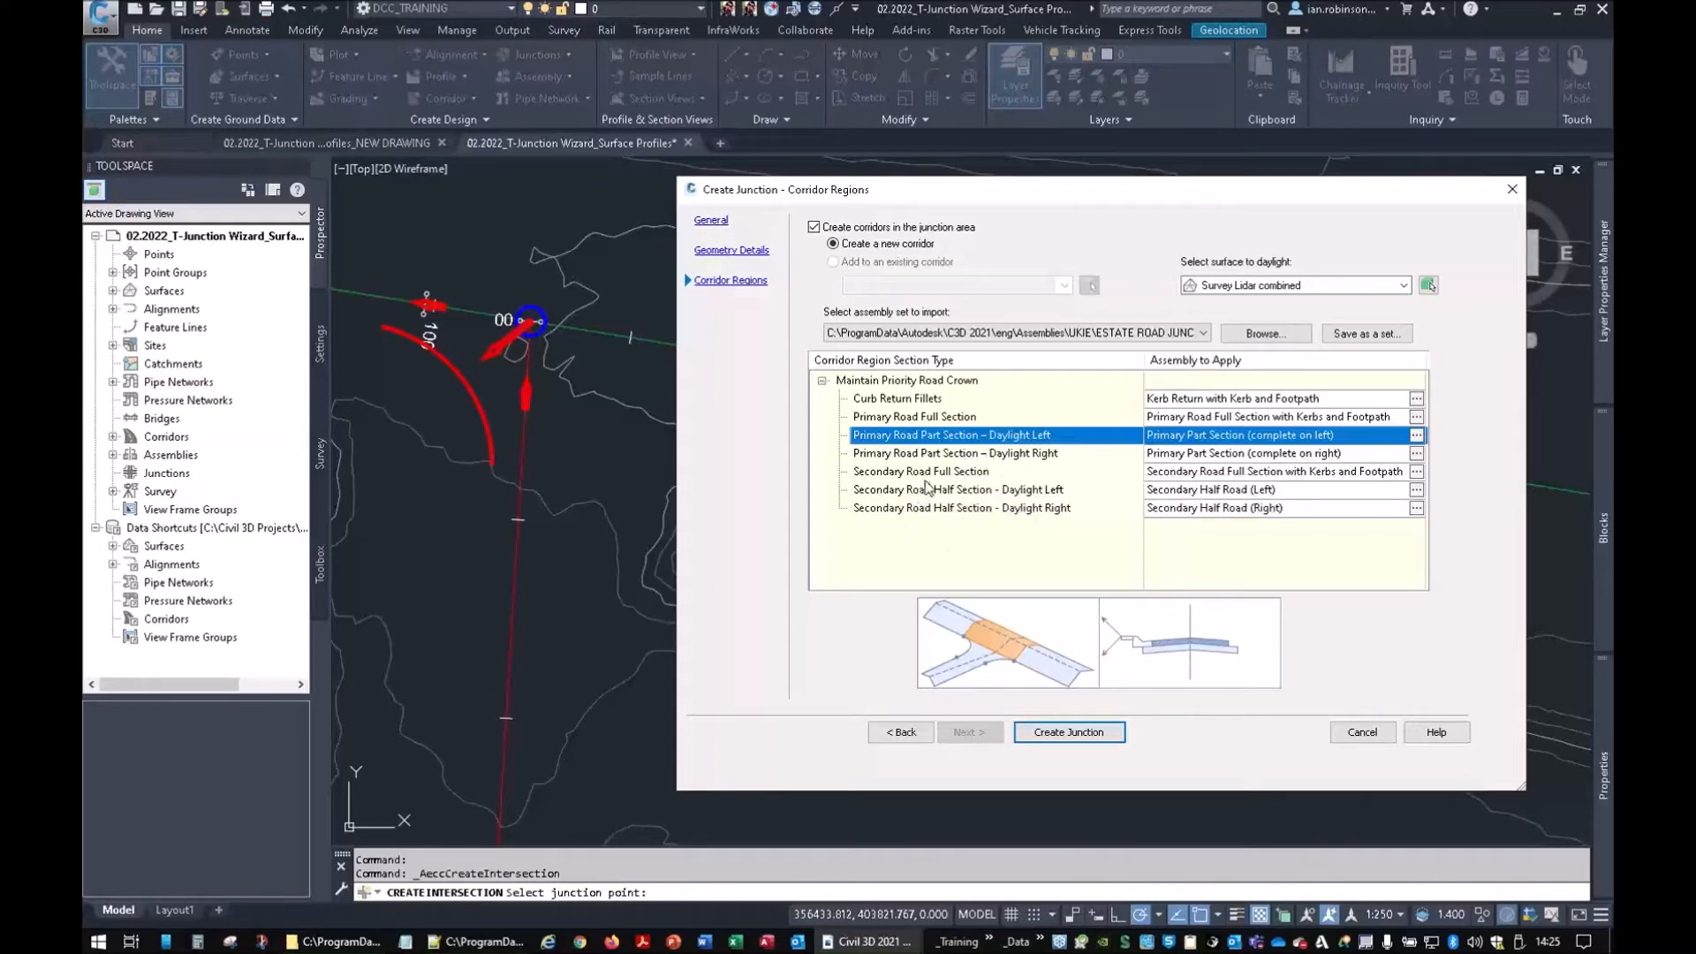
pyautogui.click(917, 402)
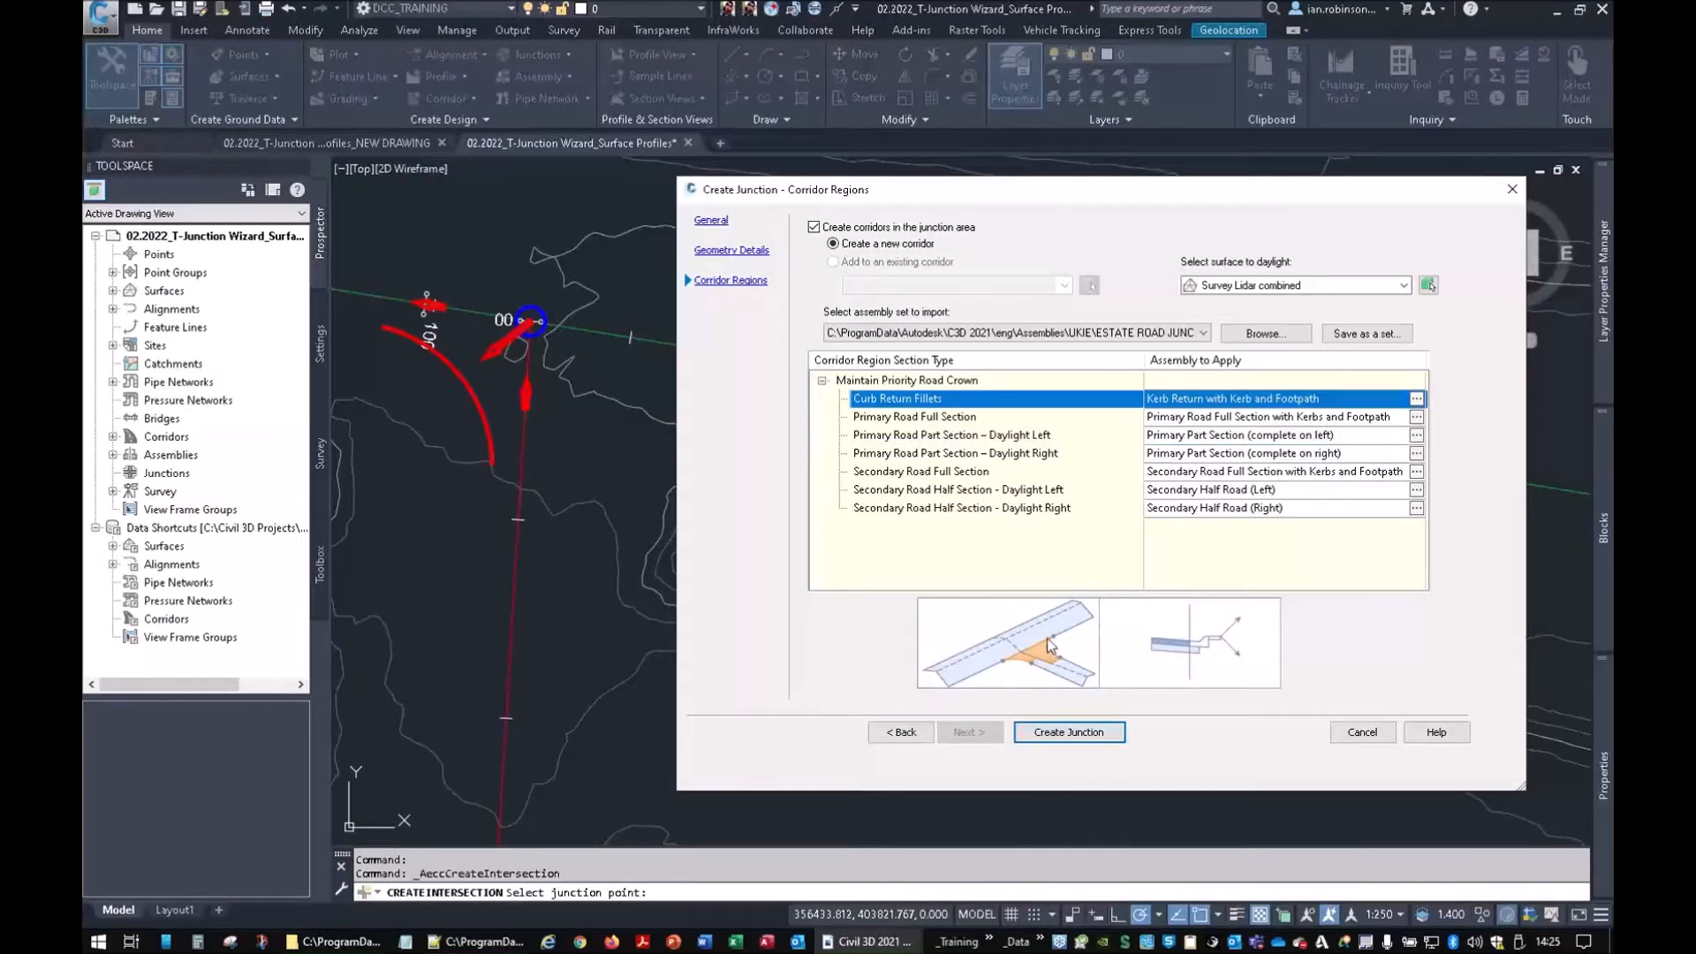
pyautogui.click(1191, 643)
pyautogui.click(1053, 659)
# Review the secondary half-section assemblies, then create the junction and its corridor
pyautogui.click(936, 492)
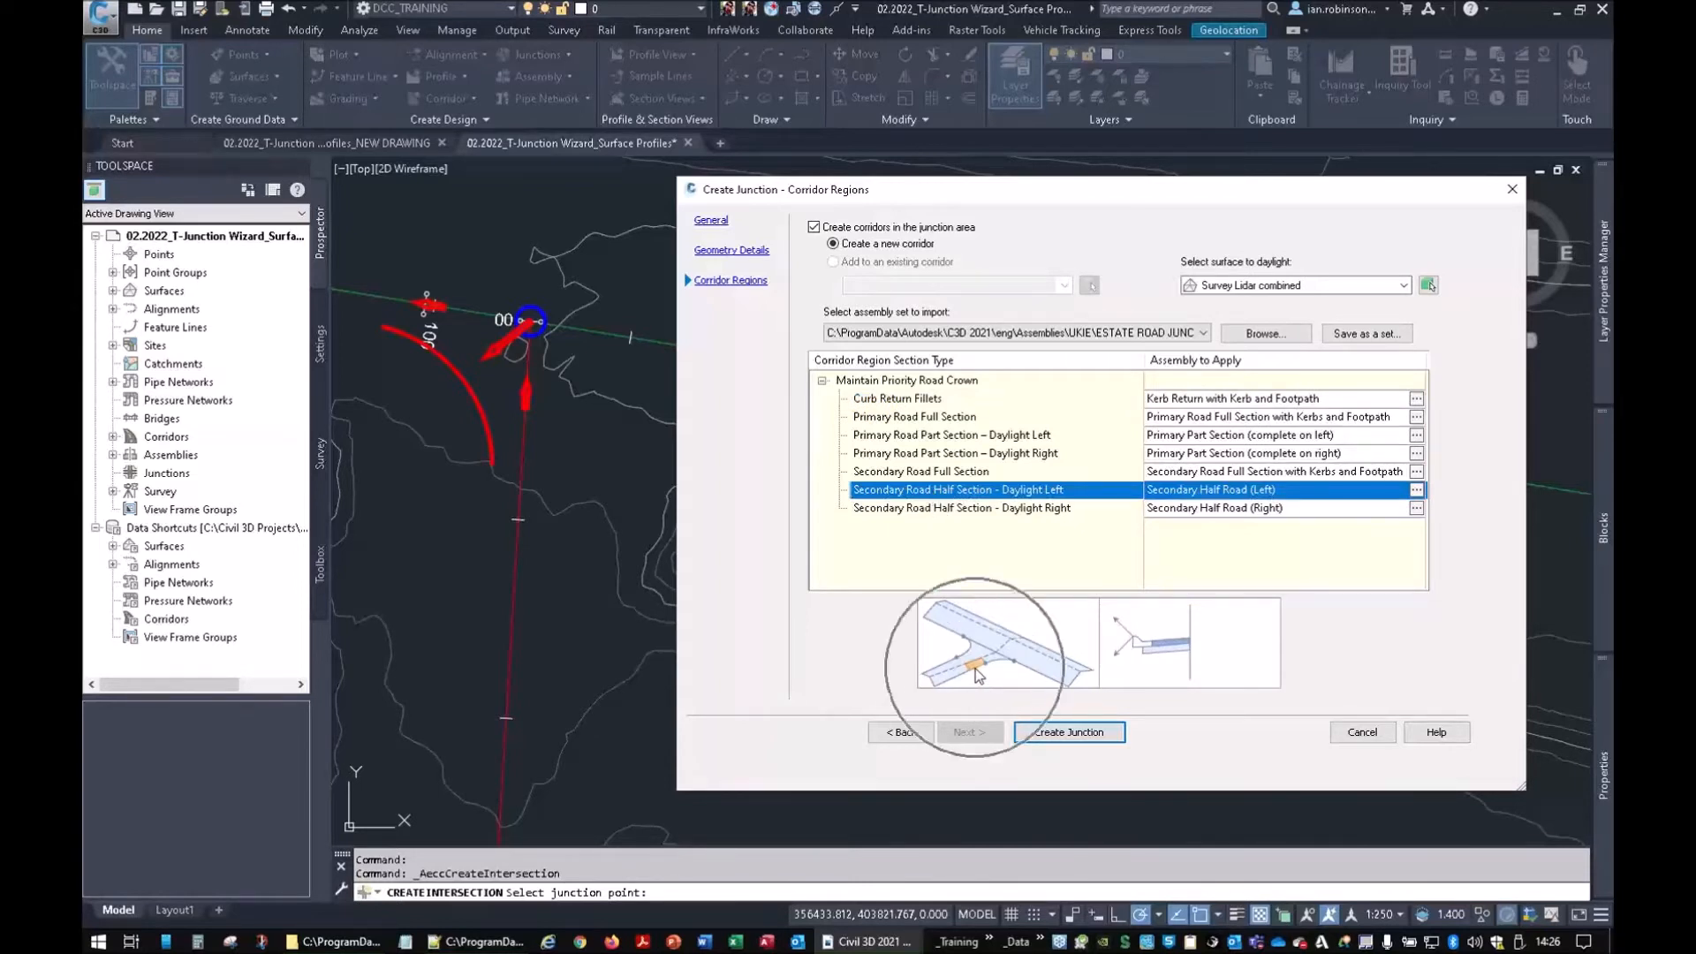
pyautogui.click(949, 510)
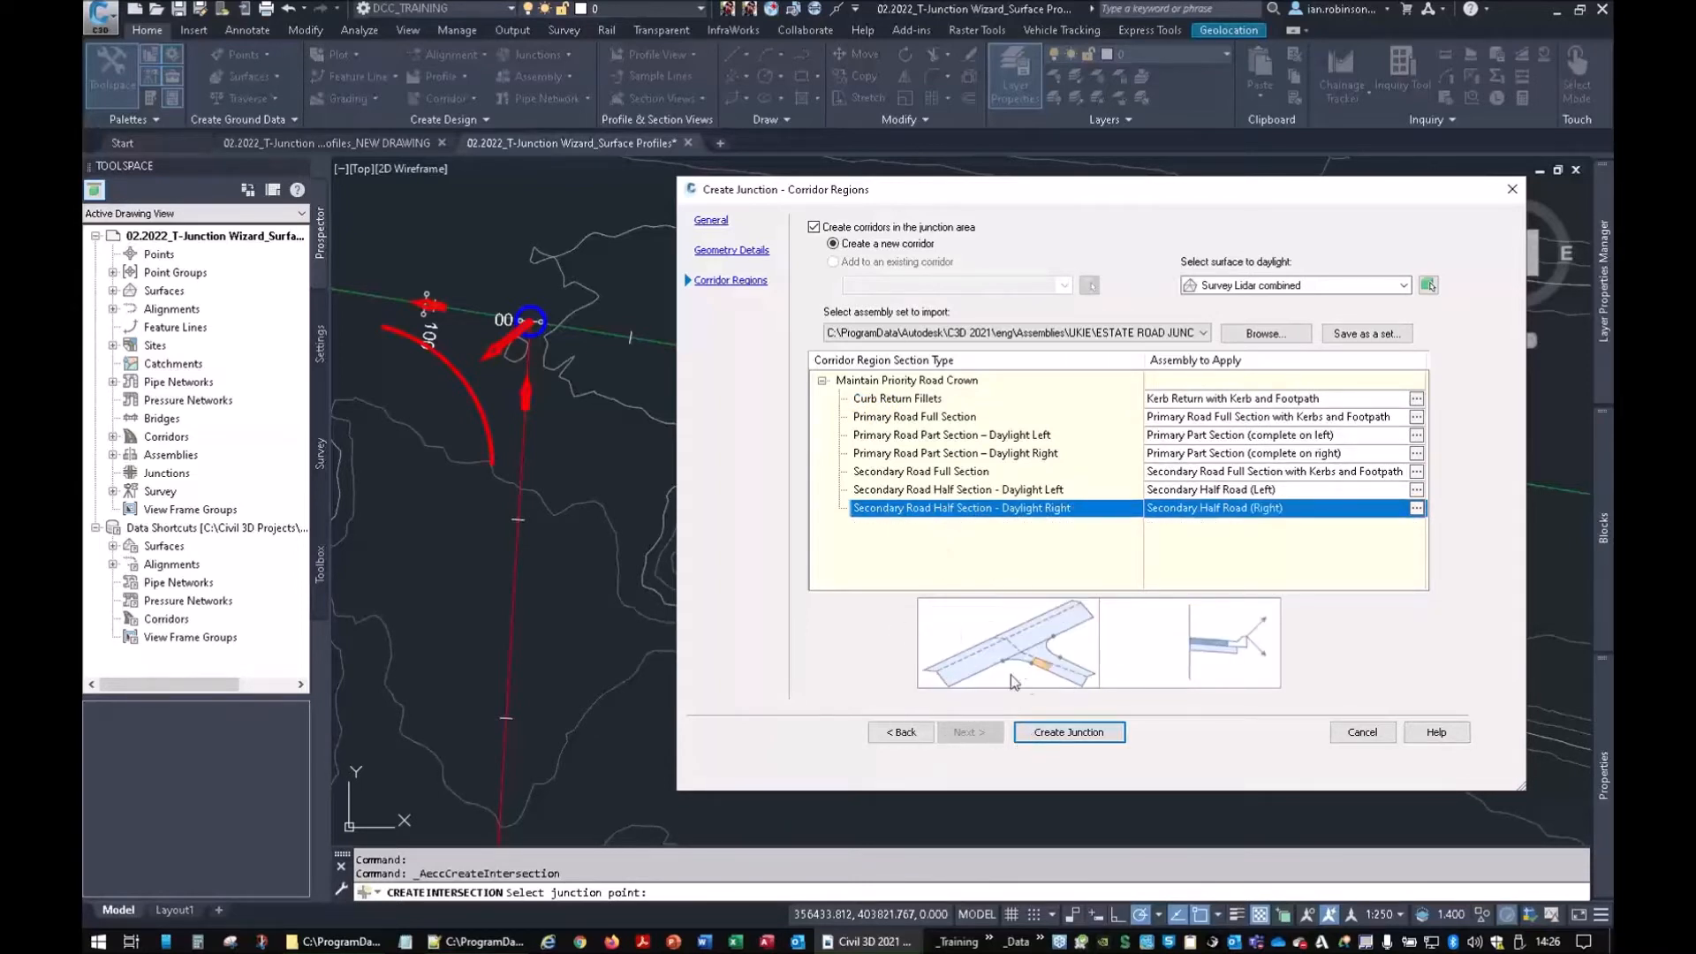
pyautogui.click(937, 419)
pyautogui.click(937, 438)
pyautogui.click(931, 474)
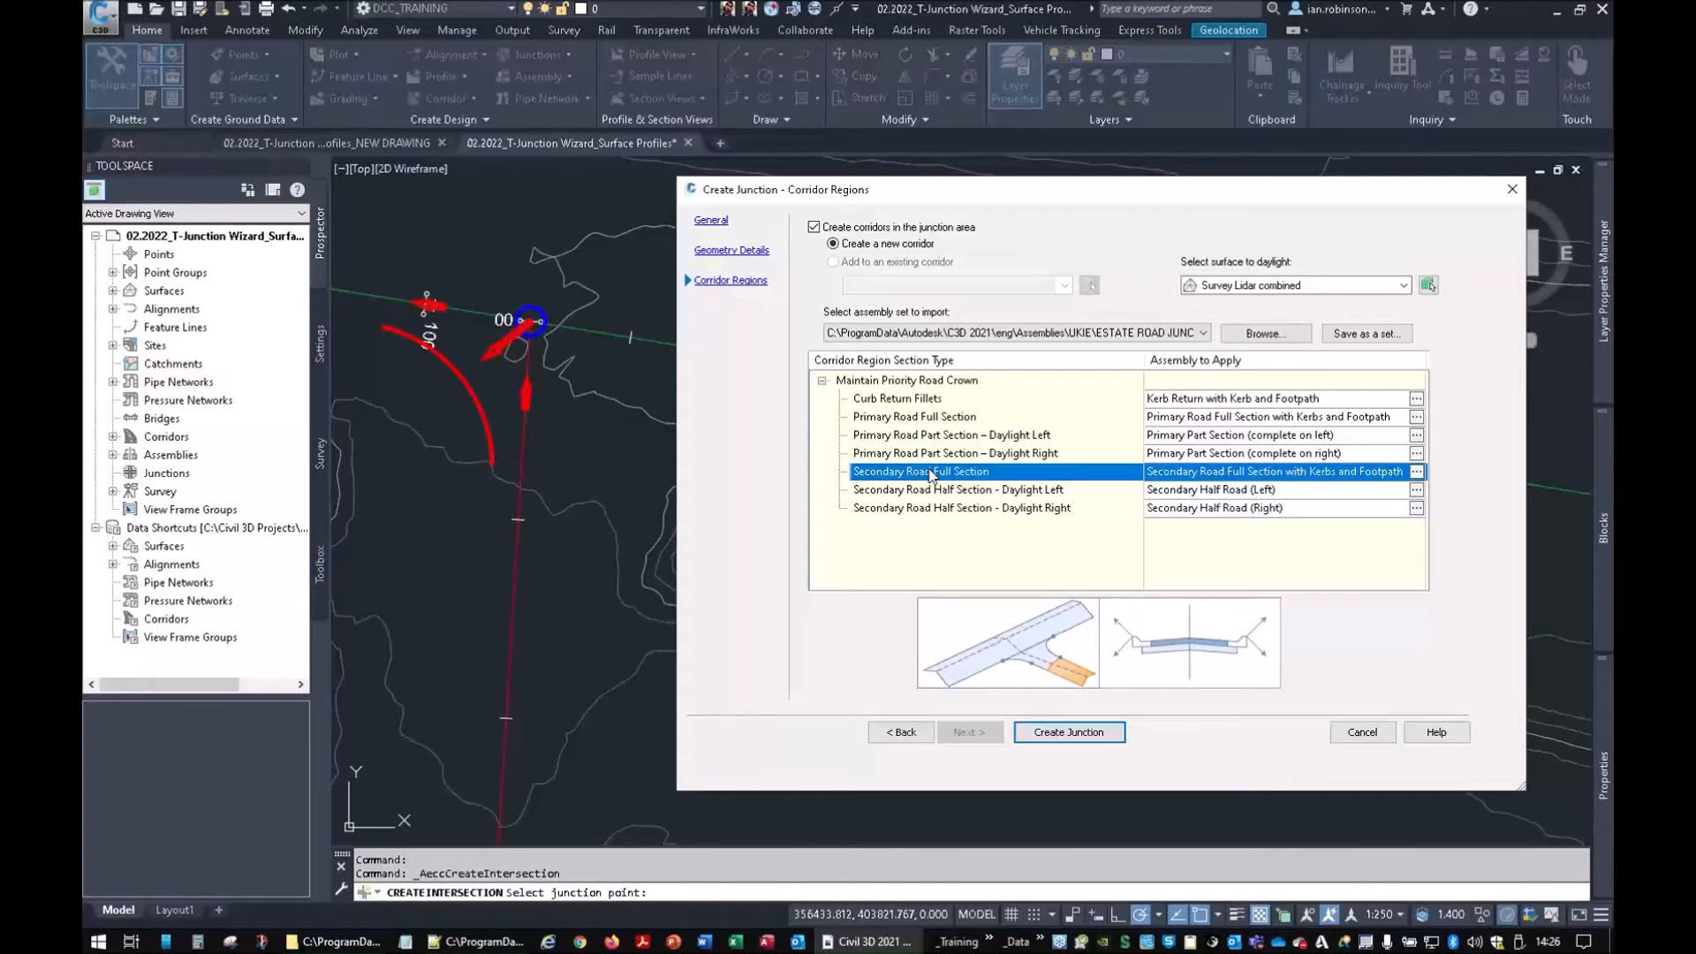
pyautogui.click(1094, 735)
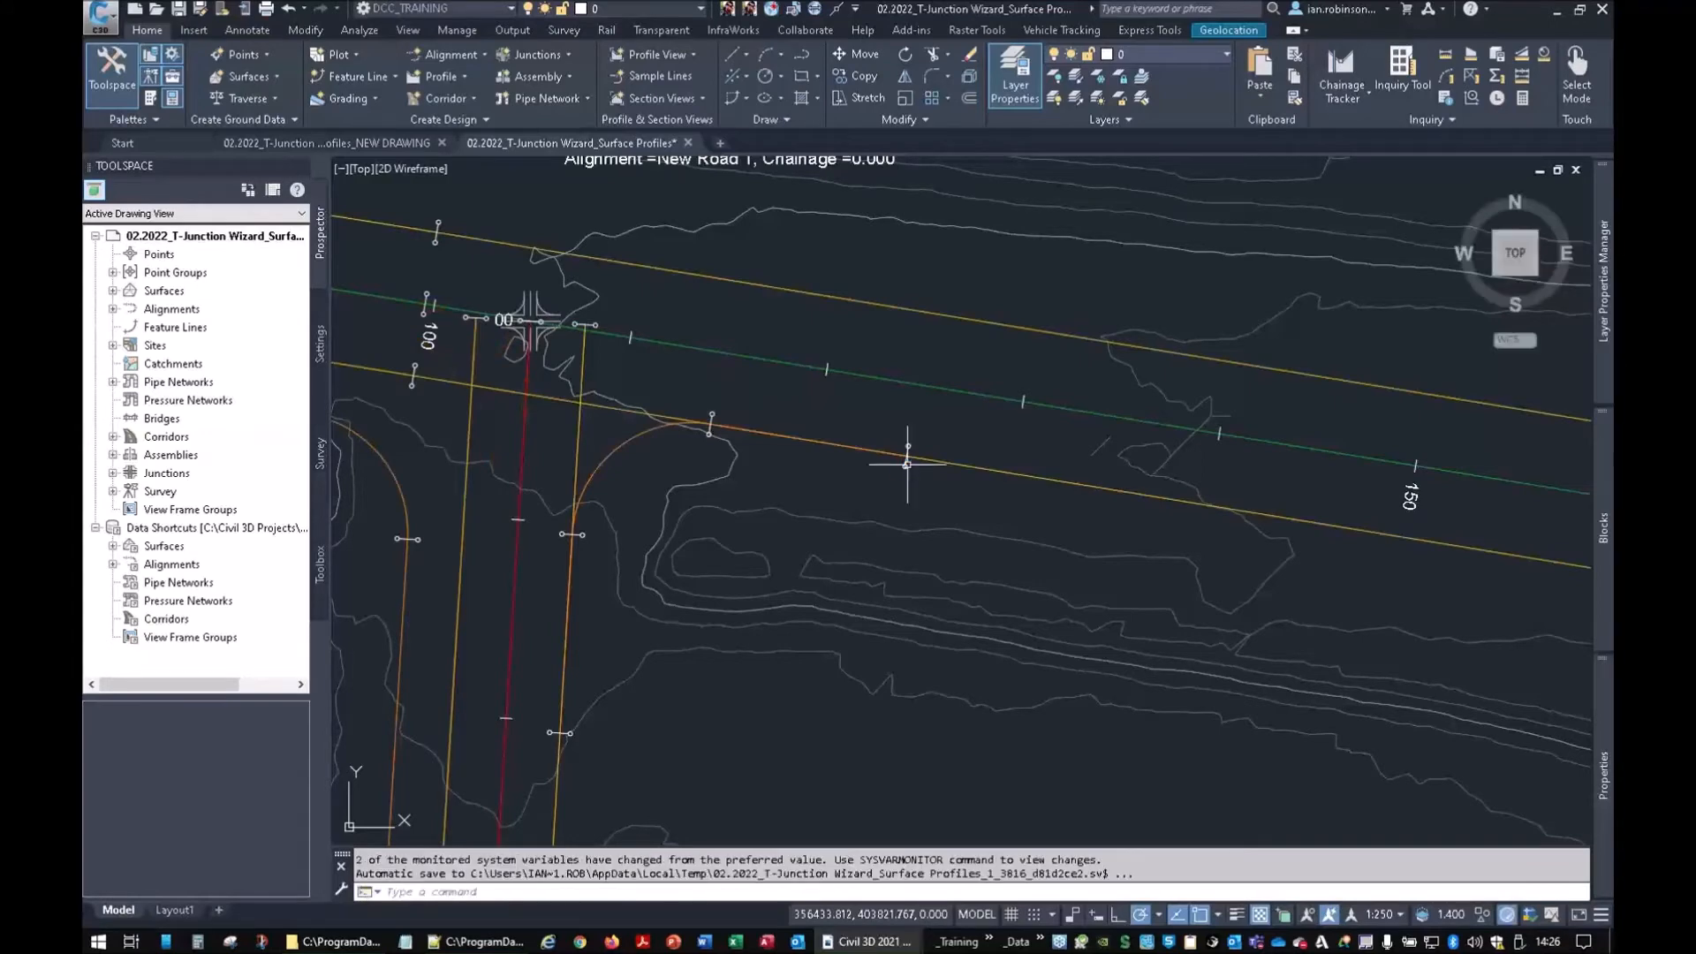
pyautogui.moveTo(784, 431); pyautogui.dragTo(1267, 485, button='middle')
pyautogui.moveTo(558, 428); pyautogui.dragTo(773, 402, button='middle')
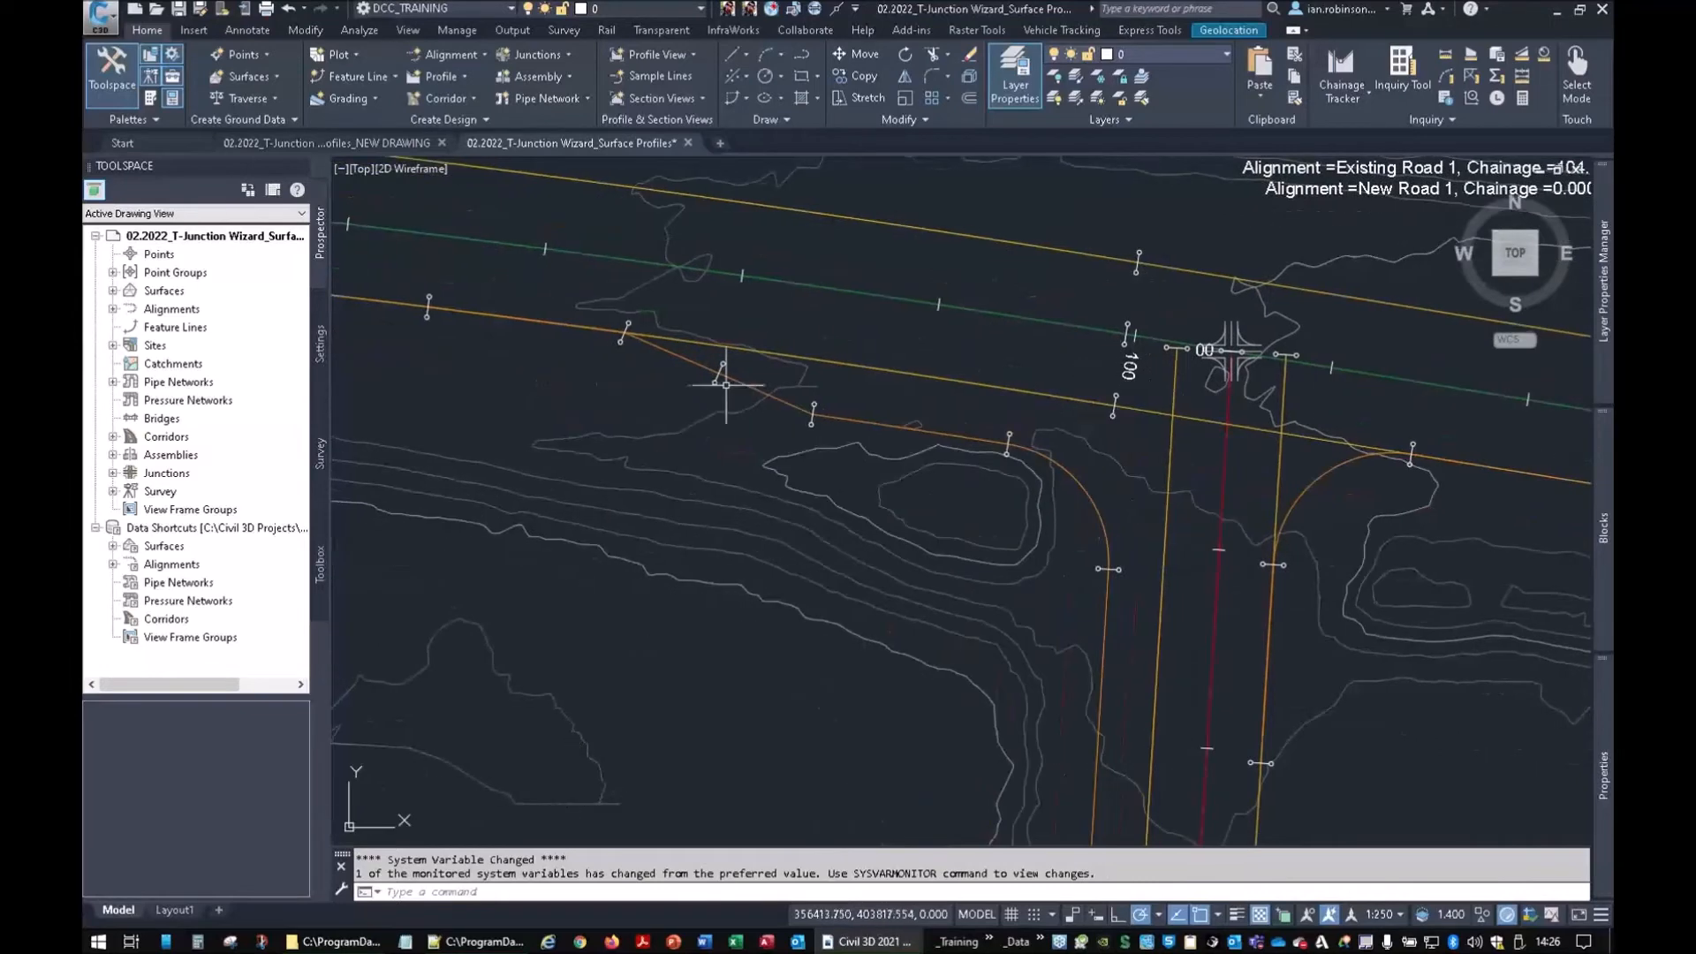
pyautogui.moveTo(1015, 509); pyautogui.dragTo(853, 408, button='middle')
pyautogui.scroll(-5, 853, 409)
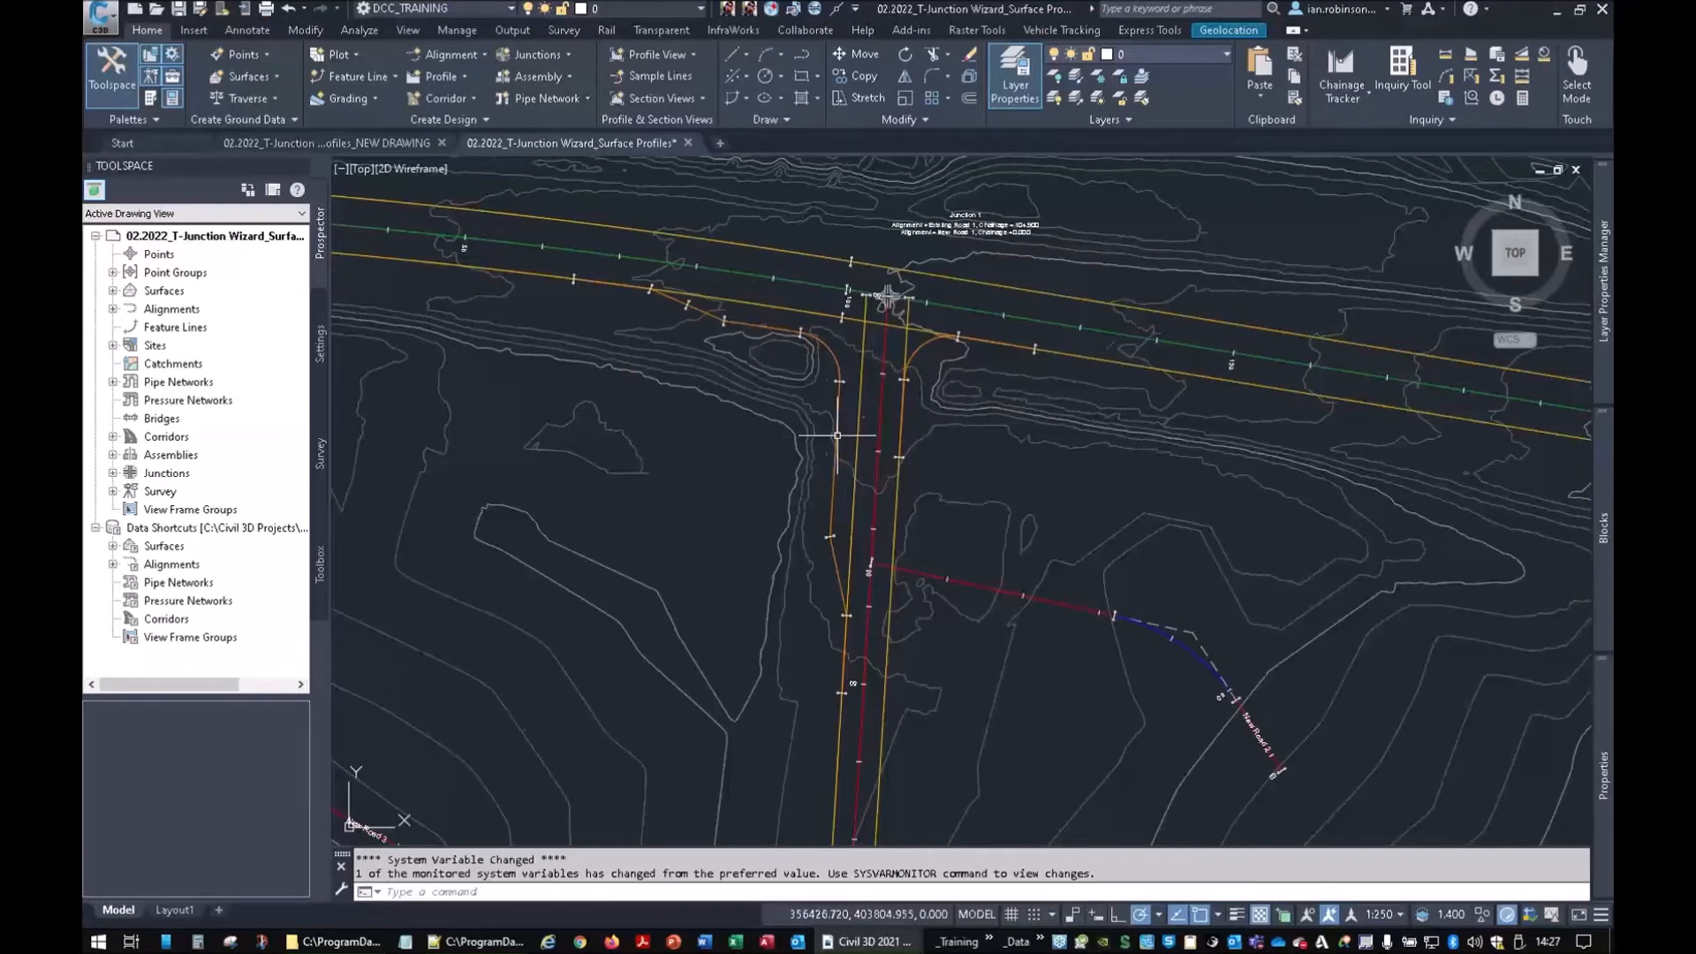
pyautogui.scroll(4, 910, 446)
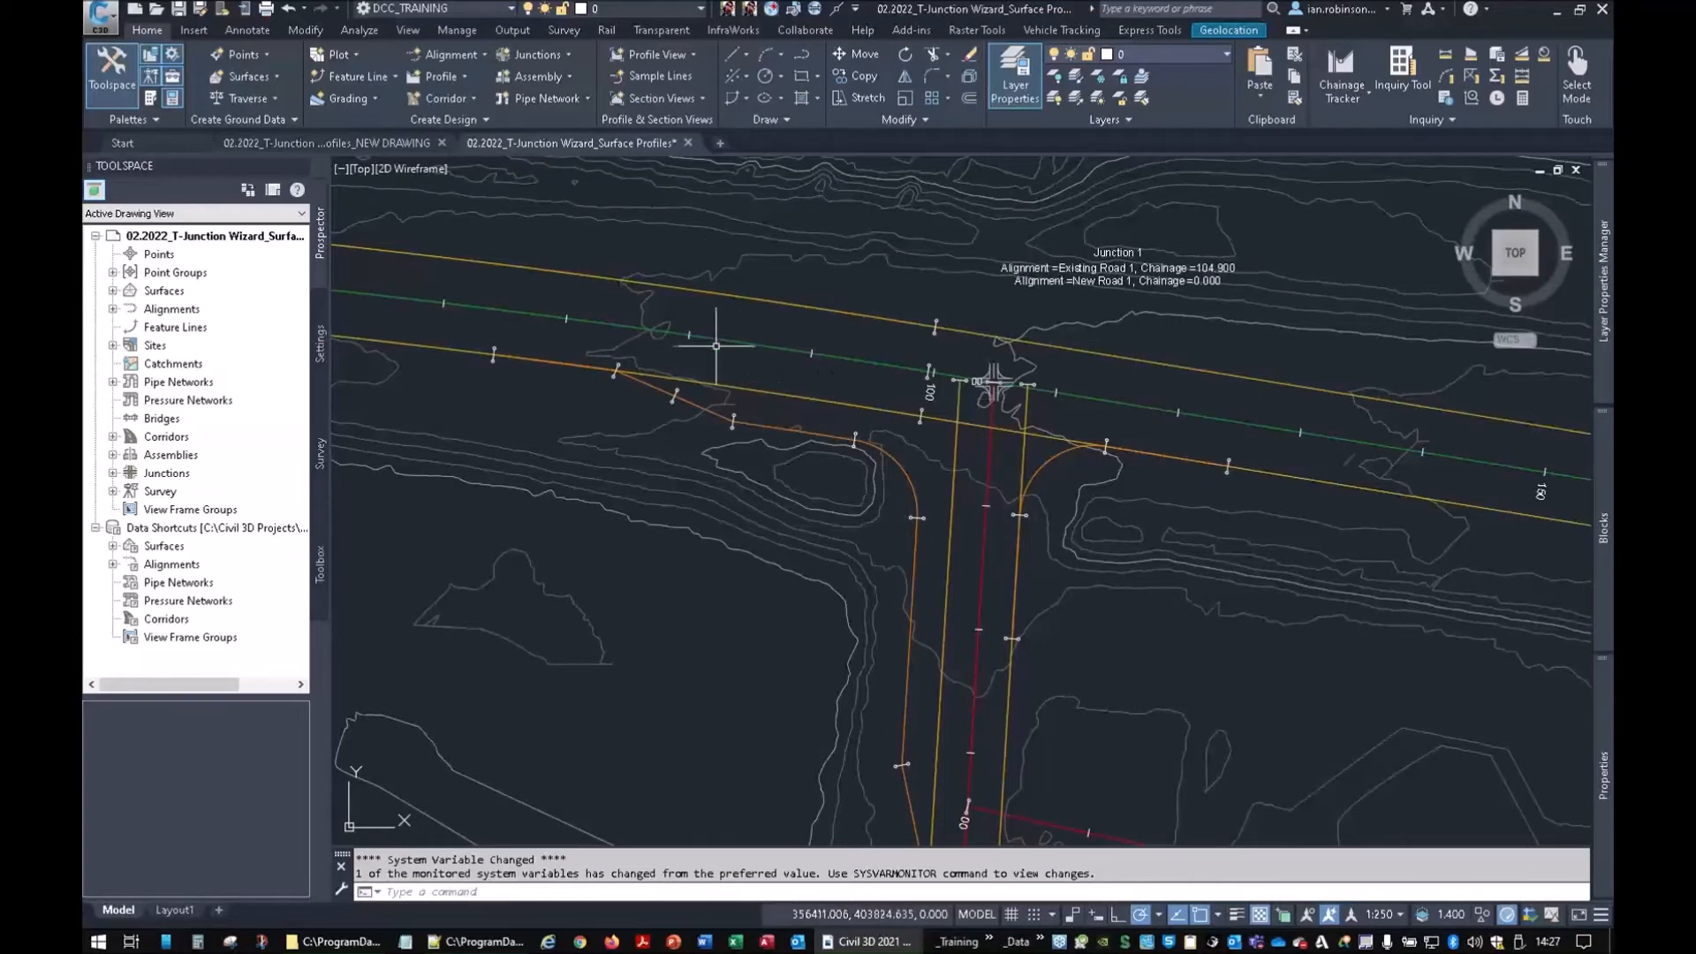
# Regenerate the drawing with RE so the T-junction corridor is drawn
pyautogui.moveTo(1031, 498); pyautogui.dragTo(1007, 358, button='middle')
pyautogui.write('r')
pyautogui.press('Return')
pyautogui.write('re')
pyautogui.press('Return')
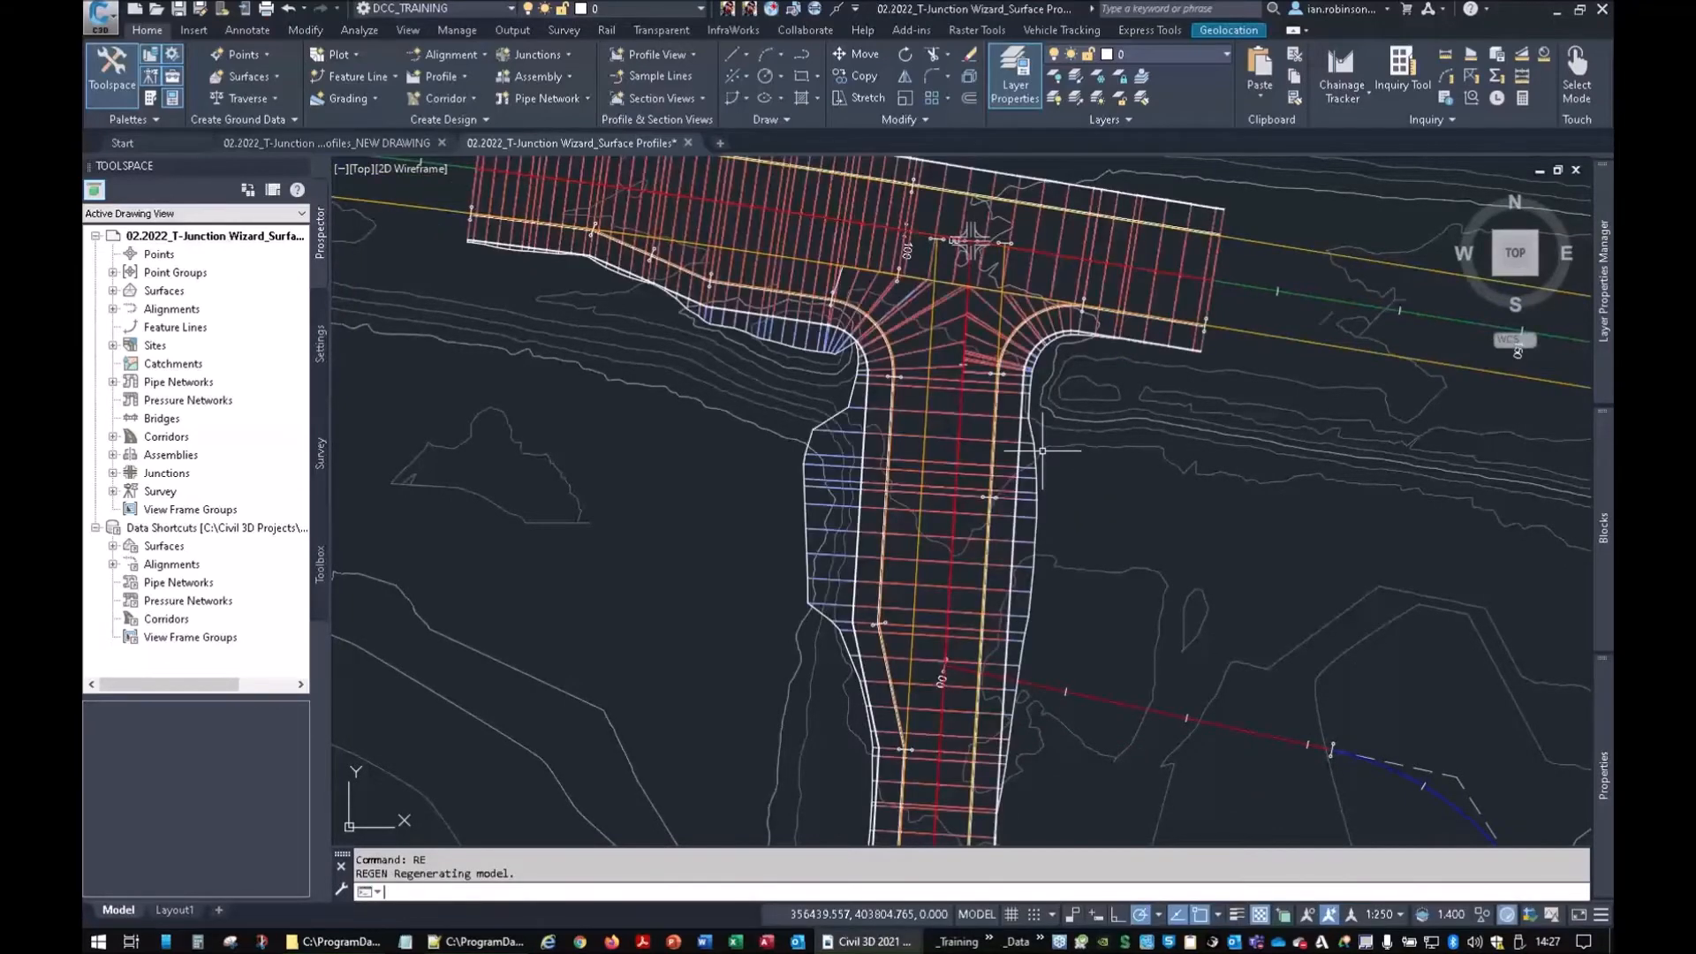
pyautogui.moveTo(971, 372); pyautogui.dragTo(1006, 494, button='middle')
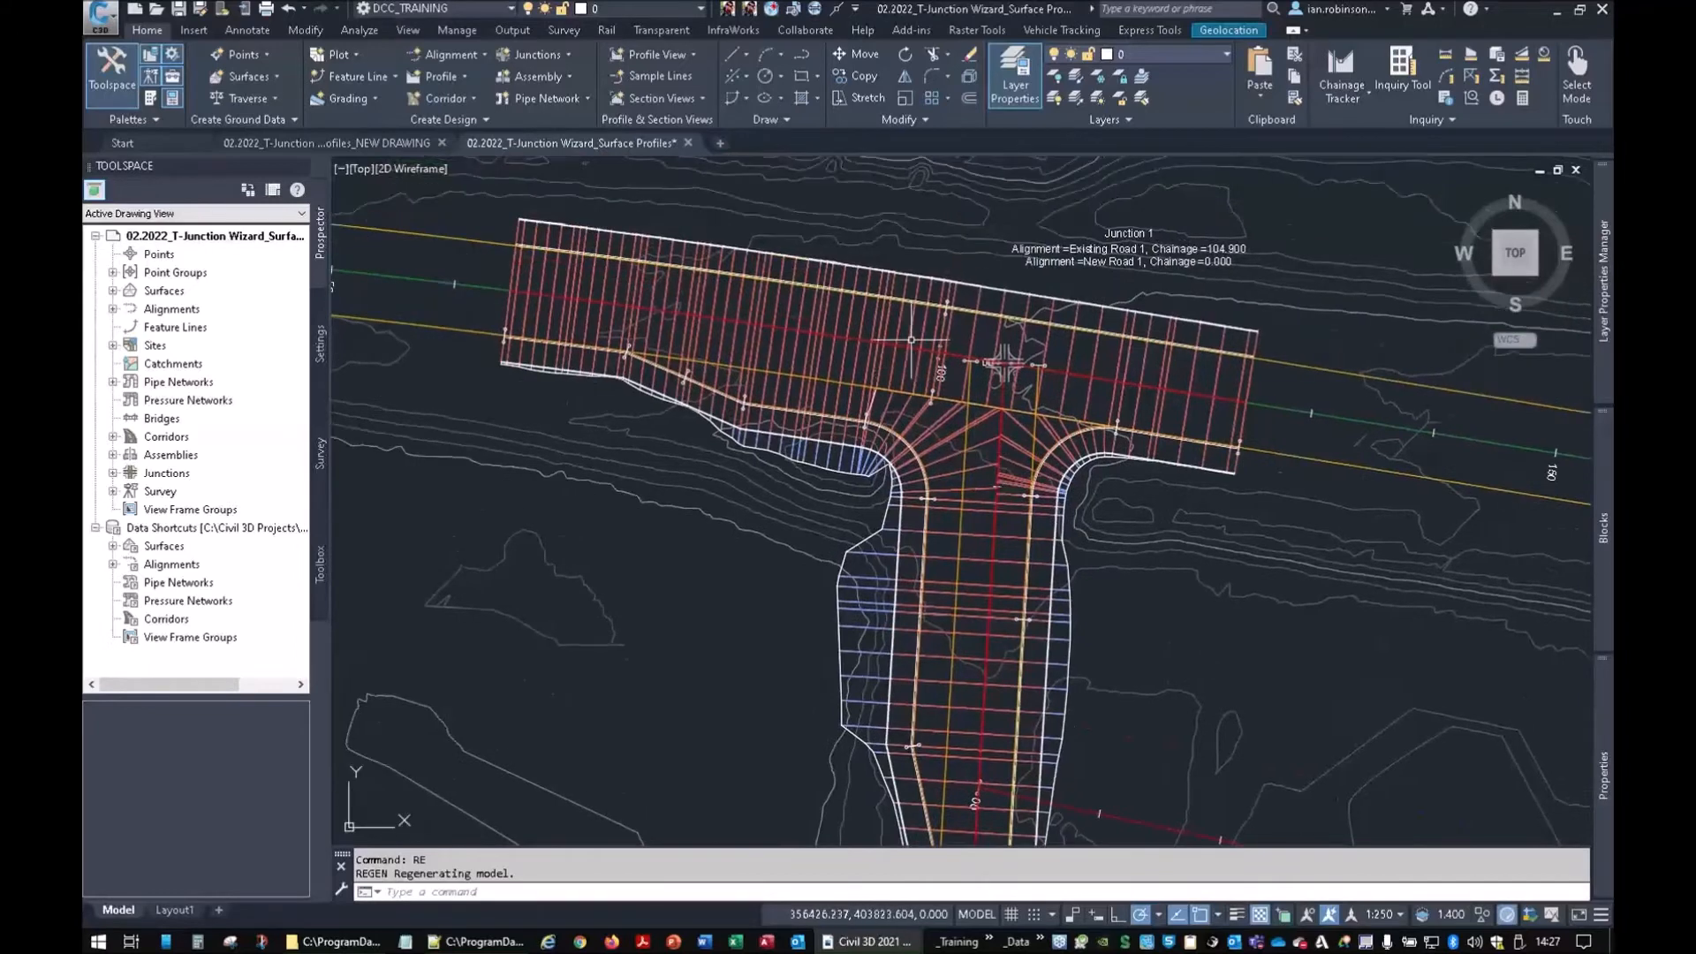
# Inspect the junction corridor in the Object Viewer, orbiting it in 3D before exiting
pyautogui.click(910, 336)
pyautogui.rightClick(926, 347)
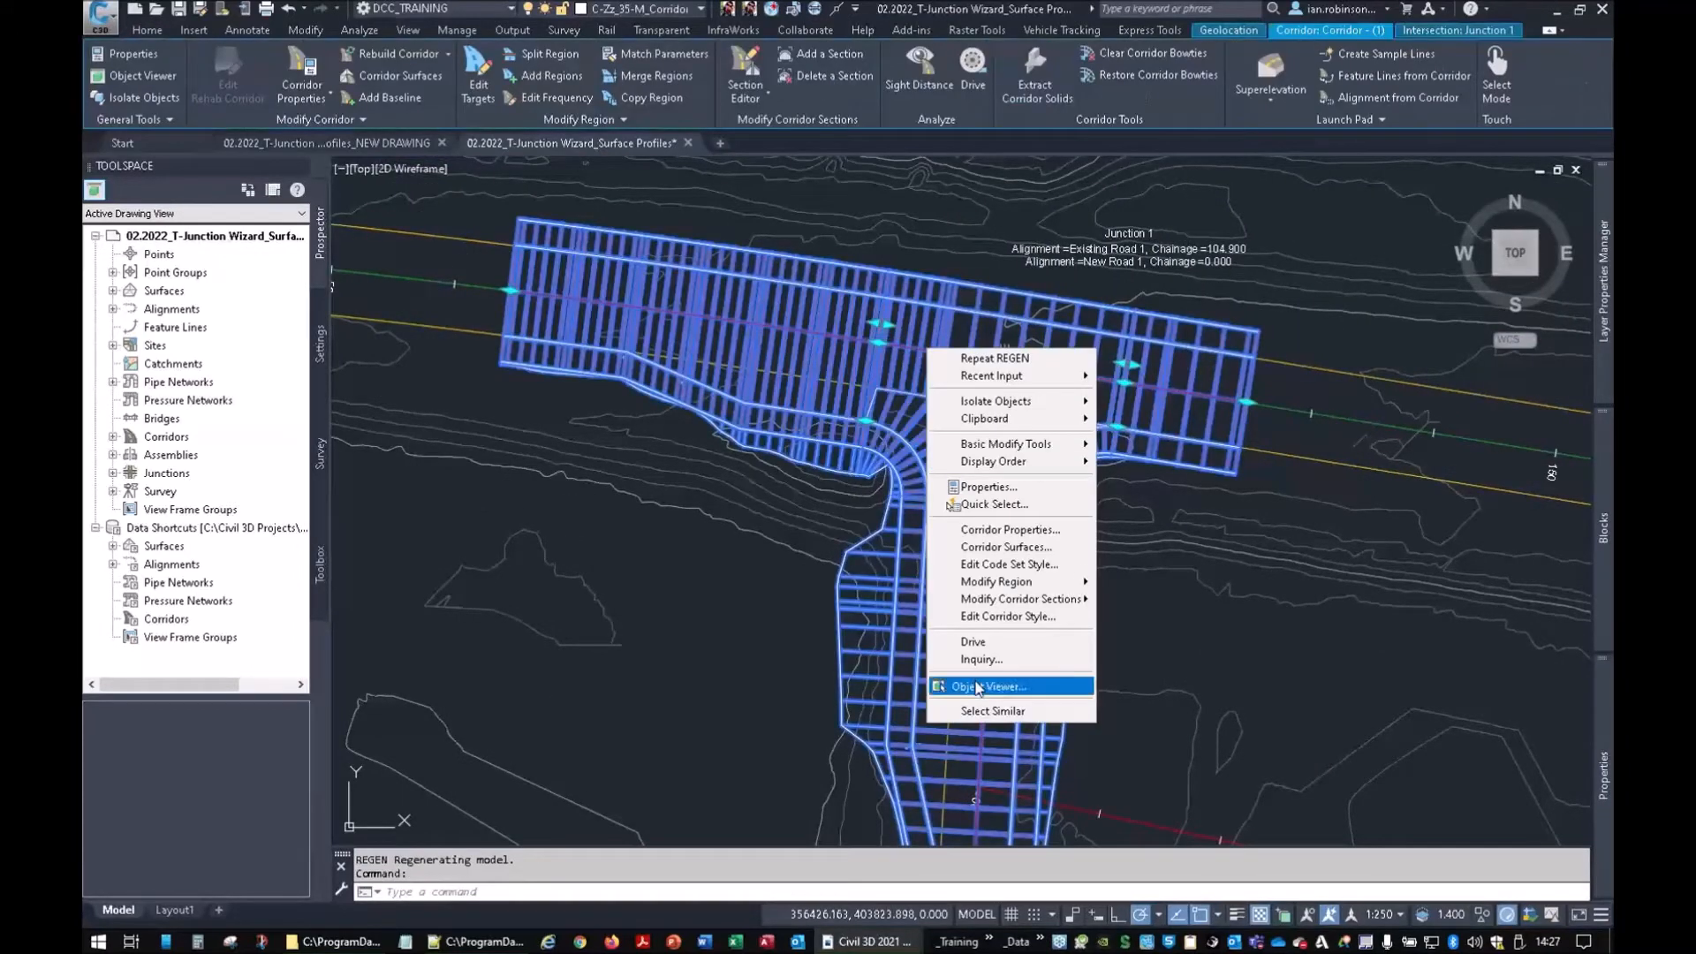
pyautogui.click(977, 688)
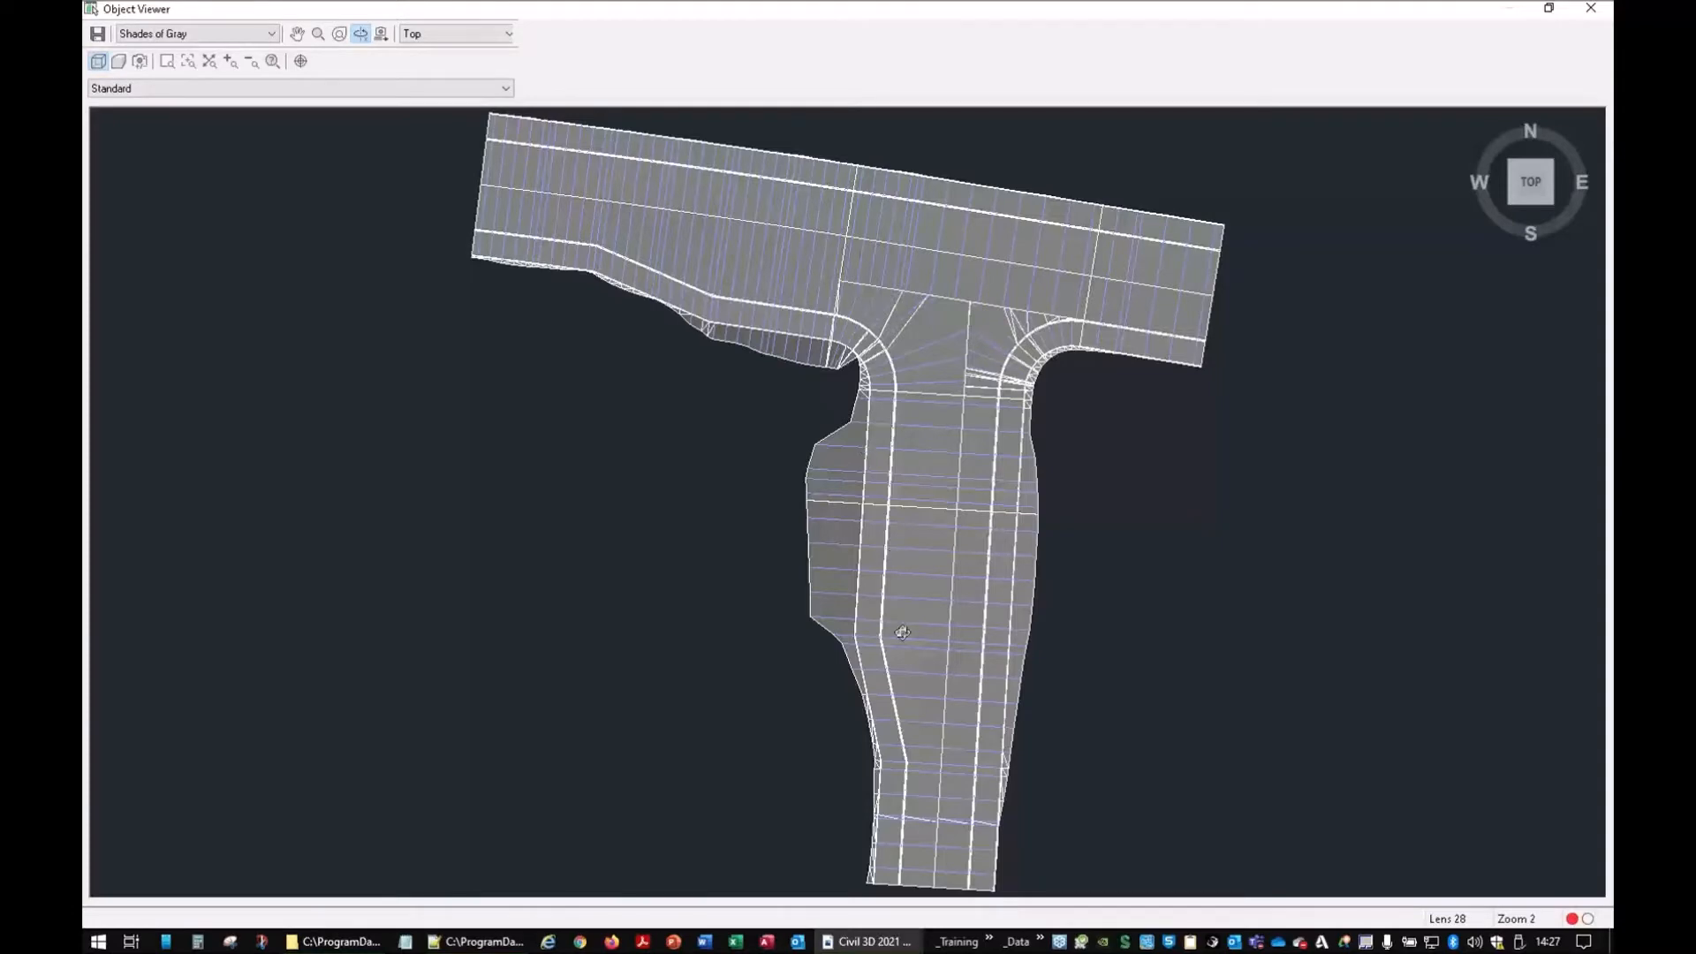
pyautogui.moveTo(902, 632); pyautogui.dragTo(811, 615)
pyautogui.moveTo(946, 647); pyautogui.dragTo(602, 619)
pyautogui.scroll(5, 742, 587)
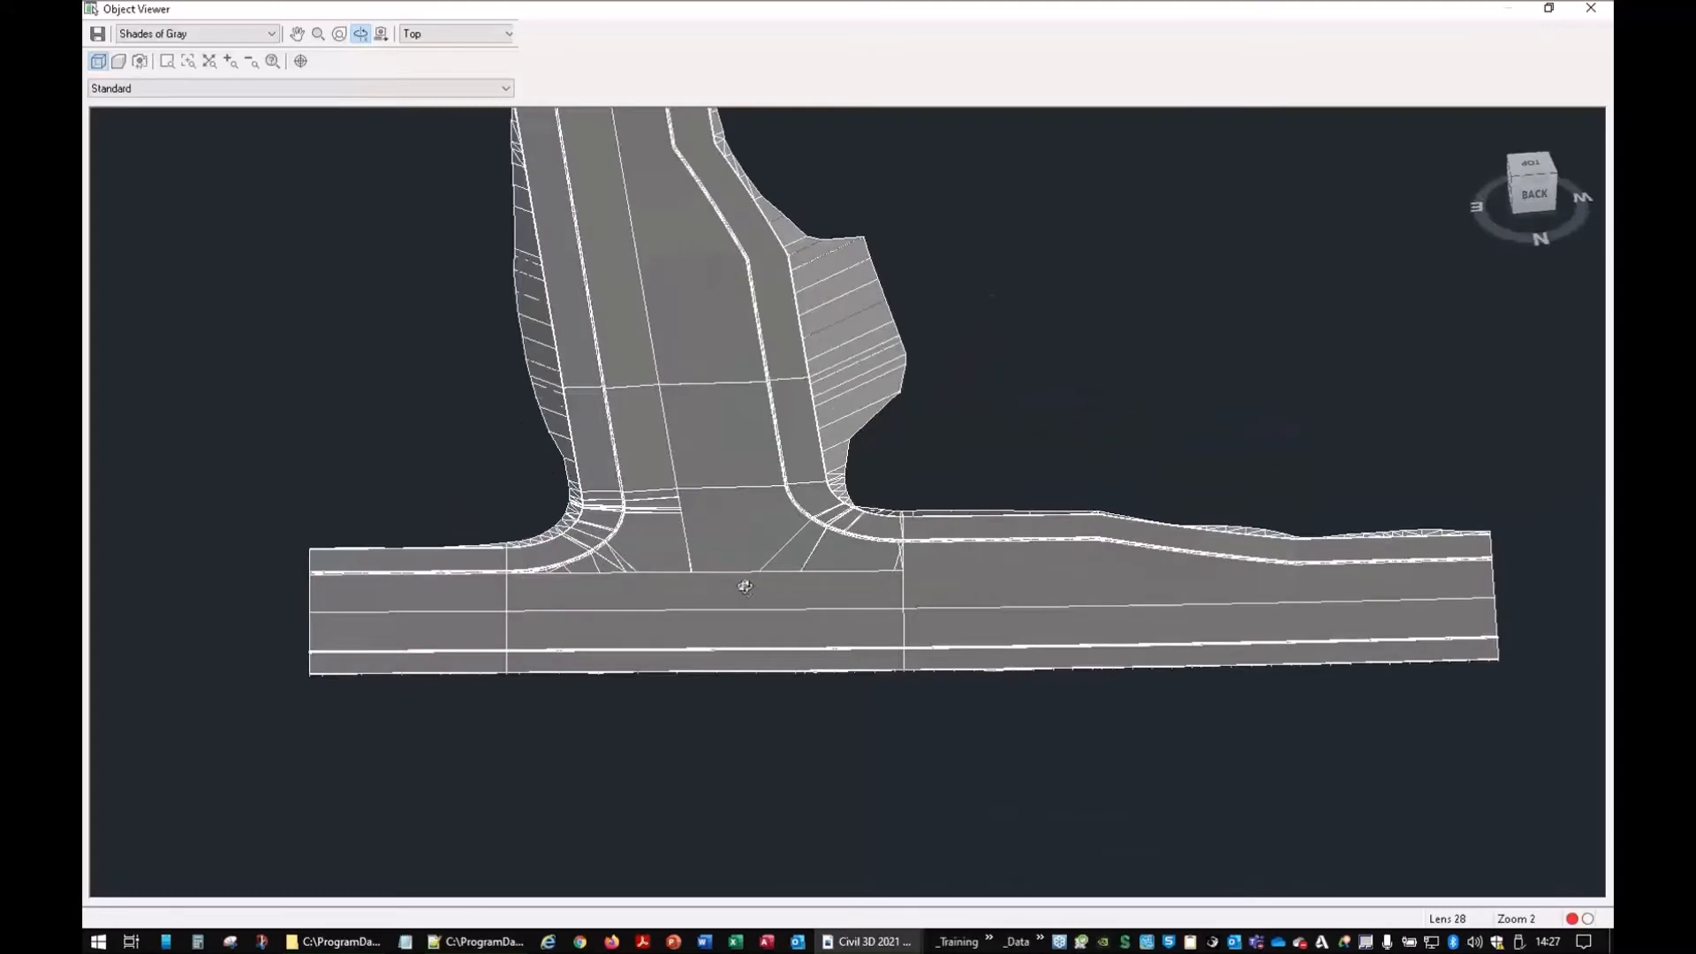
pyautogui.scroll(-3, 639, 690)
pyautogui.moveTo(778, 615); pyautogui.dragTo(709, 534)
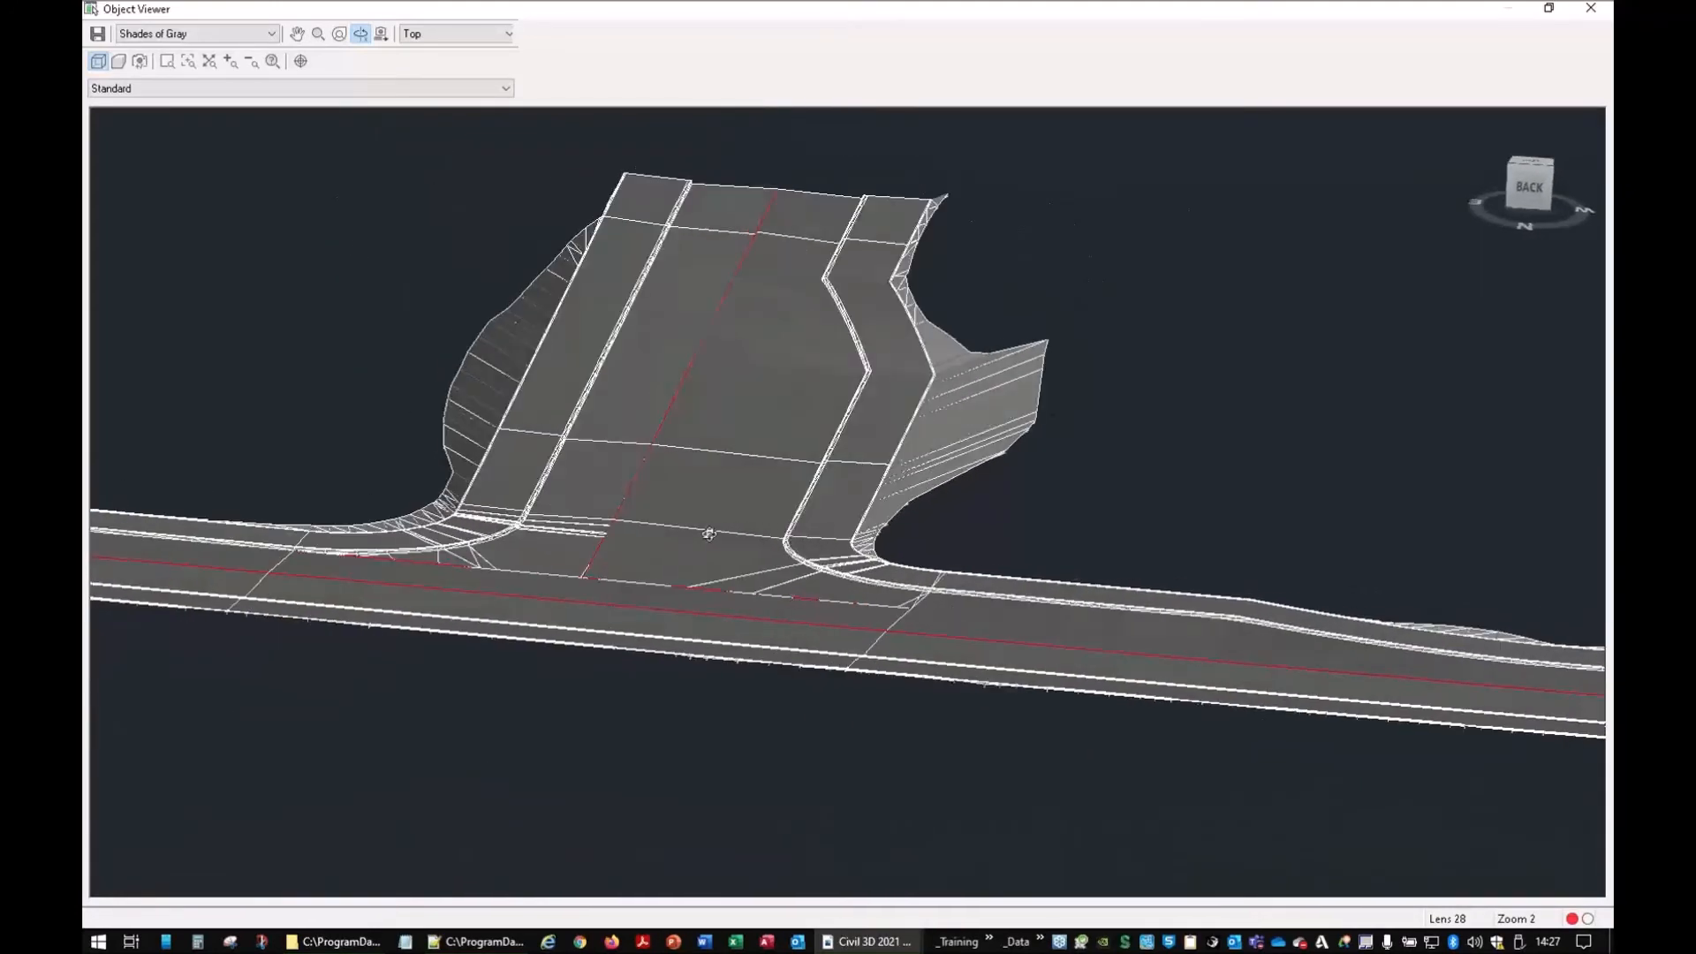
pyautogui.rightClick(720, 538)
pyautogui.click(720, 542)
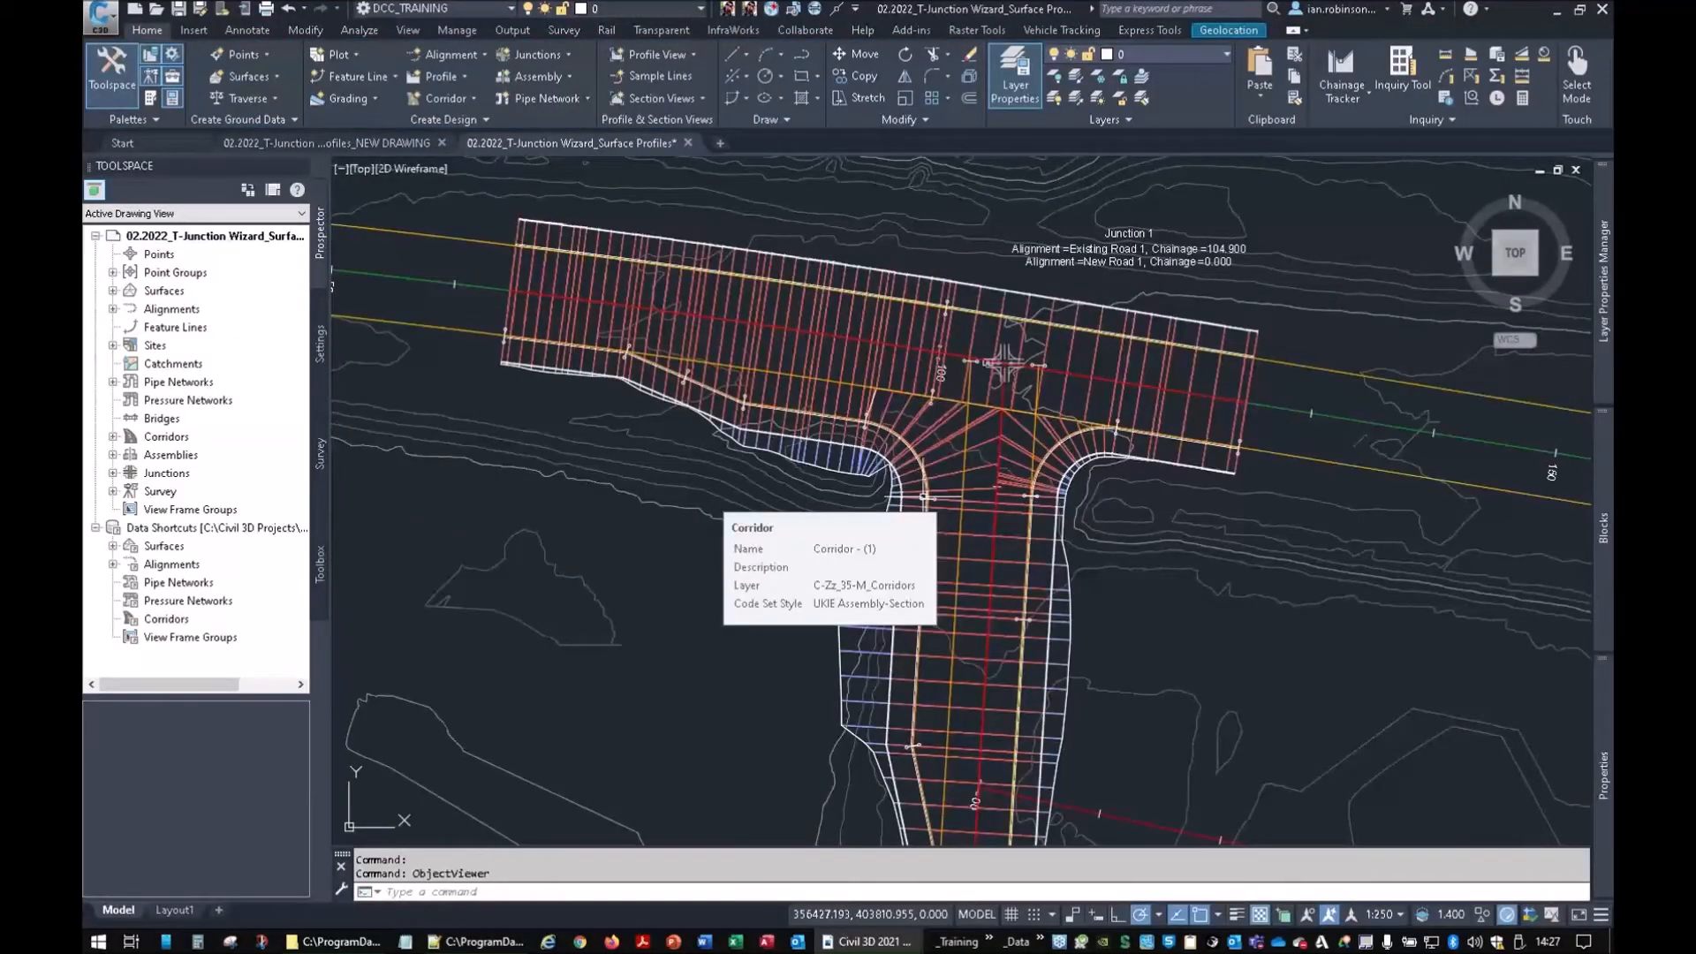
# Set Corridor - (1)'s Code Set Style to Plan View (with Links shown) in Properties
pyautogui.scroll(-2, 976, 451)
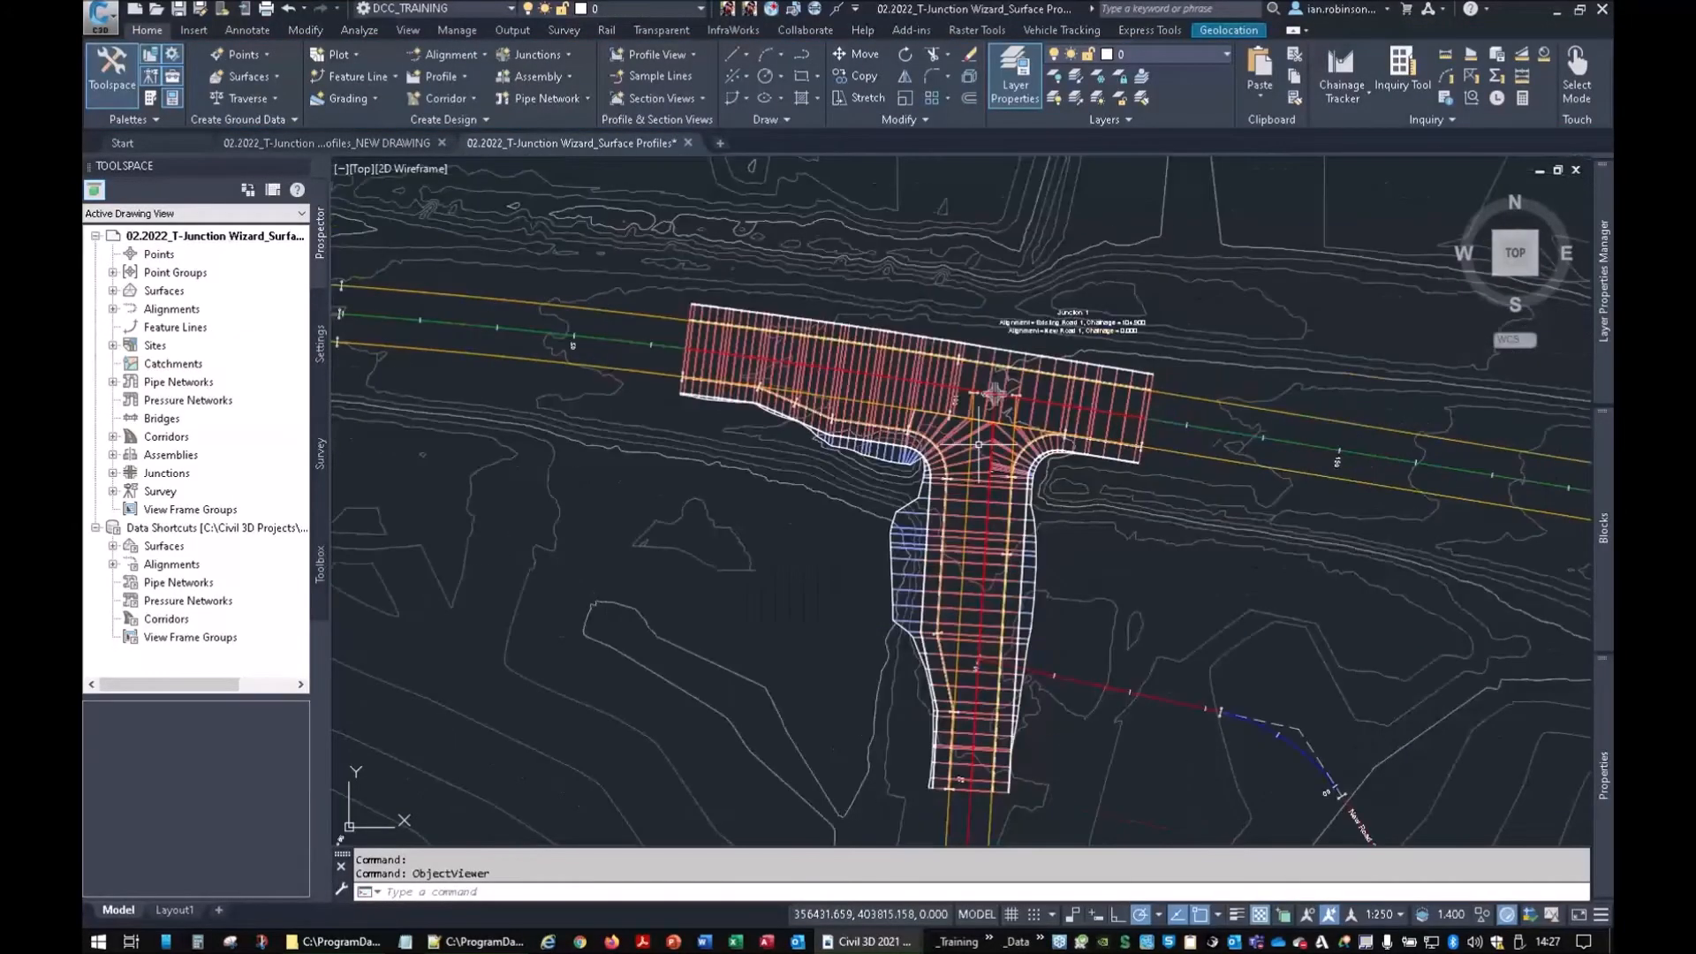
pyautogui.click(1065, 393)
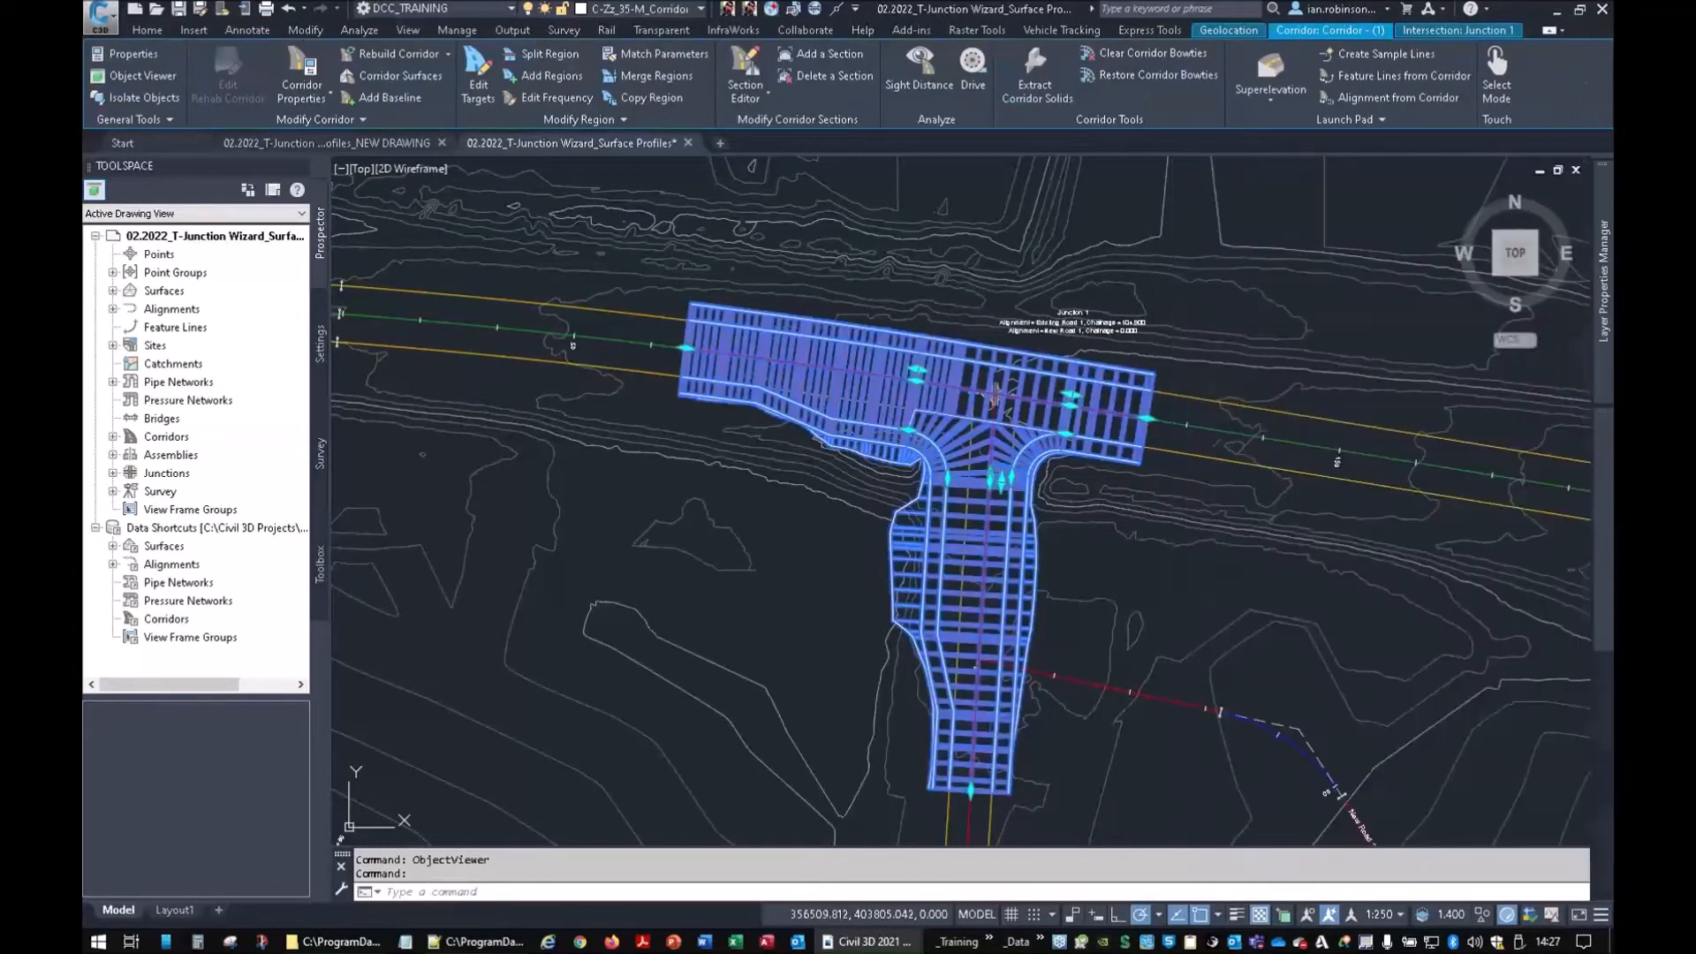
pyautogui.moveTo(1609, 730)
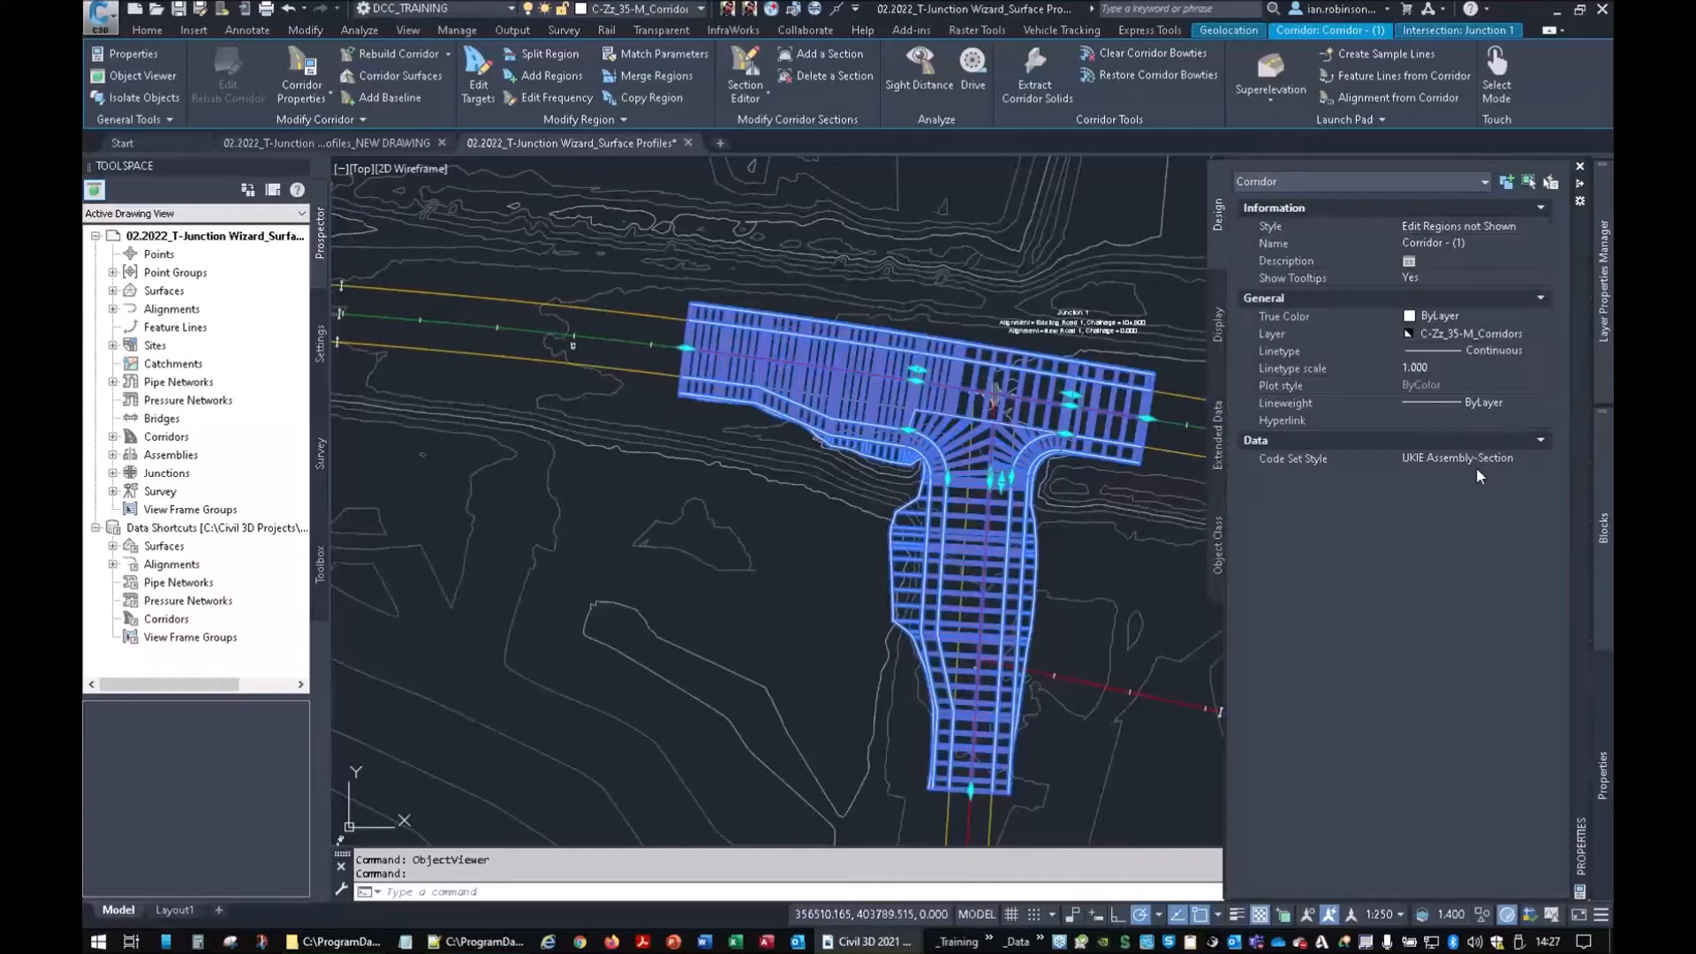
pyautogui.click(1476, 456)
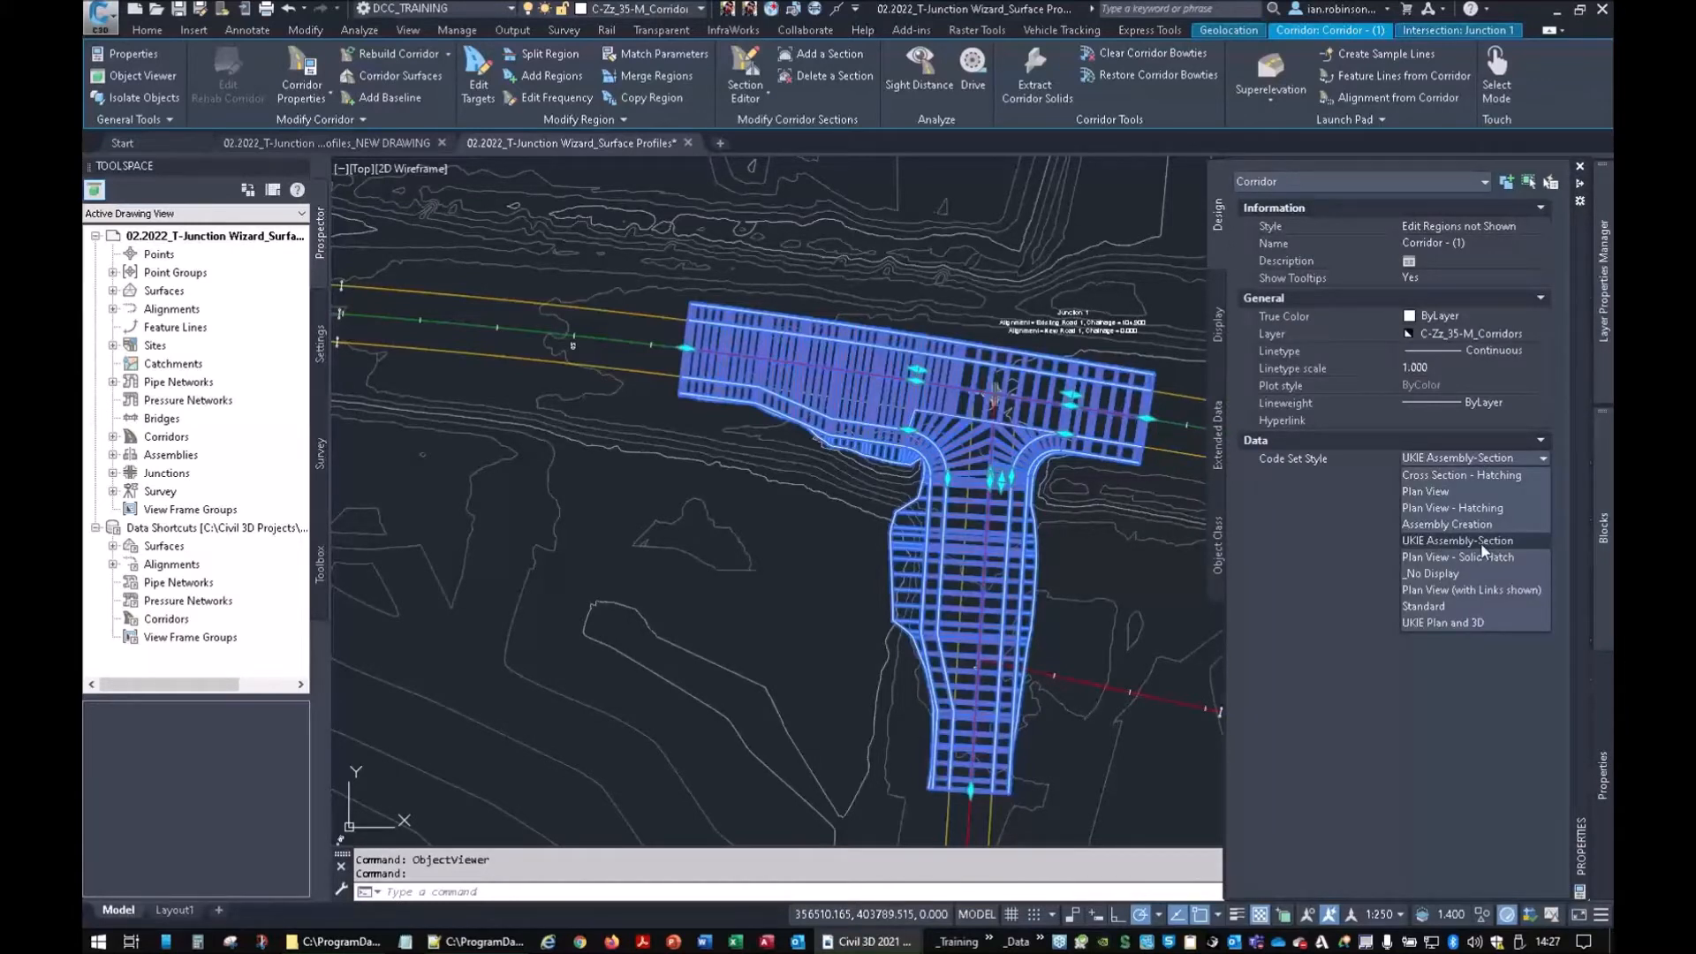
pyautogui.click(1459, 589)
pyautogui.moveTo(1062, 395); pyautogui.dragTo(1019, 445, button='middle')
pyautogui.press('Escape')
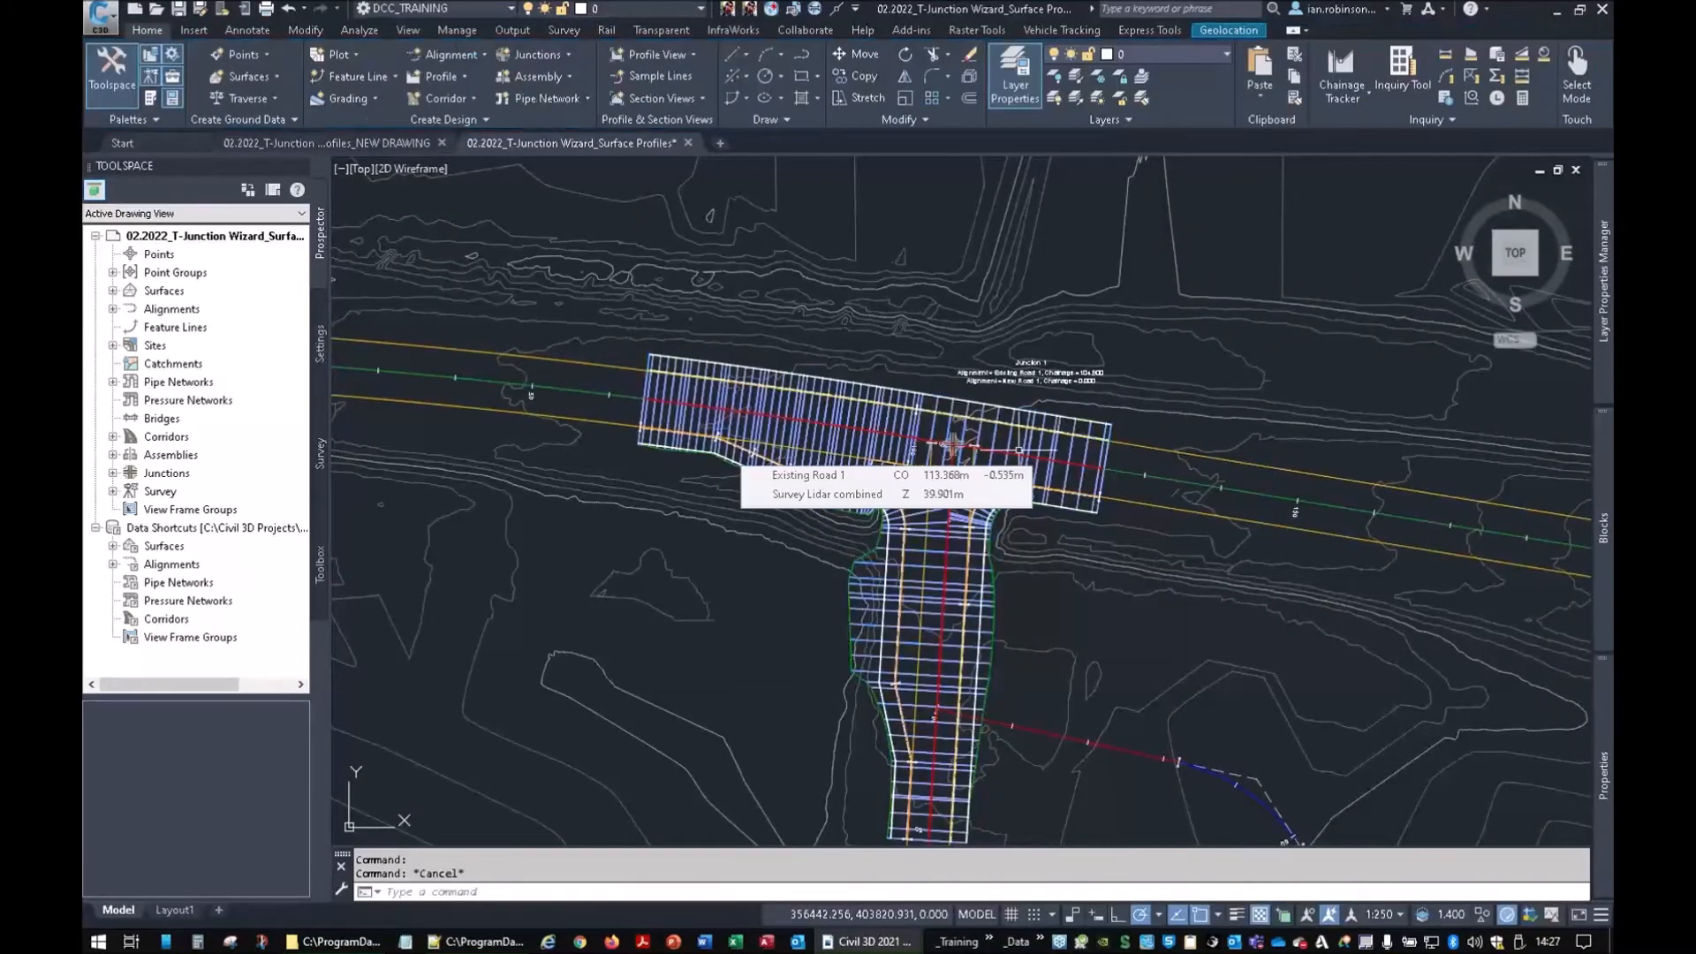
# Pan and zoom to the column of junction assemblies, centring a single assembly
pyautogui.scroll(-6, 952, 446)
pyautogui.moveTo(937, 338); pyautogui.dragTo(711, 629, button='middle')
pyautogui.scroll(9, 1151, 413)
pyautogui.moveTo(1151, 413); pyautogui.dragTo(1121, 297, button='middle')
pyautogui.scroll(8, 1054, 349)
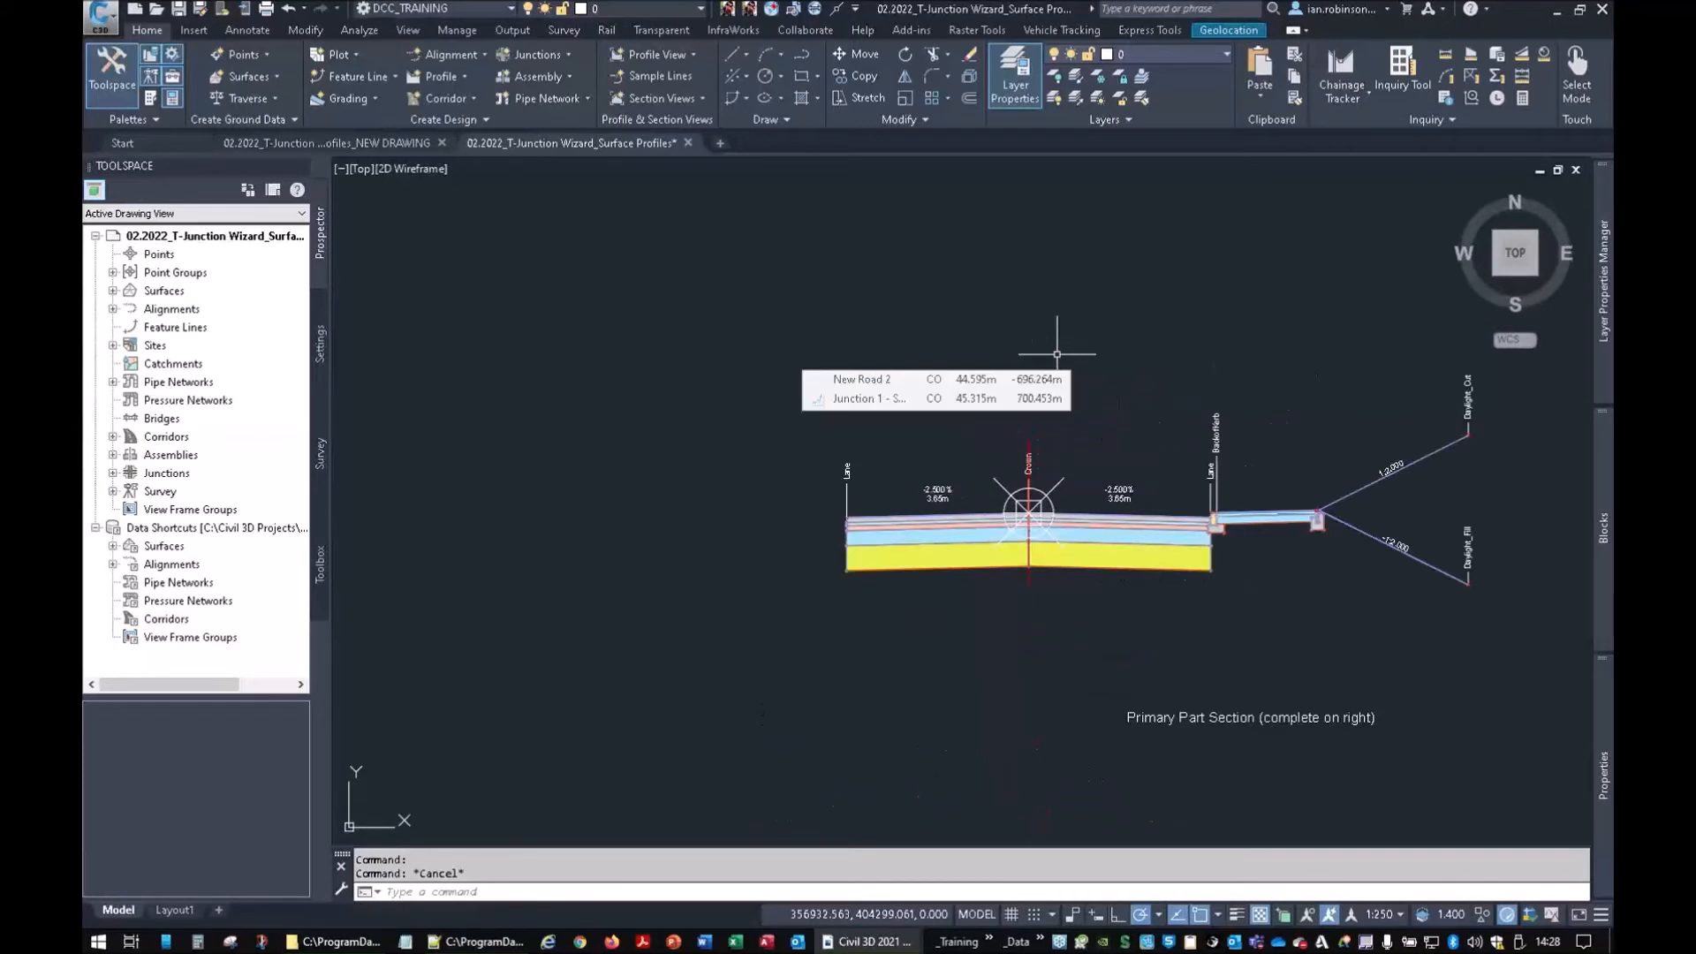
pyautogui.moveTo(1075, 353); pyautogui.dragTo(807, 340, button='middle')
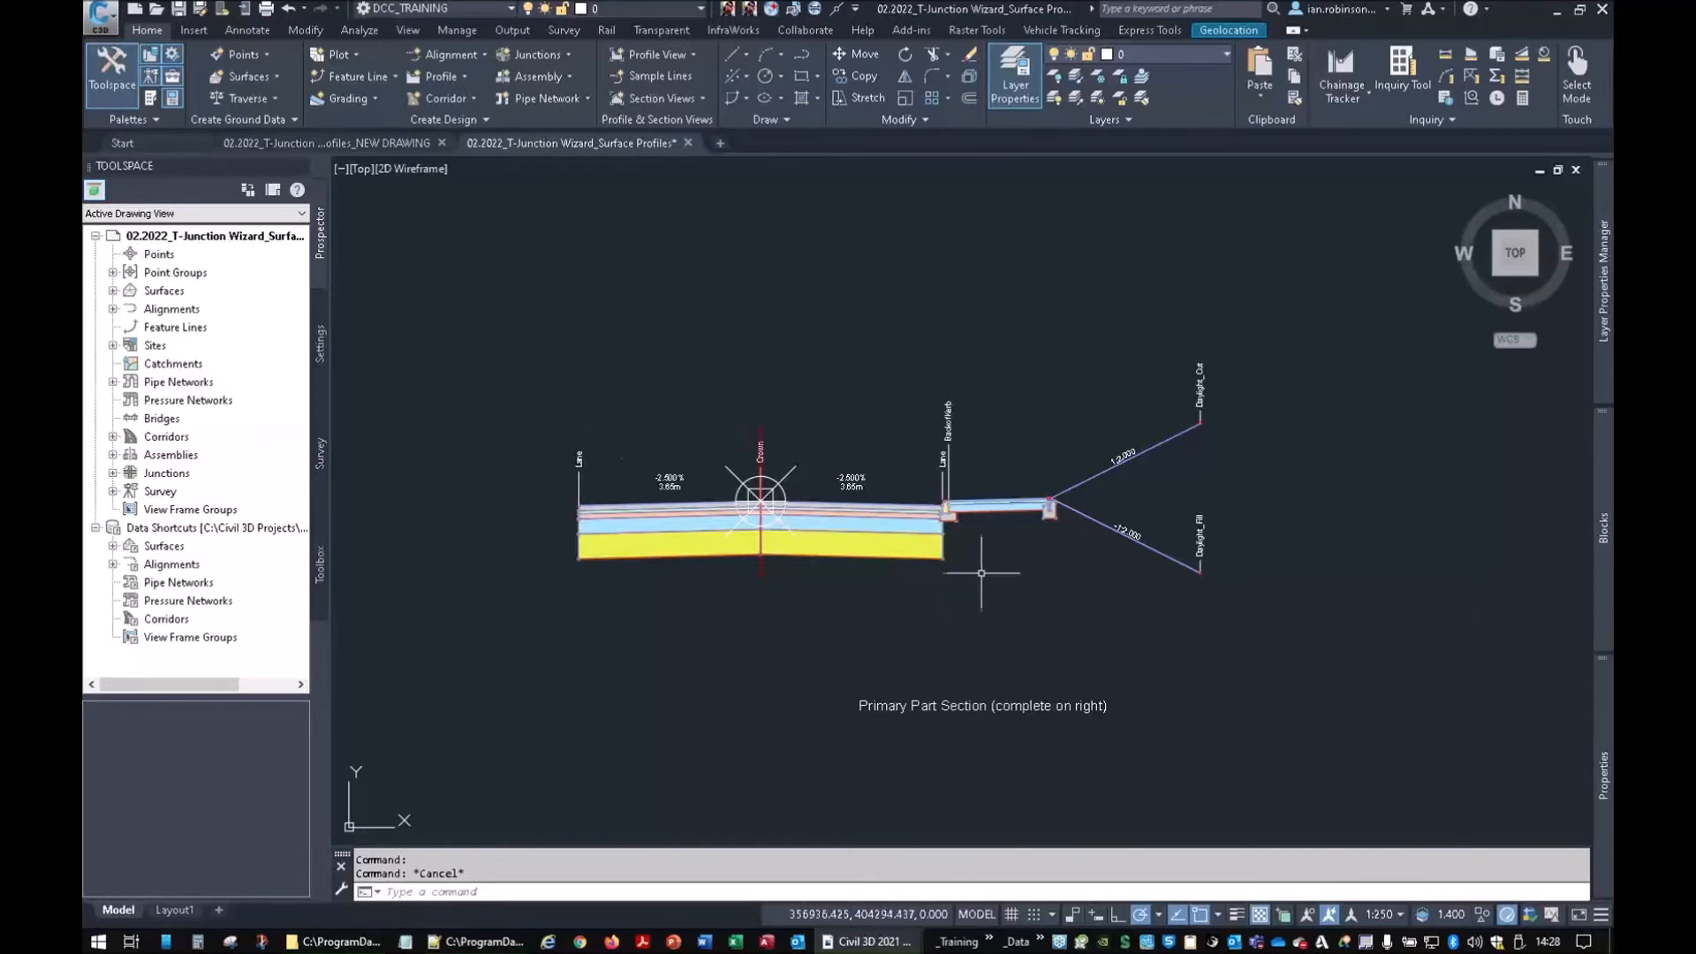
# Select the right and left carriageway lane subassemblies and review their layer depth properties
pyautogui.click(905, 531)
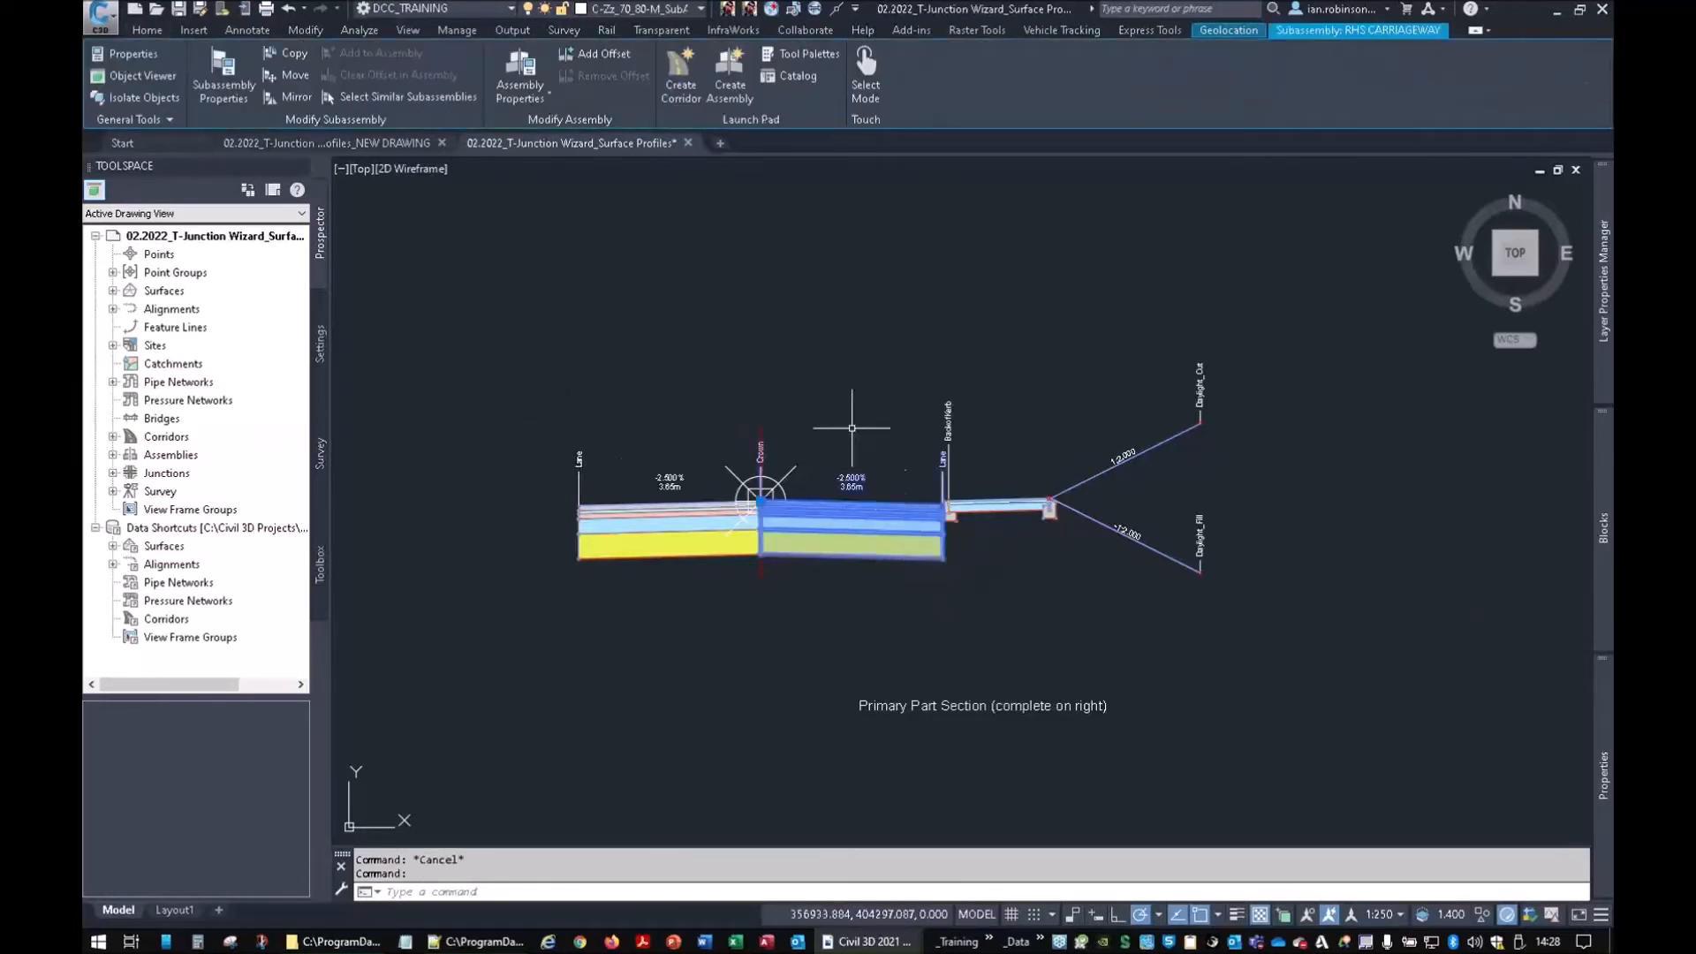
pyautogui.click(362, 96)
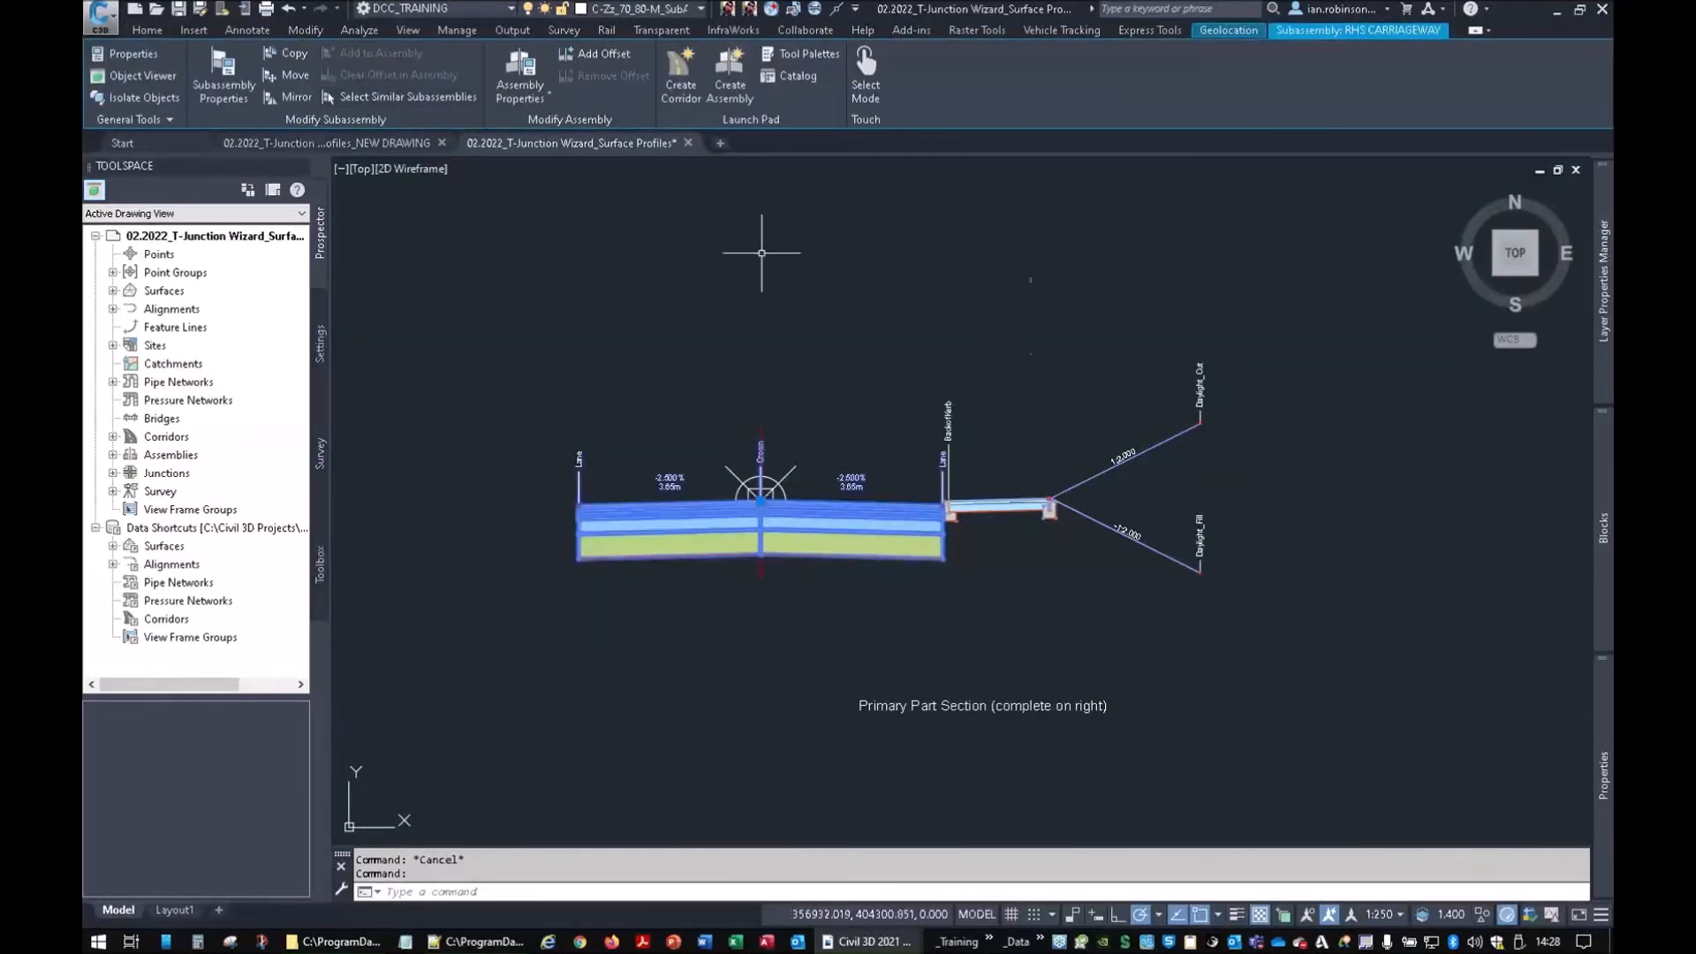
pyautogui.moveTo(1596, 673)
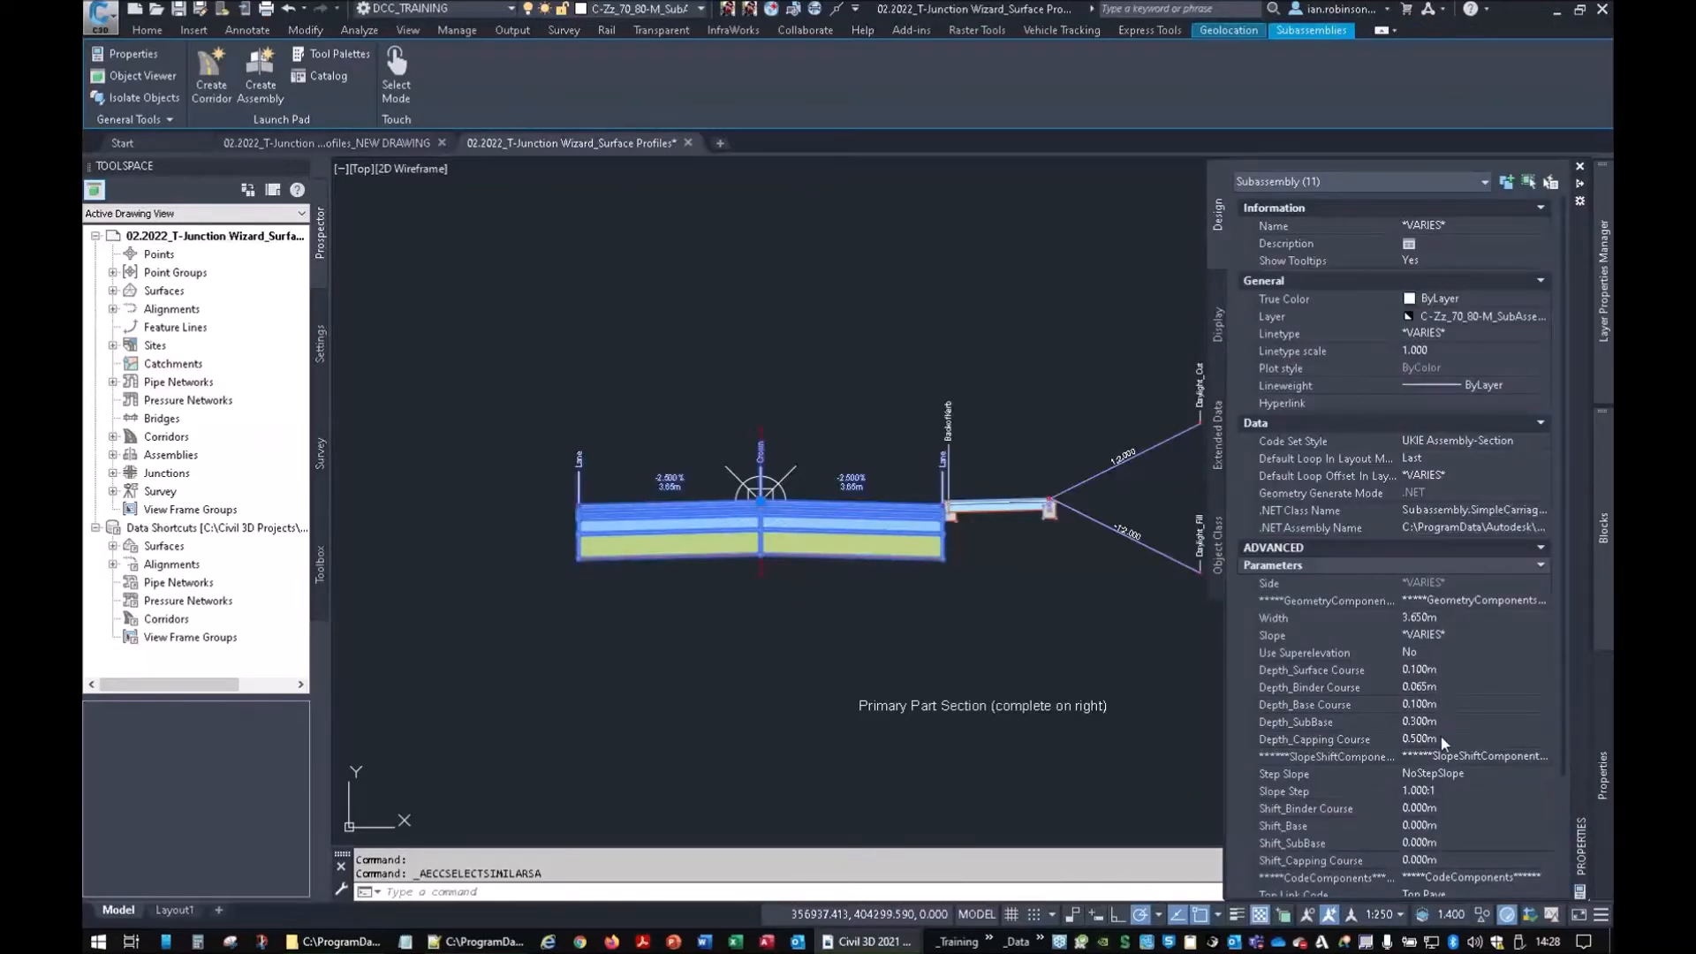
pyautogui.scroll(-5, 1007, 539)
pyautogui.moveTo(954, 572); pyautogui.dragTo(1020, 517, button='middle')
pyautogui.press('Escape')
pyautogui.scroll(4, 1061, 439)
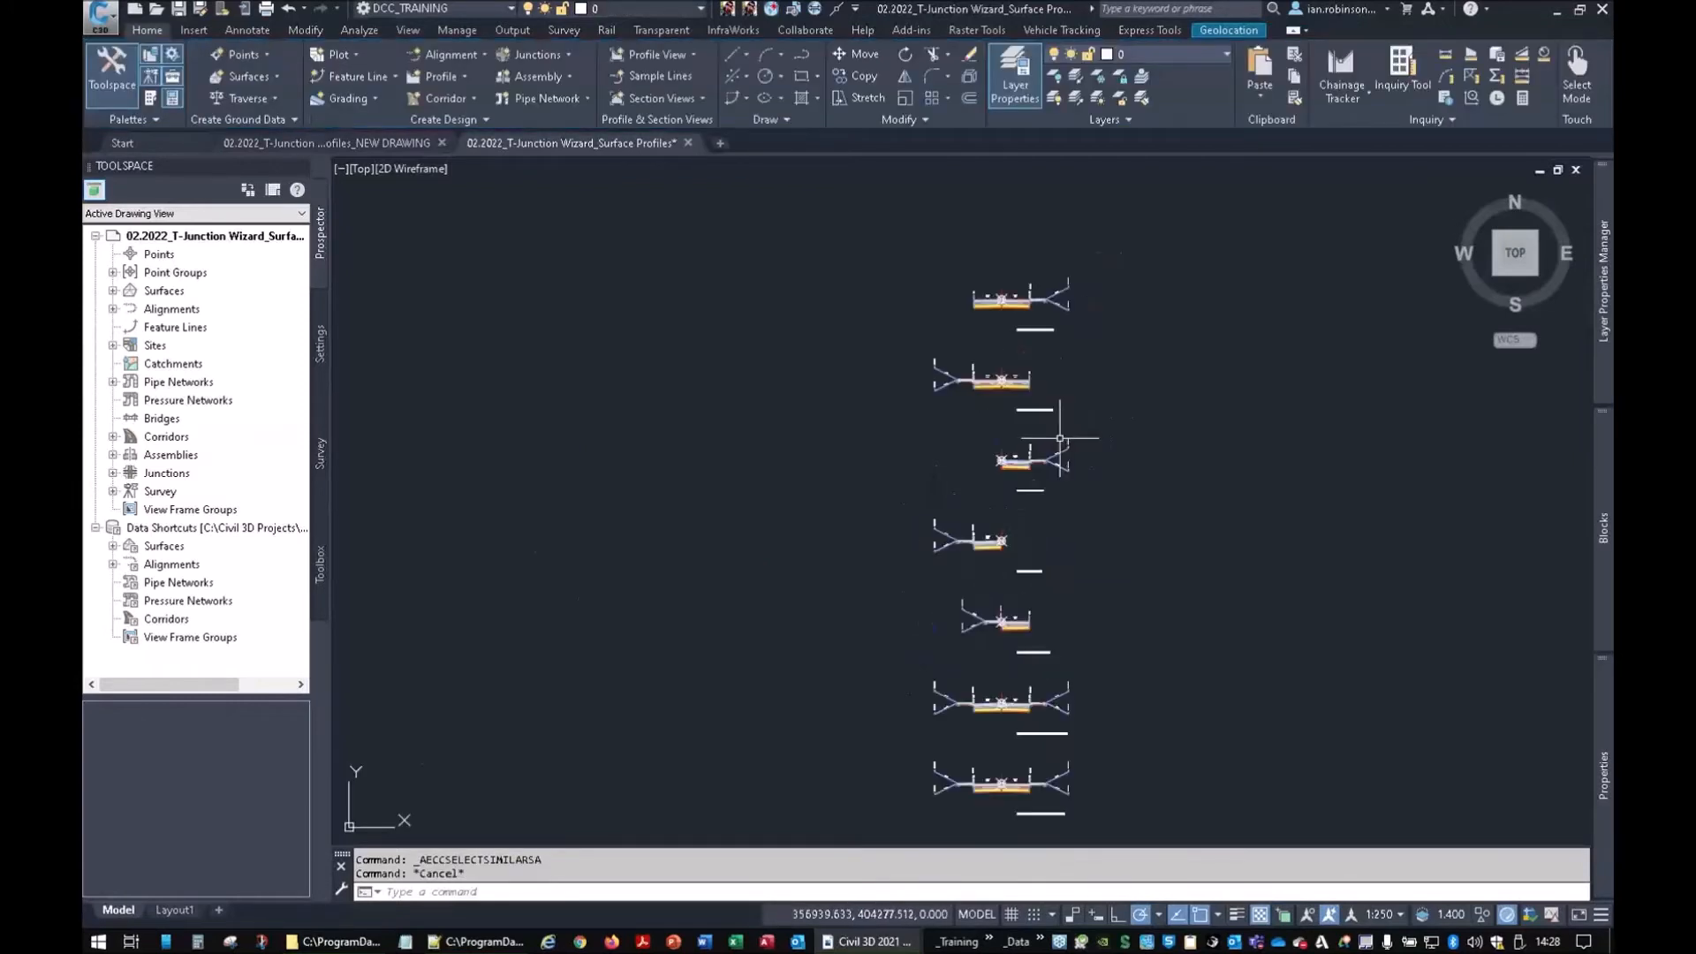
# Pan and zoom to the lower New Road 1 profile view
pyautogui.scroll(-6, 994, 389)
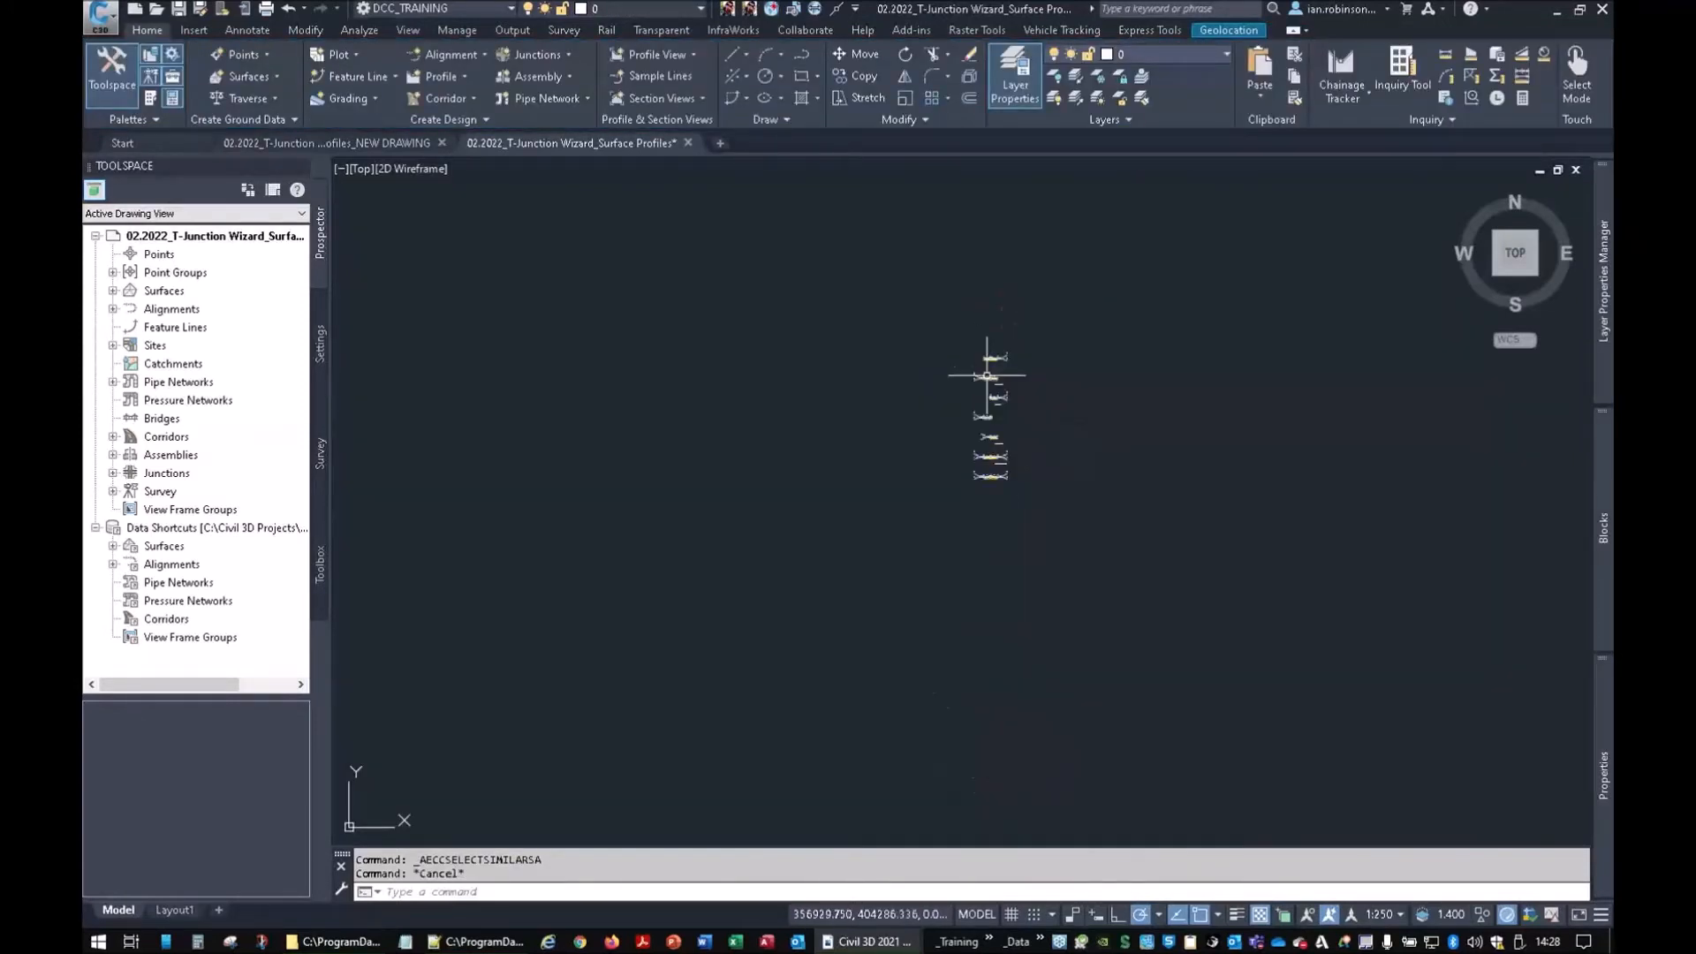
pyautogui.moveTo(928, 474); pyautogui.dragTo(950, 420, button='middle')
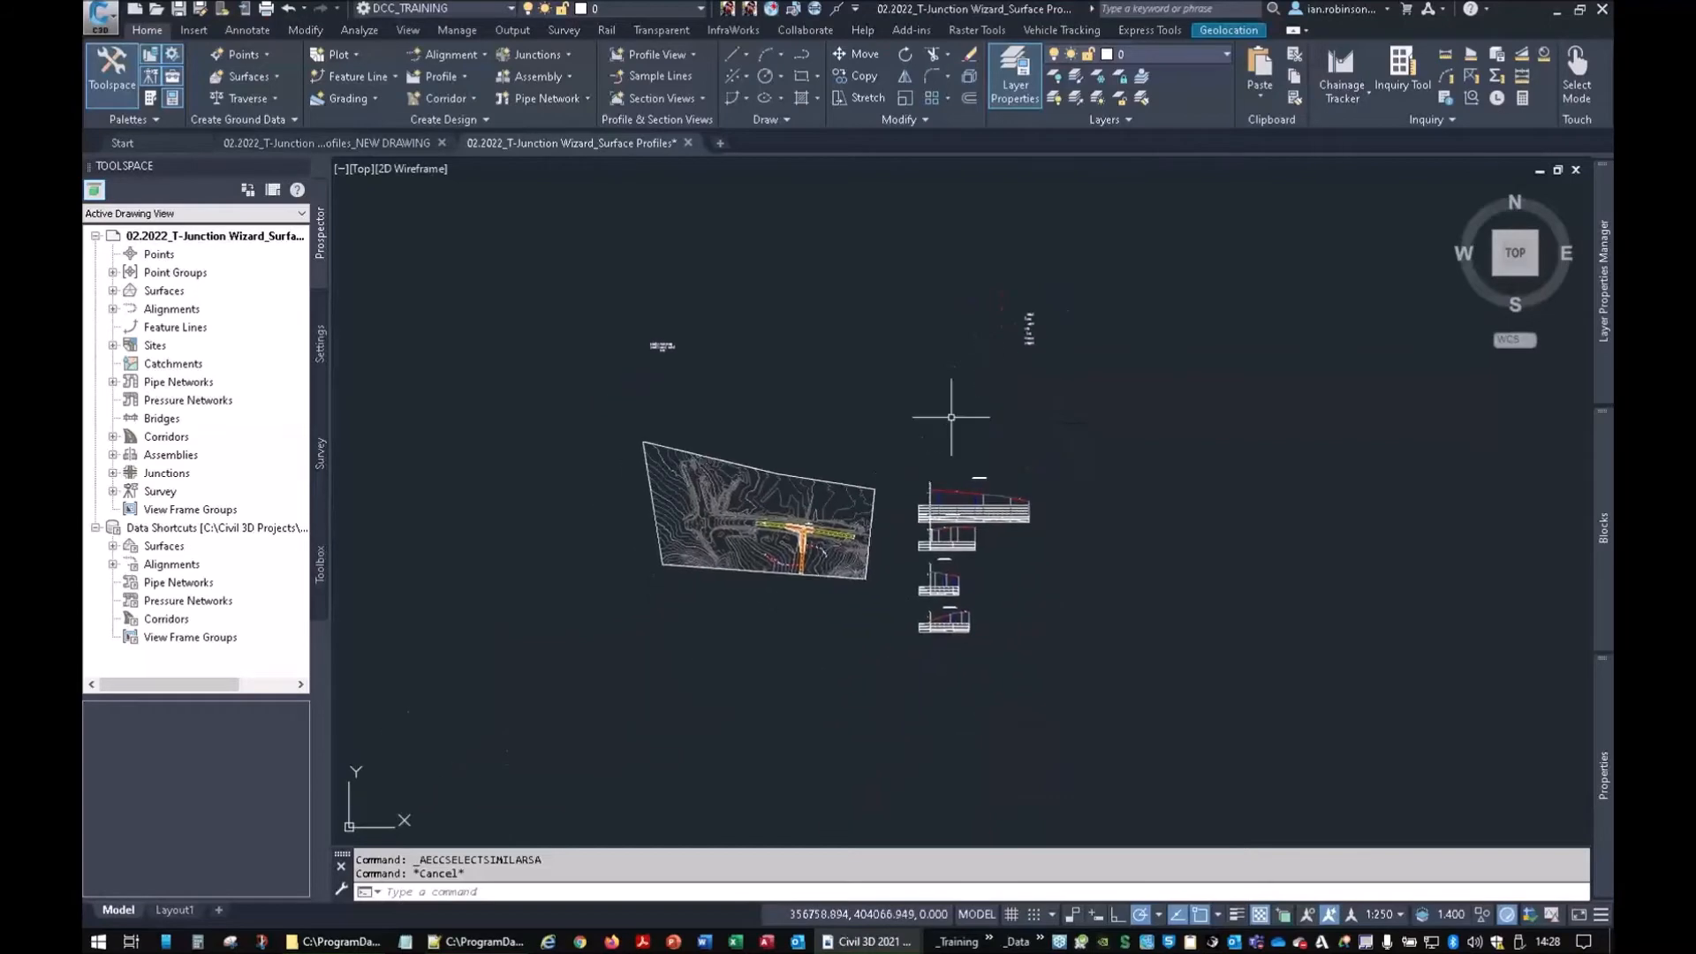
pyautogui.scroll(6, 932, 527)
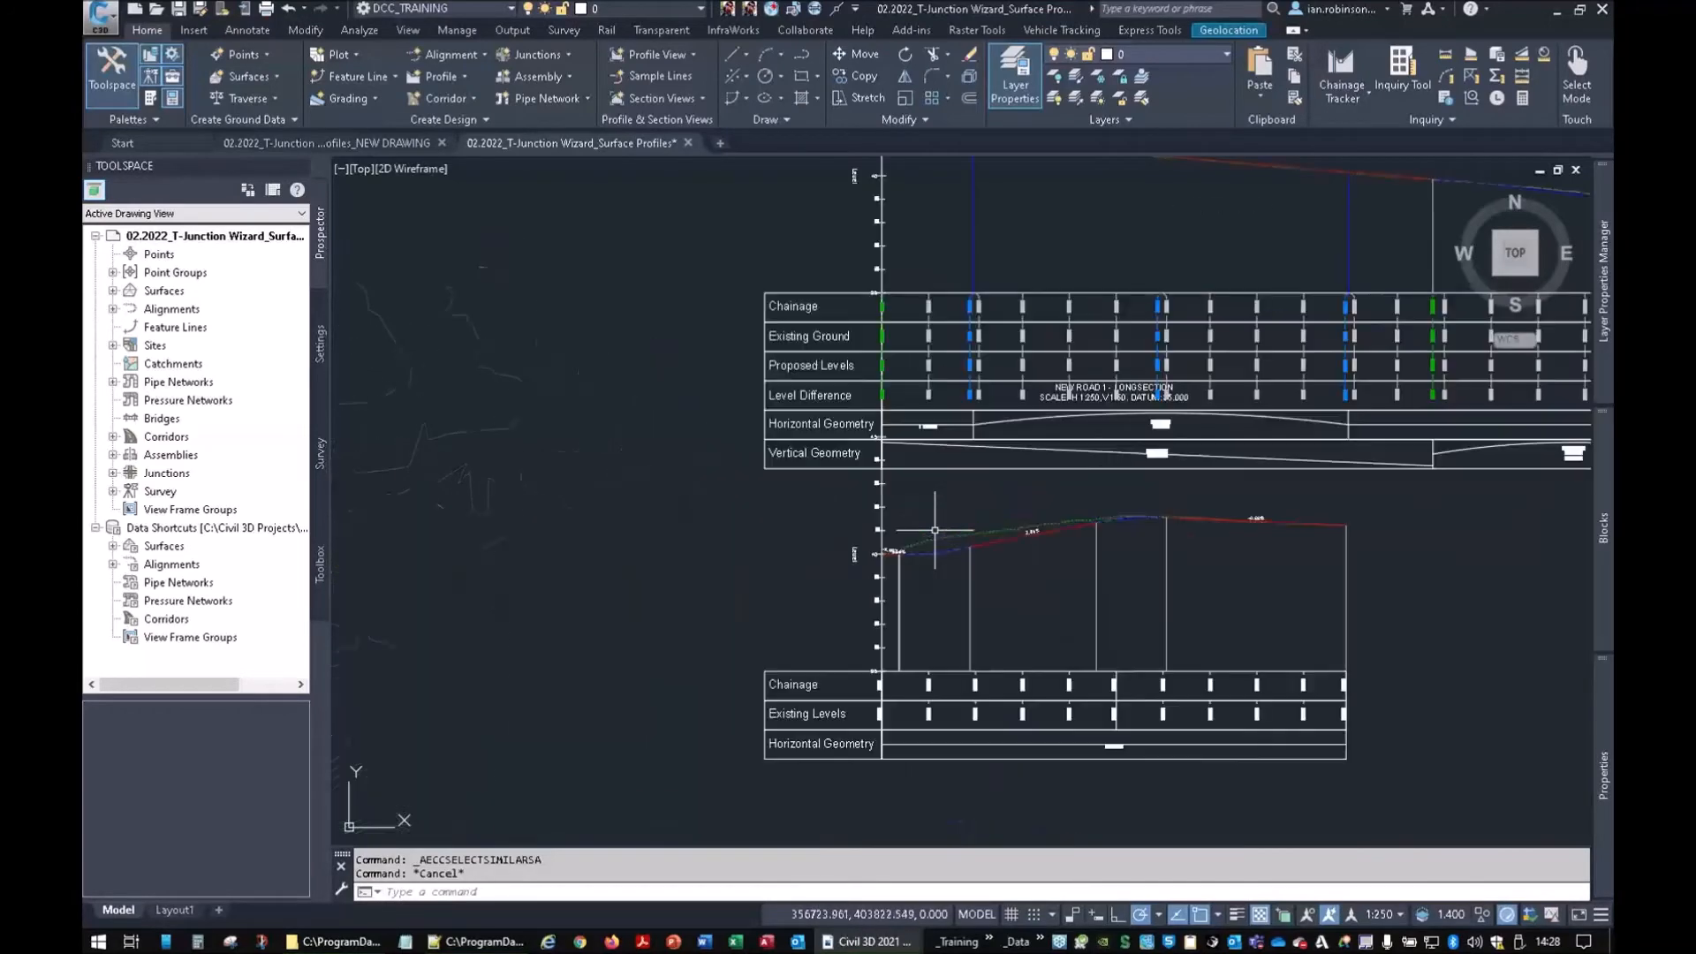
pyautogui.moveTo(953, 545)
pyautogui.mouseDown(button='middle')
pyautogui.moveTo(935, 583)
pyautogui.moveTo(679, 737)
pyautogui.mouseUp(button='middle')
pyautogui.moveTo(868, 645)
pyautogui.mouseDown(button='middle')
pyautogui.moveTo(615, 627)
pyautogui.moveTo(977, 568)
pyautogui.mouseUp(button='middle')
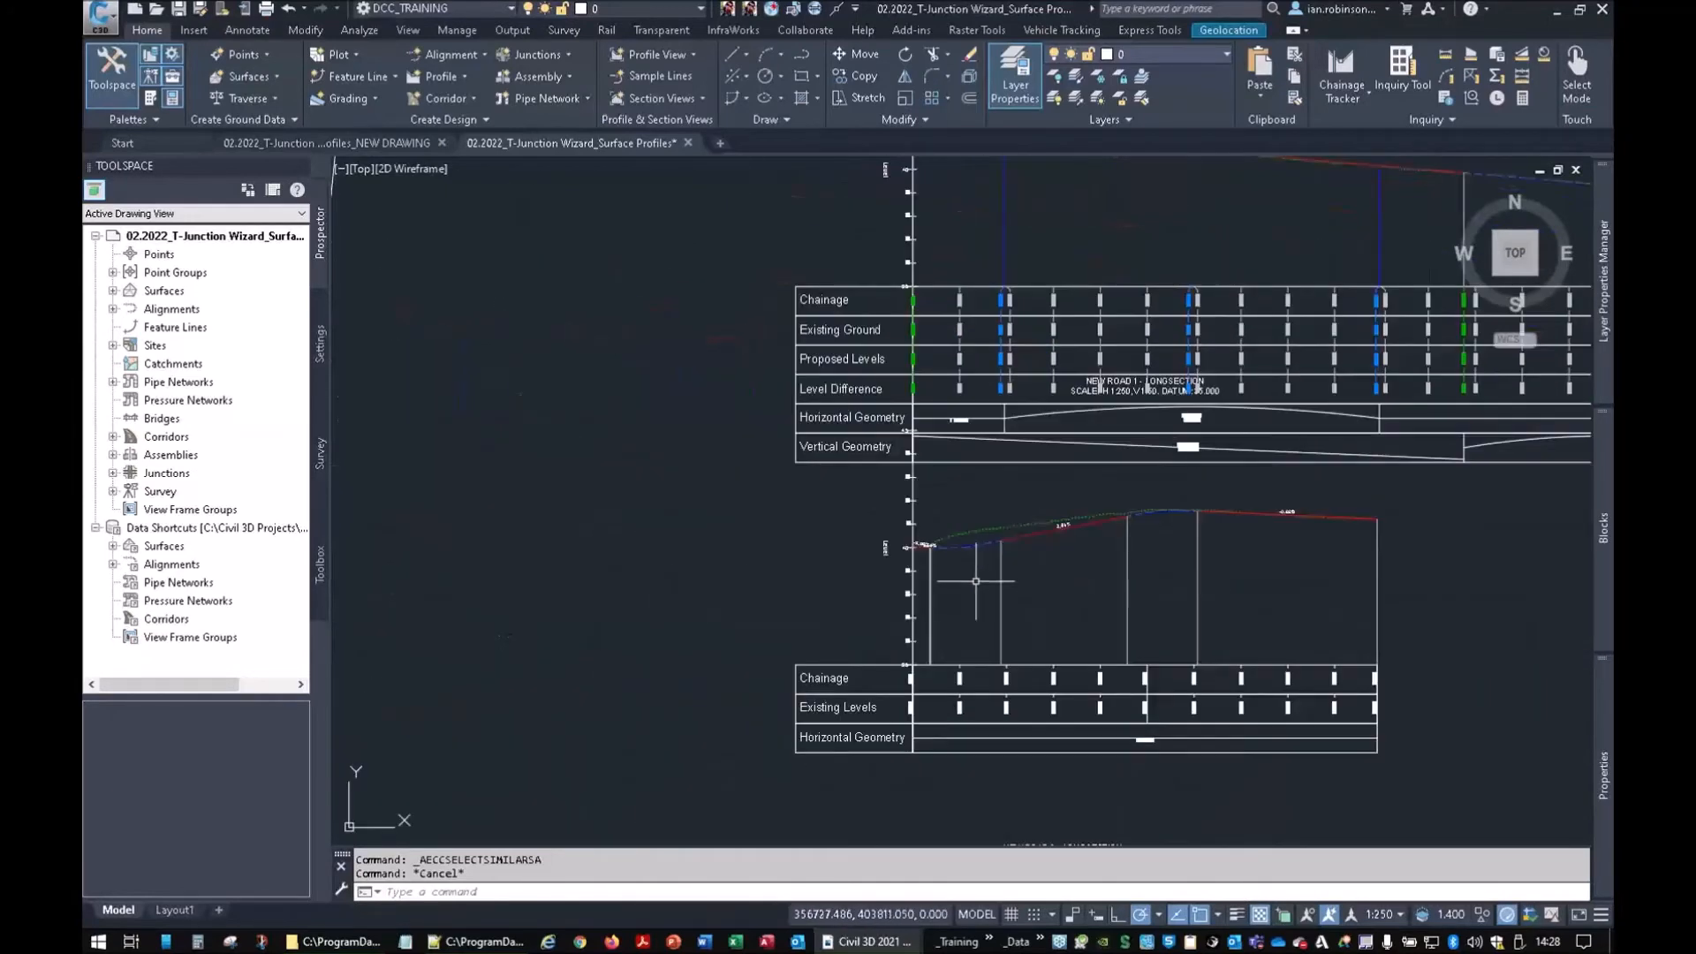
pyautogui.scroll(5, 927, 538)
pyautogui.scroll(2, 957, 579)
pyautogui.moveTo(883, 633); pyautogui.dragTo(1014, 530, button='middle')
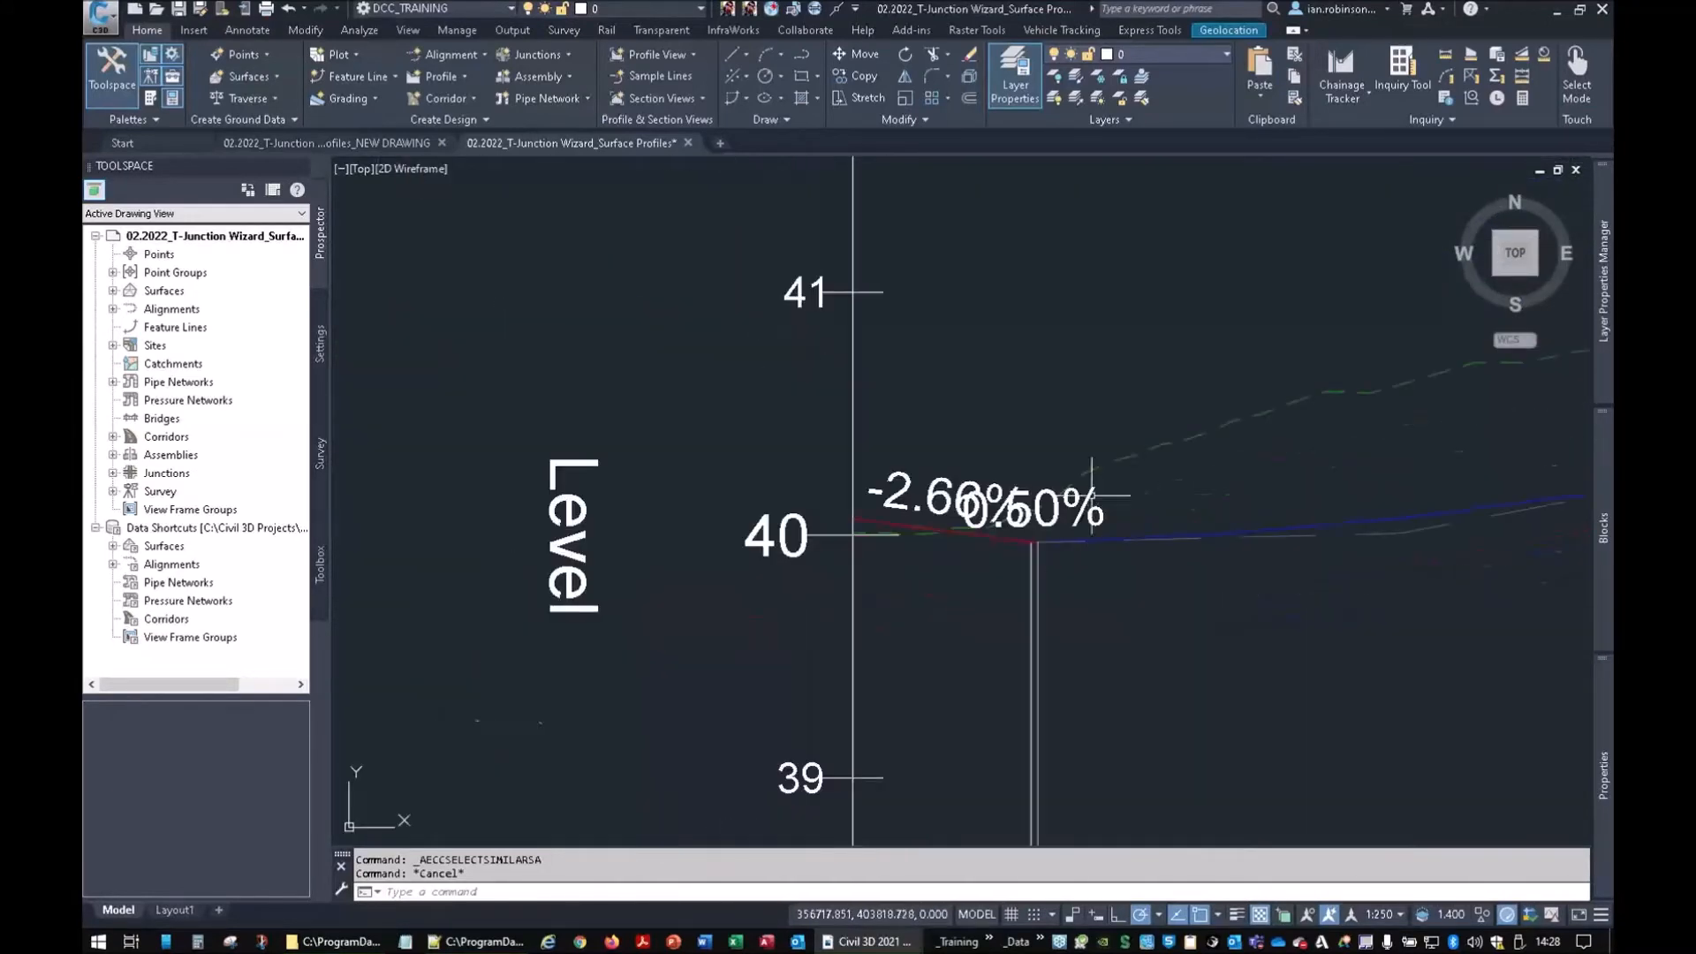
# Select the New Road 1 design profile and inspect its -2.66% to 0.50% grade break
pyautogui.click(1028, 539)
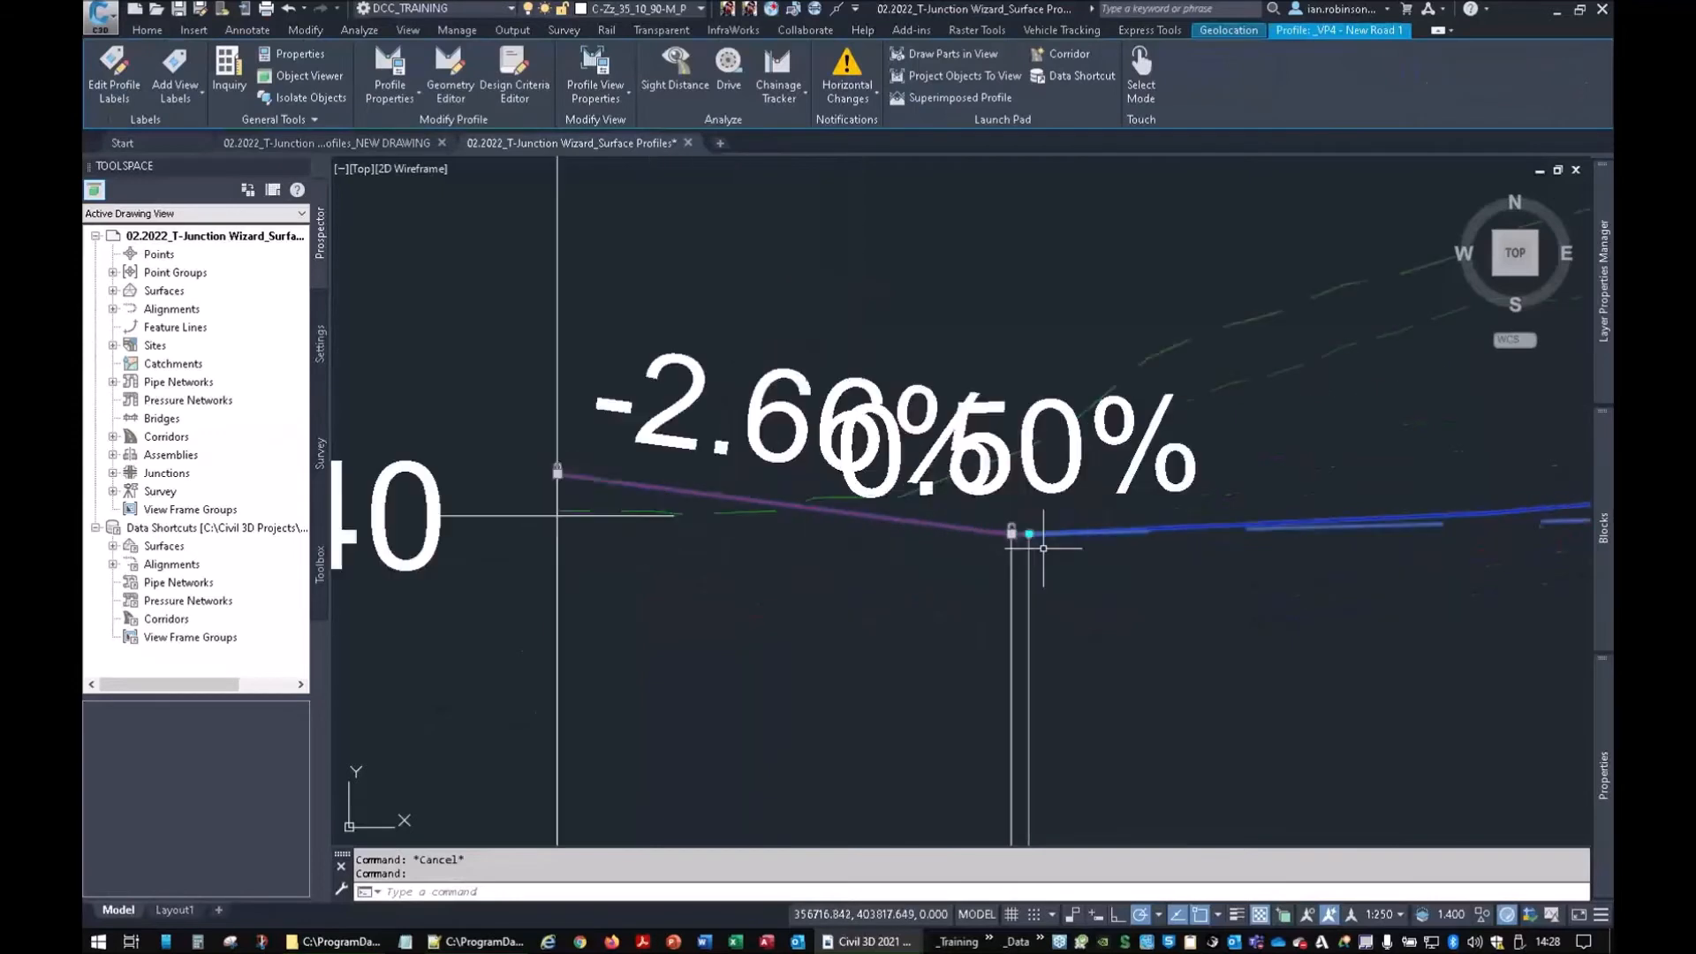
pyautogui.scroll(6, 1026, 563)
pyautogui.scroll(2, 916, 475)
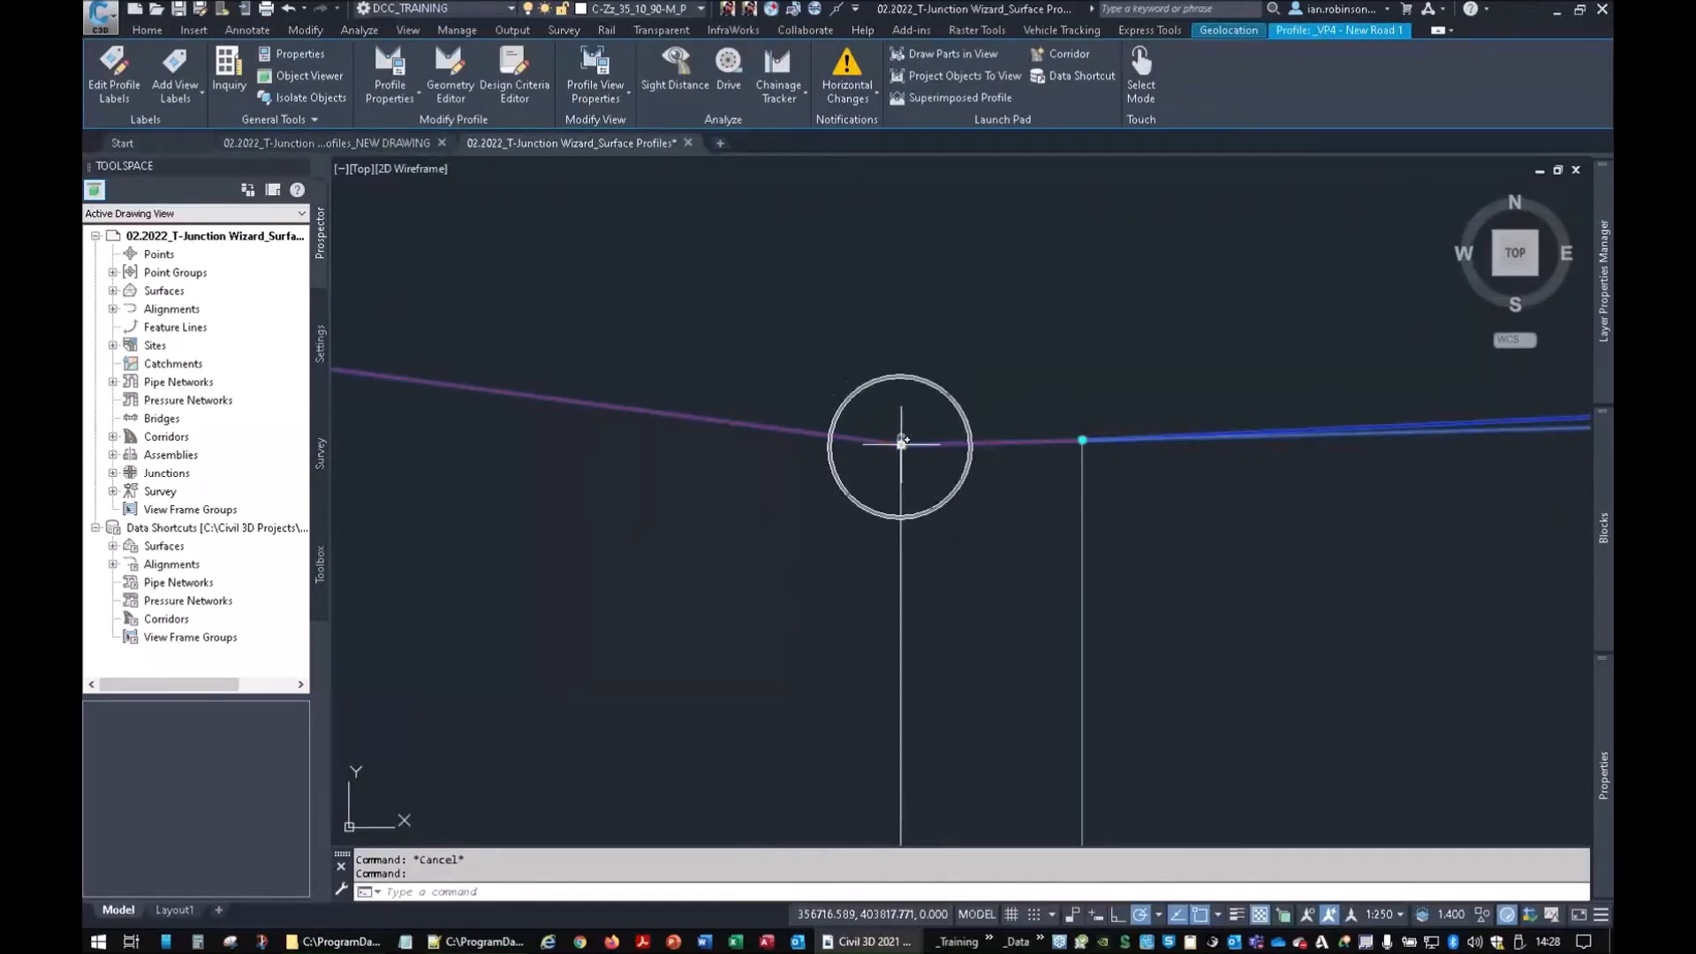
pyautogui.moveTo(903, 439)
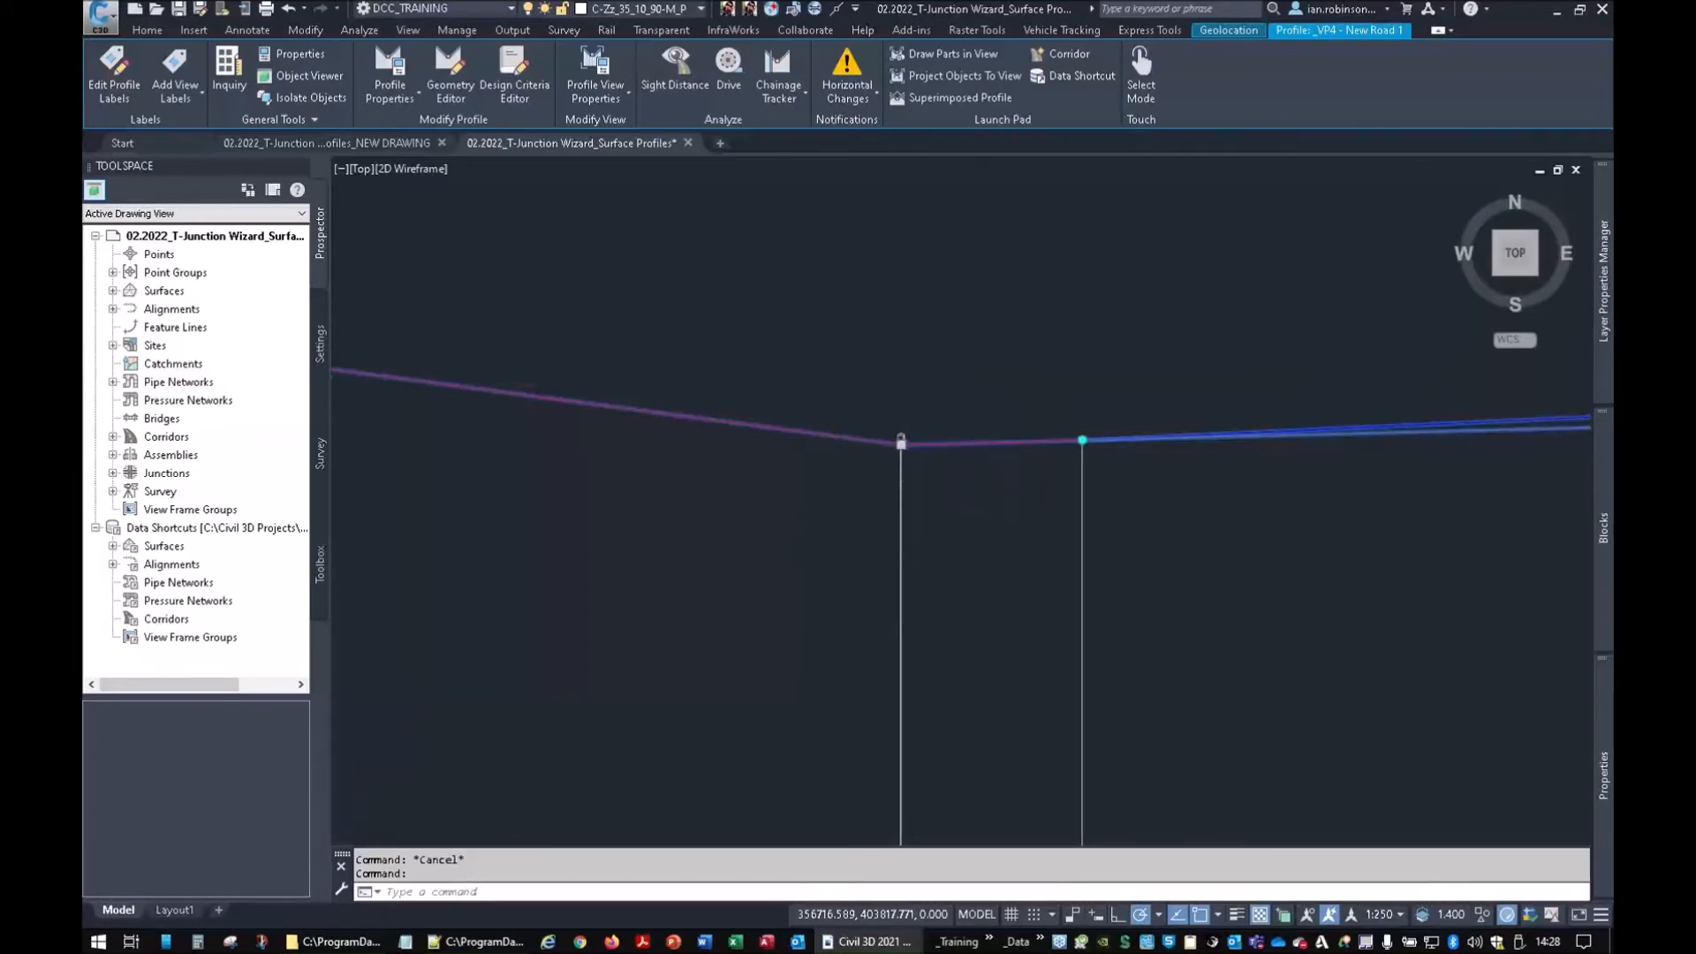
pyautogui.moveTo(757, 518); pyautogui.dragTo(1523, 633, button='middle')
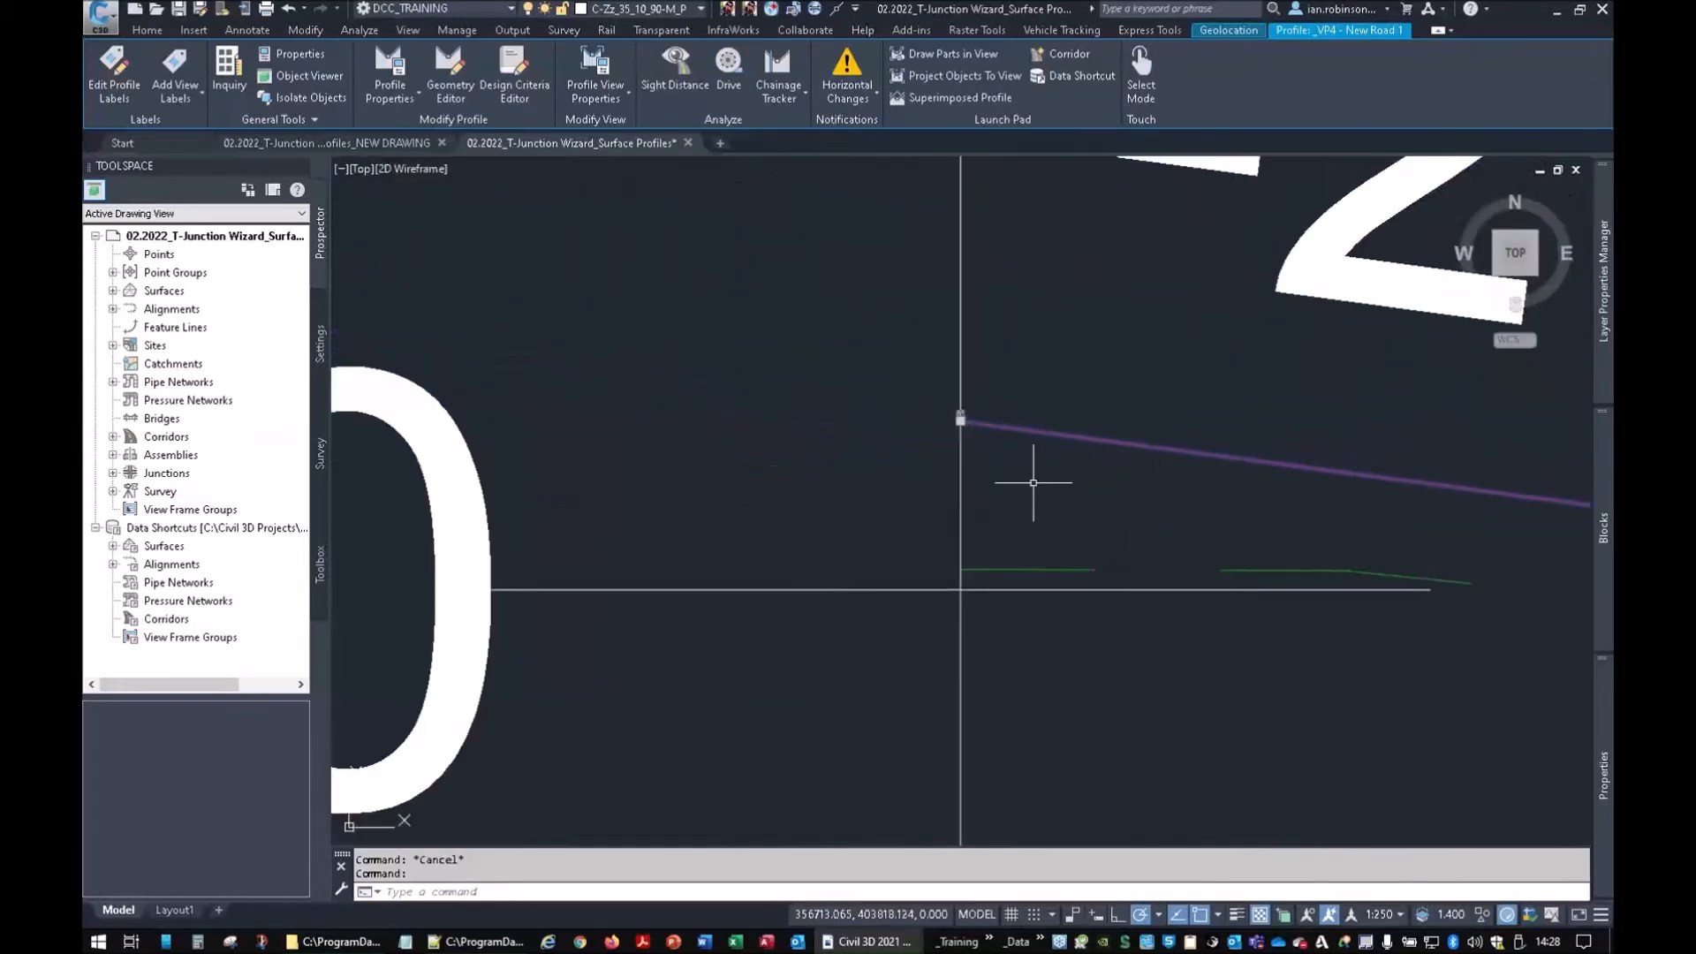
pyautogui.press('ctrl')
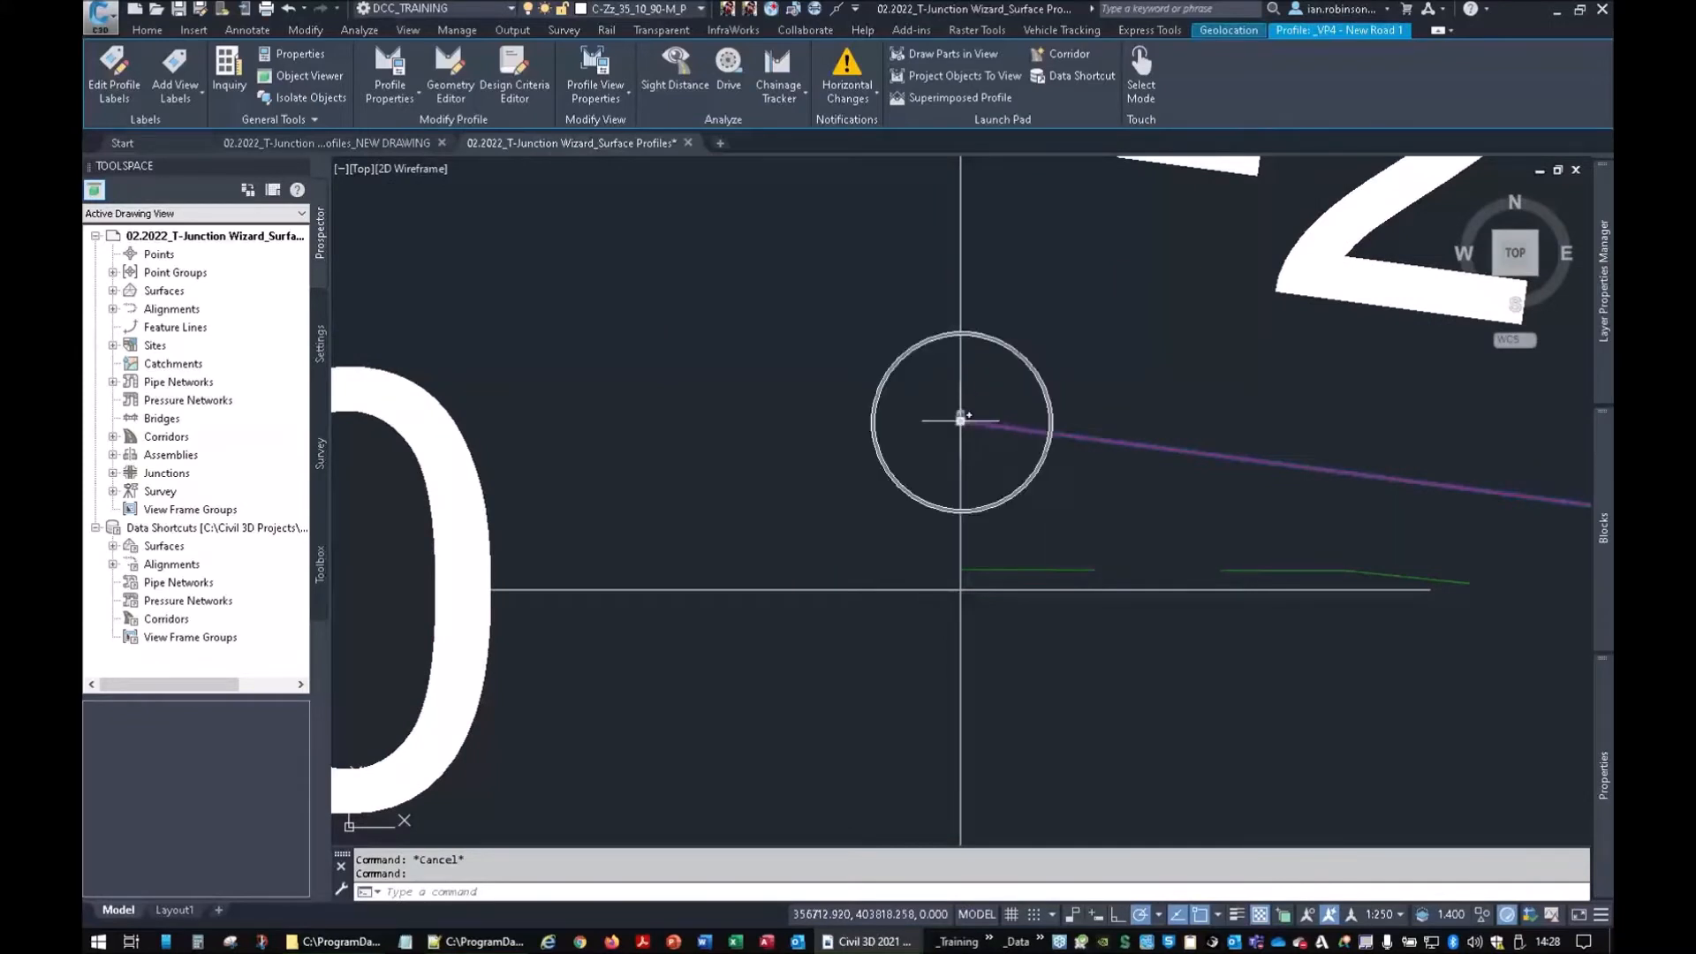
pyautogui.scroll(-5, 1255, 623)
pyautogui.moveTo(1254, 622); pyautogui.dragTo(517, 494, button='middle')
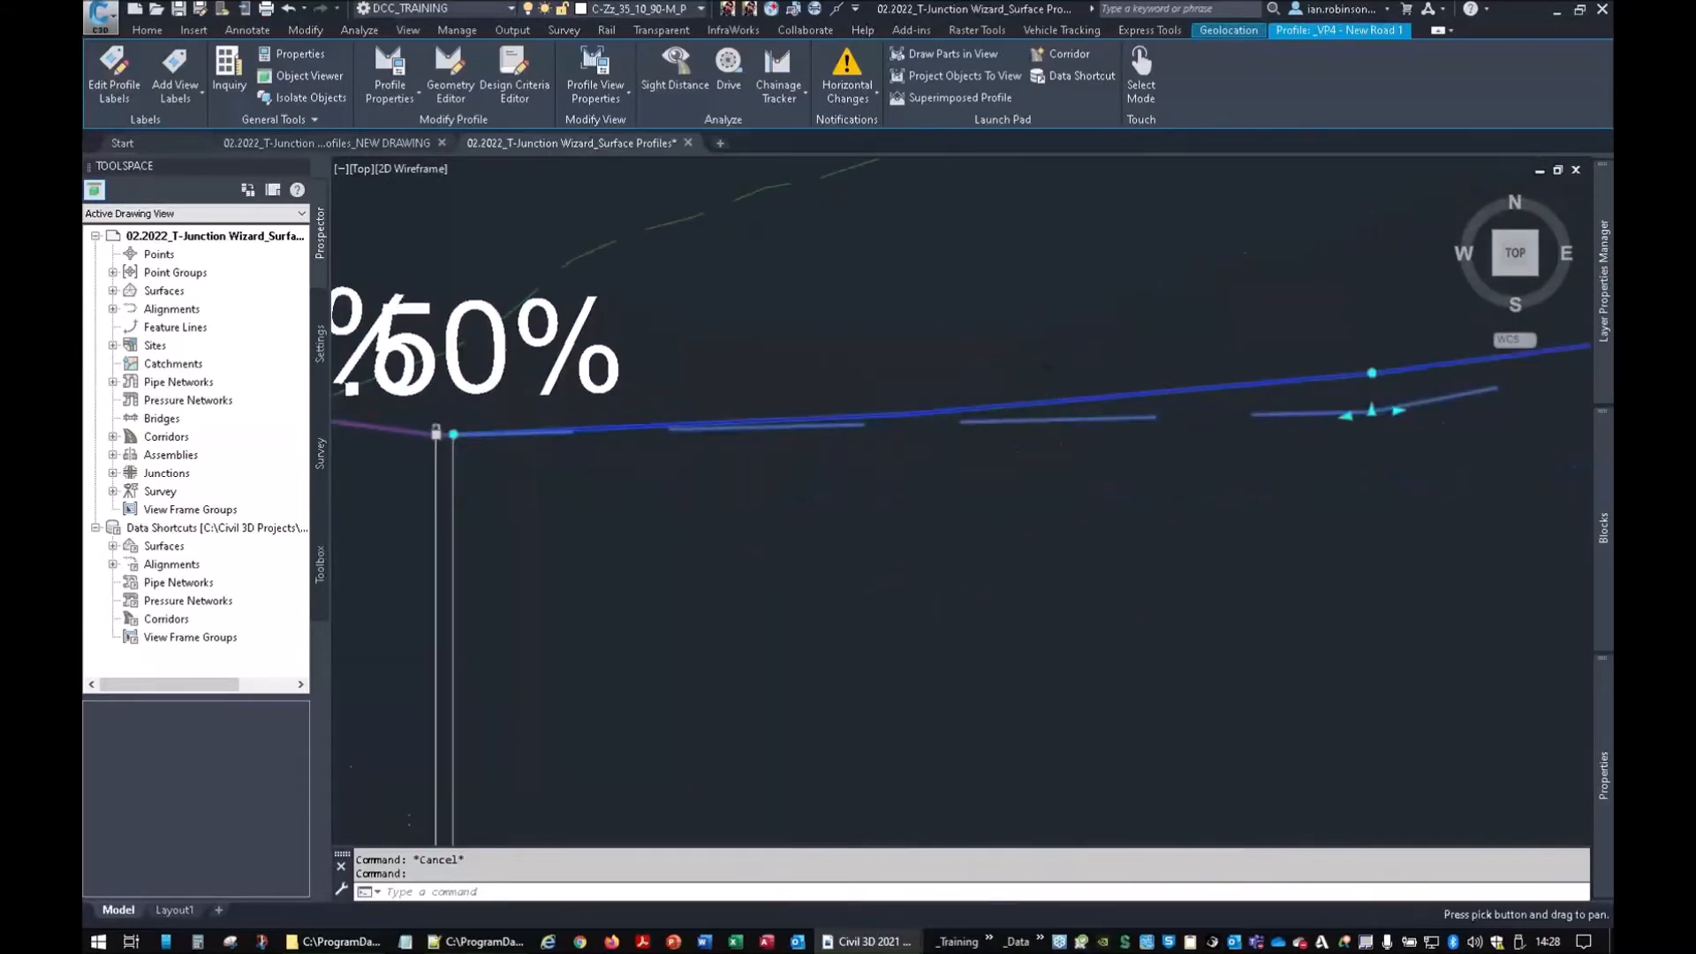
pyautogui.scroll(-4, 980, 464)
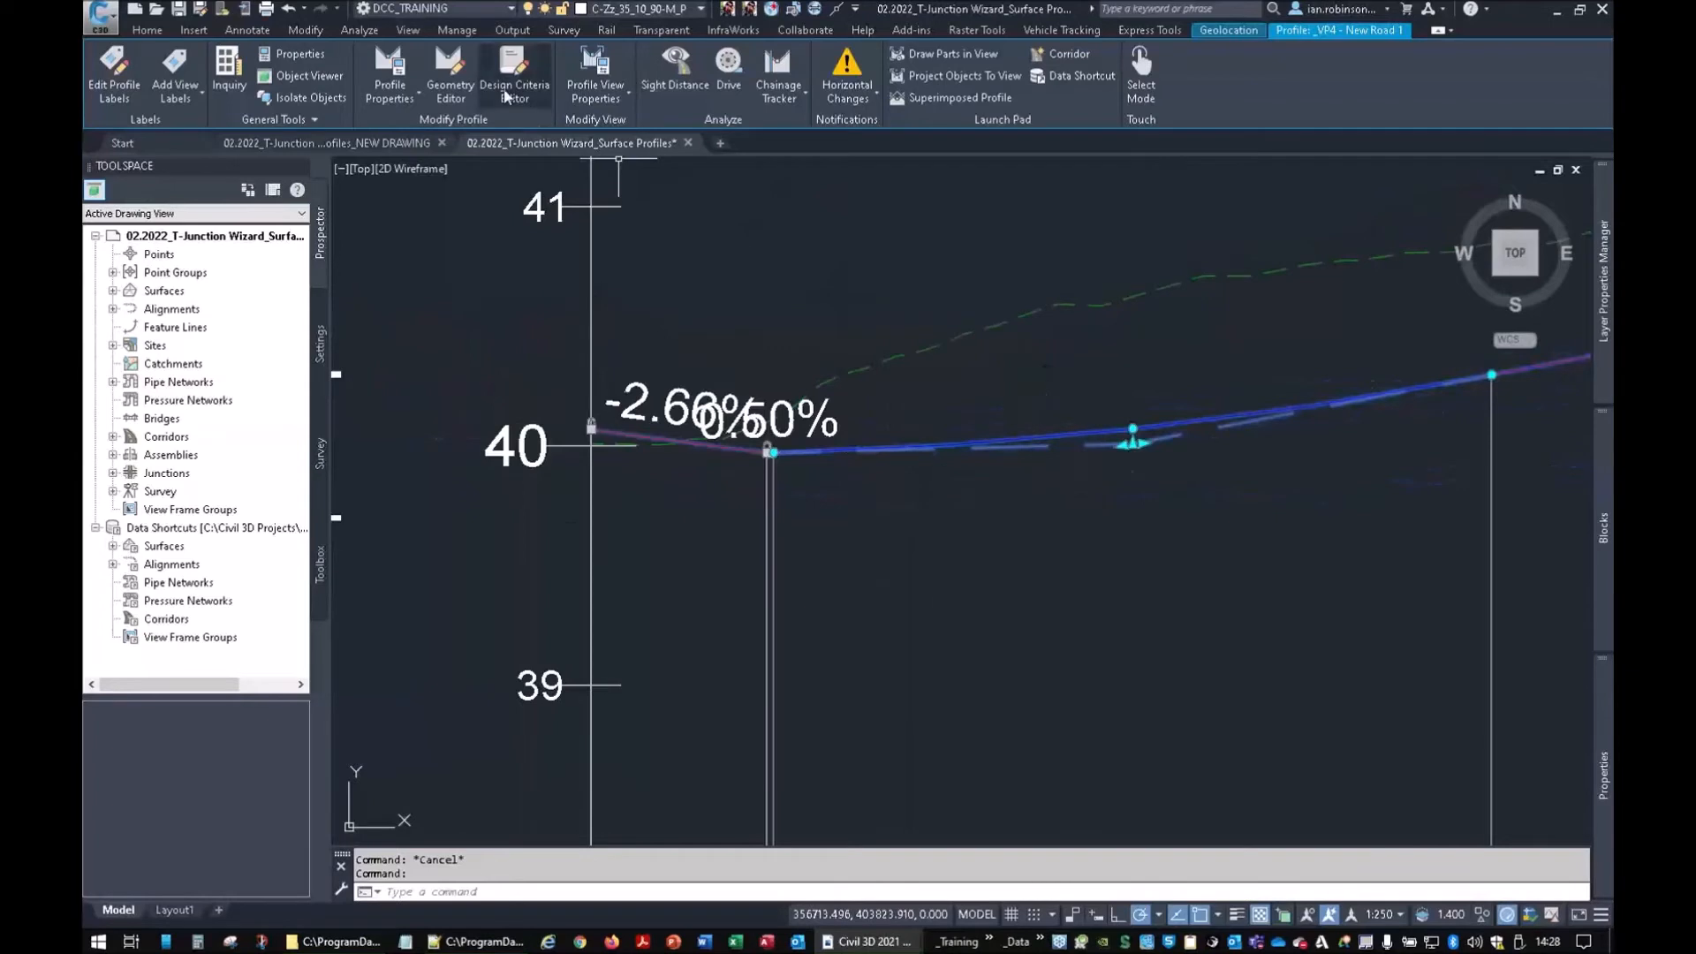
# Delete the profile's vertical curve and the VIP at the 0.50% grade in Geometry Editor
pyautogui.click(450, 71)
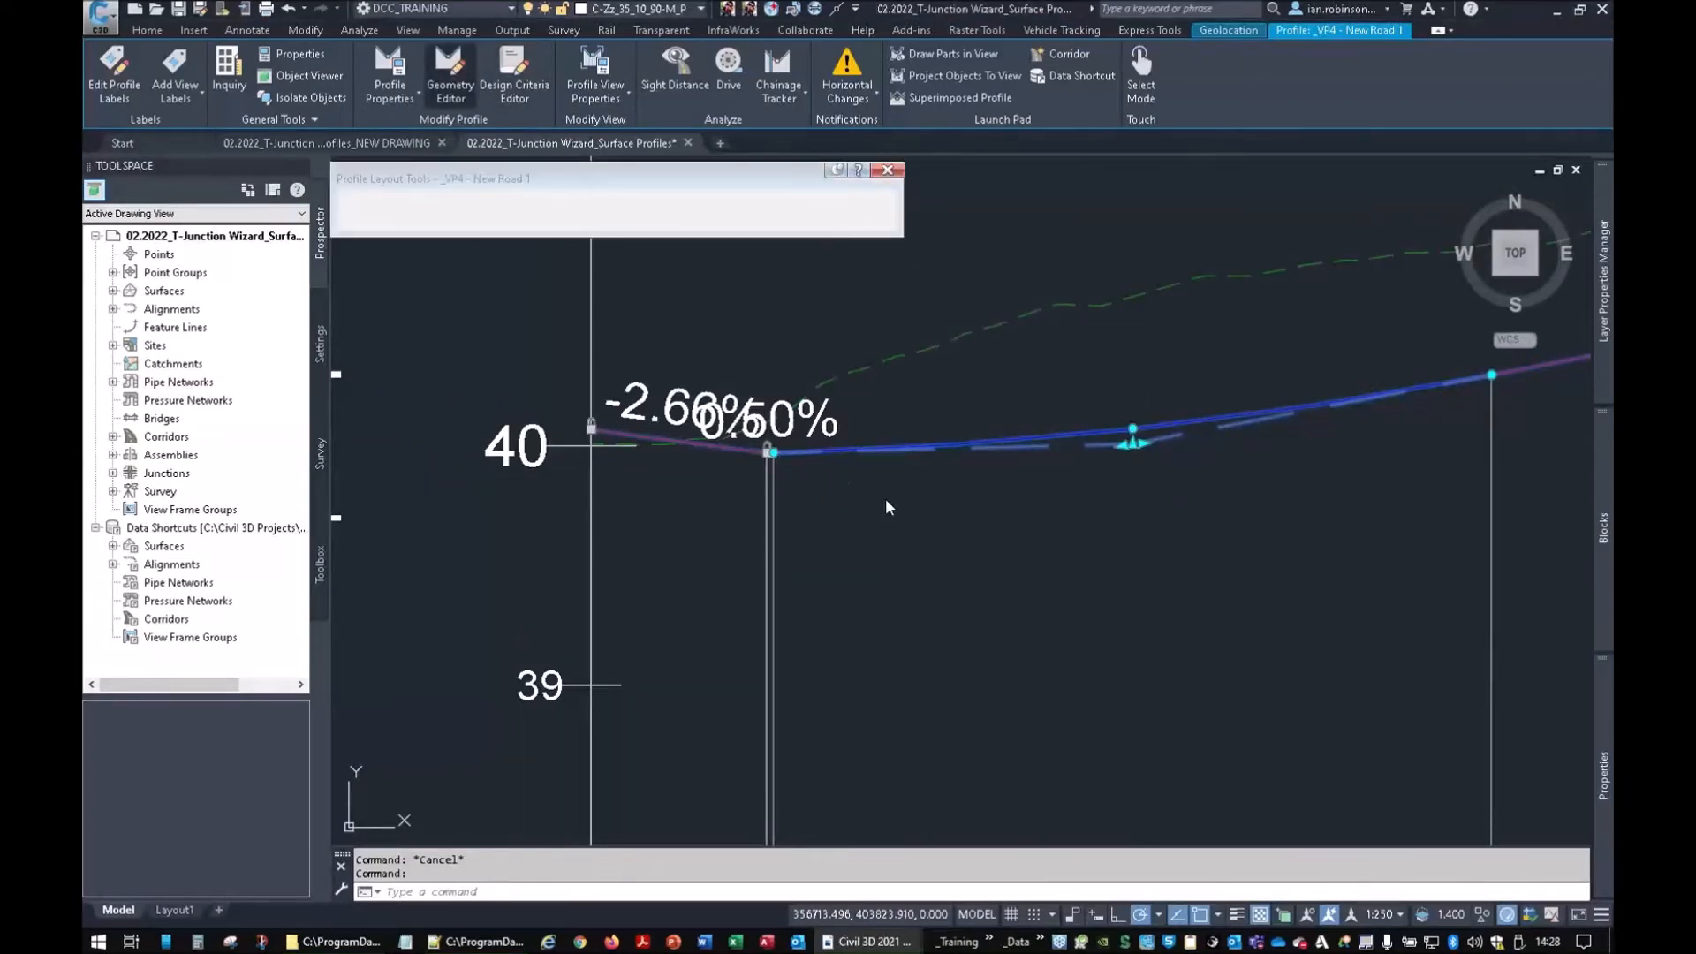
pyautogui.click(751, 202)
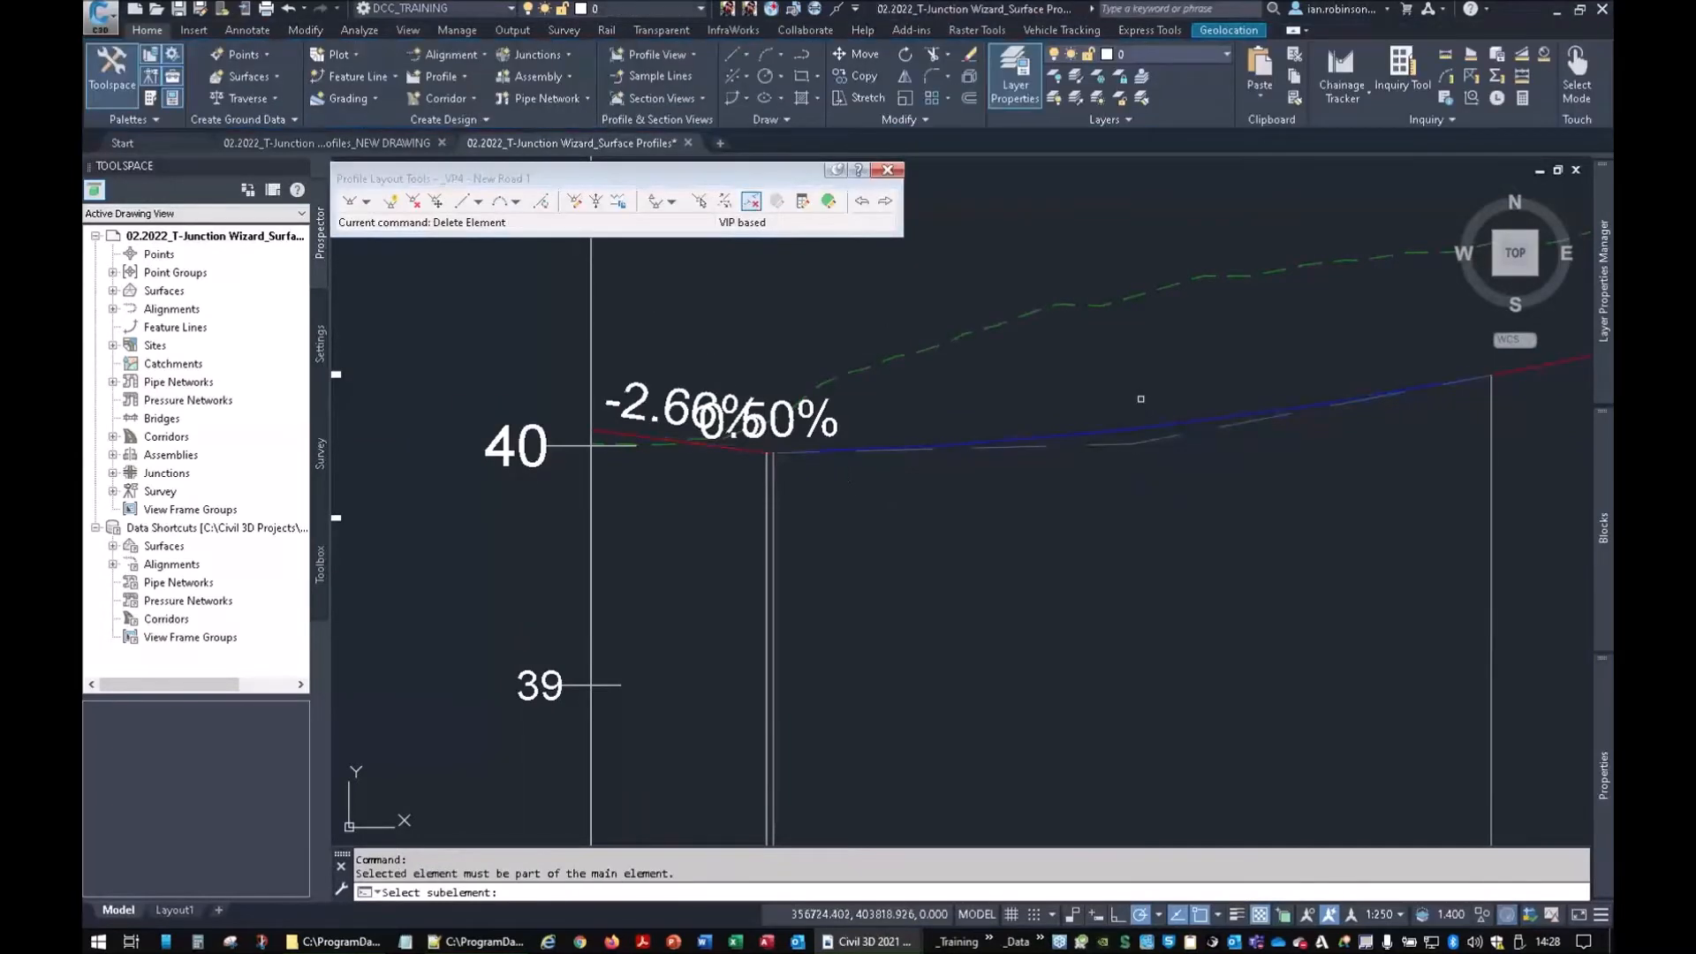
pyautogui.click(1148, 420)
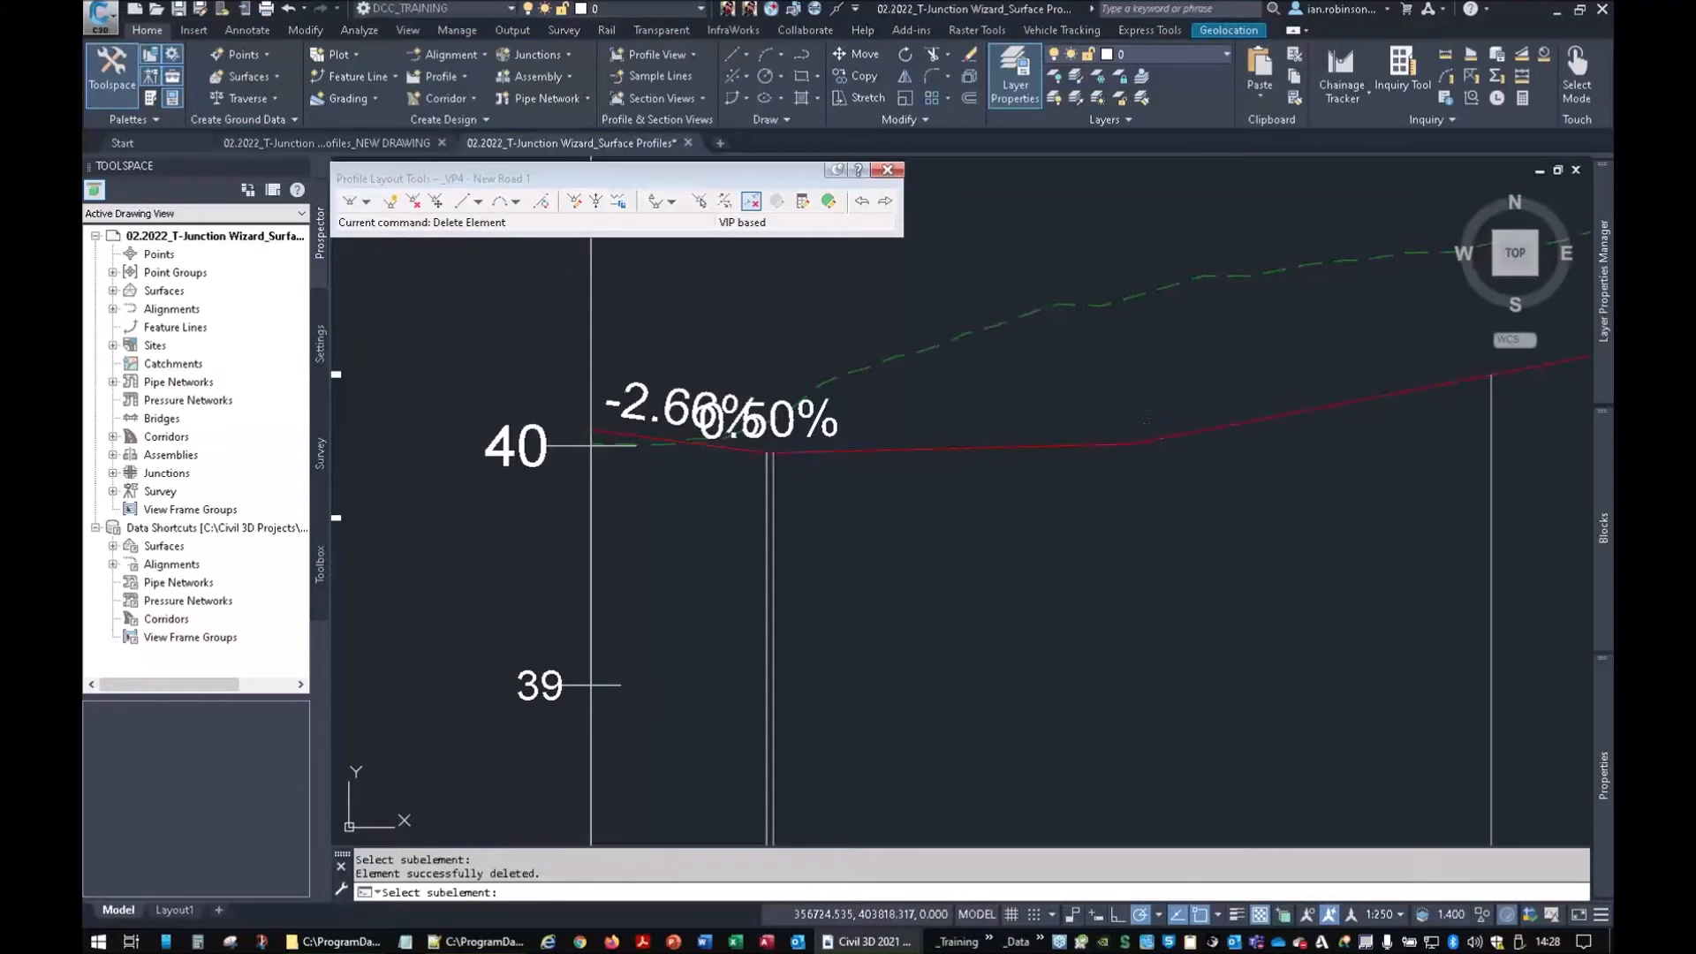
pyautogui.press('Return')
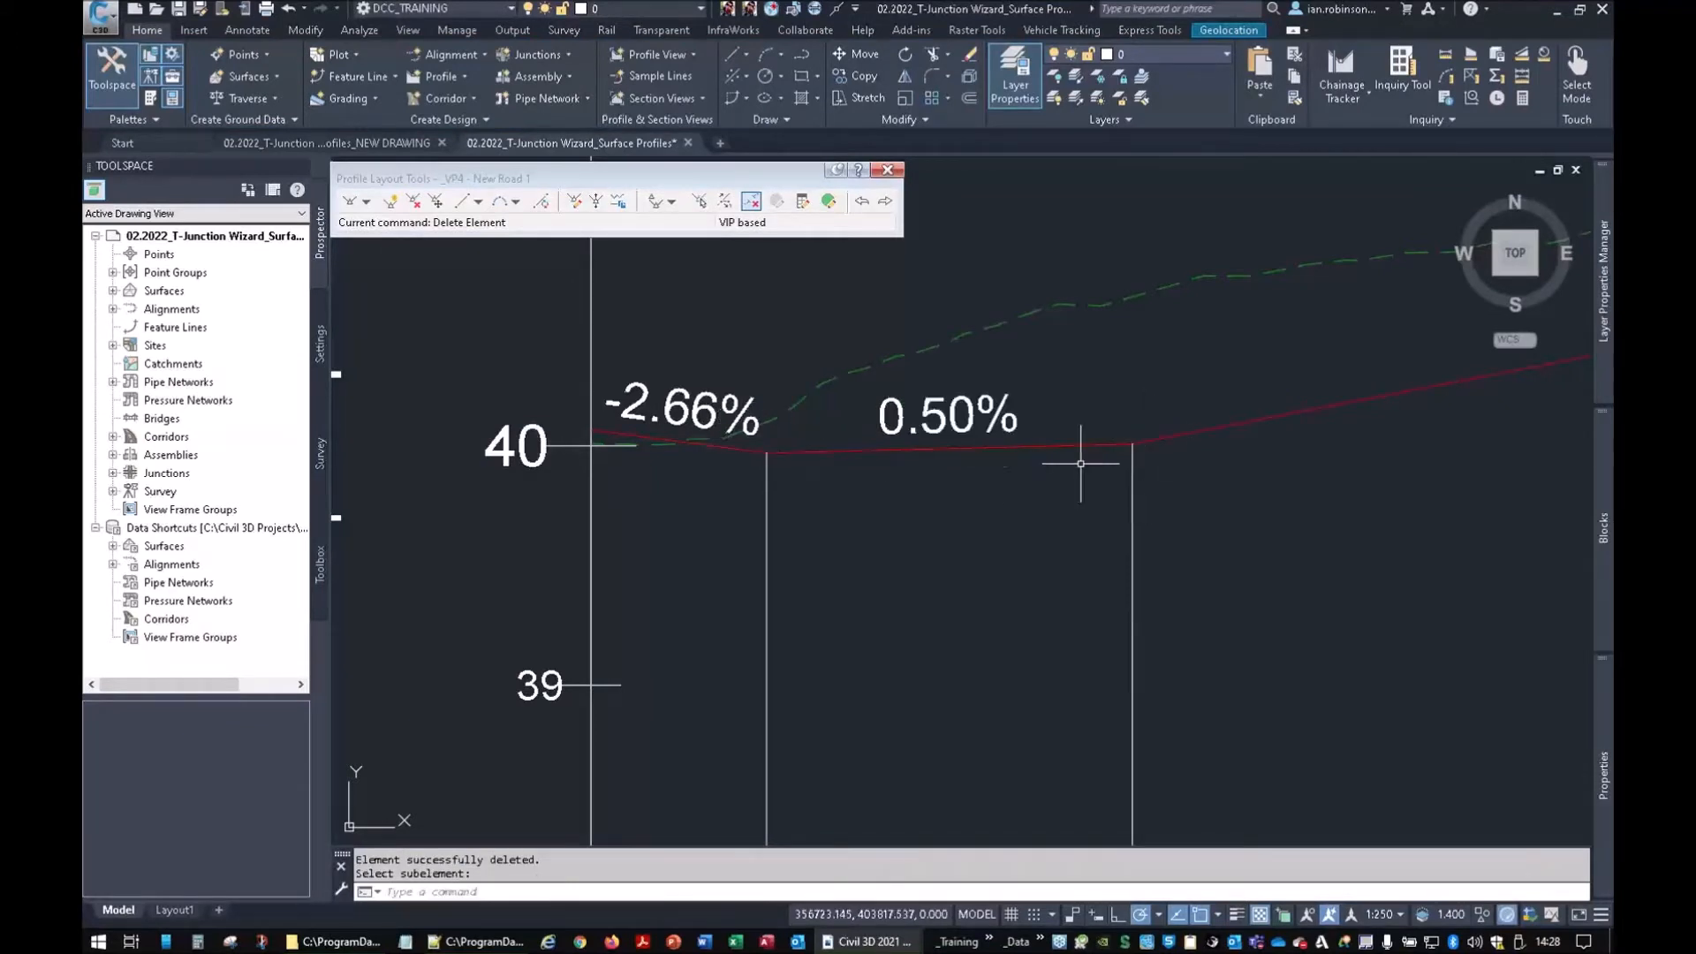
pyautogui.click(413, 201)
pyautogui.click(1137, 450)
pyautogui.press('Return')
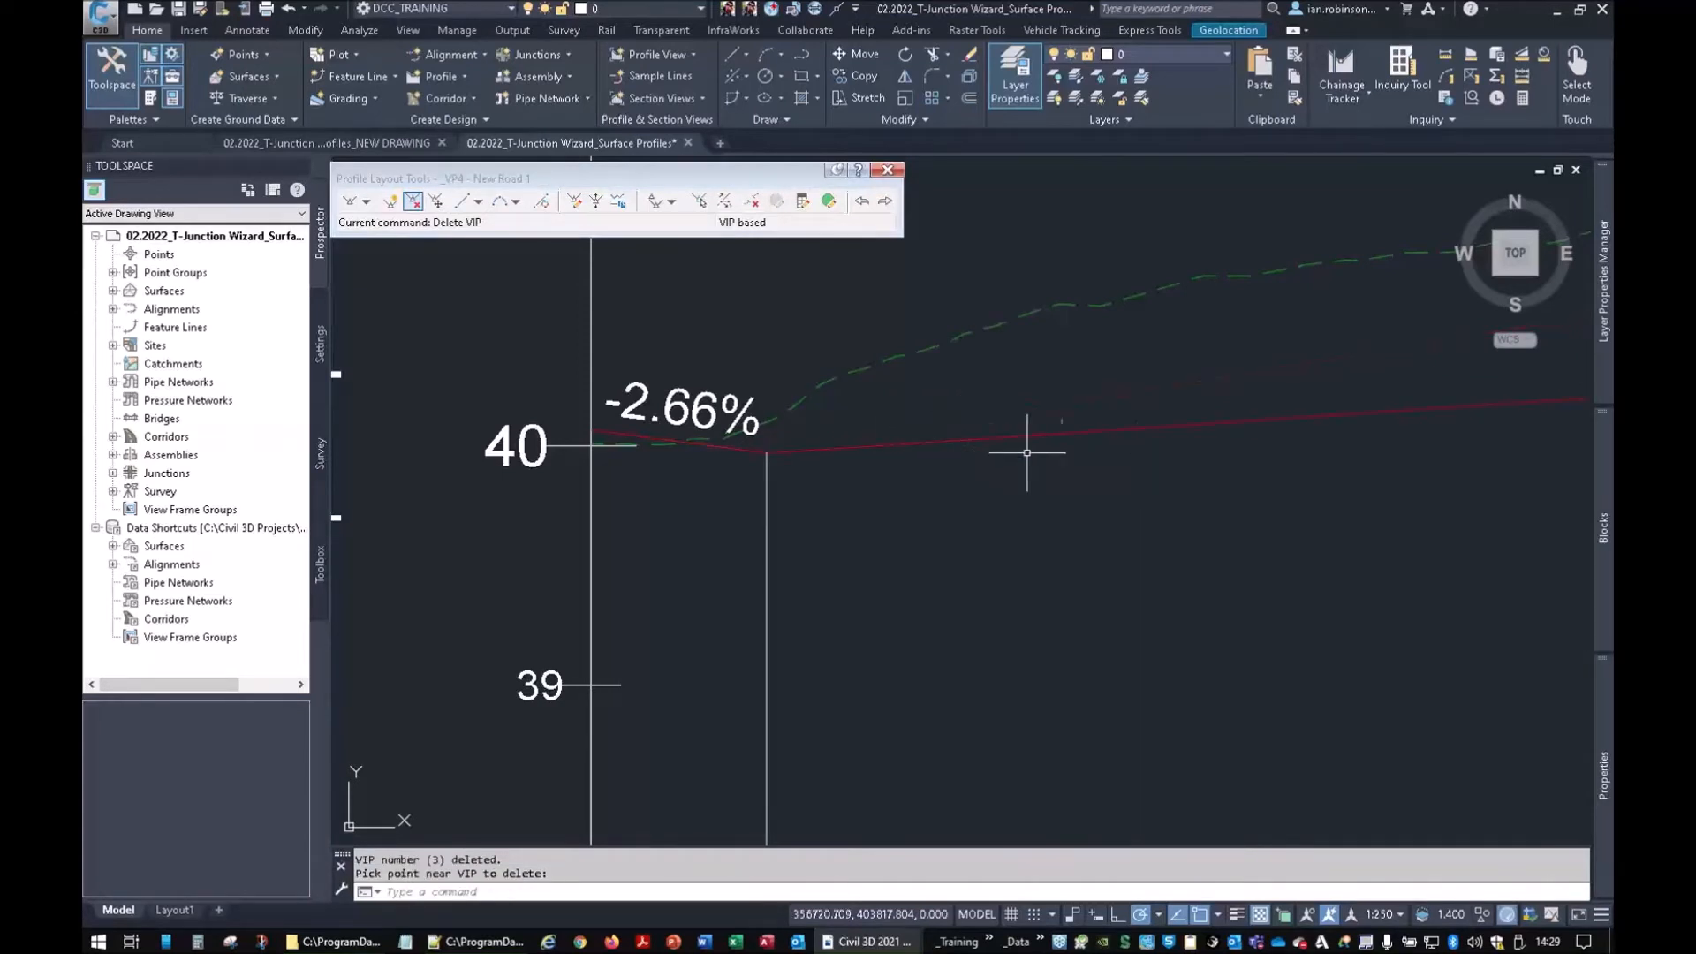
# Delete the VIPs at the 52.88% break and the top, leaving a straight 1.34% grade
pyautogui.scroll(-4, 1063, 475)
pyautogui.moveTo(1064, 475); pyautogui.dragTo(594, 492, button='middle')
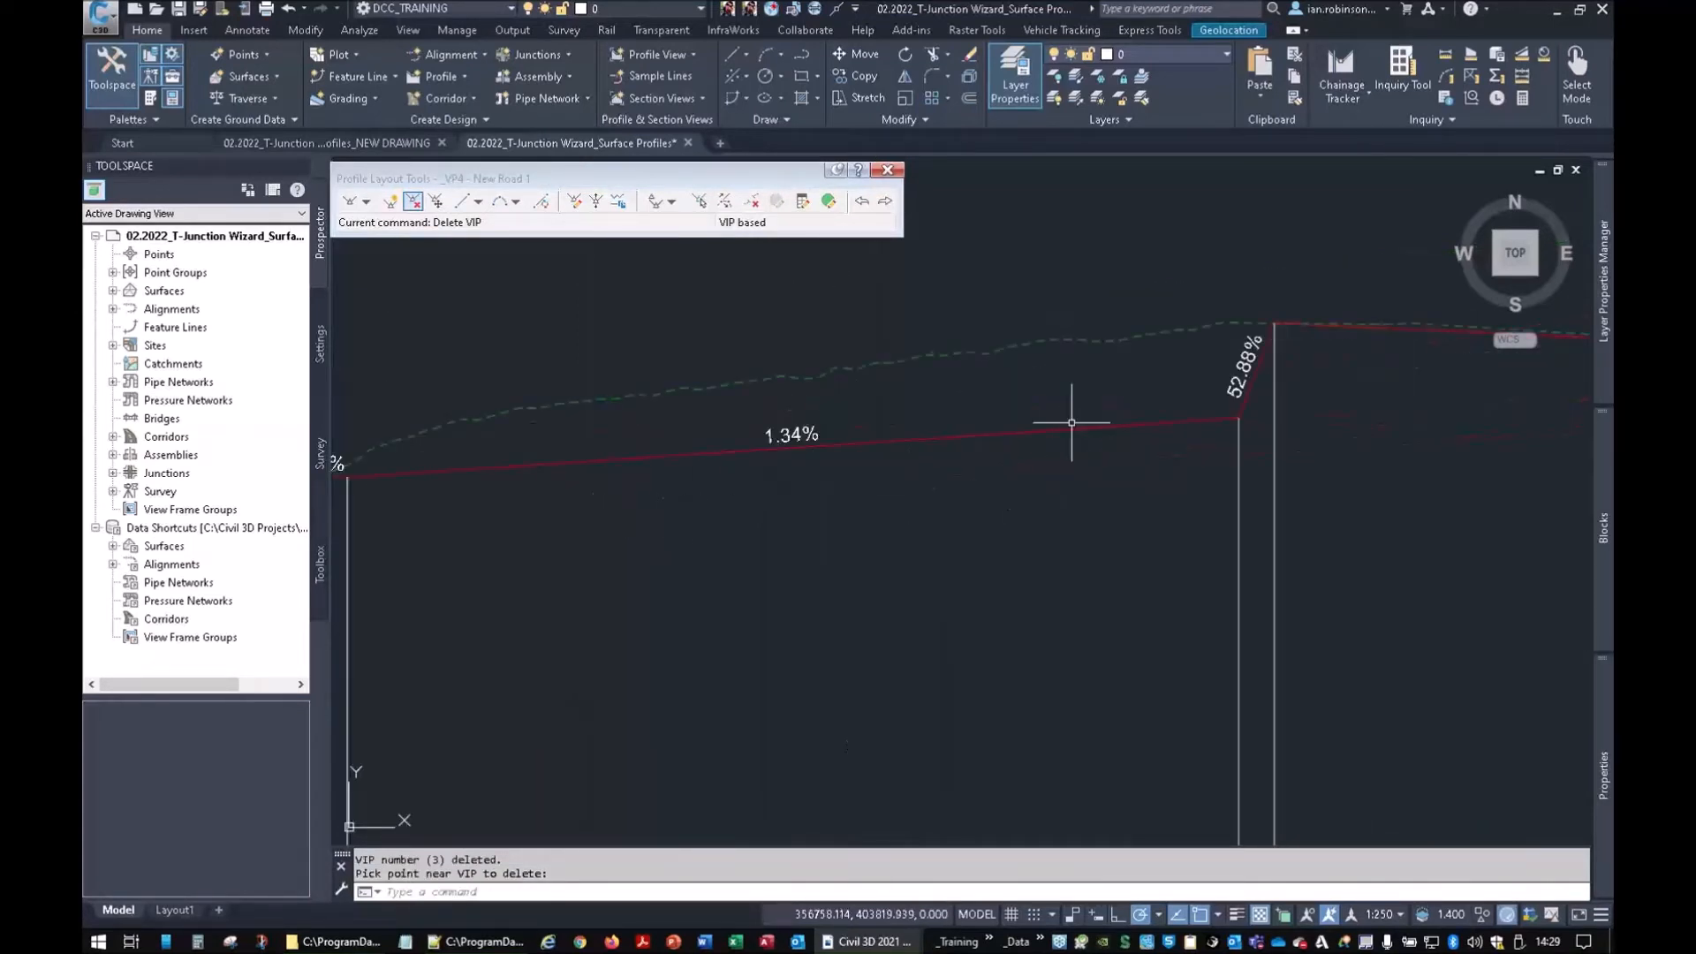
pyautogui.click(413, 200)
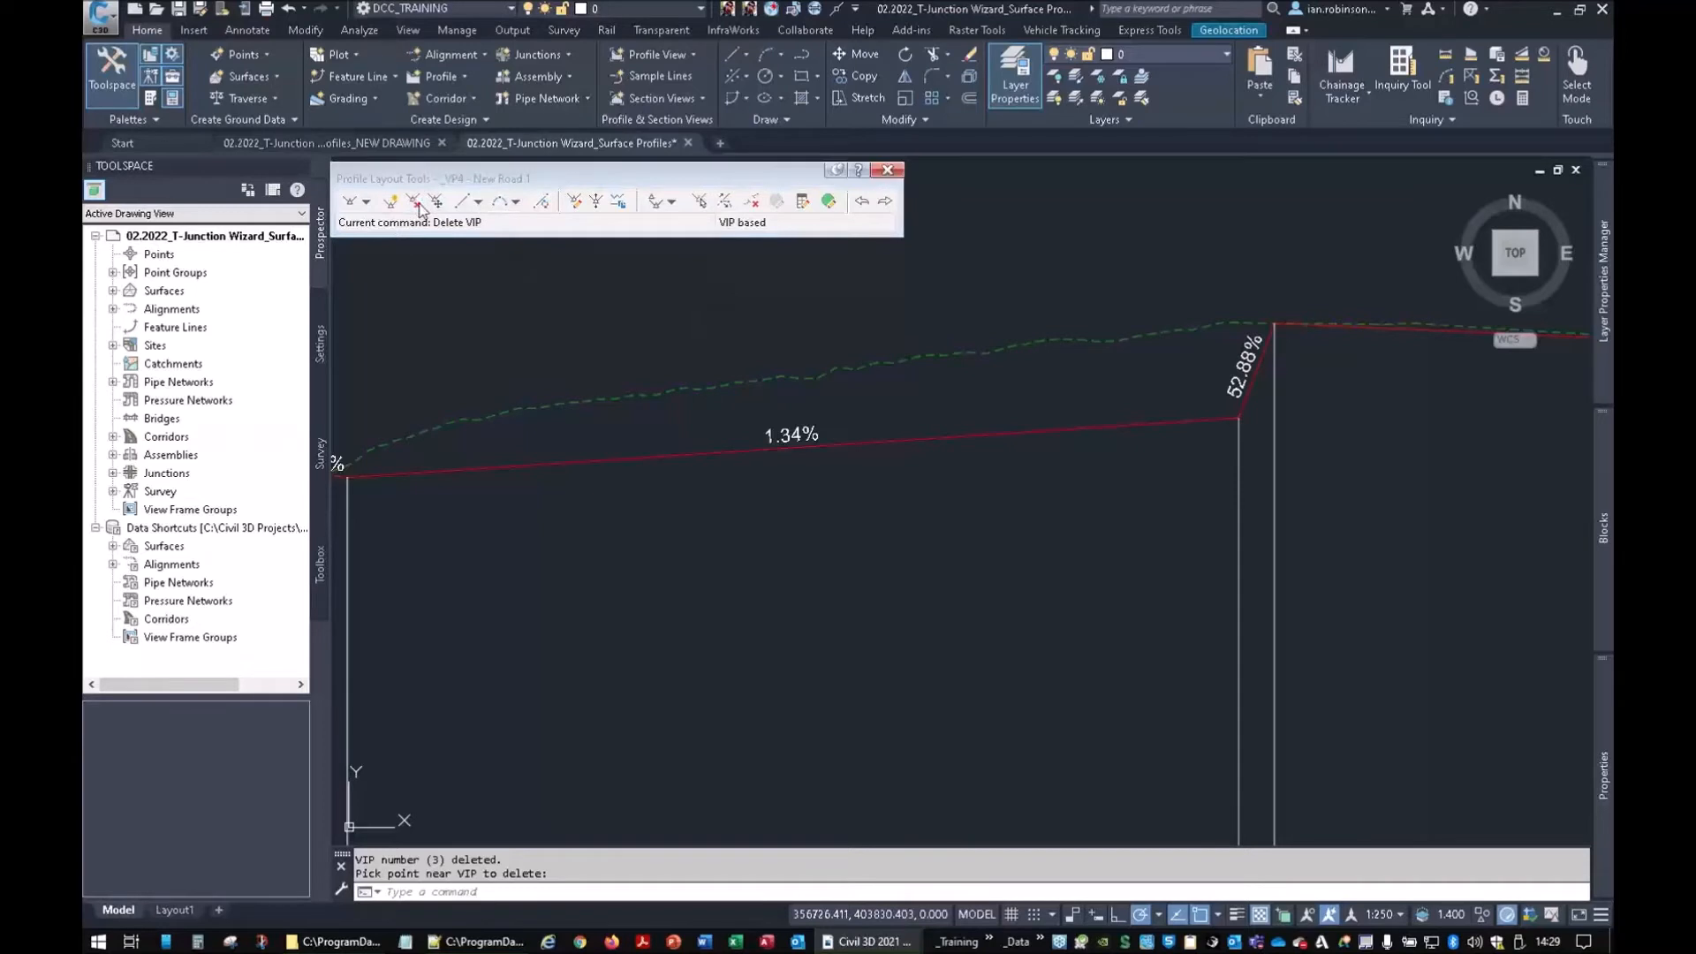
pyautogui.click(1233, 426)
pyautogui.press('Return')
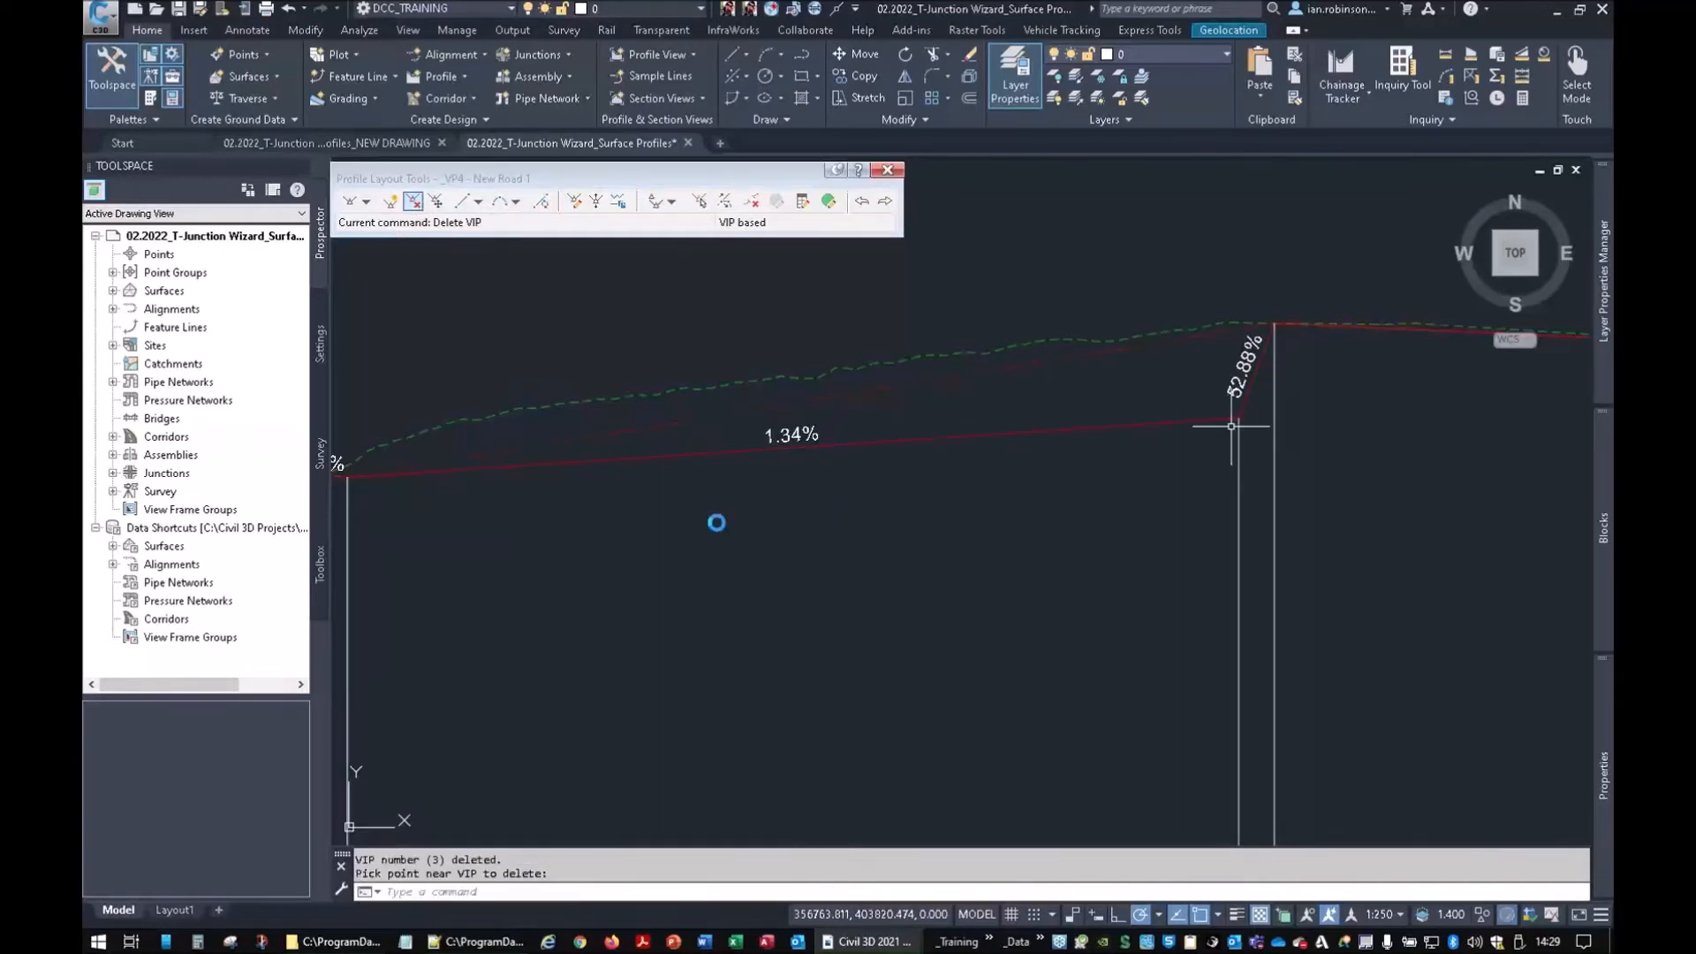
pyautogui.click(1227, 421)
pyautogui.click(413, 200)
pyautogui.click(1241, 422)
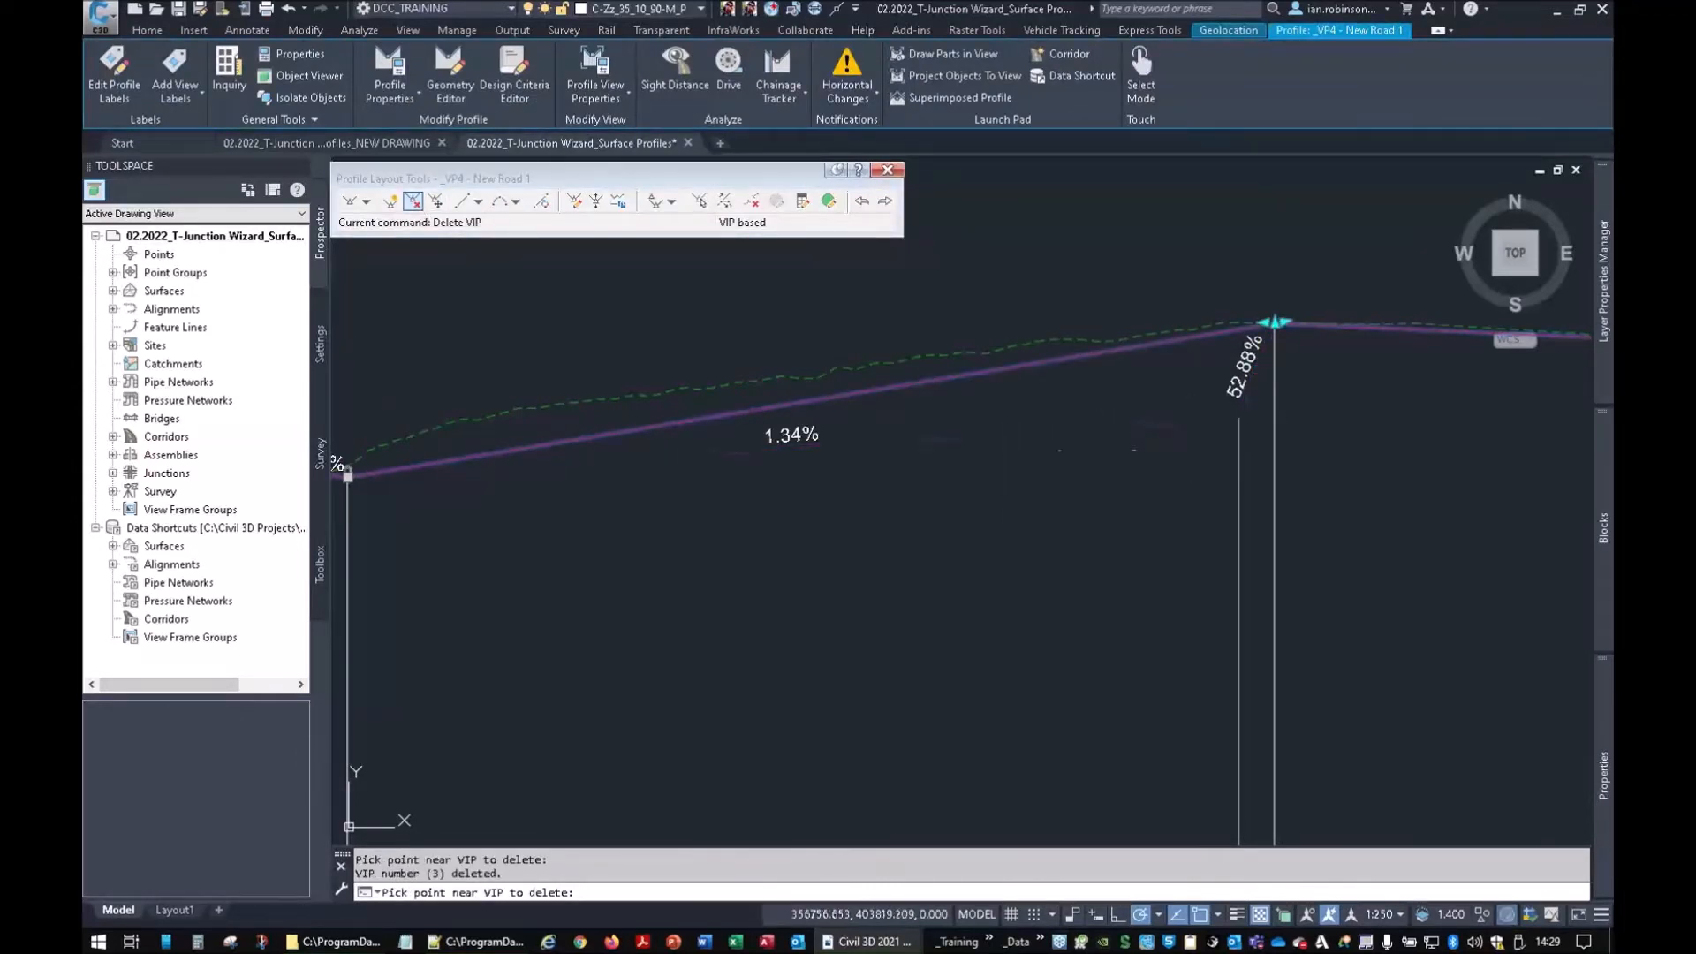
pyautogui.hotkey('ctrl', 'z')
pyautogui.scroll(-2, 1049, 500)
pyautogui.moveTo(703, 485); pyautogui.dragTo(868, 484, button='middle')
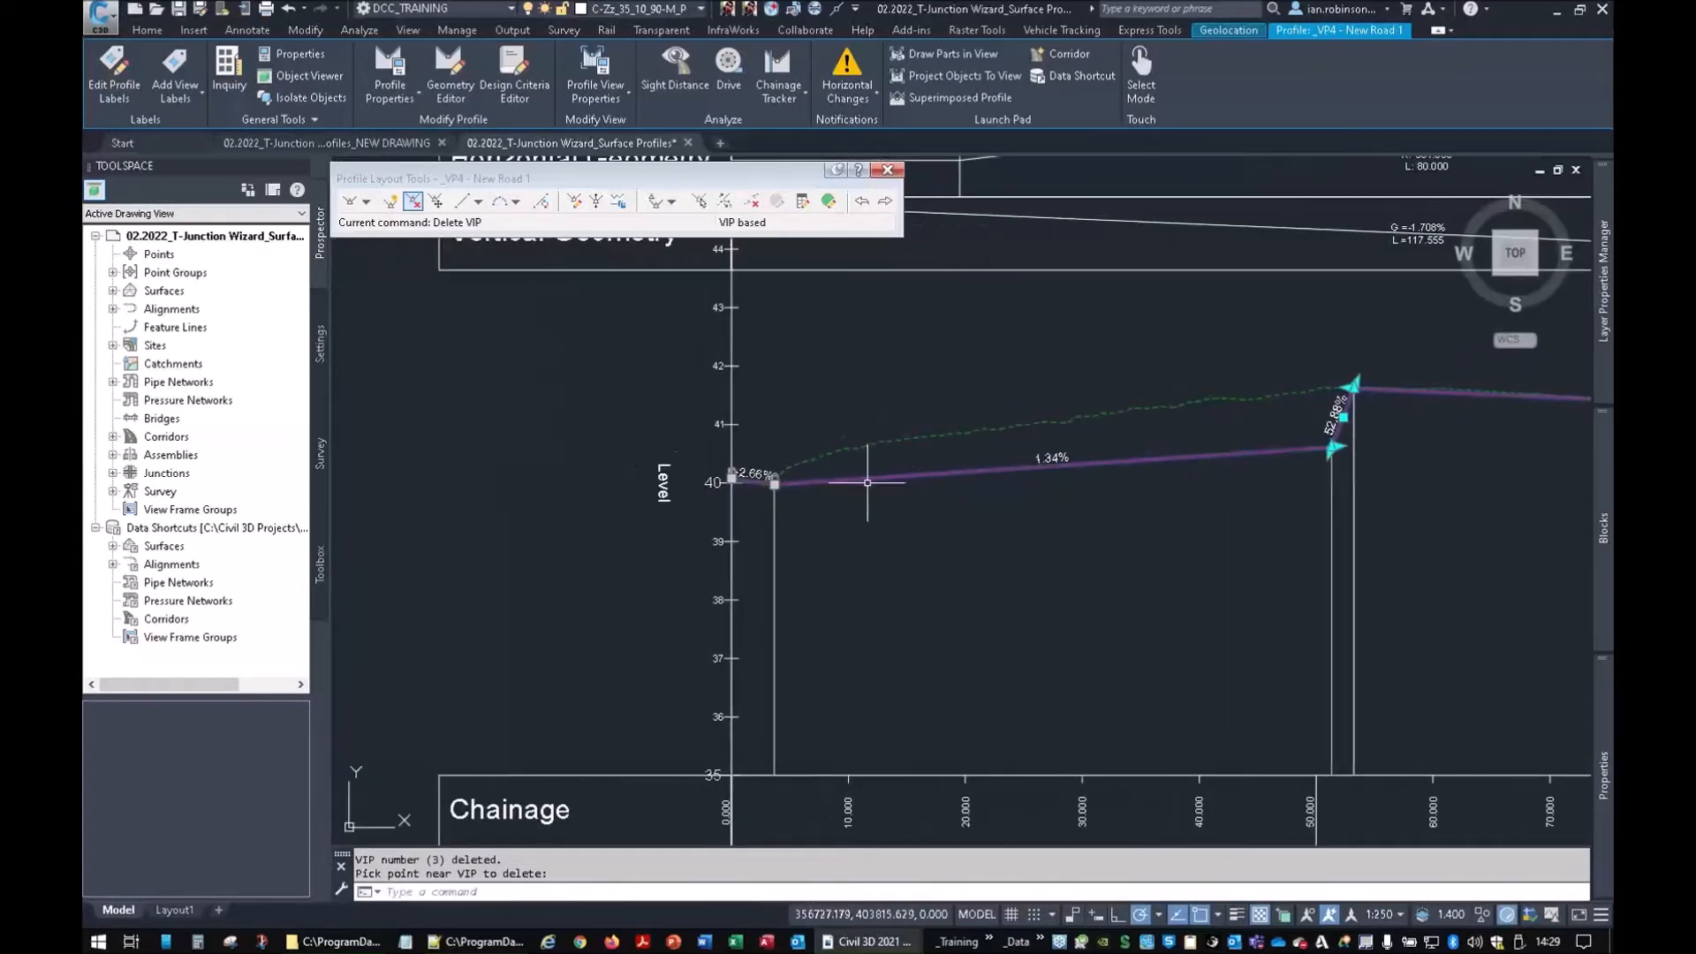
pyautogui.moveTo(1342, 474); pyautogui.dragTo(911, 556, button='middle')
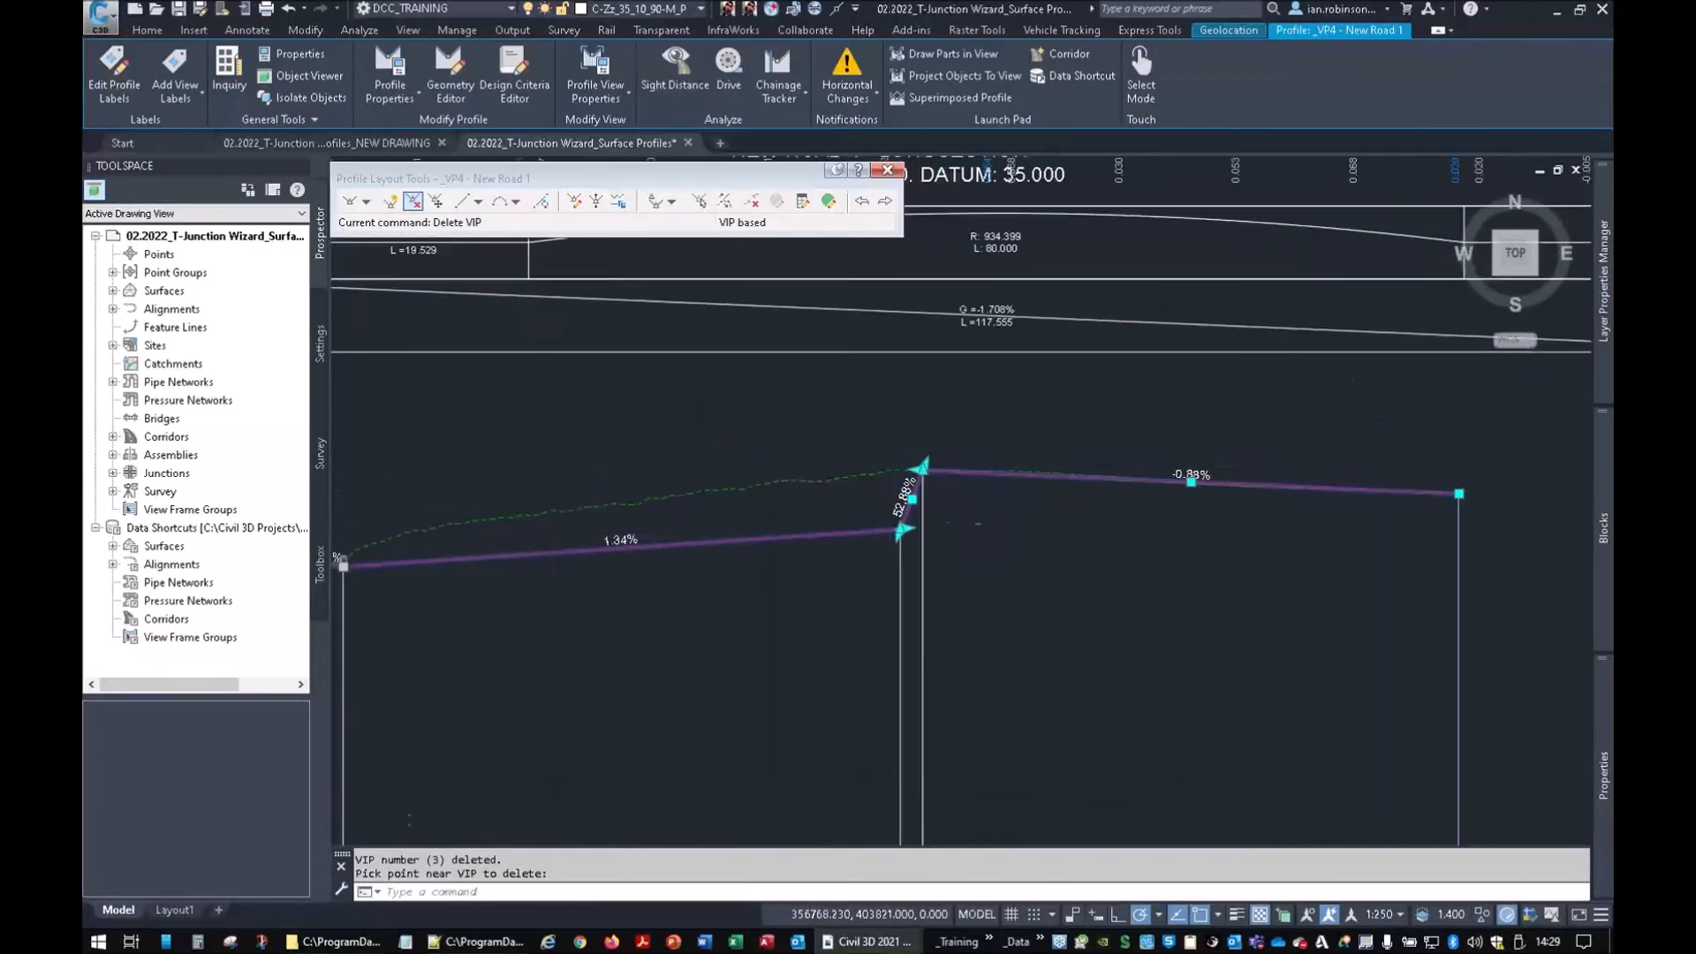
pyautogui.click(923, 470)
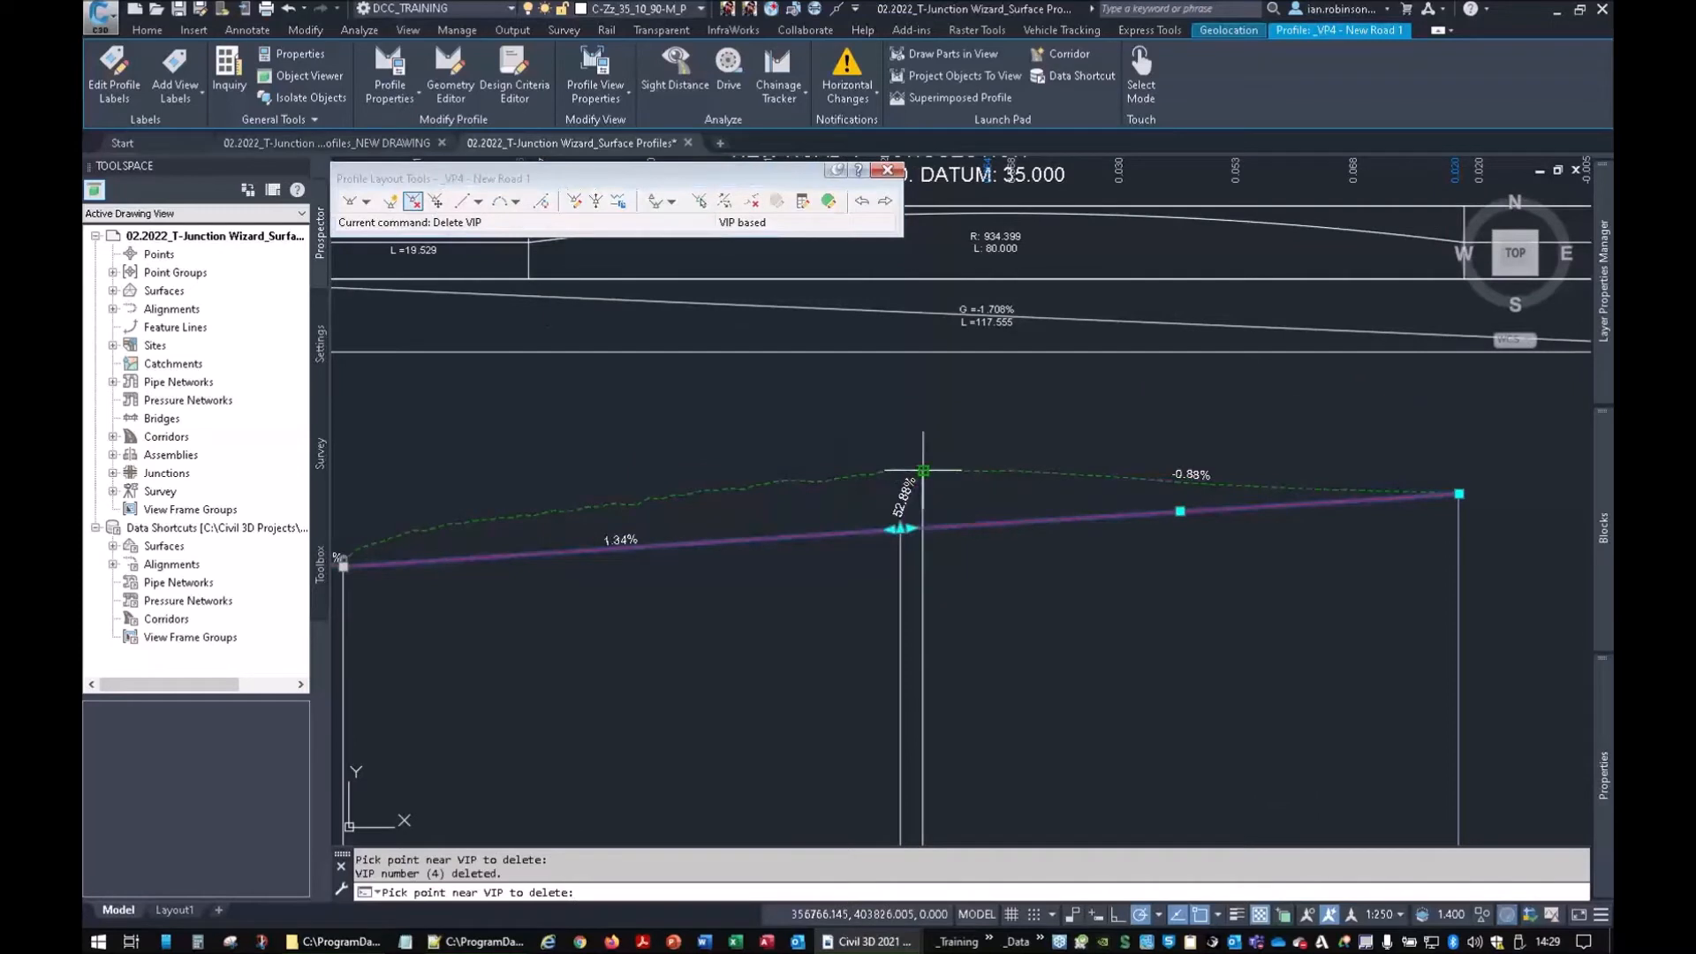
# Finish the VIP deletions, review the profile's left end, and cancel the midpoint grip stretch
pyautogui.press('Return')
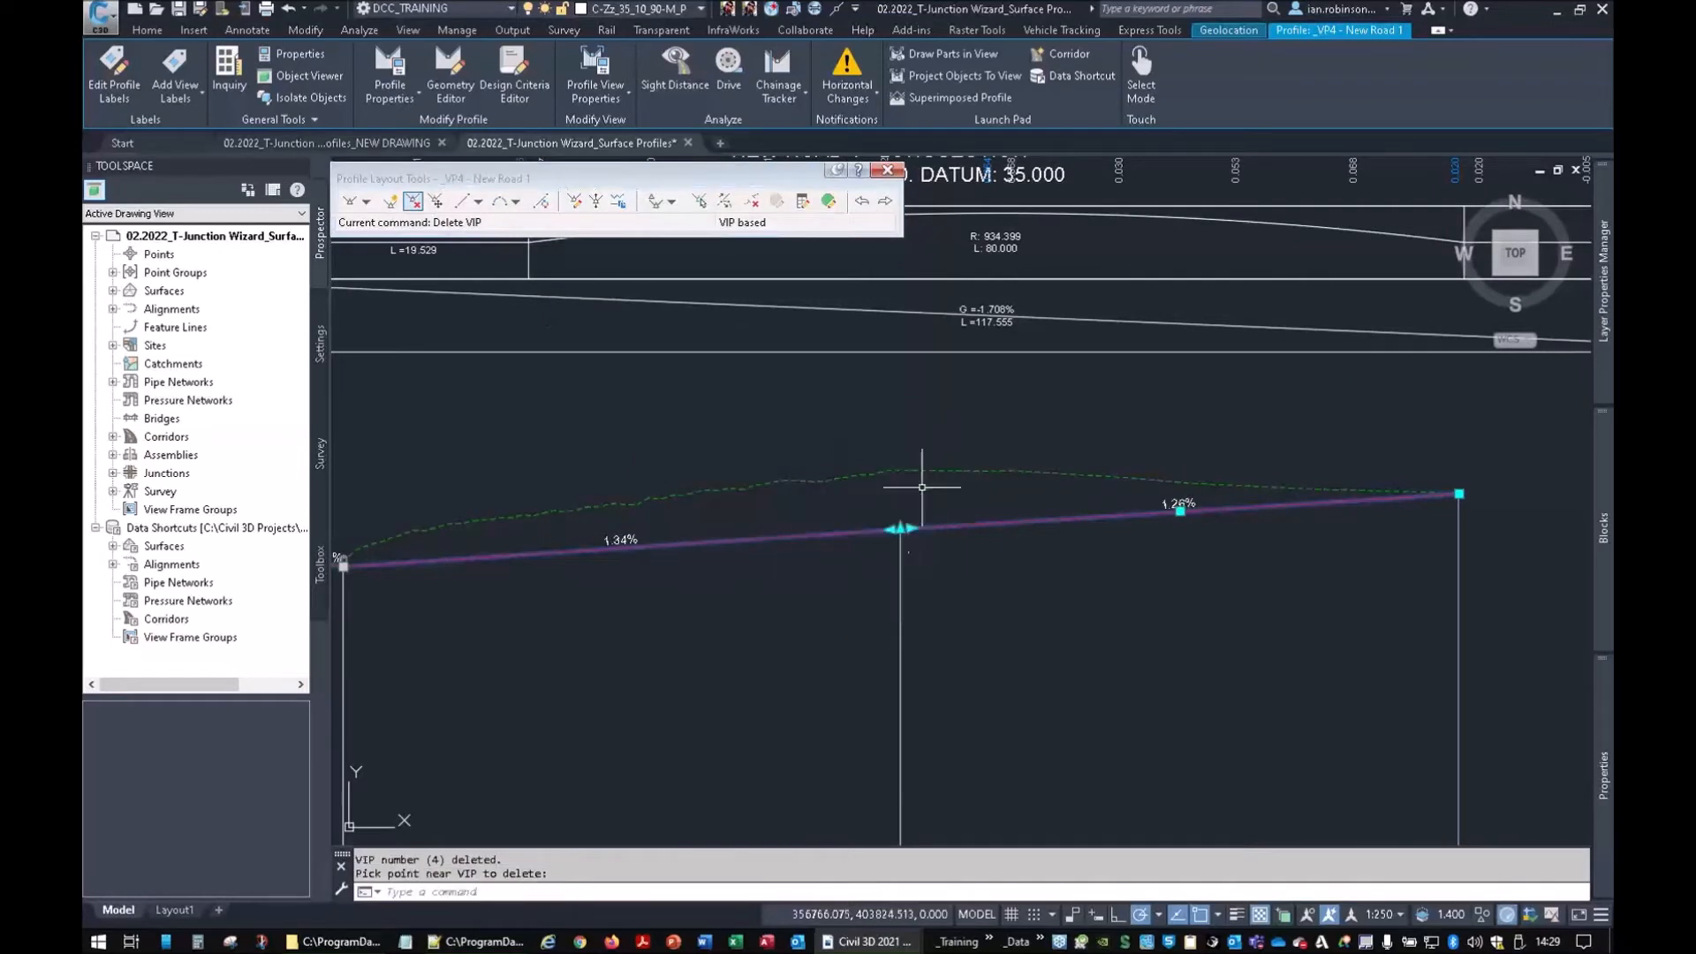
pyautogui.click(900, 528)
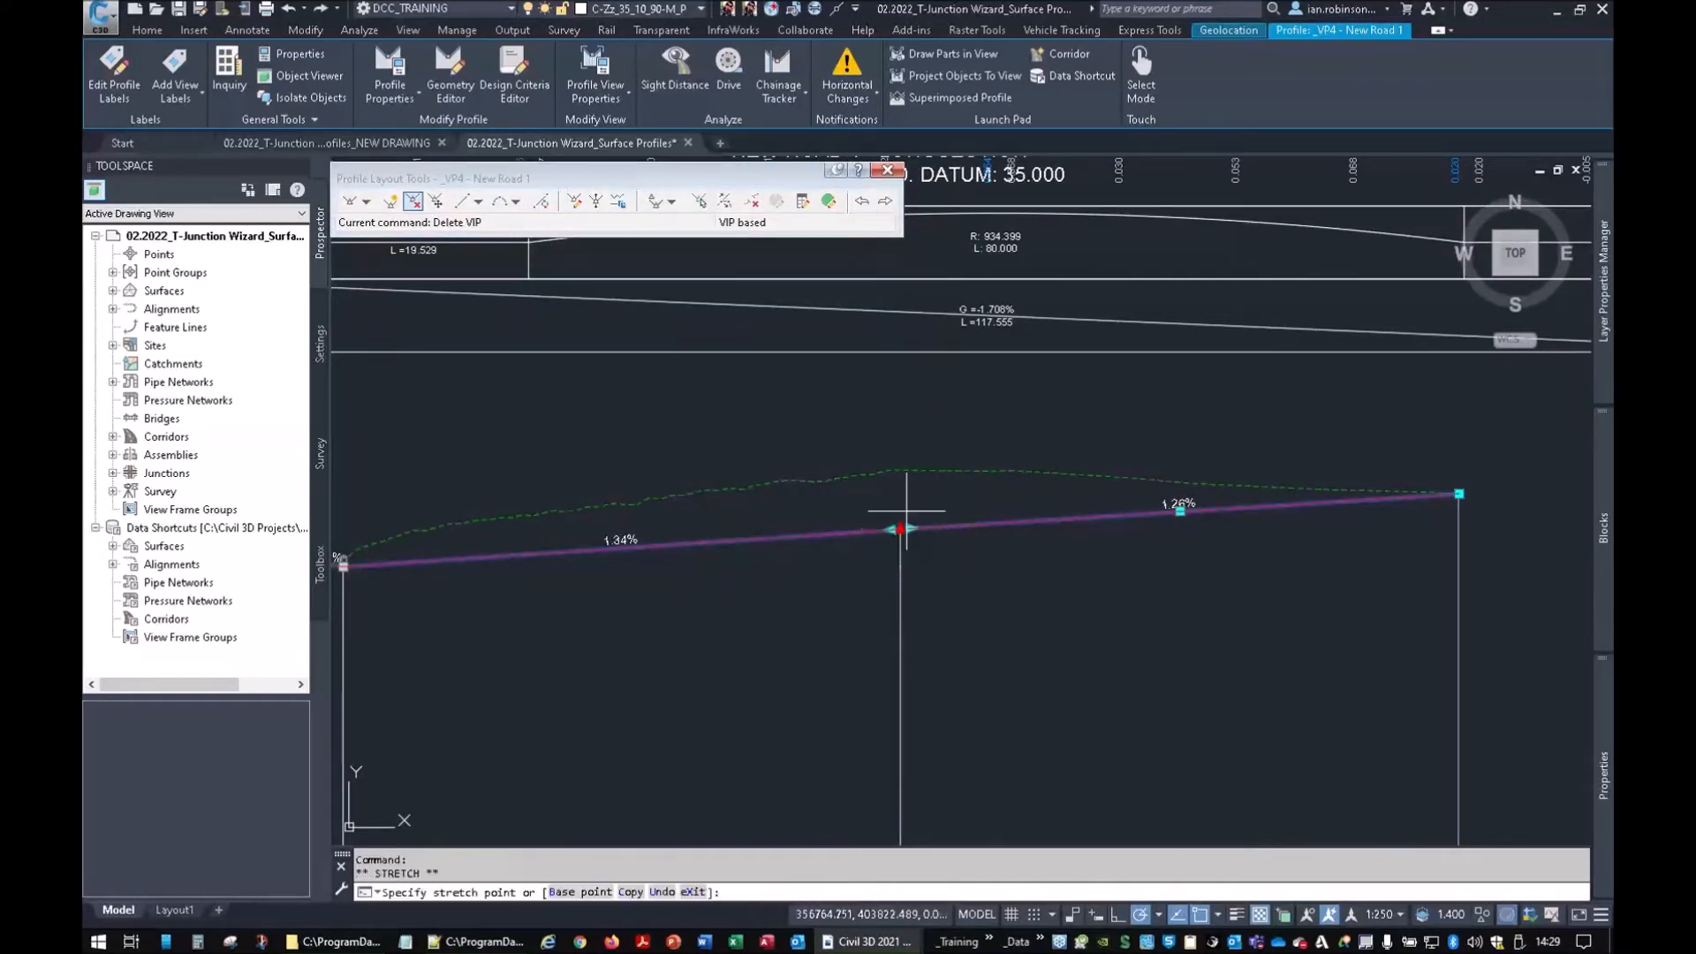
pyautogui.click(913, 468)
pyautogui.scroll(-2, 709, 591)
pyautogui.moveTo(566, 591); pyautogui.dragTo(1002, 583, button='middle')
pyautogui.scroll(8, 903, 570)
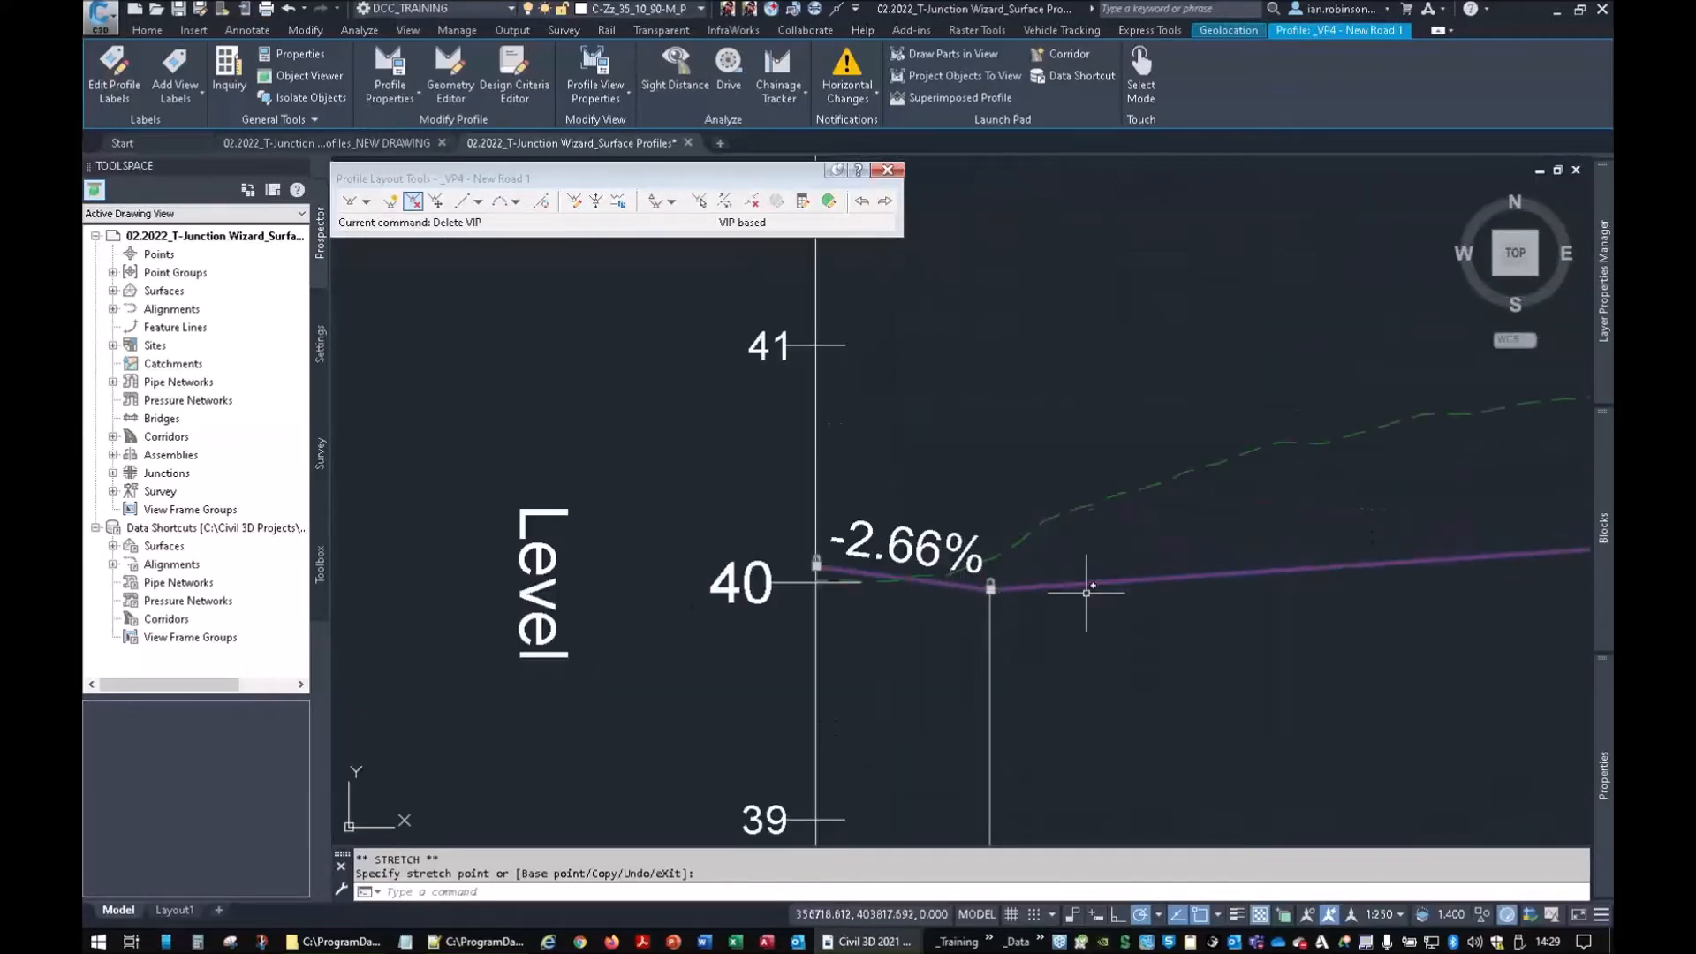
pyautogui.scroll(-5, 1090, 590)
pyautogui.moveTo(1096, 601); pyautogui.dragTo(918, 620, button='middle')
pyautogui.scroll(8, 868, 603)
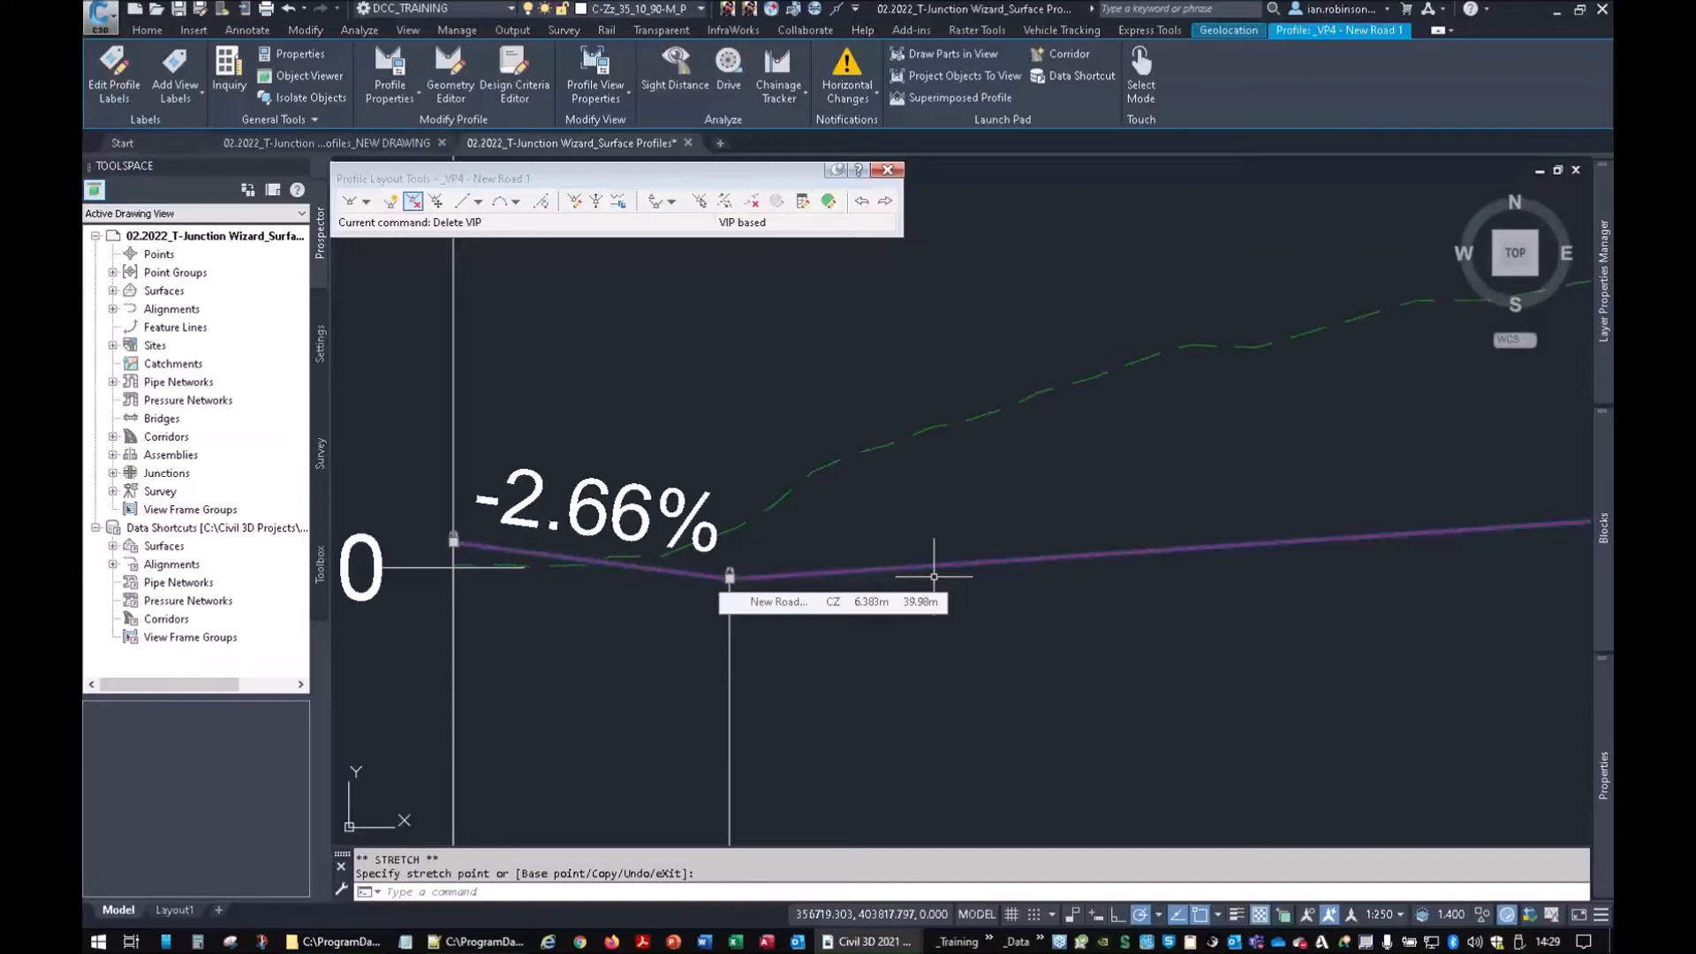
pyautogui.scroll(-3, 934, 575)
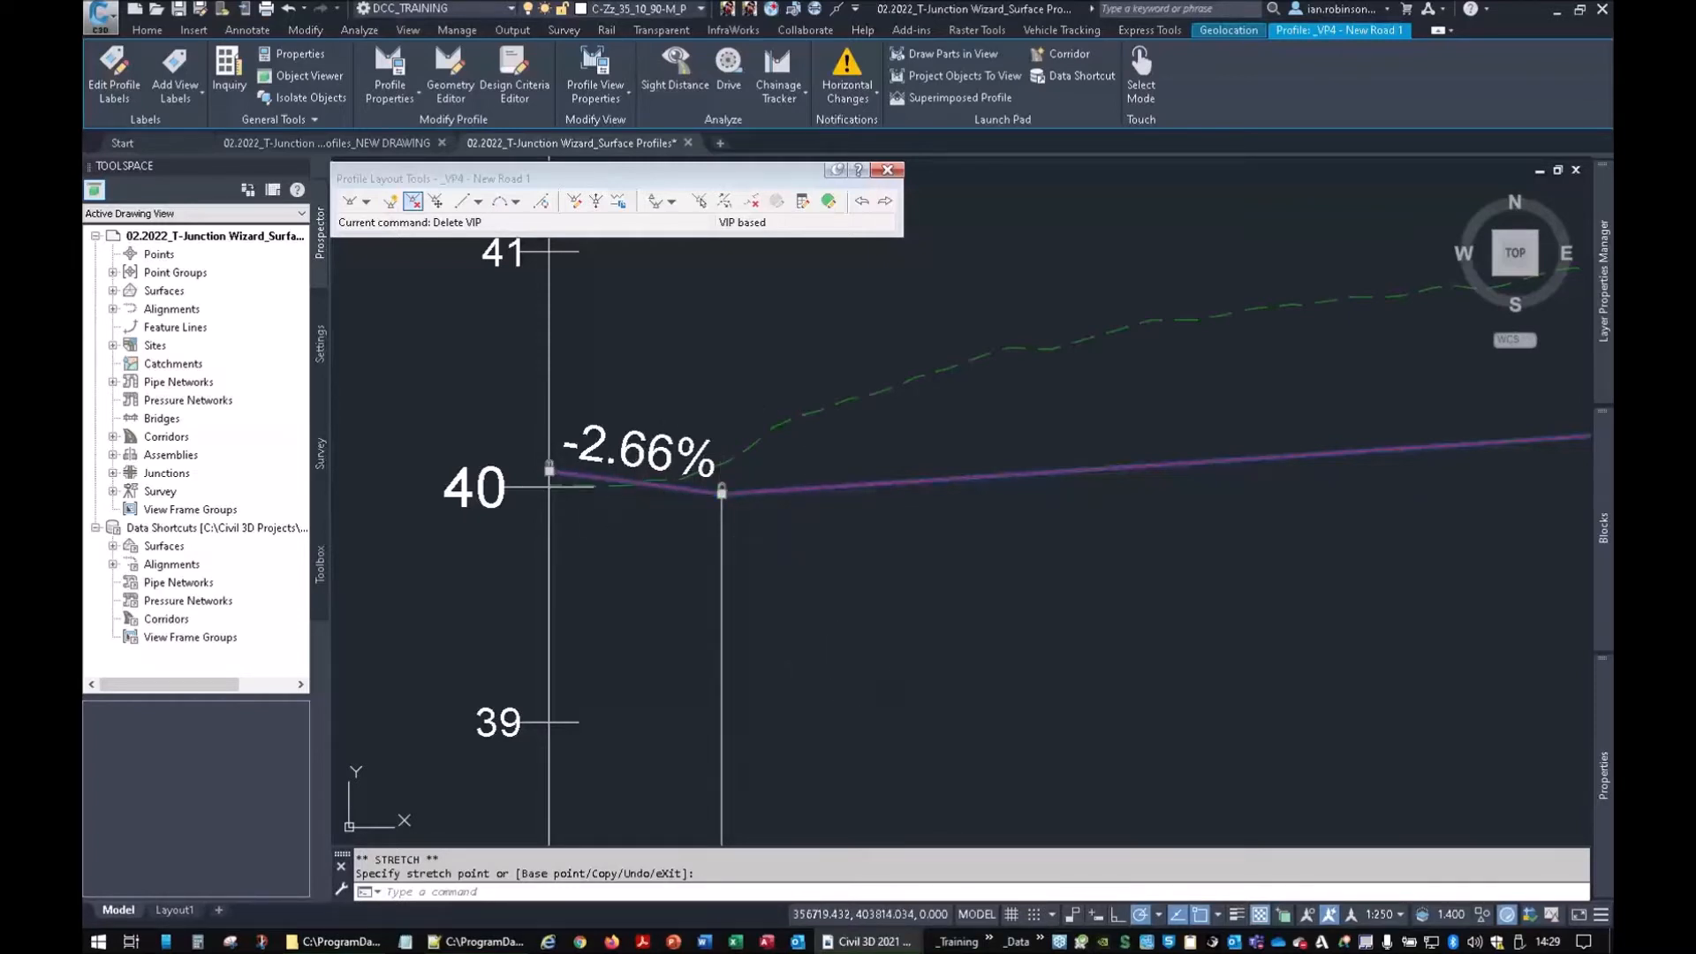
pyautogui.press('Escape')
pyautogui.press('Escape')
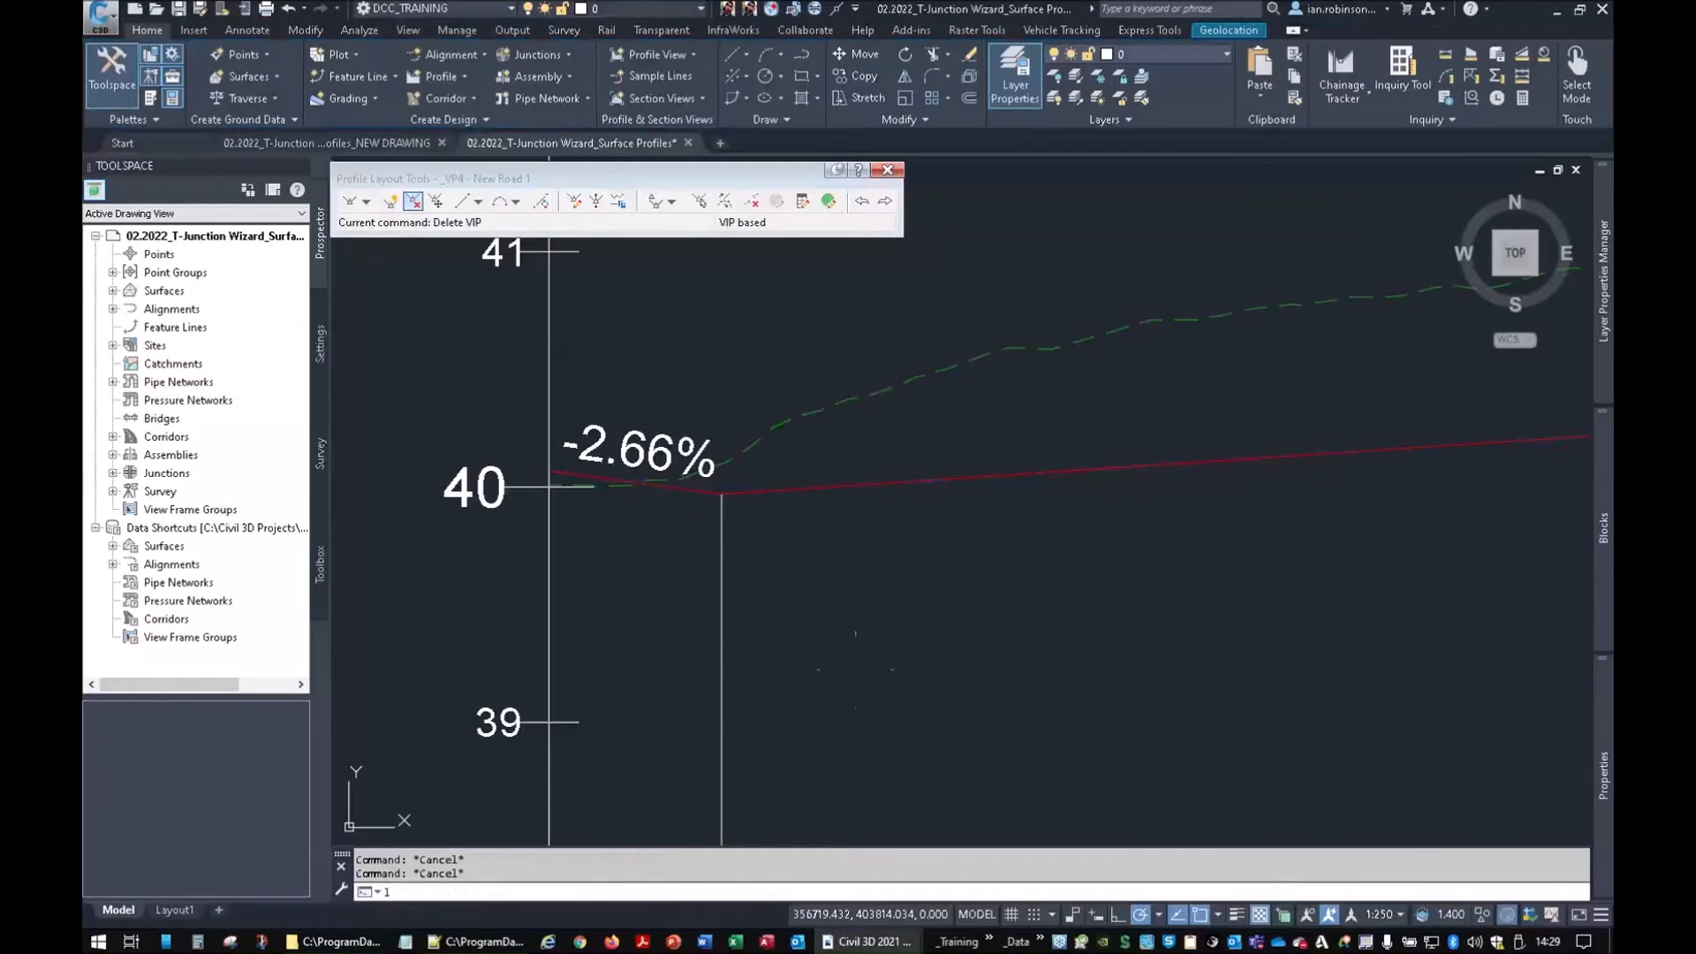
# Draw a construction line rising up-right from the locked junction VIP, then reselect the profile
pyautogui.write('l')
pyautogui.press('Return')
pyautogui.click(722, 493)
pyautogui.click(947, 261)
pyautogui.press('Escape')
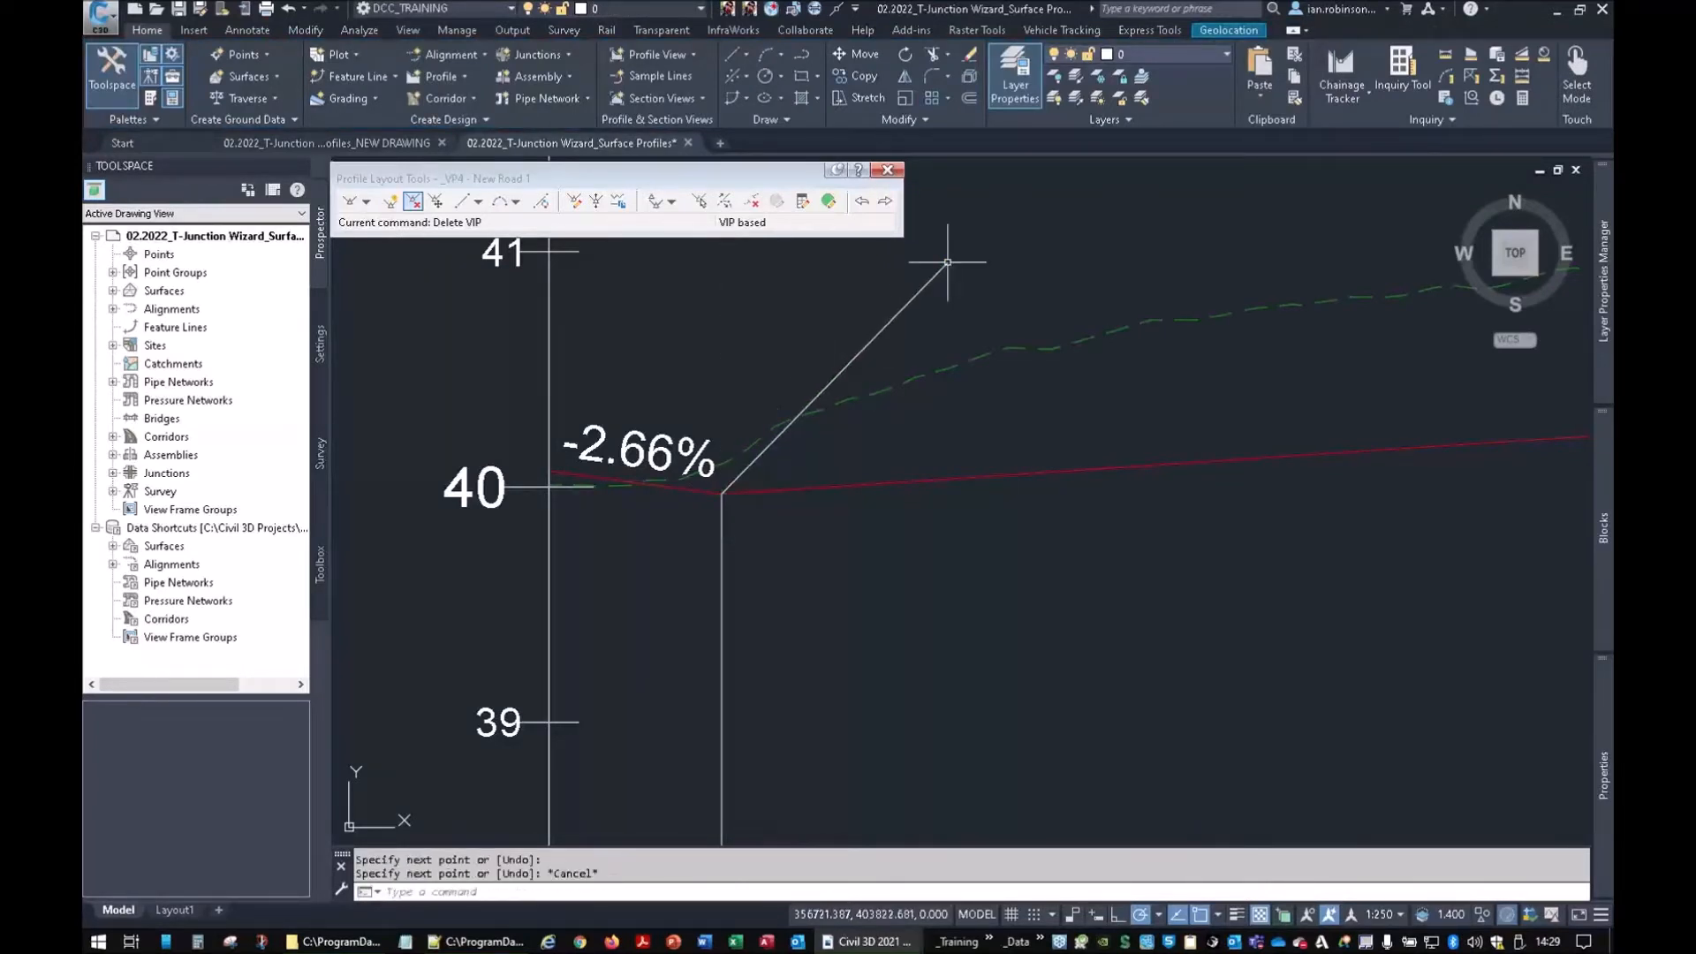
pyautogui.click(927, 478)
# Unlock the junction PVI, lower it for a -2.53% grade and raise the upper PVI to 7.33%
pyautogui.click(722, 488)
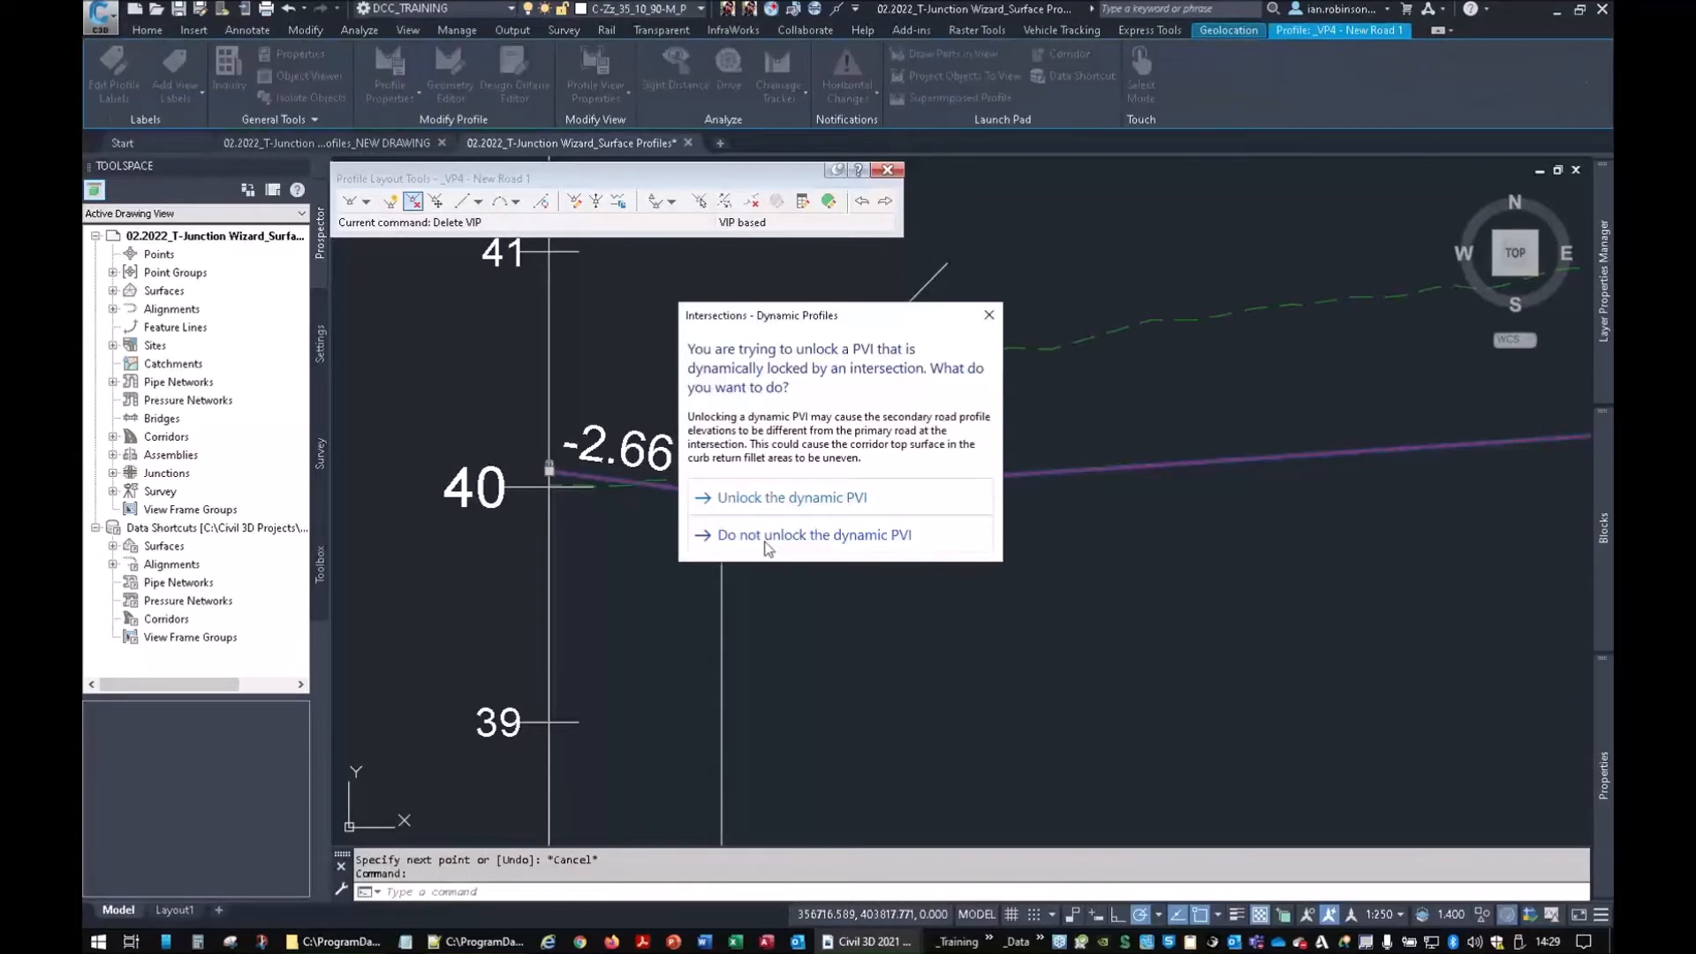
pyautogui.click(777, 499)
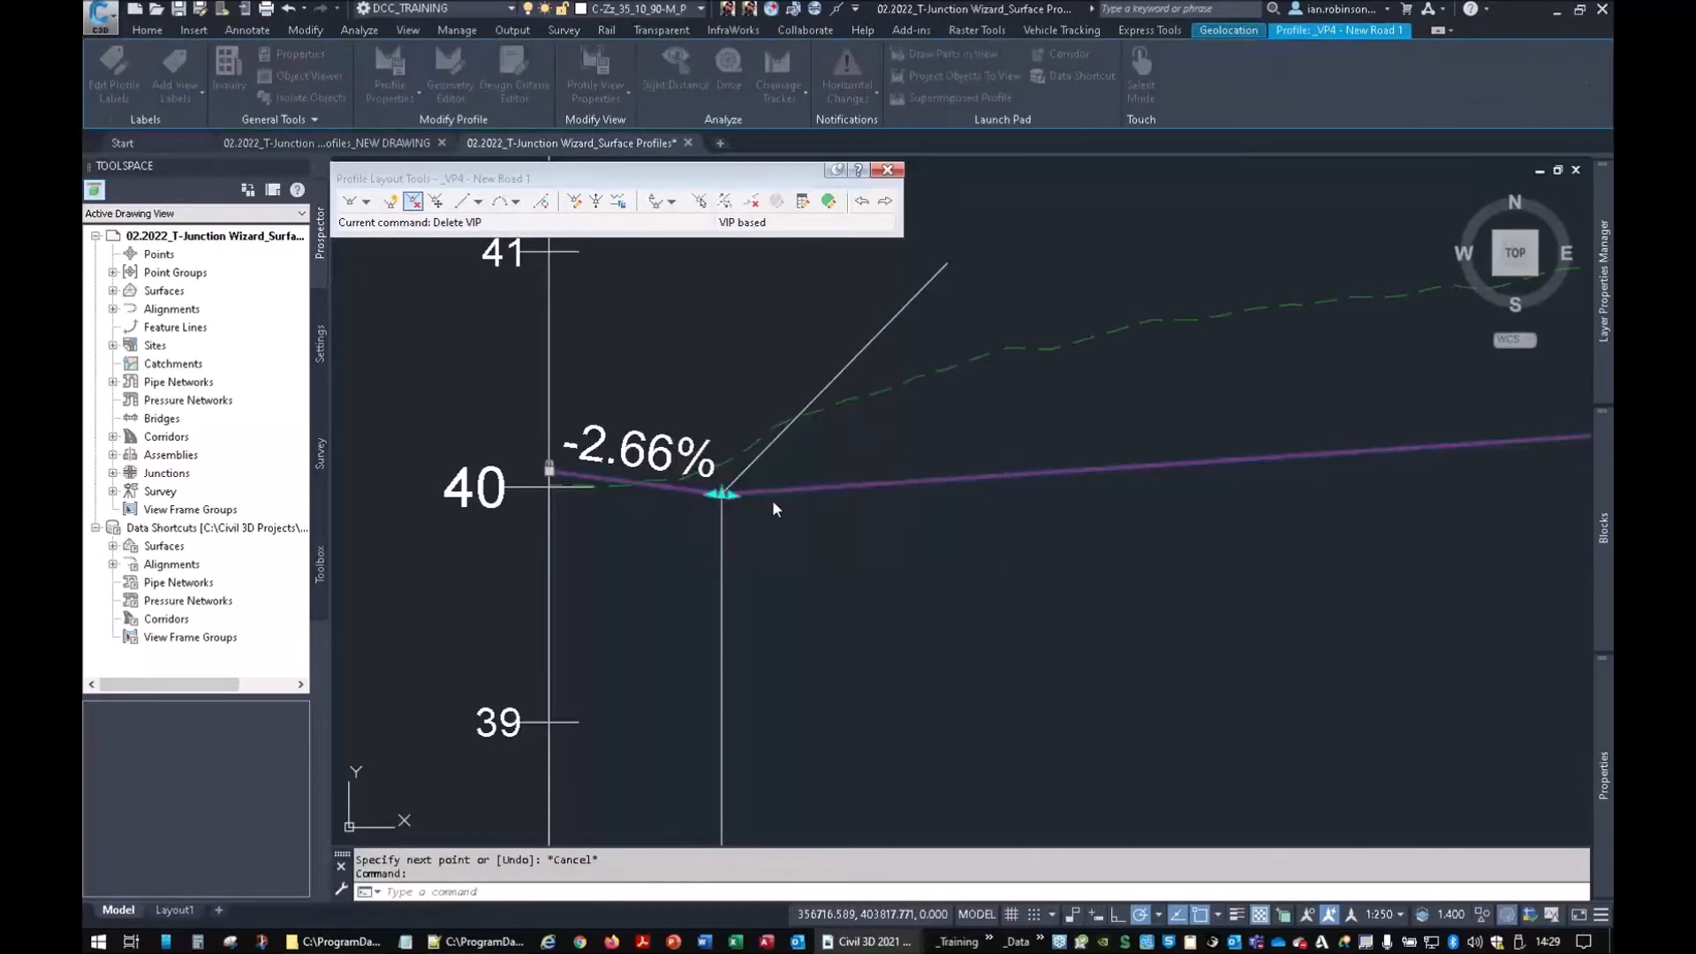
pyautogui.click(726, 493)
pyautogui.scroll(-4, 1317, 597)
pyautogui.moveTo(1370, 595); pyautogui.dragTo(867, 548, button='middle')
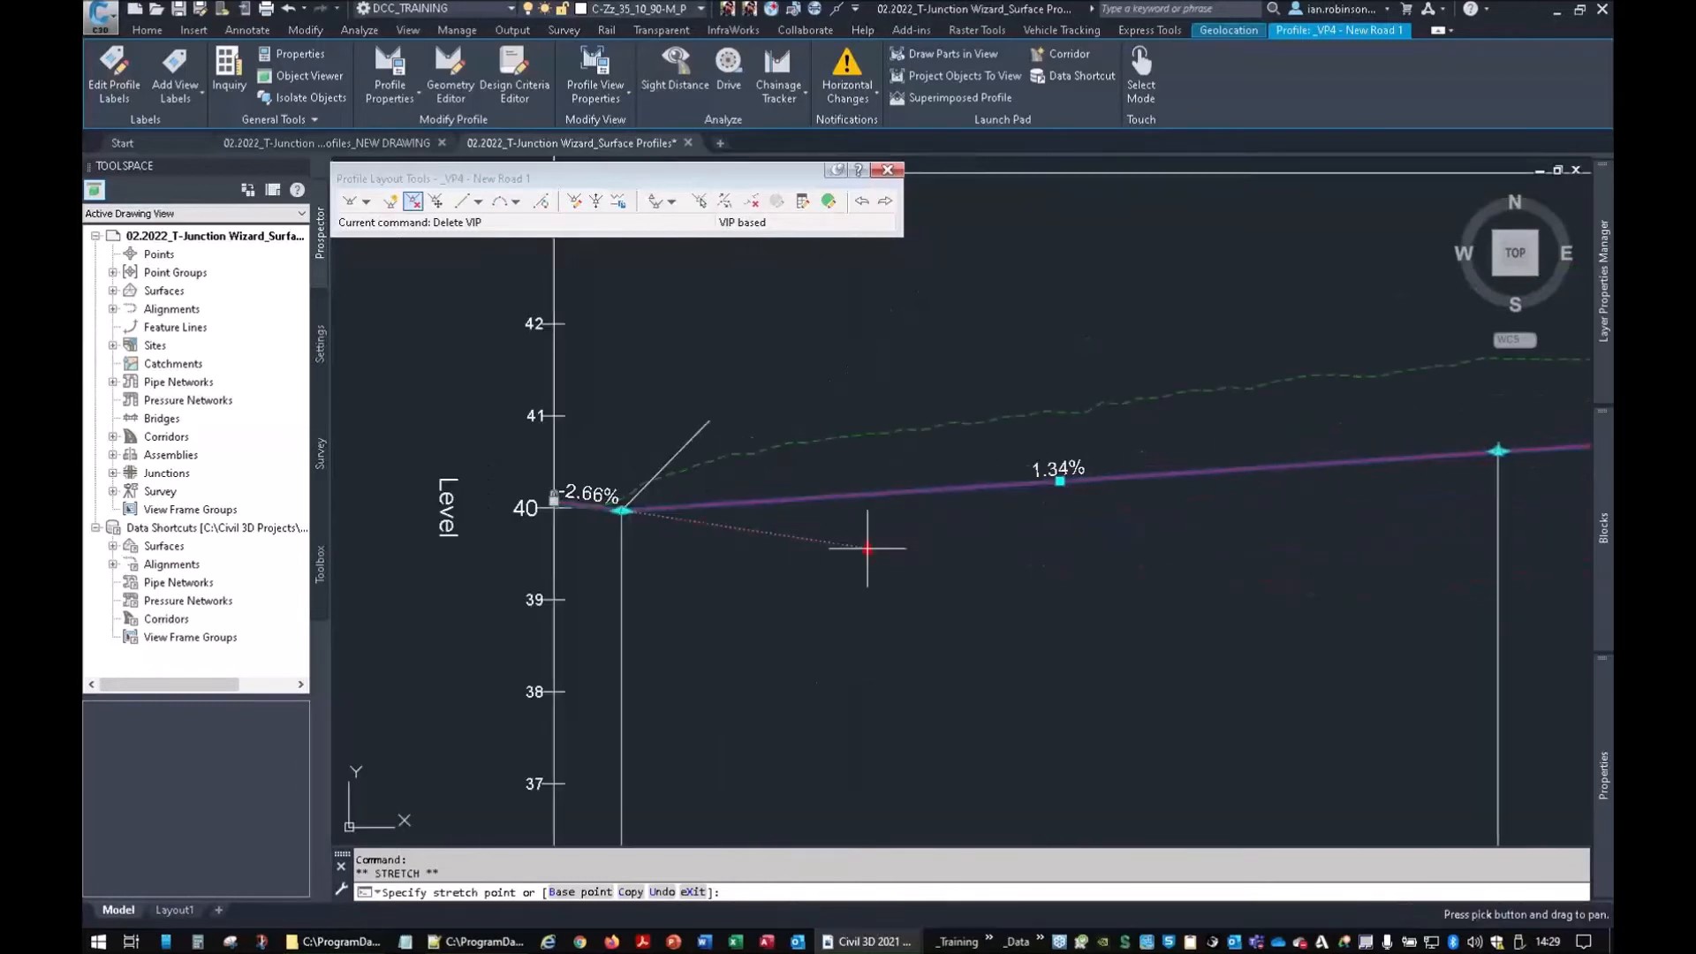
pyautogui.click(993, 557)
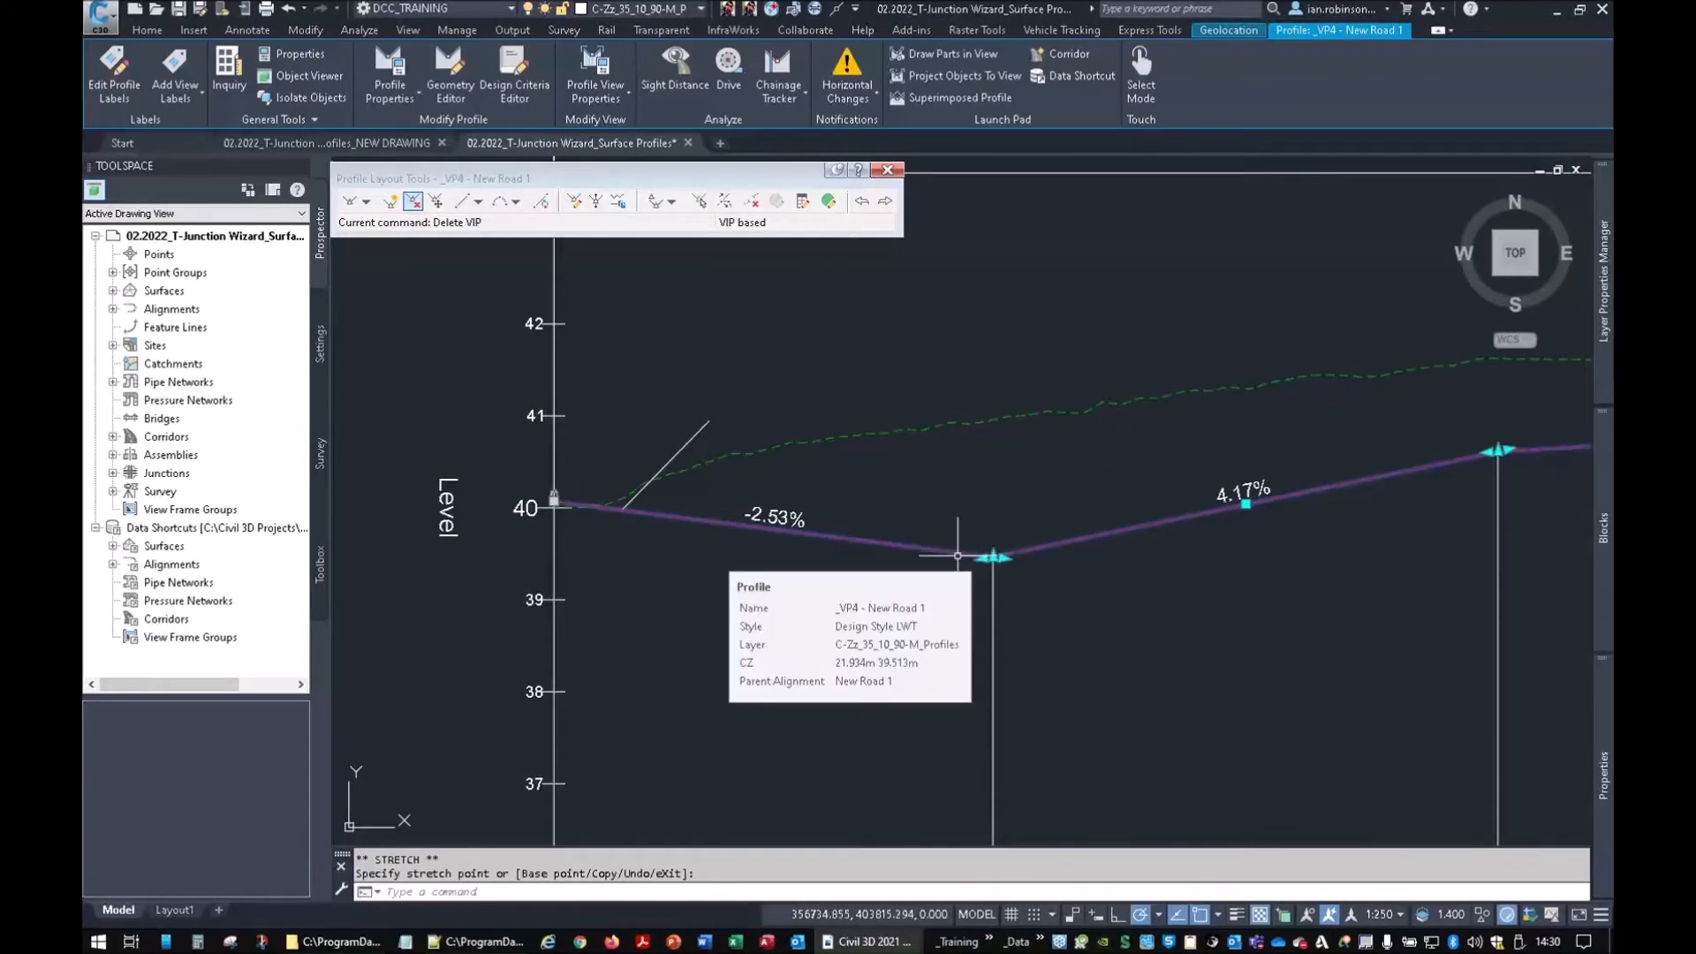
pyautogui.scroll(-3, 1196, 644)
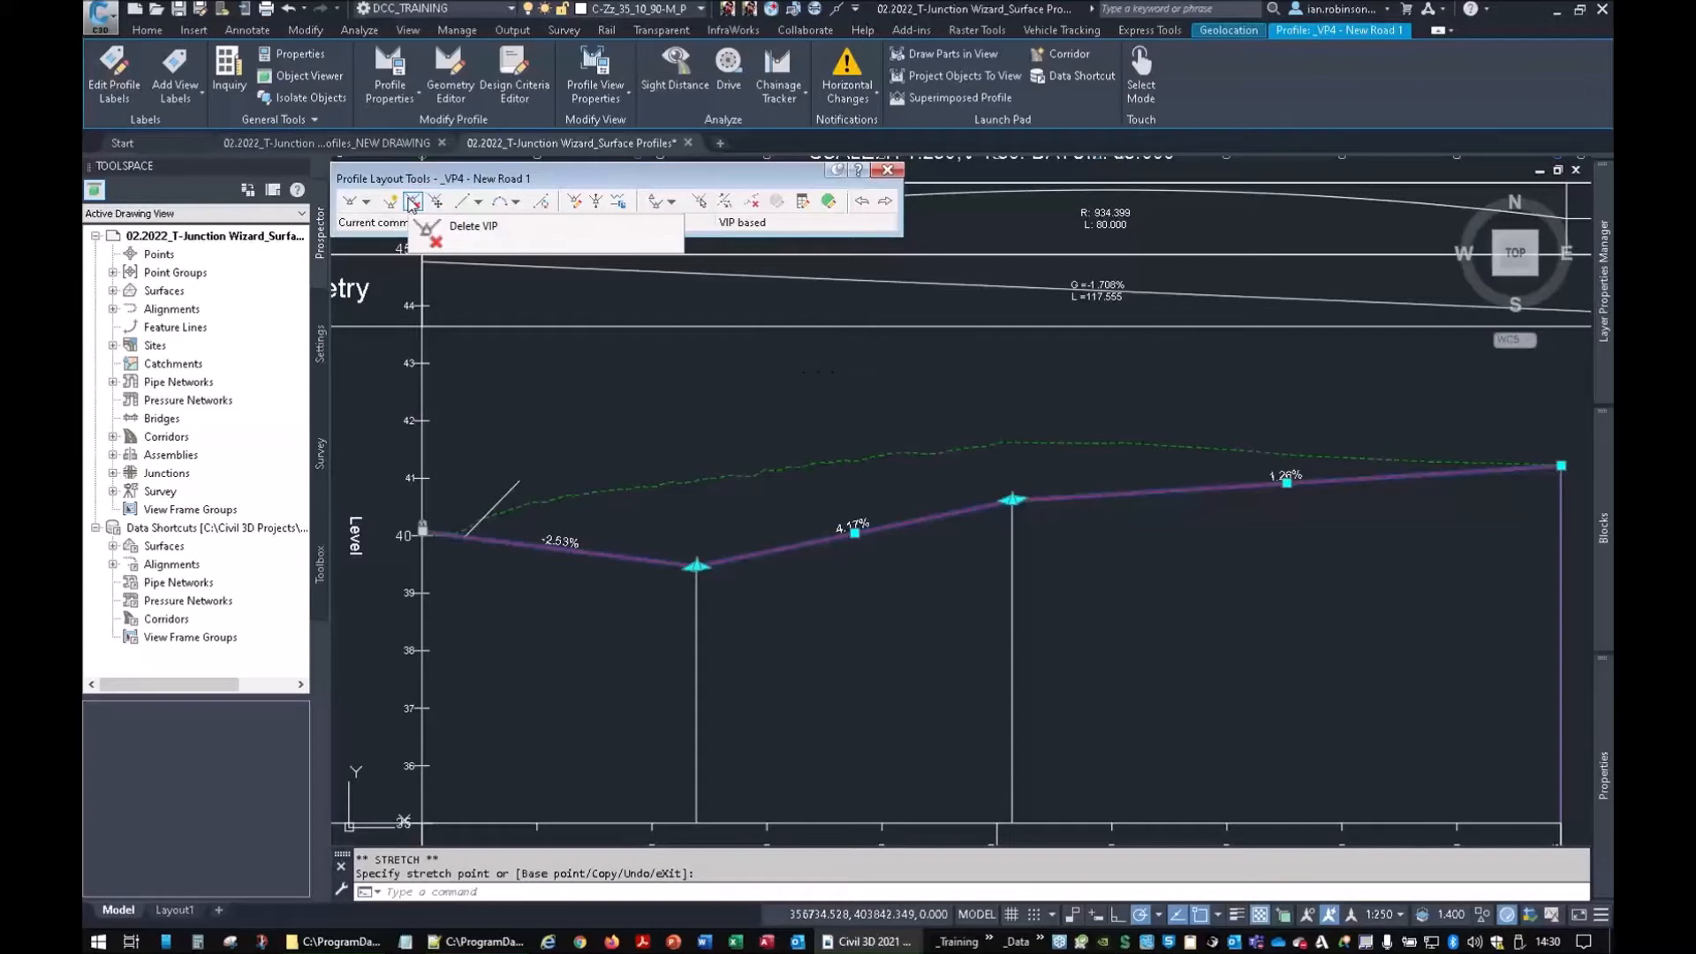
pyautogui.click(1012, 500)
pyautogui.click(1034, 442)
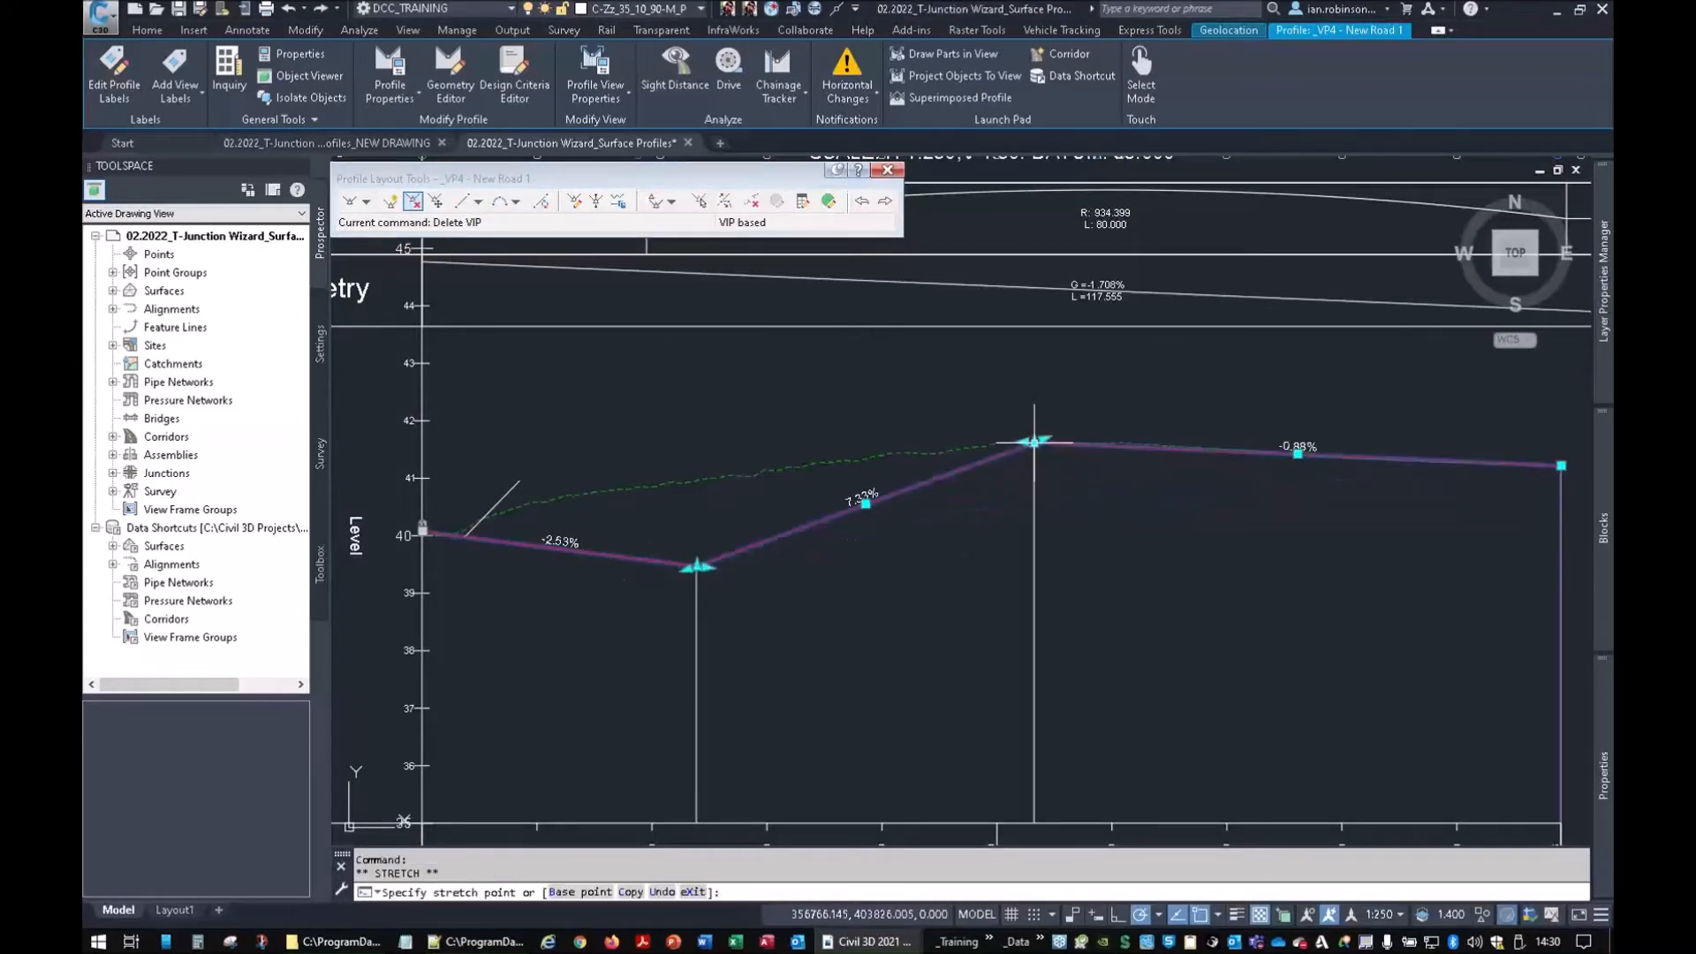
# Add free parabolic sag (-2.53% to 7.33%) and crest (7.33% to -0.88%) vertical curves
pyautogui.click(517, 203)
pyautogui.click(574, 357)
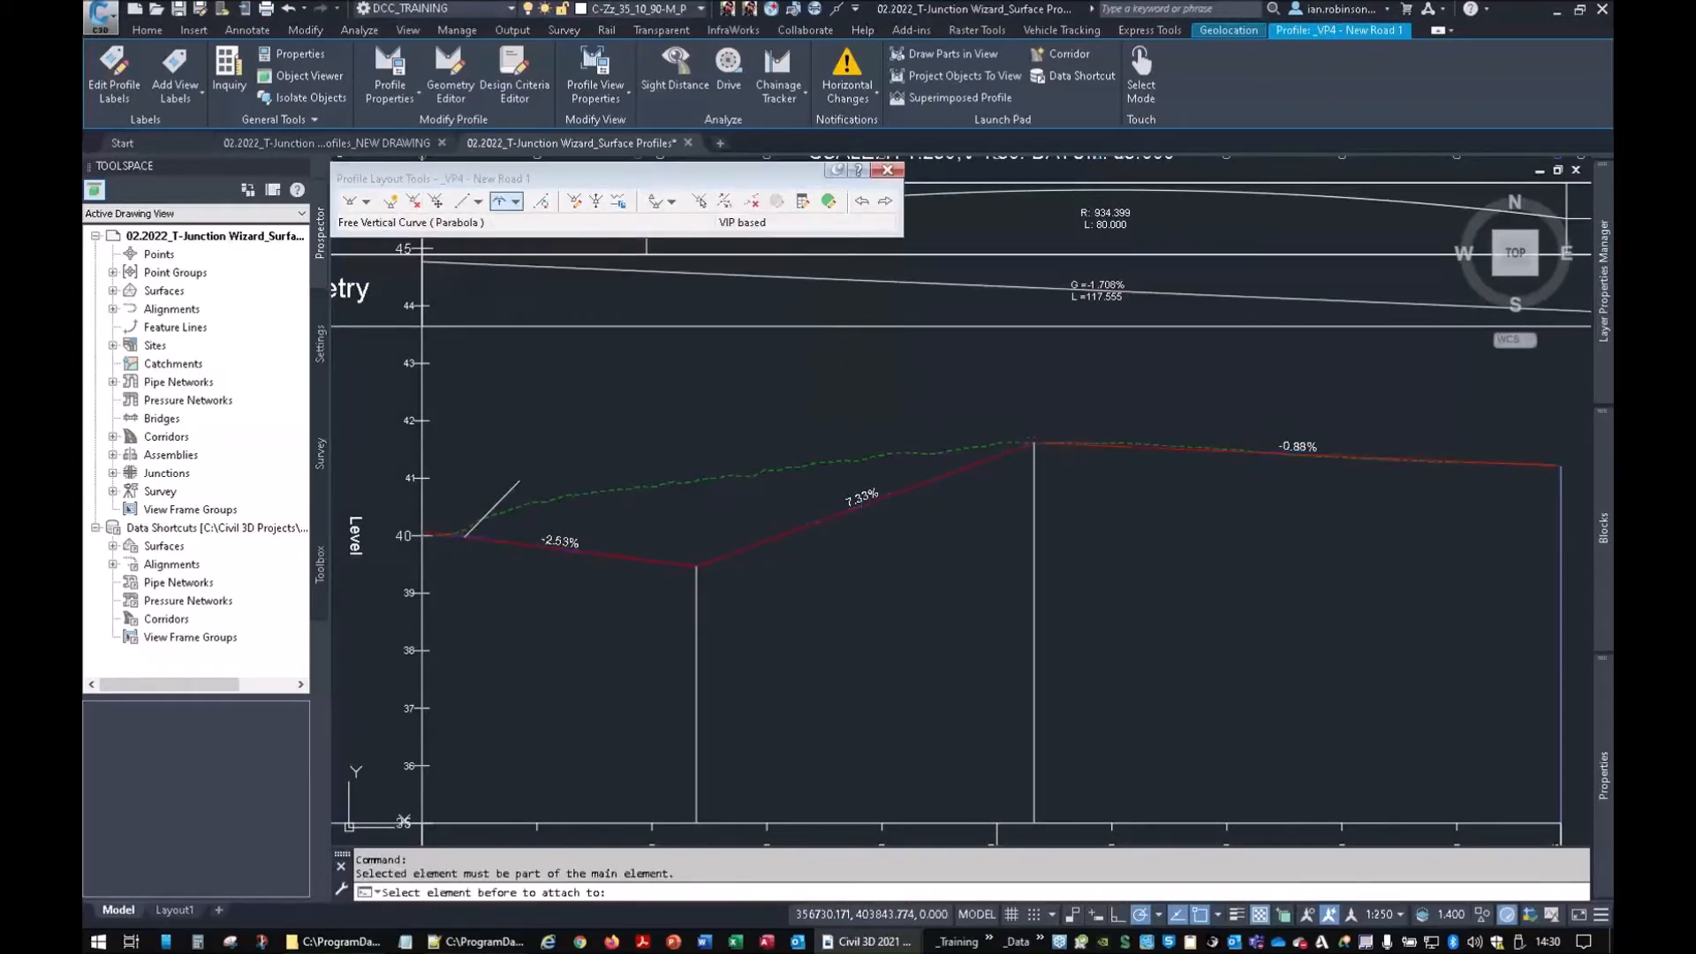
pyautogui.click(622, 557)
pyautogui.click(716, 557)
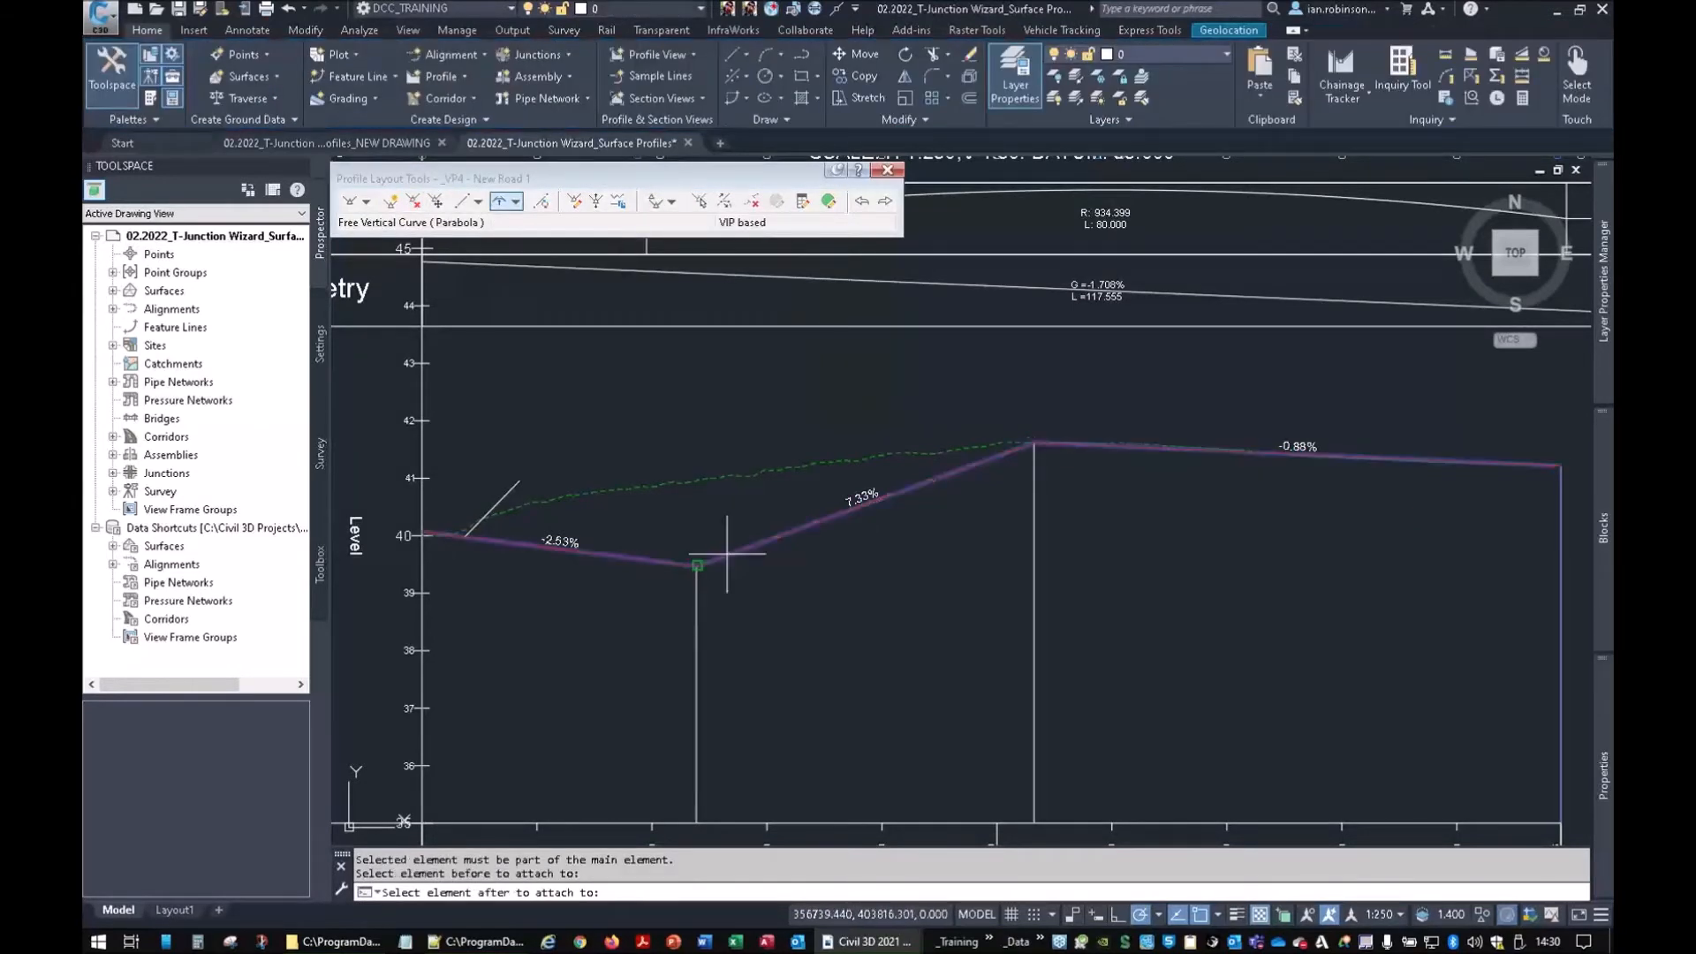
pyautogui.click(930, 639)
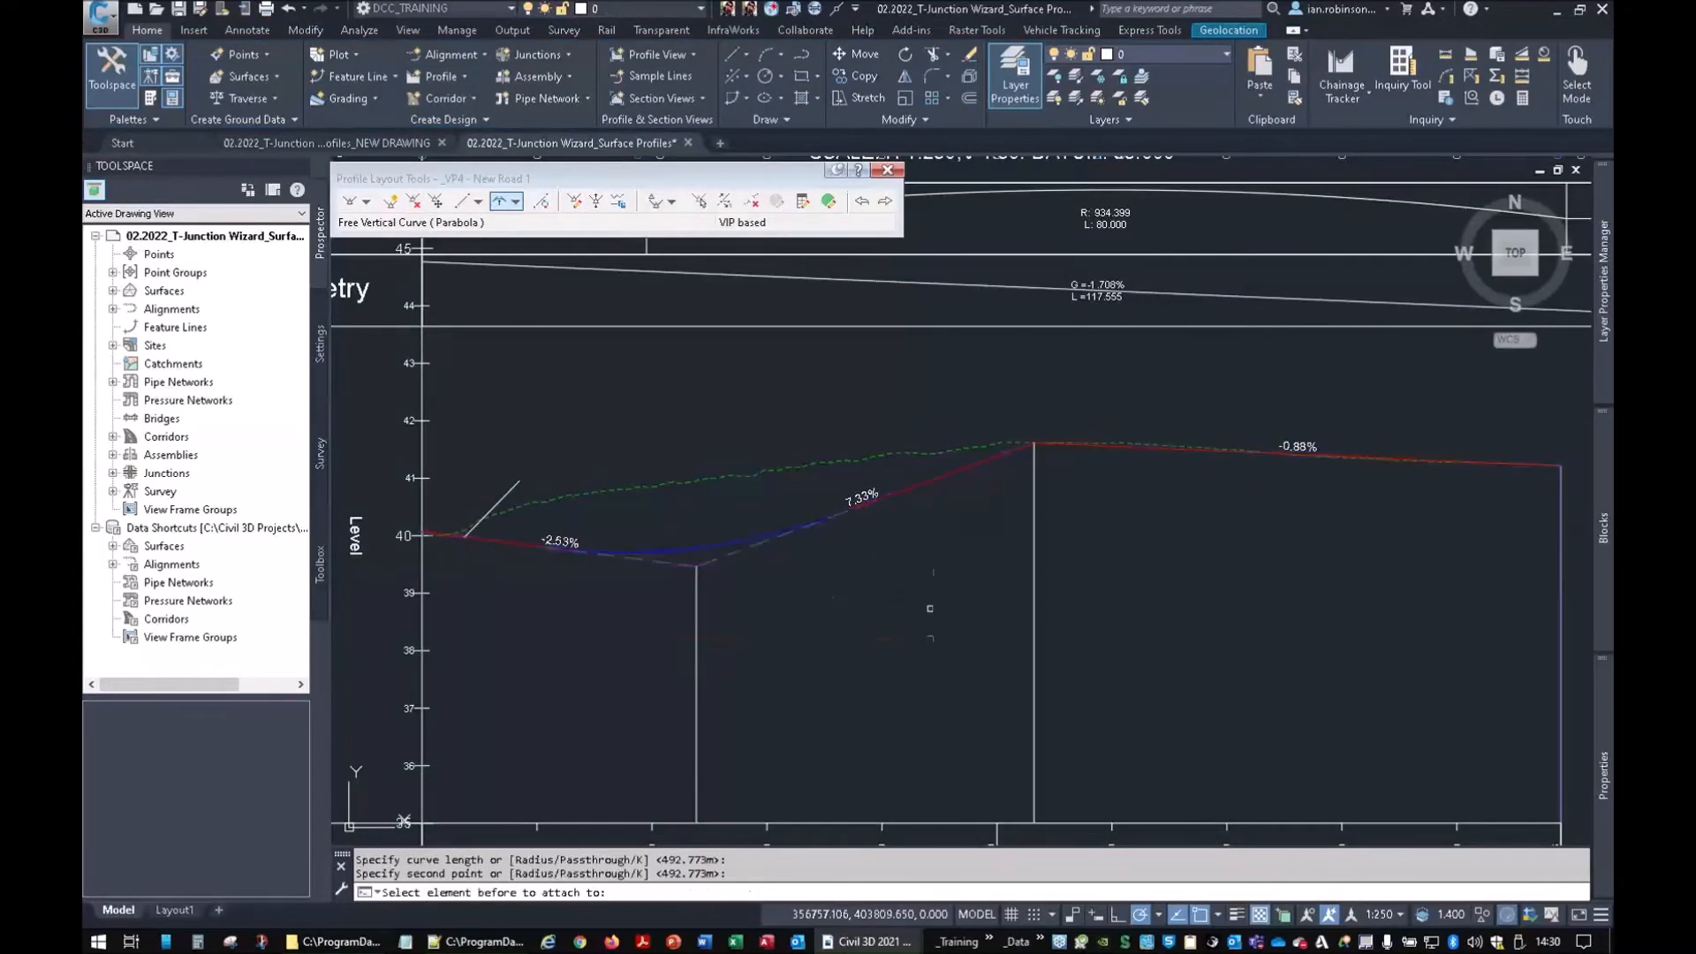
pyautogui.click(956, 470)
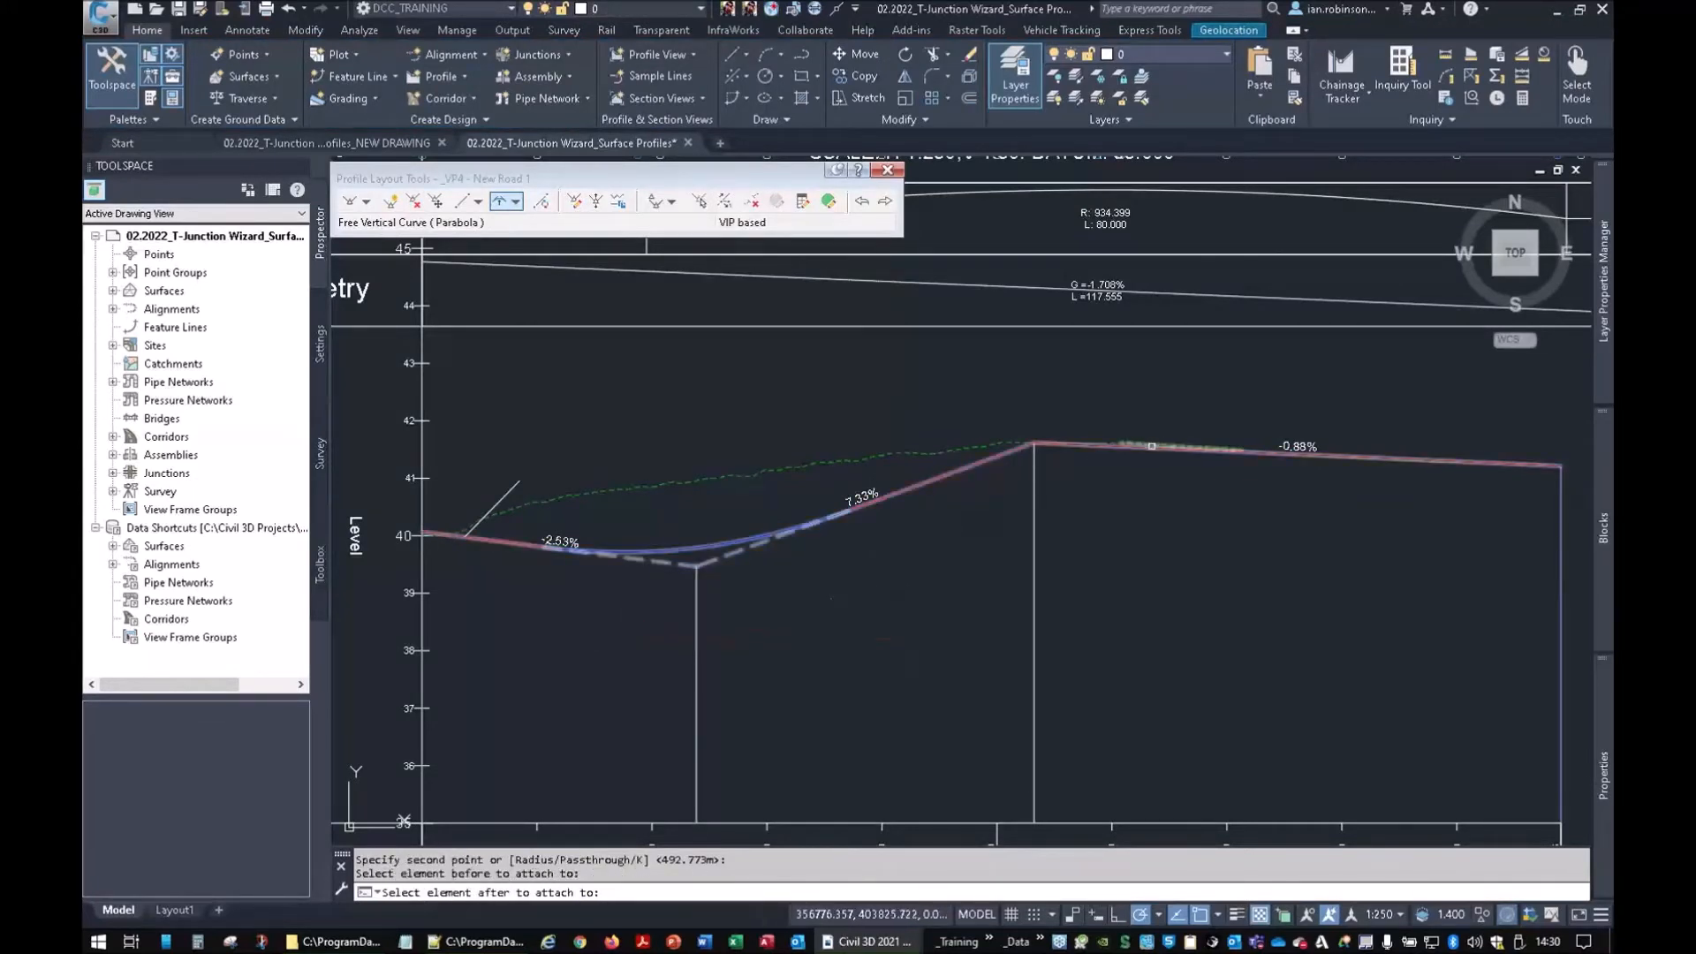
pyautogui.click(1157, 447)
pyautogui.click(1023, 399)
pyautogui.click(1315, 404)
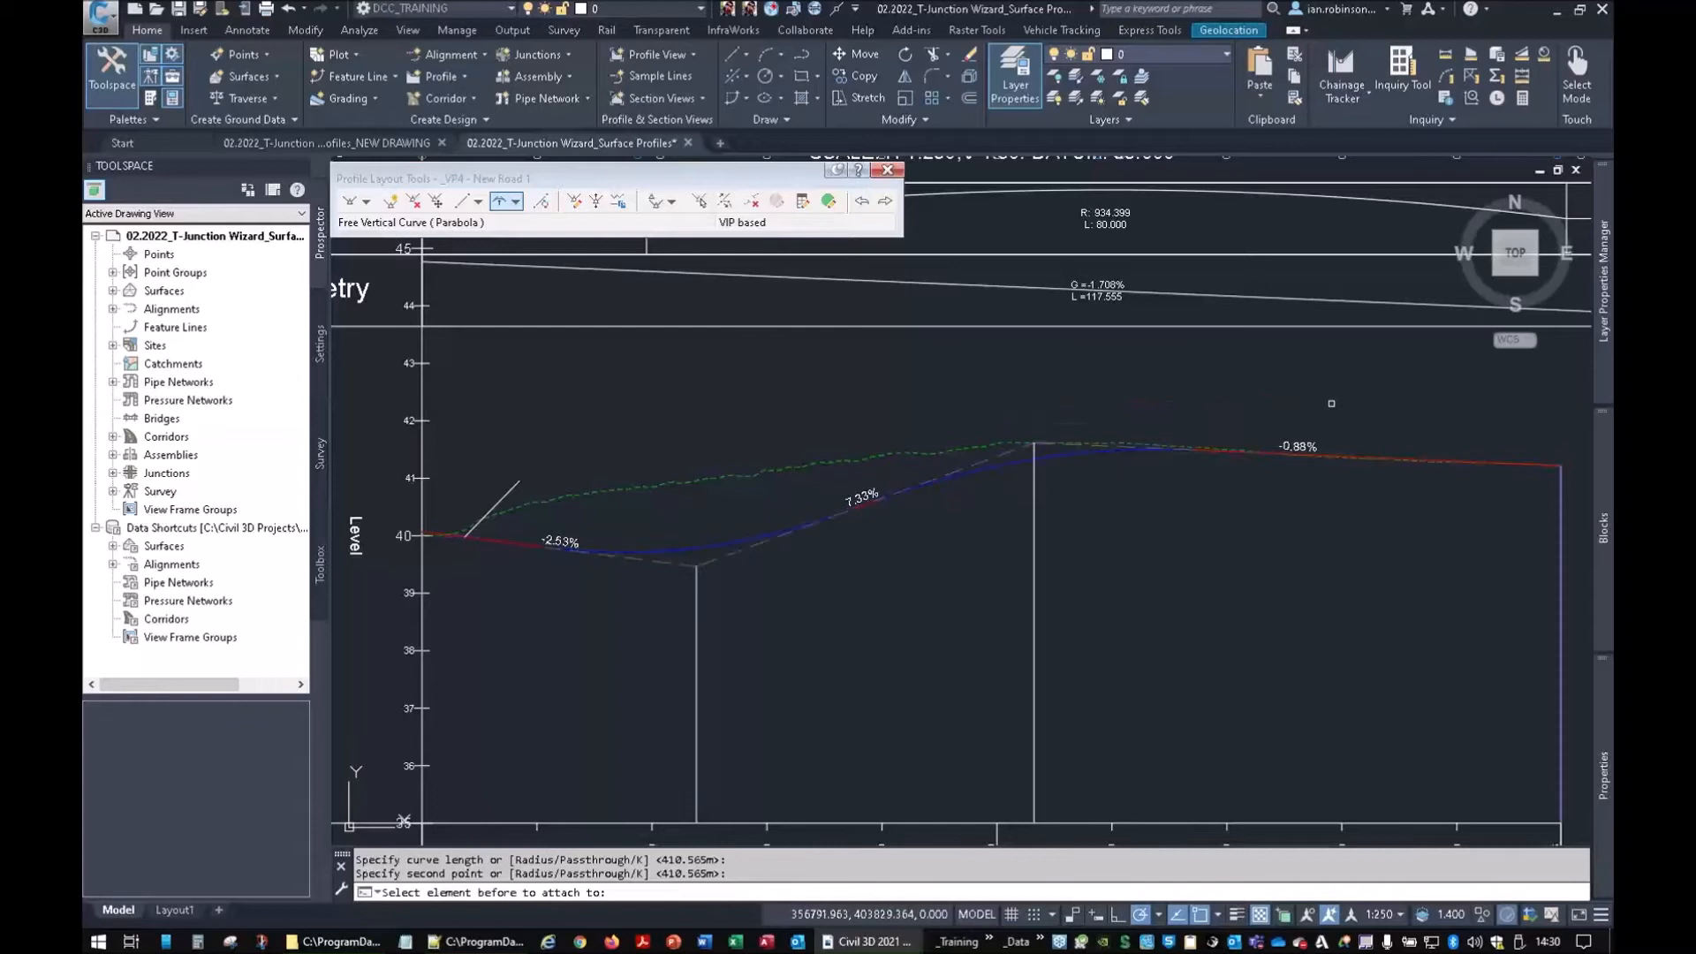
# Select the New Road 1 profile and start stretching its low PVI, then cancel
pyautogui.scroll(2, 780, 572)
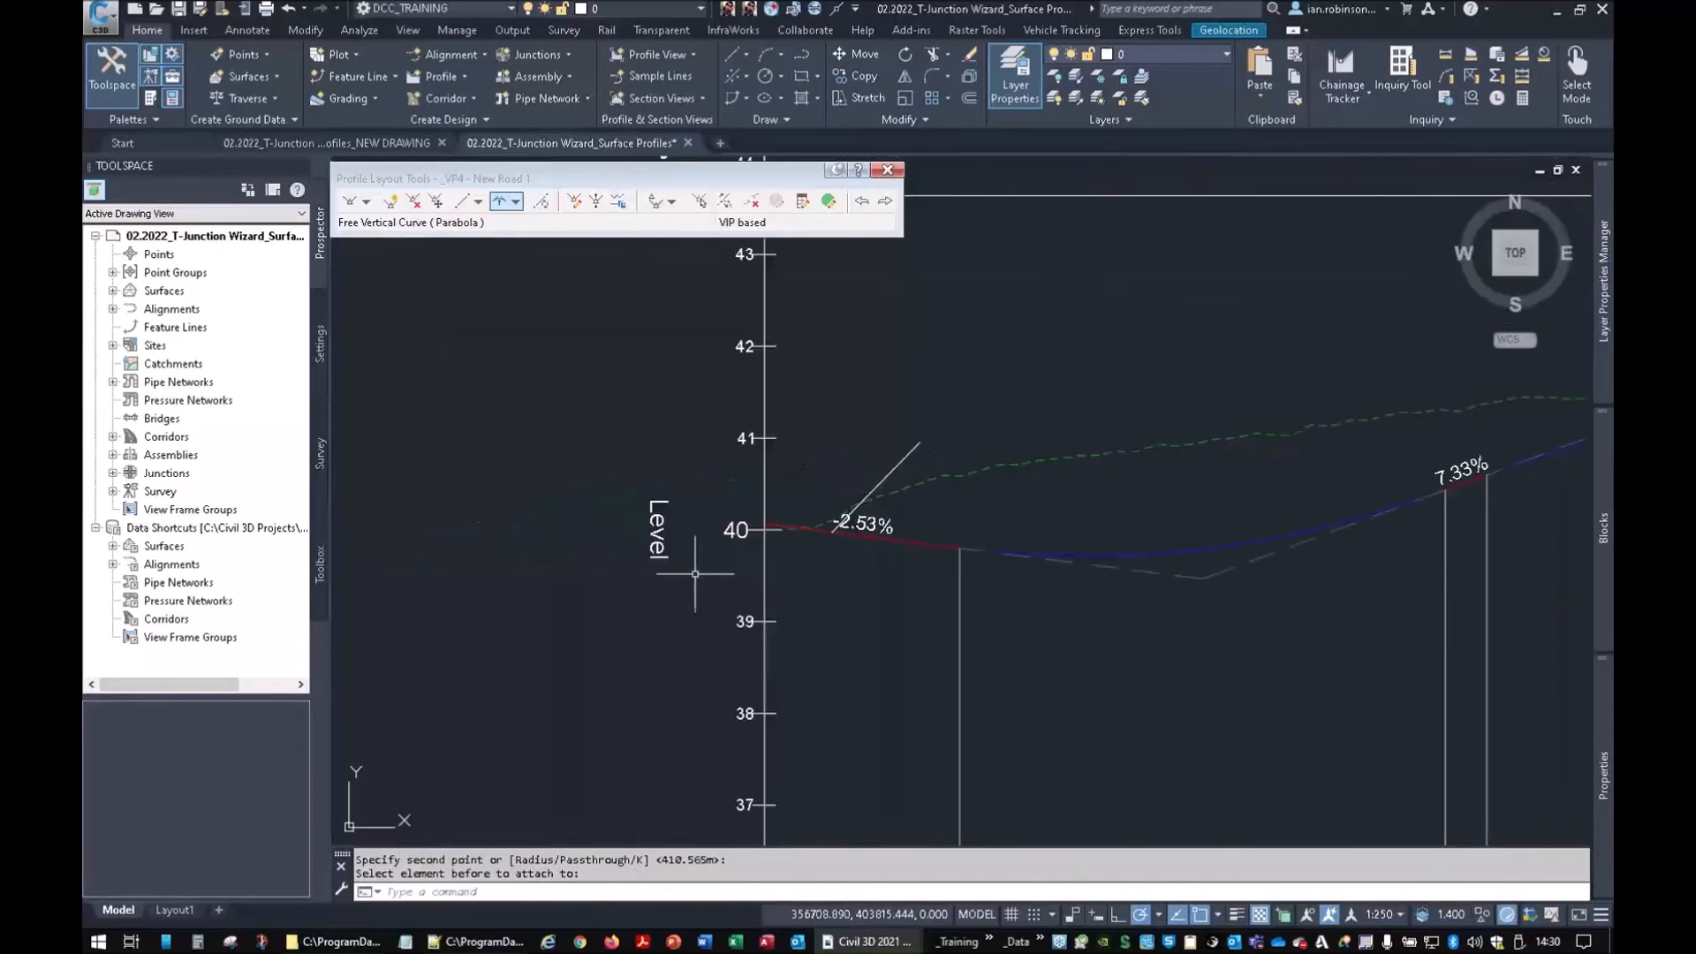
pyautogui.scroll(4, 847, 528)
pyautogui.scroll(-4, 826, 497)
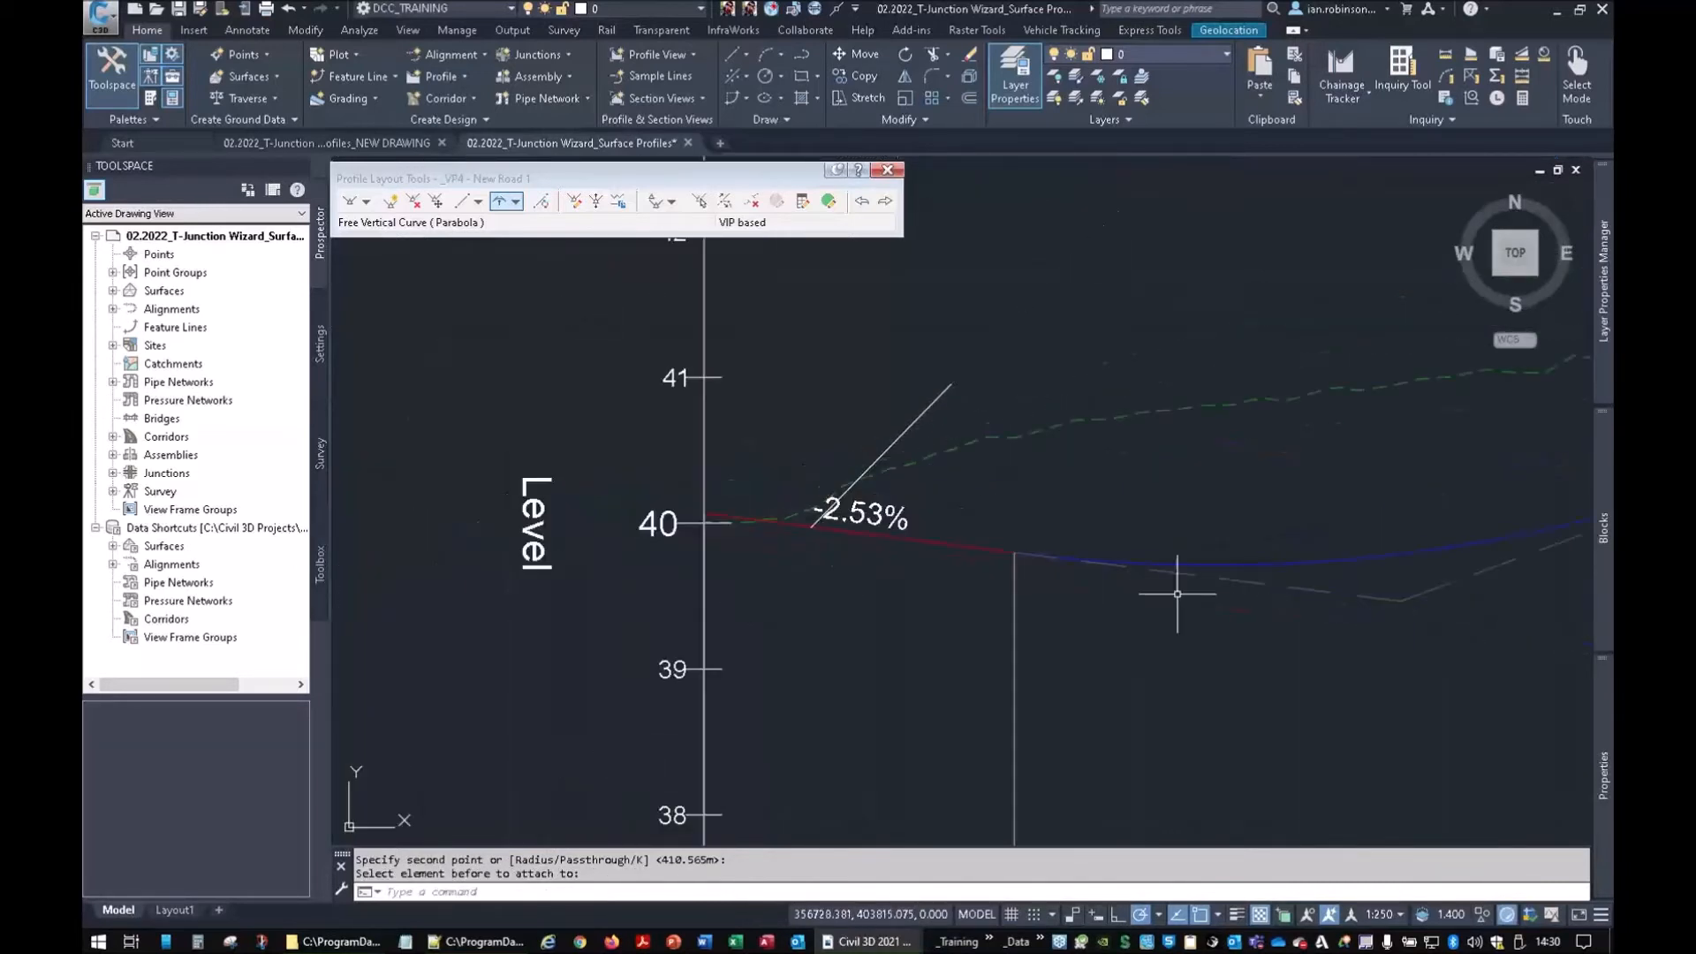
pyautogui.click(1306, 562)
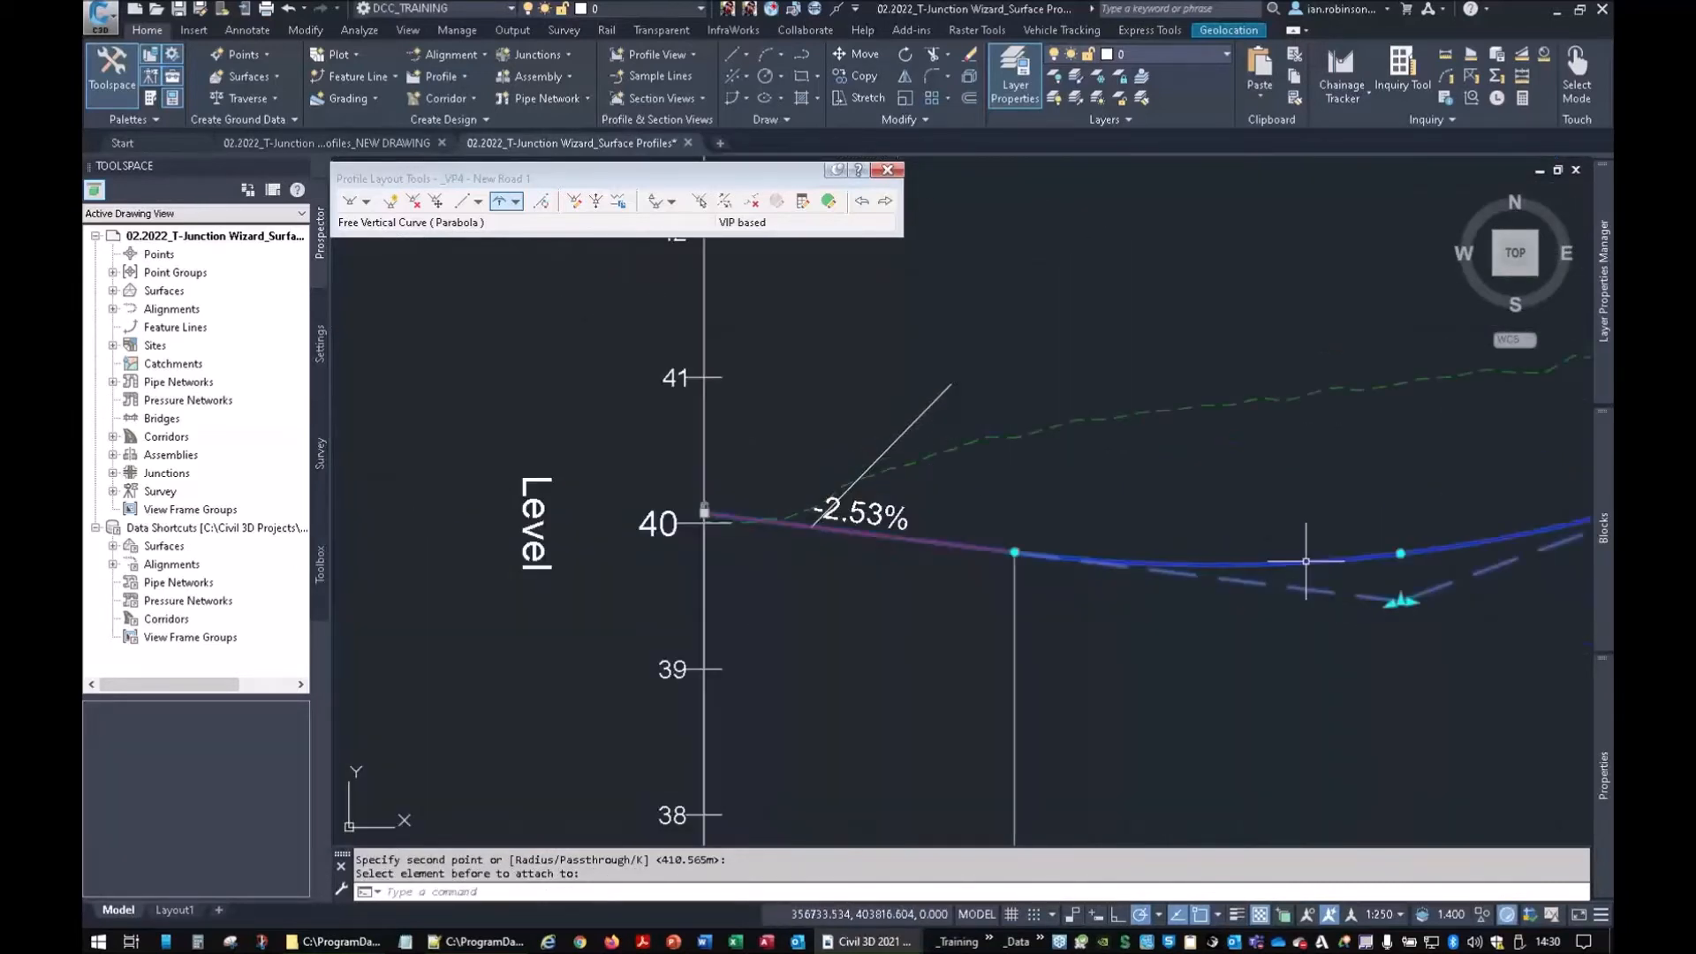
pyautogui.click(1399, 604)
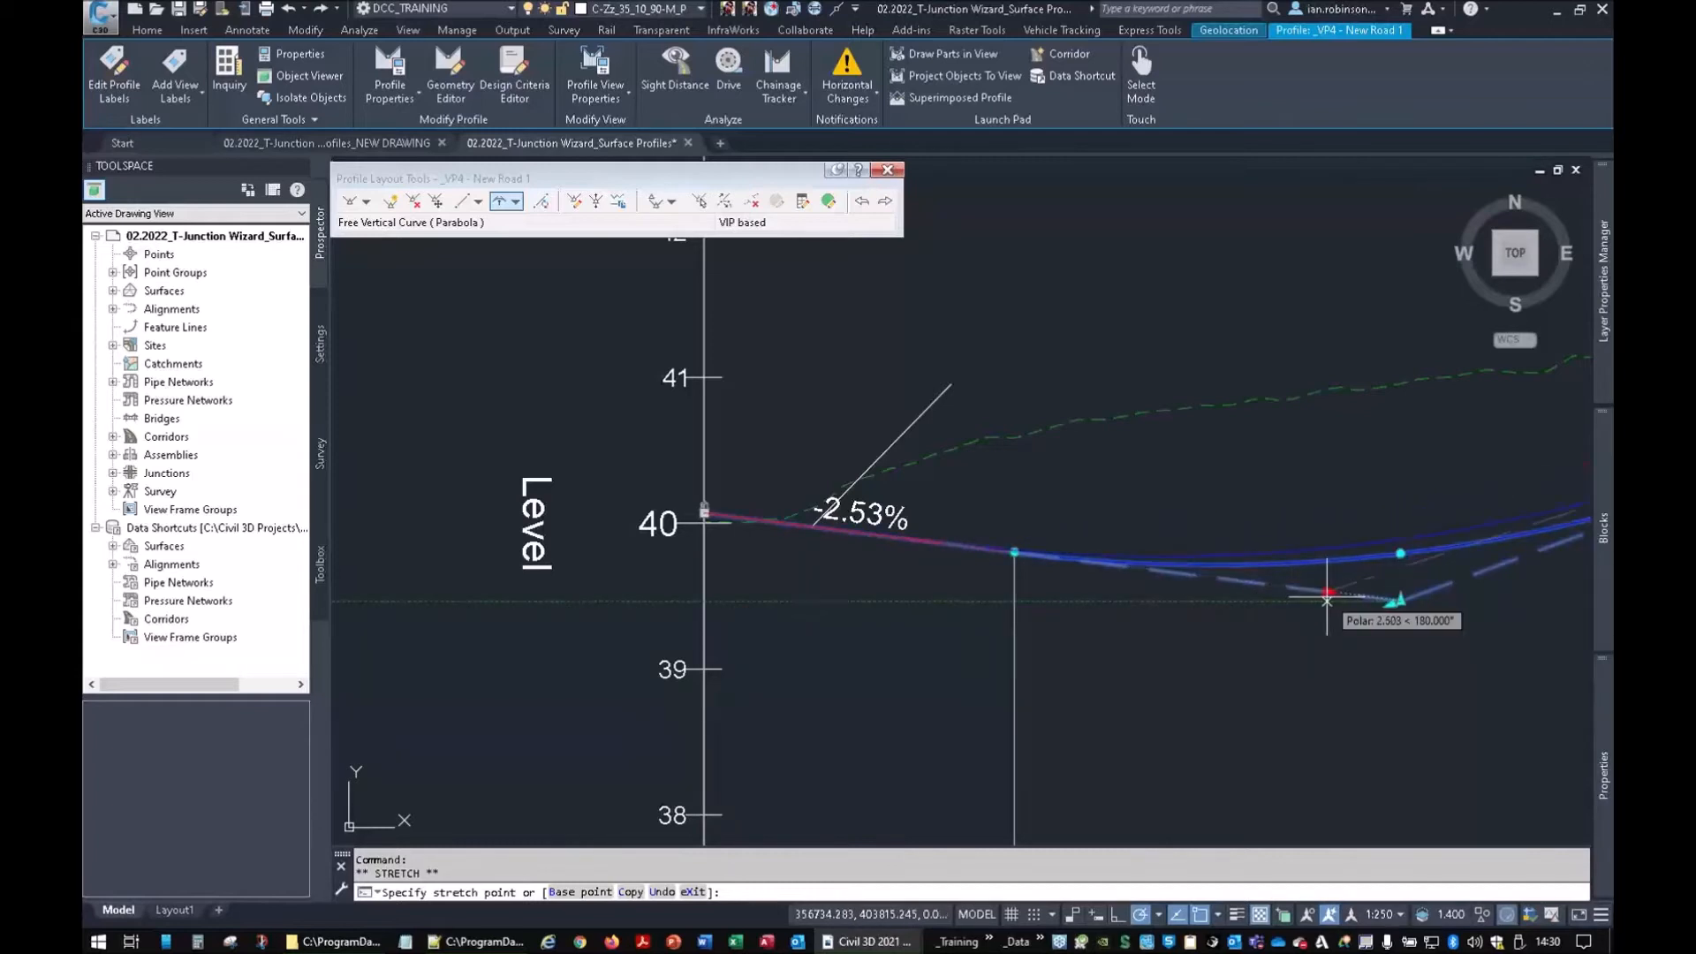
pyautogui.scroll(-2, 1058, 589)
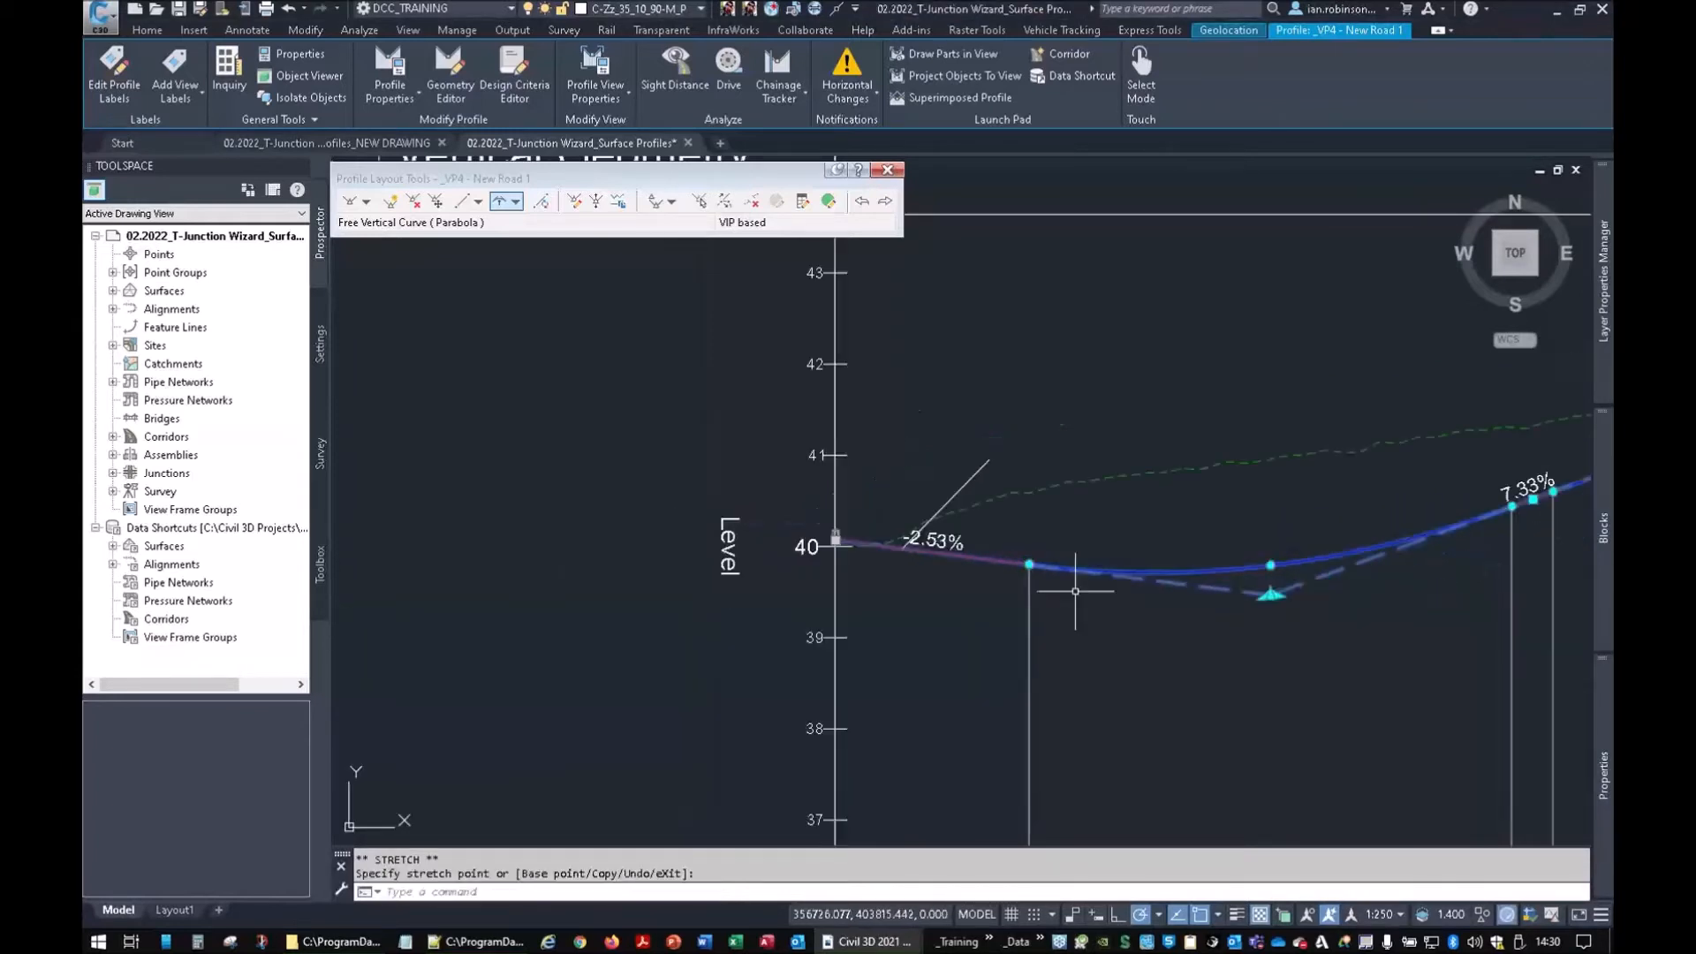
pyautogui.moveTo(1075, 586); pyautogui.dragTo(890, 598, button='middle')
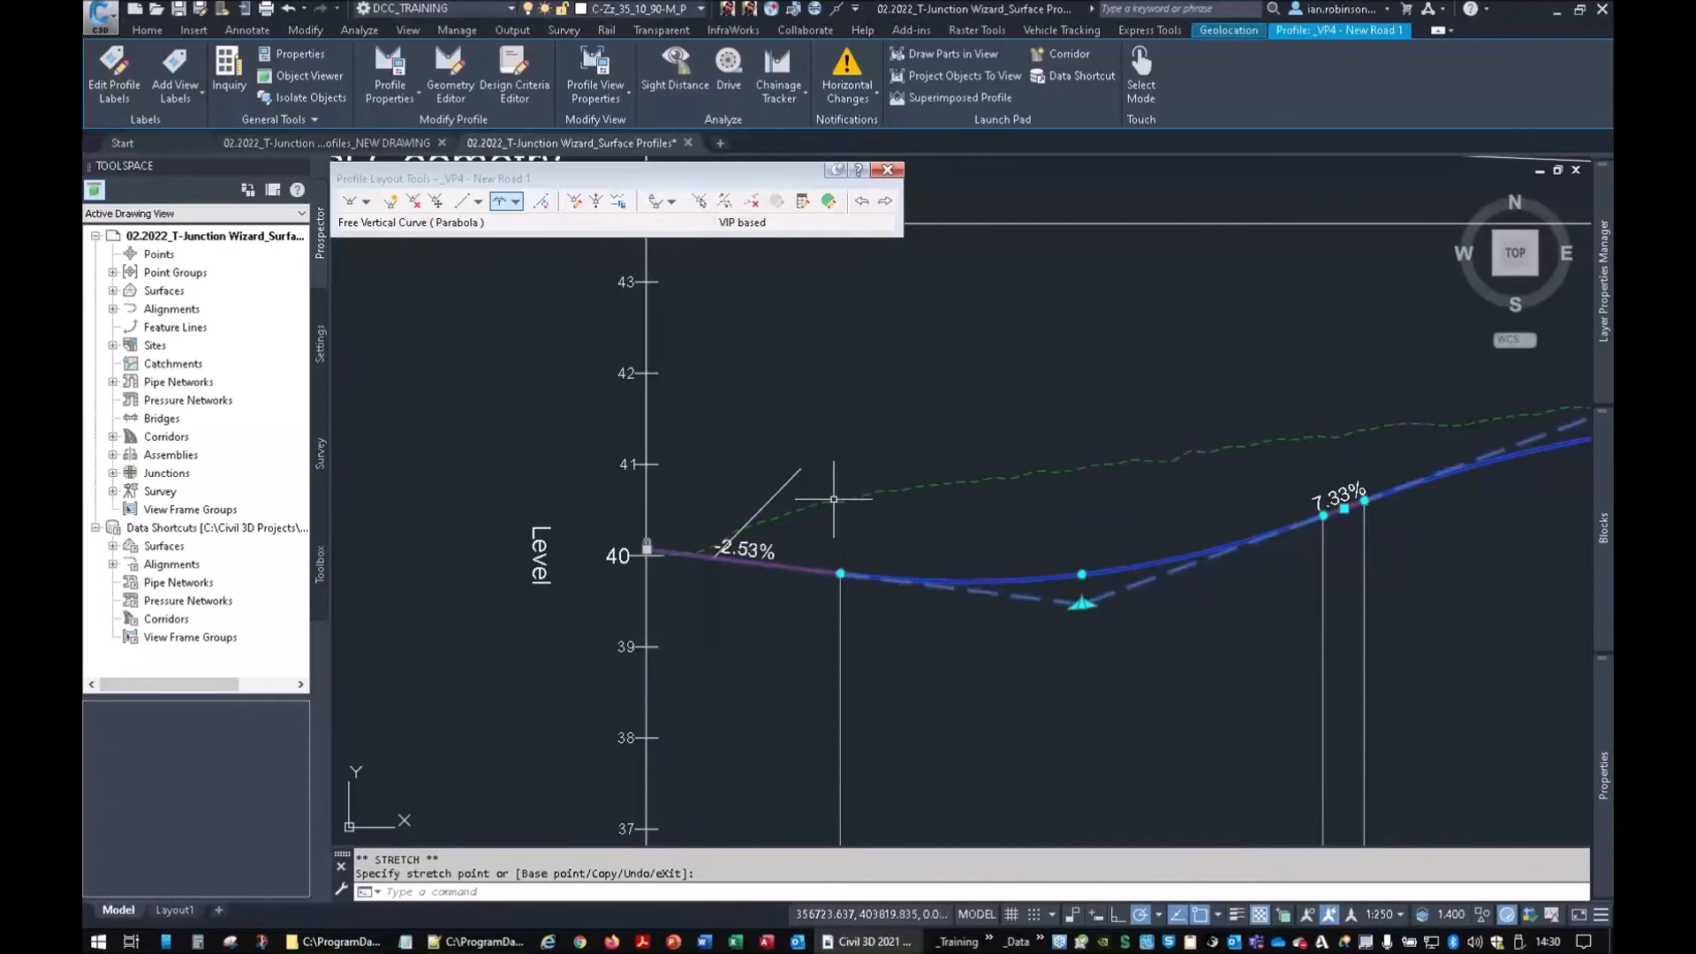
pyautogui.press('Escape')
# Lock the sag curve in Profile Grid View and finish editing the New Road 1 profile
pyautogui.click(786, 481)
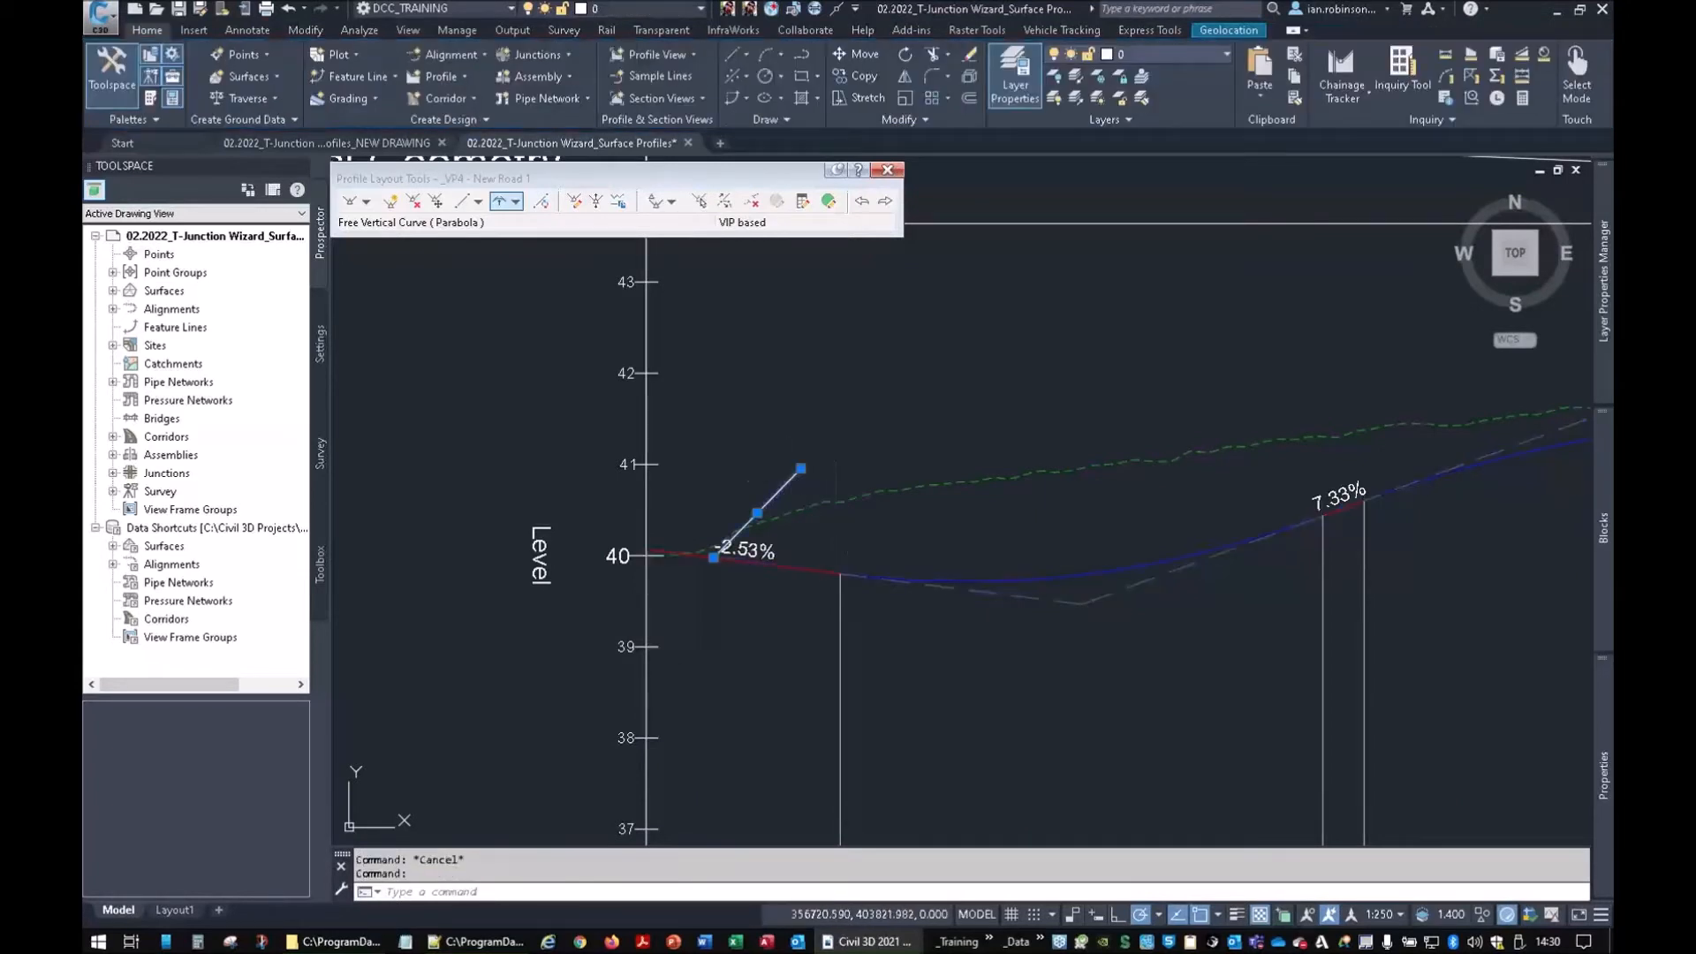
pyautogui.click(828, 201)
pyautogui.click(1124, 718)
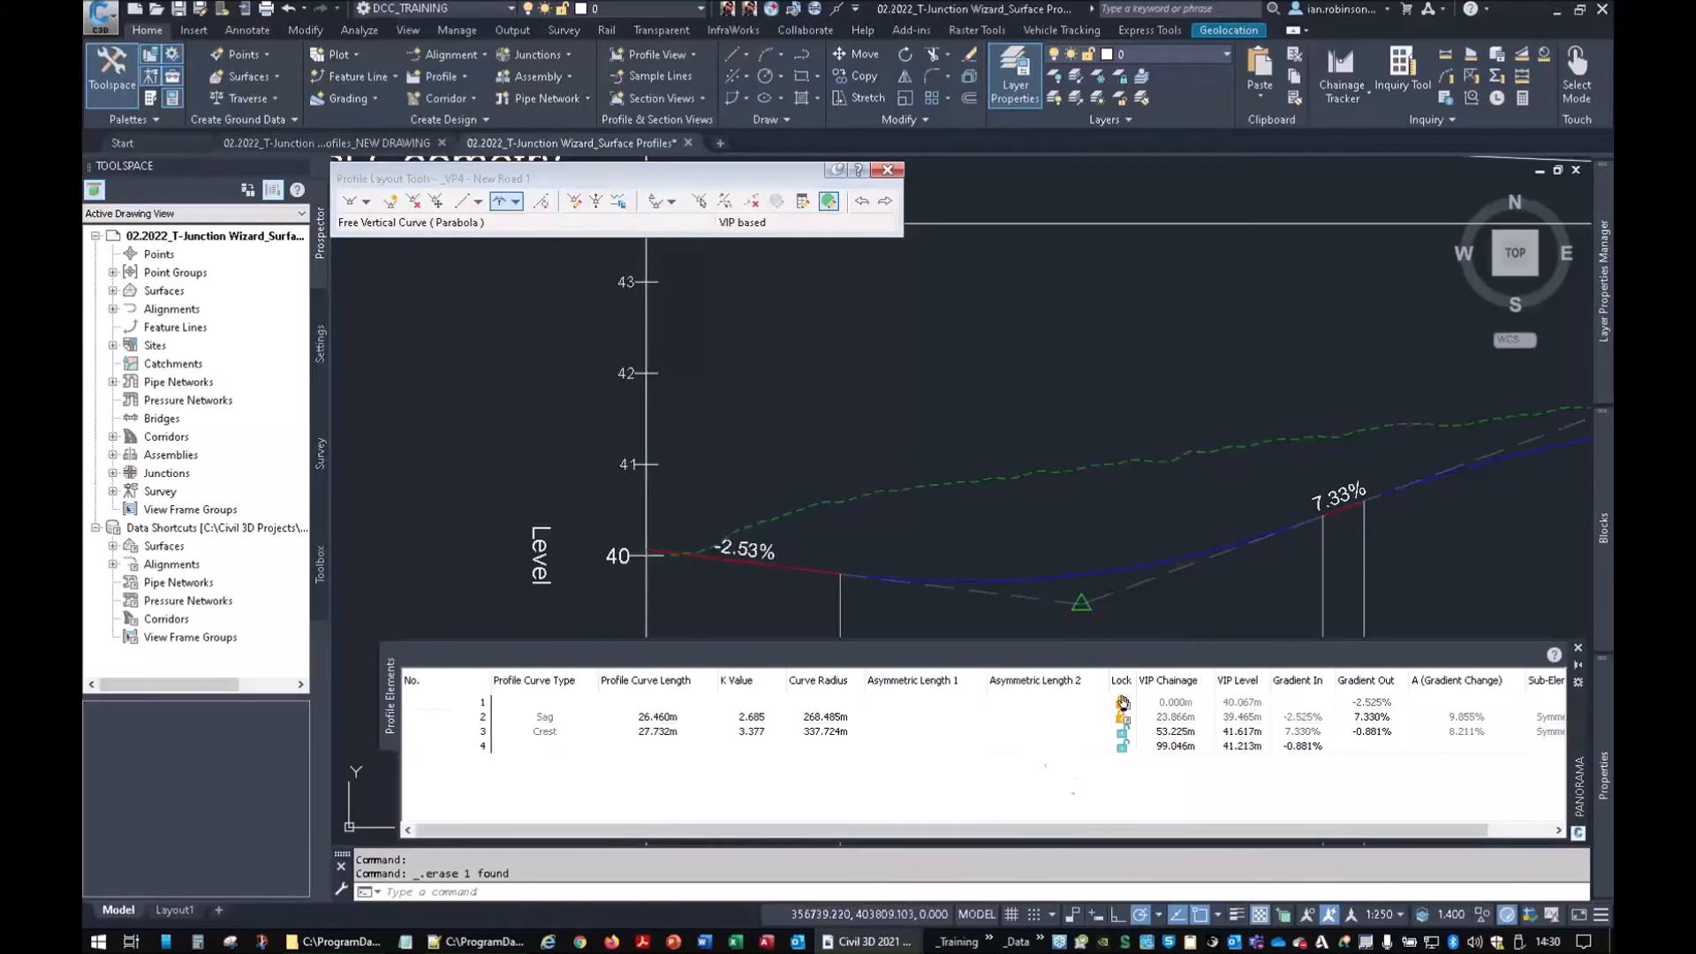
pyautogui.click(1120, 703)
pyautogui.click(886, 170)
pyautogui.scroll(-4, 908, 426)
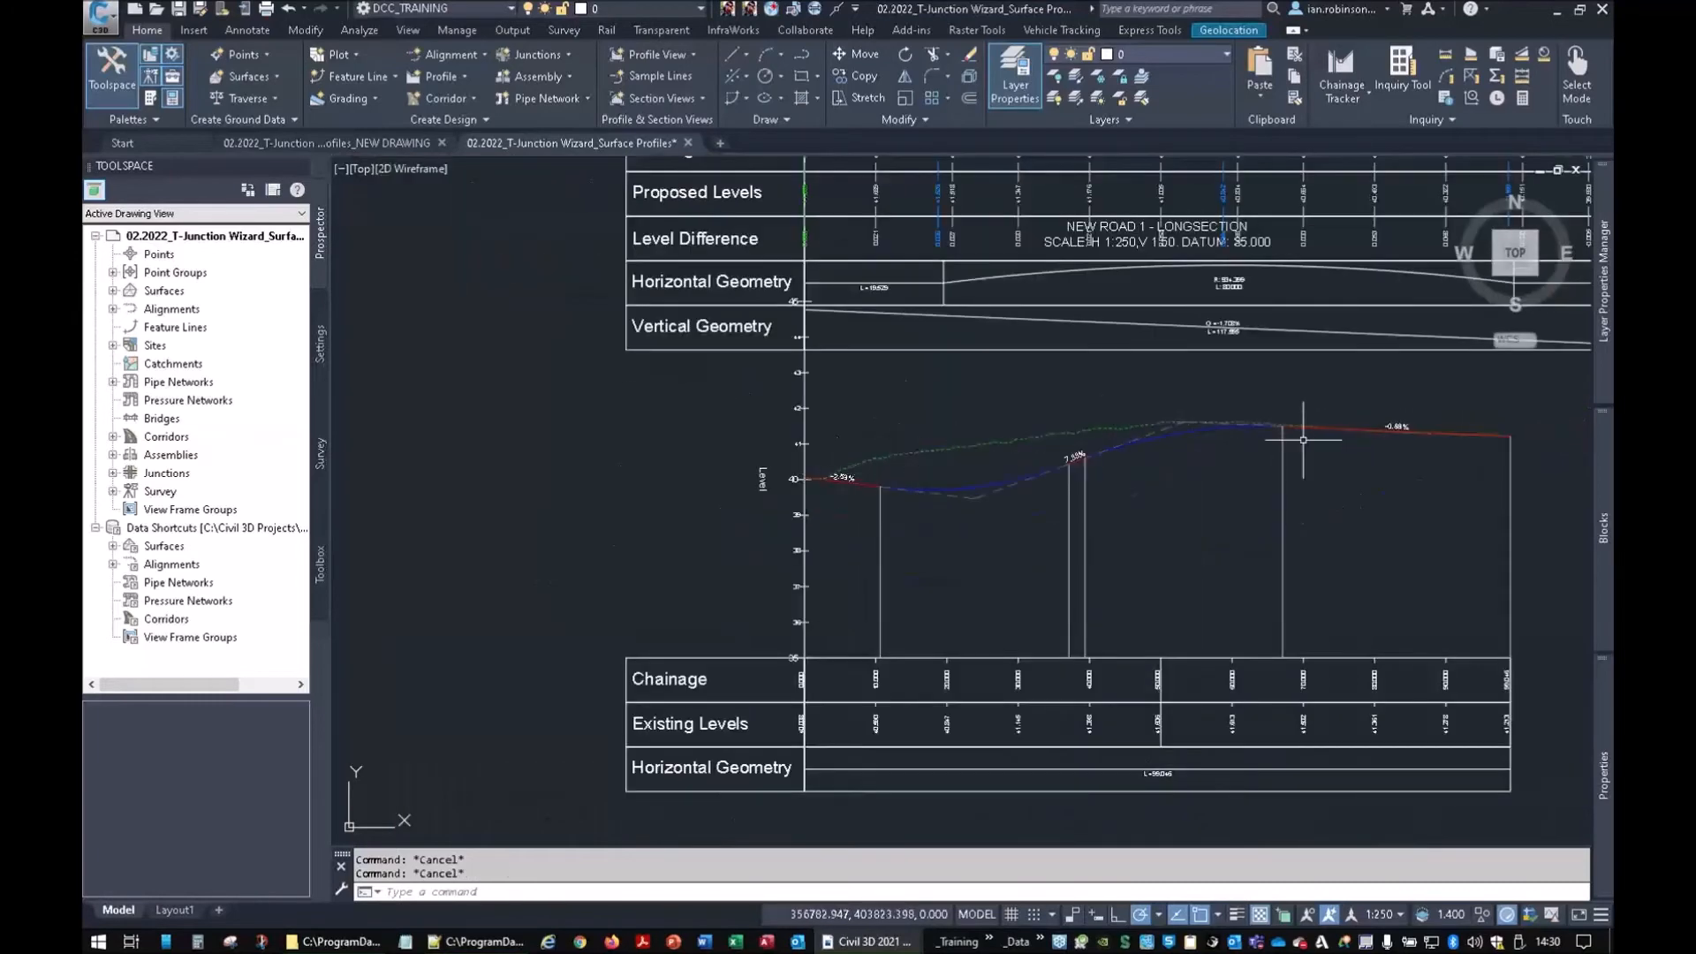
# Rebuild Corridor - (1) from the Corridors list in Prospector
pyautogui.scroll(-6, 1125, 485)
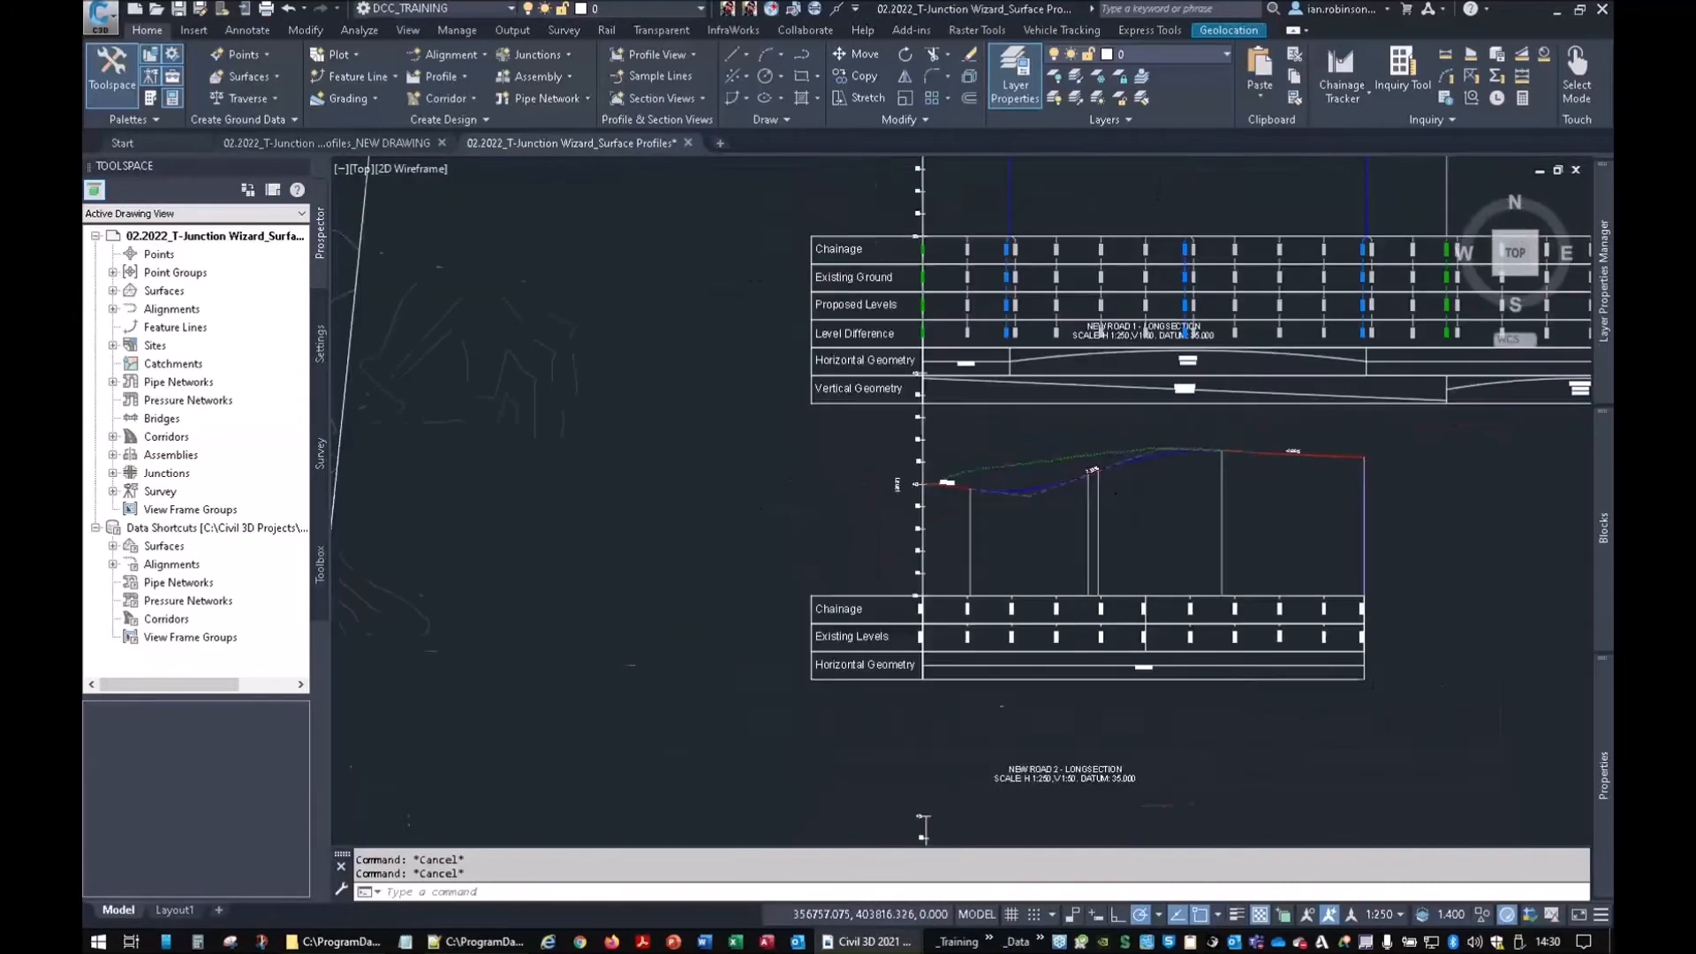
pyautogui.scroll(5, 604, 522)
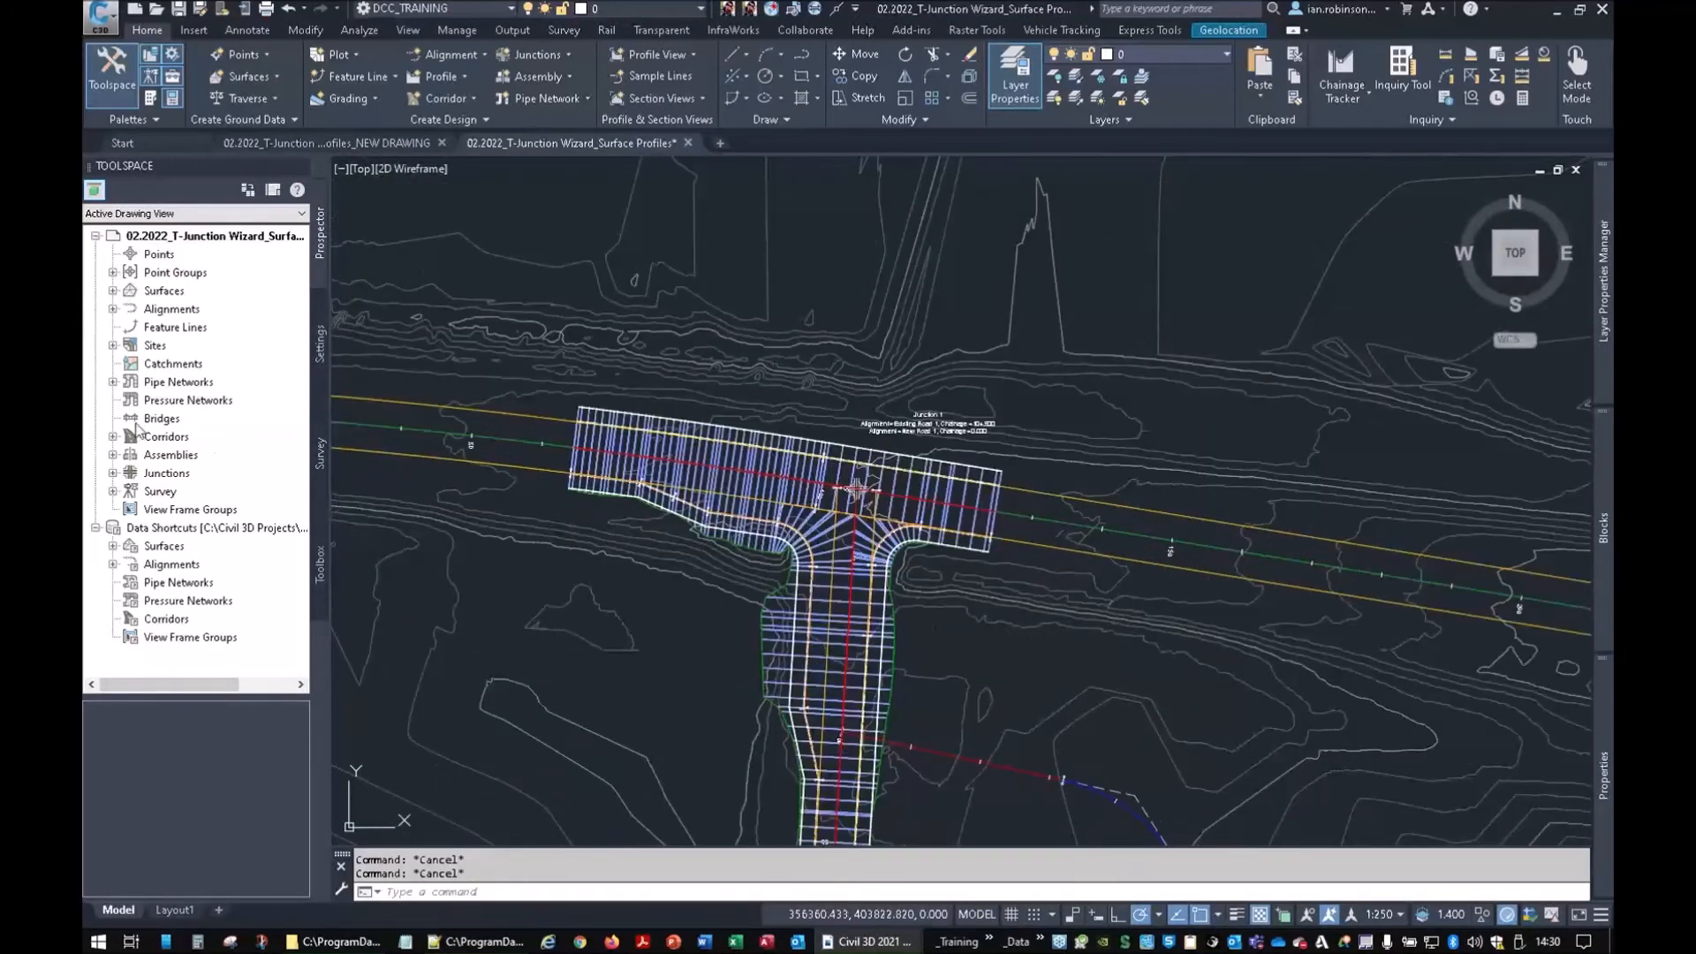
pyautogui.click(112, 437)
pyautogui.click(188, 510)
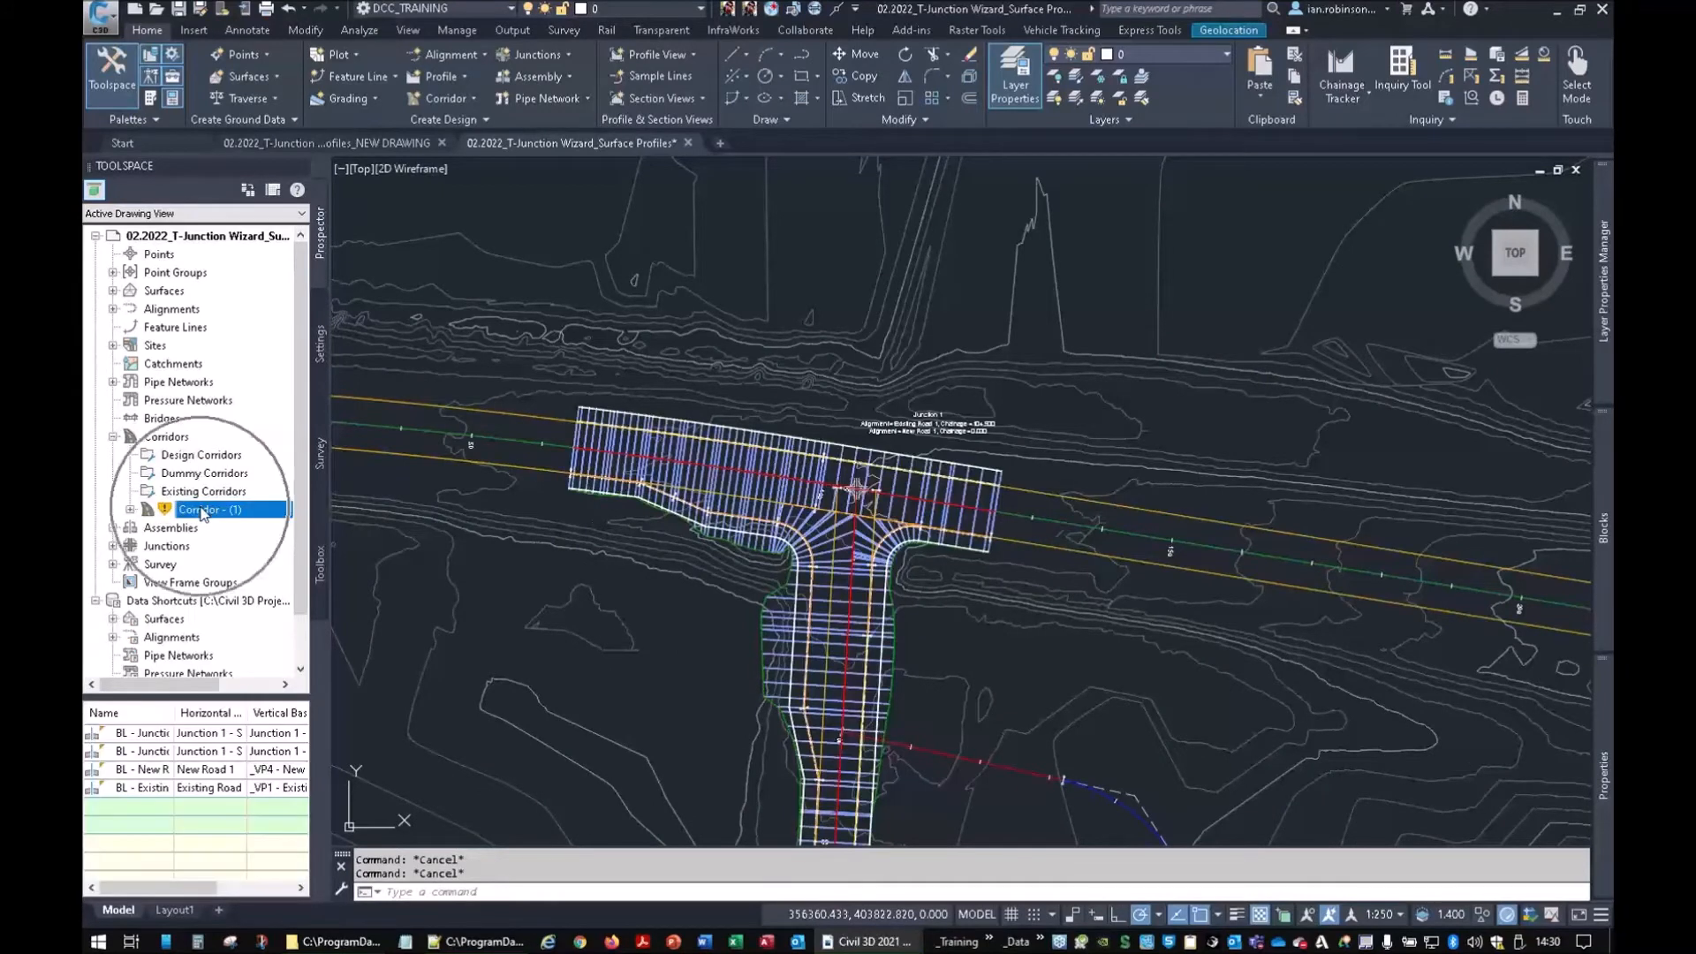
pyautogui.rightClick(218, 509)
pyautogui.click(243, 560)
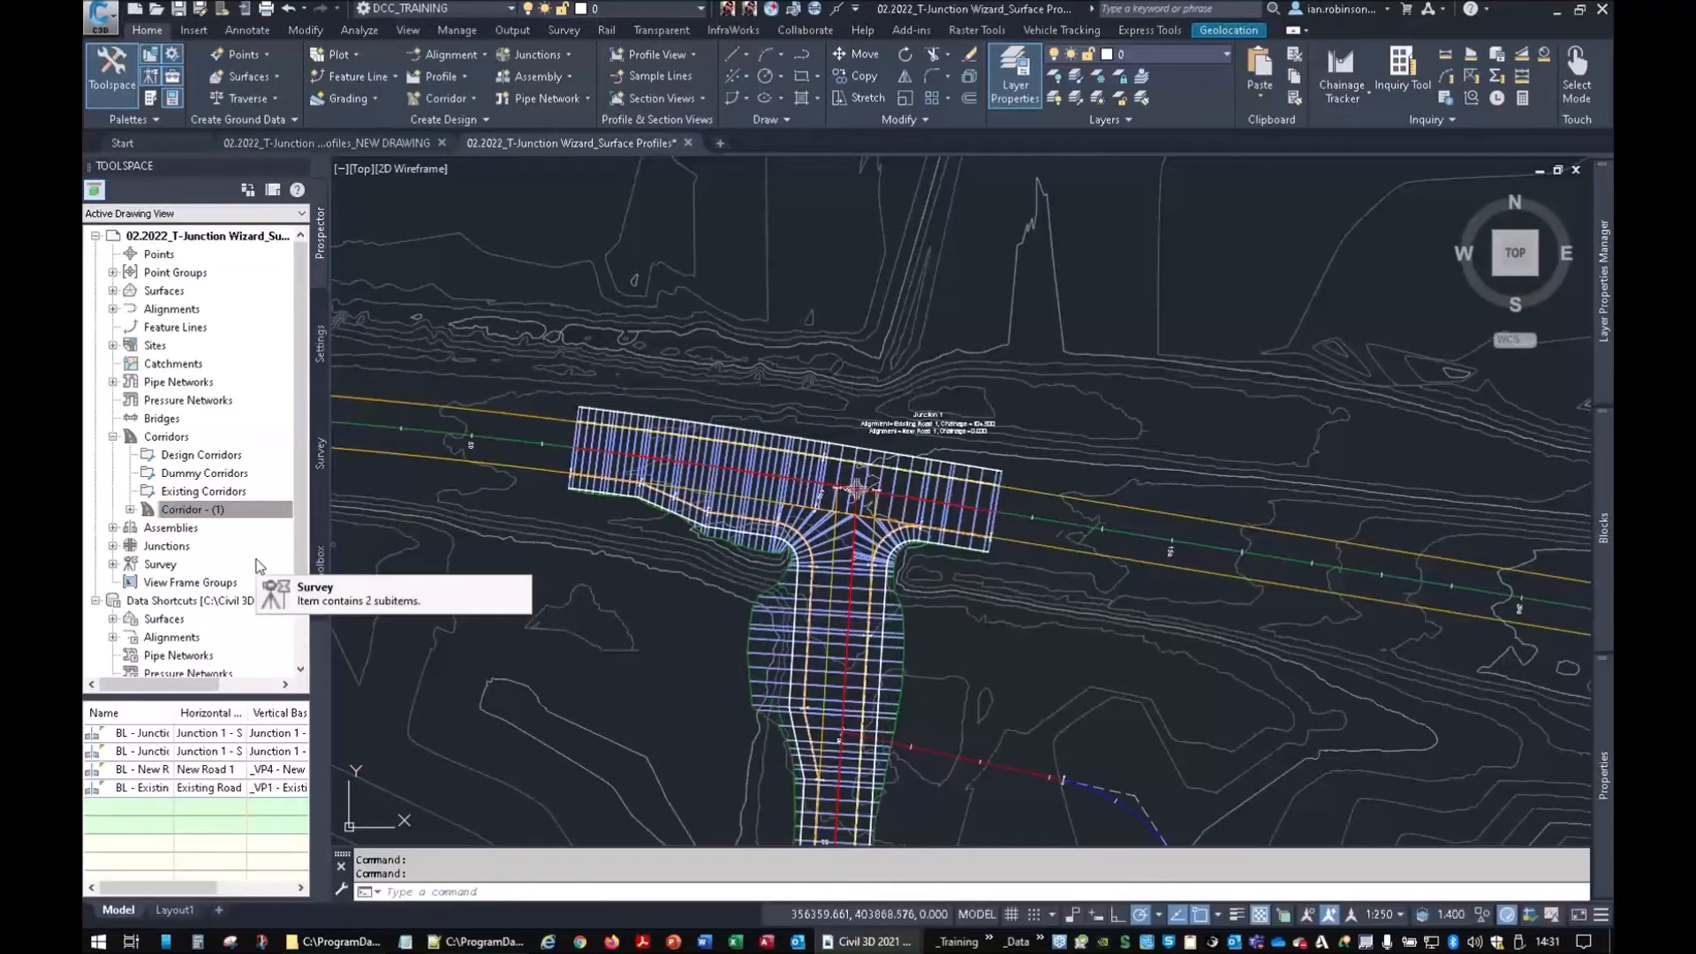
pyautogui.scroll(3, 806, 654)
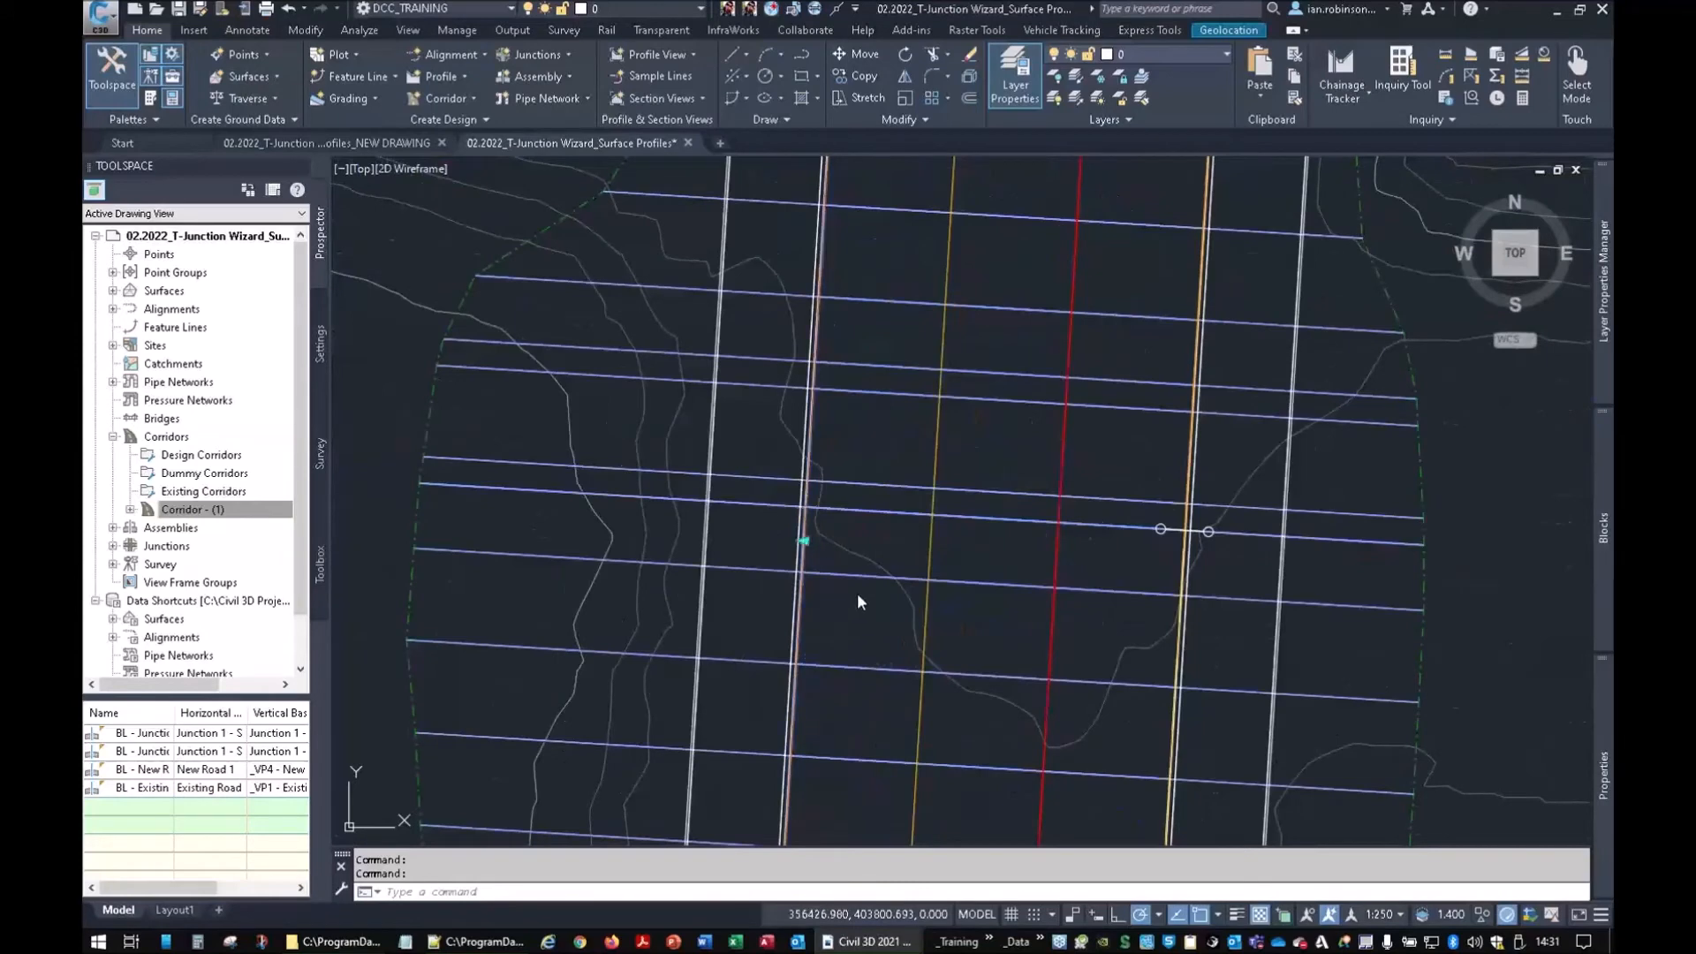
# Change the offset segment length of the south-west curb return
pyautogui.scroll(-4, 857, 596)
pyautogui.moveTo(872, 605); pyautogui.dragTo(826, 529, button='middle')
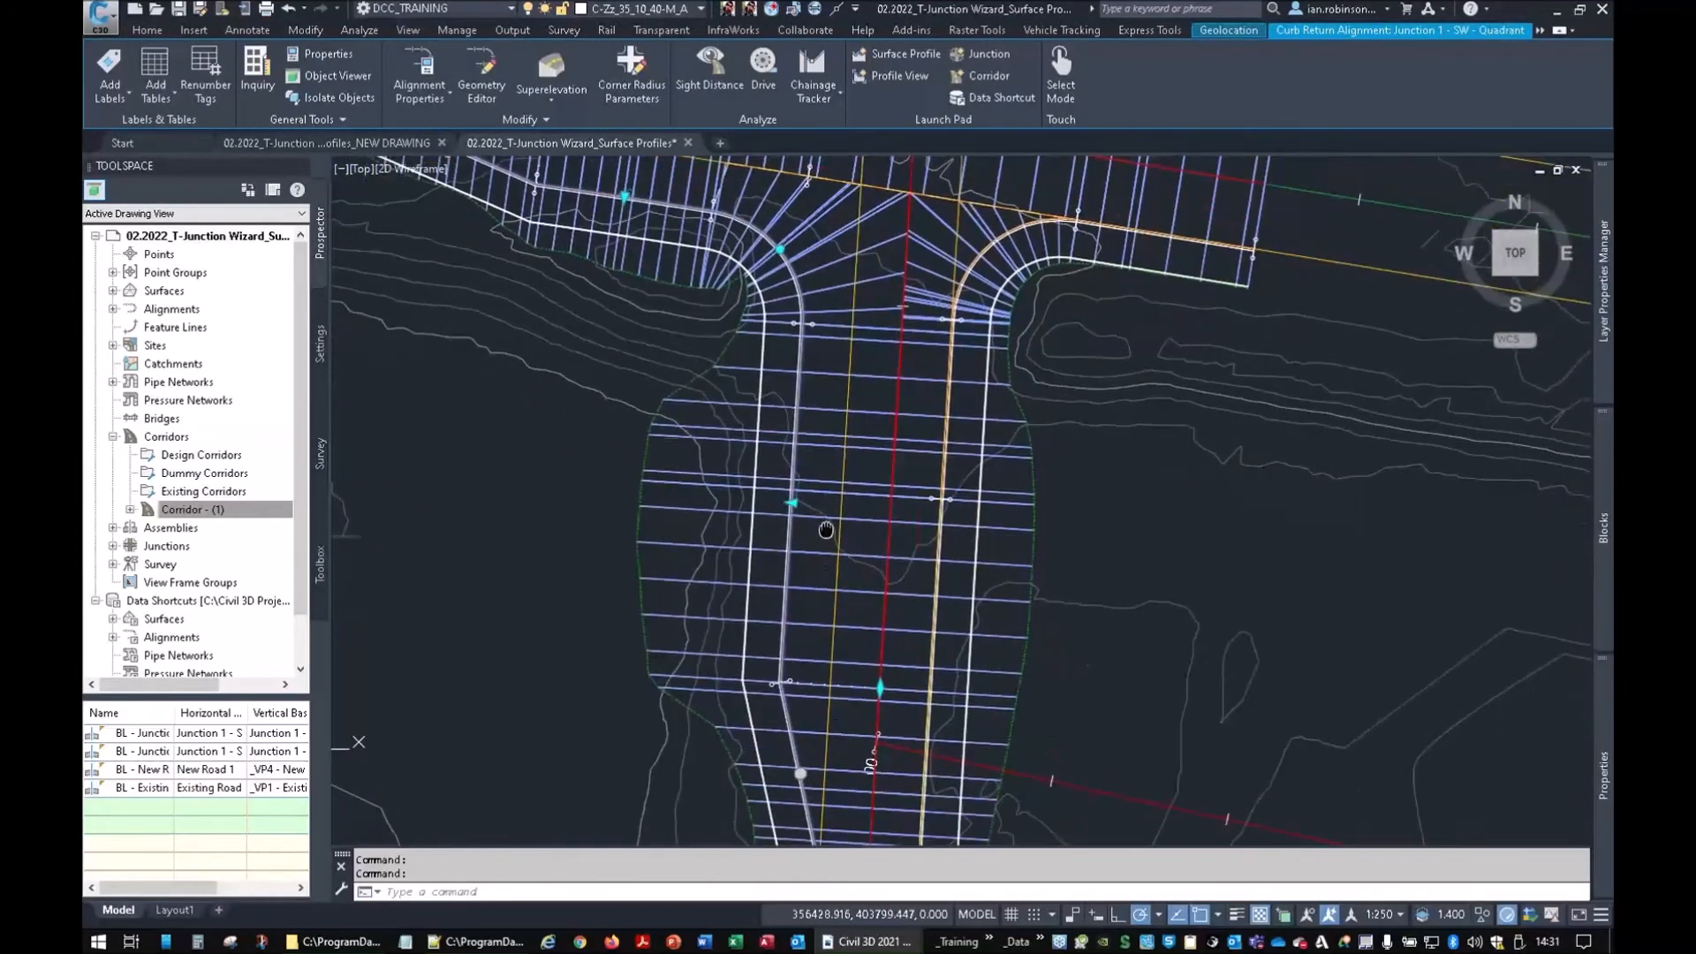
pyautogui.click(881, 688)
pyautogui.click(880, 449)
# Stretch a corridor grip near the junction slightly north, then clear the grips
pyautogui.moveTo(798, 588)
pyautogui.mouseDown(button='middle')
pyautogui.moveTo(807, 500)
pyautogui.moveTo(757, 390)
pyautogui.moveTo(771, 609)
pyautogui.mouseUp(button='middle')
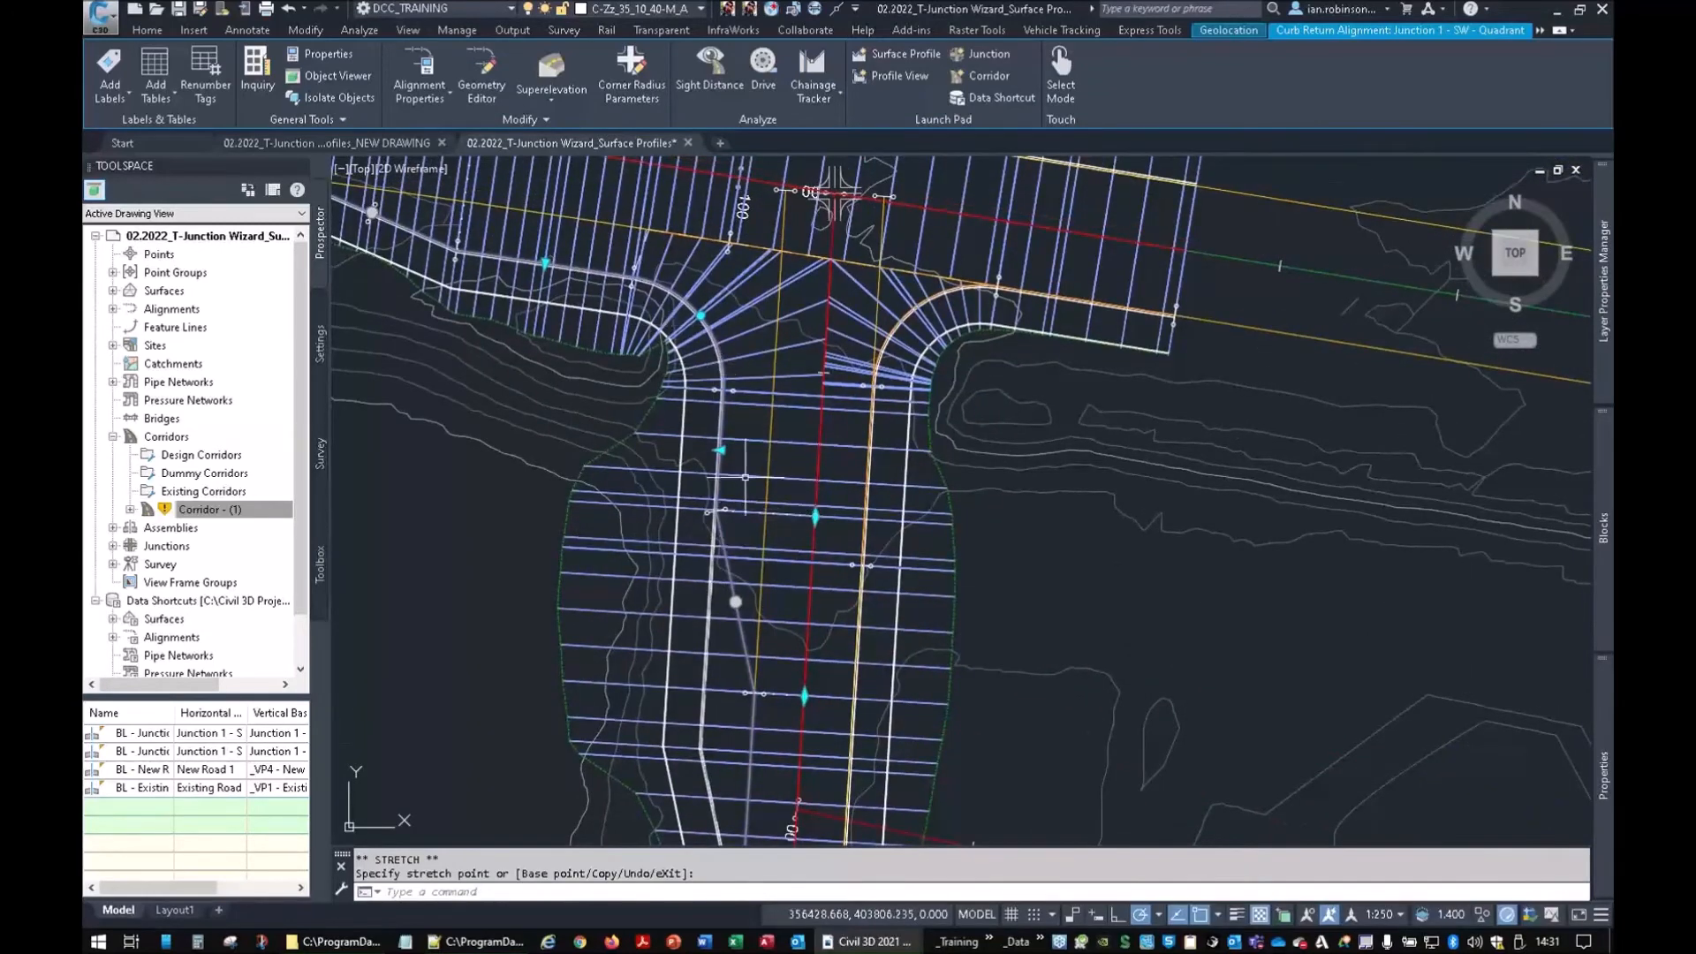
pyautogui.scroll(-2, 759, 565)
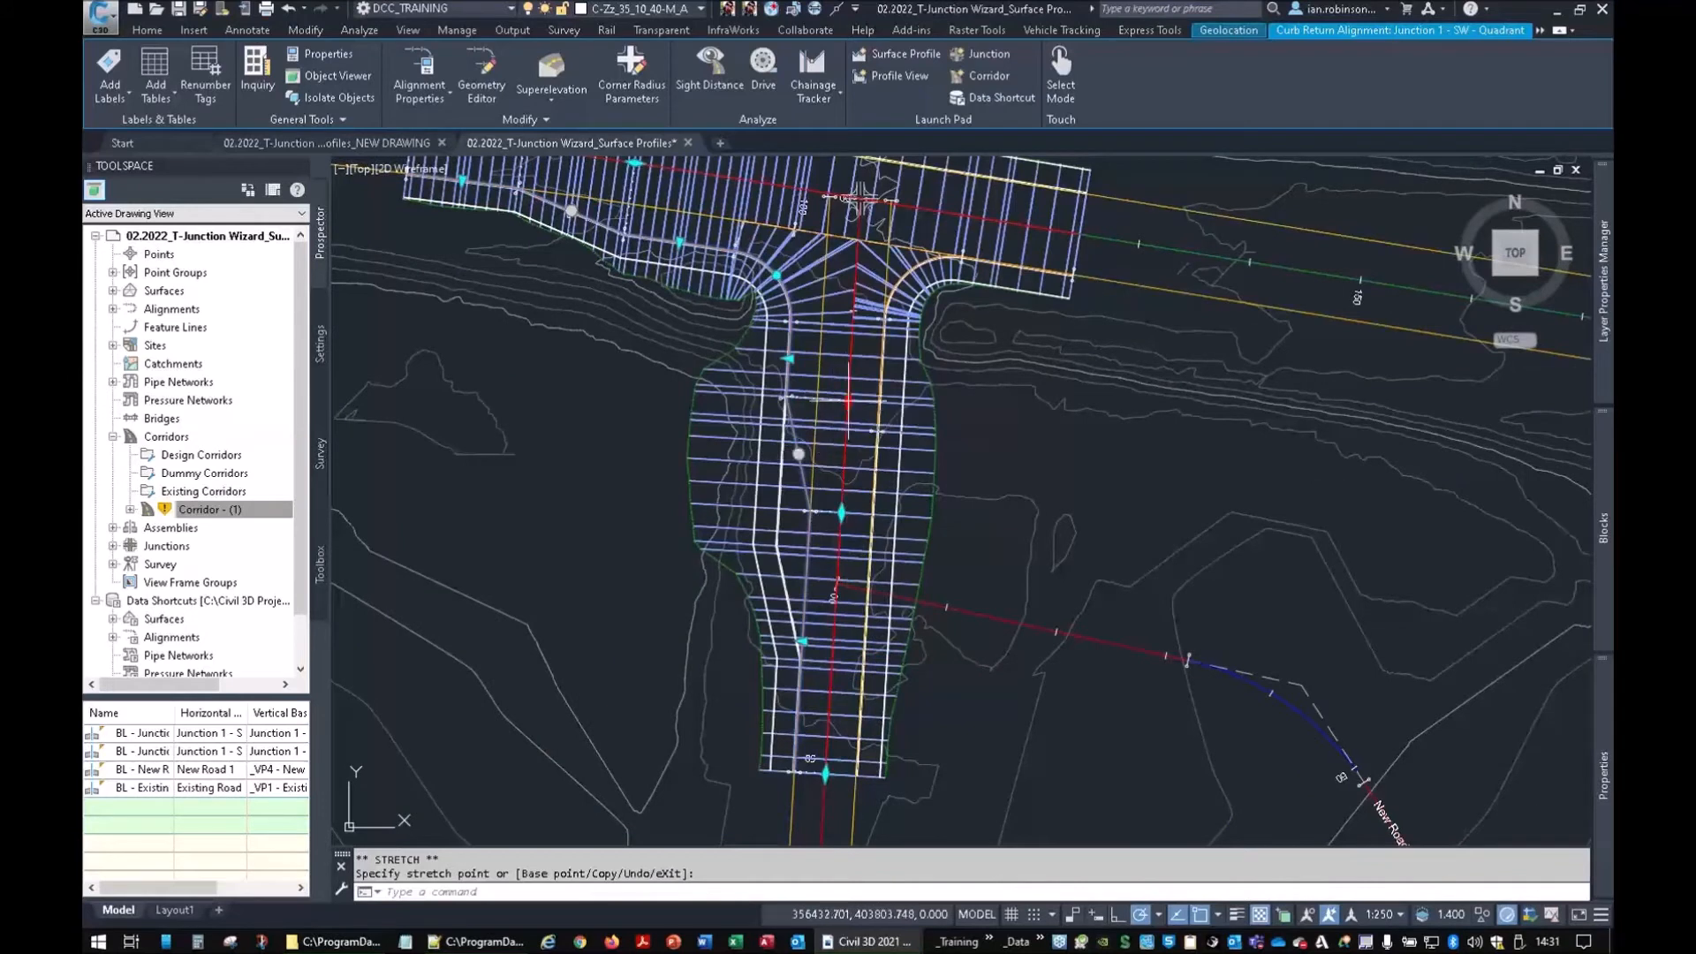
pyautogui.click(848, 400)
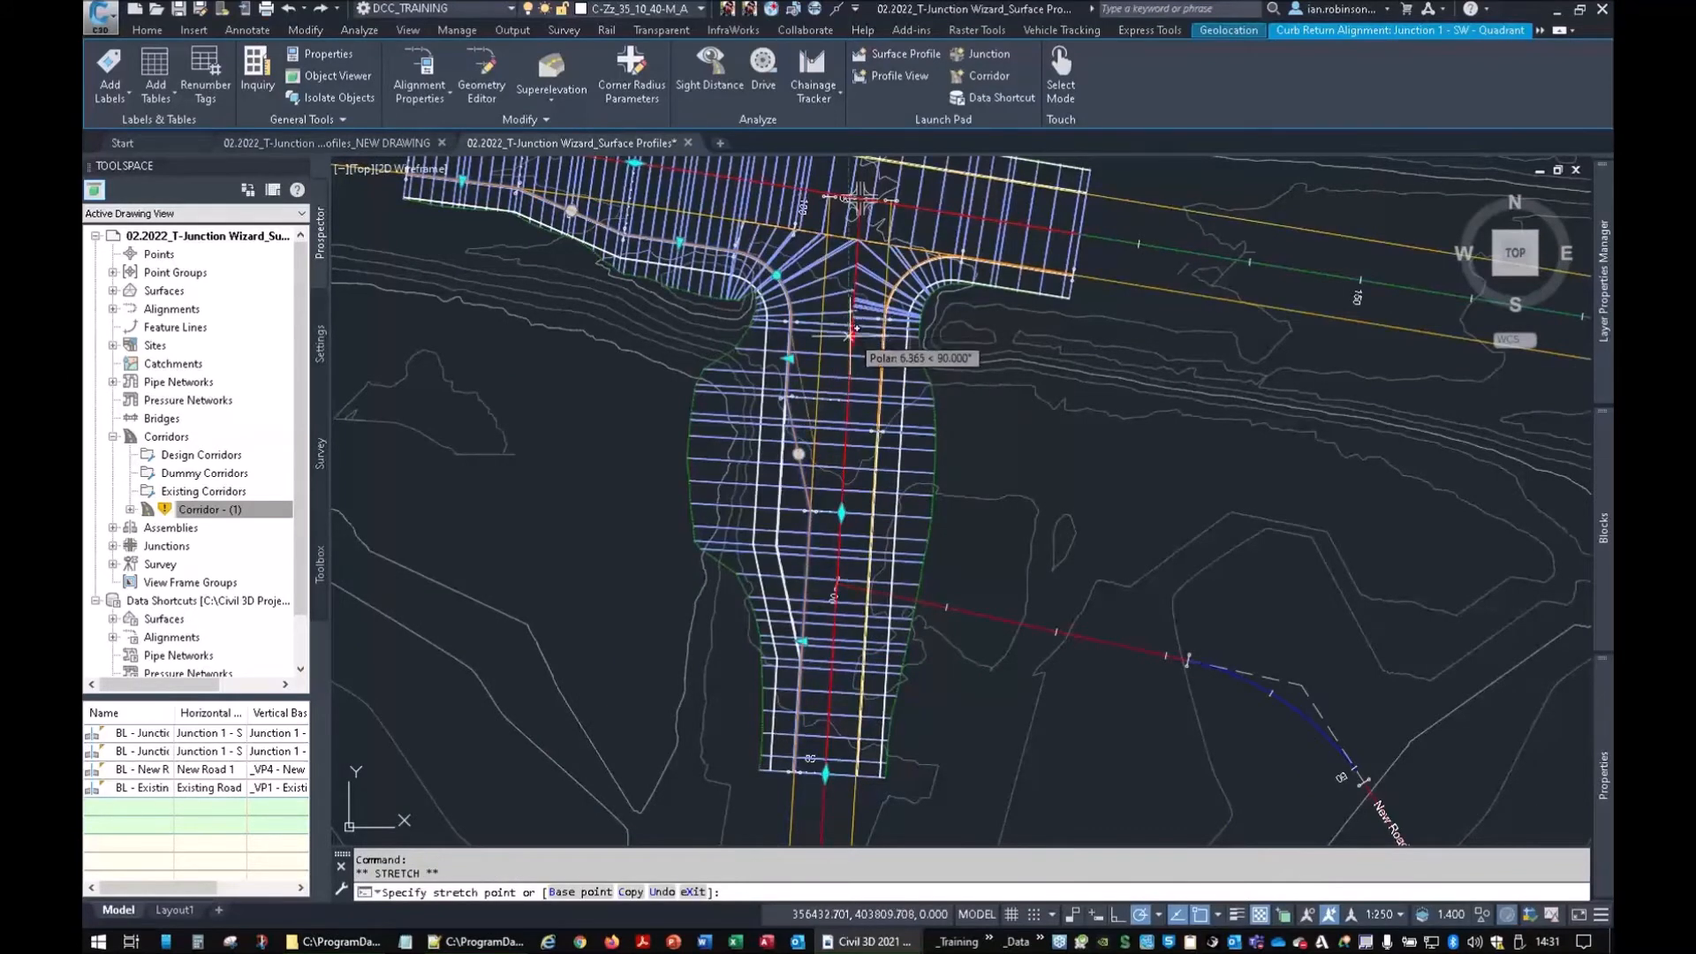
pyautogui.click(849, 345)
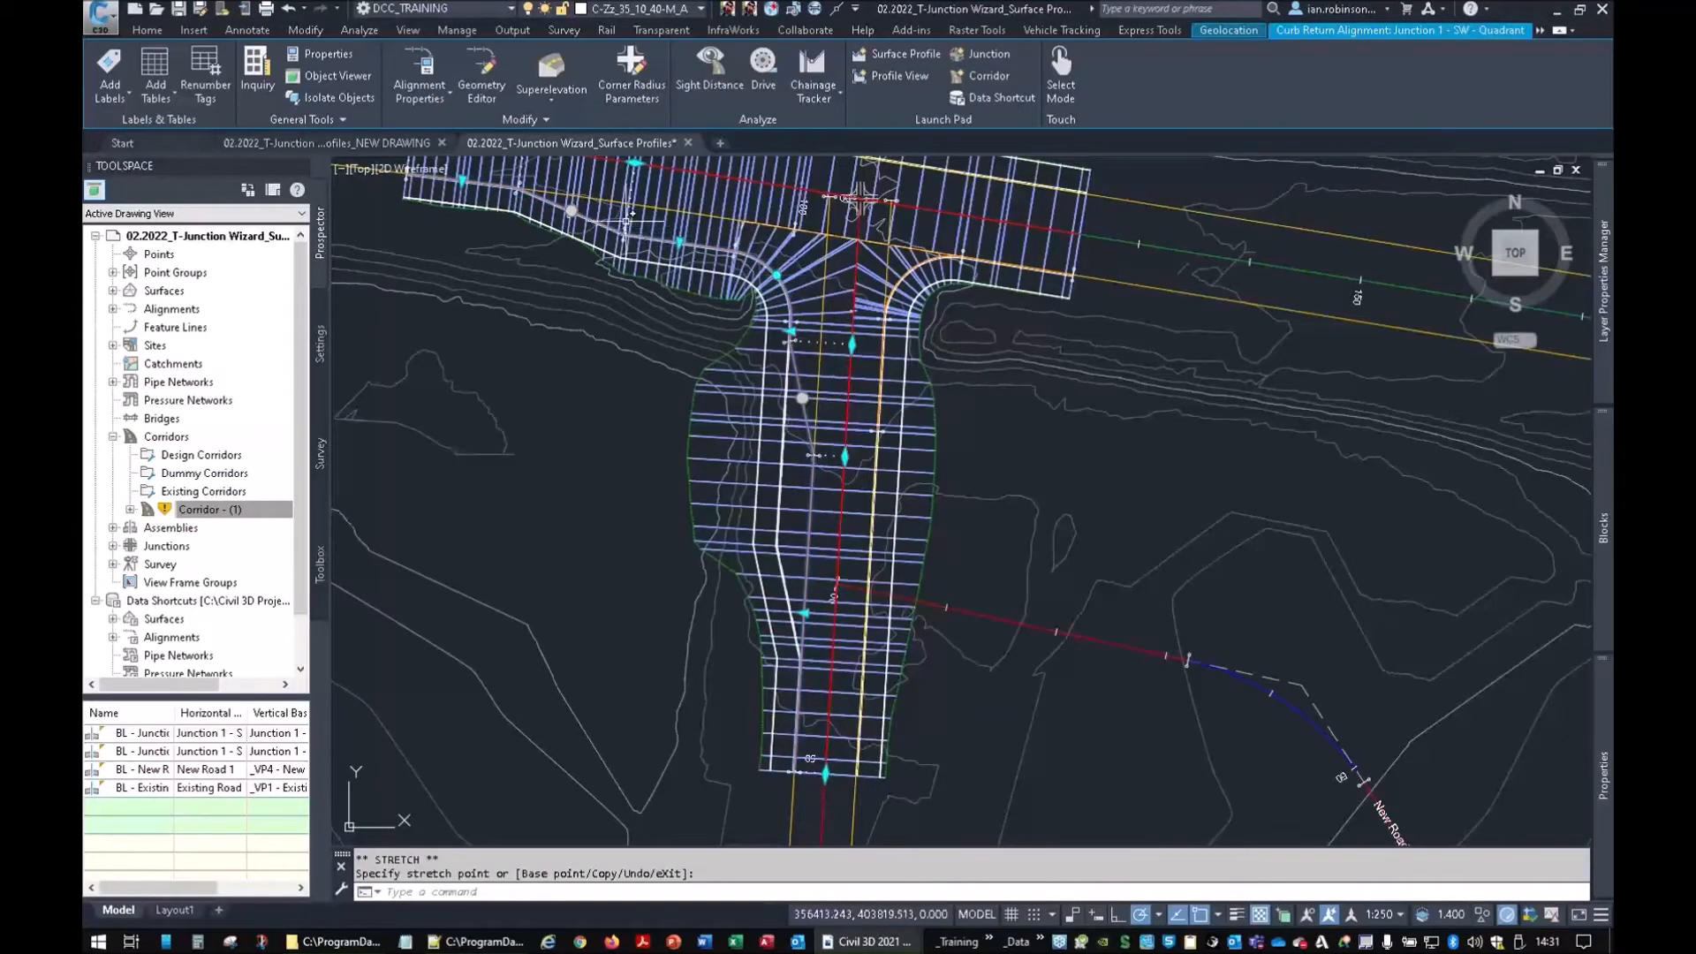
pyautogui.moveTo(733, 507); pyautogui.dragTo(708, 543, button='middle')
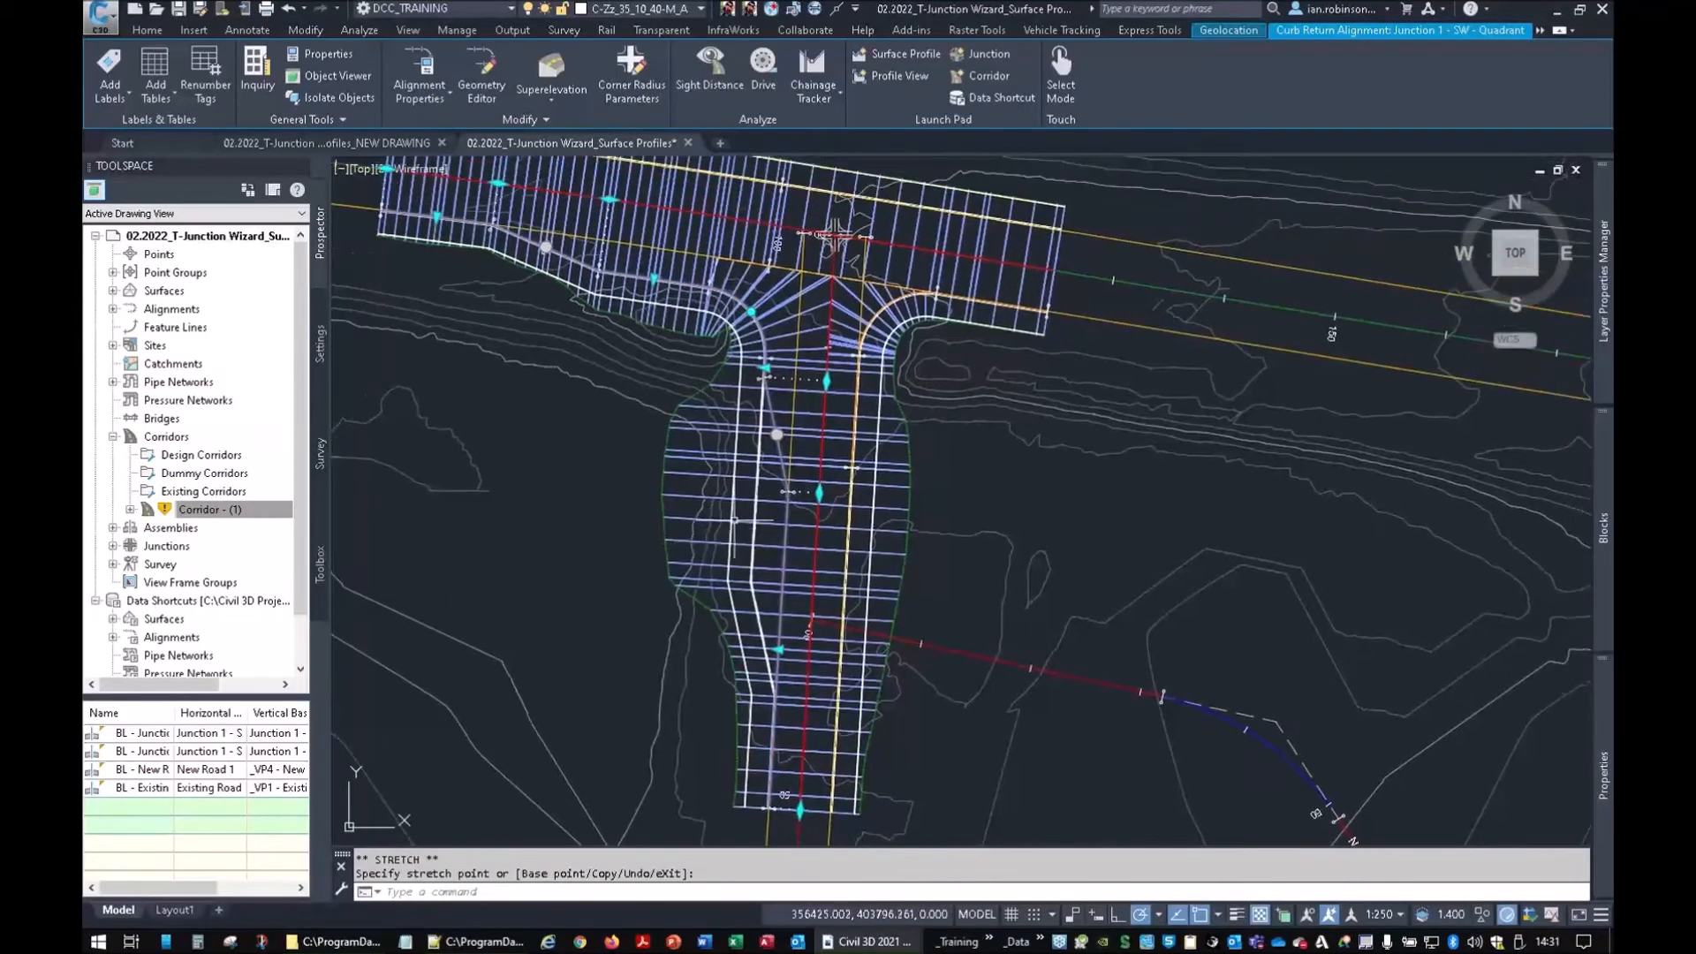
pyautogui.press('Escape')
pyautogui.press('Escape')
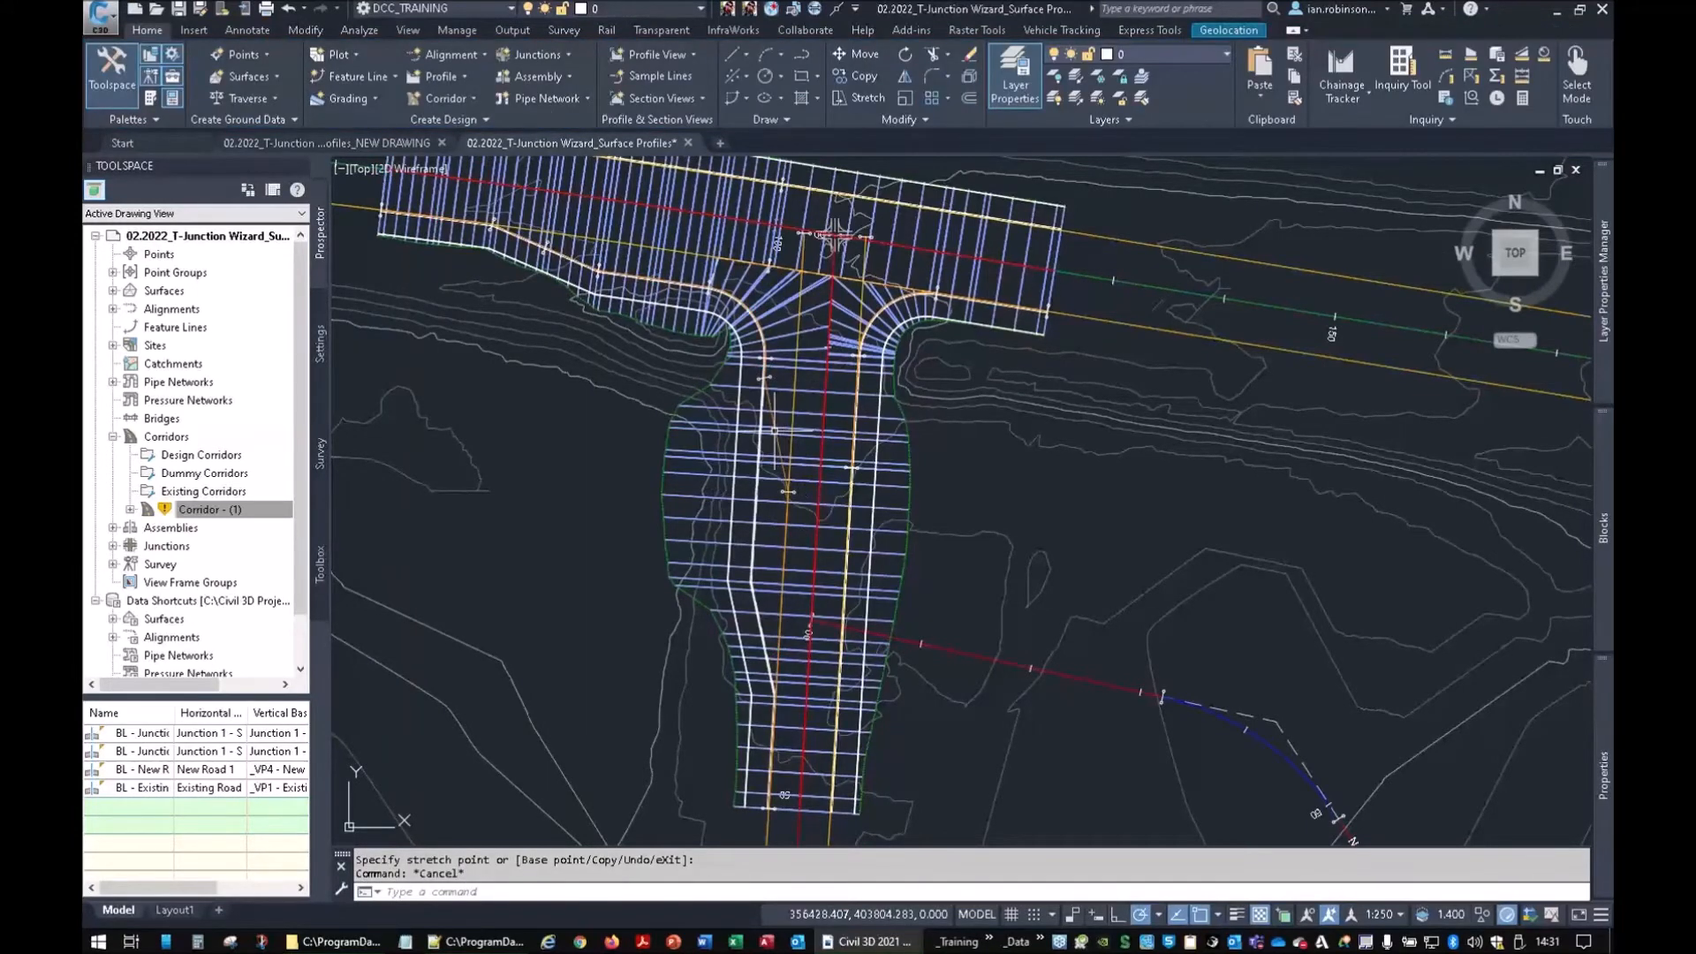
# Rebuild Corridor - (1) to apply the new offsets
pyautogui.click(265, 537)
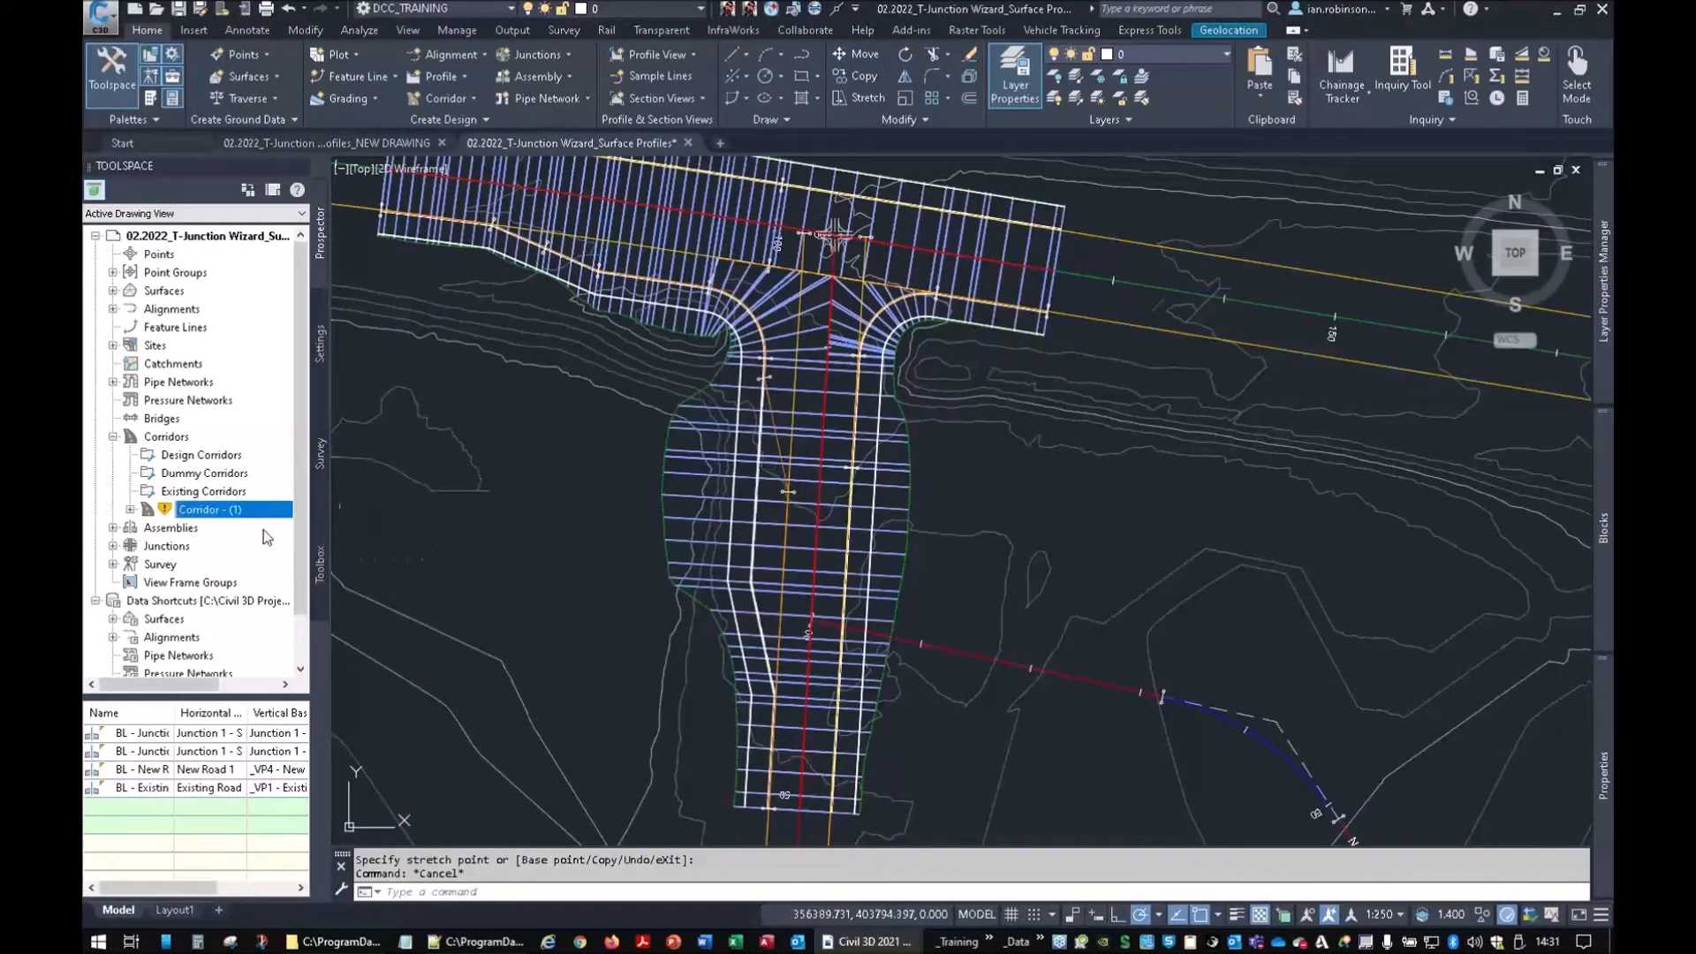
pyautogui.rightClick(250, 521)
pyautogui.click(353, 568)
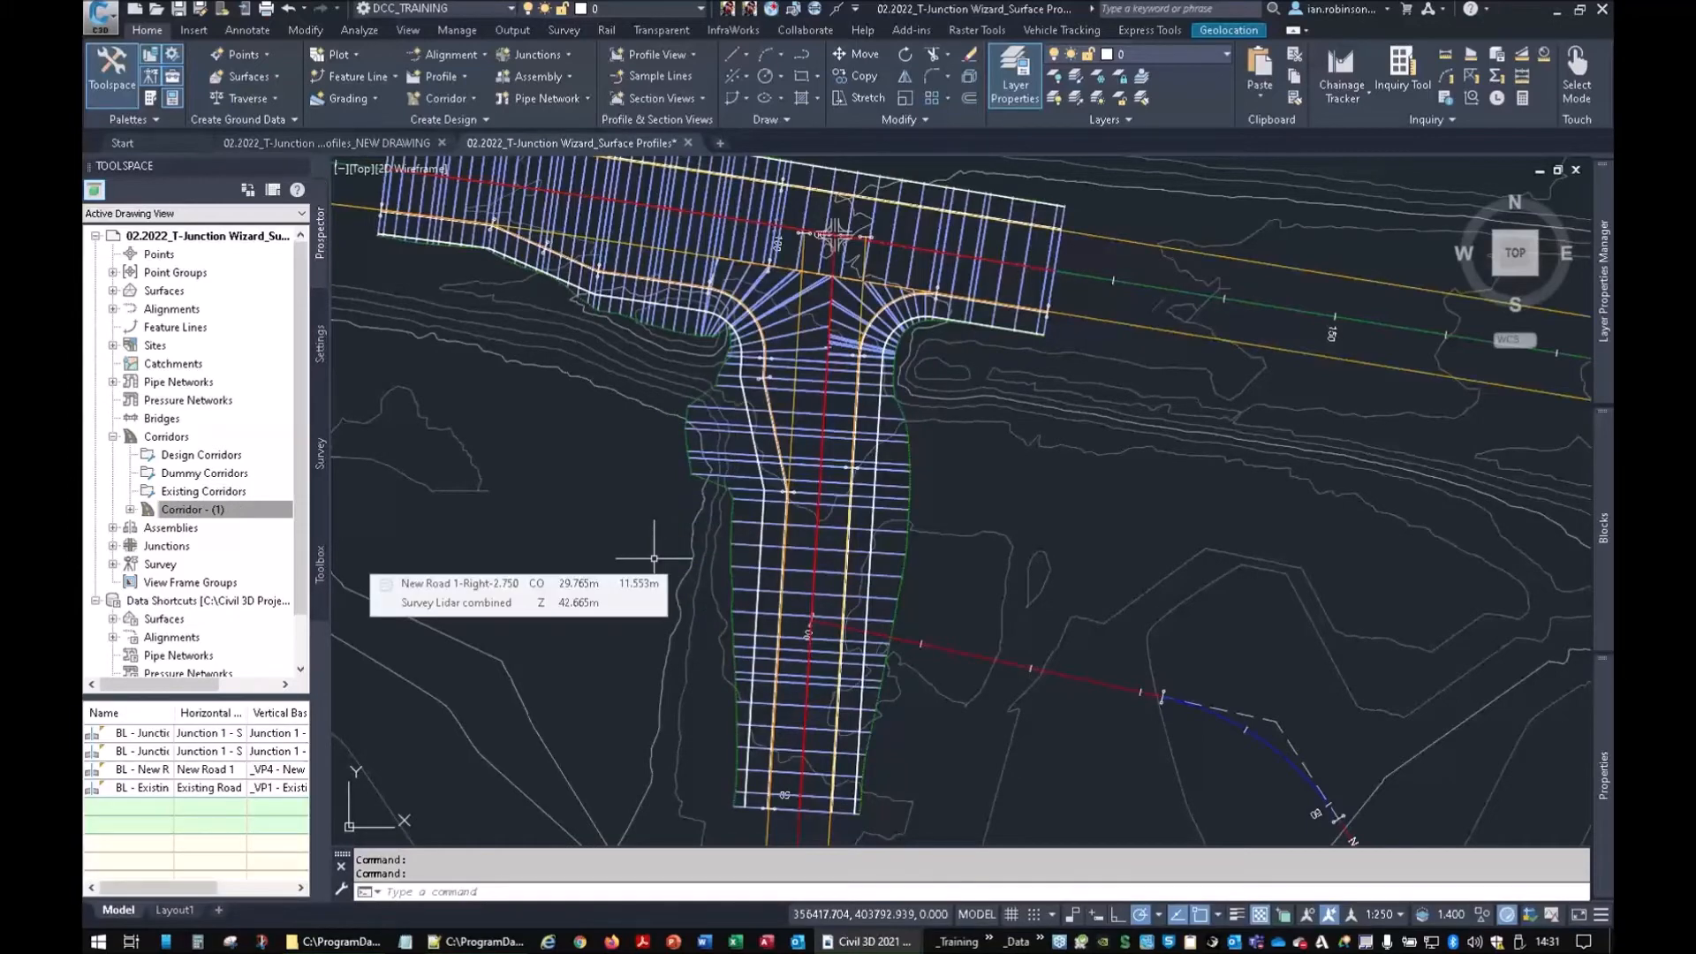
pyautogui.click(787, 283)
pyautogui.rightClick(780, 283)
pyautogui.click(839, 624)
pyautogui.moveTo(845, 617); pyautogui.dragTo(907, 313)
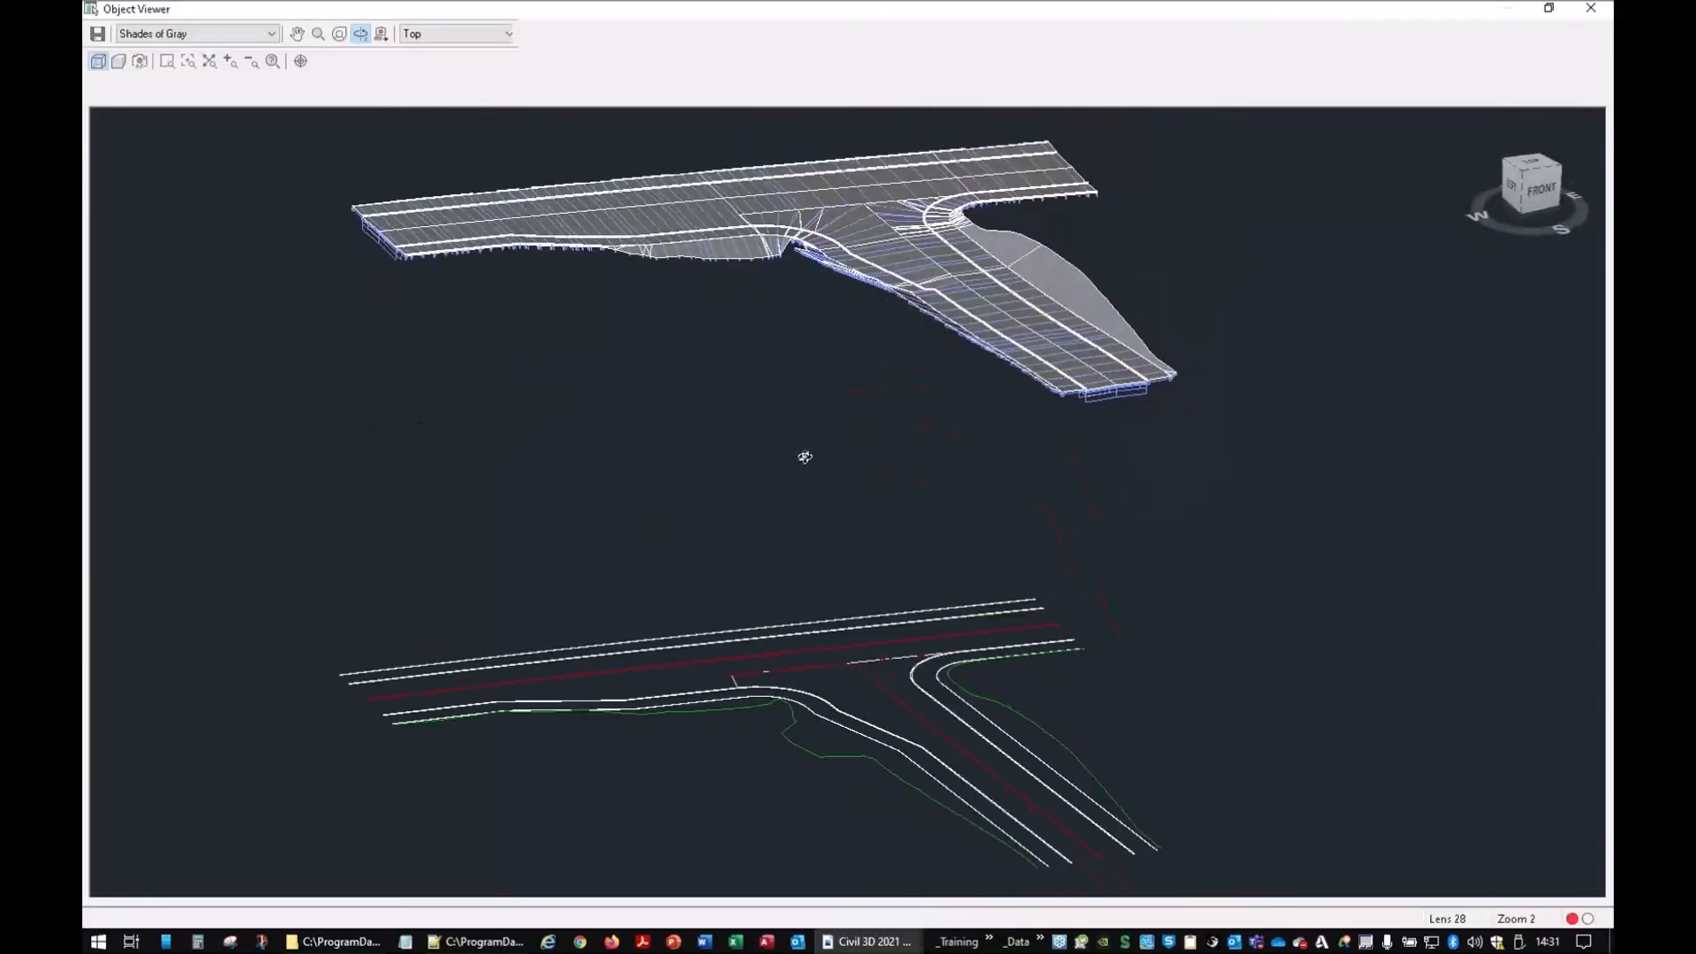
pyautogui.moveTo(763, 559); pyautogui.dragTo(795, 474)
pyautogui.rightClick(785, 472)
pyautogui.click(801, 479)
pyautogui.press('Escape')
pyautogui.moveTo(834, 234)
pyautogui.mouseDown(button='middle')
pyautogui.moveTo(812, 455)
pyautogui.moveTo(917, 426)
pyautogui.mouseUp(button='middle')
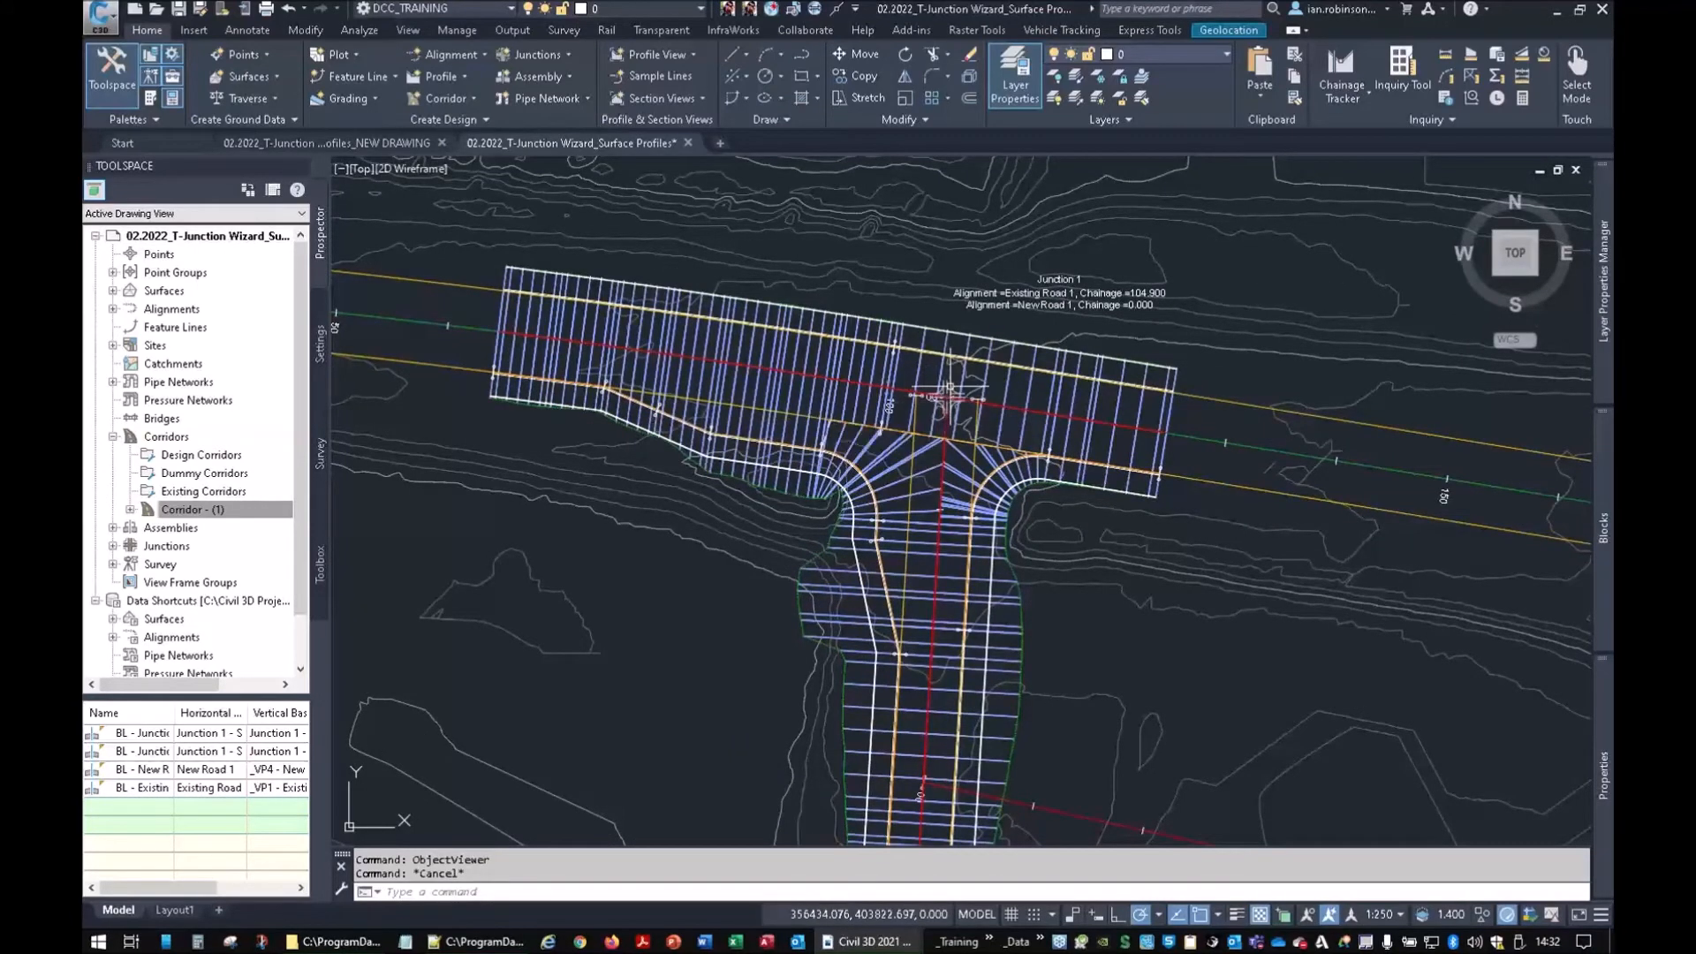
pyautogui.click(948, 393)
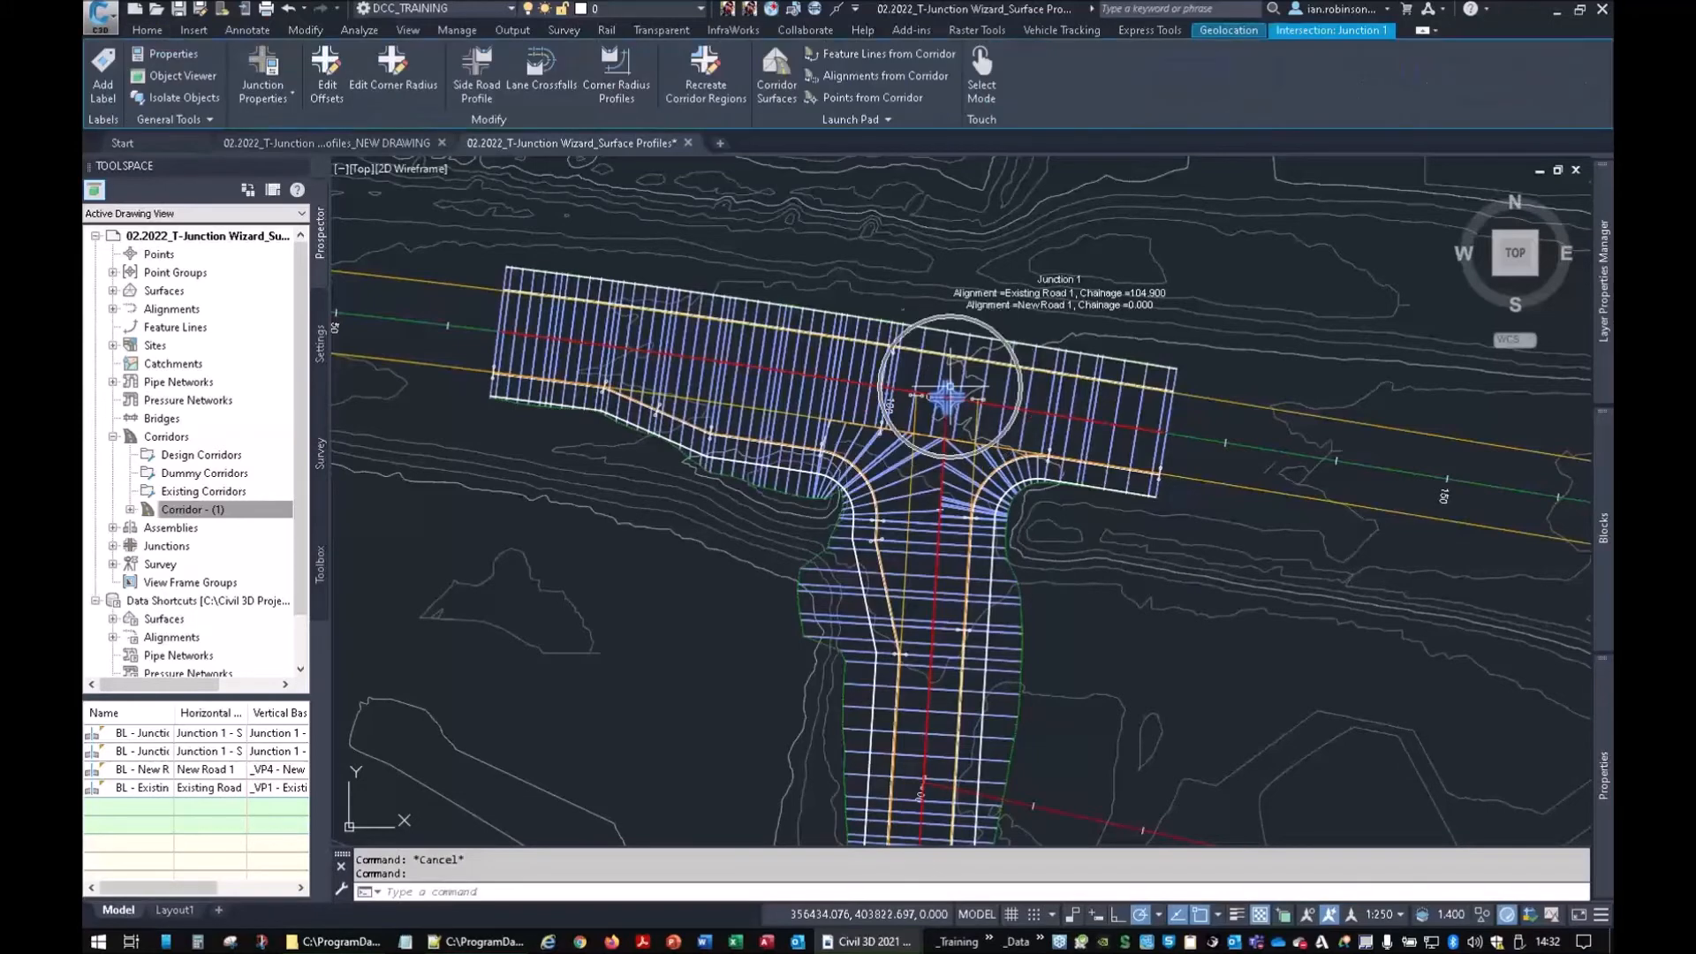
pyautogui.scroll(4, 948, 393)
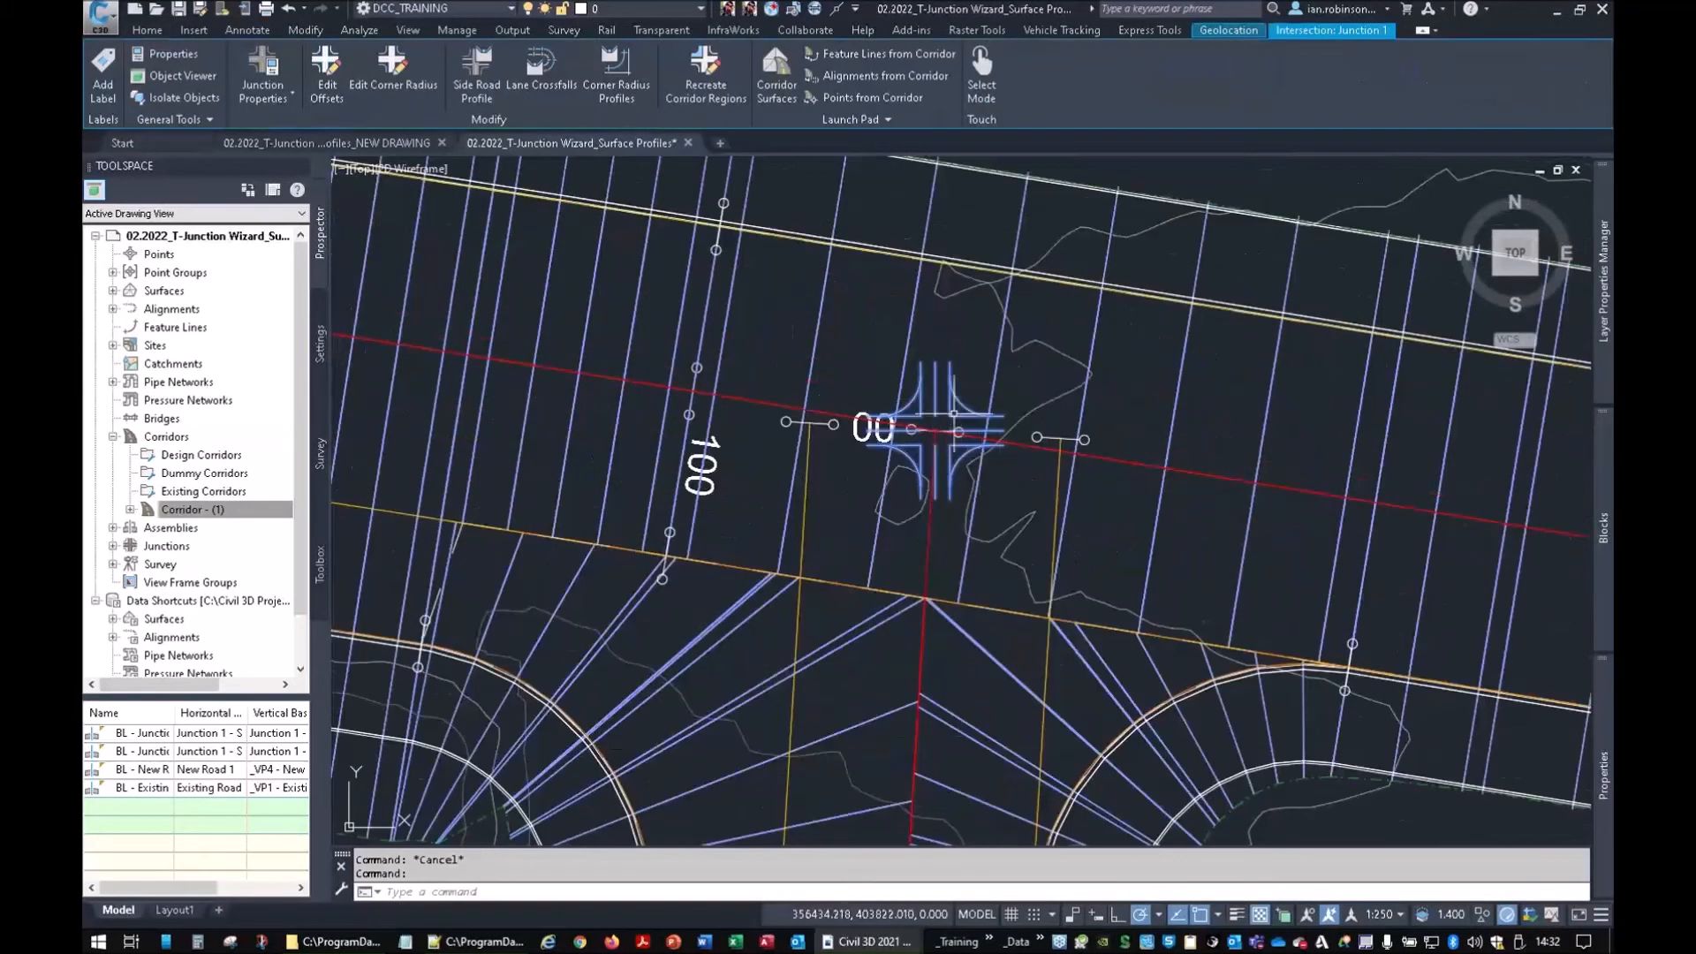
pyautogui.scroll(-4, 953, 413)
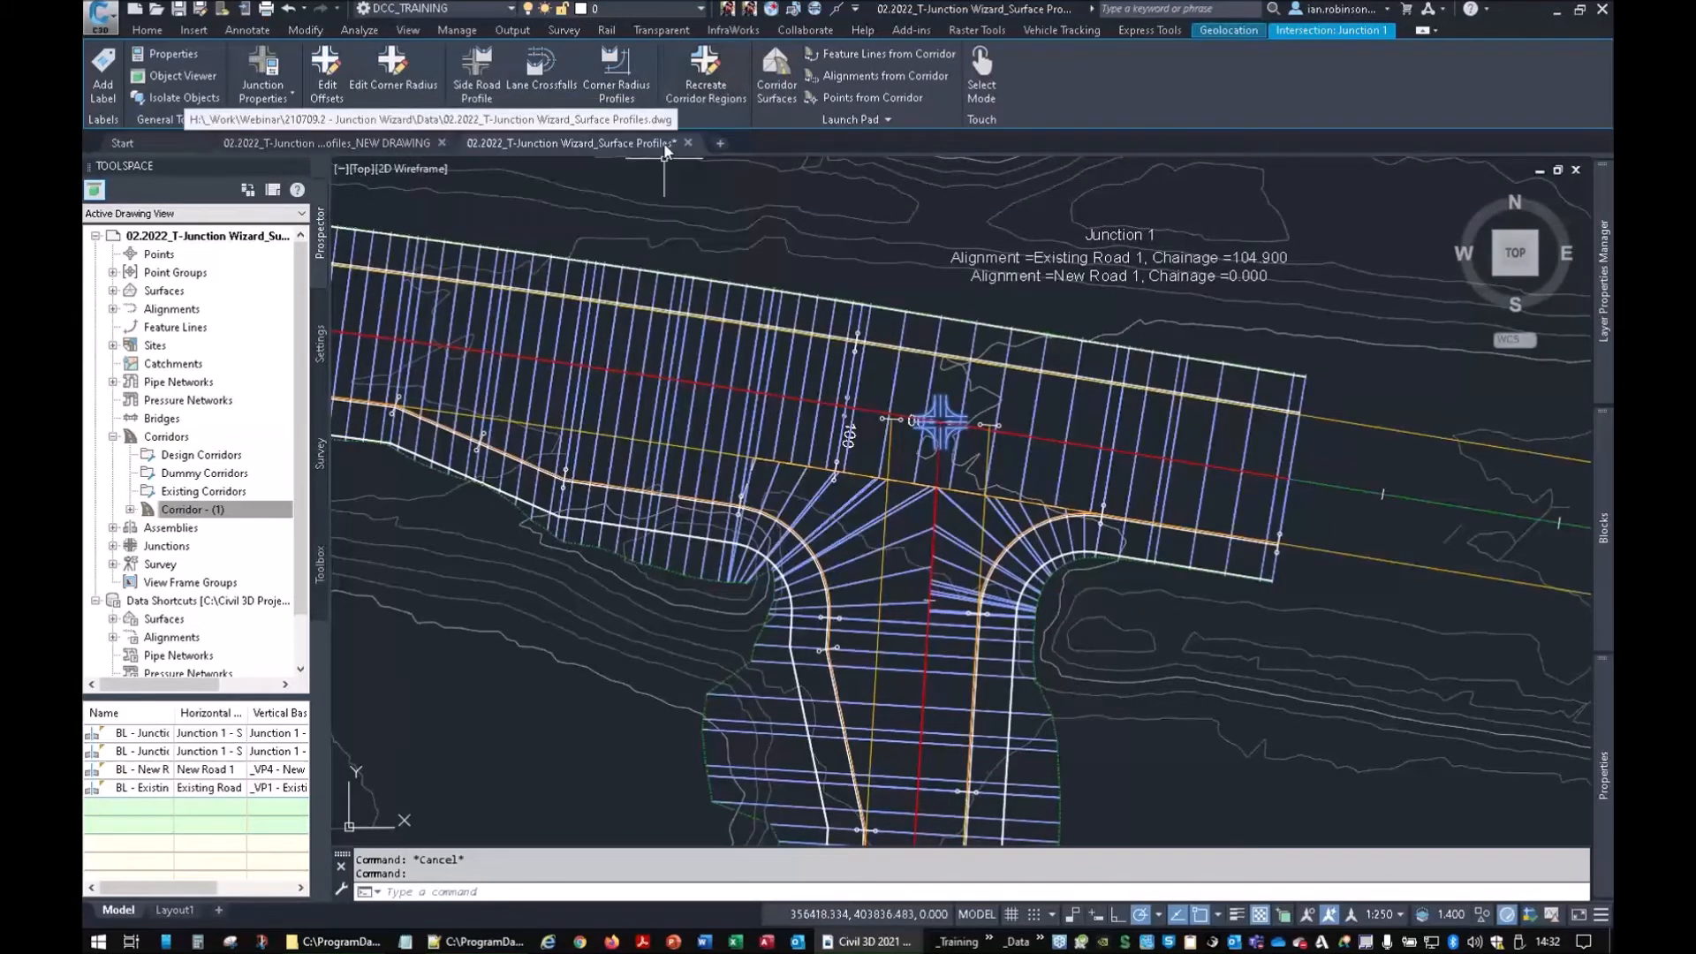
pyautogui.moveTo(664, 147)
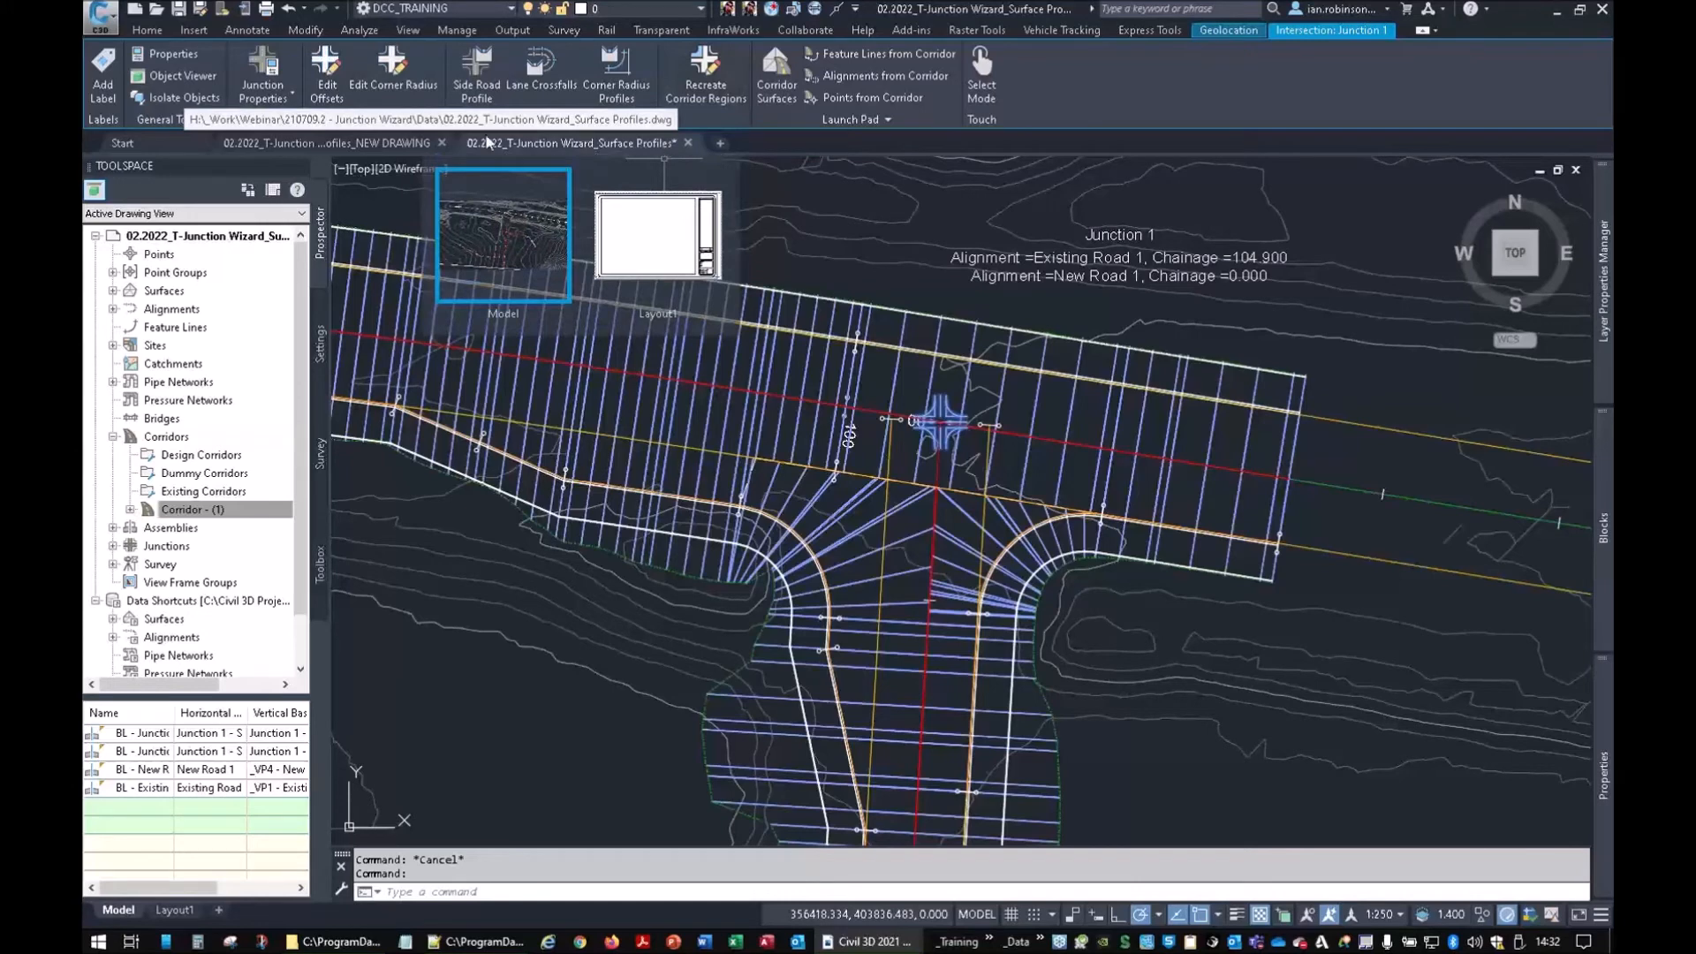
pyautogui.scroll(-8, 765, 462)
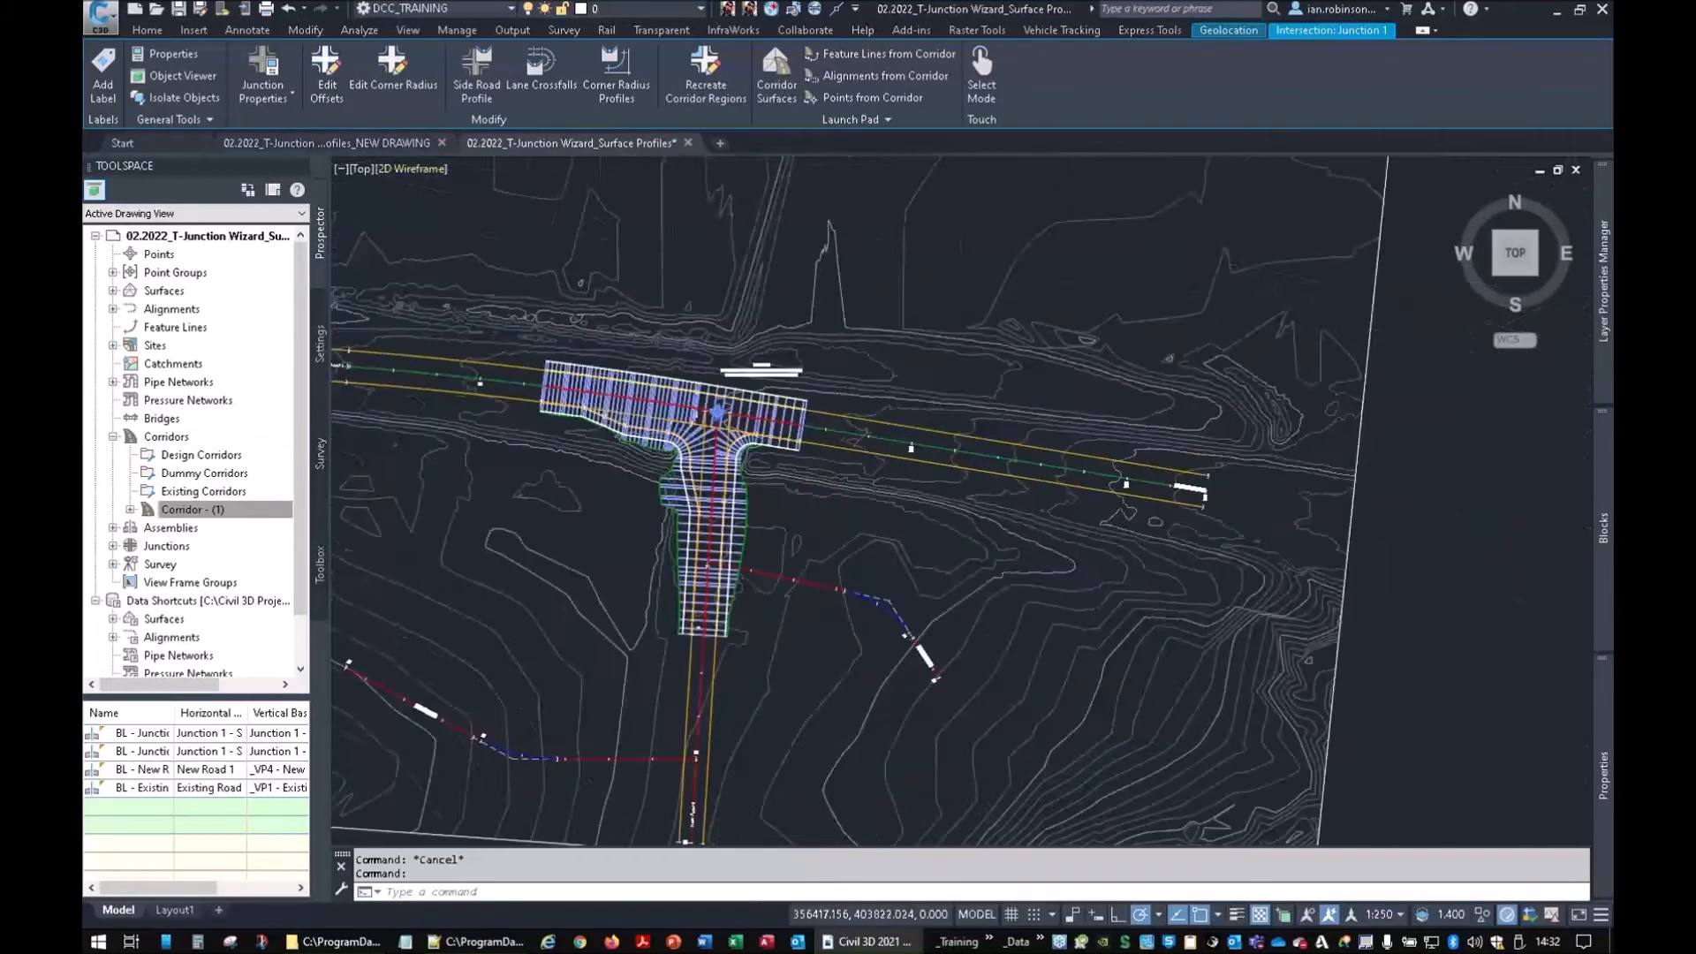
pyautogui.scroll(6, 765, 462)
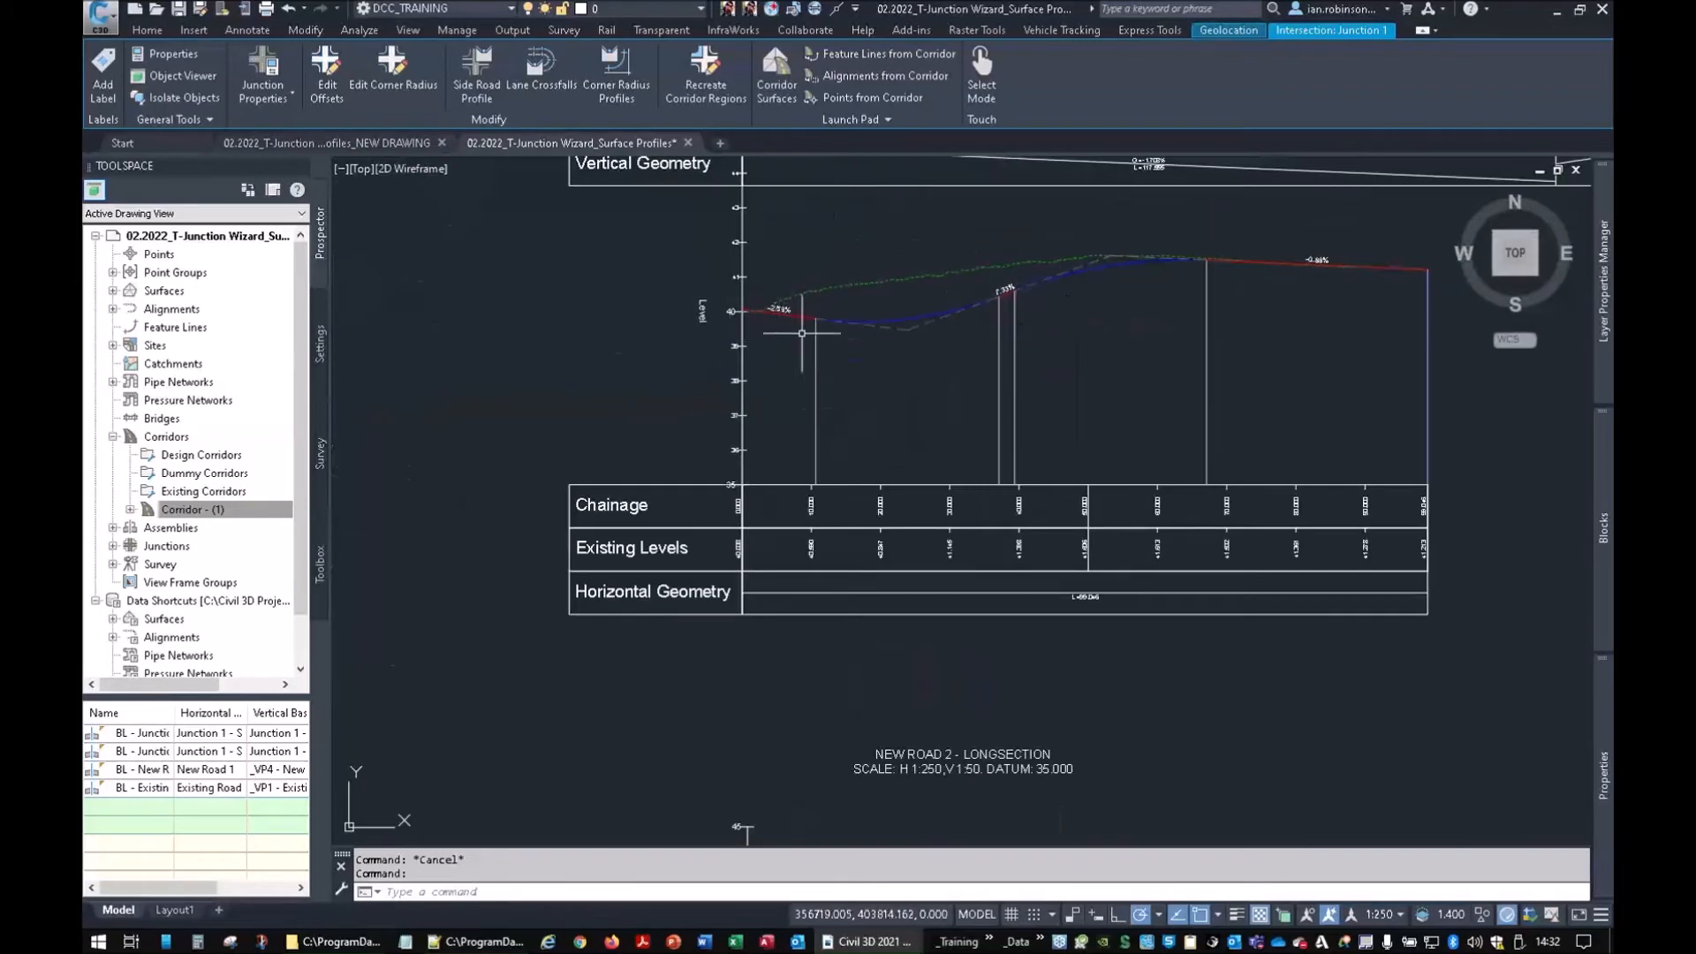
pyautogui.moveTo(797, 311)
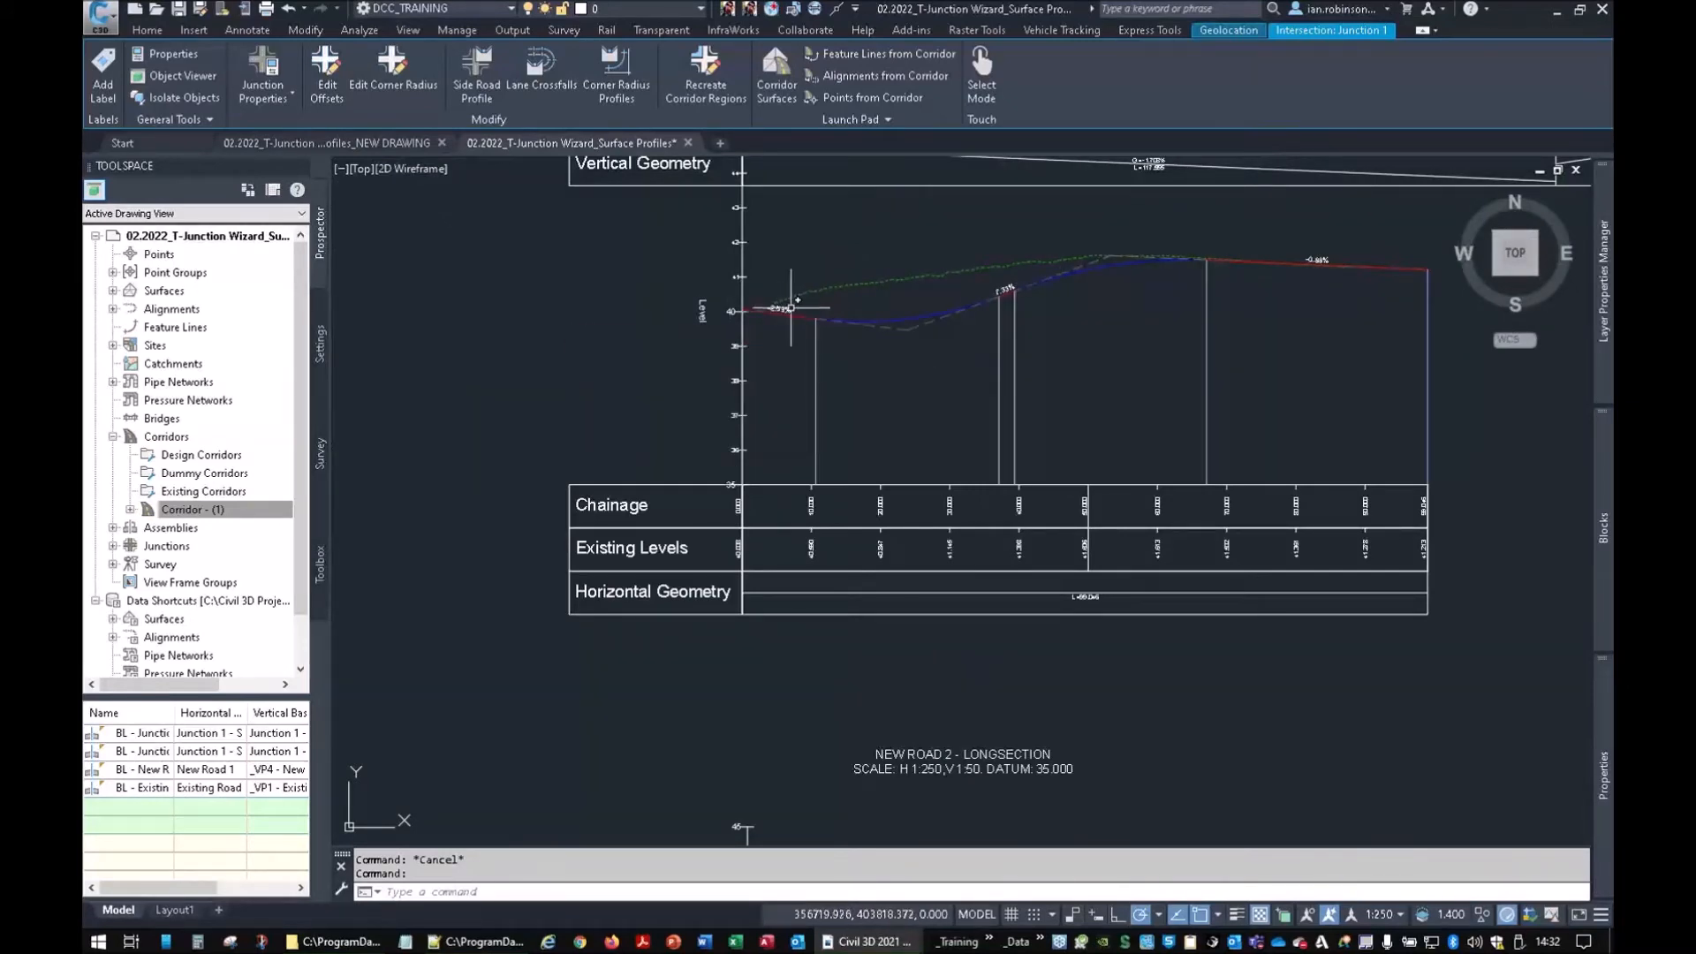
pyautogui.scroll(-6, 788, 354)
pyautogui.moveTo(617, 368); pyautogui.dragTo(1158, 384, button='middle')
pyautogui.scroll(4, 844, 363)
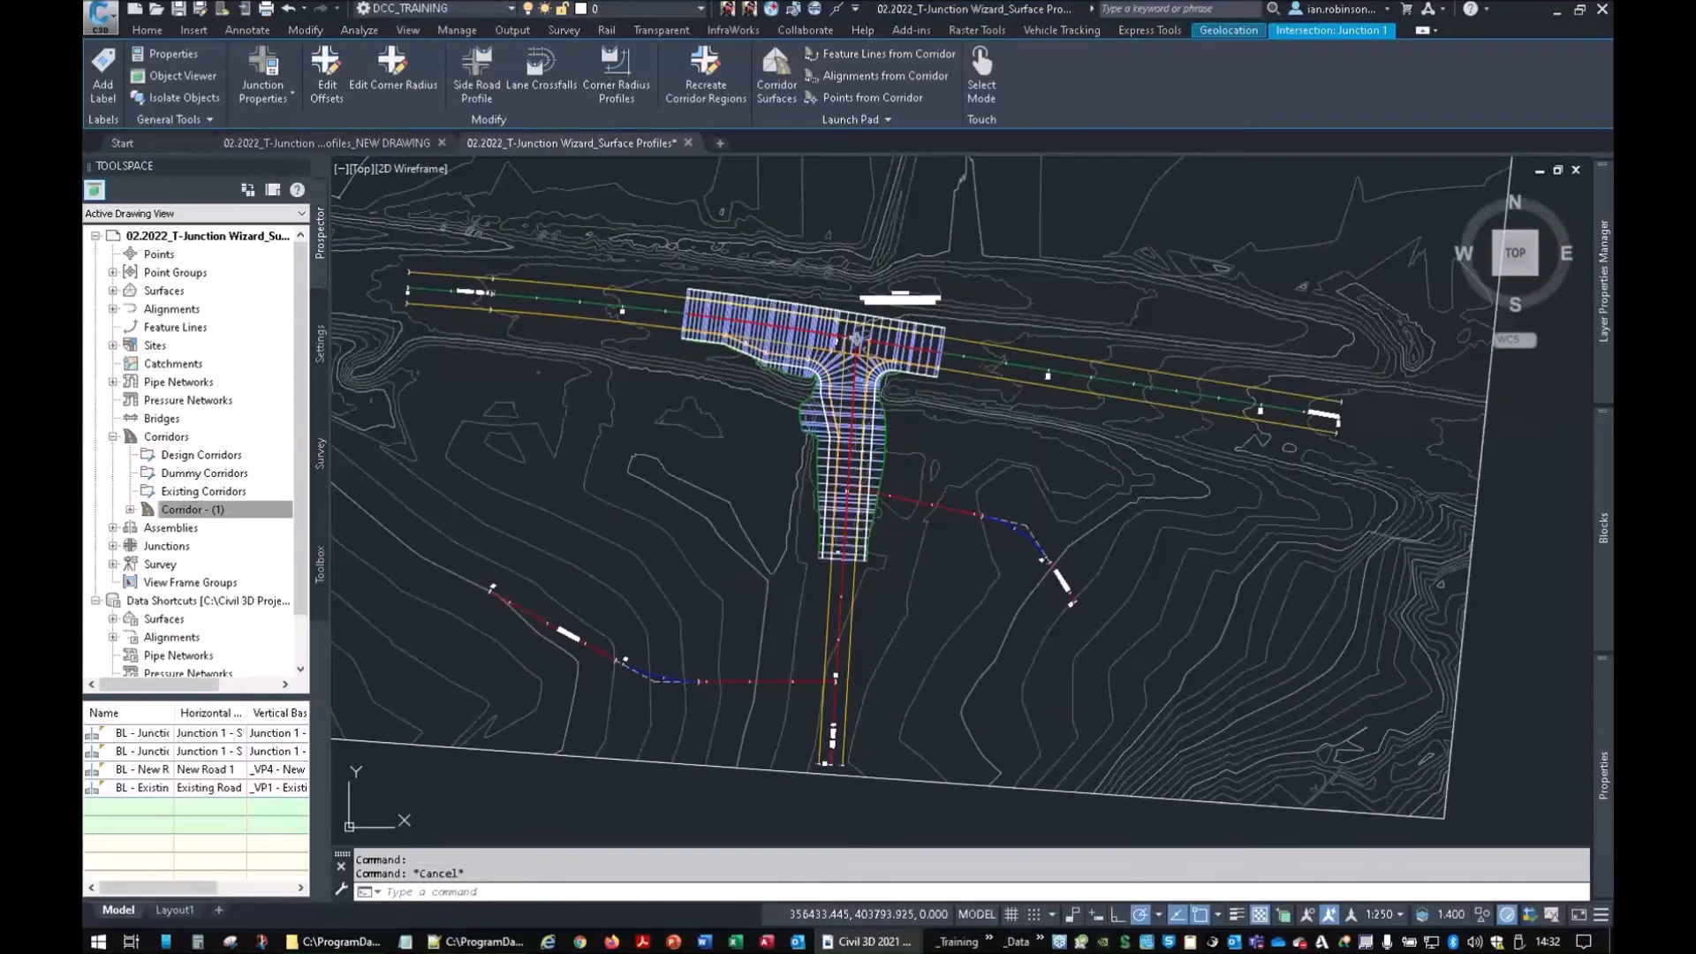
pyautogui.click(857, 457)
pyautogui.scroll(3, 852, 451)
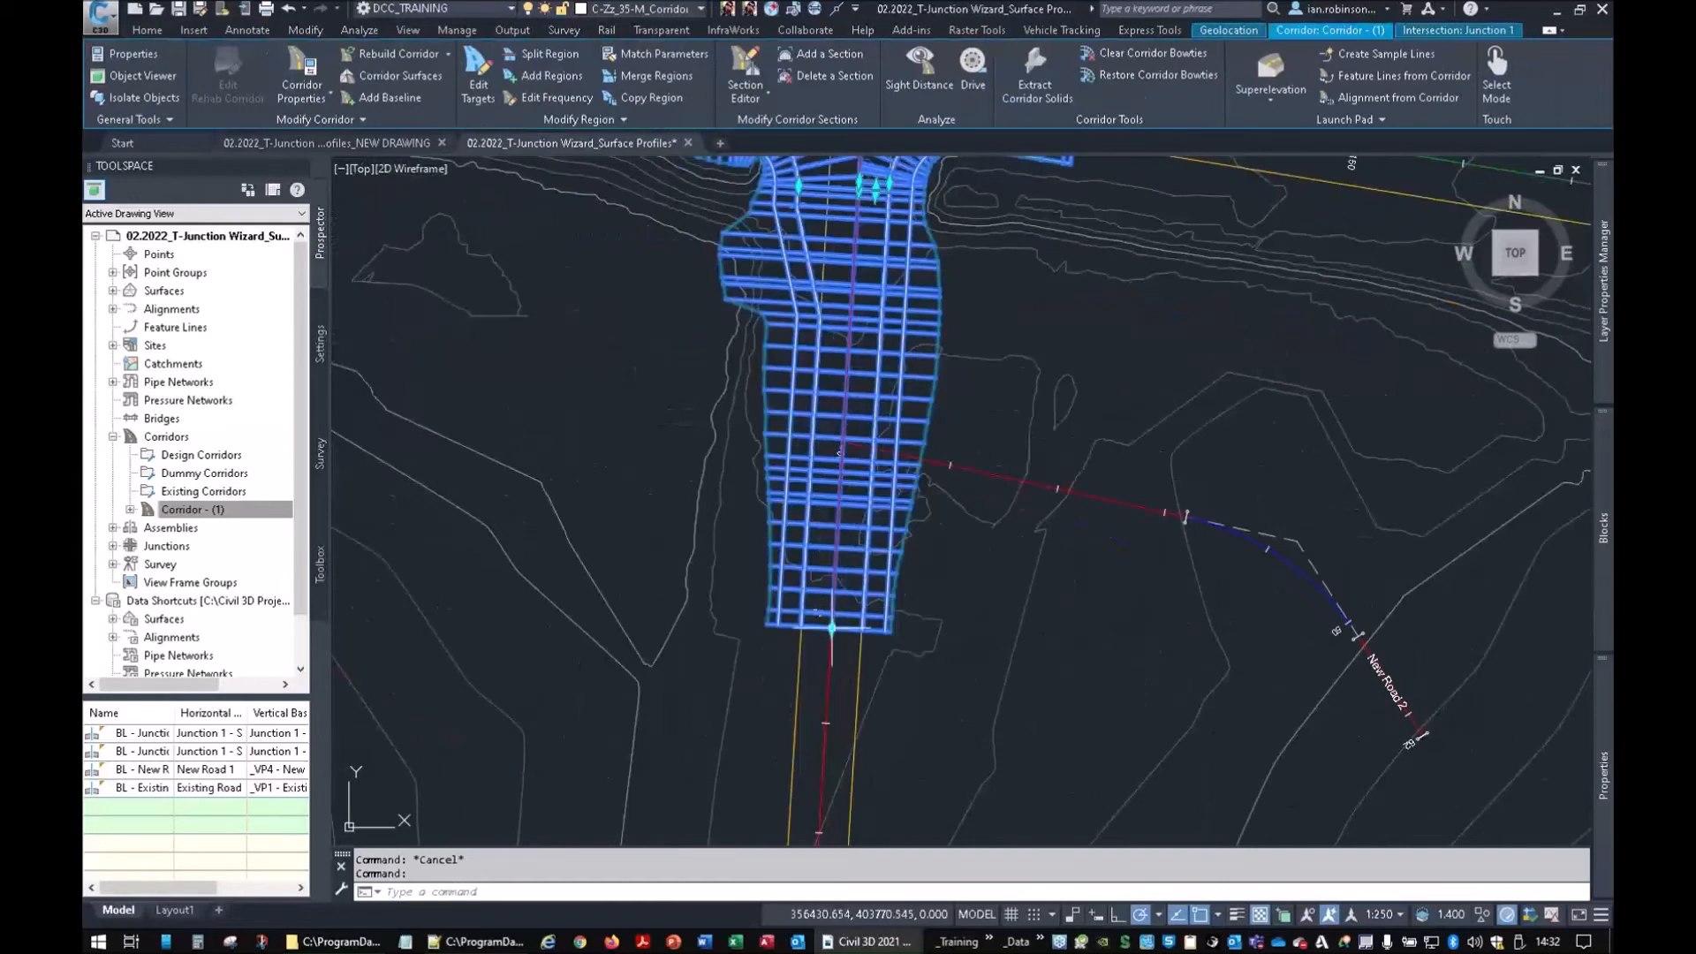
# Stretch the corridor's south end north so it stops short of New Road 2
pyautogui.click(832, 628)
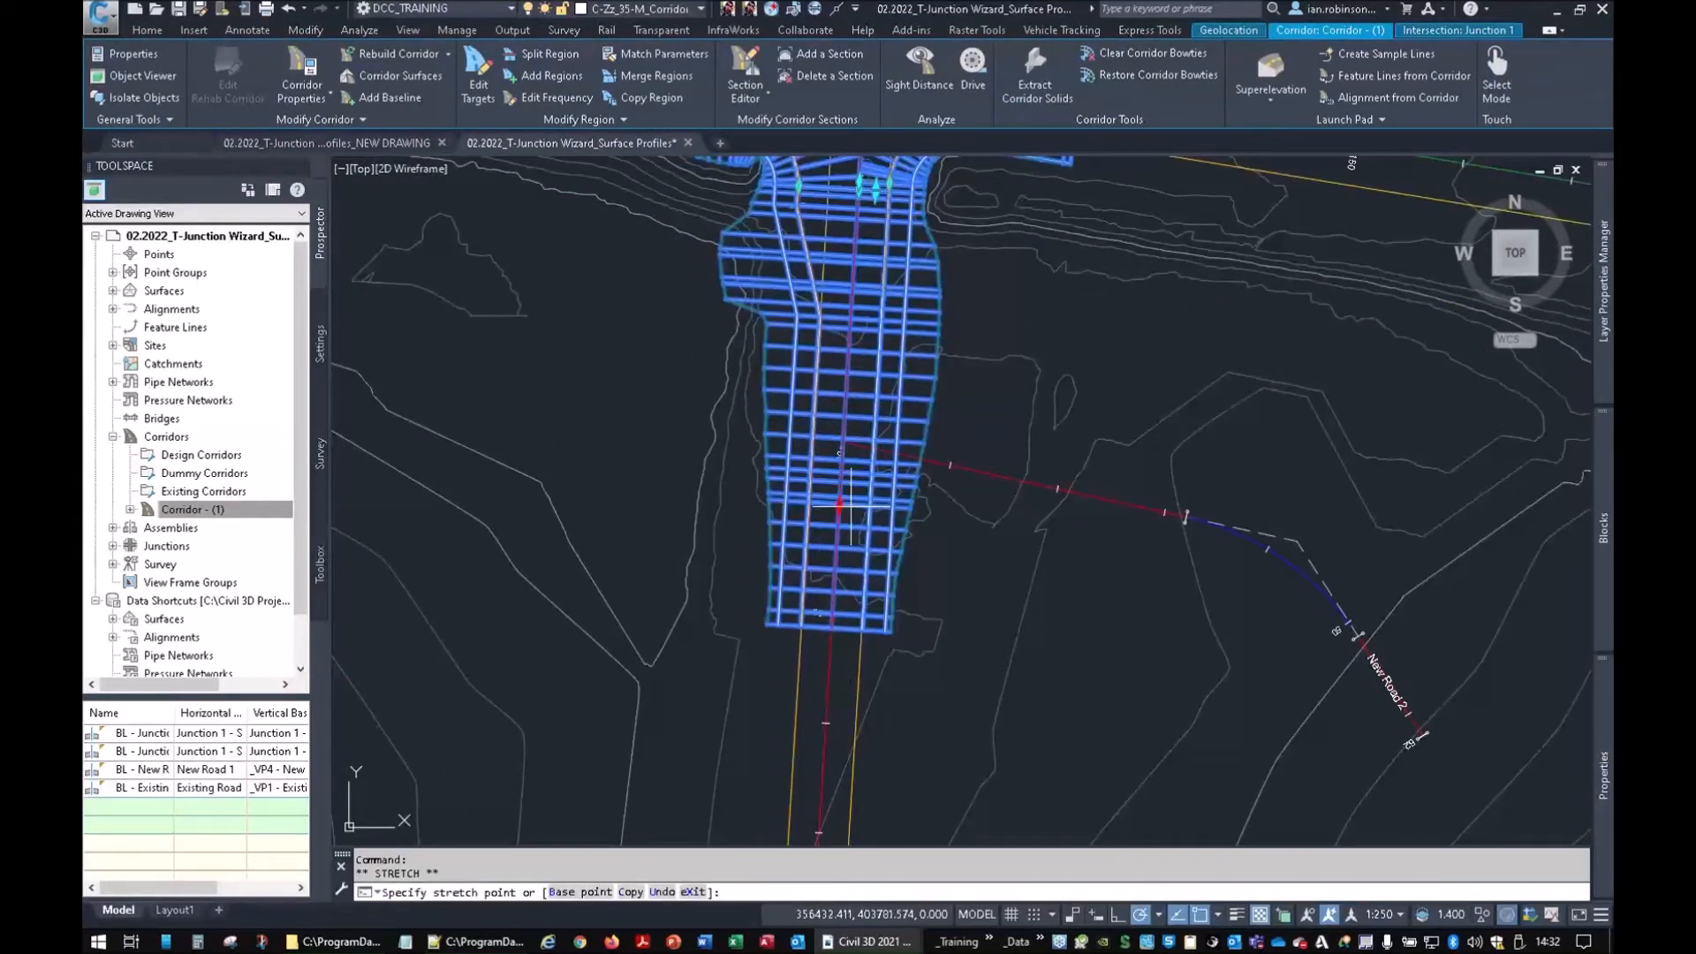
pyautogui.click(851, 349)
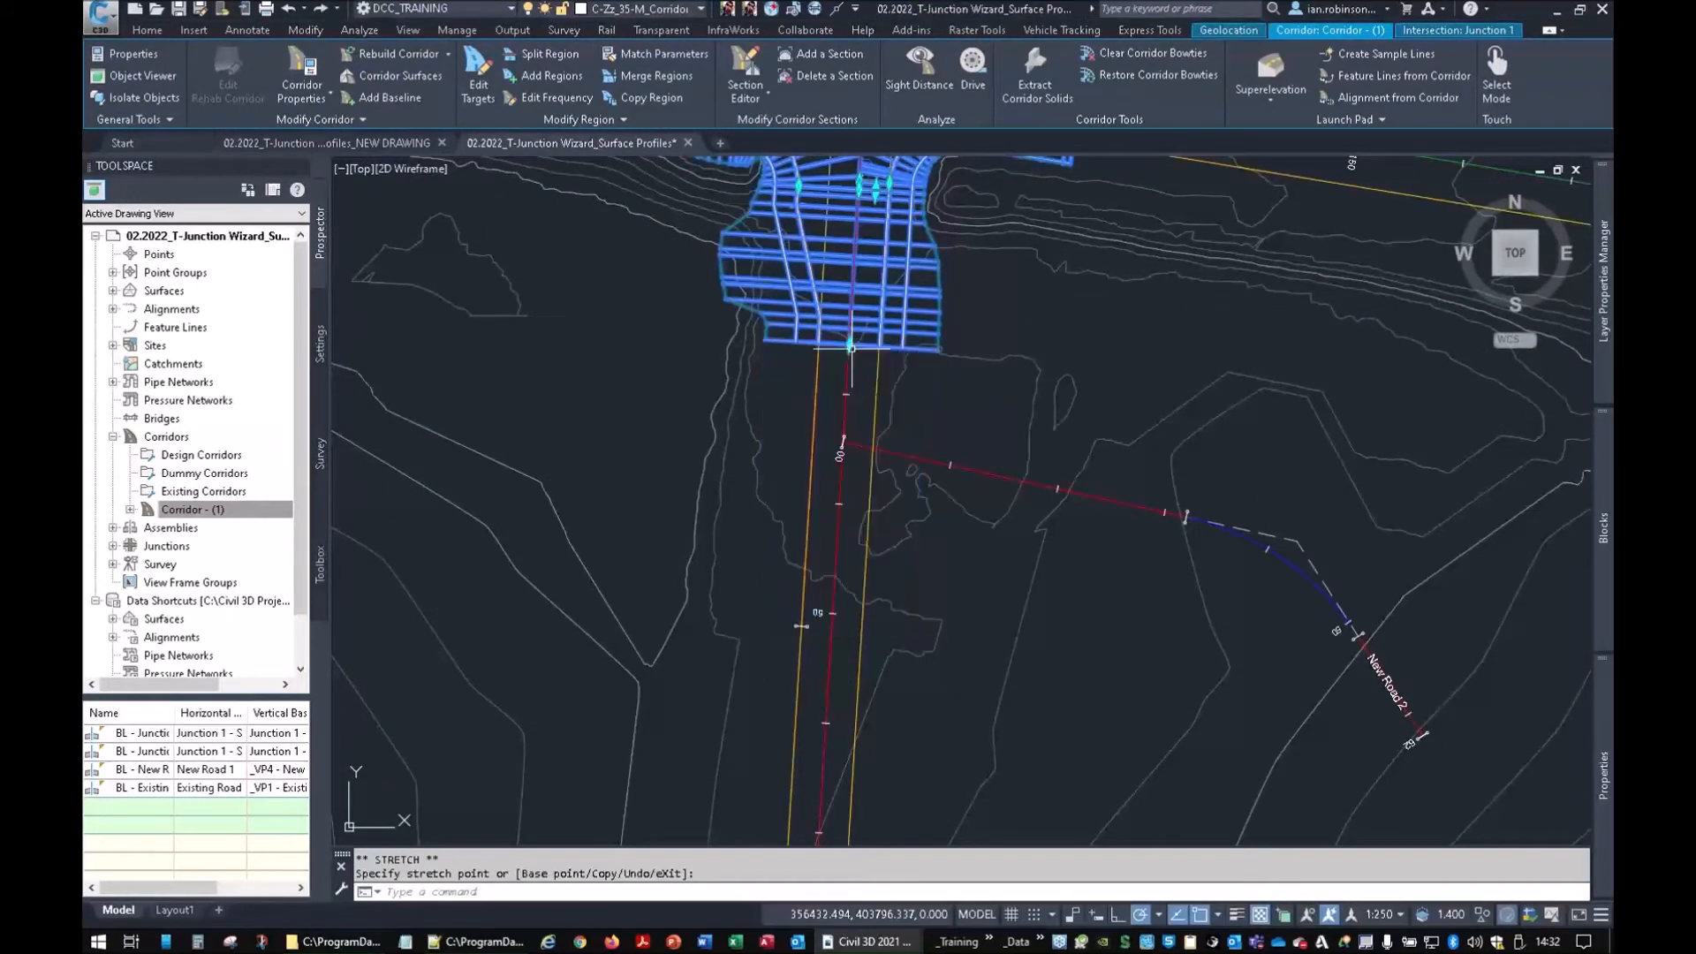
pyautogui.moveTo(871, 379); pyautogui.dragTo(859, 481, button='middle')
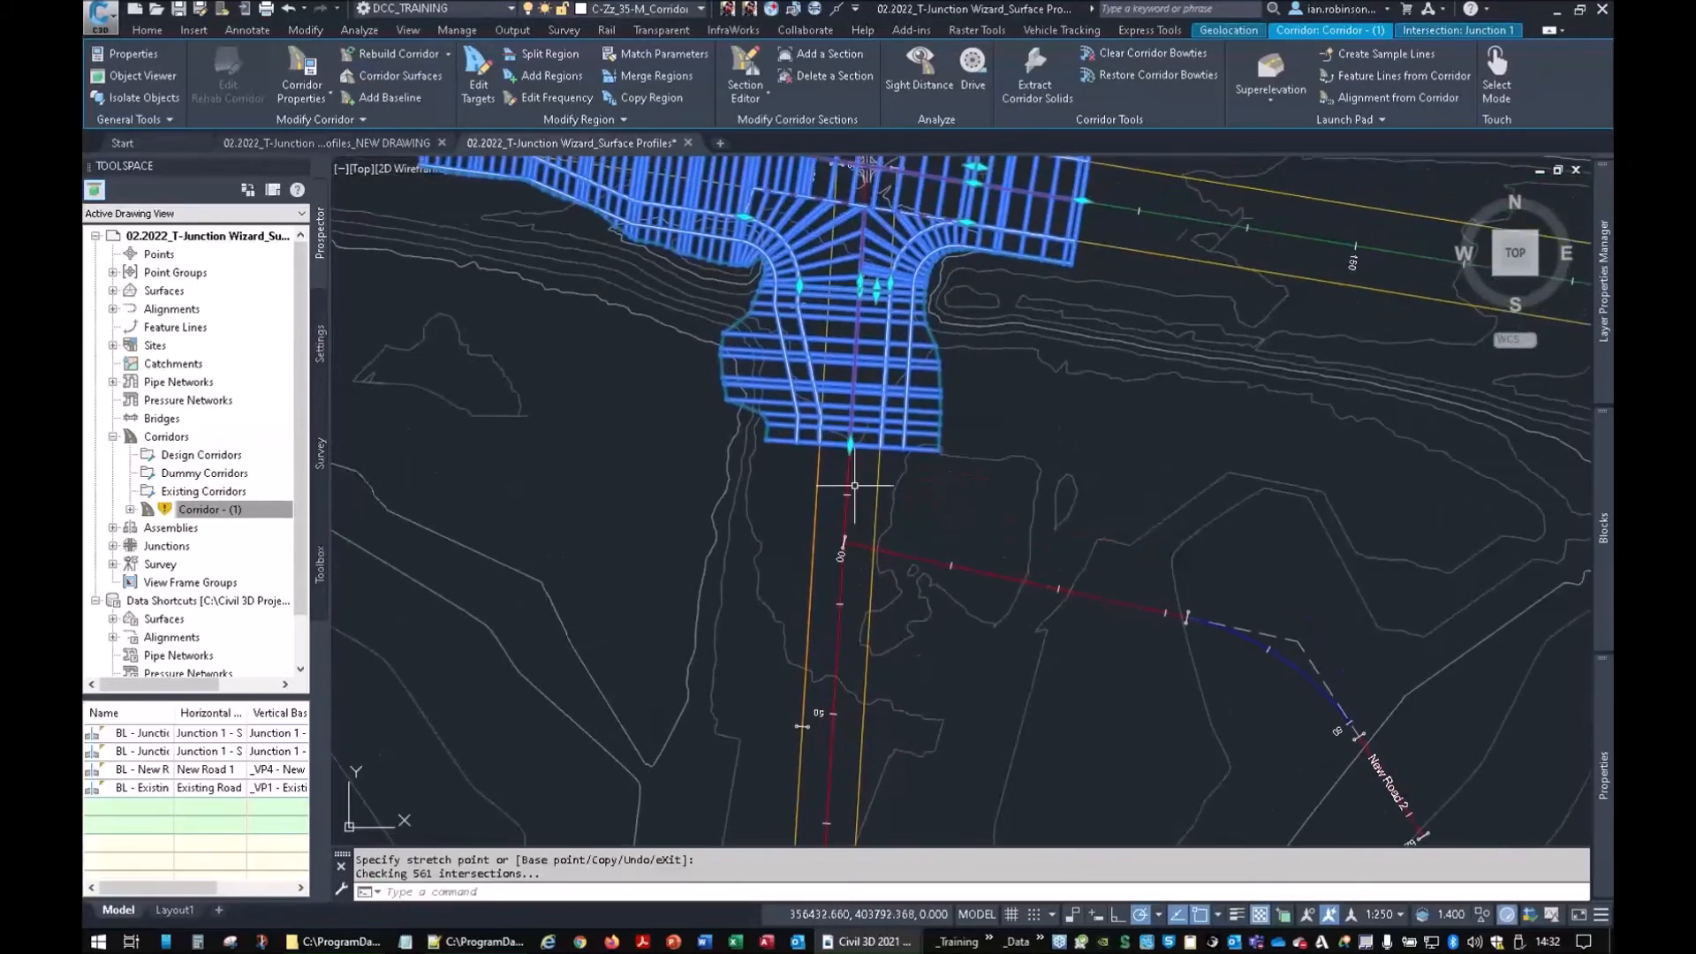
pyautogui.press('Escape')
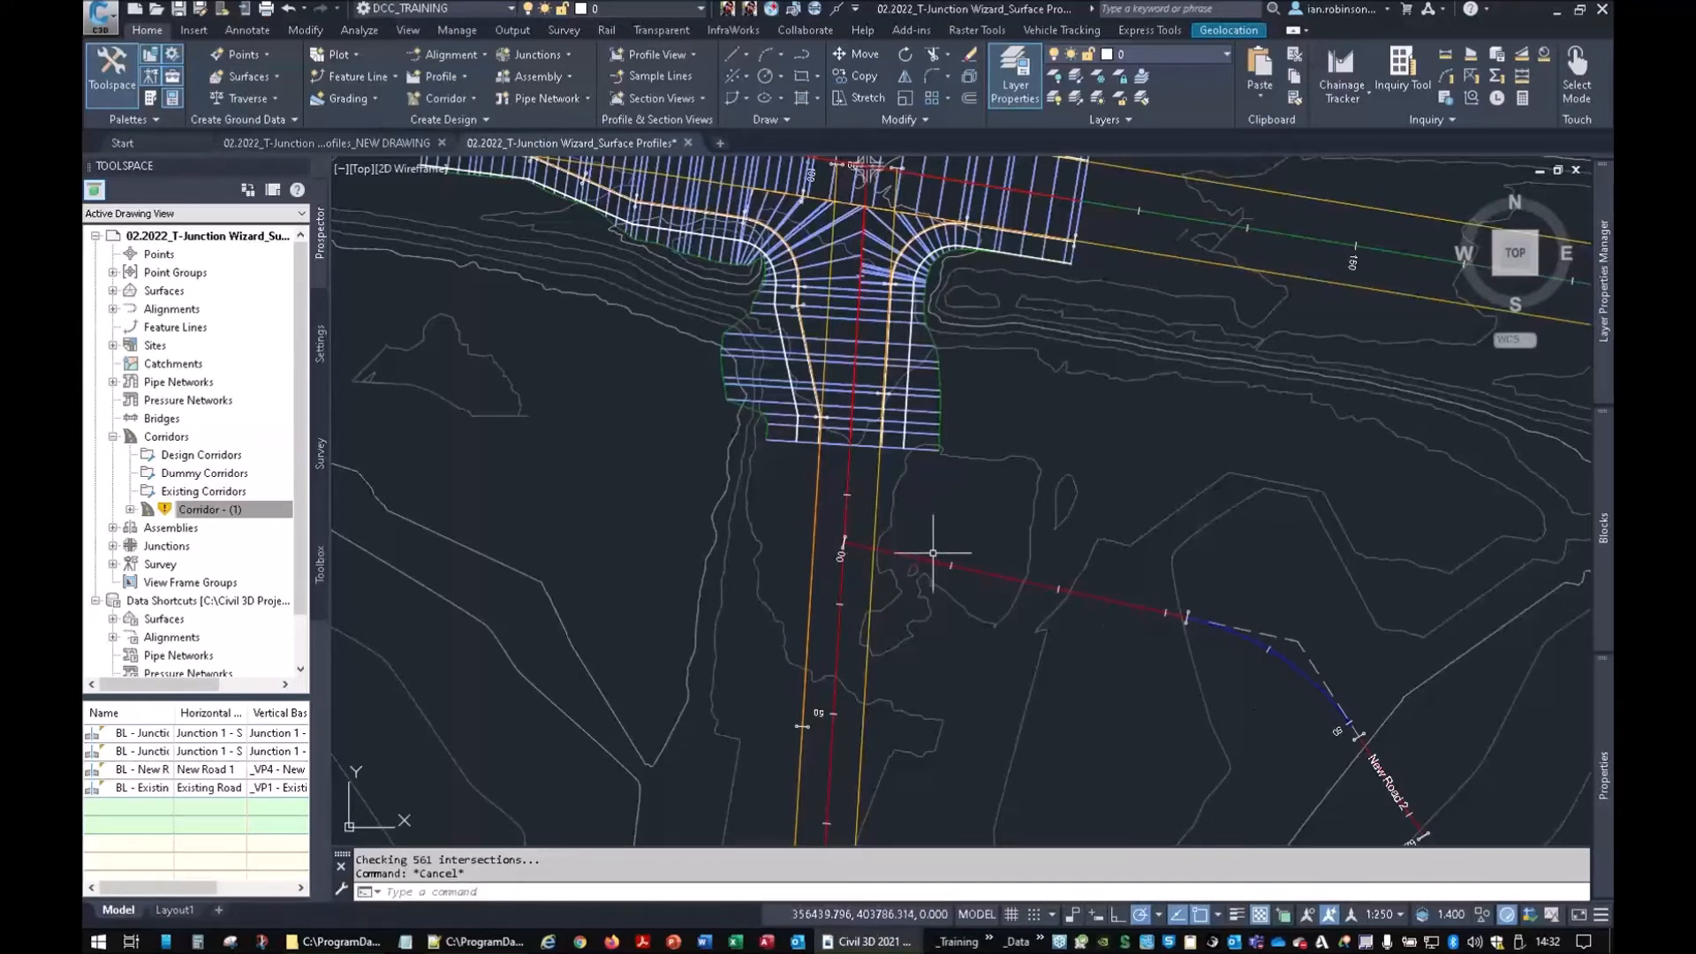
# Pan to show the whole junction and switch Toolspace to the Settings tree
pyautogui.moveTo(932, 553)
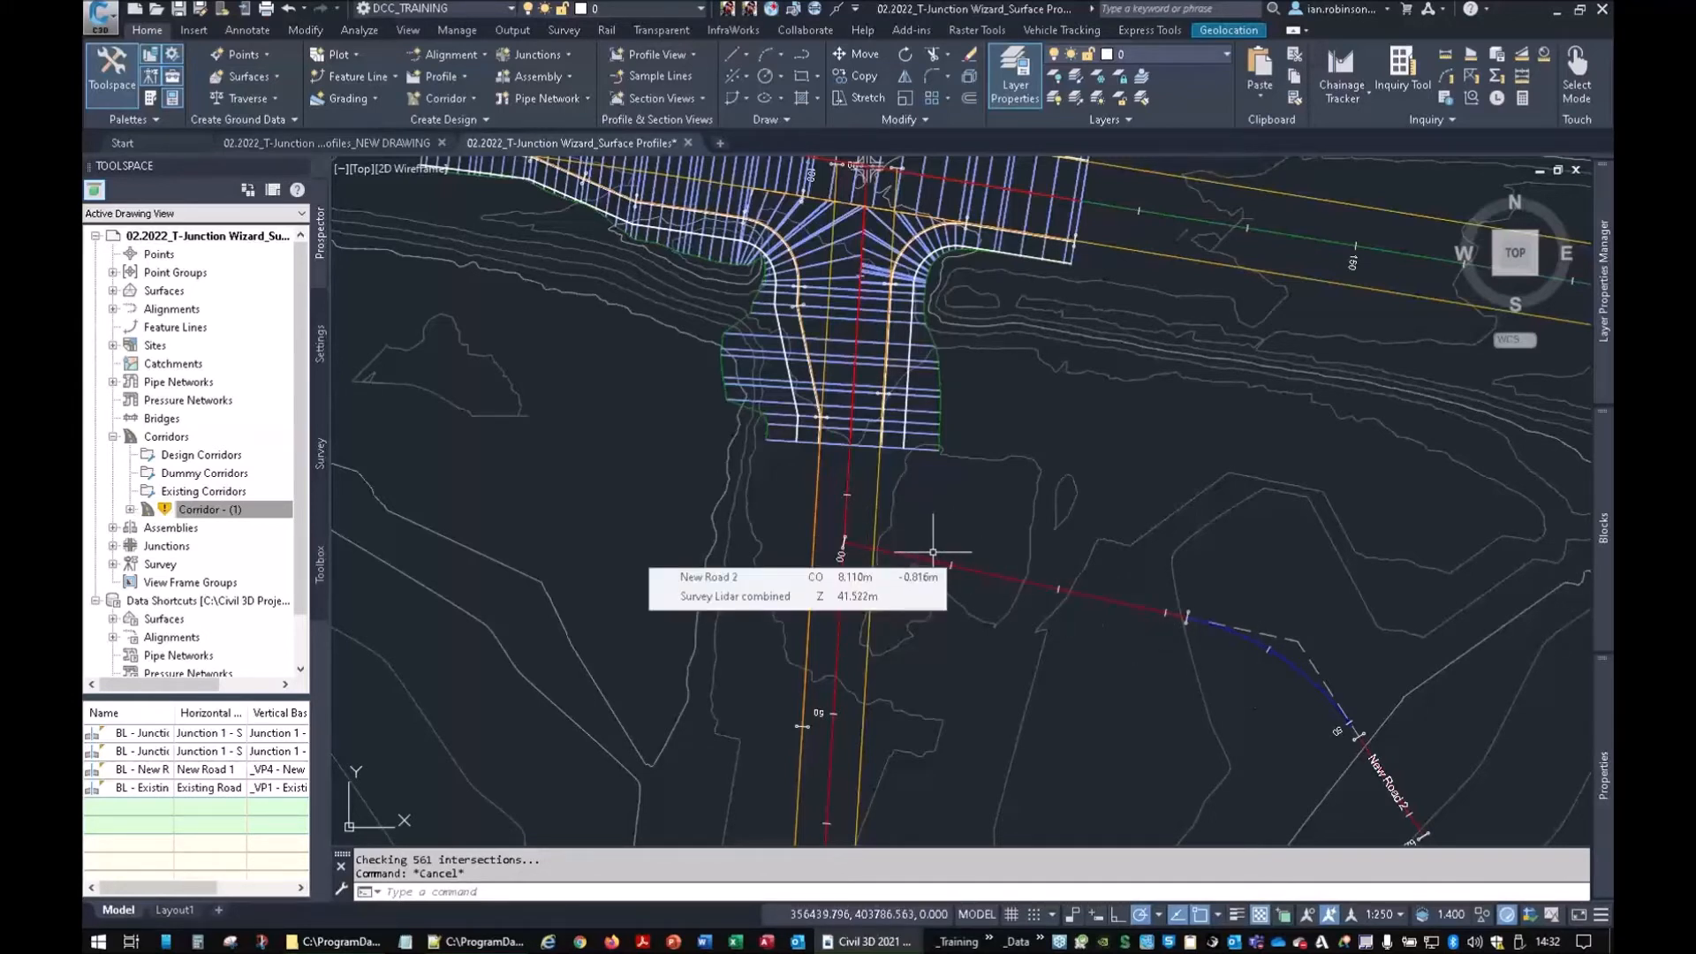
pyautogui.press('ctrl')
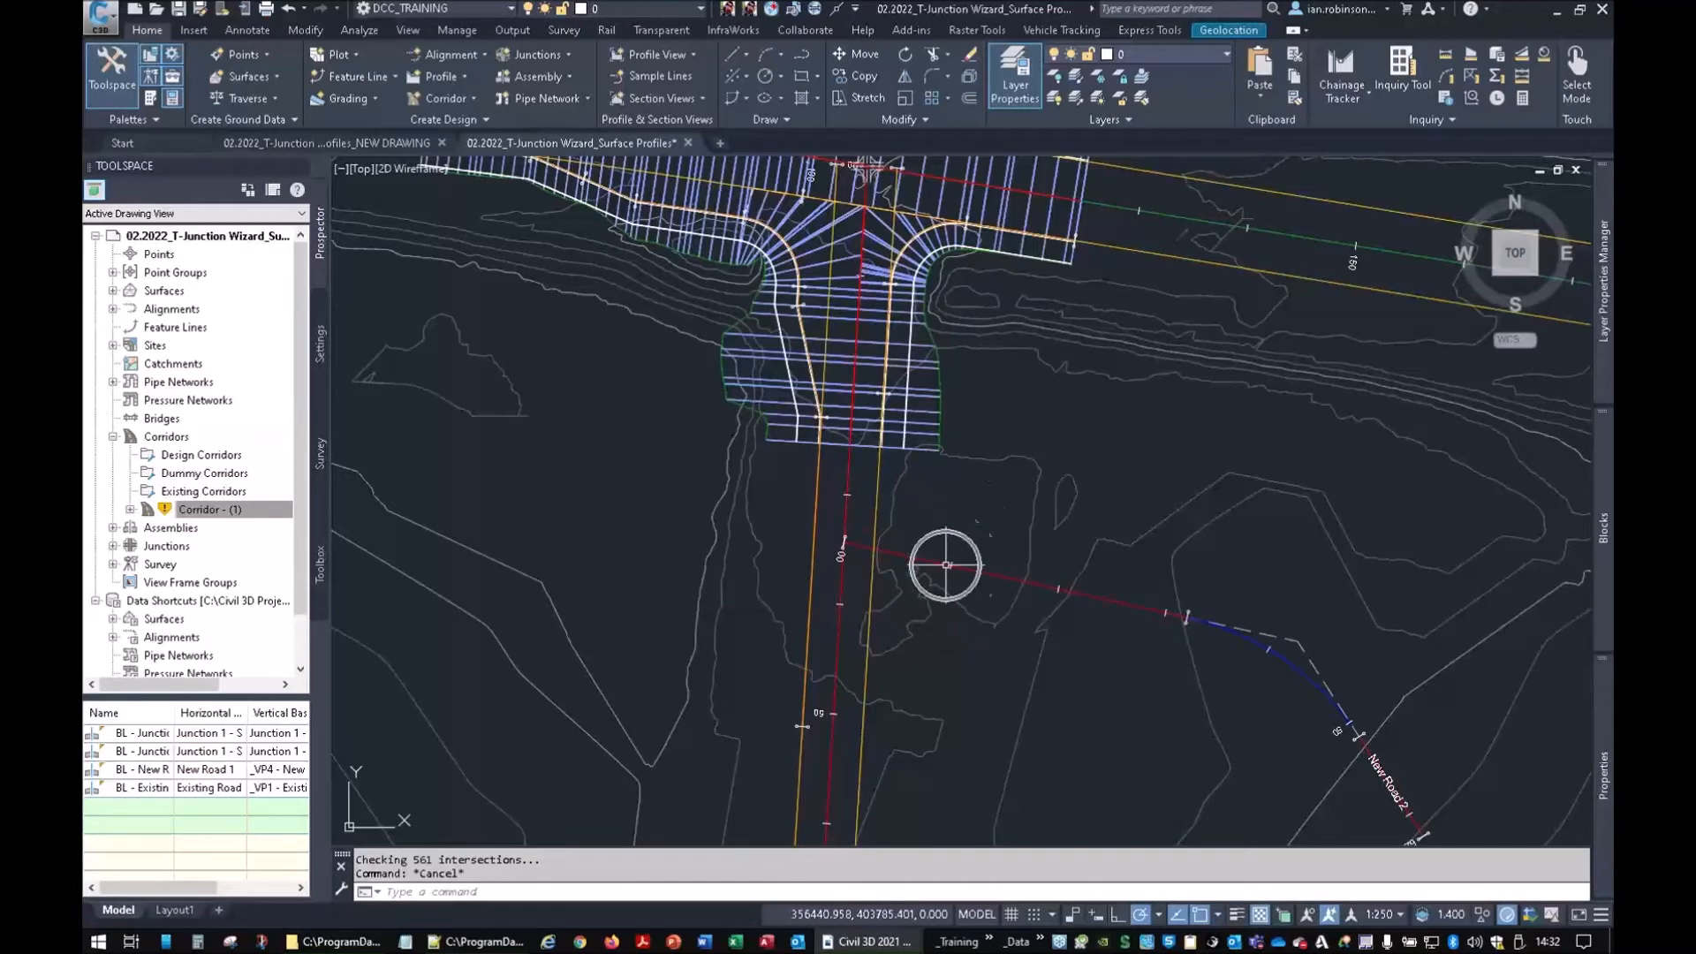
pyautogui.moveTo(587, 492); pyautogui.dragTo(639, 565, button='middle')
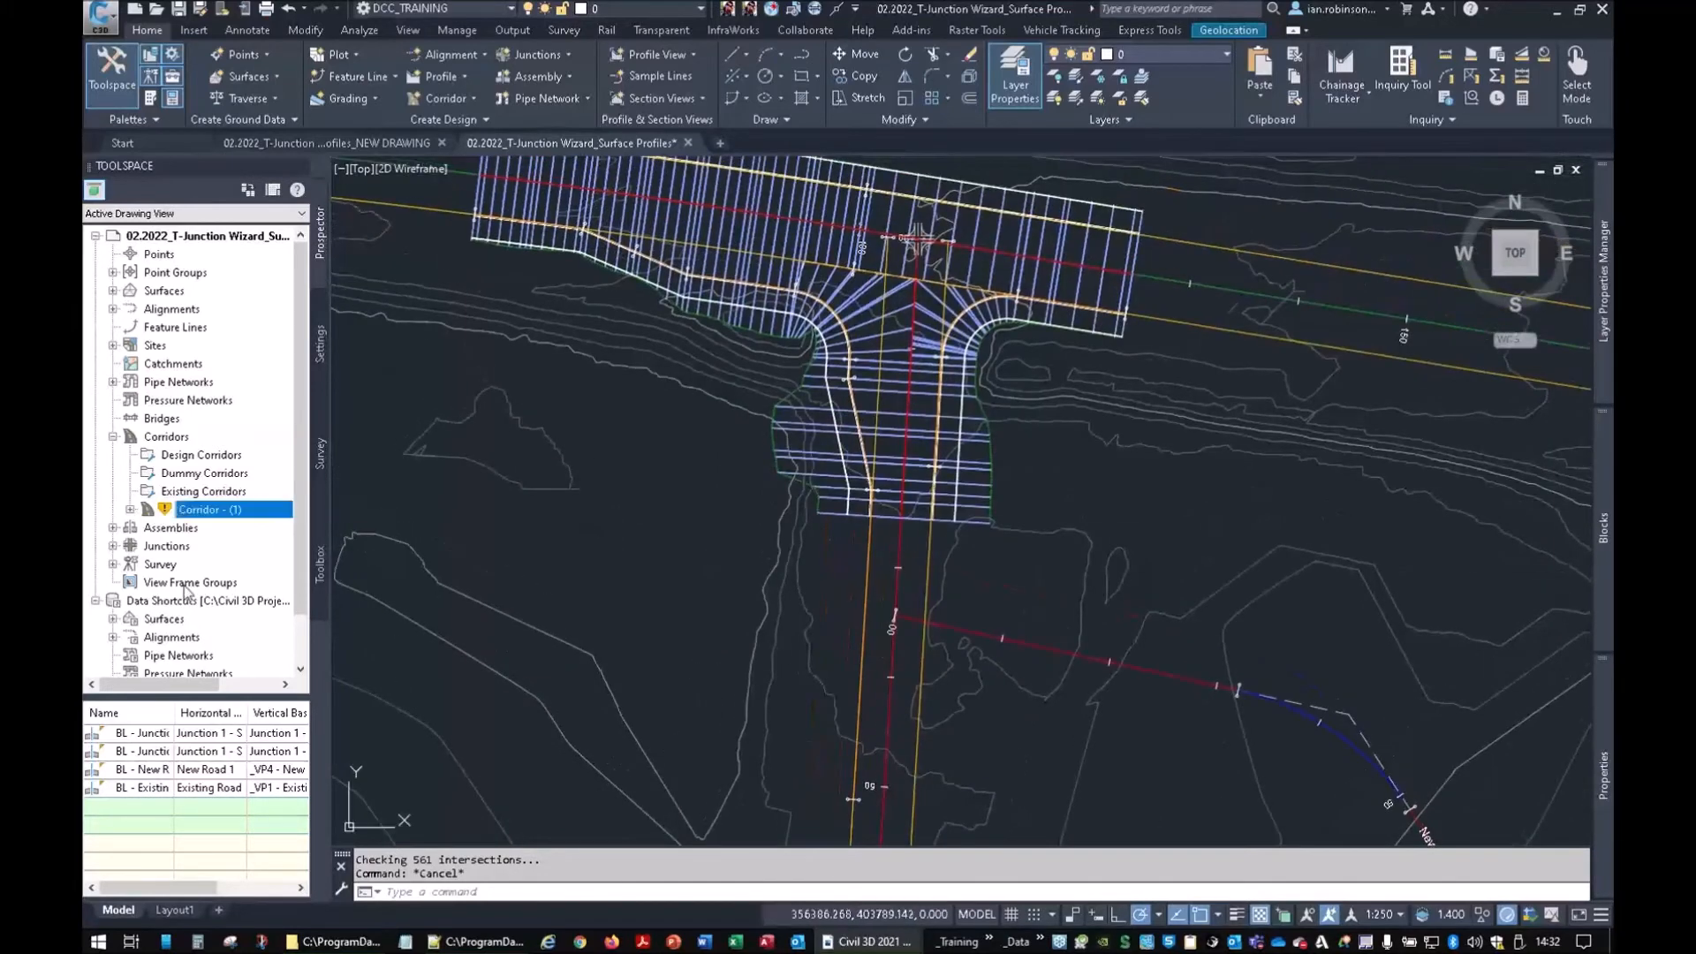
pyautogui.click(322, 358)
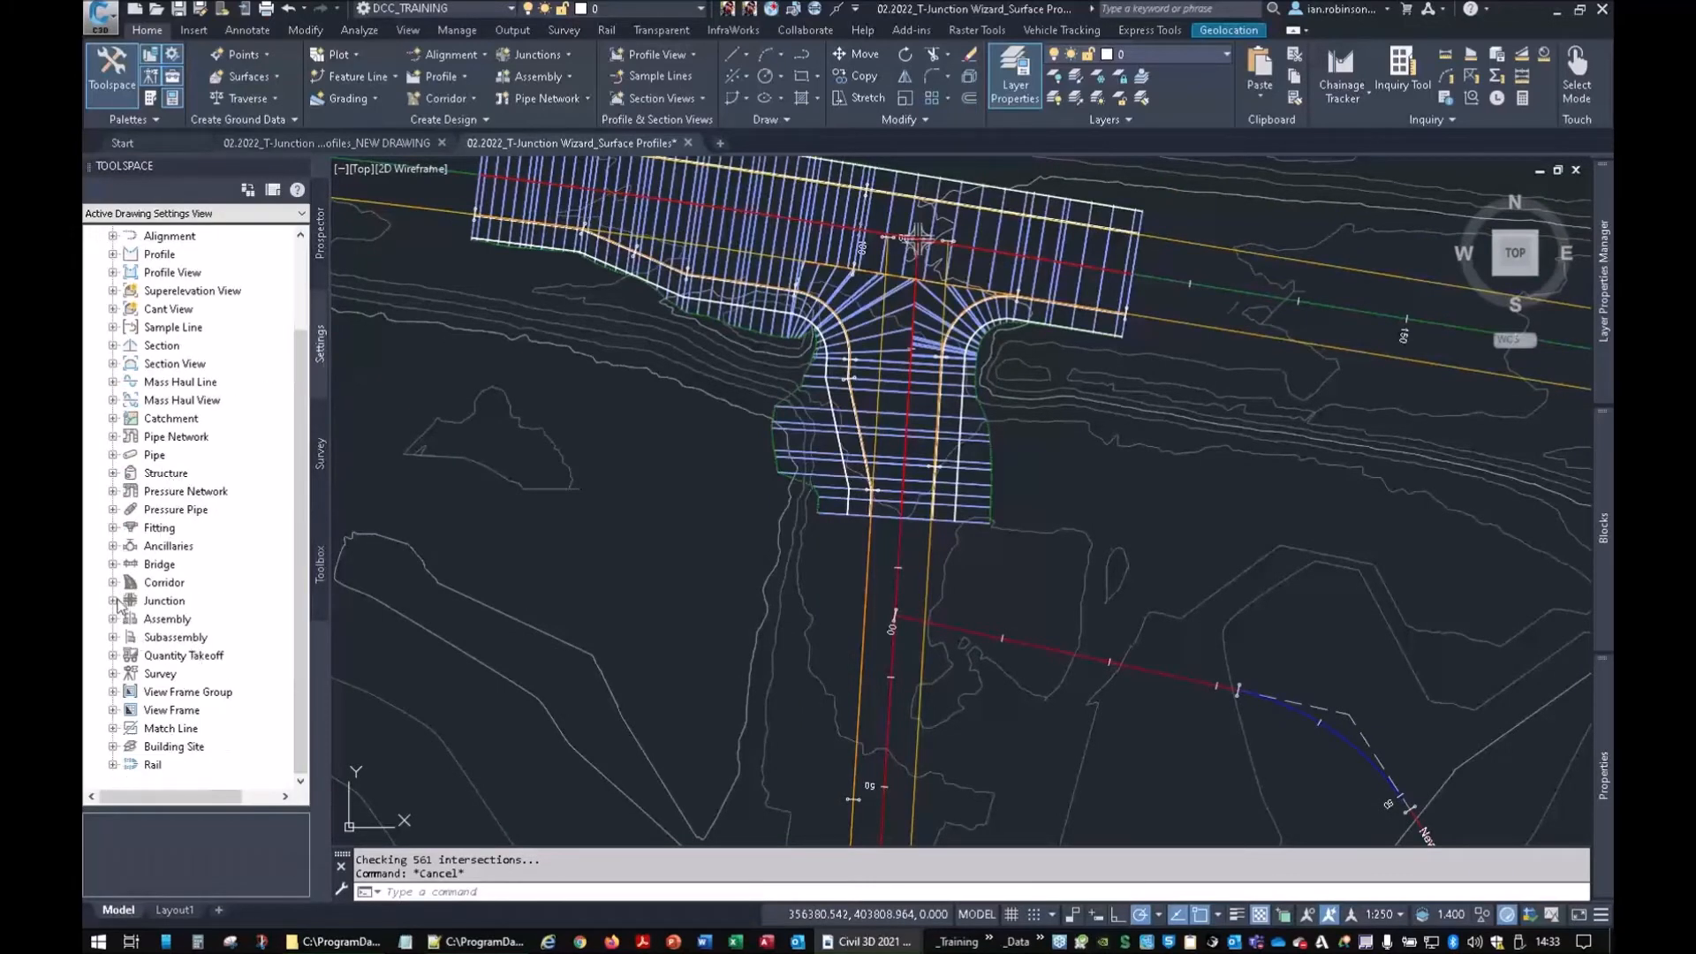
# Open the CreateIntersection command settings under Junction > Commands
pyautogui.click(113, 601)
pyautogui.click(131, 656)
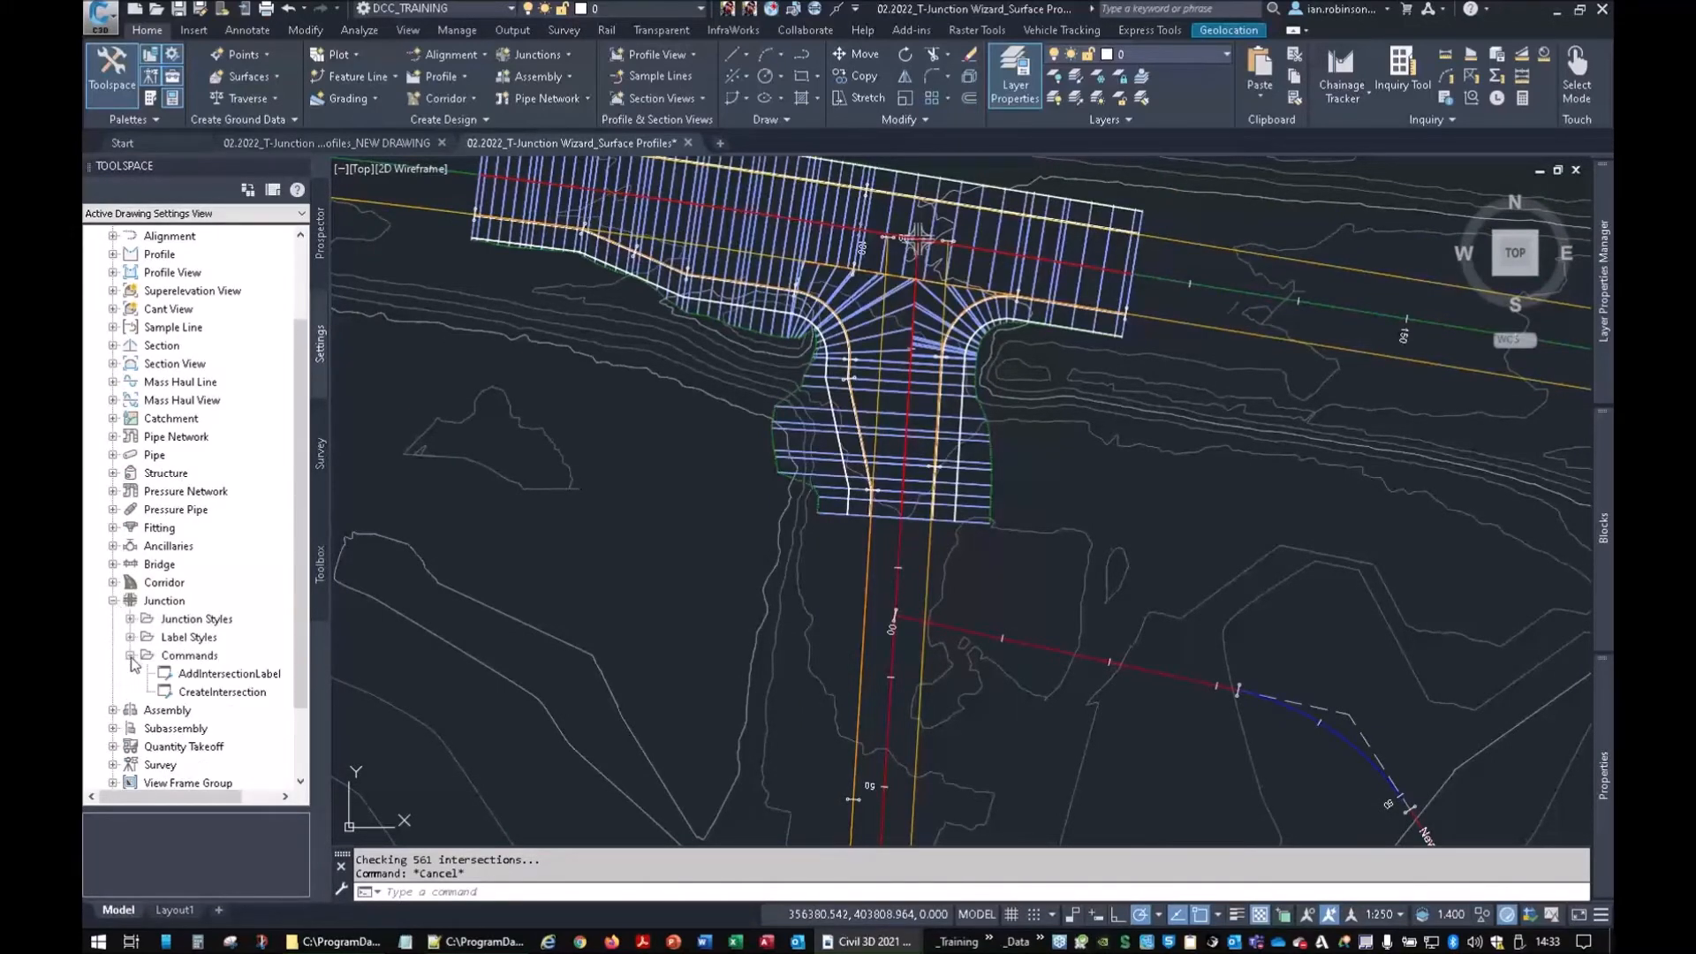
pyautogui.doubleClick(221, 692)
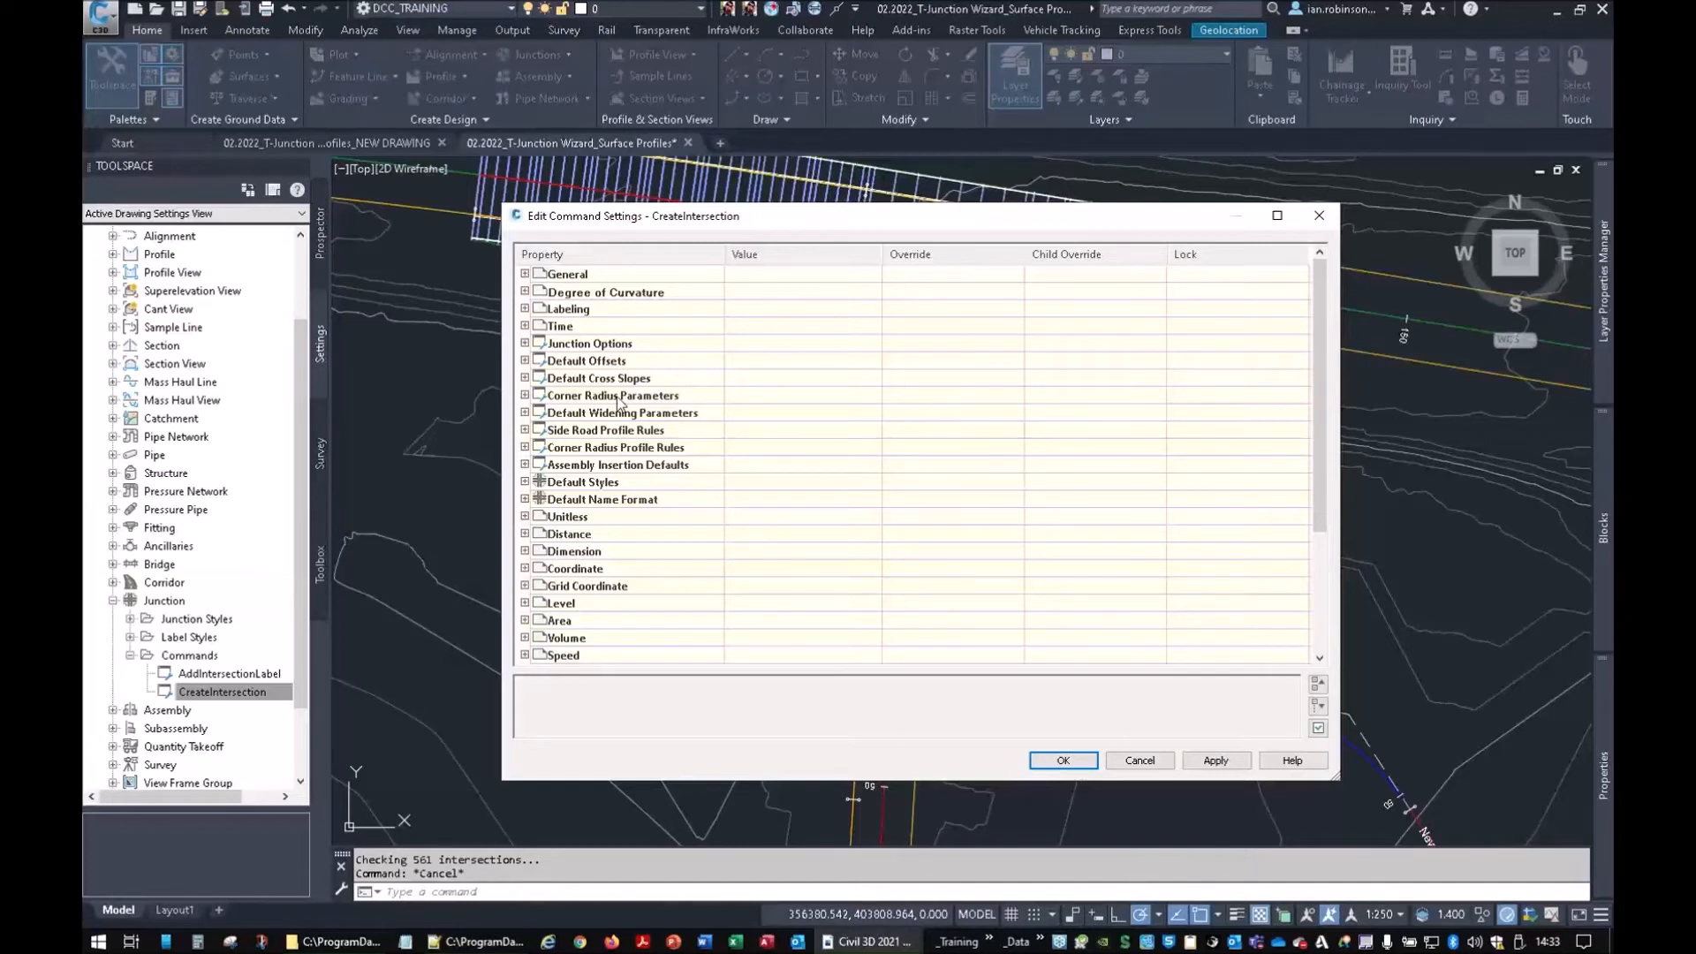
# Set the primary and side road left and right offsets to 2.750m
pyautogui.click(525, 361)
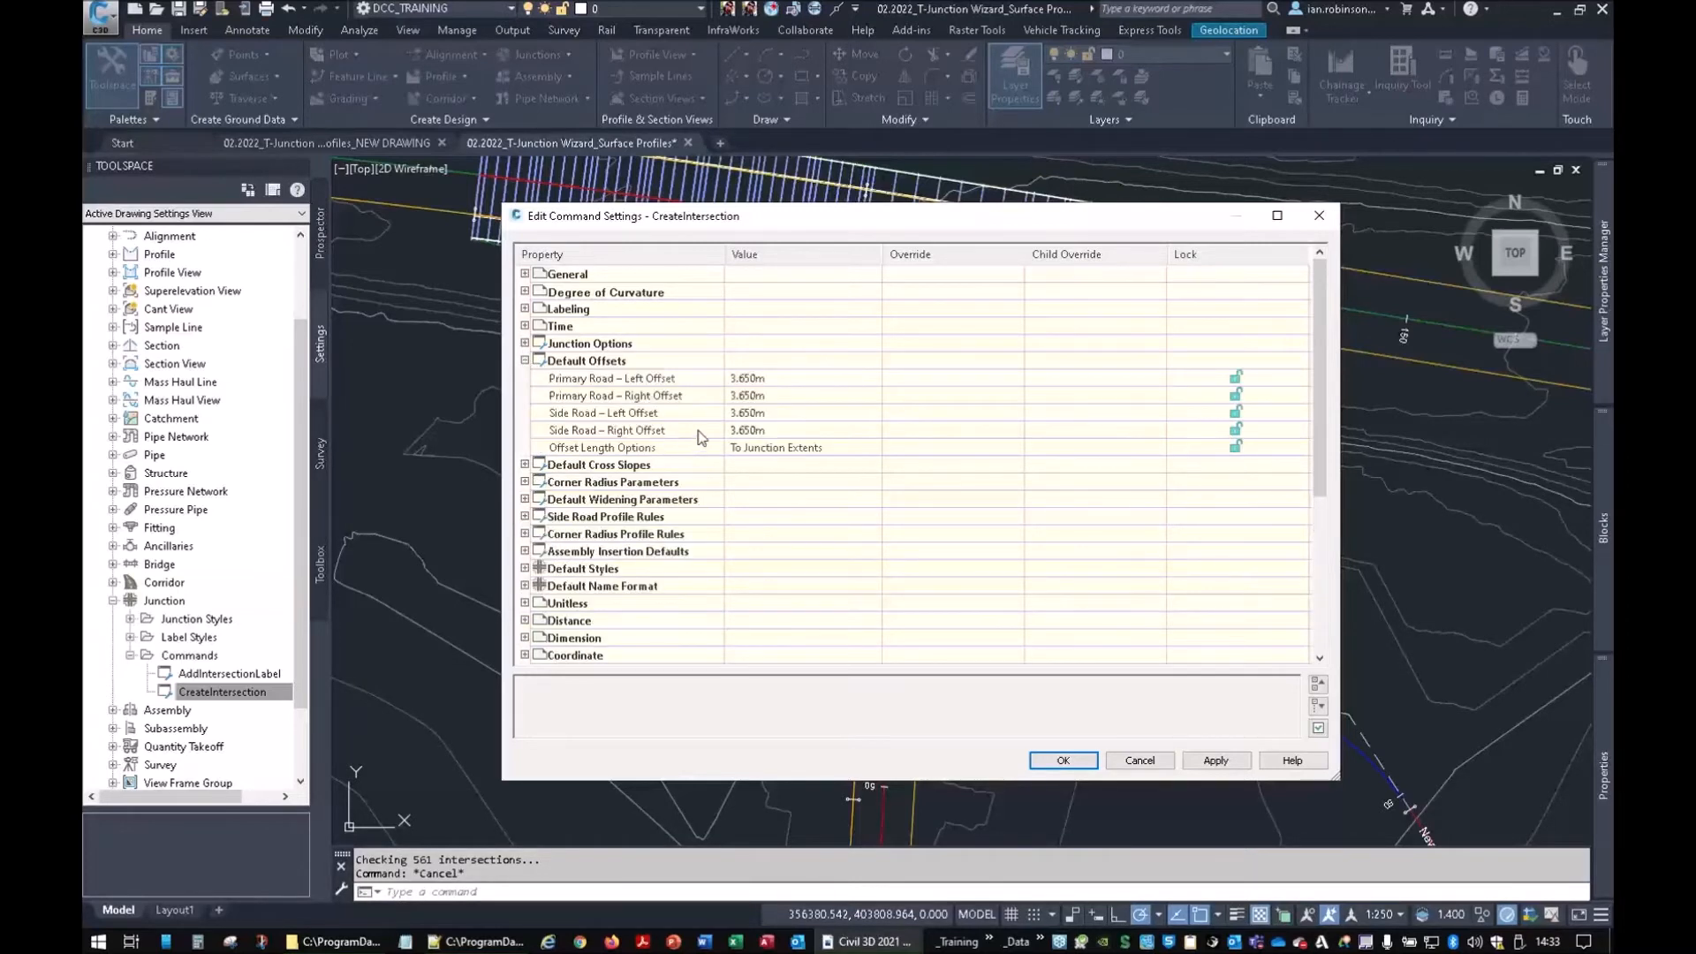
pyautogui.click(746, 380)
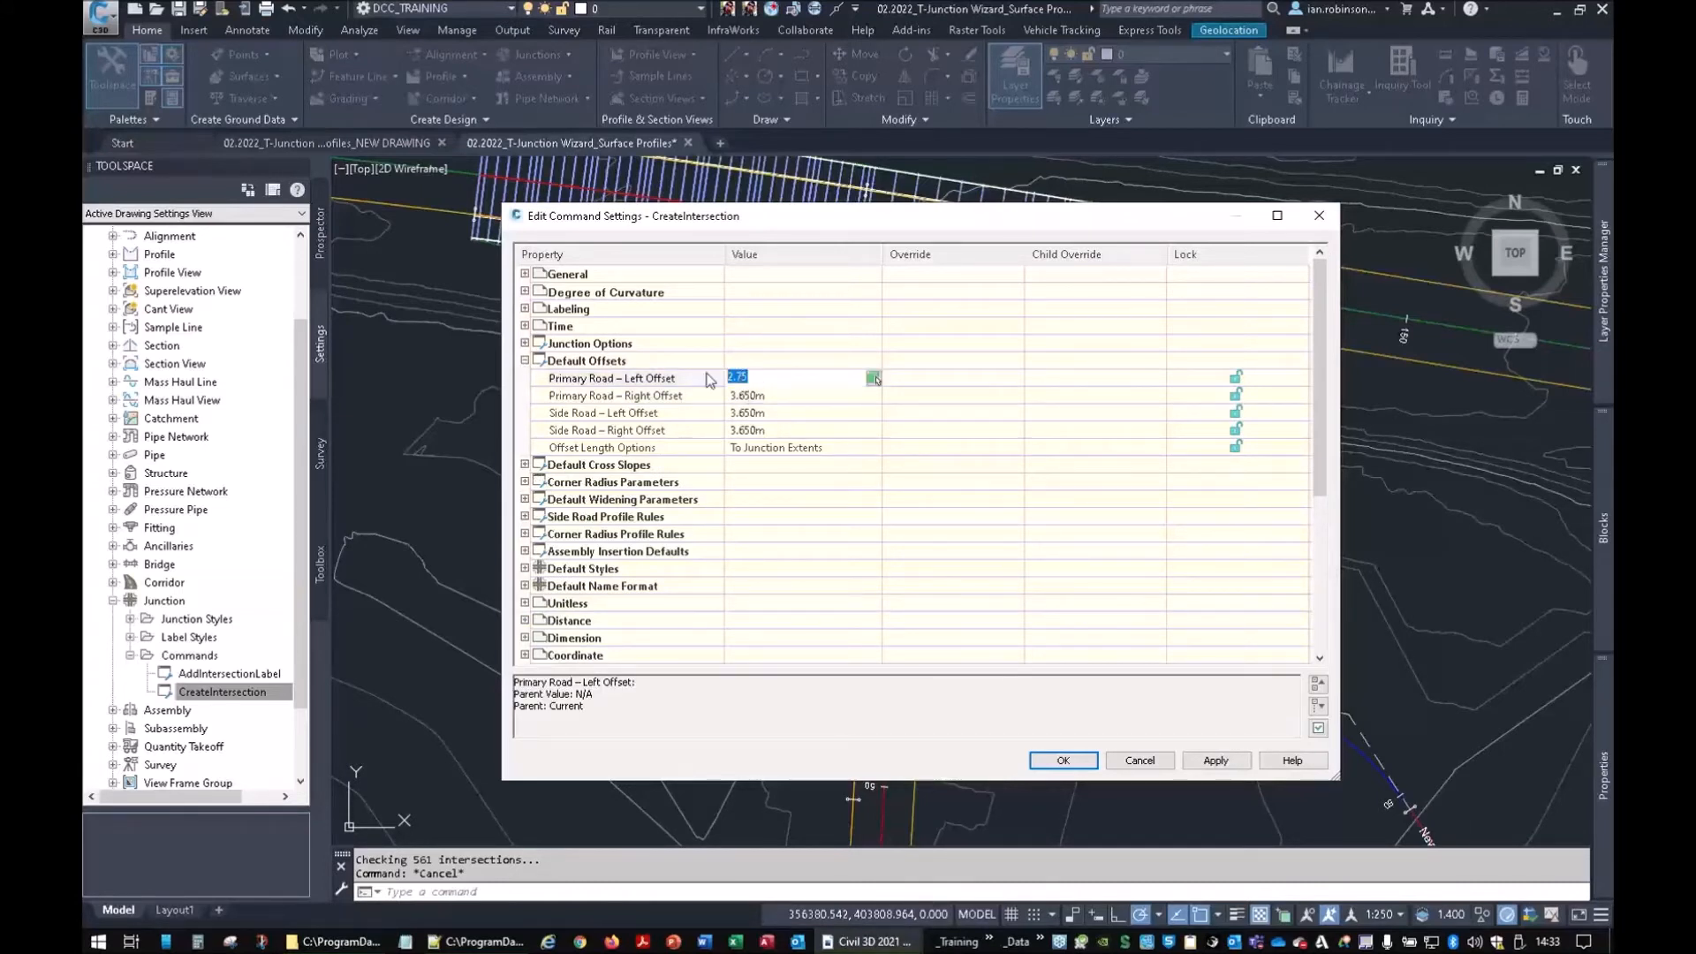
pyautogui.hotkey('ctrl', 'c')
pyautogui.press('Tab')
pyautogui.press('Tab')
pyautogui.hotkey('ctrl', 'v')
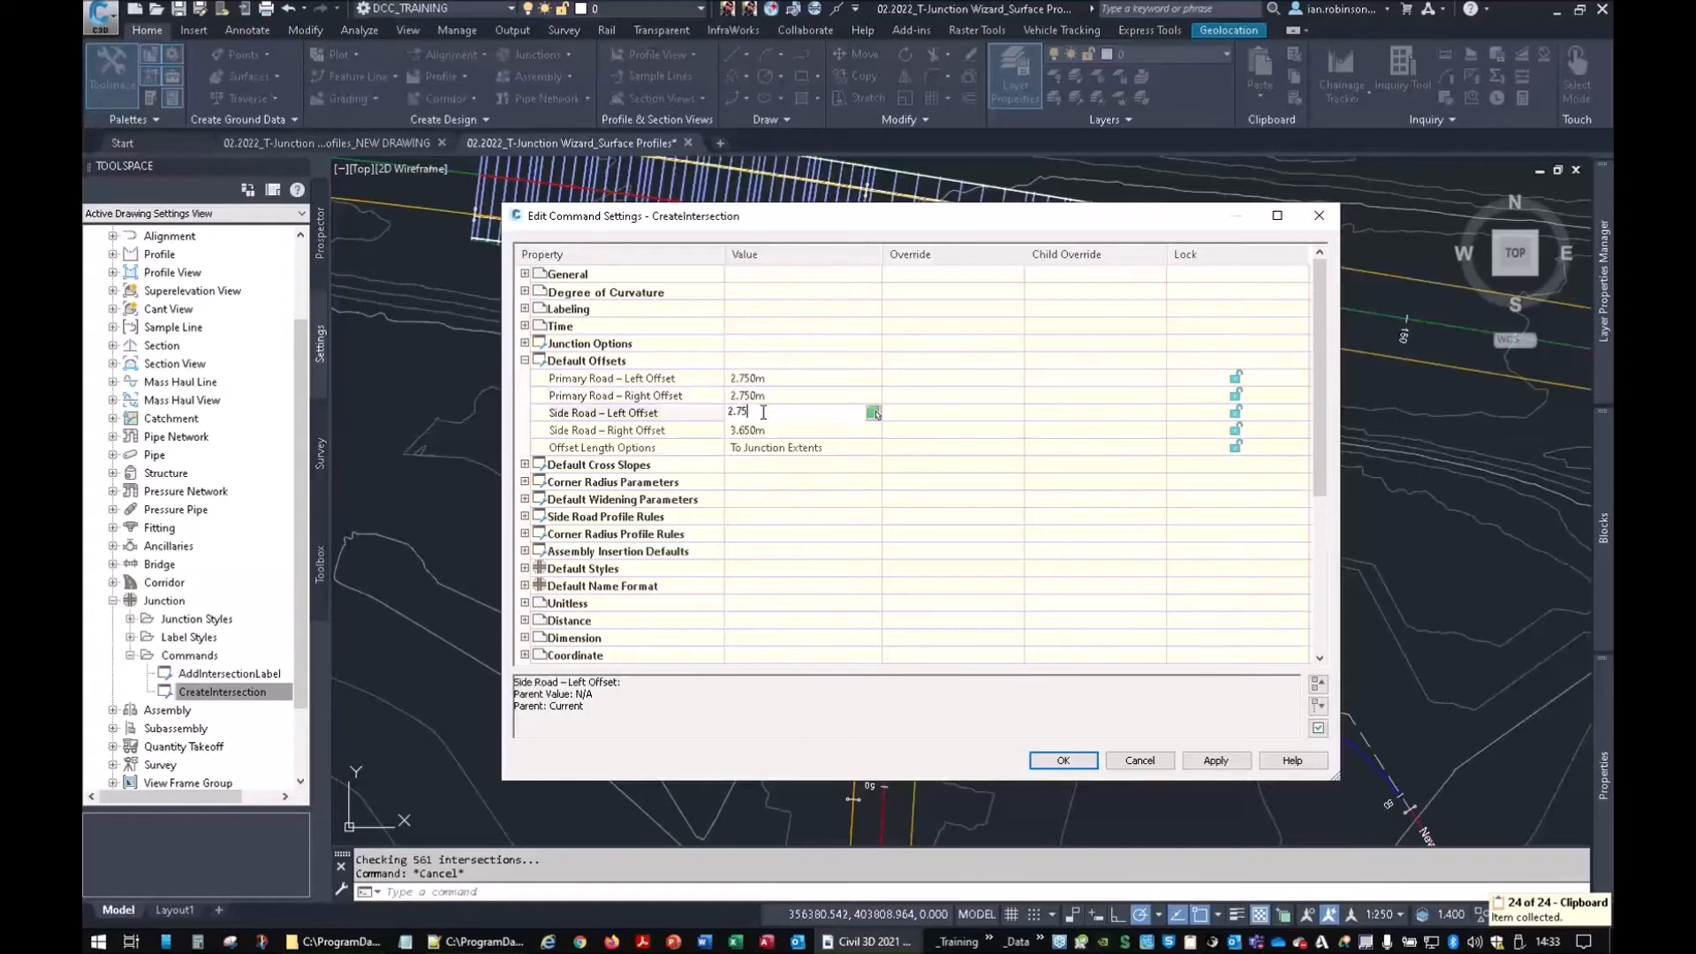
pyautogui.press('Tab')
pyautogui.hotkey('ctrl', 'v')
pyautogui.click(752, 483)
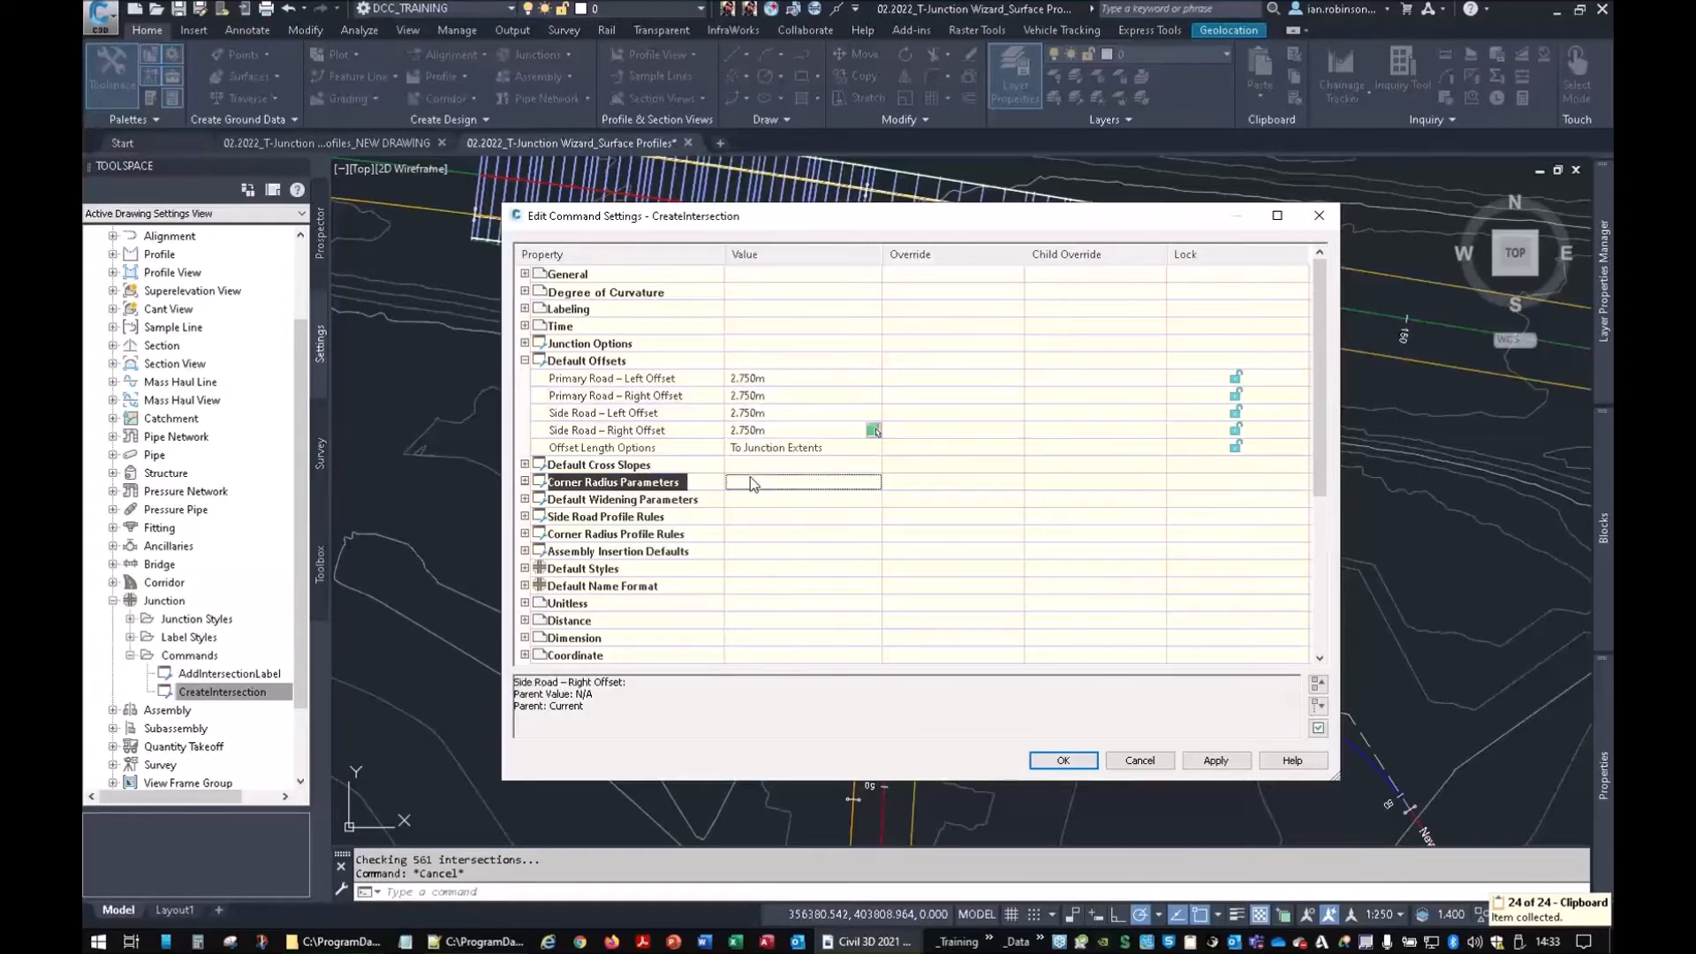
# Review the default cross slopes and the circular fillet corner radius
pyautogui.click(525, 464)
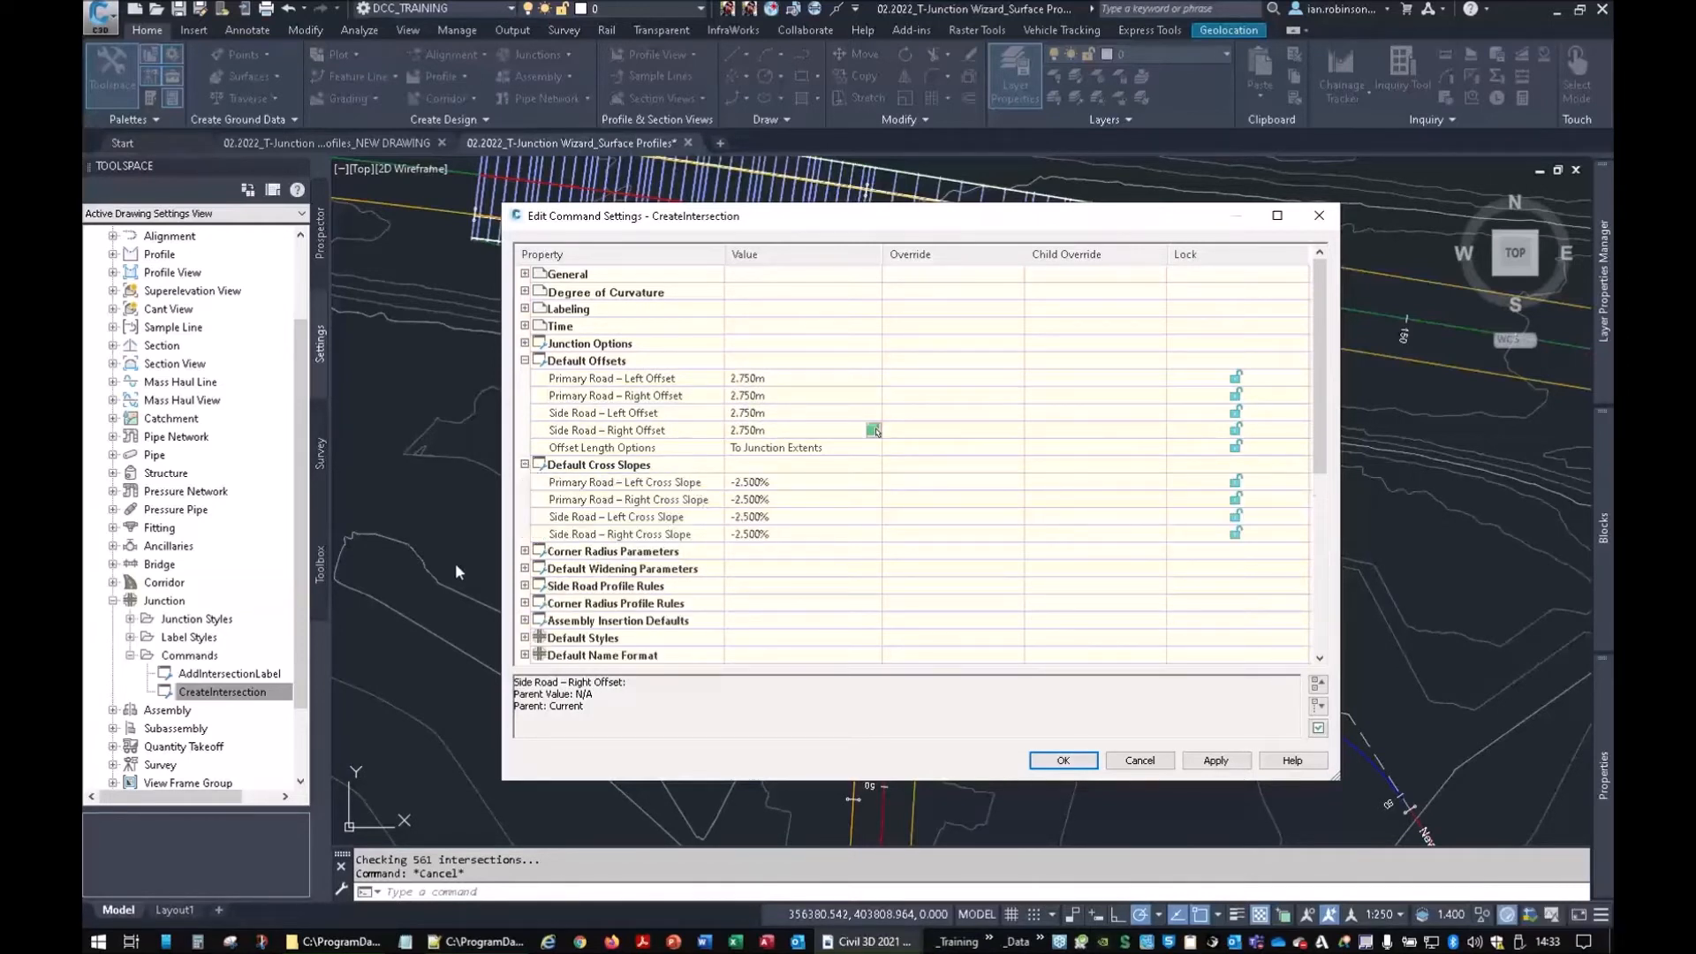
pyautogui.click(525, 553)
pyautogui.scroll(-2, 525, 553)
pyautogui.click(768, 483)
pyautogui.scroll(-1, 616, 537)
pyautogui.scroll(-2, 615, 536)
# Set the widening segment length and taper length to 10.000m
pyautogui.click(570, 467)
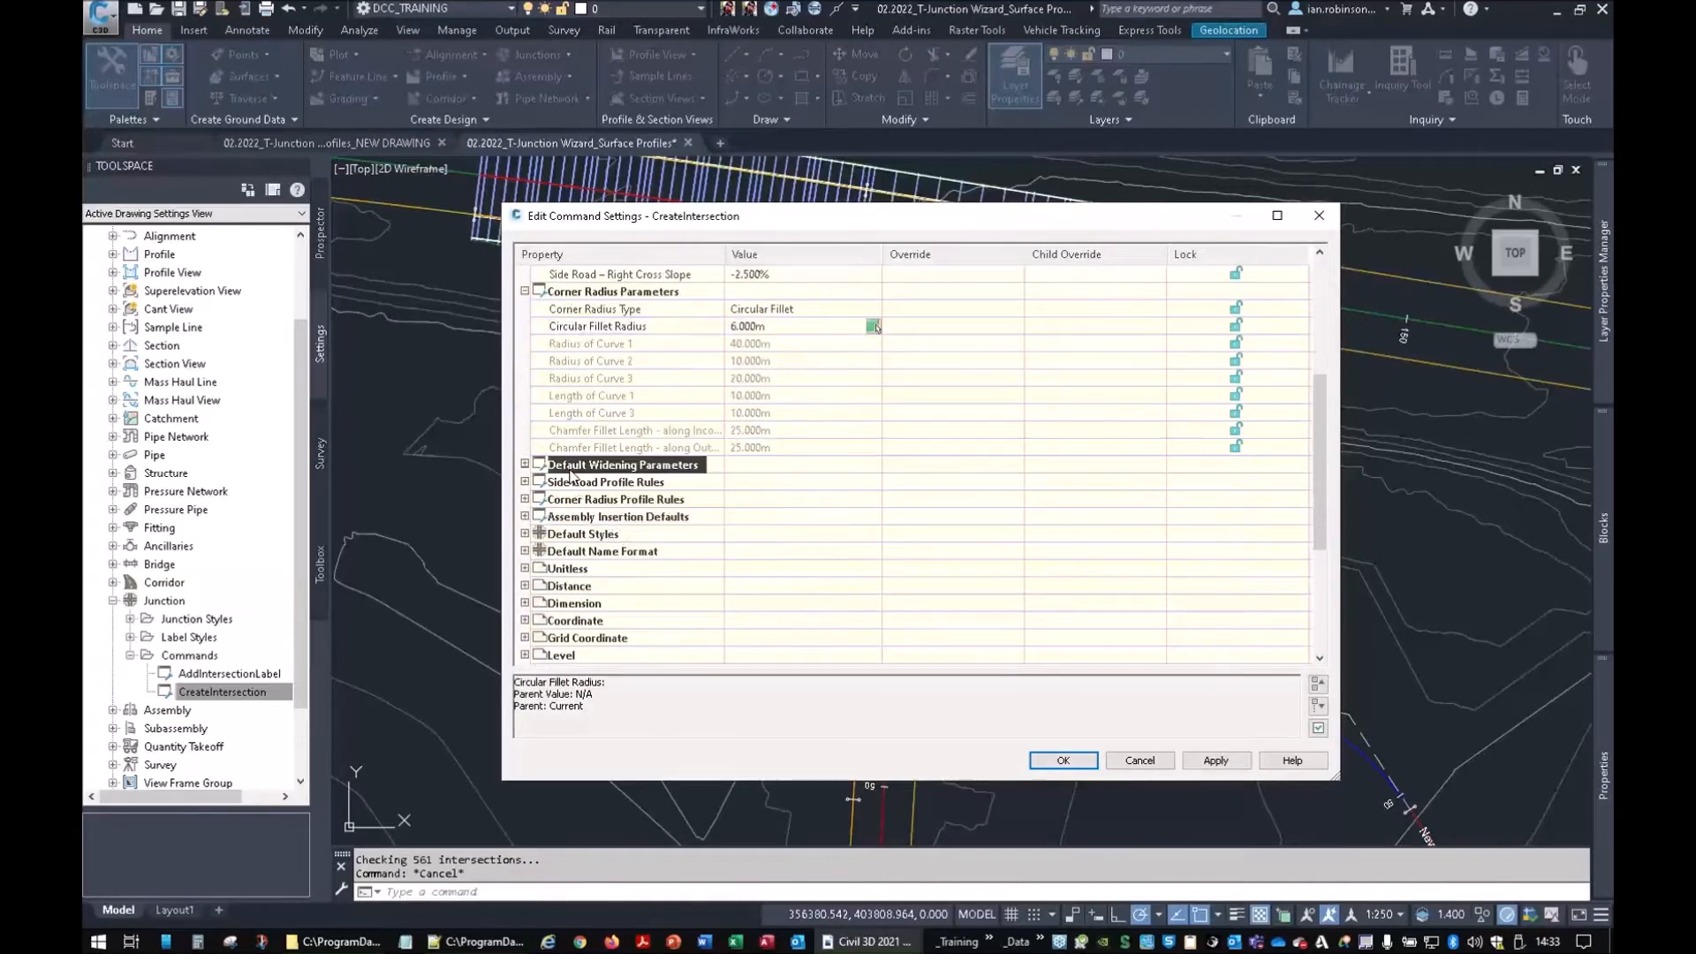
pyautogui.click(524, 464)
pyautogui.scroll(-2, 779, 416)
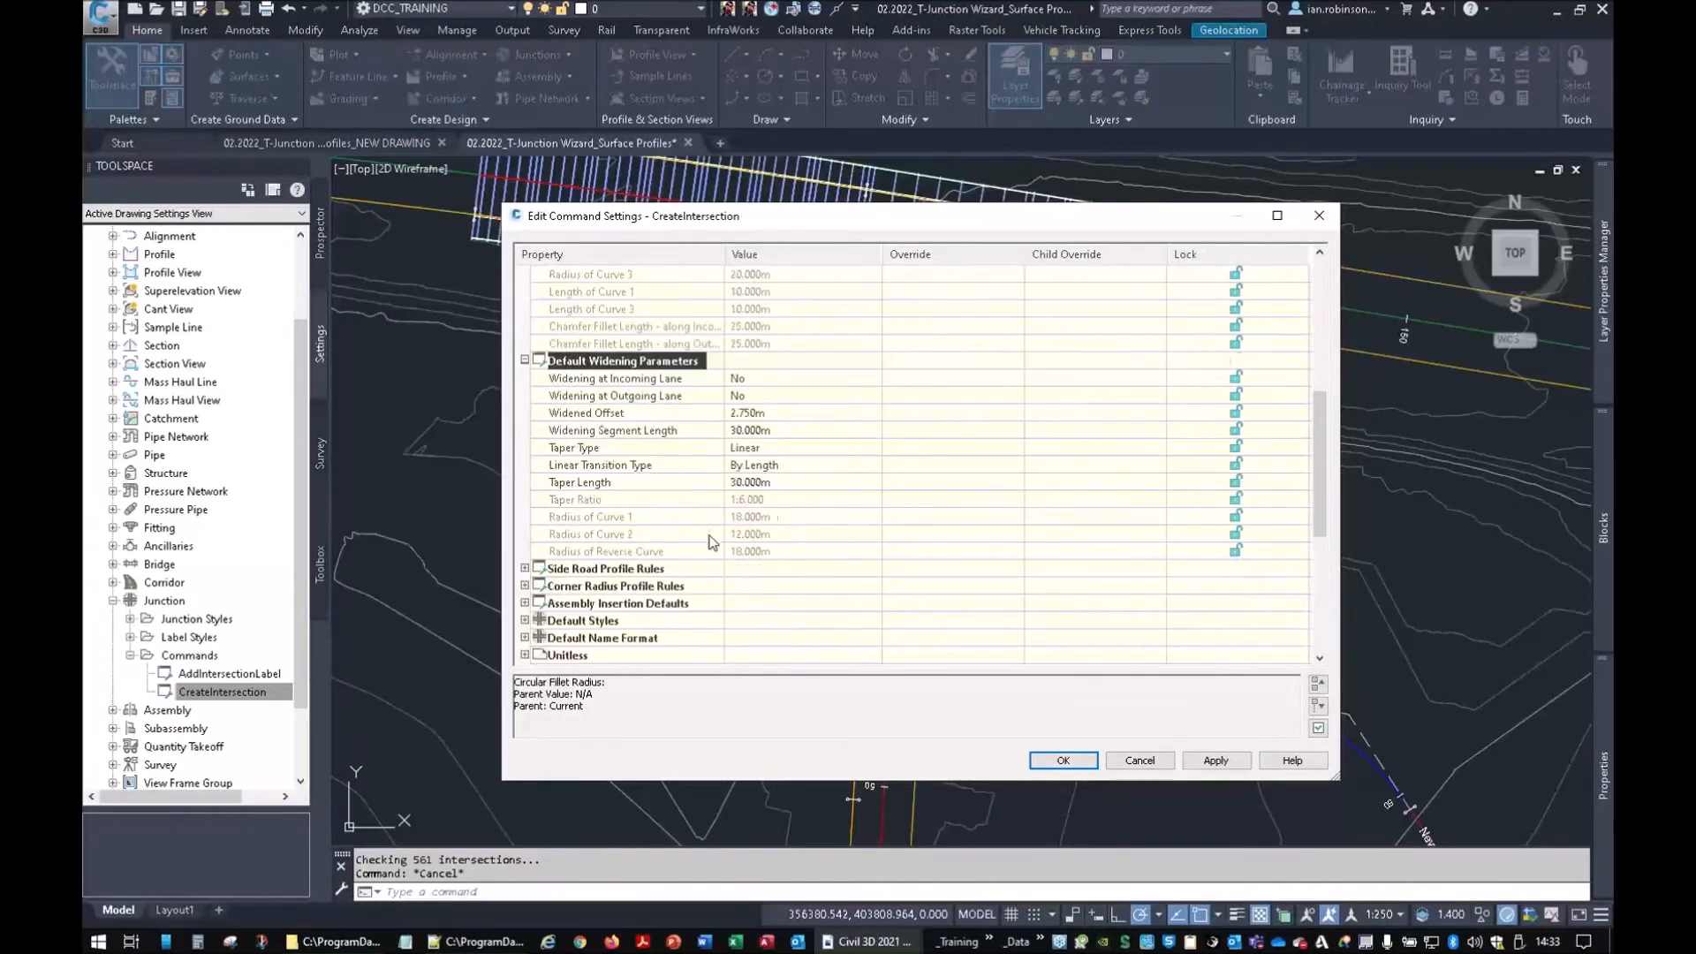
pyautogui.click(786, 413)
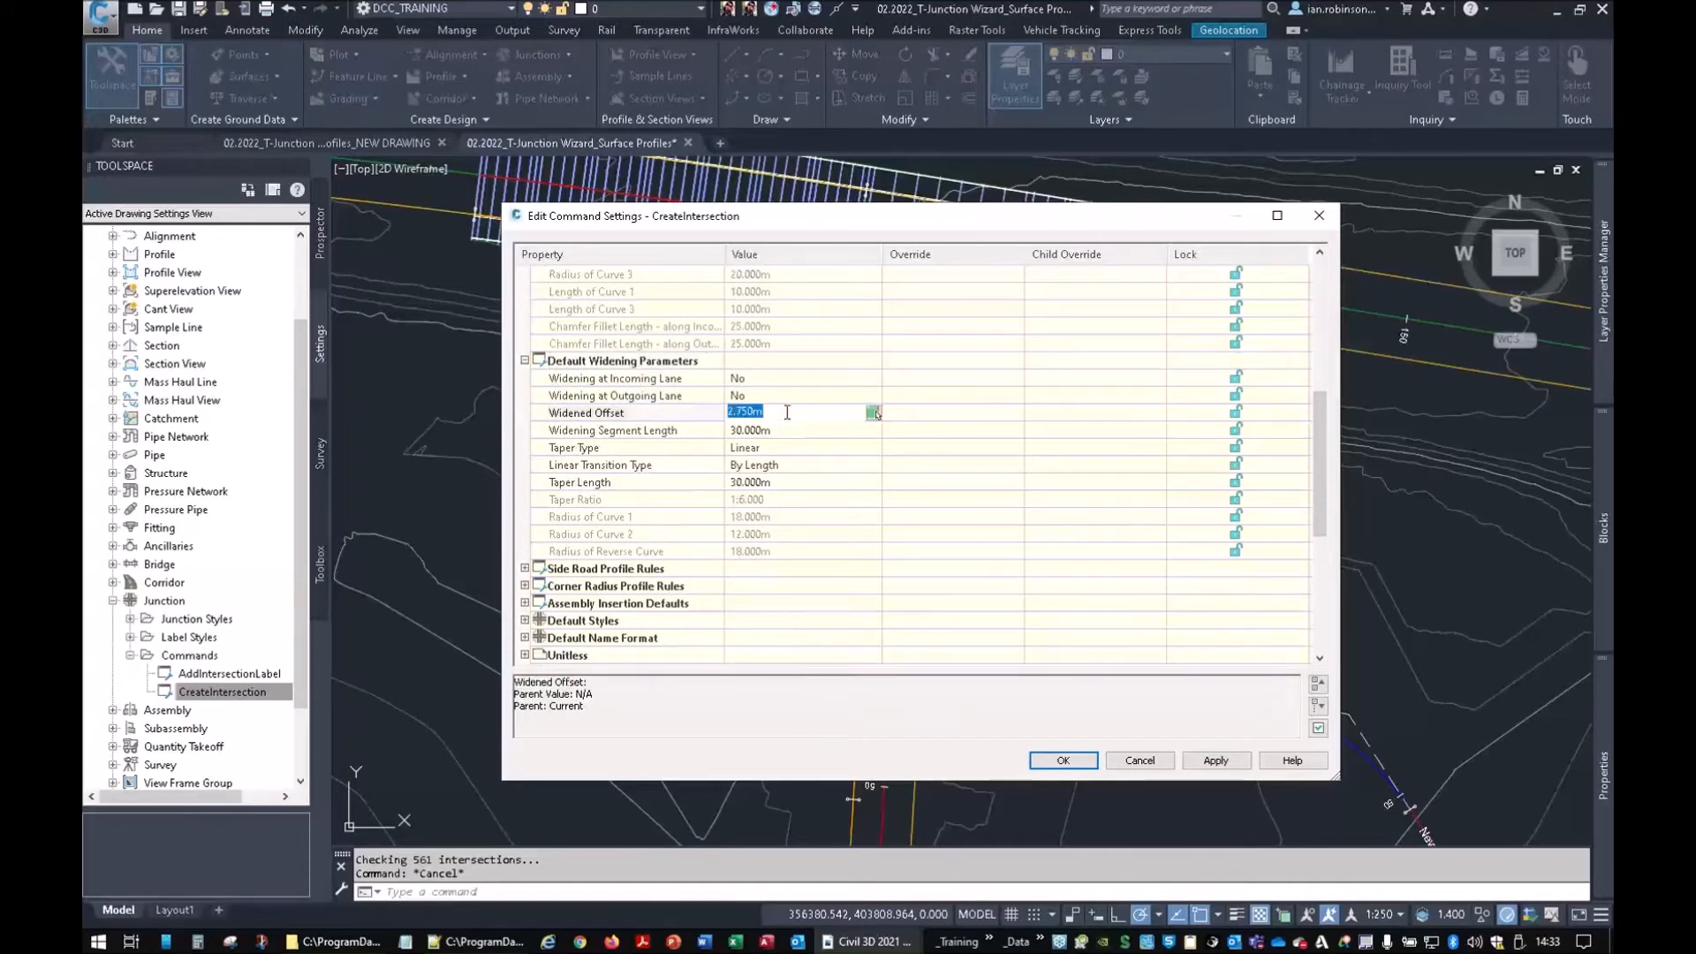
pyautogui.click(761, 433)
pyautogui.click(765, 482)
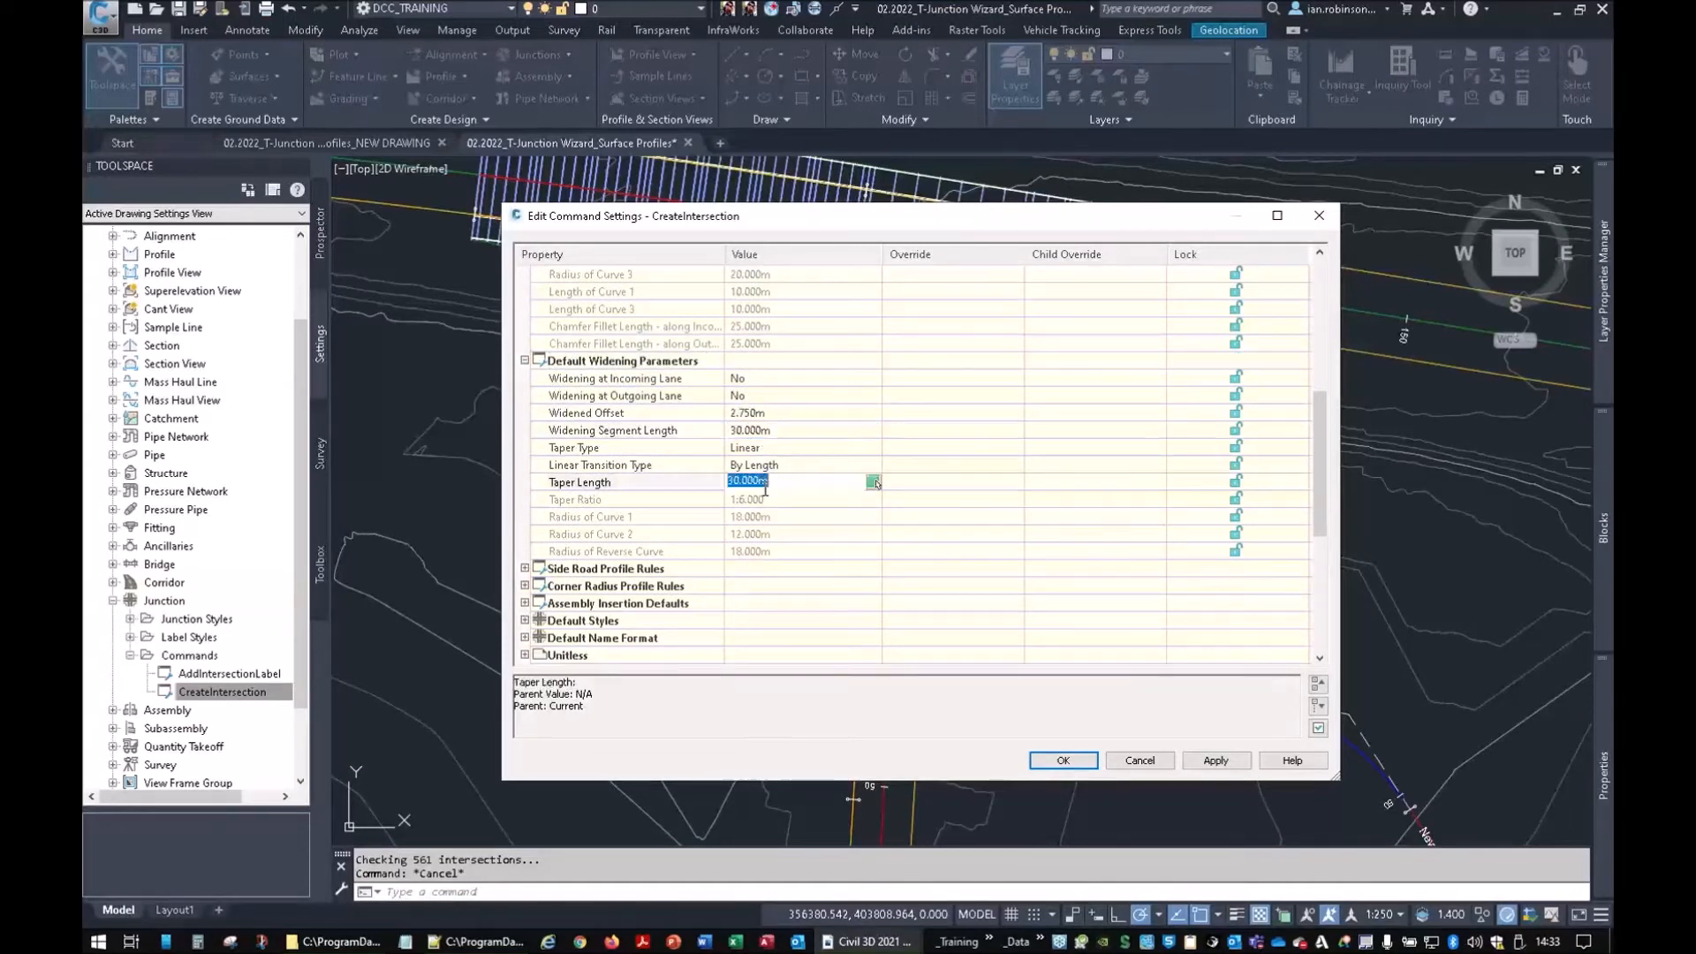
pyautogui.click(765, 431)
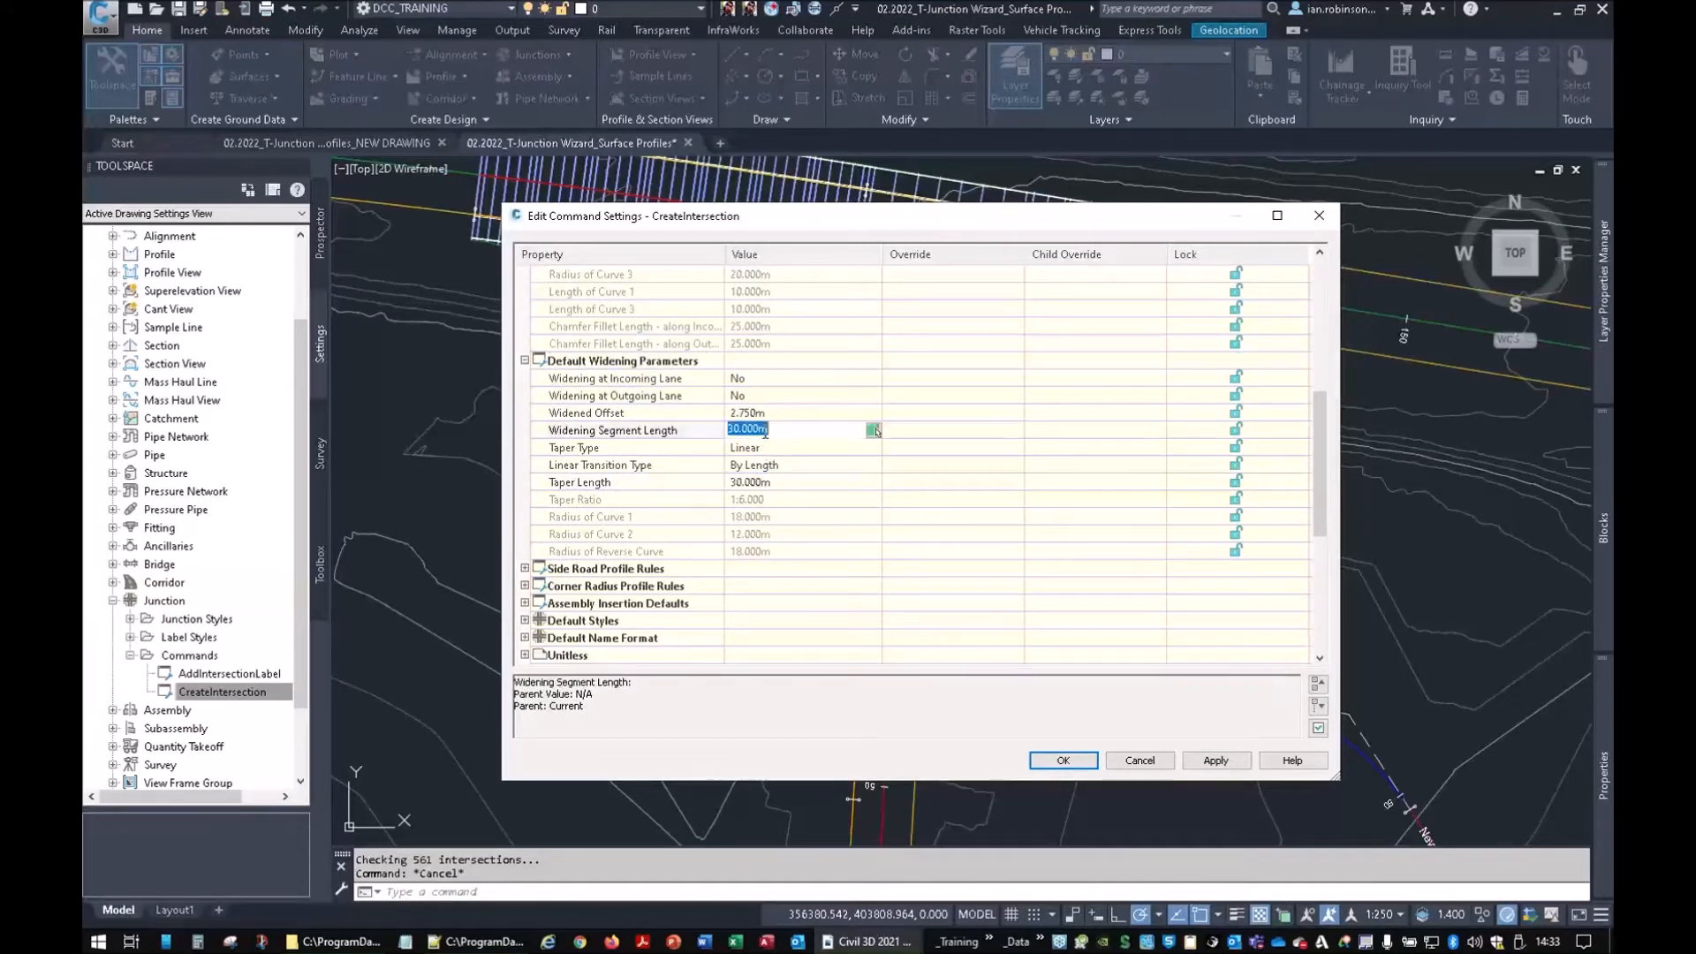
pyautogui.click(780, 486)
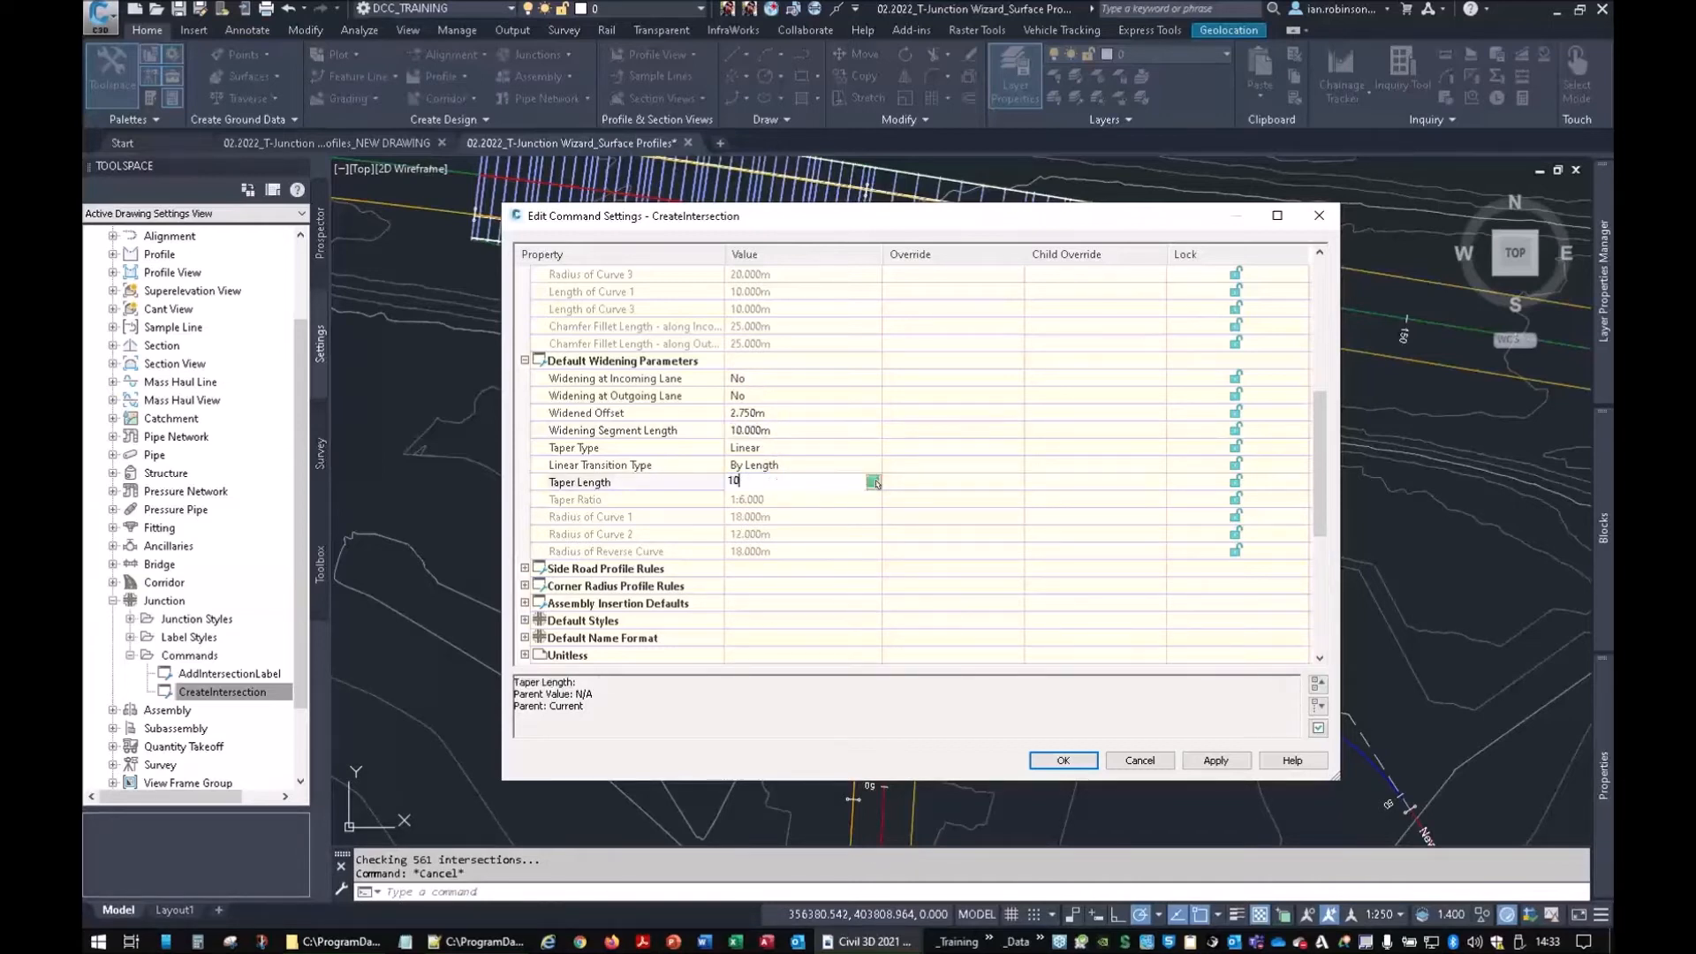
pyautogui.click(761, 570)
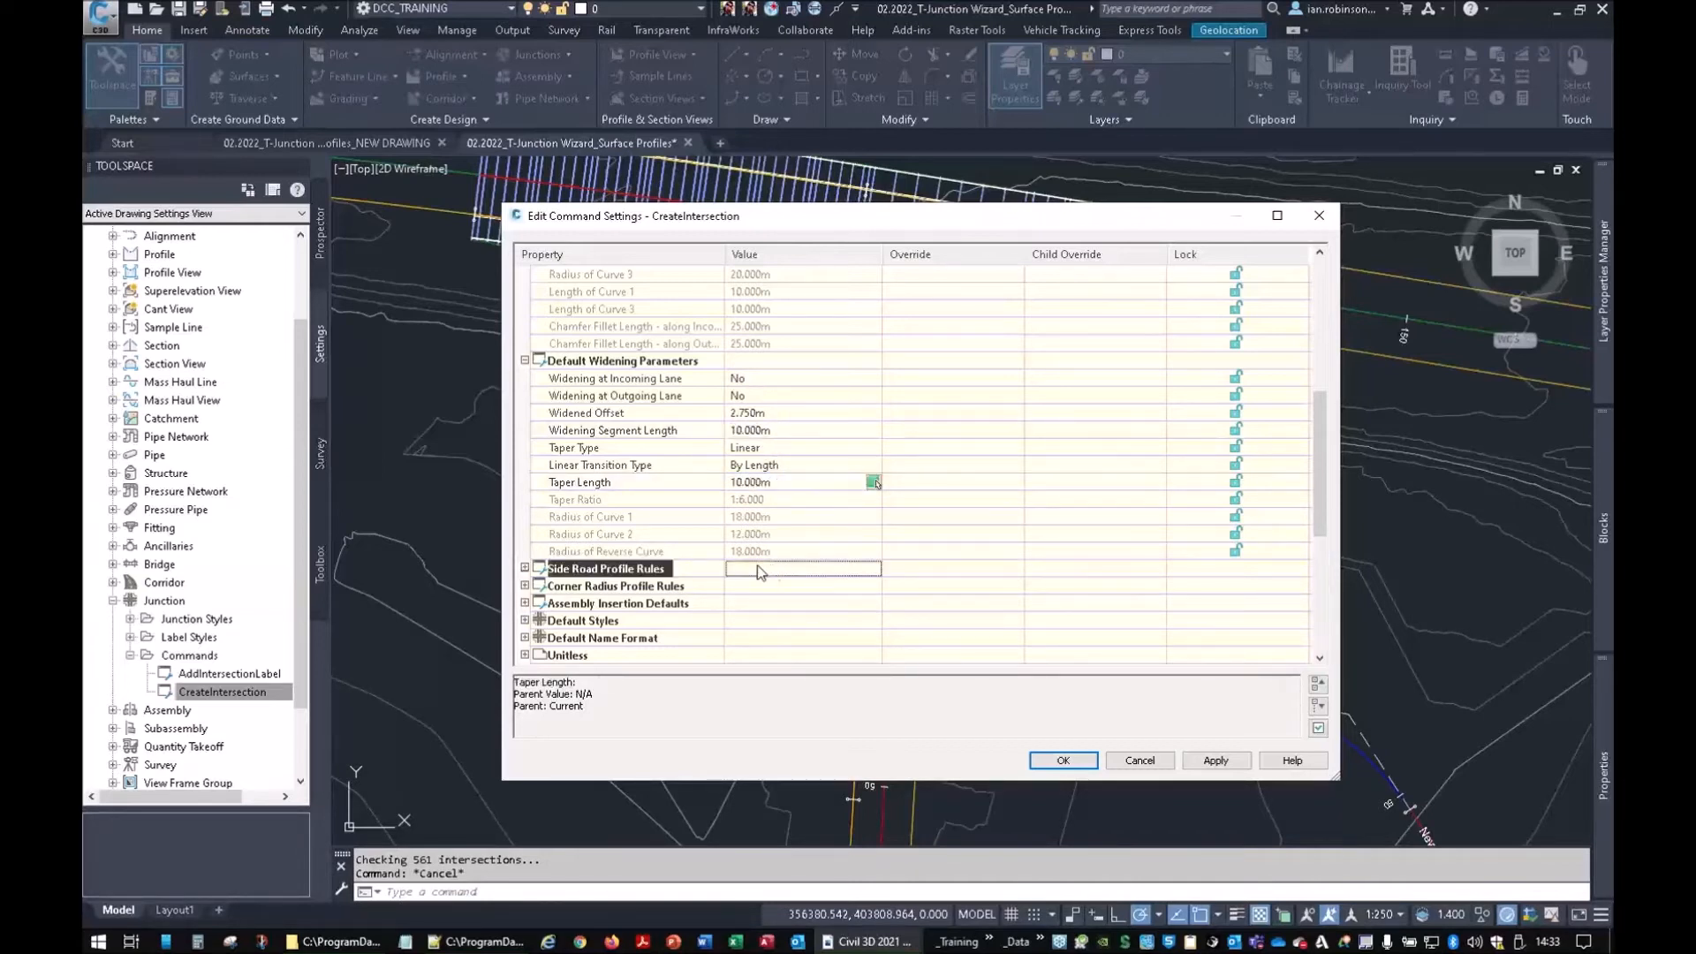
# Review the side road and corner radius profile rules, then accept the settings
pyautogui.click(525, 568)
pyautogui.scroll(-3, 527, 557)
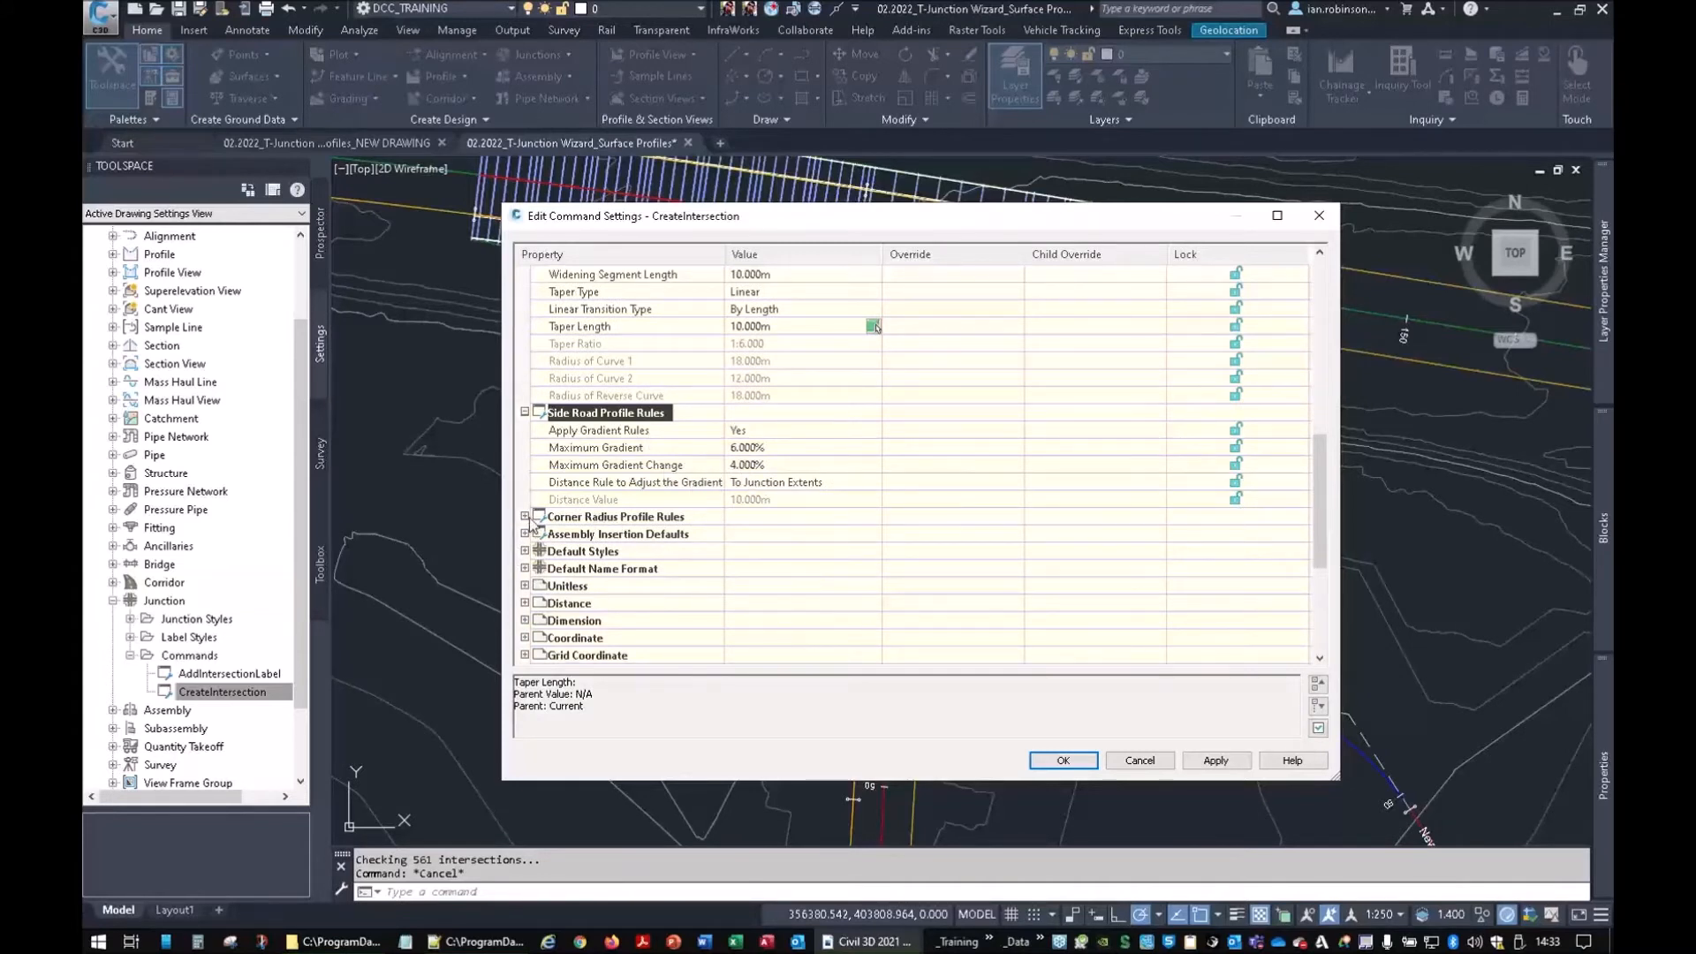
pyautogui.click(524, 517)
pyautogui.scroll(-1, 691, 506)
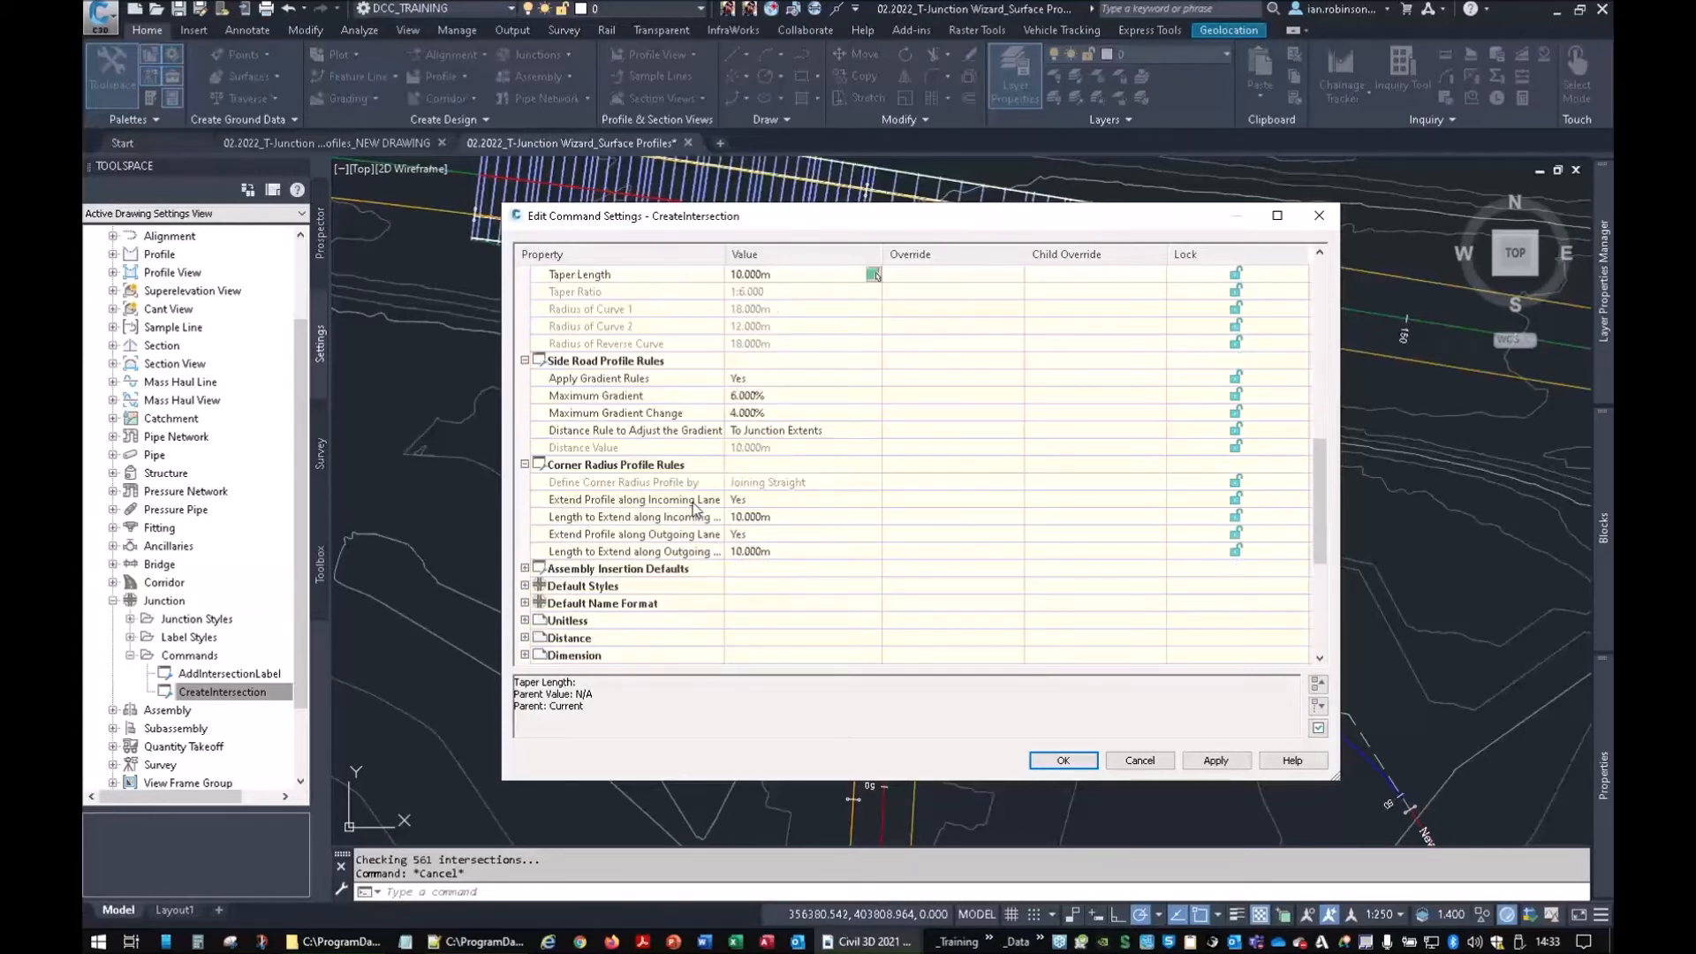
pyautogui.scroll(-2, 714, 505)
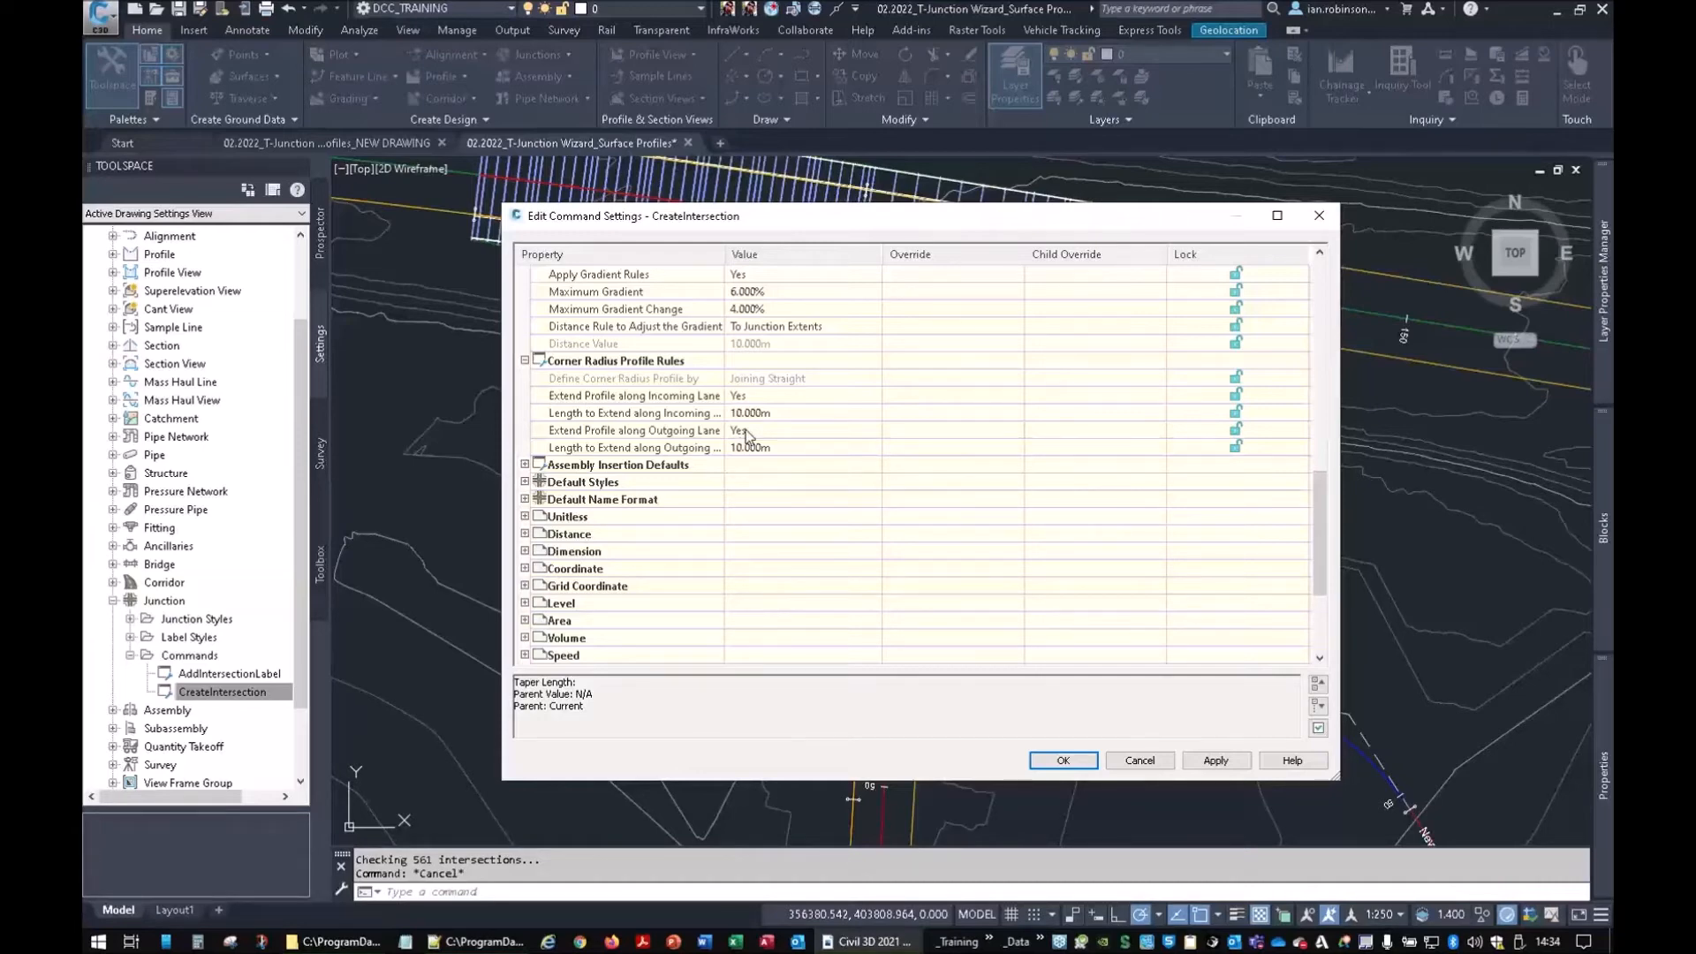
pyautogui.scroll(10, 608, 470)
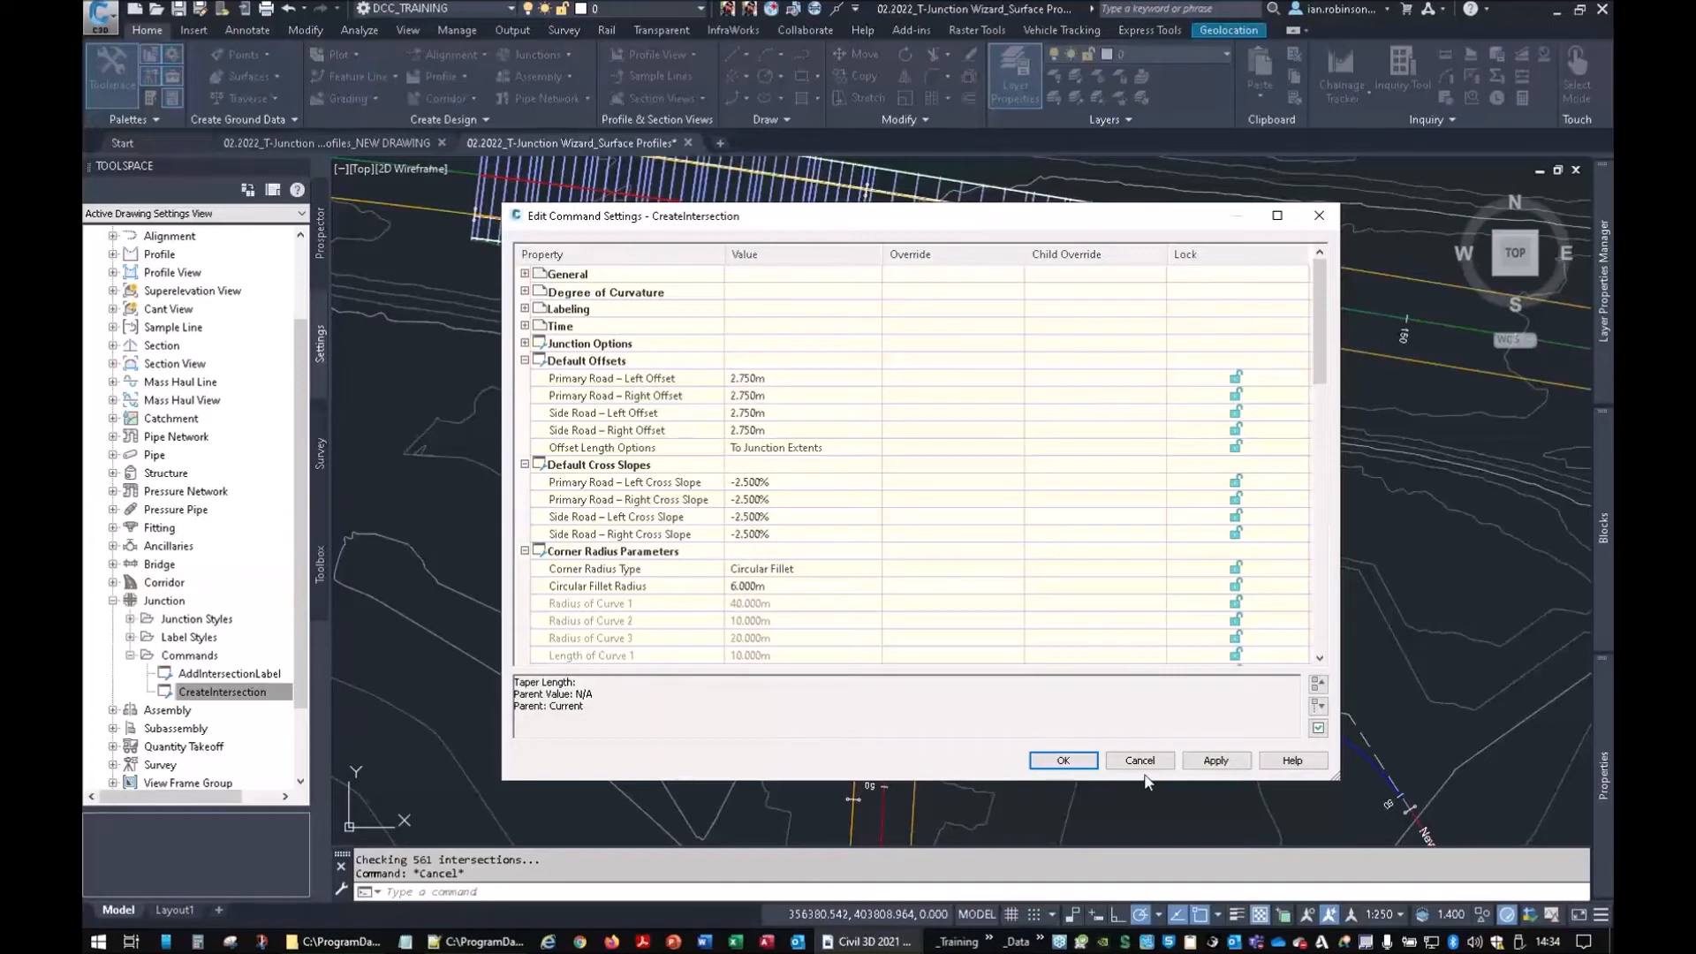
pyautogui.click(1064, 760)
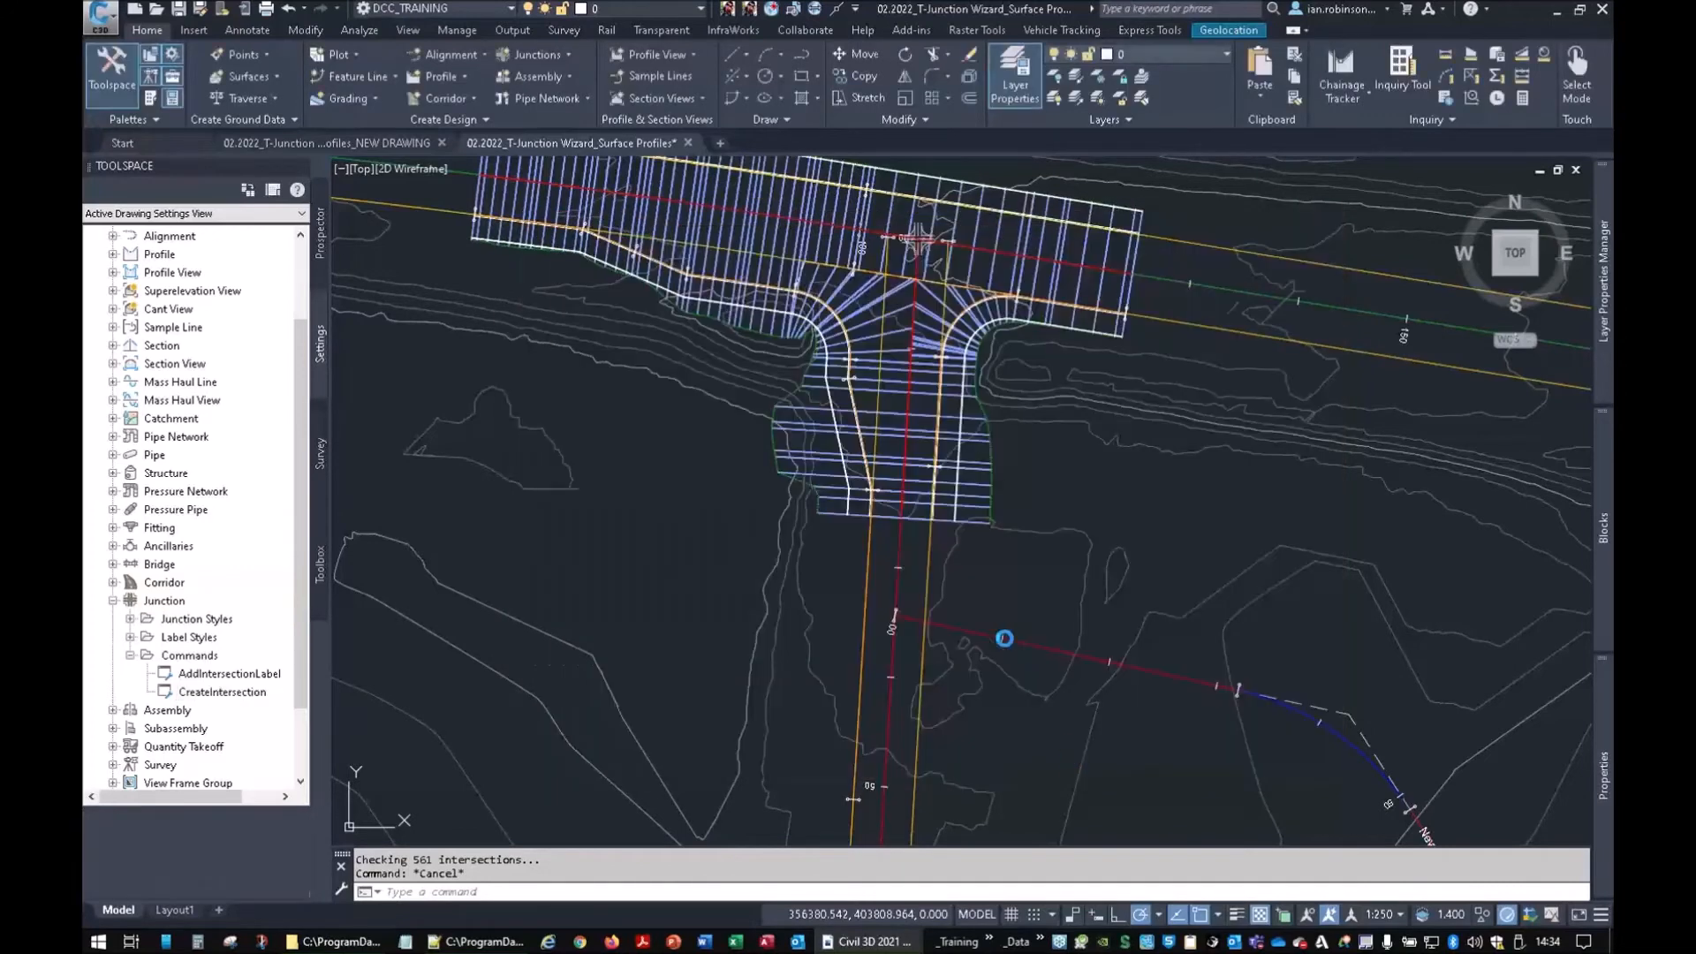
# Run Create Junction at the New Road 2 / New Road 1 intersection and continue
pyautogui.click(918, 620)
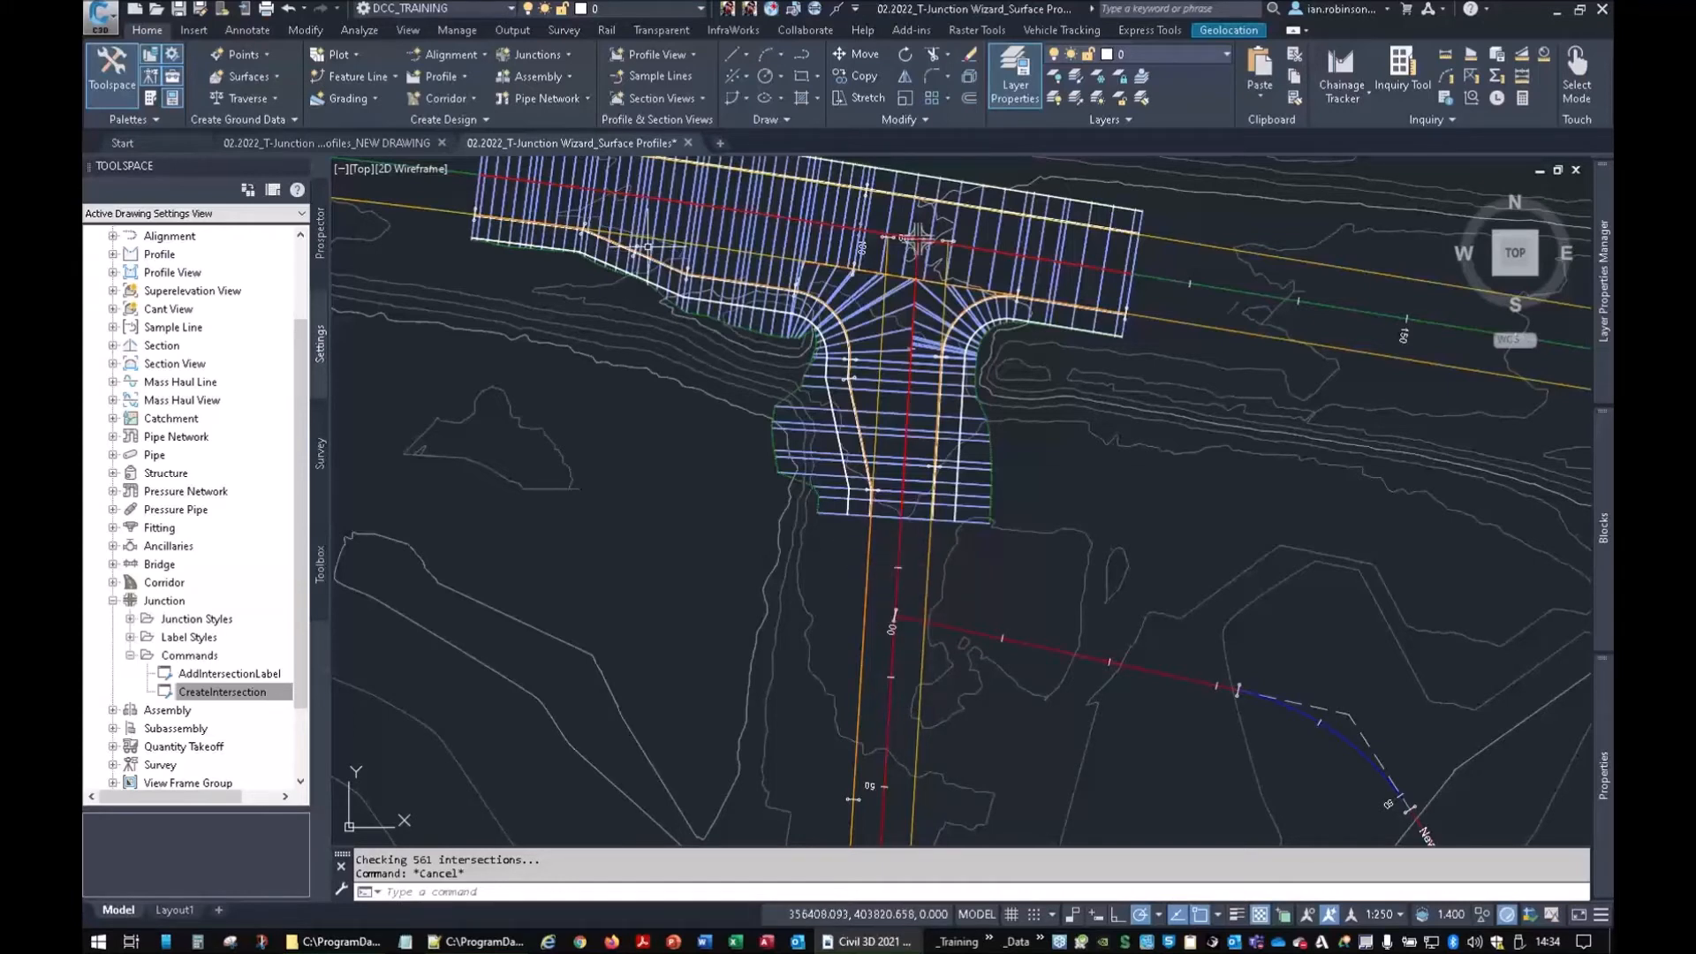
pyautogui.click(548, 58)
pyautogui.click(472, 85)
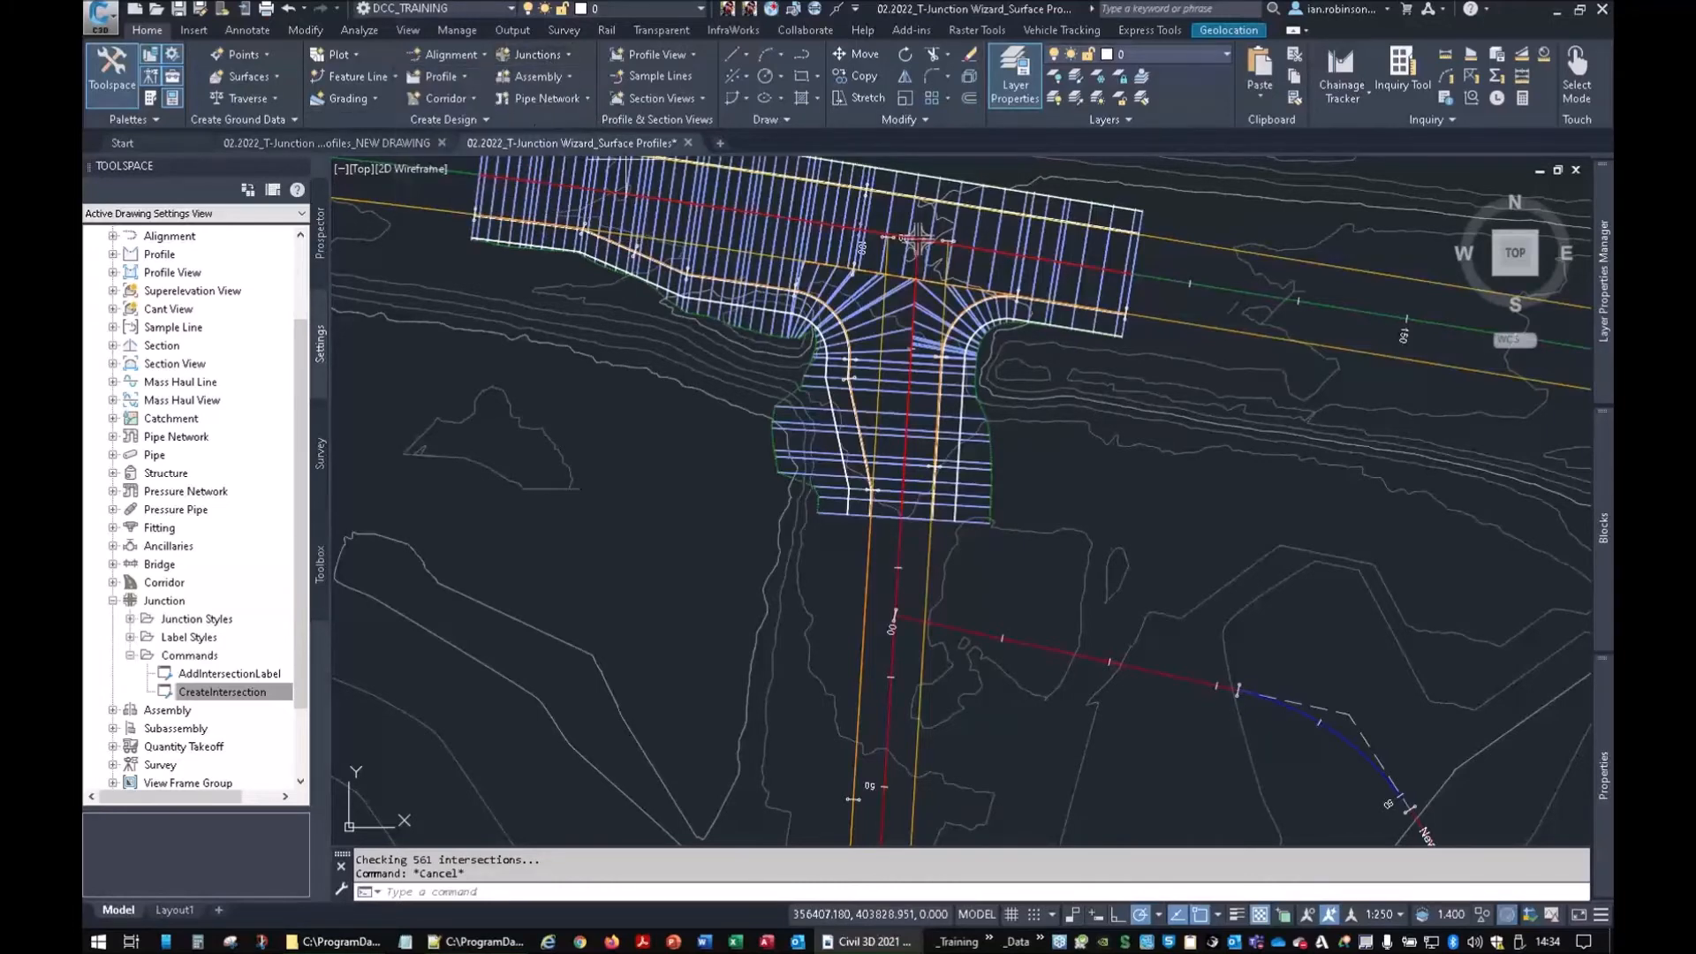
pyautogui.scroll(5, 895, 609)
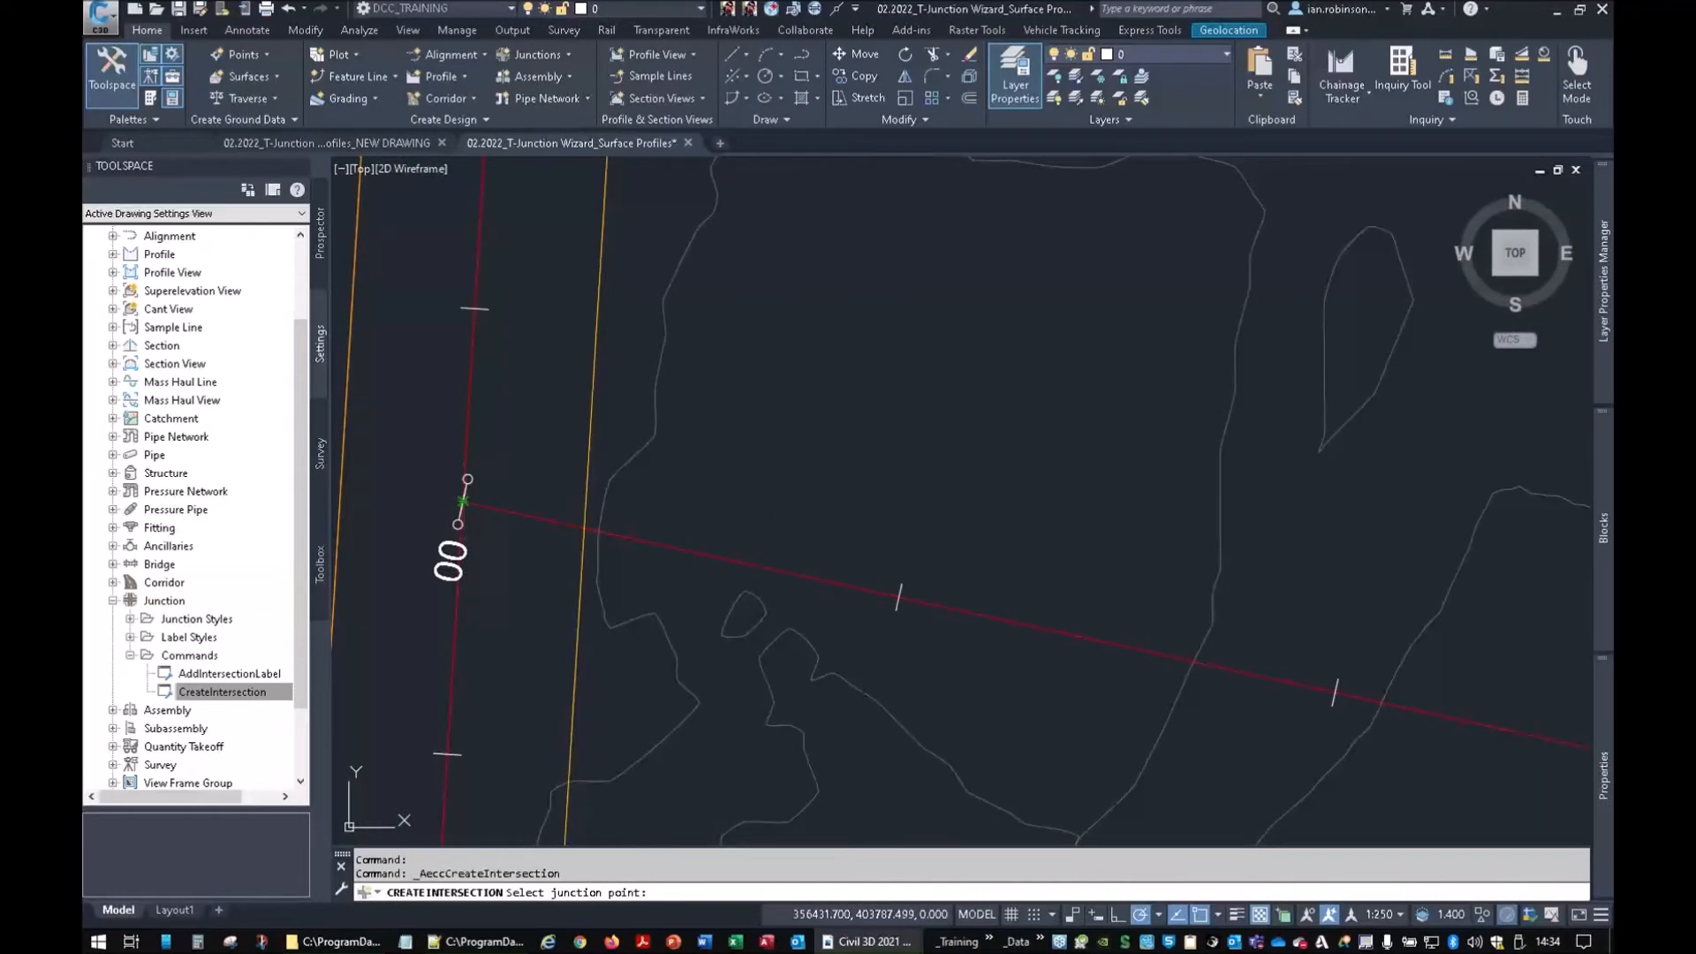
pyautogui.click(851, 432)
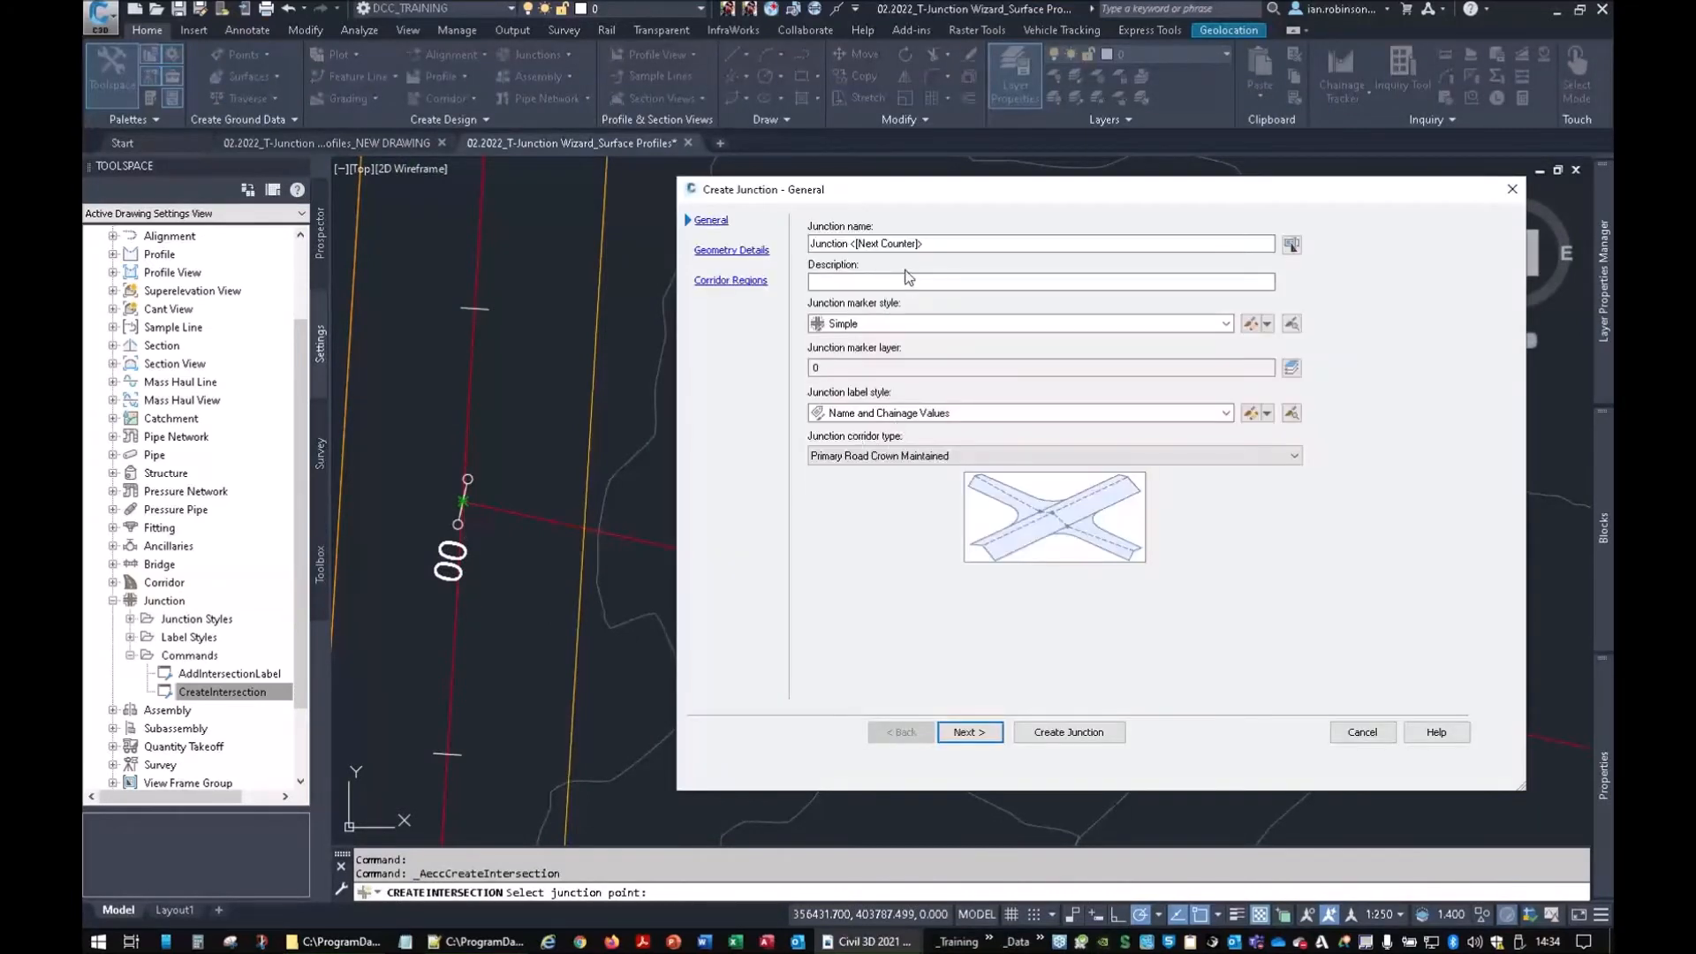
pyautogui.click(970, 732)
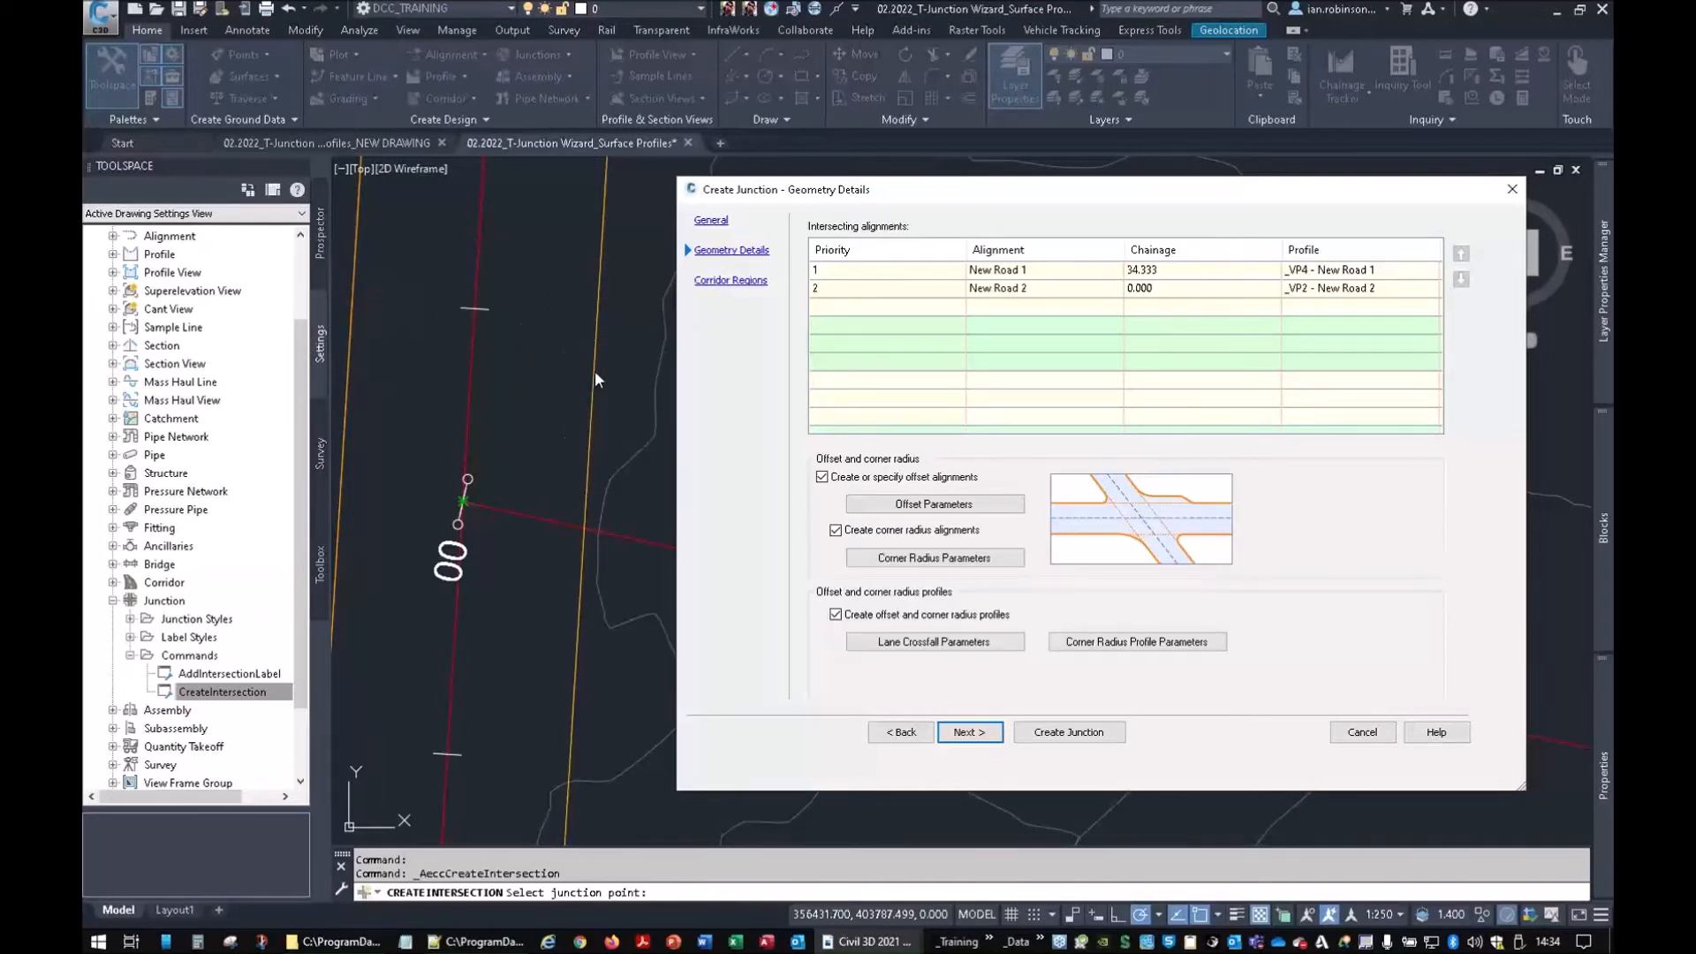
# Set the primary road's left offset to the existing New Road 1-Left-2.750 alignment
pyautogui.click(923, 505)
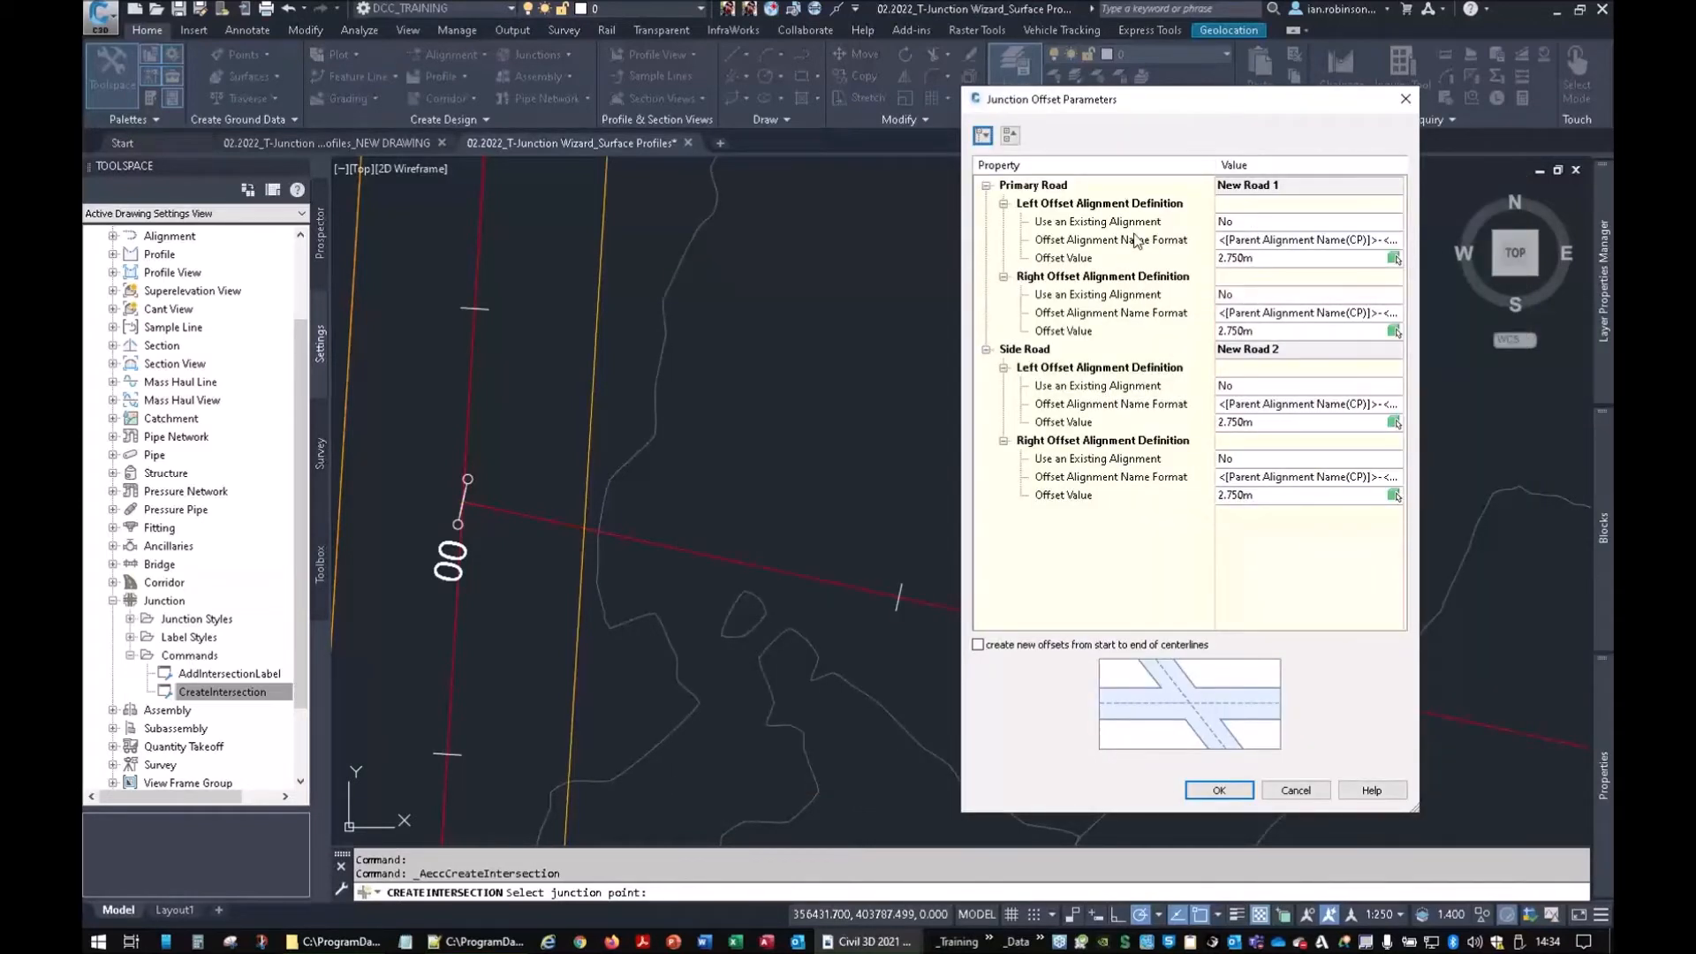
pyautogui.click(1100, 225)
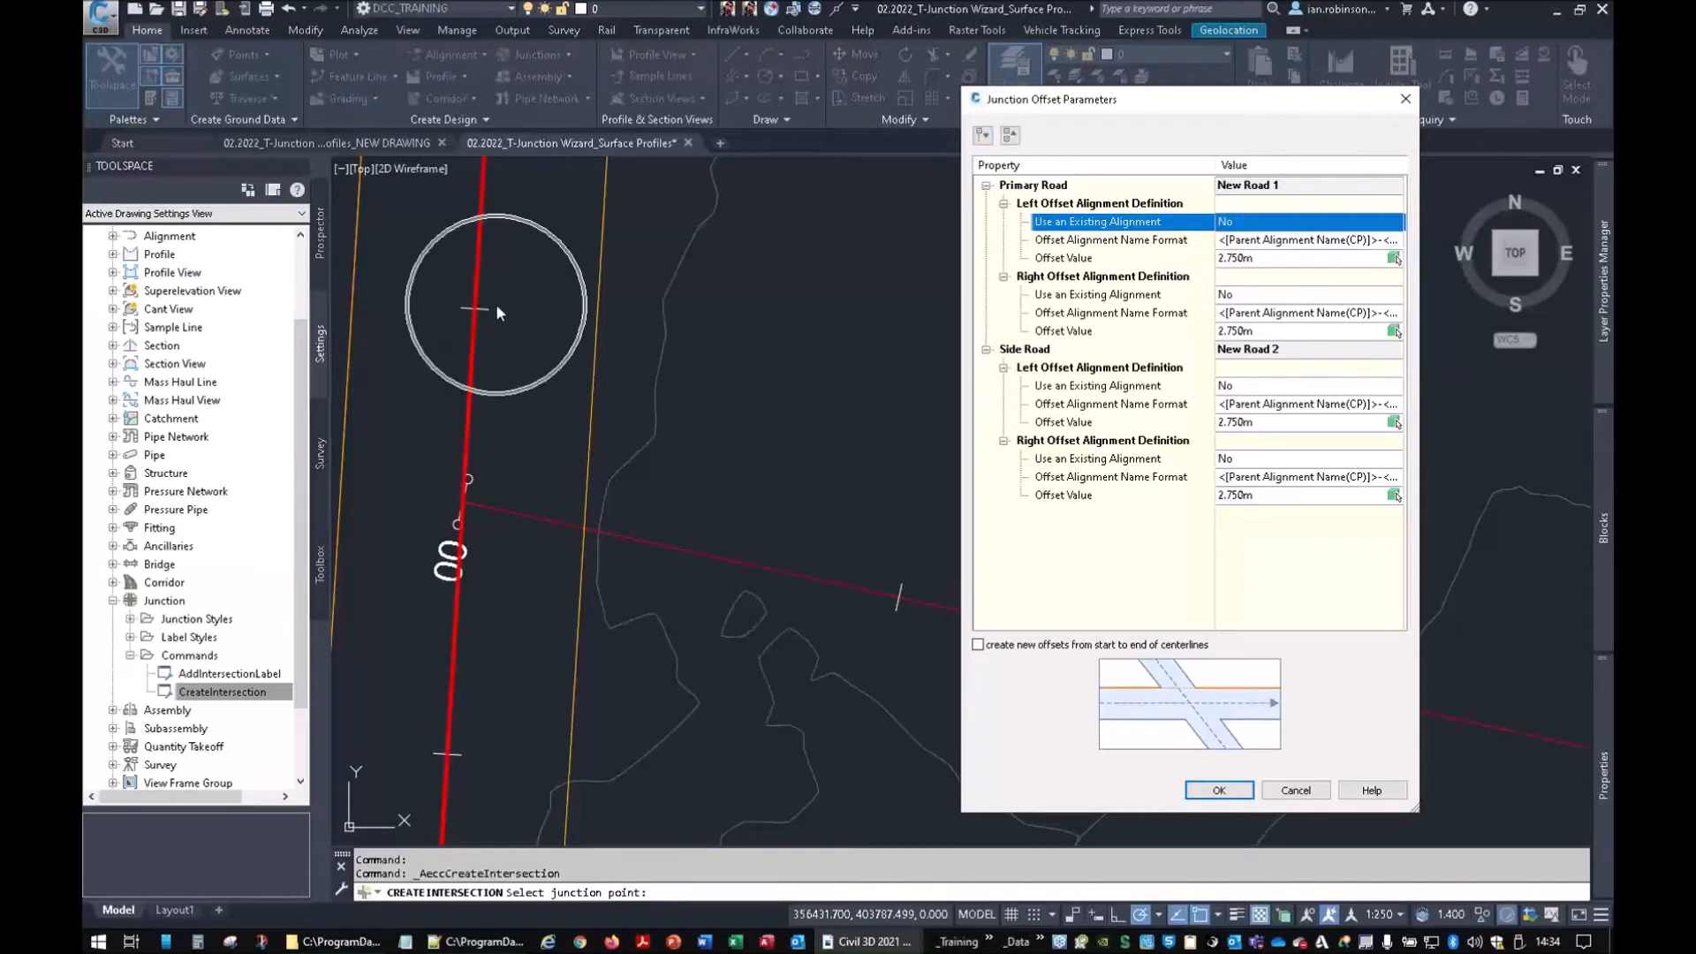
pyautogui.click(1253, 226)
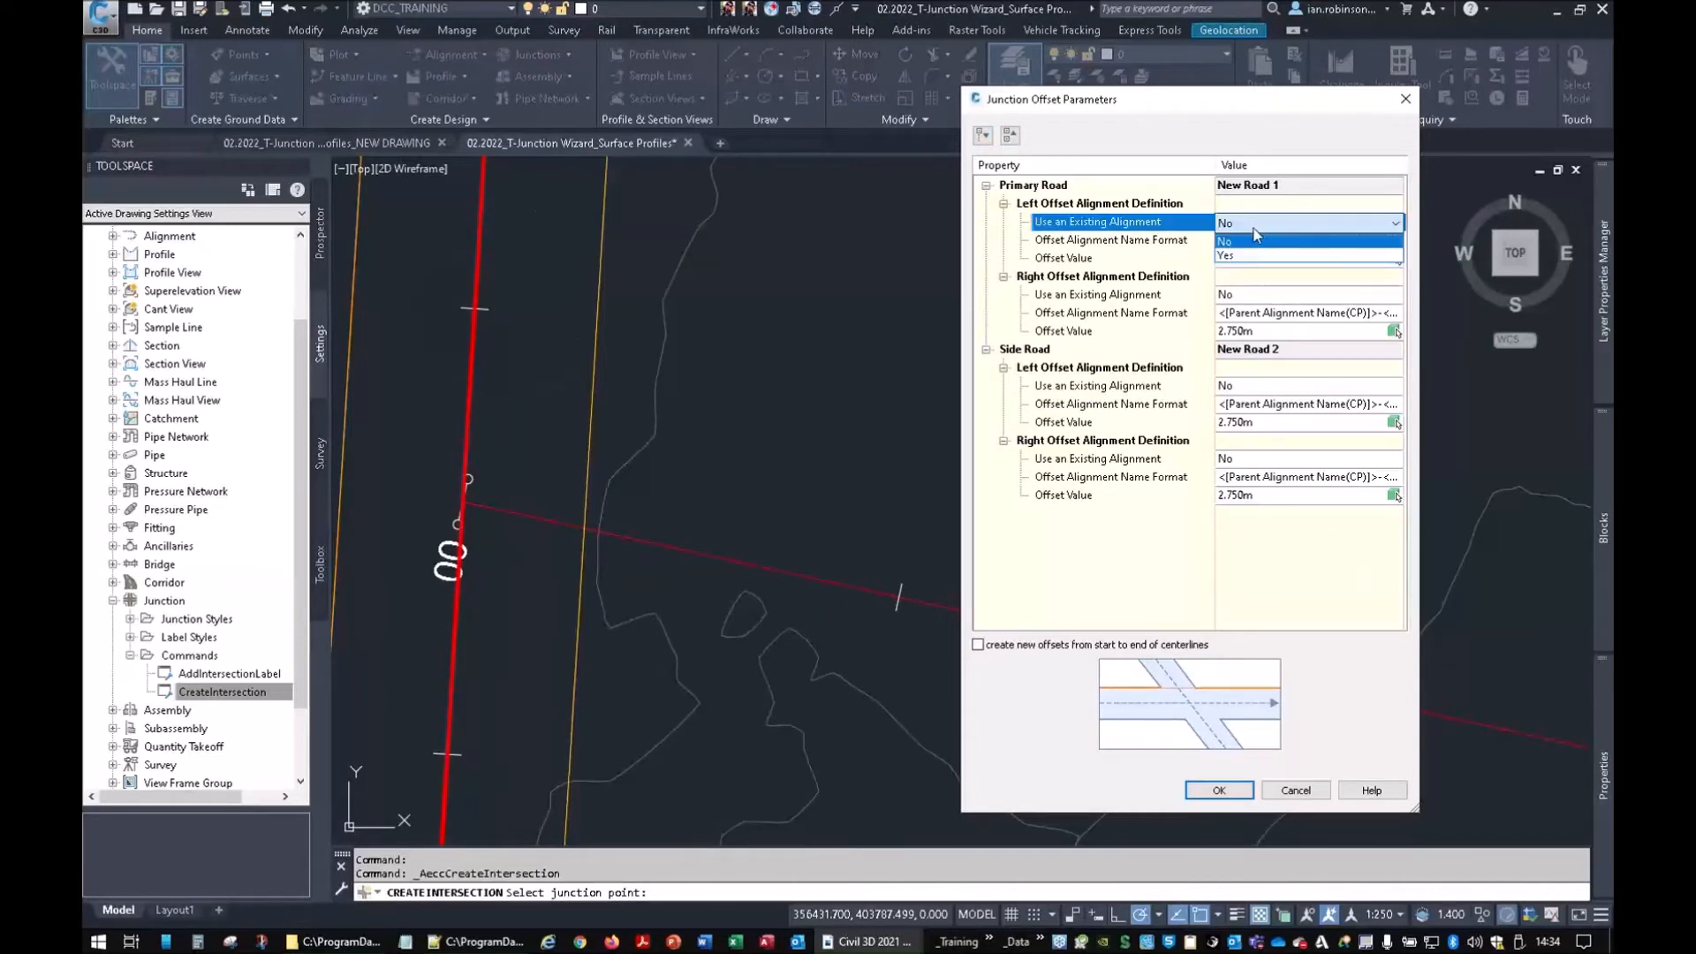
pyautogui.click(1260, 258)
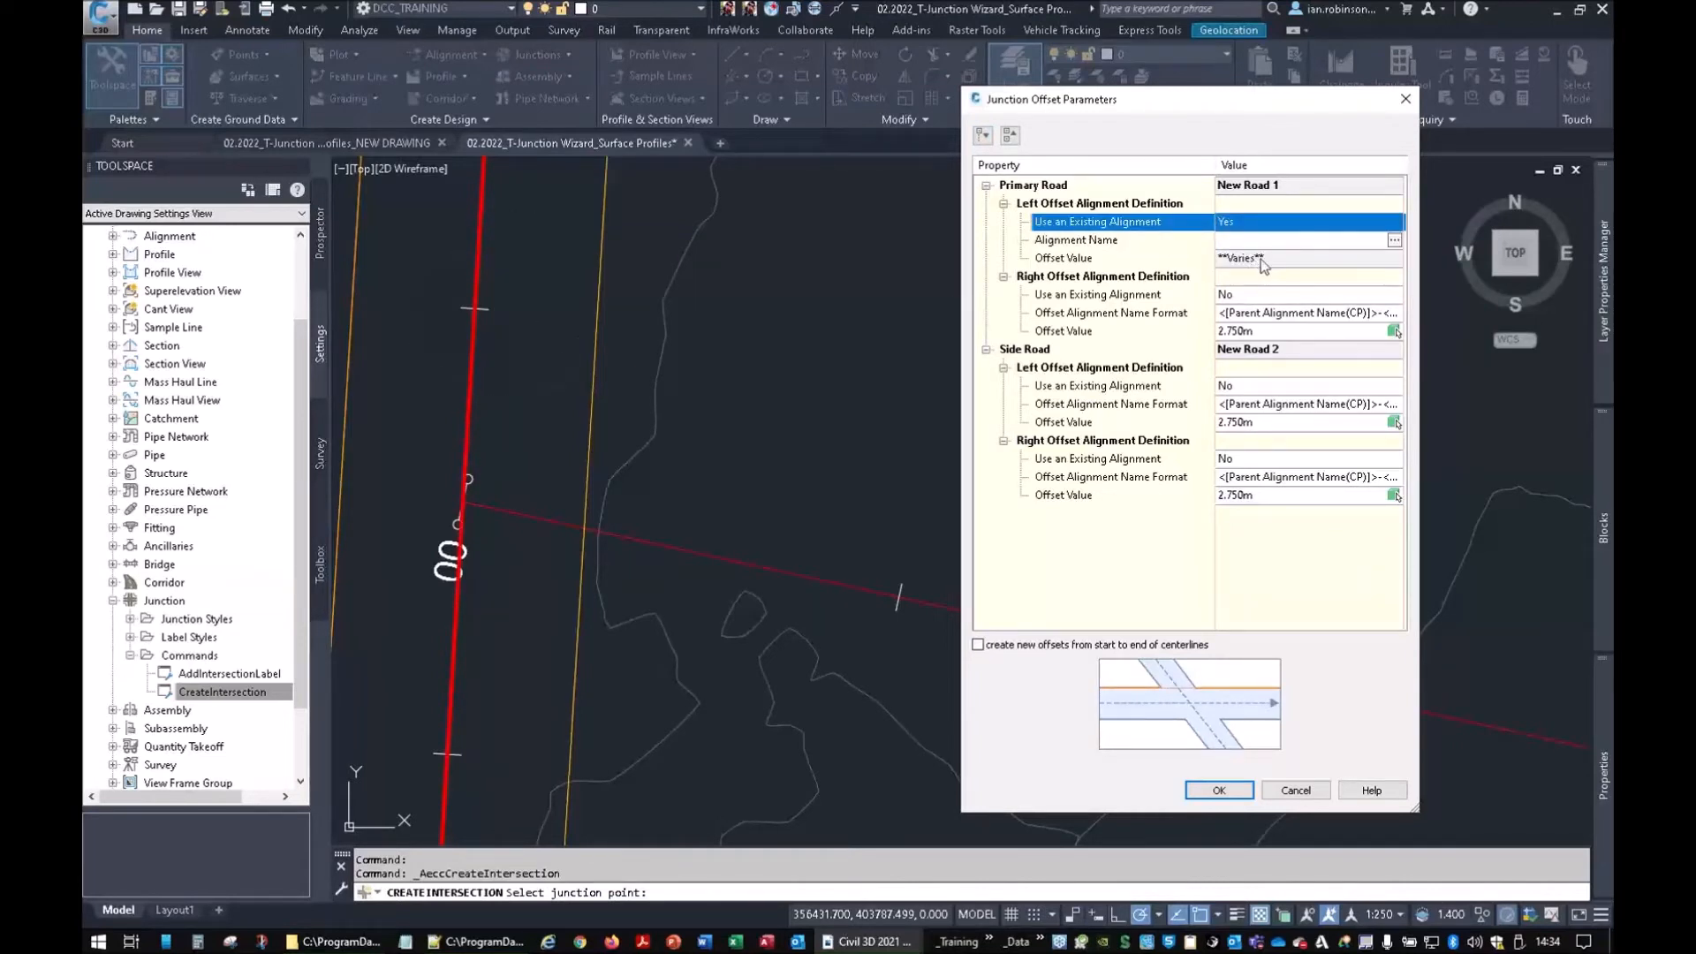
pyautogui.click(1394, 242)
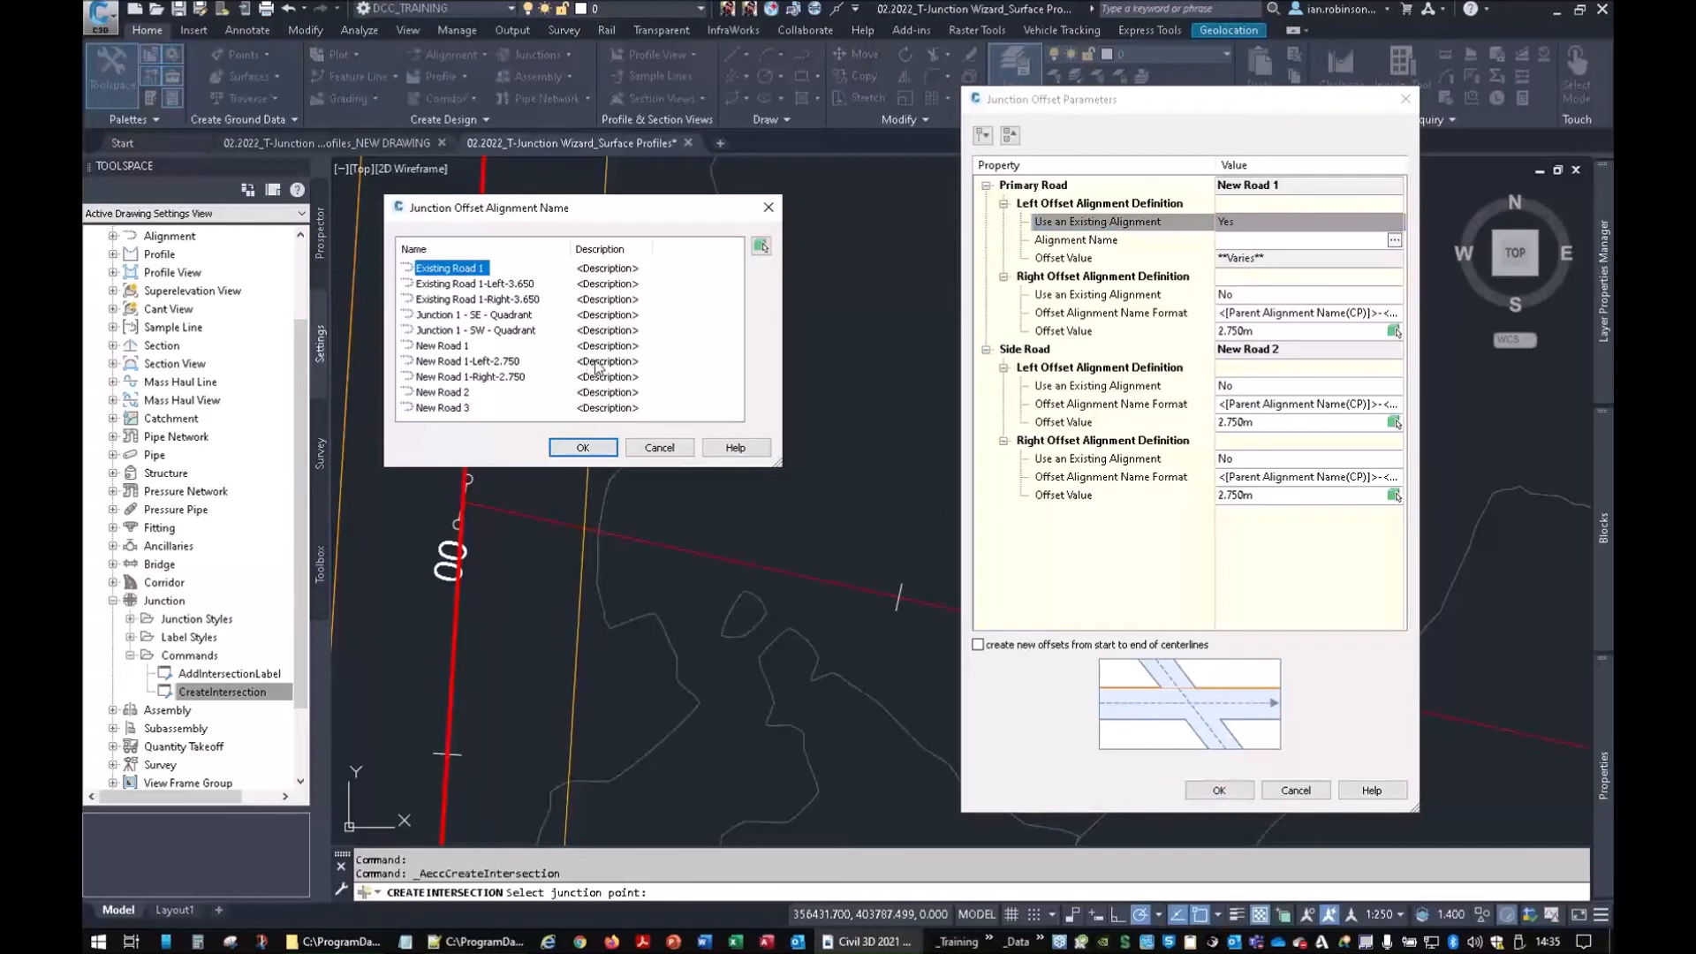
pyautogui.click(471, 362)
pyautogui.click(559, 444)
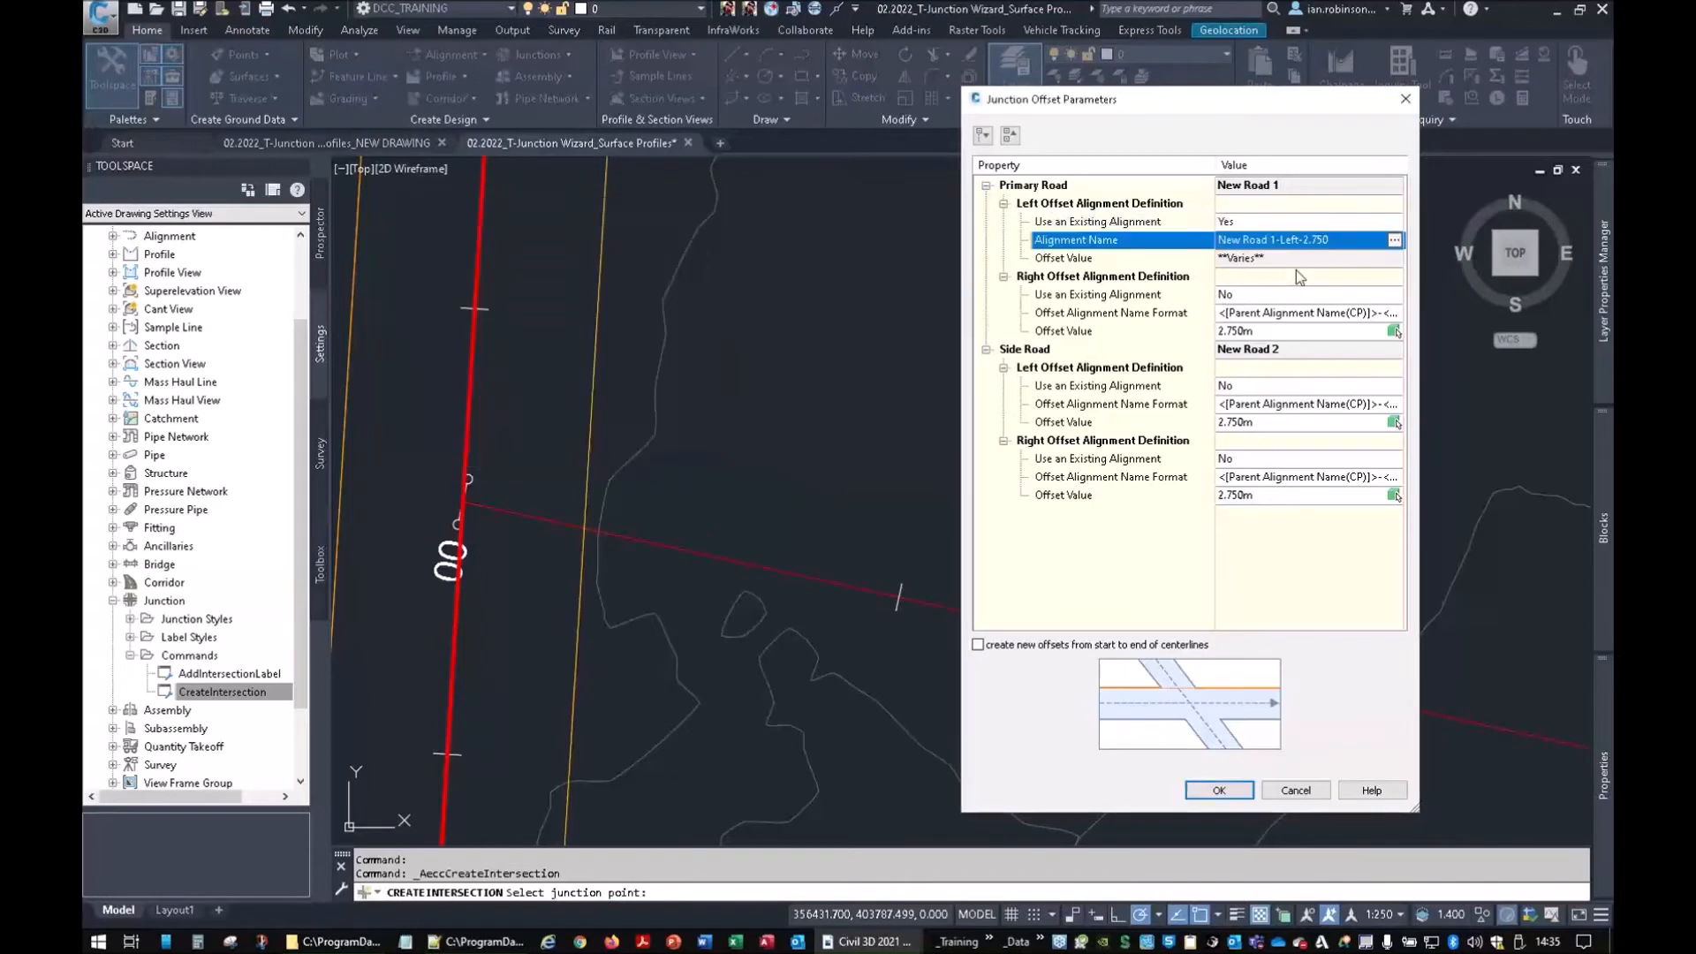
# Set the right offset to existing New Road 1-Right-2.750, picking it from the drawing
pyautogui.click(1237, 294)
pyautogui.click(1284, 331)
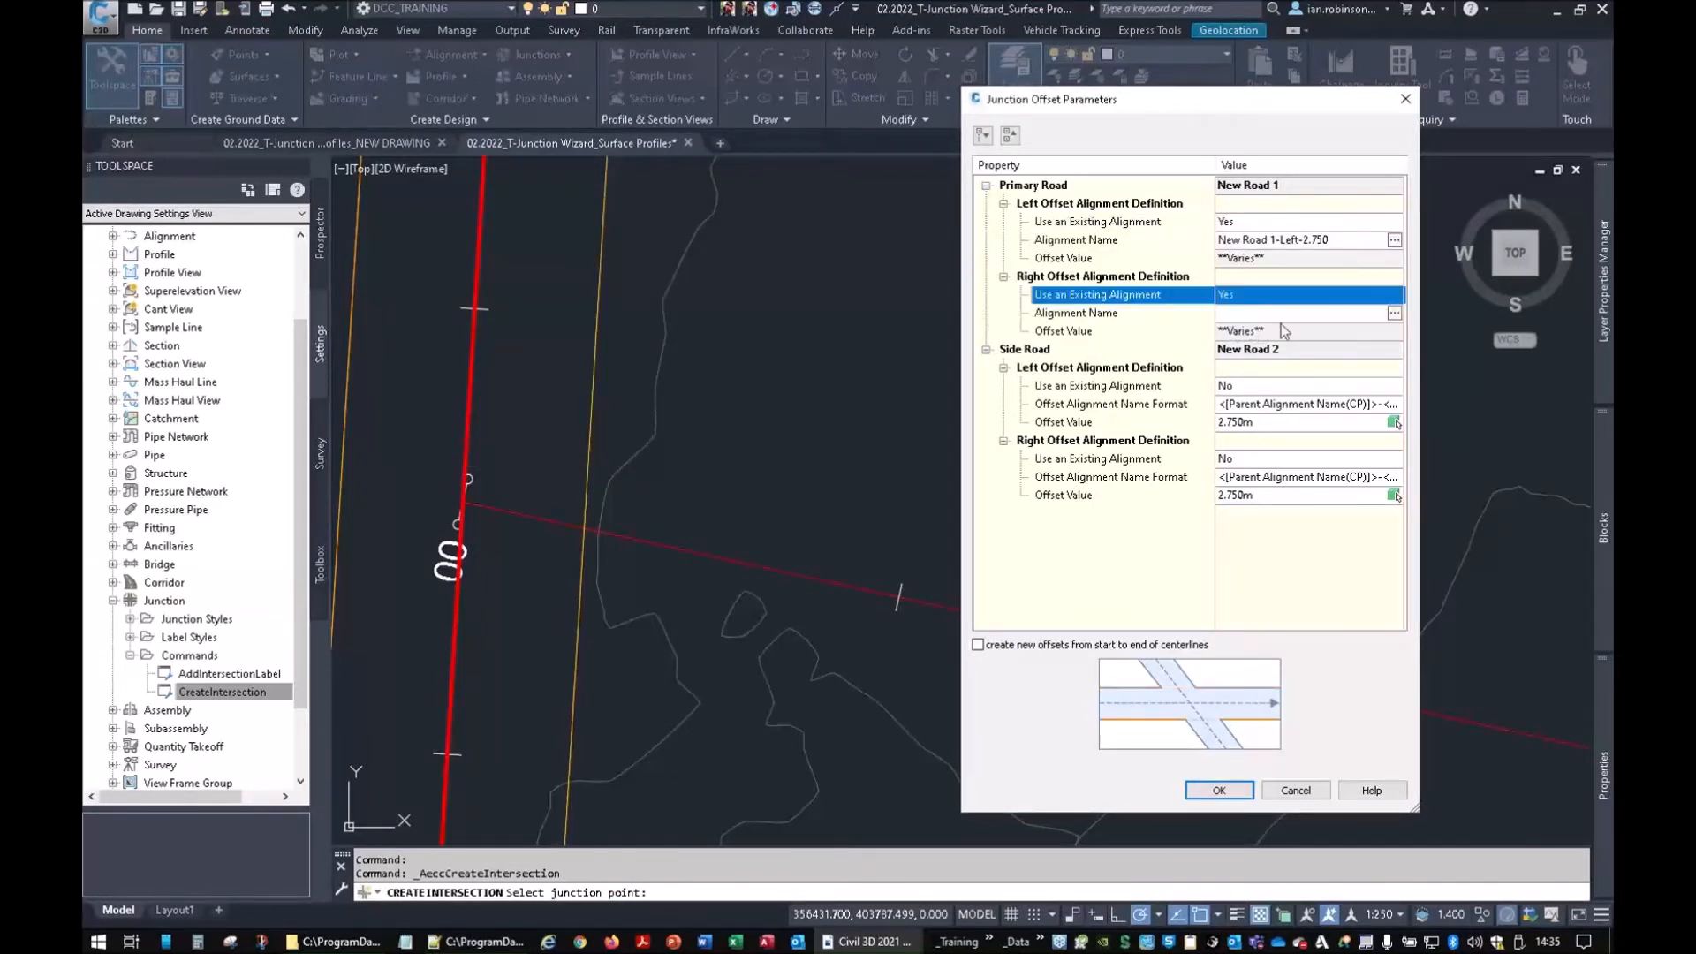
pyautogui.click(1394, 313)
pyautogui.click(442, 376)
pyautogui.click(583, 447)
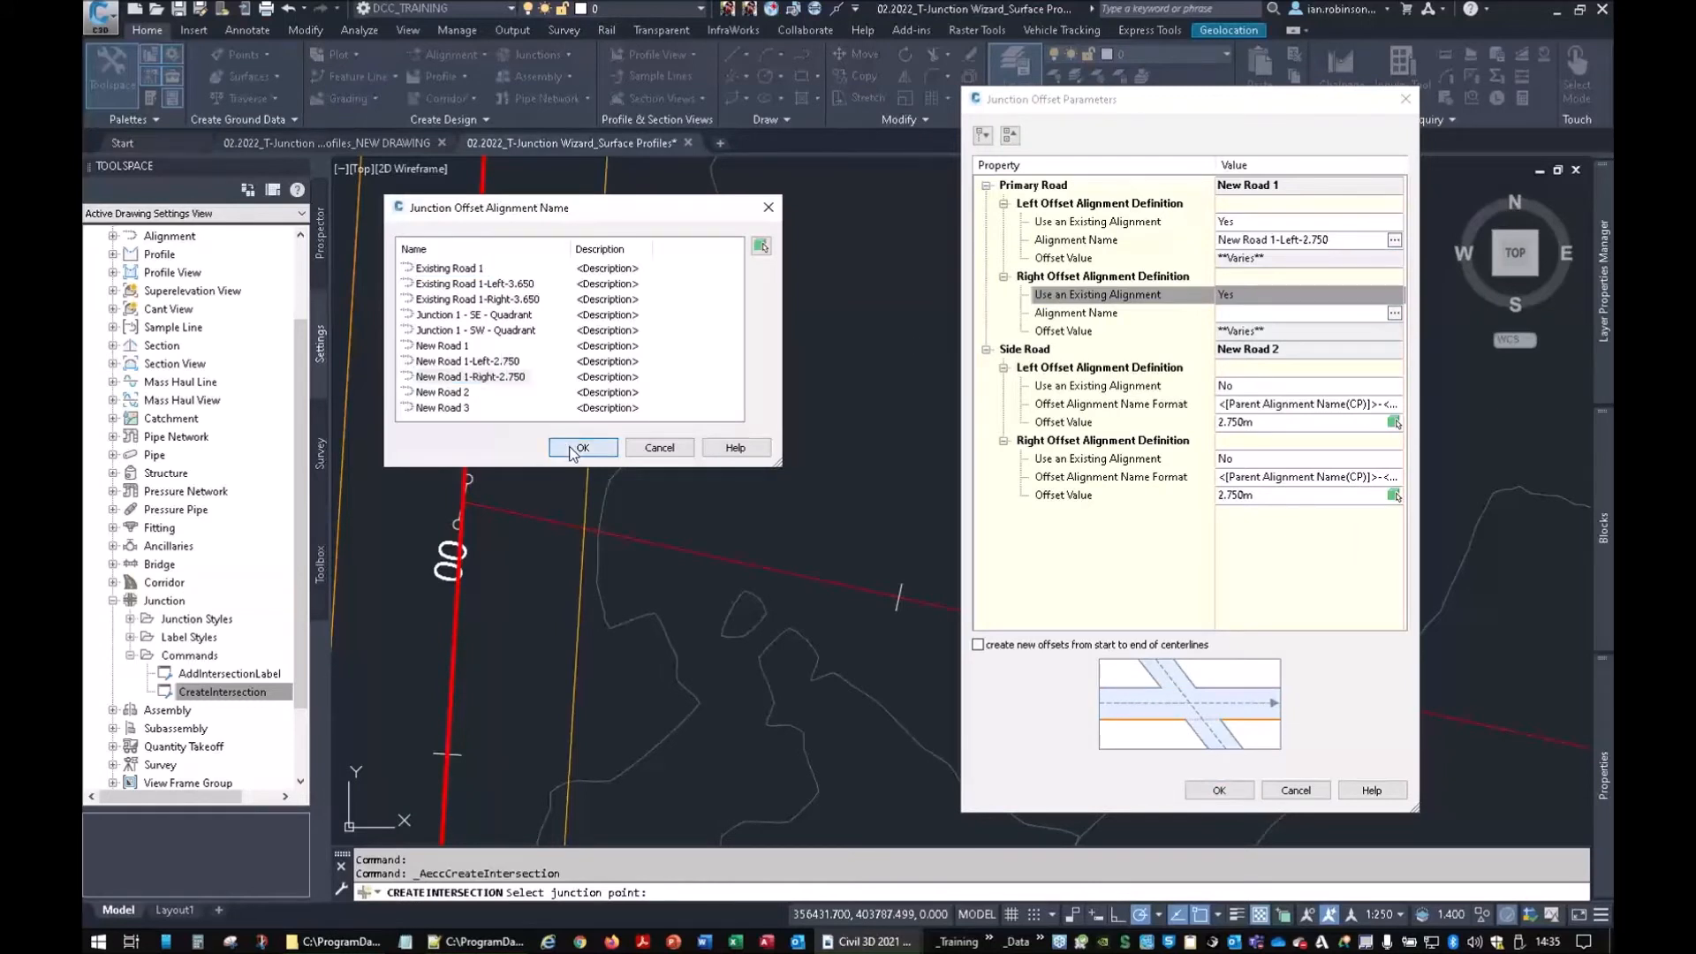
pyautogui.click(1394, 313)
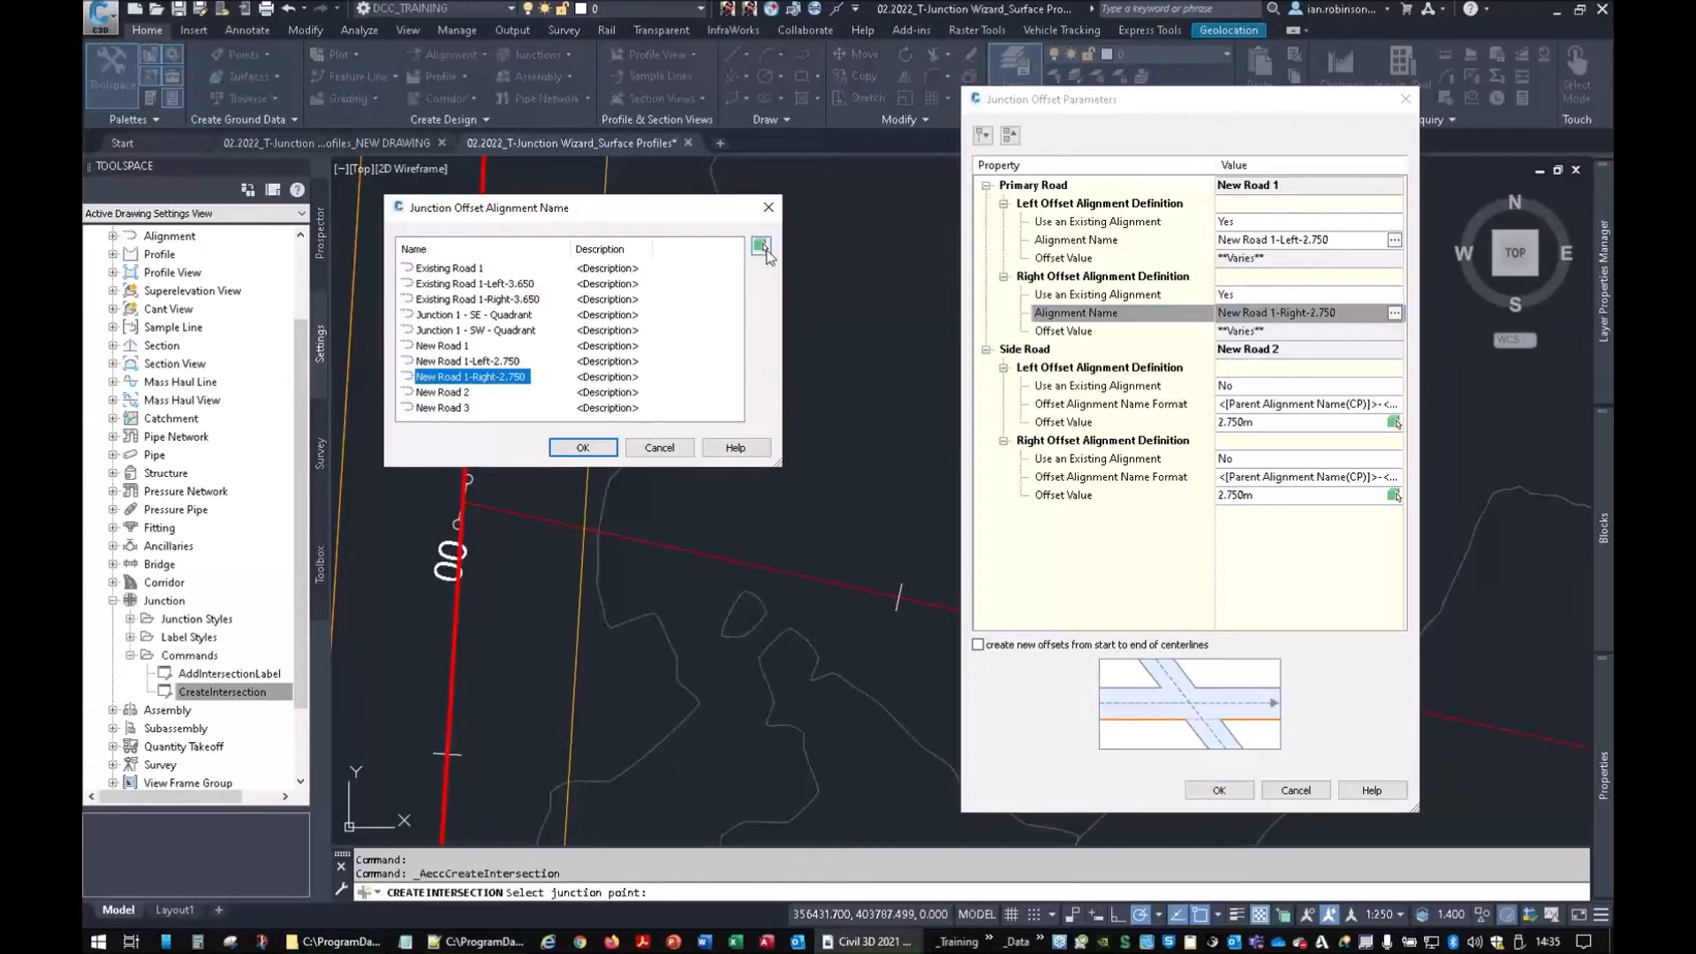
pyautogui.click(761, 246)
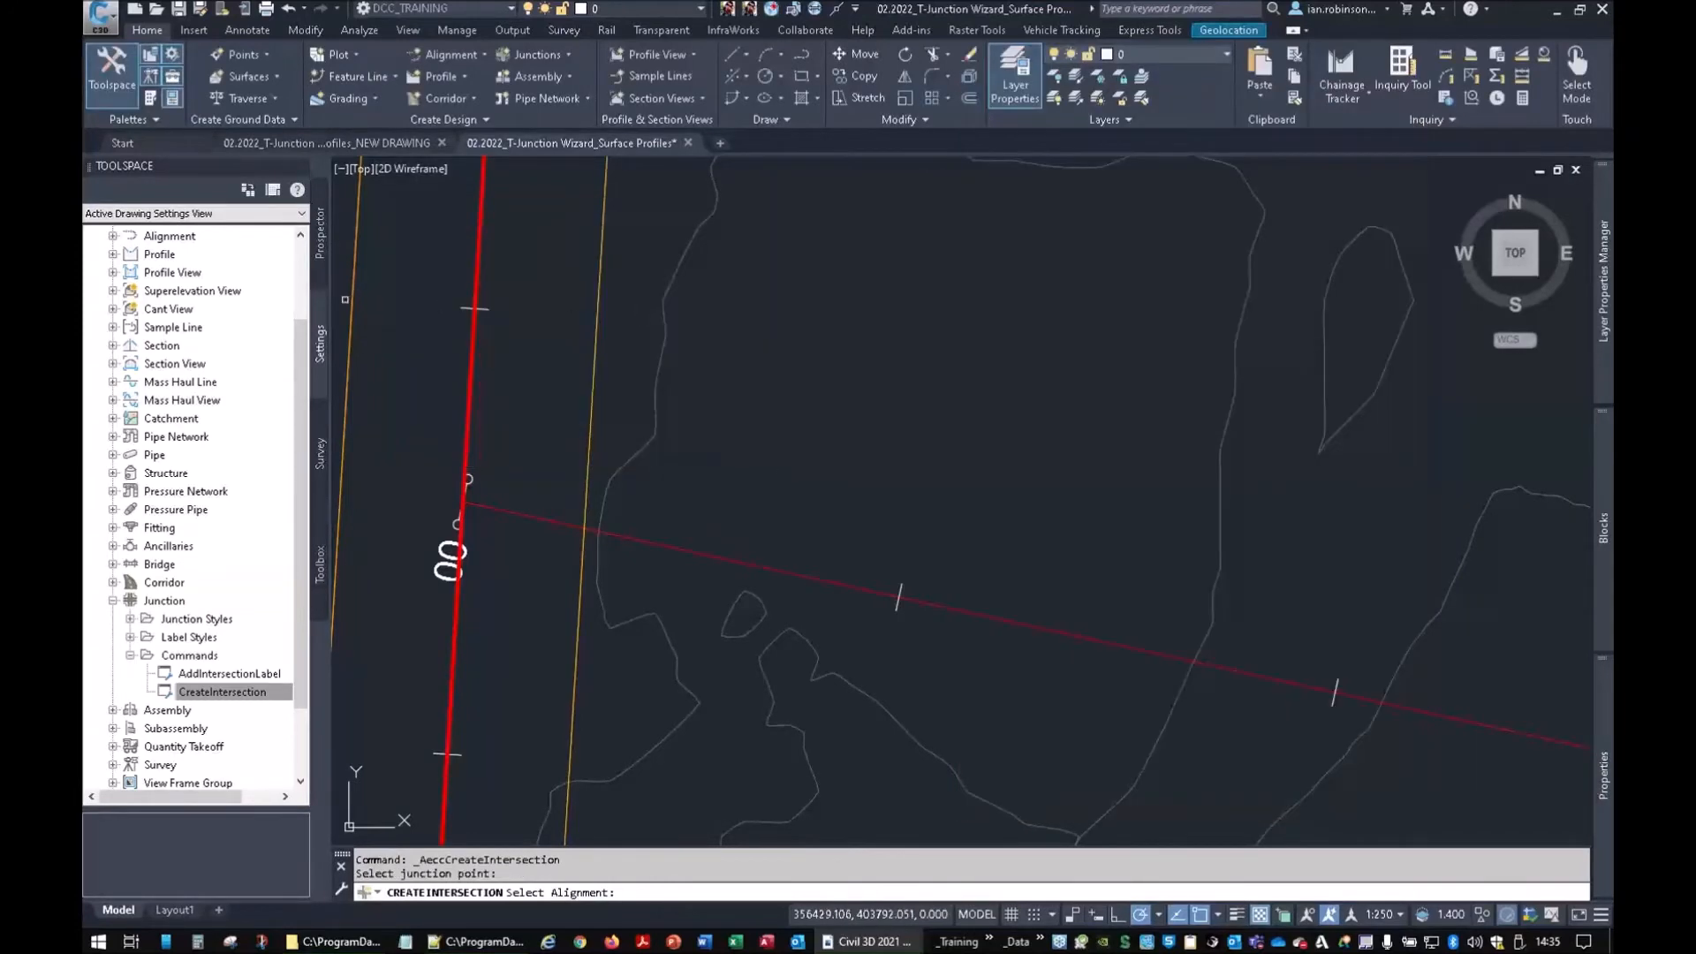
pyautogui.moveTo(509, 415); pyautogui.dragTo(953, 307, button='middle')
pyautogui.scroll(-6, 928, 345)
pyautogui.moveTo(871, 663); pyautogui.dragTo(821, 387, button='middle')
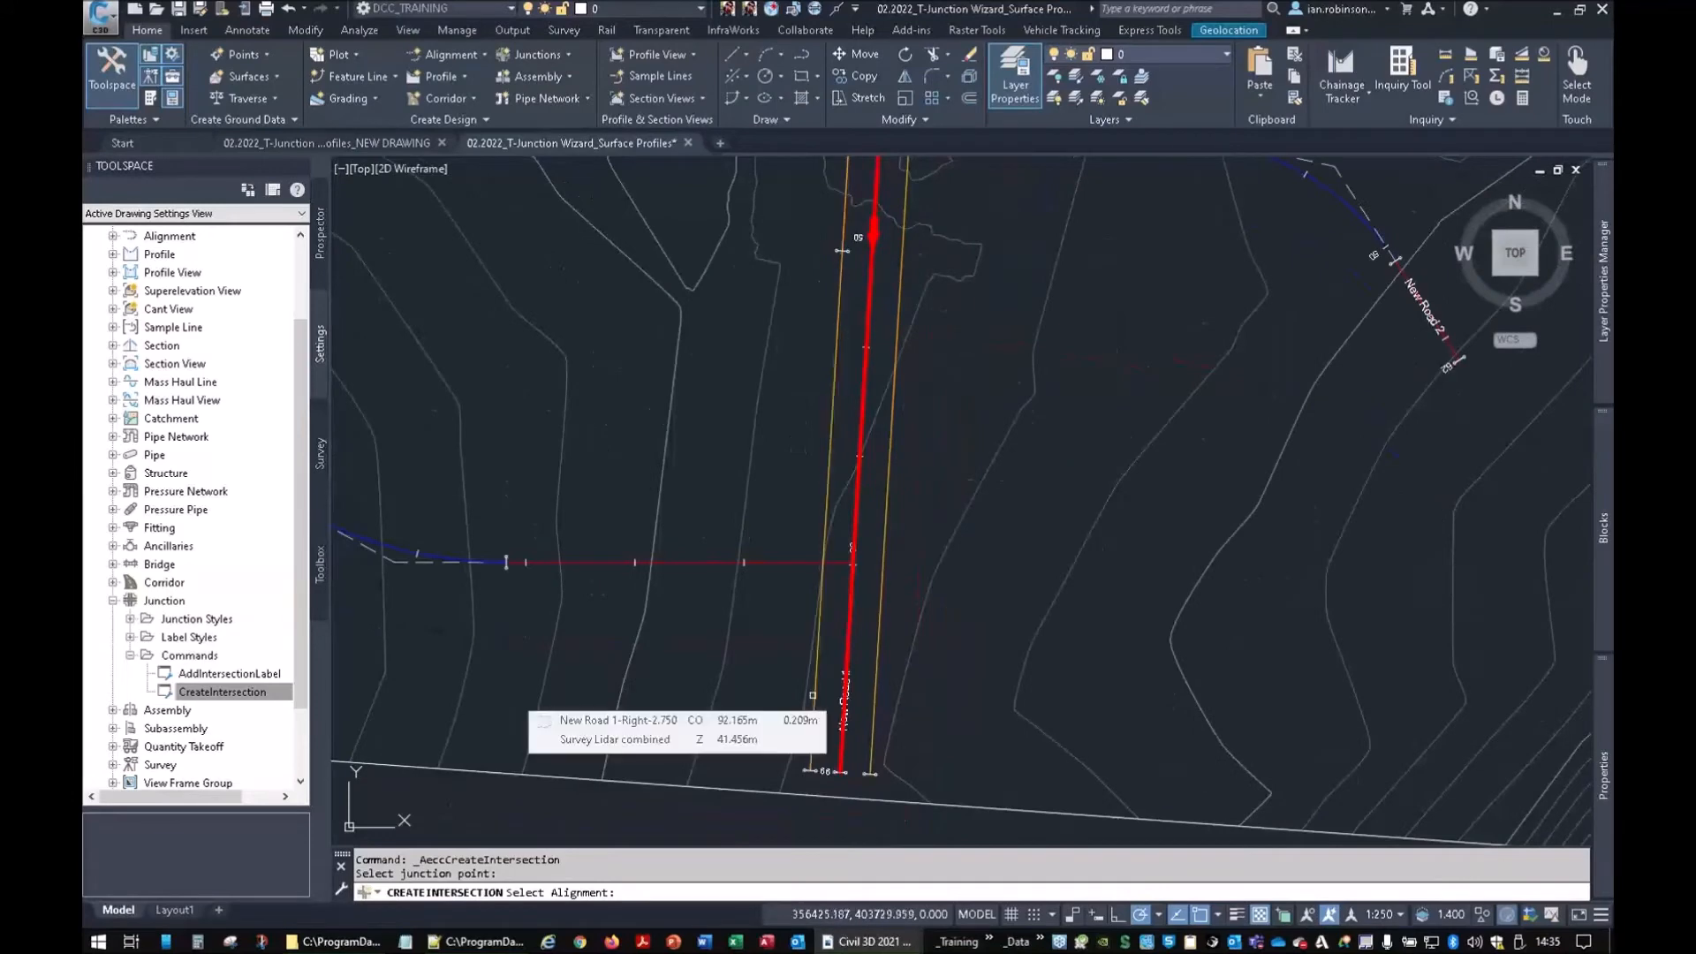
pyautogui.click(815, 707)
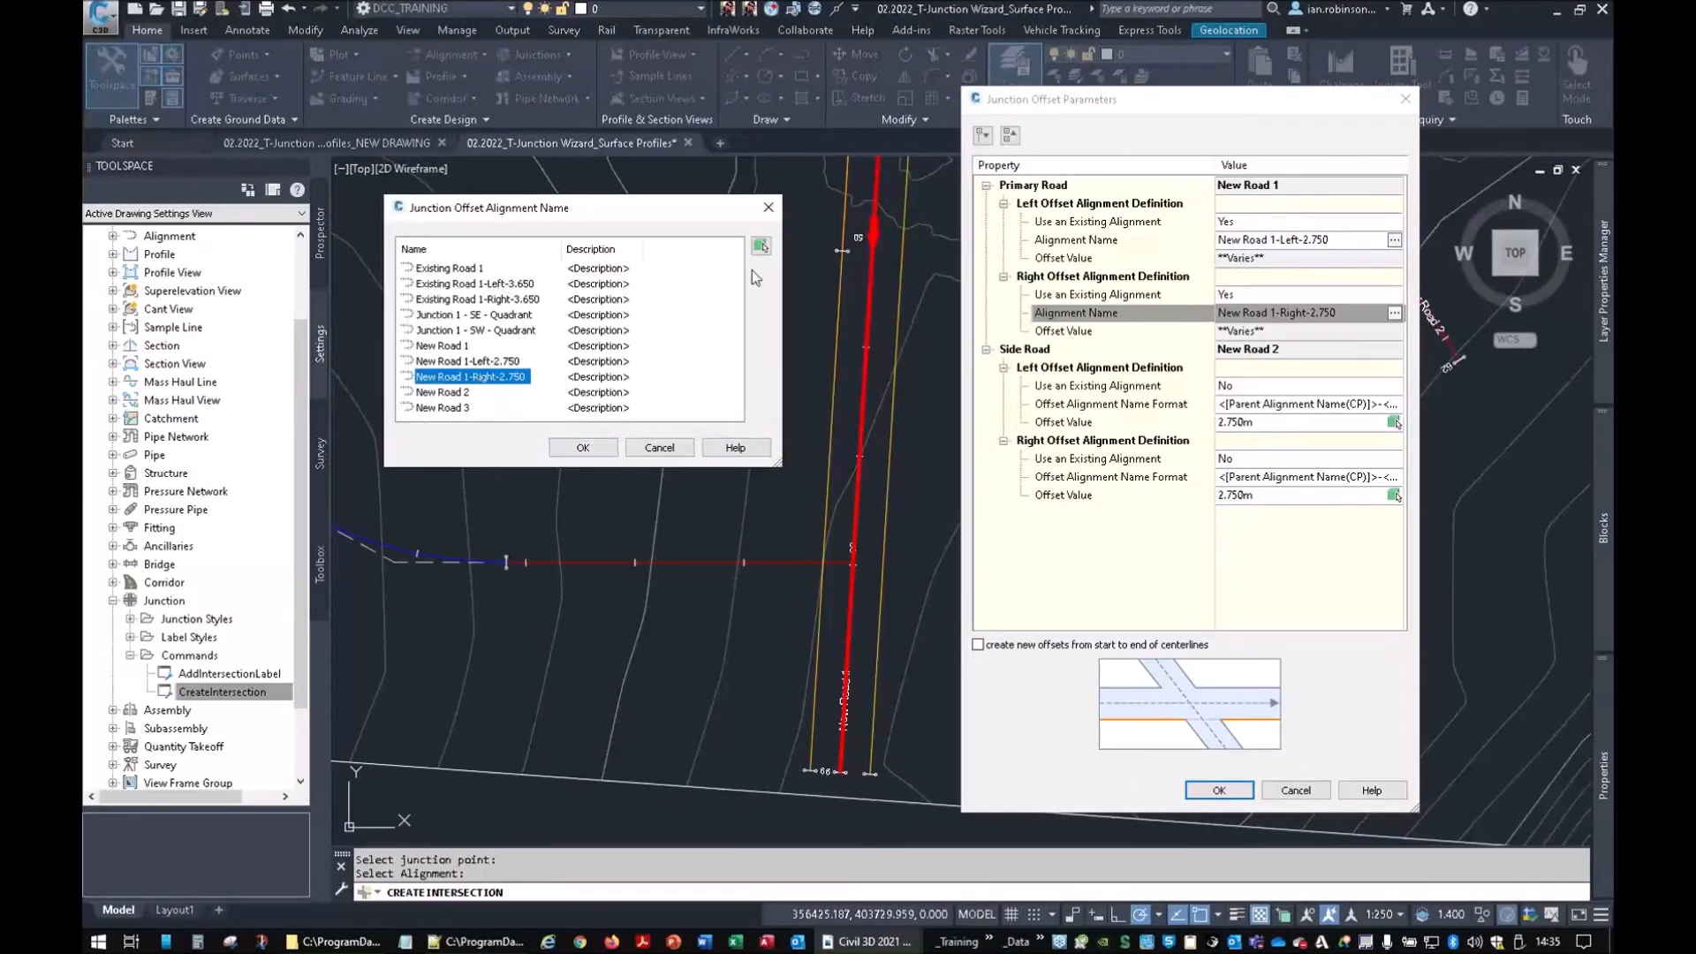
pyautogui.click(566, 454)
# Return to the junction and accept the offset parameters
pyautogui.moveTo(803, 262); pyautogui.dragTo(572, 526, button='middle')
pyautogui.scroll(2, 628, 333)
pyautogui.moveTo(628, 333); pyautogui.dragTo(555, 366, button='middle')
pyautogui.click(601, 378)
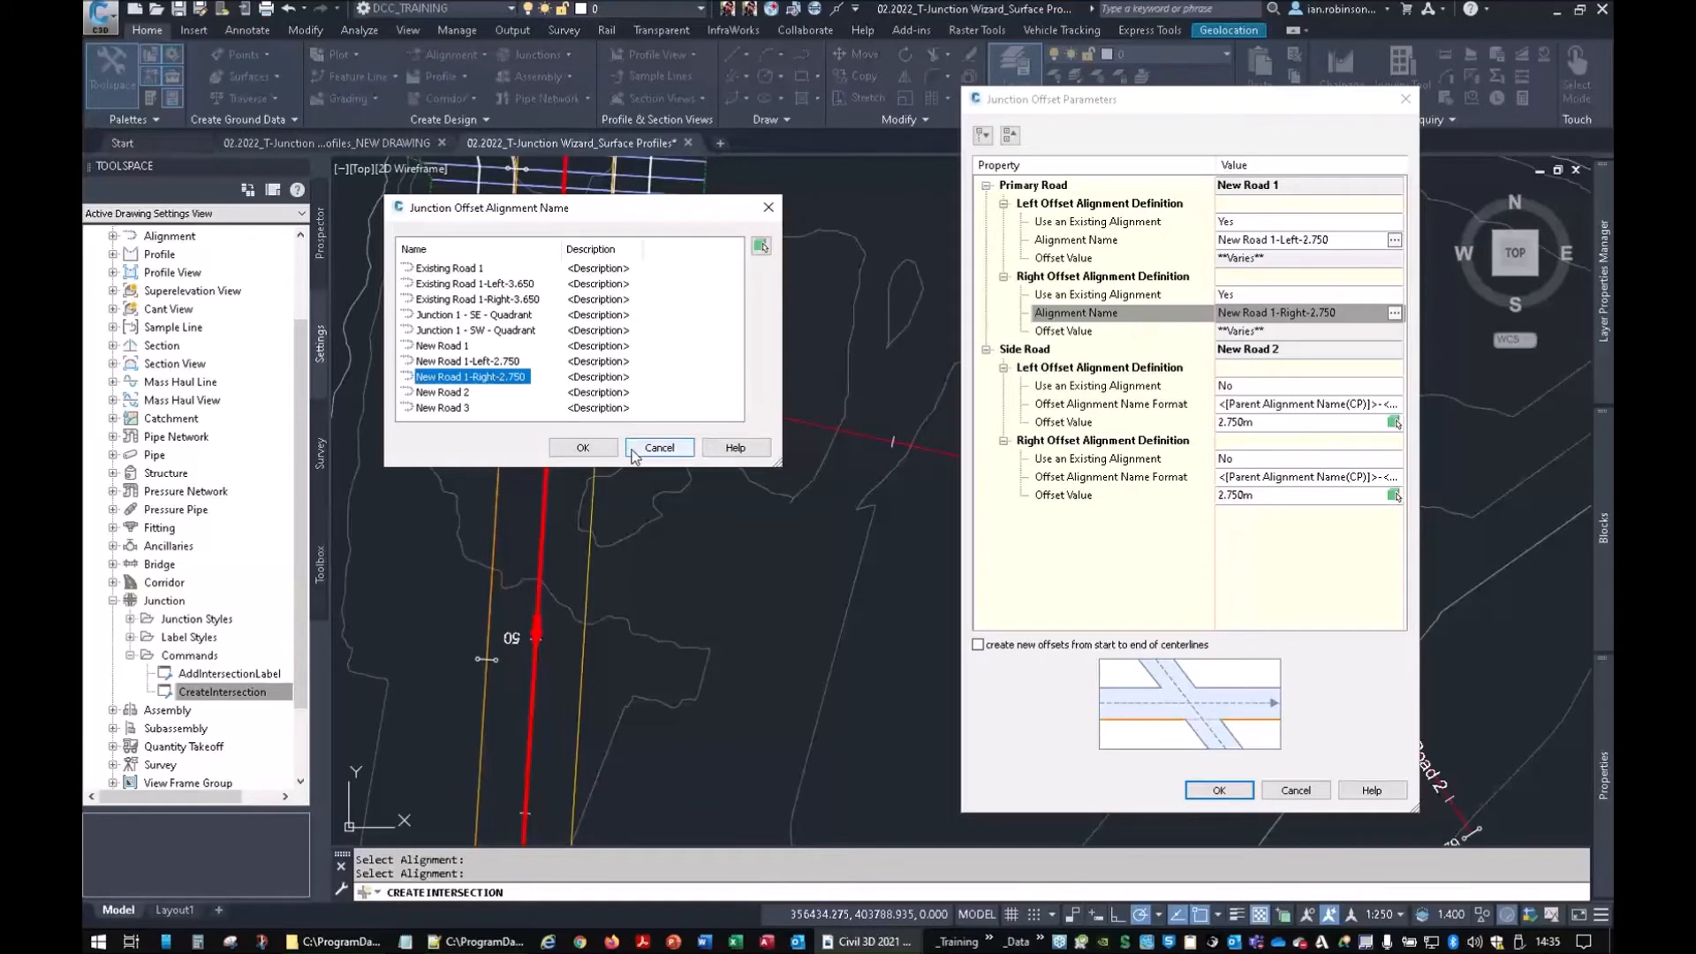
pyautogui.click(583, 447)
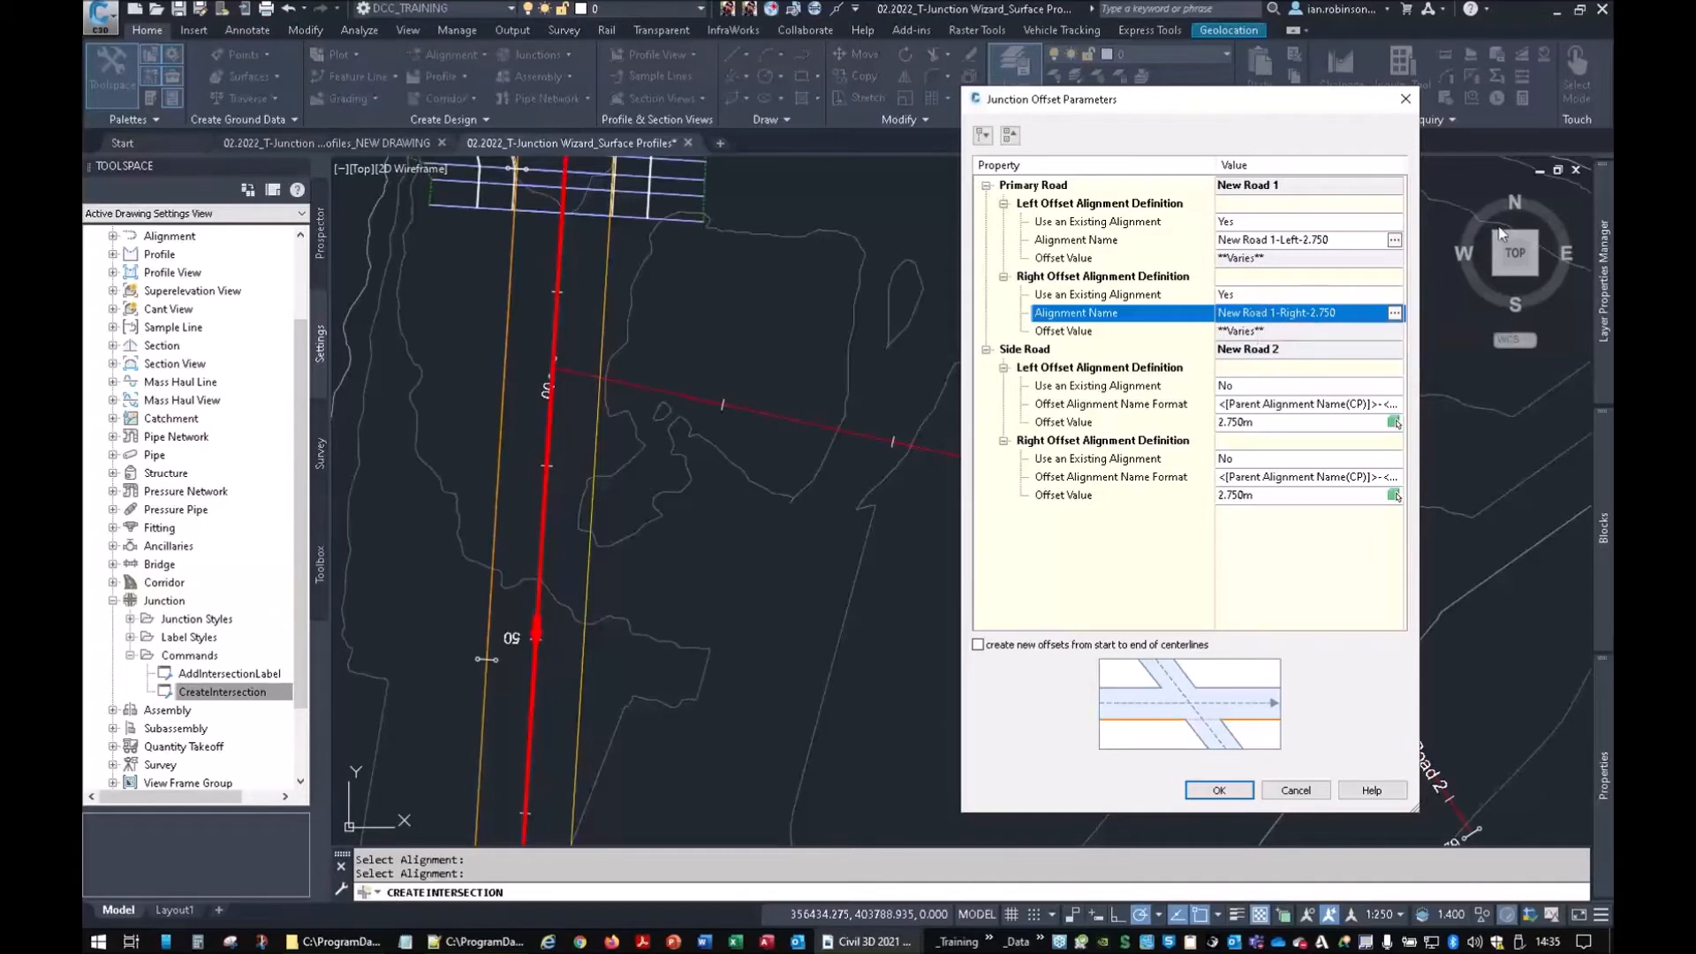
pyautogui.click(1218, 790)
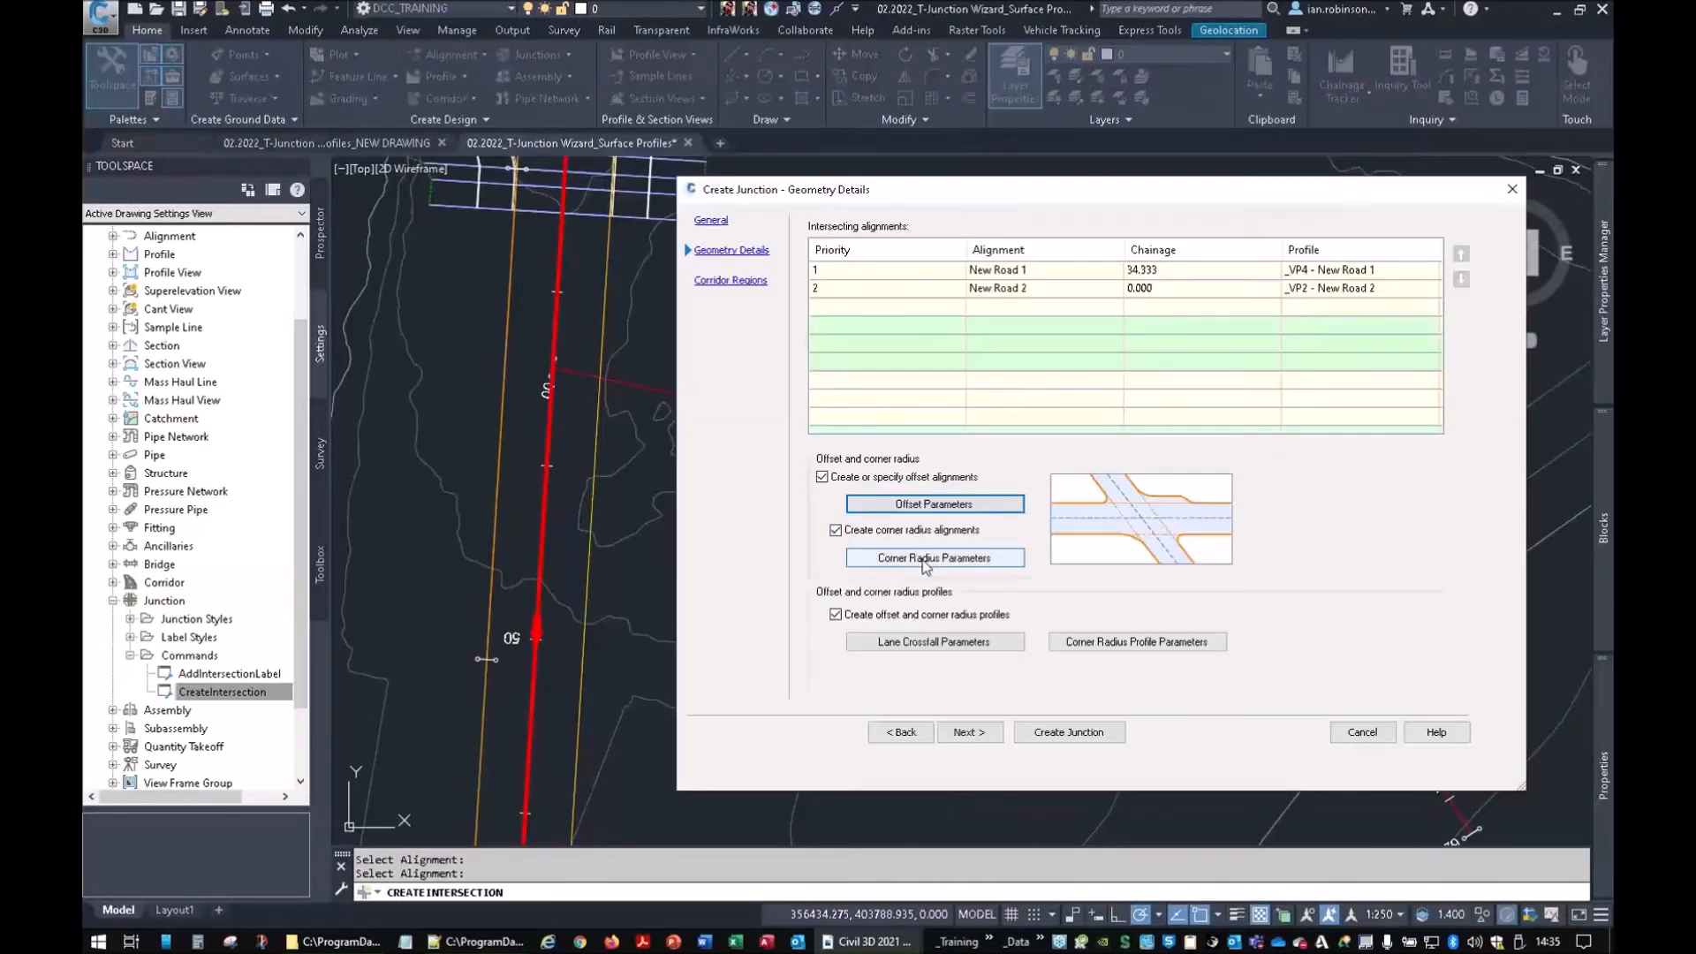
# Check corner radius settings, then set the left edge to existing profile New Road 1 - Left - -2.50%
pyautogui.click(926, 560)
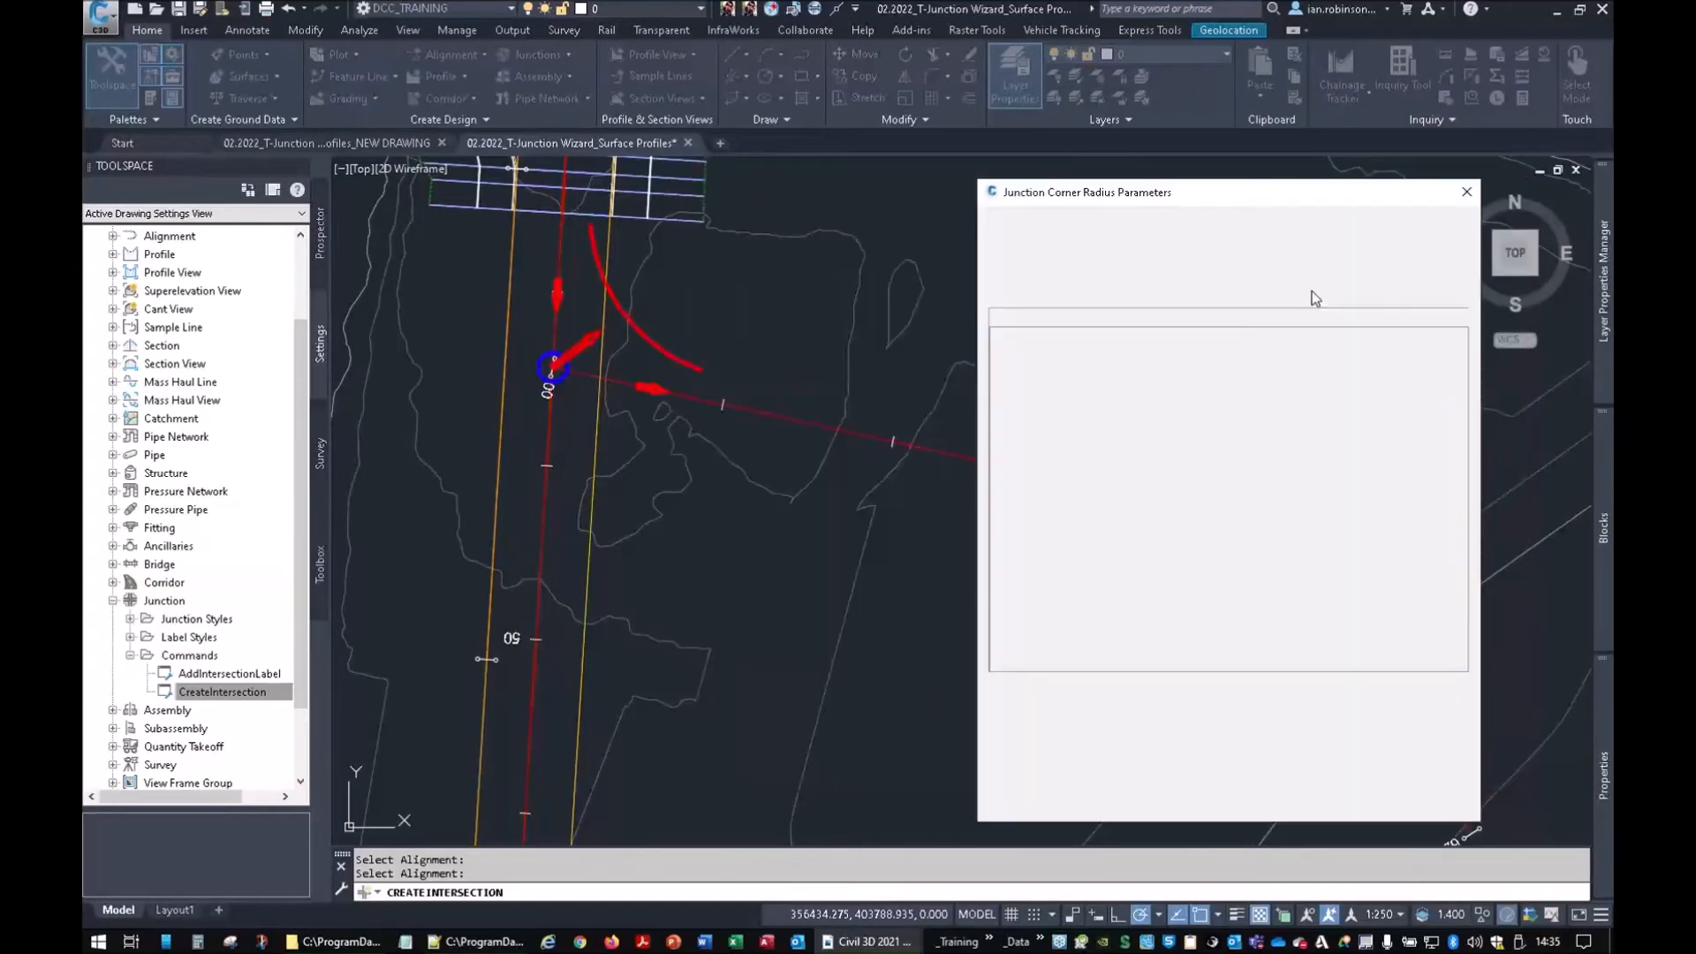
pyautogui.click(1467, 194)
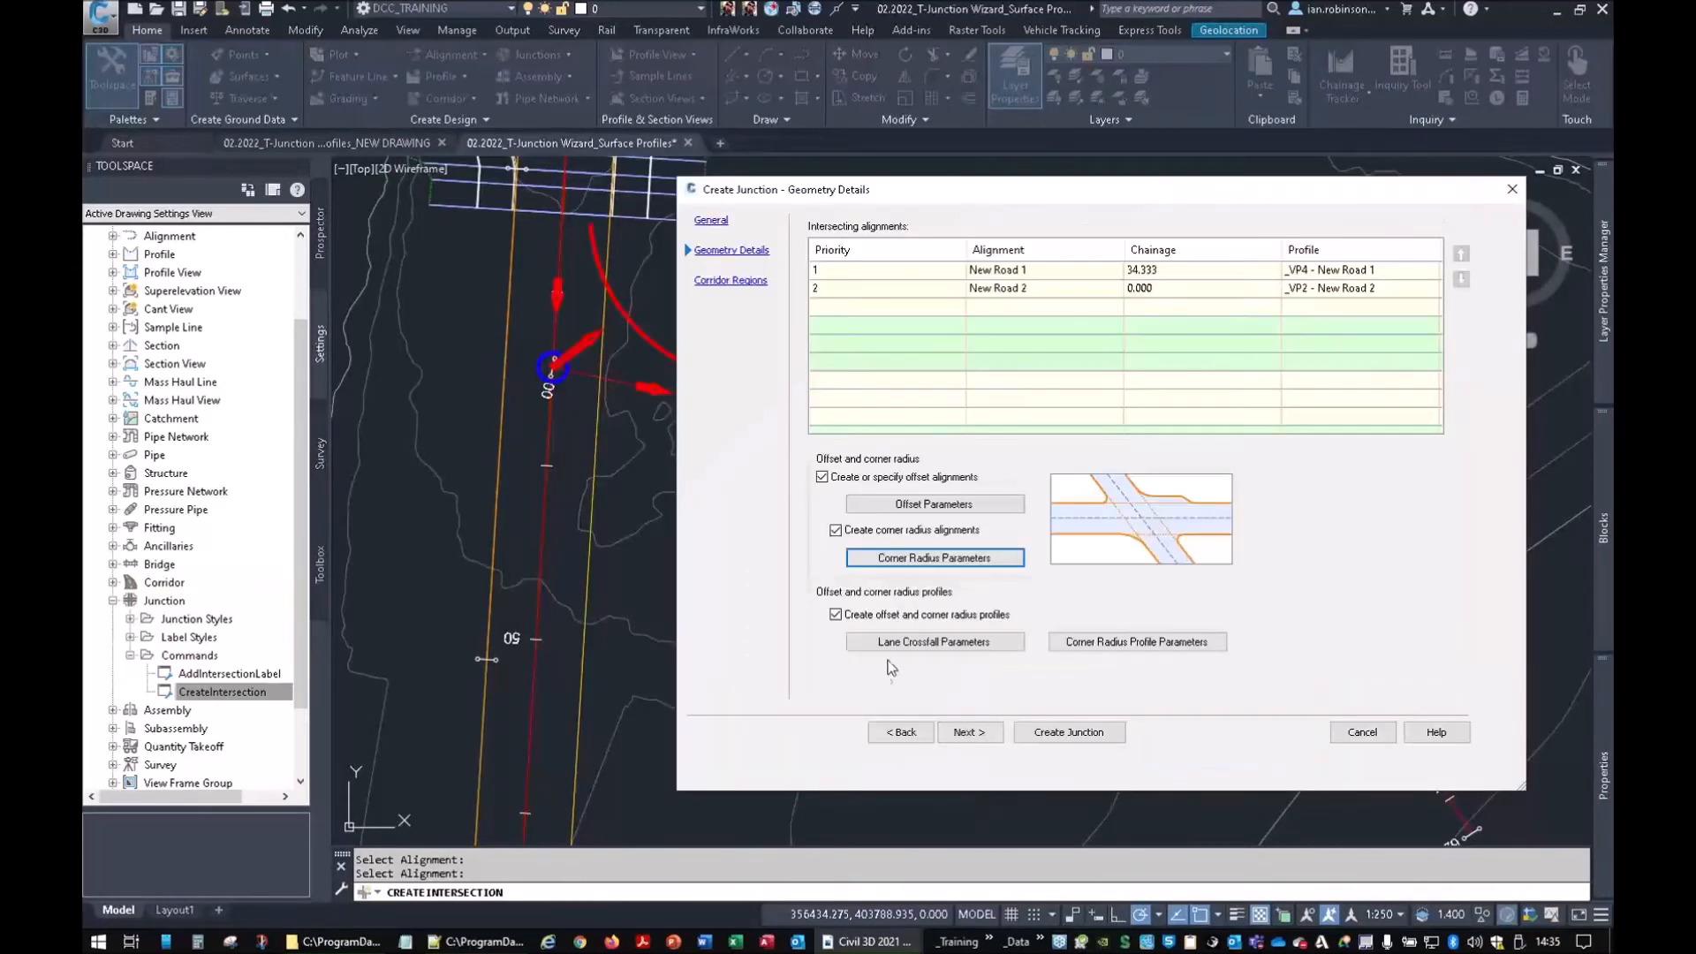
pyautogui.click(900, 645)
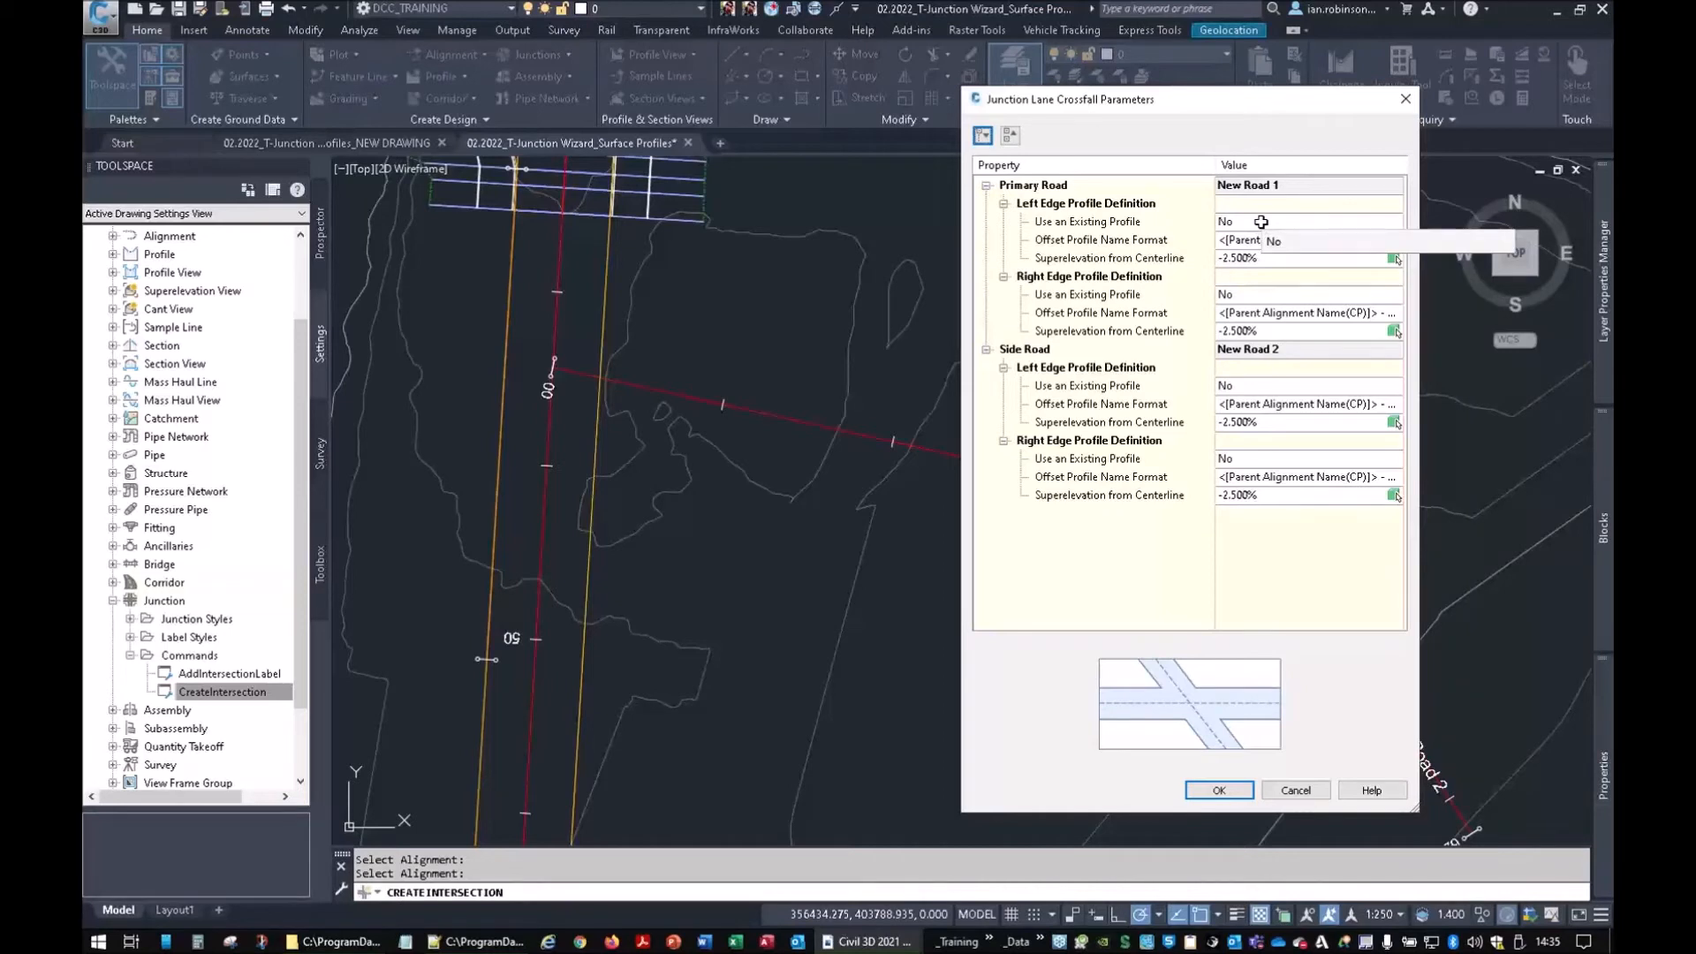
pyautogui.click(1262, 222)
pyautogui.click(1246, 257)
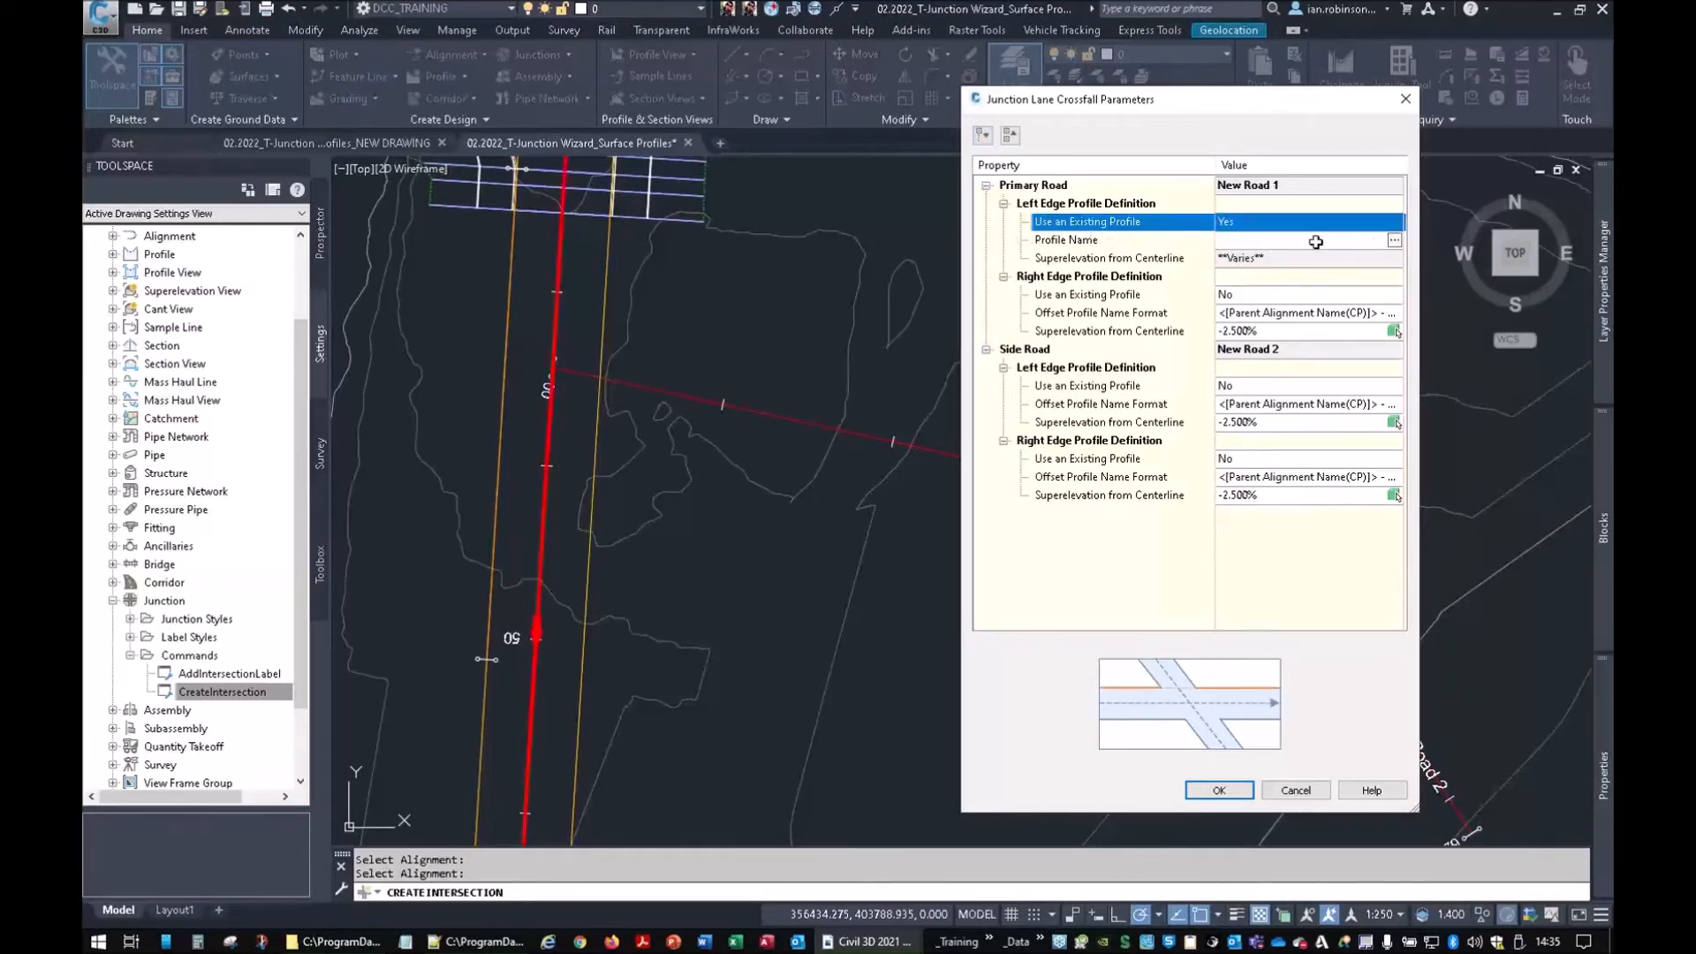
pyautogui.click(1394, 240)
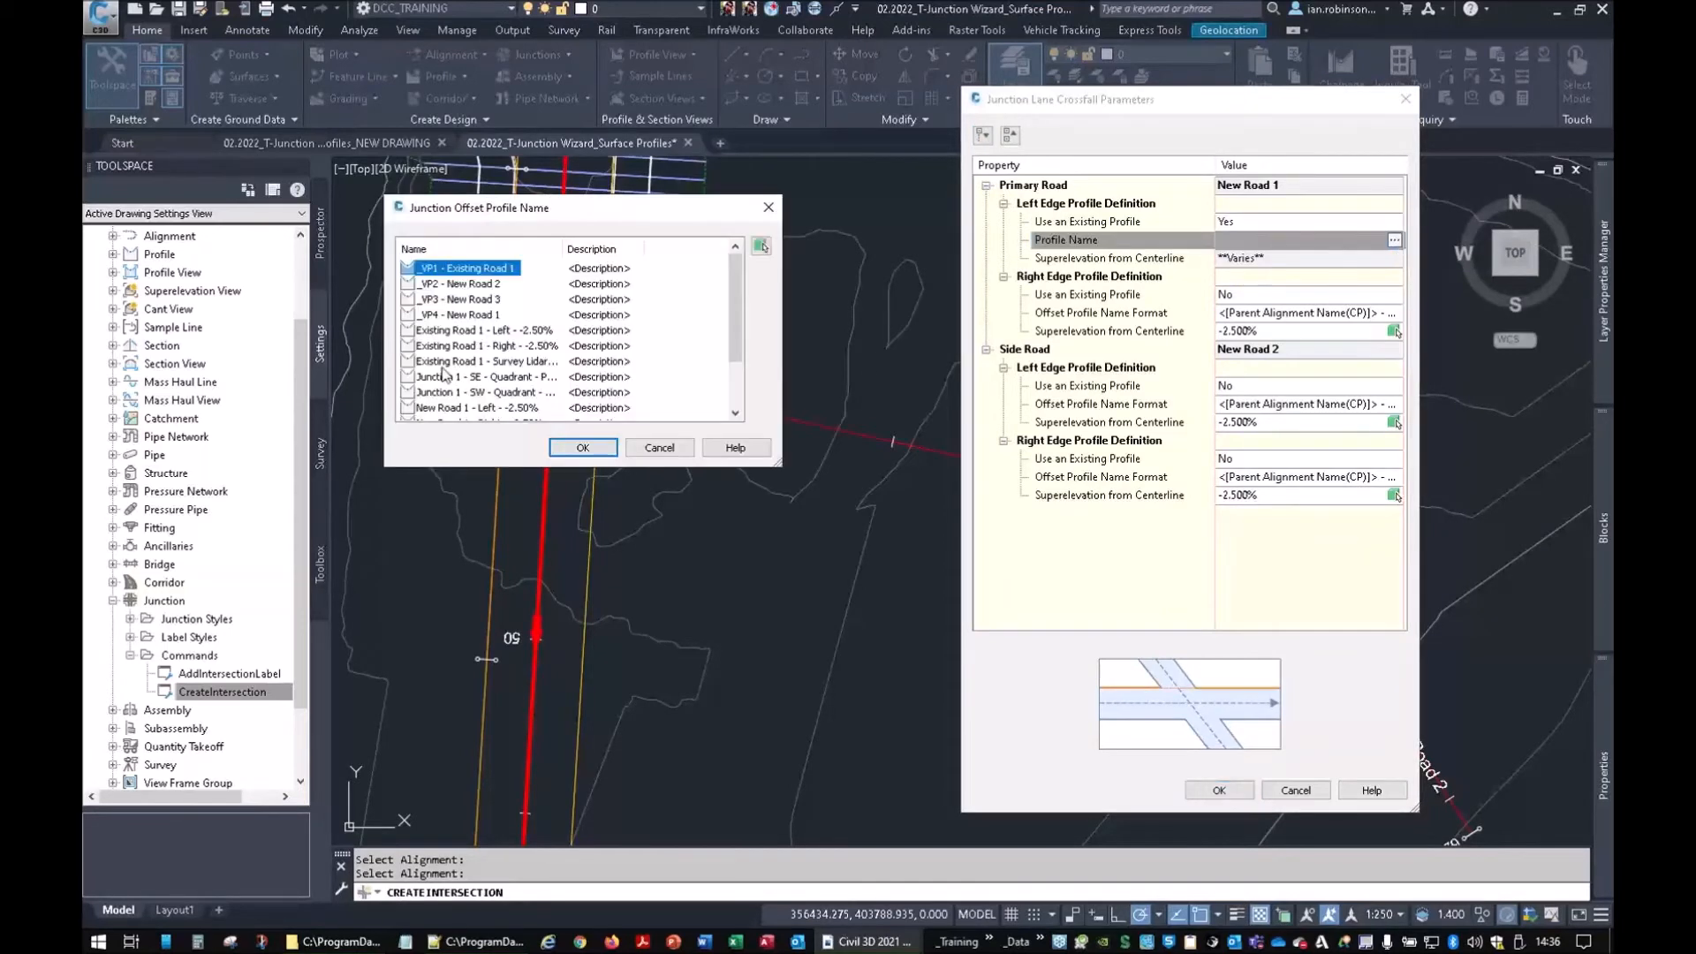
pyautogui.scroll(-2, 446, 380)
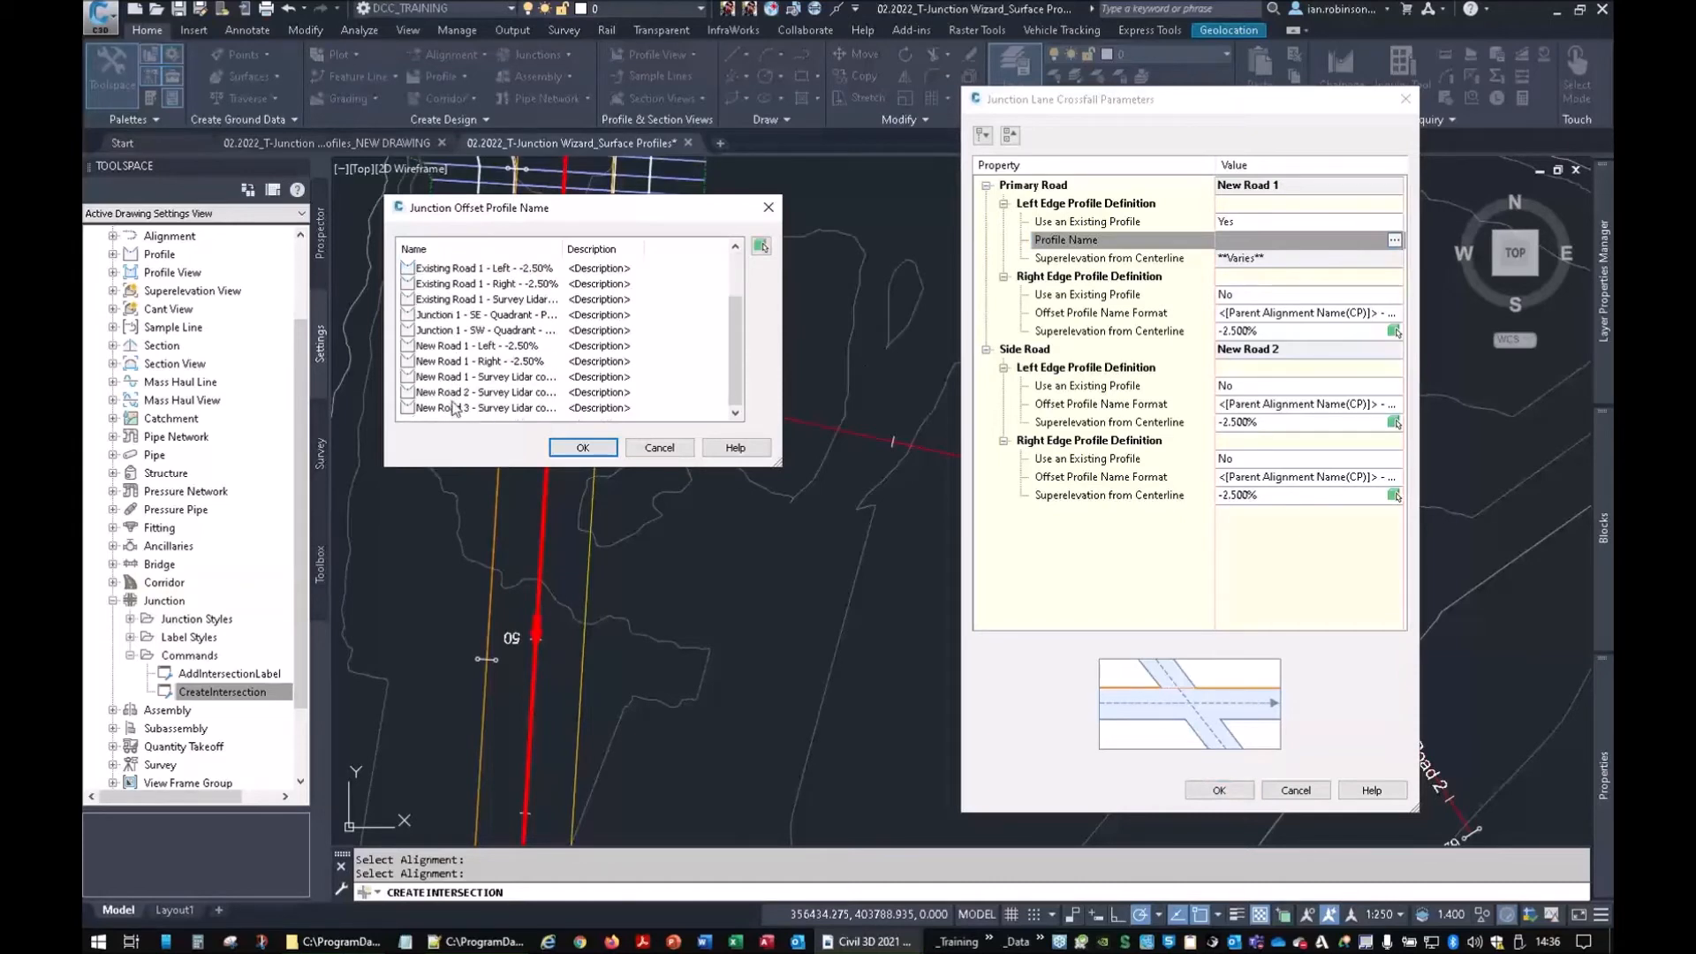
pyautogui.scroll(2, 487, 397)
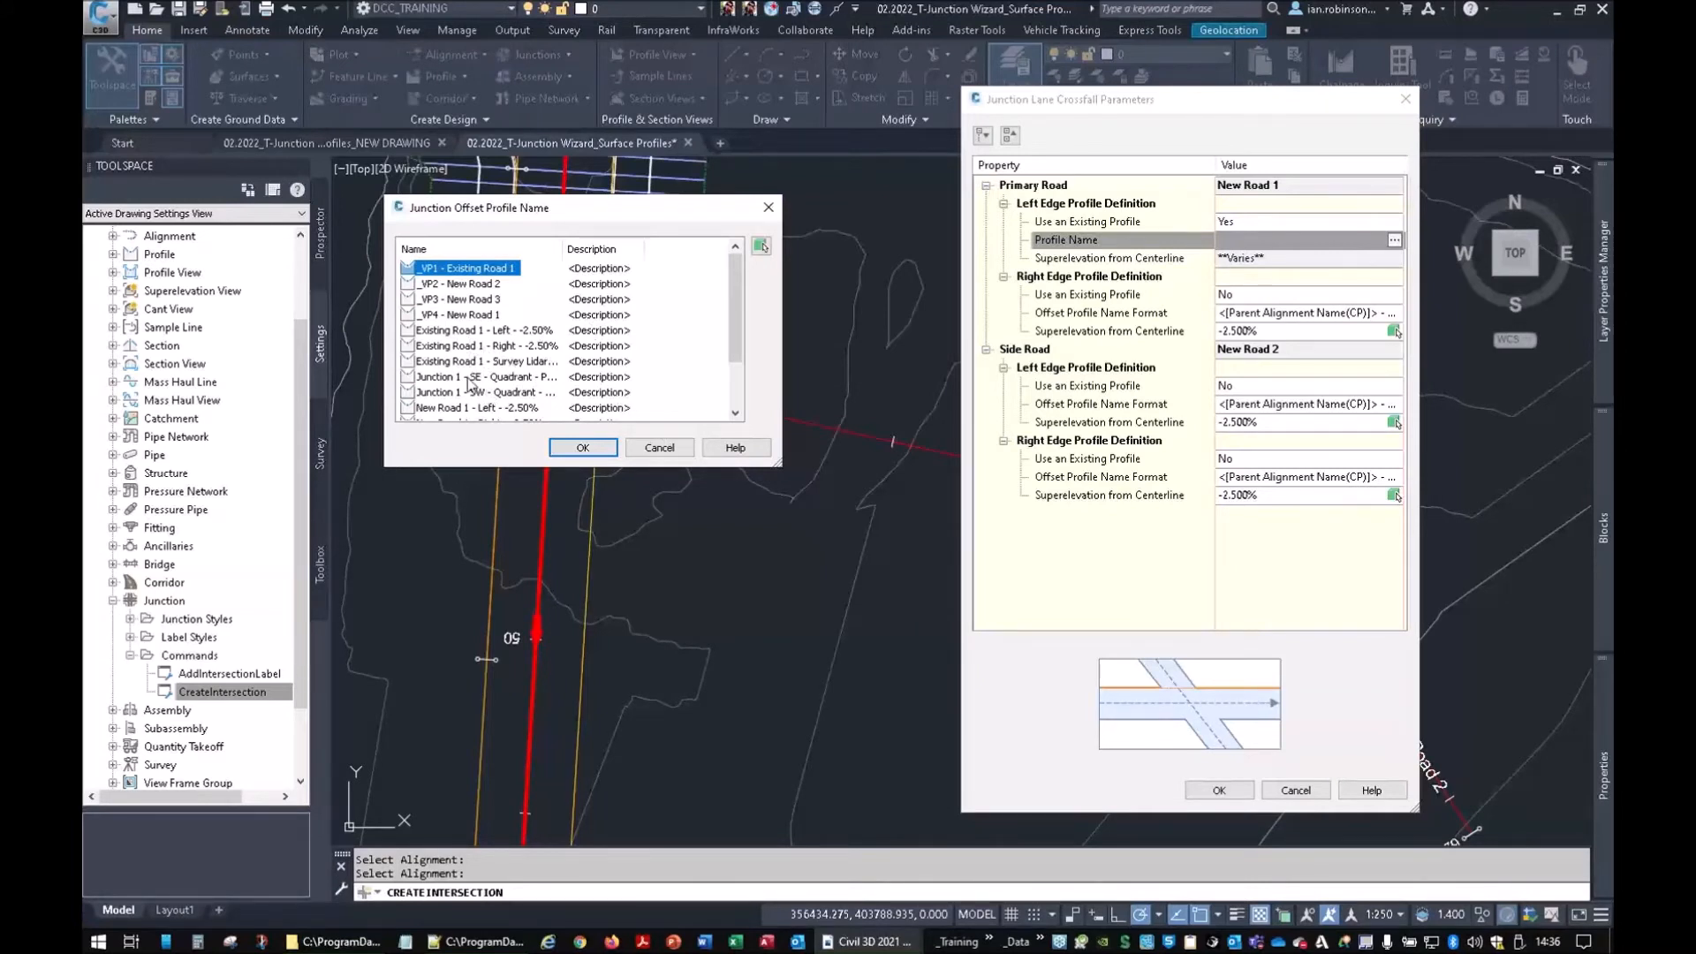
pyautogui.scroll(-1, 469, 393)
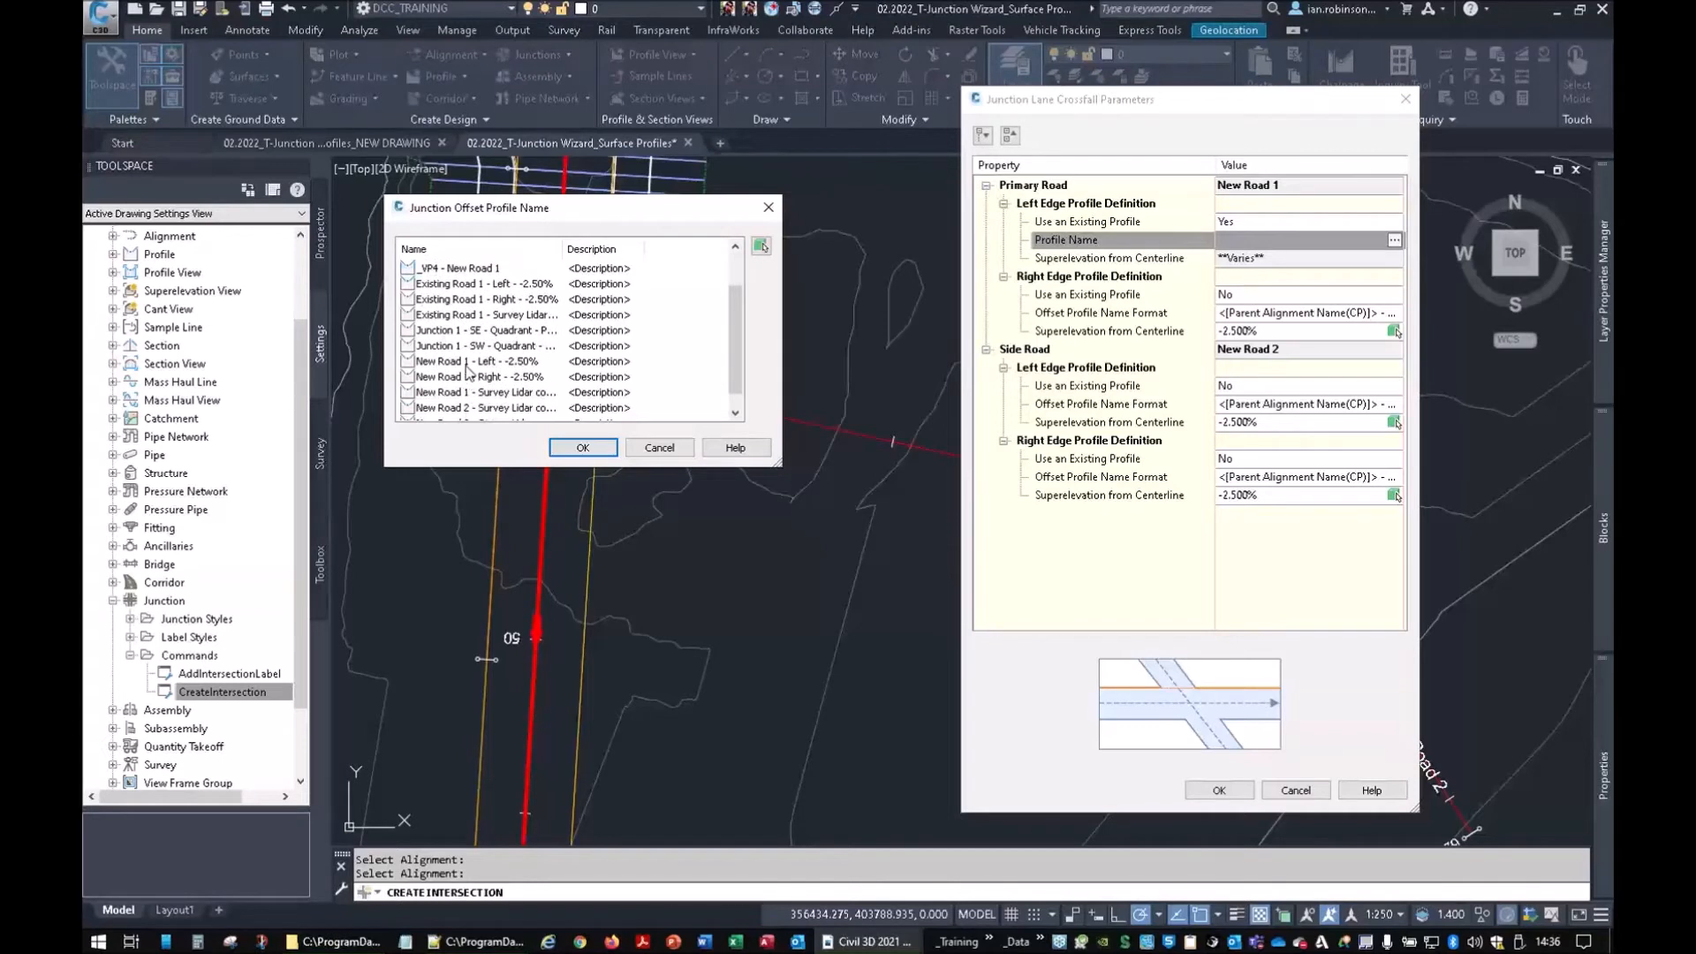
pyautogui.click(469, 364)
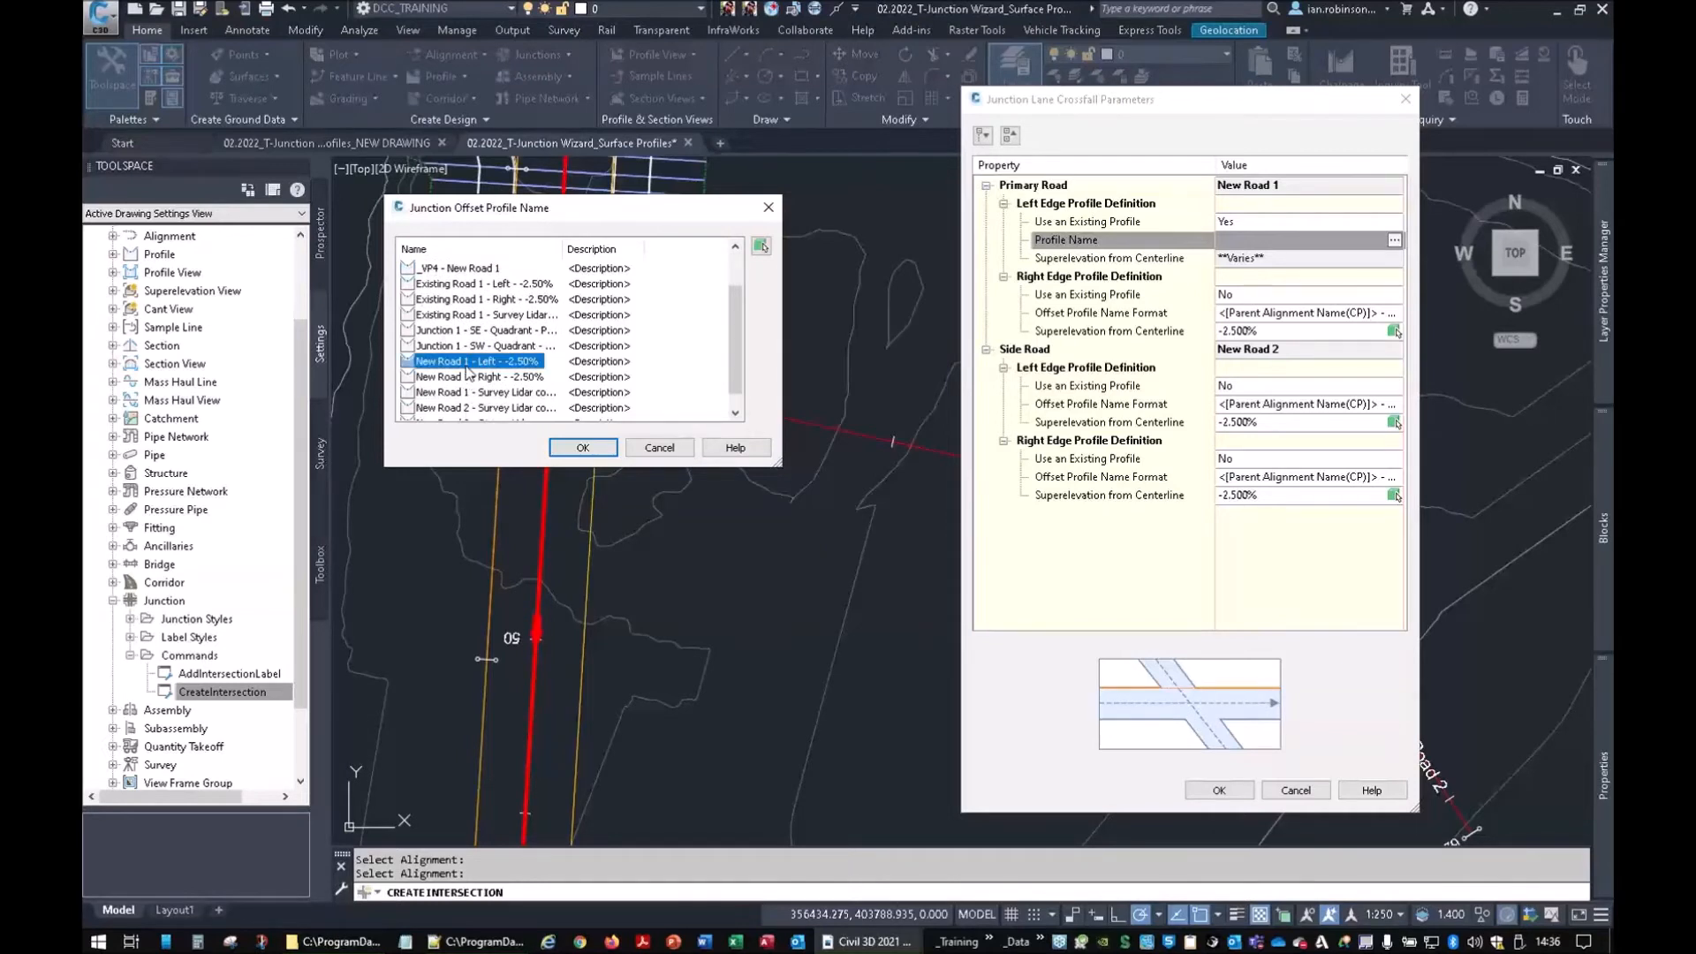
pyautogui.click(578, 448)
# Set the right edge to existing profile Existing Road 1 - Right - -2.50% and accept
pyautogui.click(1263, 295)
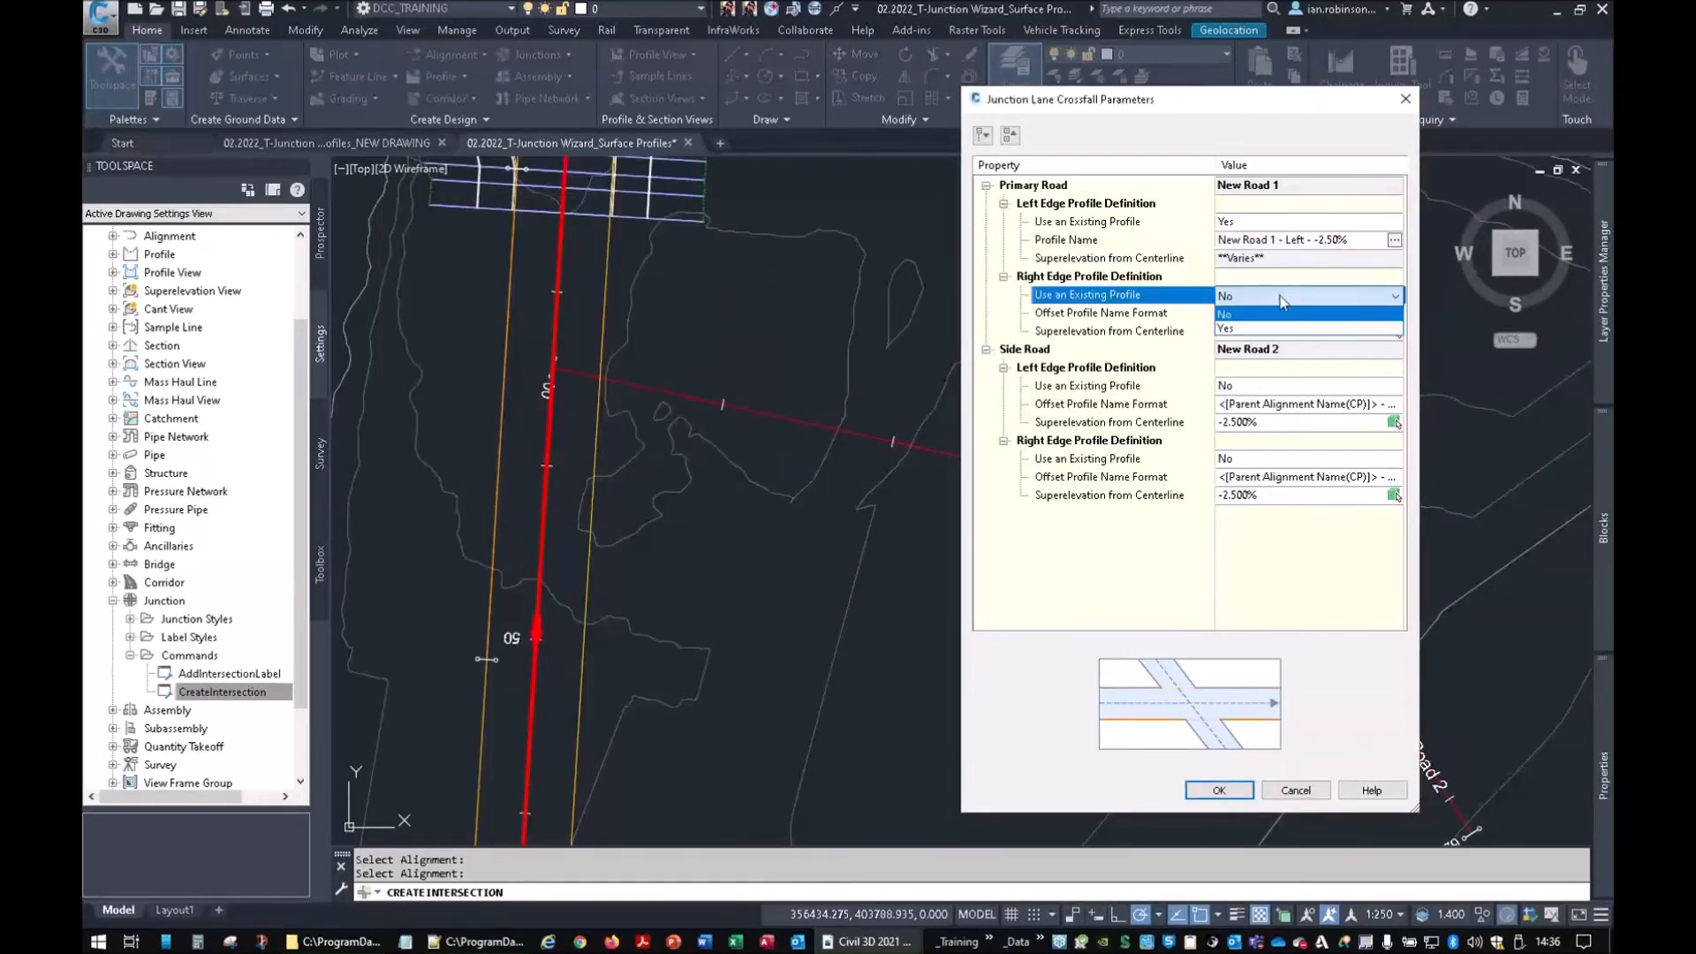
pyautogui.click(1259, 329)
pyautogui.click(1394, 313)
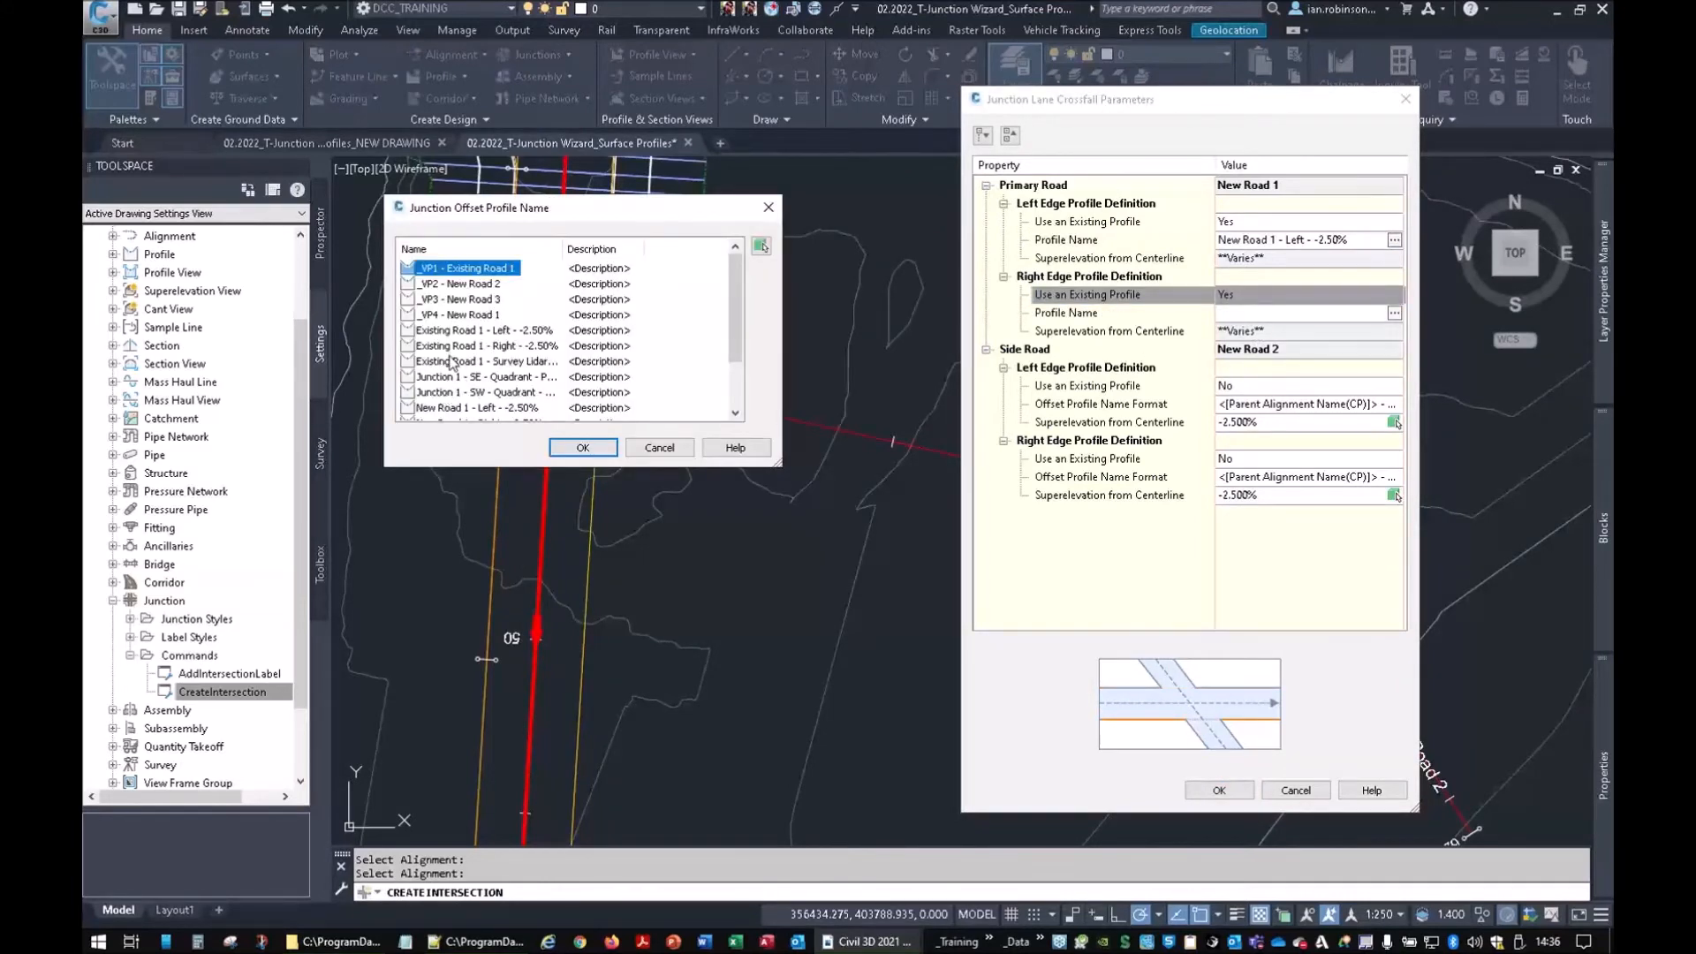
pyautogui.click(459, 347)
pyautogui.click(582, 447)
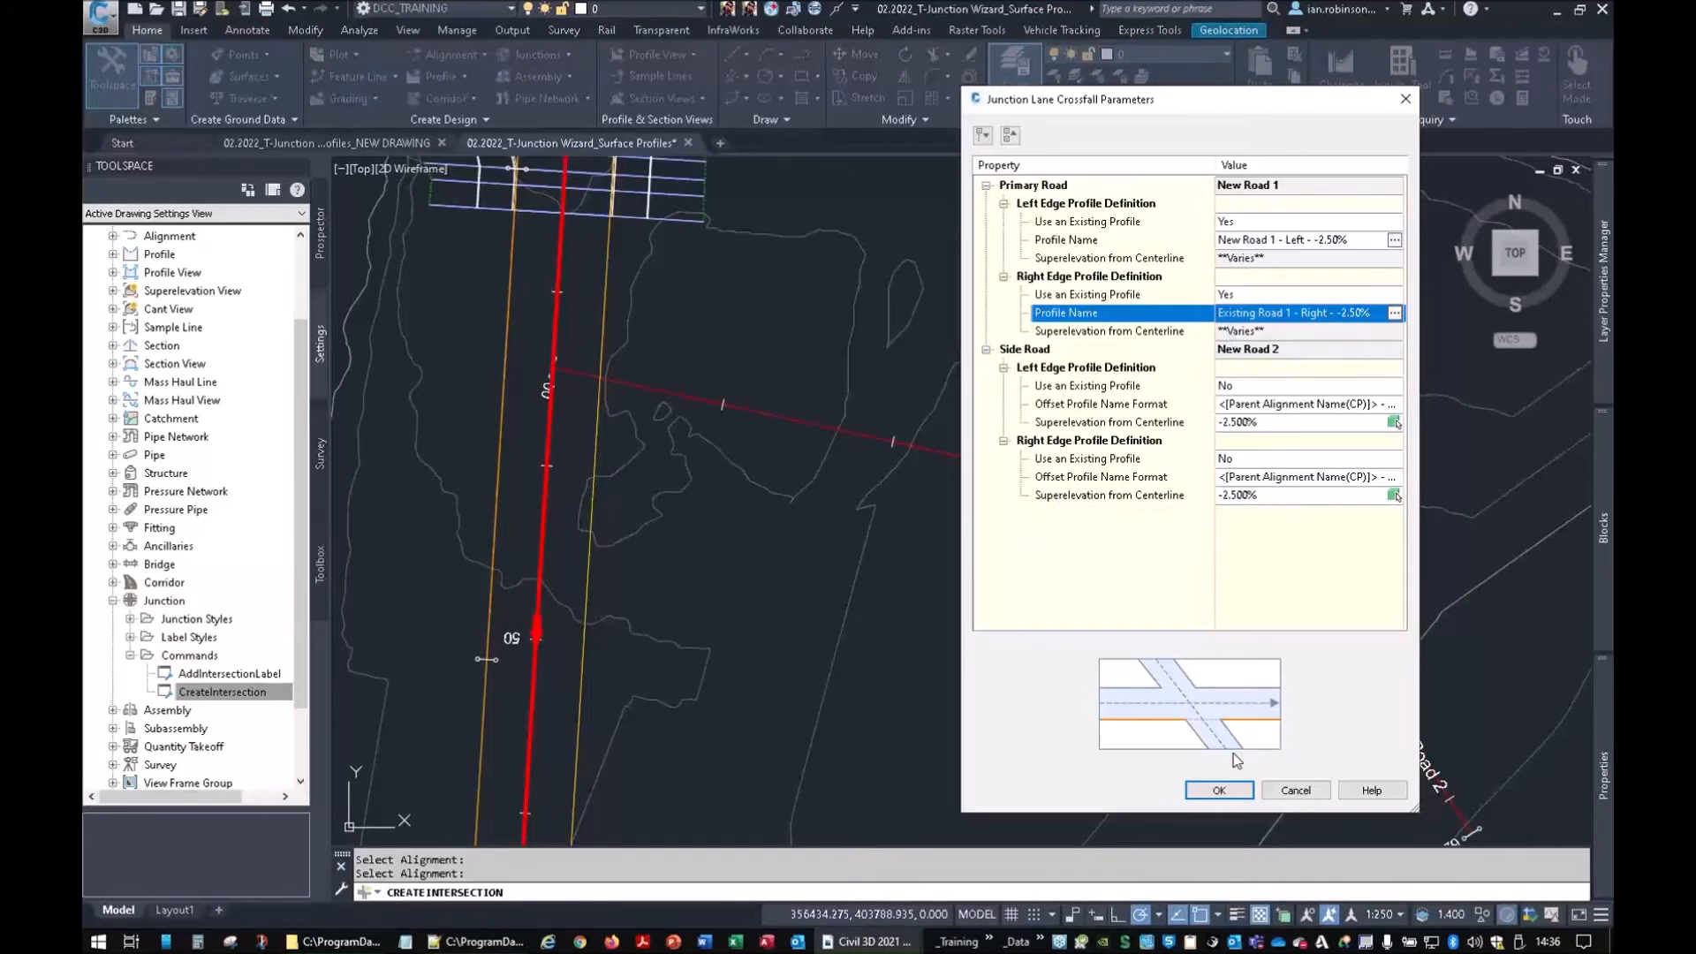
pyautogui.click(1218, 790)
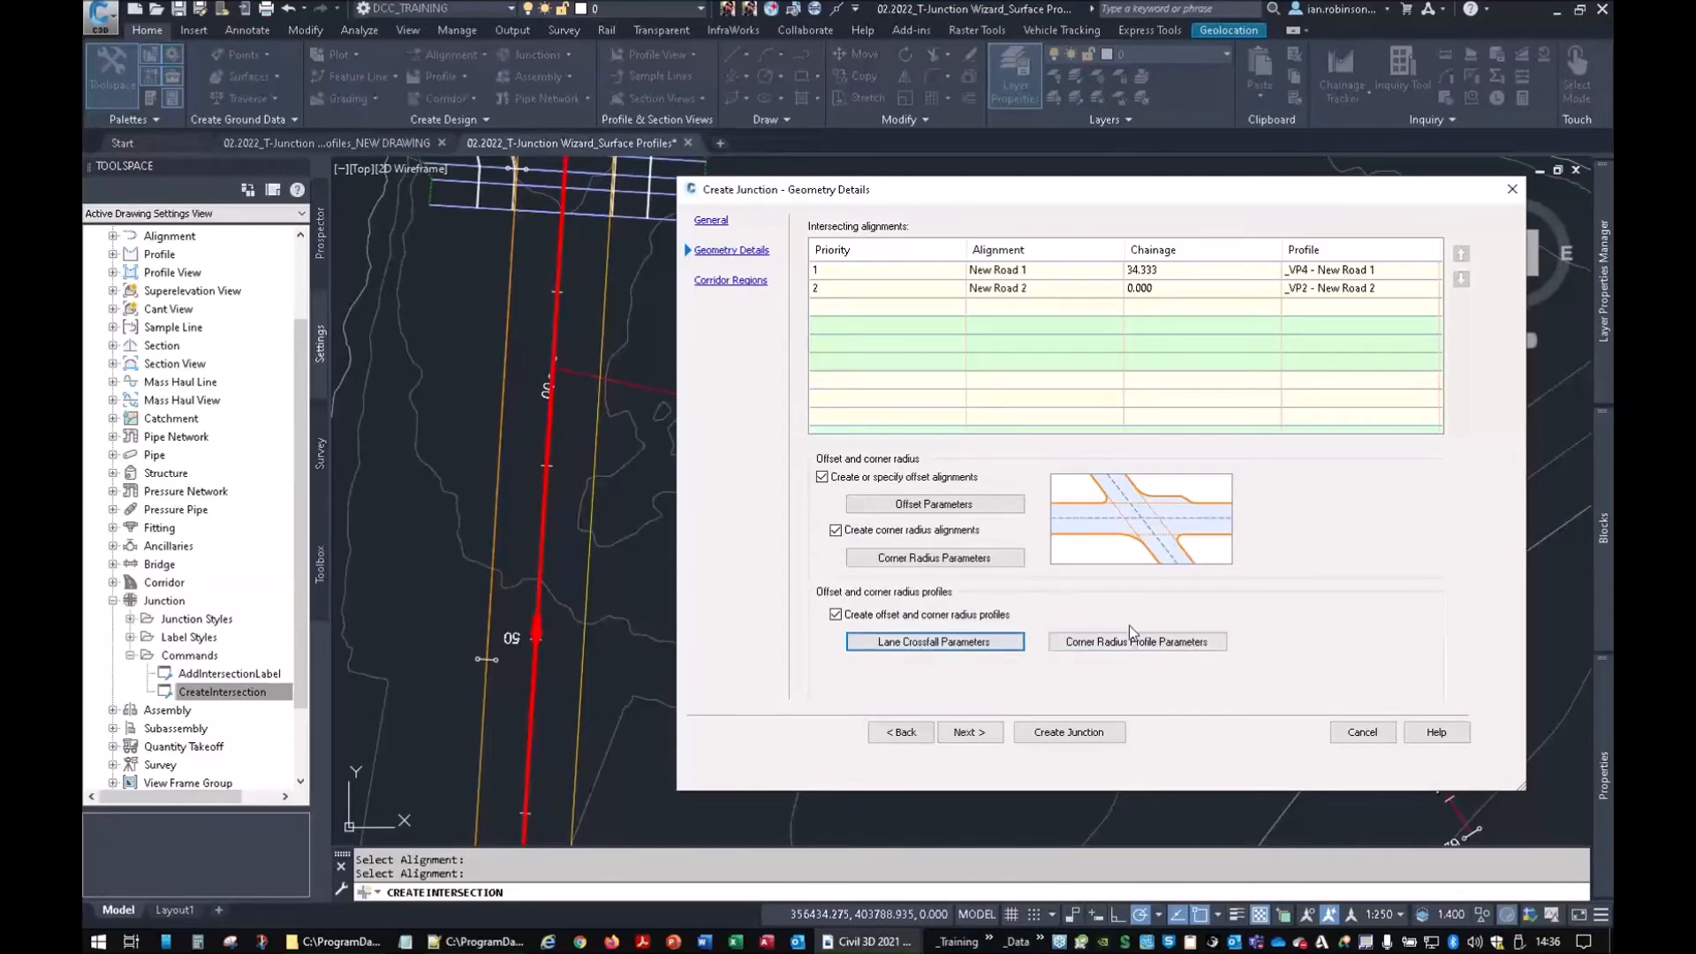
pyautogui.click(969, 732)
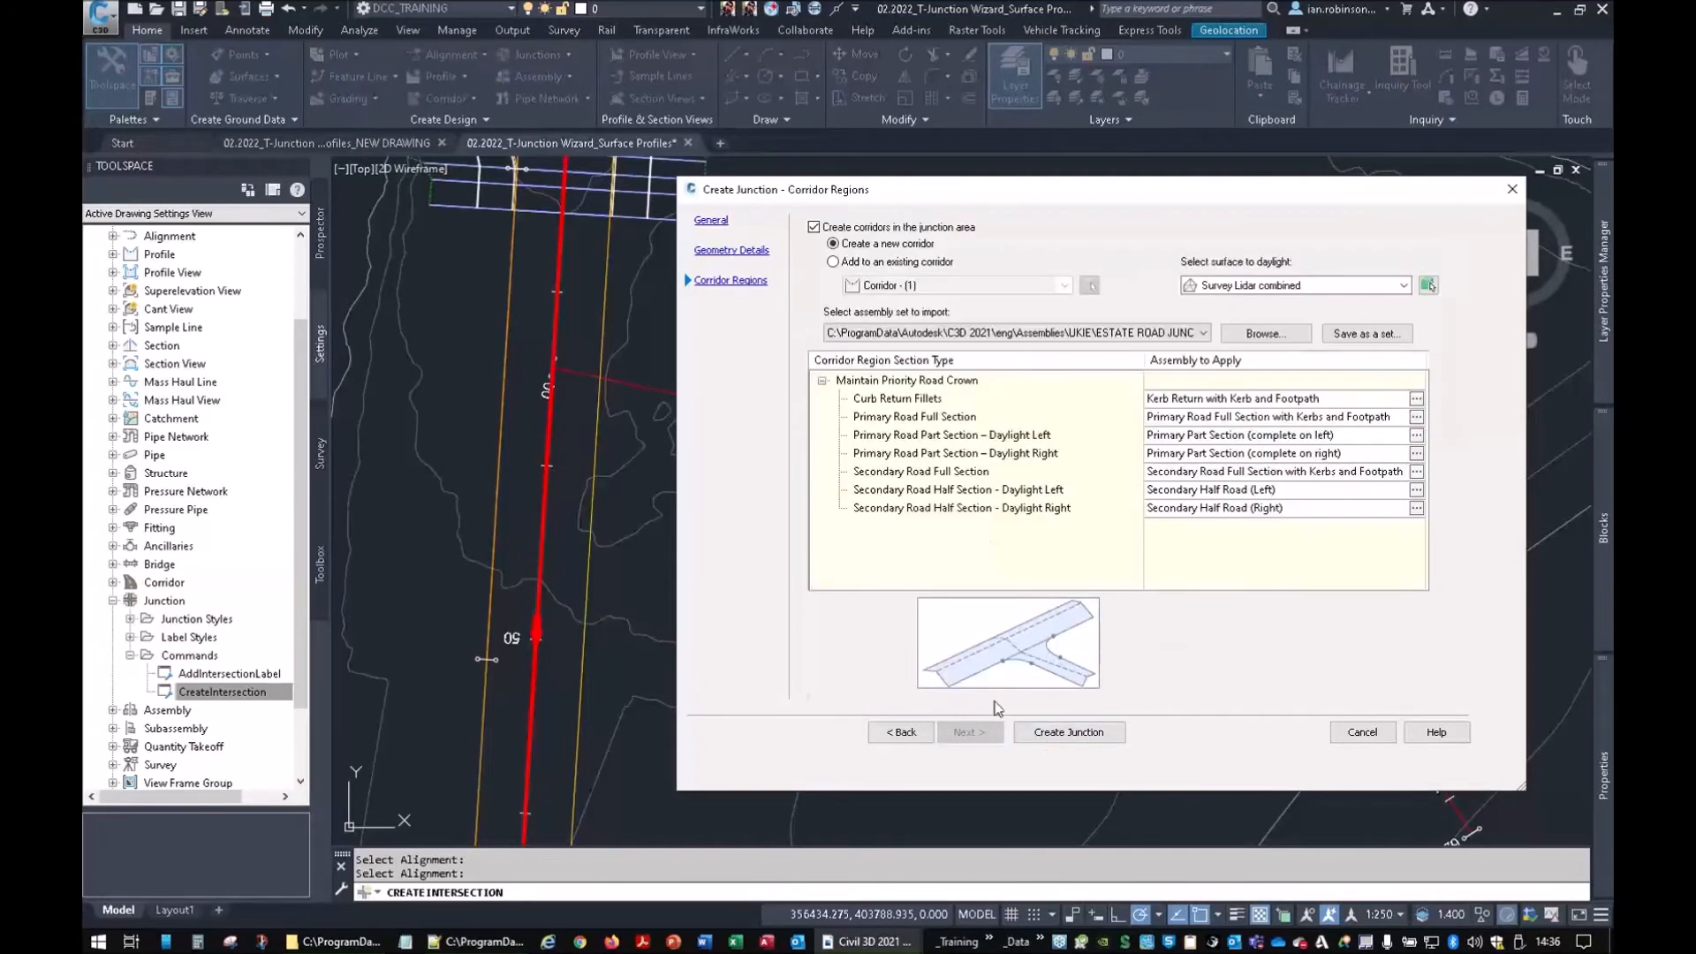
# Add the junction to the existing corridor, keeping the daylight surface as <none>
pyautogui.click(853, 263)
pyautogui.click(1219, 285)
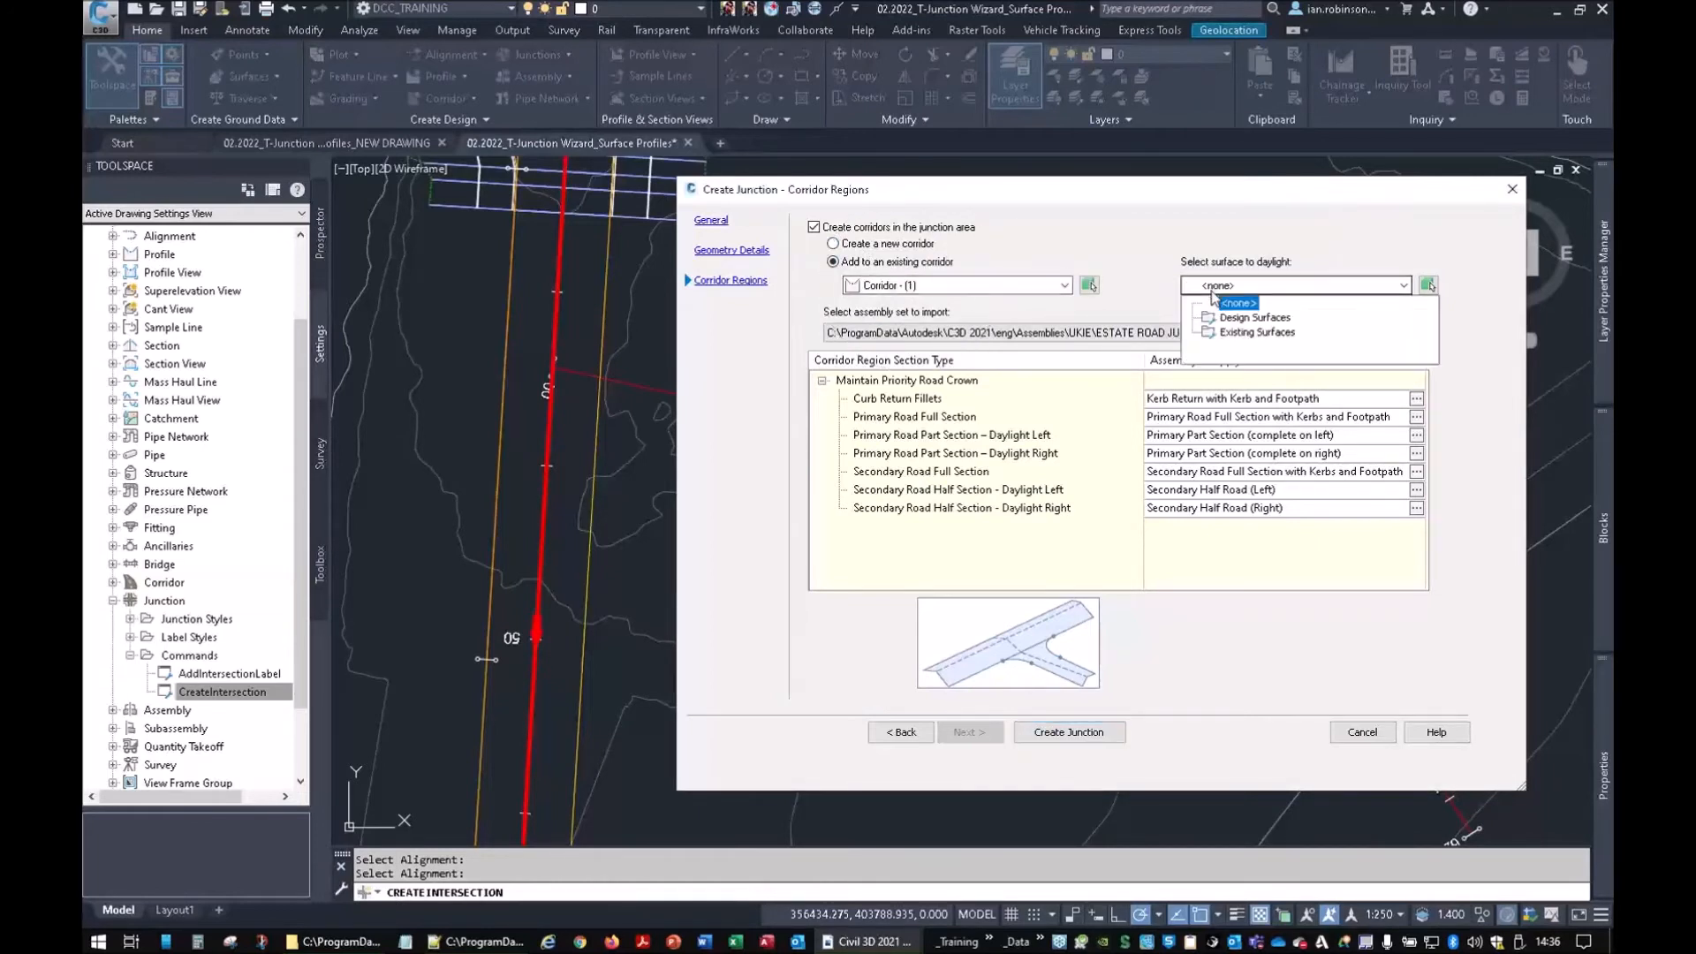
pyautogui.click(1230, 305)
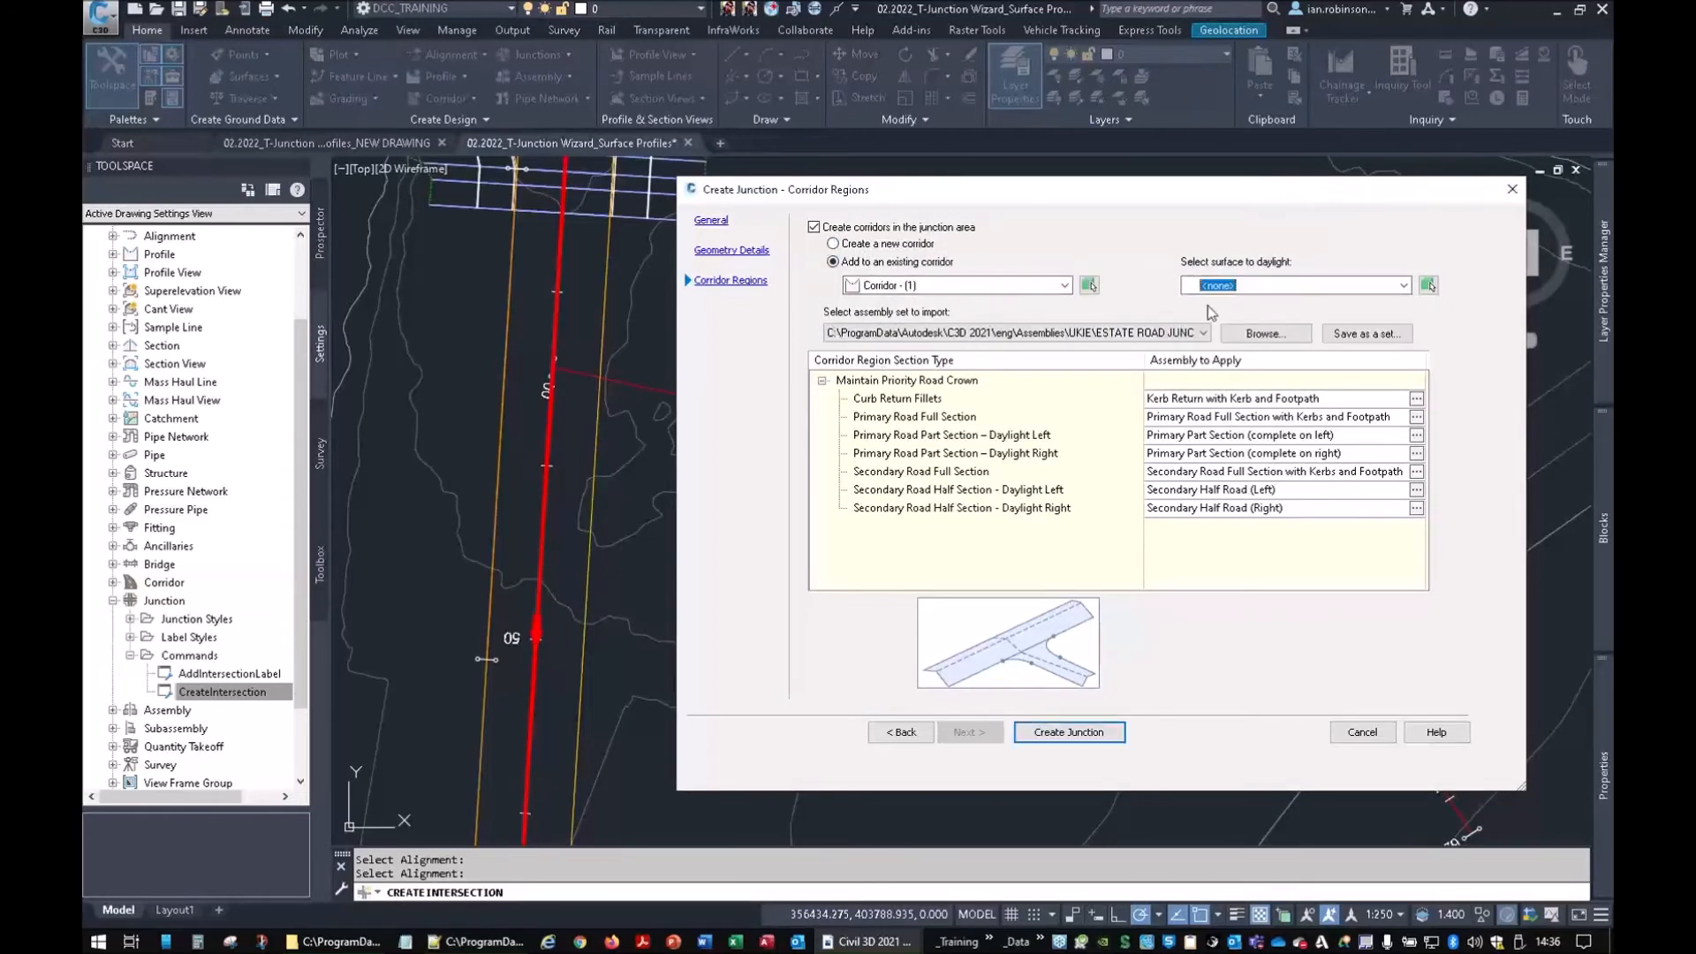
pyautogui.click(1234, 283)
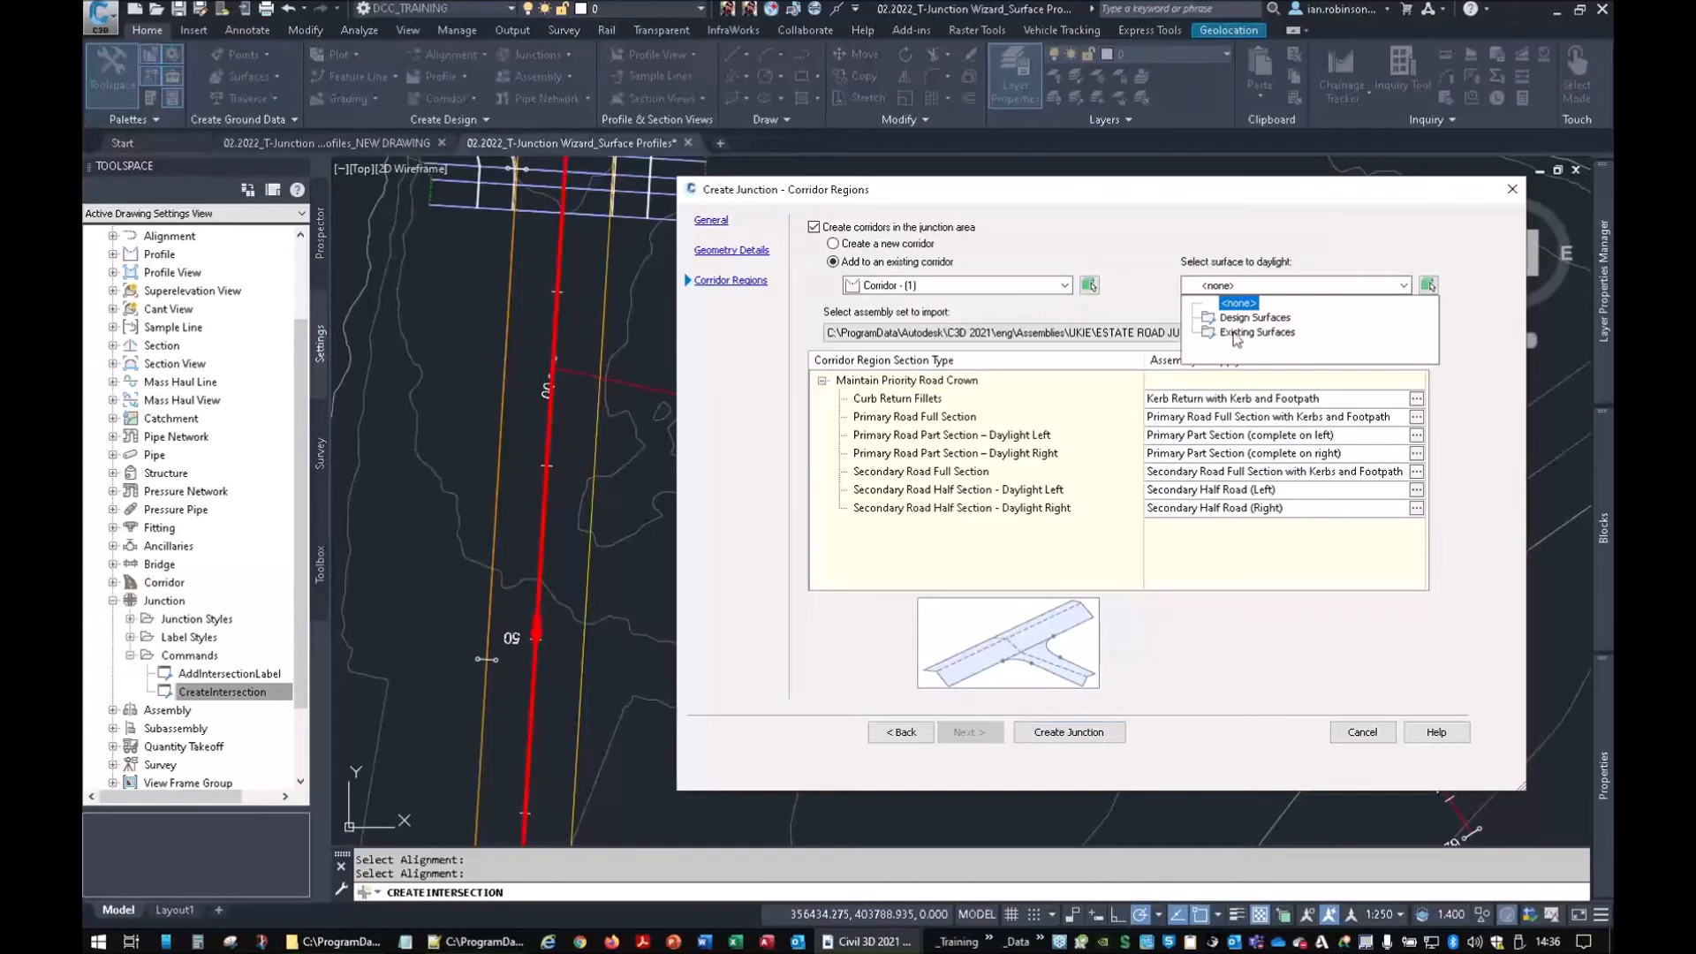
pyautogui.click(1234, 290)
pyautogui.click(835, 245)
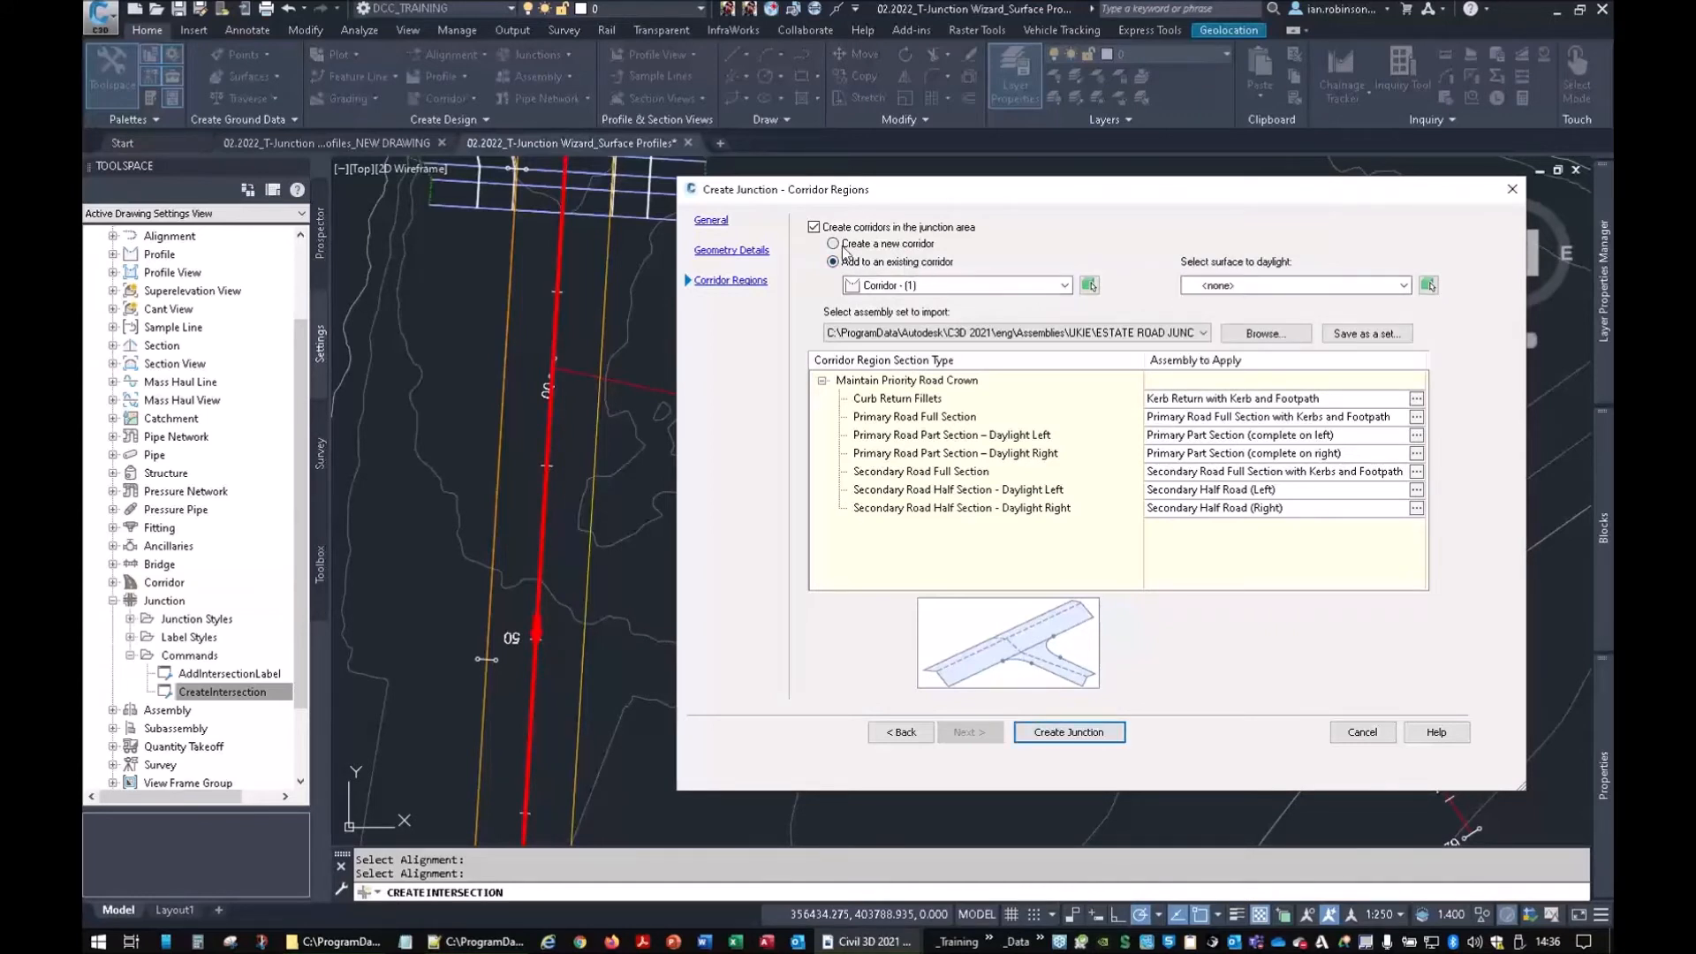
pyautogui.click(1222, 288)
pyautogui.click(1230, 301)
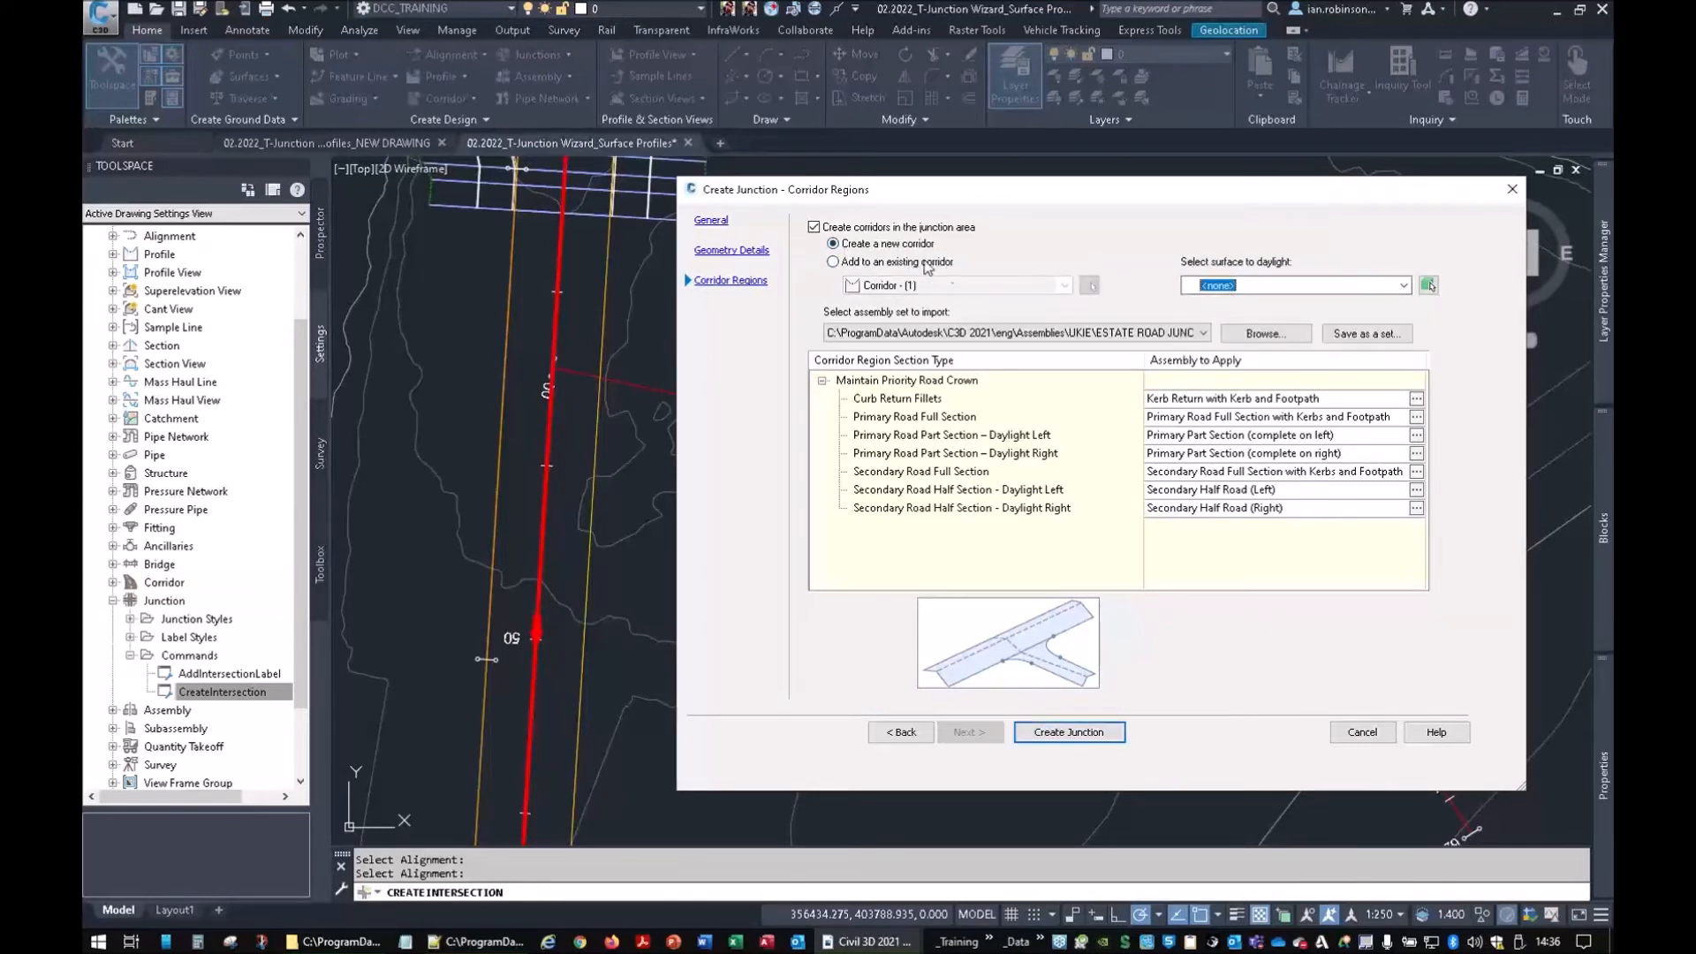
pyautogui.click(846, 263)
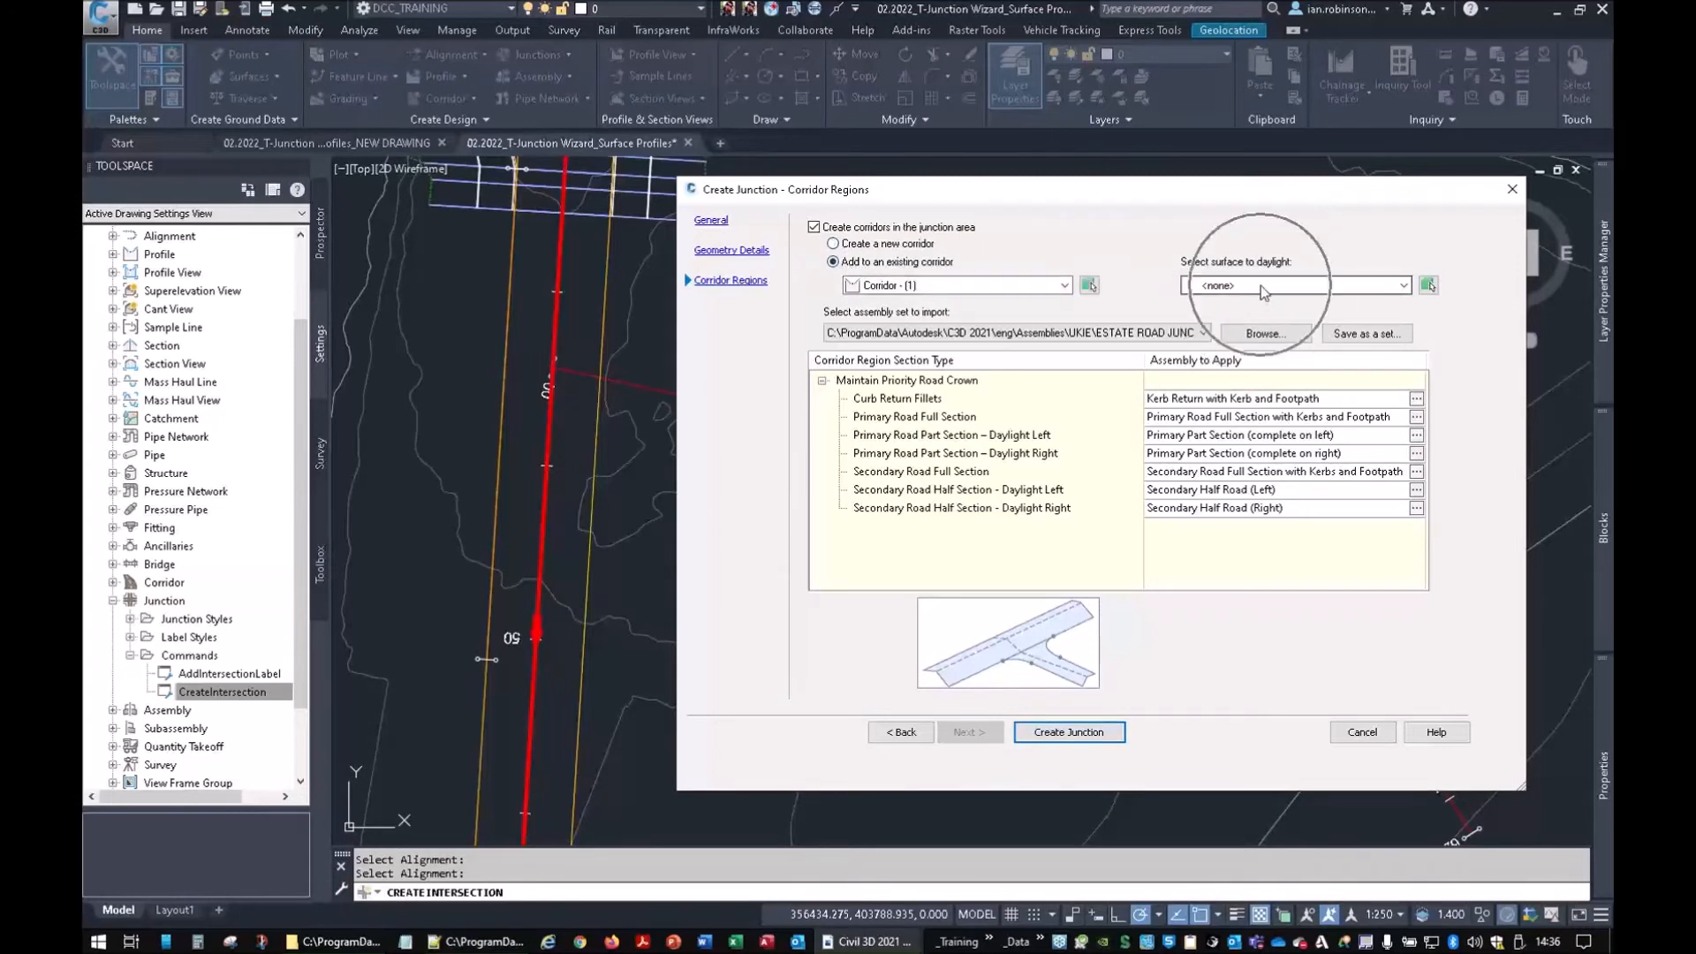
# Import the ESTATE ROAD JUNCTION SET assemblies and create the junction
pyautogui.click(962, 334)
pyautogui.click(961, 334)
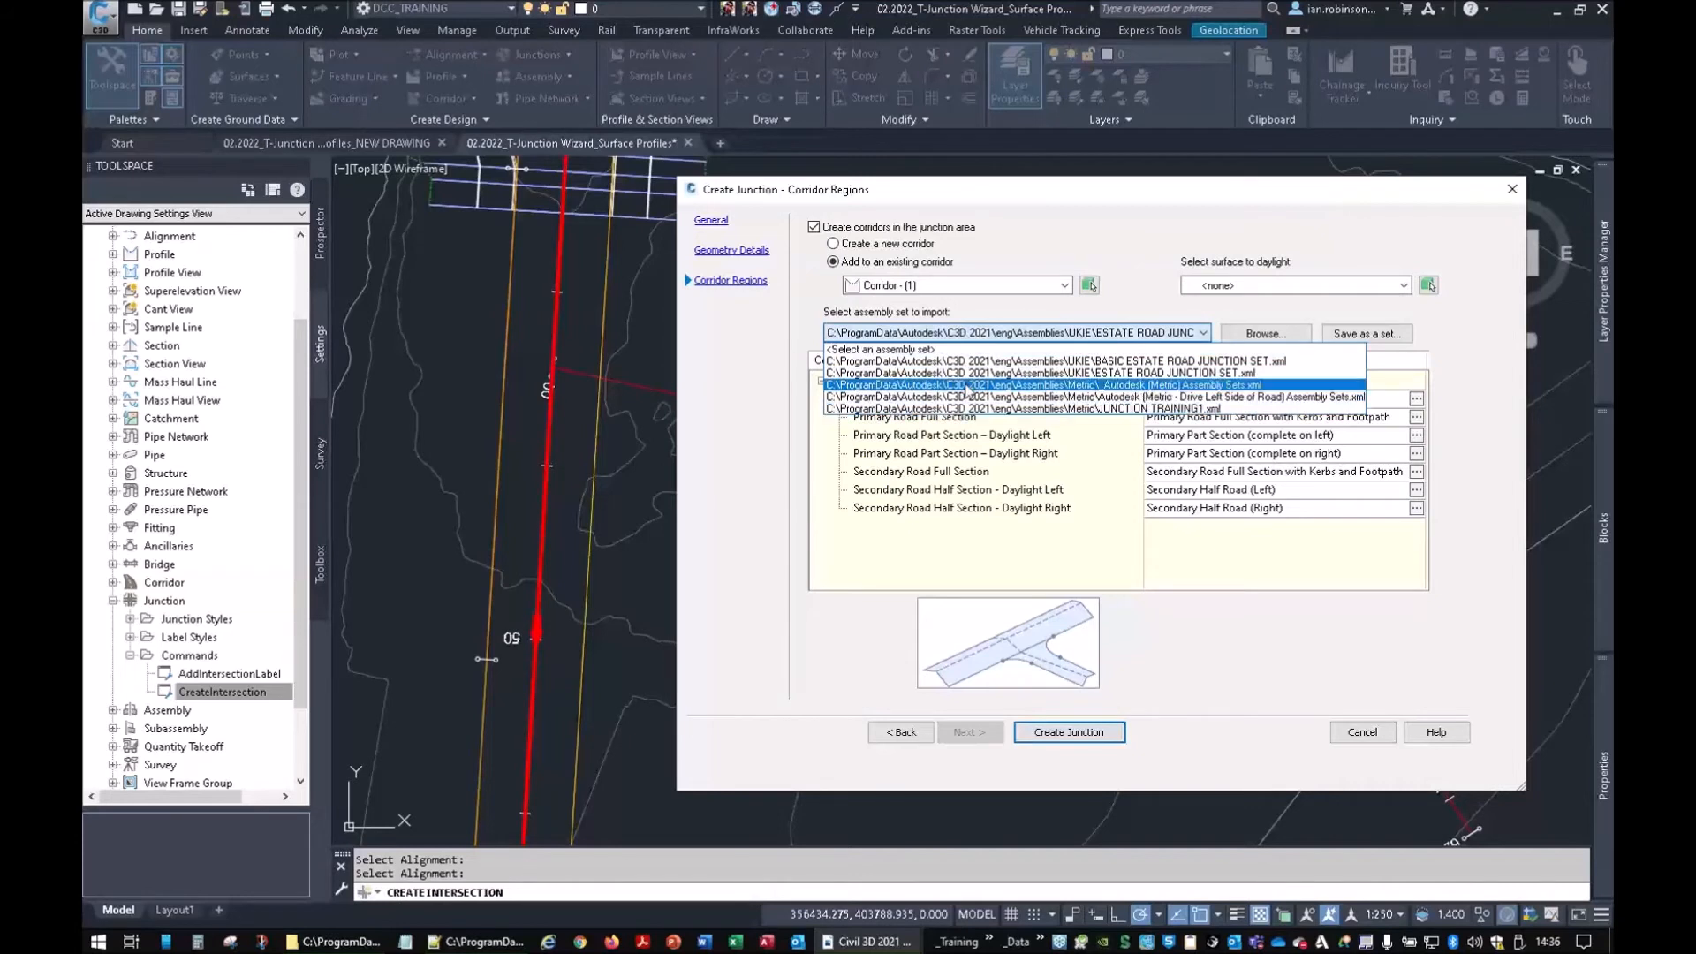
pyautogui.click(969, 378)
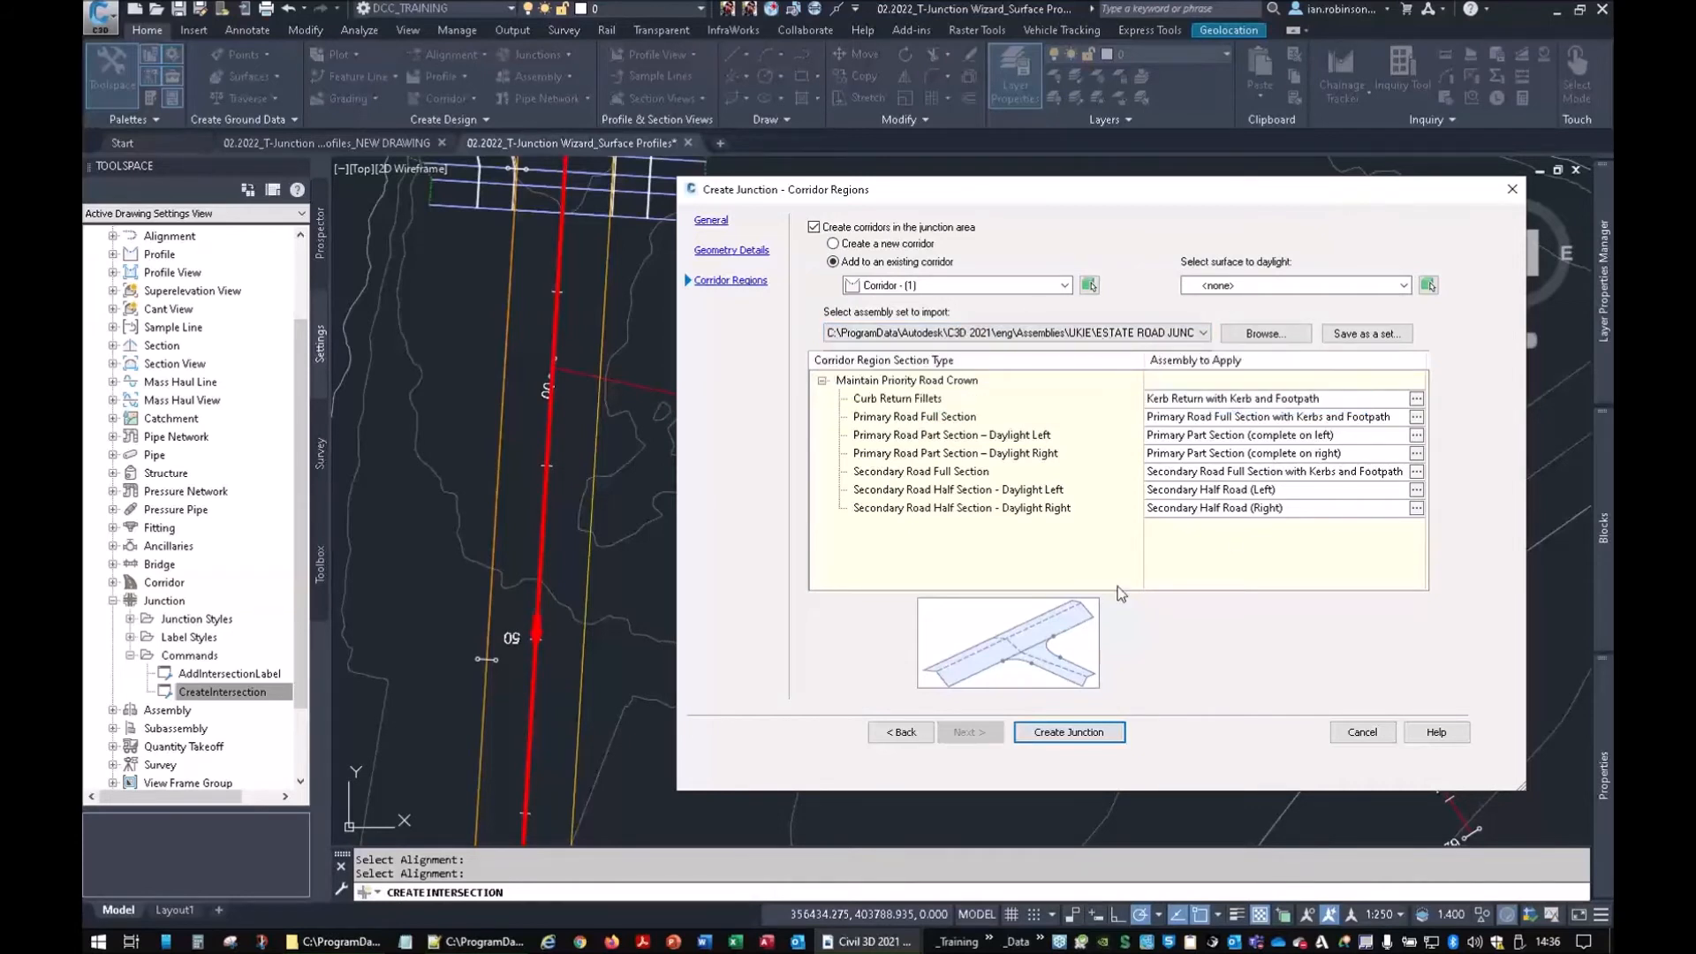
pyautogui.click(1049, 730)
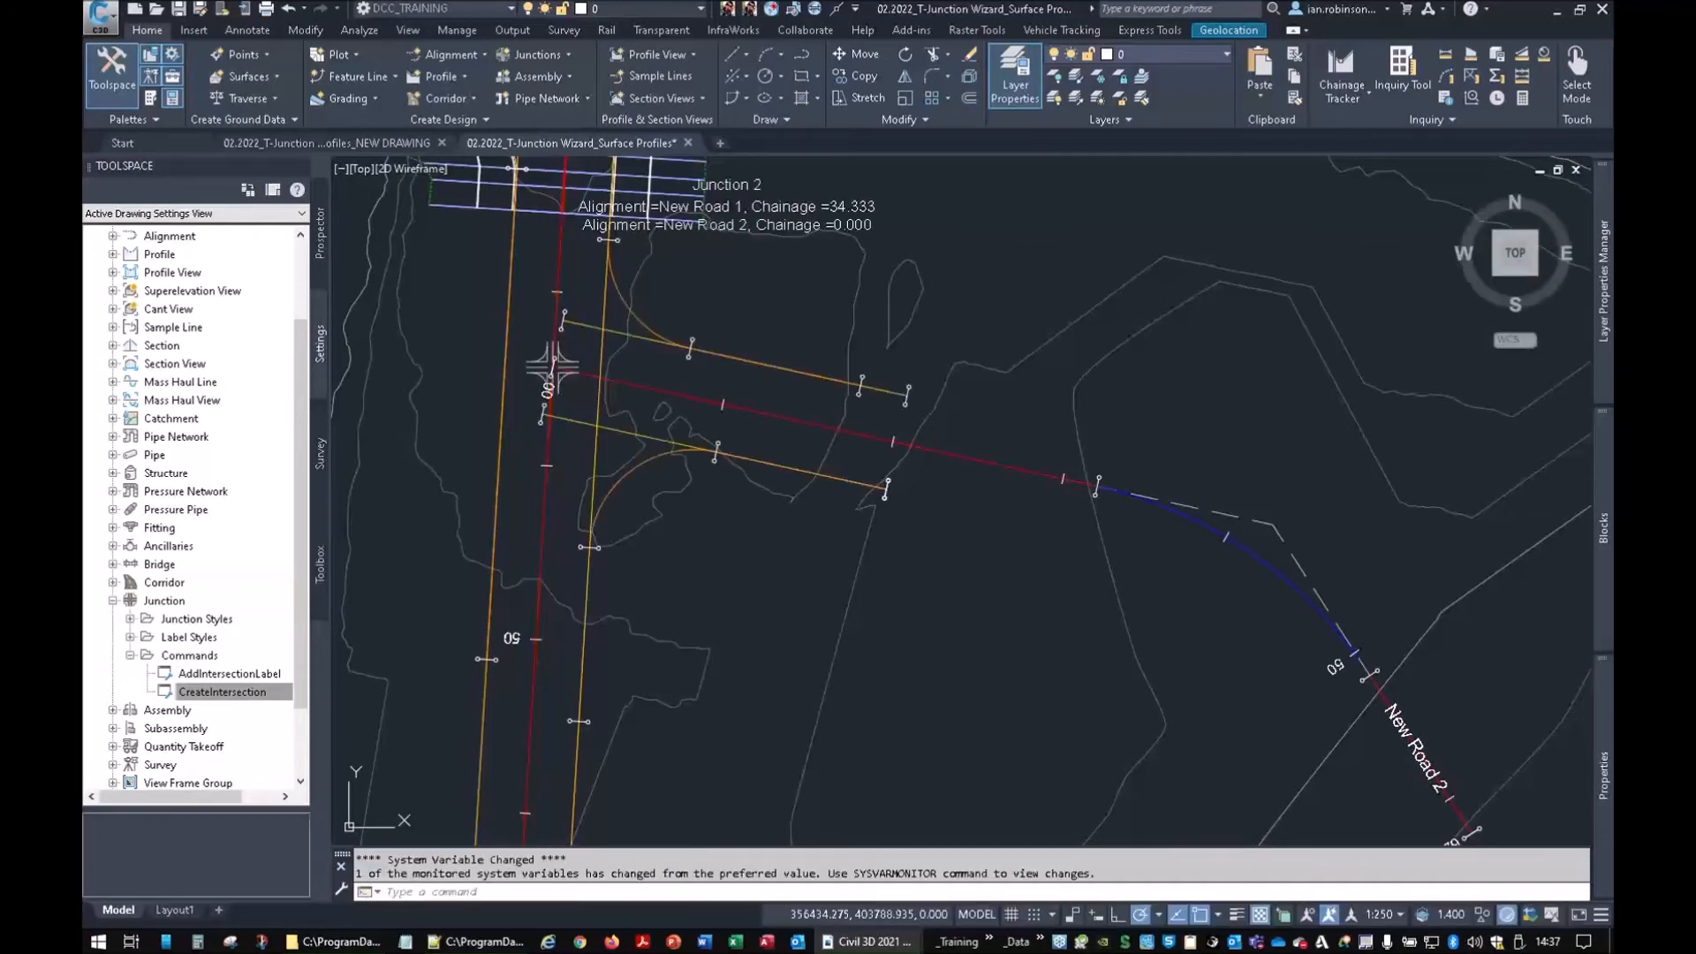
# Regenerate the drawing with RE and inspect the corridor along its length
pyautogui.write('re')
pyautogui.press('Return')
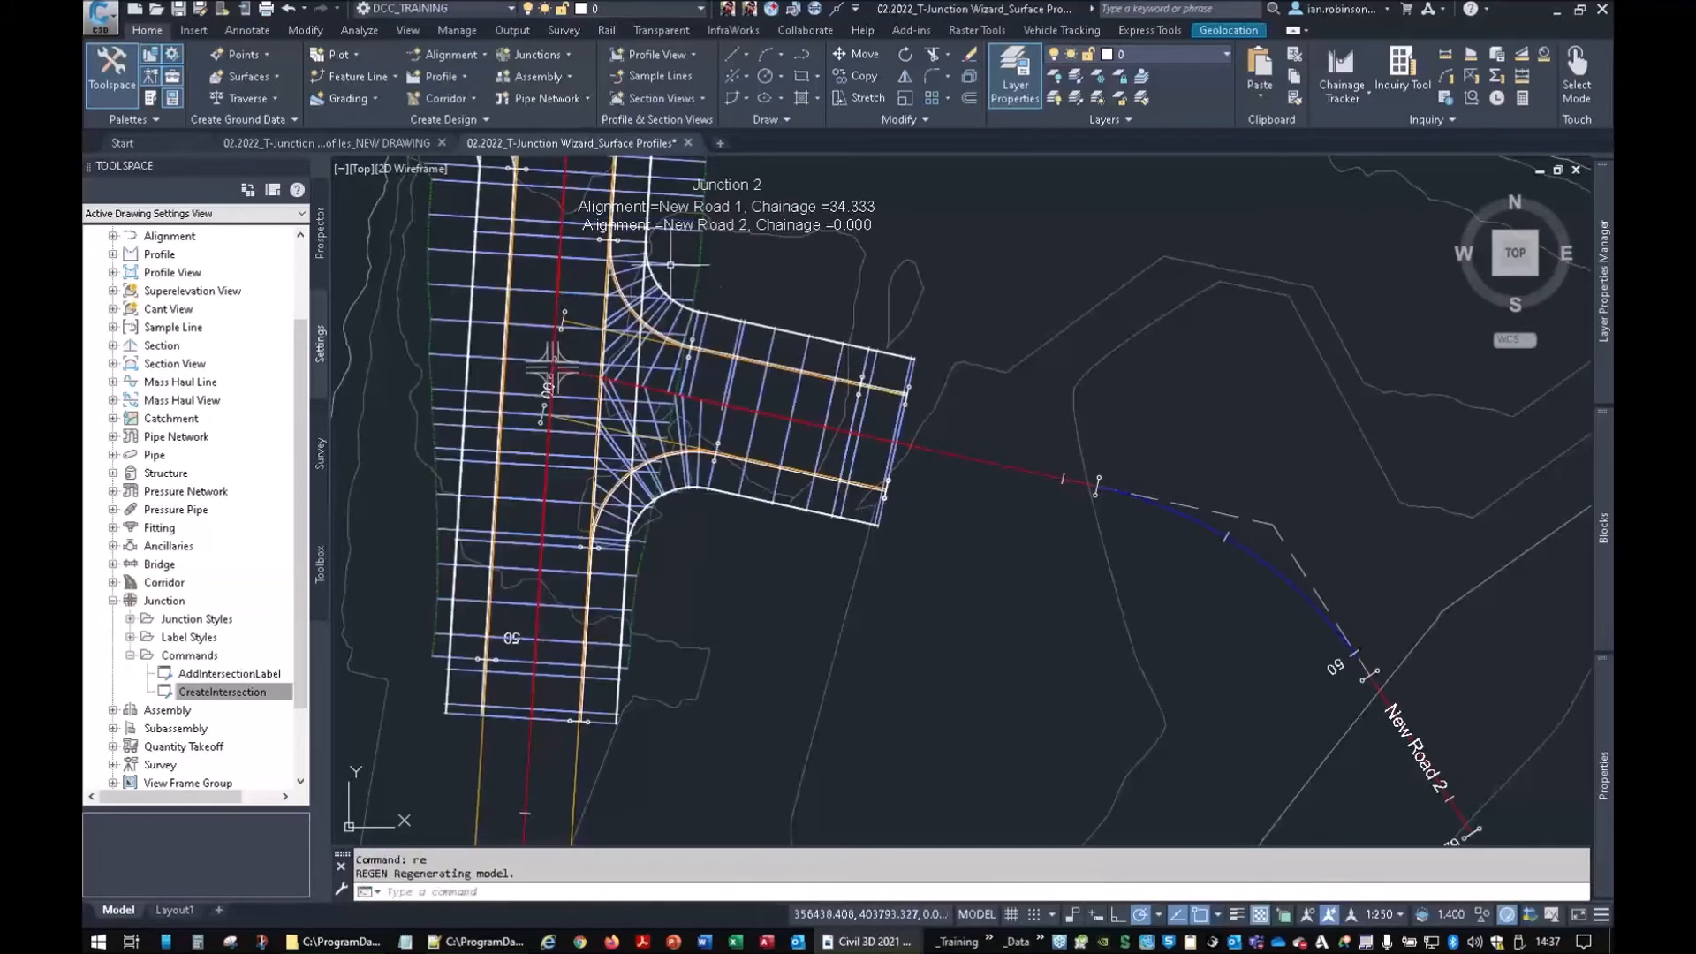
pyautogui.click(677, 262)
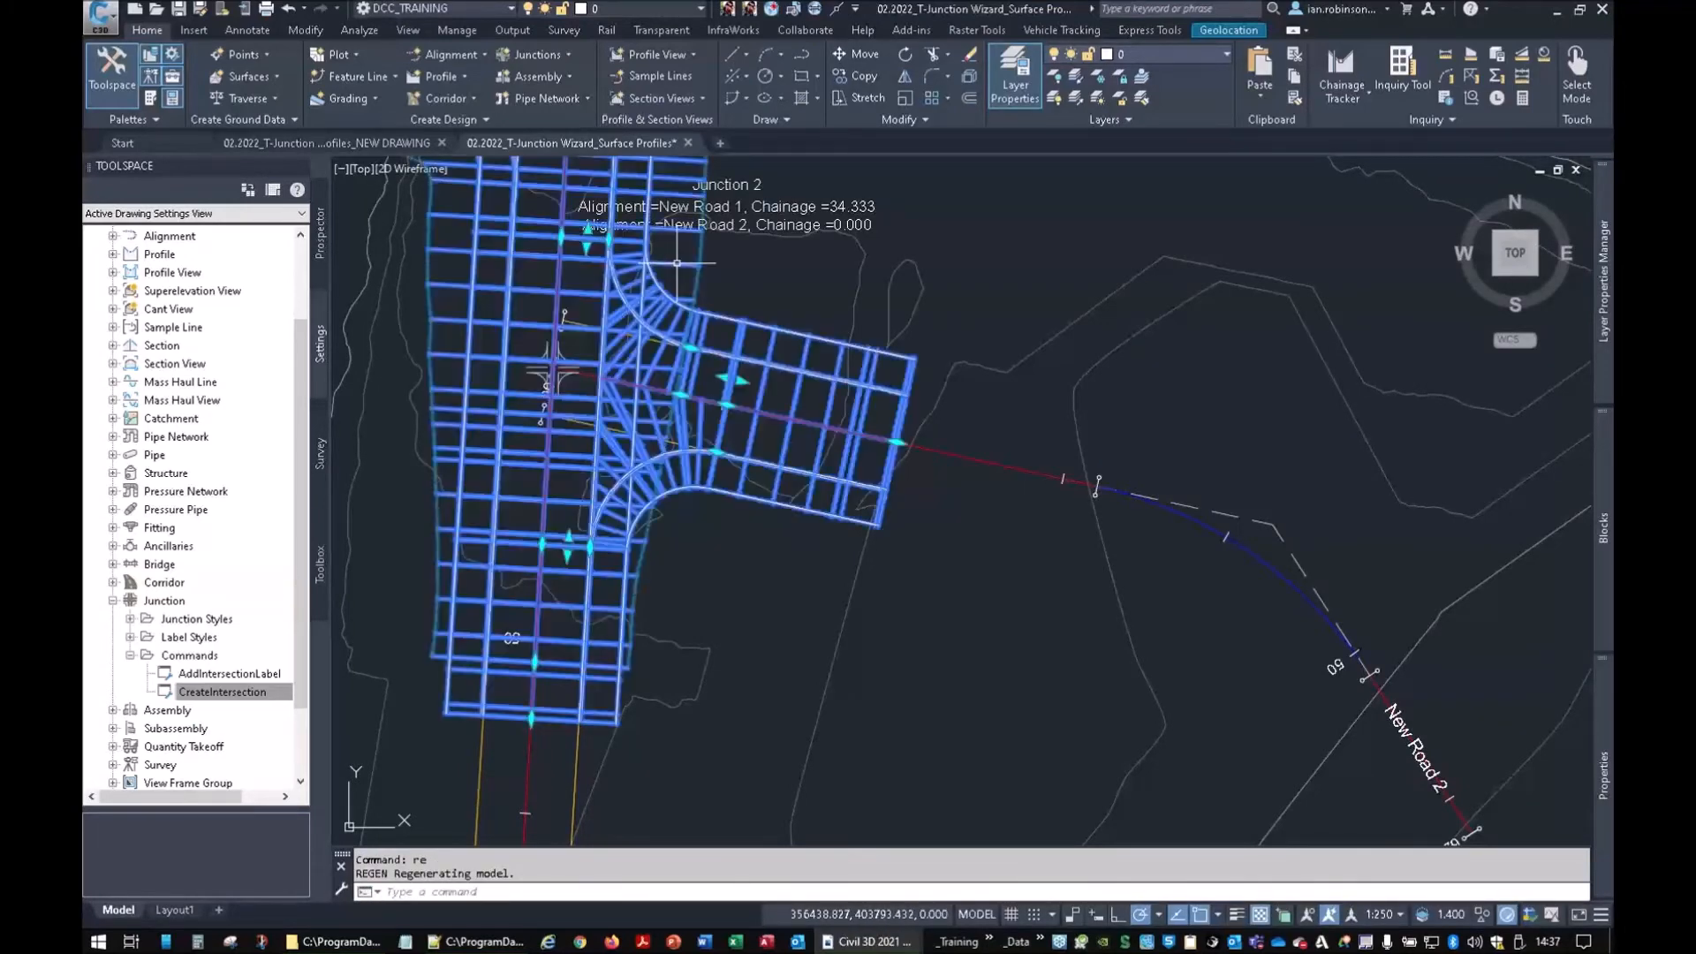
pyautogui.scroll(4, 642, 333)
pyautogui.scroll(-6, 650, 334)
pyautogui.moveTo(658, 349)
pyautogui.mouseDown(button='middle')
pyautogui.moveTo(694, 525)
pyautogui.moveTo(779, 519)
pyautogui.moveTo(851, 389)
pyautogui.mouseUp(button='middle')
pyautogui.scroll(-2, 696, 508)
pyautogui.press('Escape')
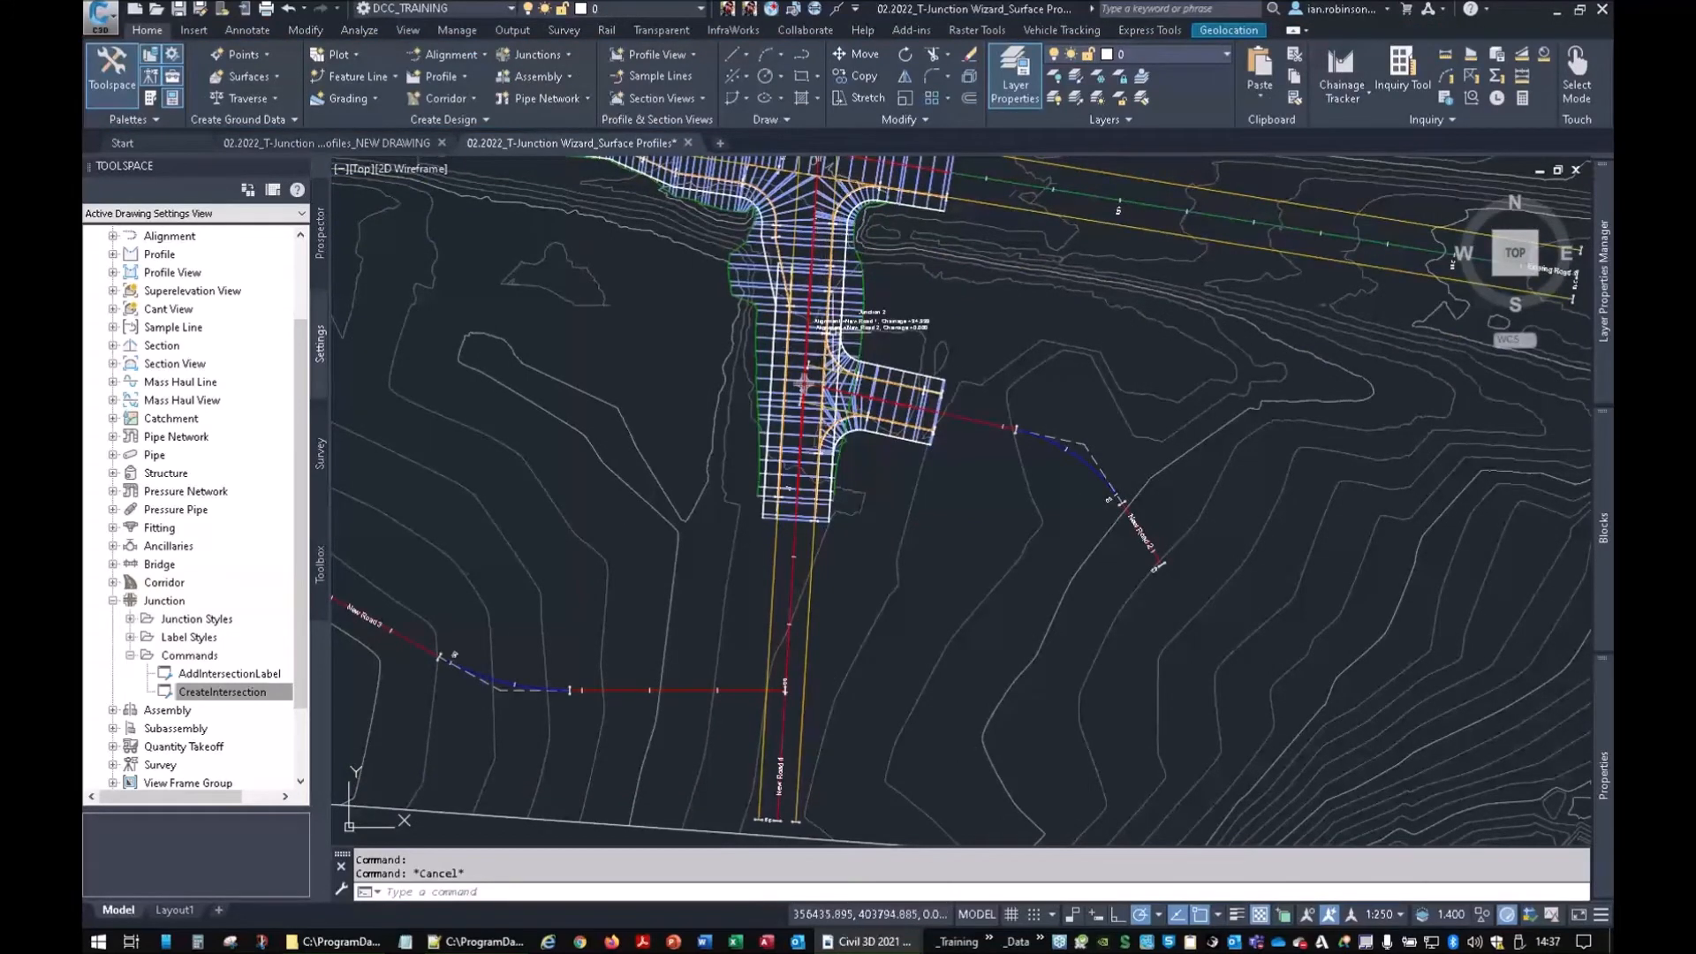
# Stretch a corridor grip at the junction, then undo the edit with Ctrl+Z
pyautogui.scroll(4, 843, 384)
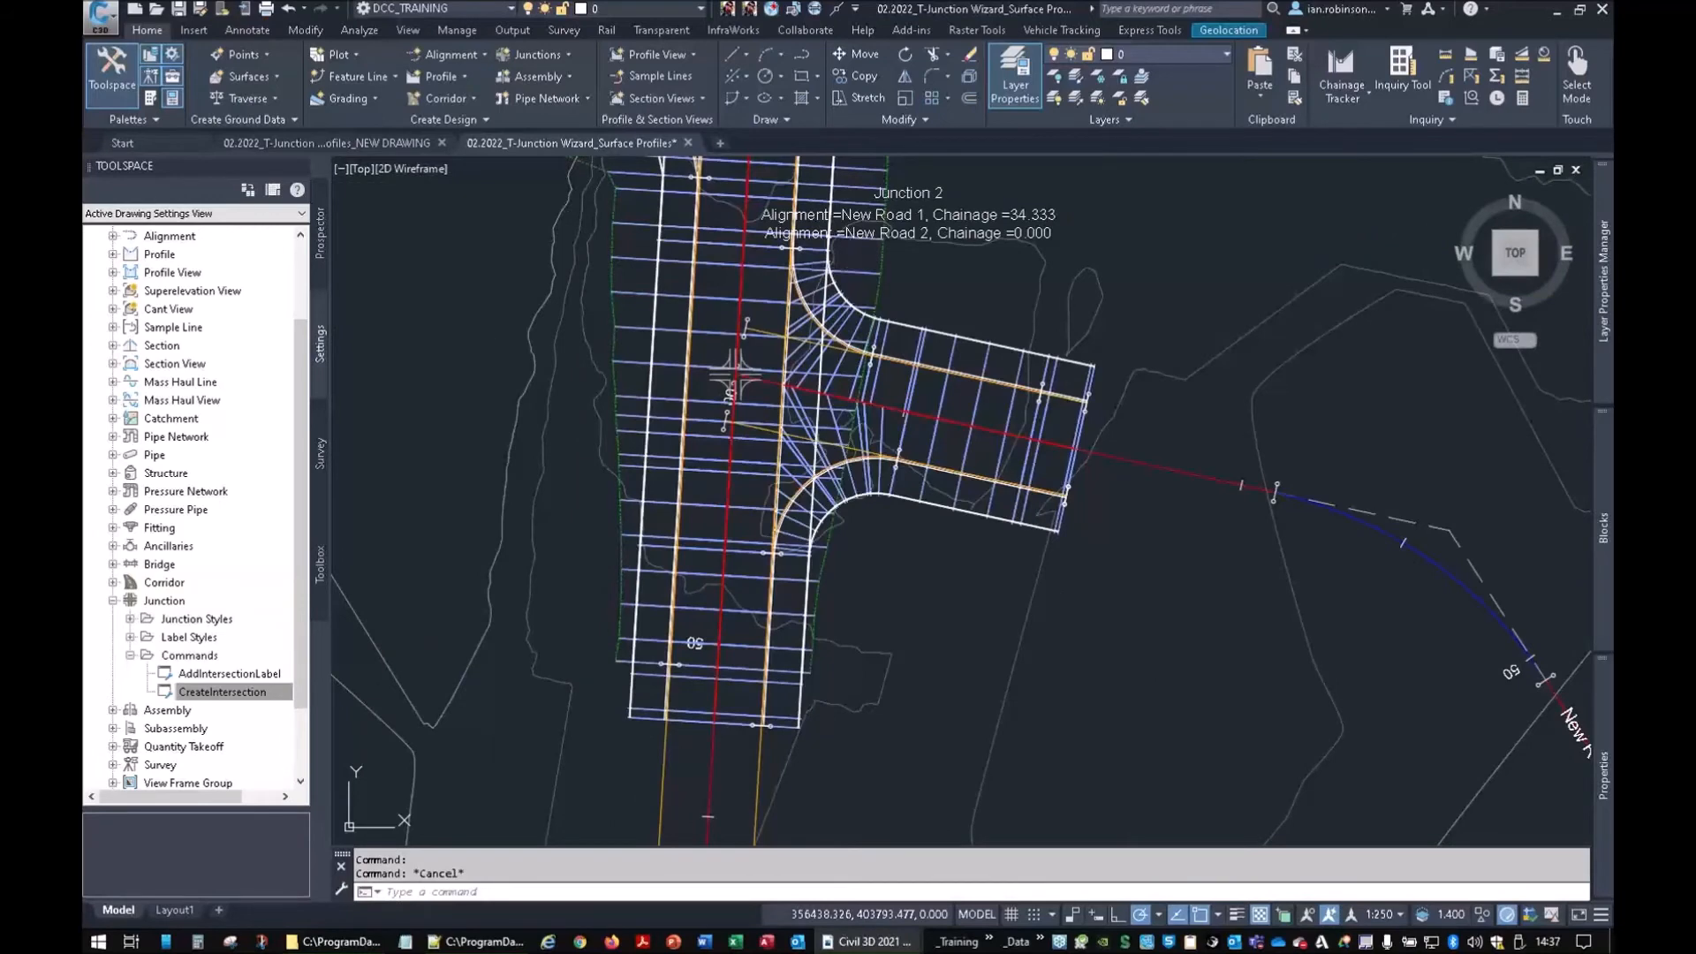
pyautogui.click(840, 266)
pyautogui.moveTo(801, 309); pyautogui.dragTo(807, 452, button='middle')
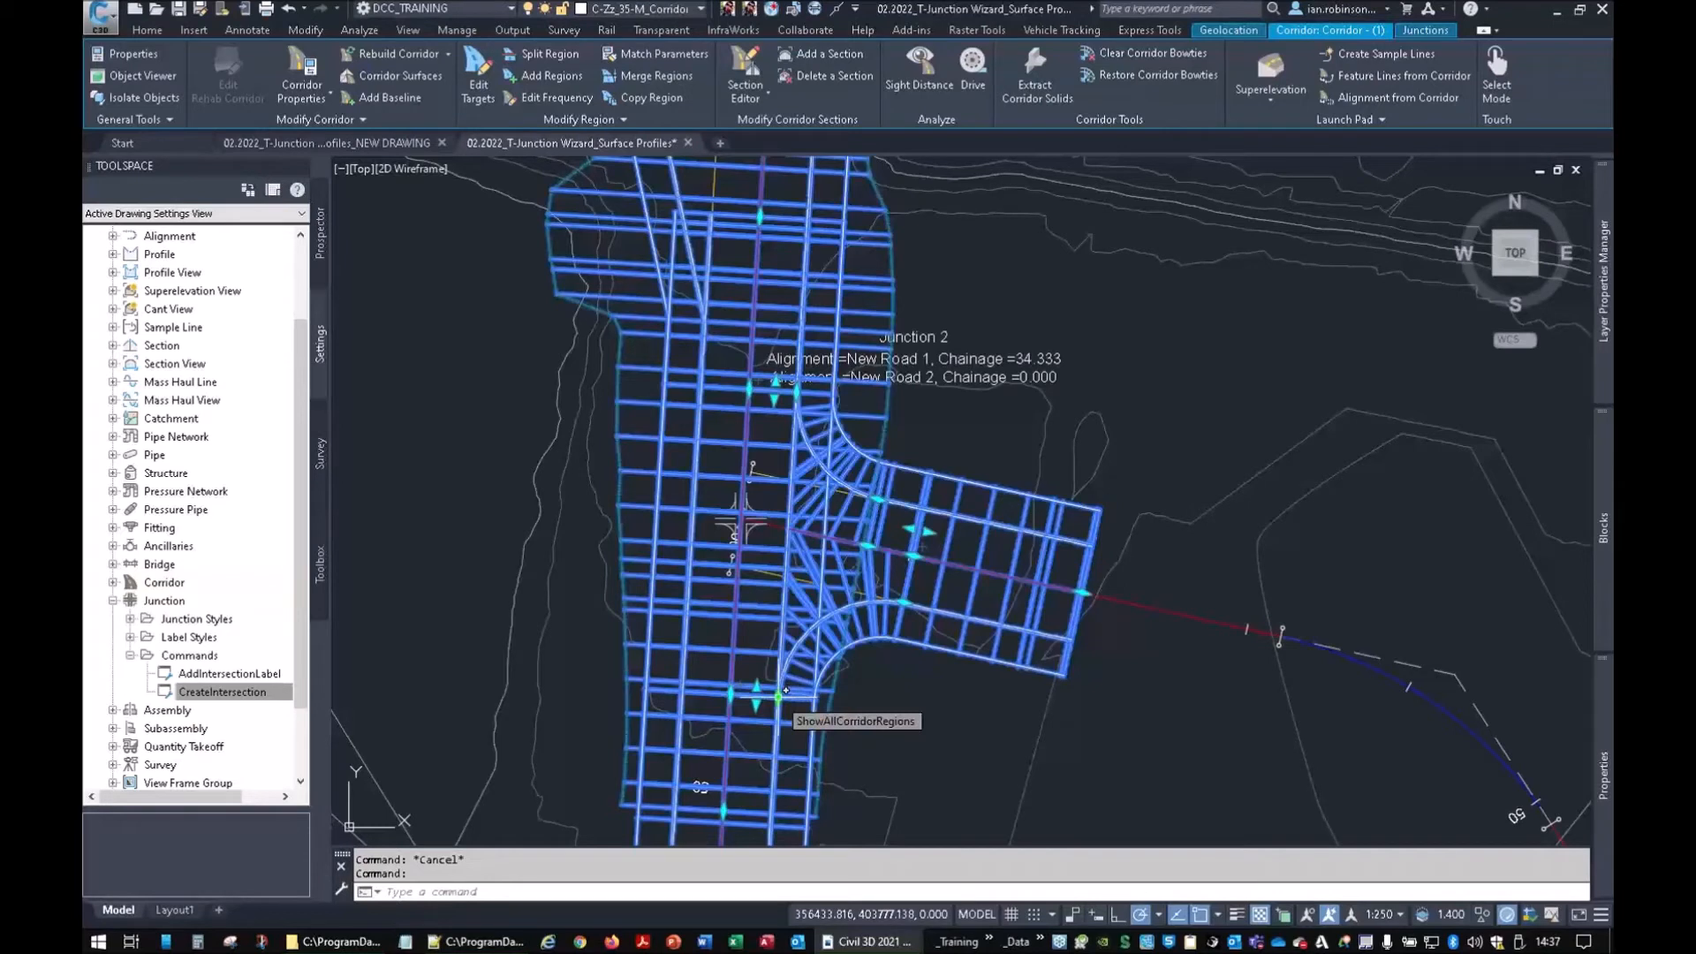
pyautogui.click(732, 694)
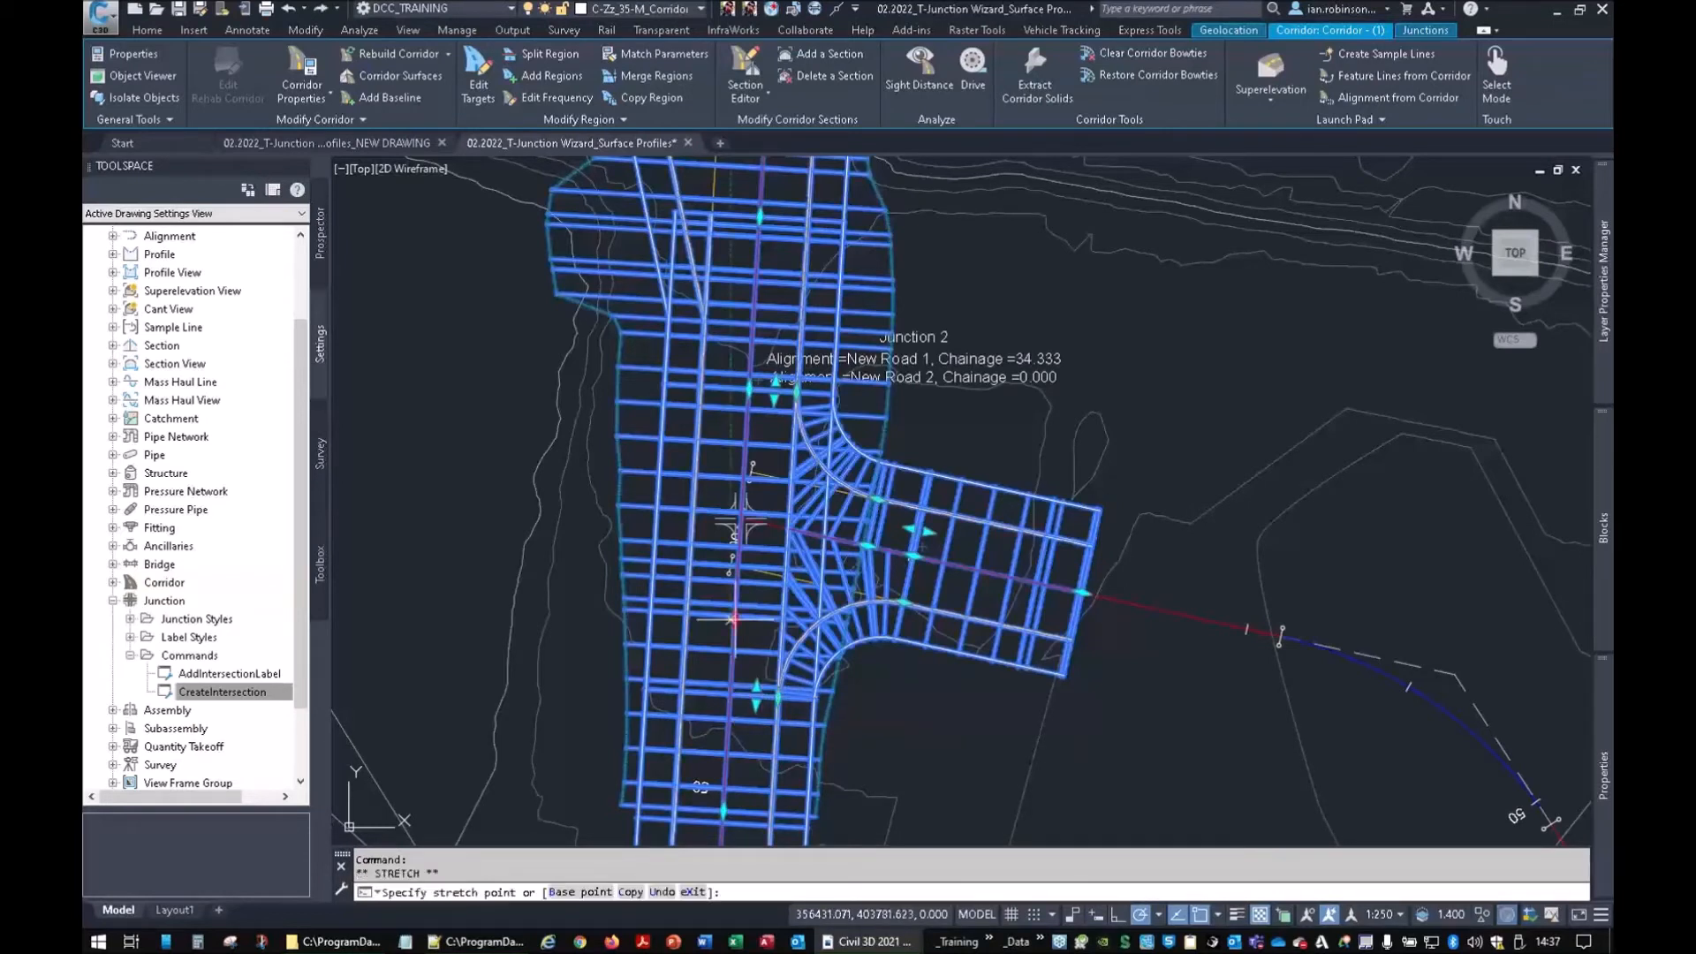
pyautogui.click(748, 408)
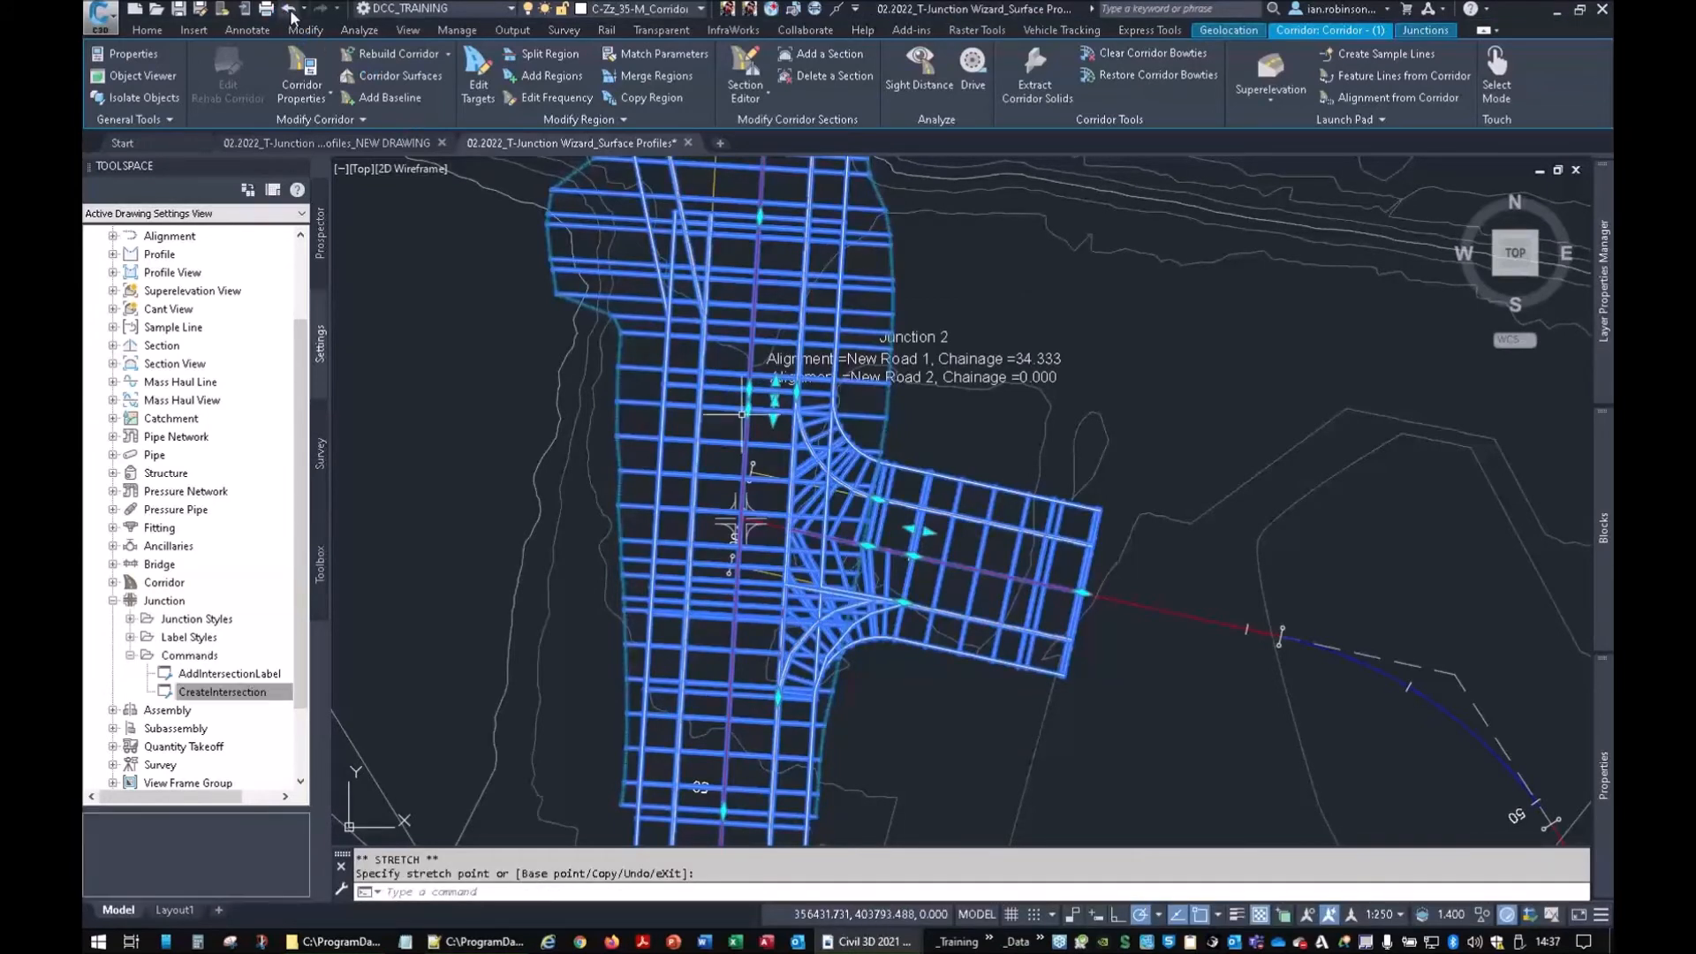
pyautogui.press('Escape')
pyautogui.hotkey('ctrl', 'z')
# Pan and zoom up to the imported junction assemblies above the plan
pyautogui.scroll(-2, 877, 663)
pyautogui.moveTo(875, 673); pyautogui.dragTo(935, 514, button='middle')
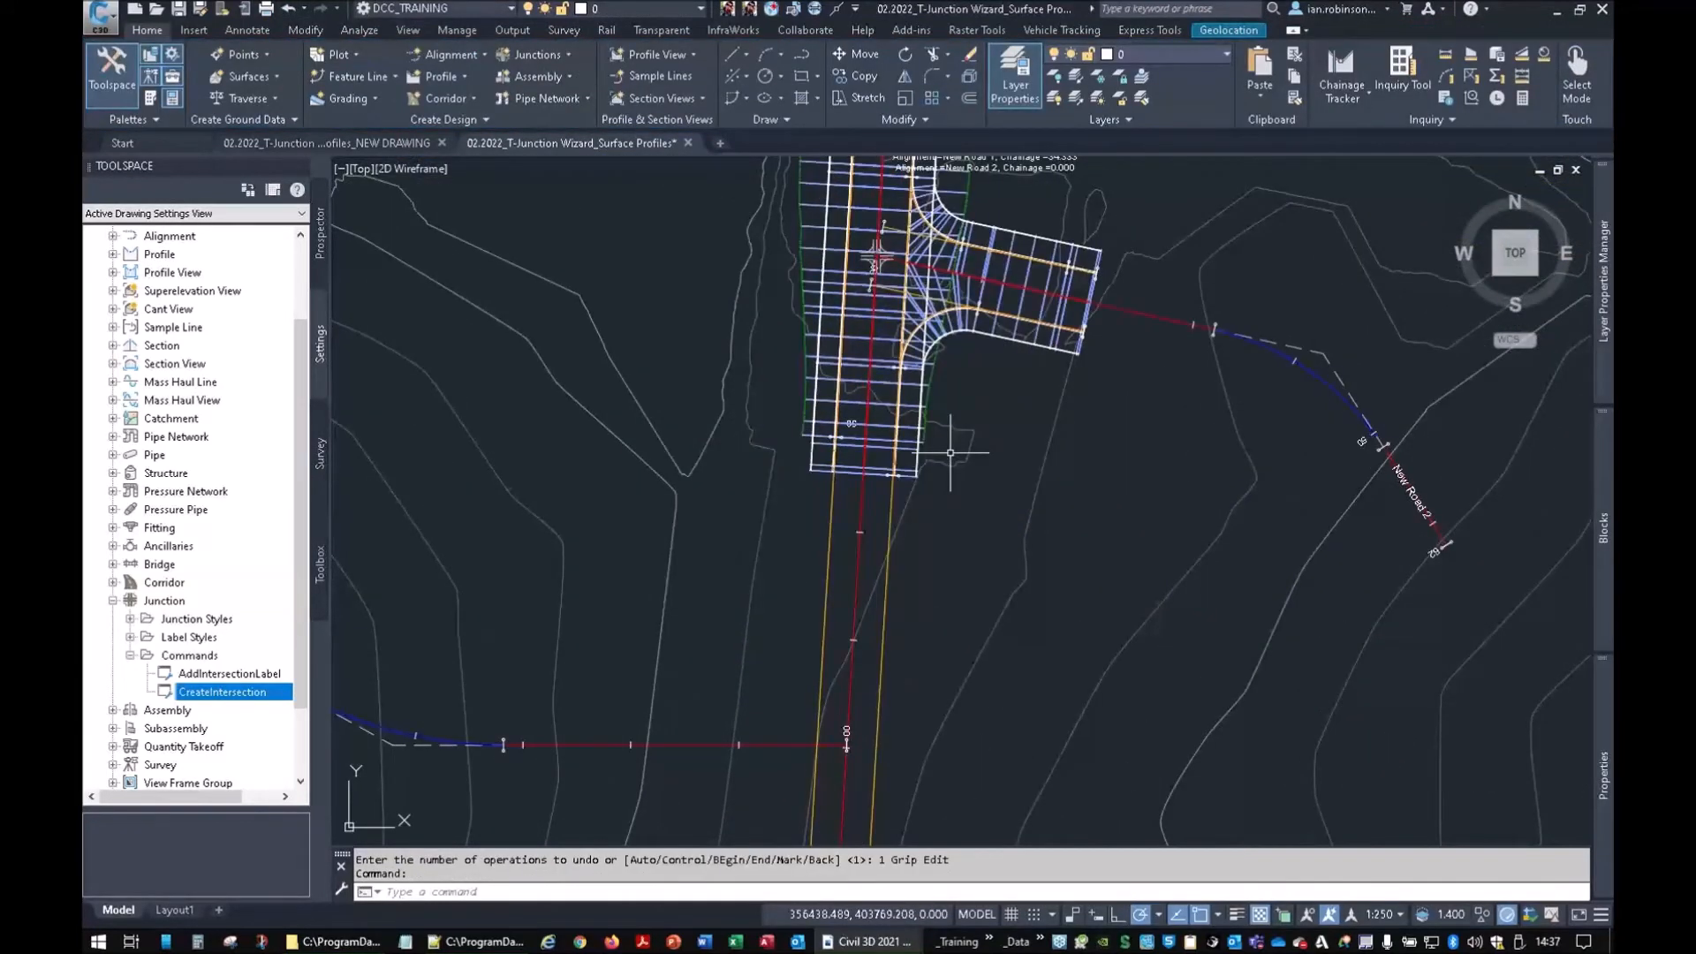
pyautogui.moveTo(951, 452)
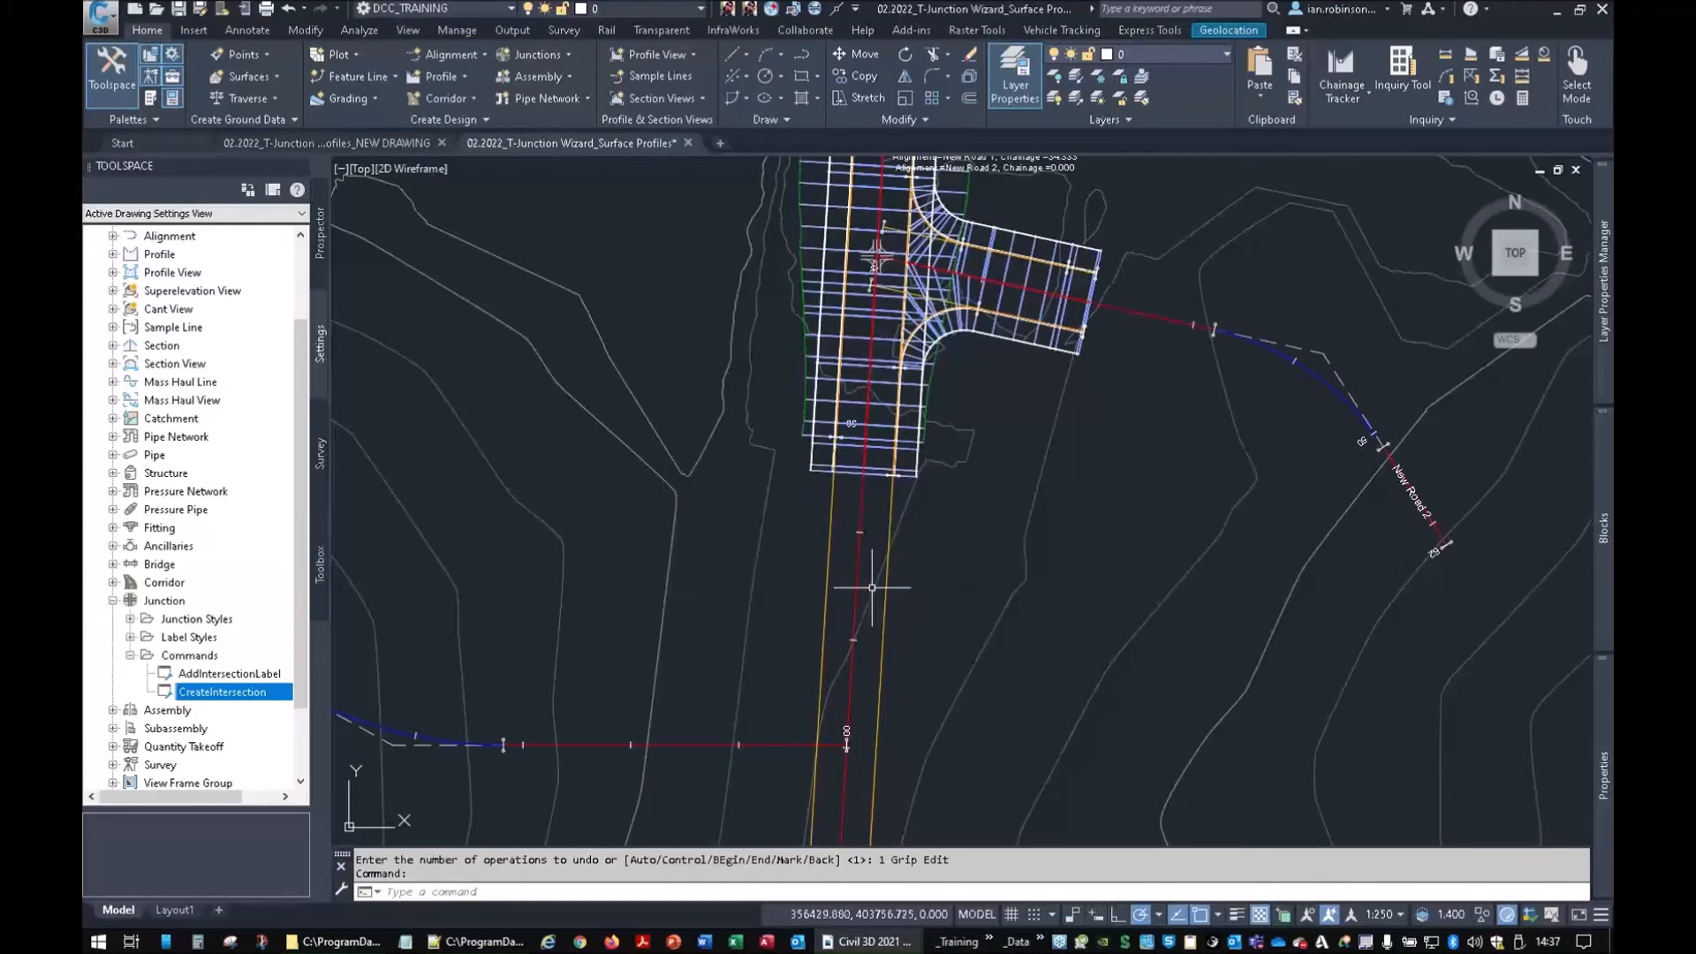
pyautogui.moveTo(920, 542); pyautogui.dragTo(1019, 353, button='middle')
pyautogui.scroll(-10, 964, 483)
pyautogui.moveTo(677, 171); pyautogui.dragTo(874, 421, button='middle')
pyautogui.scroll(8, 826, 236)
pyautogui.scroll(6, 891, 329)
pyautogui.moveTo(721, 373); pyautogui.dragTo(935, 433, button='middle')
pyautogui.scroll(6, 819, 395)
pyautogui.moveTo(608, 435); pyautogui.dragTo(910, 463, button='middle')
pyautogui.scroll(2, 705, 450)
pyautogui.scroll(-6, 804, 508)
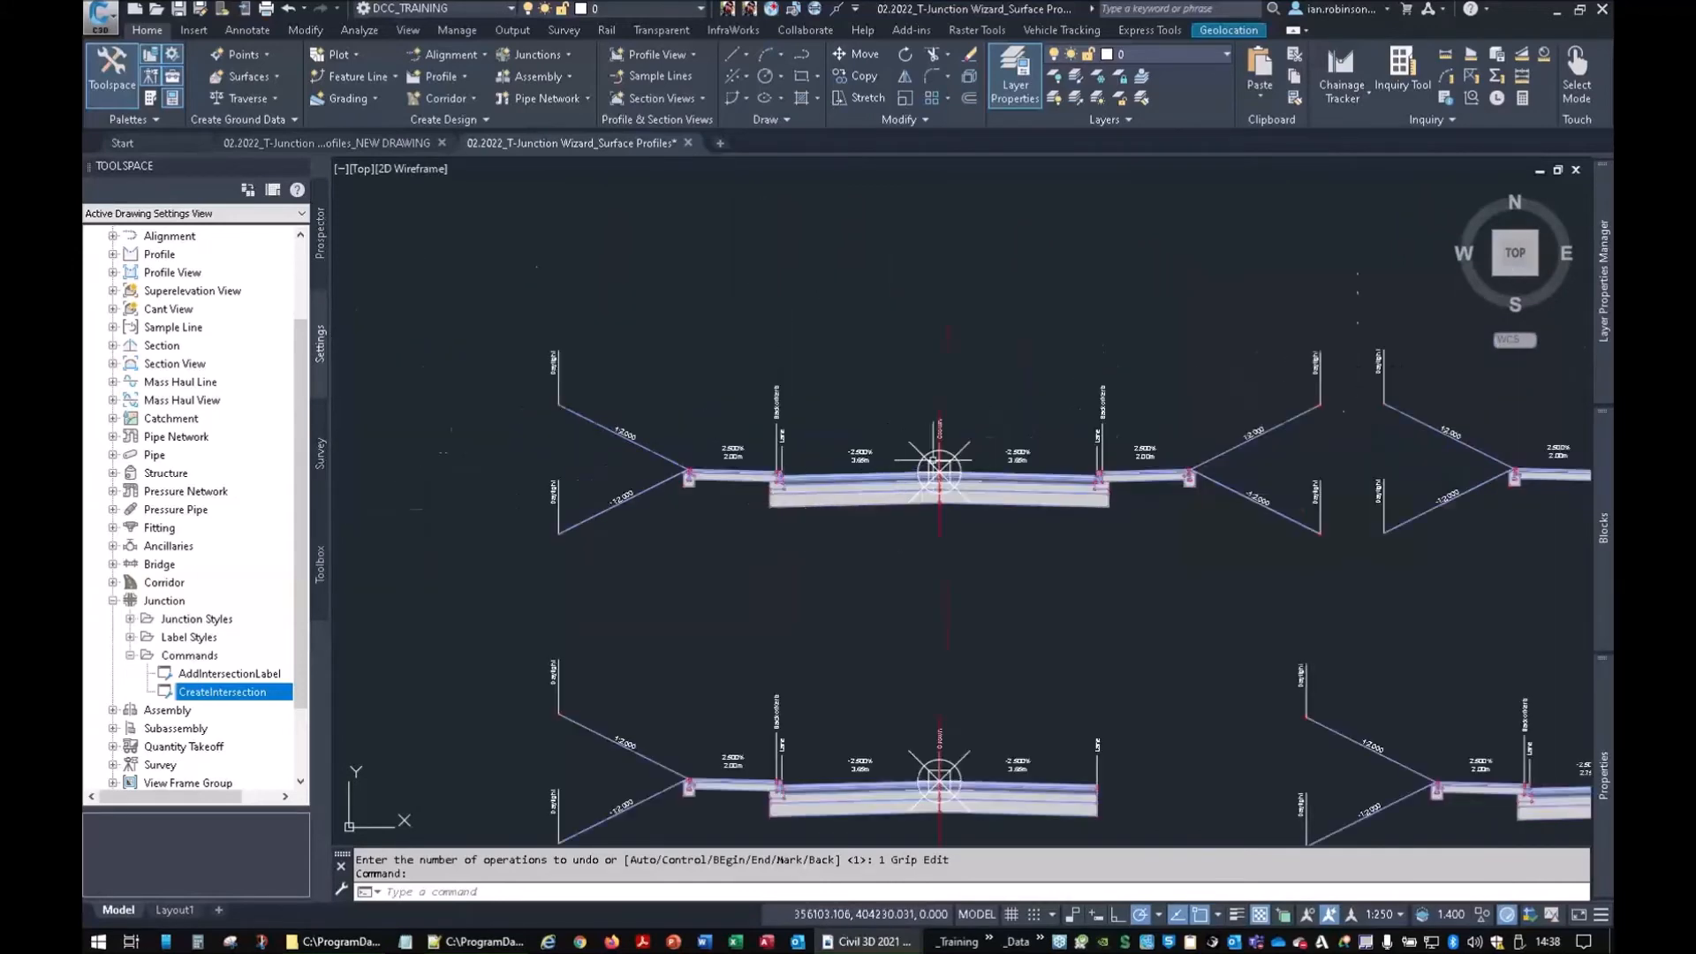
# Zoom and pan across the seven junction road assemblies, including the rightmost and bottom ones
pyautogui.scroll(4, 941, 468)
pyautogui.scroll(-6, 1115, 484)
pyautogui.scroll(-2, 1115, 484)
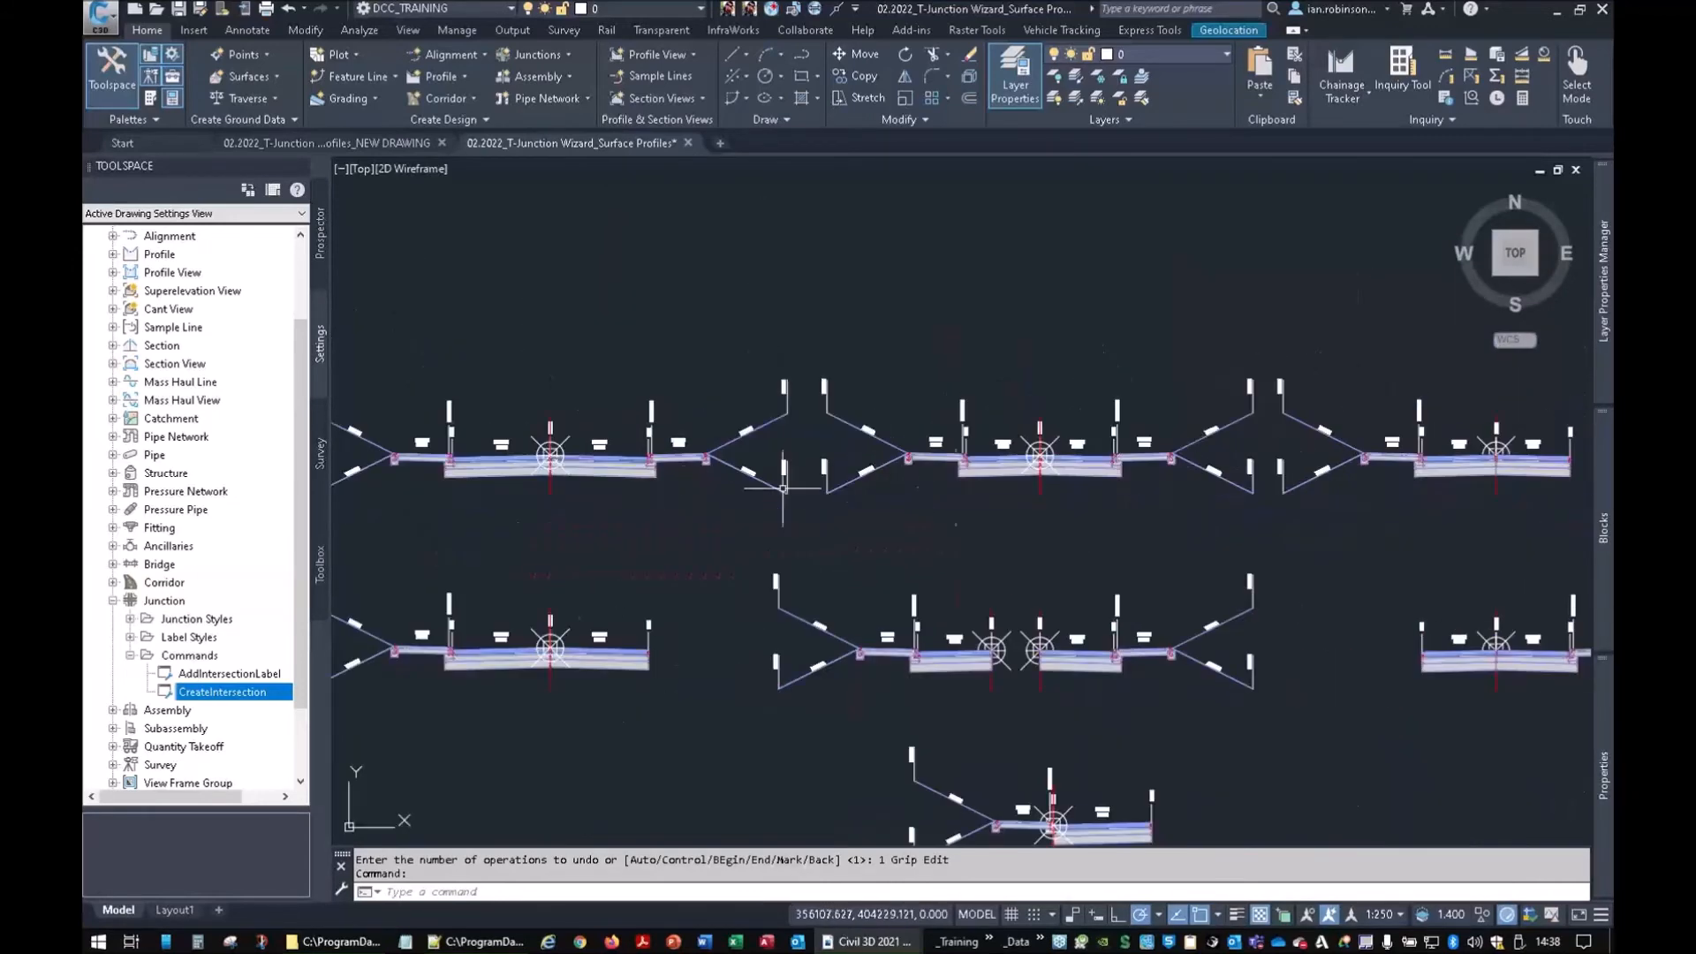
pyautogui.scroll(7, 1080, 473)
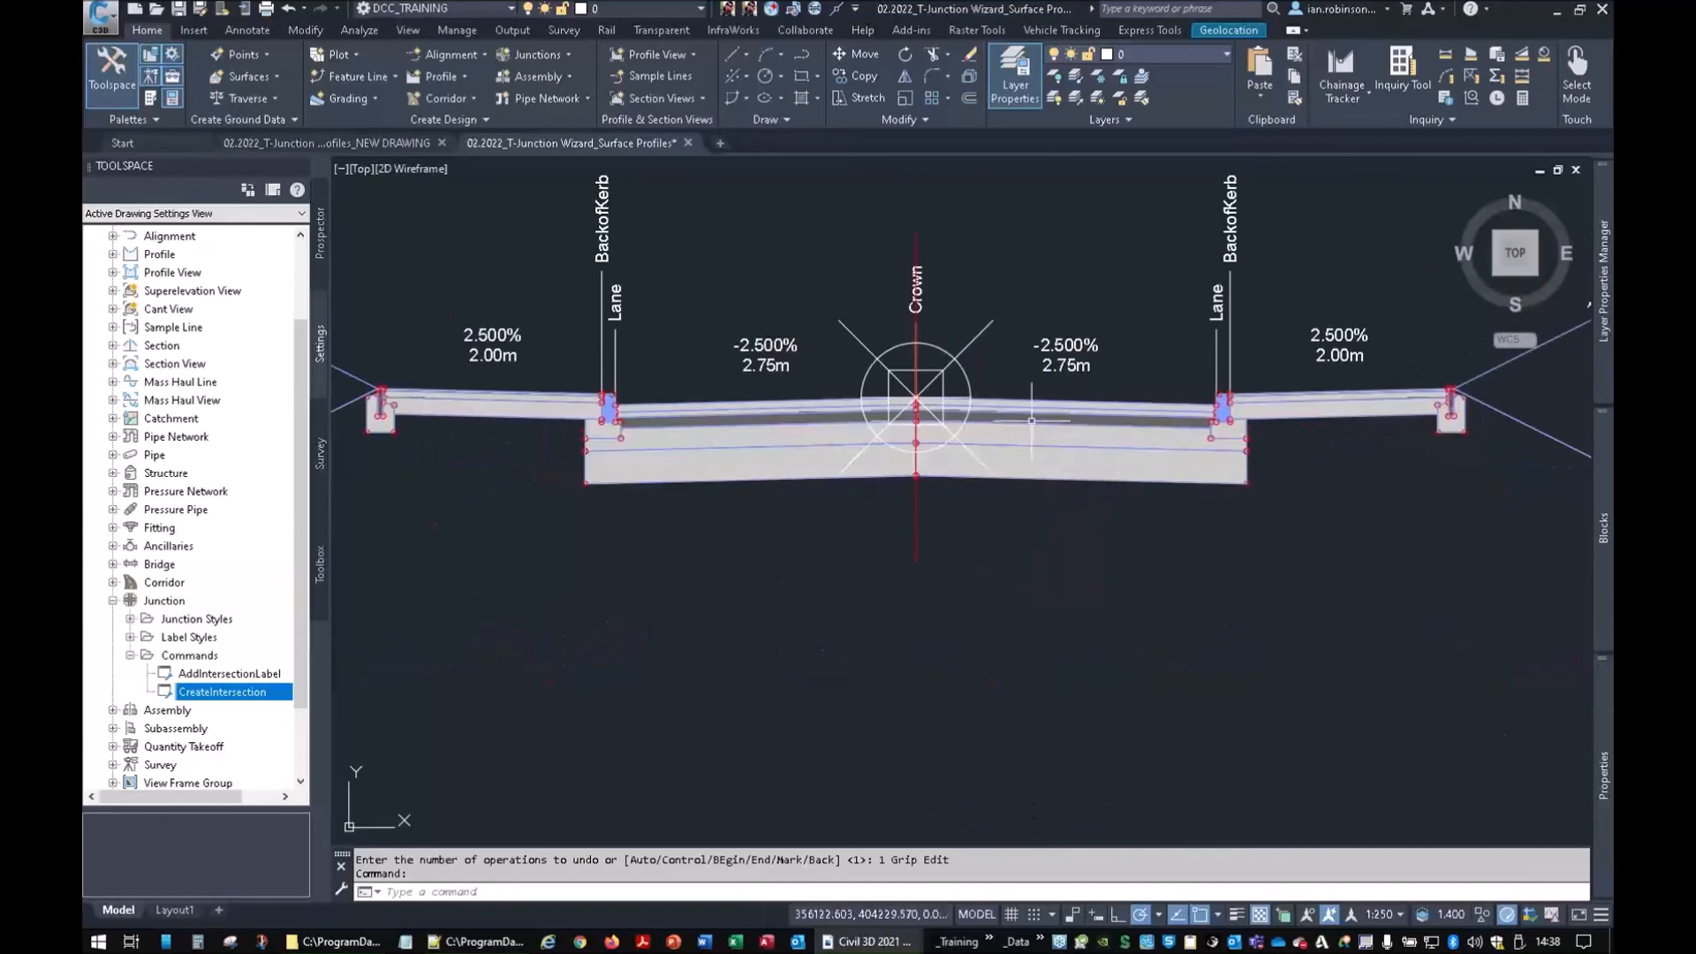
pyautogui.scroll(-8, 1031, 420)
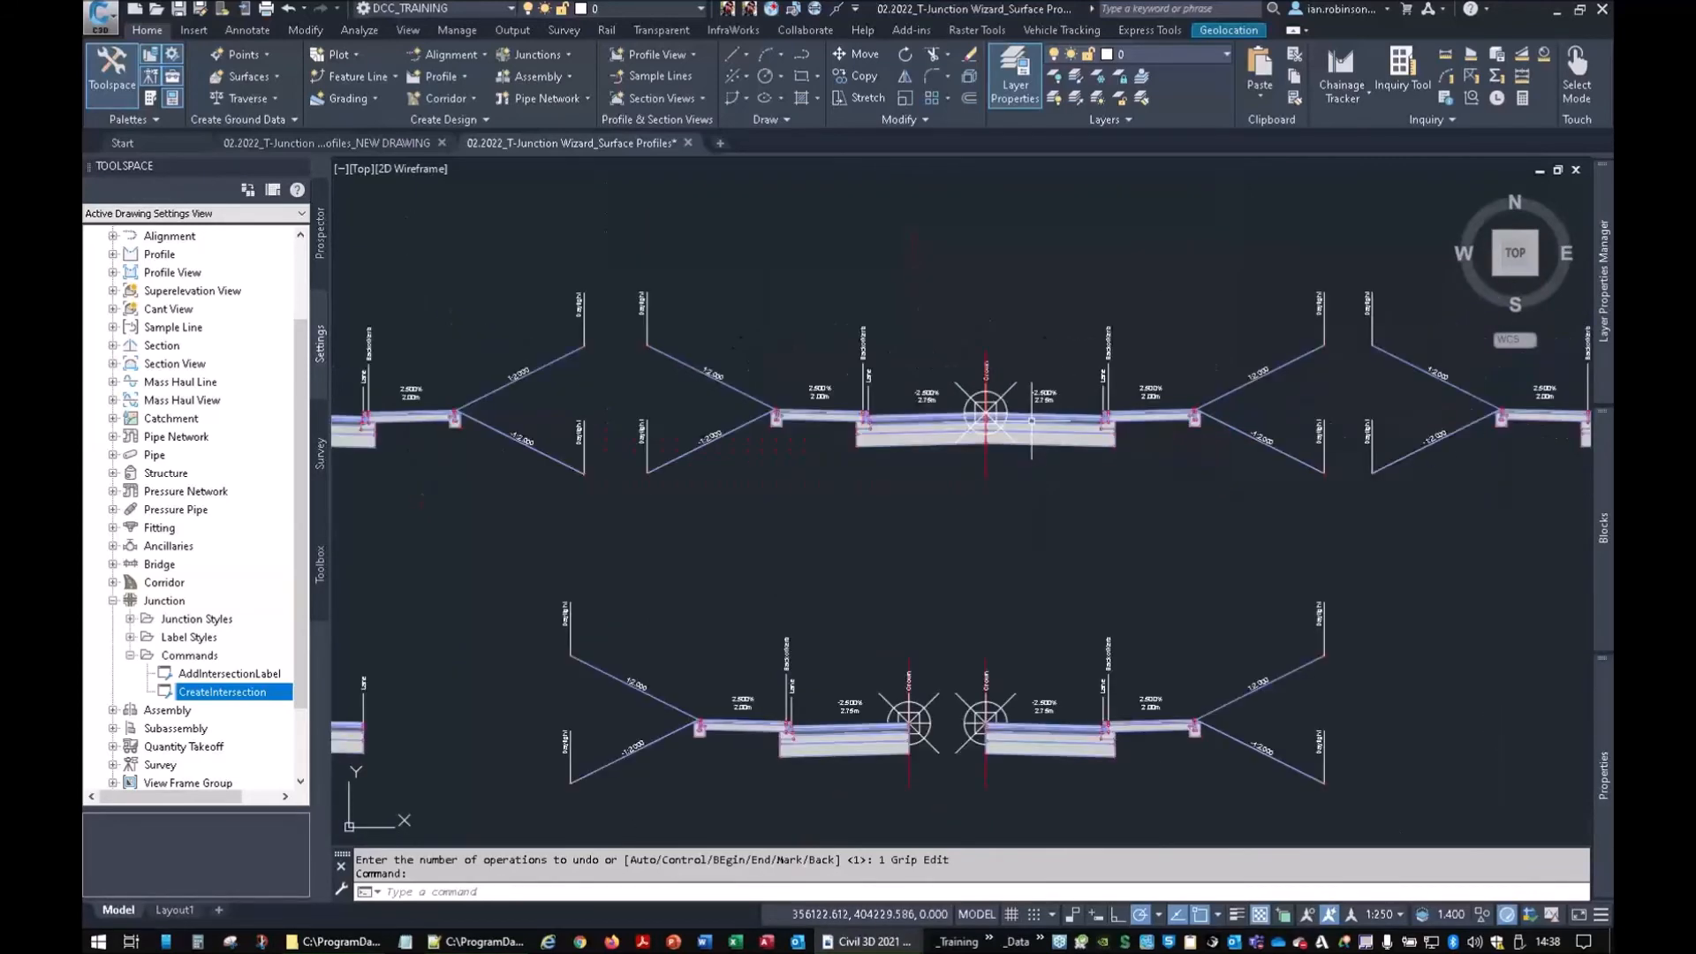
pyautogui.scroll(8, 894, 415)
pyautogui.scroll(-6, 936, 442)
pyautogui.moveTo(984, 586)
pyautogui.mouseDown(button='middle')
pyautogui.moveTo(1023, 284)
pyautogui.moveTo(993, 485)
pyautogui.mouseUp(button='middle')
pyautogui.scroll(-3, 998, 406)
pyautogui.scroll(8, 989, 495)
pyautogui.moveTo(778, 560); pyautogui.dragTo(963, 527, button='middle')
pyautogui.scroll(5, 923, 514)
pyautogui.scroll(-6, 1092, 625)
pyautogui.moveTo(1116, 687); pyautogui.dragTo(1098, 598, button='middle')
pyautogui.moveTo(1035, 517)
pyautogui.mouseDown(button='middle')
pyautogui.moveTo(519, 554)
pyautogui.moveTo(867, 498)
pyautogui.moveTo(618, 575)
pyautogui.mouseUp(button='middle')
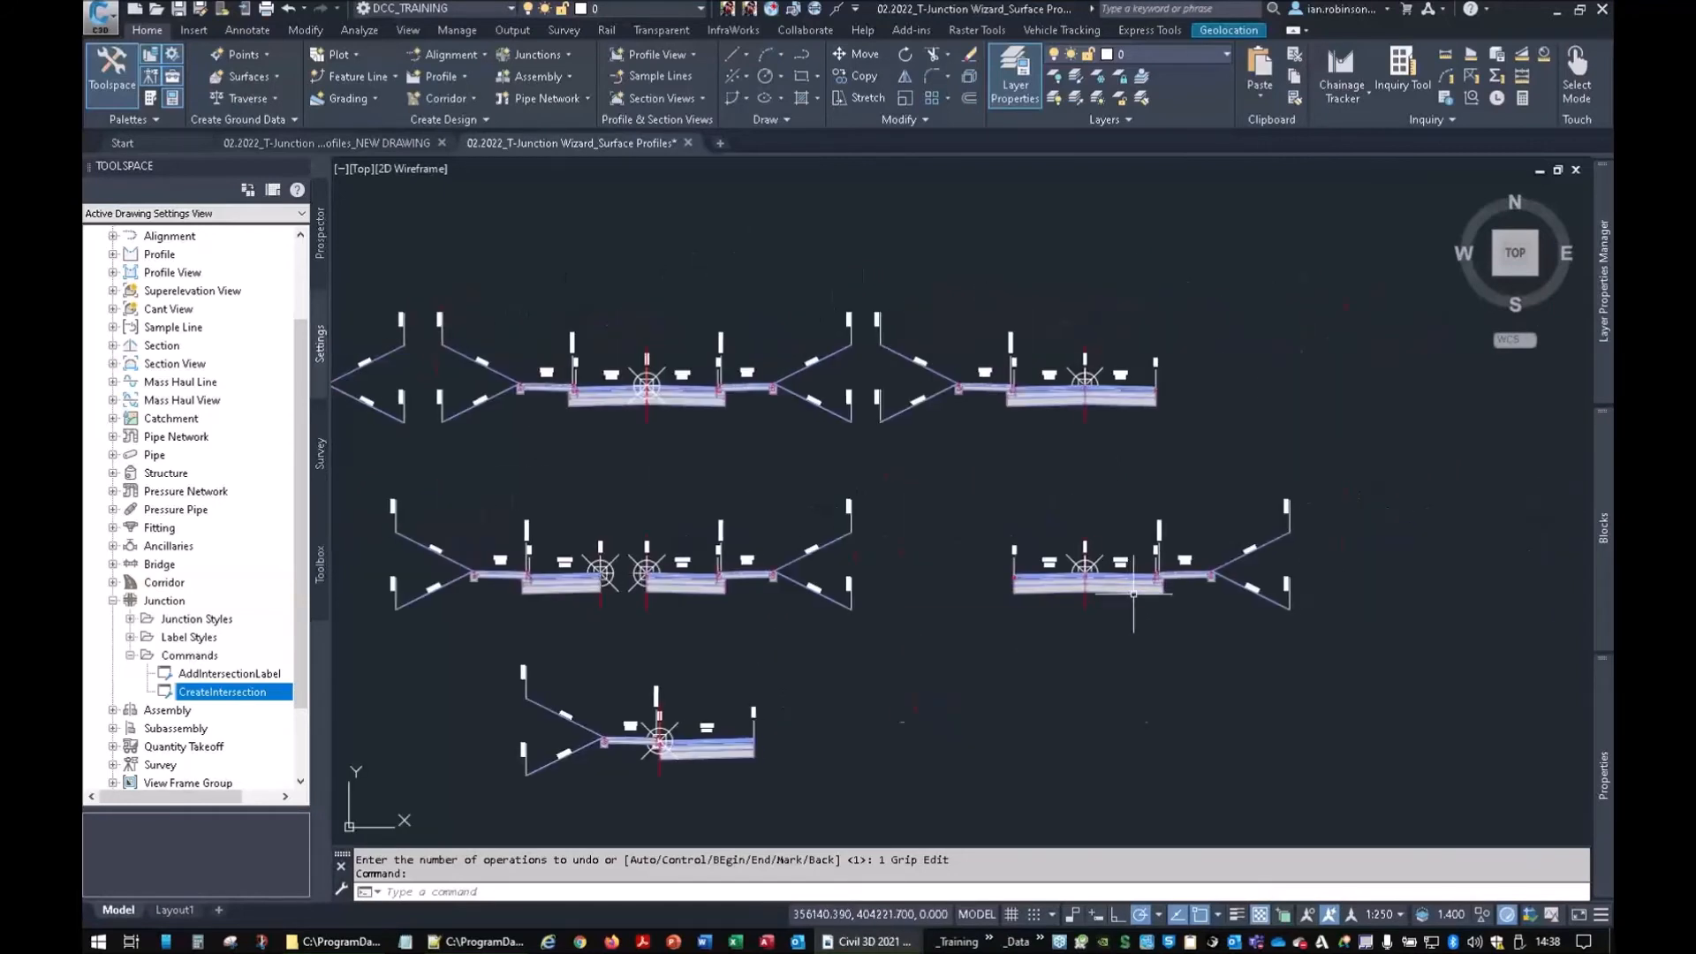
pyautogui.moveTo(1002, 637); pyautogui.dragTo(1166, 522, button='middle')
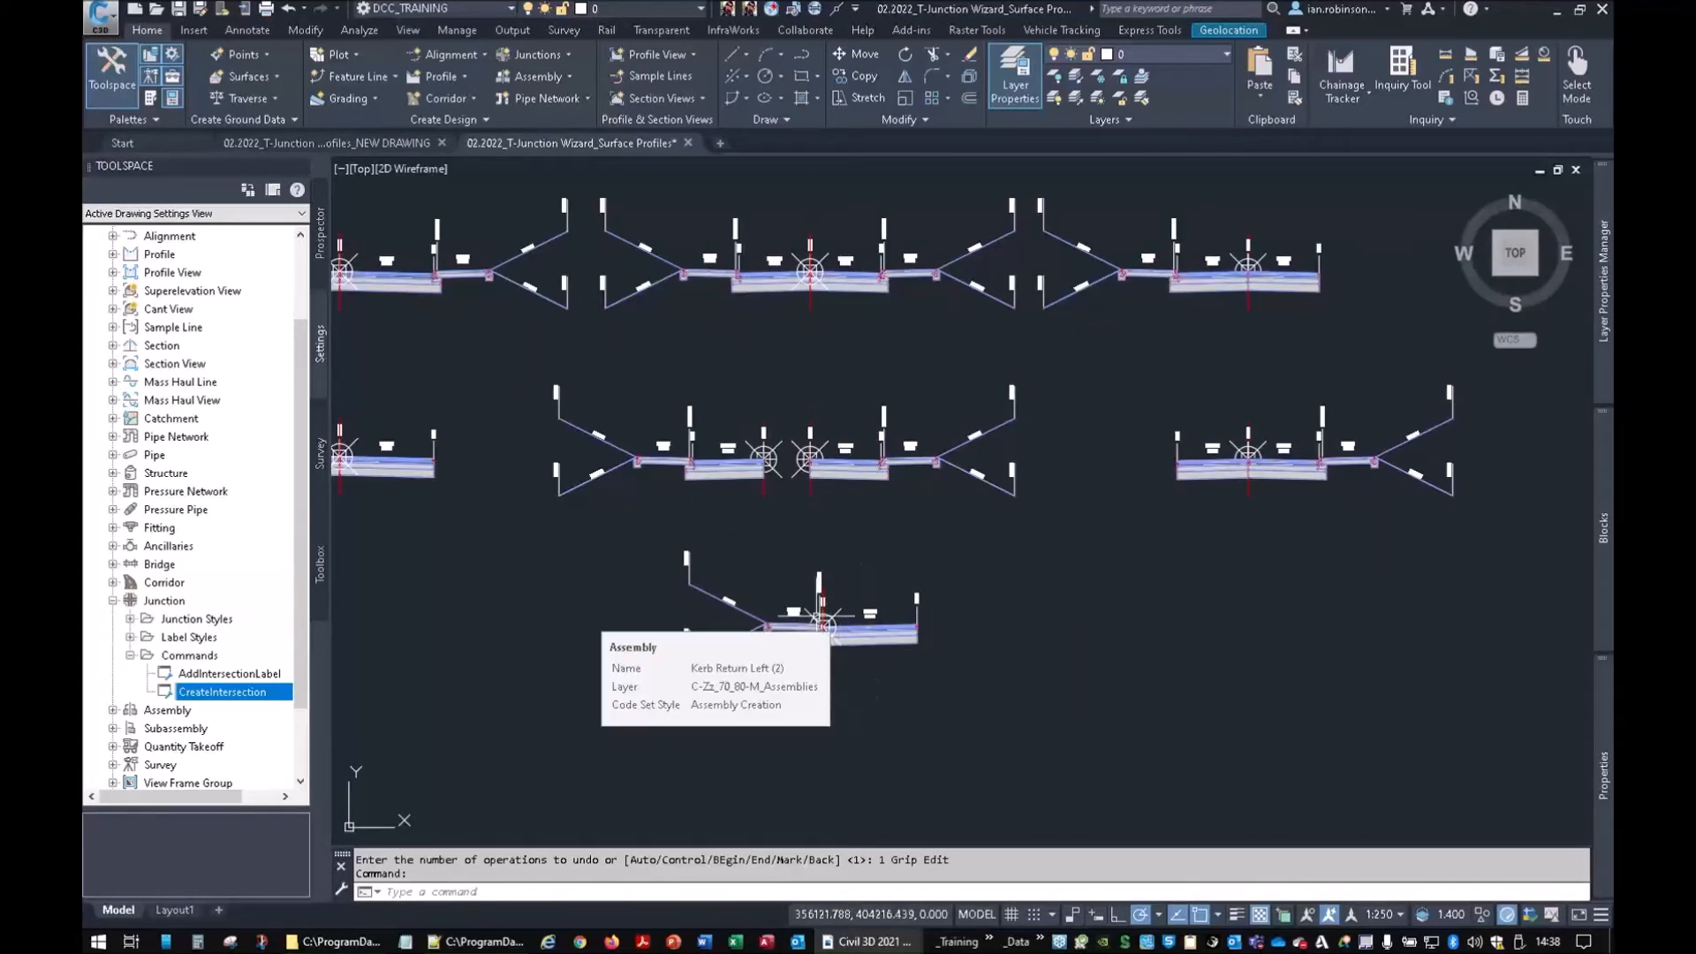
# Switch Toolspace to the Prospector tab to list corridors and junctions
pyautogui.scroll(-3, 853, 557)
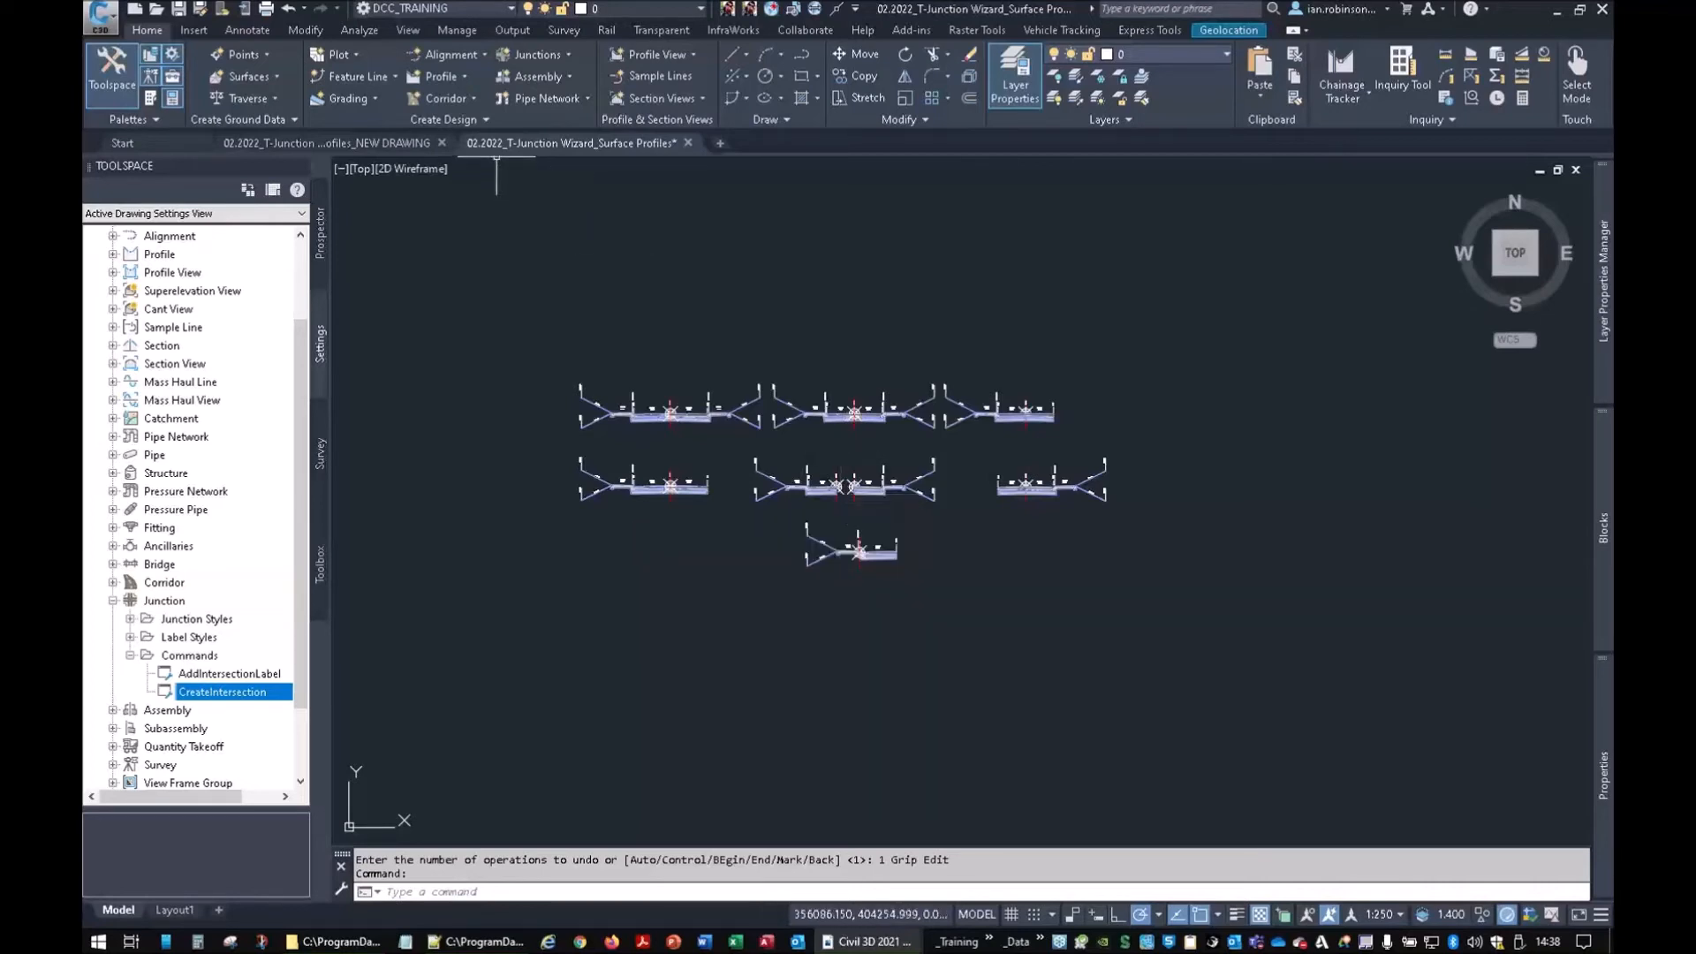
pyautogui.moveTo(370, 144)
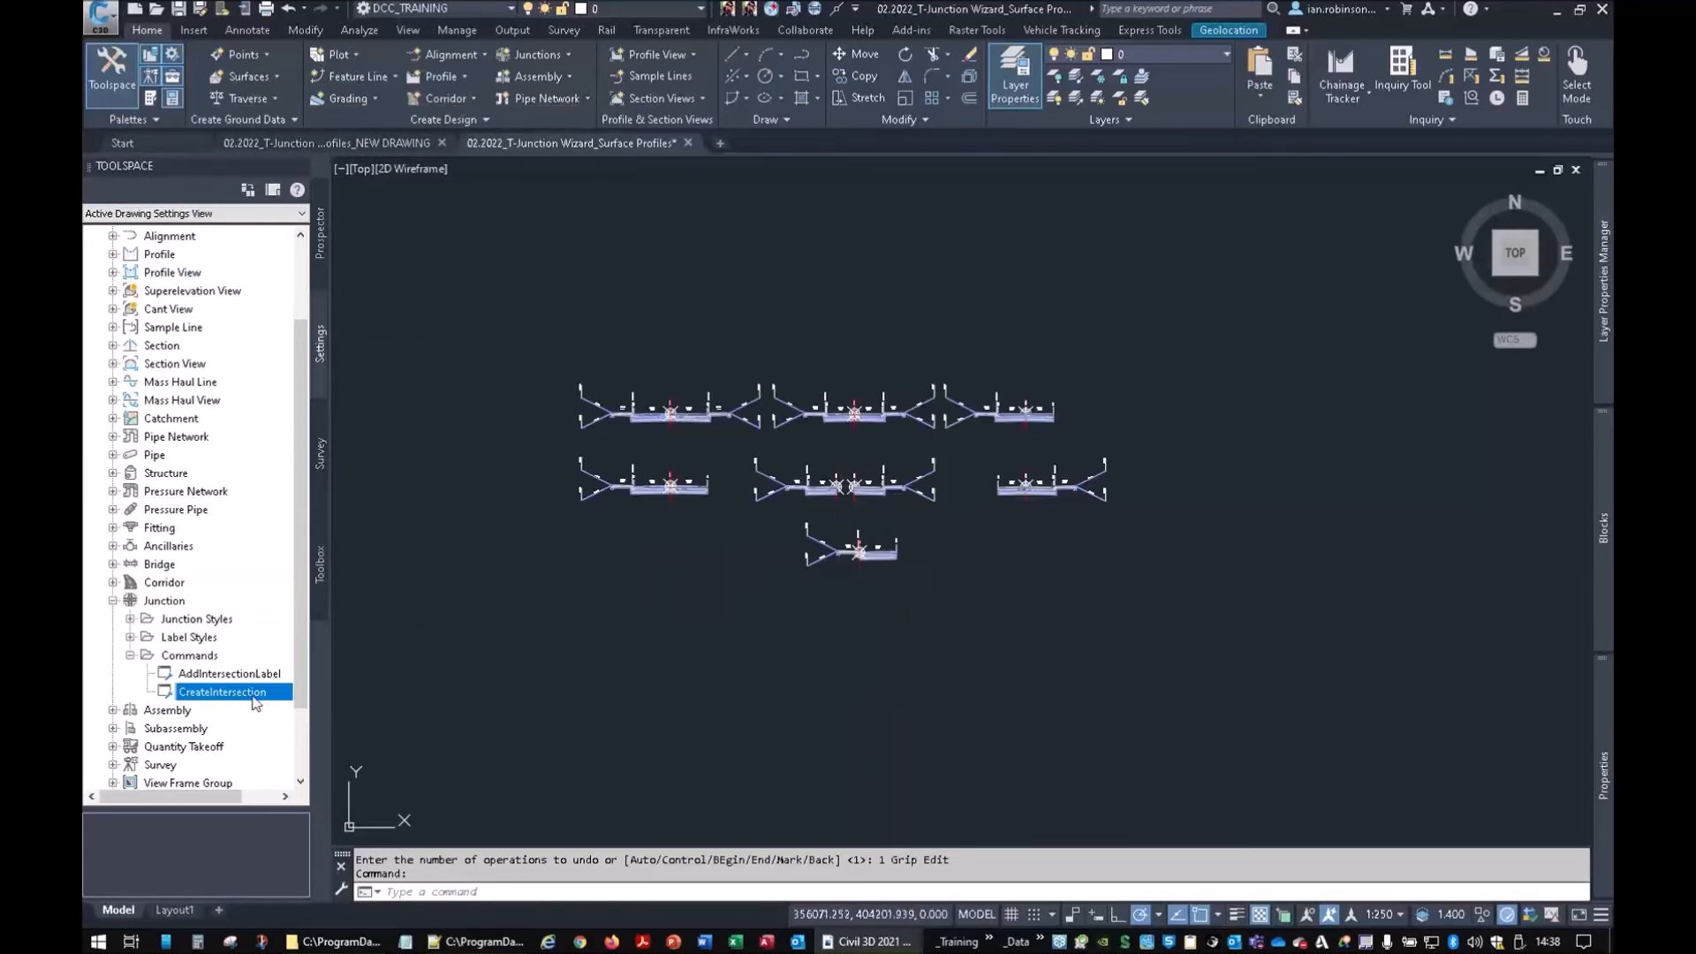
pyautogui.click(320, 279)
# Run Junctions > Create Intersection and pick the New Road 3 / New Road 4 crossing point
pyautogui.scroll(-10, 795, 468)
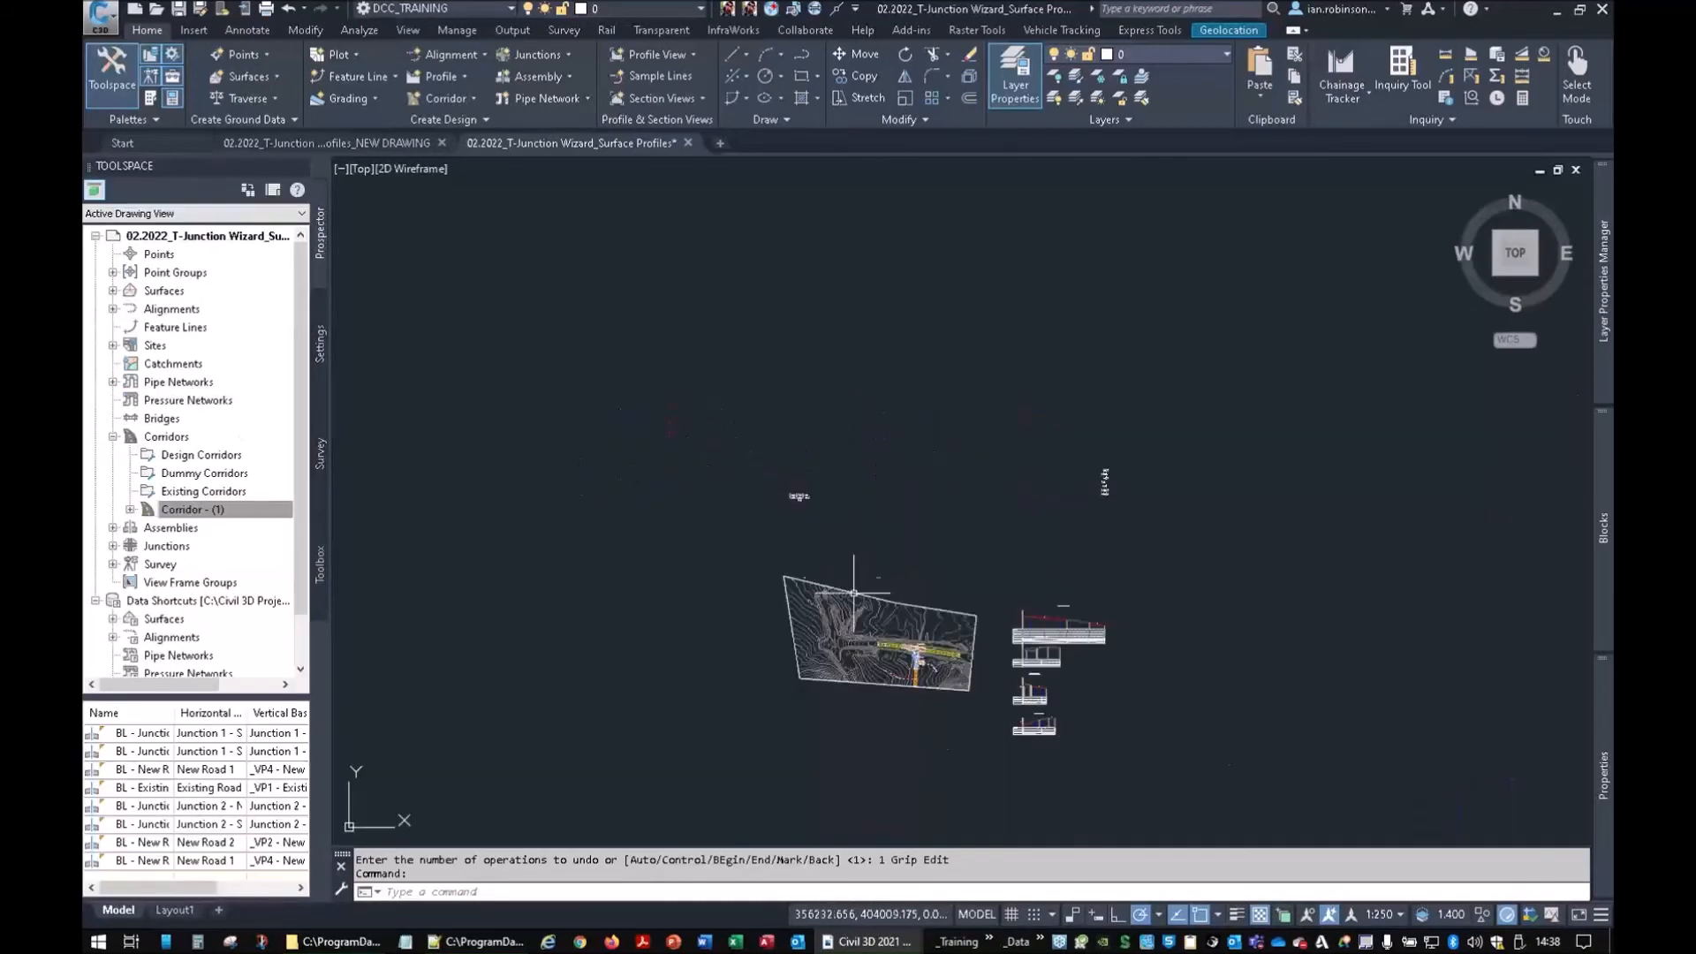
pyautogui.scroll(10, 954, 508)
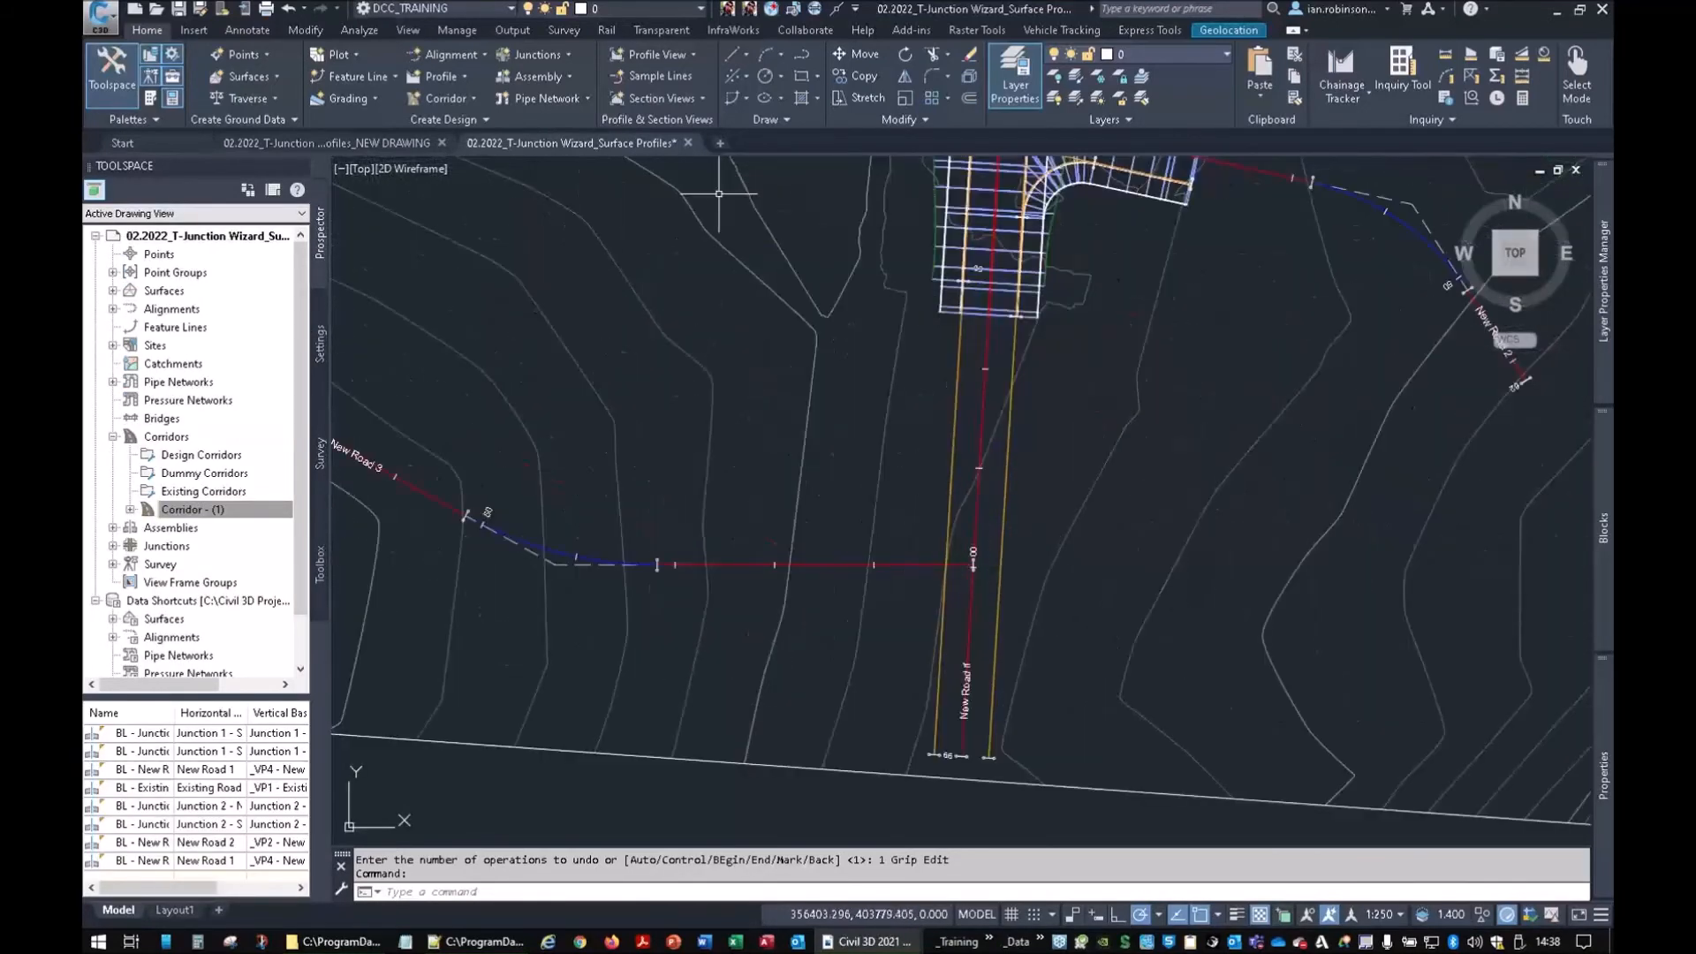
pyautogui.click(546, 51)
pyautogui.click(447, 83)
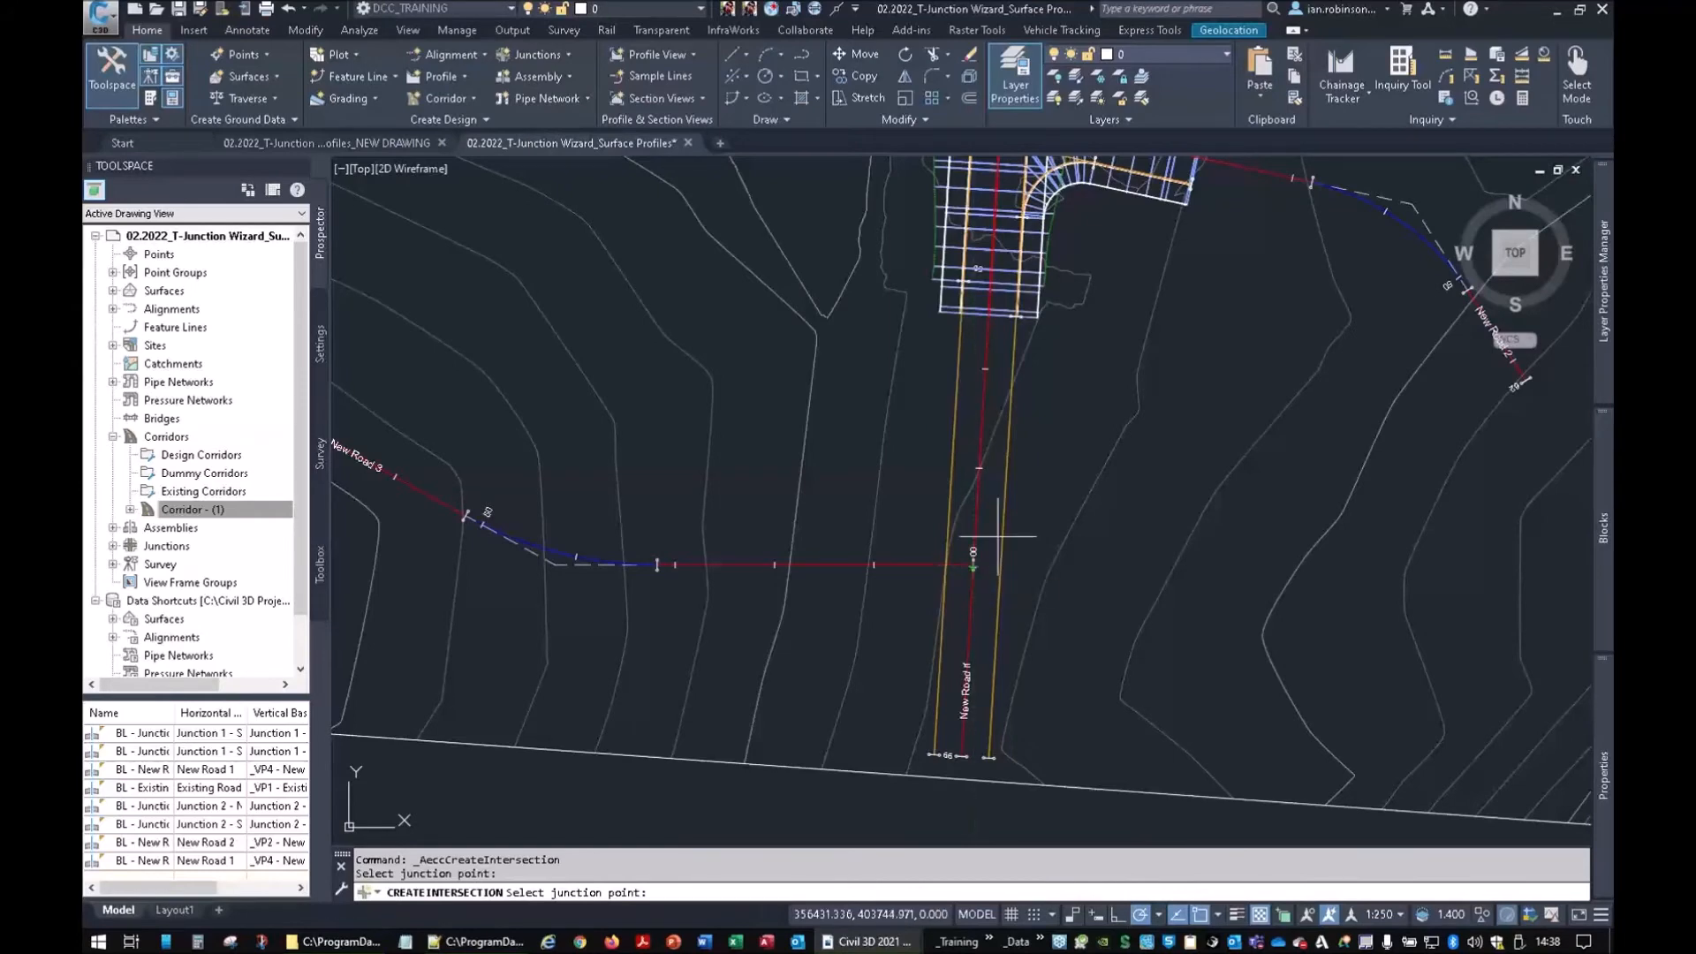
pyautogui.scroll(6, 972, 565)
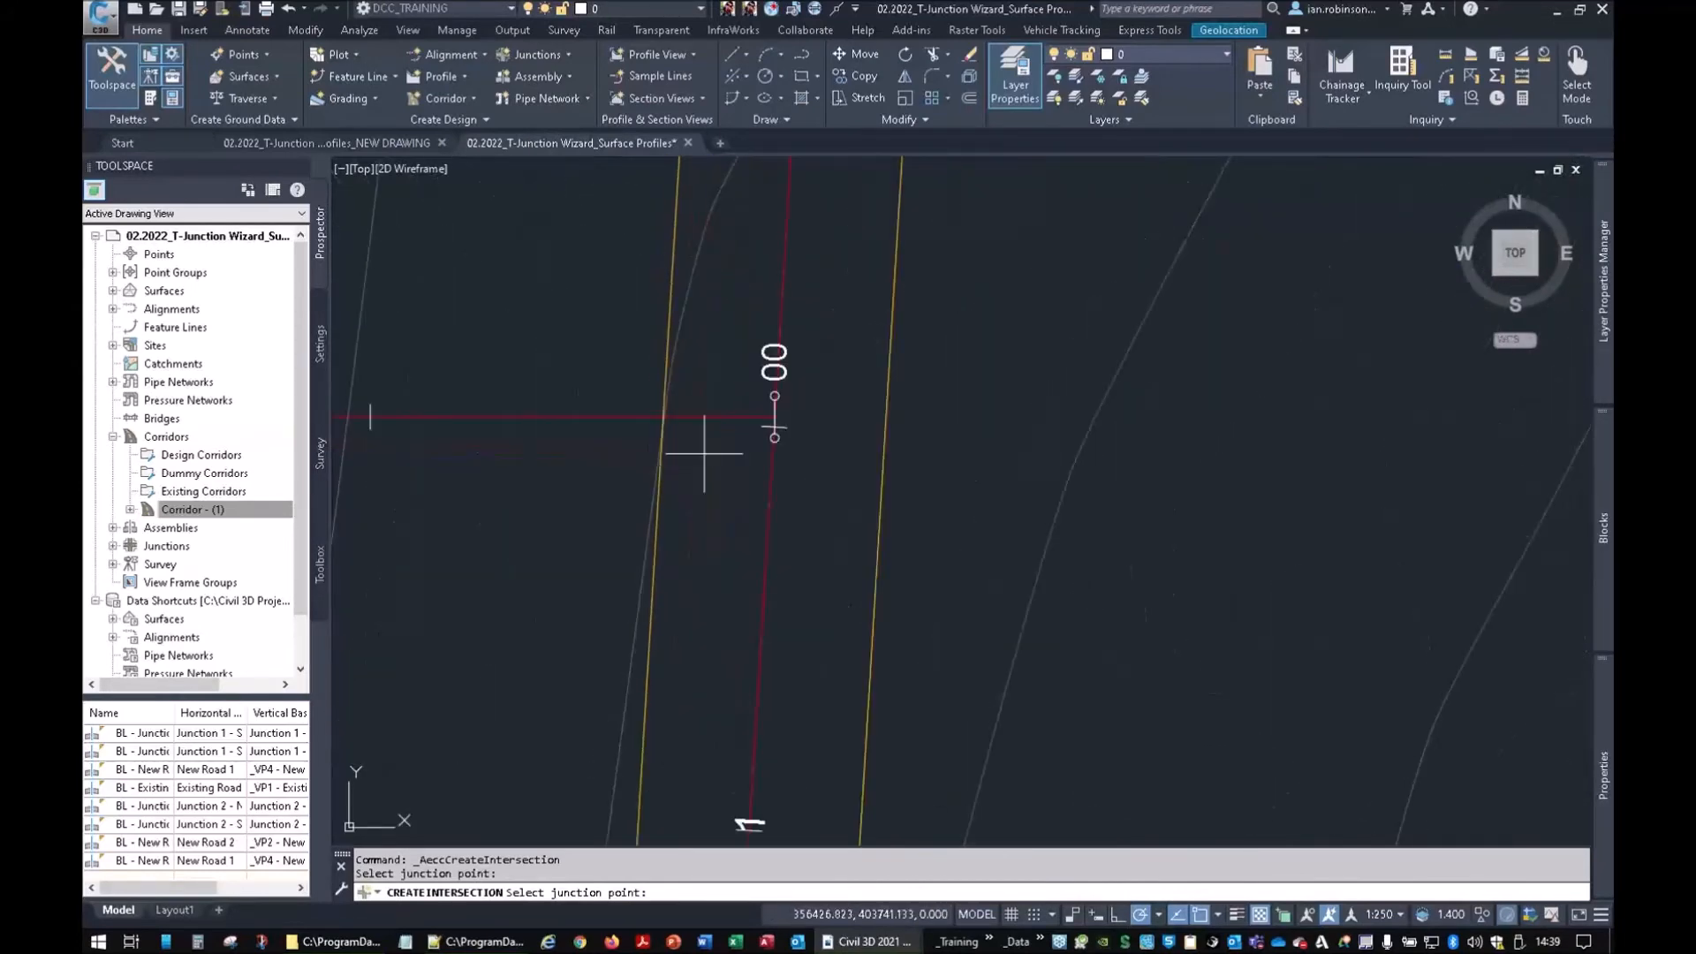
pyautogui.click(775, 425)
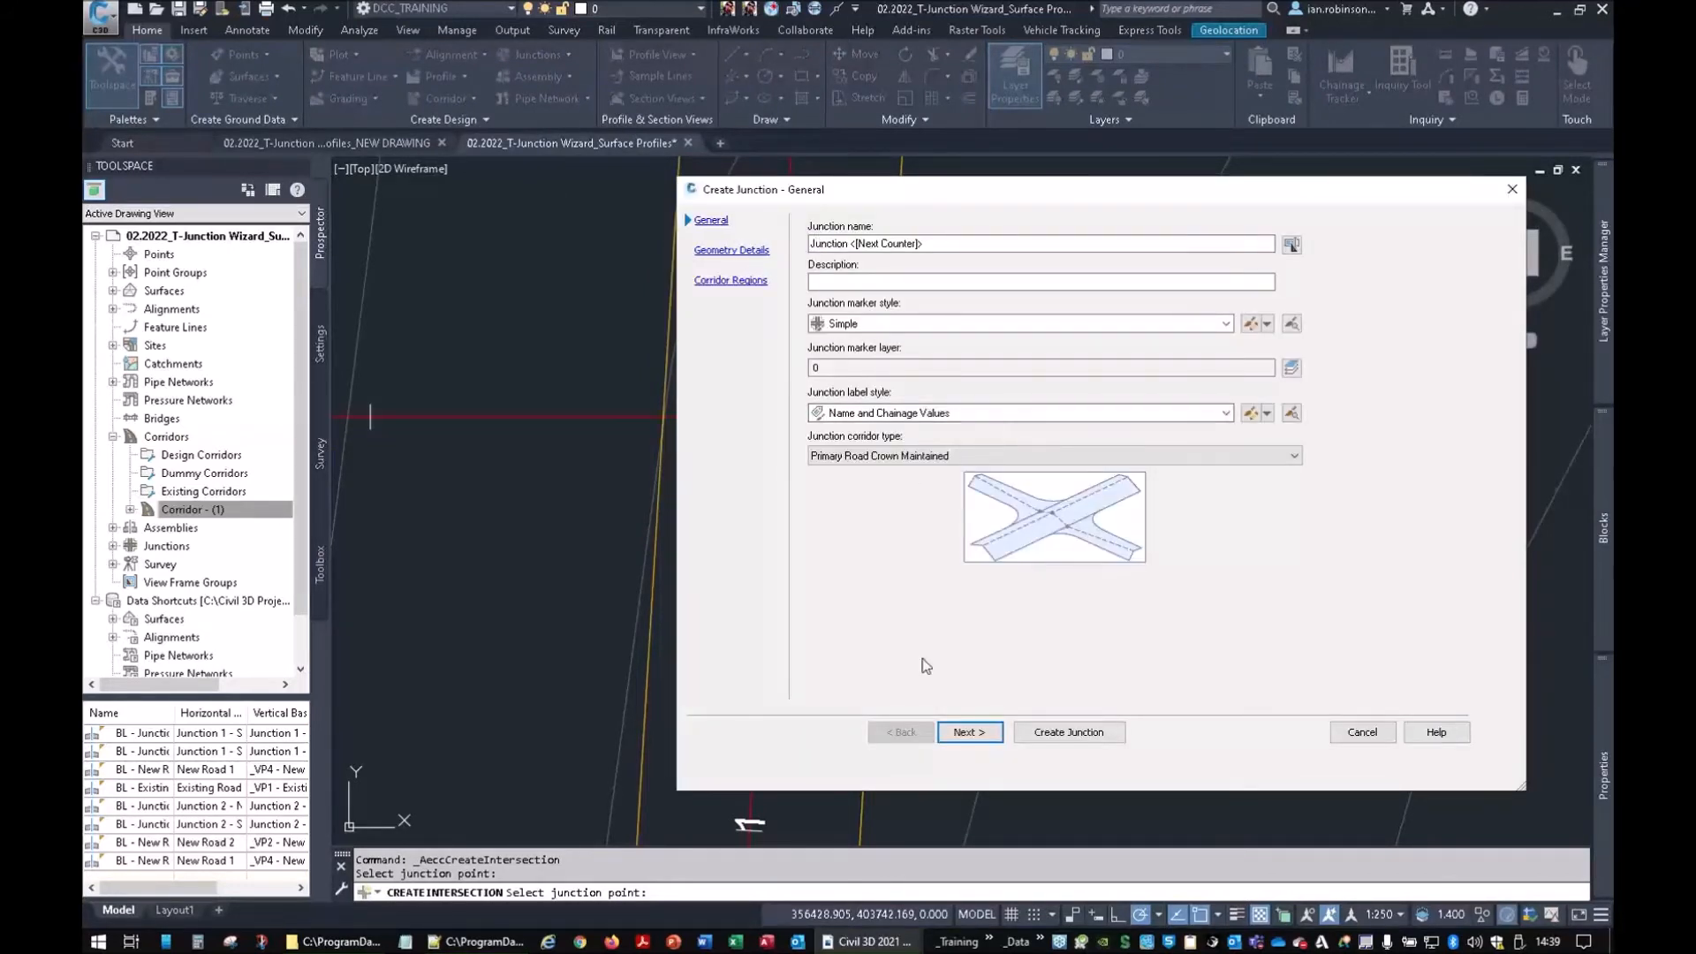
# Skip to Corridor Regions and add the junction to Corridor - (1) with daylight surface <none>
pyautogui.click(971, 733)
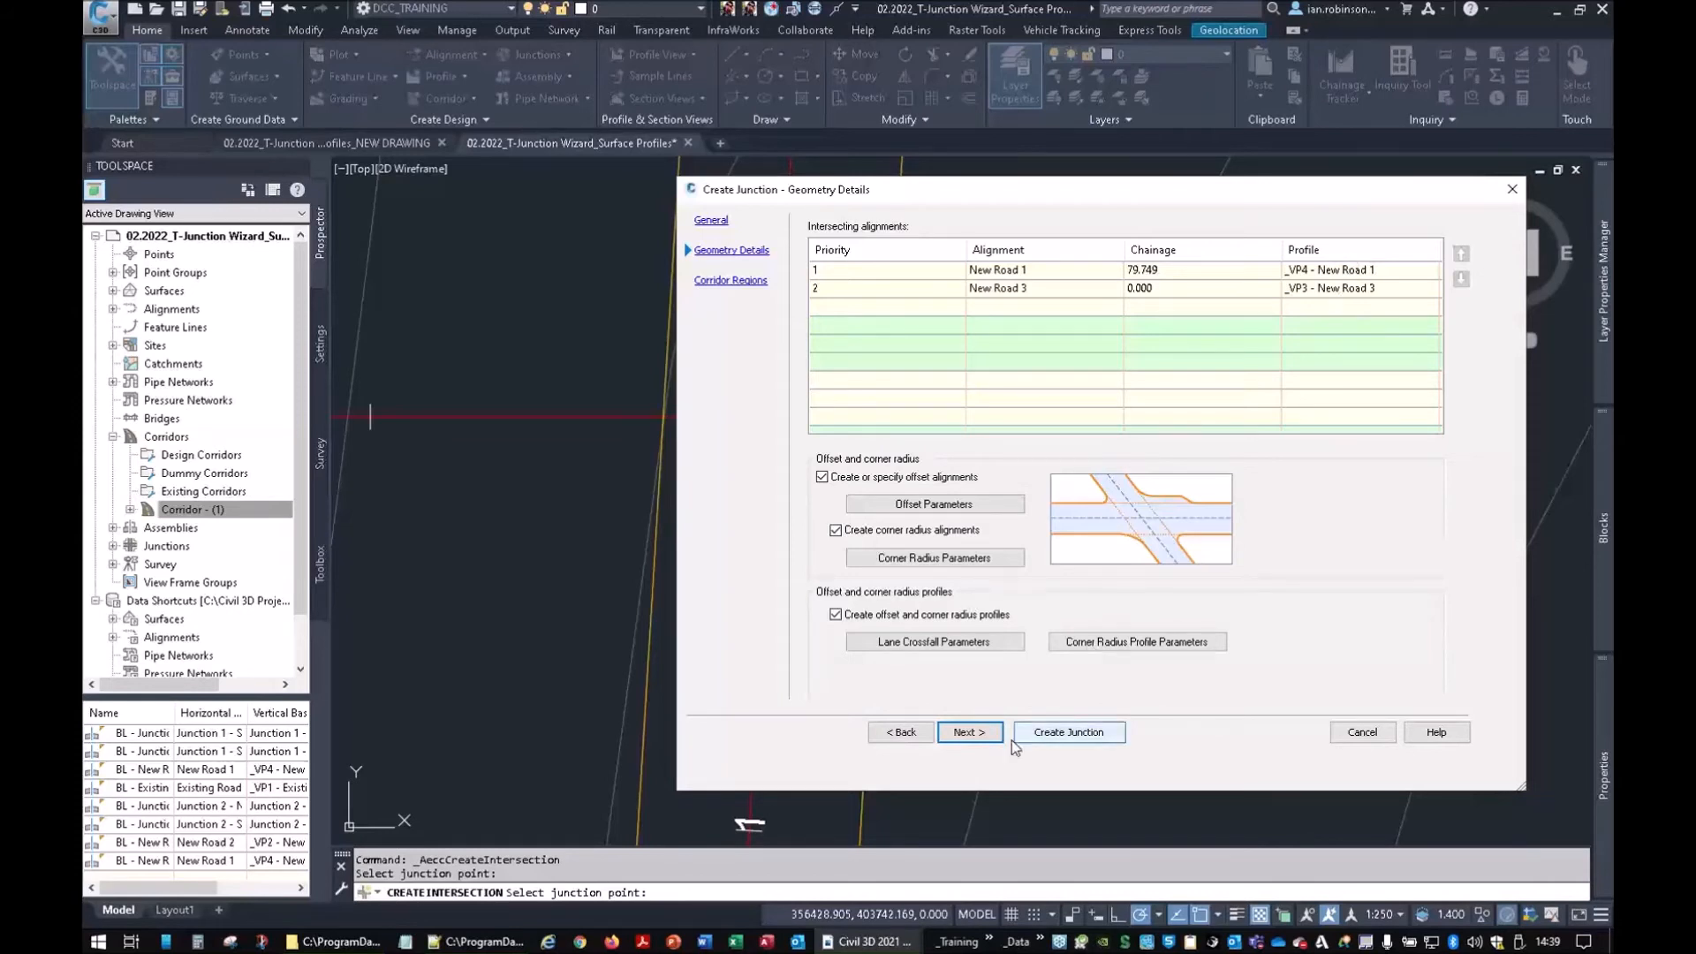
pyautogui.click(972, 733)
pyautogui.click(833, 261)
pyautogui.click(901, 285)
pyautogui.click(901, 303)
pyautogui.click(1227, 284)
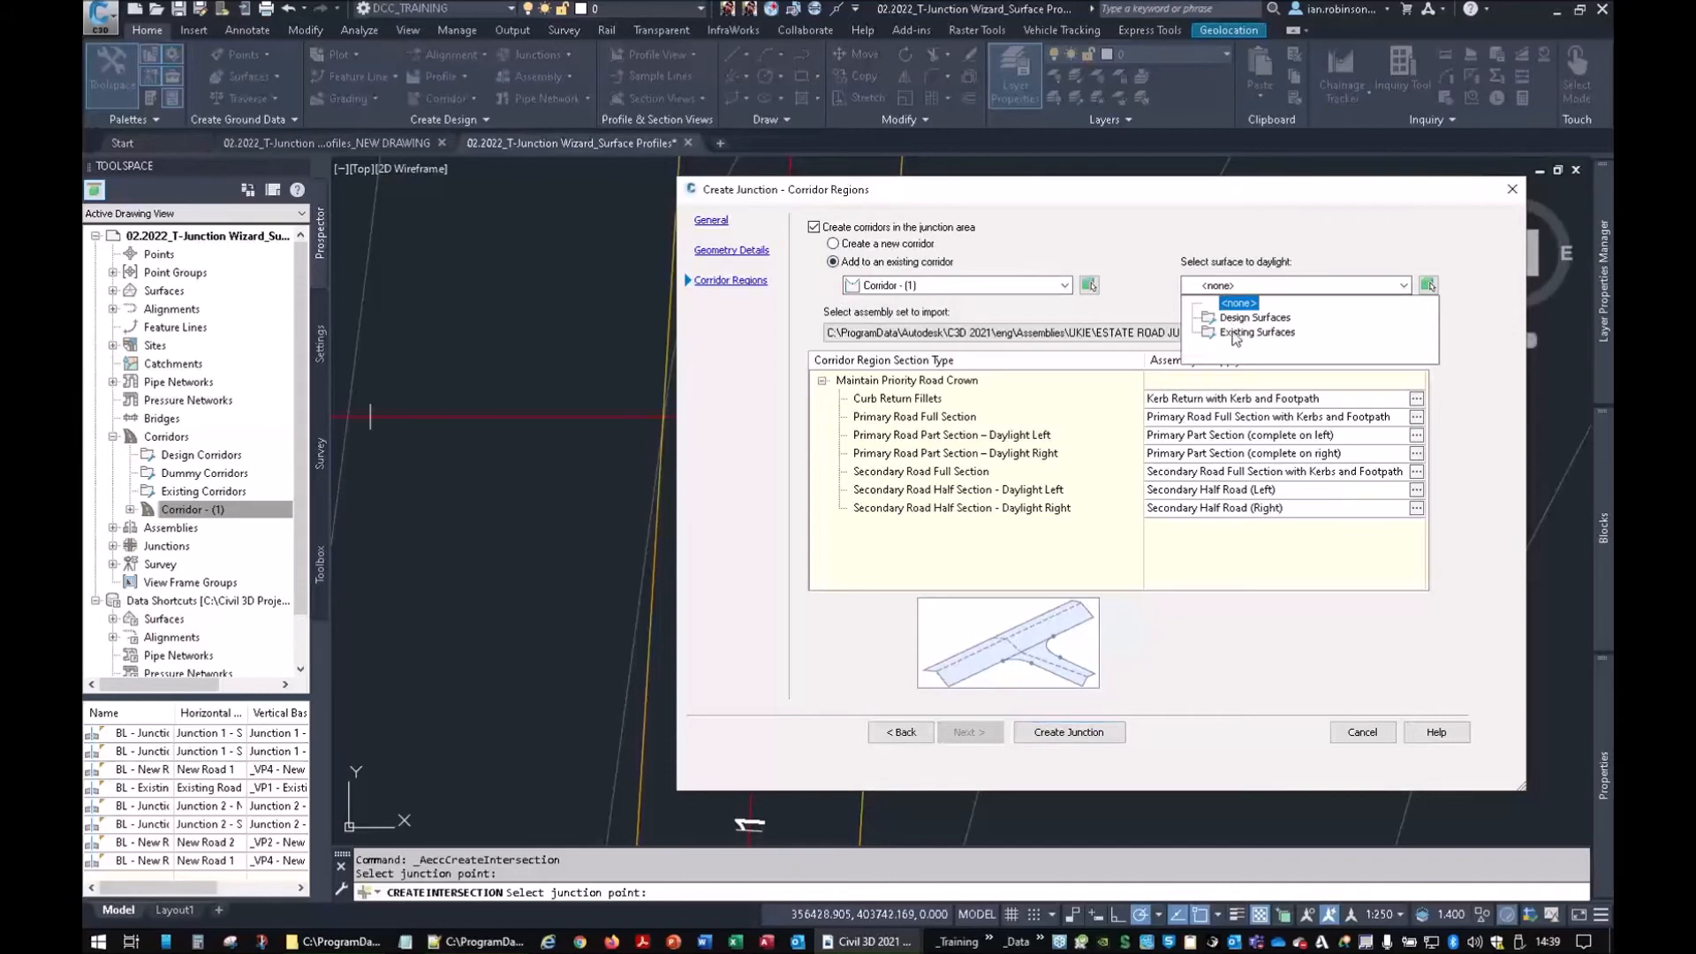
pyautogui.click(1238, 304)
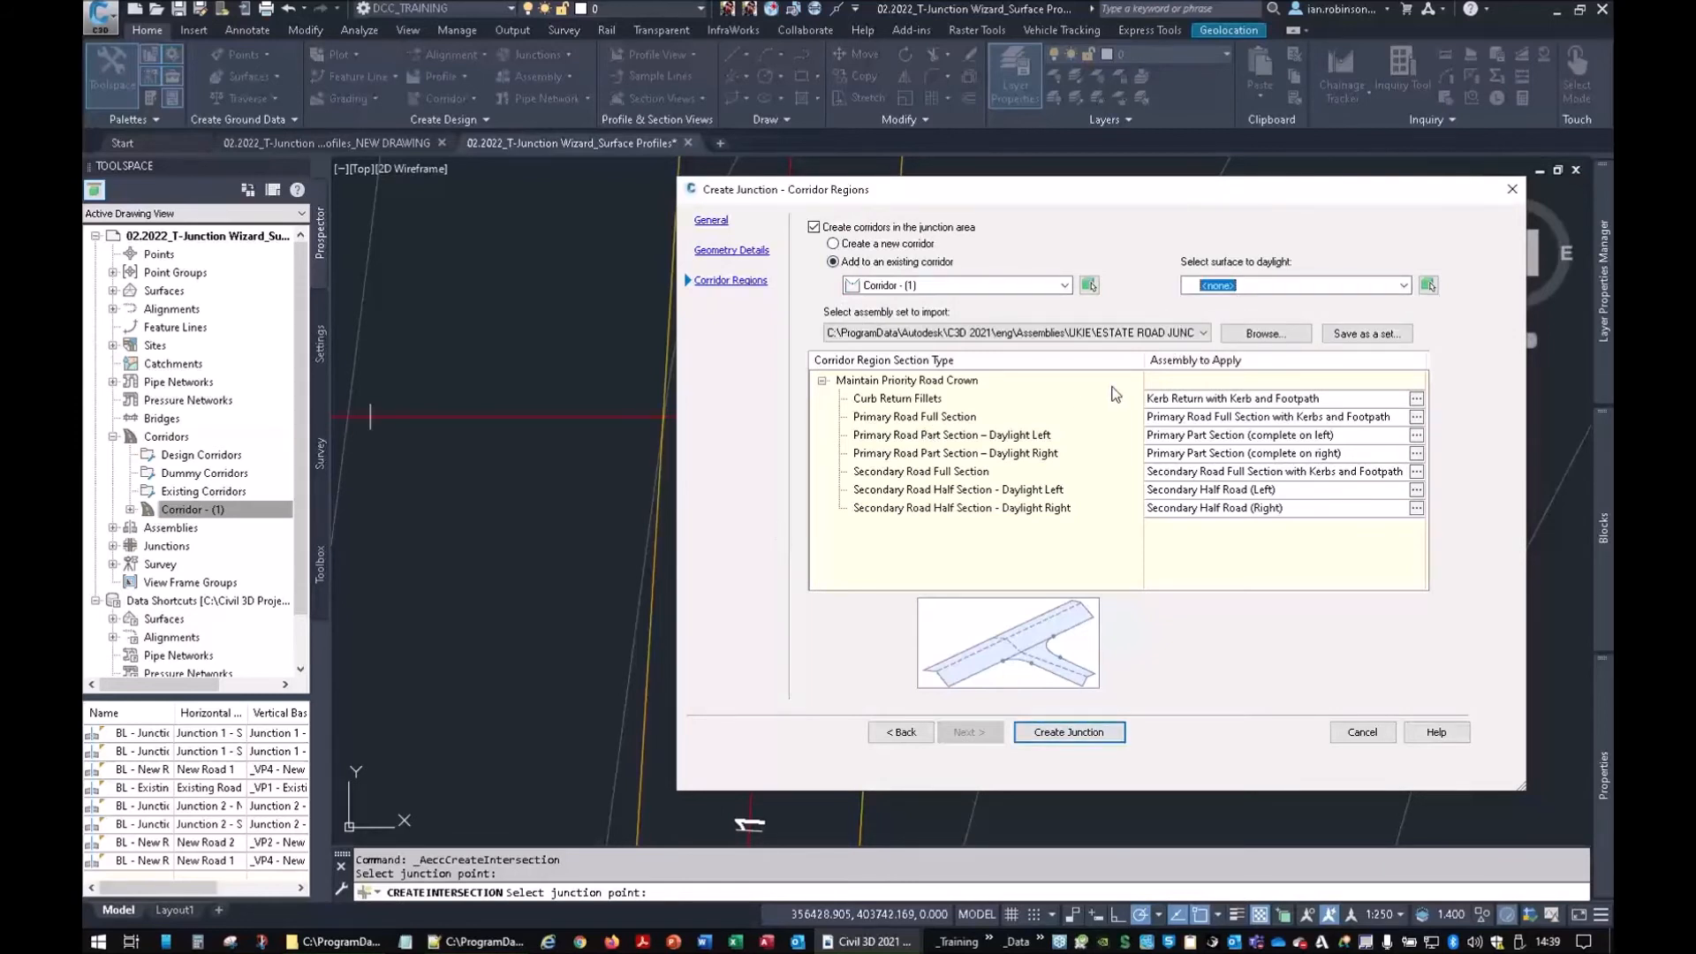
# Assign Kerb Return Left (2) to the Curb Return Fillets region
pyautogui.click(924, 403)
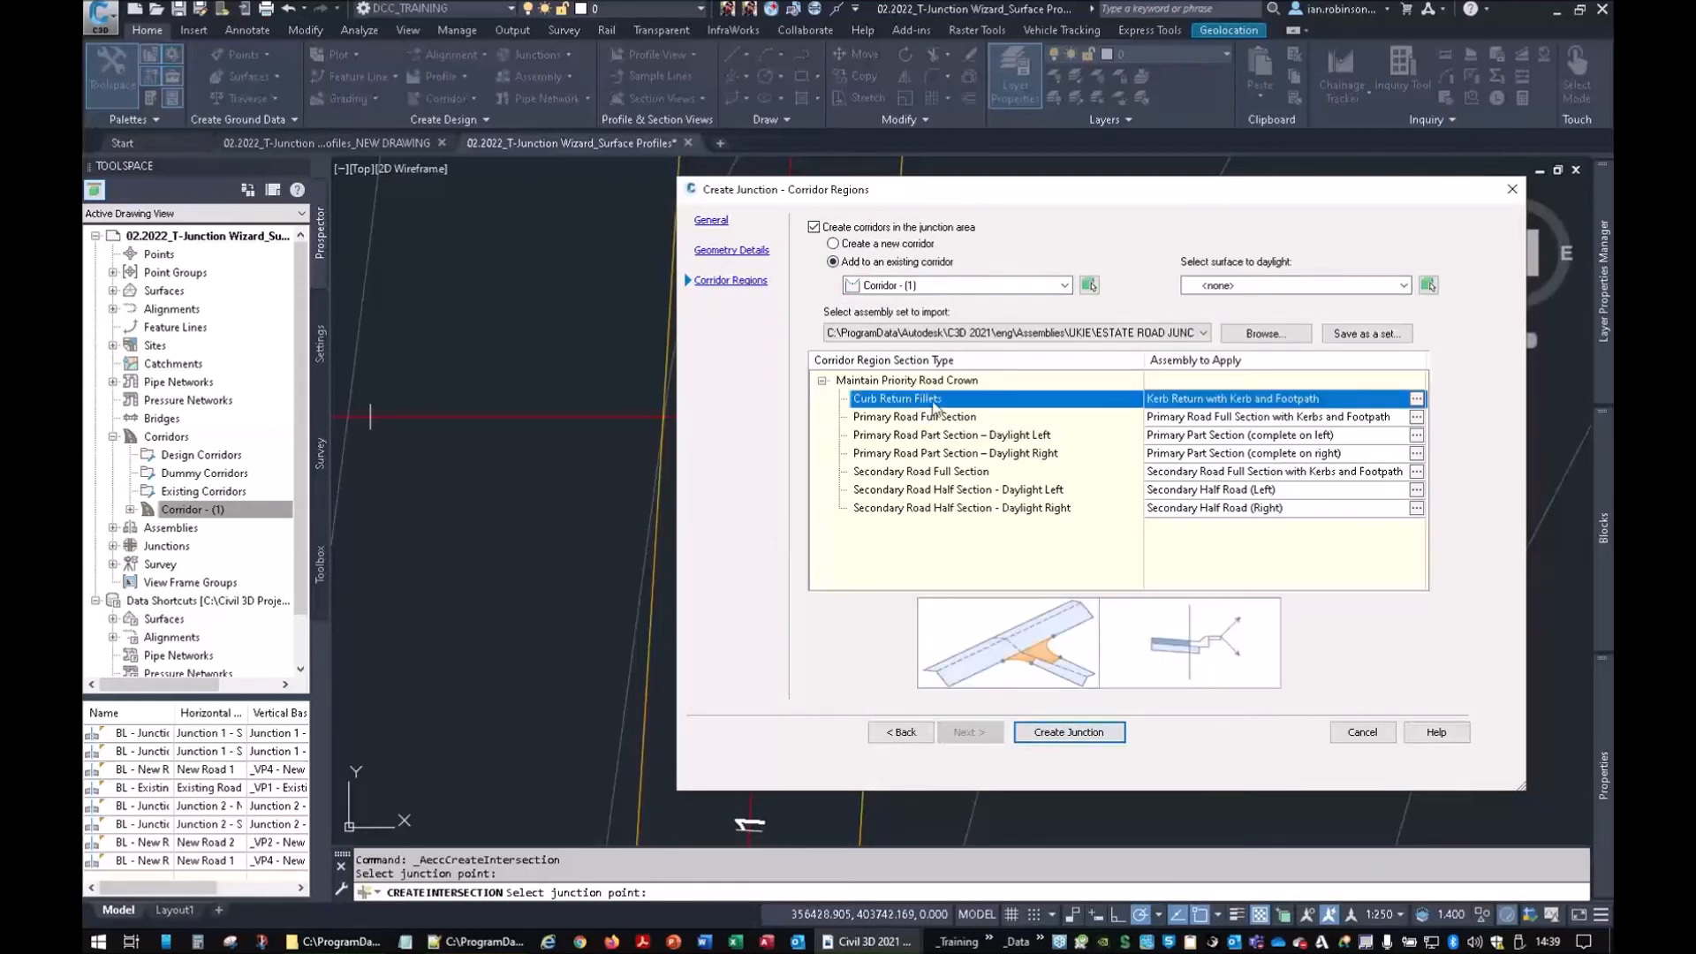
pyautogui.click(1416, 399)
pyautogui.click(725, 271)
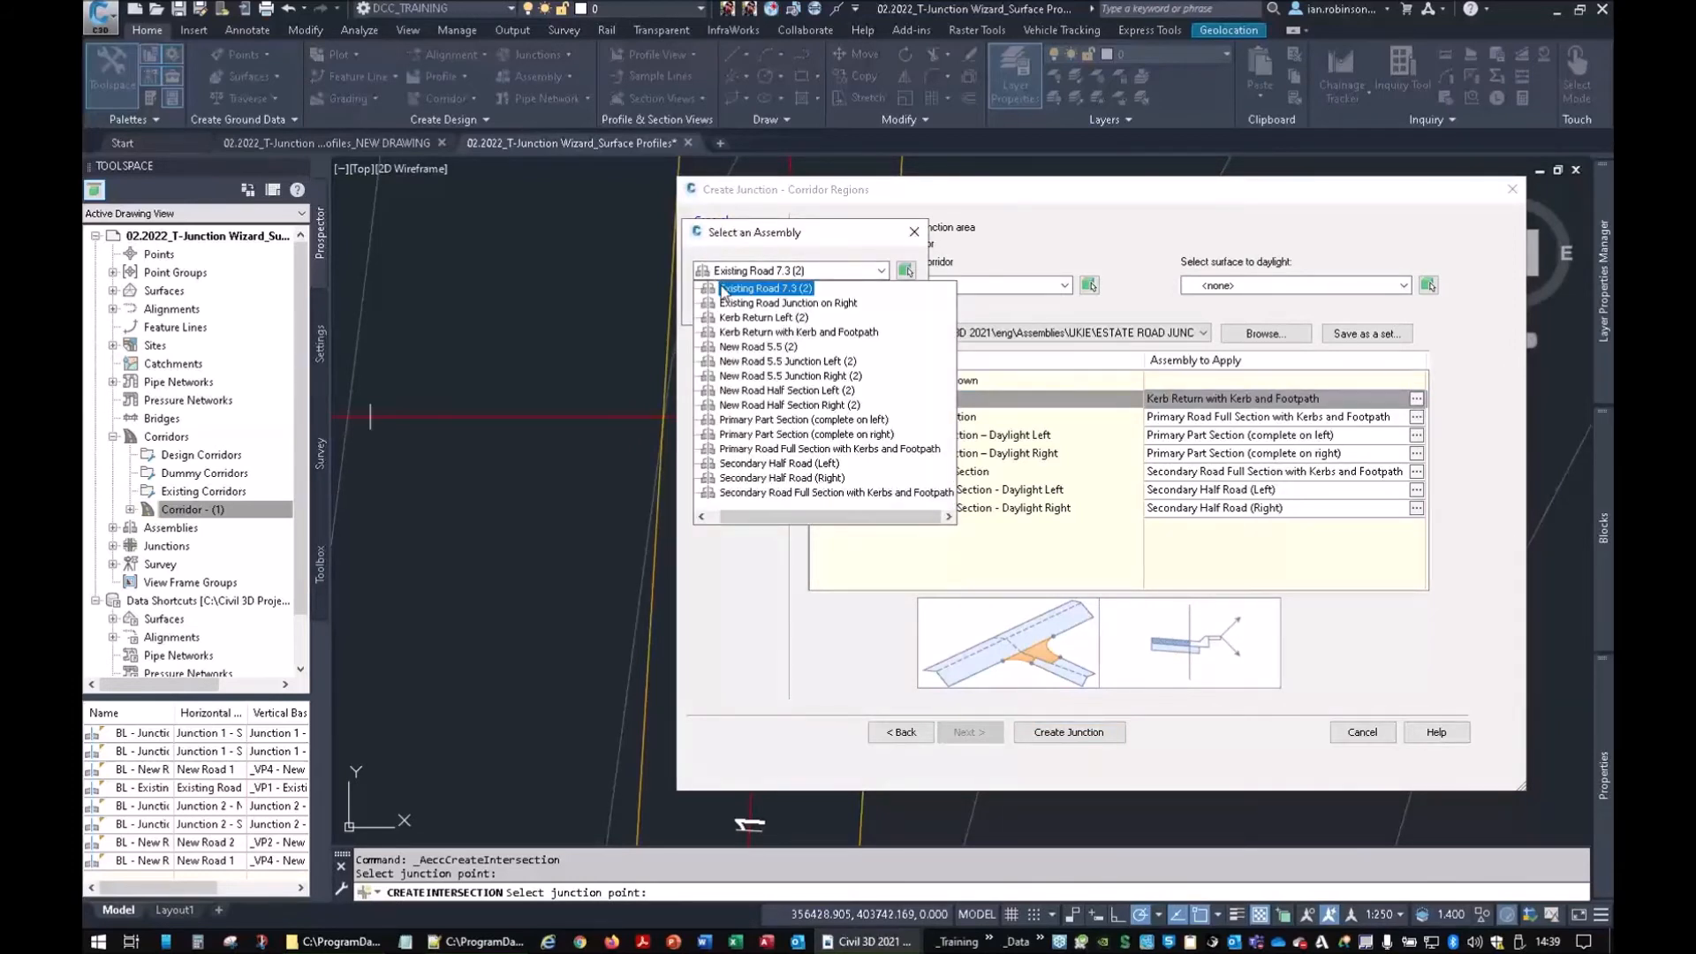
pyautogui.click(747, 317)
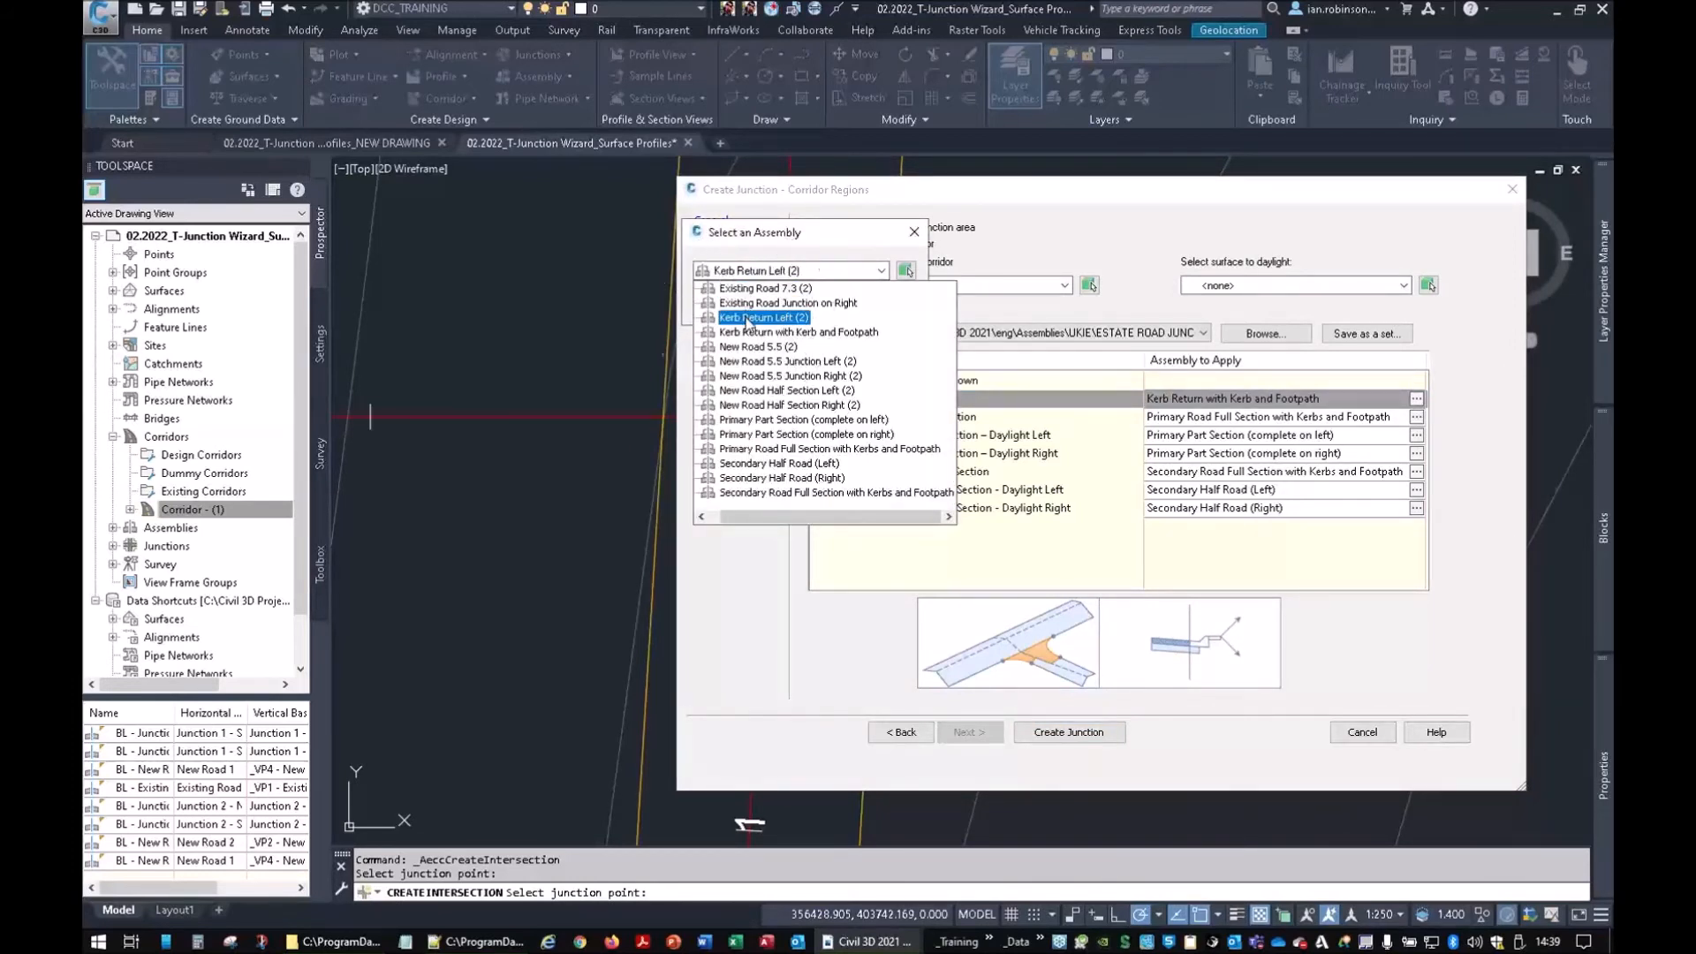
pyautogui.click(736, 300)
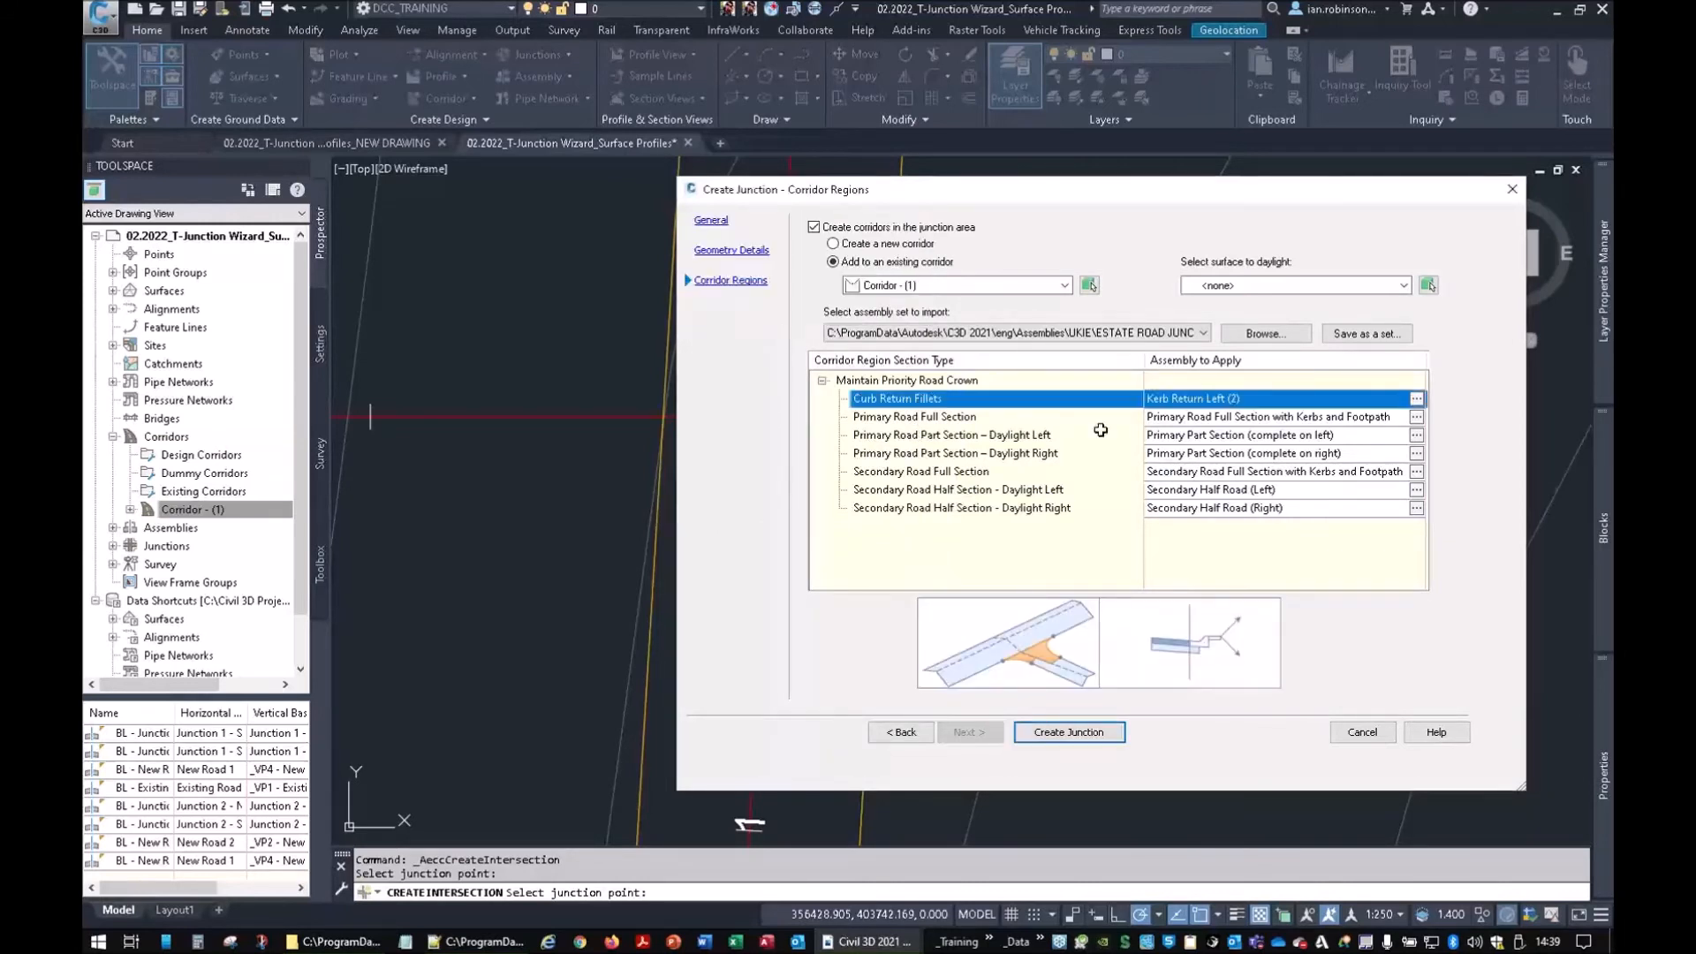
# Assign New Road 5.5 (2) to the Primary Road Full Section
pyautogui.click(1418, 417)
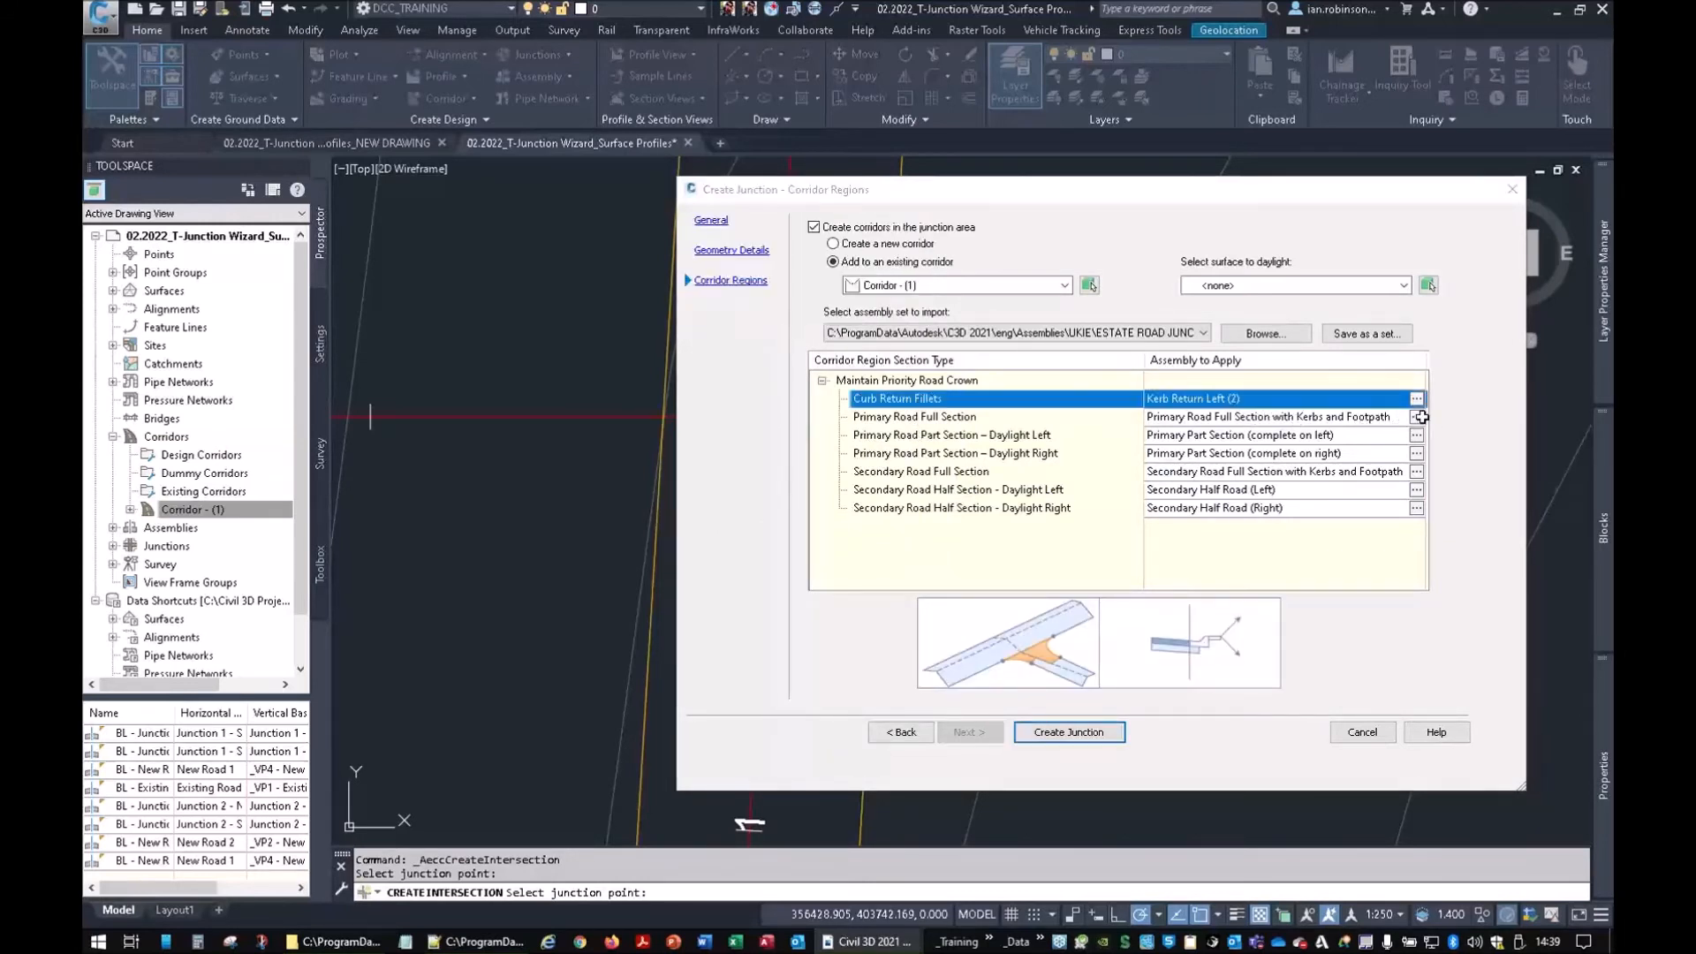
pyautogui.click(765, 272)
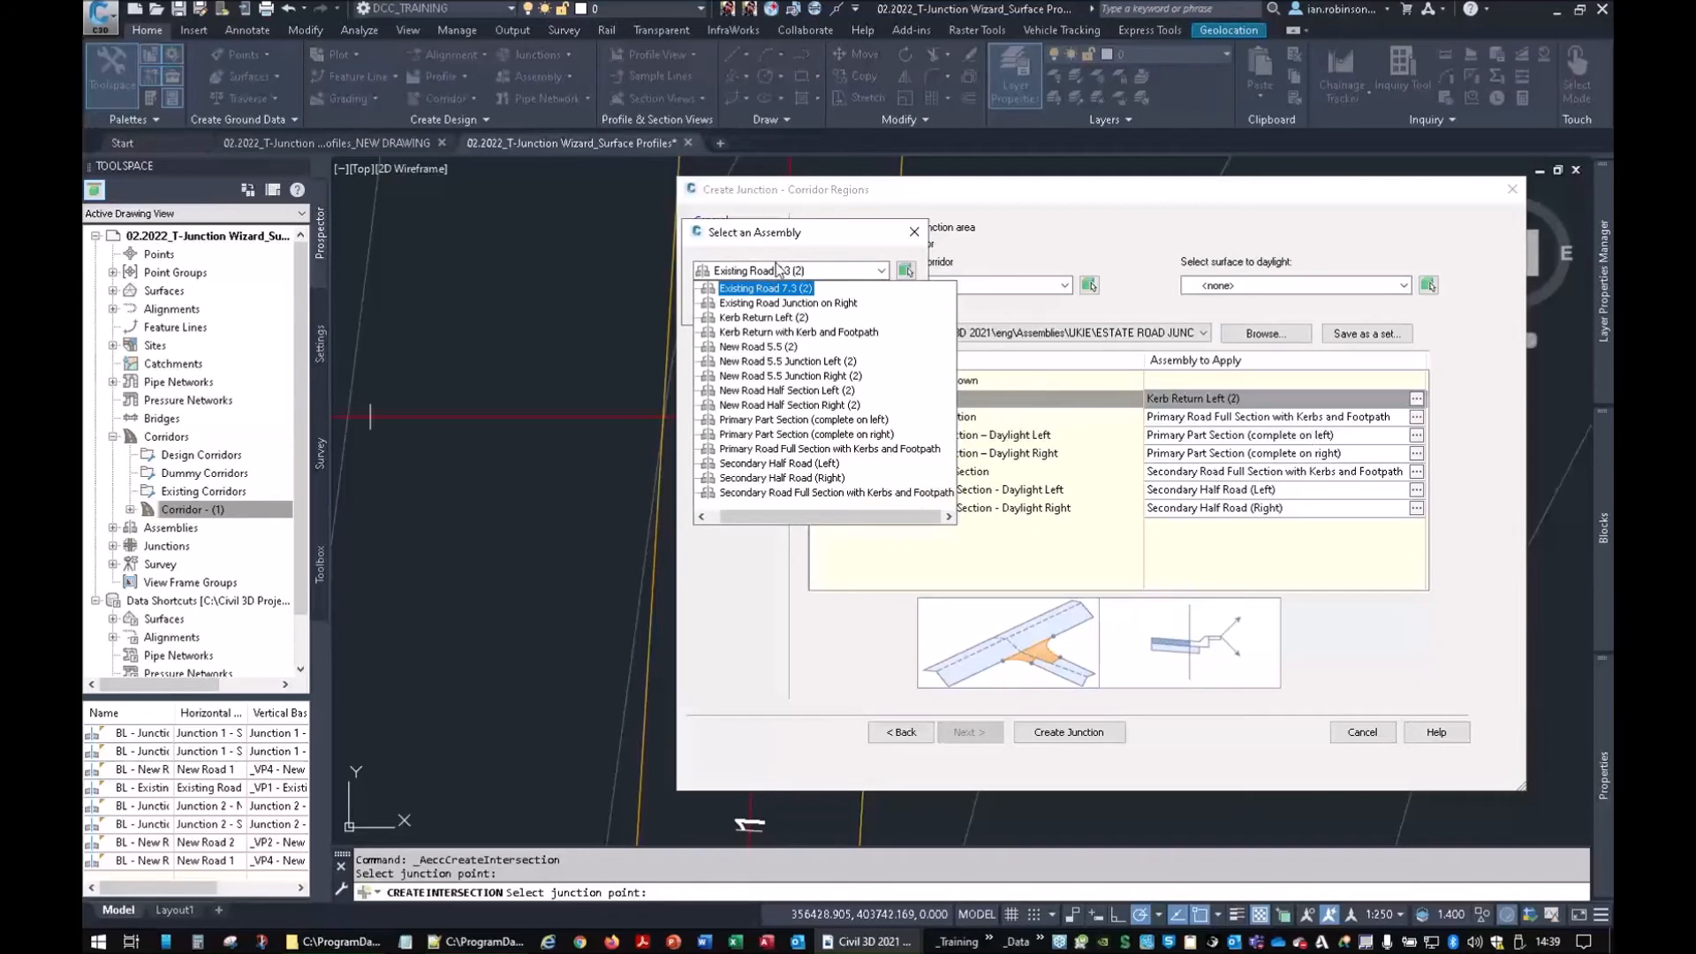
pyautogui.click(857, 247)
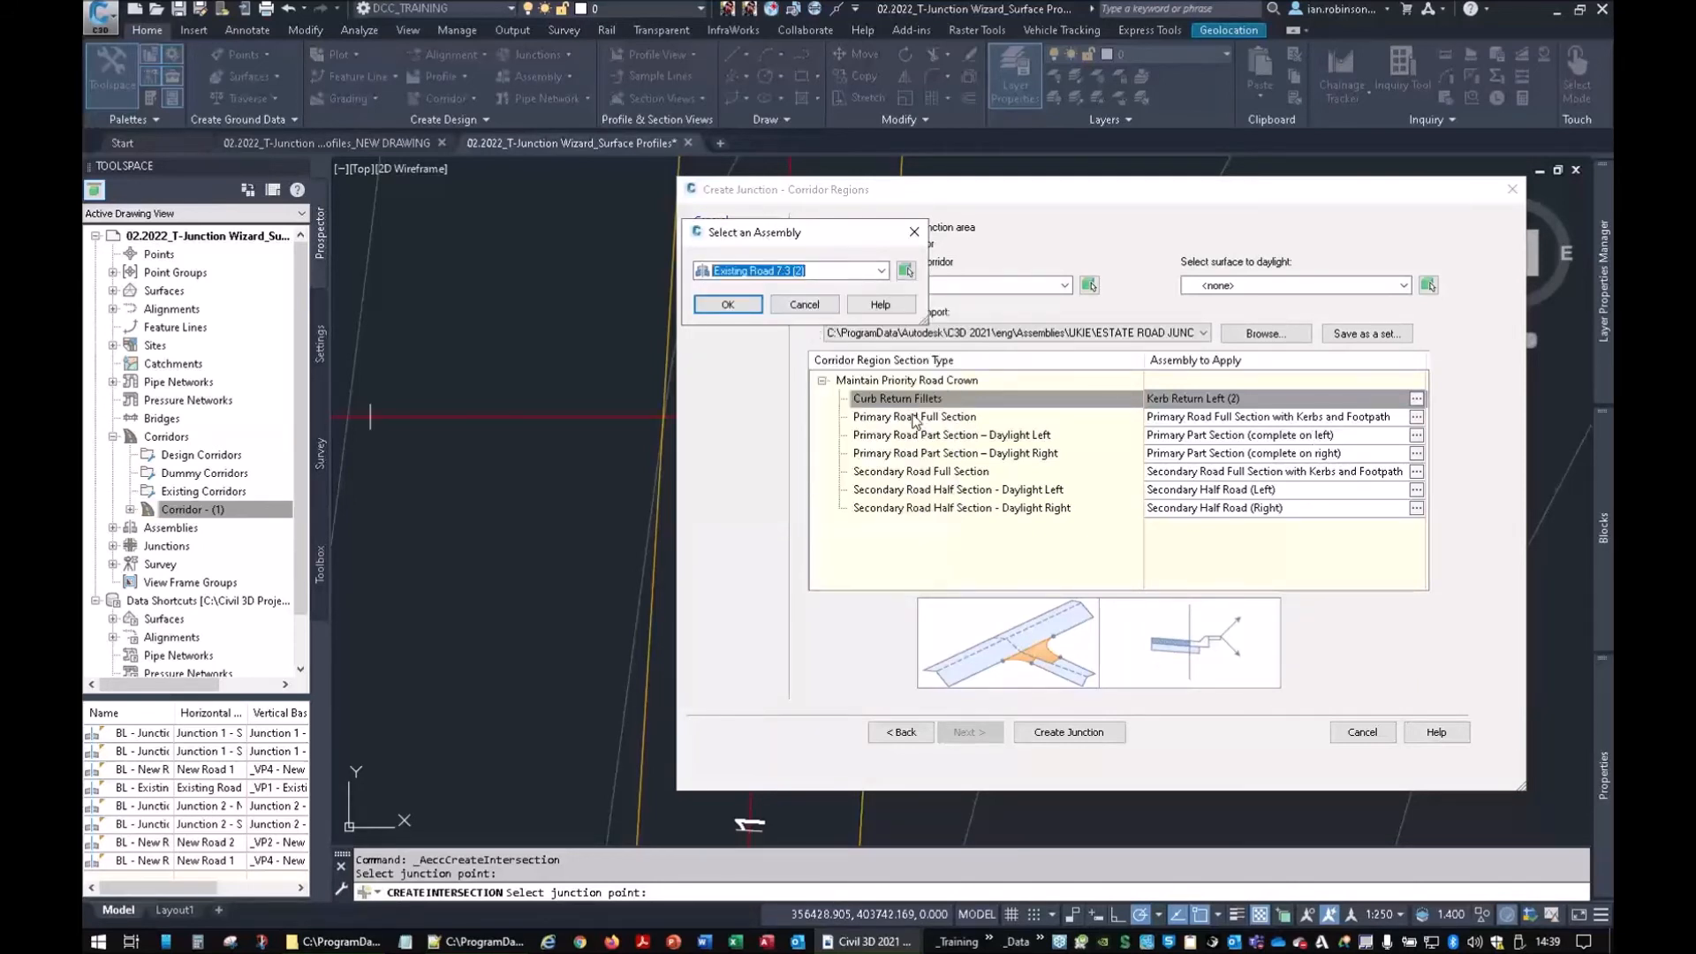
pyautogui.click(797, 273)
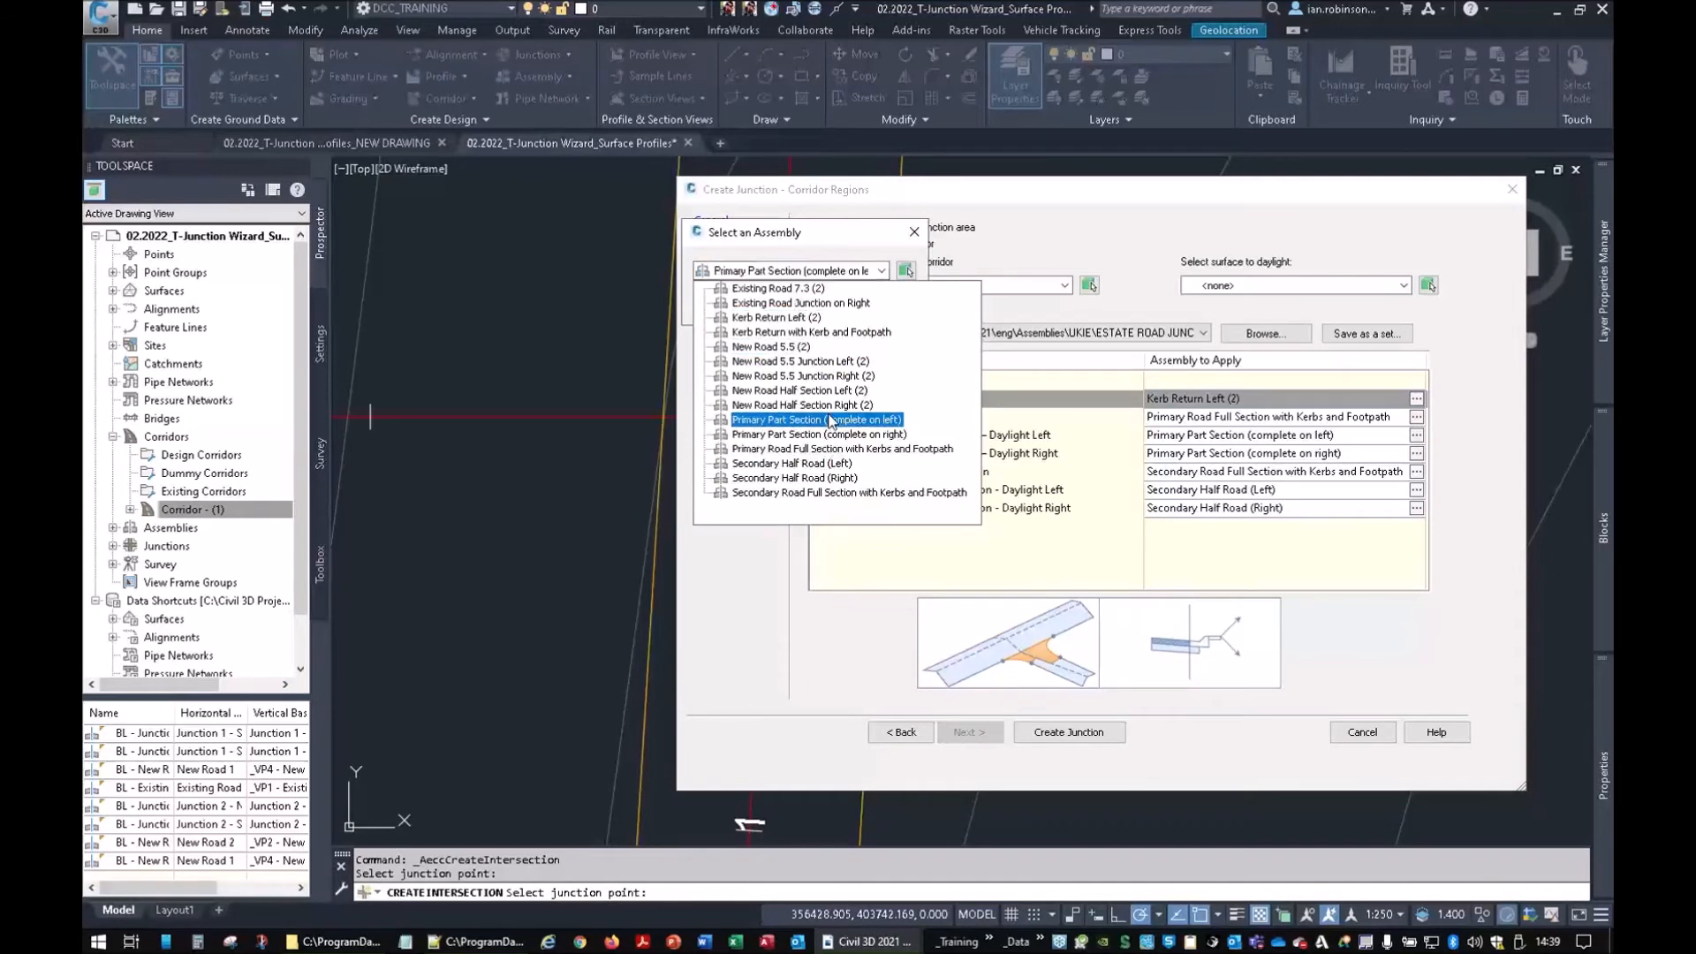
pyautogui.click(770, 346)
pyautogui.click(734, 309)
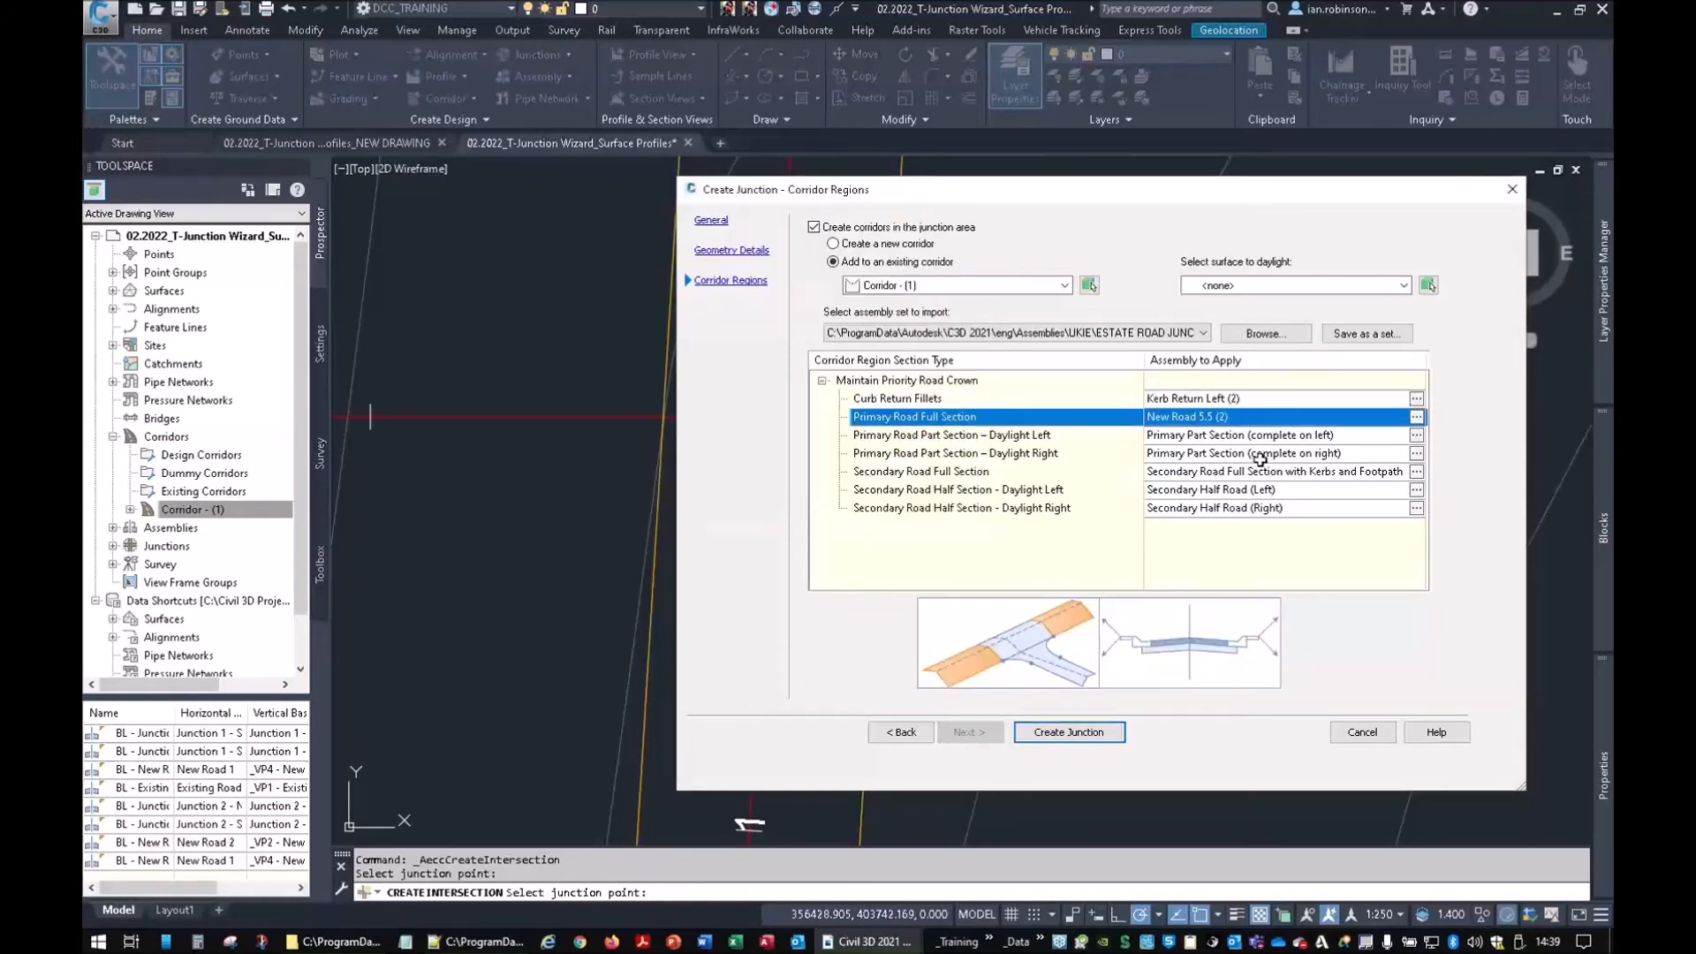
# Give the primary daylight-left and daylight-right regions New Road 5.5 Junction Right (2) and Junction Left (2)
pyautogui.click(888, 436)
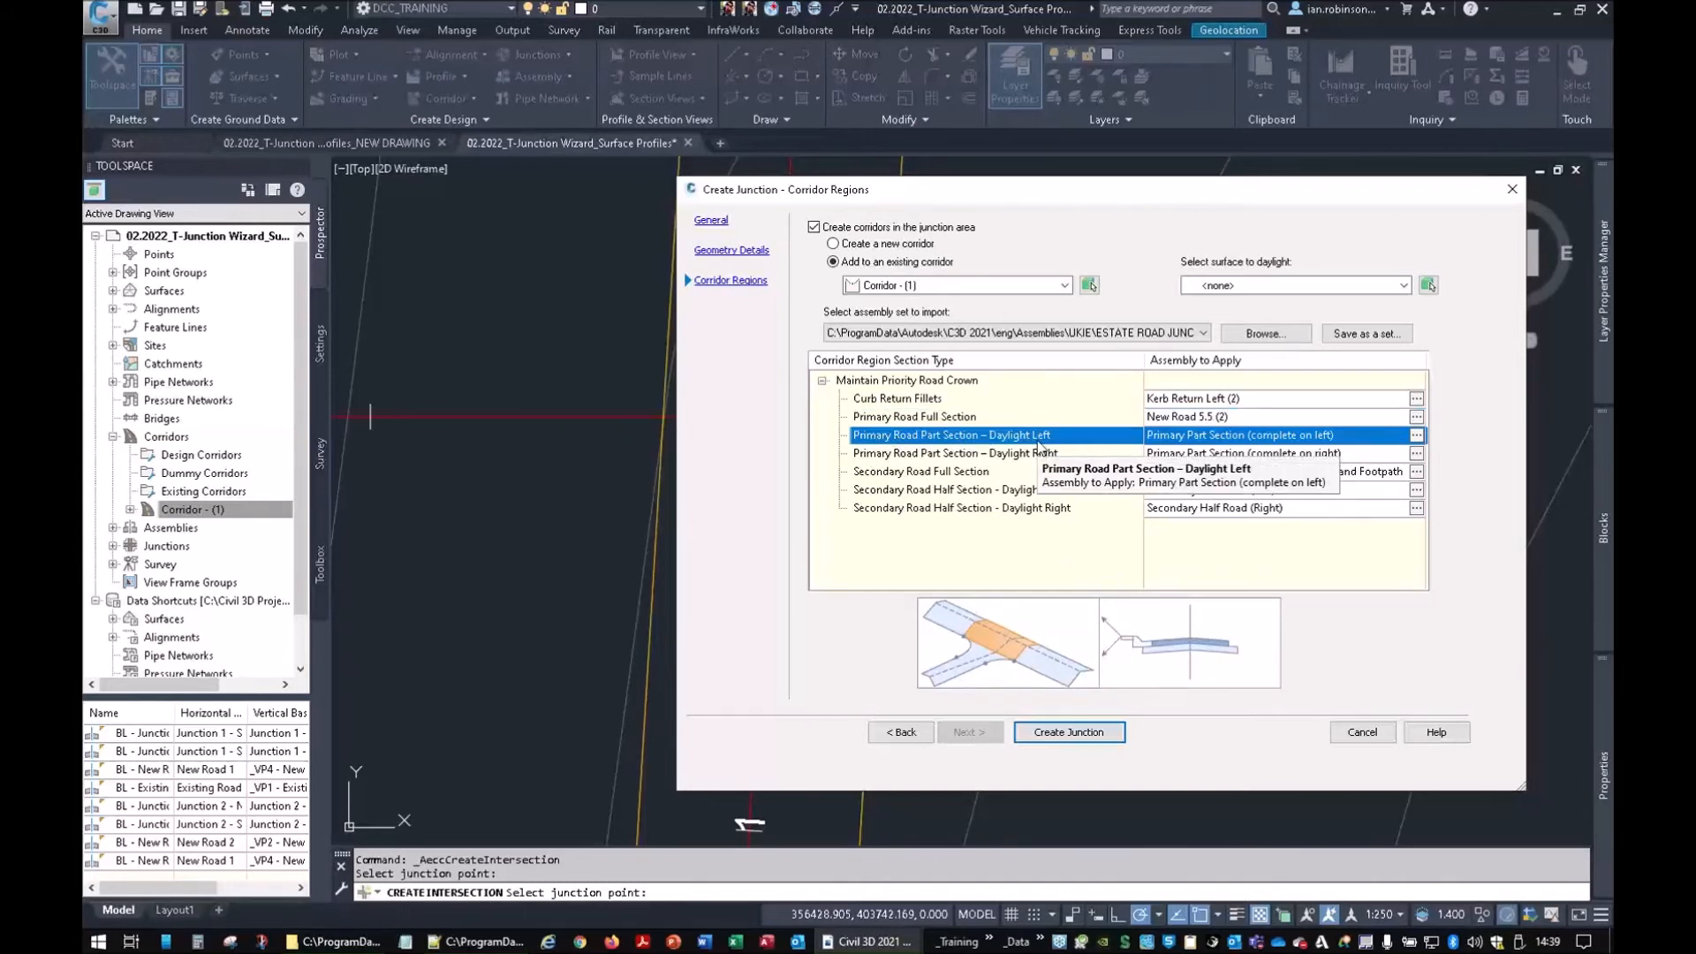
pyautogui.click(1417, 435)
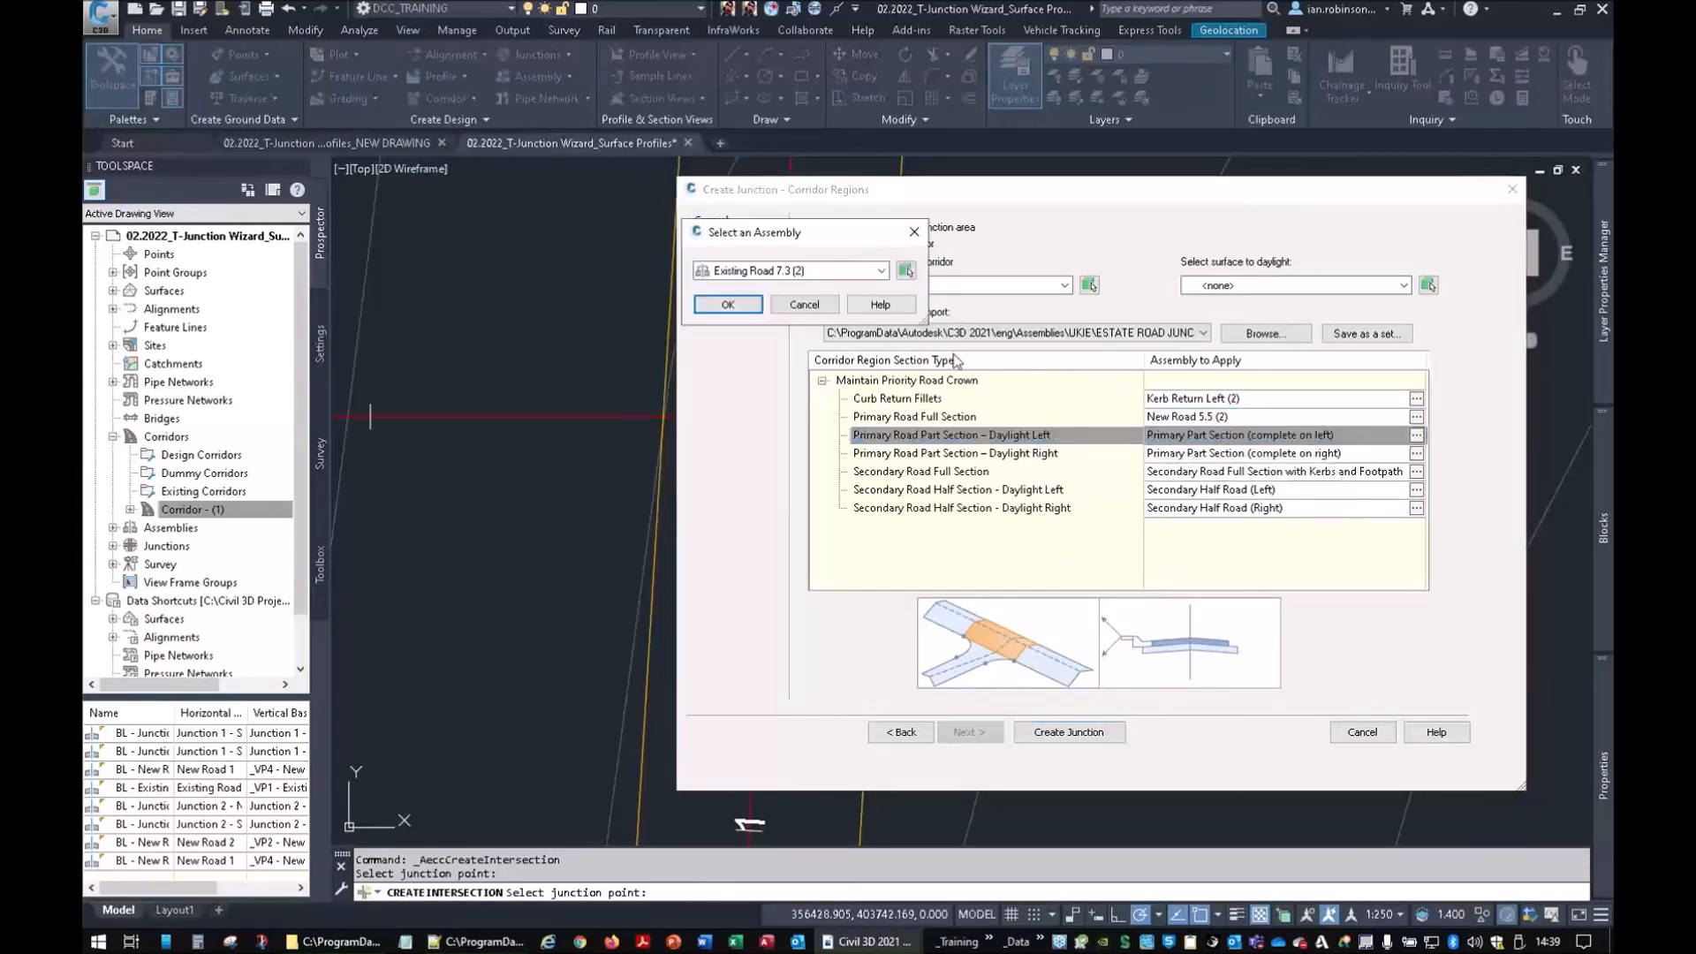
pyautogui.click(832, 272)
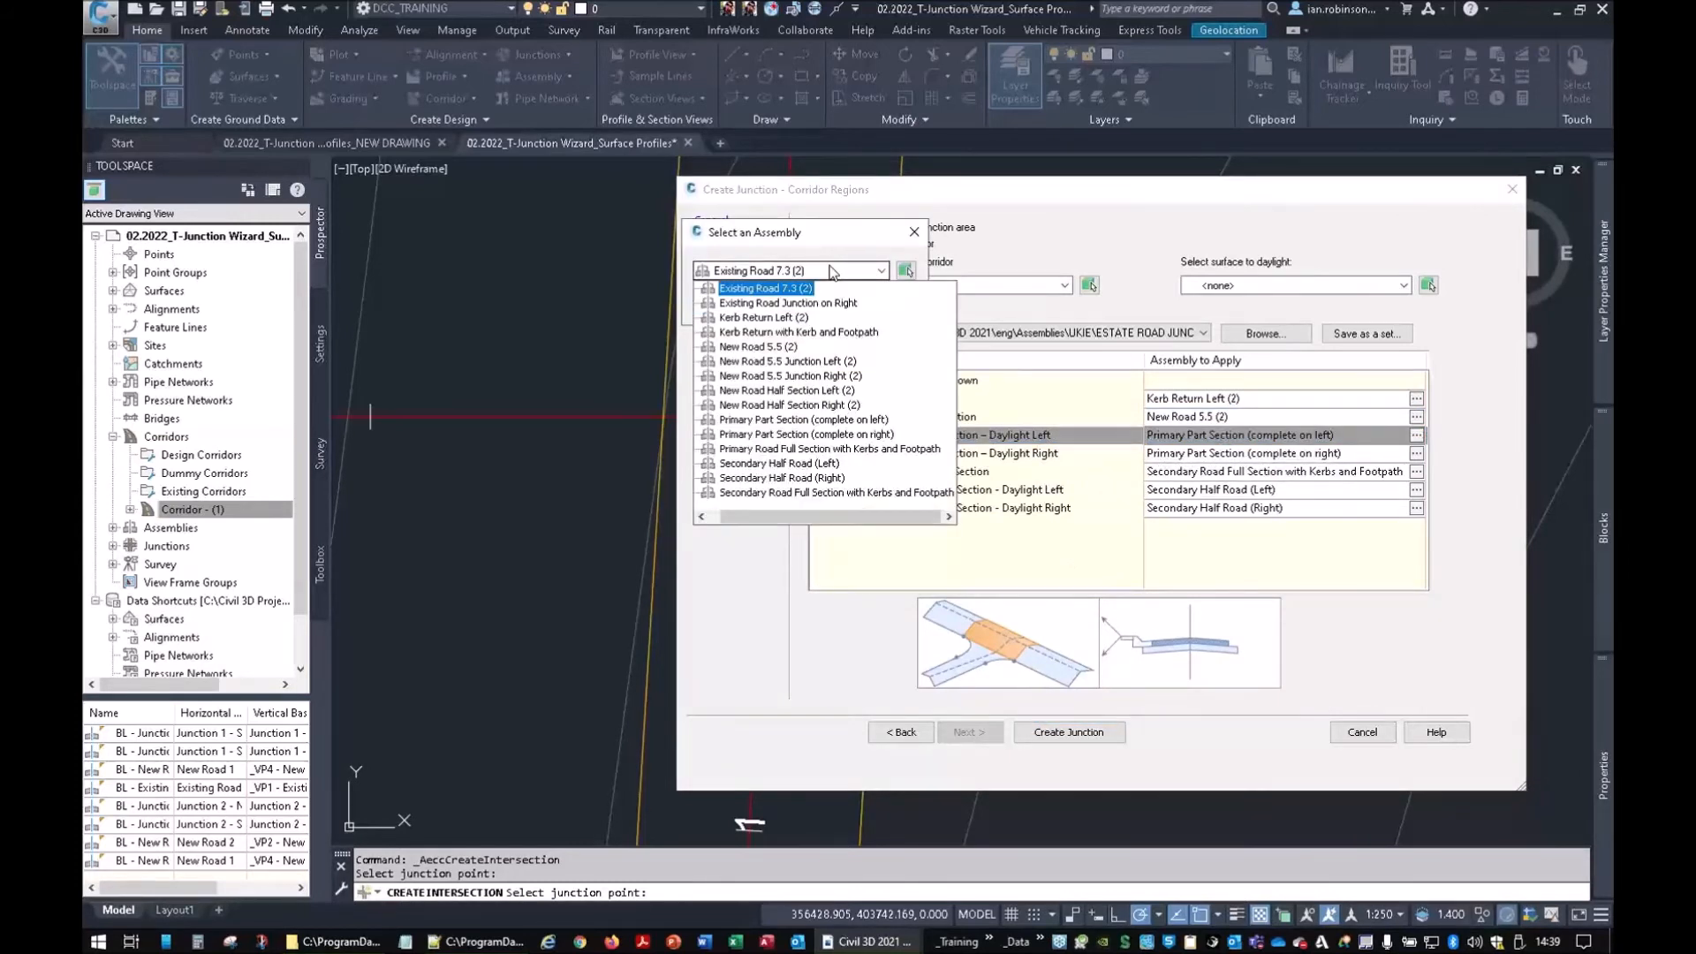
pyautogui.click(779, 376)
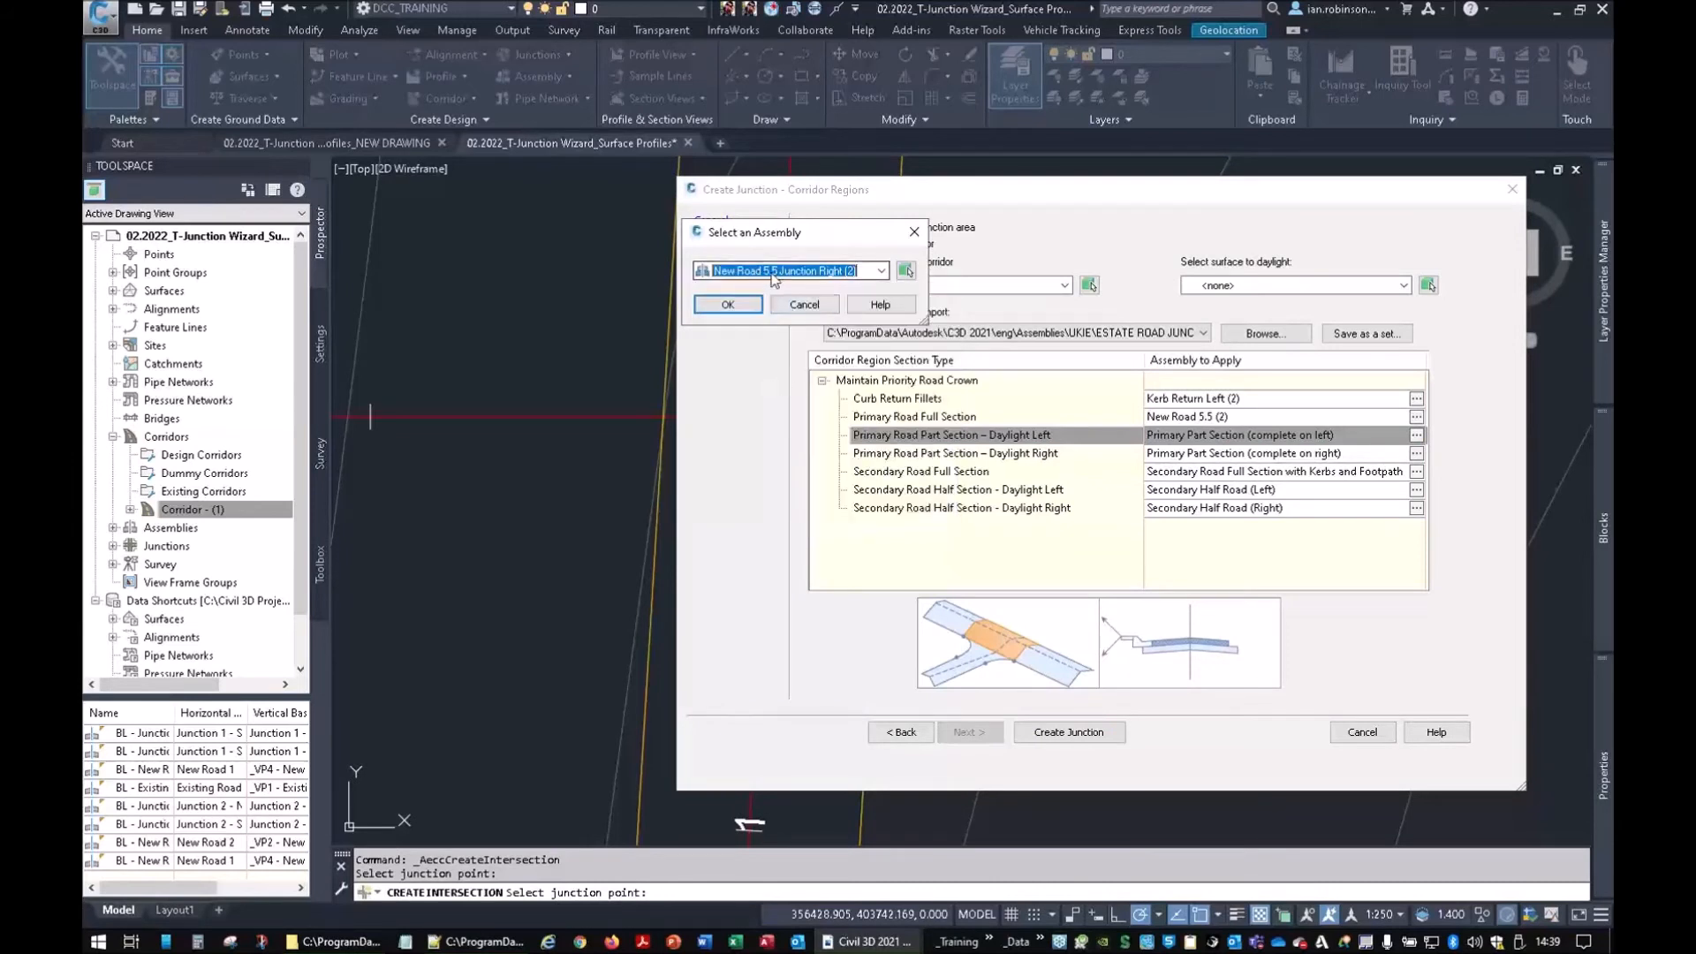
pyautogui.click(727, 303)
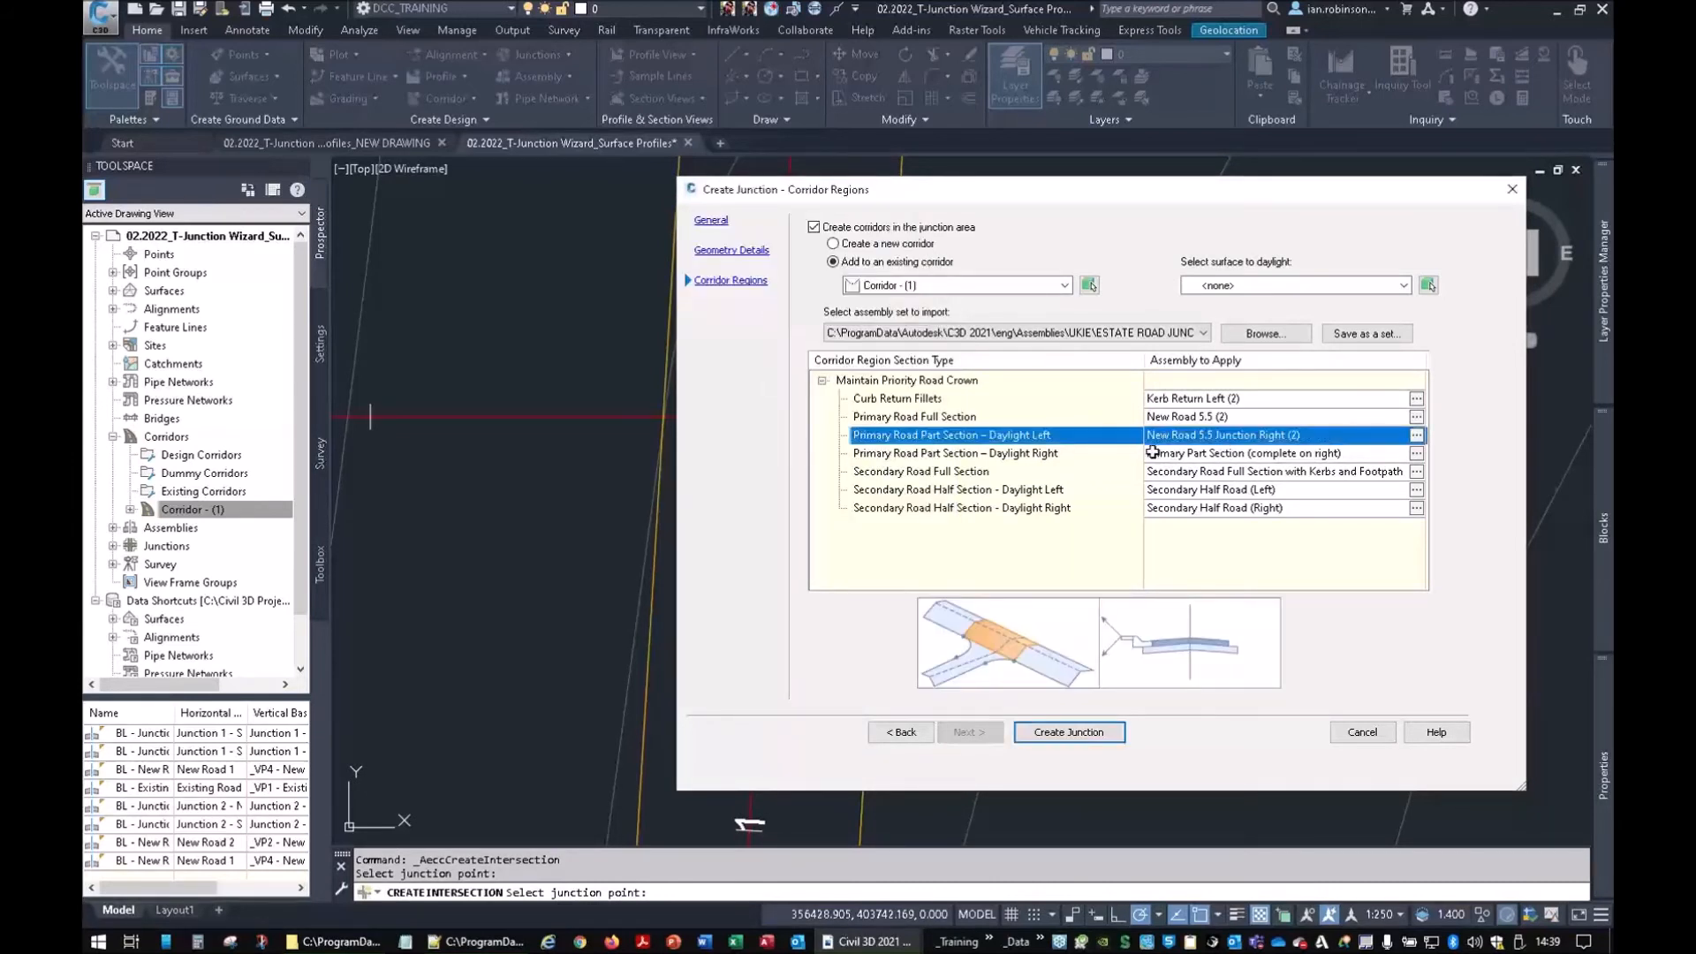
pyautogui.click(1031, 455)
pyautogui.click(1416, 453)
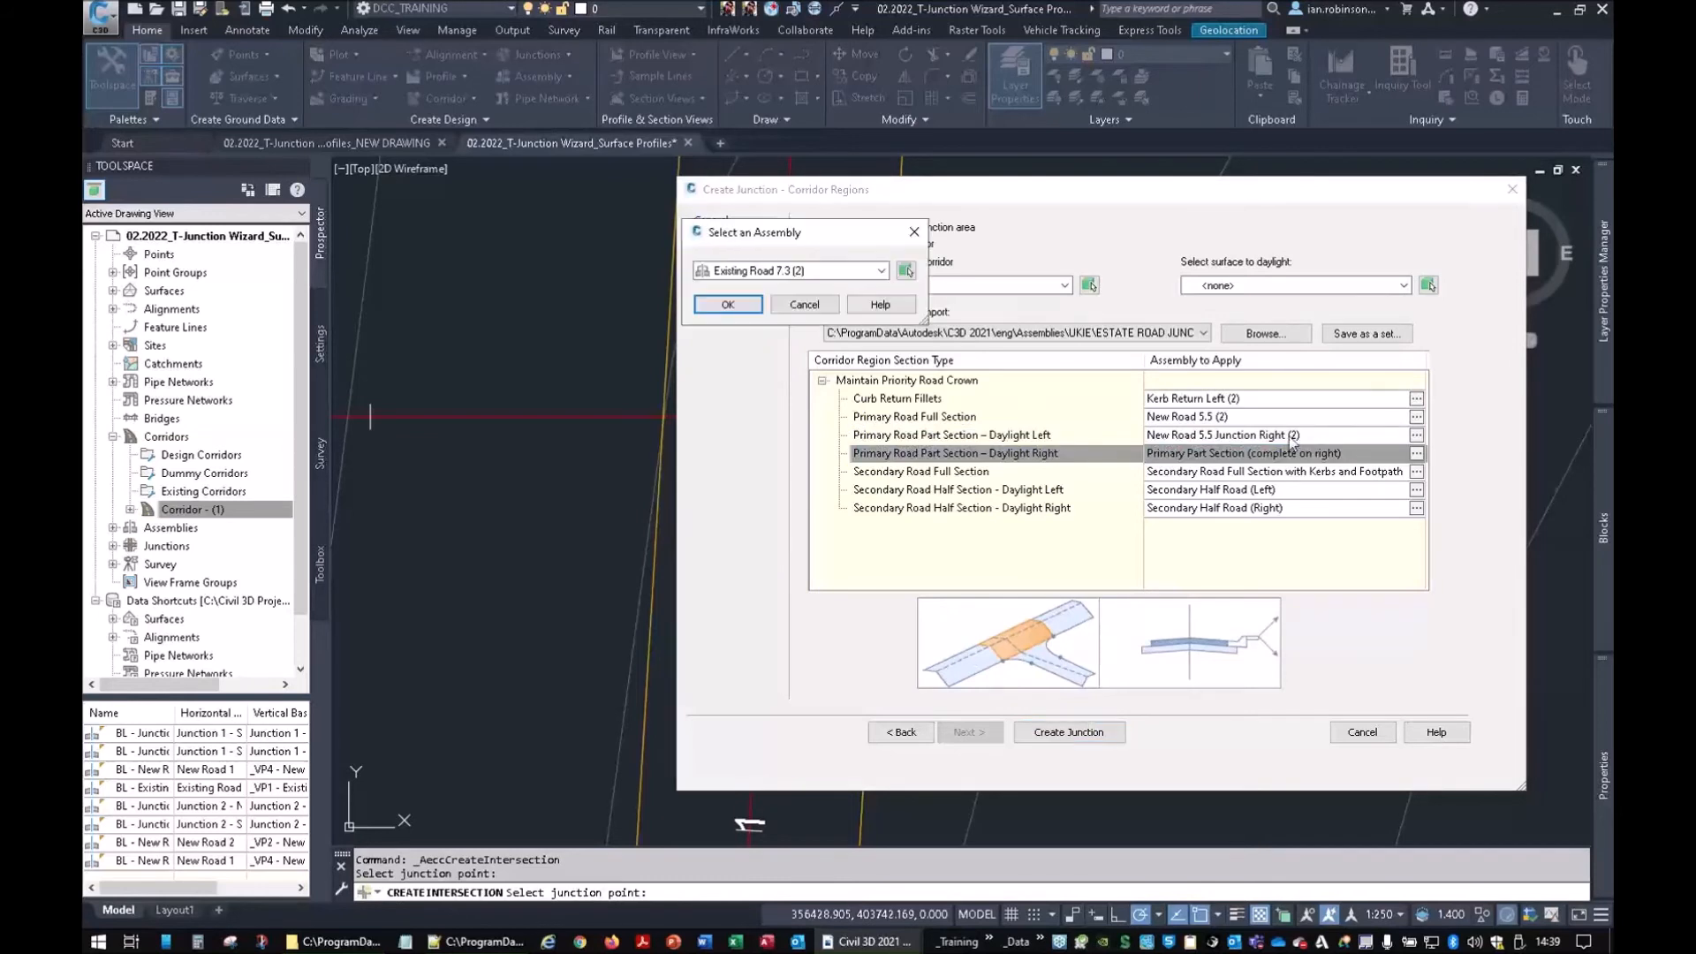
pyautogui.click(813, 270)
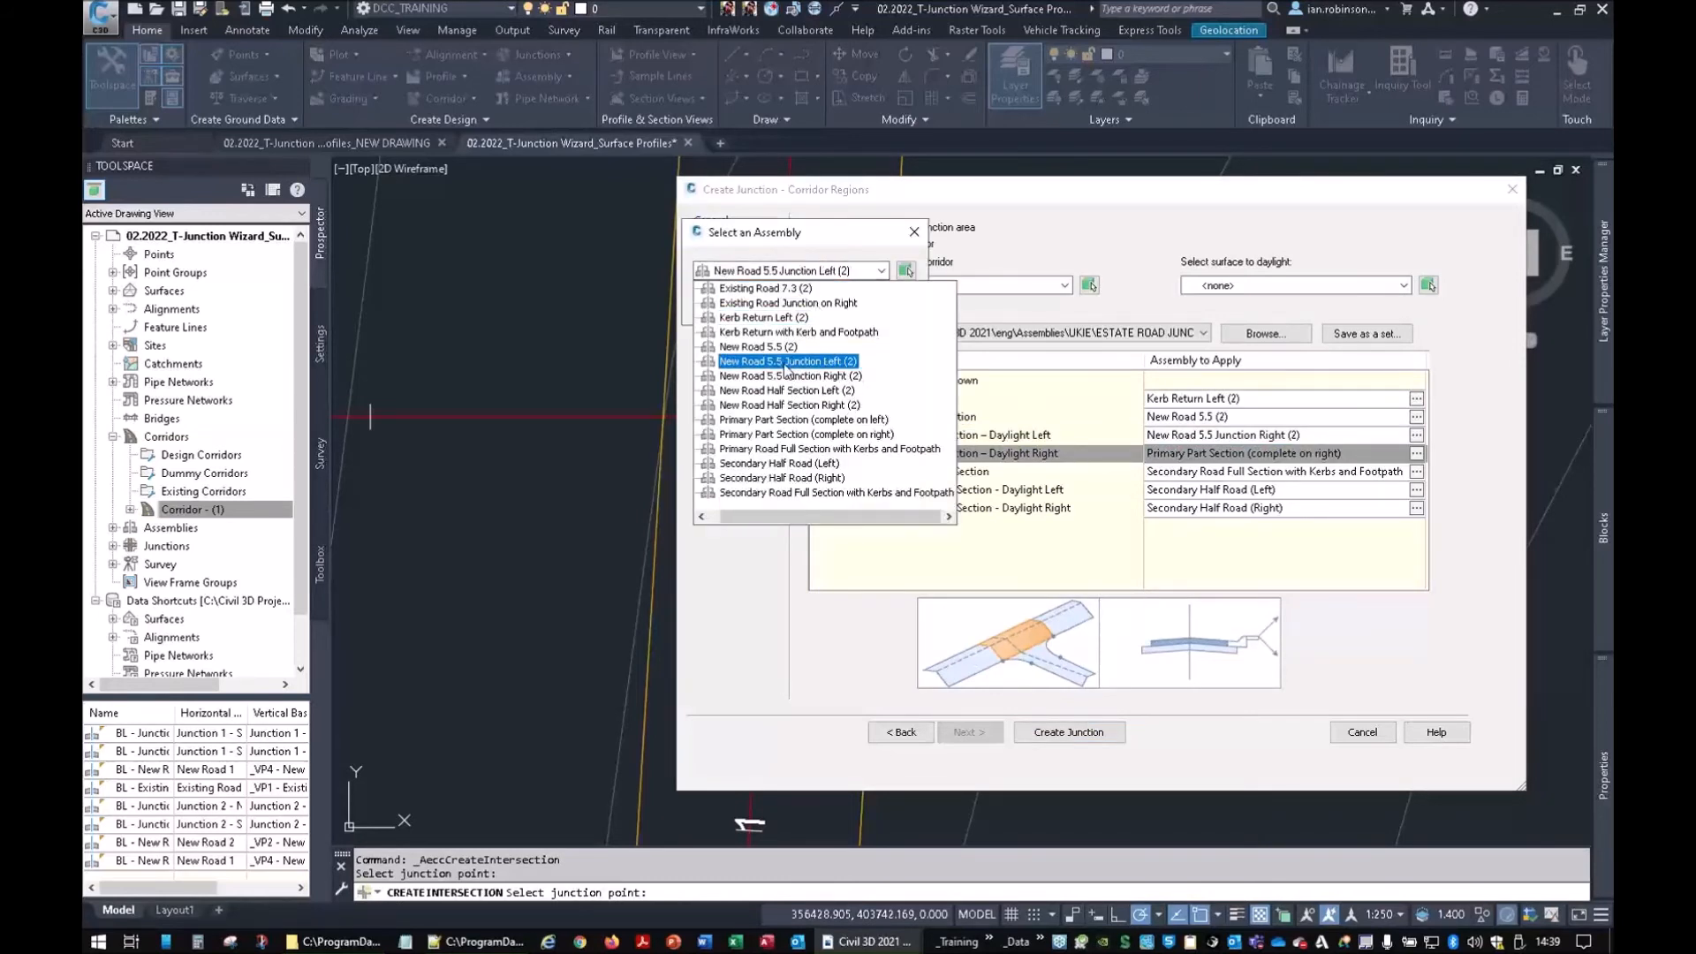
pyautogui.click(785, 368)
pyautogui.click(755, 308)
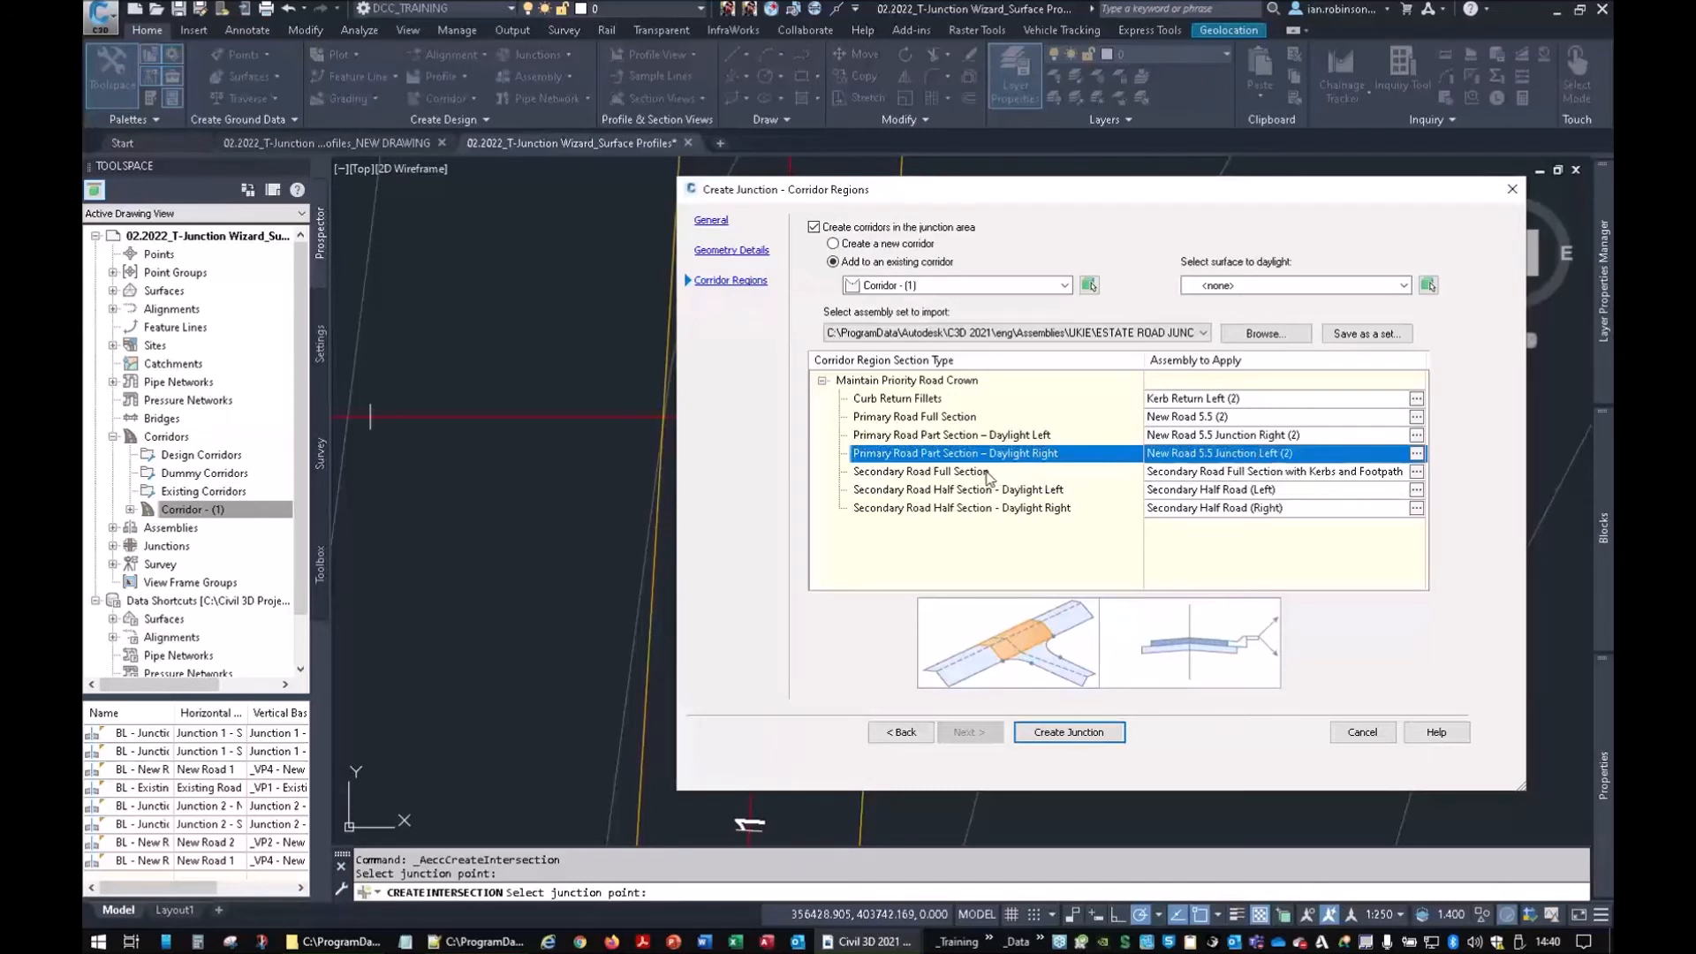
# Assign New Road 5.5 (2) to the Secondary Road Full Section
pyautogui.click(1077, 471)
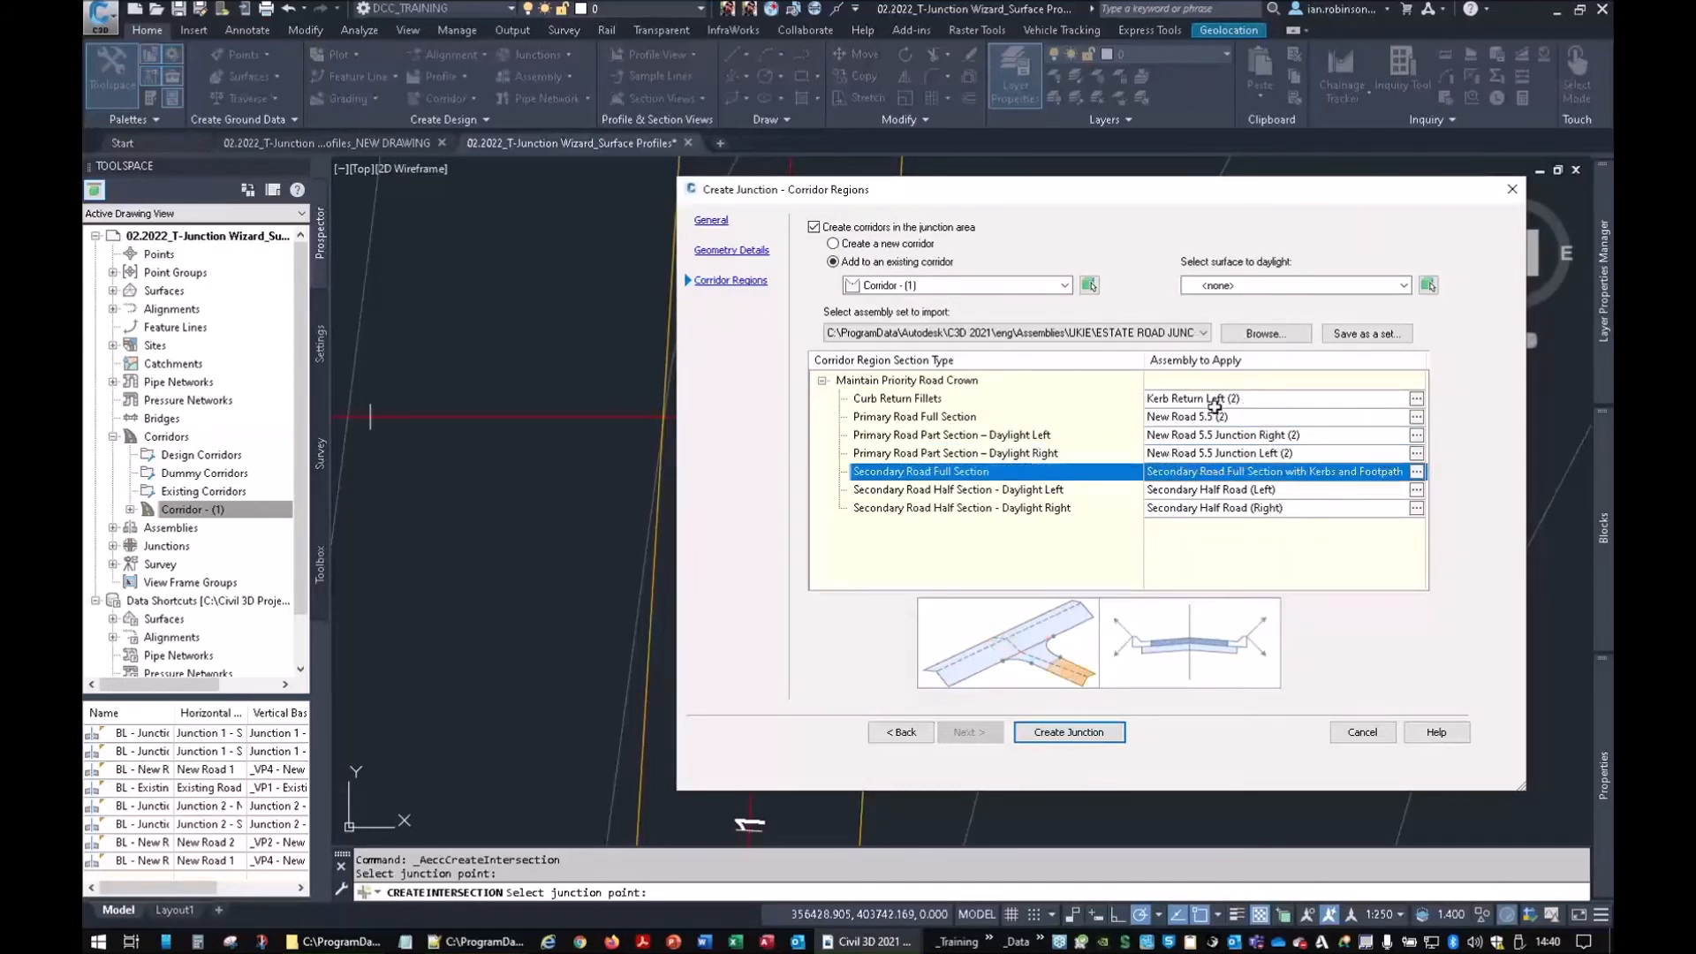
pyautogui.click(1416, 472)
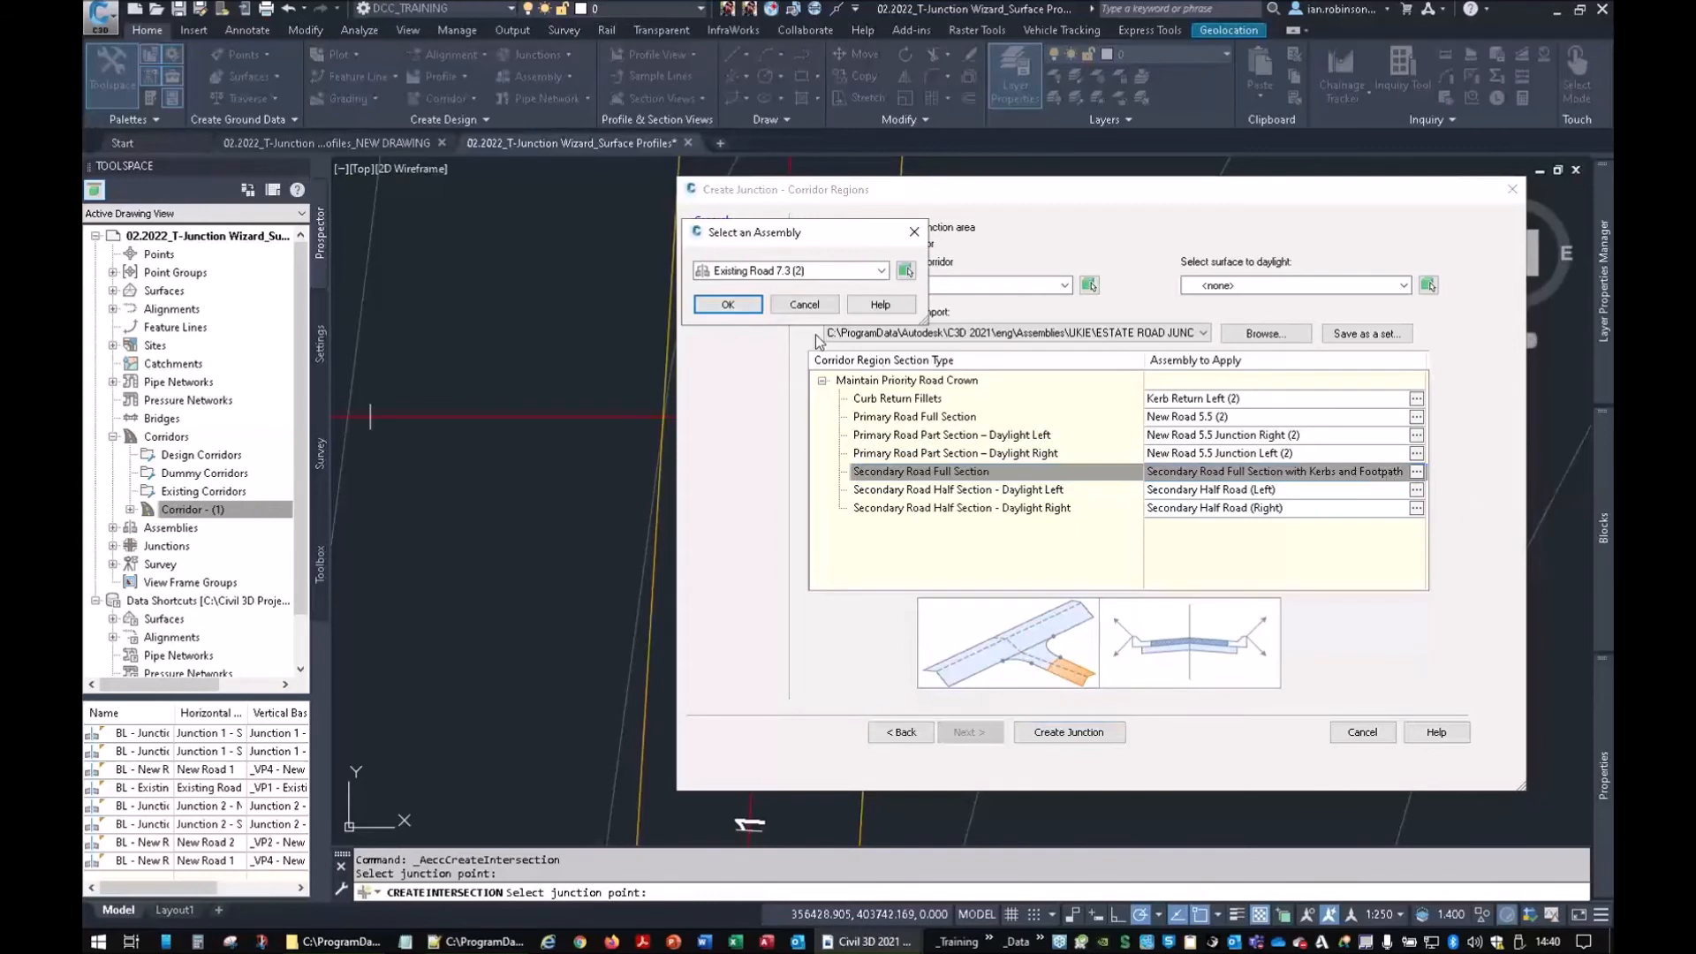
pyautogui.click(787, 271)
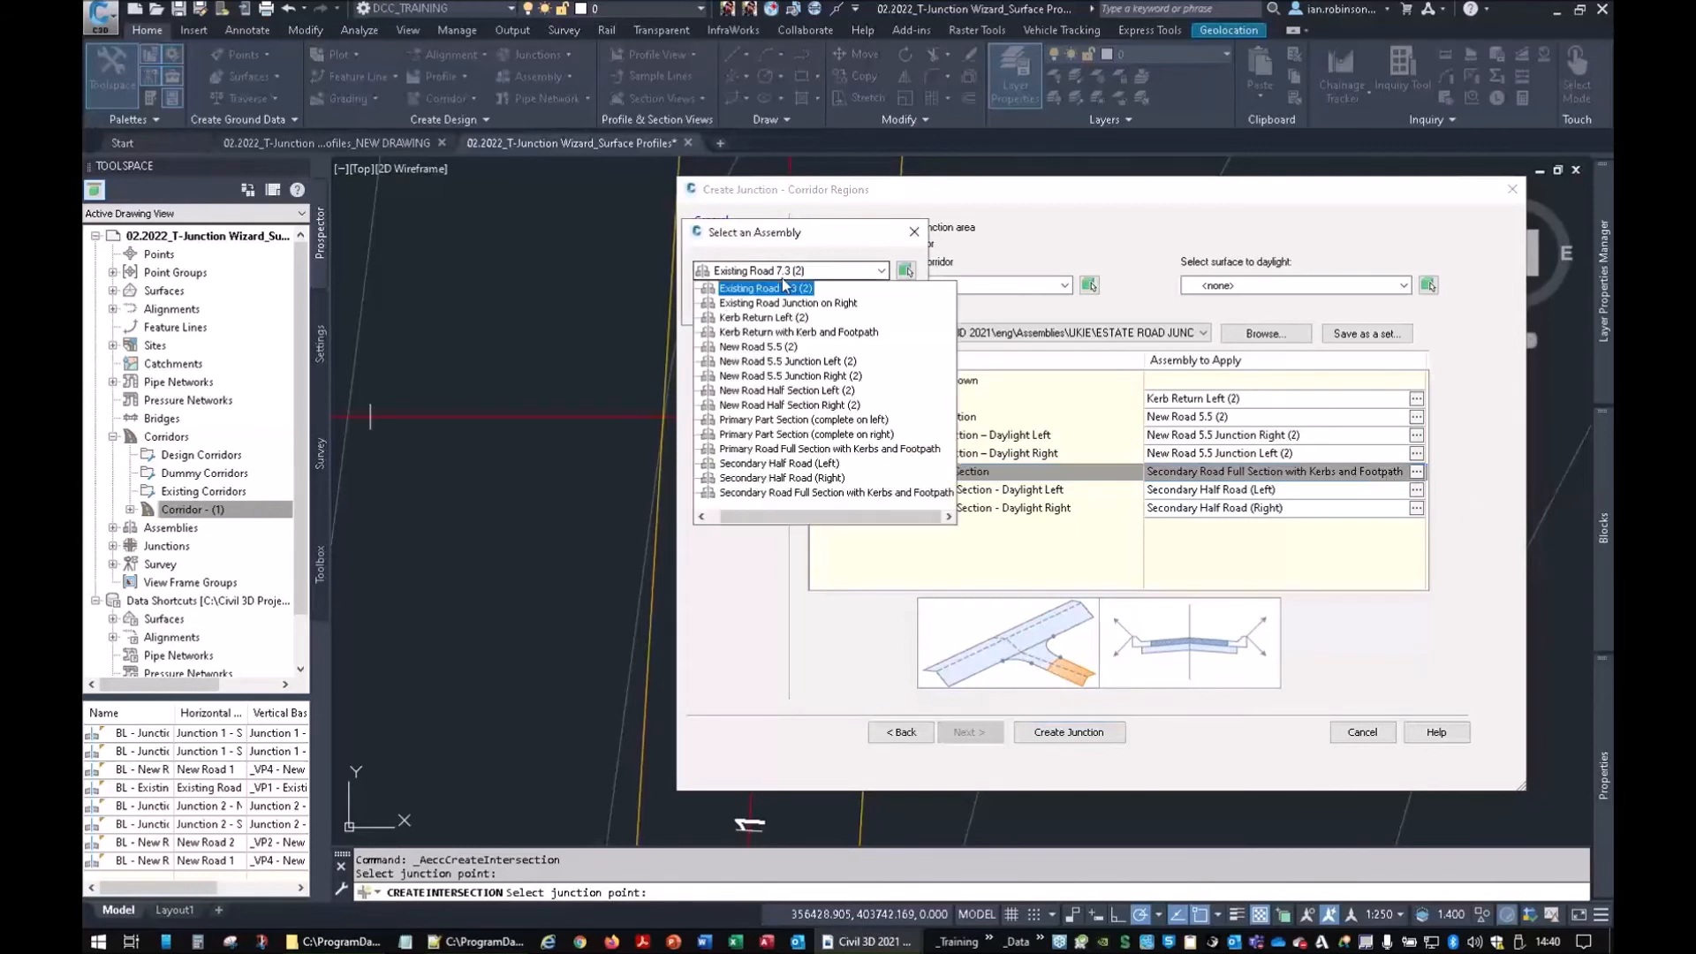
pyautogui.click(759, 346)
pyautogui.click(727, 305)
# Give the secondary daylight-left and daylight-right regions New Road Half Section Left (2) and Right (2)
pyautogui.click(870, 491)
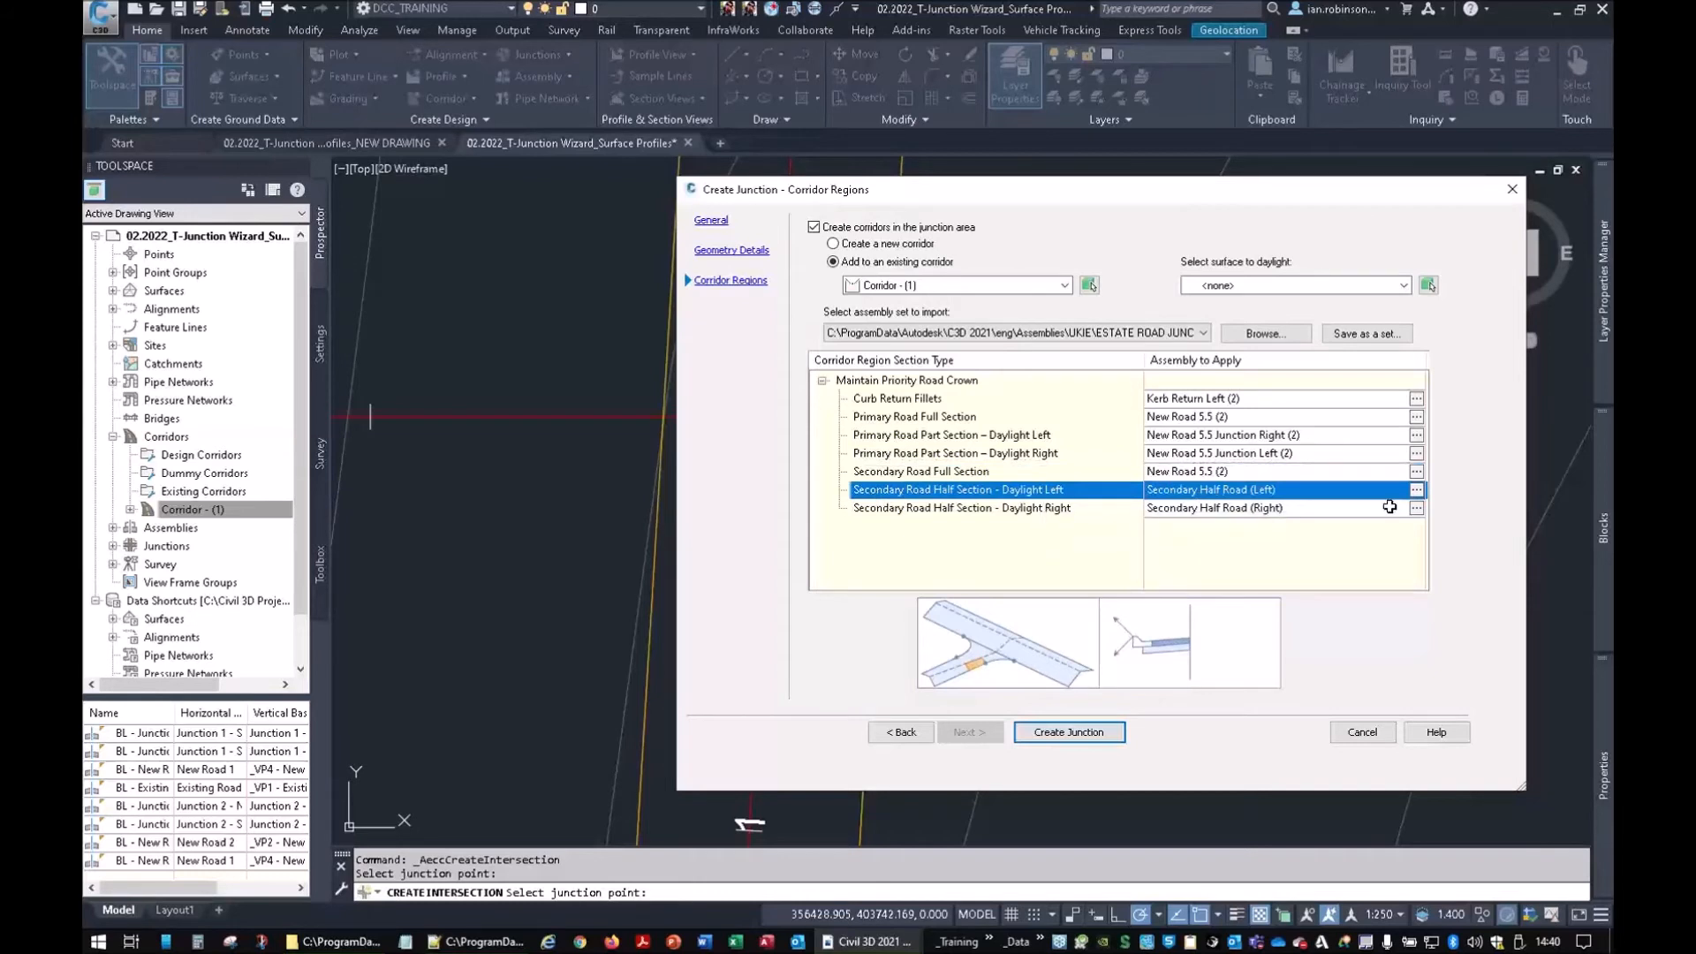
pyautogui.click(1416, 489)
pyautogui.click(848, 271)
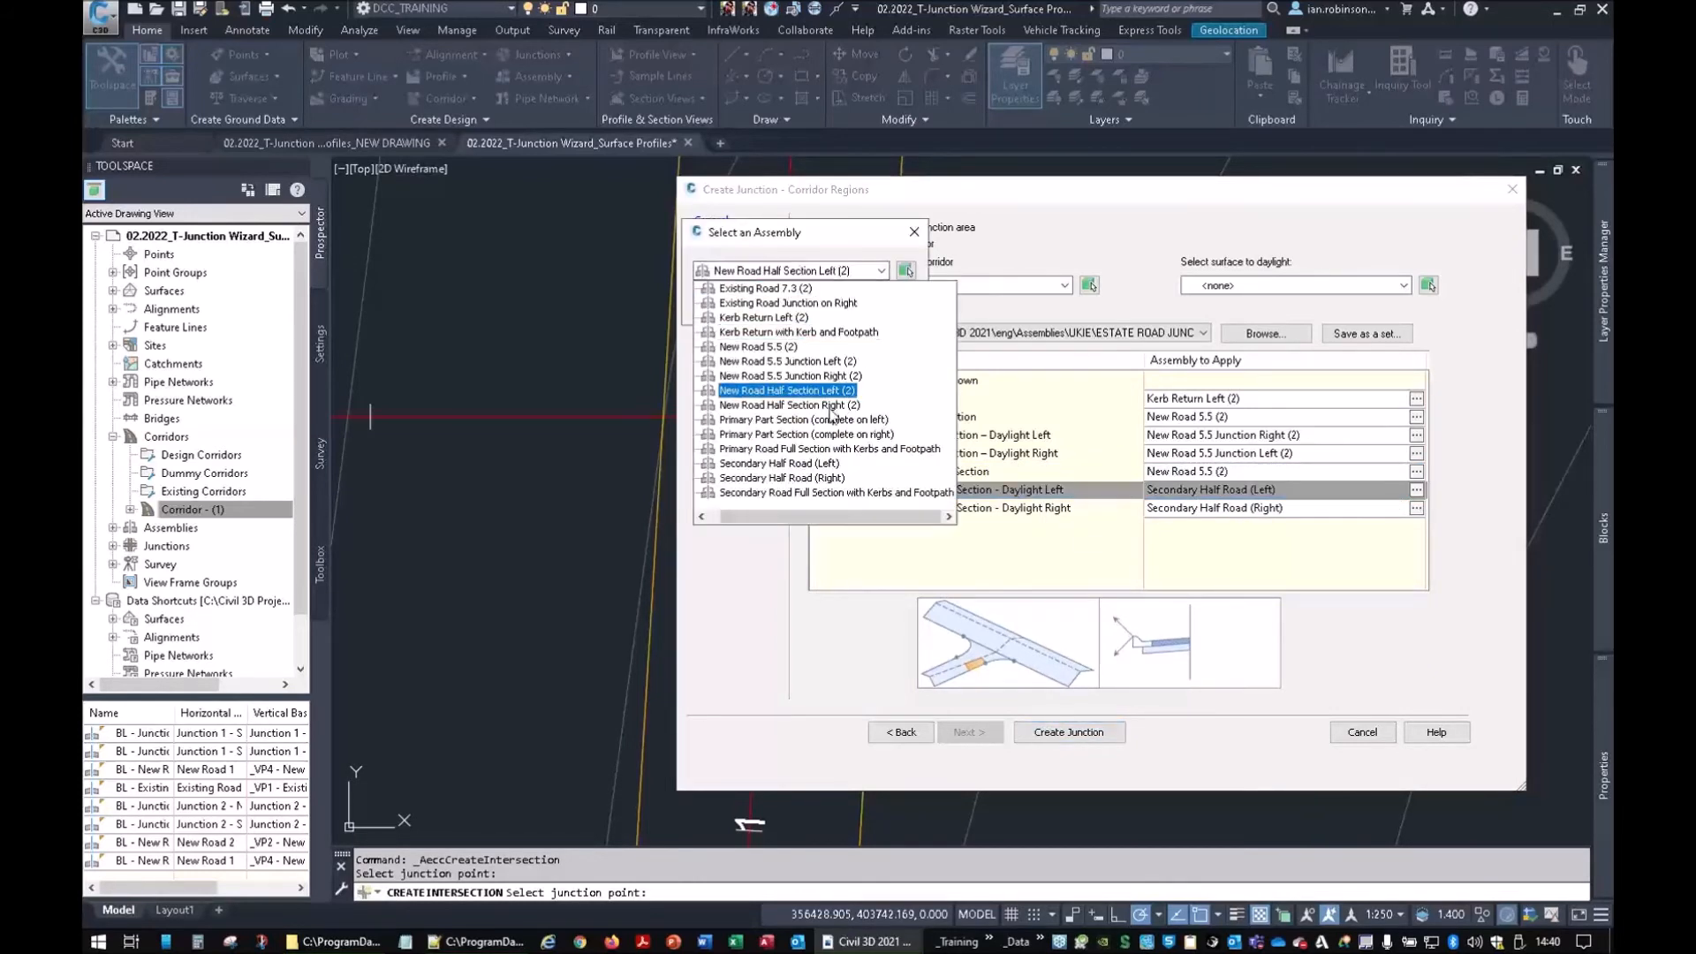
pyautogui.click(777, 389)
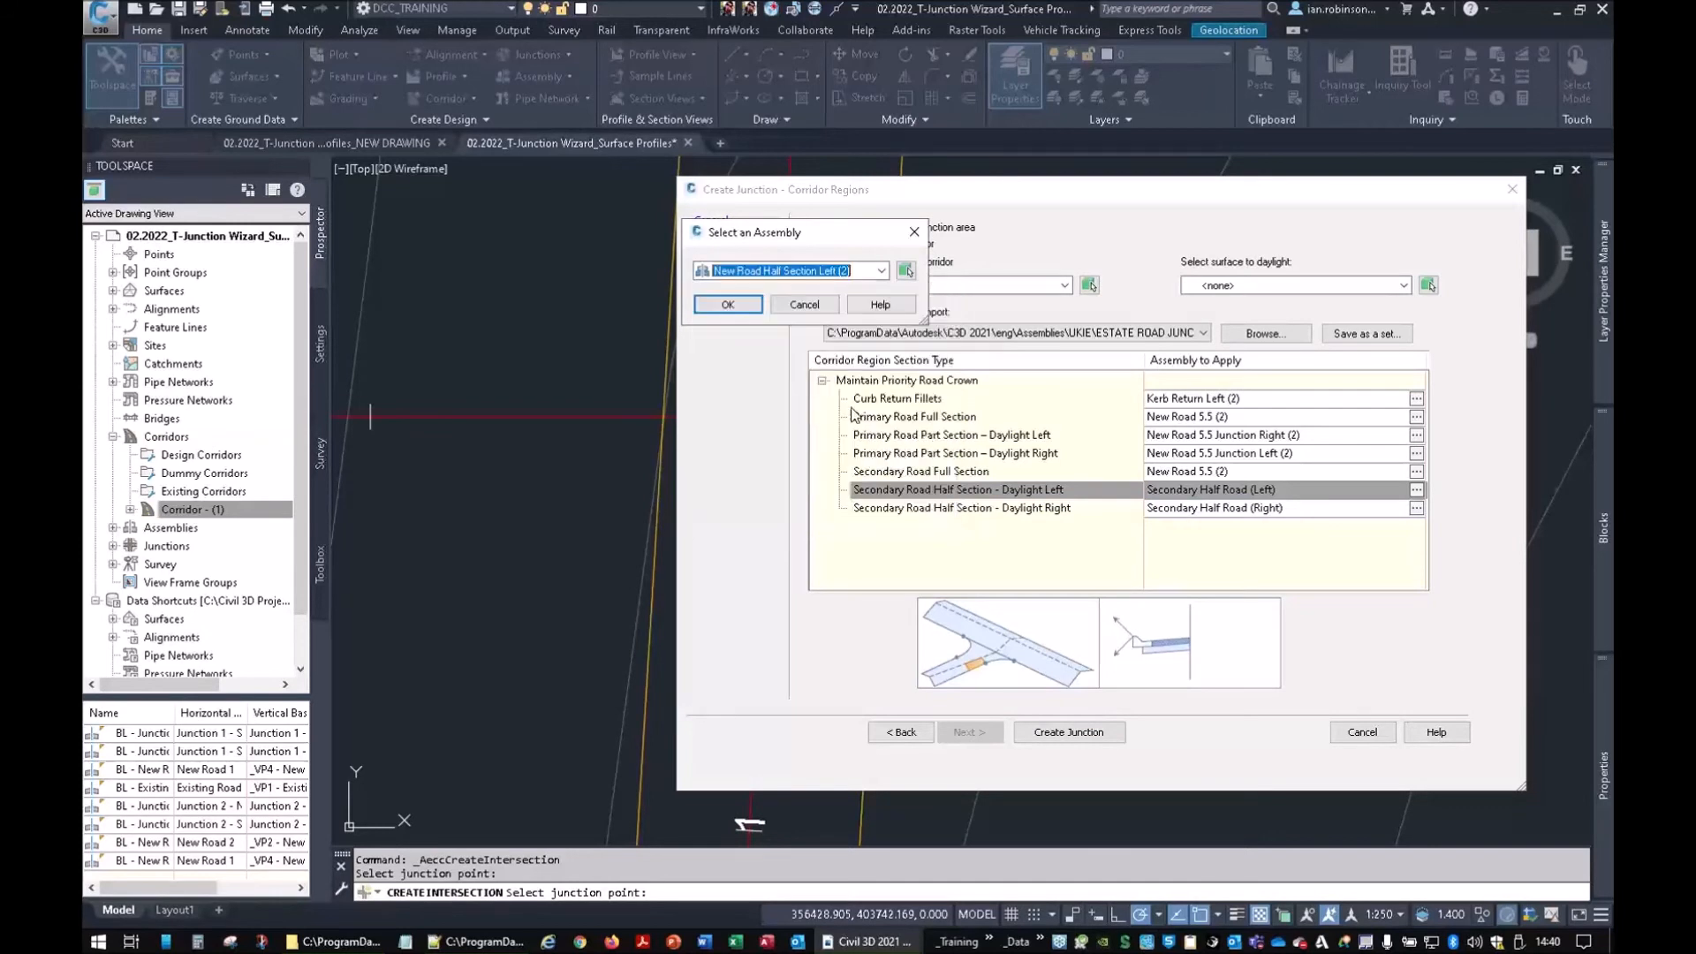
pyautogui.click(727, 305)
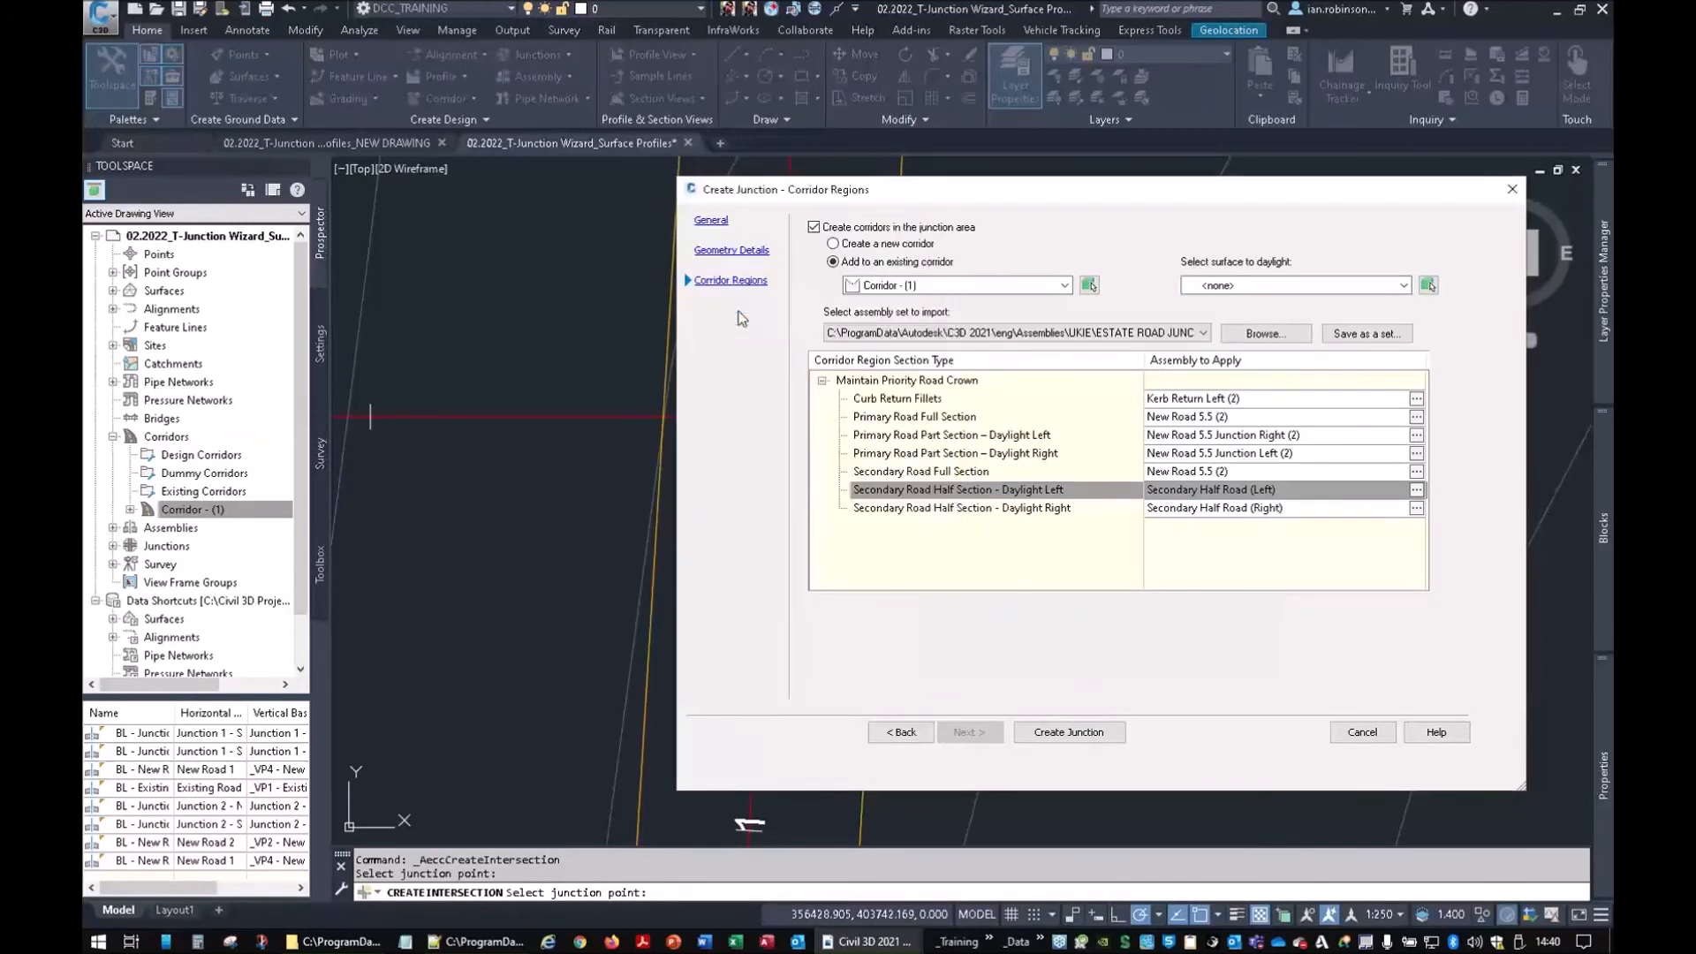
pyautogui.click(1416, 489)
pyautogui.click(765, 270)
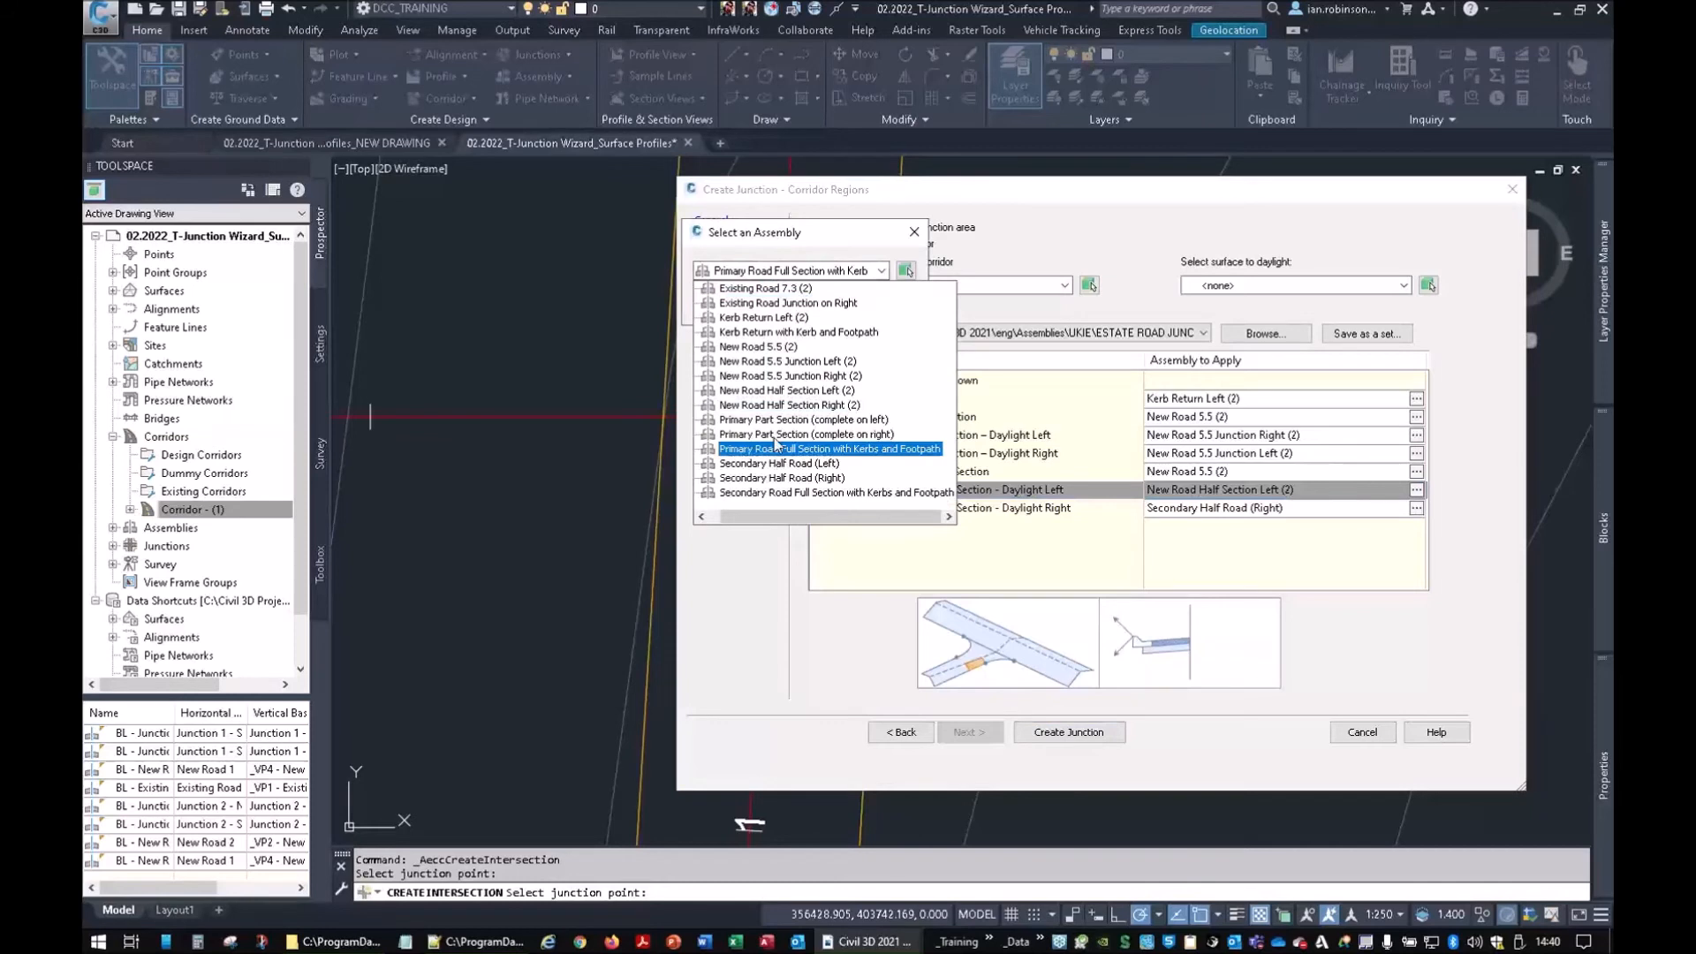
pyautogui.click(773, 405)
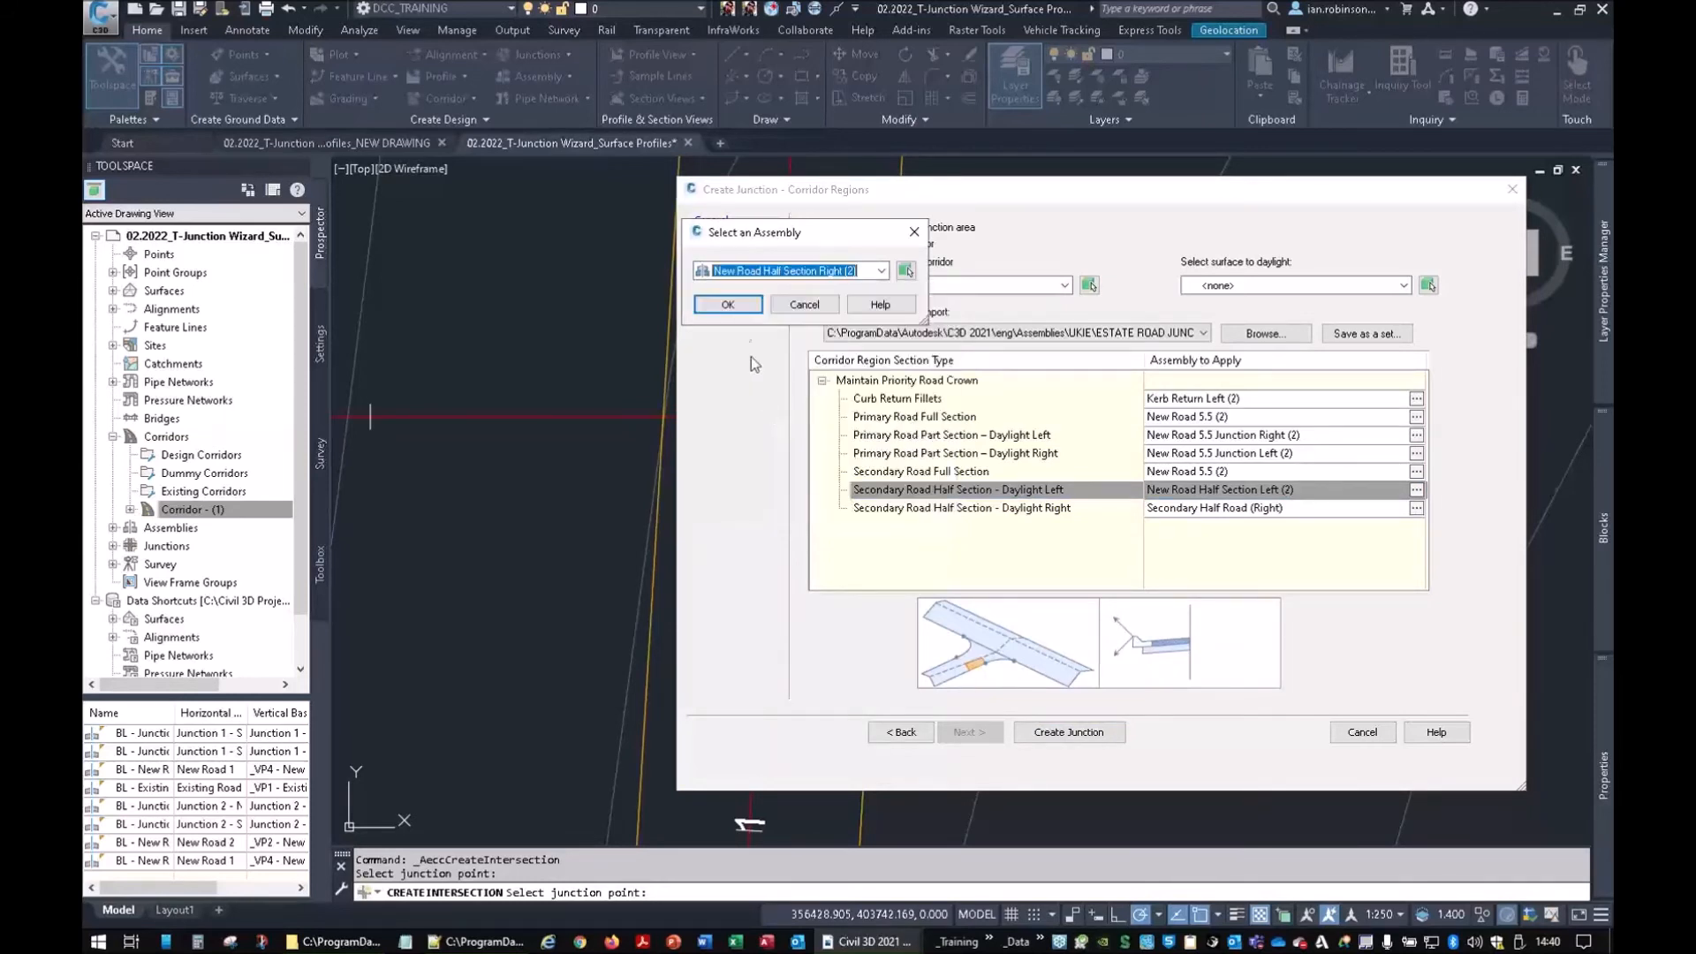
pyautogui.click(732, 306)
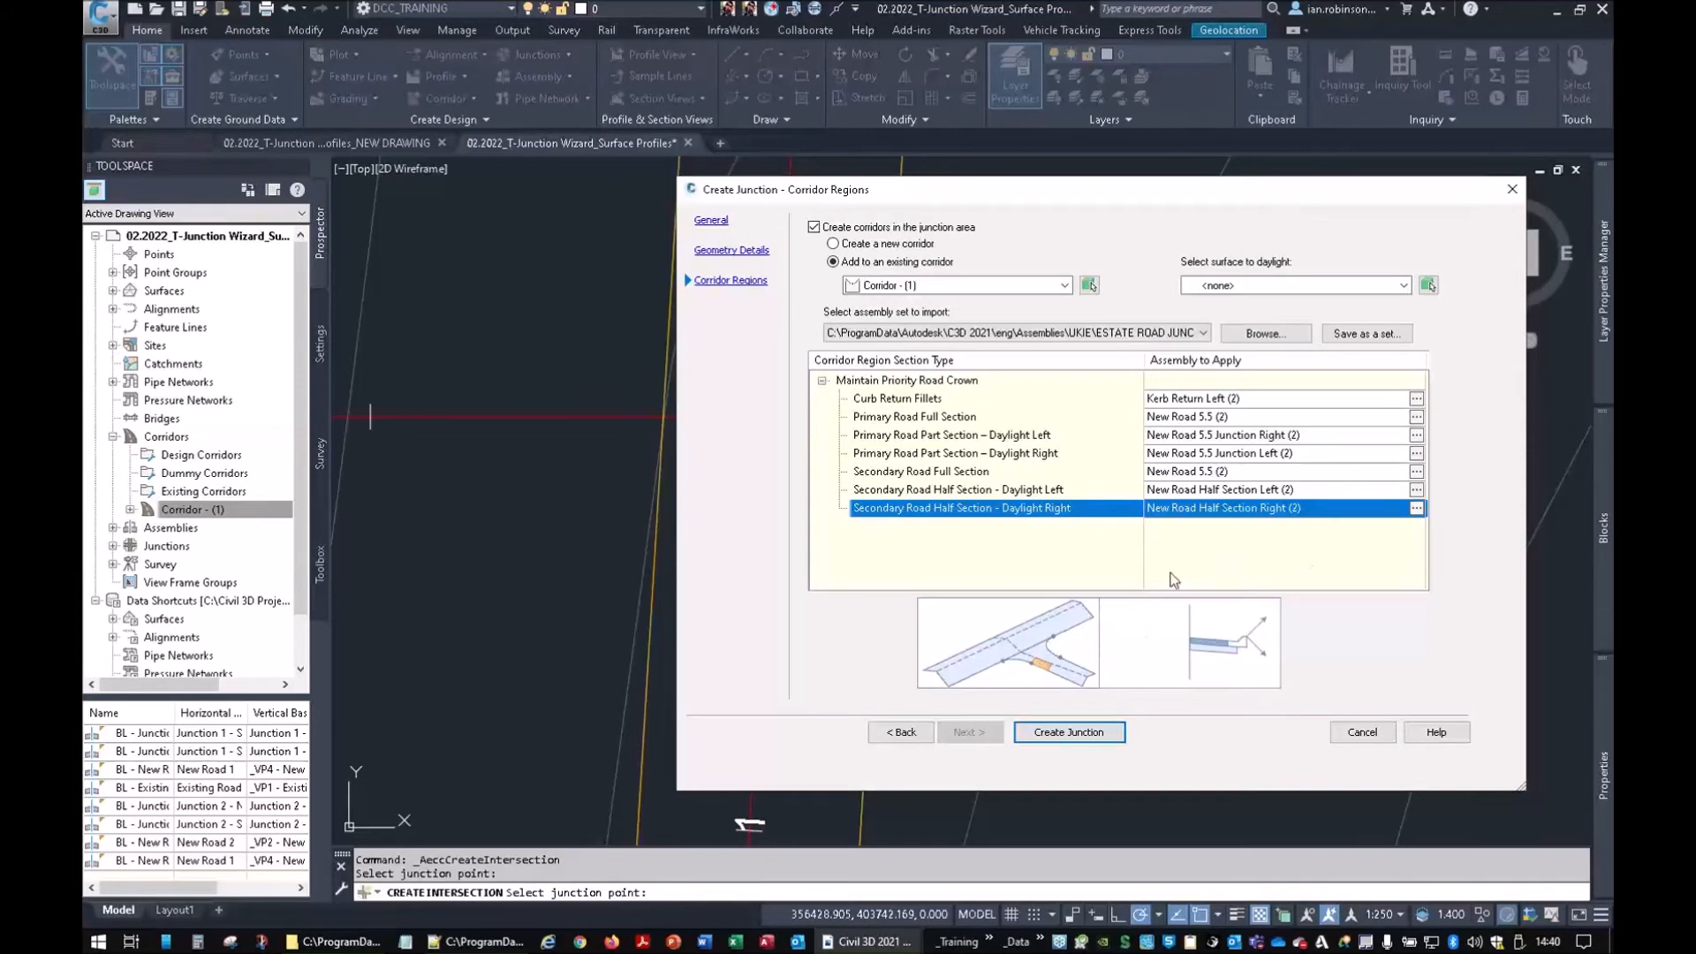
pyautogui.click(1365, 334)
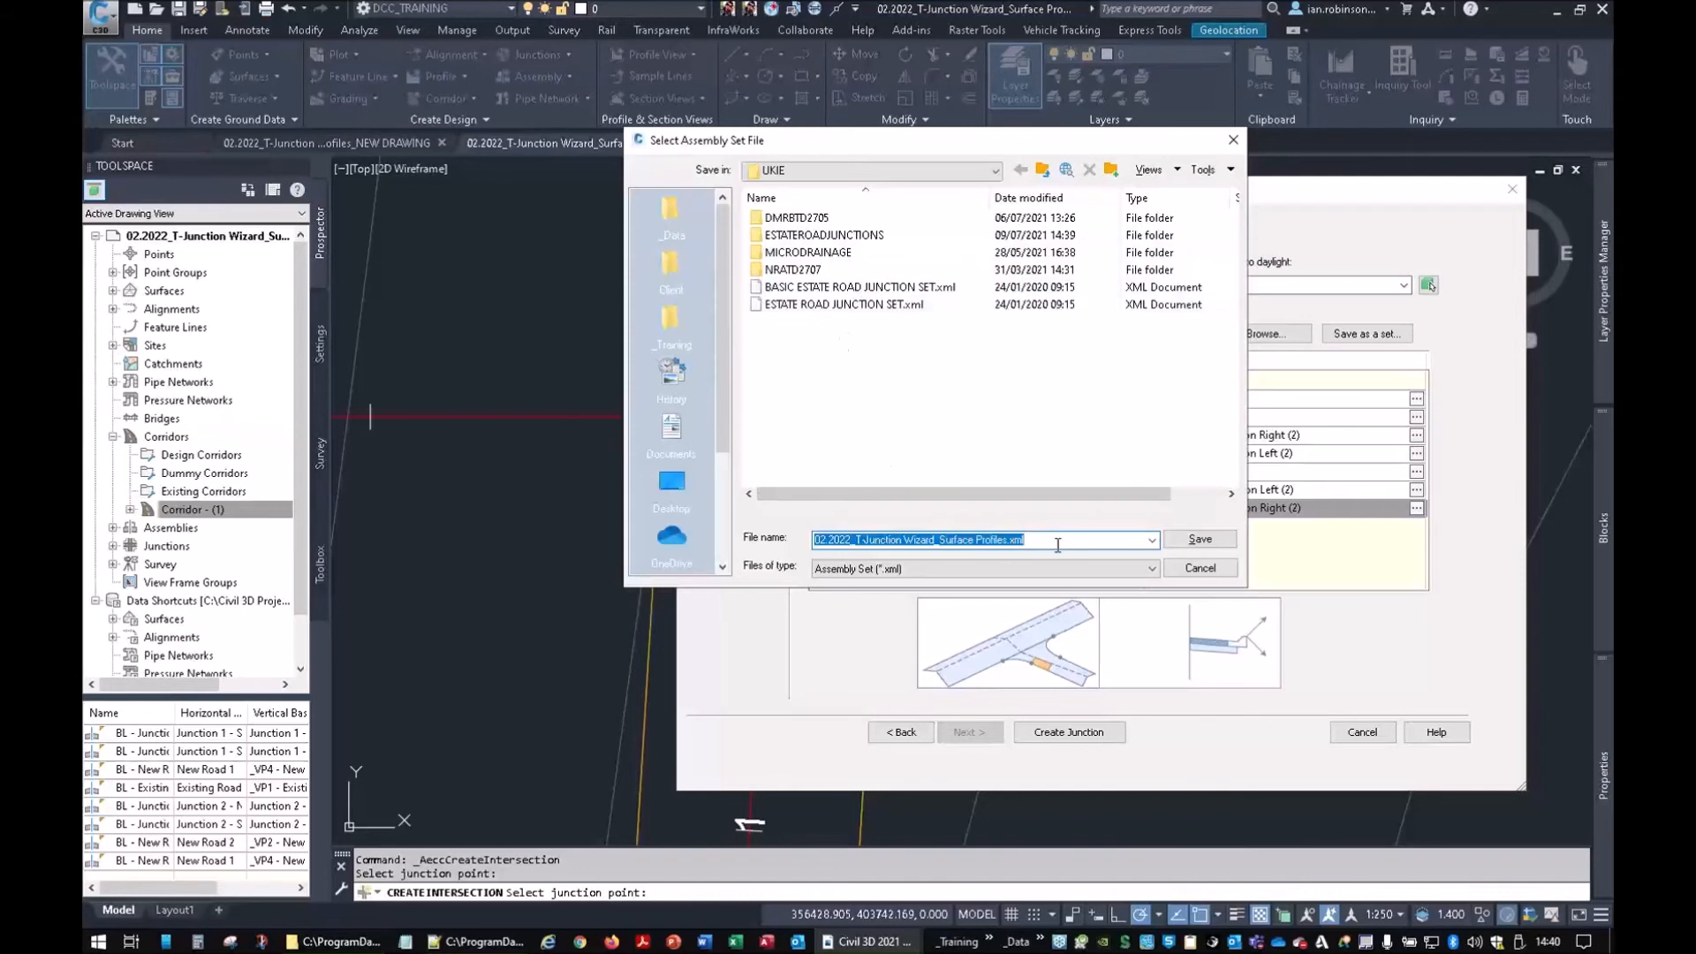
# Save the region assemblies as the set file WEBINAR-EXAMPLE in the UKIE folder
pyautogui.write('WEBINAR EXAMPLE')
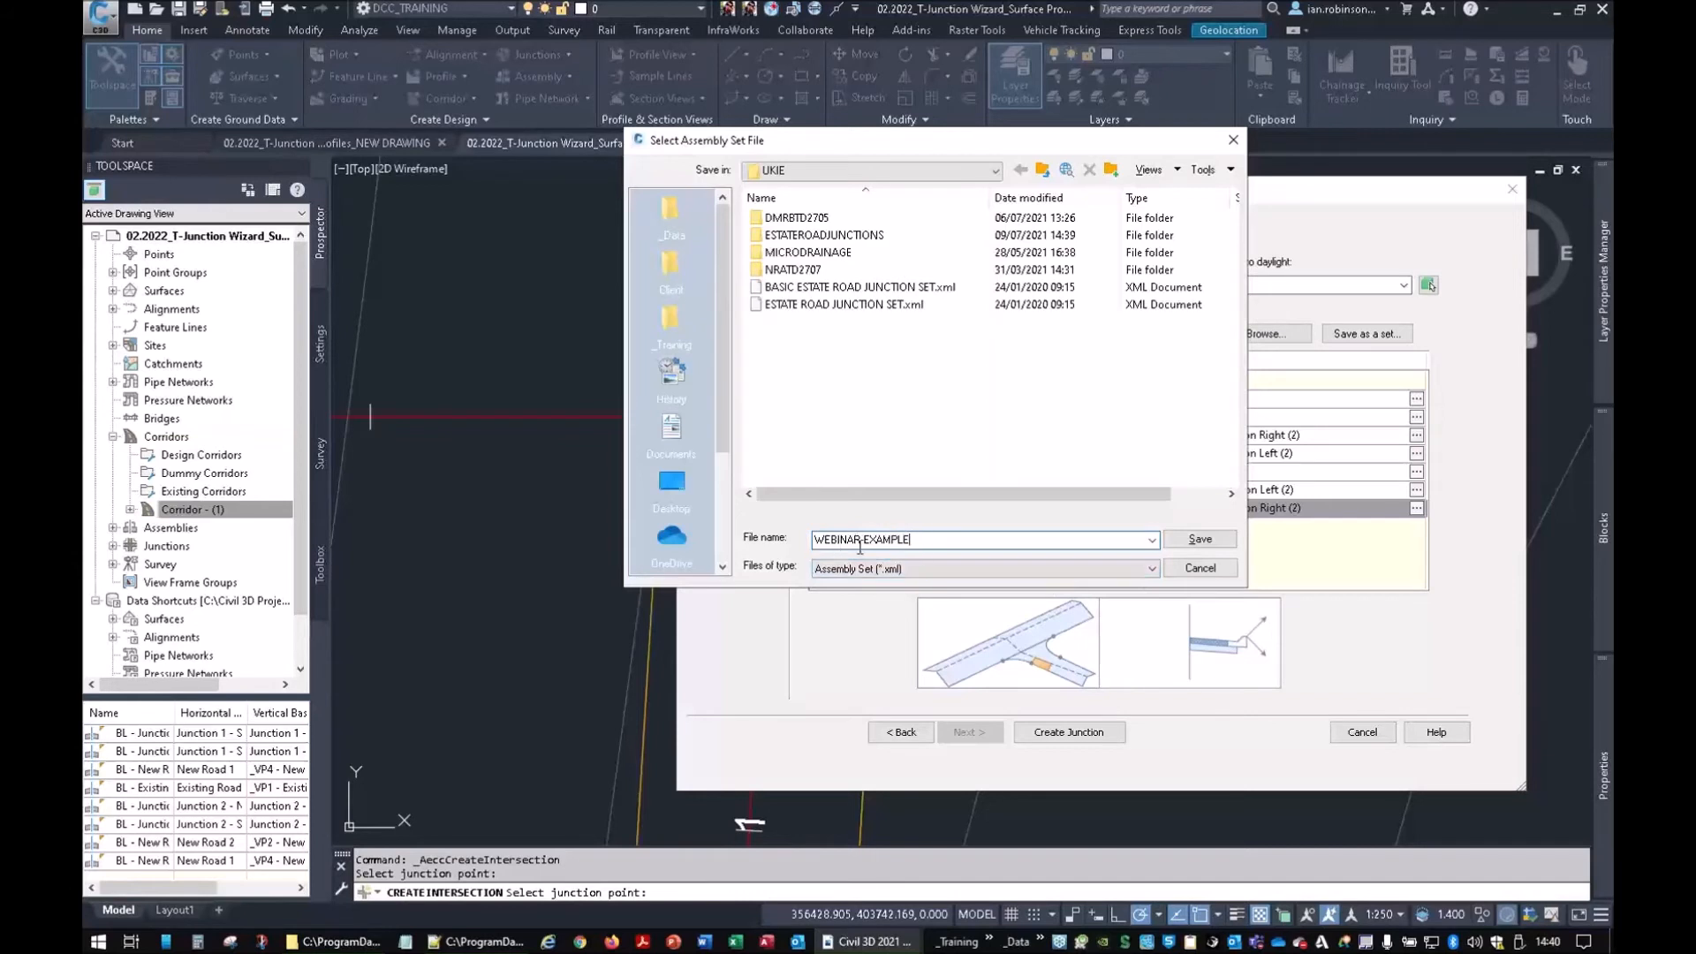
pyautogui.click(1199, 540)
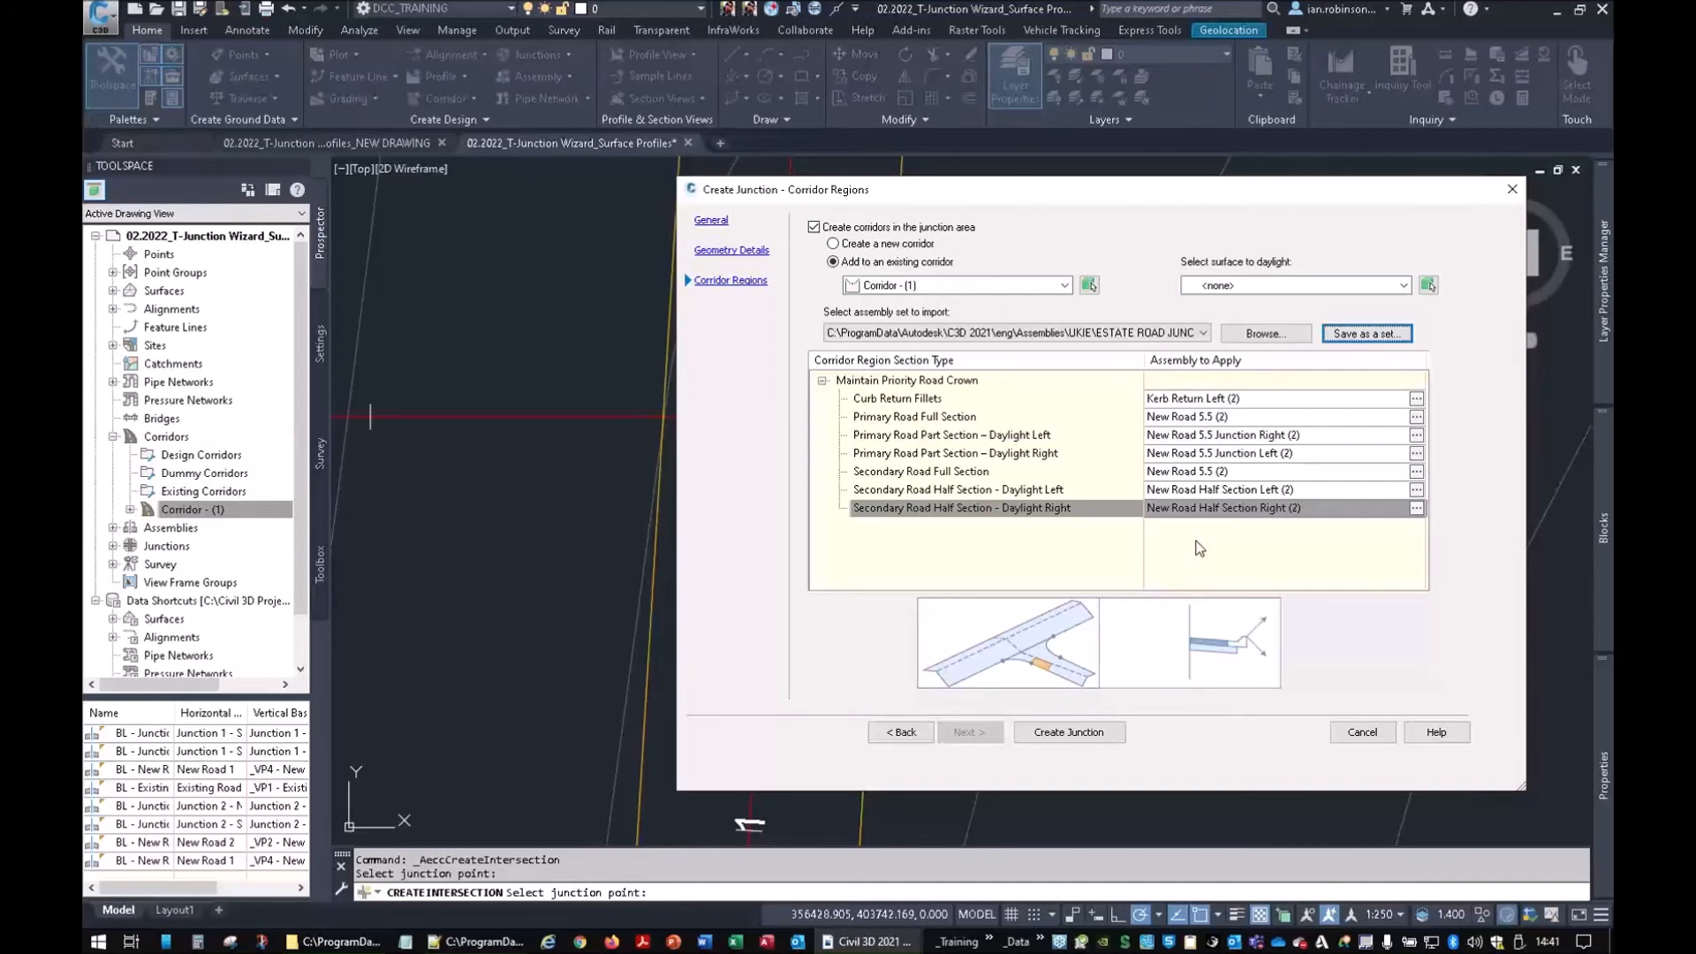
# Create Junction 3 where New Road 3 meets New Road 1, then select the corridor
pyautogui.click(1081, 726)
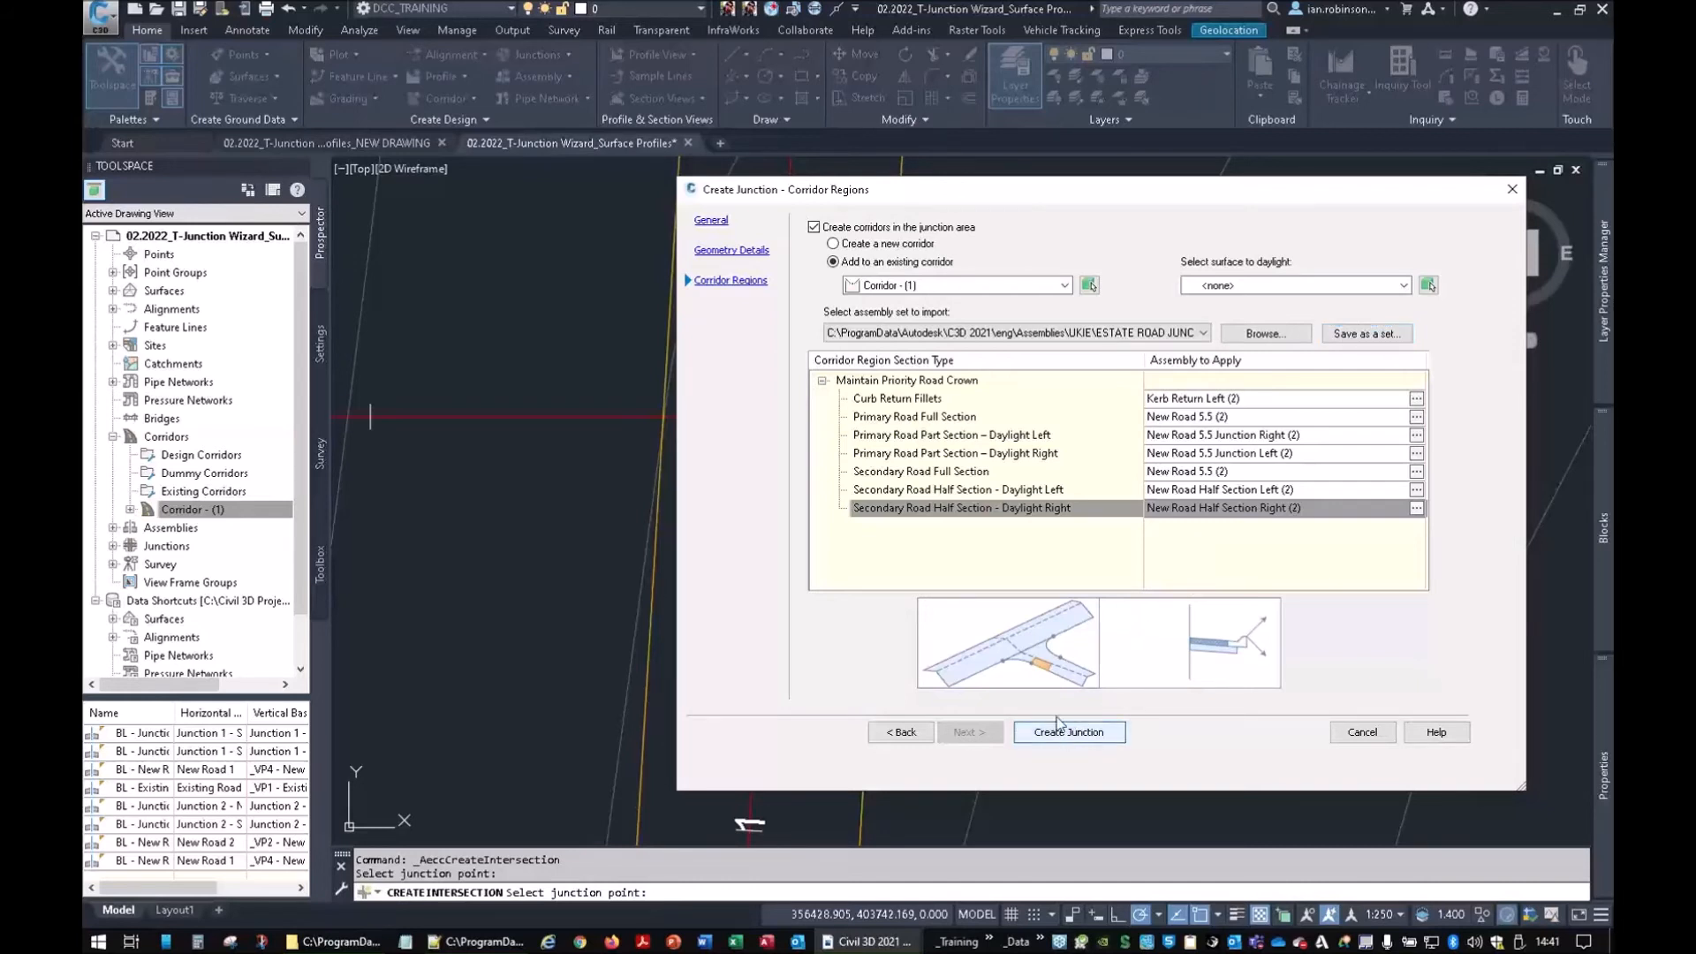
pyautogui.click(774, 417)
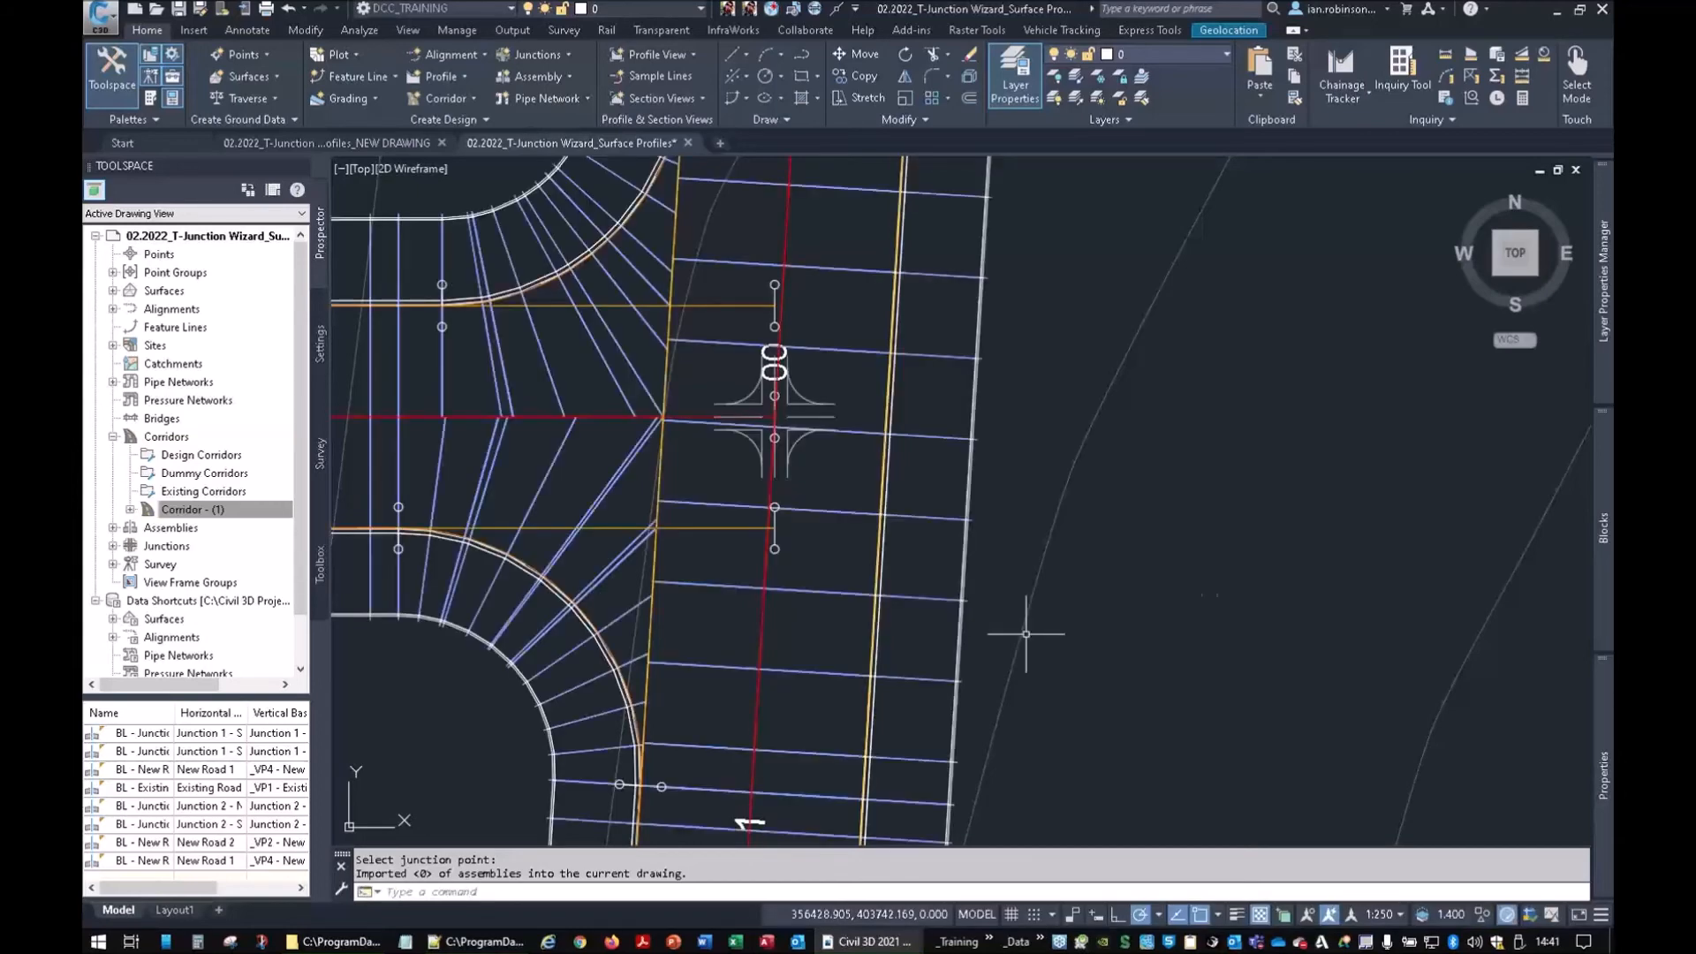
pyautogui.scroll(-4, 791, 419)
pyautogui.scroll(-2, 816, 400)
pyautogui.moveTo(815, 426); pyautogui.dragTo(823, 582, button='middle')
pyautogui.click(868, 400)
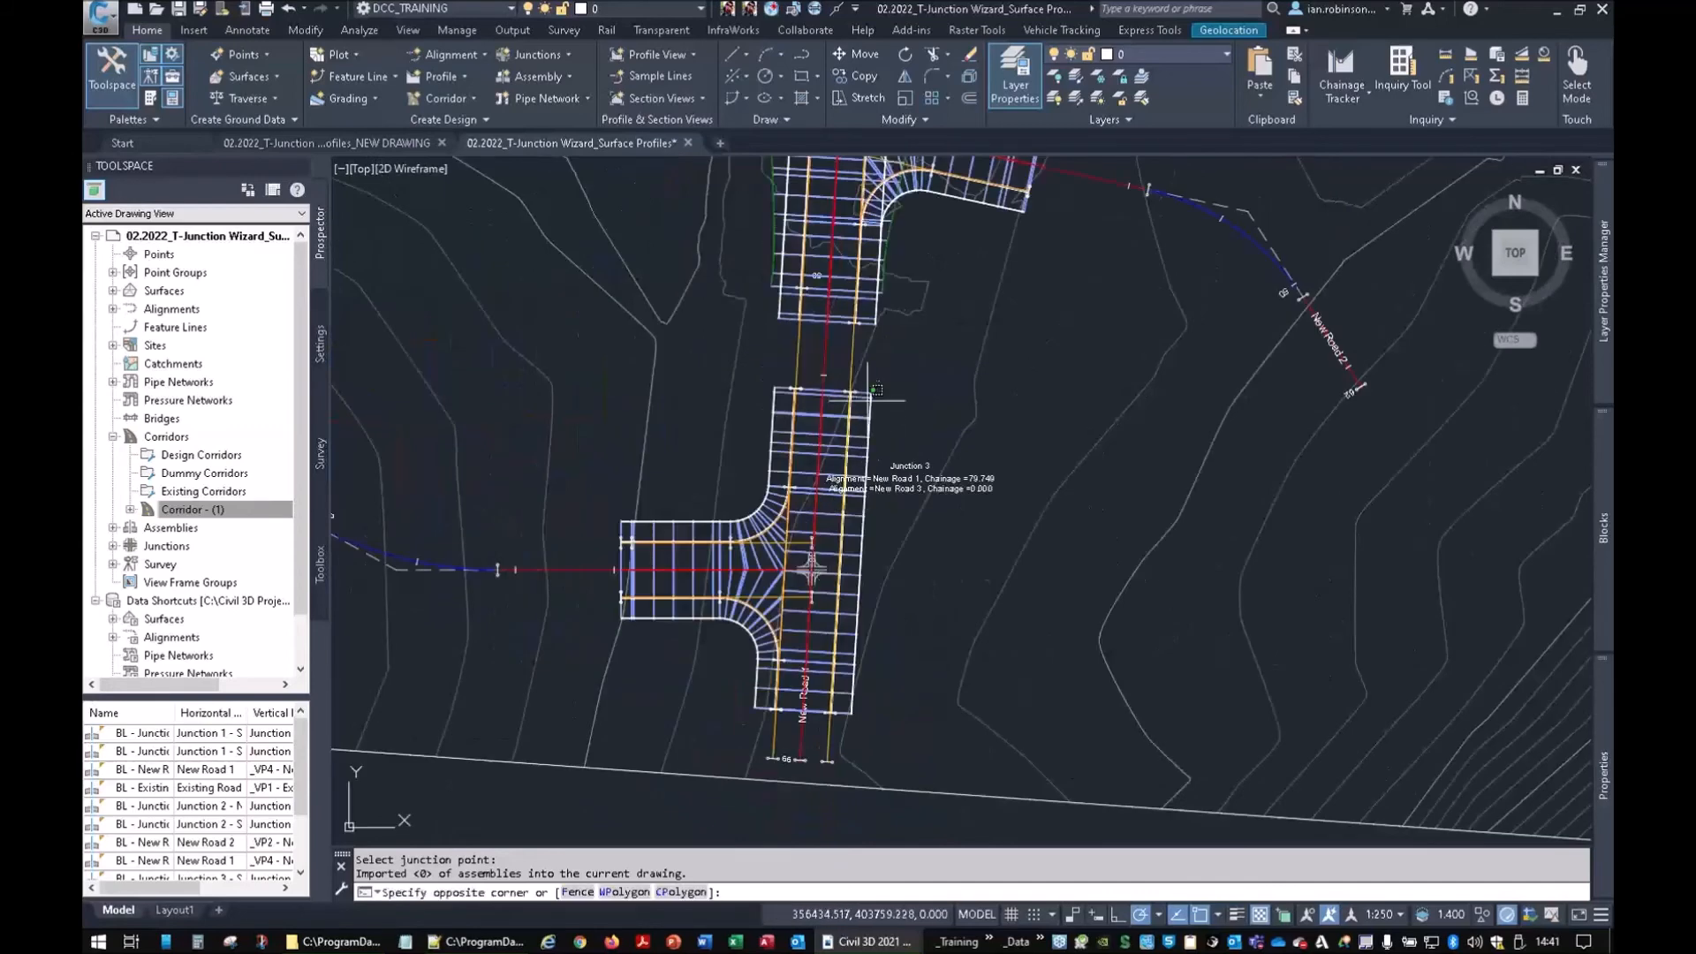
pyautogui.click(861, 393)
# Stretch the corridor regions north to the next junction and back to New Road 3's start
pyautogui.click(823, 390)
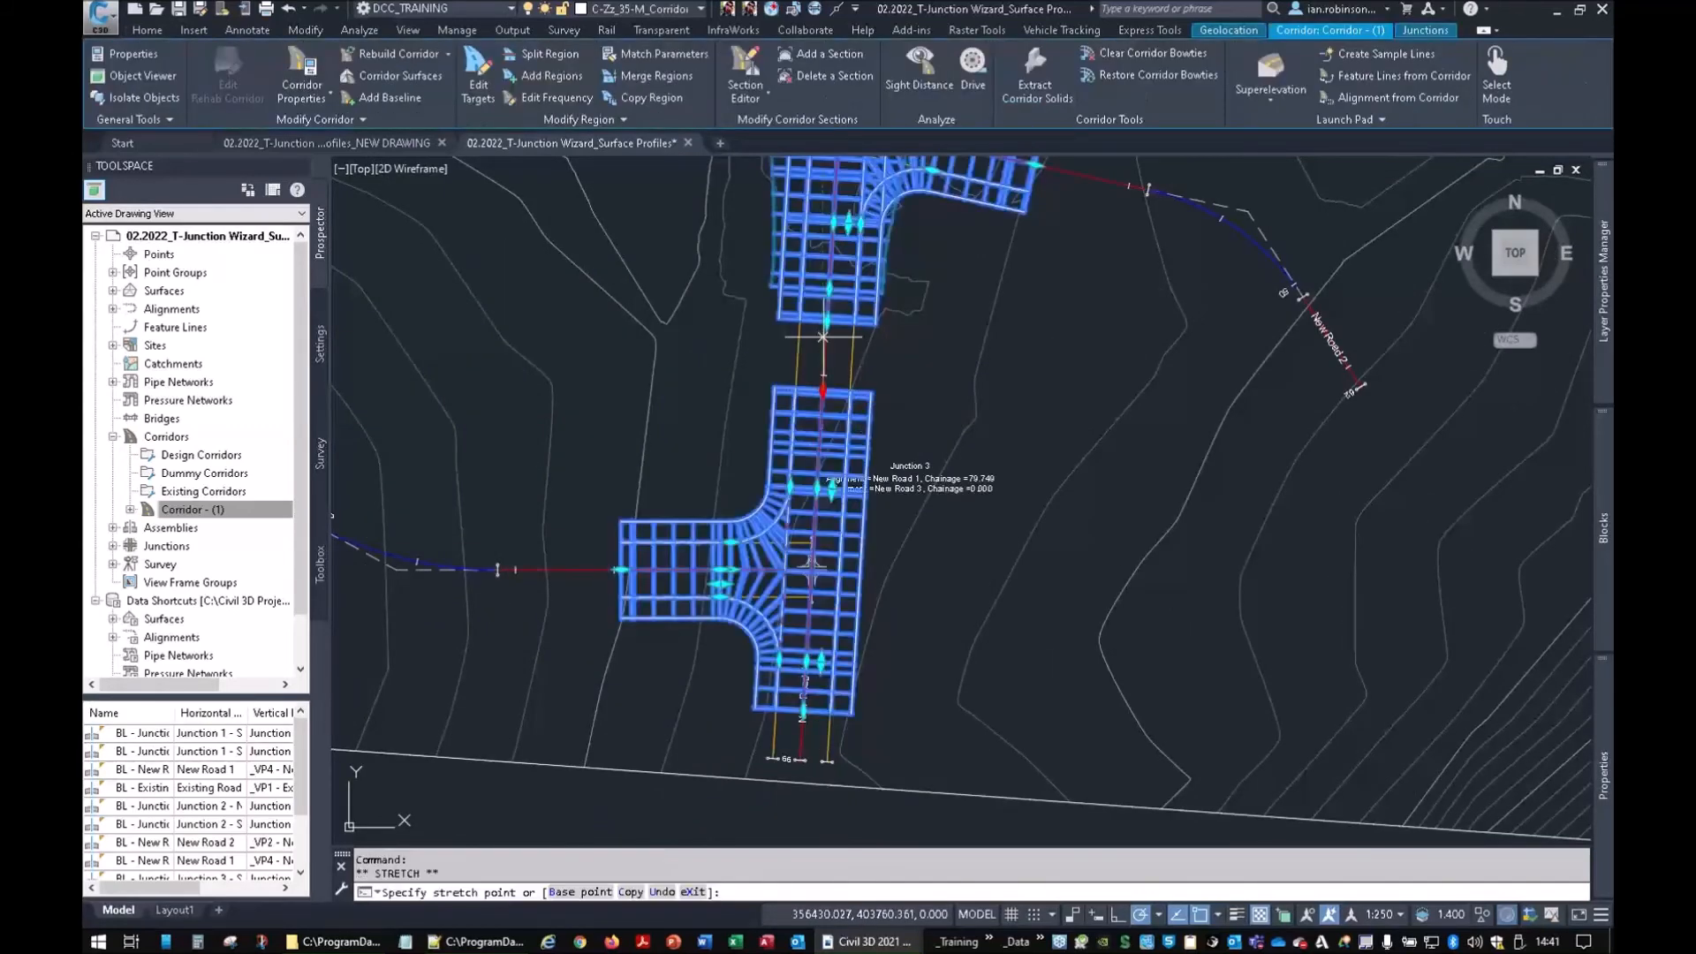
pyautogui.click(825, 322)
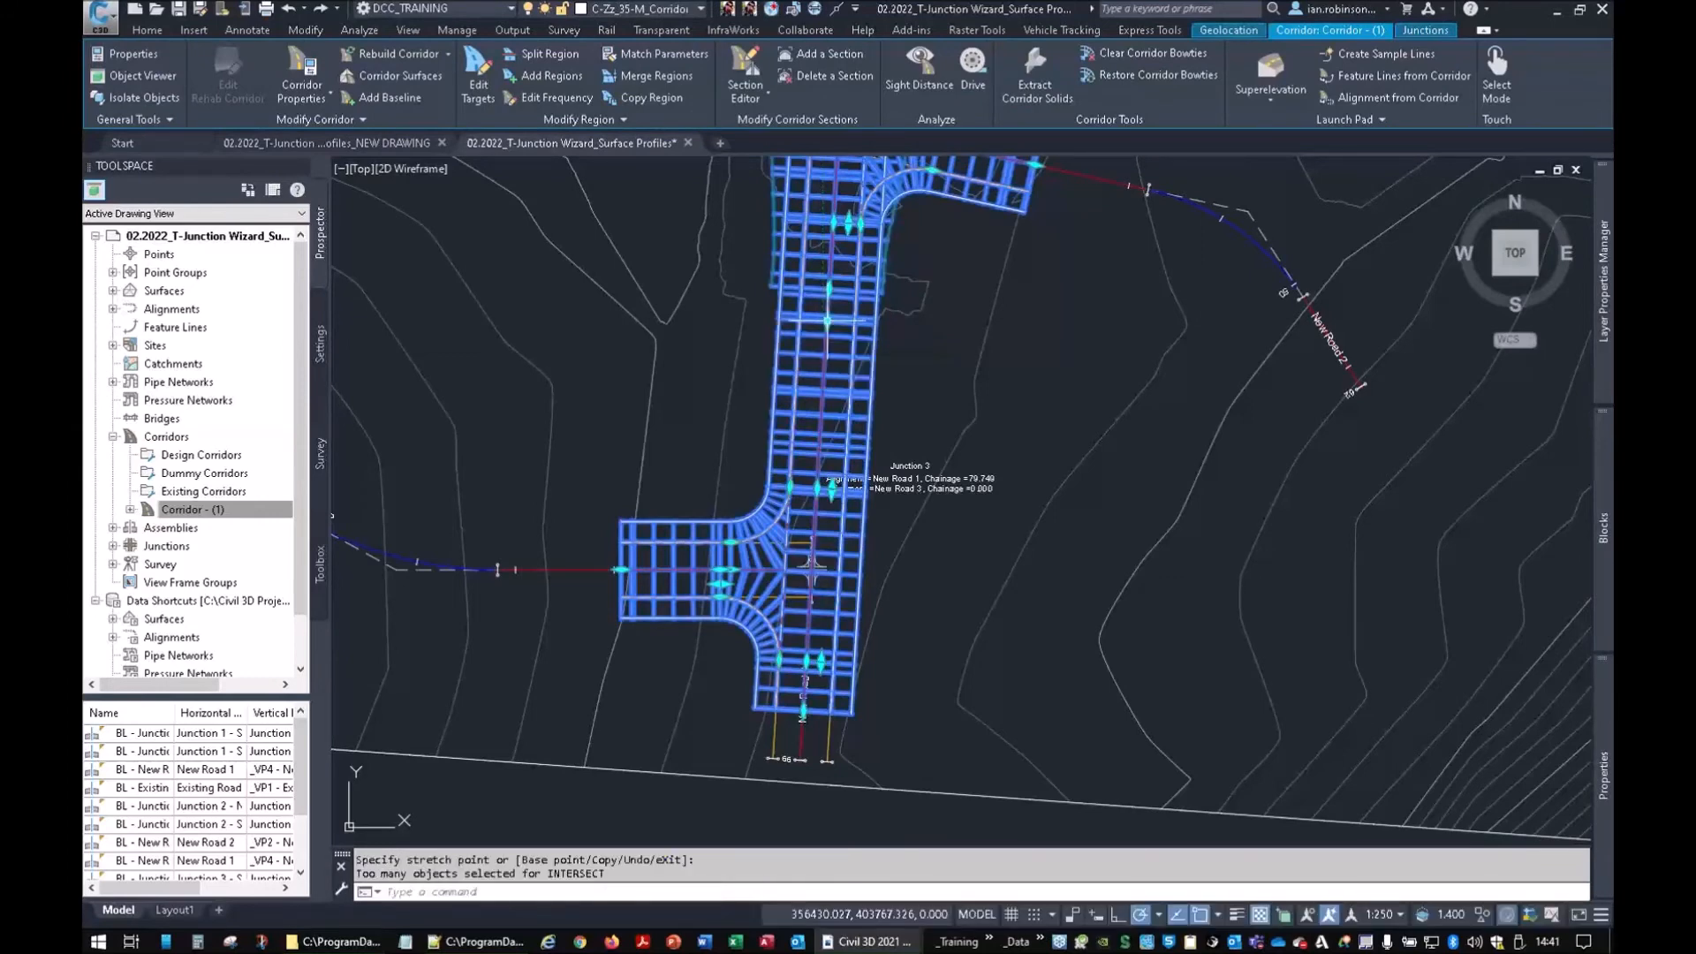
pyautogui.moveTo(574, 573)
pyautogui.mouseDown(button='middle')
pyautogui.moveTo(943, 568)
pyautogui.moveTo(1087, 543)
pyautogui.mouseUp(button='middle')
pyautogui.click(1132, 539)
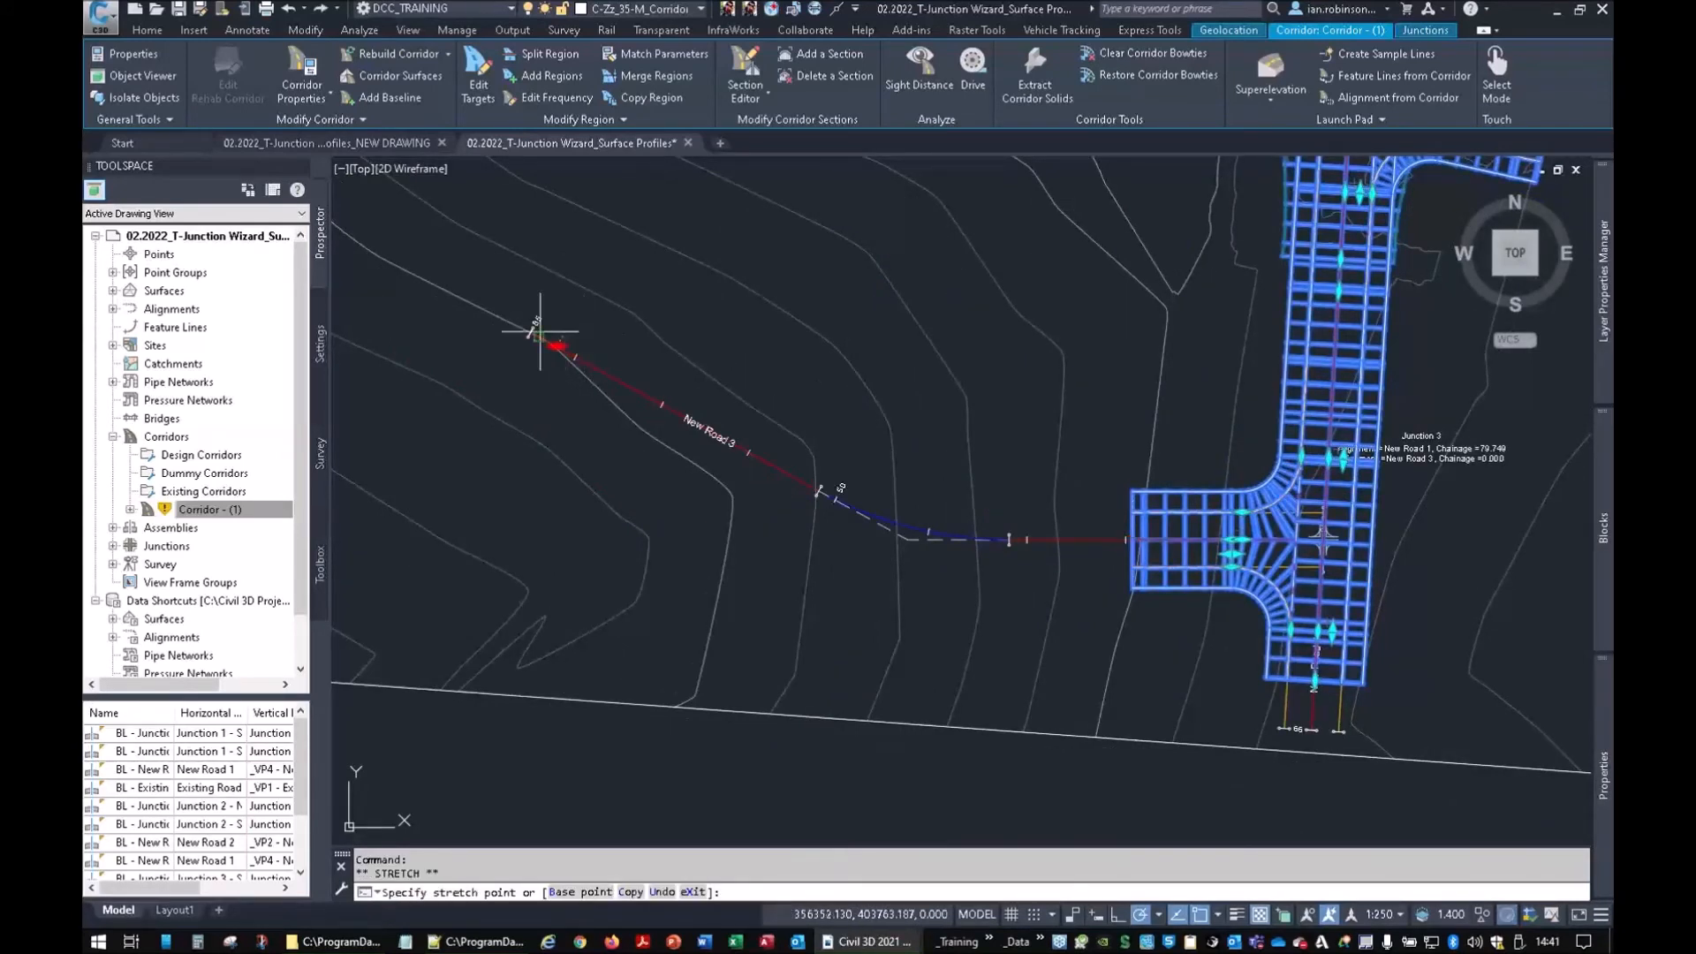
pyautogui.click(538, 334)
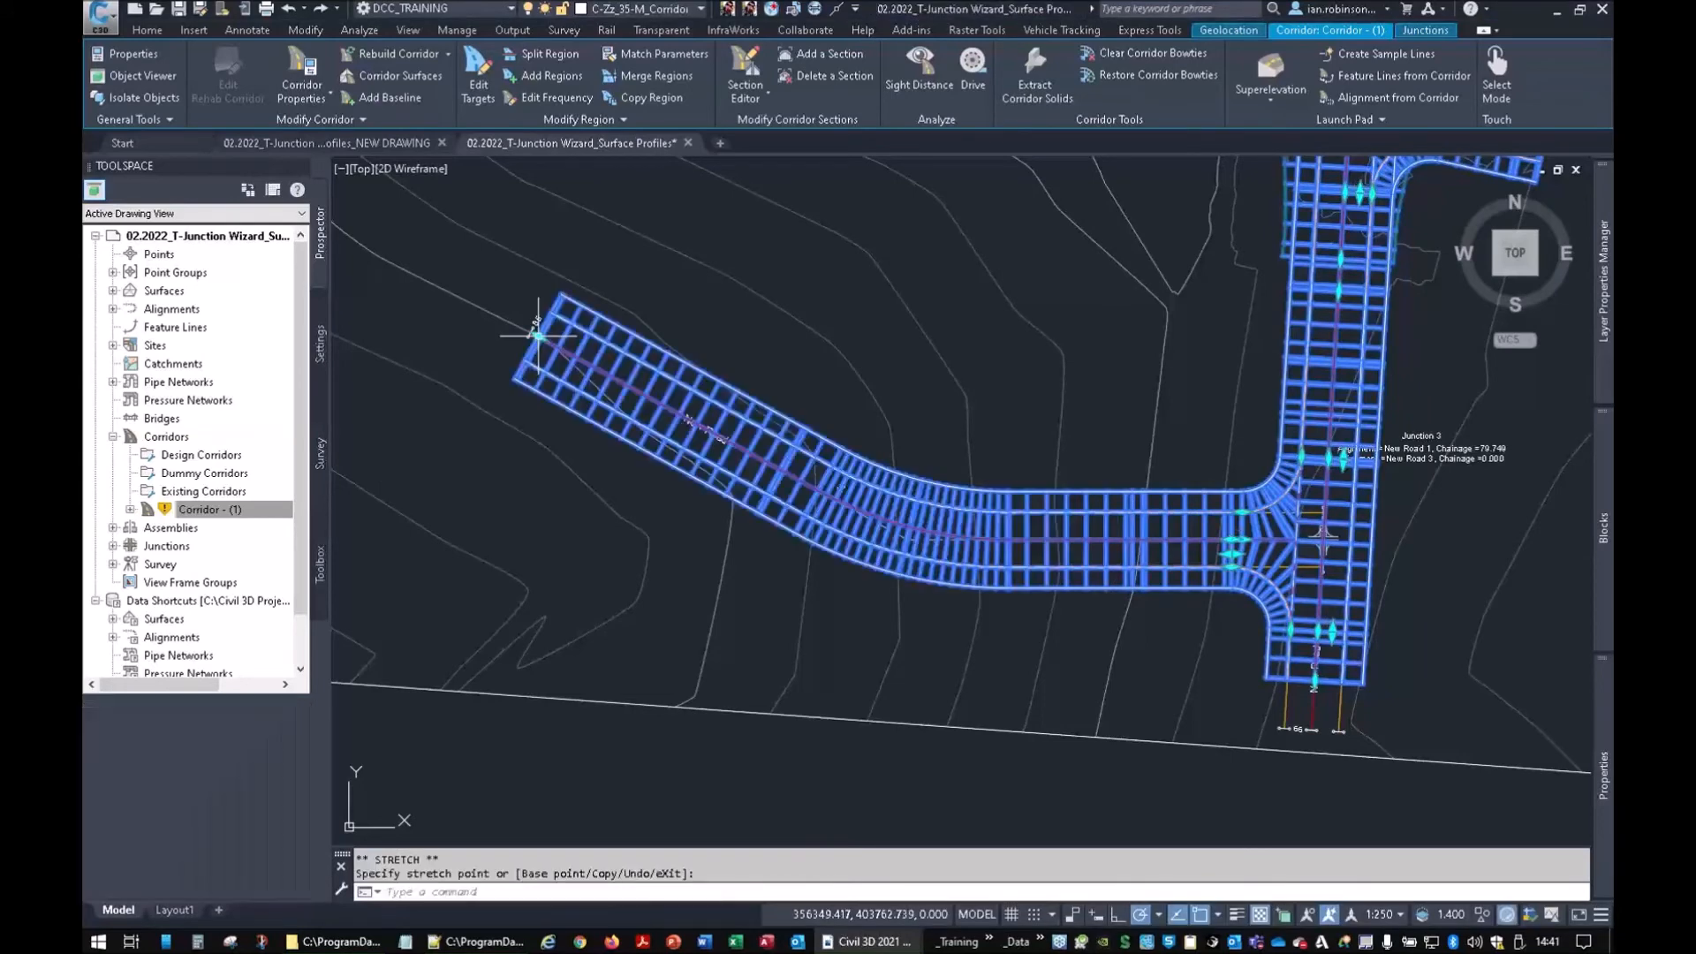
pyautogui.moveTo(1571, 475); pyautogui.dragTo(1218, 576, button='middle')
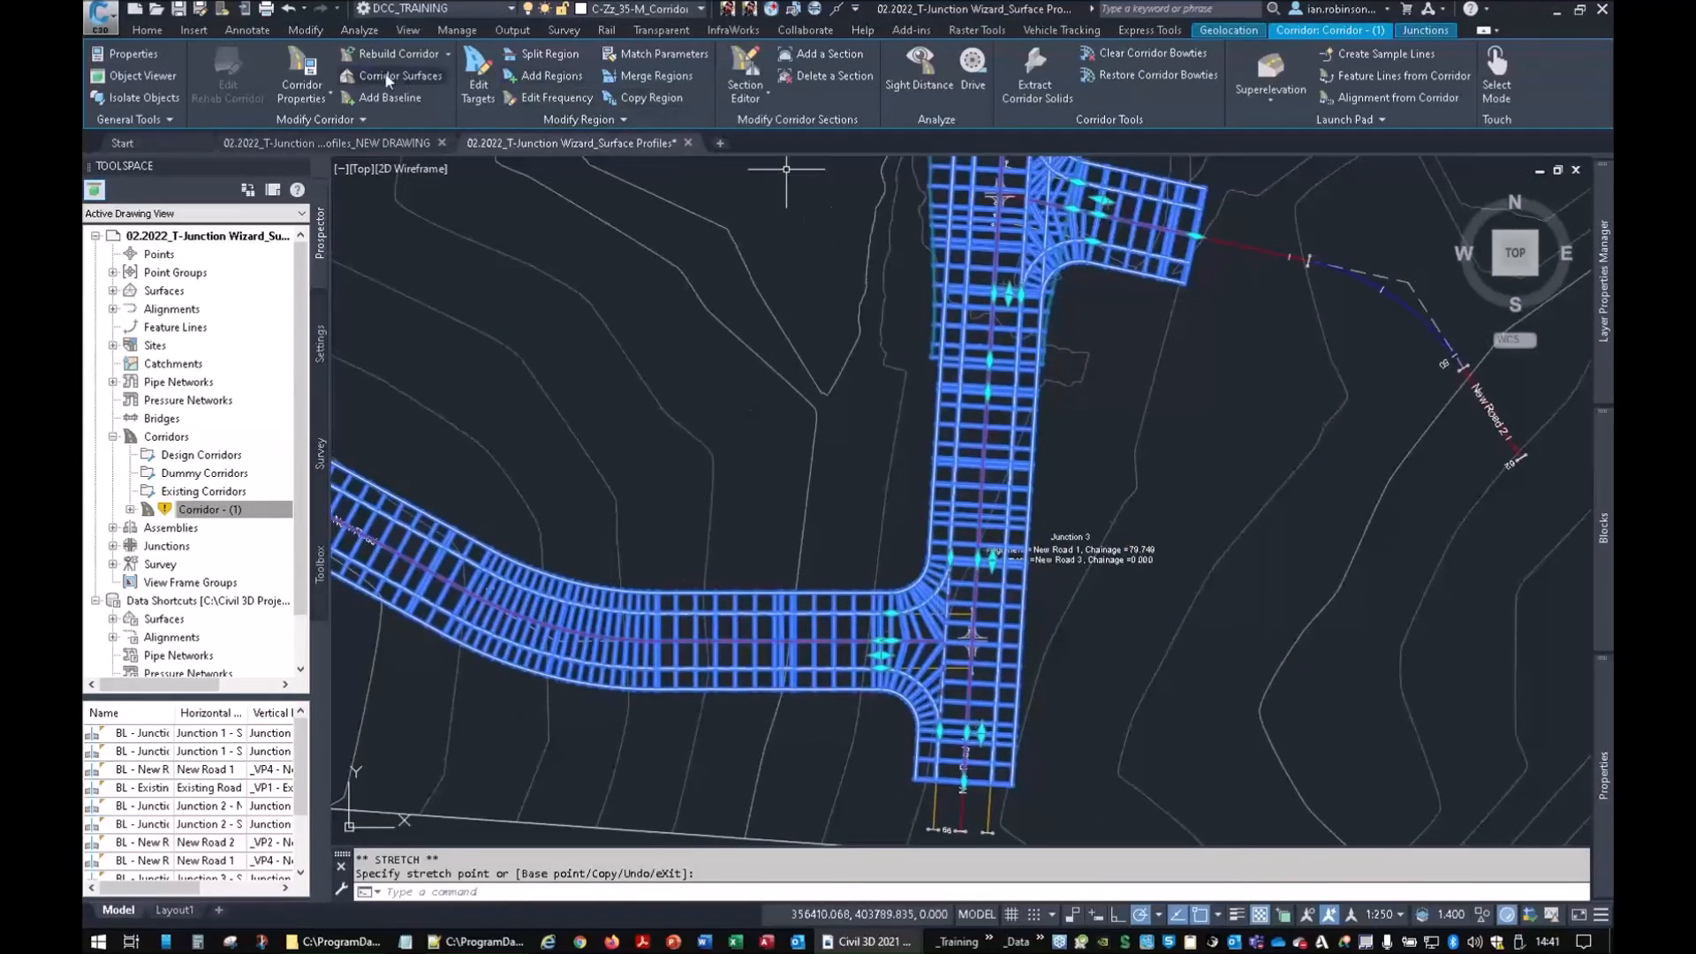
pyautogui.click(302, 67)
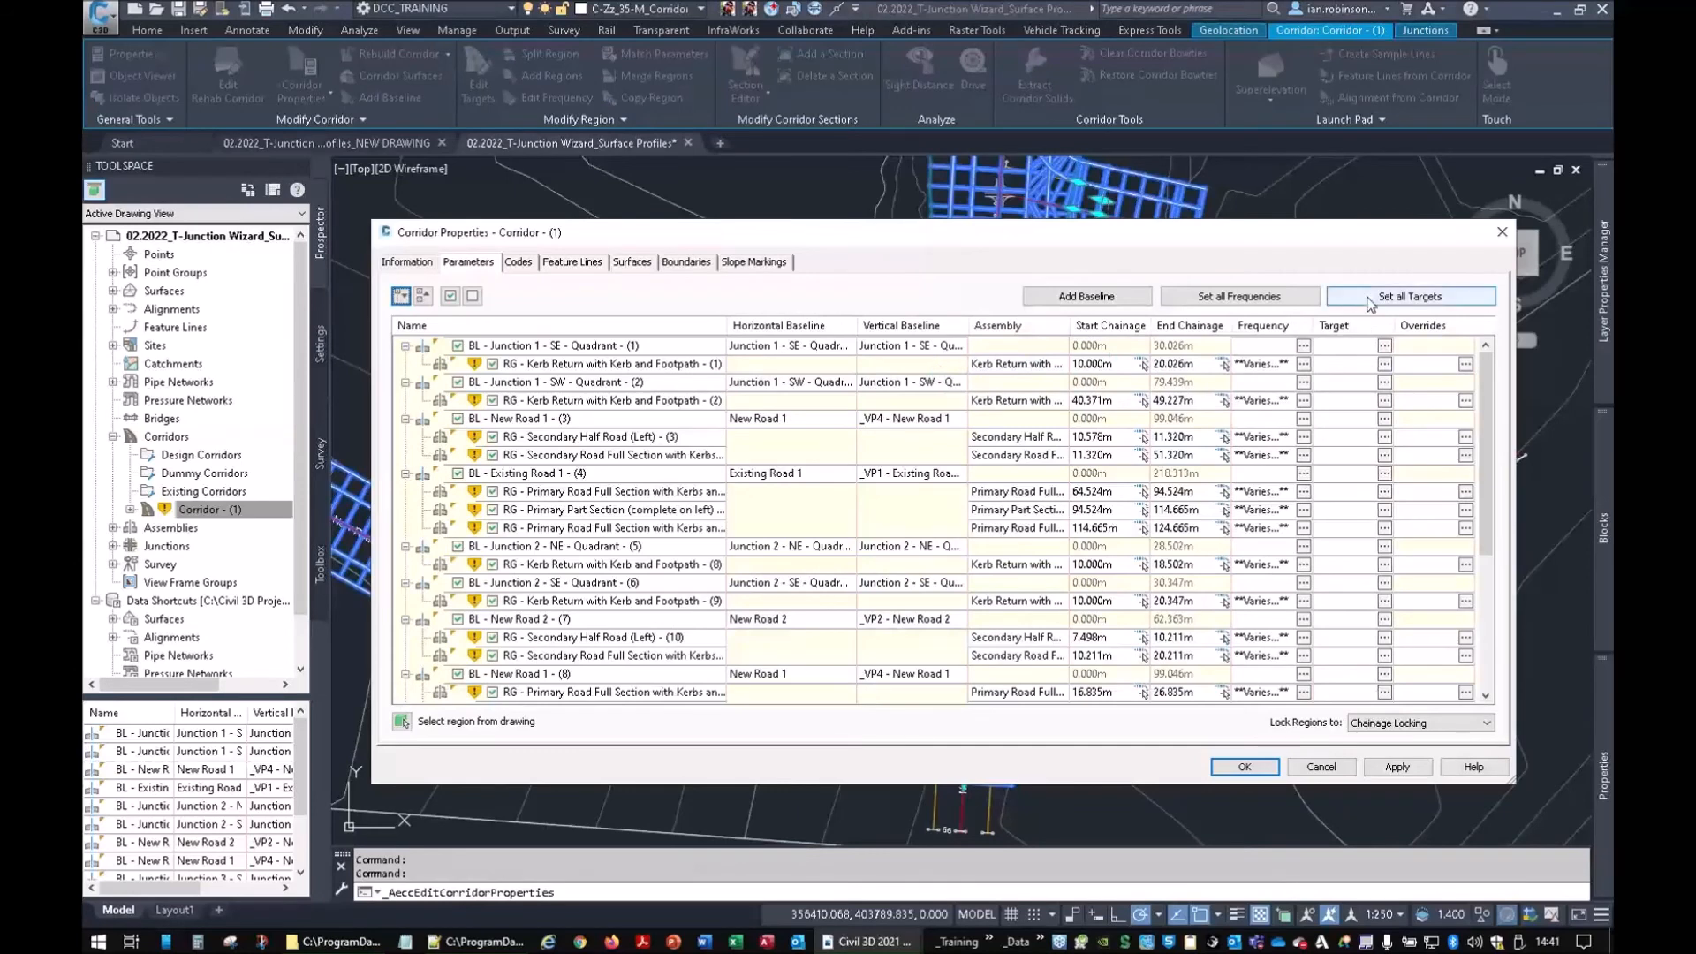
# Set all corridor daylight targets to the Survey Lidar combined surface and rebuild Corridor - (1)
pyautogui.click(1341, 303)
pyautogui.scroll(-7, 826, 592)
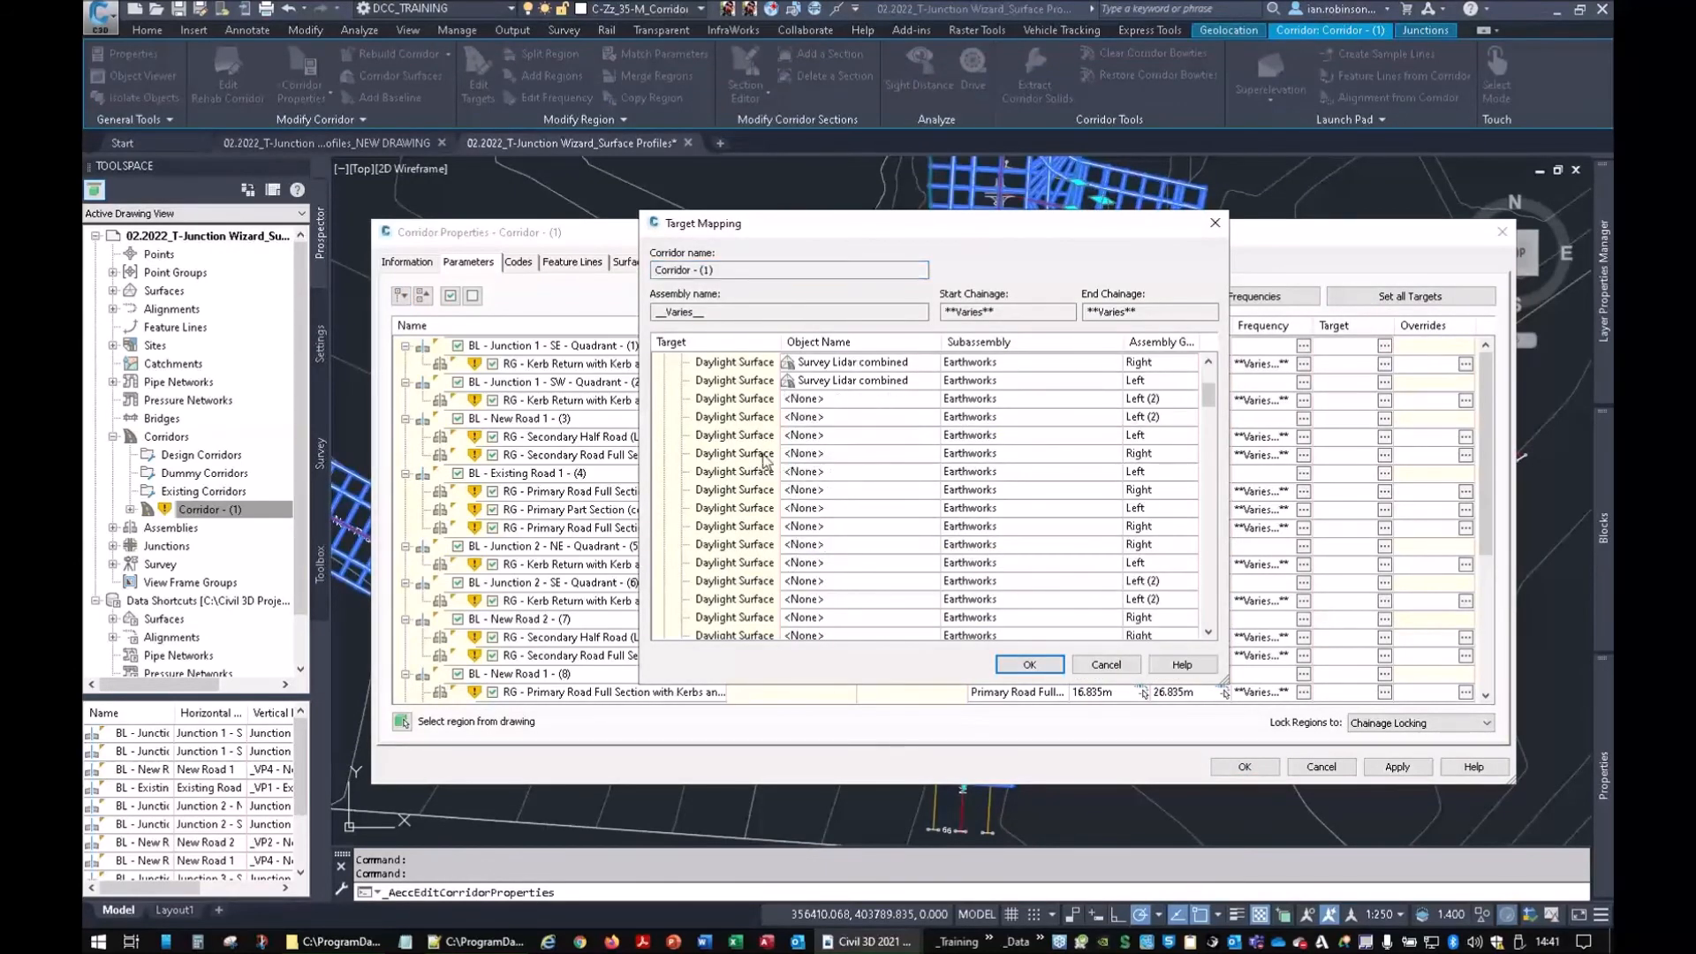
pyautogui.click(757, 542)
pyautogui.scroll(7, 777, 428)
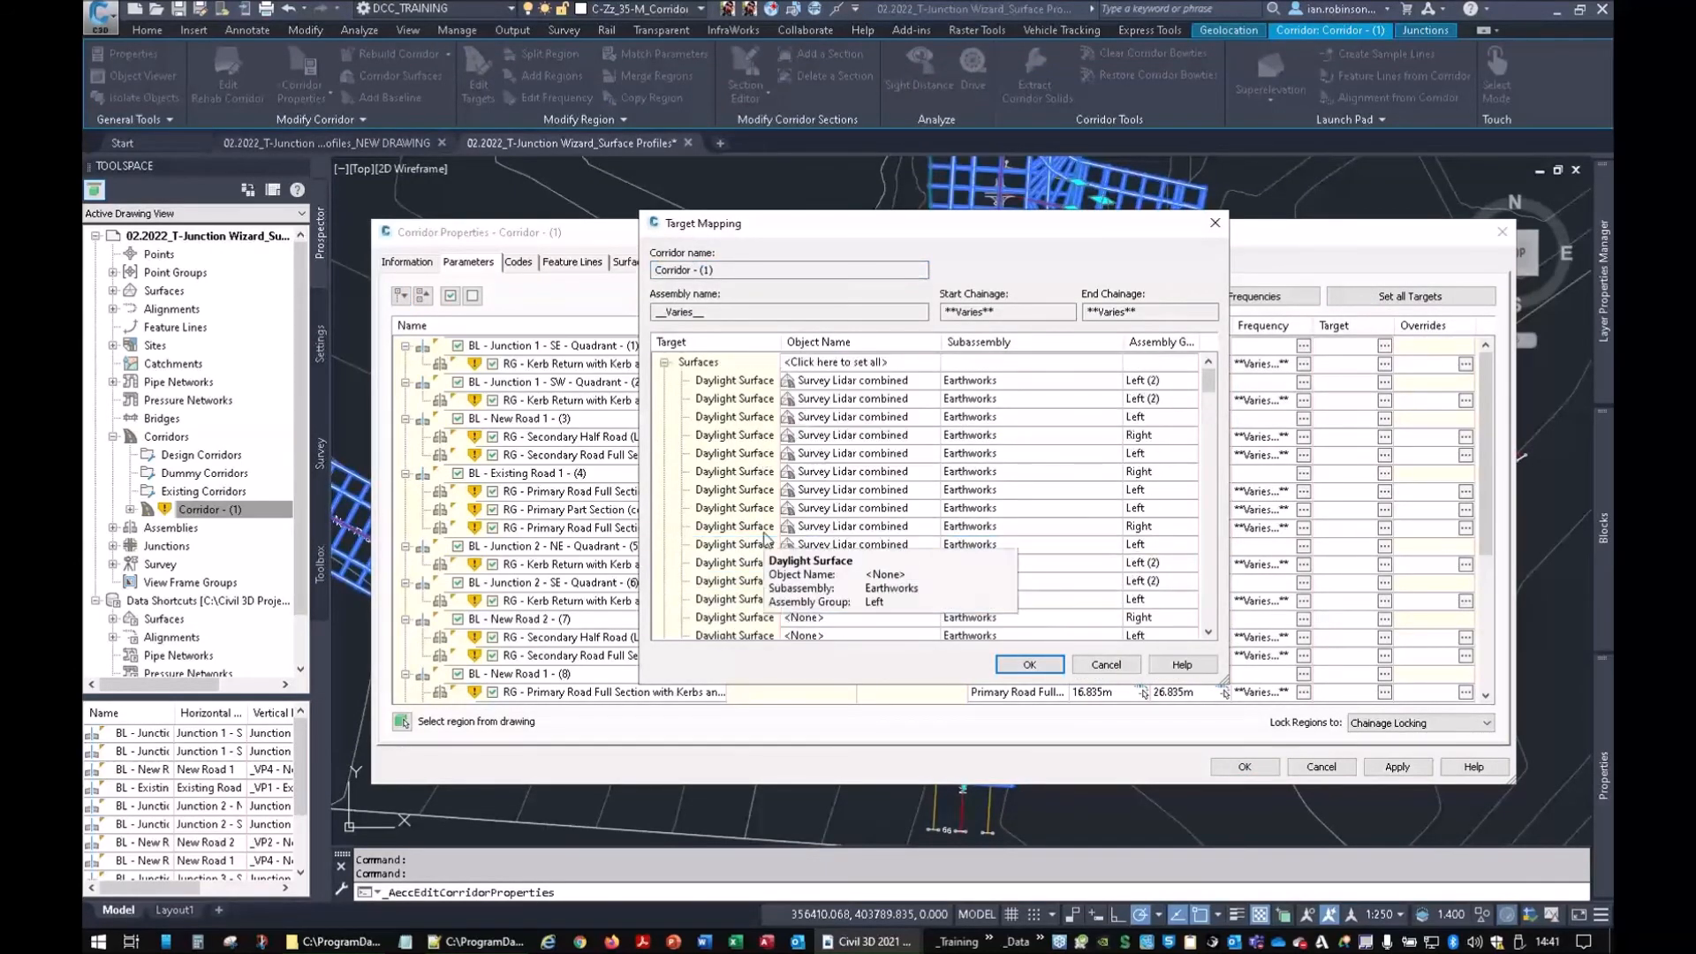
pyautogui.click(829, 362)
pyautogui.click(464, 284)
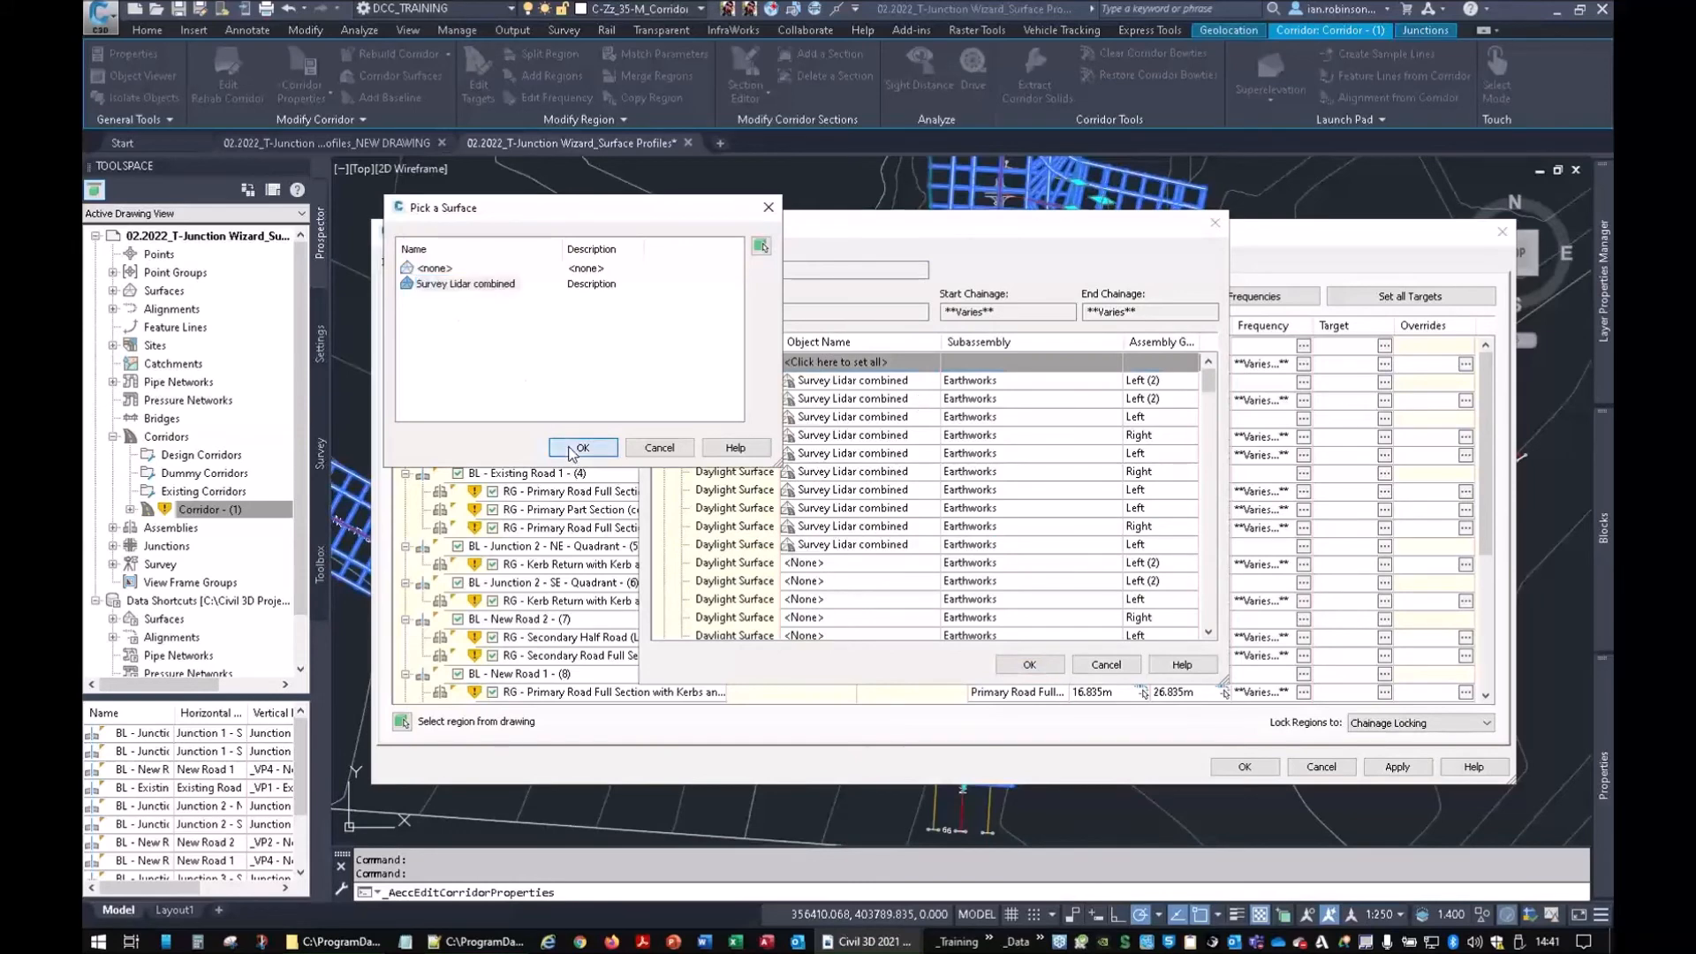
pyautogui.click(582, 447)
pyautogui.click(1030, 664)
pyautogui.click(1245, 767)
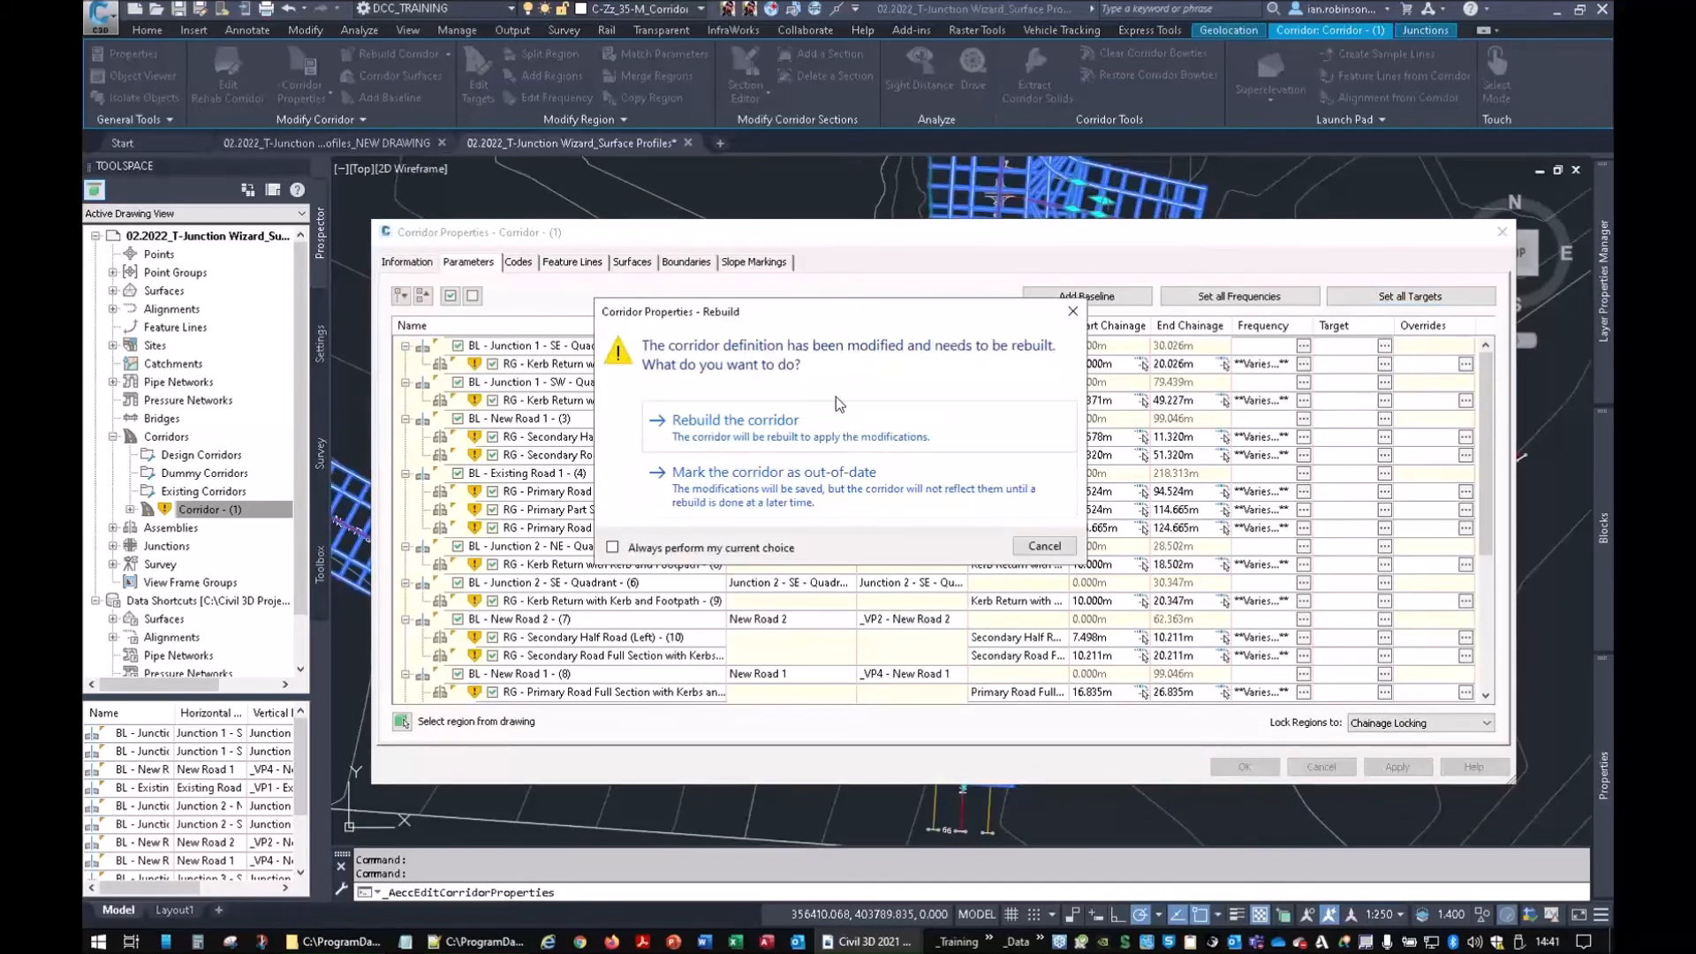
pyautogui.click(779, 410)
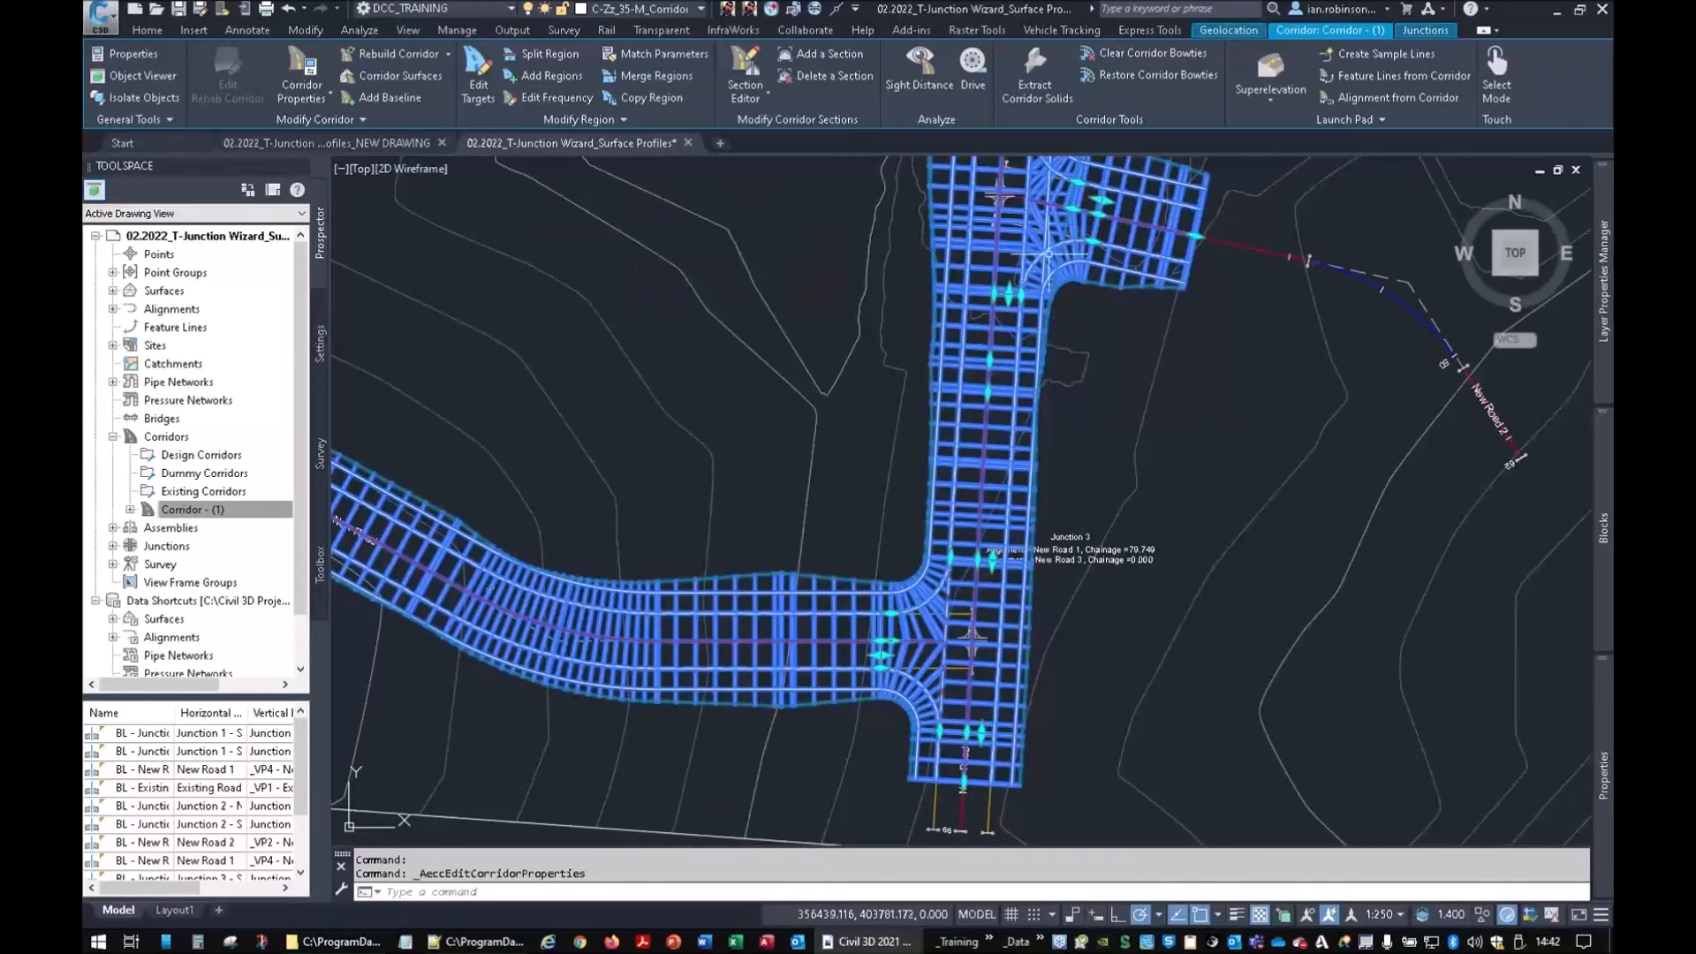
pyautogui.moveTo(565, 536); pyautogui.dragTo(966, 507, button='middle')
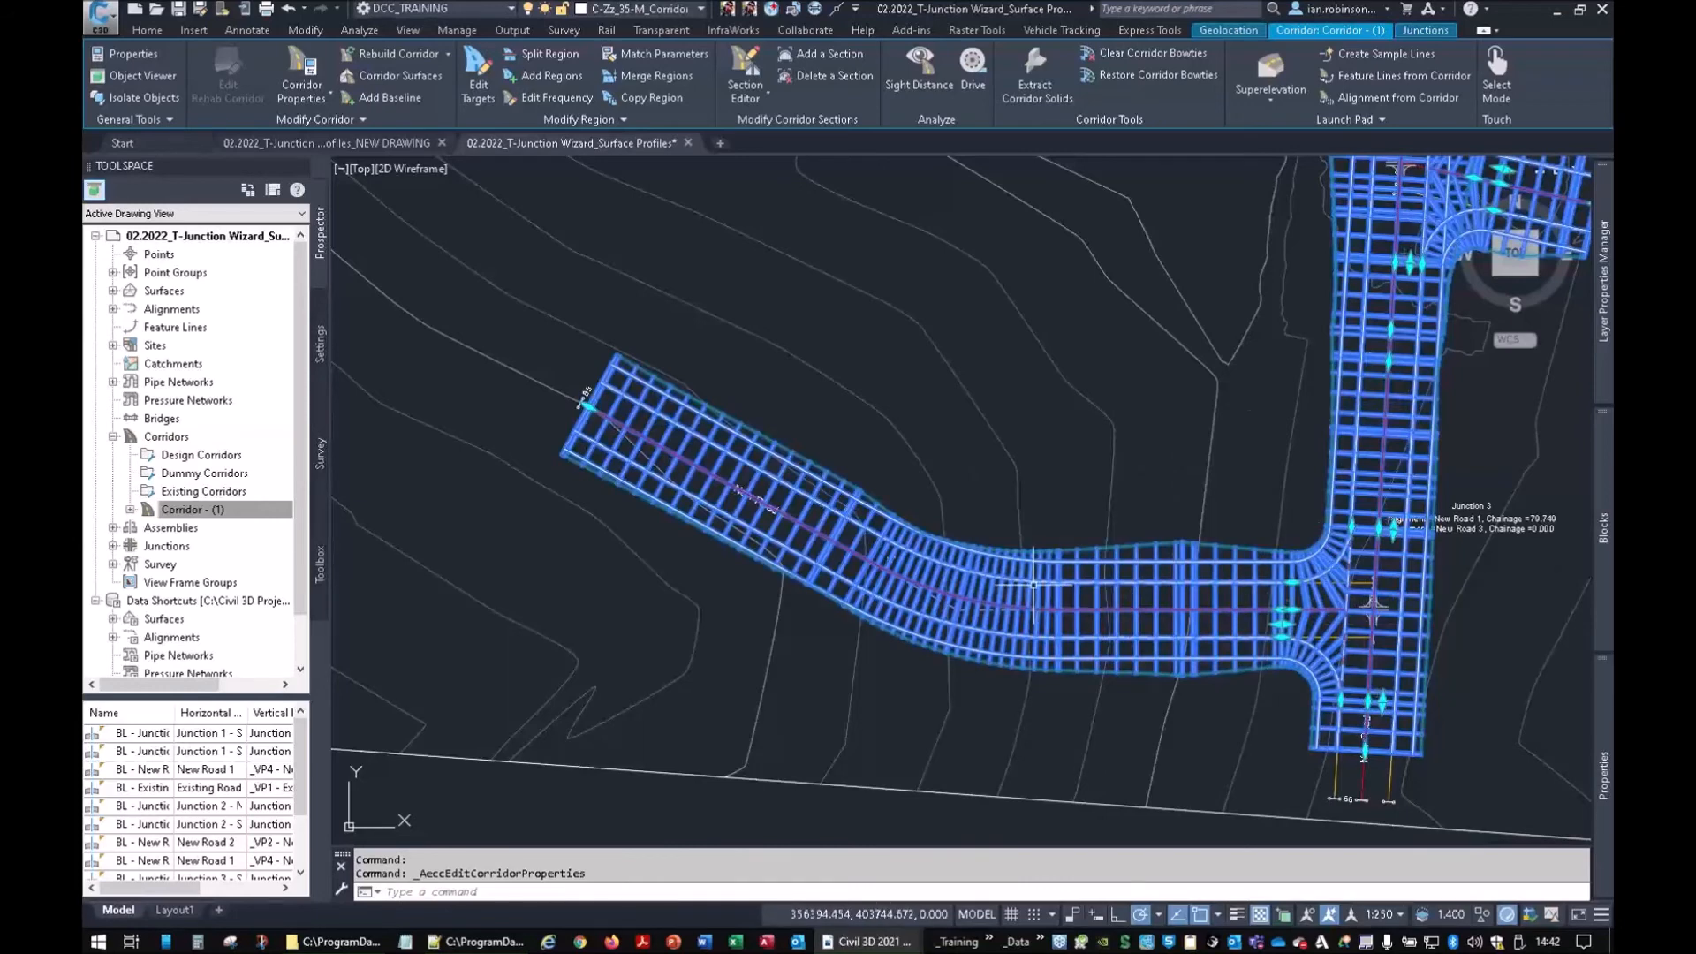
# Select New Road 3's region (18) in Corridor Properties
pyautogui.click(308, 69)
pyautogui.moveTo(825, 221); pyautogui.dragTo(826, 114)
pyautogui.scroll(-3, 658, 469)
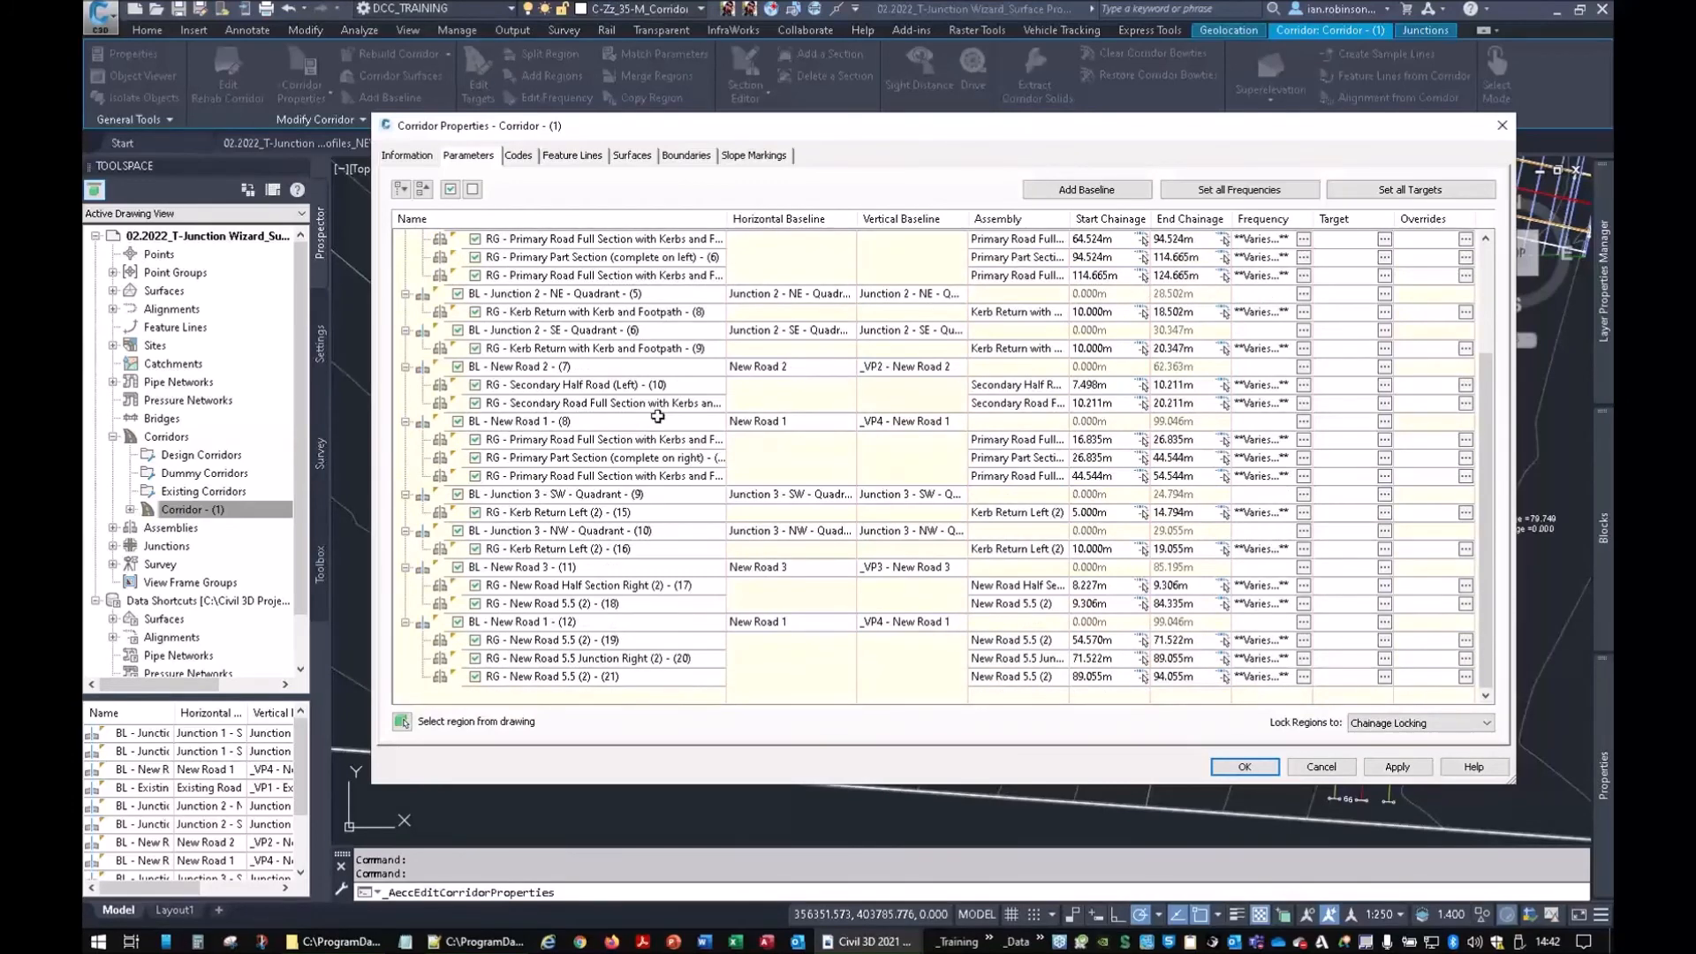
pyautogui.moveTo(837, 138); pyautogui.dragTo(1529, 197)
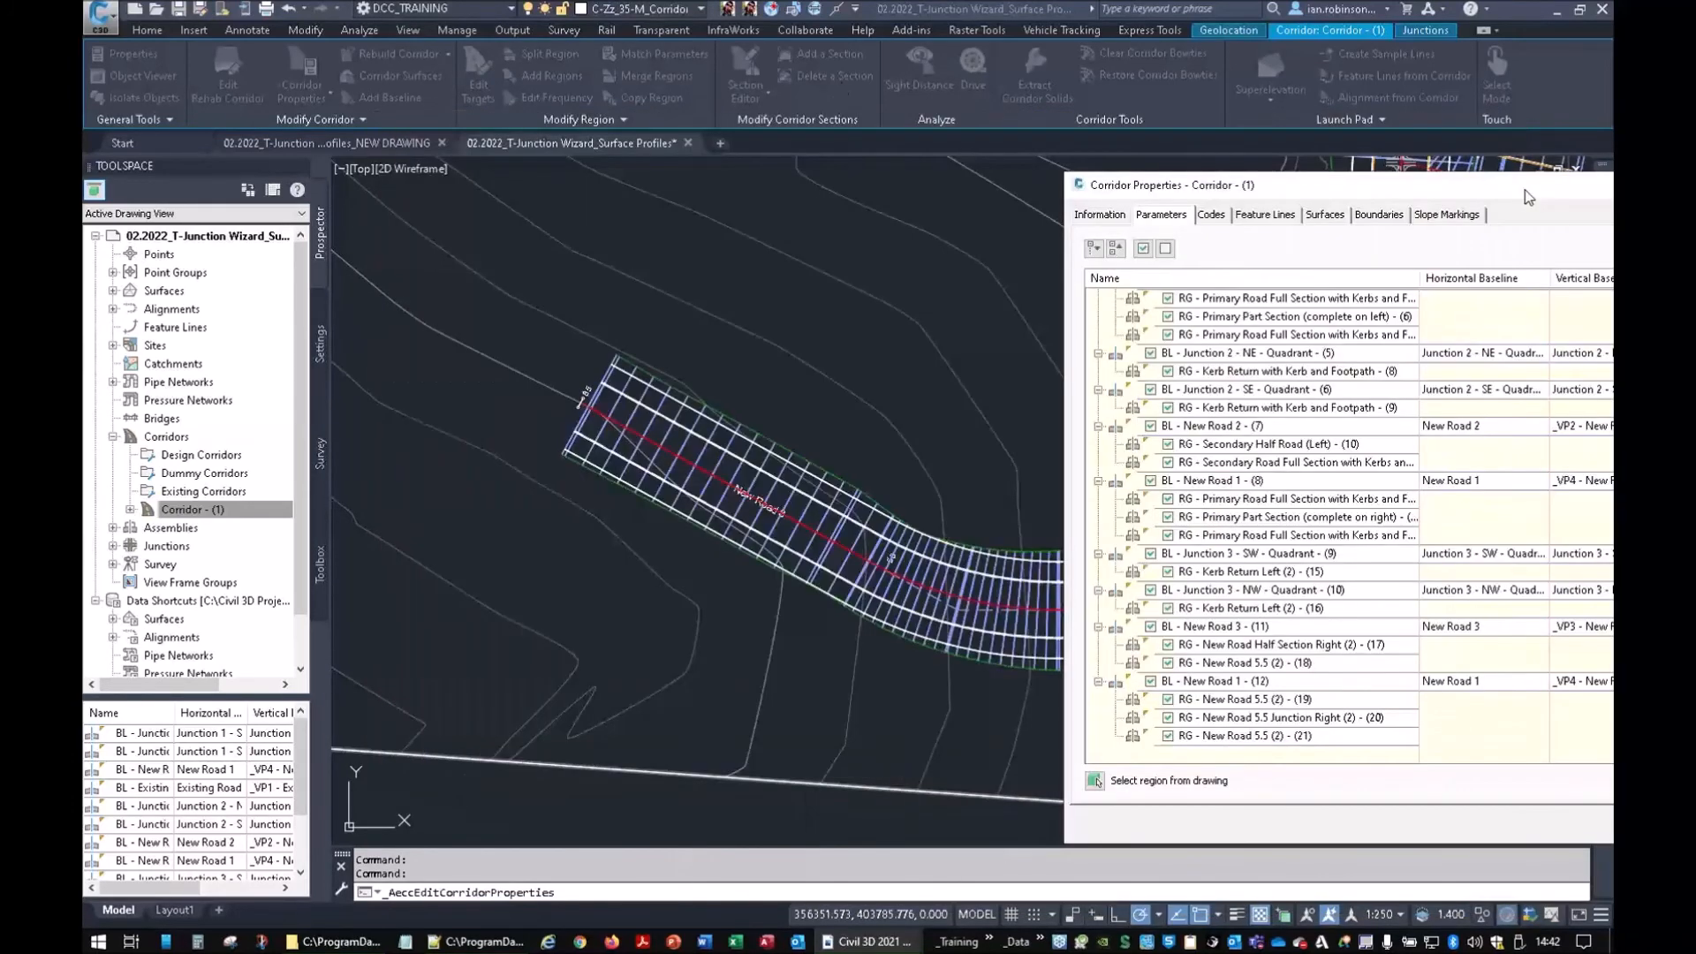
pyautogui.click(1233, 737)
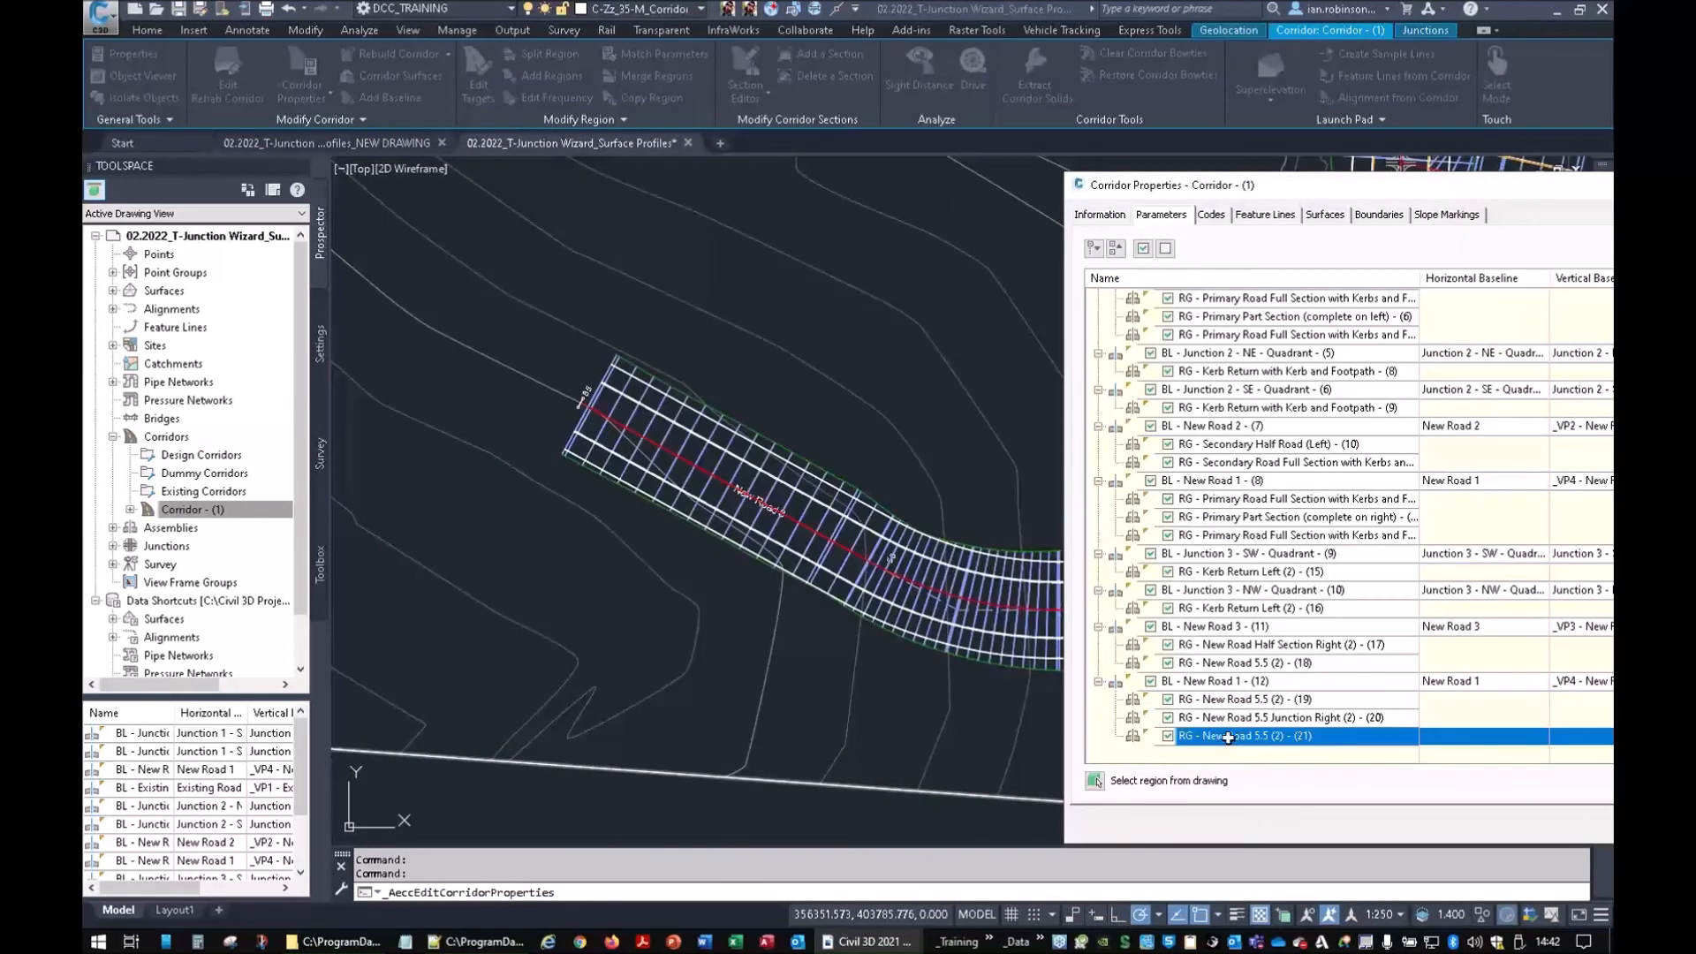
pyautogui.click(1235, 718)
pyautogui.click(1234, 699)
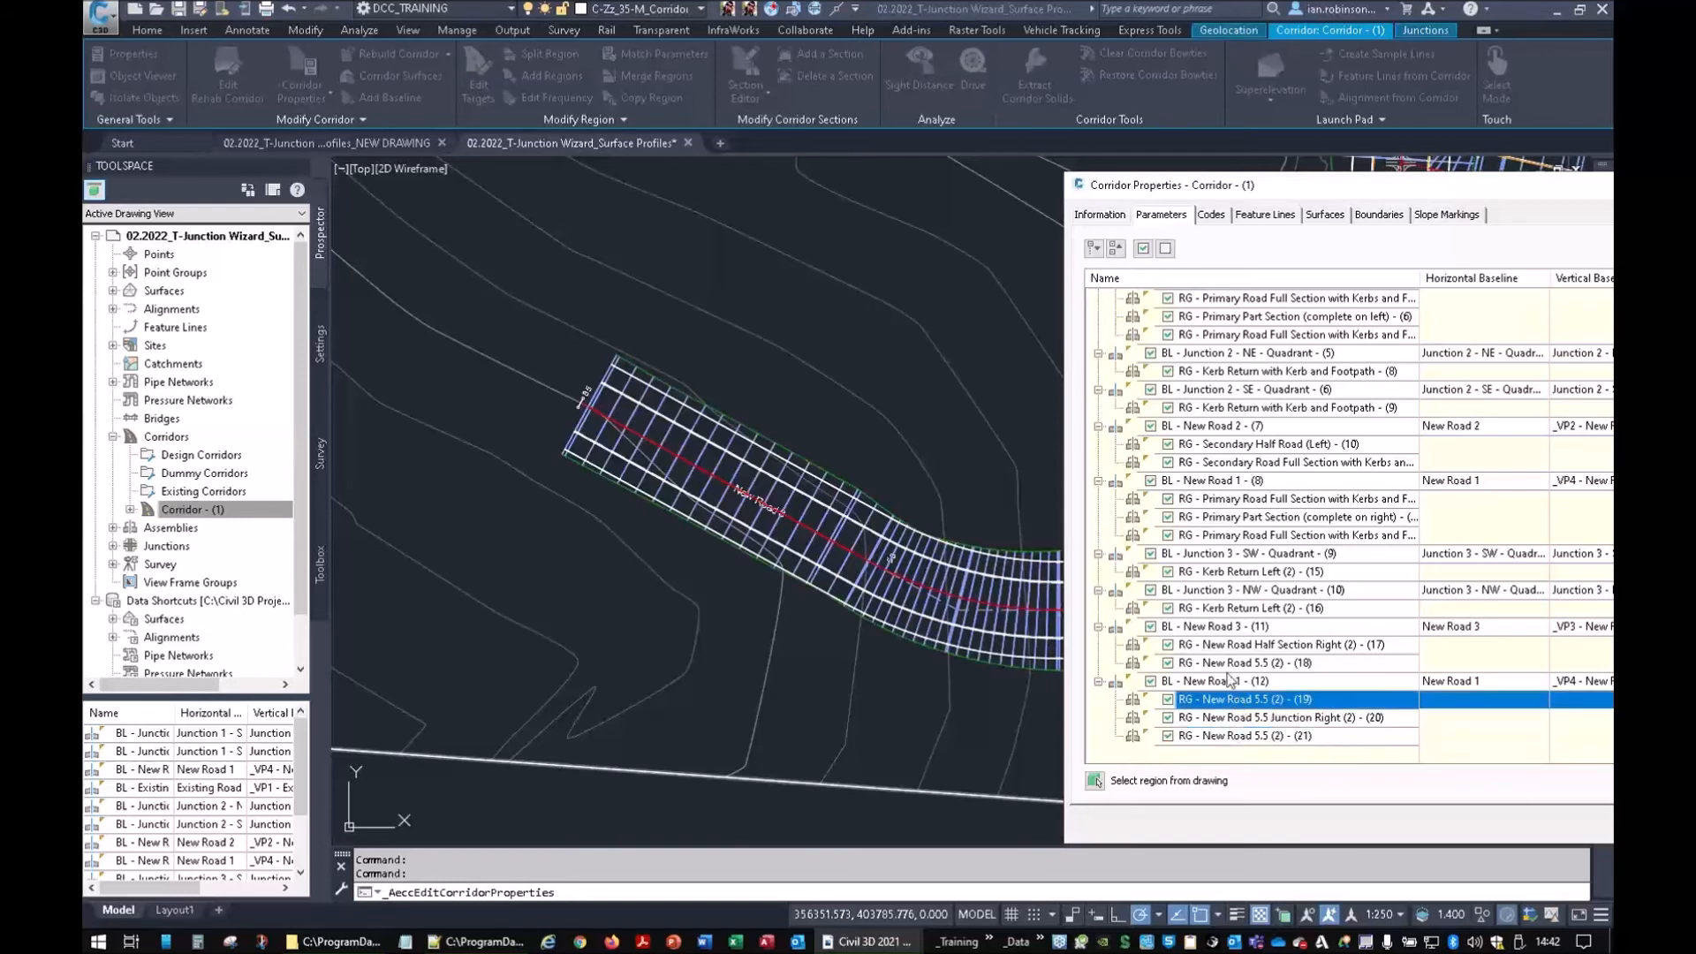
pyautogui.click(1226, 663)
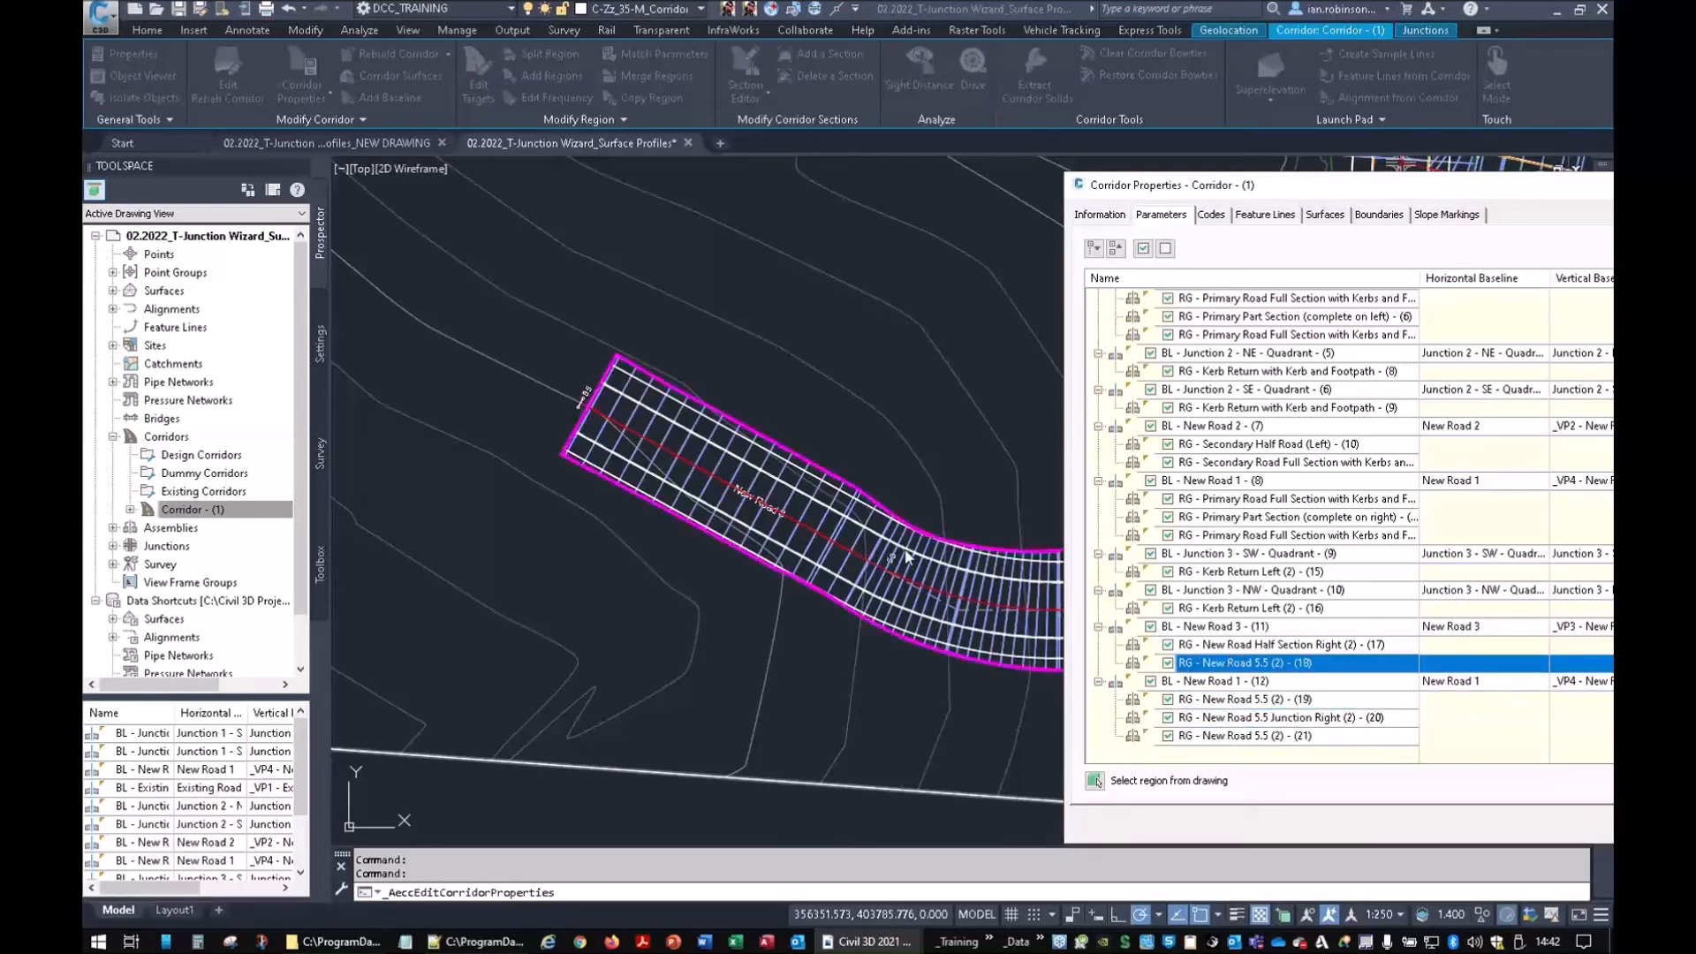
pyautogui.moveTo(1374, 196)
pyautogui.mouseDown()
pyautogui.moveTo(682, 655)
pyautogui.moveTo(437, 694)
pyautogui.moveTo(530, 508)
pyautogui.moveTo(602, 157)
pyautogui.mouseUp()
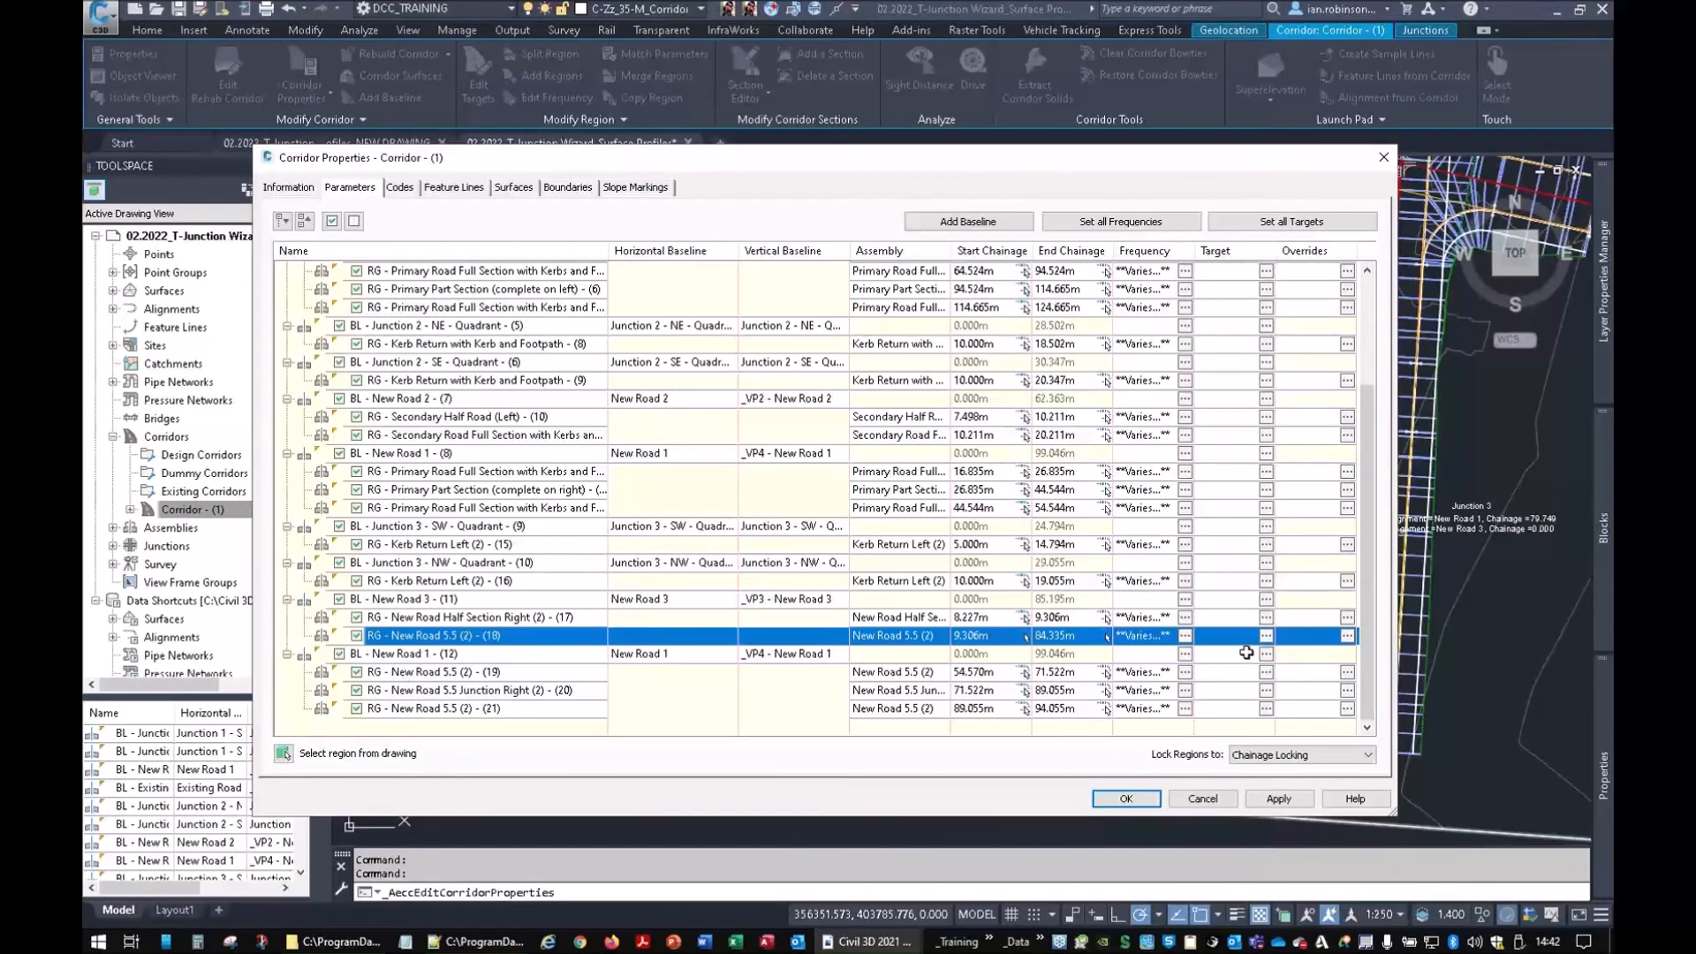
# Set region (18) frequency to 10 m on straights, 5 m on curves and vertical curves, then rebuild
pyautogui.click(1185, 636)
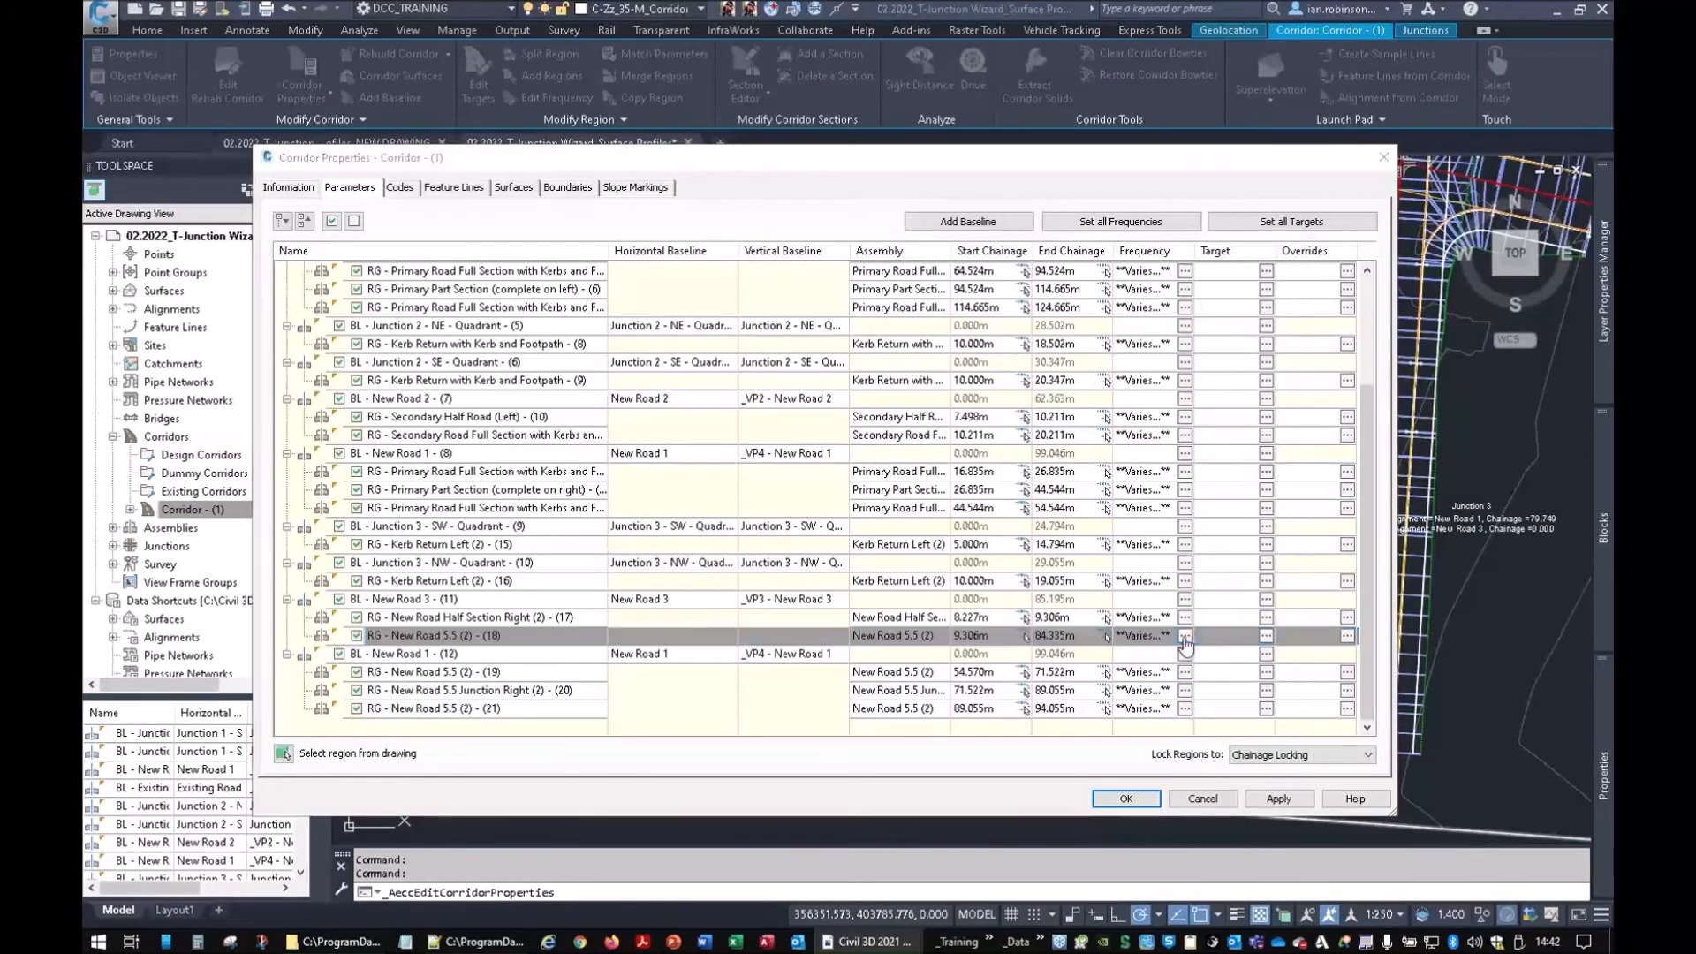
pyautogui.click(870, 217)
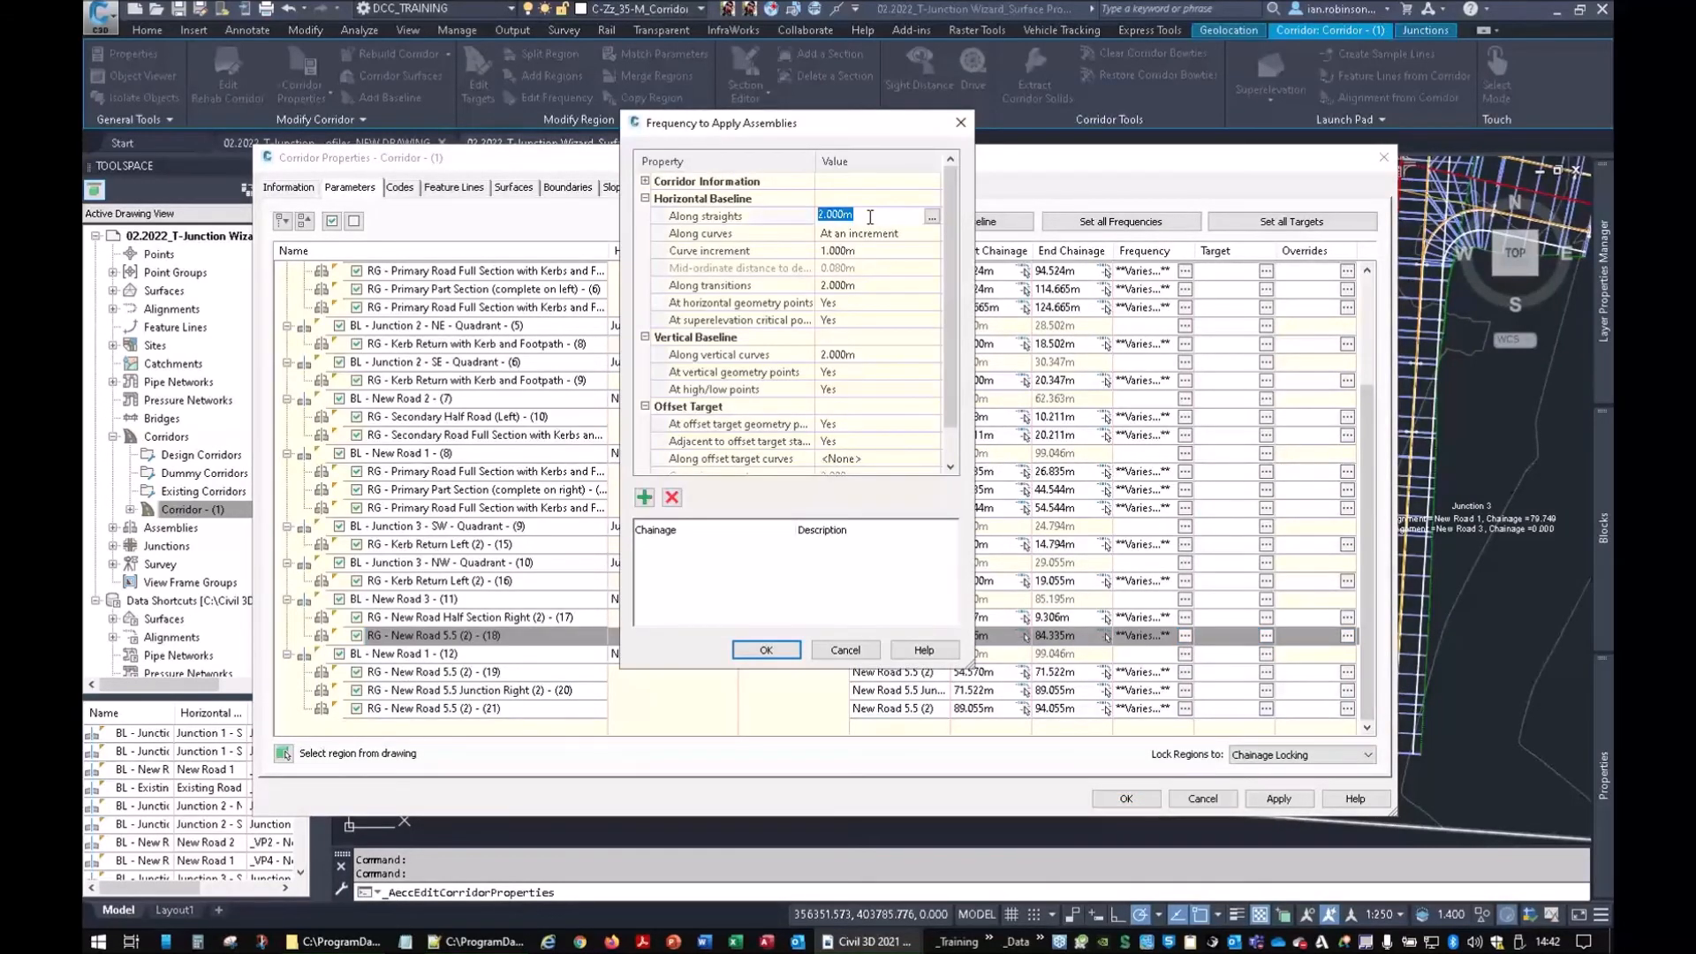
pyautogui.click(866, 251)
pyautogui.write('5')
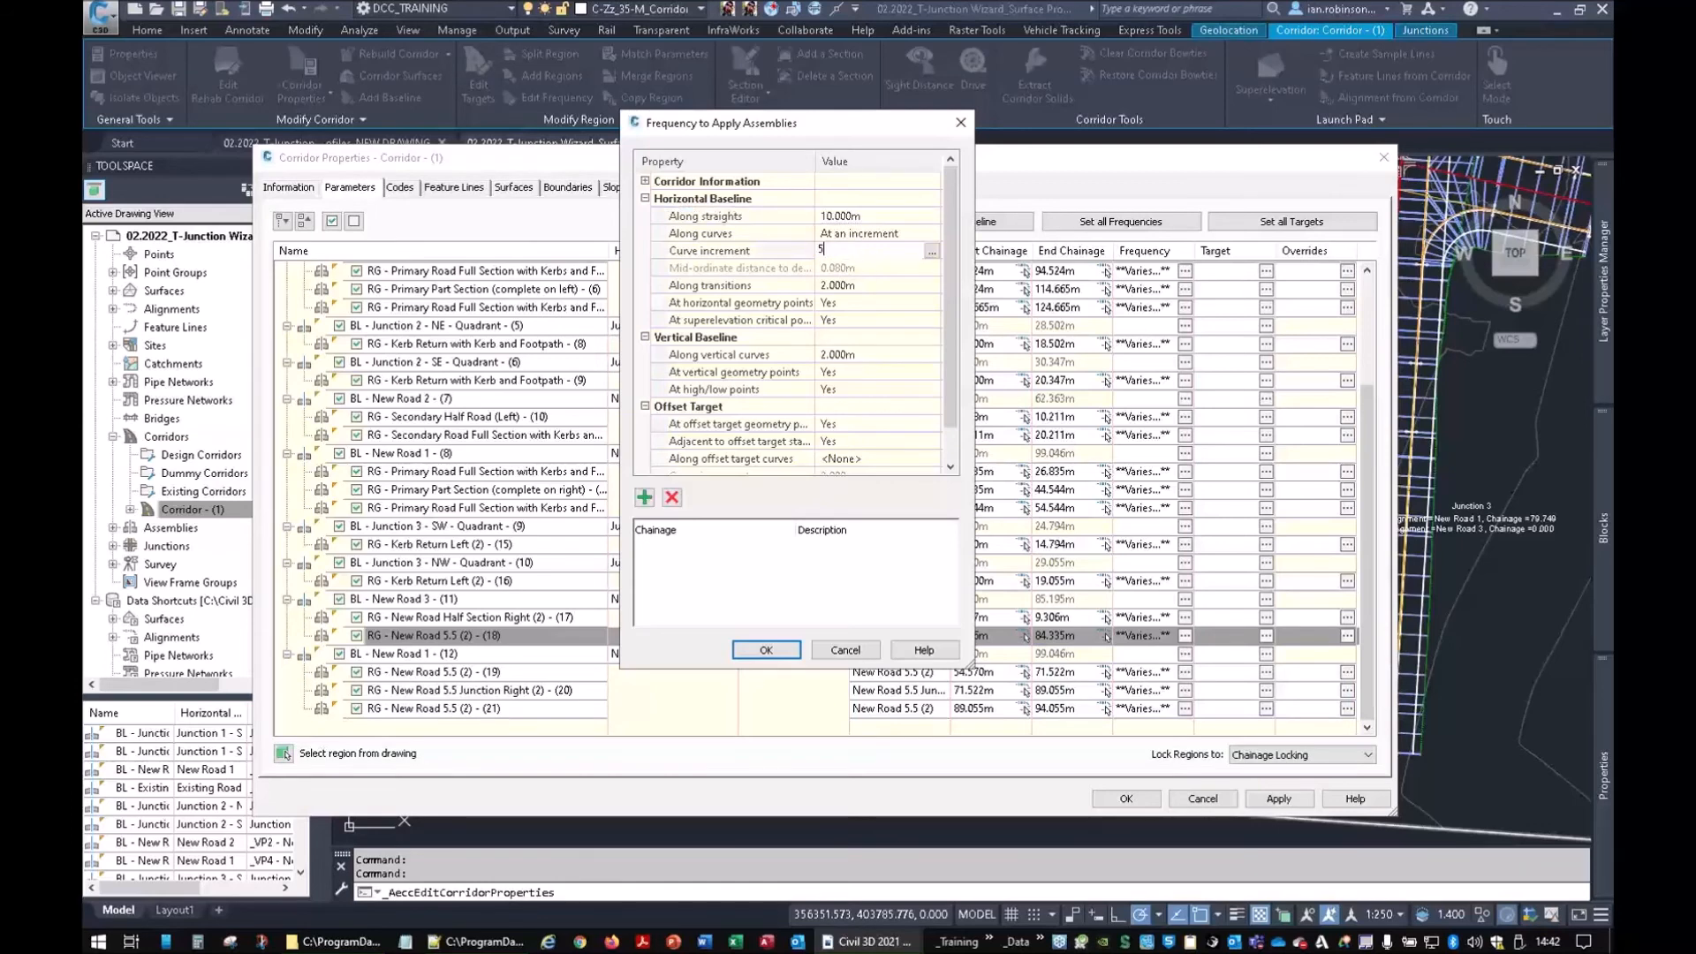
pyautogui.click(765, 650)
pyautogui.click(1185, 636)
pyautogui.click(861, 356)
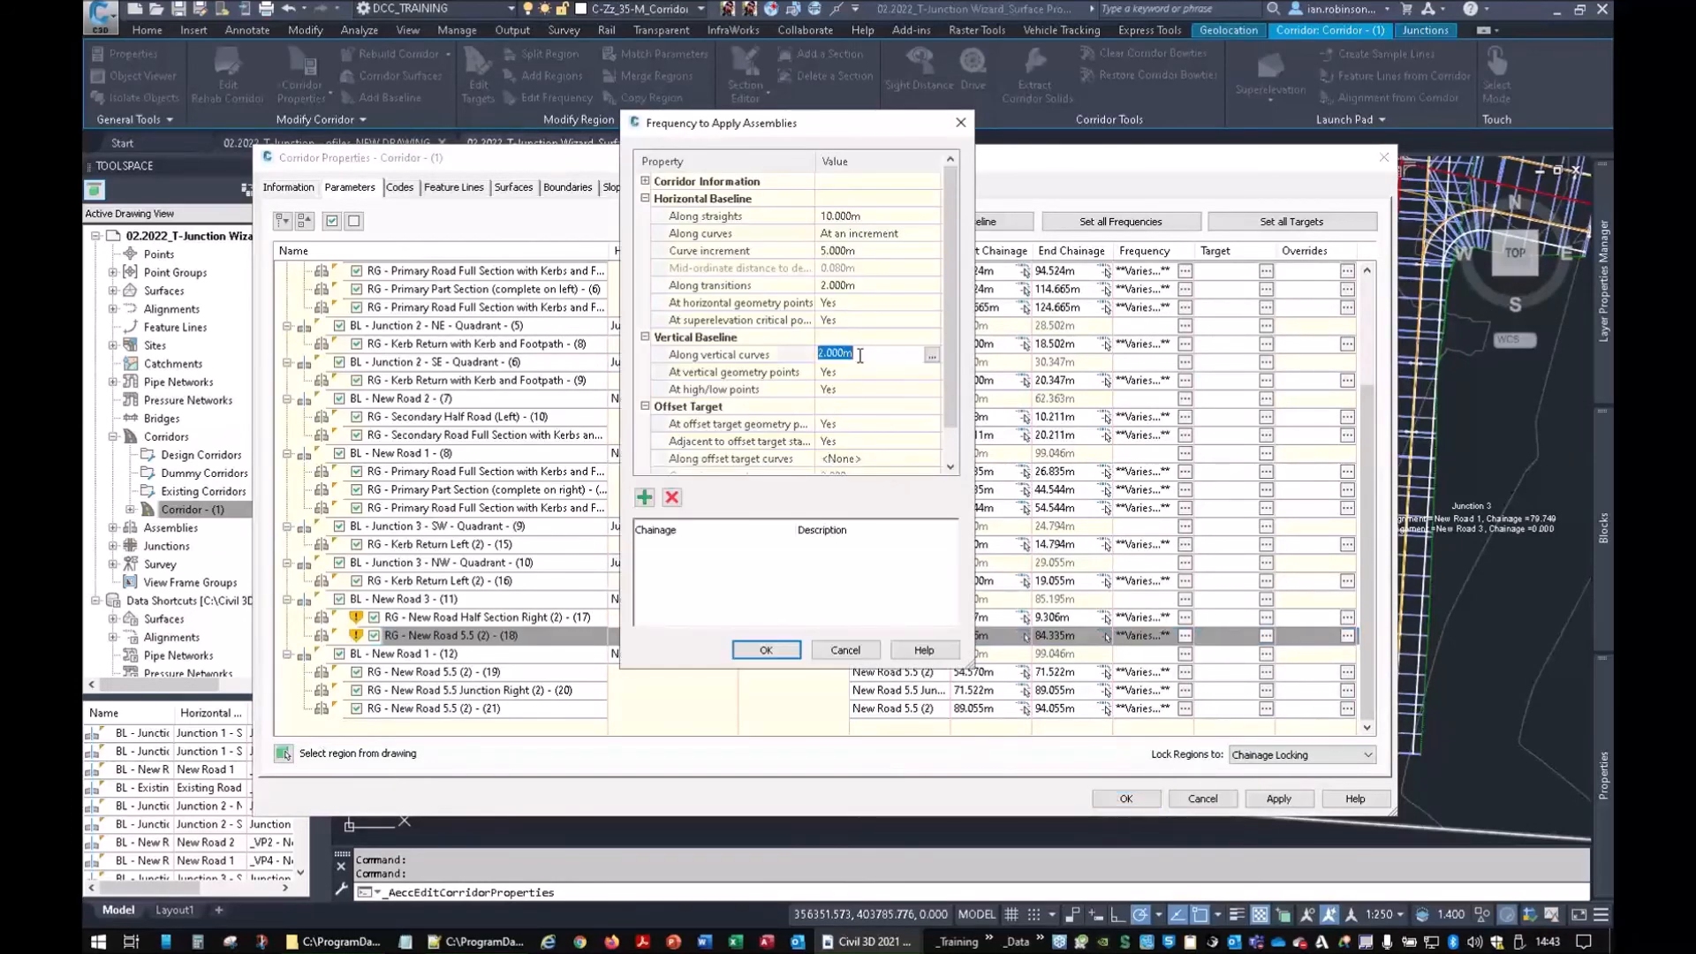
pyautogui.write('5')
pyautogui.click(758, 652)
pyautogui.click(1126, 798)
pyautogui.click(910, 433)
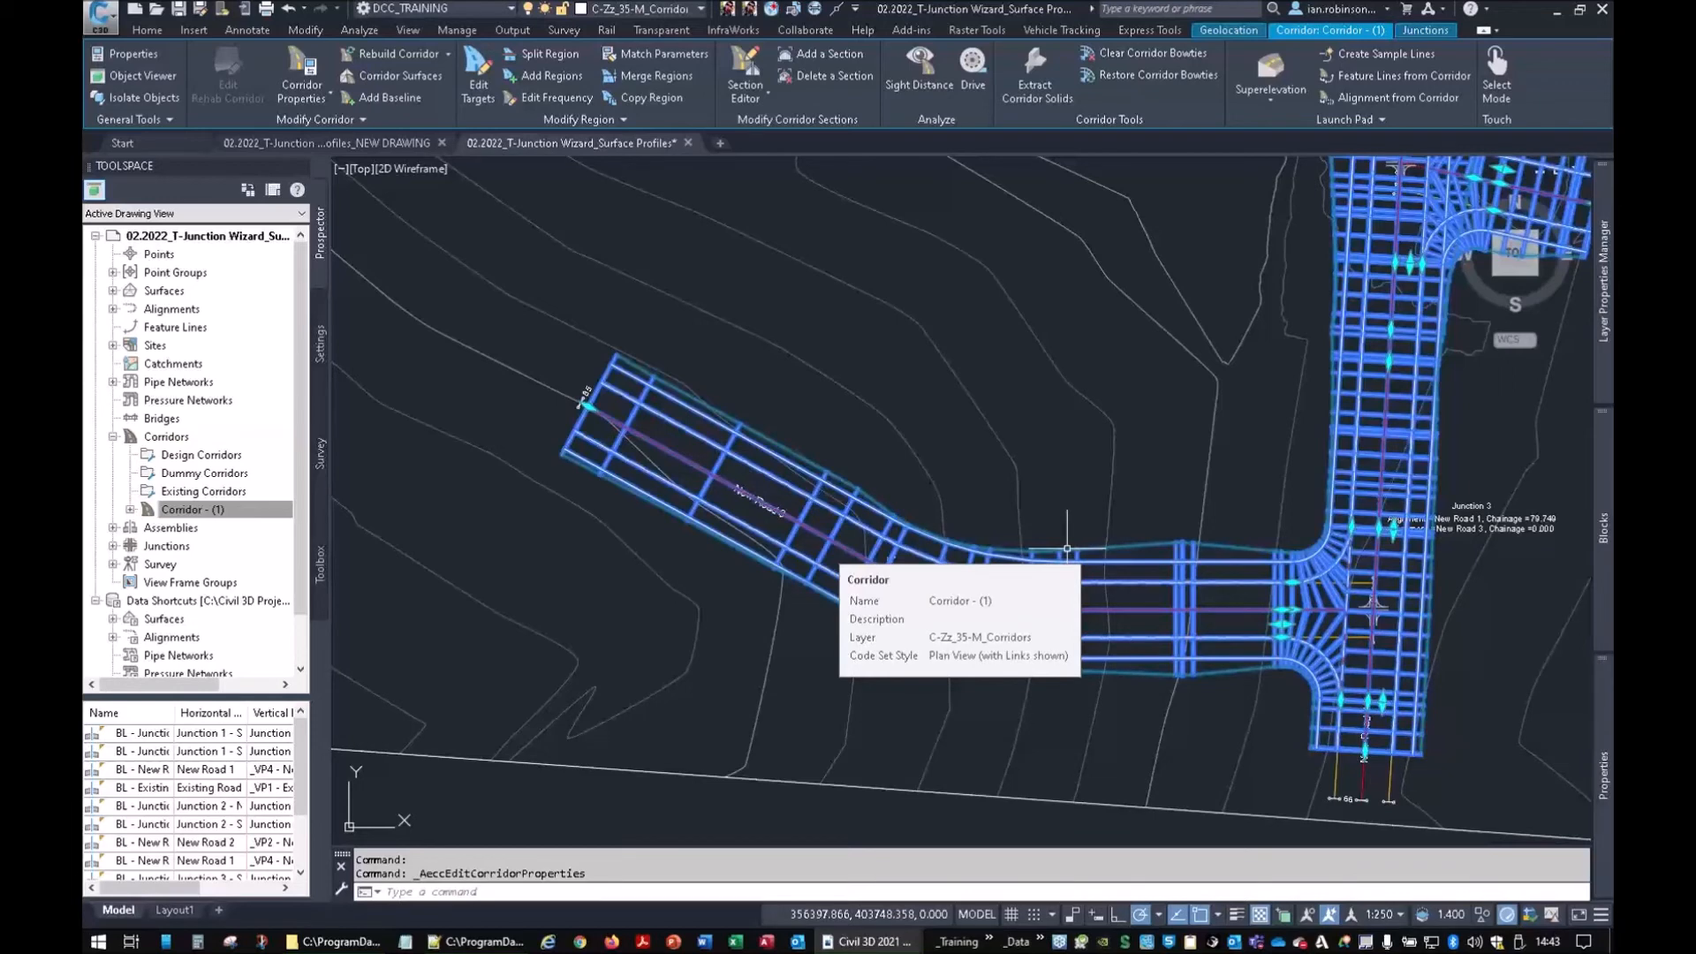
# Deselect the corridor and adjust the view of the current drawing
pyautogui.scroll(-3, 1117, 462)
pyautogui.moveTo(1135, 441)
pyautogui.mouseDown(button='middle')
pyautogui.moveTo(1110, 384)
pyautogui.moveTo(1007, 566)
pyautogui.mouseUp(button='middle')
pyautogui.press('Escape')
pyautogui.press('Escape')
pyautogui.scroll(2, 1127, 436)
pyautogui.moveTo(1128, 436); pyautogui.dragTo(1036, 363, button='middle')
pyautogui.scroll(-3, 1035, 363)
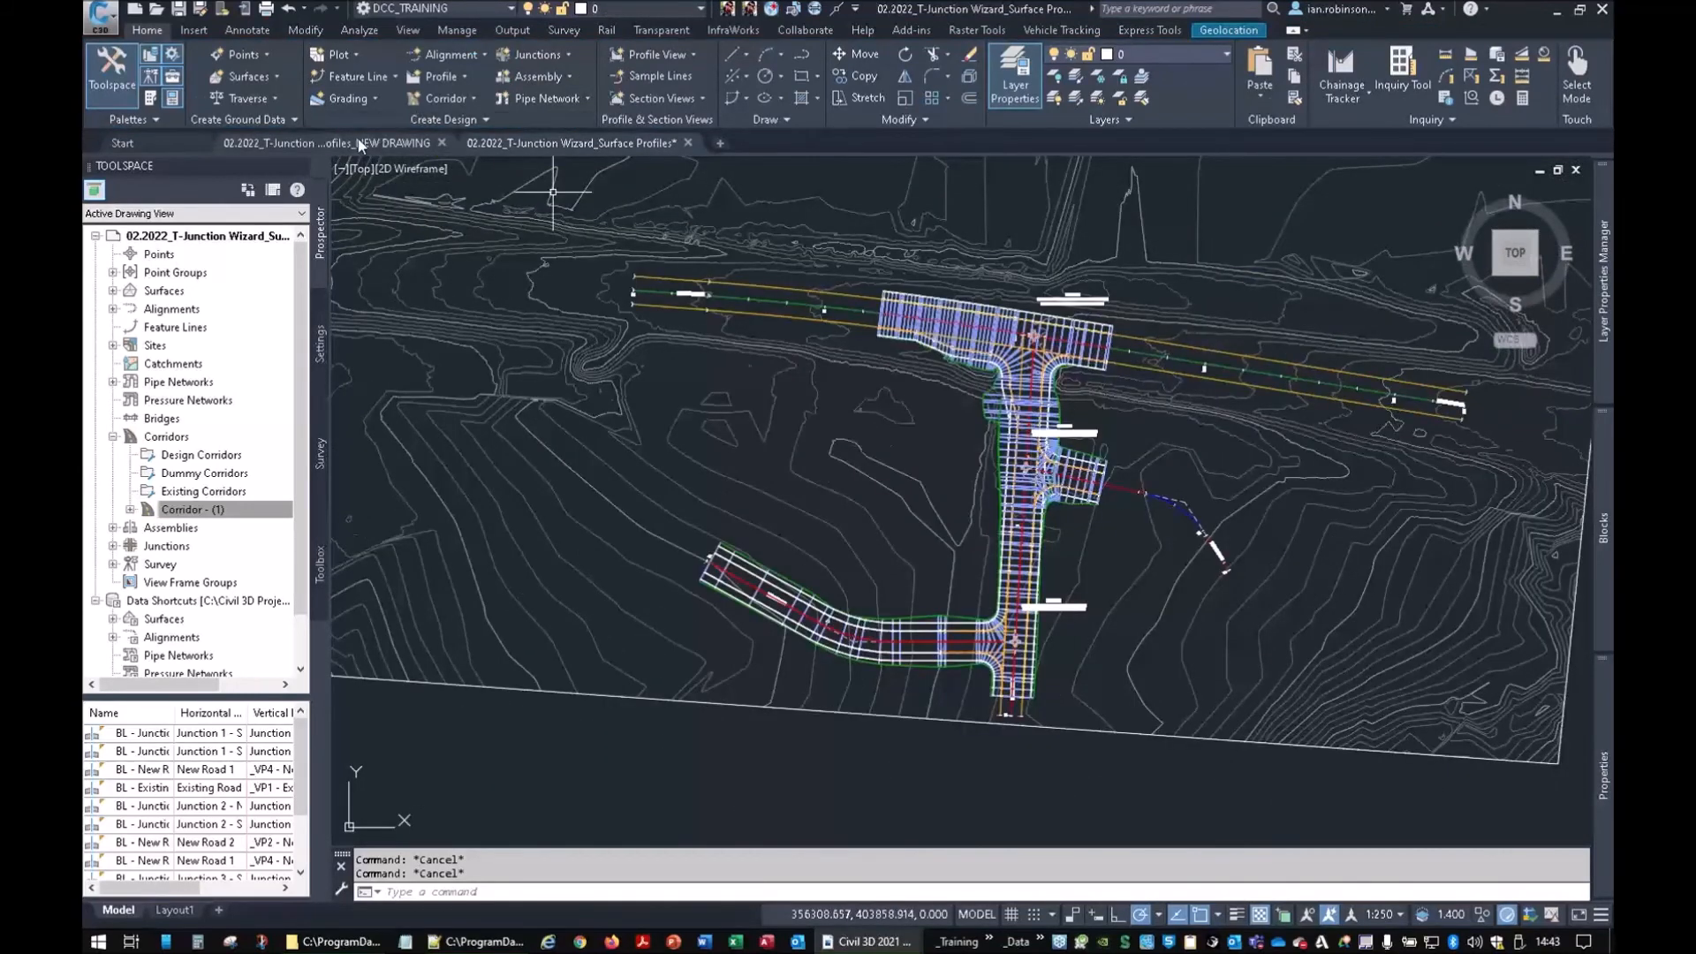
# Switch to the T-Junction Wizard_Surface Profiles drawing and frame the road alignments over the surface
pyautogui.click(358, 142)
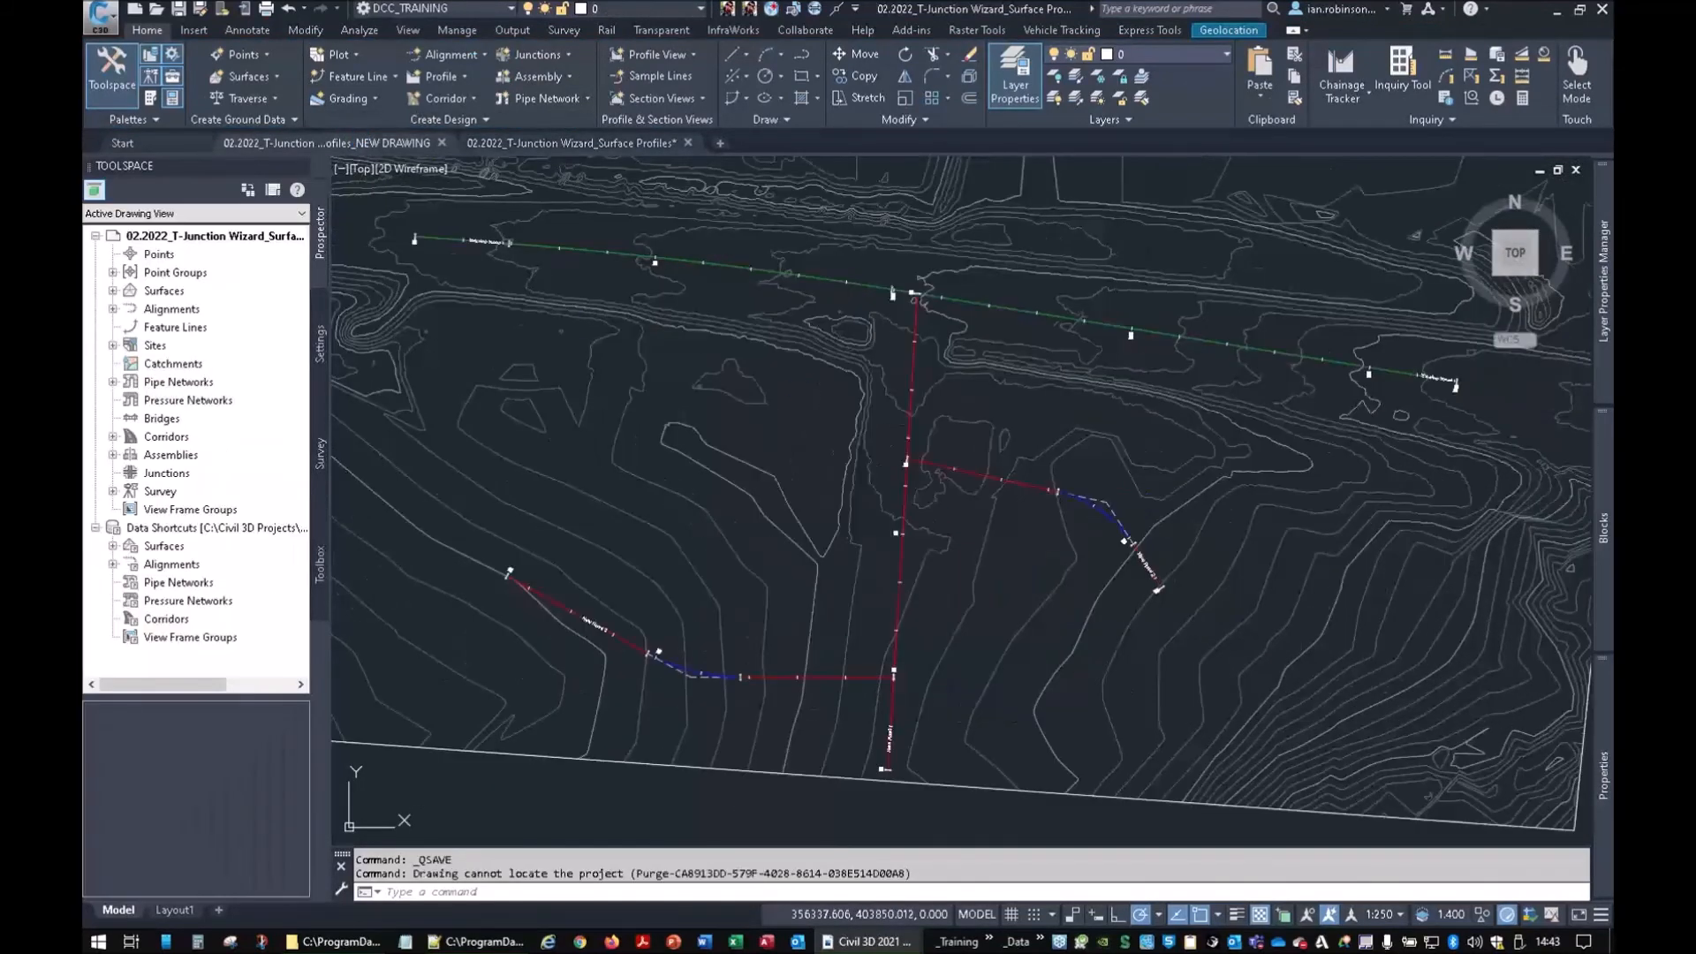
pyautogui.scroll(-6, 872, 373)
pyautogui.moveTo(1316, 357); pyautogui.dragTo(1129, 378, button='middle')
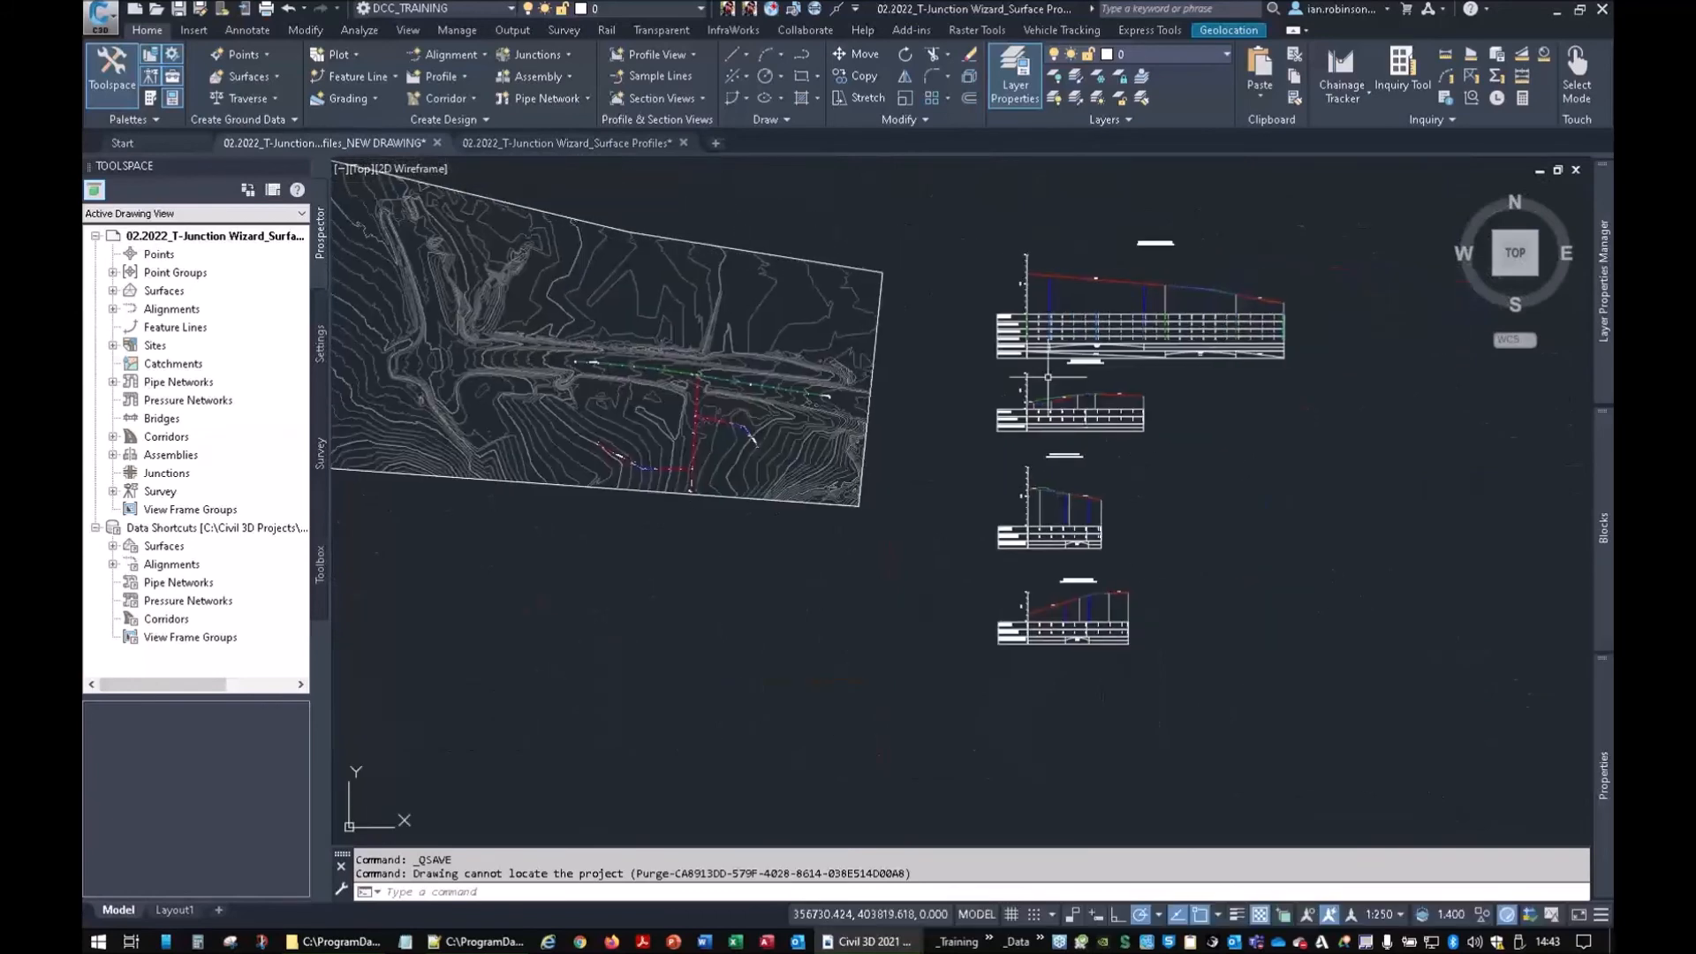
pyautogui.scroll(6, 1112, 424)
pyautogui.scroll(-6, 996, 342)
pyautogui.moveTo(702, 358); pyautogui.dragTo(1022, 462, button='middle')
pyautogui.scroll(5, 1029, 463)
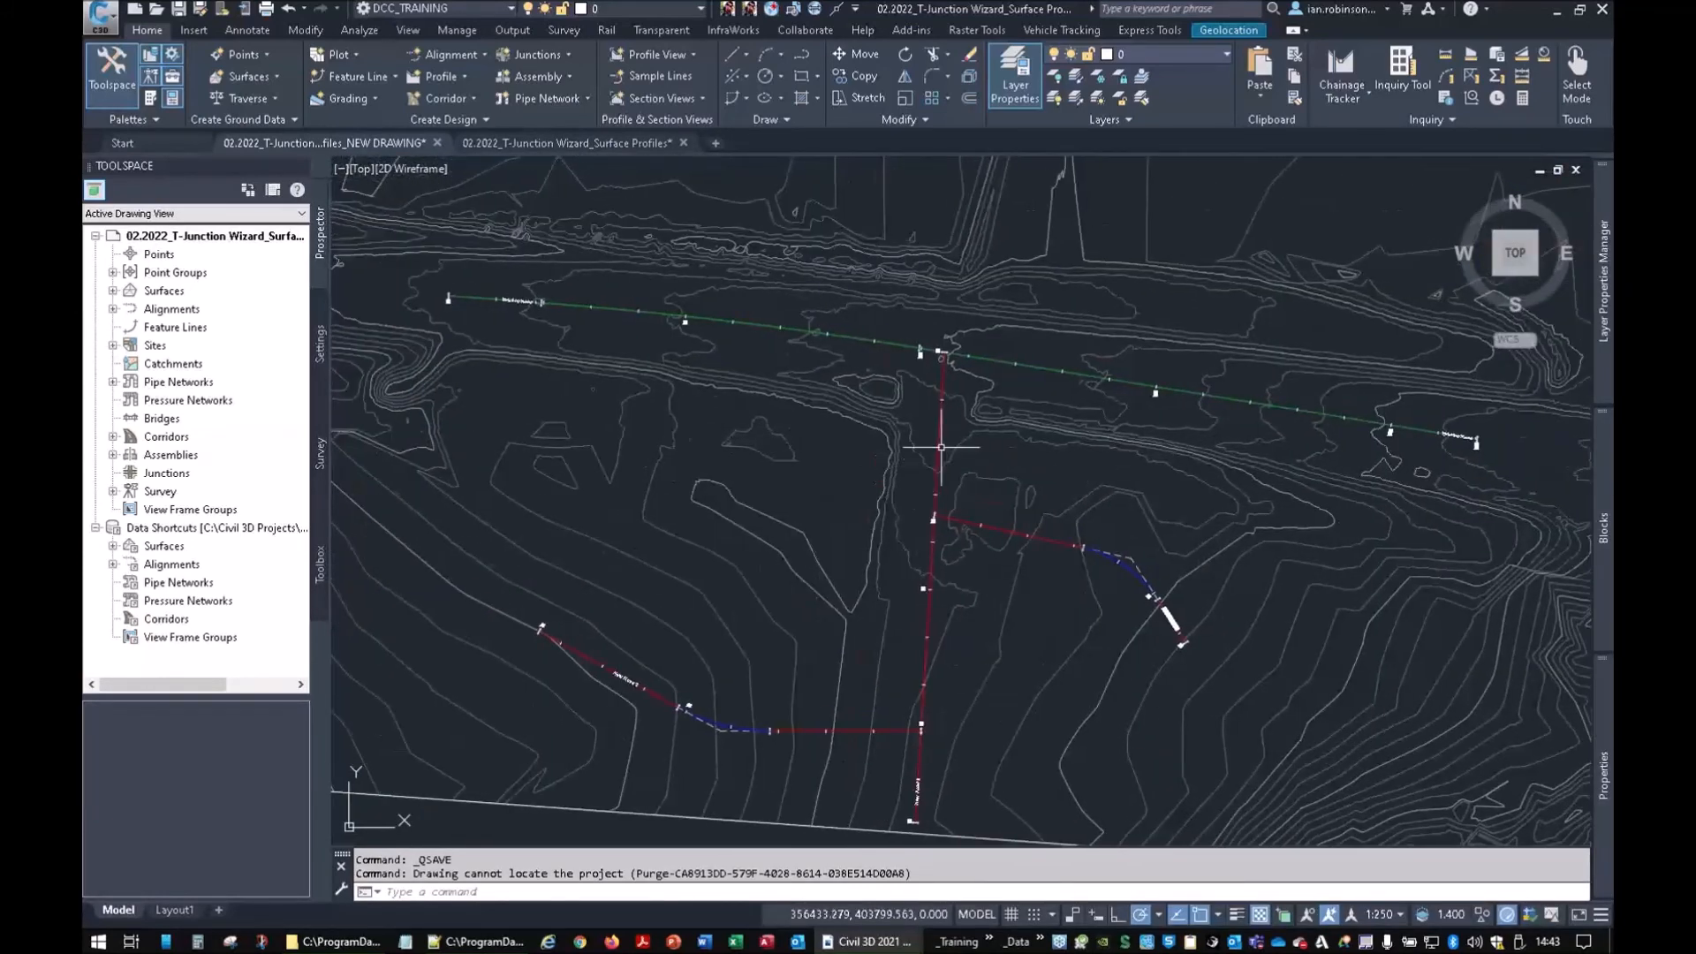
pyautogui.moveTo(676, 330)
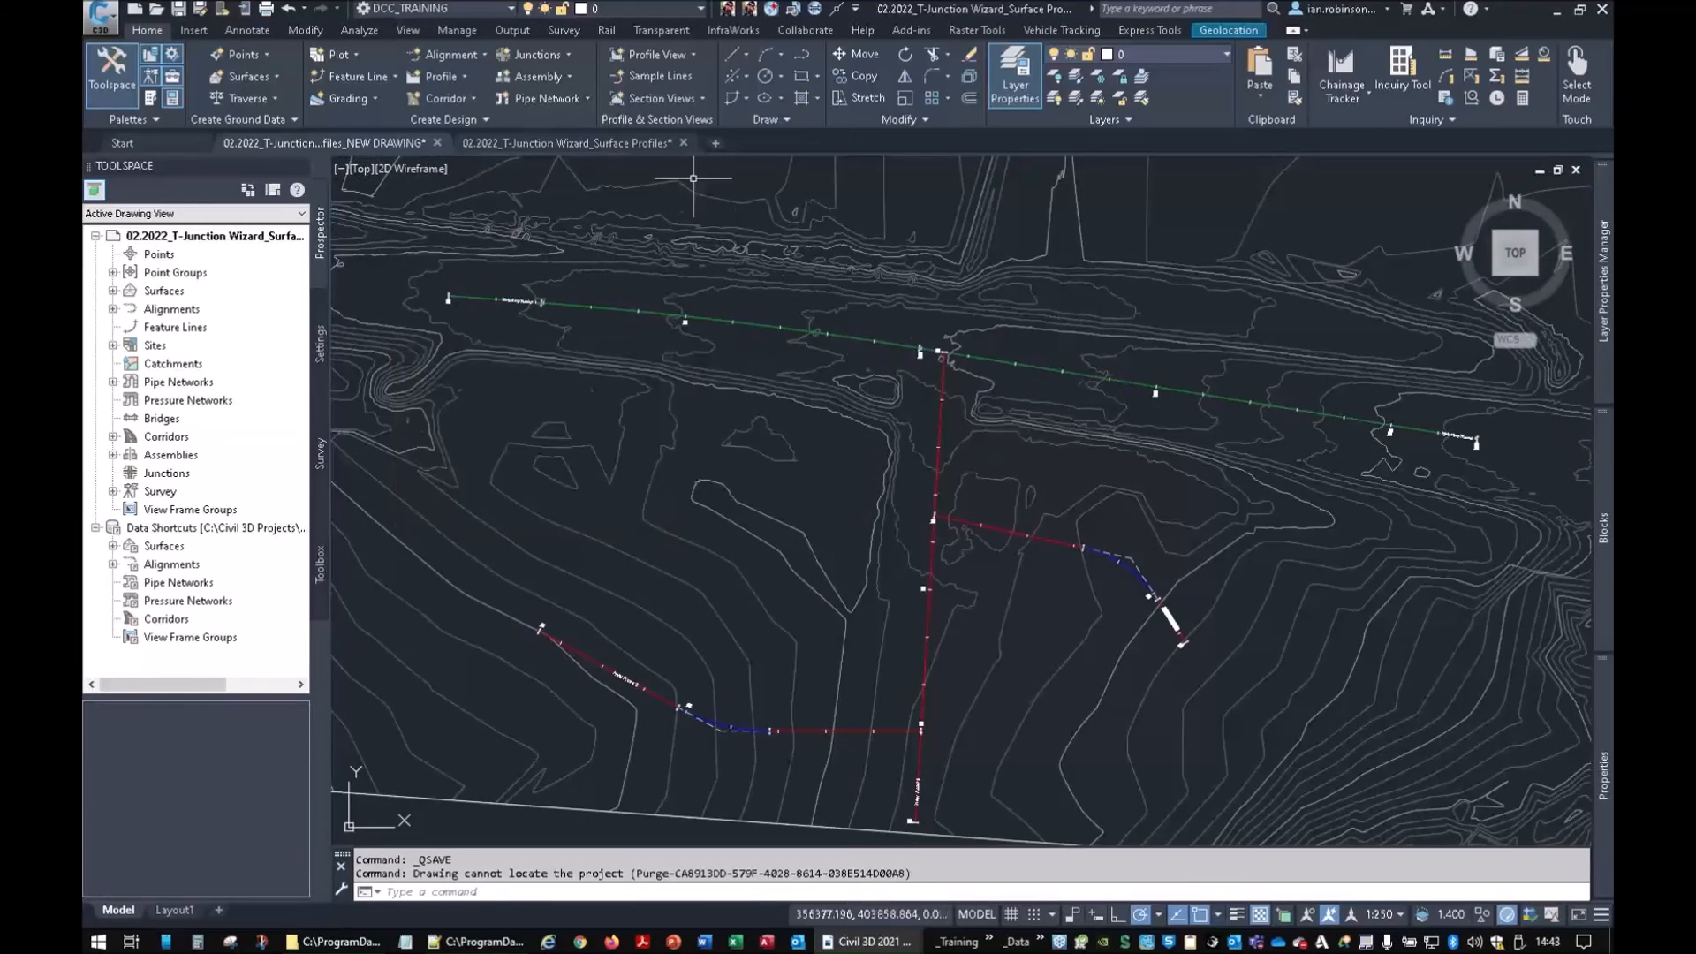
pyautogui.click(548, 55)
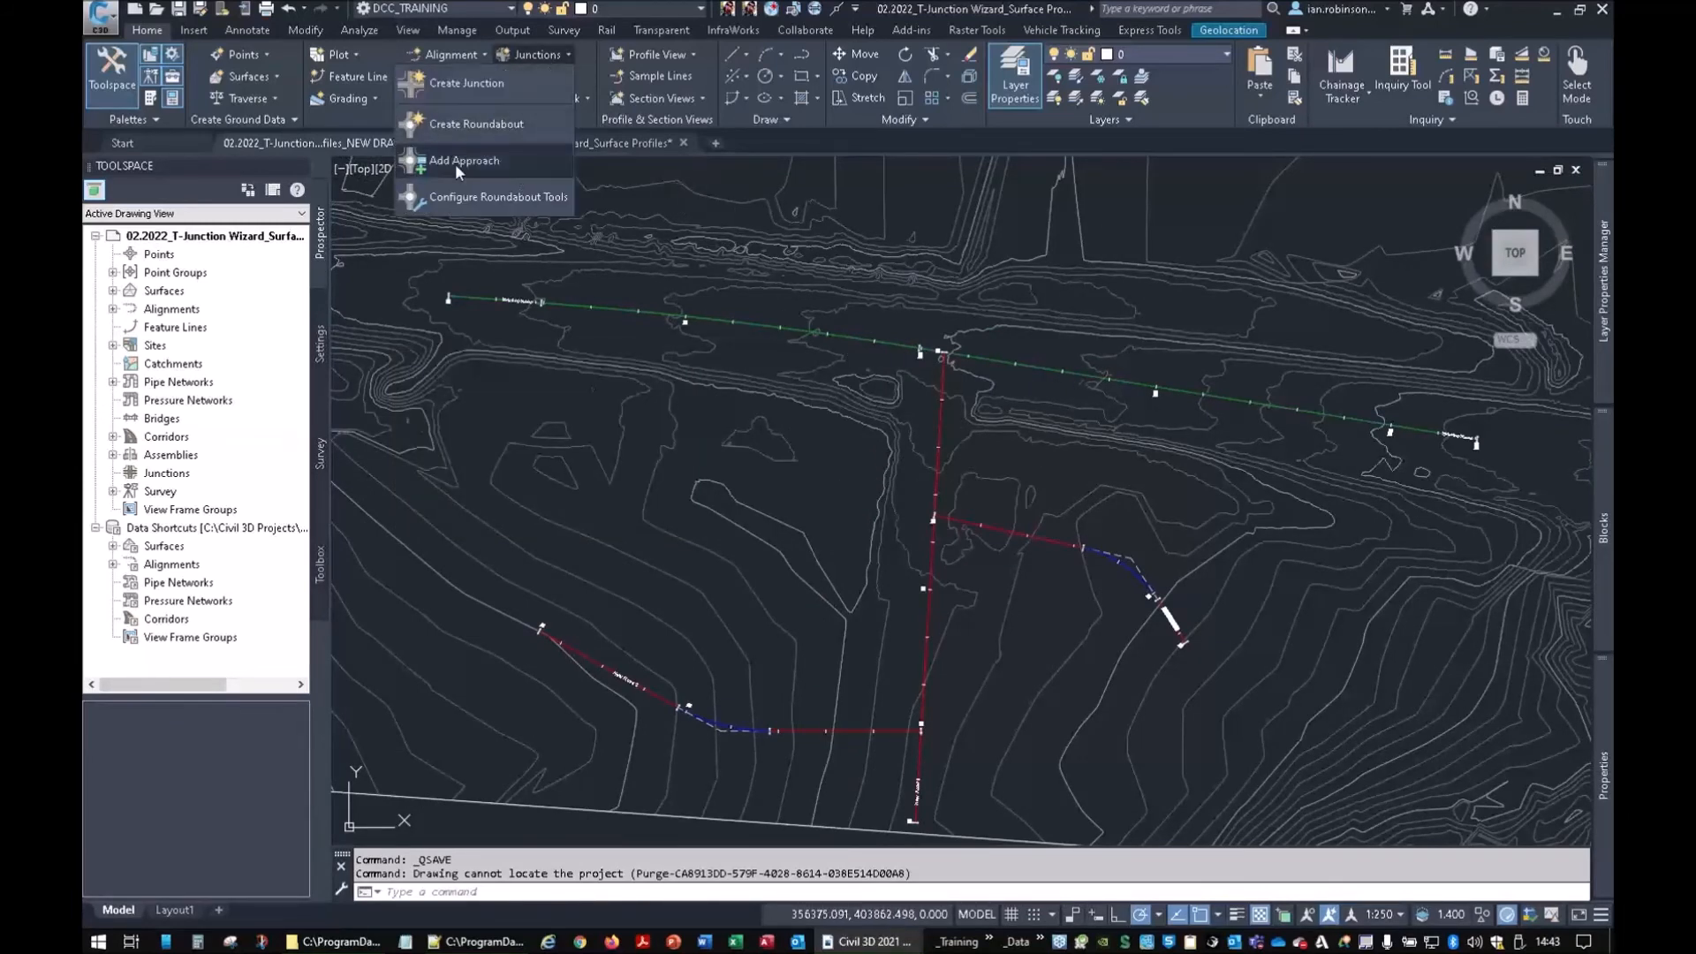
# Open the Junction > Commands > CreateIntersection settings in Toolspace Settings
pyautogui.click(466, 83)
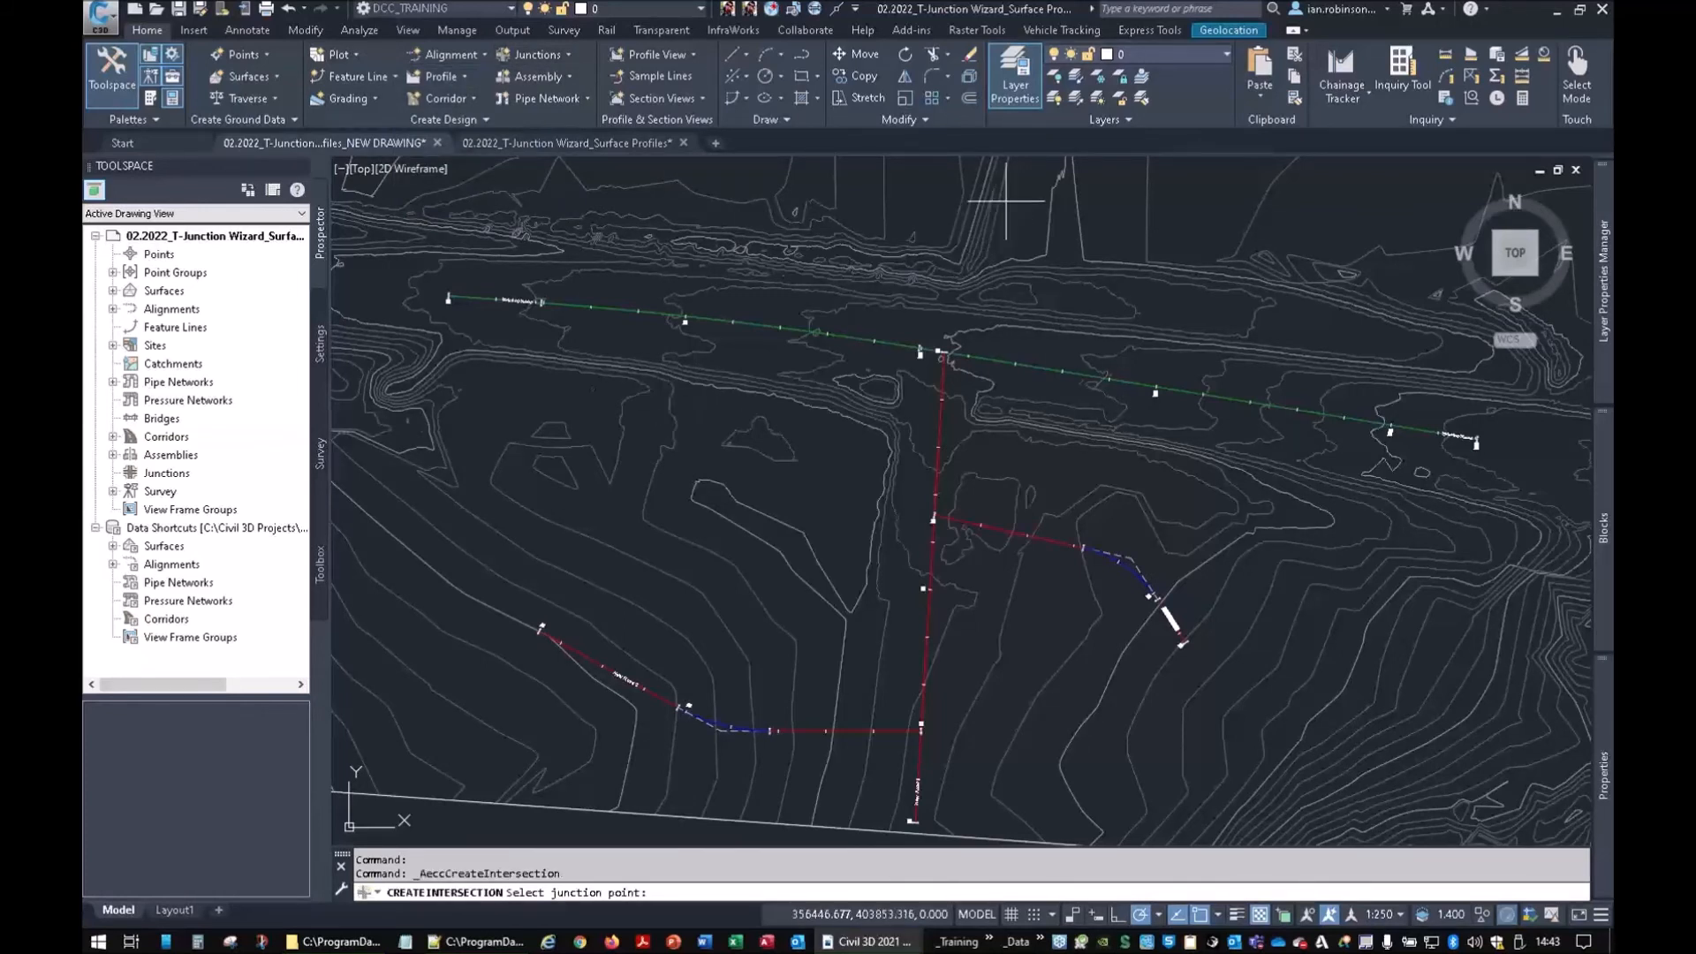
pyautogui.press('Escape')
pyautogui.click(321, 340)
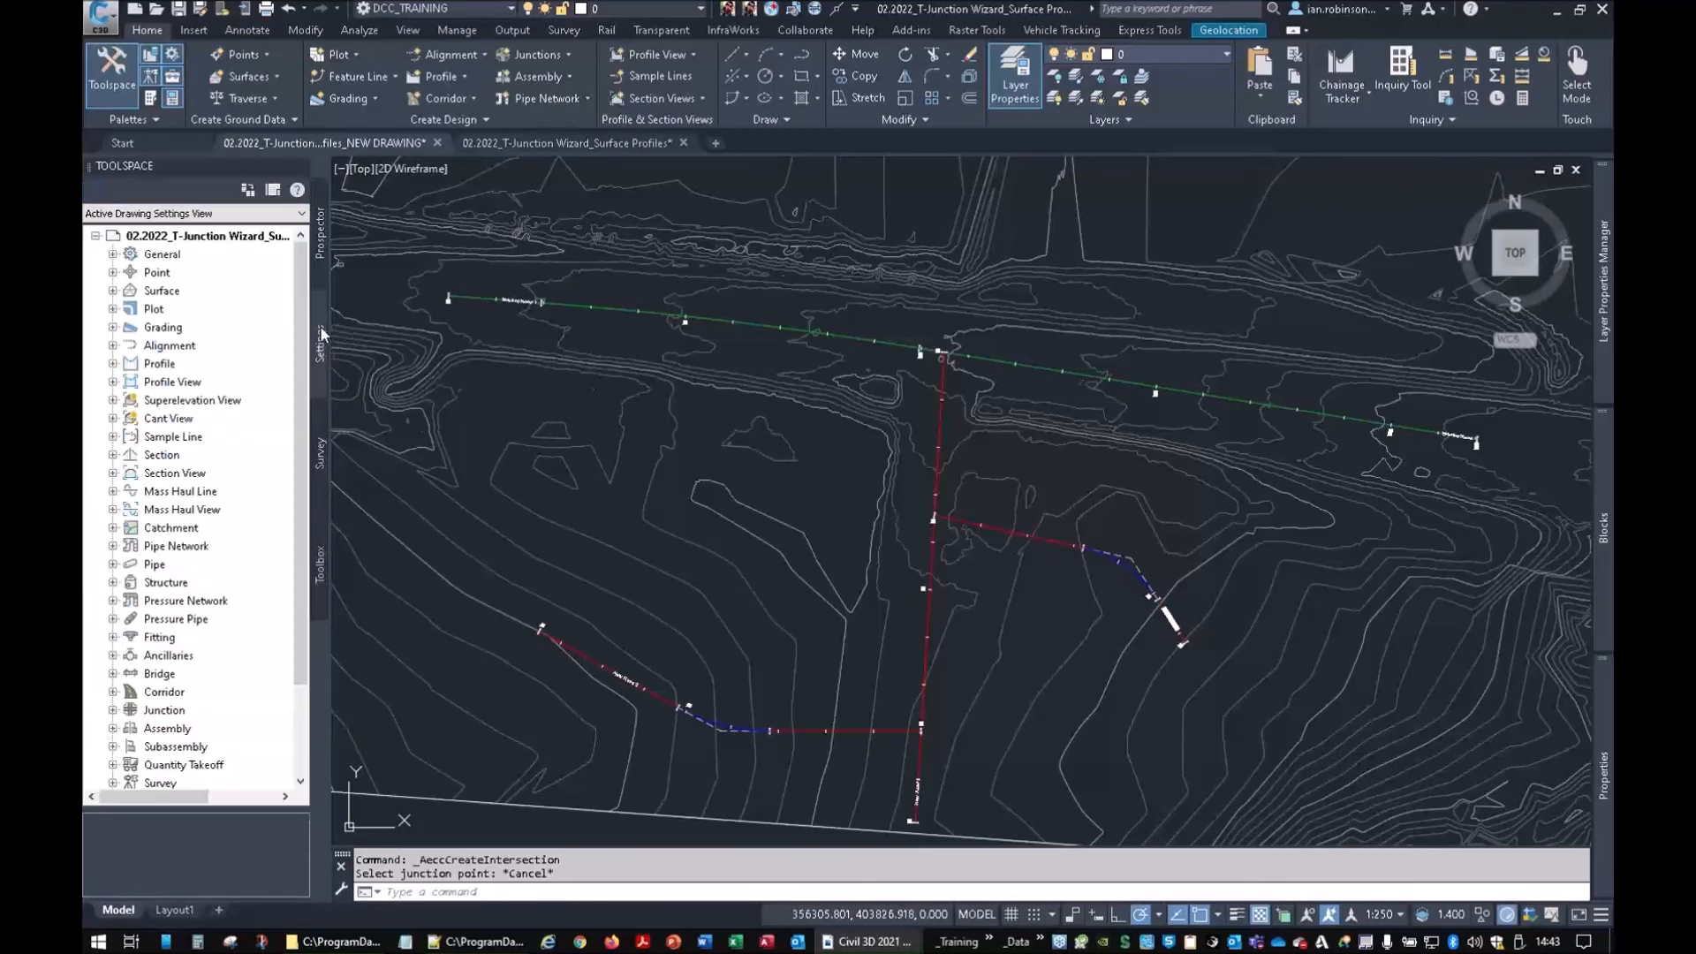
pyautogui.click(113, 712)
pyautogui.click(130, 765)
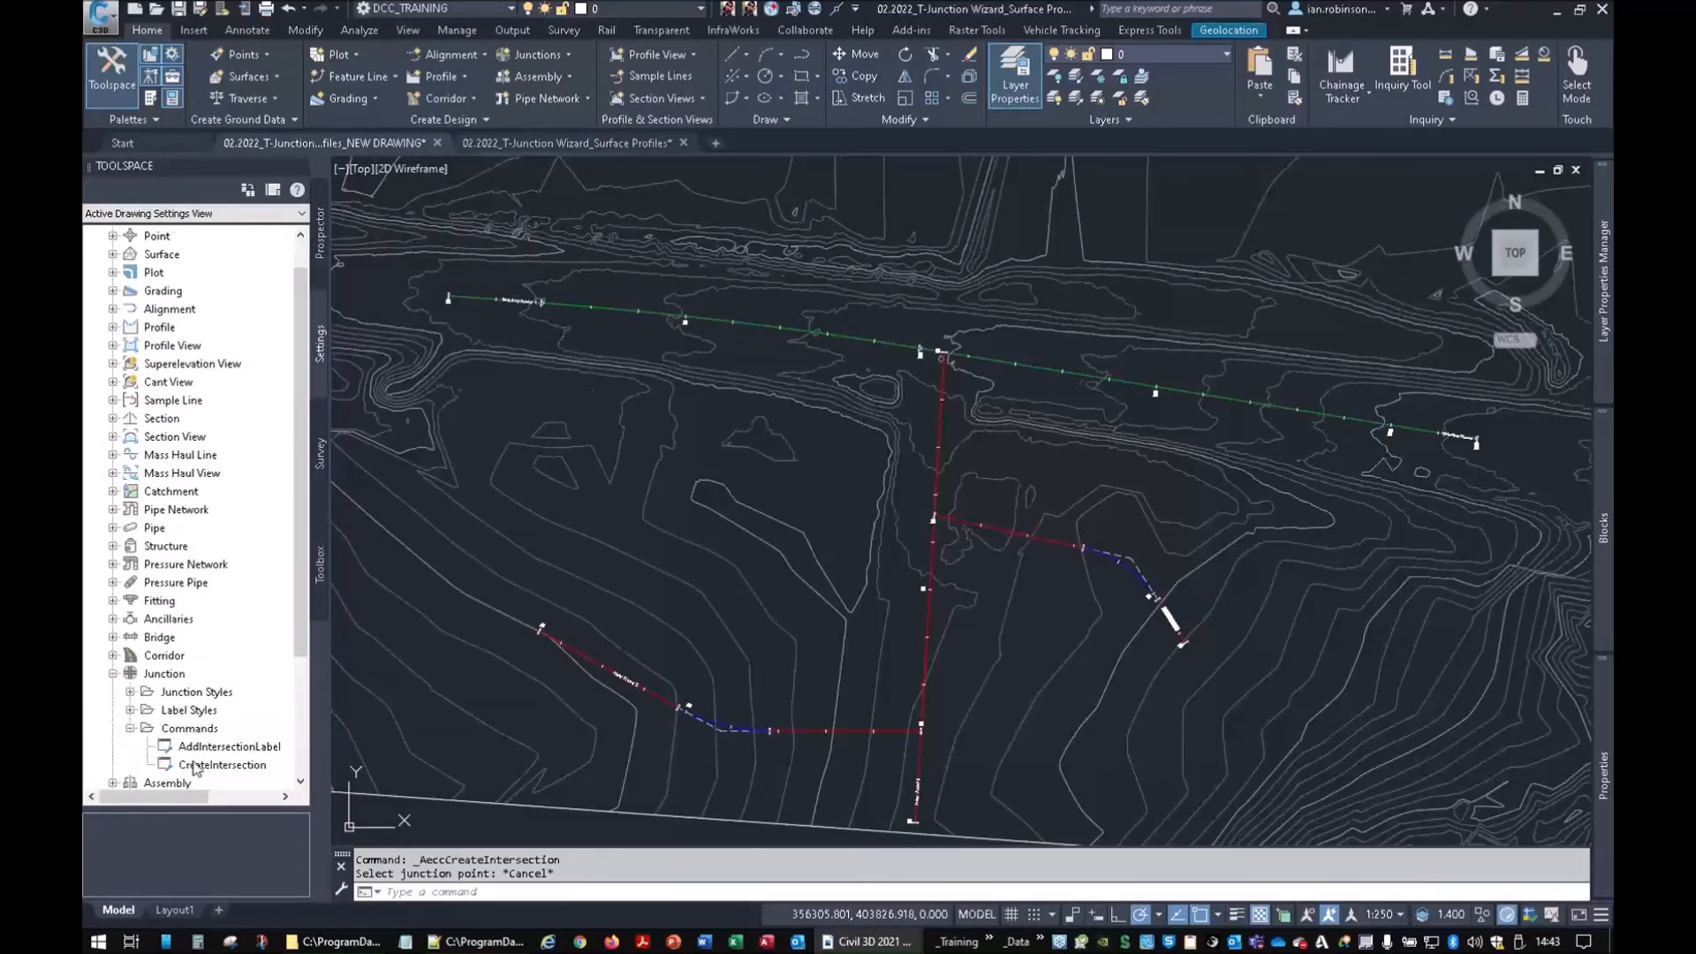
pyautogui.doubleClick(196, 768)
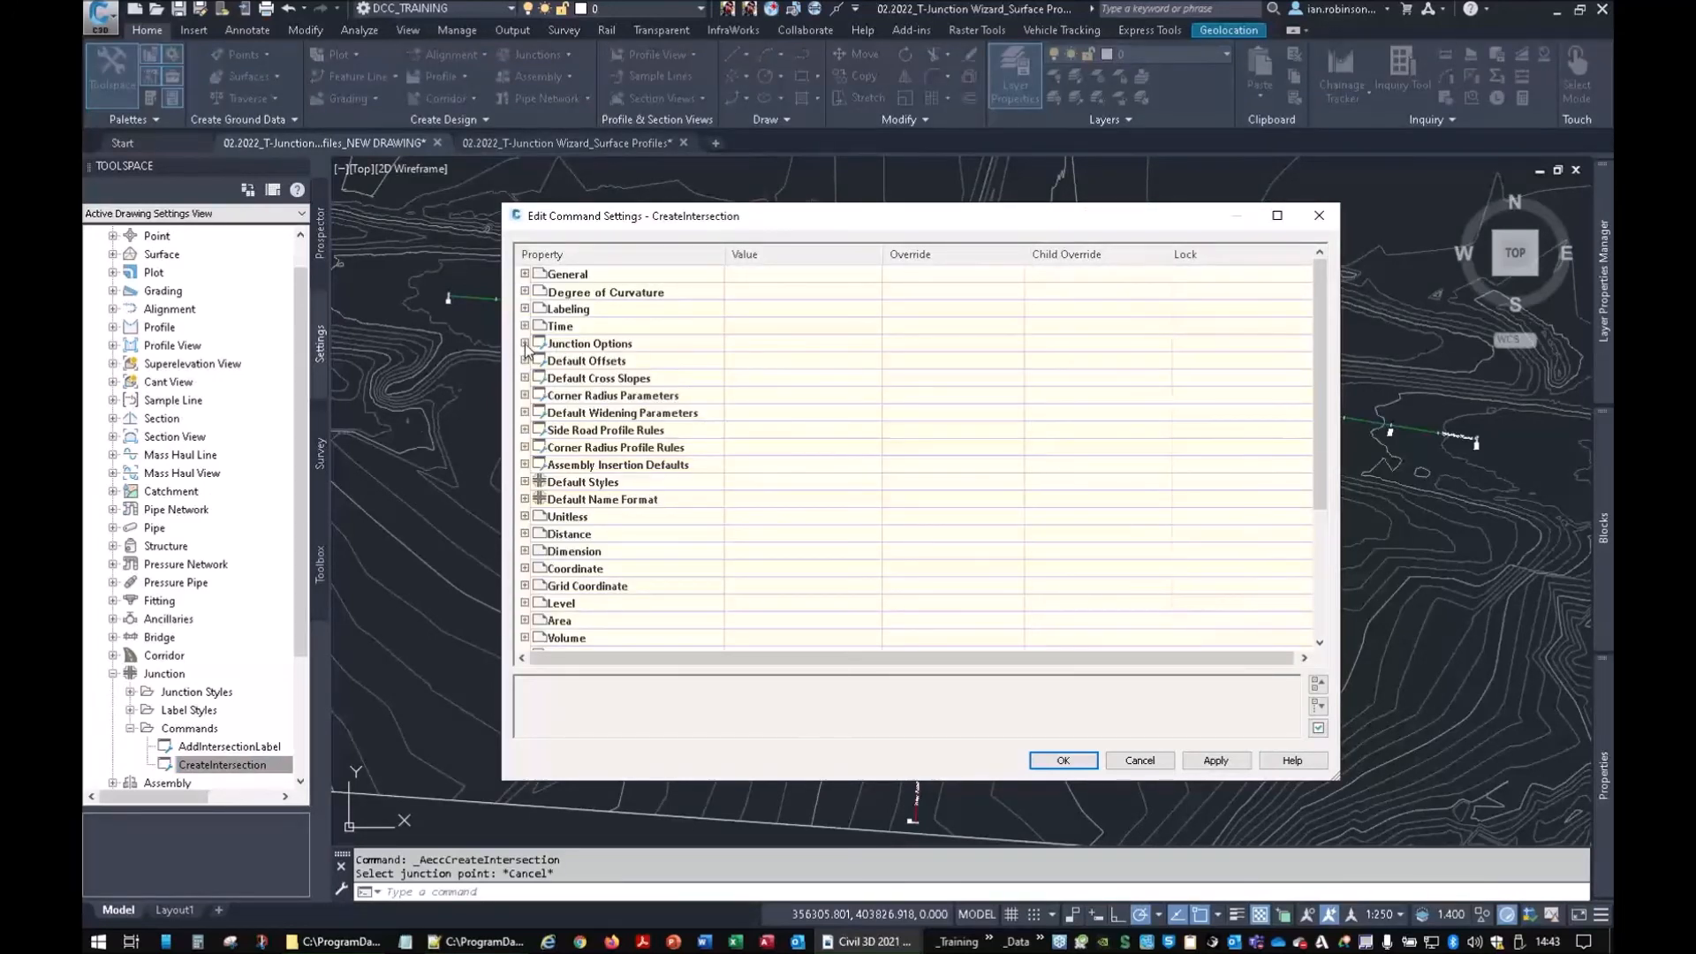
# Set the primary and side road left and right default offsets to 2.750m and save
pyautogui.click(525, 343)
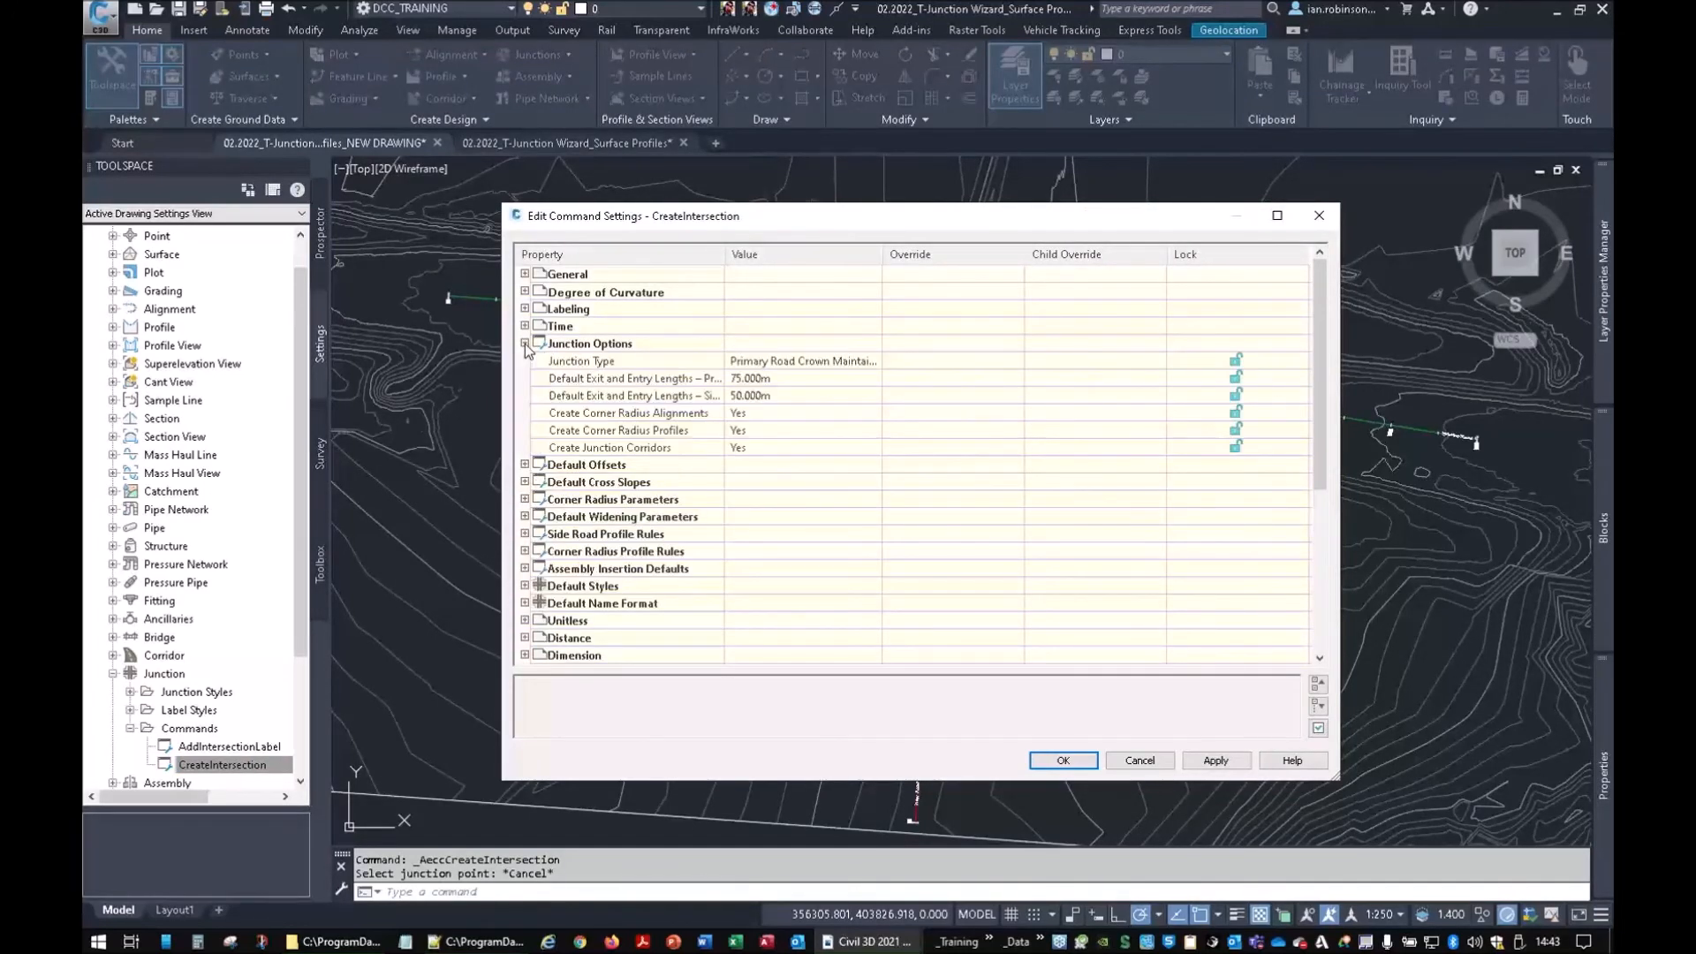
pyautogui.click(525, 344)
pyautogui.click(525, 361)
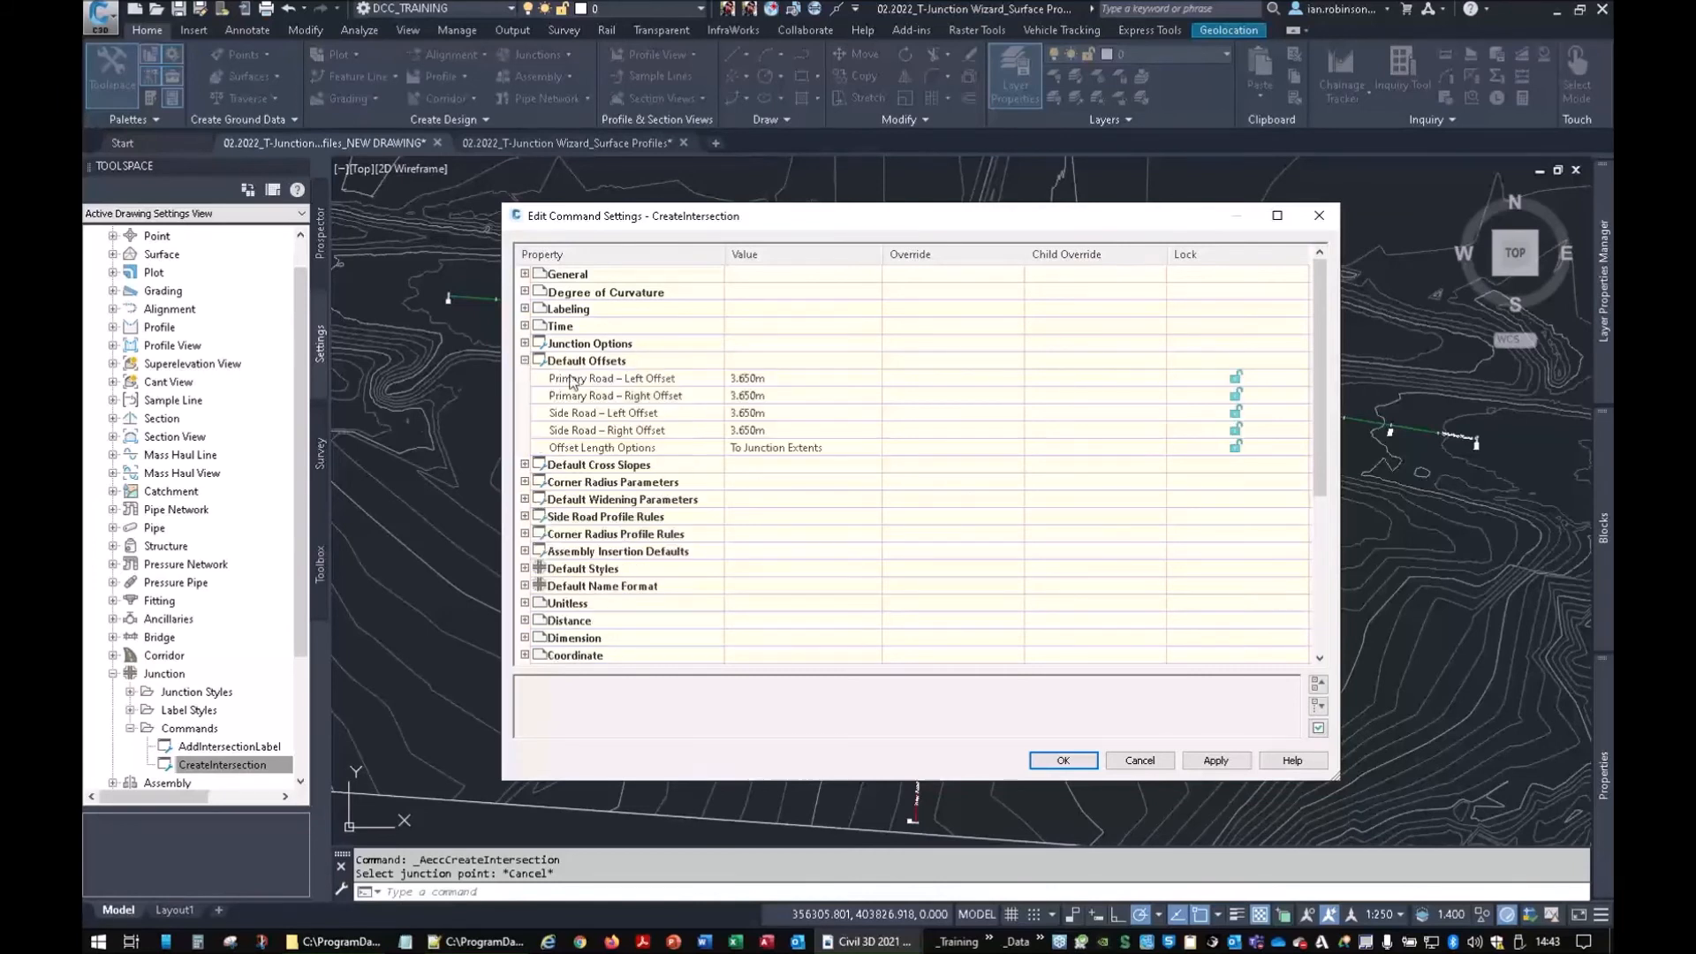
pyautogui.click(752, 391)
pyautogui.click(755, 380)
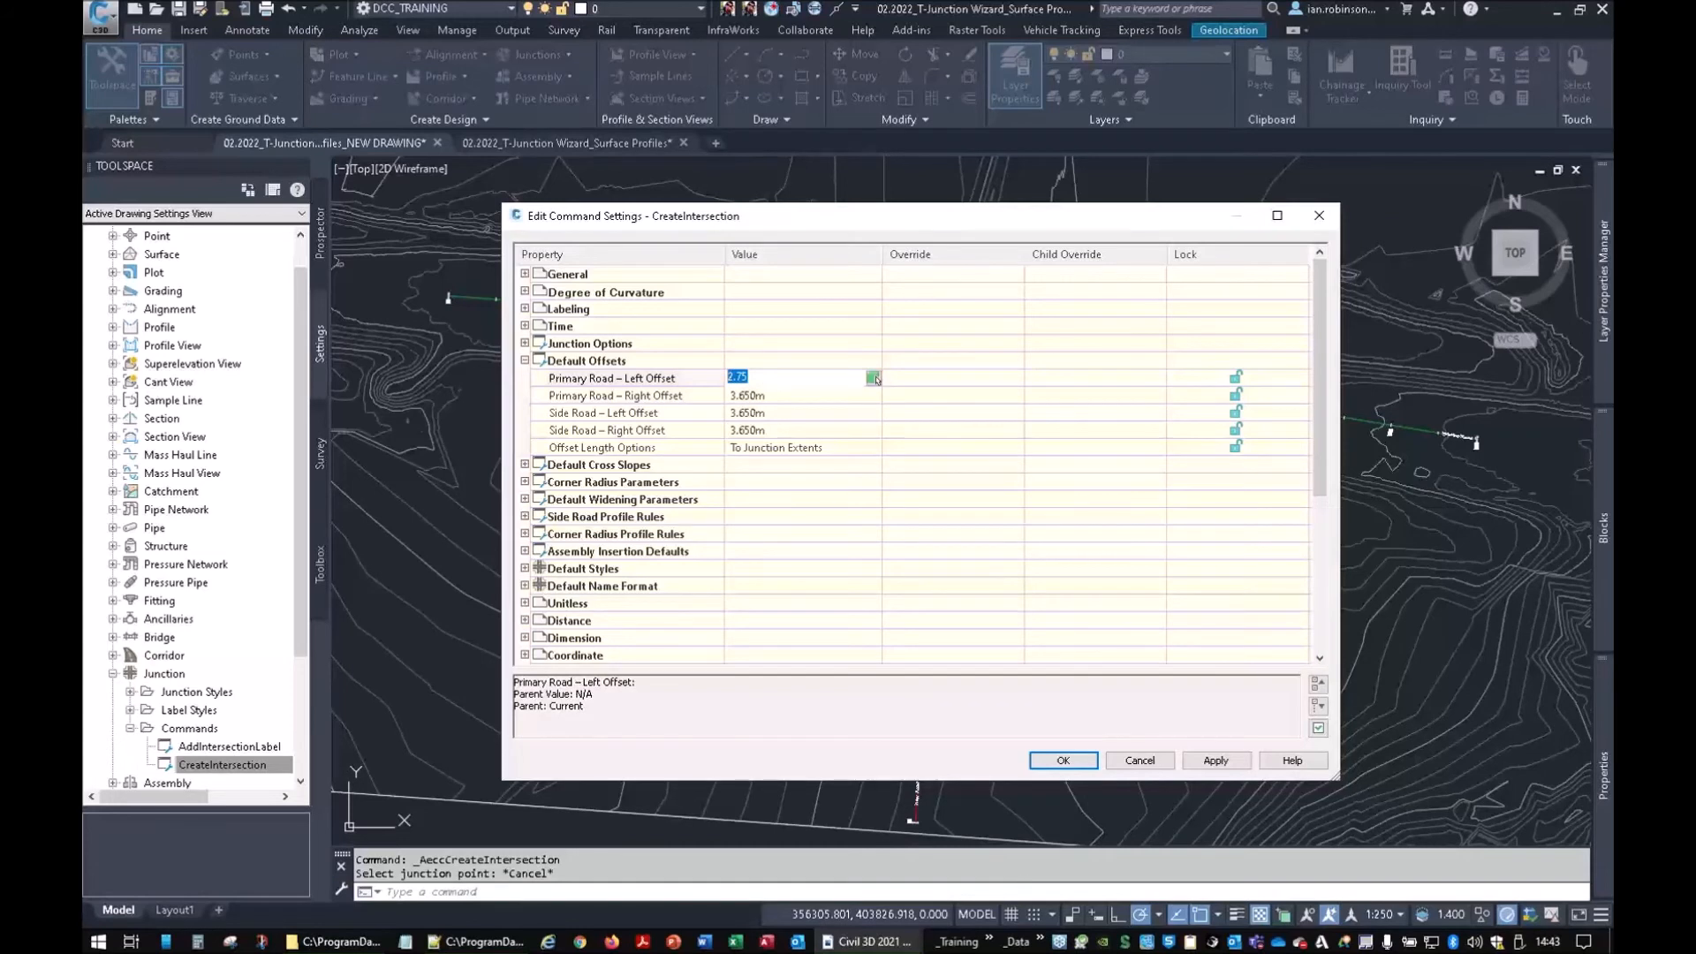
pyautogui.click(753, 396)
pyautogui.write('2.75')
pyautogui.click(753, 406)
pyautogui.click(755, 430)
pyautogui.click(761, 480)
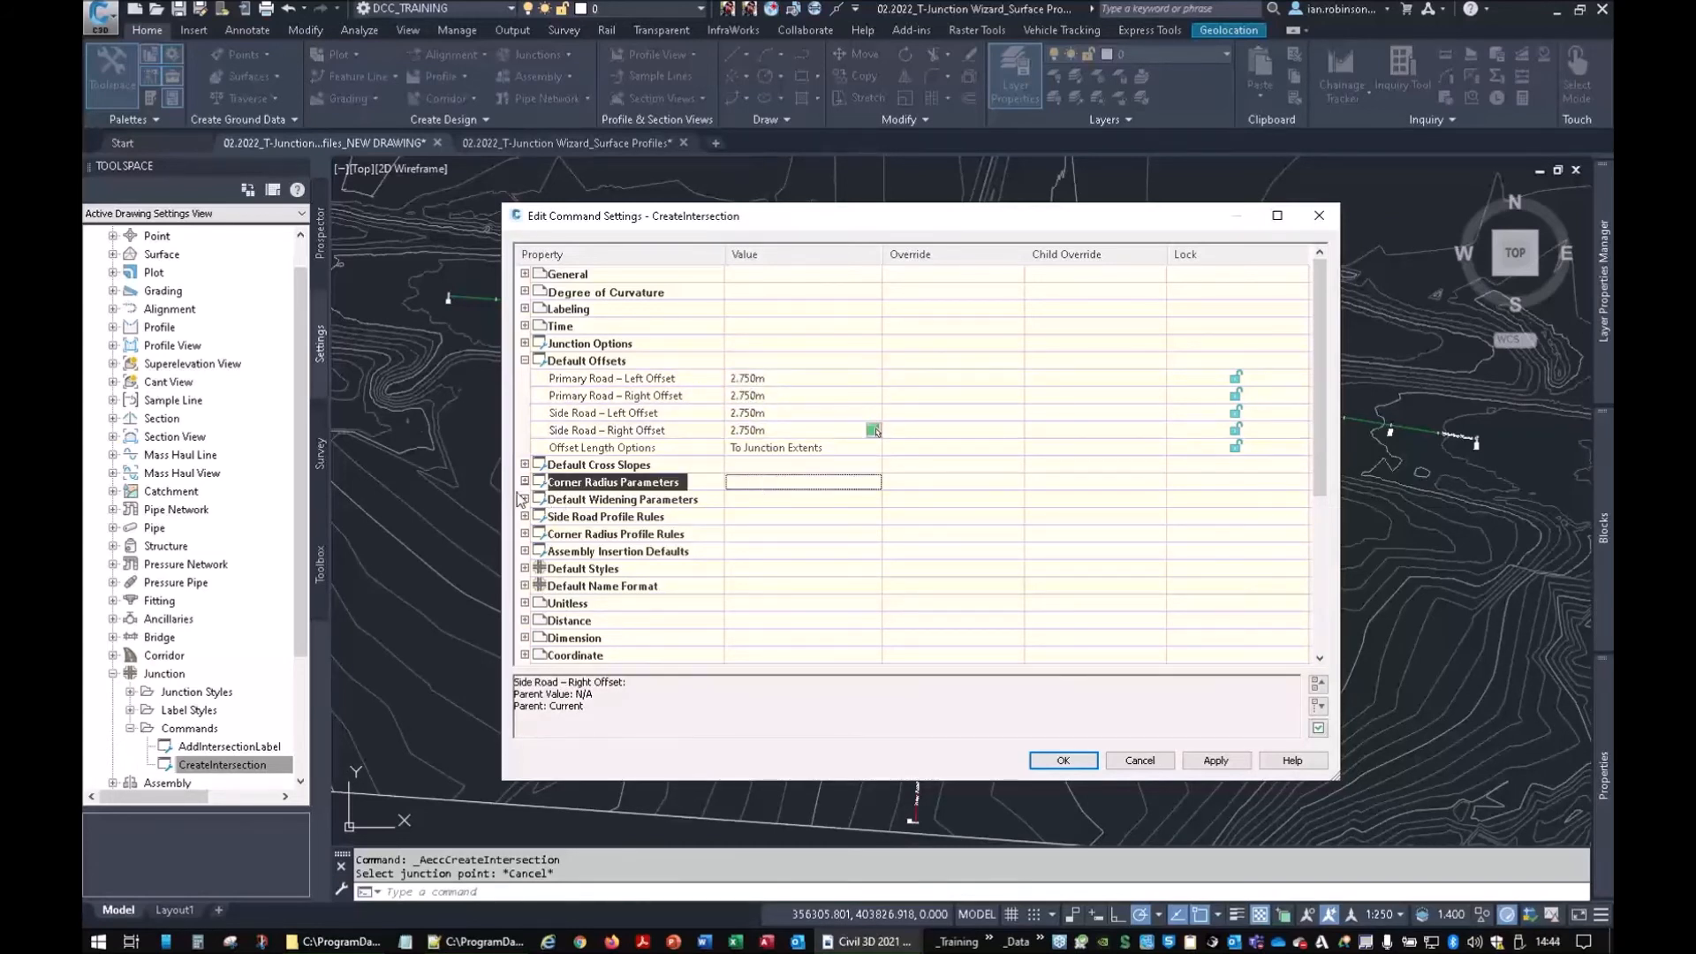
pyautogui.click(524, 483)
pyautogui.click(525, 482)
pyautogui.click(525, 465)
pyautogui.click(525, 465)
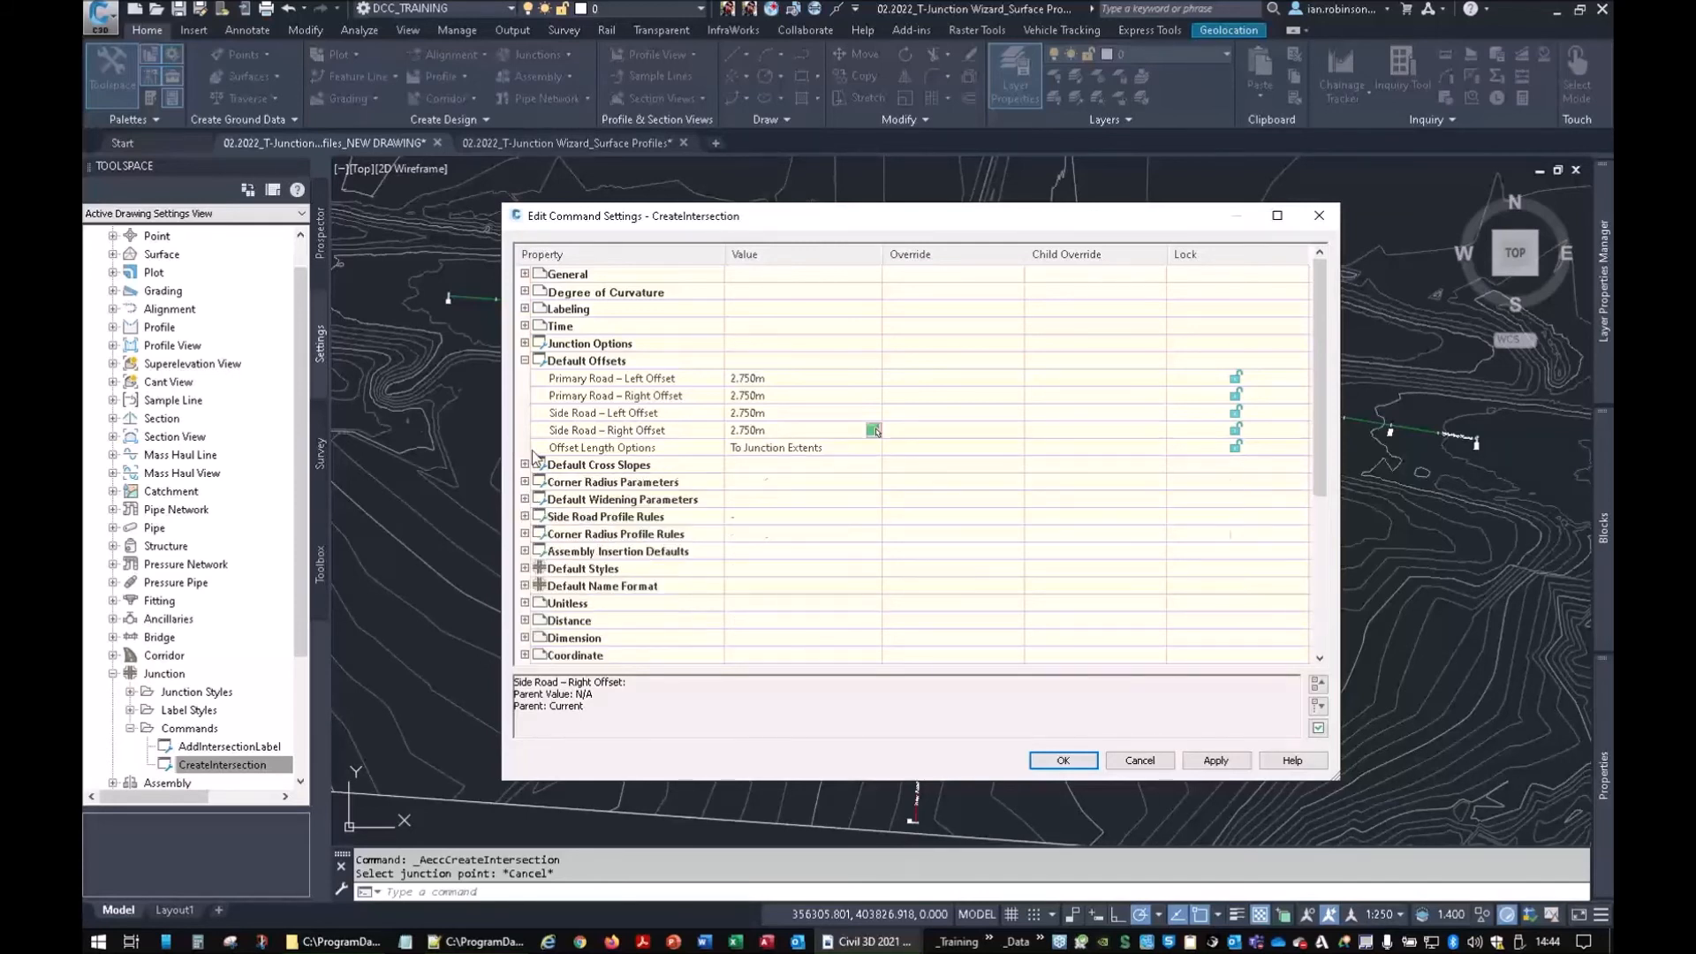
pyautogui.click(525, 361)
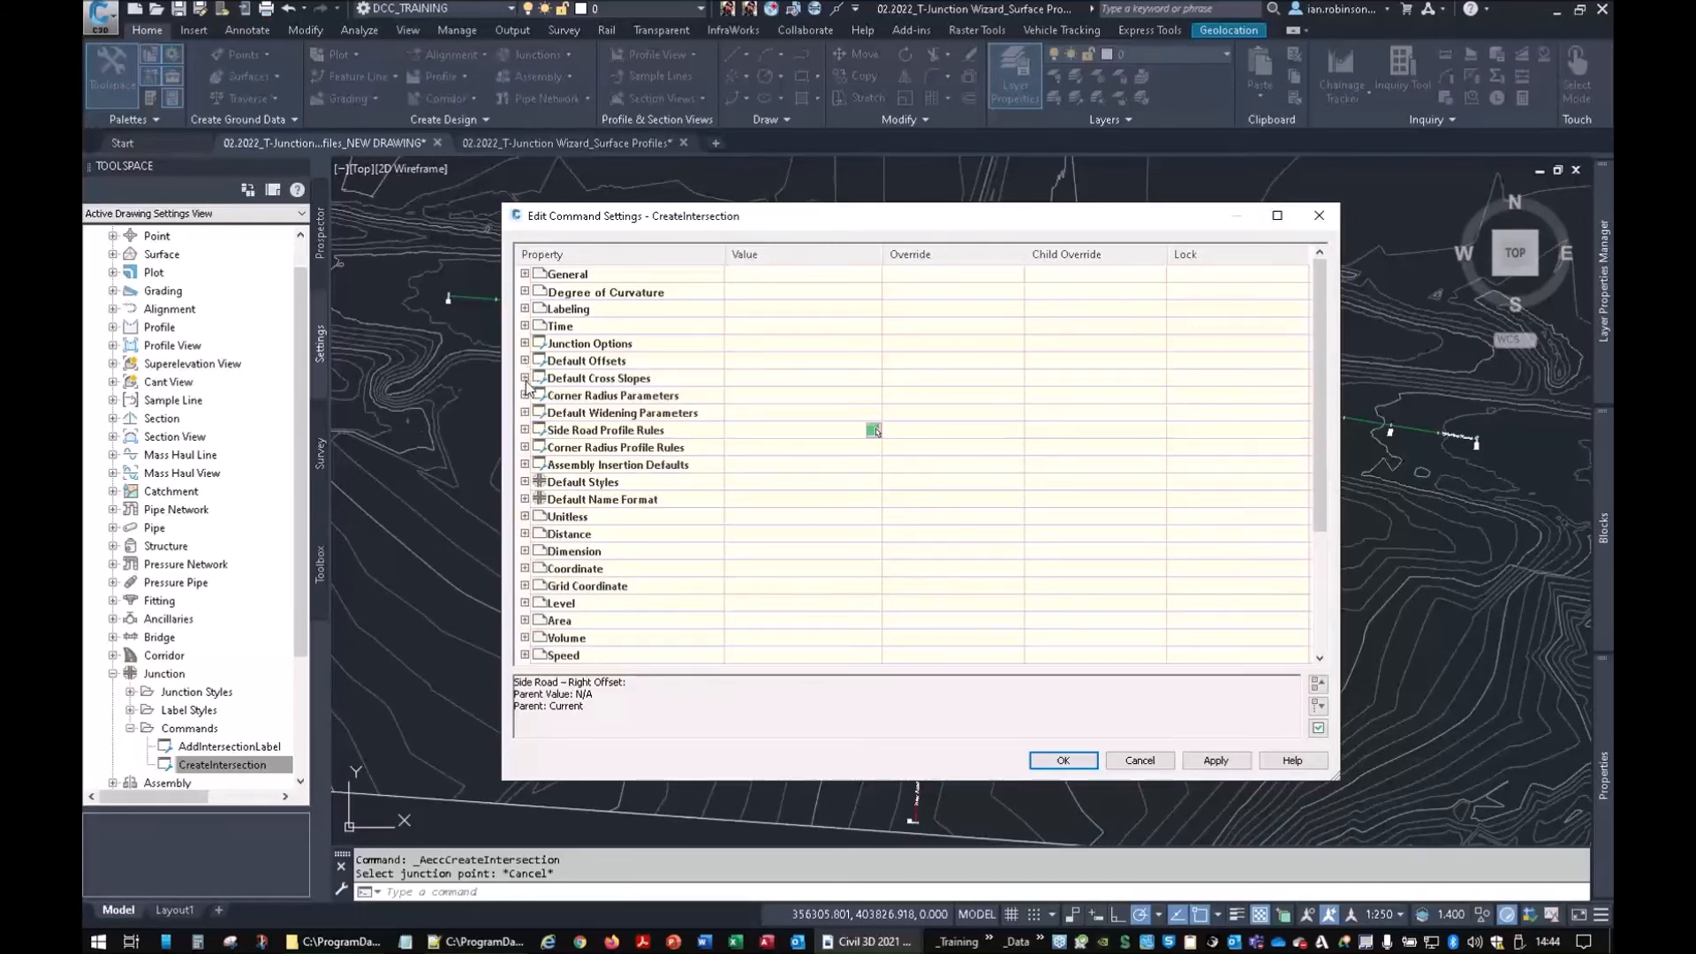
pyautogui.click(1063, 759)
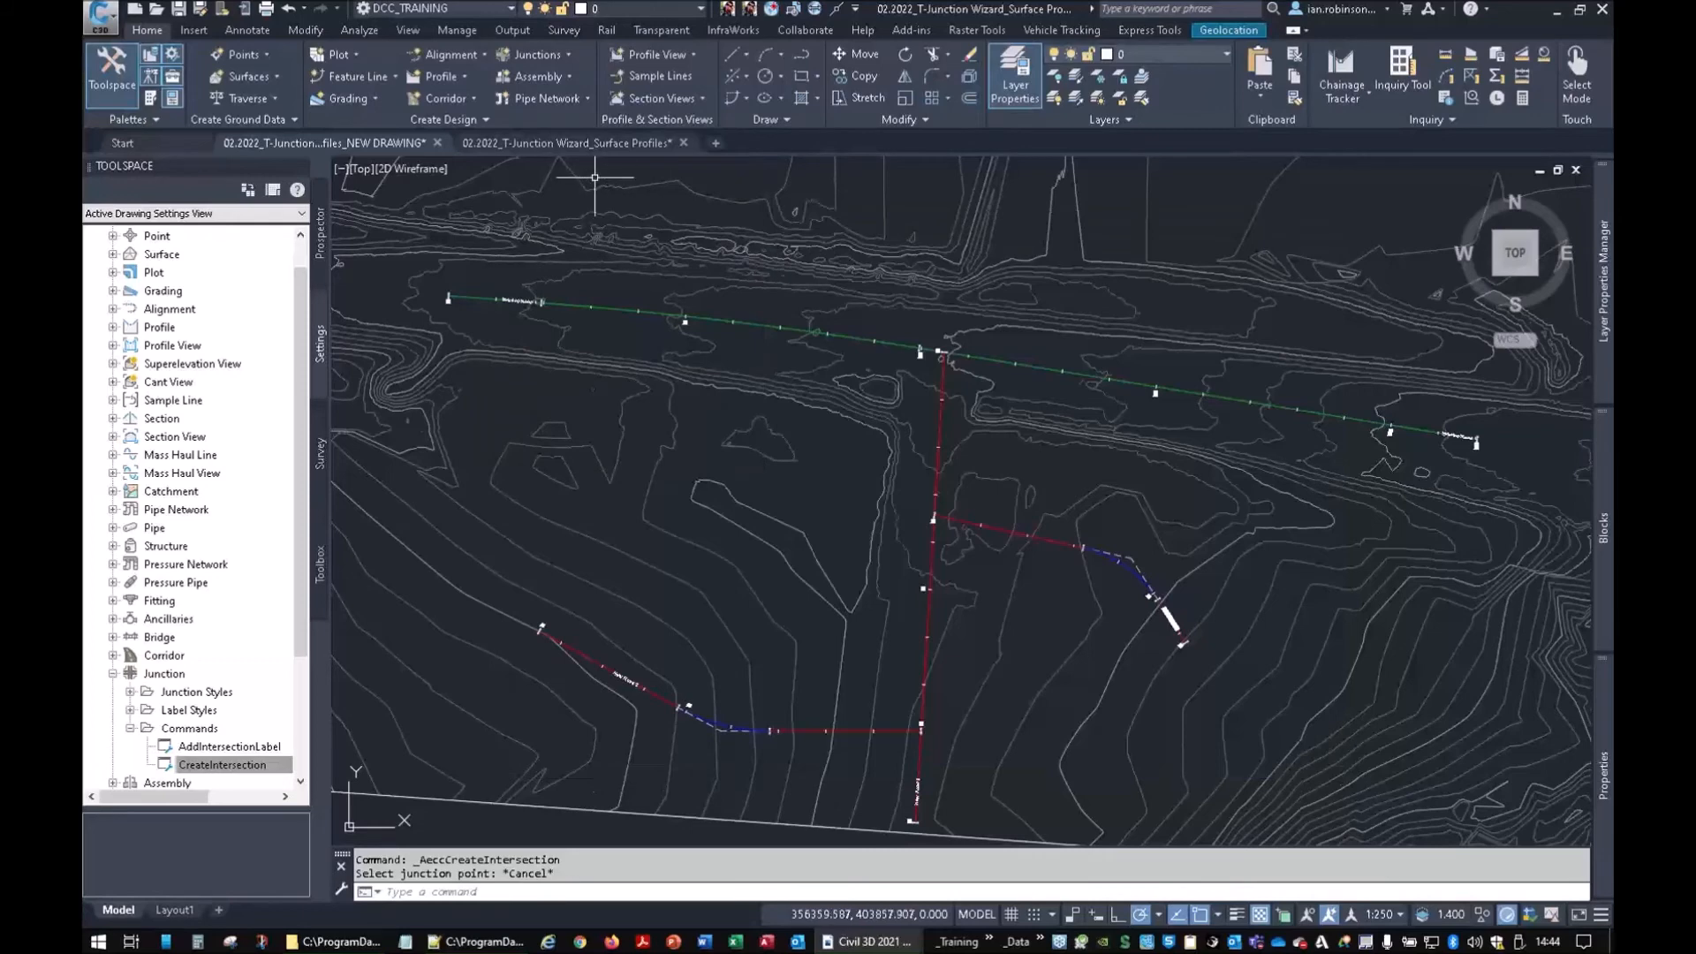
# Start a junction at the side road and main road intersection, advancing to Corridor Regions
pyautogui.click(555, 54)
pyautogui.click(491, 84)
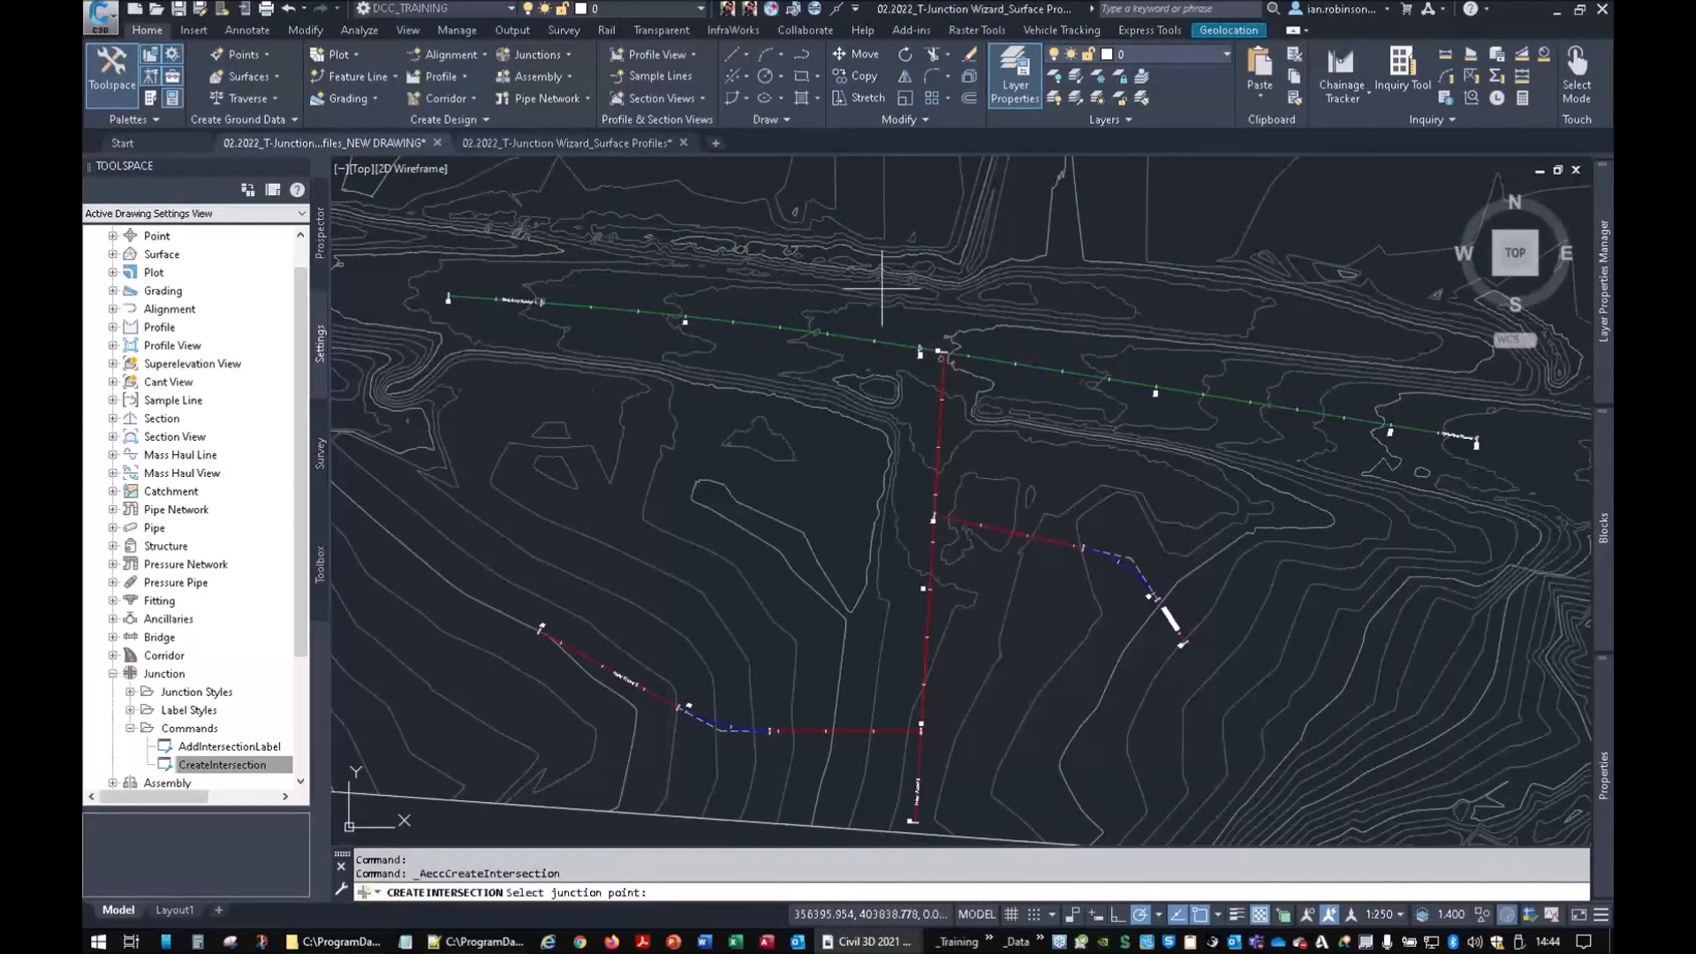
pyautogui.scroll(2, 942, 344)
pyautogui.scroll(5, 942, 356)
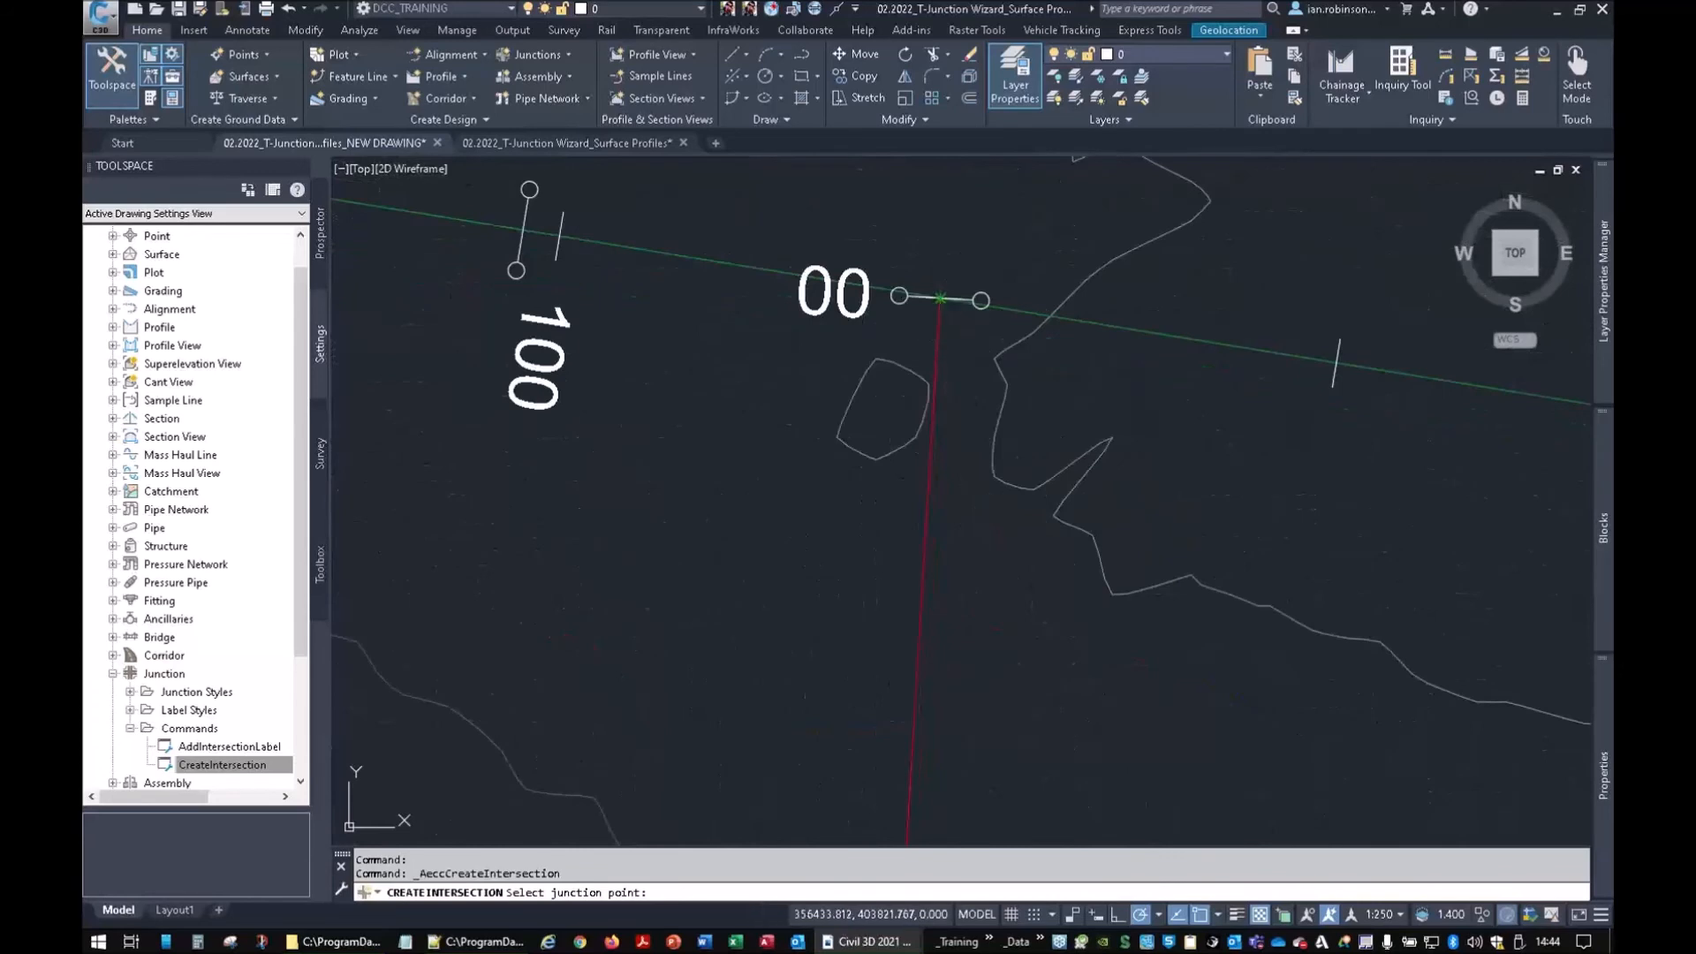
pyautogui.click(940, 299)
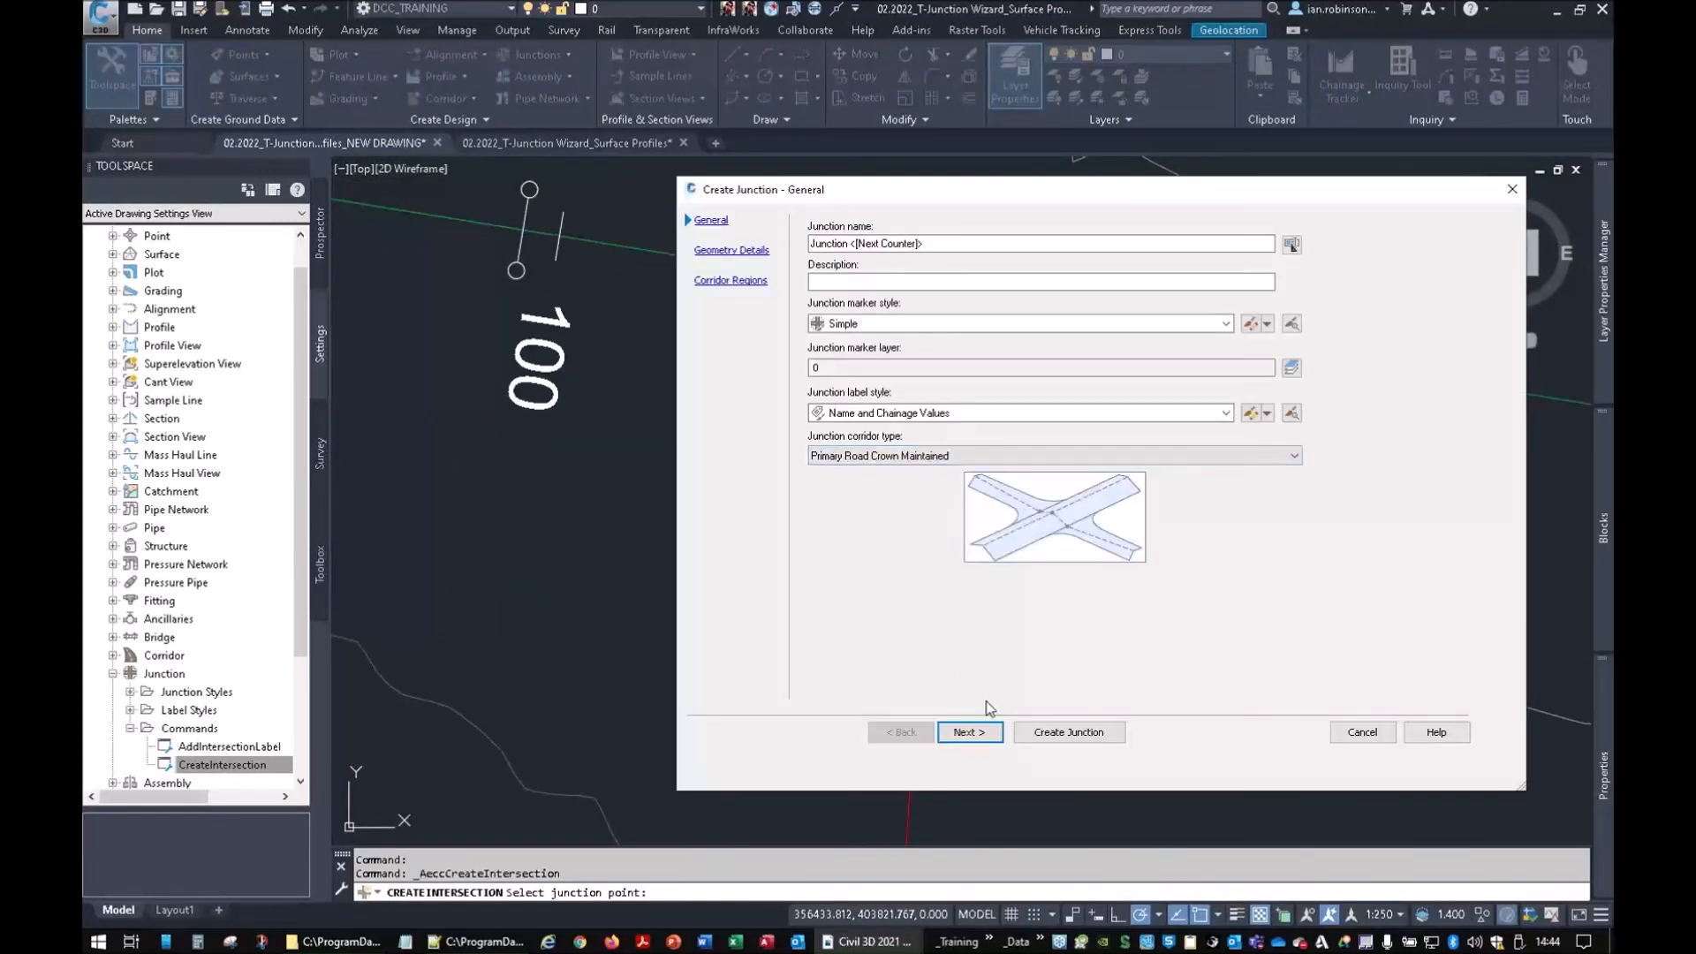
pyautogui.click(989, 736)
pyautogui.click(969, 733)
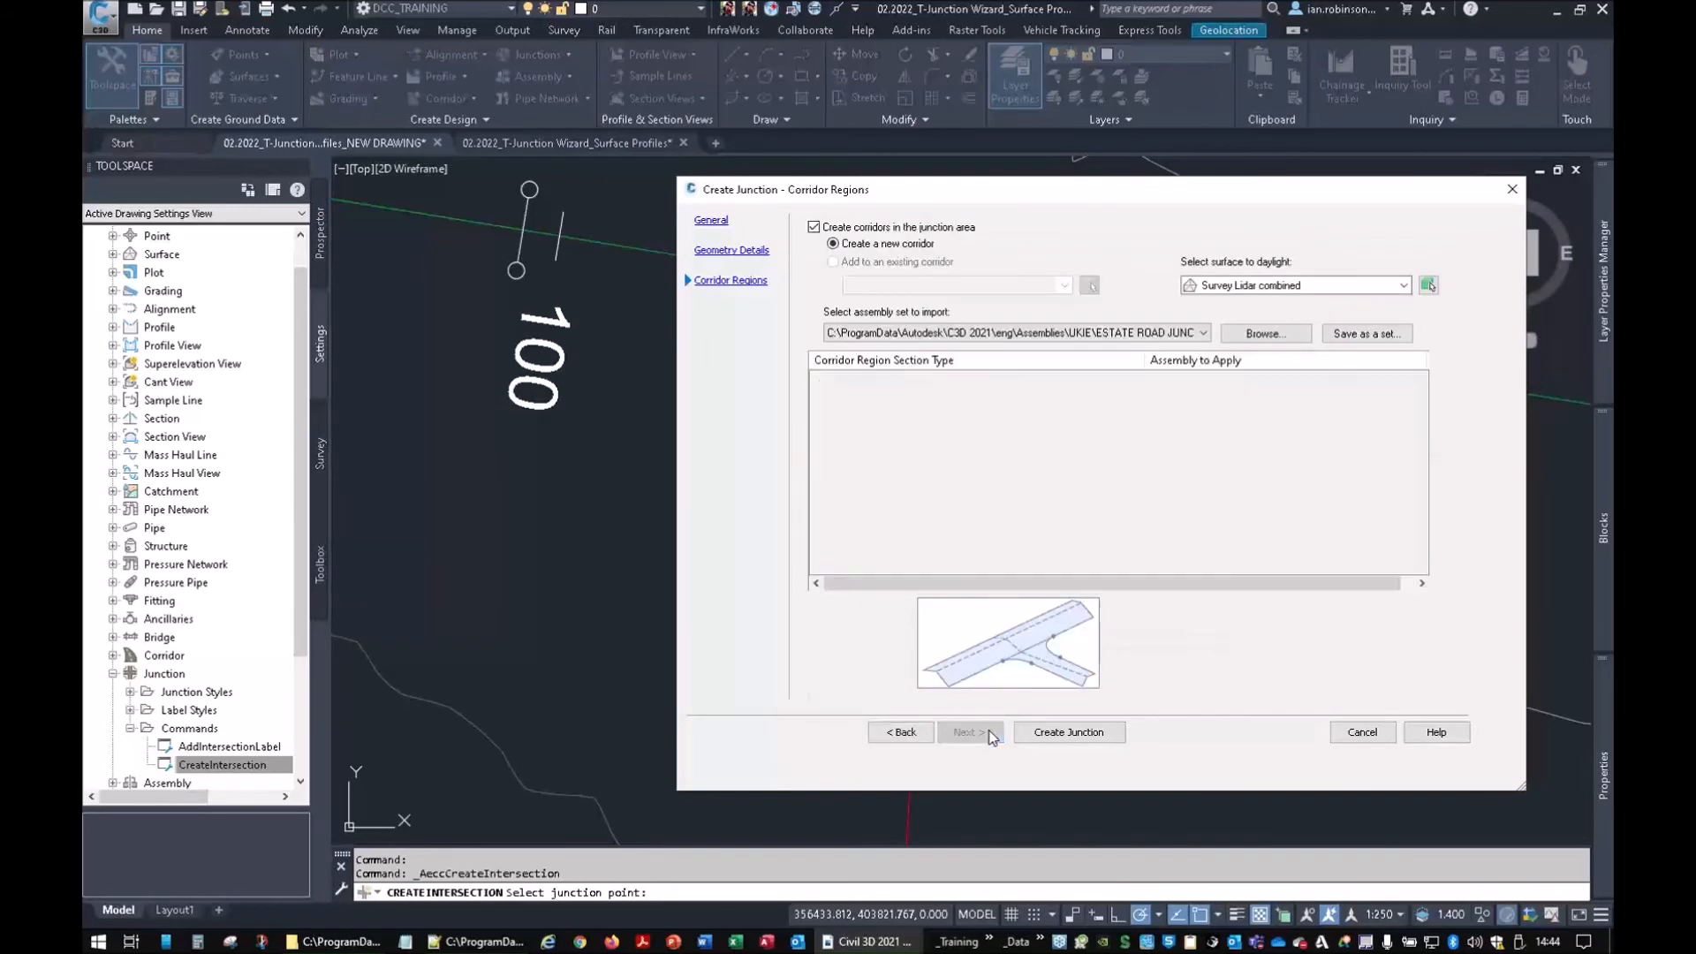
# Apply the WEBINAR EXAMPLE assembly set and create the junction corridors
pyautogui.click(1113, 334)
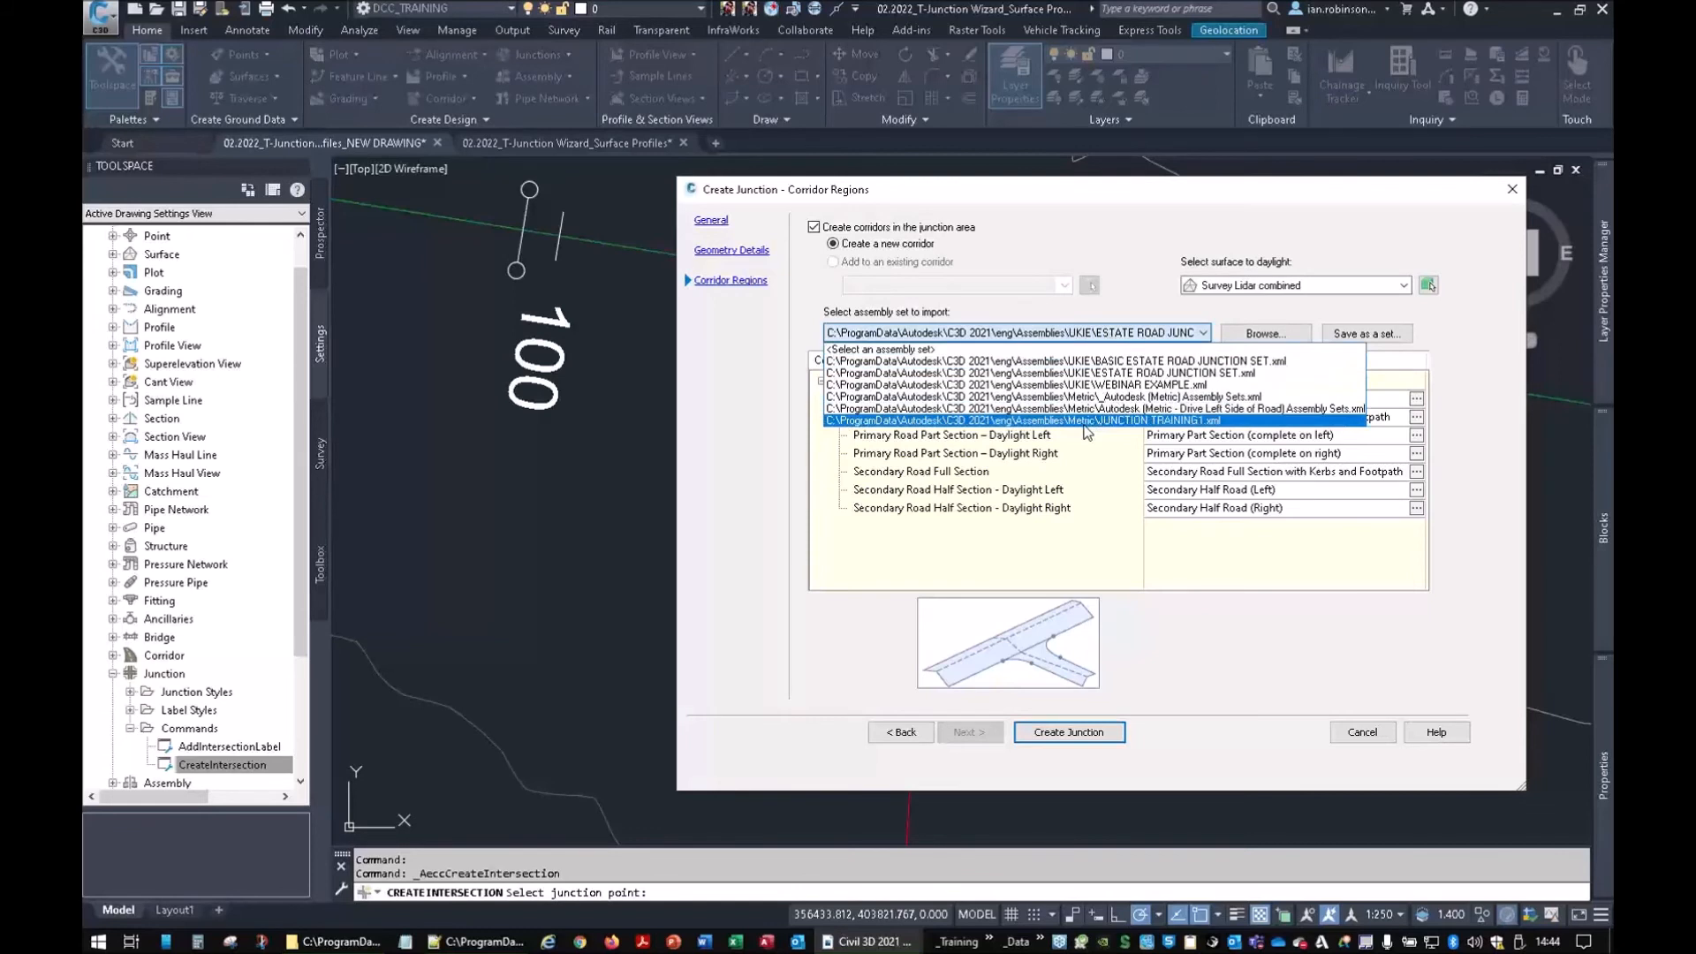
pyautogui.click(1146, 386)
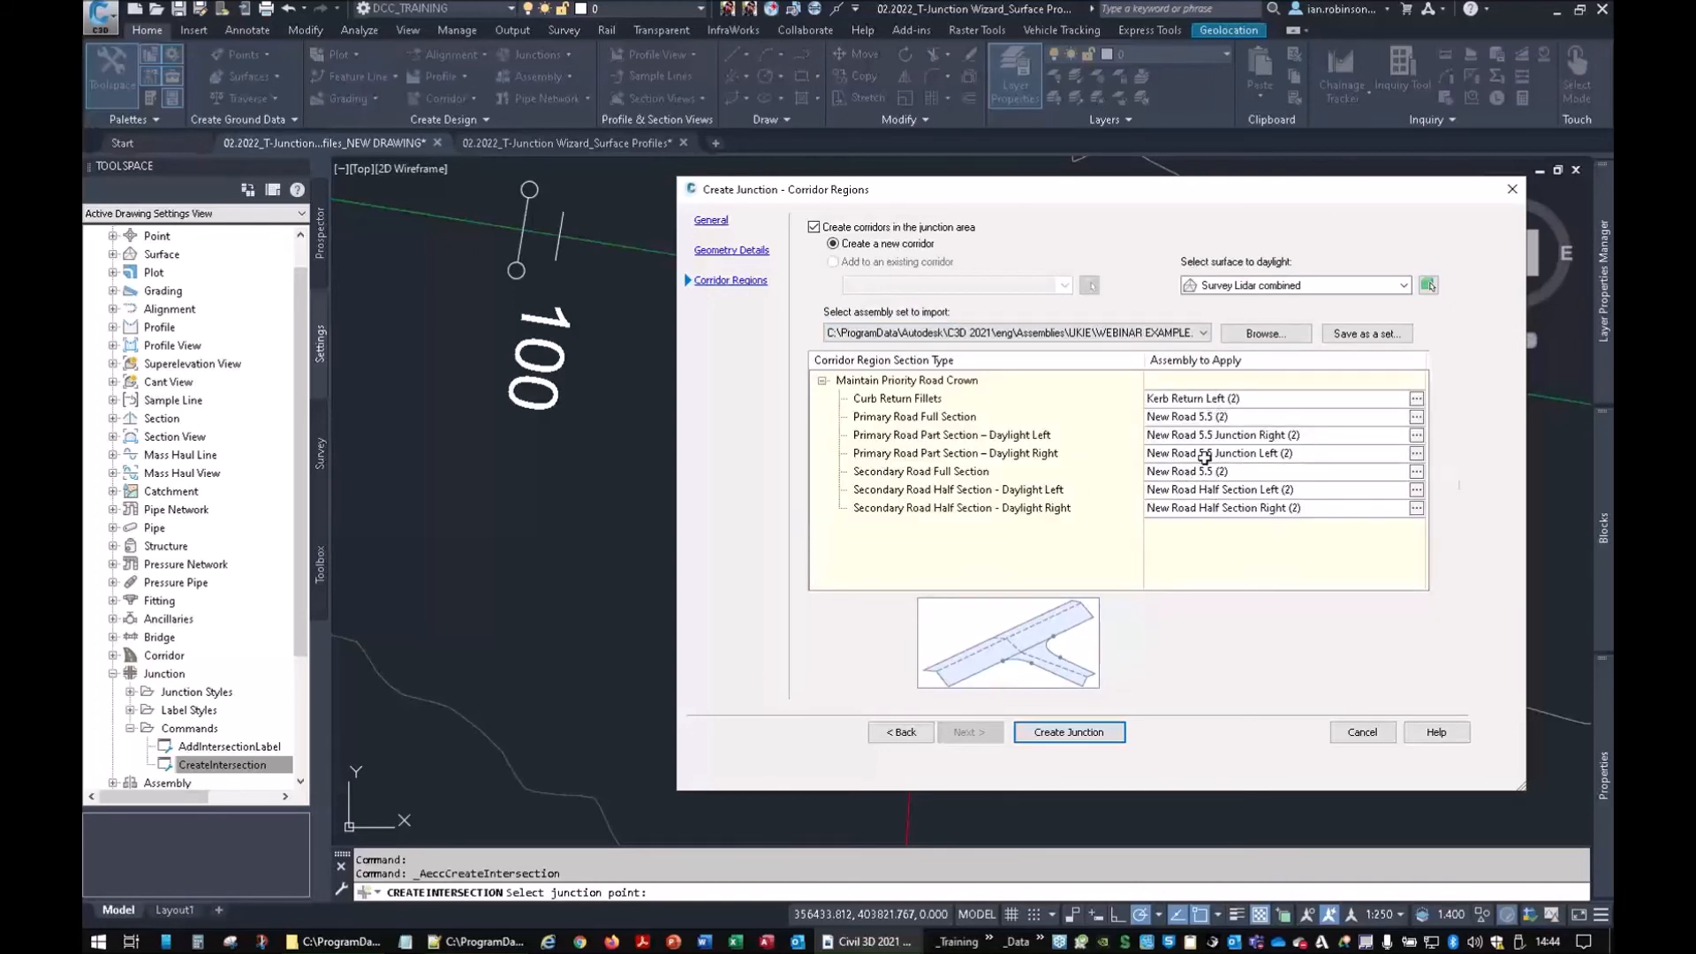
pyautogui.click(1046, 731)
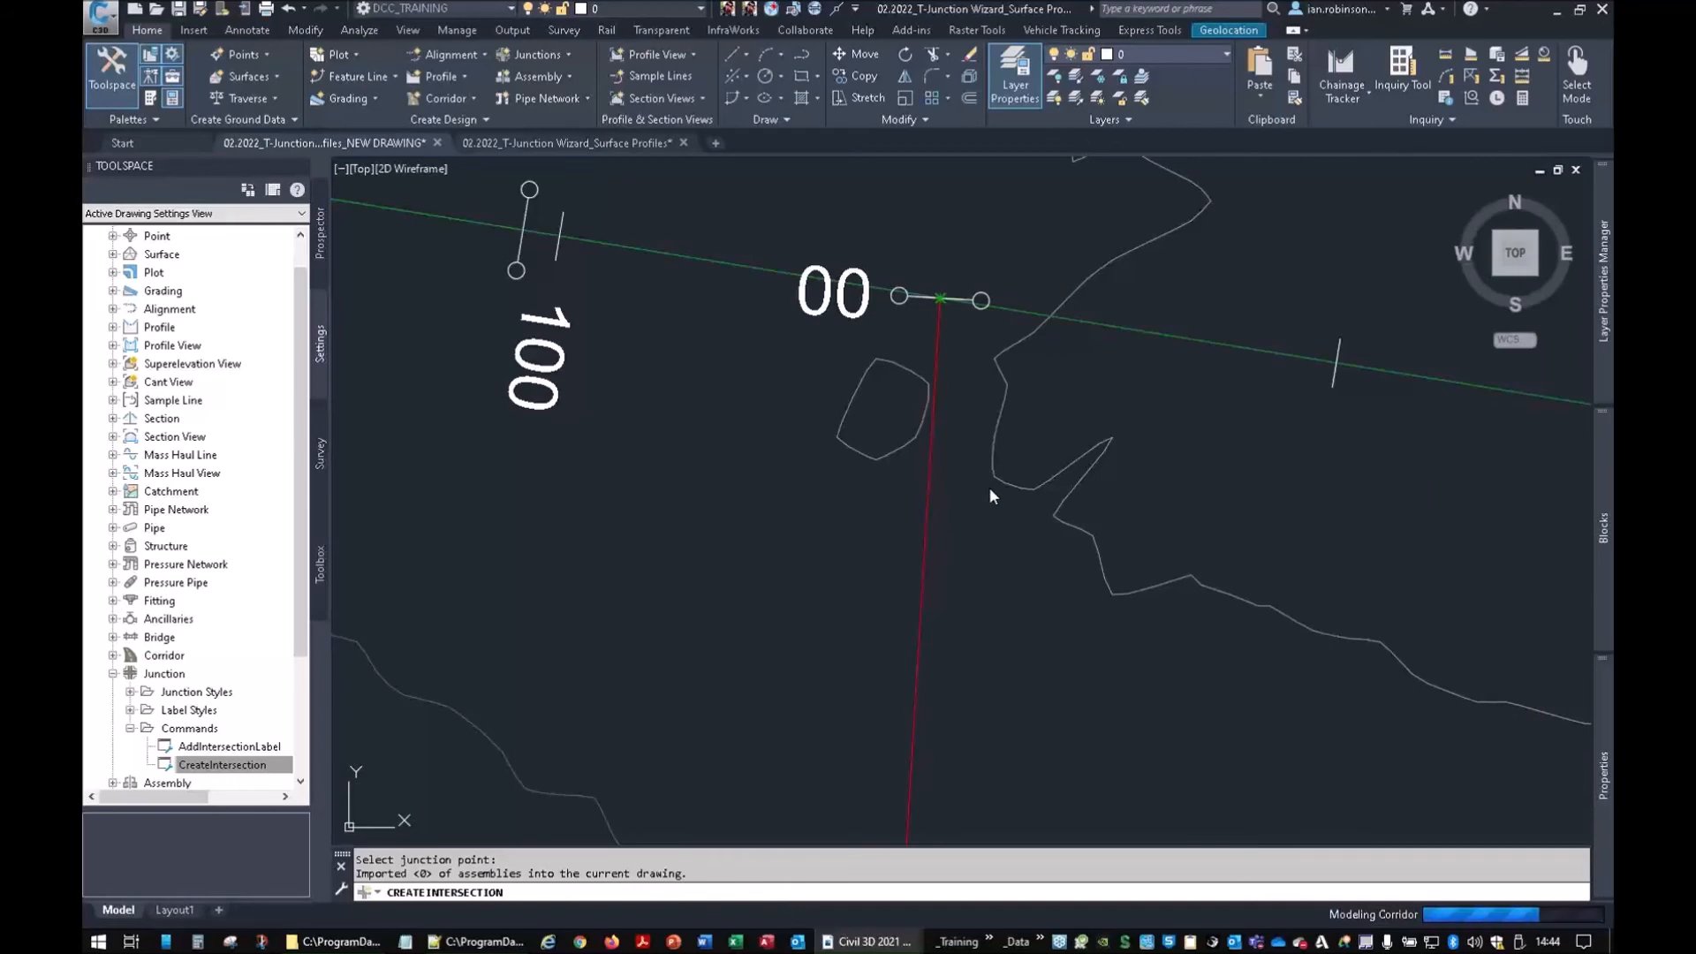
# Start a new junction at the second road intersection
pyautogui.scroll(-6, 1012, 475)
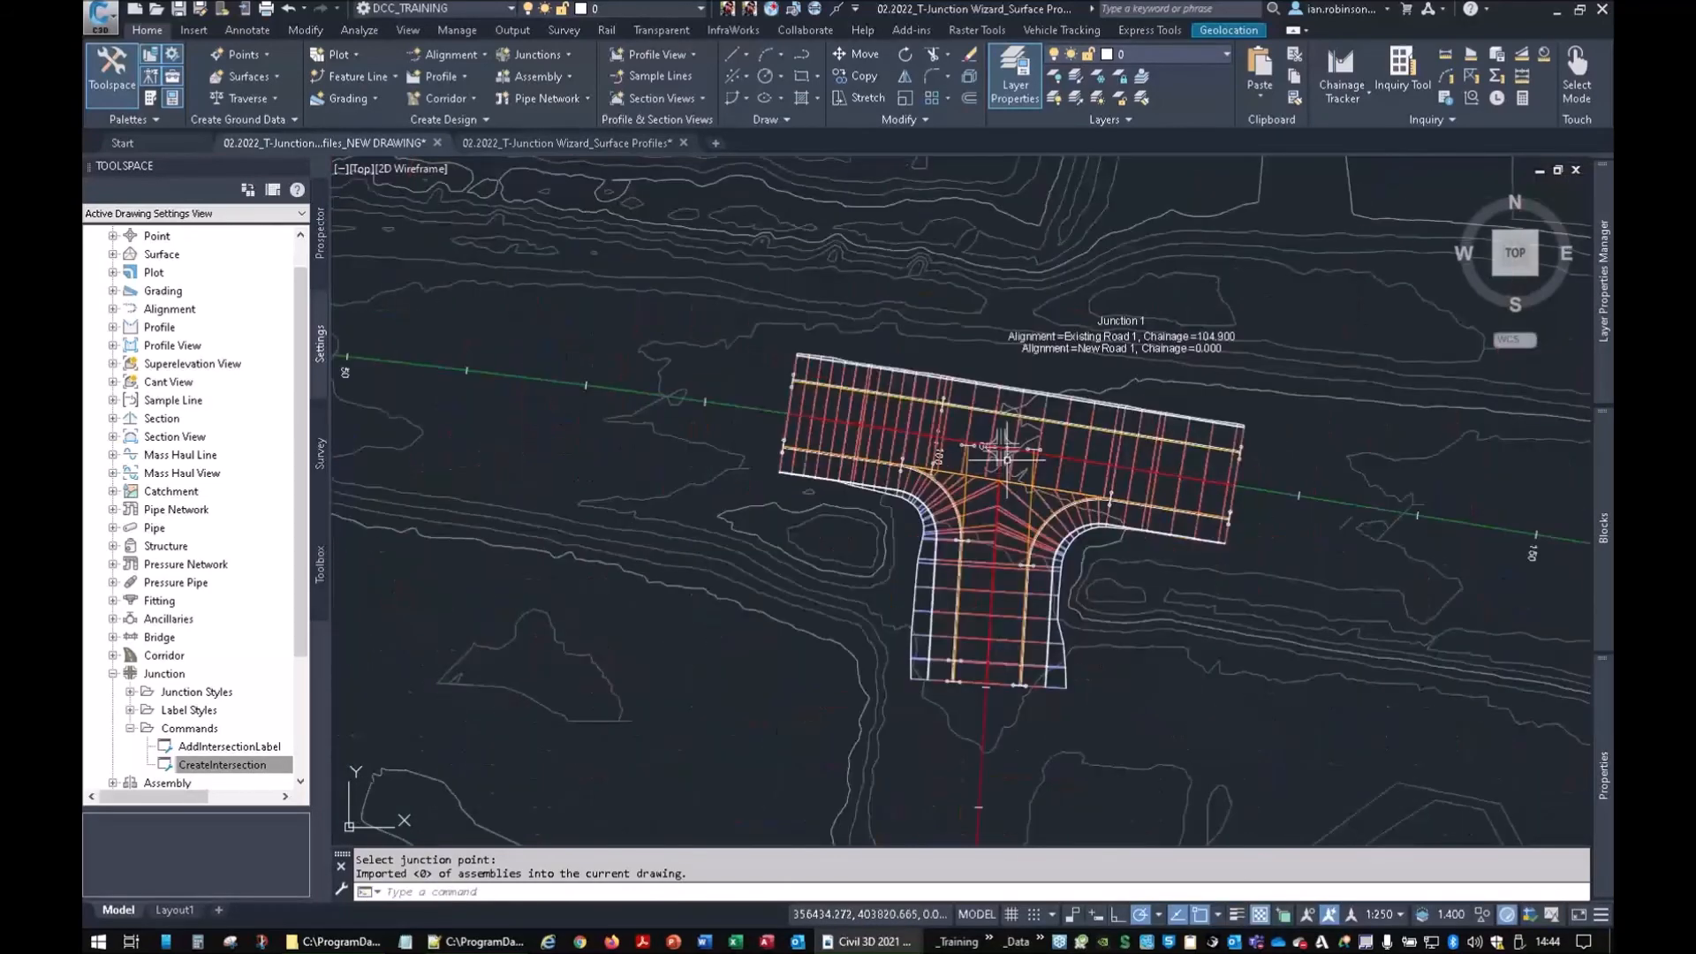
pyautogui.scroll(2, 640, 222)
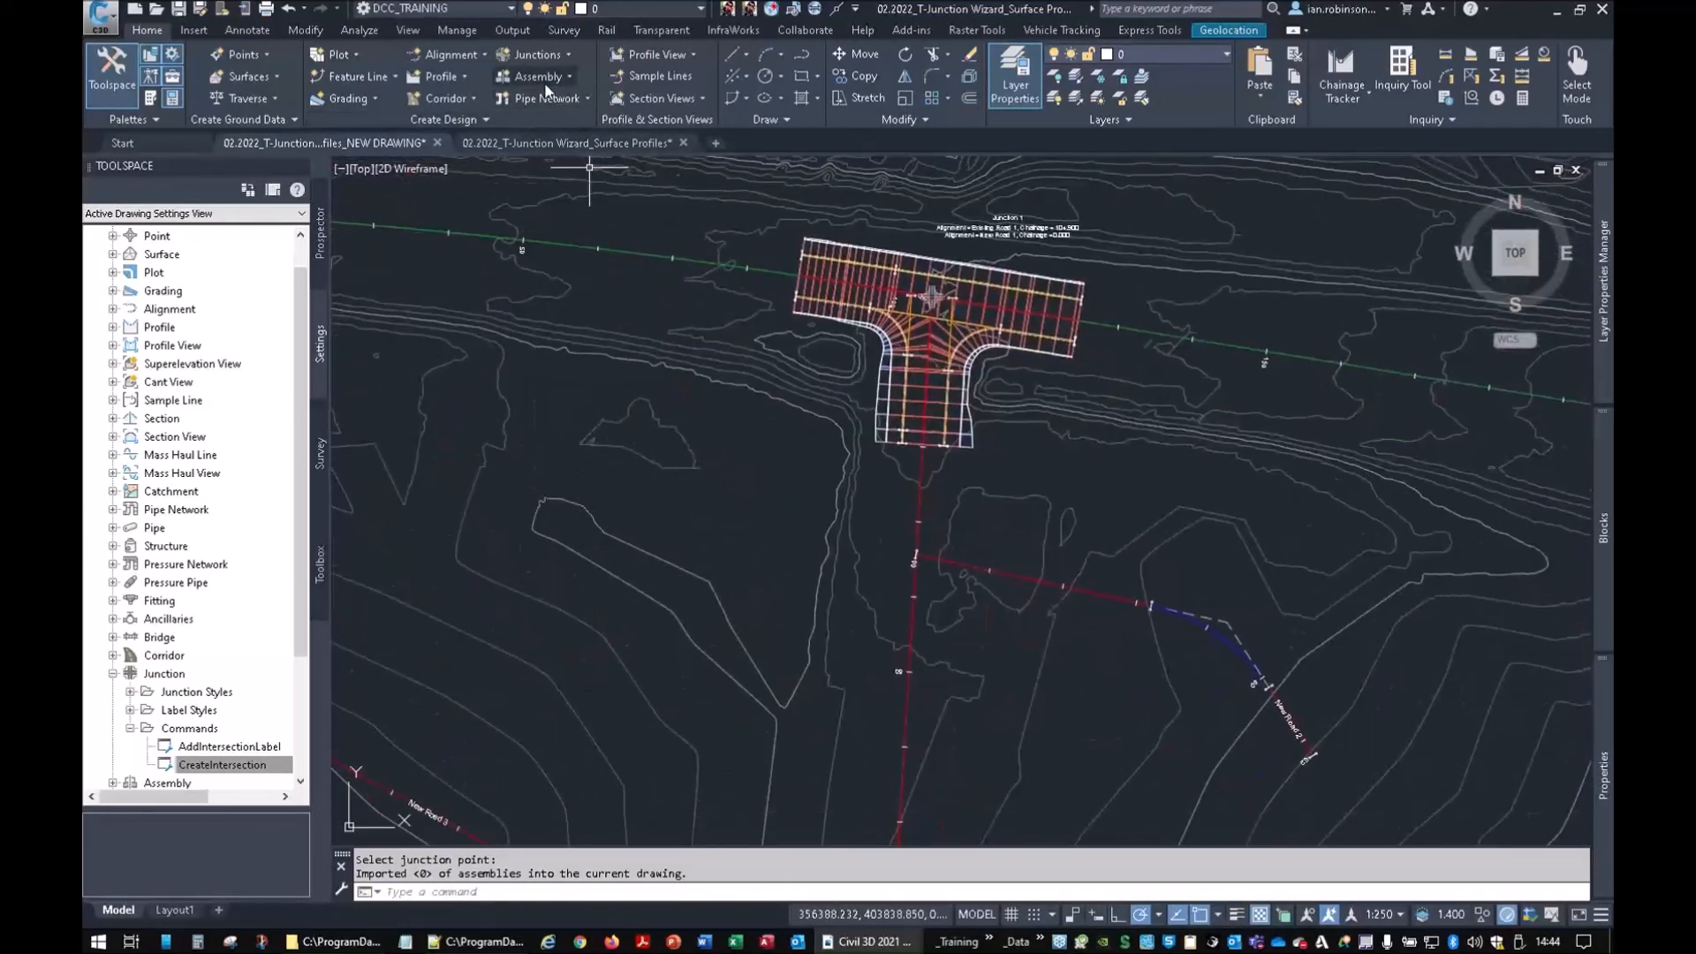
pyautogui.click(546, 59)
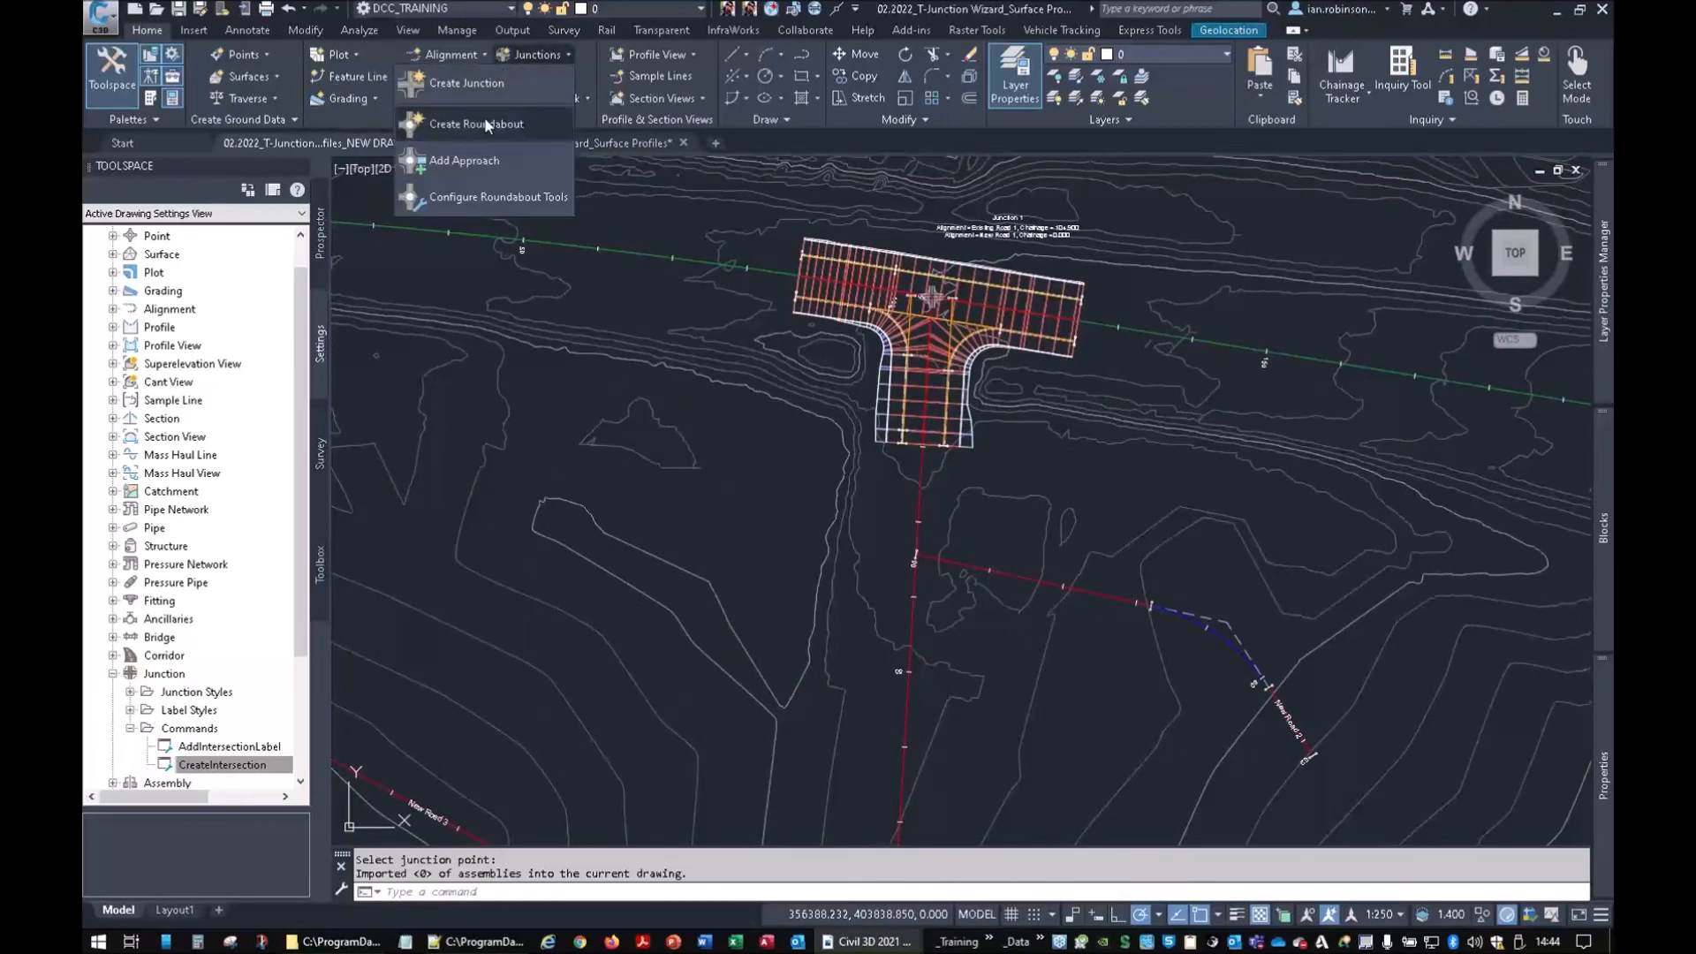
pyautogui.click(474, 84)
pyautogui.scroll(8, 915, 544)
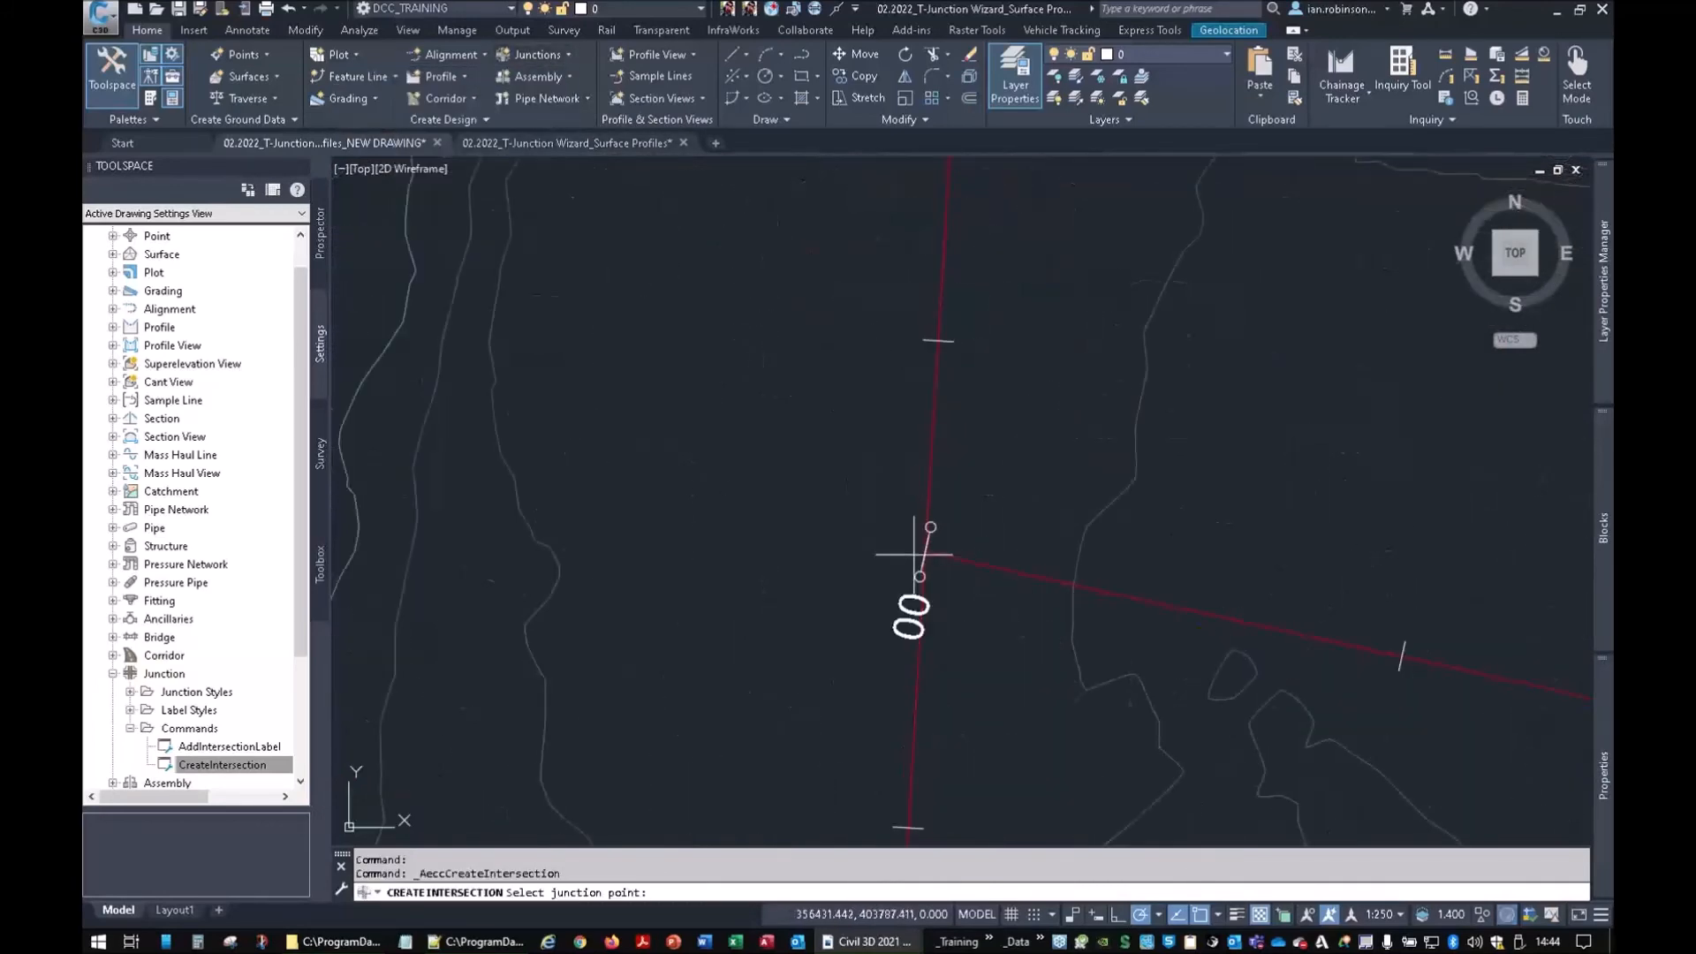
pyautogui.click(925, 552)
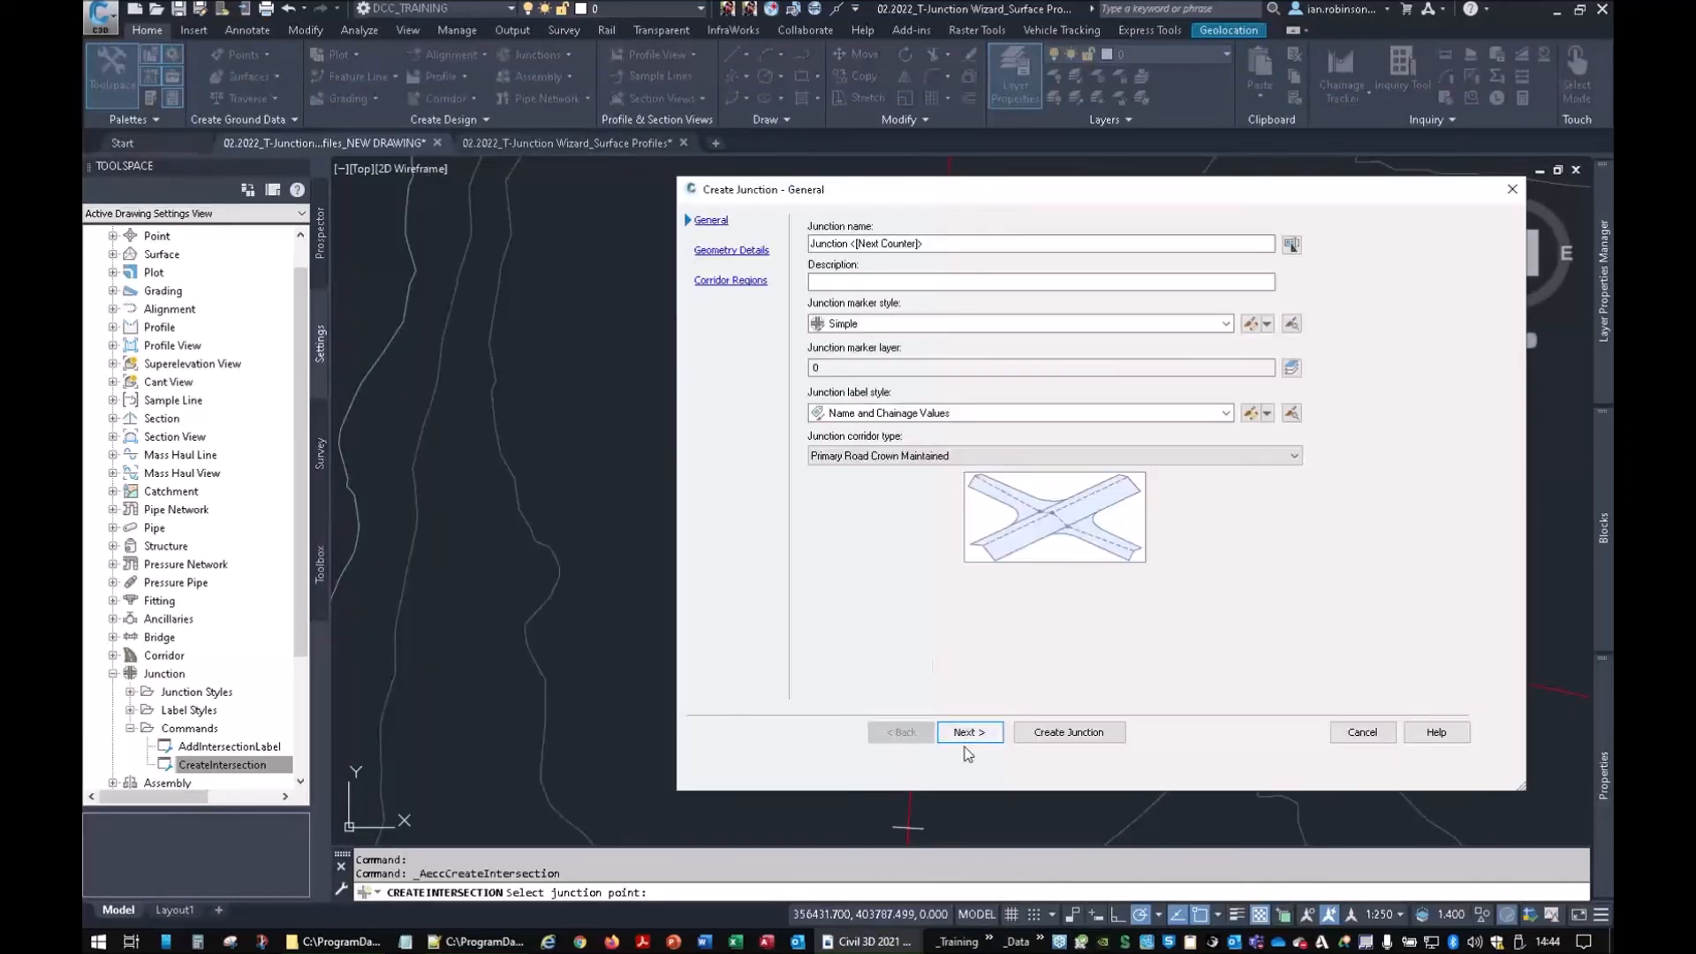
# Add the junction's regions to the existing corridor with daylight surface <none>, and create it
pyautogui.click(970, 732)
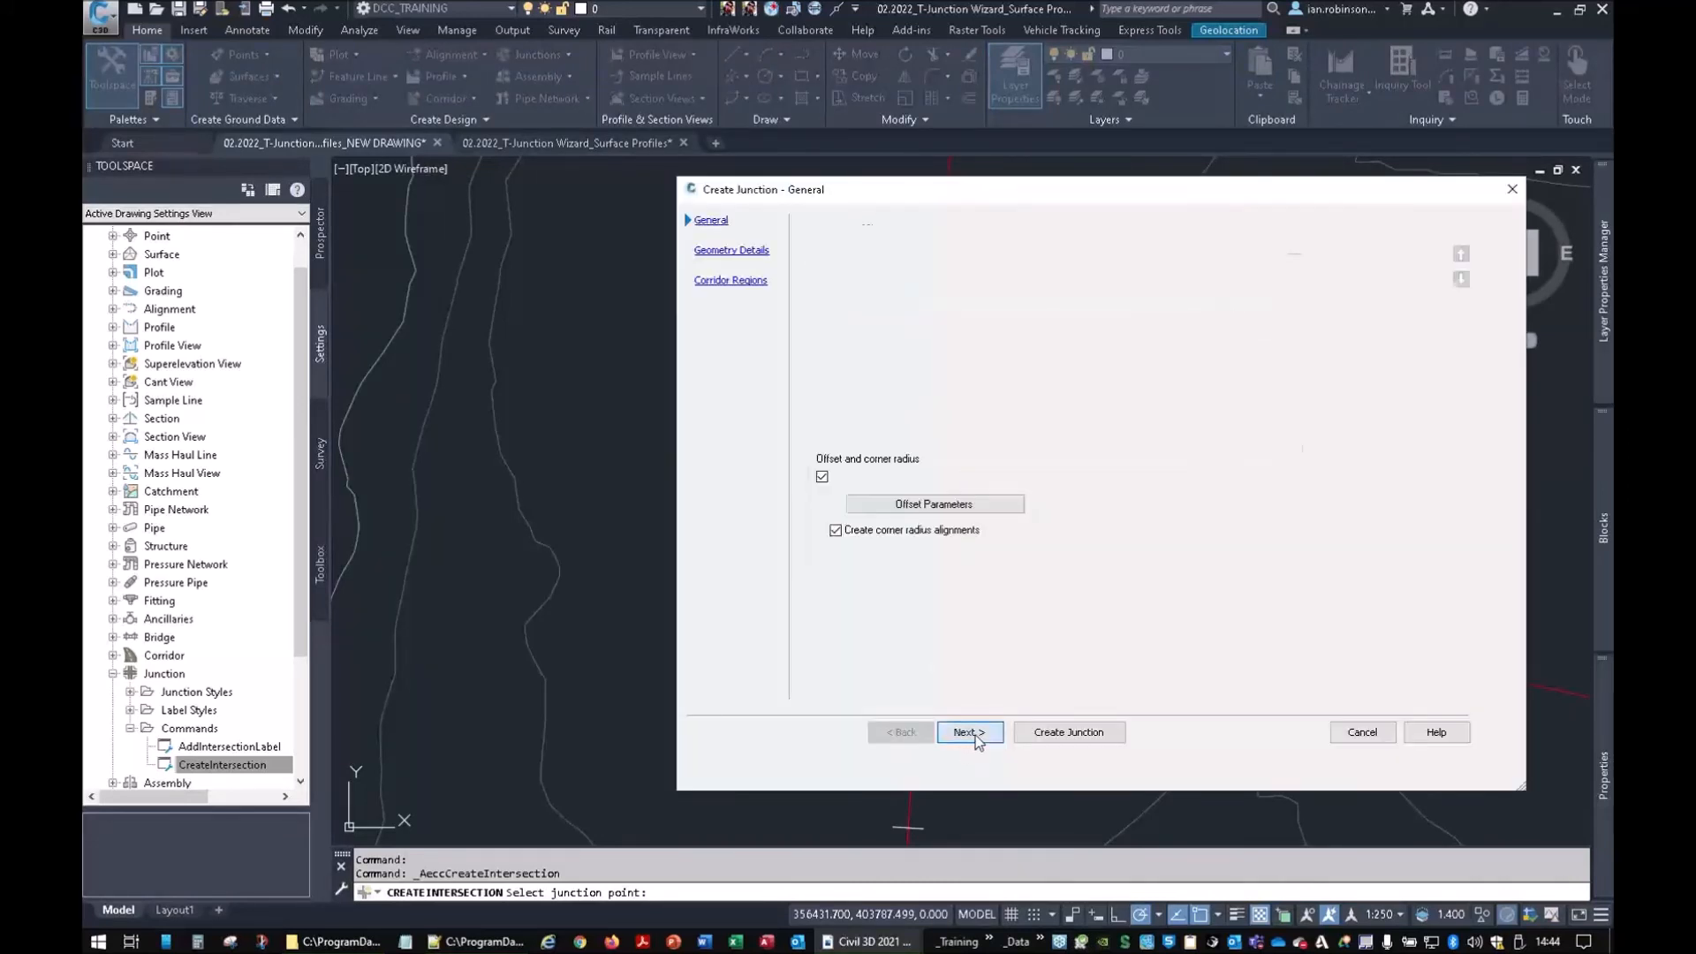
pyautogui.click(969, 730)
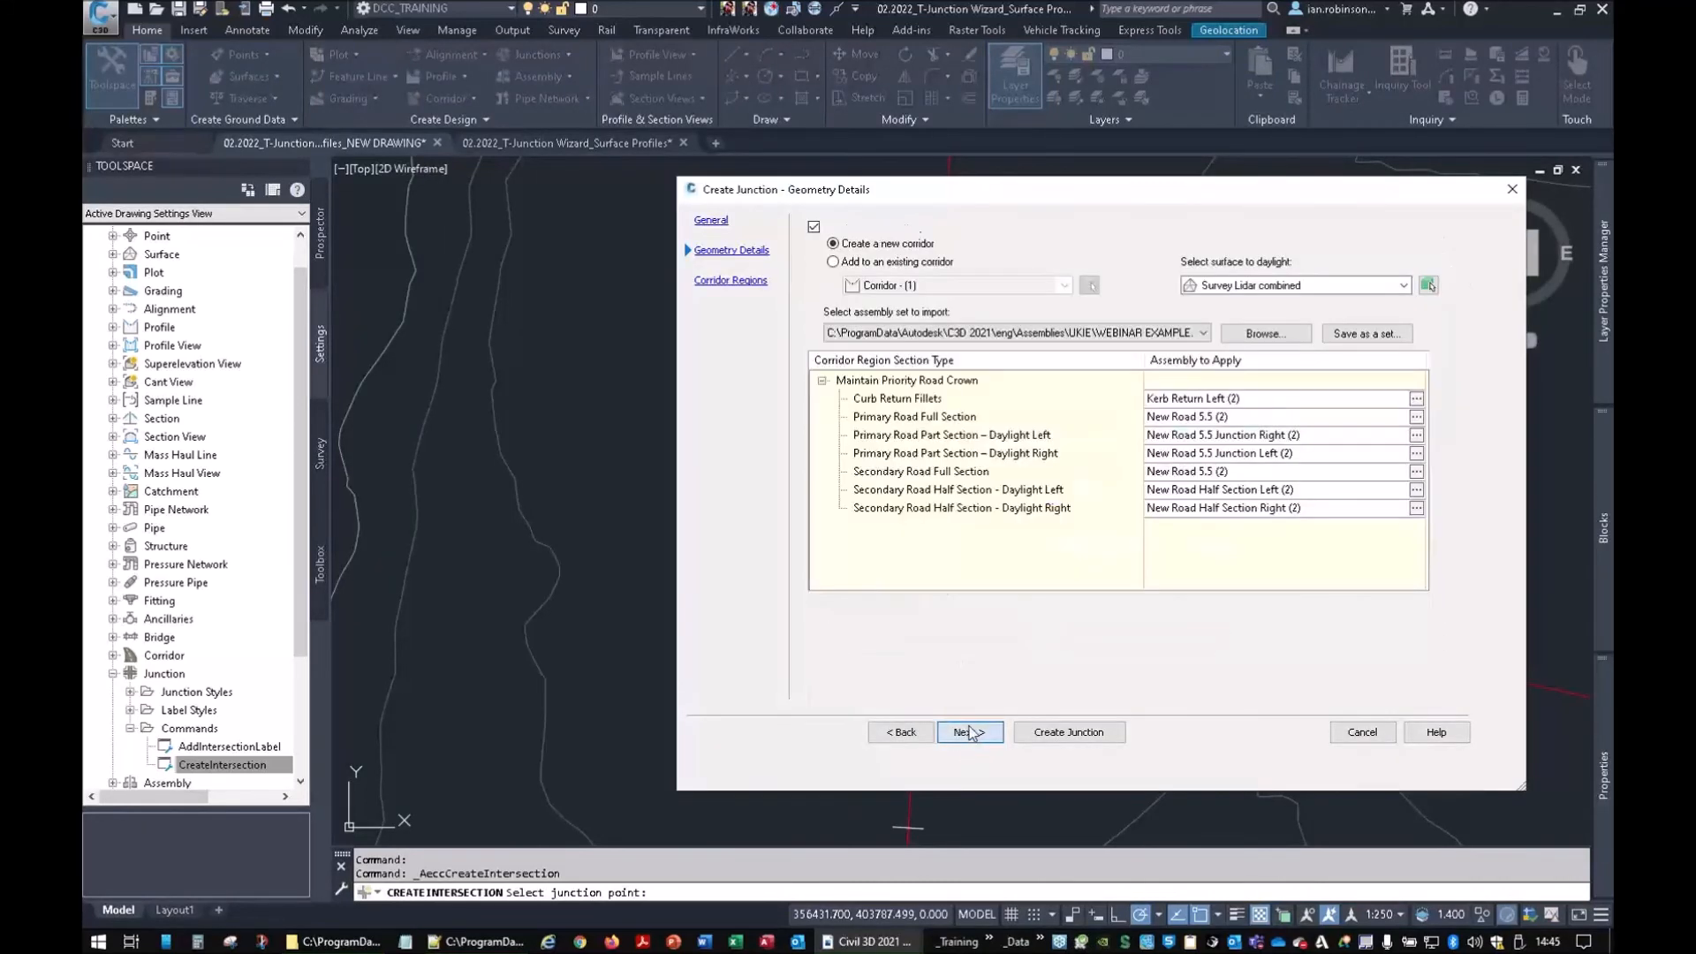
pyautogui.click(833, 263)
pyautogui.click(1208, 283)
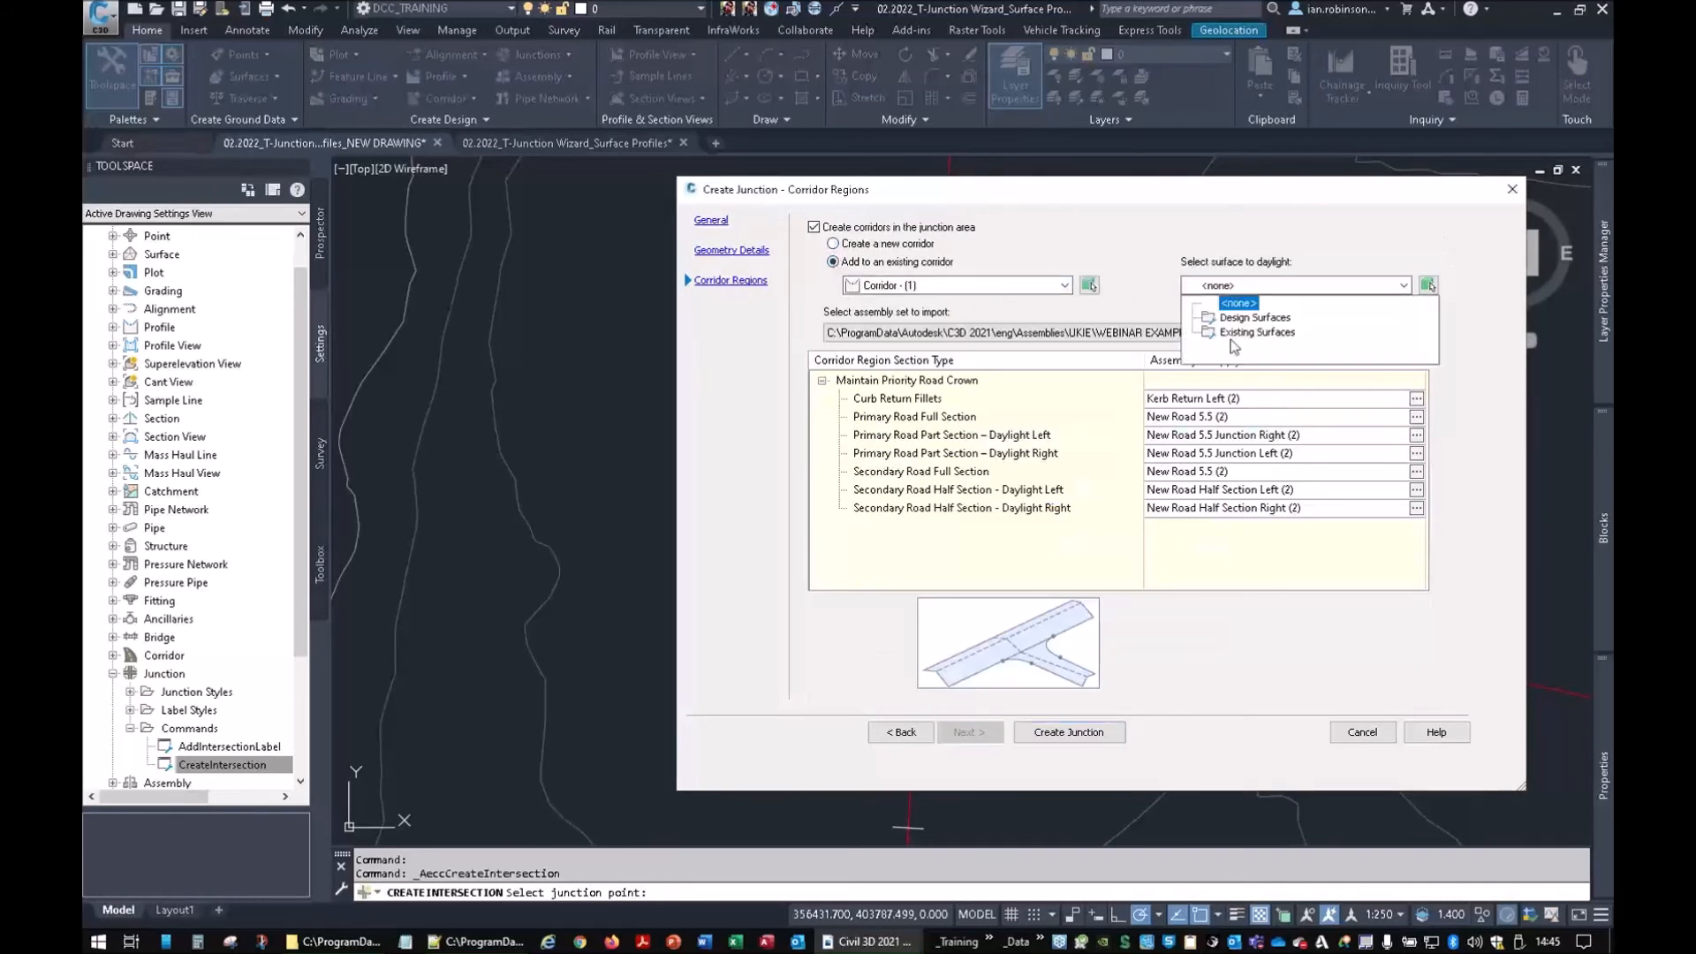
pyautogui.click(1238, 303)
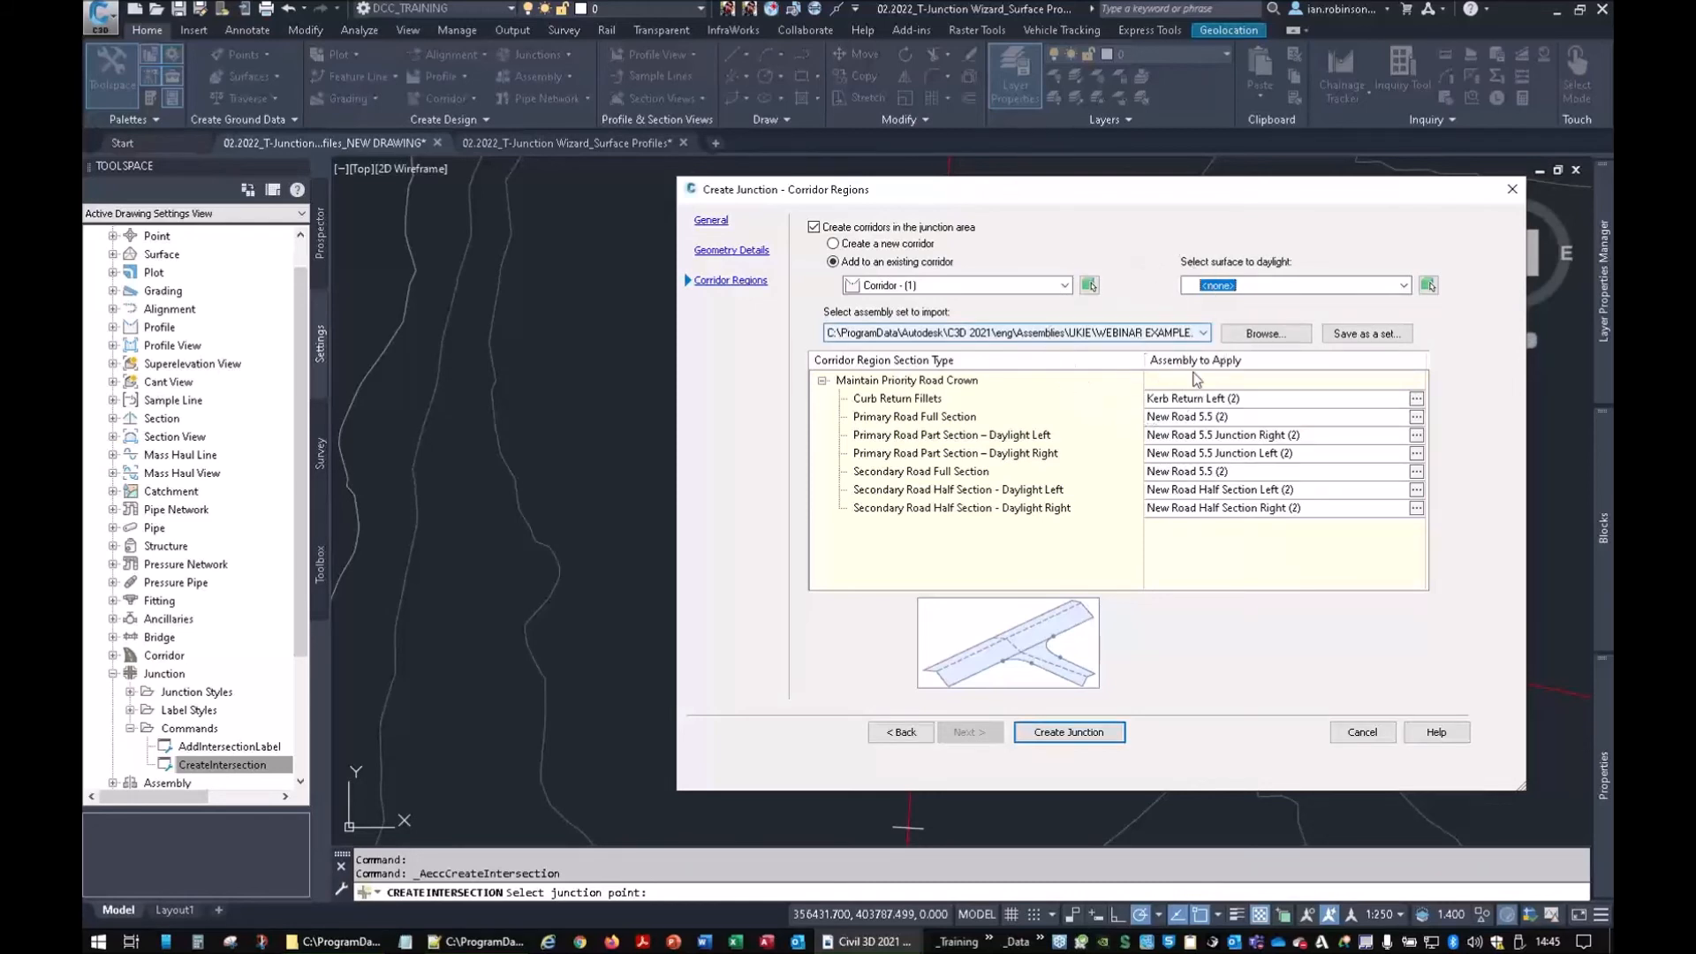
pyautogui.click(1067, 732)
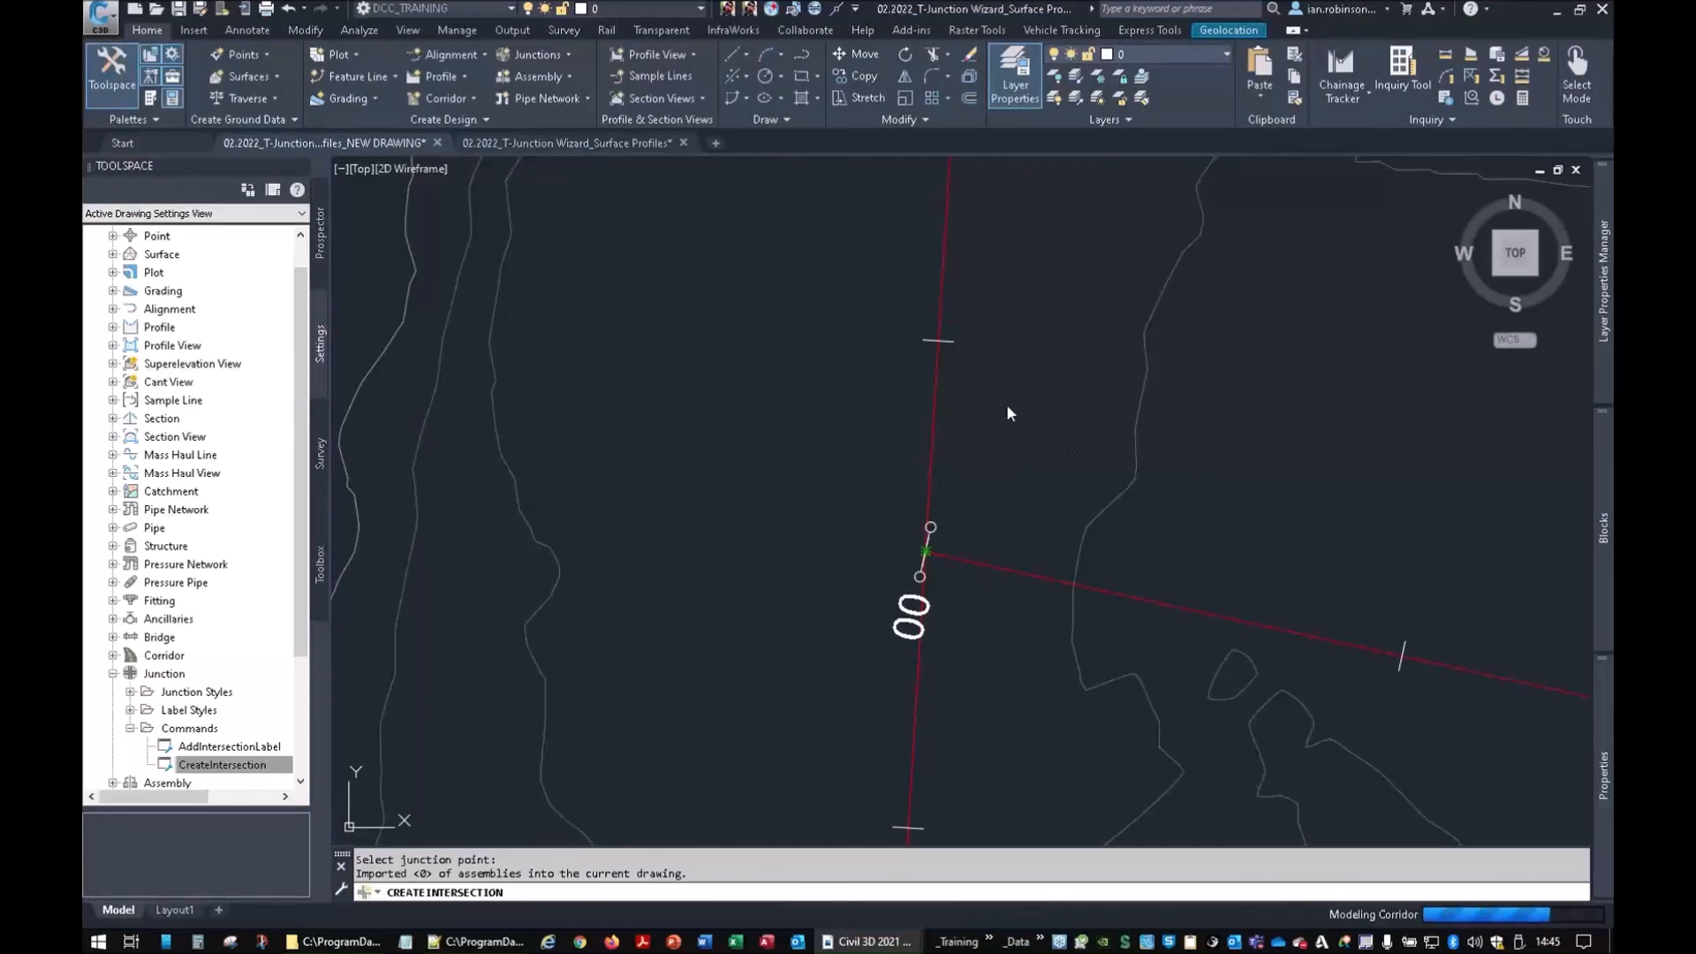
# Select Corridor - (1) at the side junction and open its Corridor Properties
pyautogui.scroll(-6, 998, 461)
pyautogui.moveTo(1057, 475); pyautogui.dragTo(1042, 559, button='middle')
pyautogui.click(1049, 552)
pyautogui.scroll(2, 1048, 599)
pyautogui.press('Escape')
pyautogui.click(1083, 570)
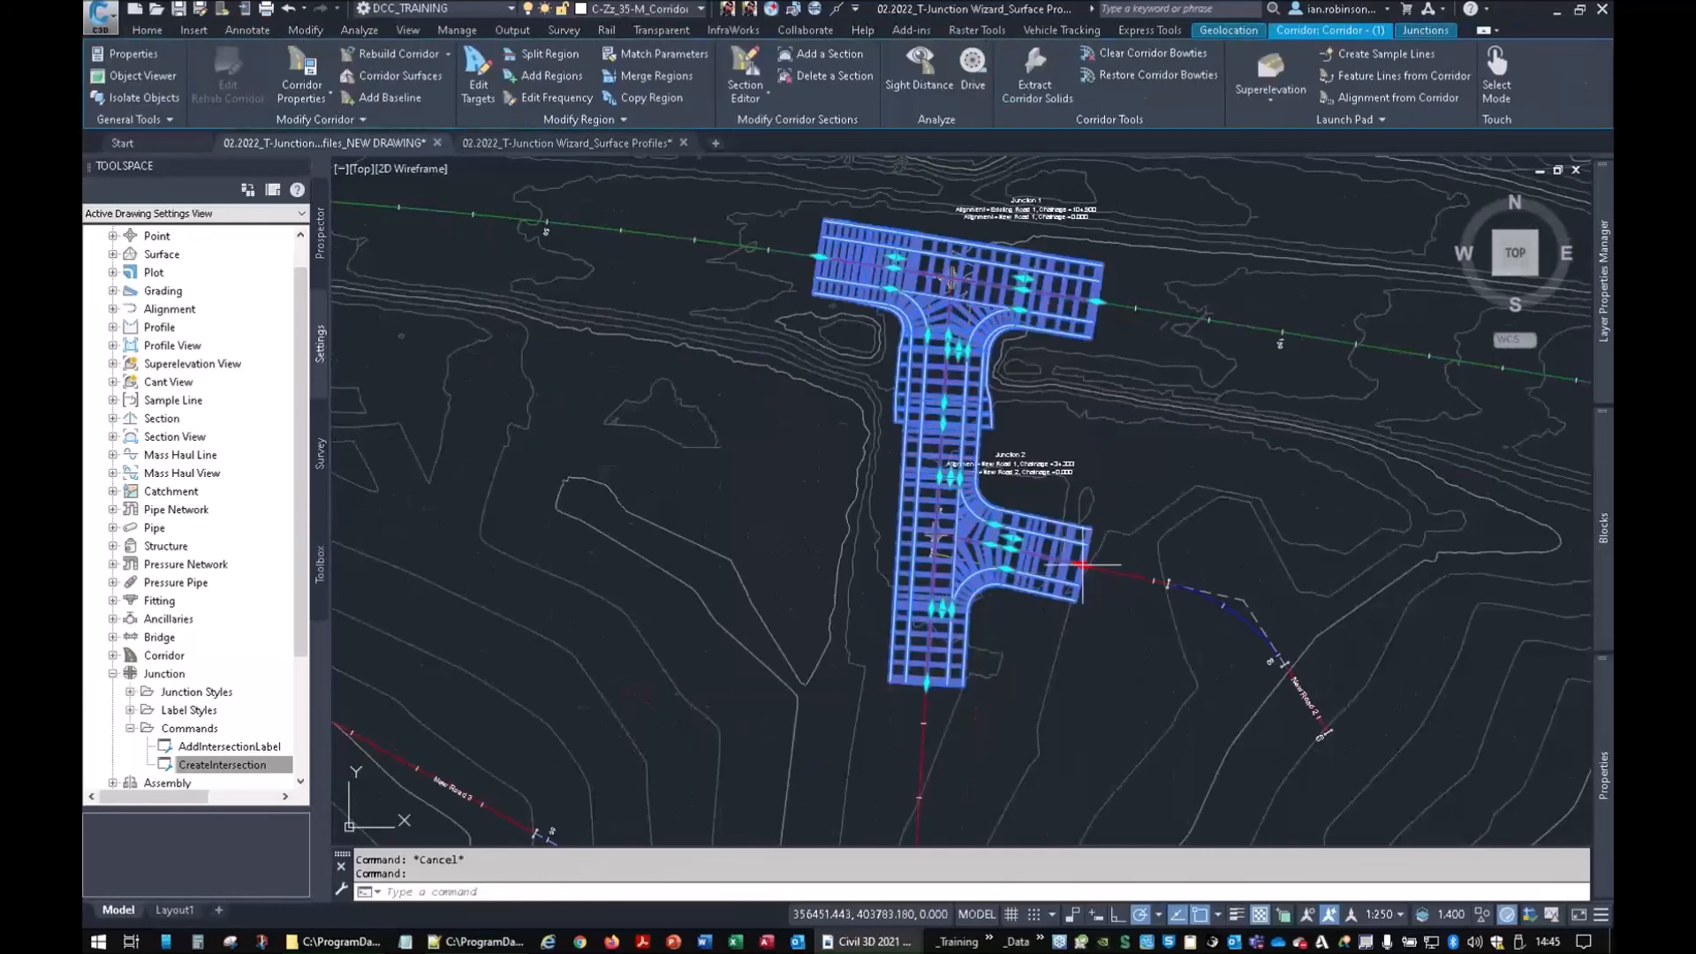
pyautogui.click(1327, 732)
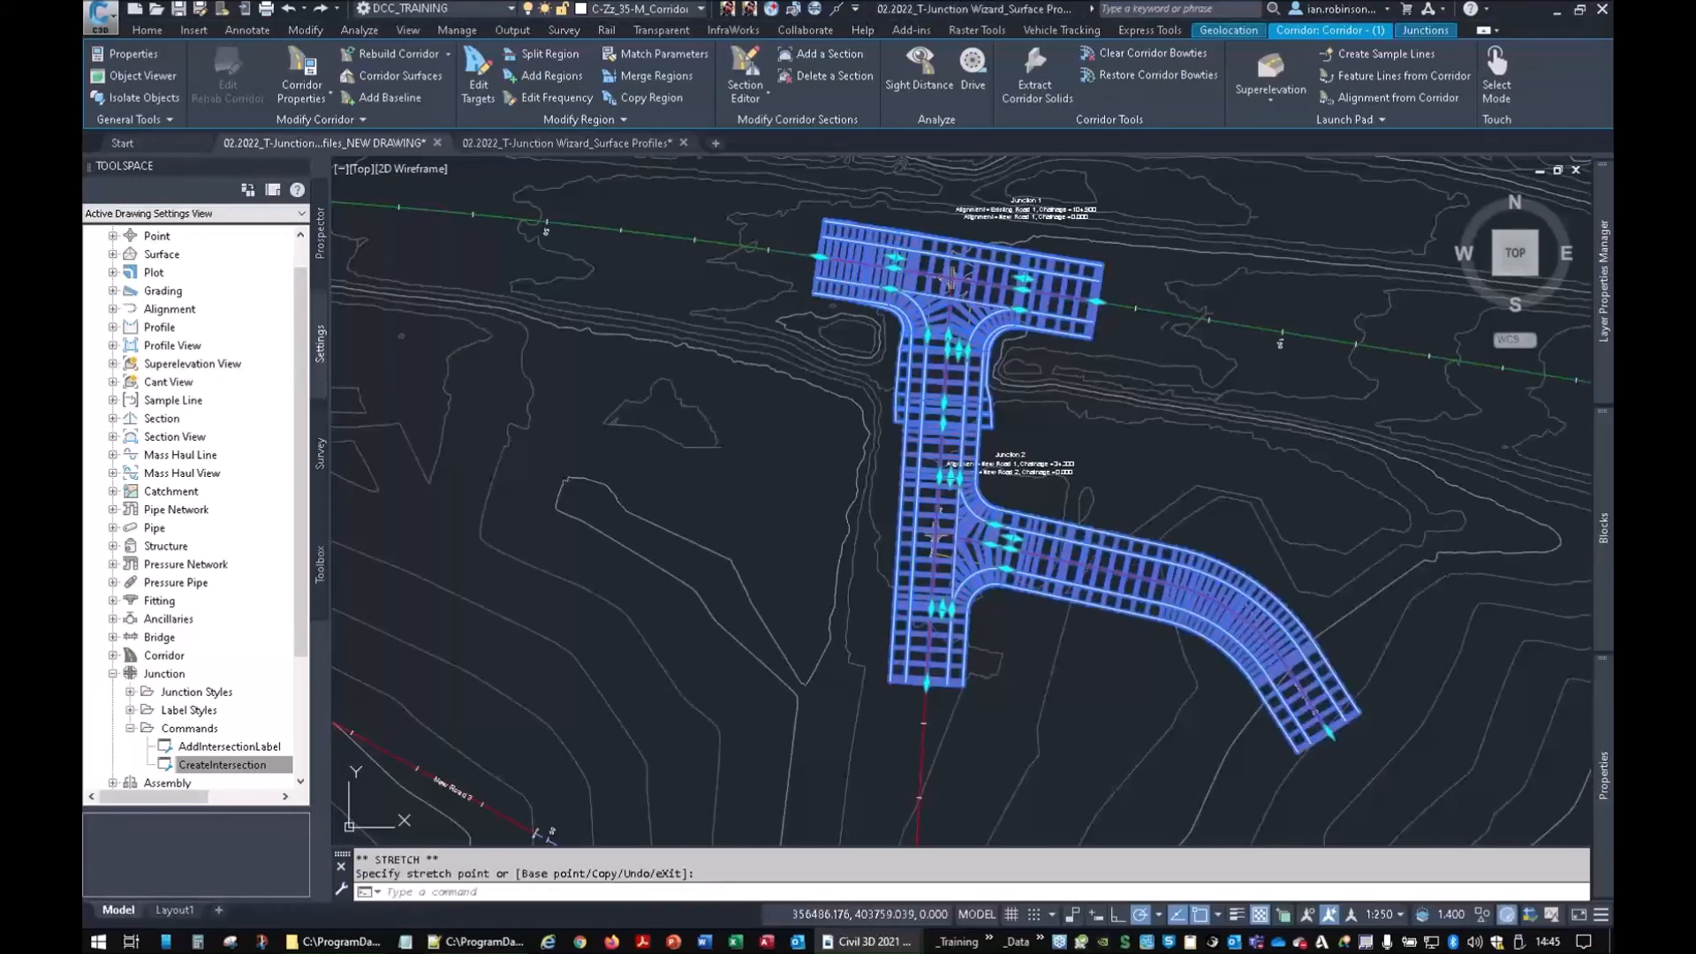
pyautogui.click(301, 75)
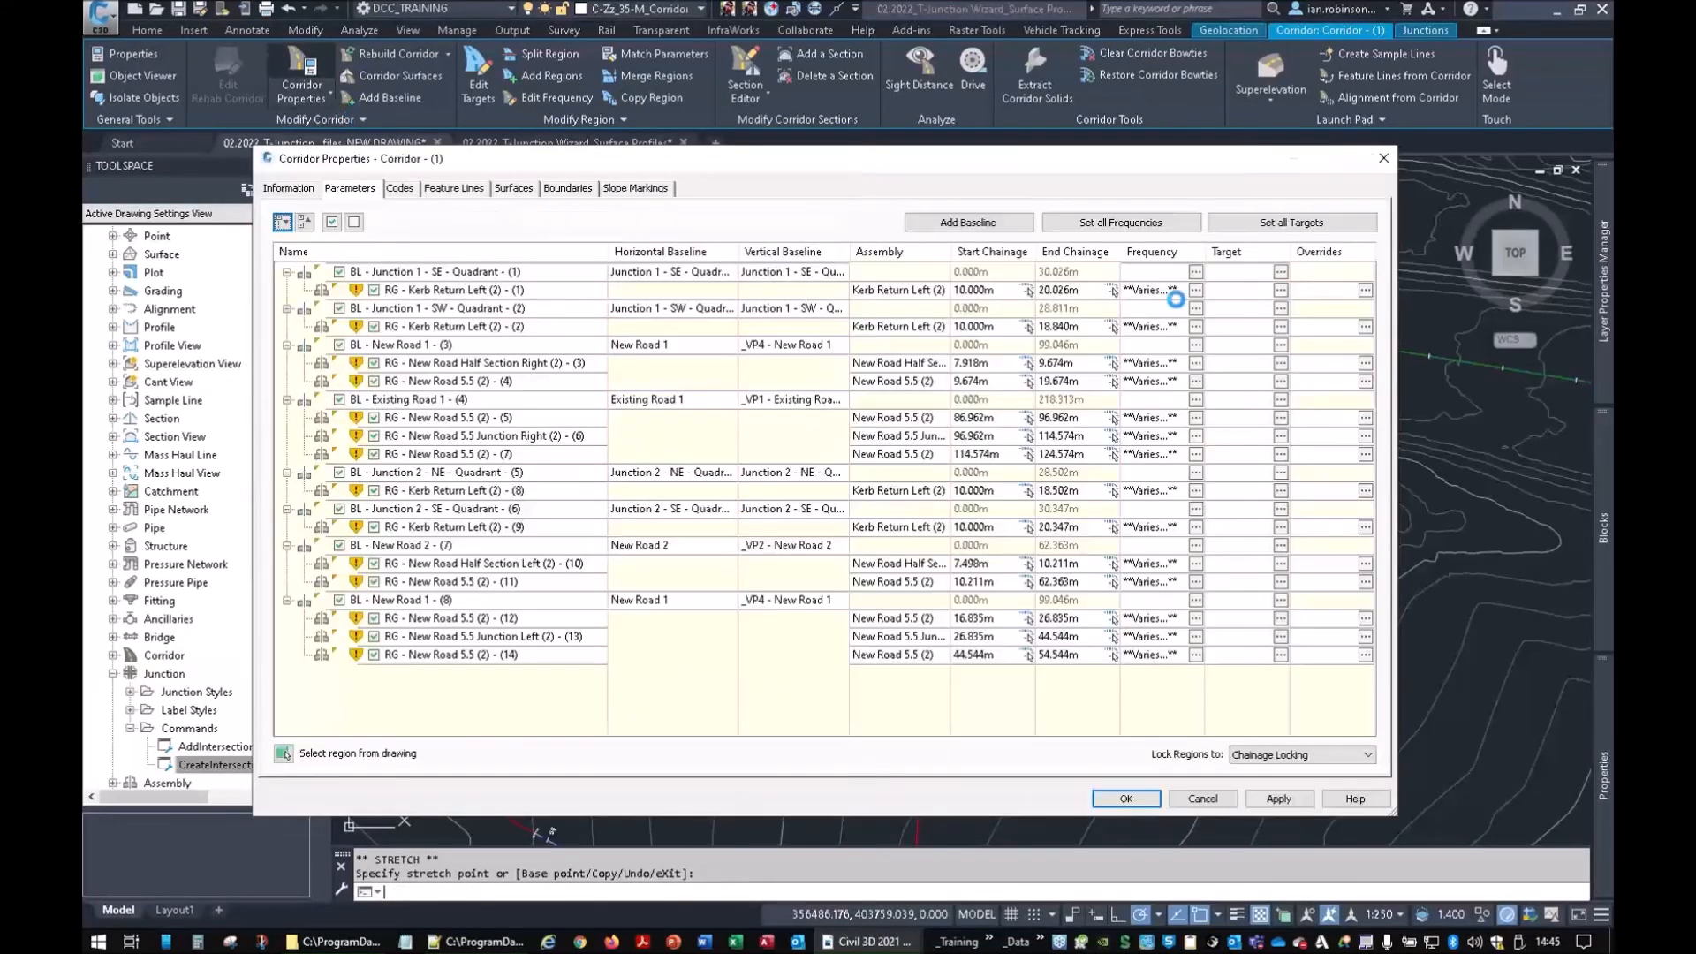
# Set all corridor daylight targets to the Survey Lidar combined surface
pyautogui.click(1292, 222)
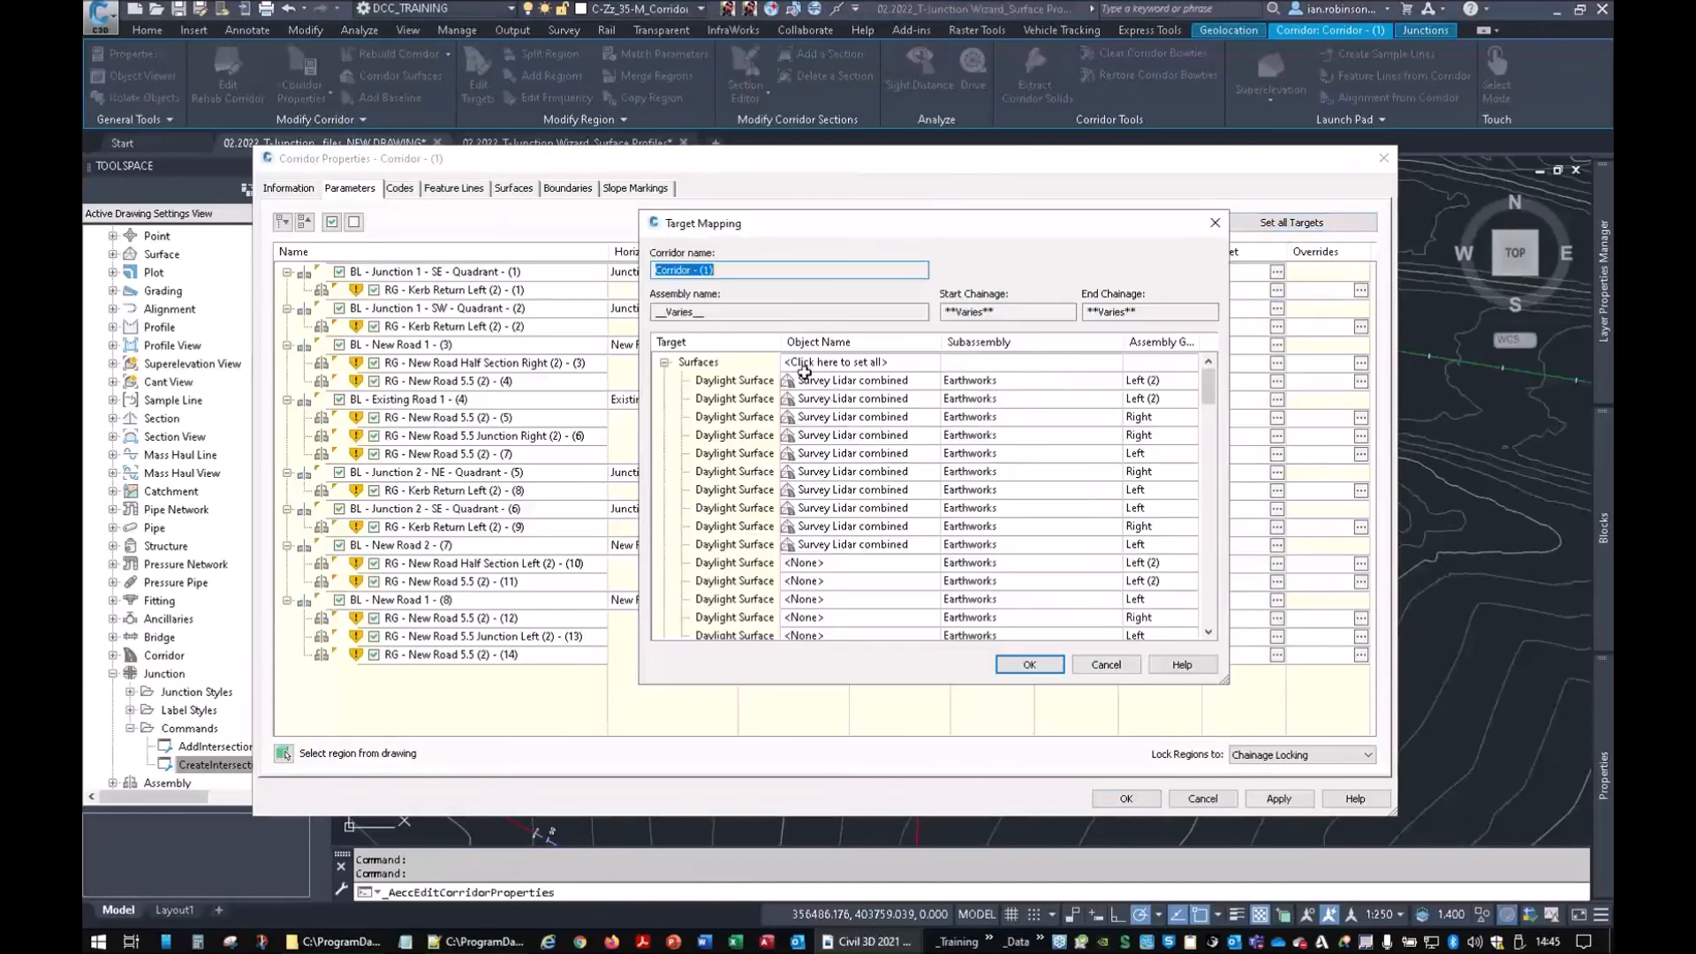
pyautogui.click(819, 363)
pyautogui.click(451, 285)
pyautogui.click(614, 451)
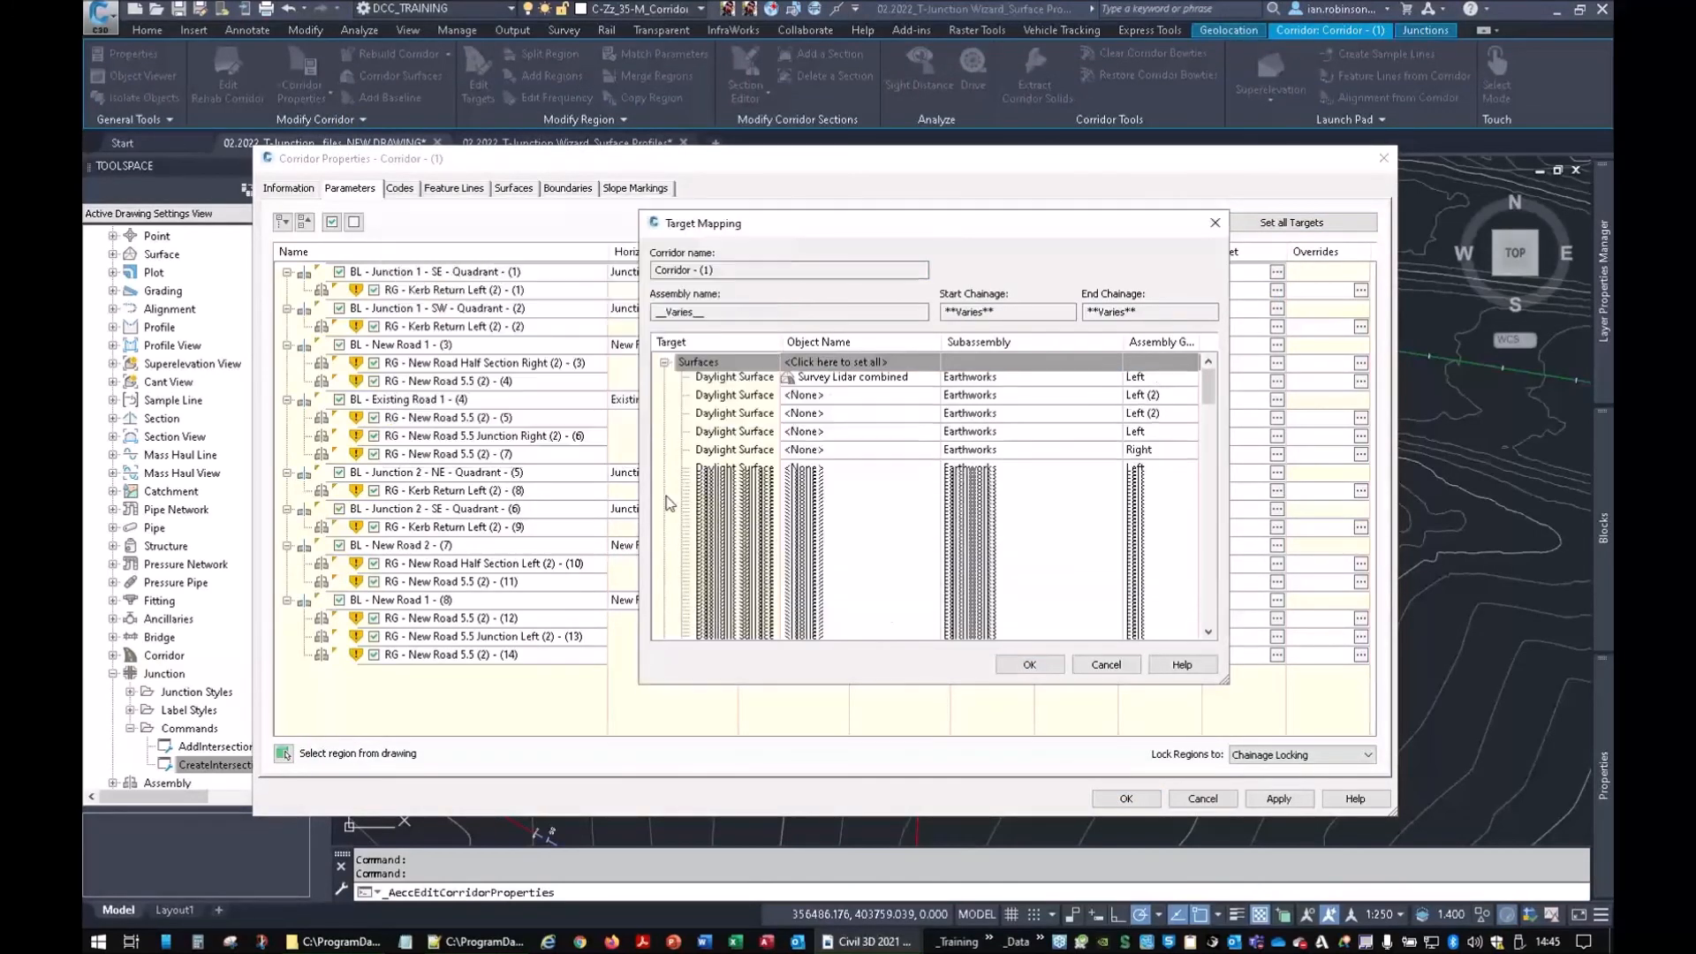
pyautogui.click(1033, 669)
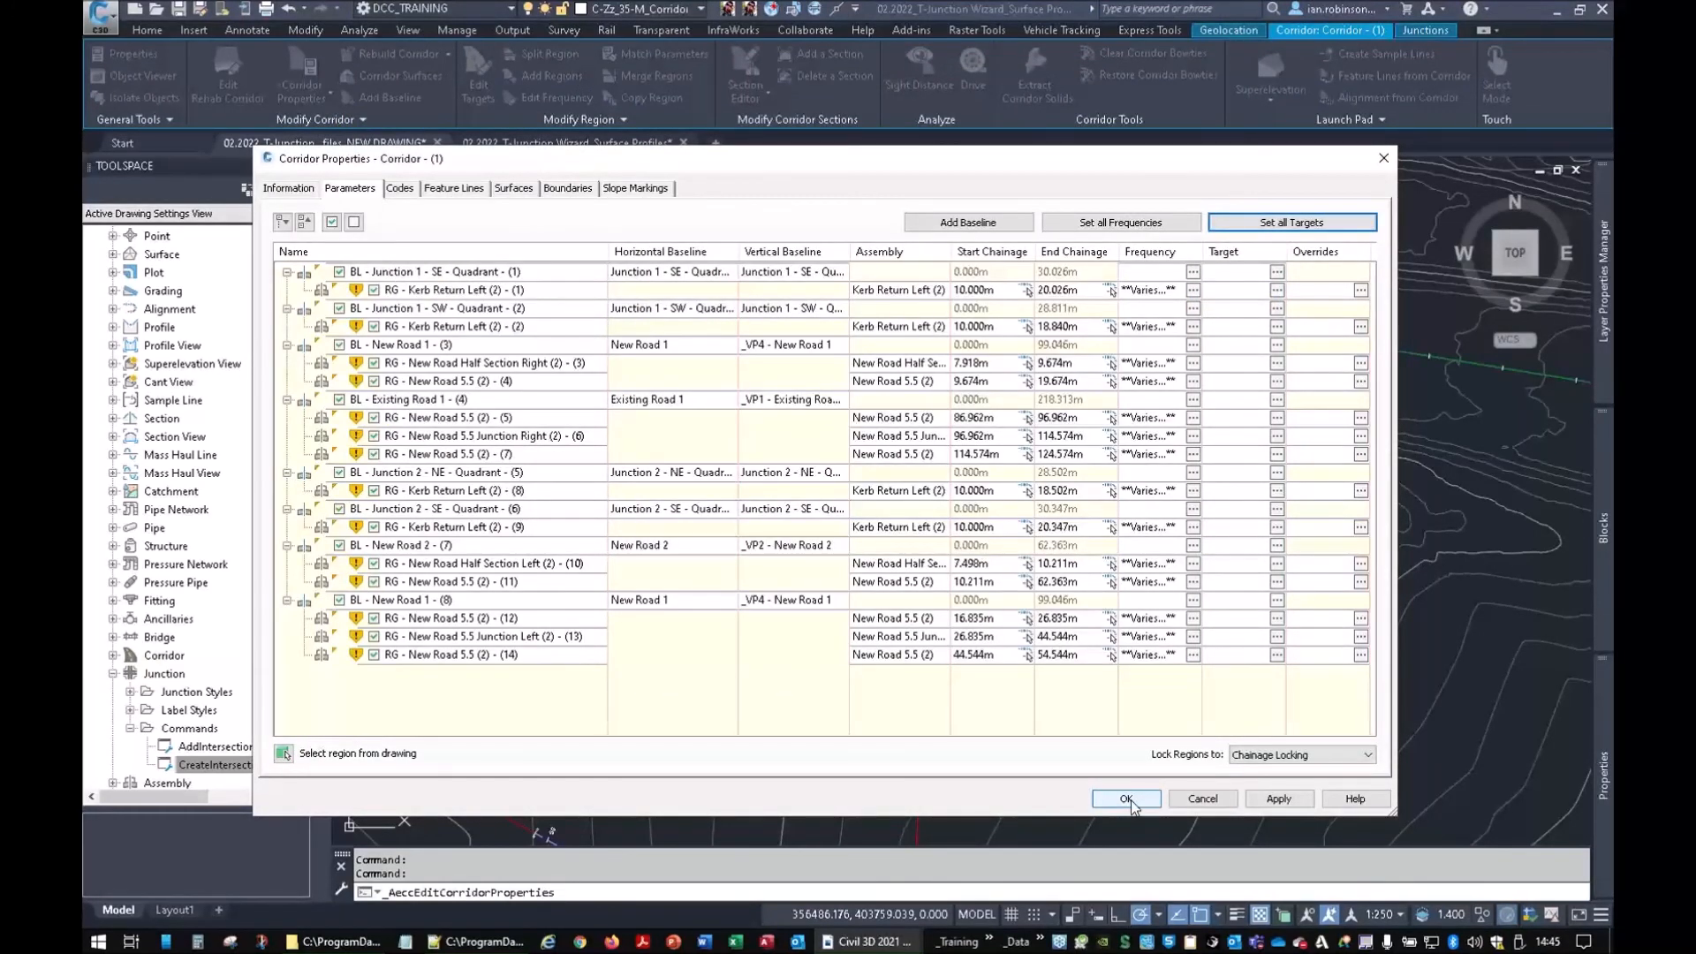
# Create a corridor surface styled Contours 0.1m and 0.5m, with Top links added
pyautogui.click(513, 188)
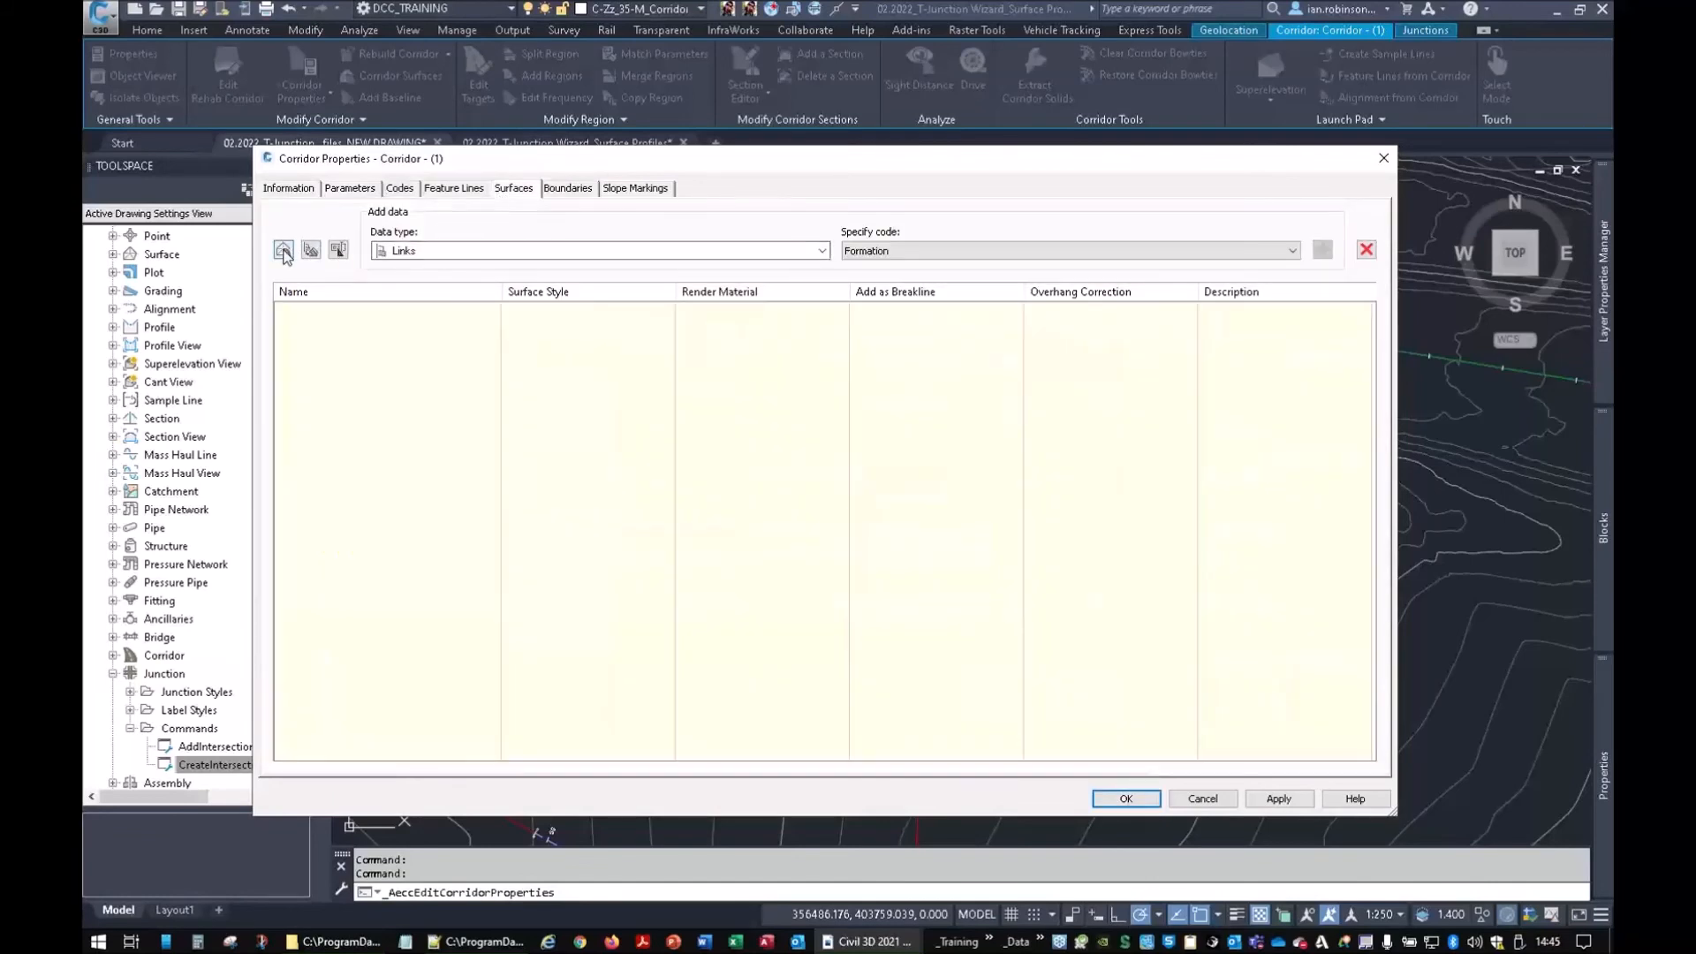
pyautogui.click(283, 250)
pyautogui.click(667, 314)
pyautogui.click(792, 270)
pyautogui.scroll(5, 777, 397)
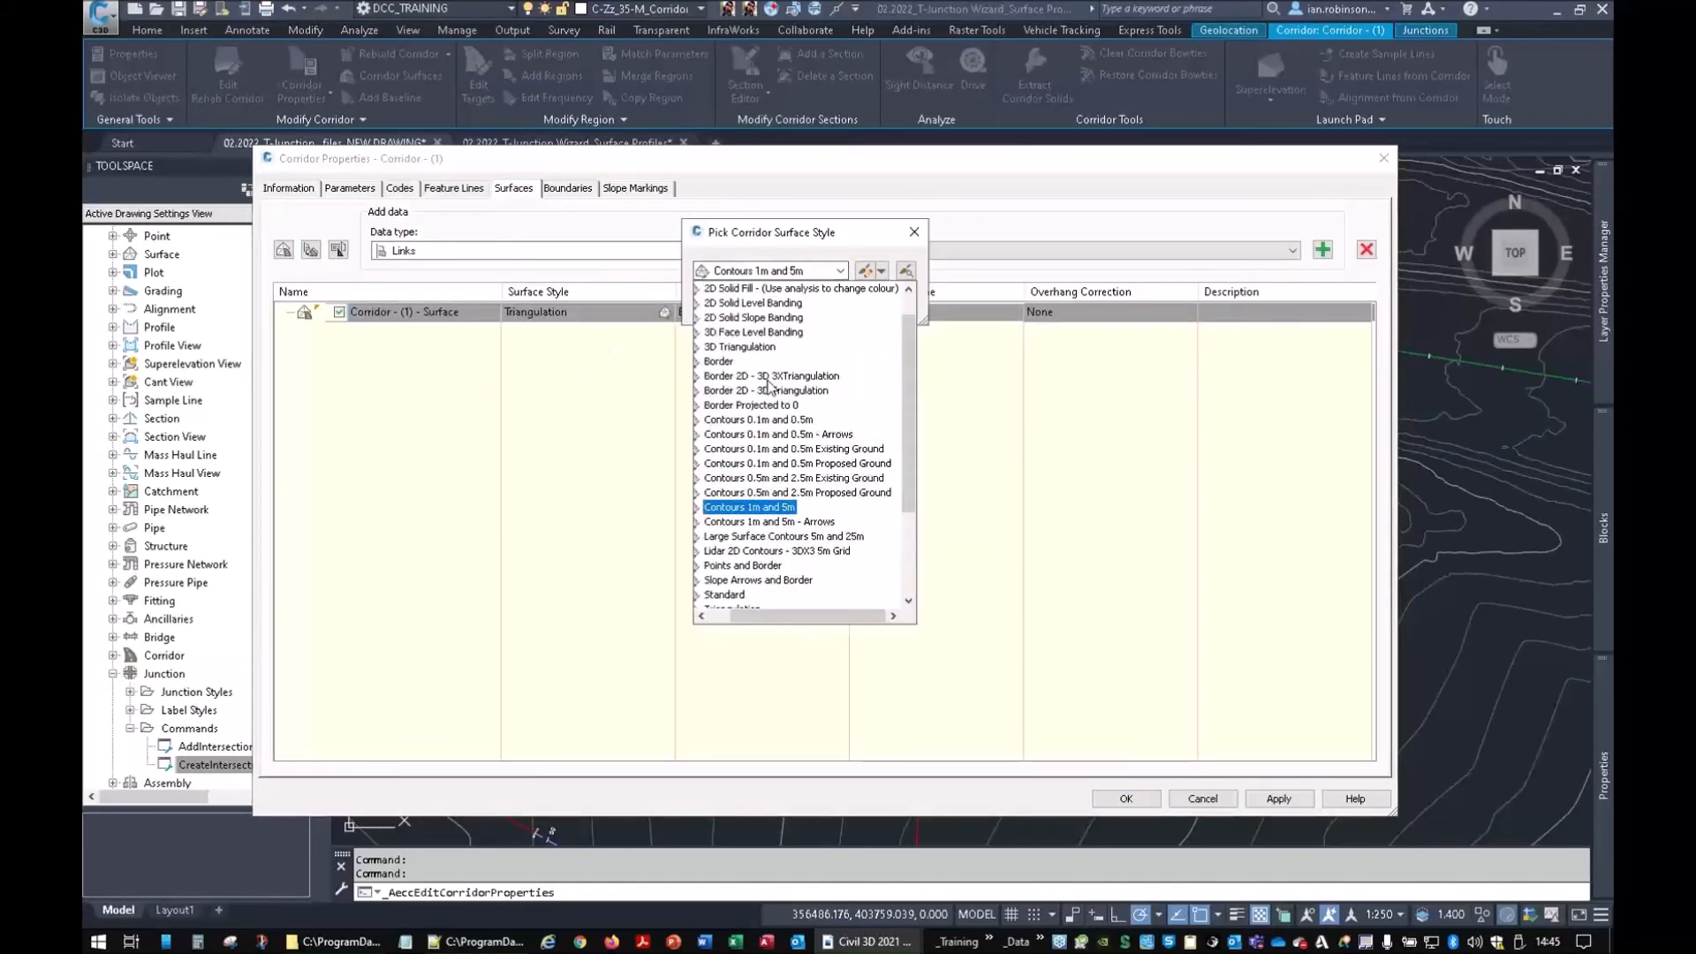
pyautogui.click(747, 434)
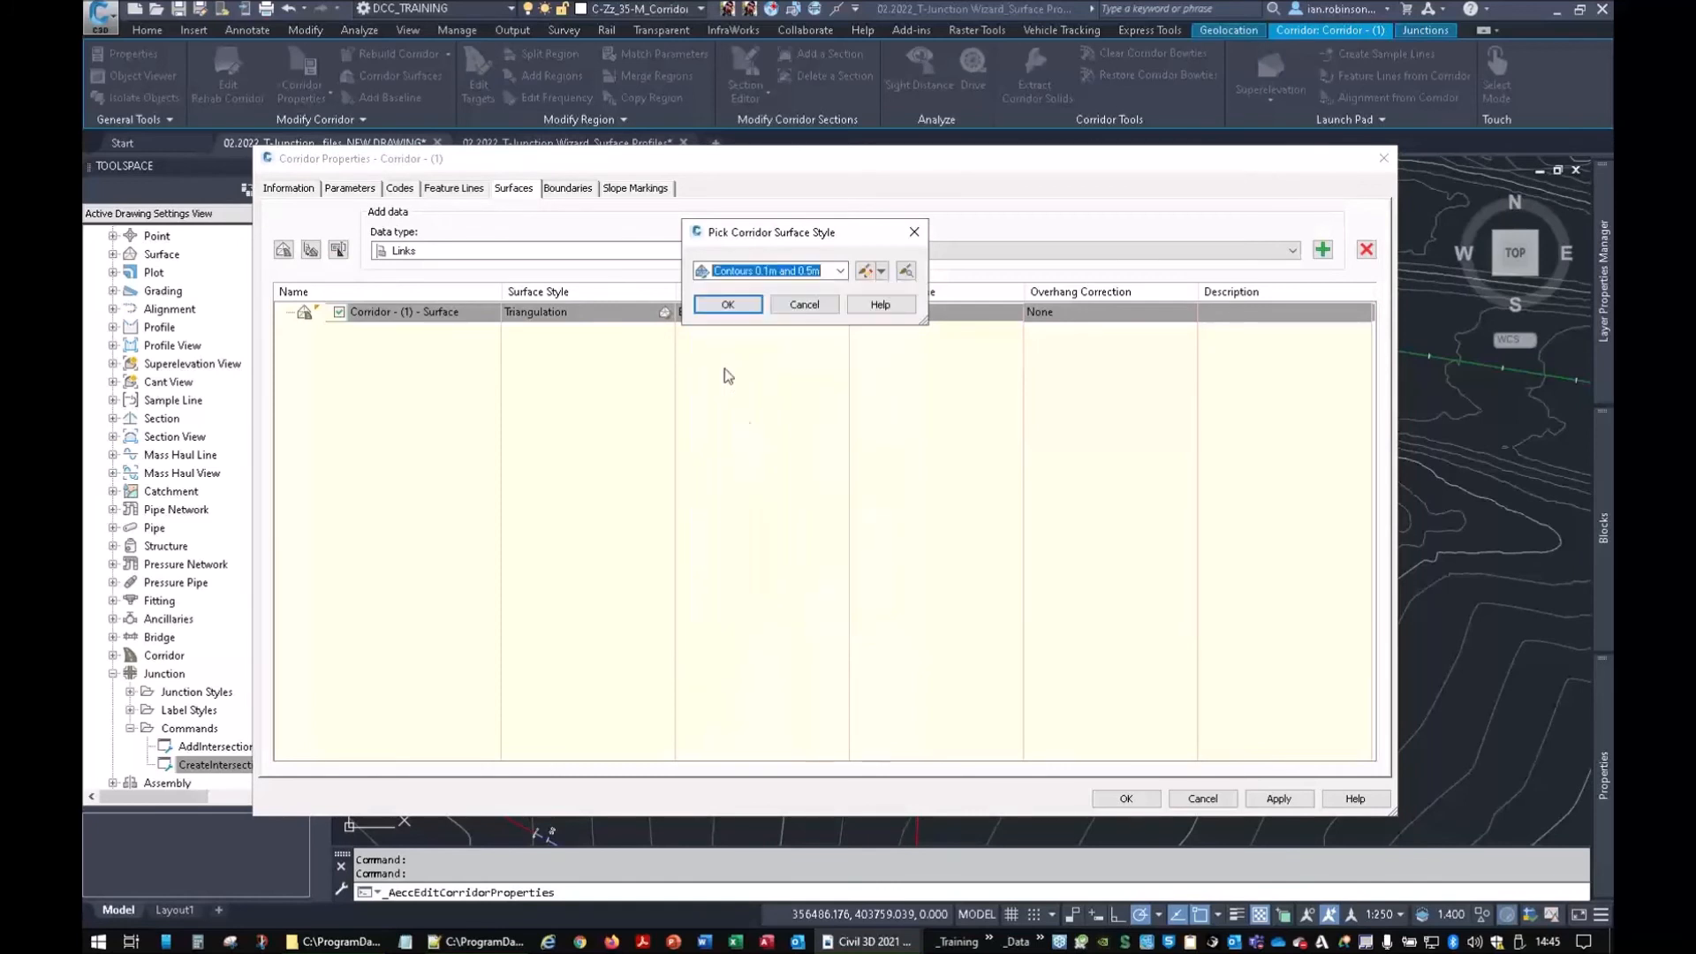
pyautogui.click(724, 309)
pyautogui.click(1035, 316)
pyautogui.click(1039, 360)
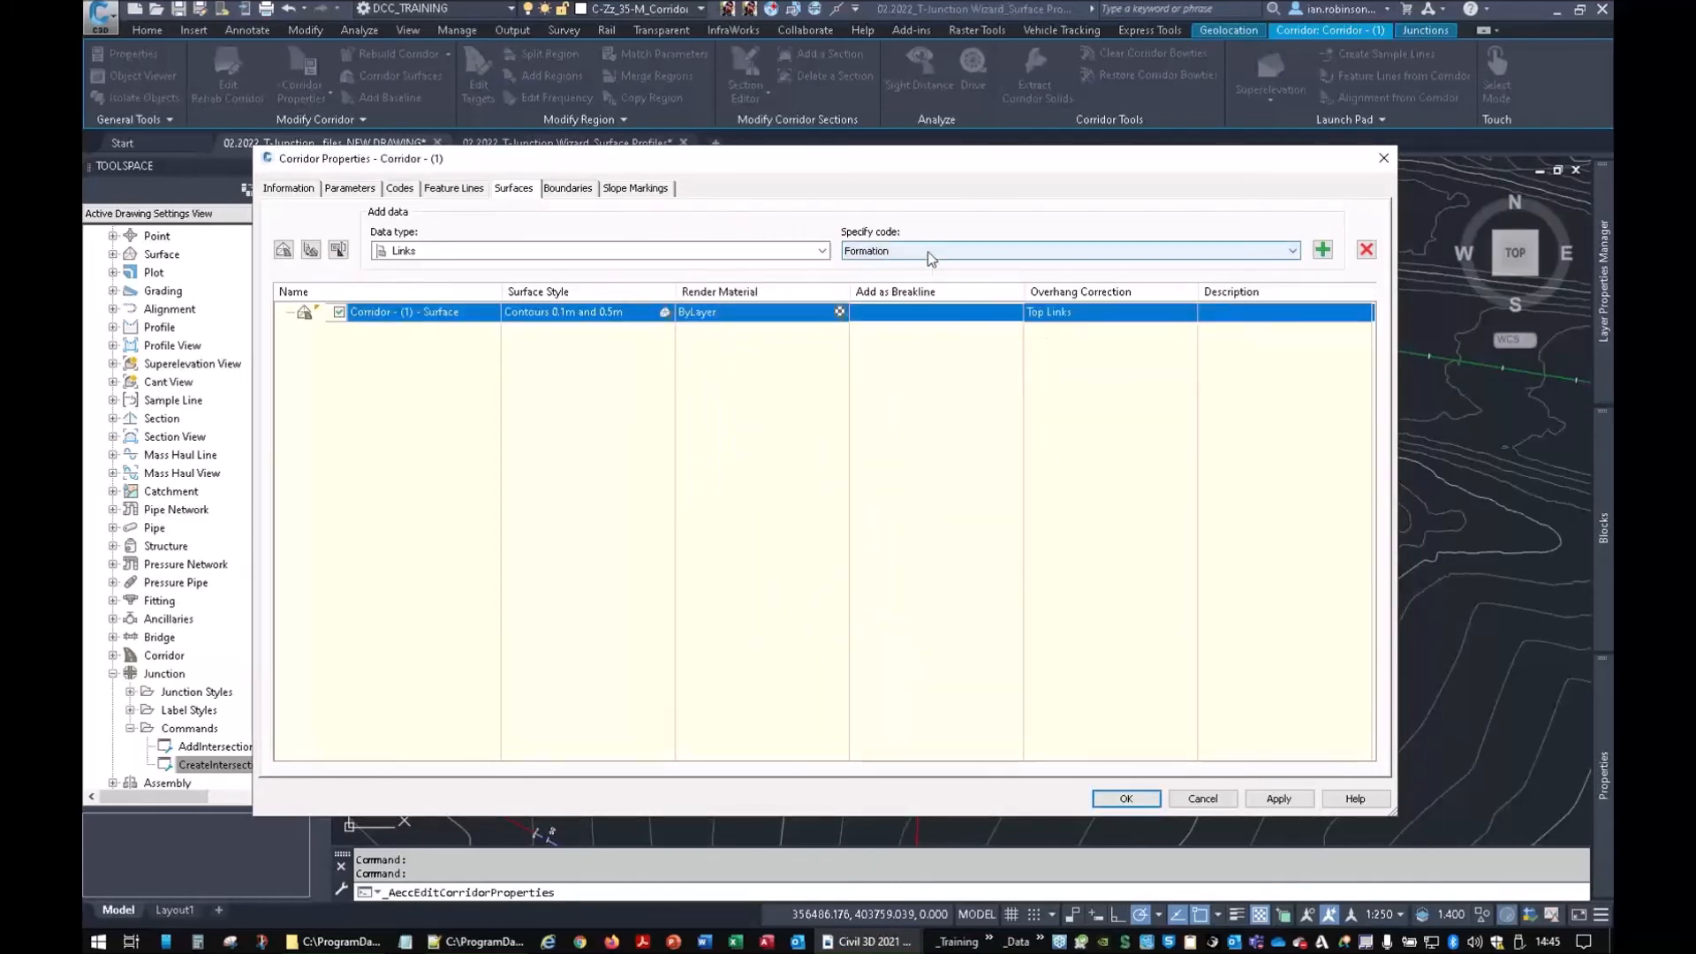
pyautogui.click(935, 252)
pyautogui.click(853, 279)
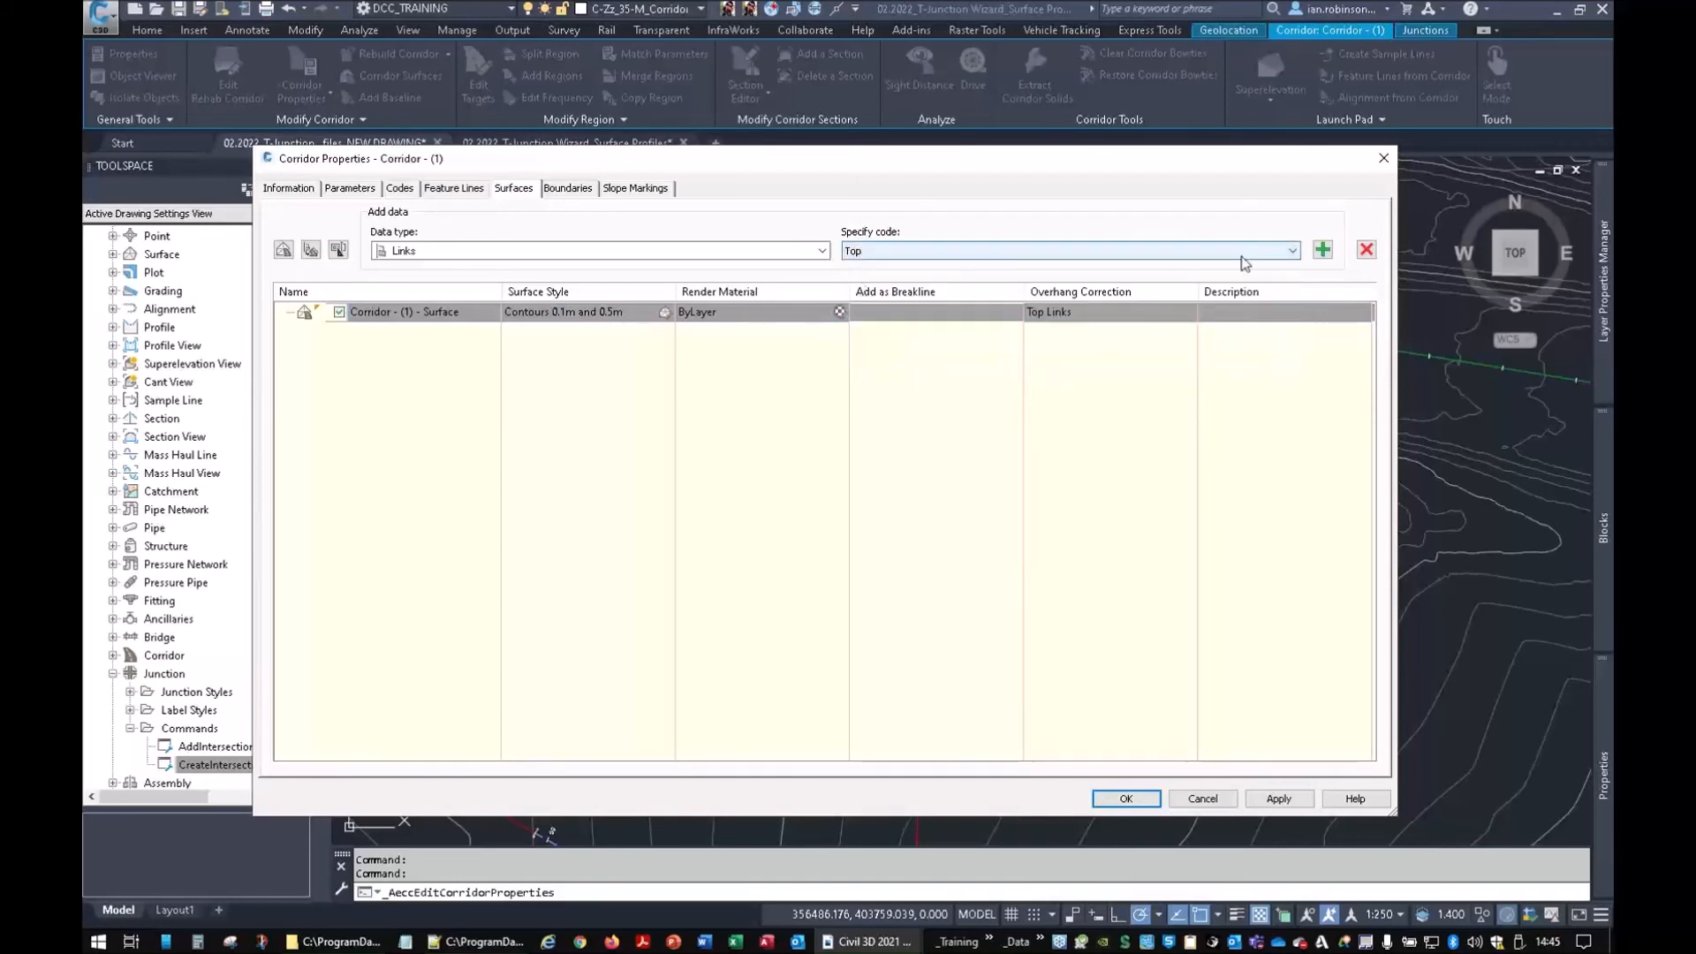
pyautogui.click(1322, 250)
# Add Crown, Lane and TopofKerb feature lines to the corridor surface
pyautogui.click(821, 251)
pyautogui.click(416, 267)
pyautogui.click(897, 252)
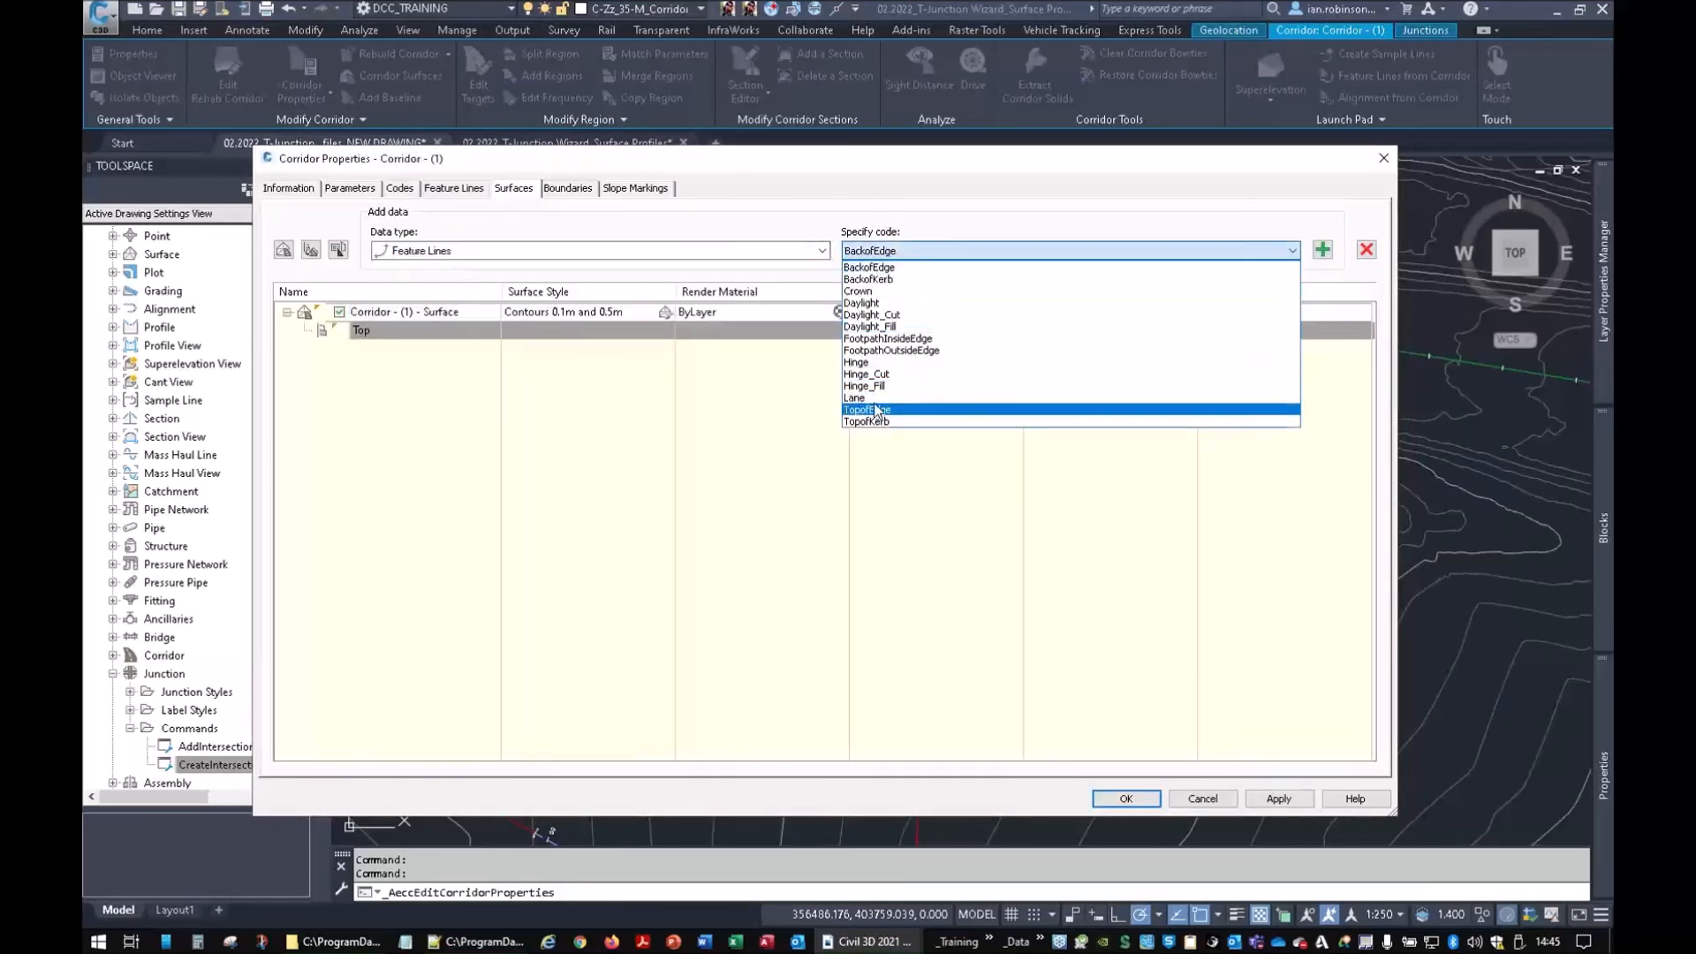
pyautogui.click(860, 291)
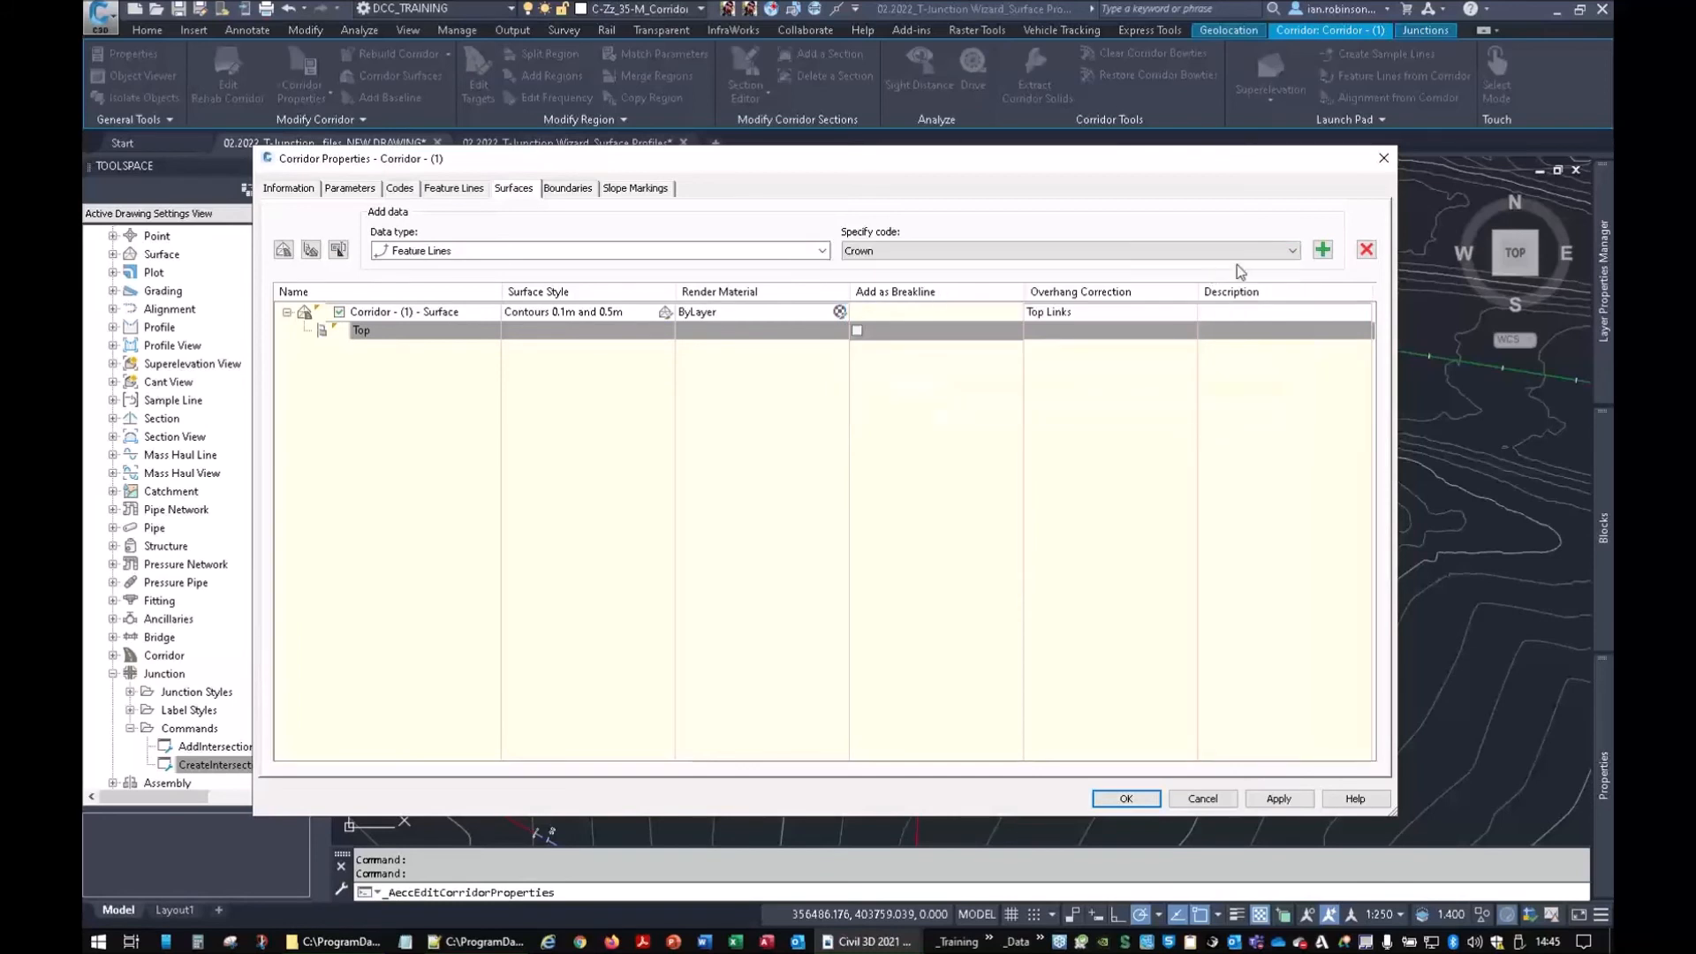
pyautogui.click(1322, 251)
pyautogui.click(1292, 251)
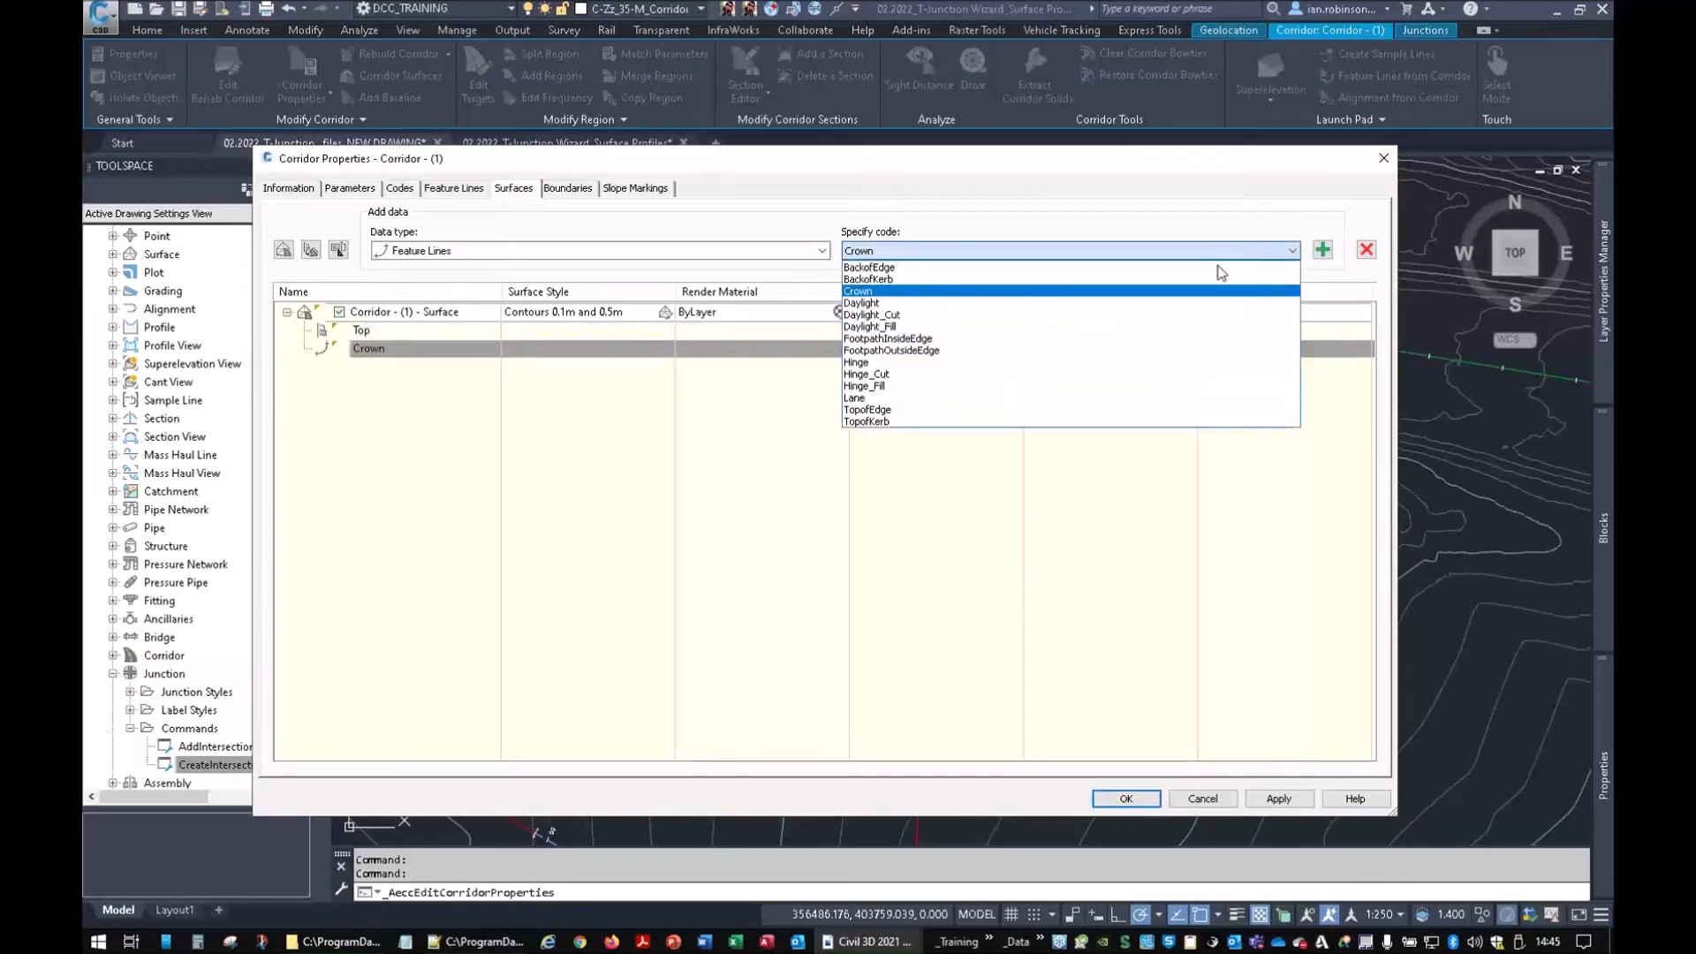
pyautogui.click(863, 398)
pyautogui.click(1322, 251)
pyautogui.click(1291, 251)
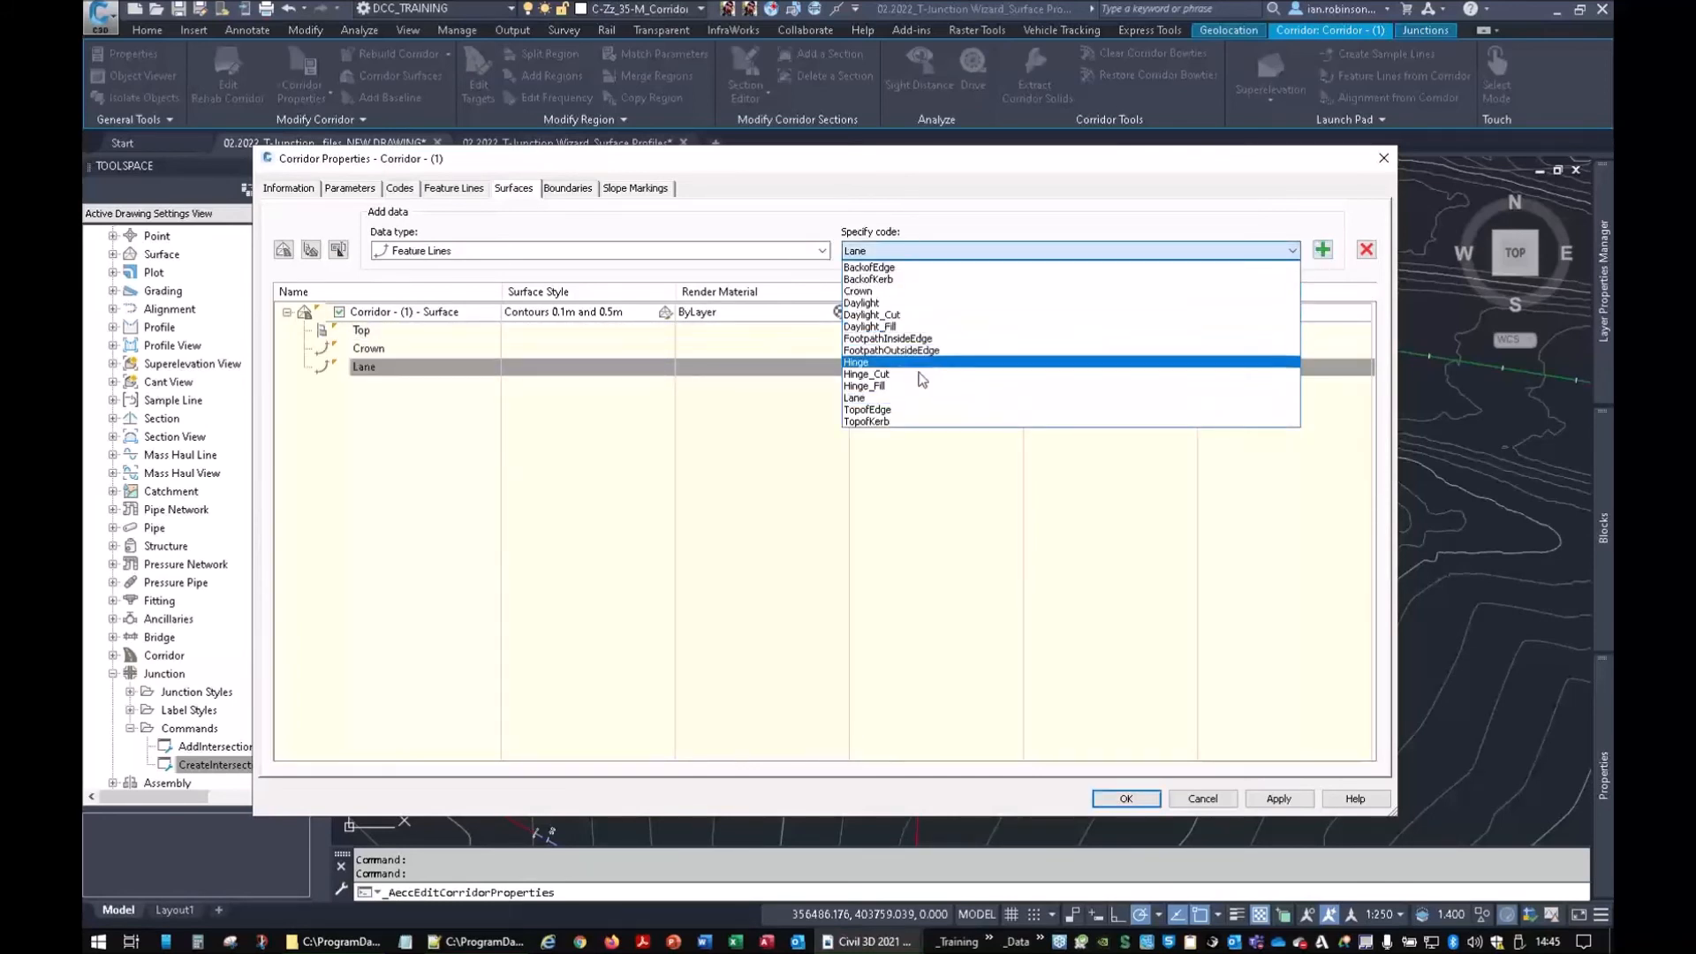
pyautogui.click(890, 422)
pyautogui.click(1323, 251)
# Add BackofKerb, FootpathOutsideEdge and BackofEdge feature lines to the corridor surface
pyautogui.click(1292, 251)
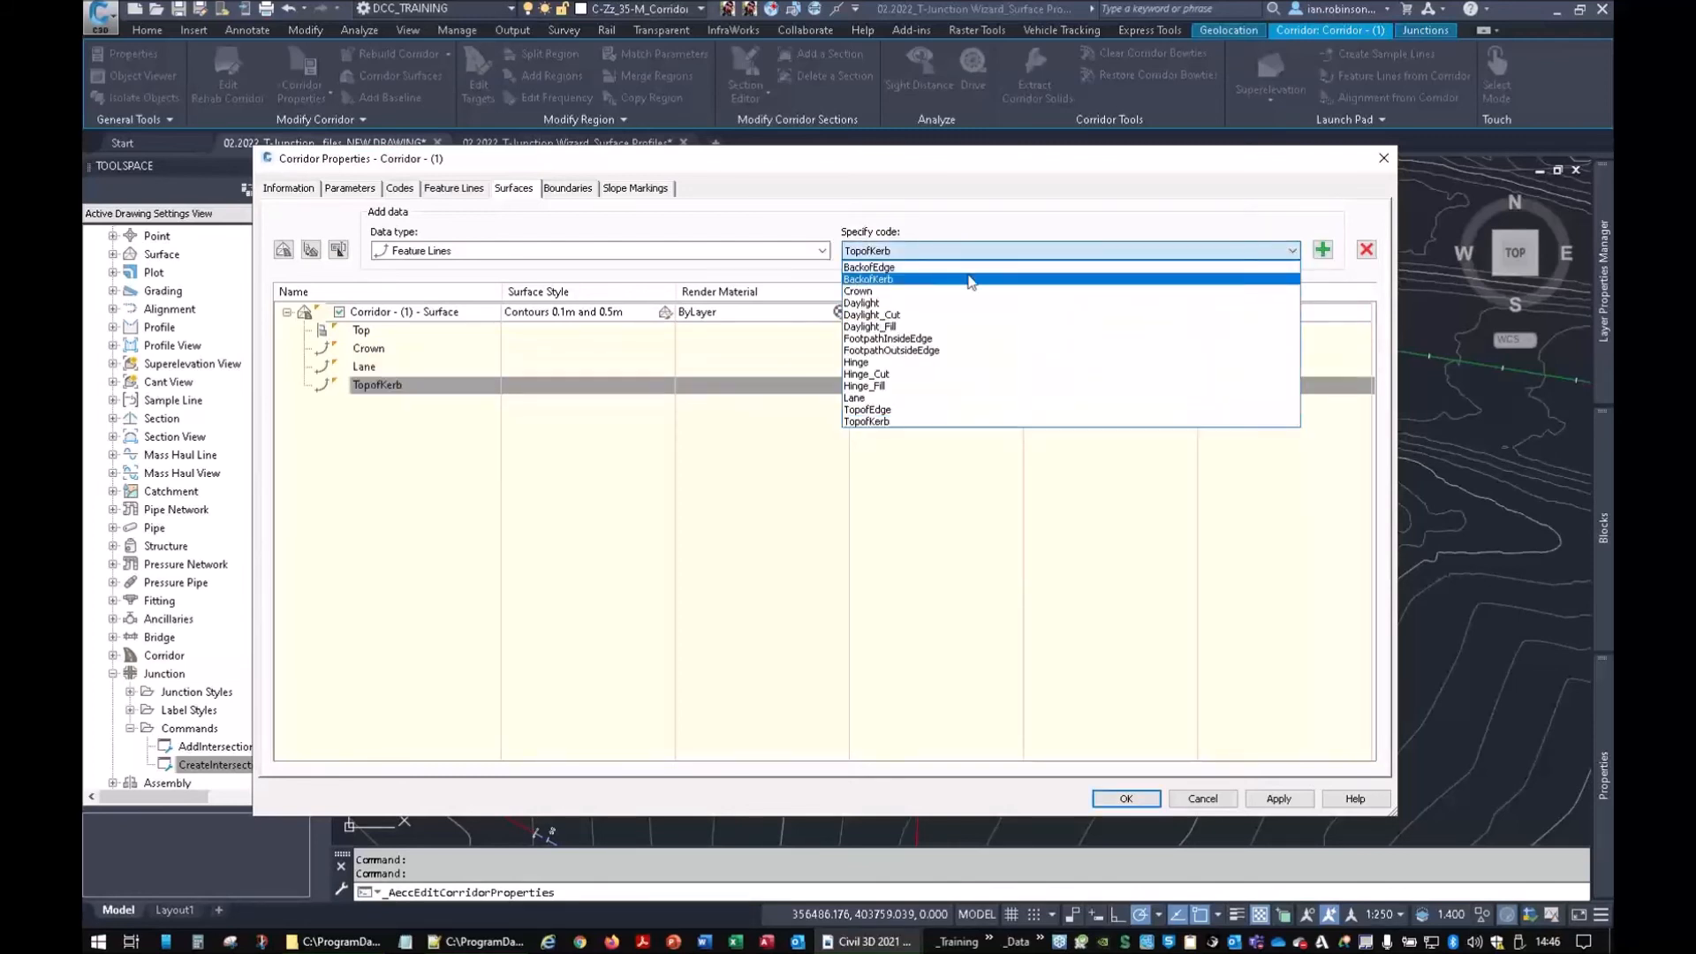
pyautogui.click(892, 283)
pyautogui.click(1323, 251)
pyautogui.click(1291, 251)
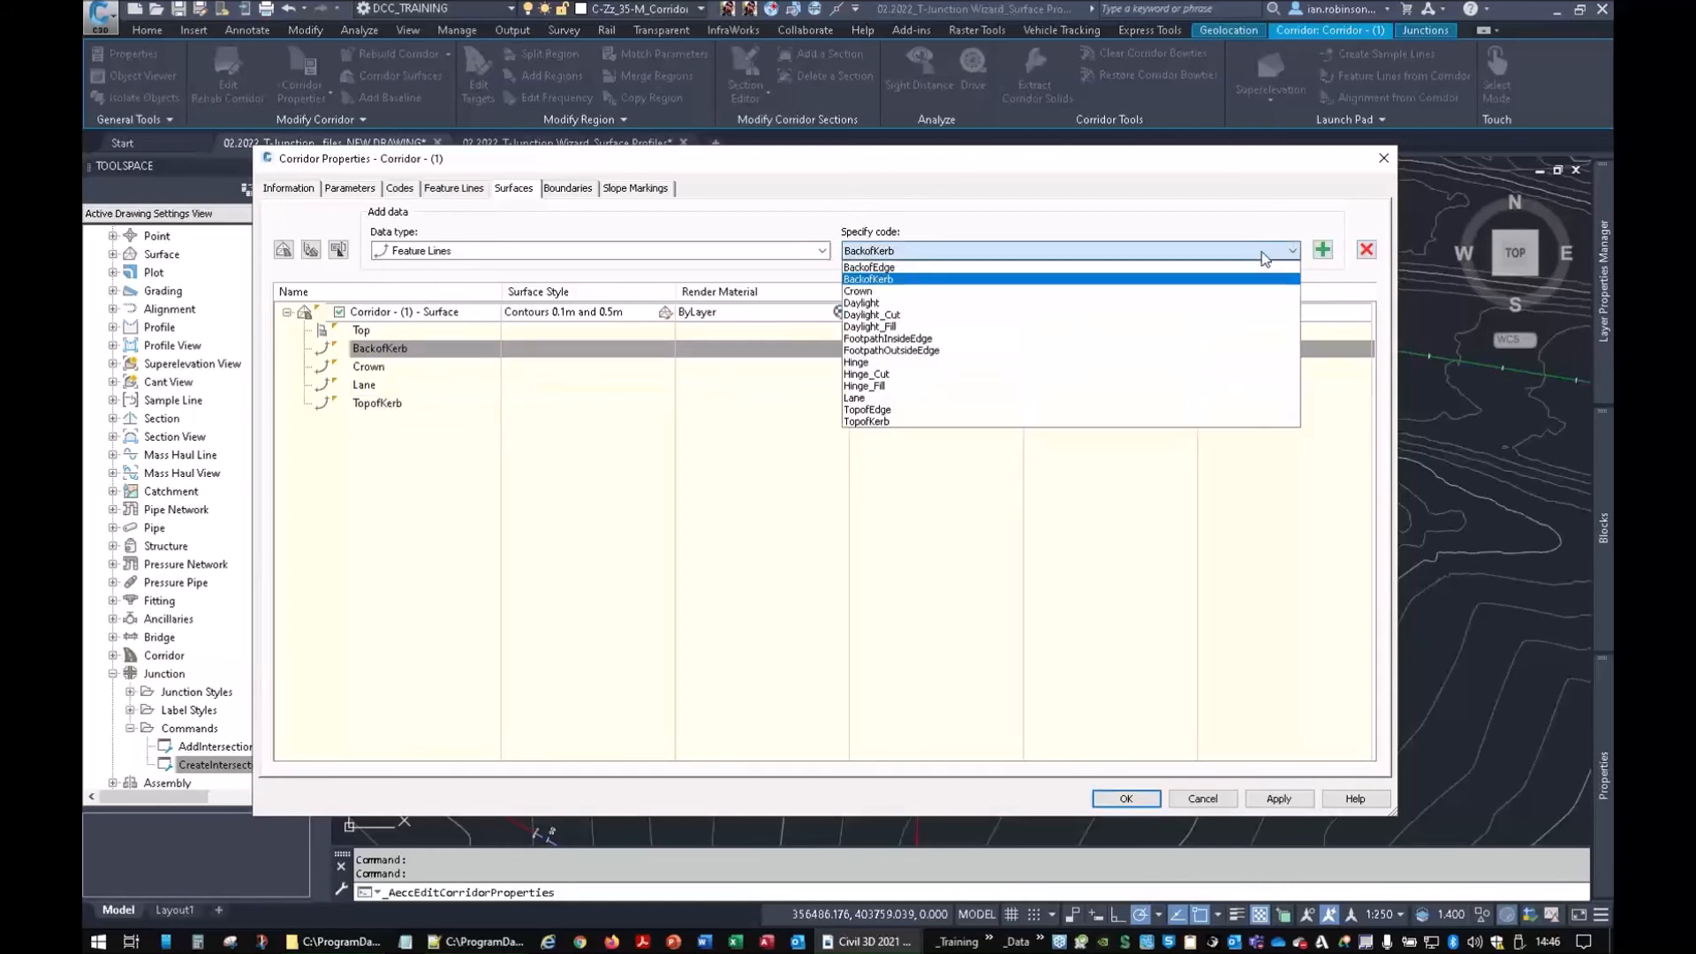
pyautogui.click(934, 347)
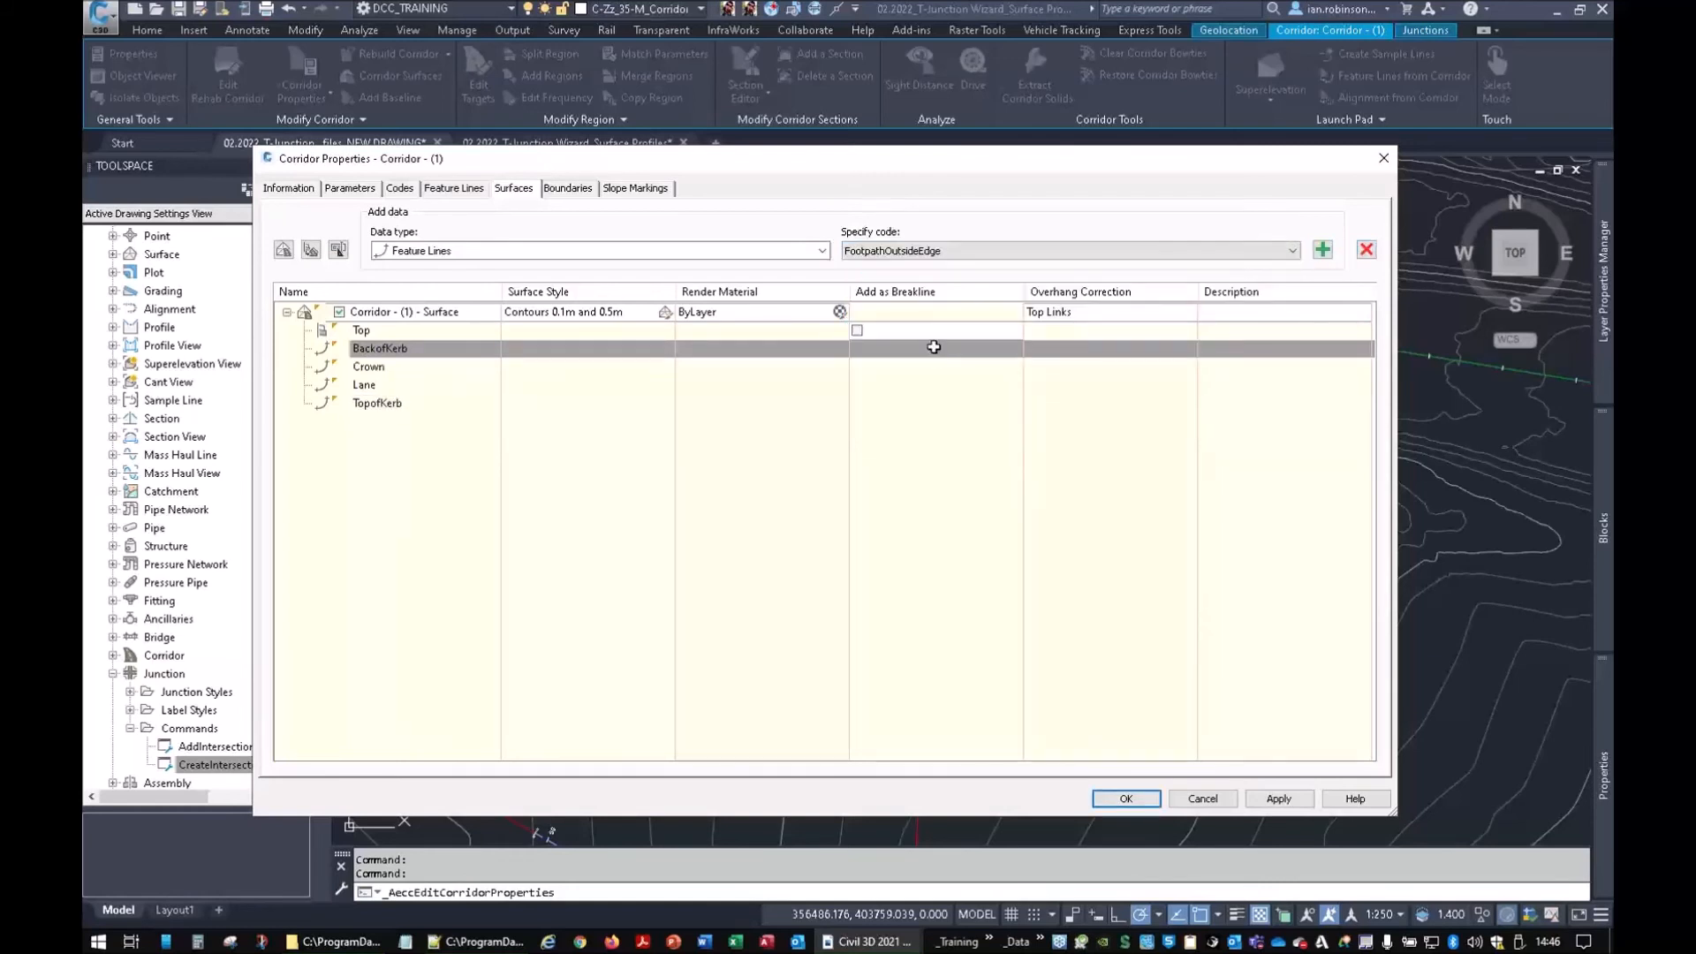
pyautogui.click(1323, 251)
pyautogui.click(1292, 251)
pyautogui.click(870, 267)
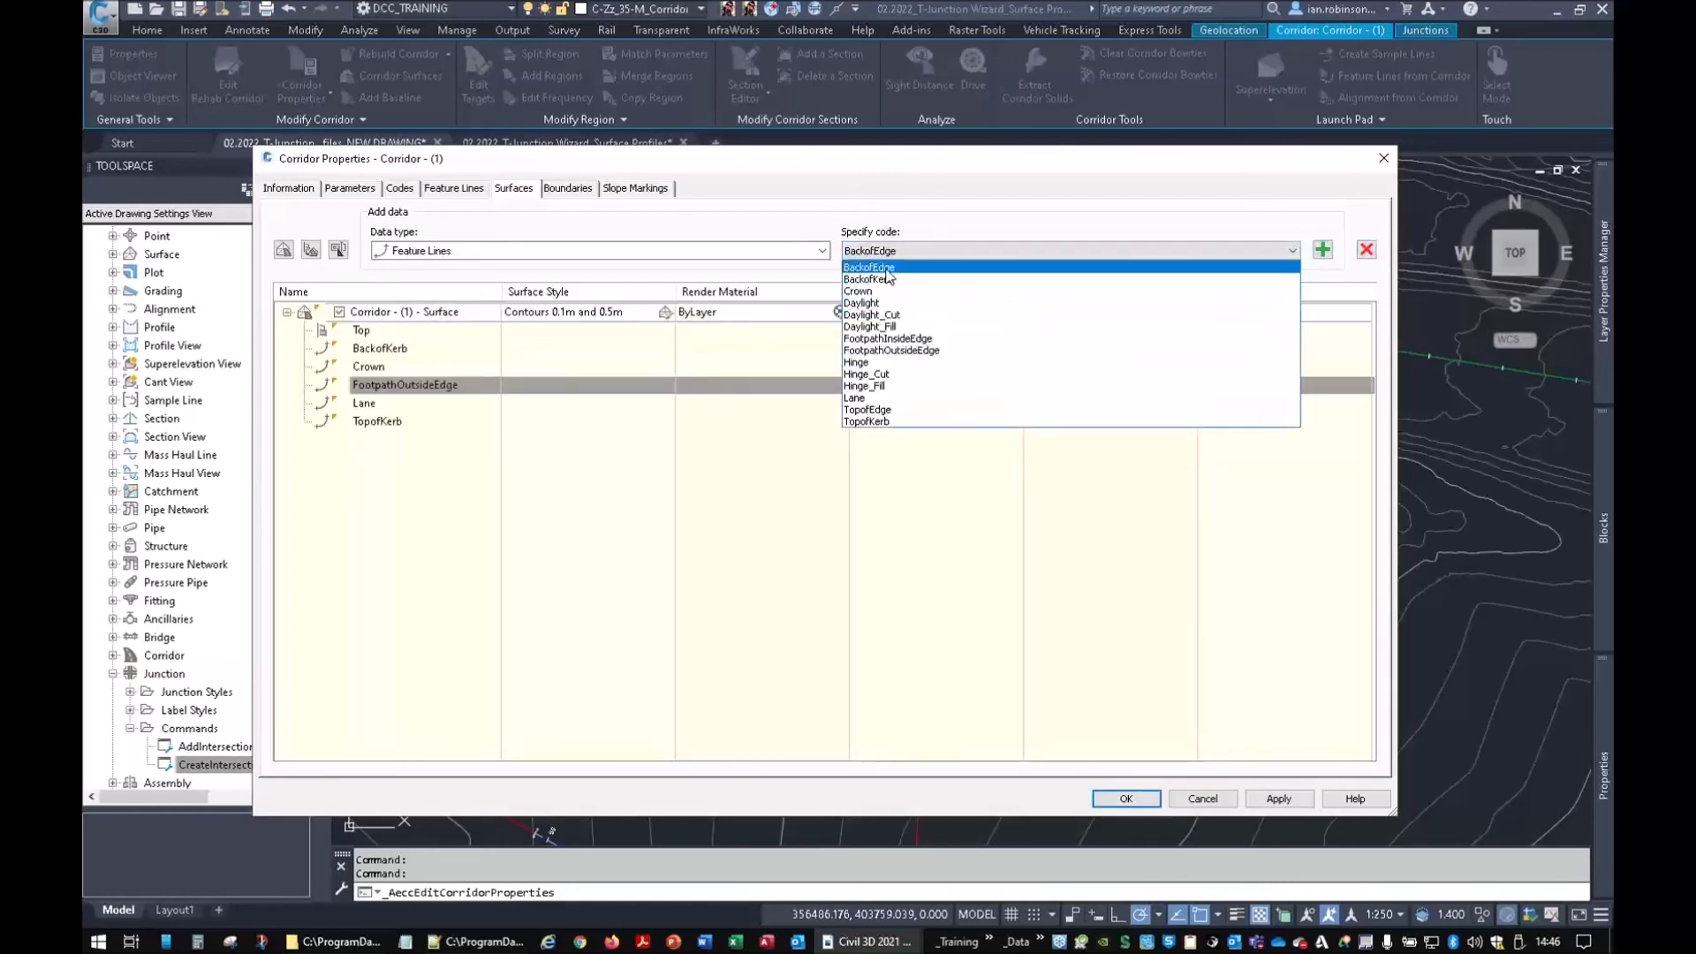
pyautogui.click(1322, 251)
pyautogui.click(1292, 251)
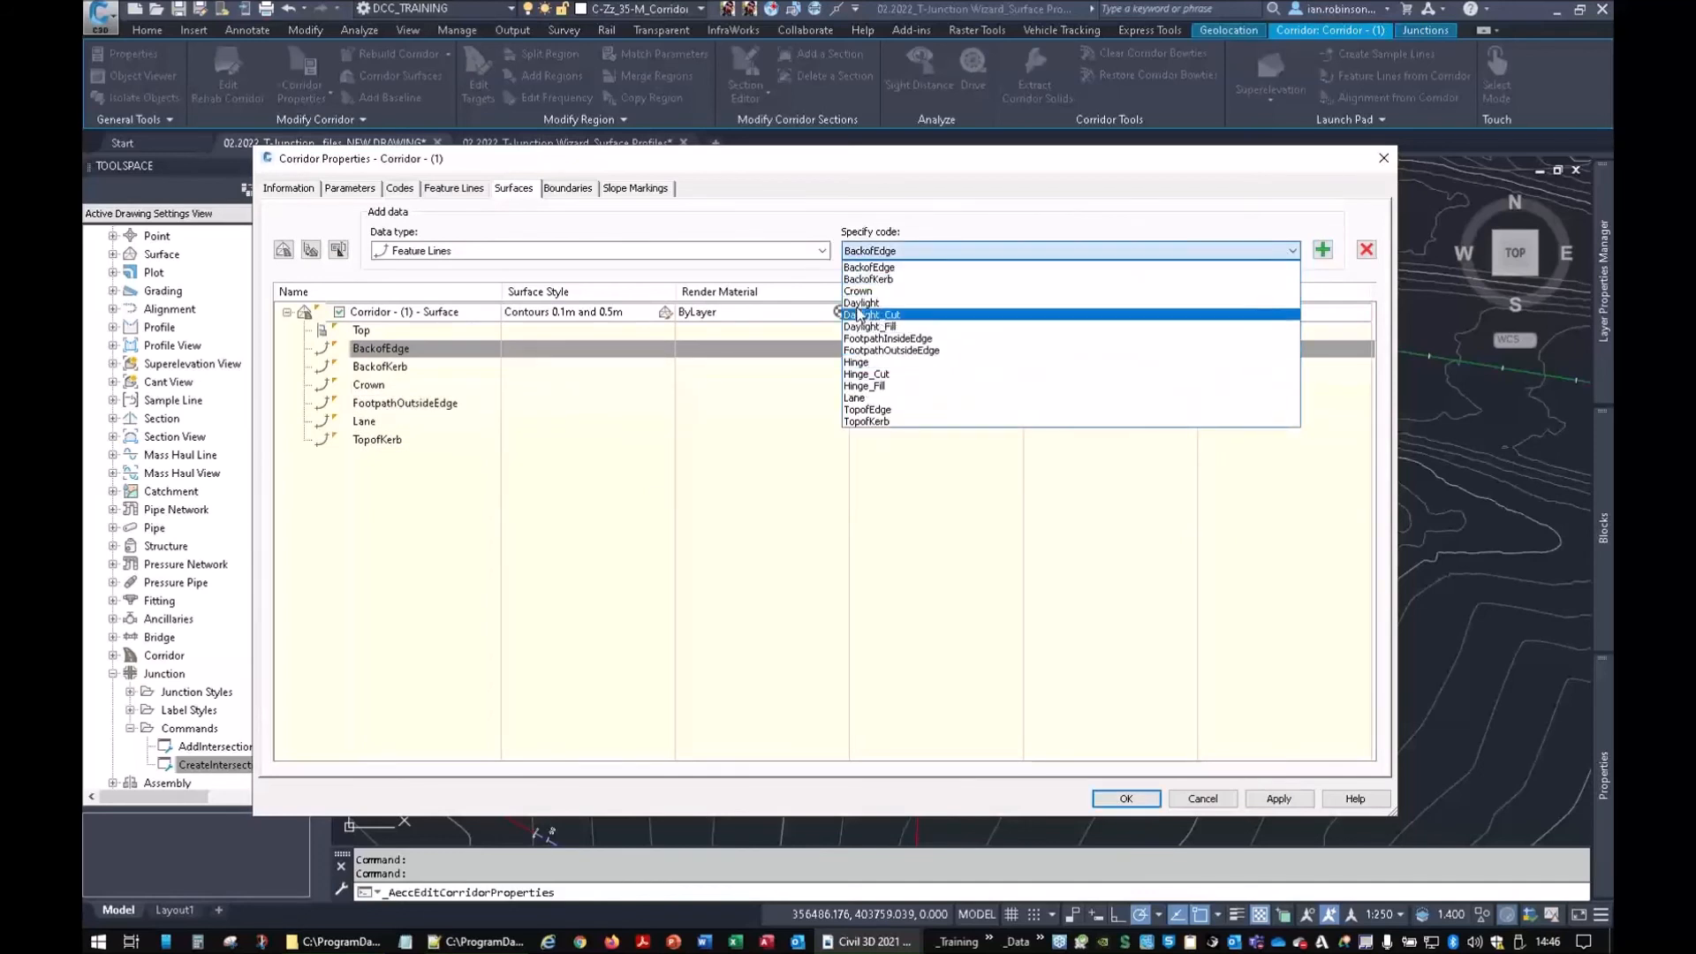
pyautogui.click(1081, 573)
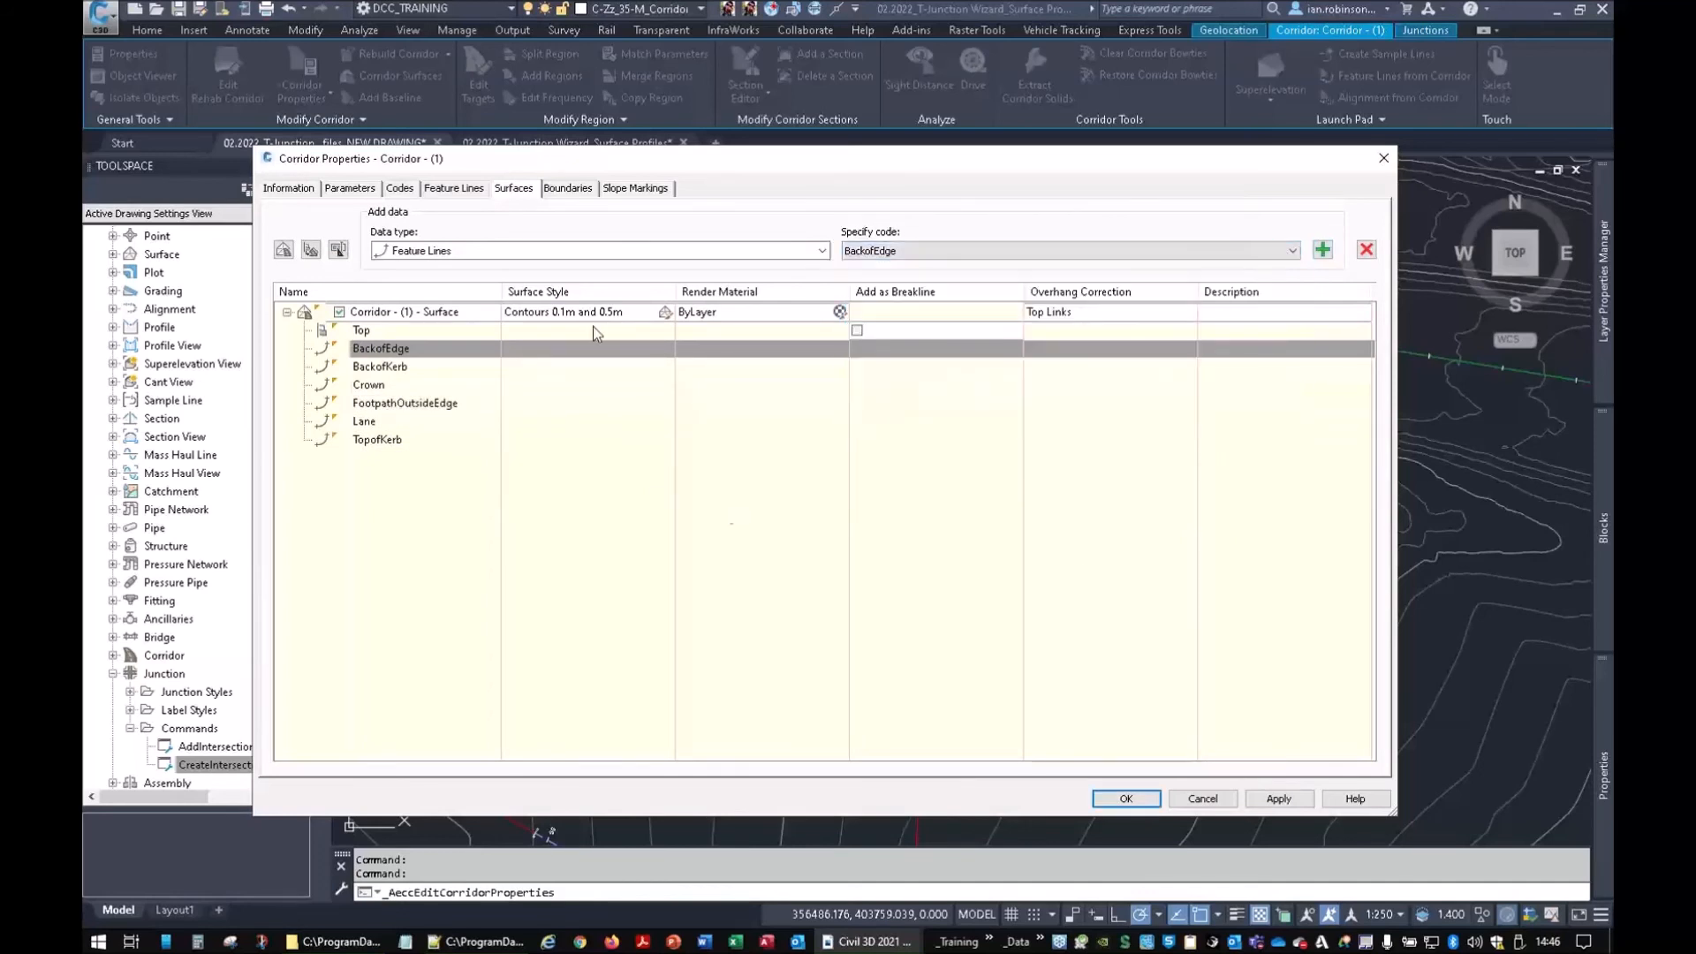
# Add a corridor shrinkwrap outside boundary, apply the changes and rebuild the corridor
pyautogui.click(567, 188)
pyautogui.rightClick(441, 240)
pyautogui.click(512, 244)
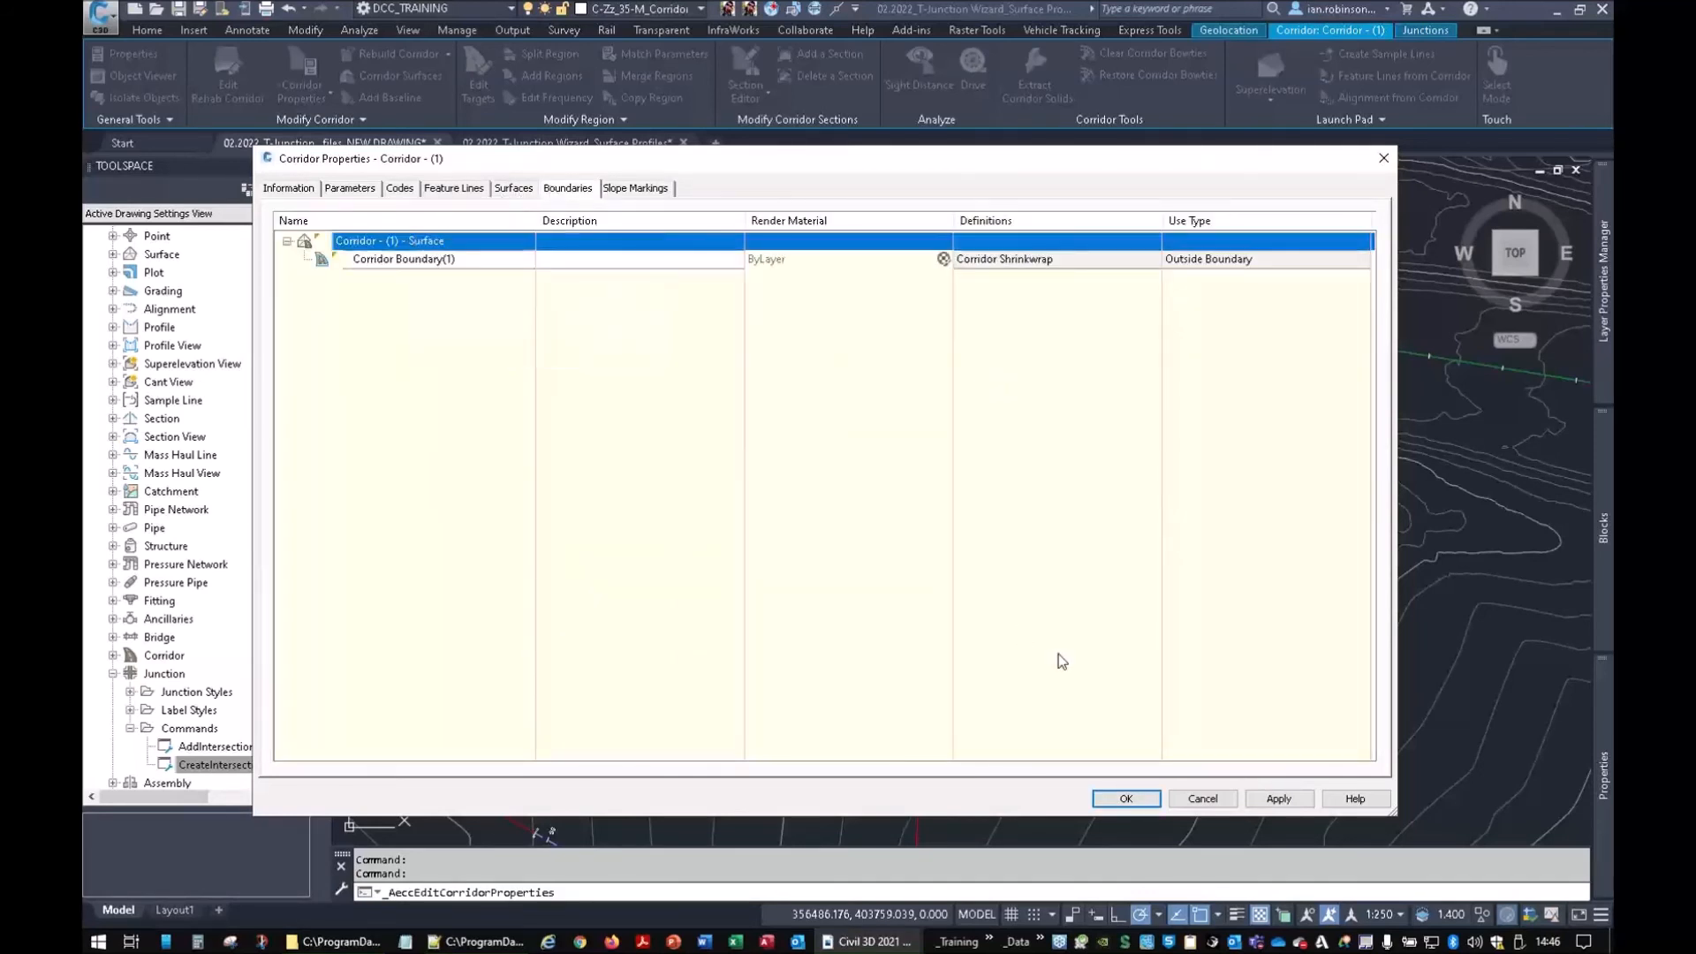
pyautogui.click(1115, 797)
pyautogui.click(810, 436)
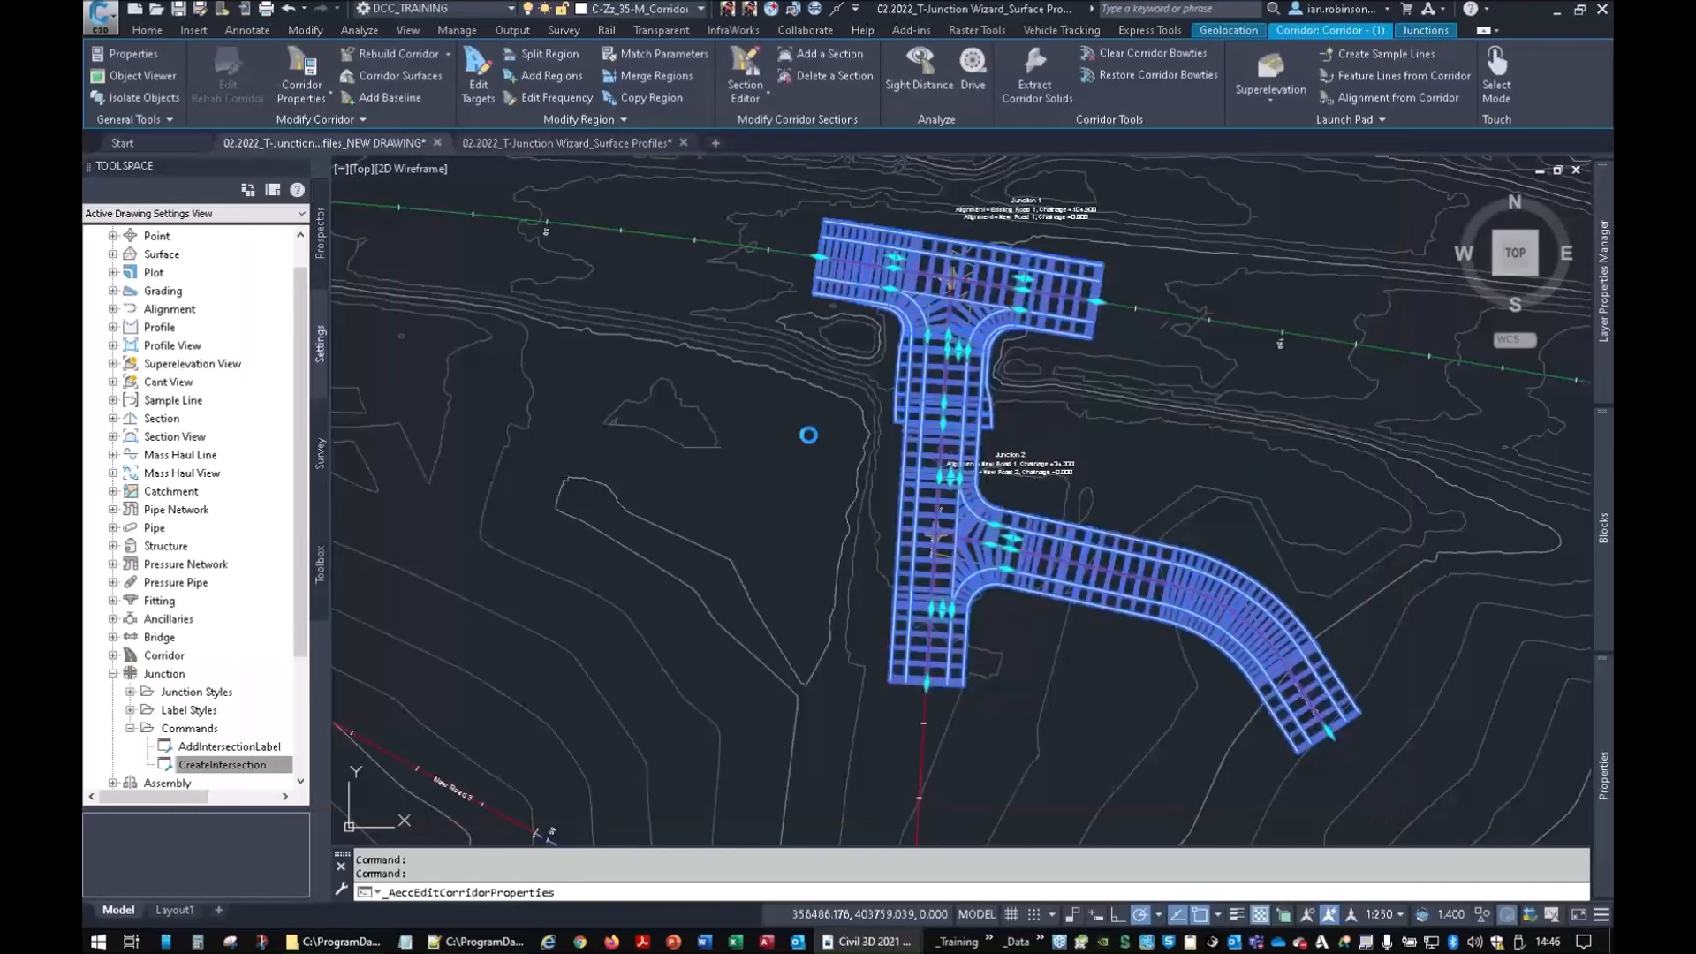
pyautogui.moveTo(1608, 742)
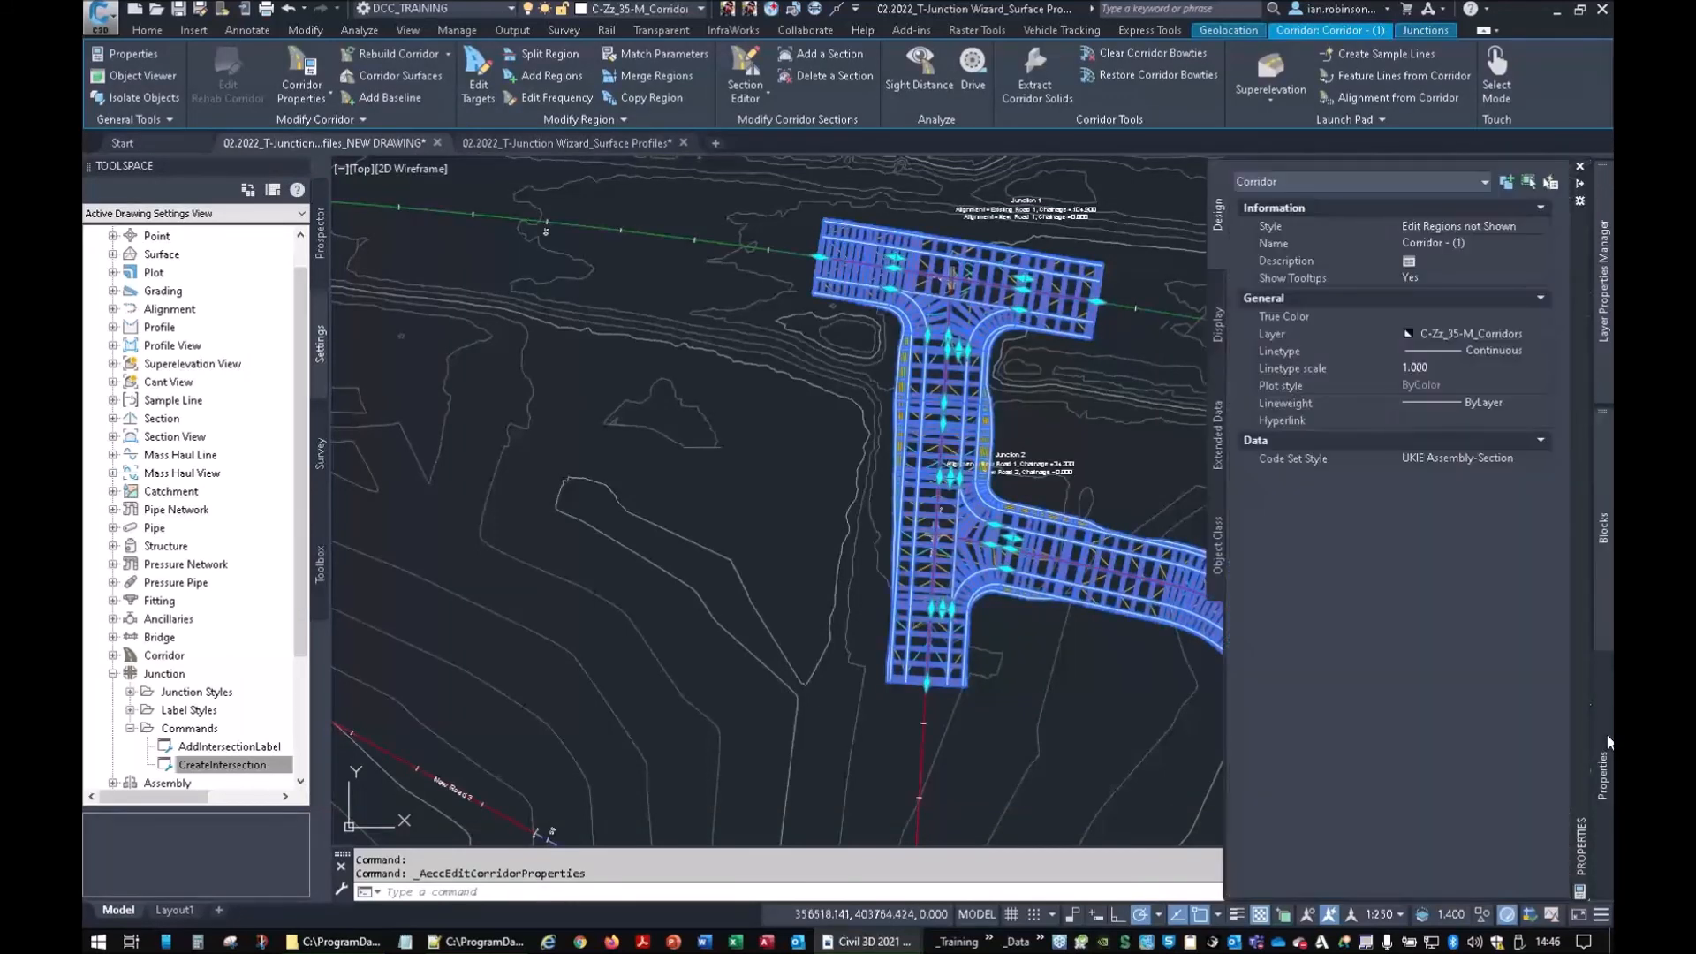
pyautogui.click(1445, 457)
pyautogui.click(1431, 622)
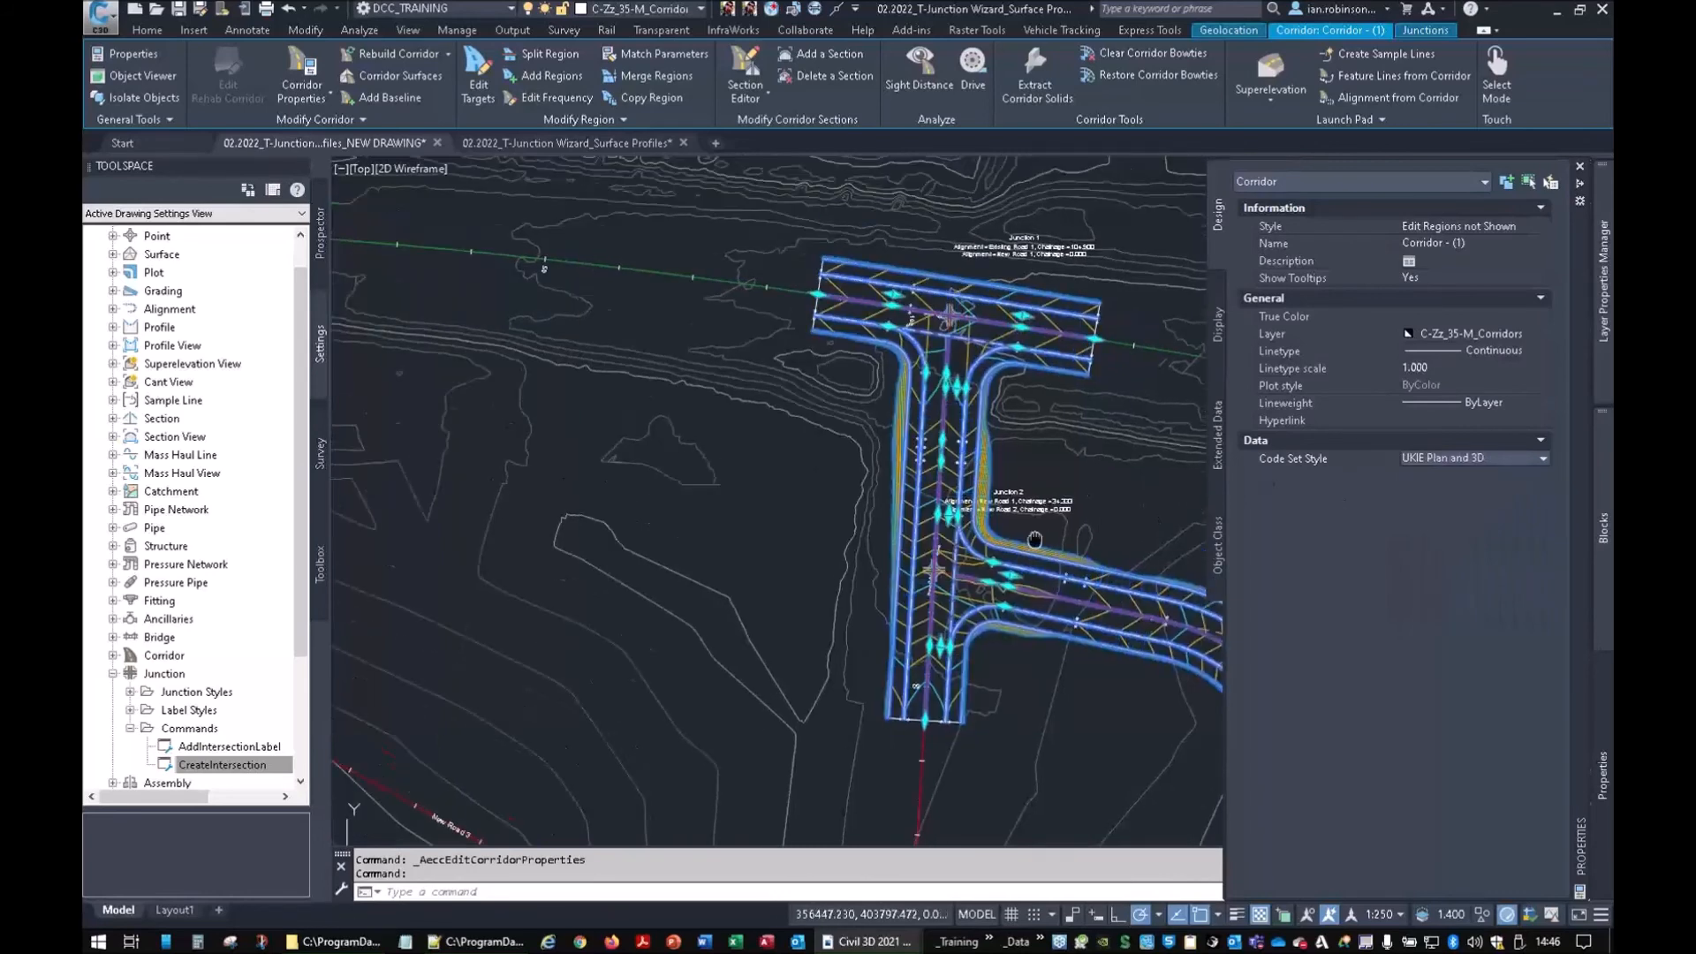
pyautogui.press('Escape')
pyautogui.press('Escape')
pyautogui.scroll(5, 897, 386)
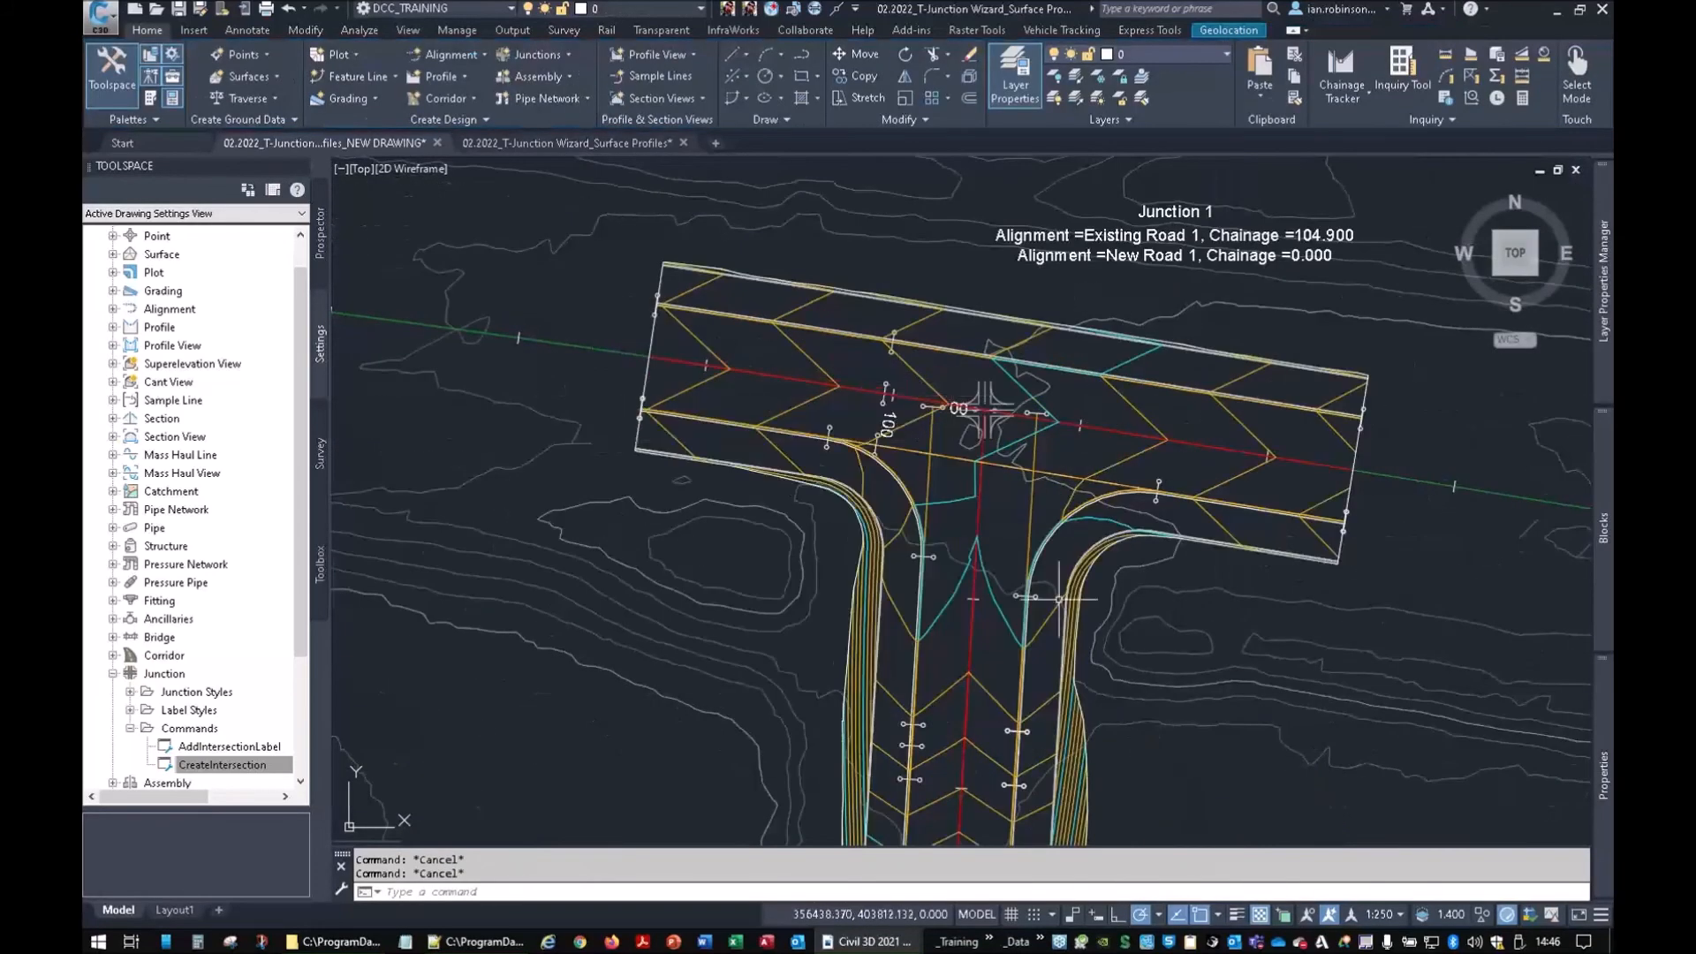
pyautogui.moveTo(1028, 705); pyautogui.dragTo(1044, 351, button='middle')
pyautogui.moveTo(1025, 507); pyautogui.dragTo(1003, 304, button='middle')
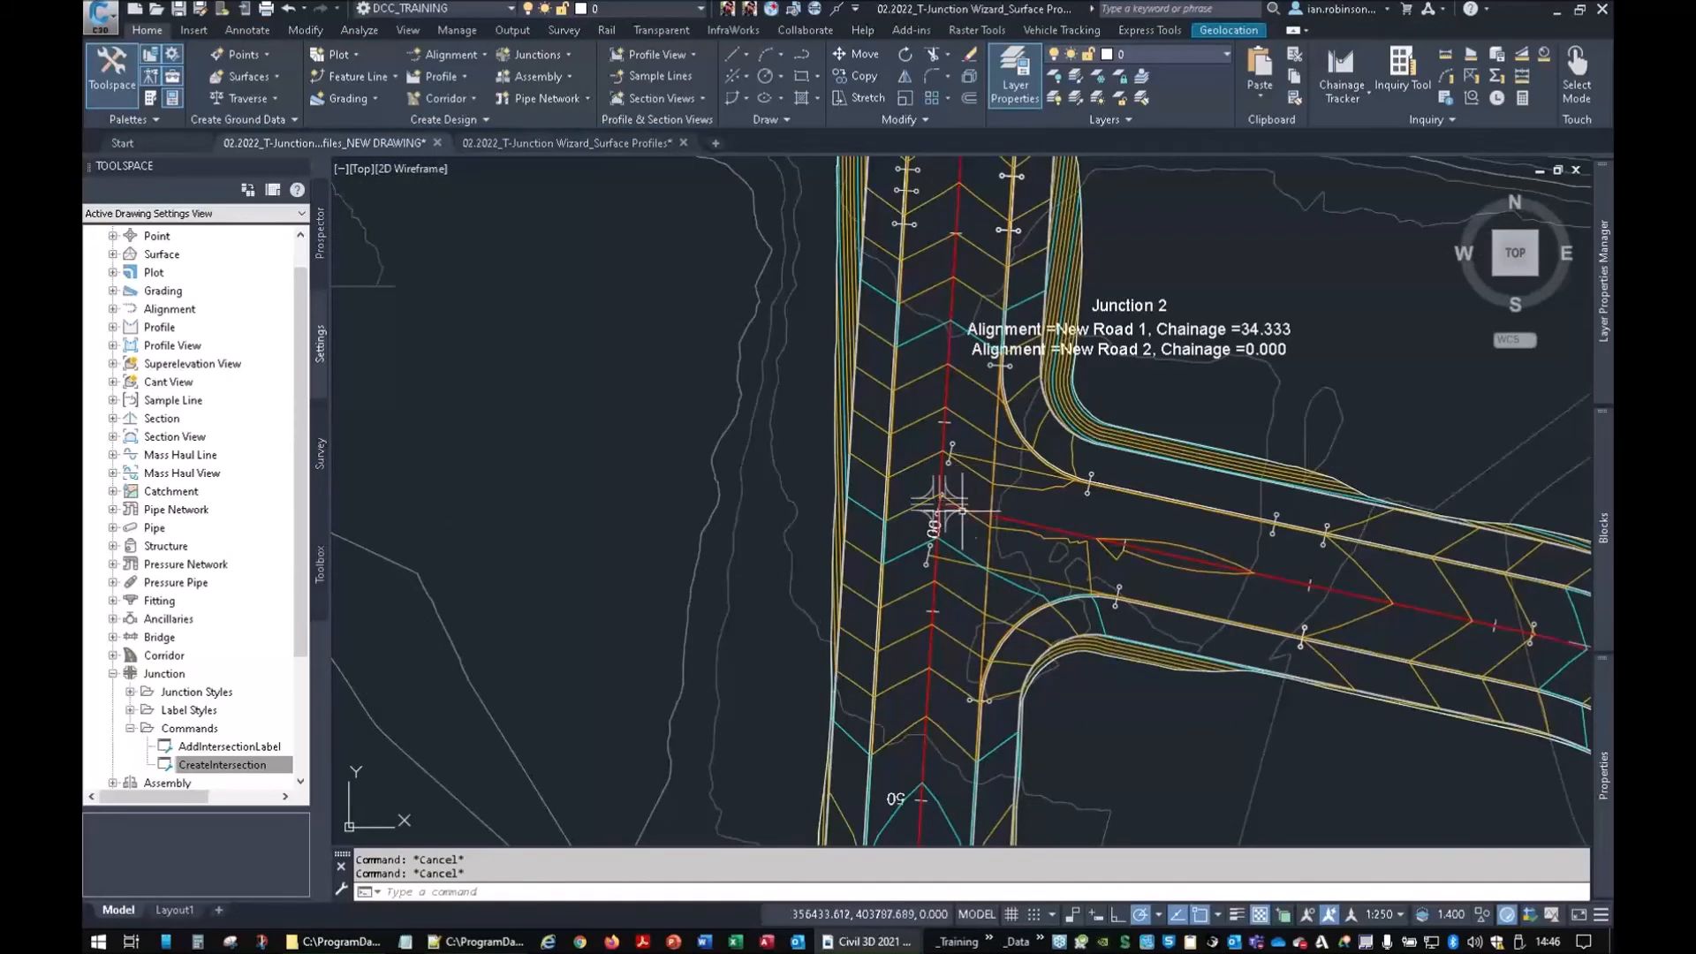
pyautogui.scroll(5, 962, 512)
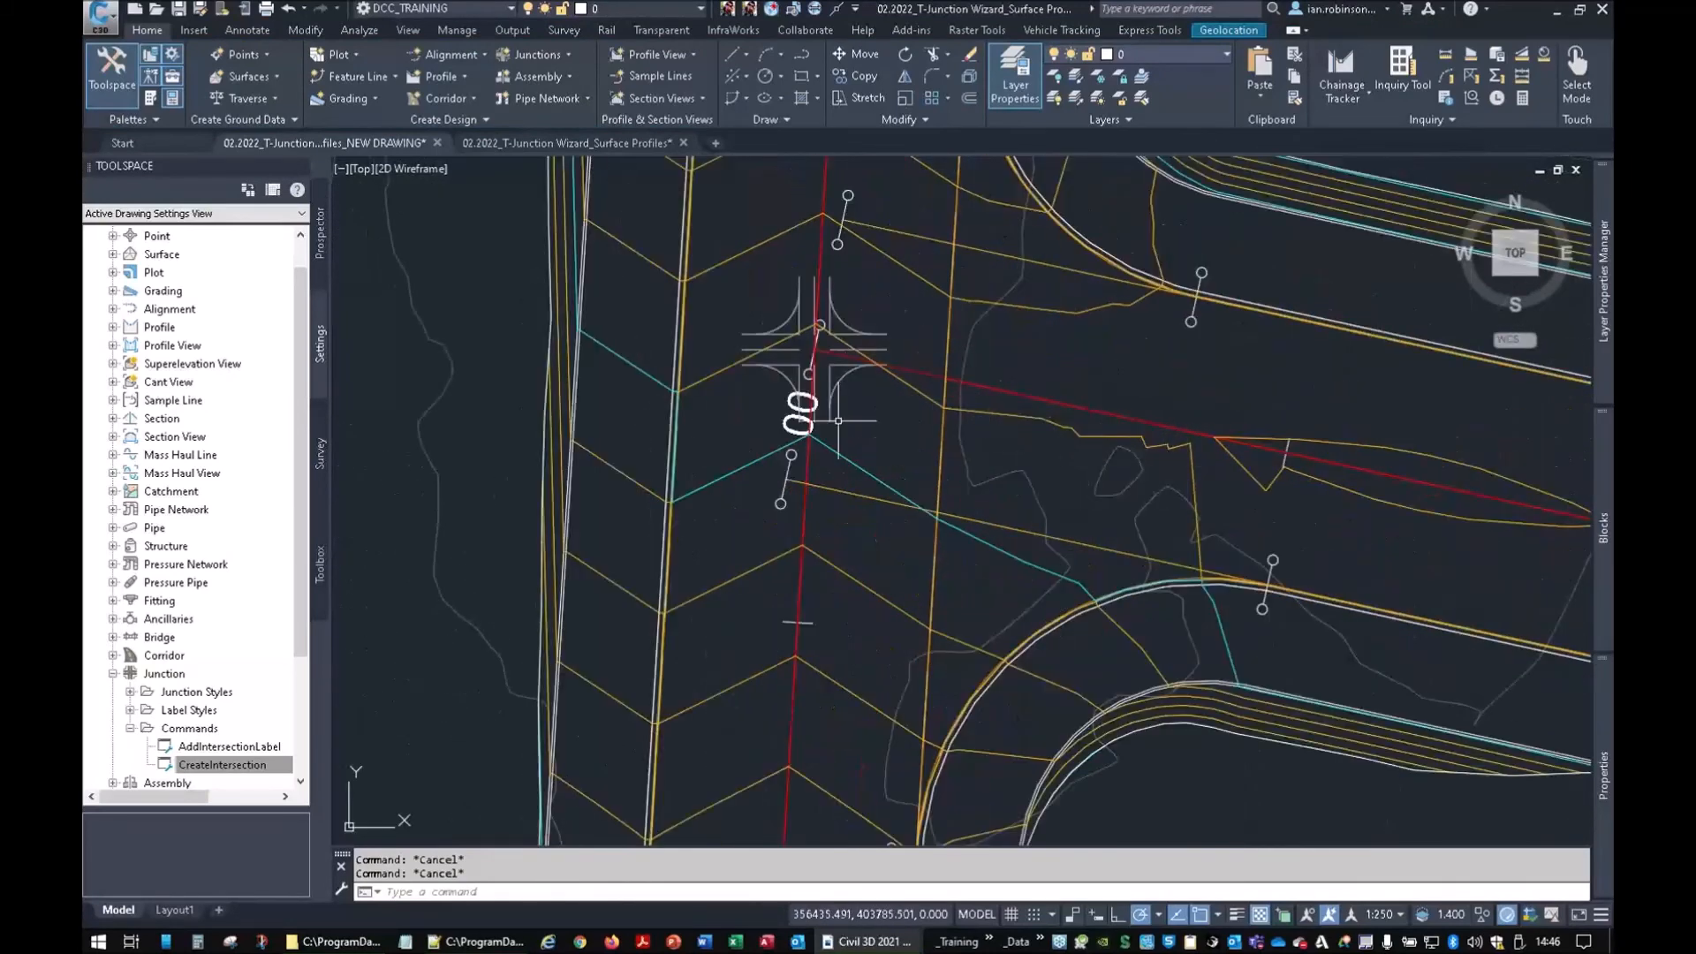
pyautogui.scroll(-6, 1215, 463)
pyautogui.moveTo(1360, 480); pyautogui.dragTo(913, 380, button='middle')
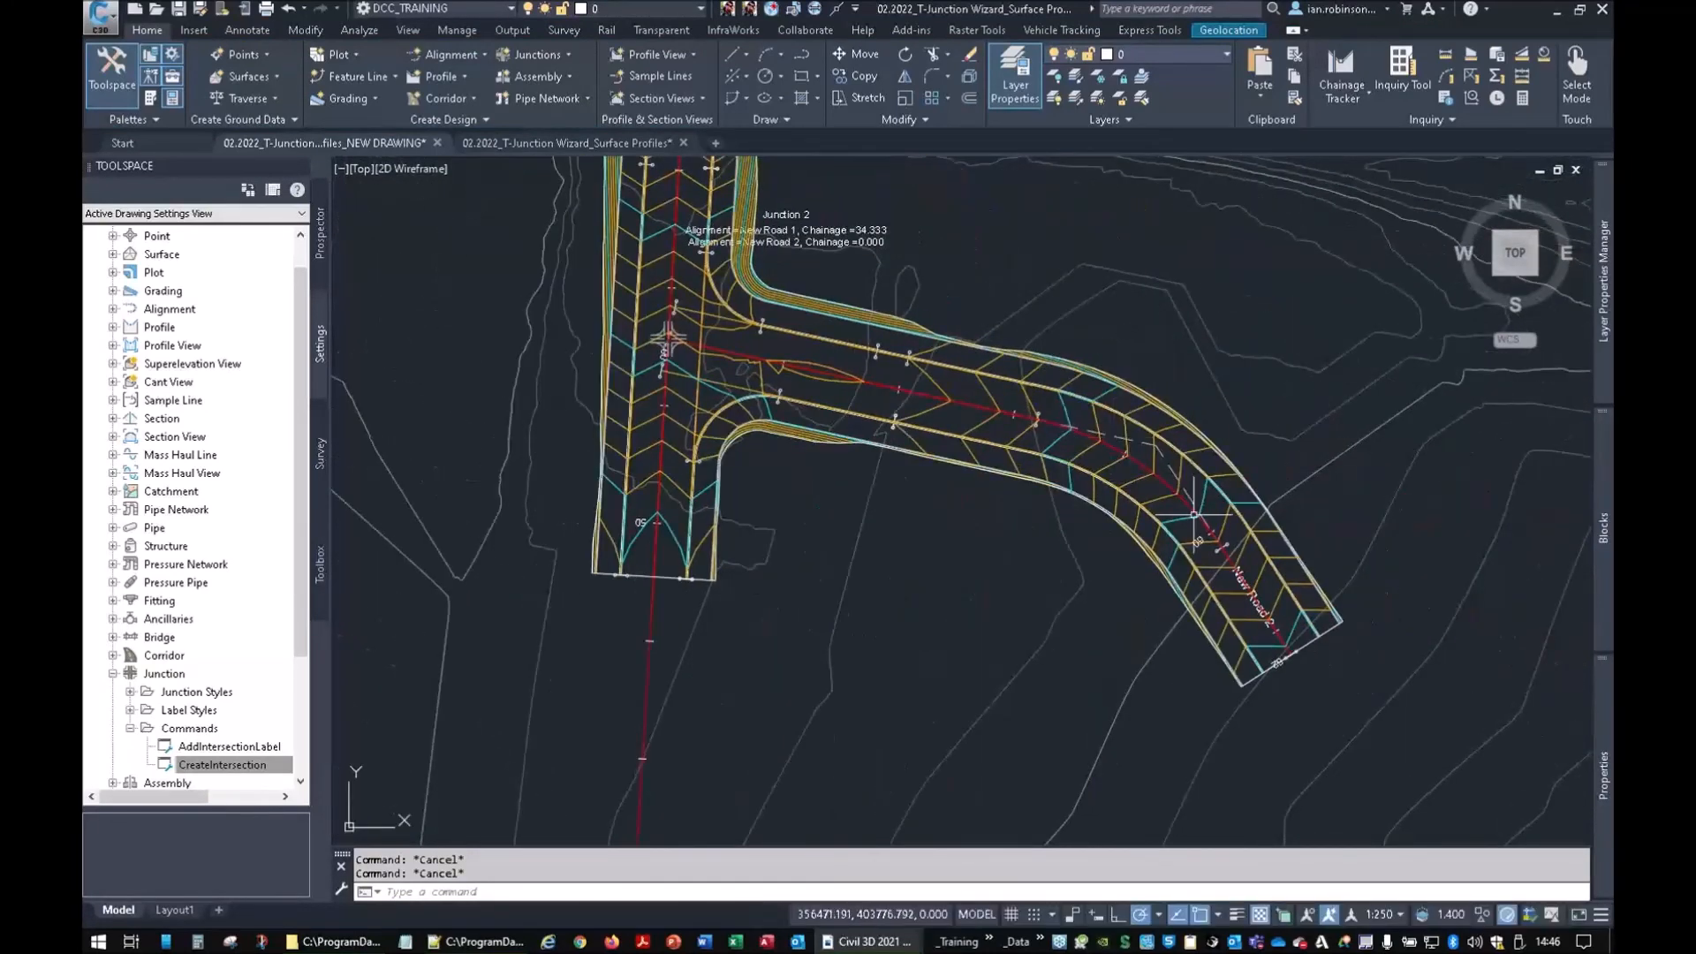
pyautogui.moveTo(1045, 443); pyautogui.dragTo(1238, 653, button='middle')
pyautogui.moveTo(922, 346); pyautogui.dragTo(1009, 525, button='middle')
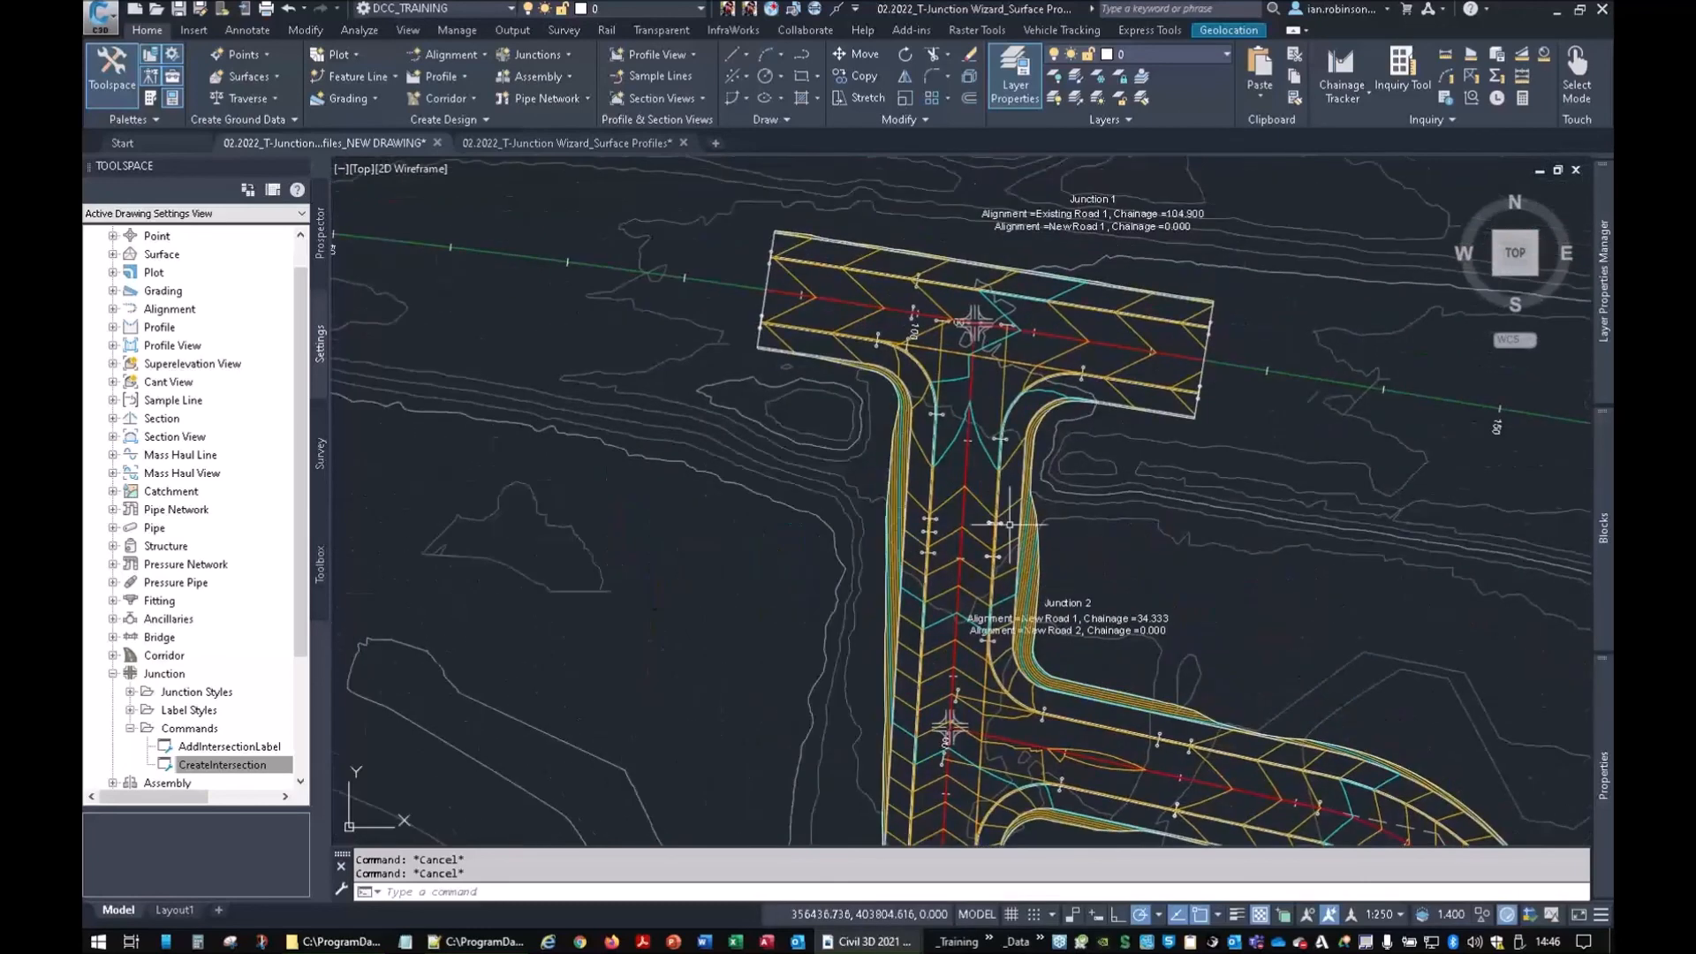
pyautogui.click(953, 440)
pyautogui.rightClick(903, 319)
pyautogui.click(772, 574)
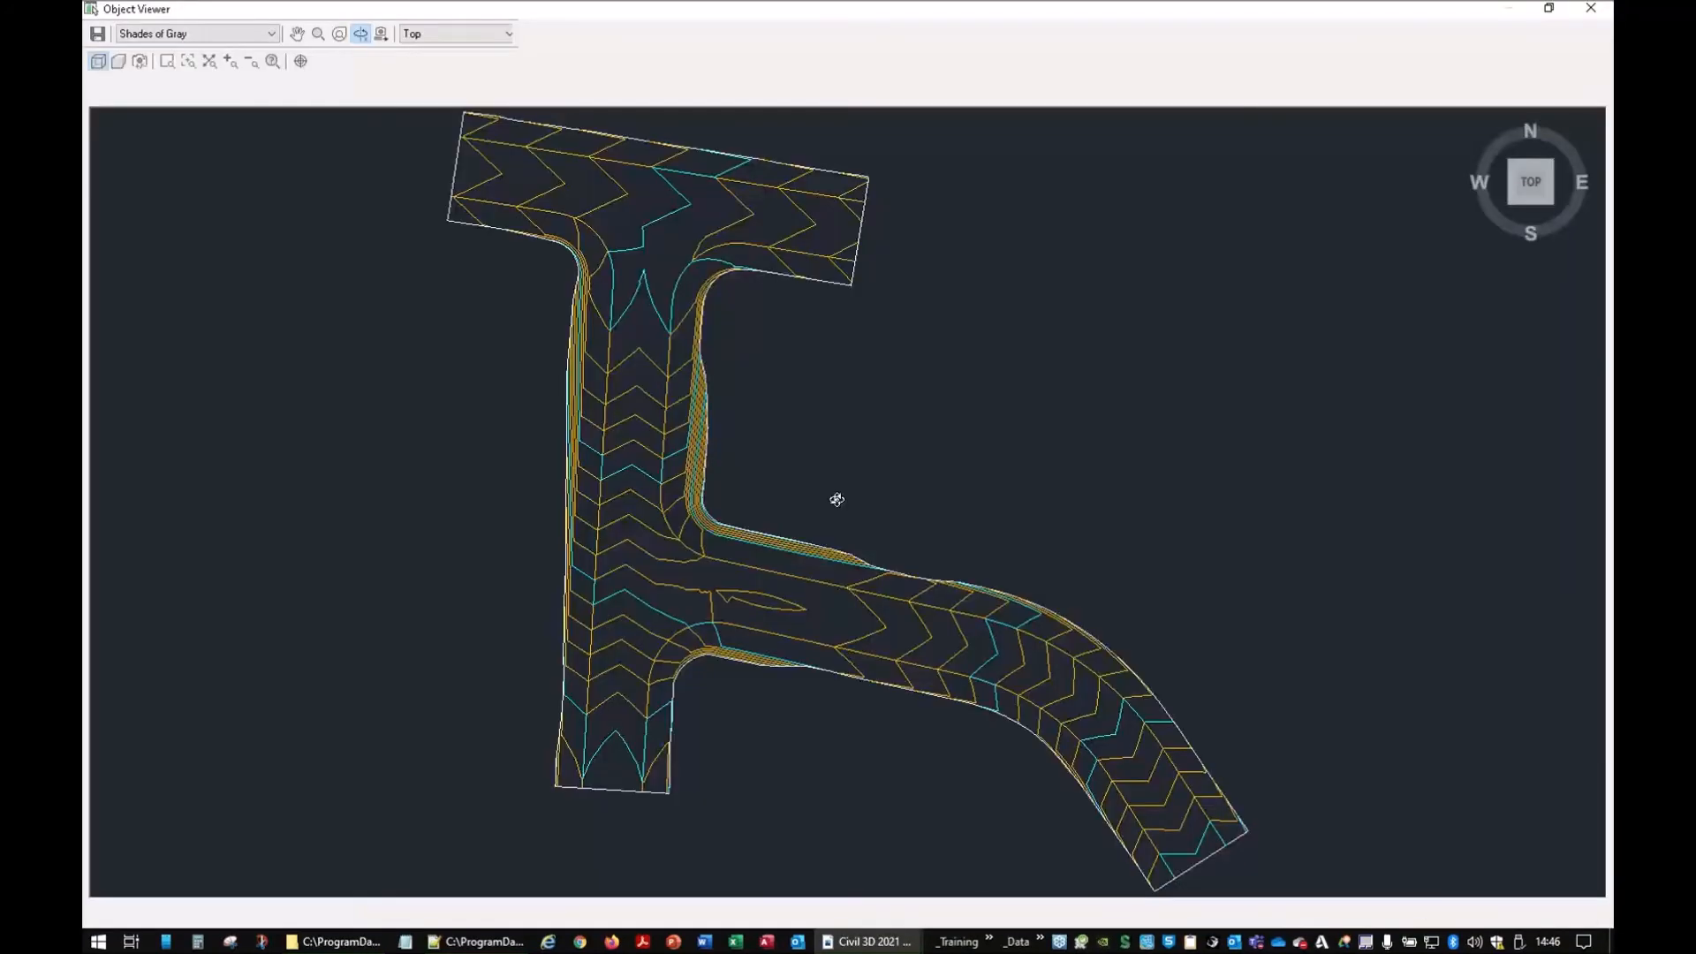
pyautogui.moveTo(840, 455); pyautogui.dragTo(882, 522)
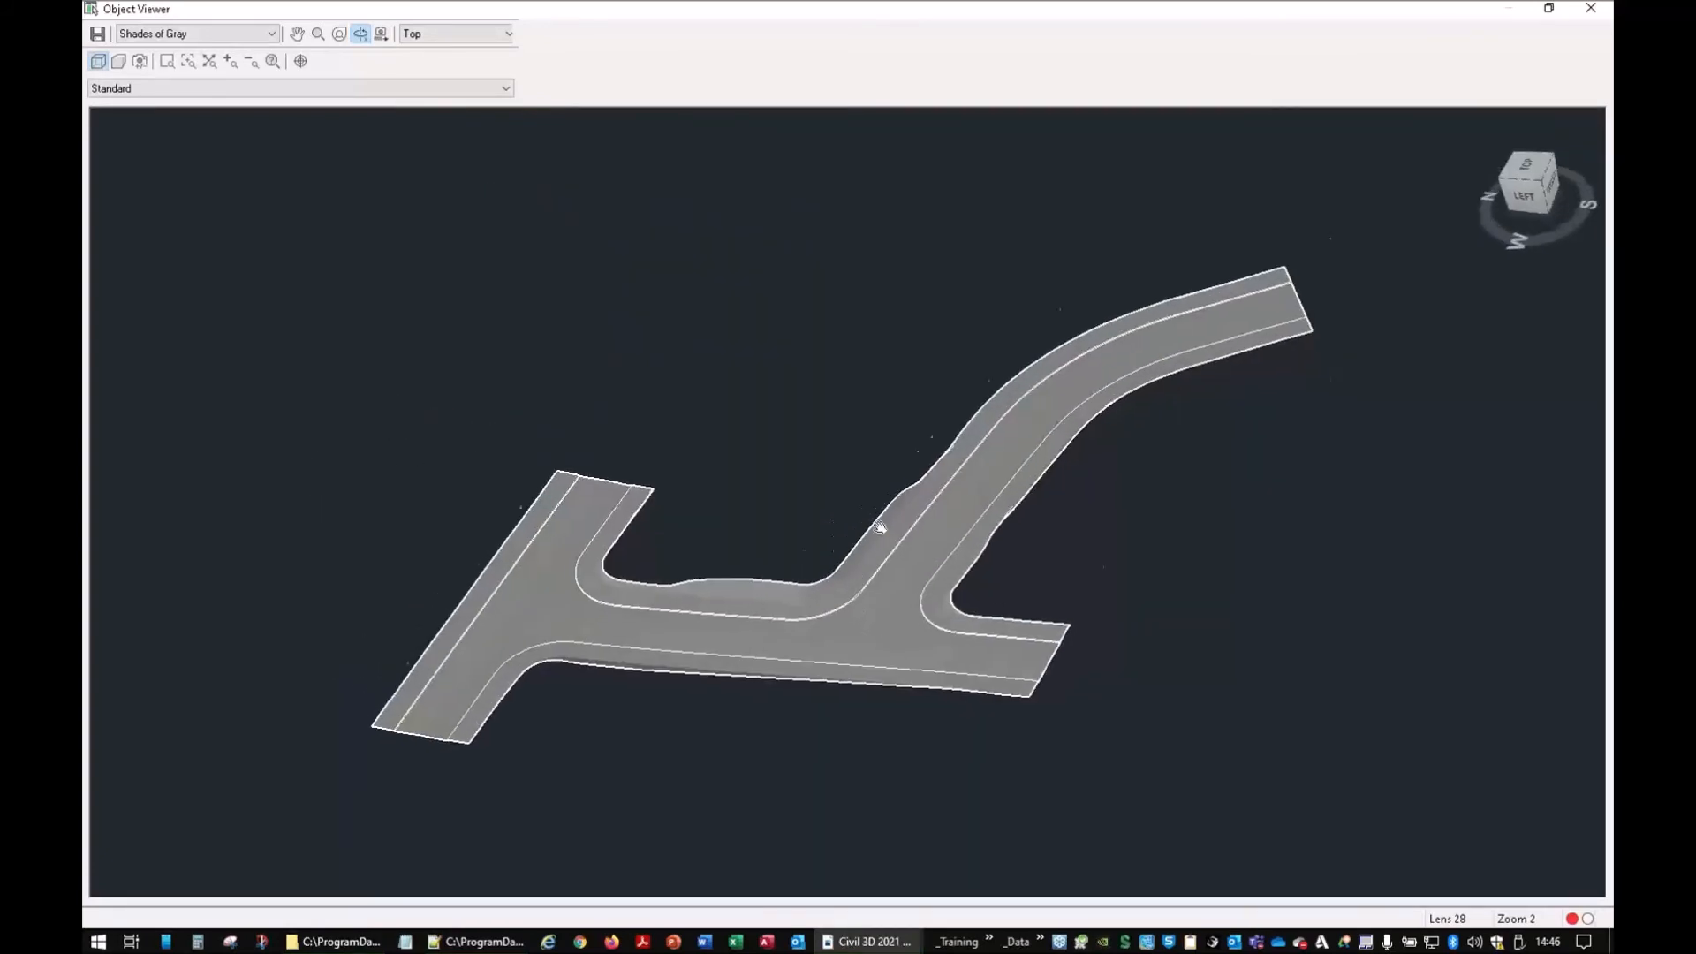
pyautogui.scroll(5, 892, 501)
pyautogui.moveTo(836, 618); pyautogui.dragTo(1042, 614)
pyautogui.moveTo(793, 683); pyautogui.dragTo(791, 586)
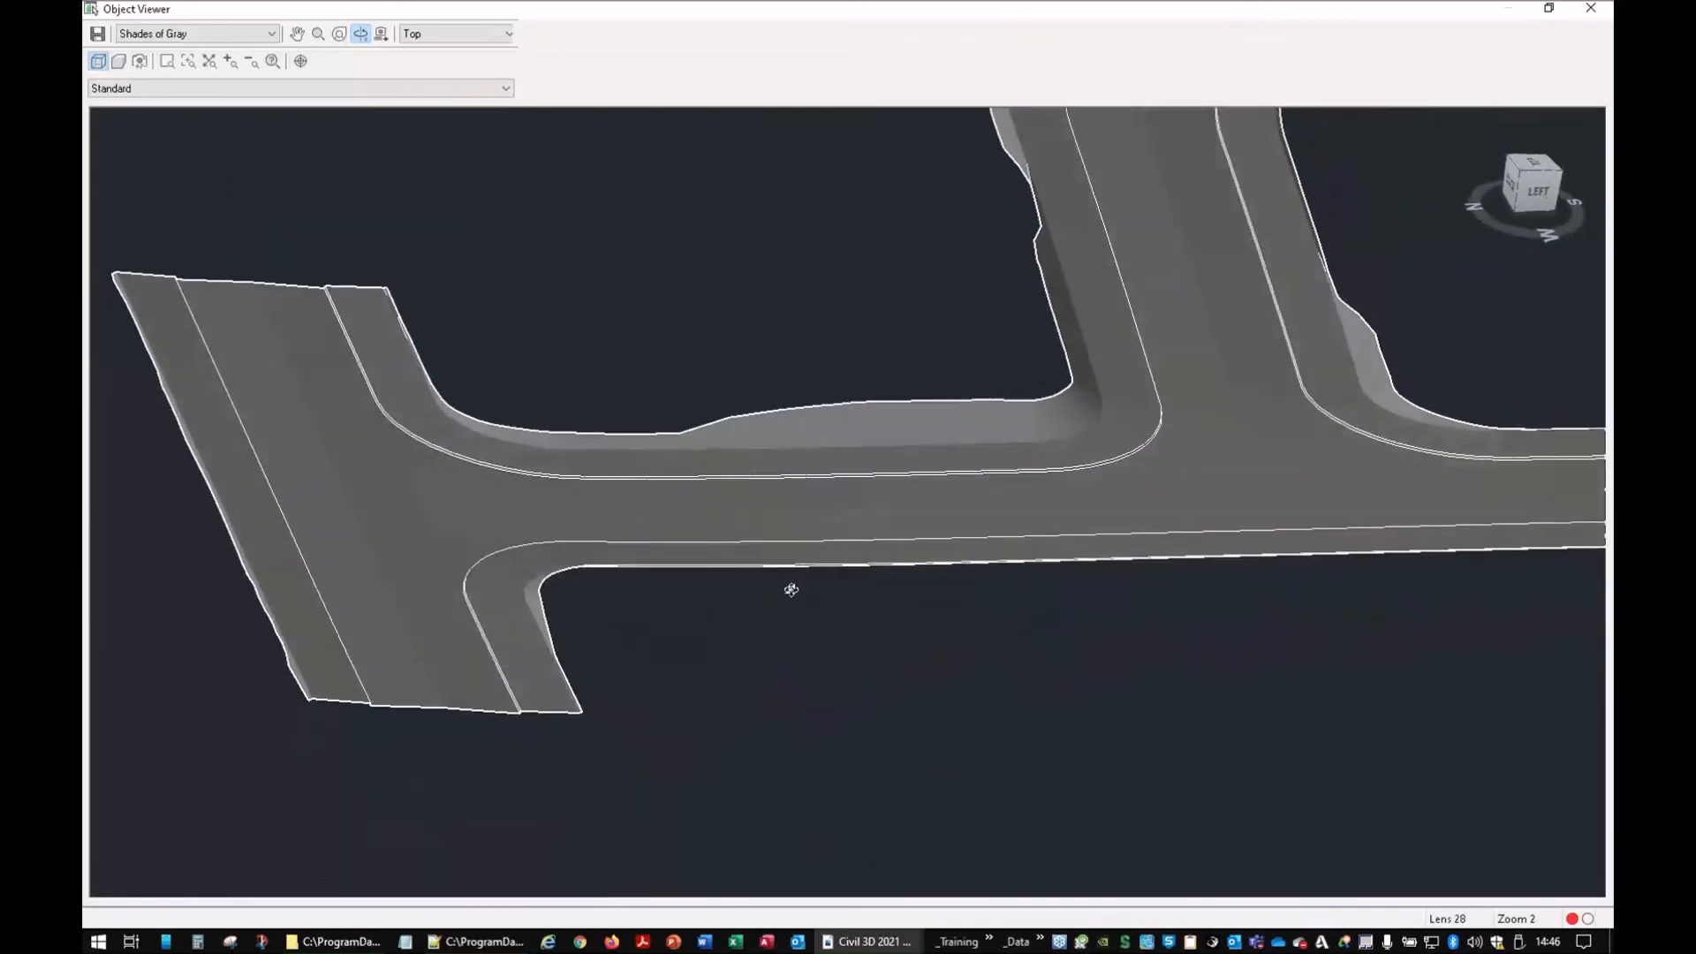
pyautogui.moveTo(1071, 489); pyautogui.dragTo(1503, 568)
pyautogui.moveTo(912, 746); pyautogui.dragTo(777, 636)
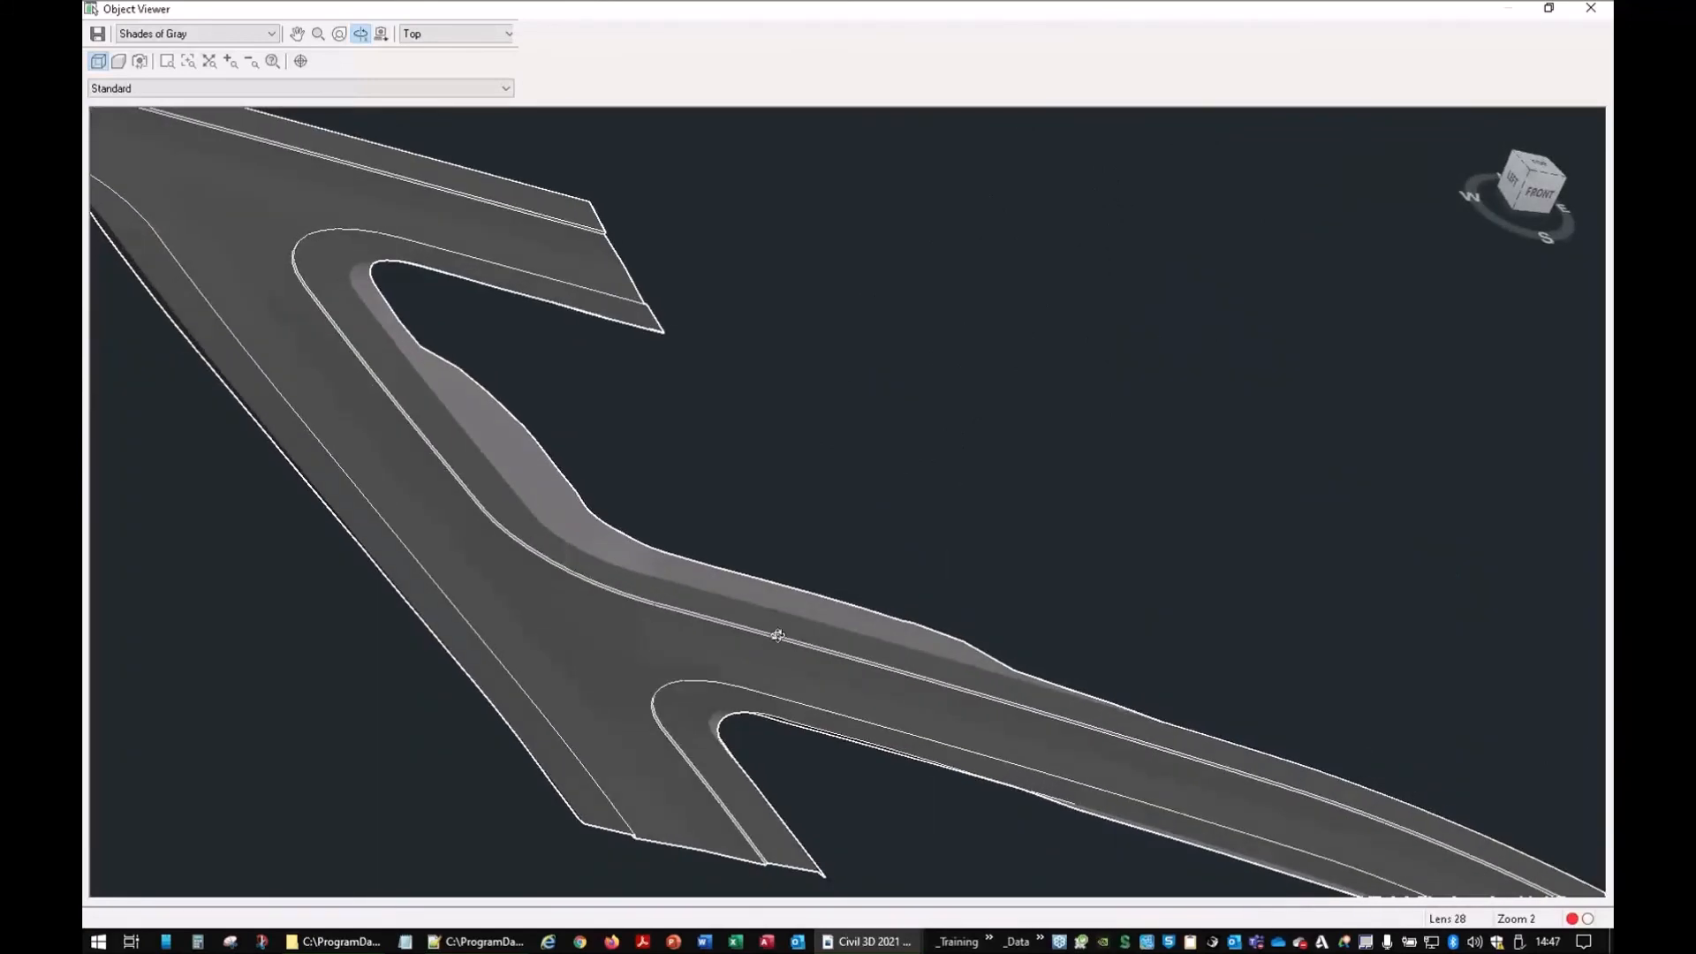
pyautogui.click(1591, 8)
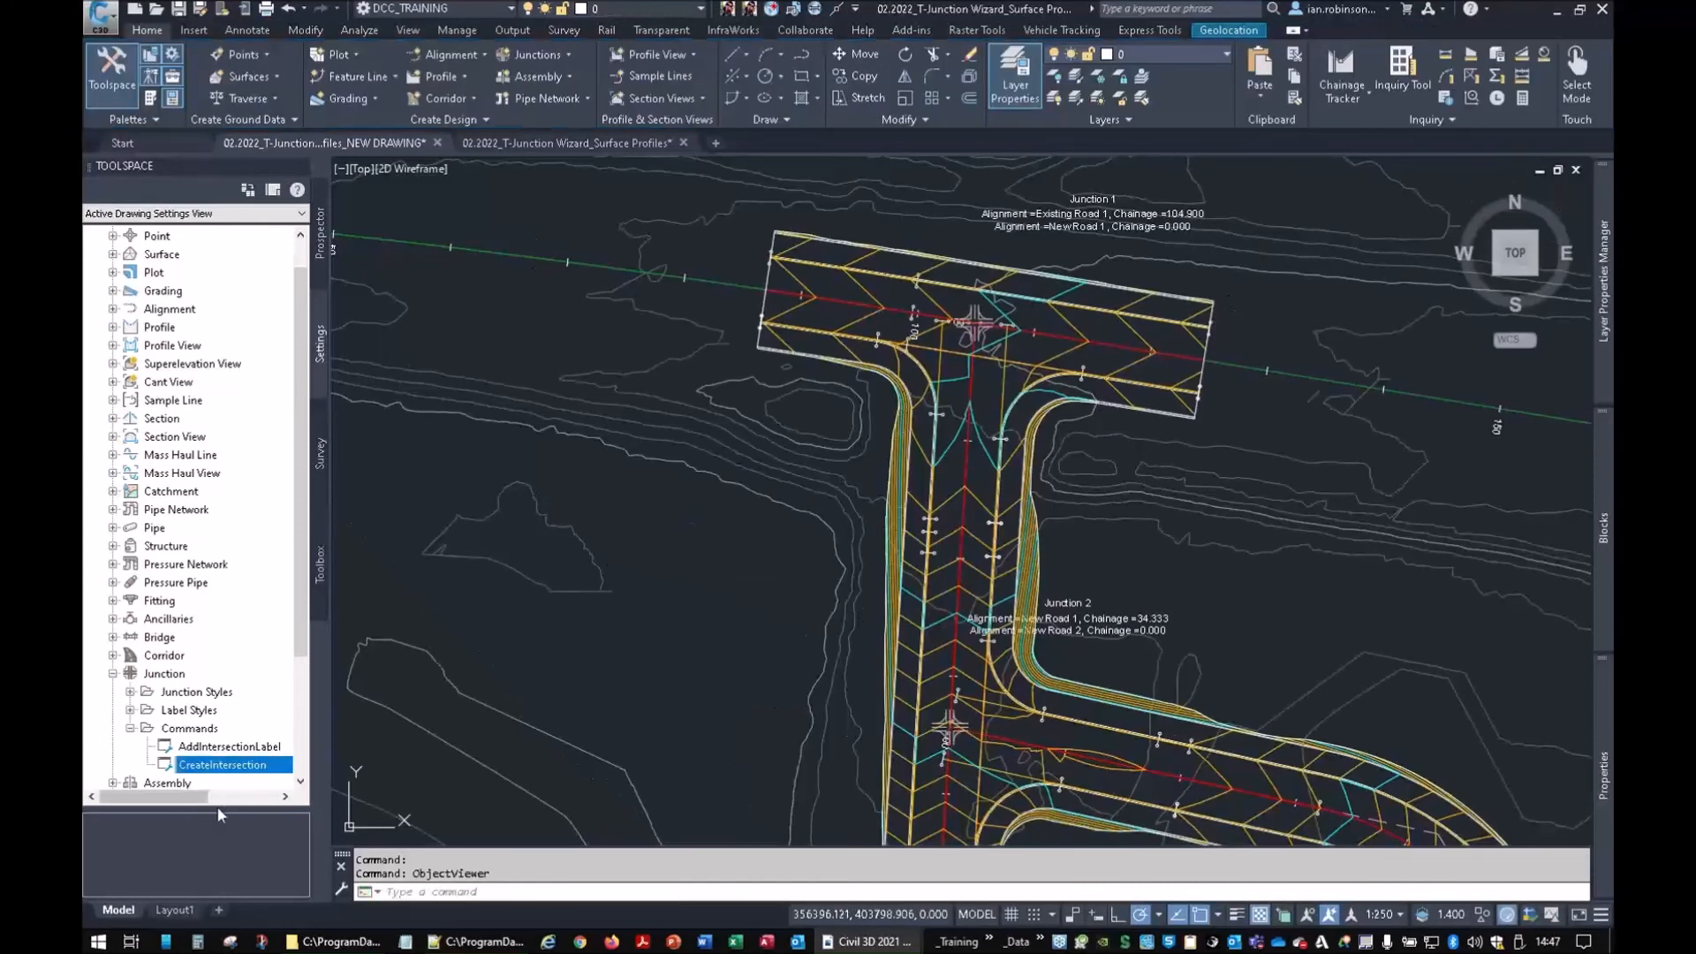
# Open Corridor - (1)'s properties from the Corridors list in Prospector
pyautogui.scroll(-2, 1219, 537)
pyautogui.moveTo(1219, 541); pyautogui.dragTo(1019, 408, button='middle')
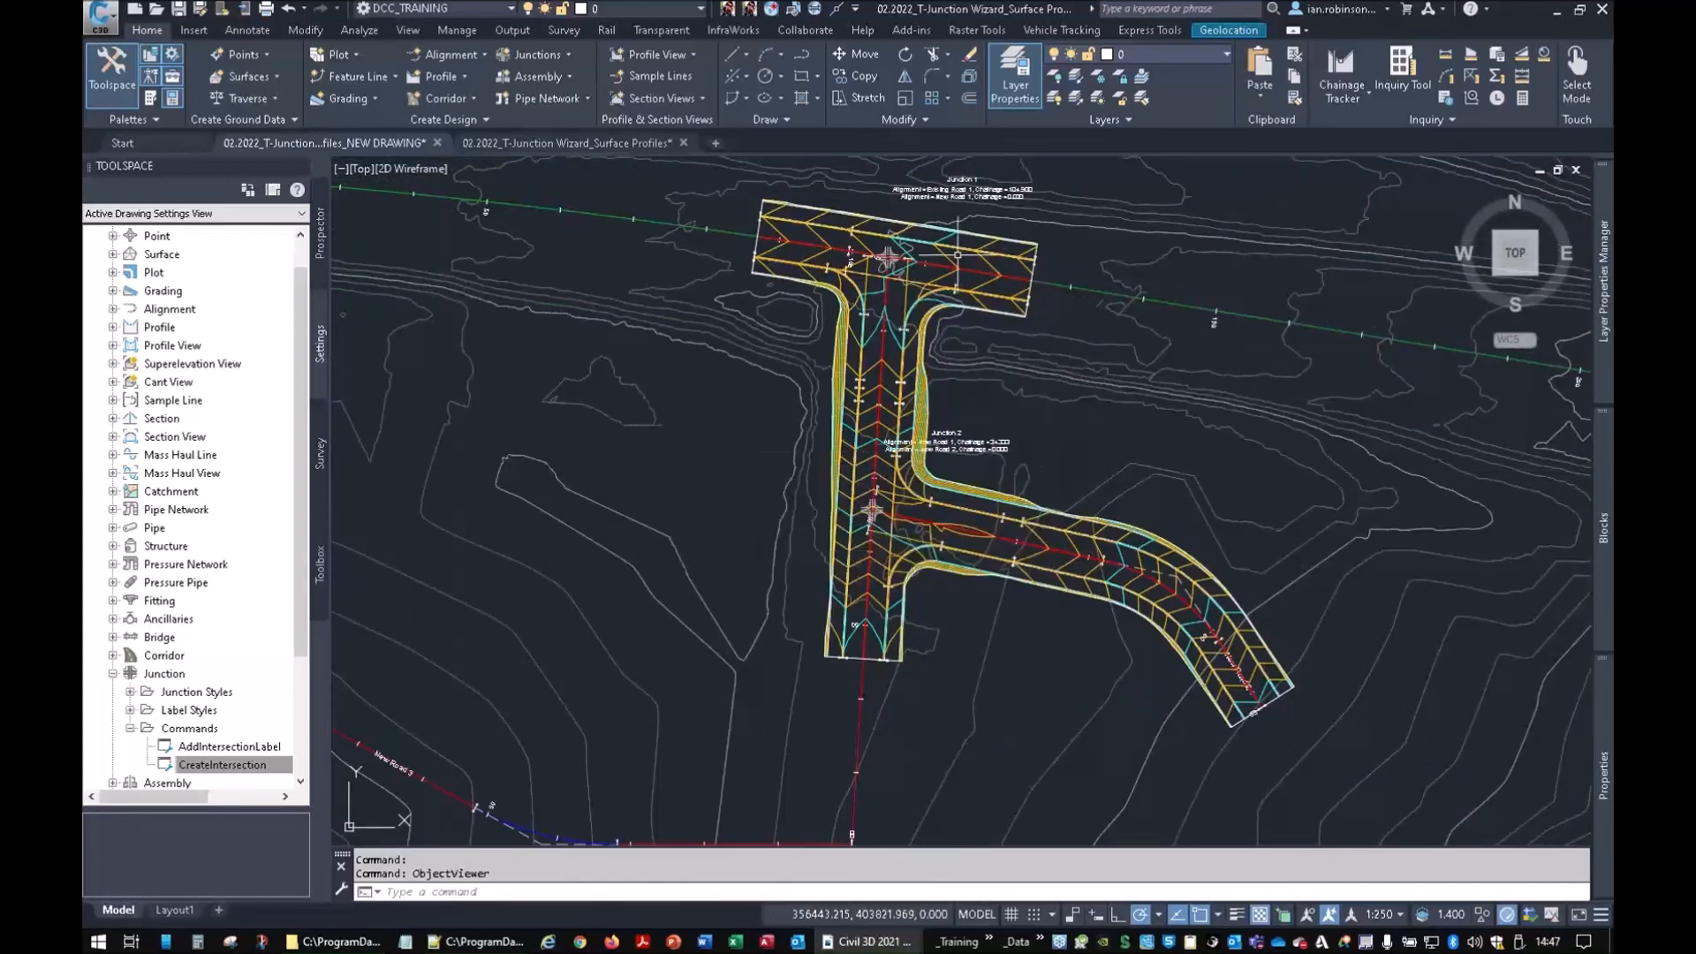
pyautogui.scroll(-2, 989, 465)
pyautogui.moveTo(936, 591); pyautogui.dragTo(1006, 480, button='middle')
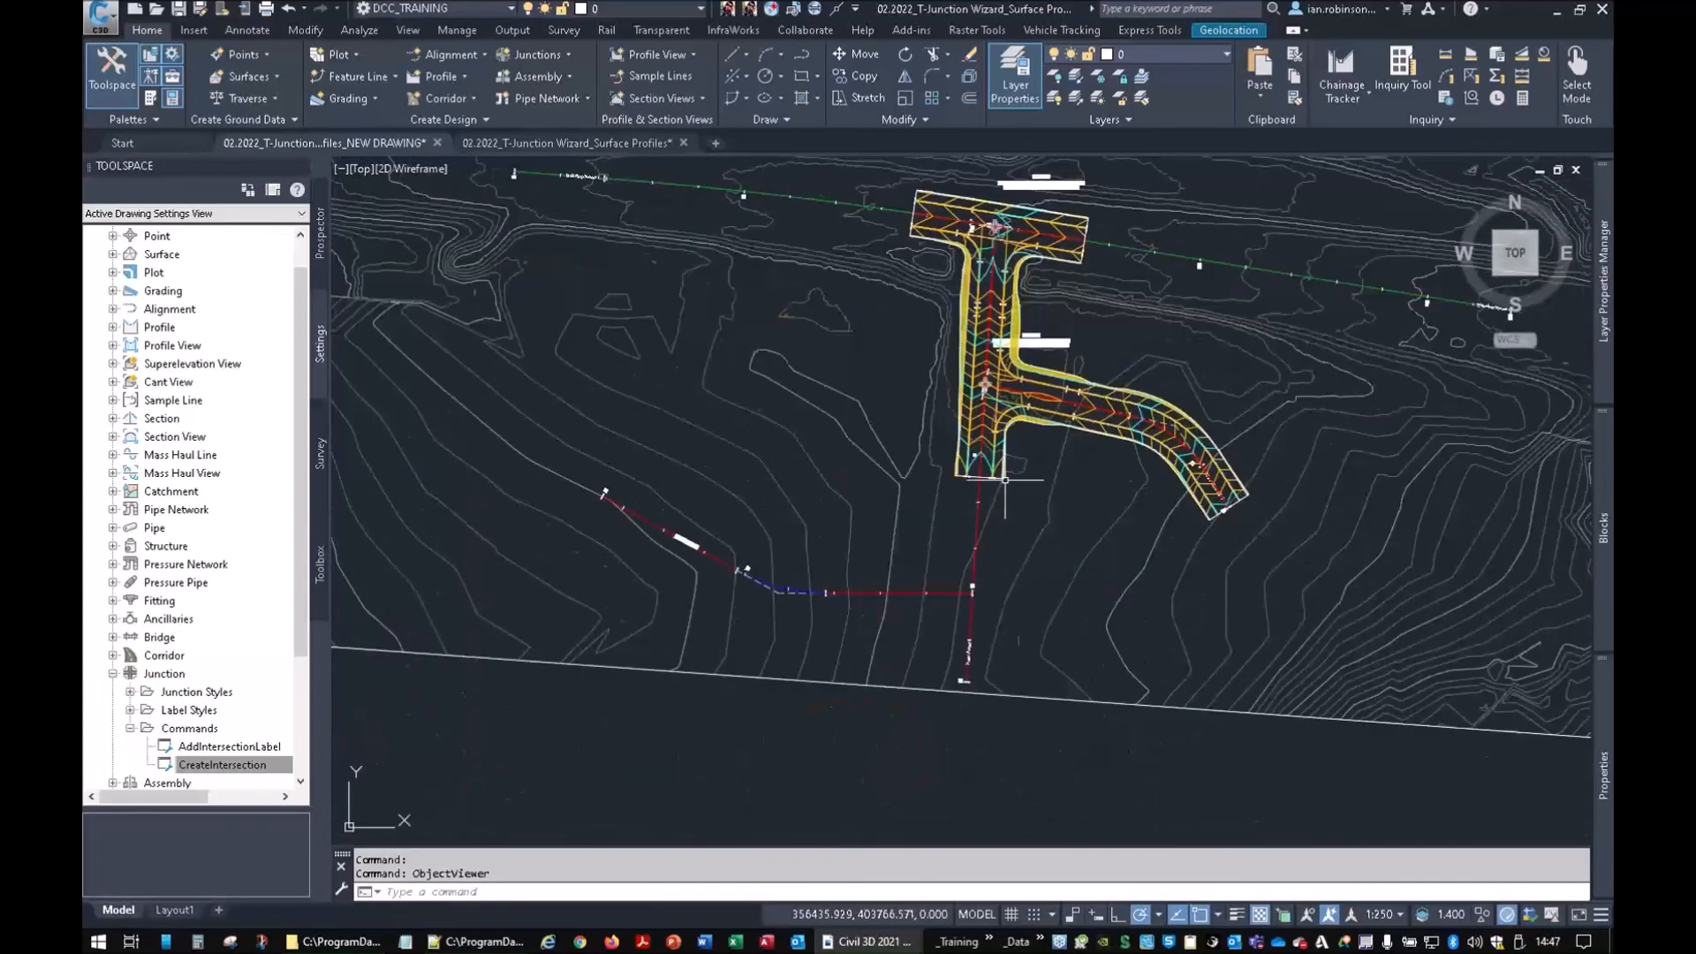
pyautogui.moveTo(1006, 479)
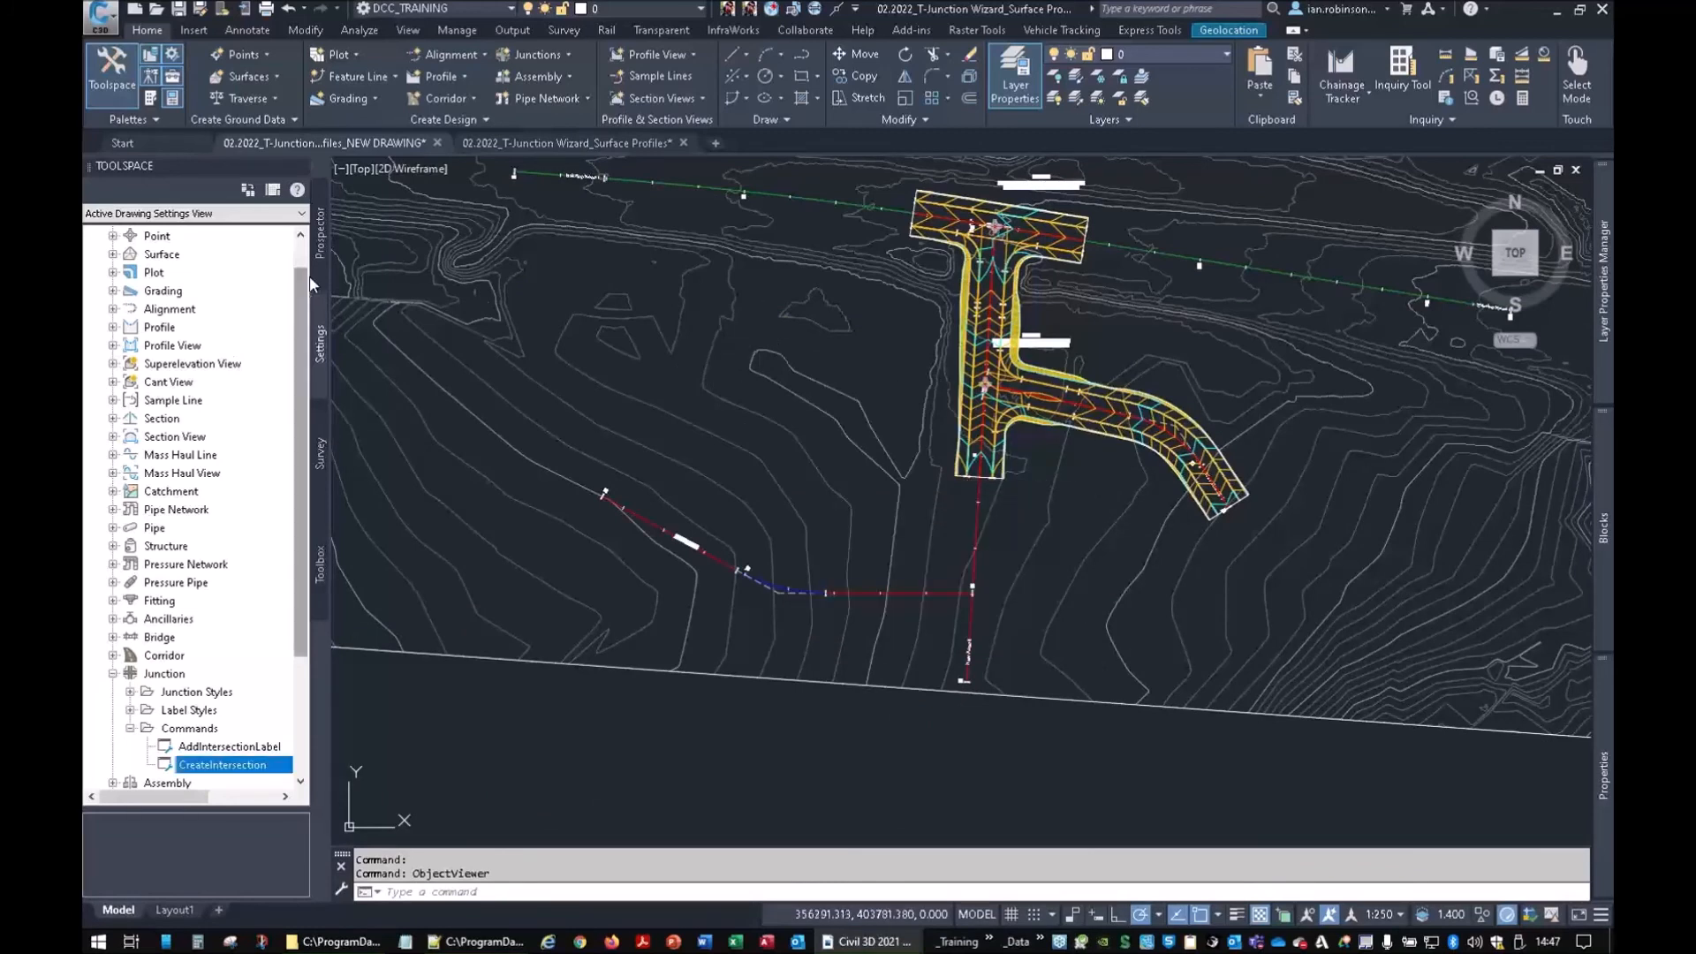
pyautogui.click(320, 231)
pyautogui.click(113, 437)
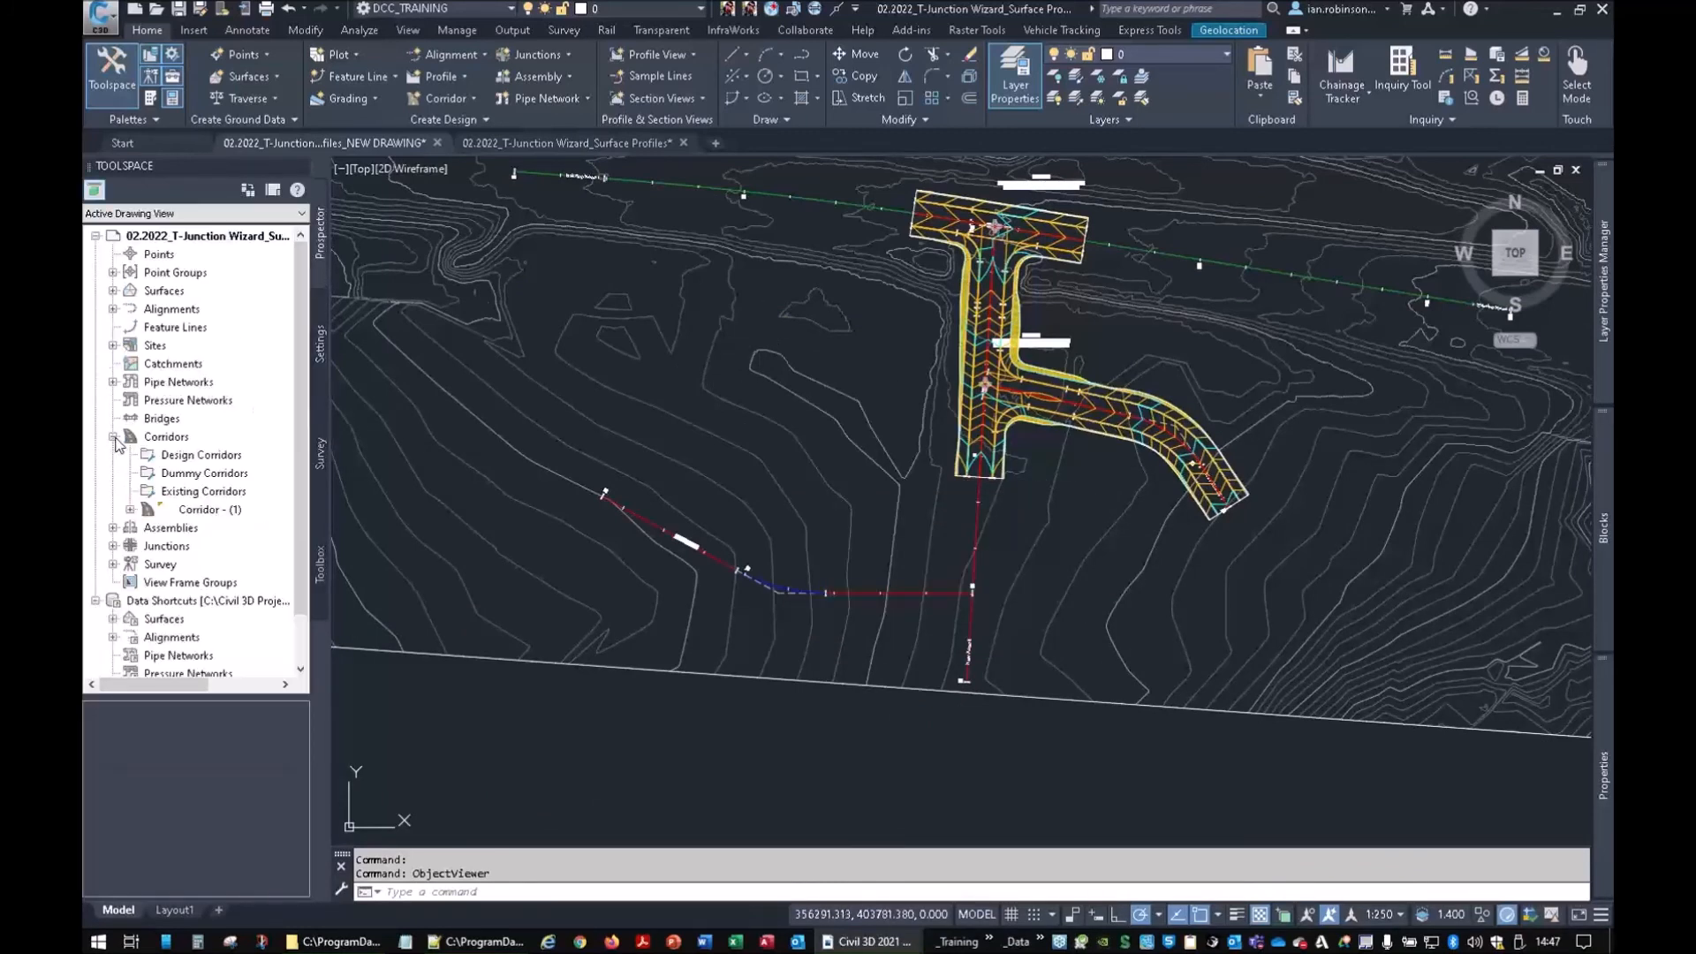
pyautogui.rightClick(181, 509)
pyautogui.click(725, 461)
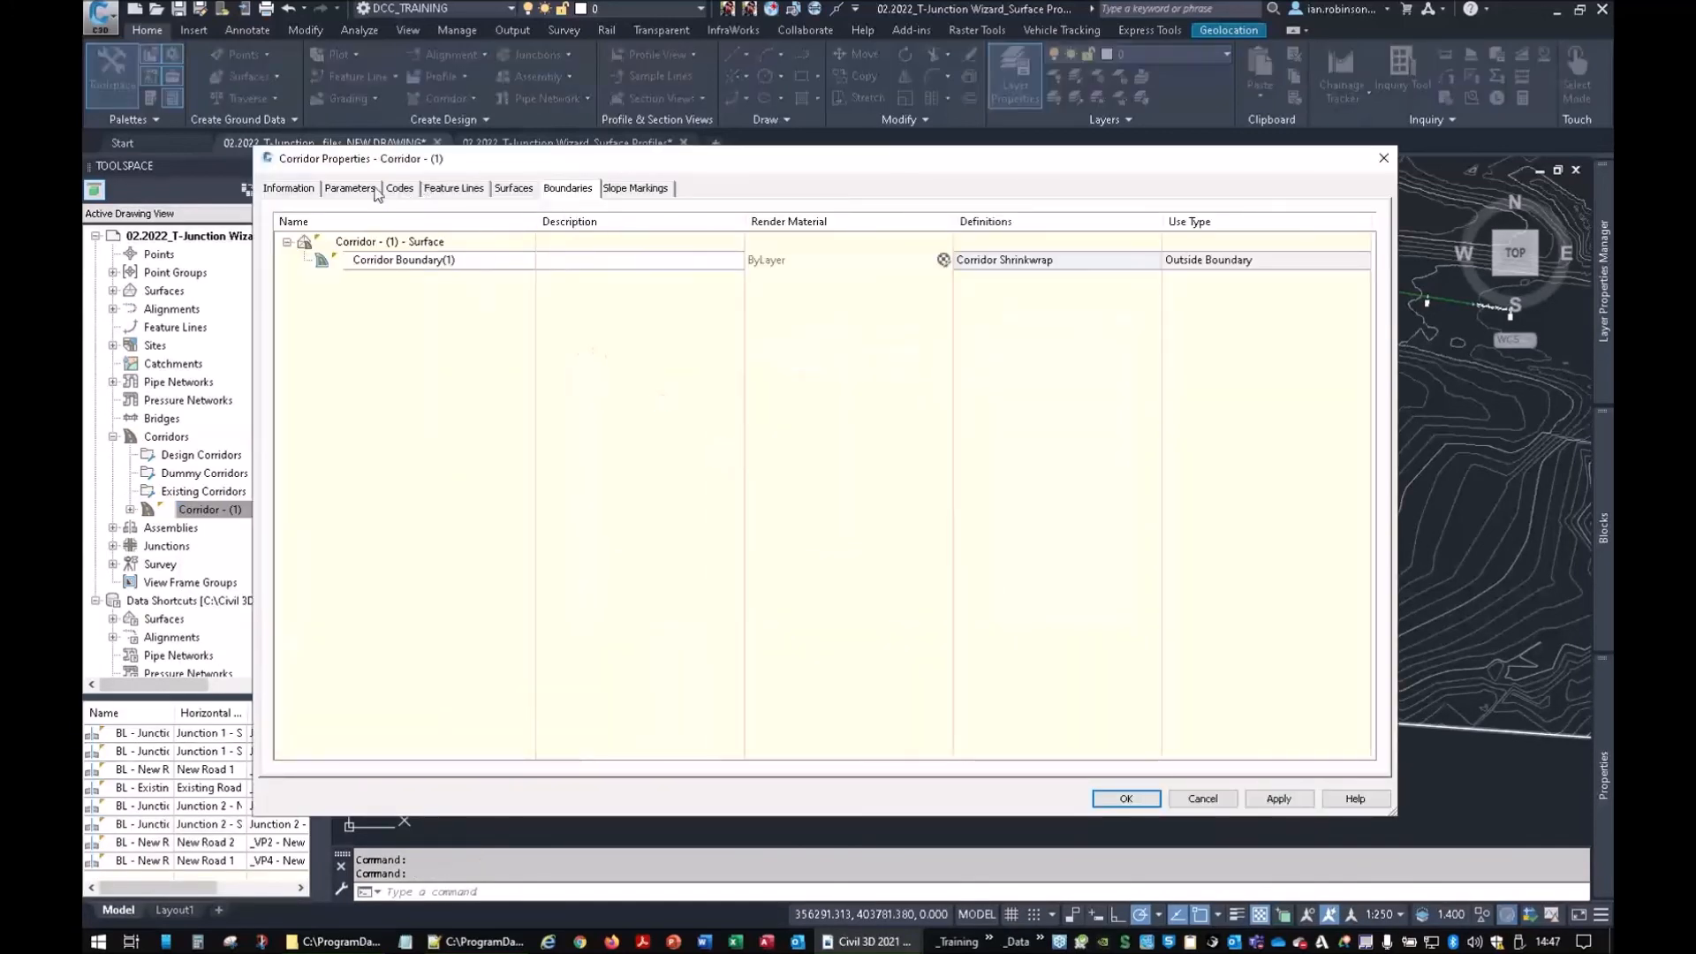
# Compare Corridor - (1)'s baselines and regions with the drawing, close it, and switch to Notepad++
pyautogui.click(351, 188)
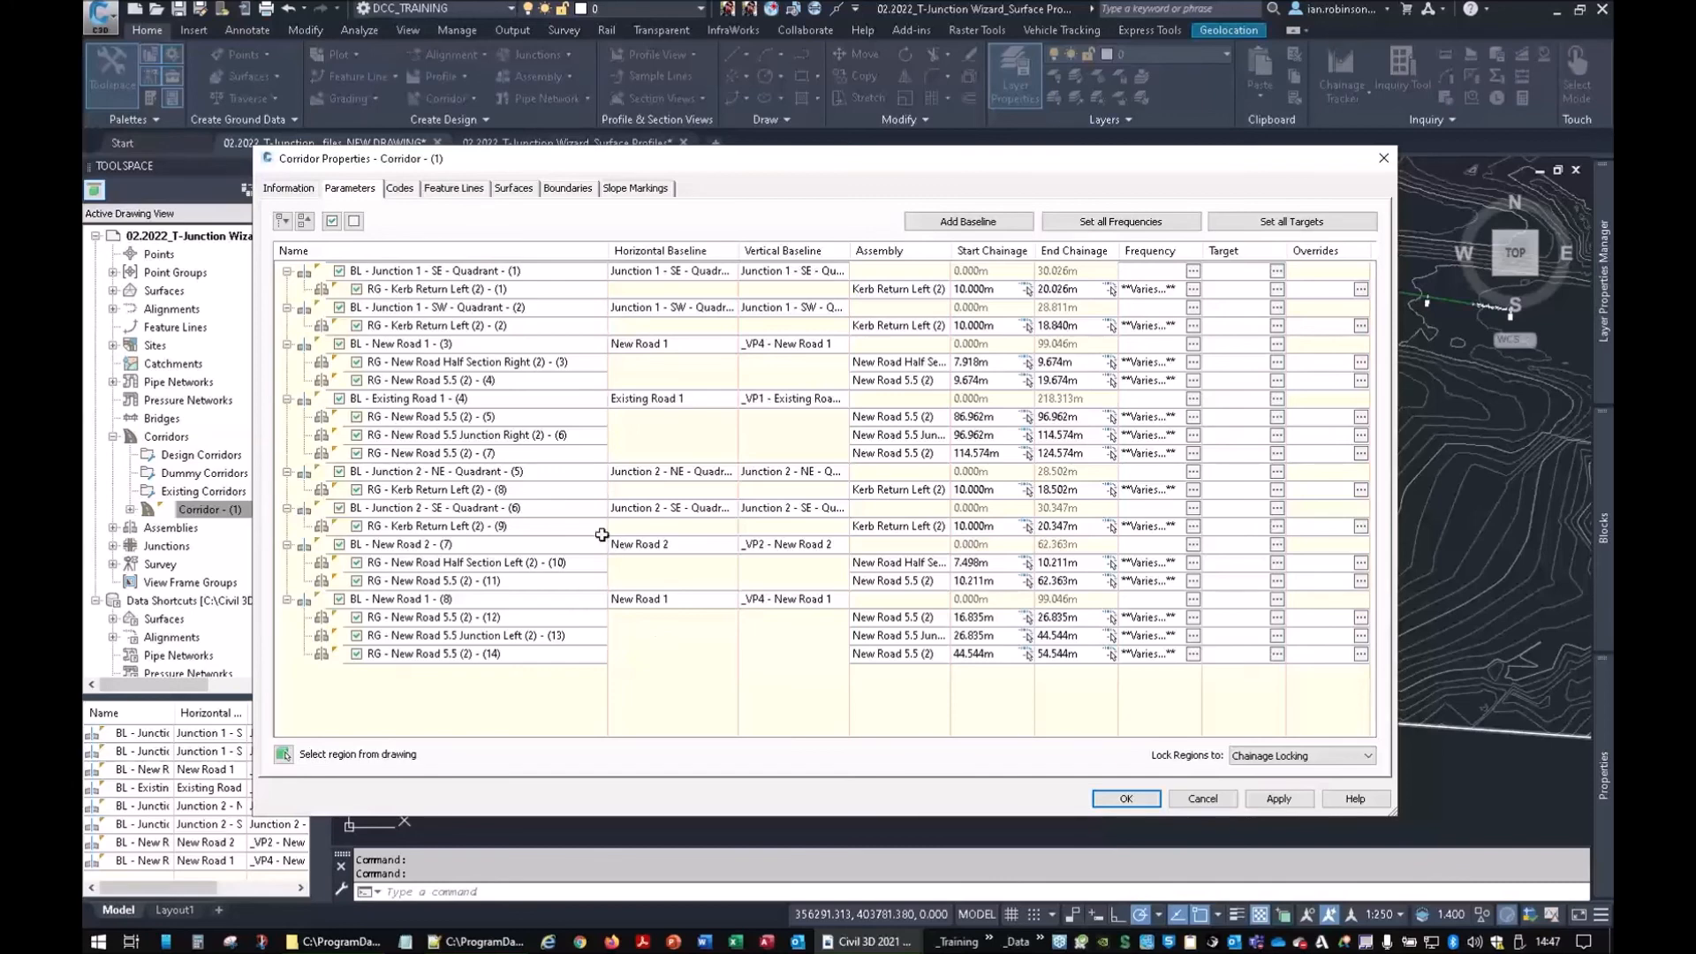
pyautogui.moveTo(704, 164)
pyautogui.mouseDown()
pyautogui.moveTo(752, 228)
pyautogui.moveTo(884, 602)
pyautogui.mouseUp()
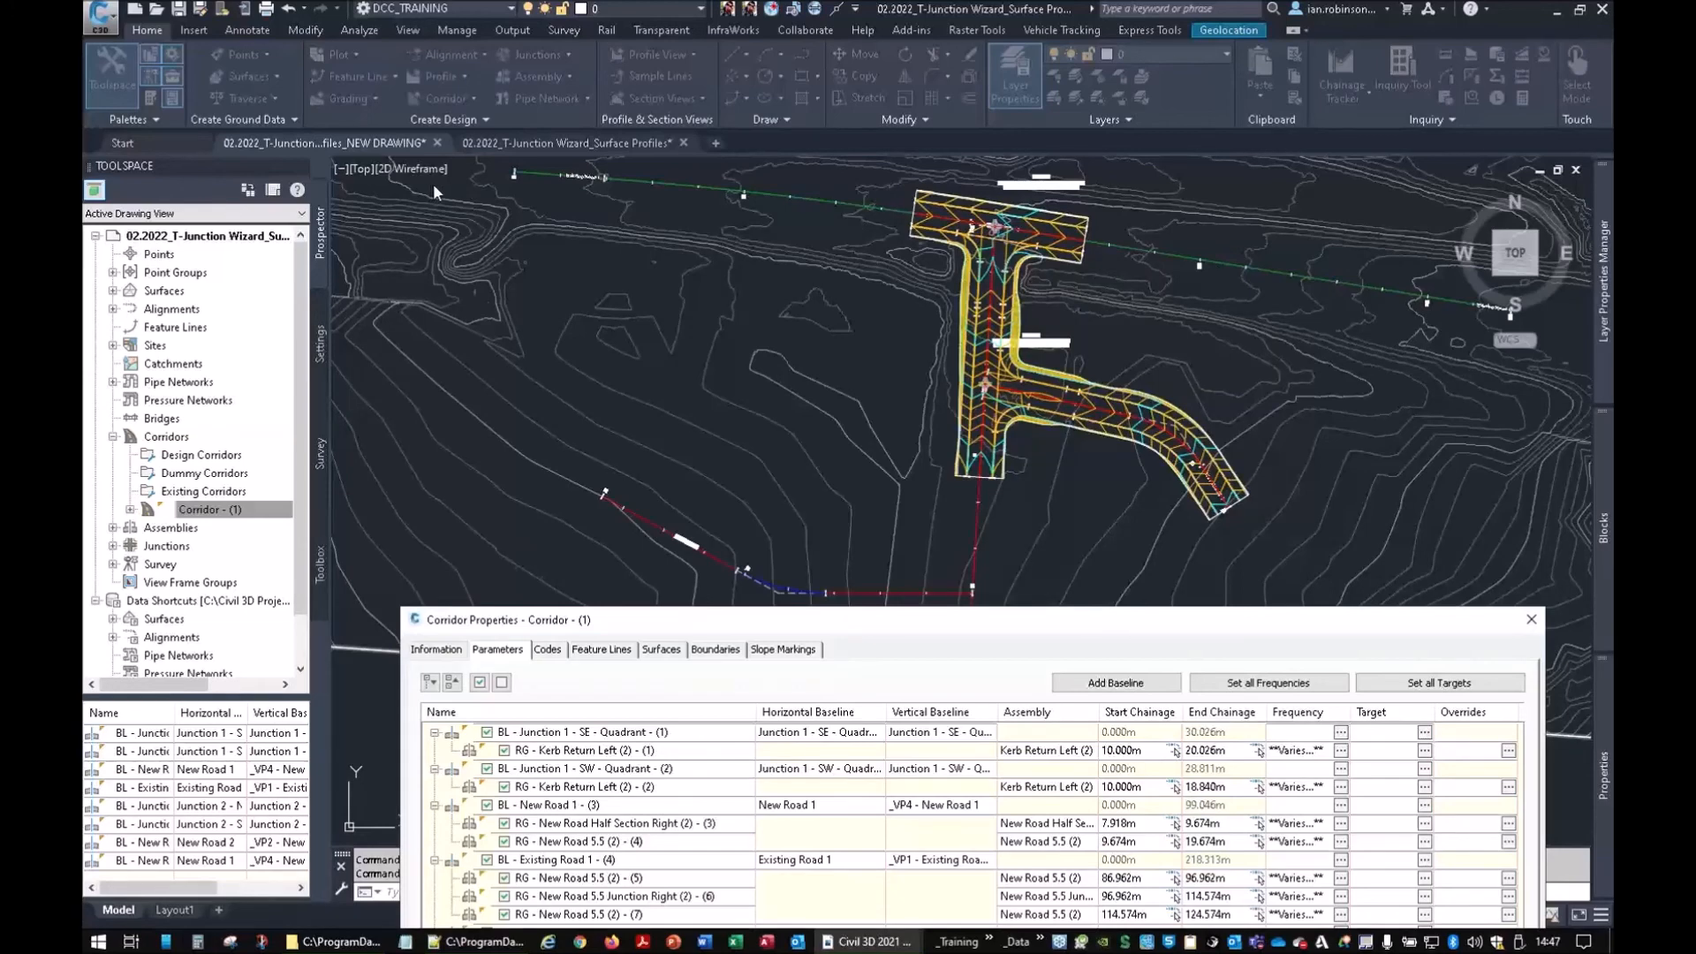
pyautogui.moveTo(884, 634); pyautogui.dragTo(811, 205)
pyautogui.click(1455, 203)
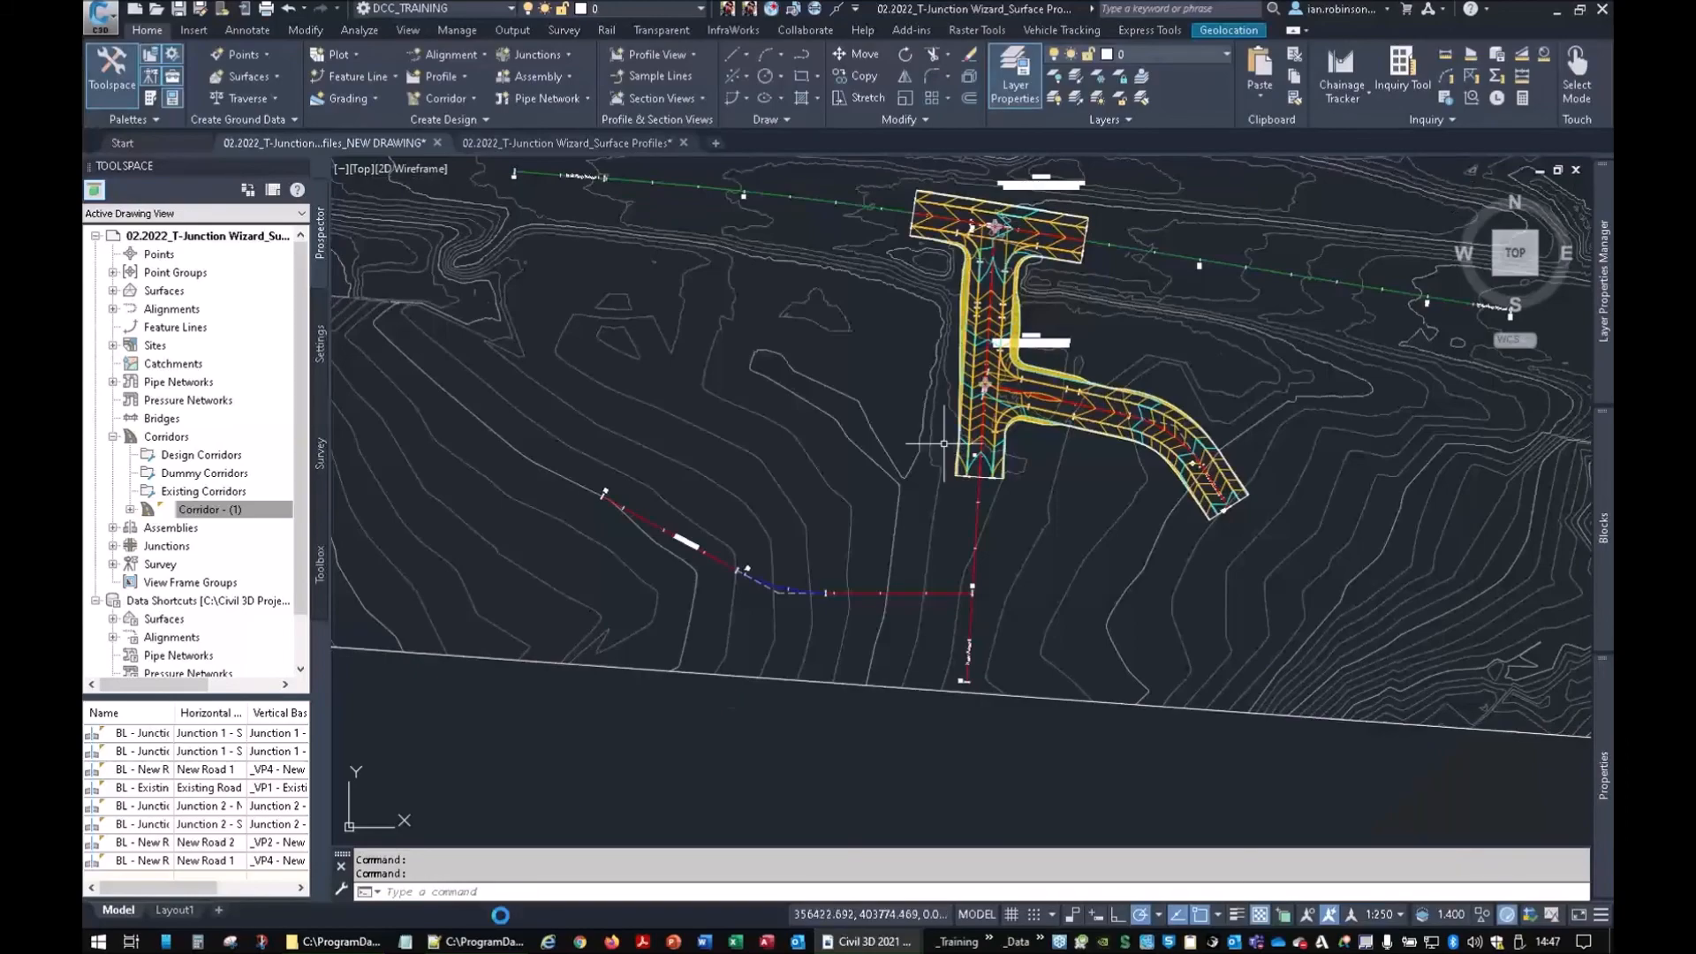
pyautogui.click(478, 941)
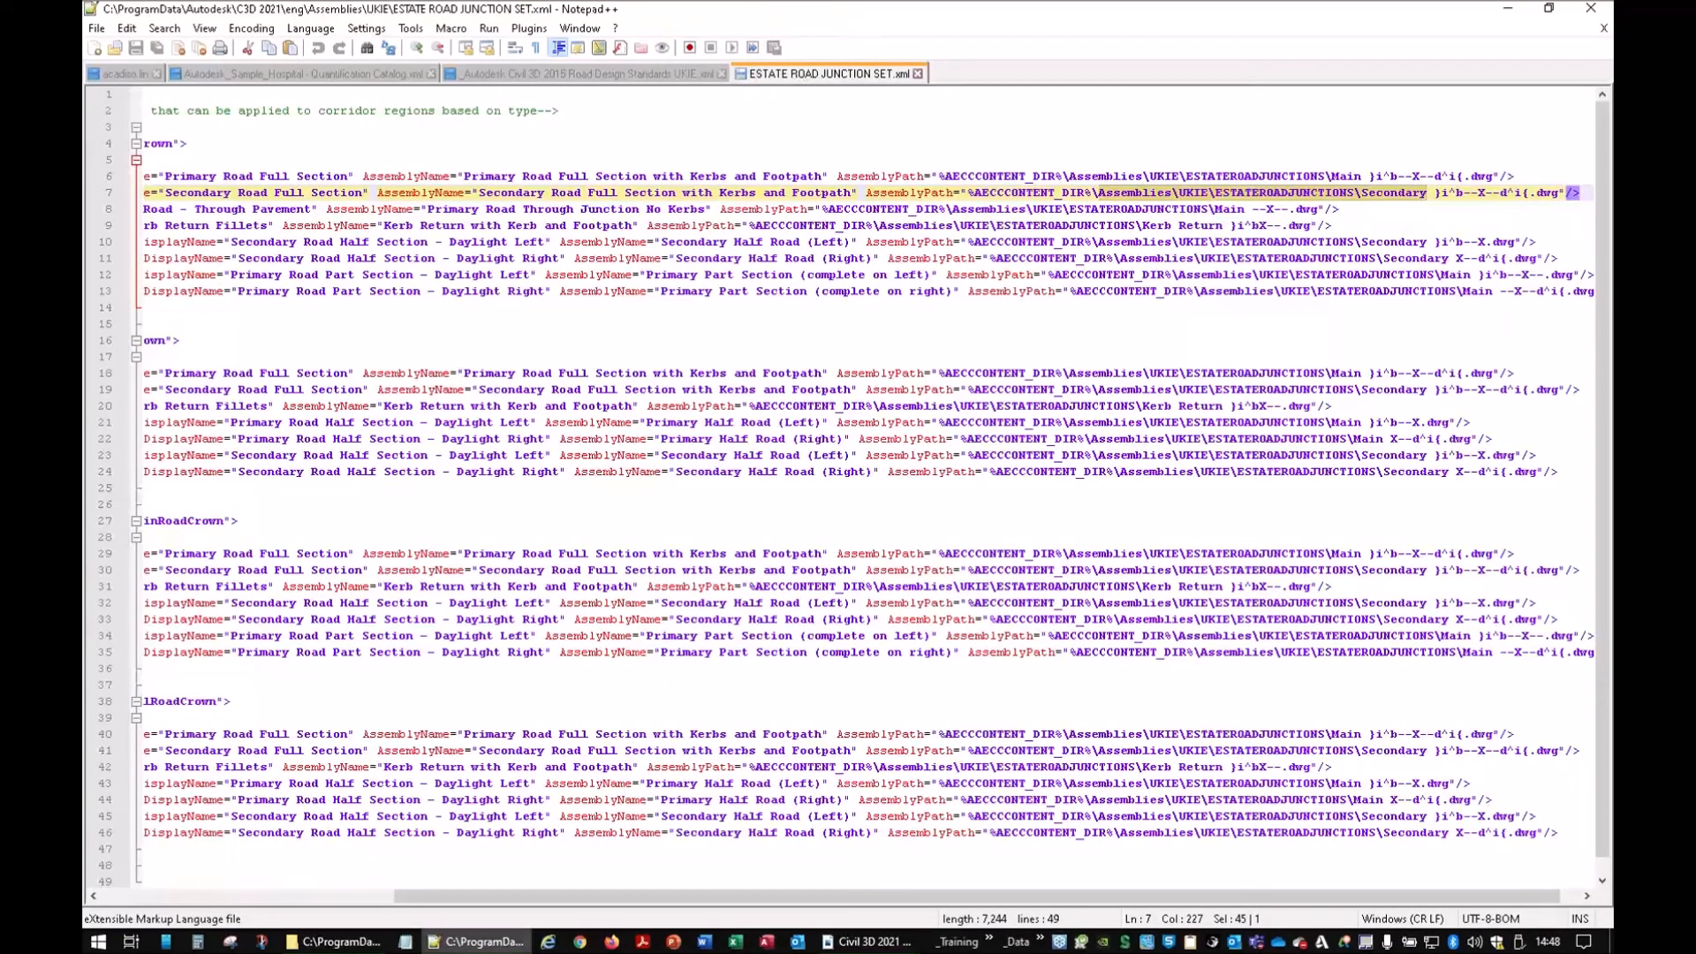
# Glance at the junction assemblies folder, then return to the Civil 3D drawing
pyautogui.click(865, 944)
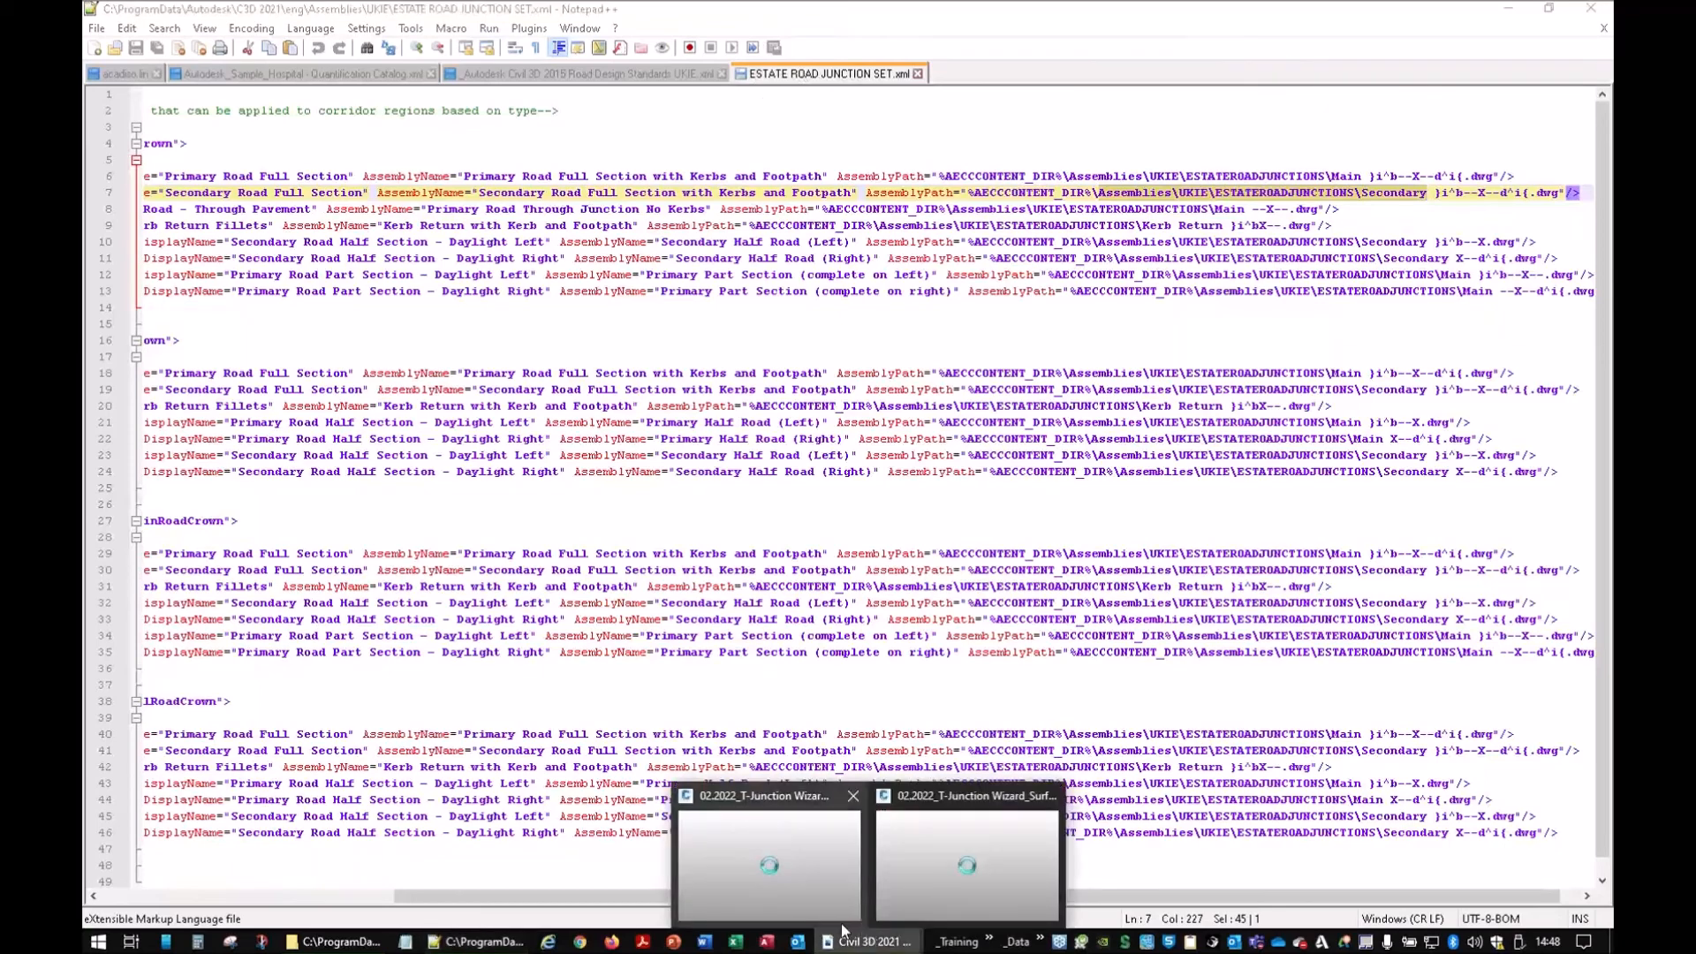
pyautogui.click(358, 943)
pyautogui.click(358, 943)
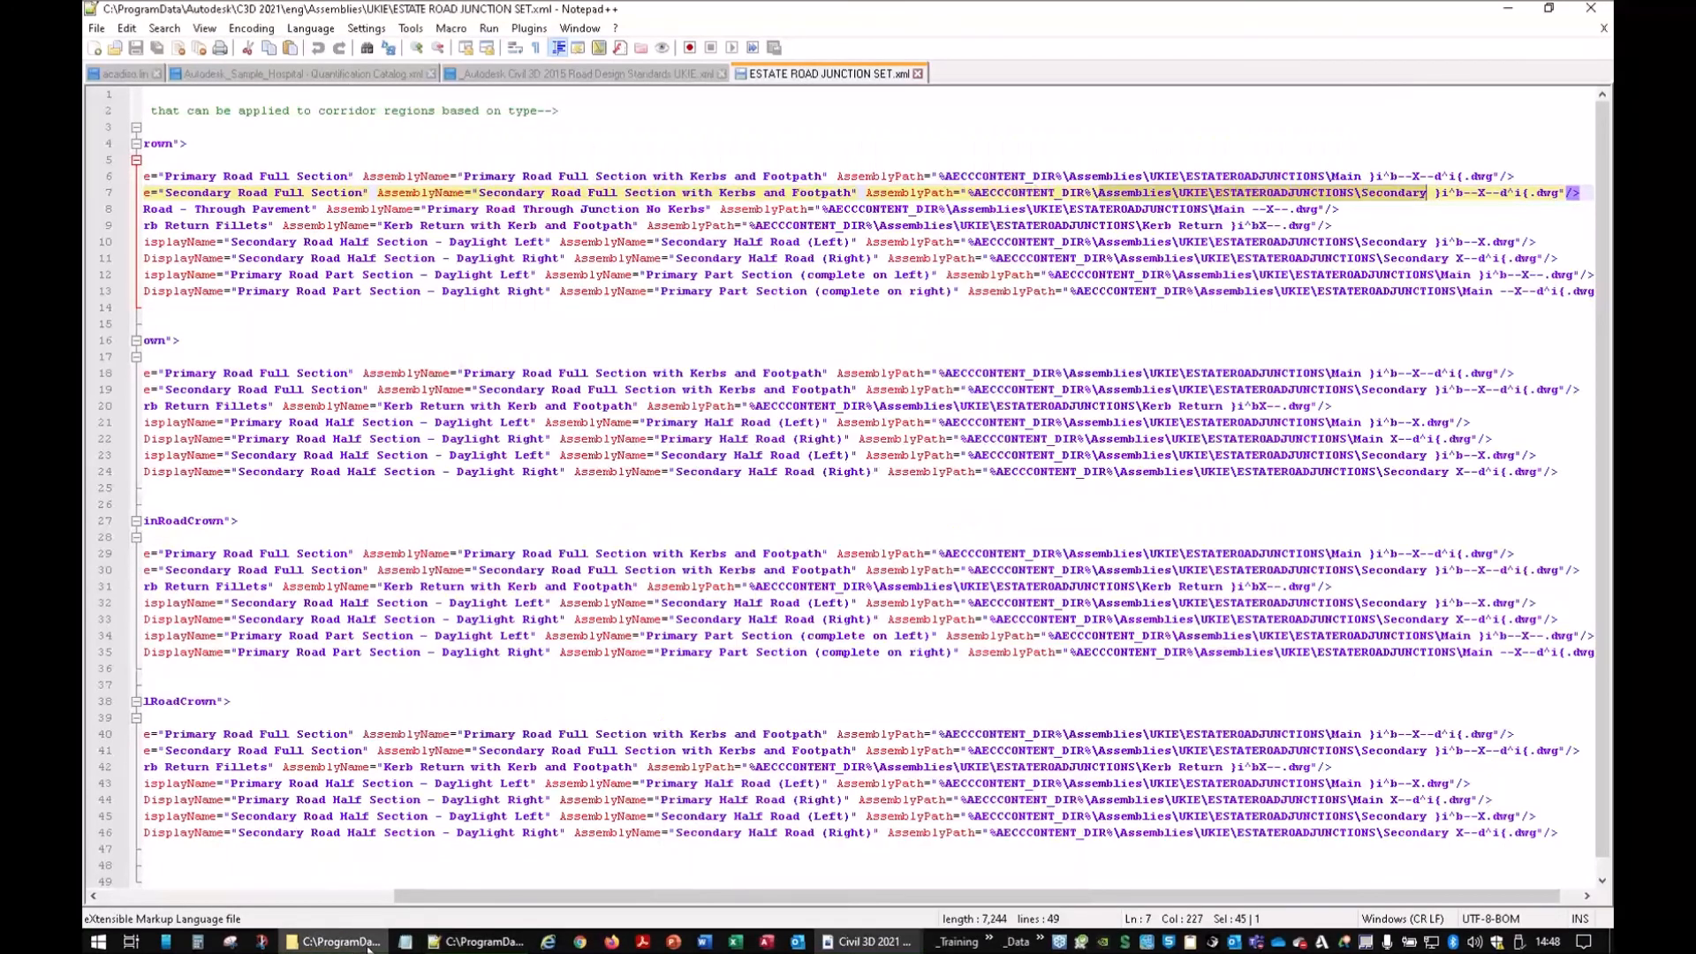
pyautogui.moveTo(897, 942)
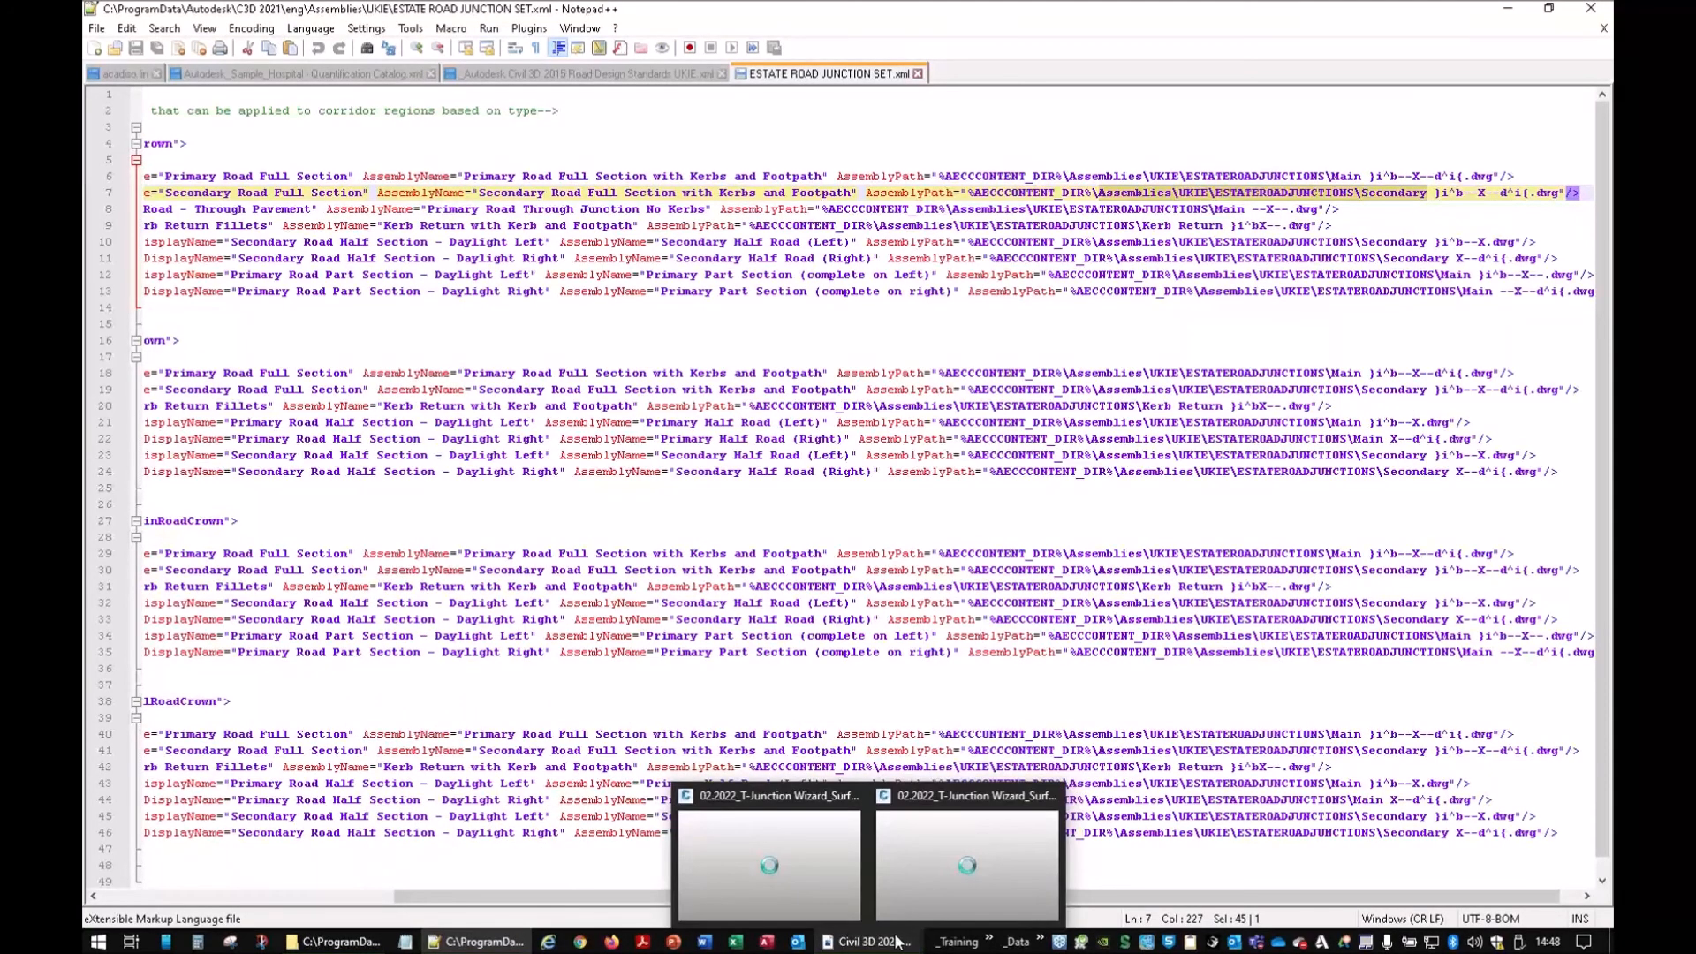
pyautogui.click(910, 893)
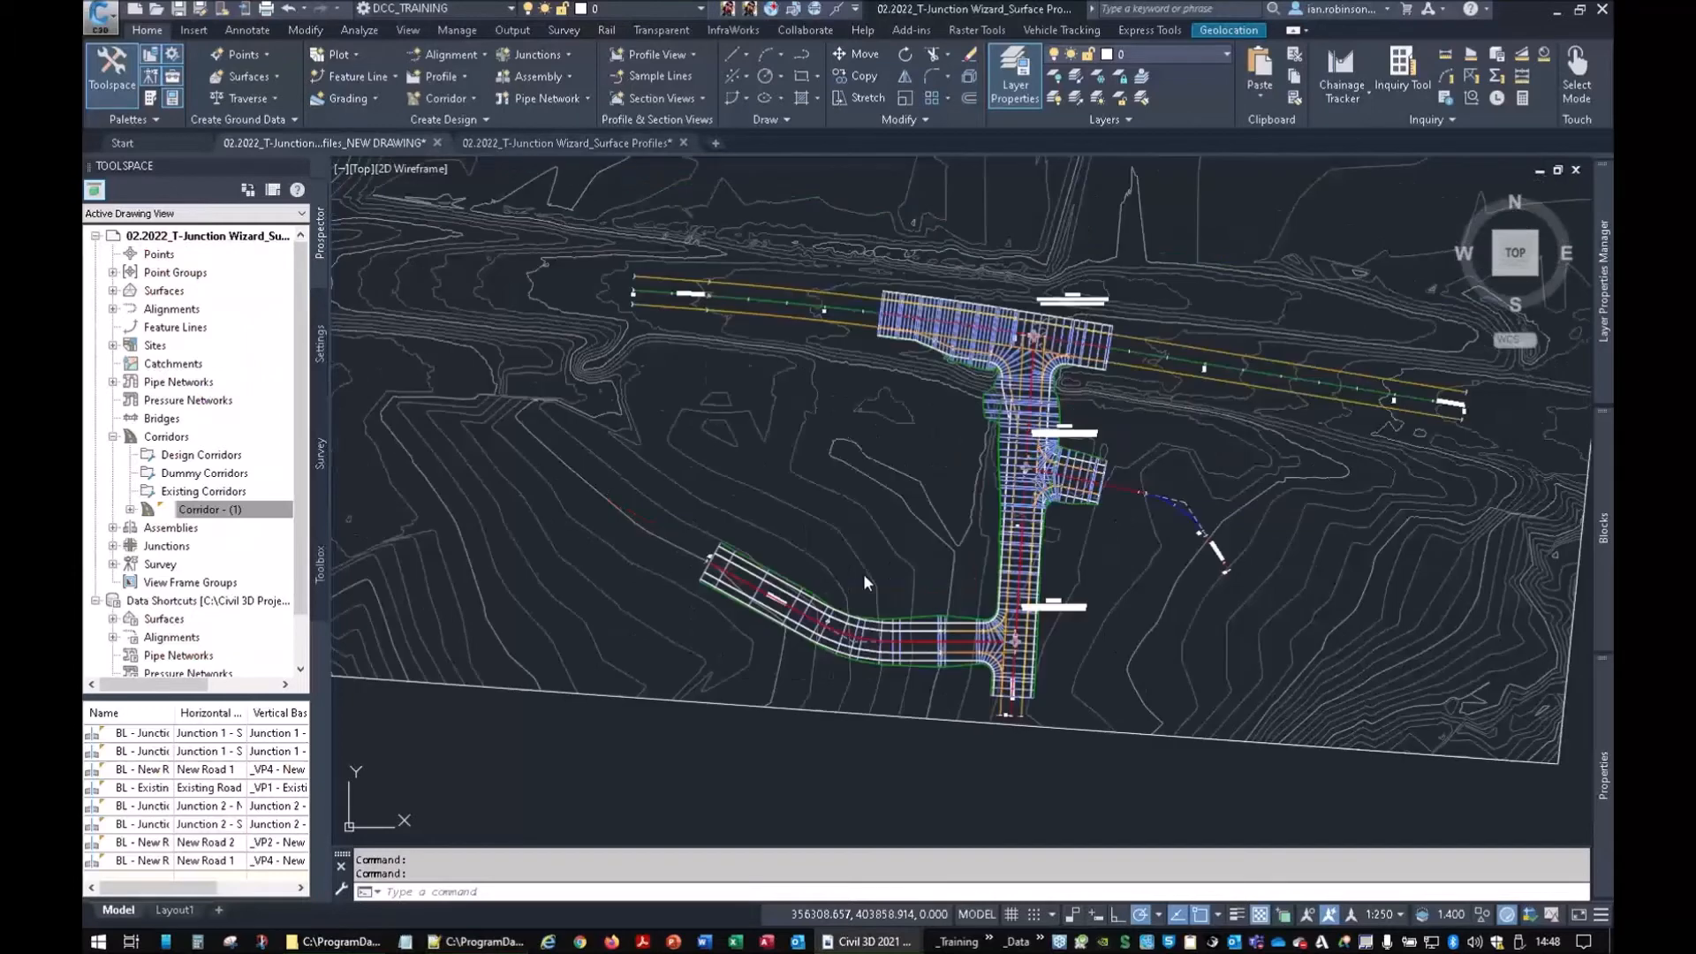
# In the new T-junction drawing, start a junction at the road intersection
pyautogui.click(352, 143)
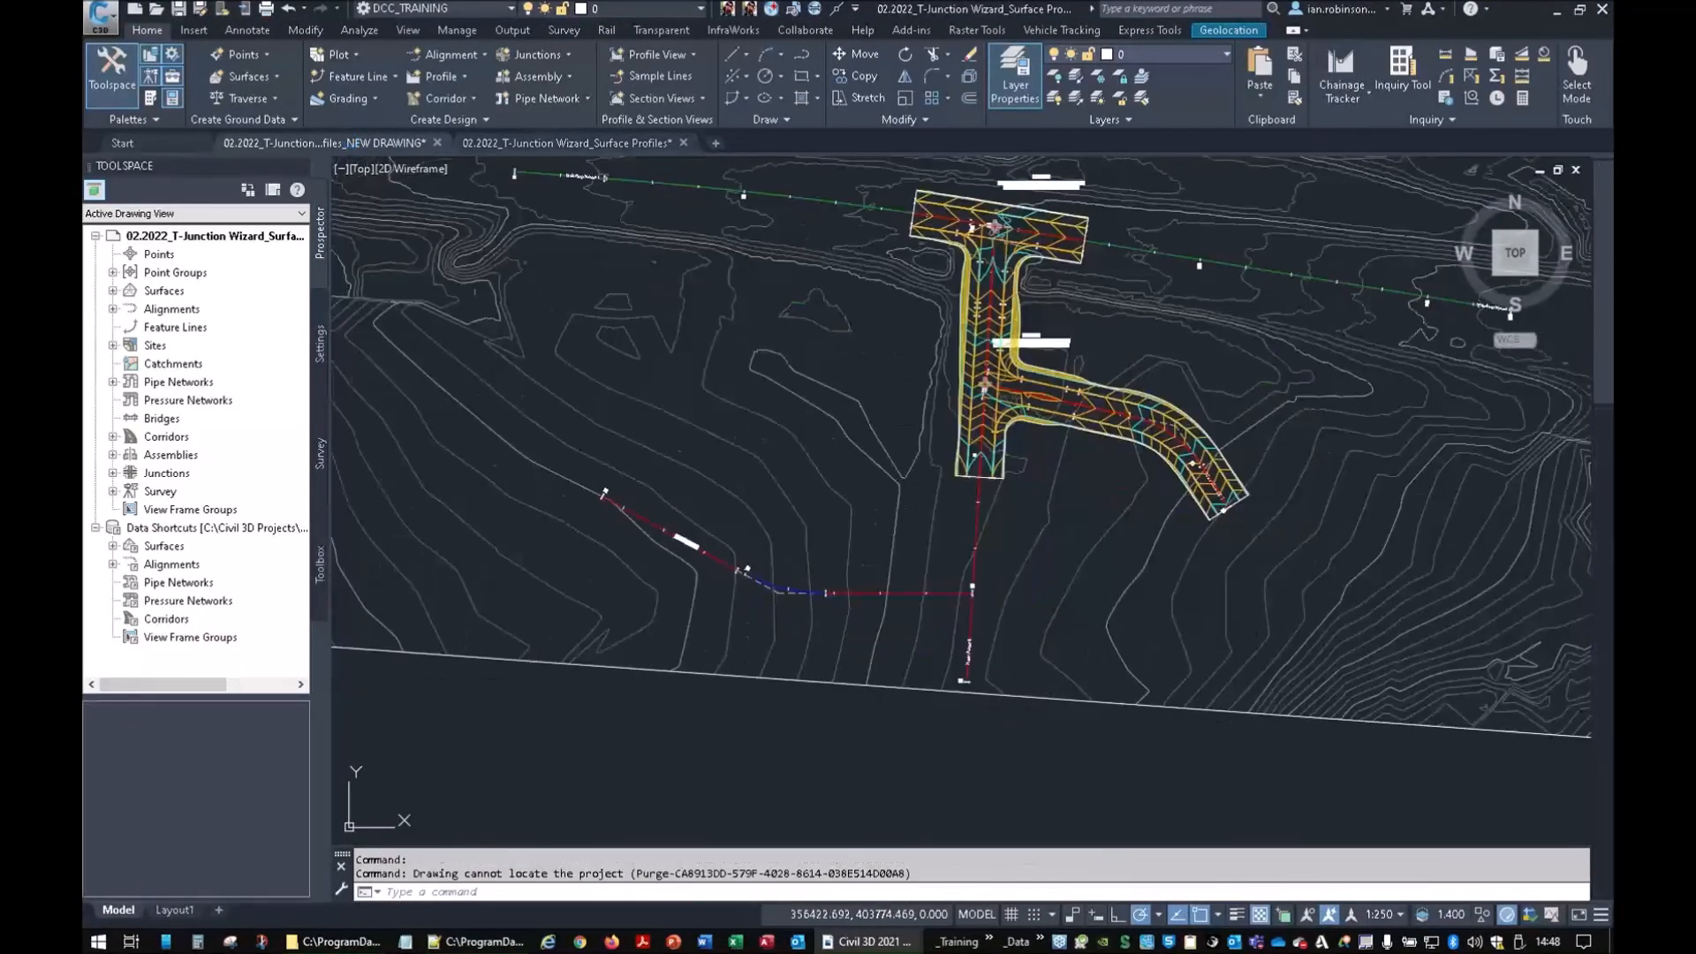
pyautogui.click(533, 54)
pyautogui.click(465, 84)
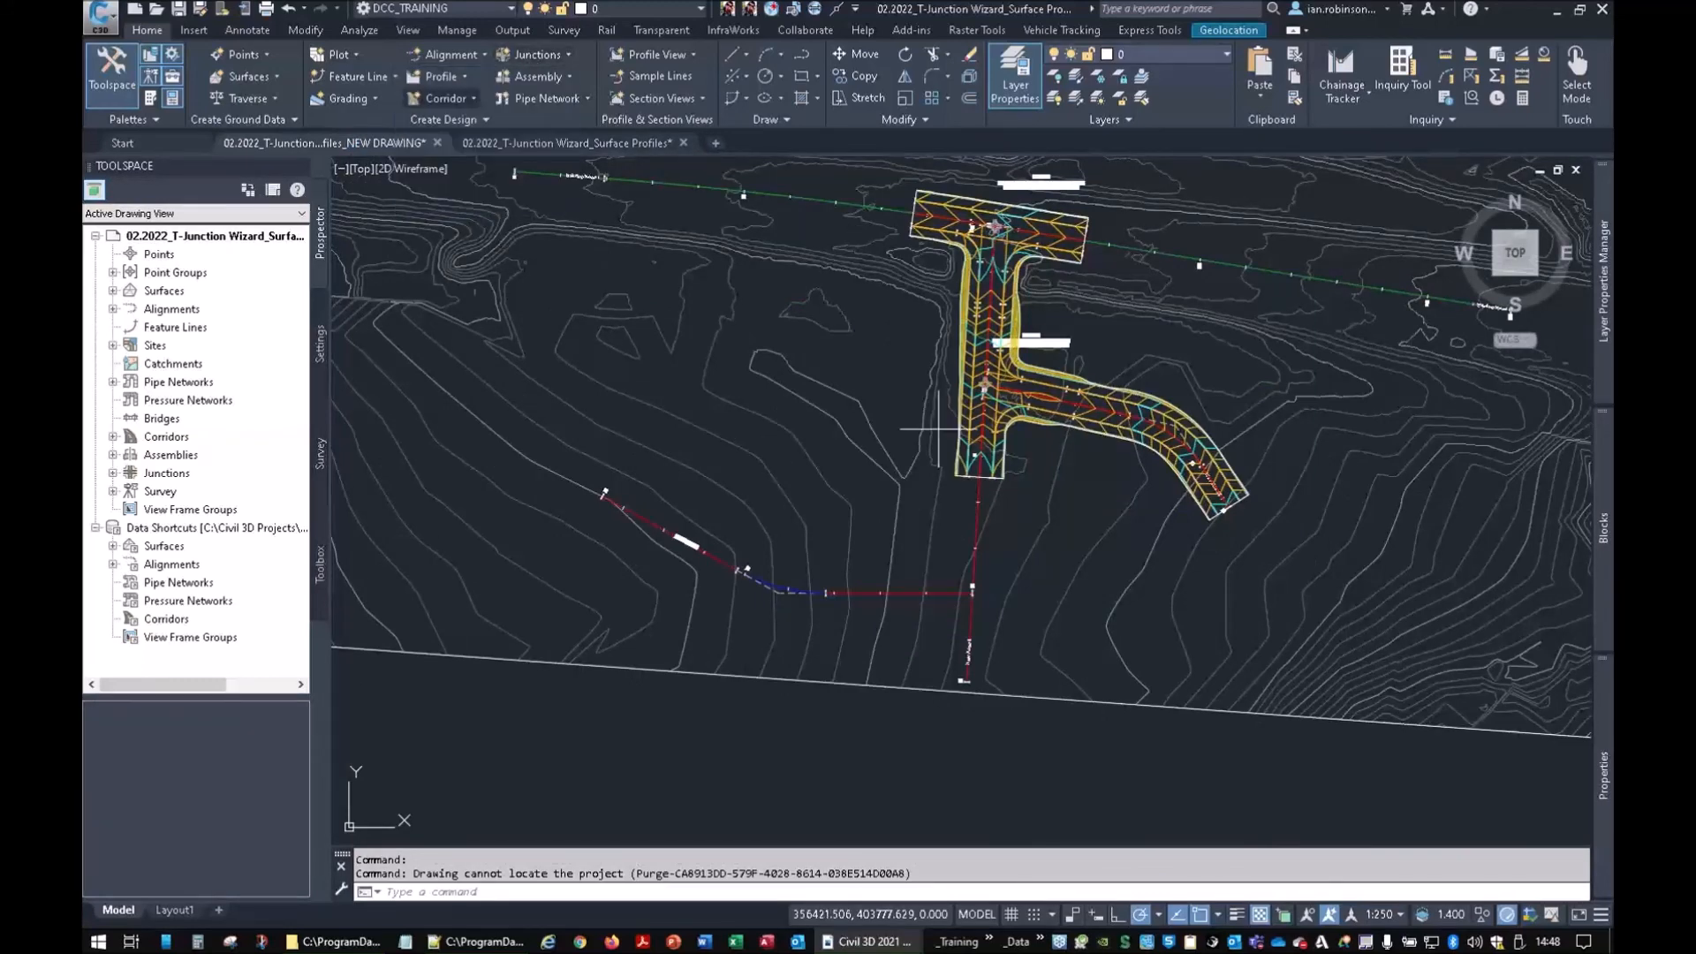
pyautogui.scroll(5, 976, 603)
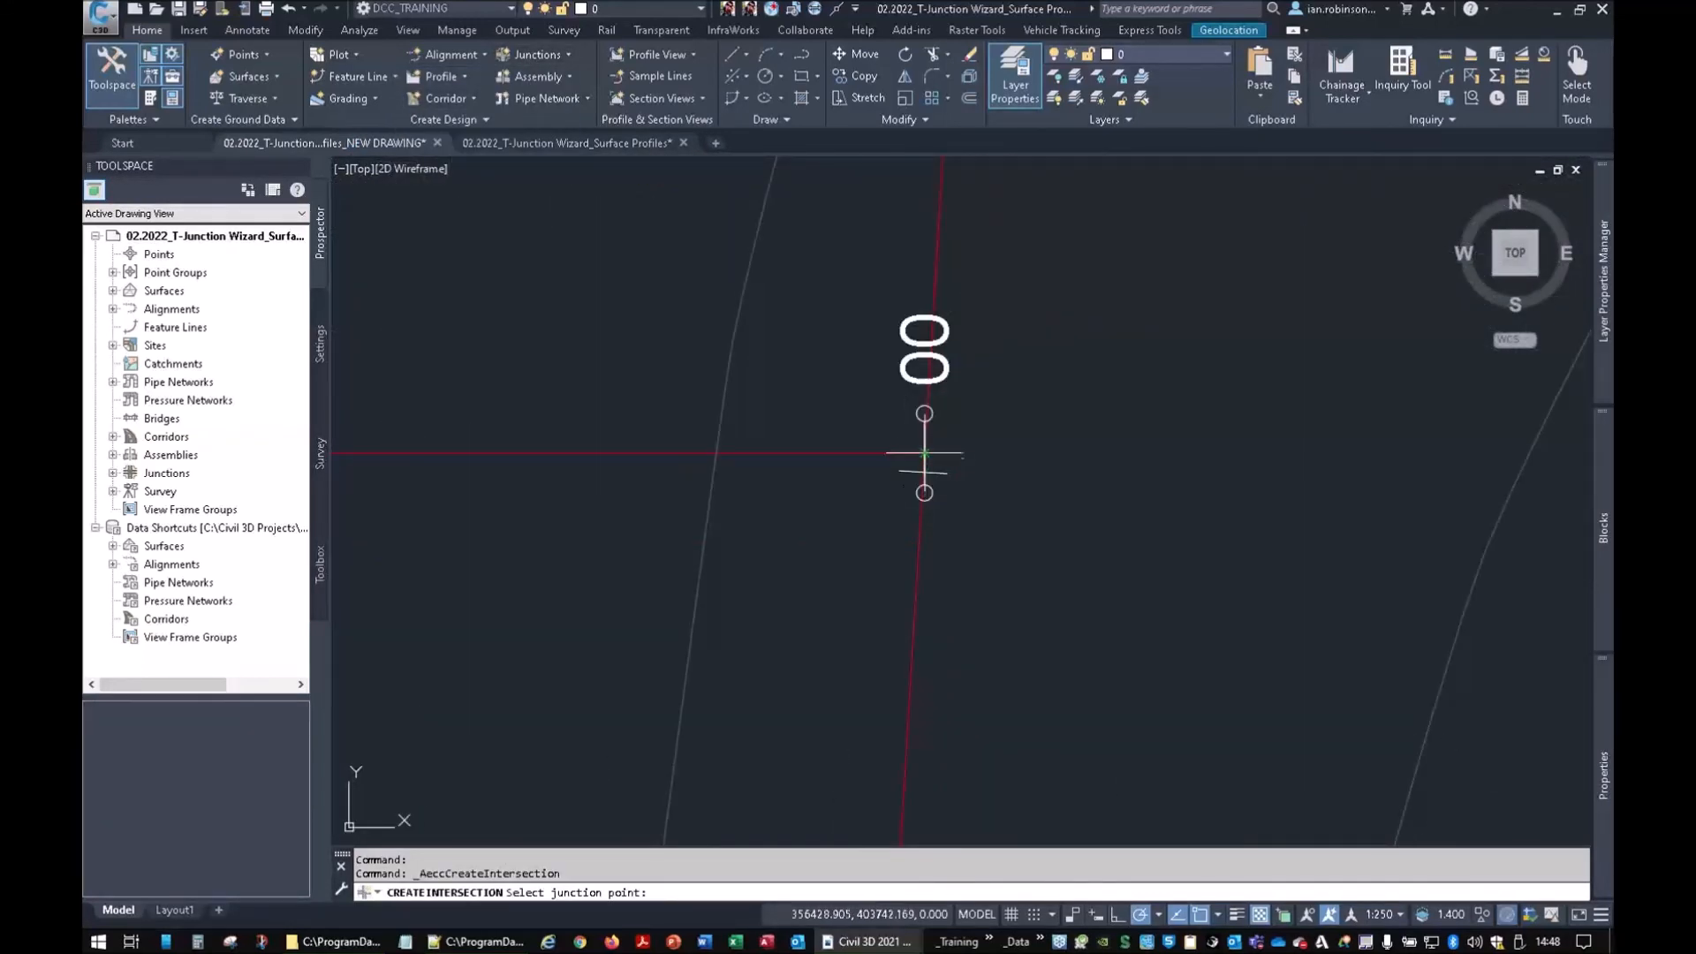
pyautogui.click(924, 453)
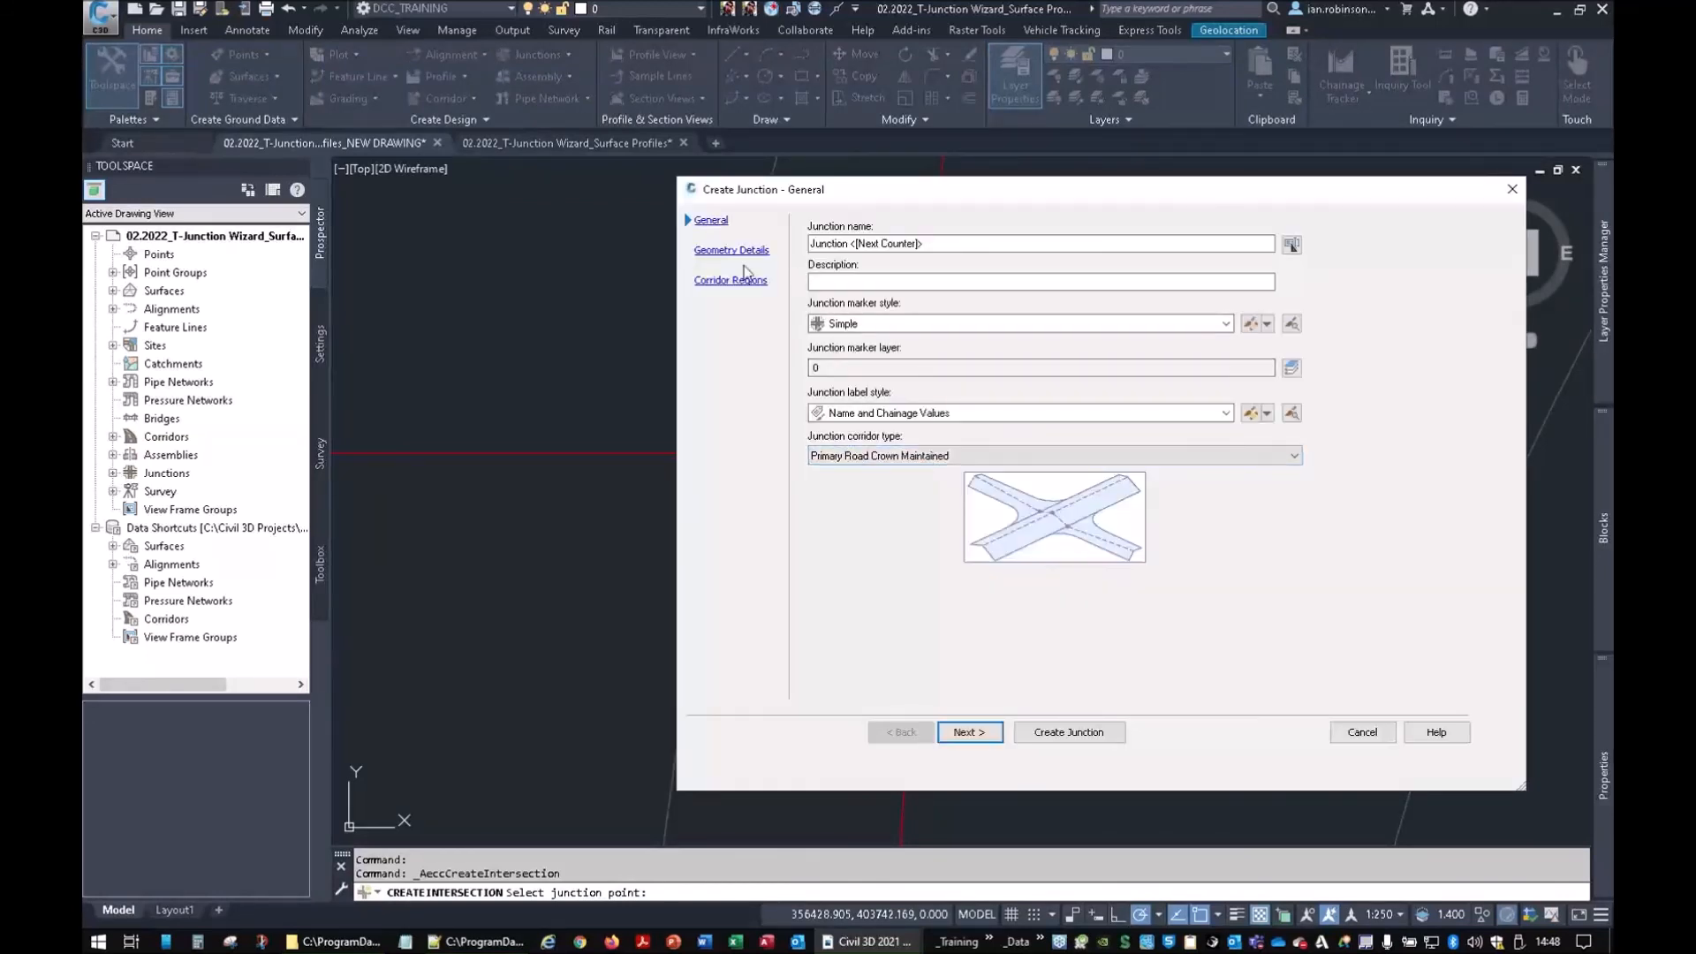
pyautogui.click(732, 250)
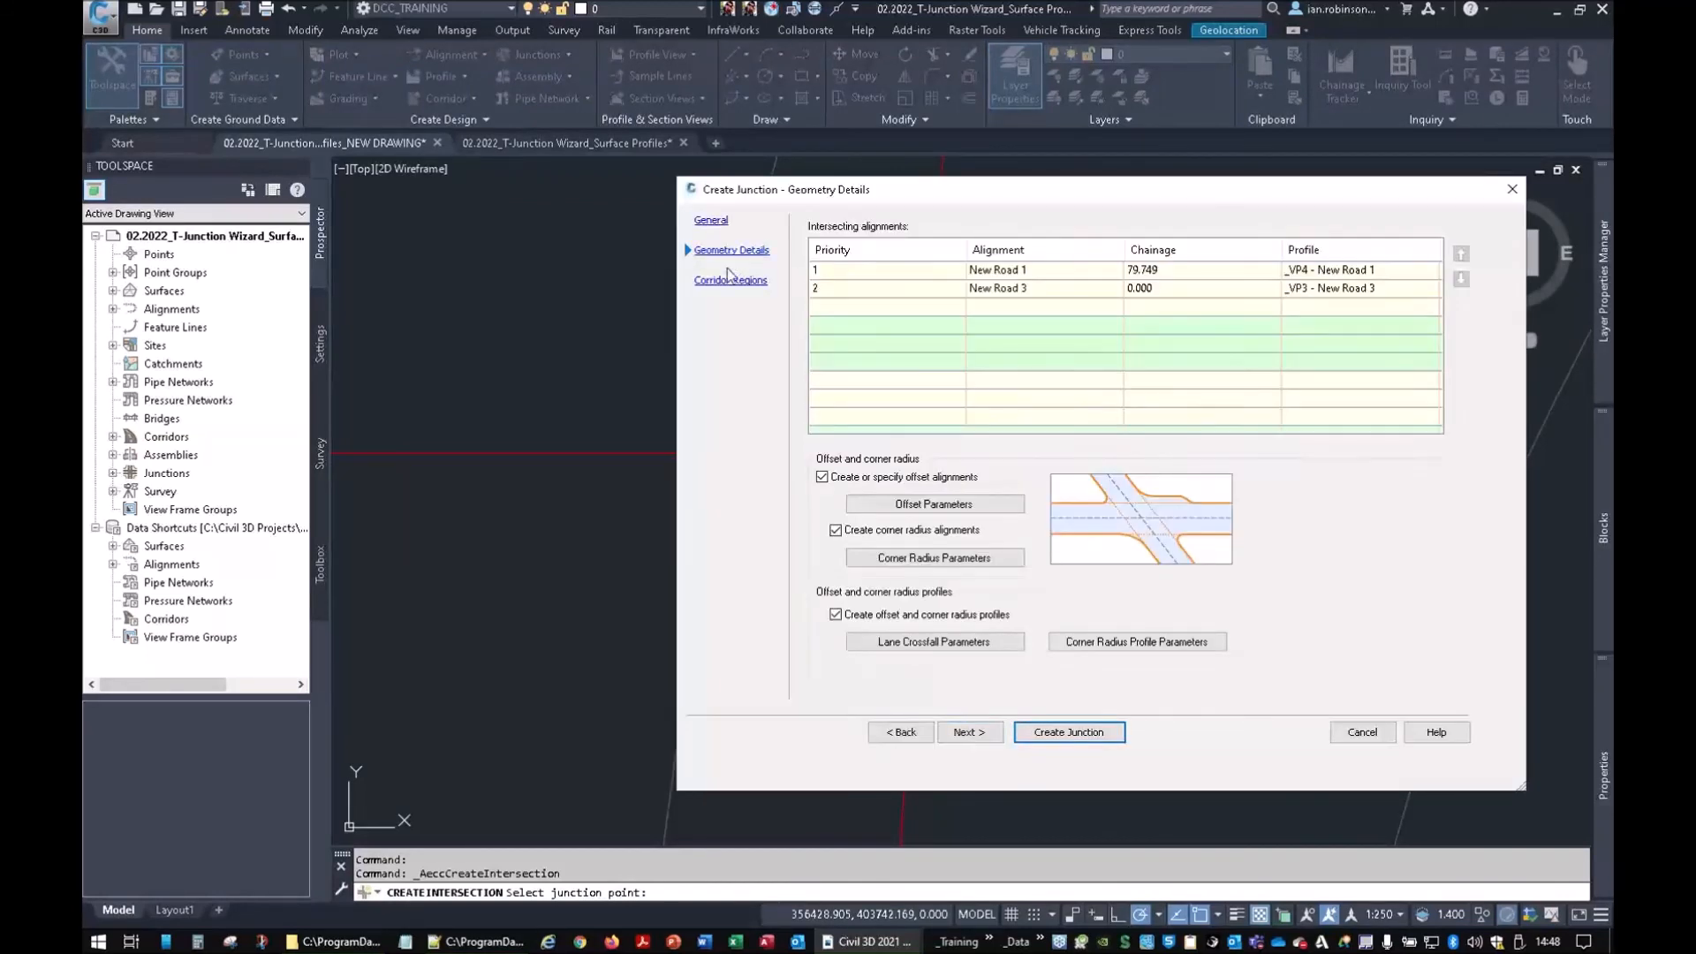
pyautogui.click(731, 280)
# Browse to WEBINAR EXAMPLE.xml as the assembly set and open it in Notepad++
pyautogui.click(1243, 341)
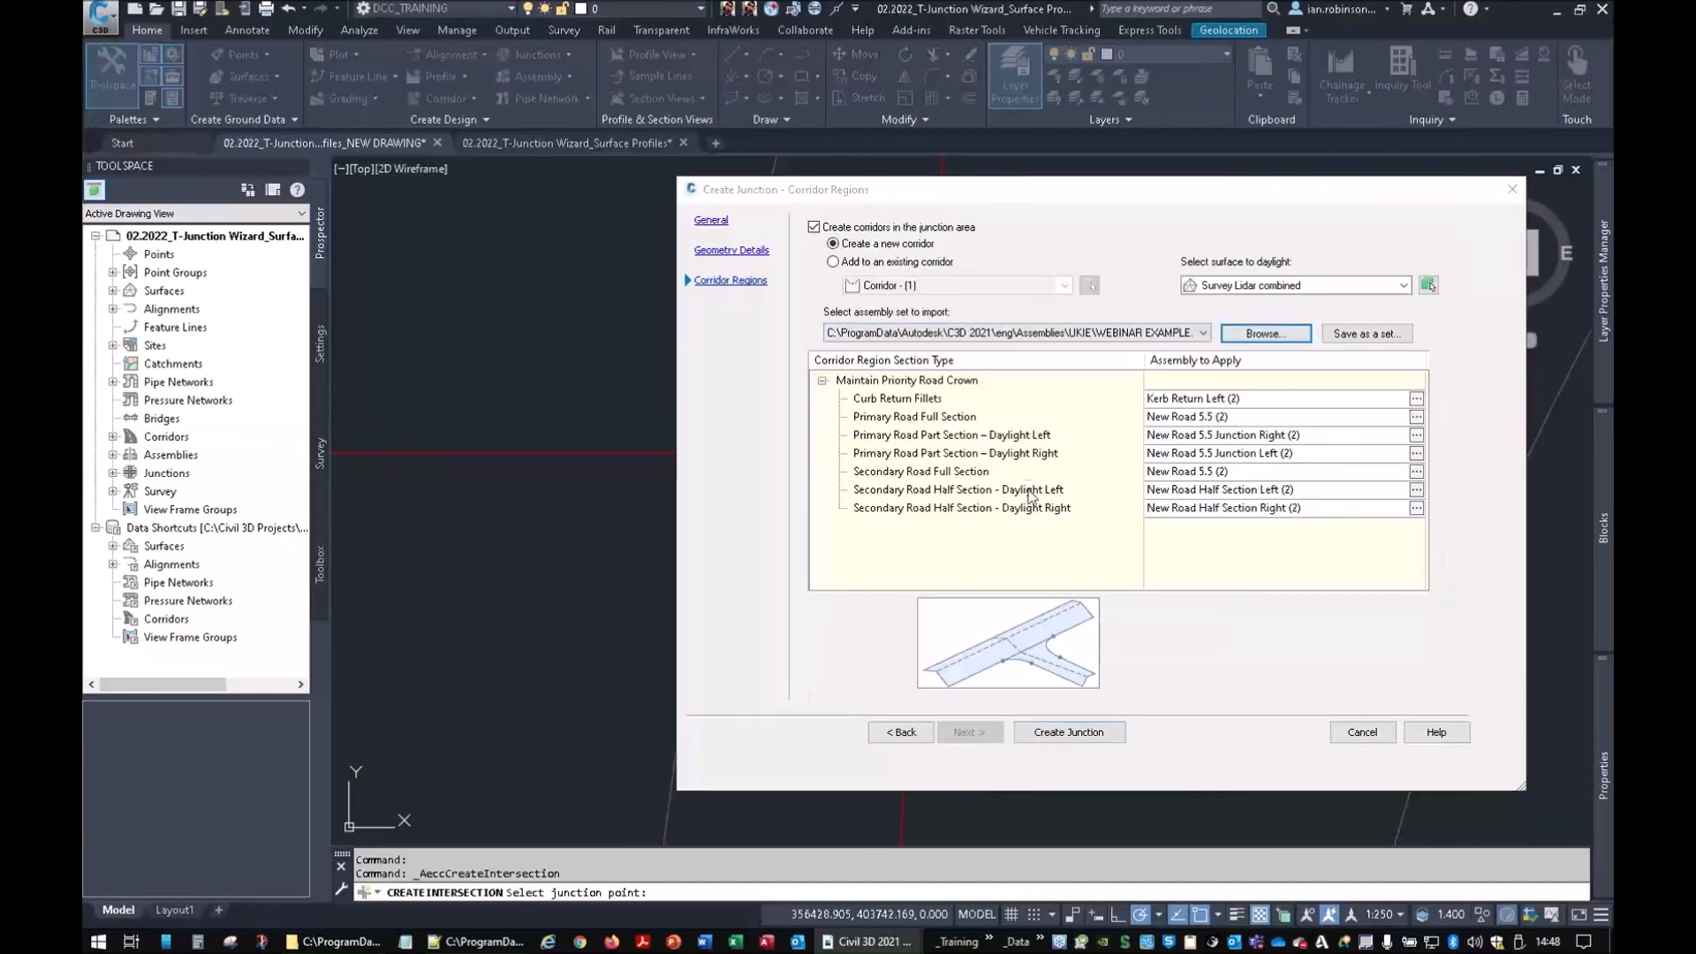
pyautogui.click(818, 322)
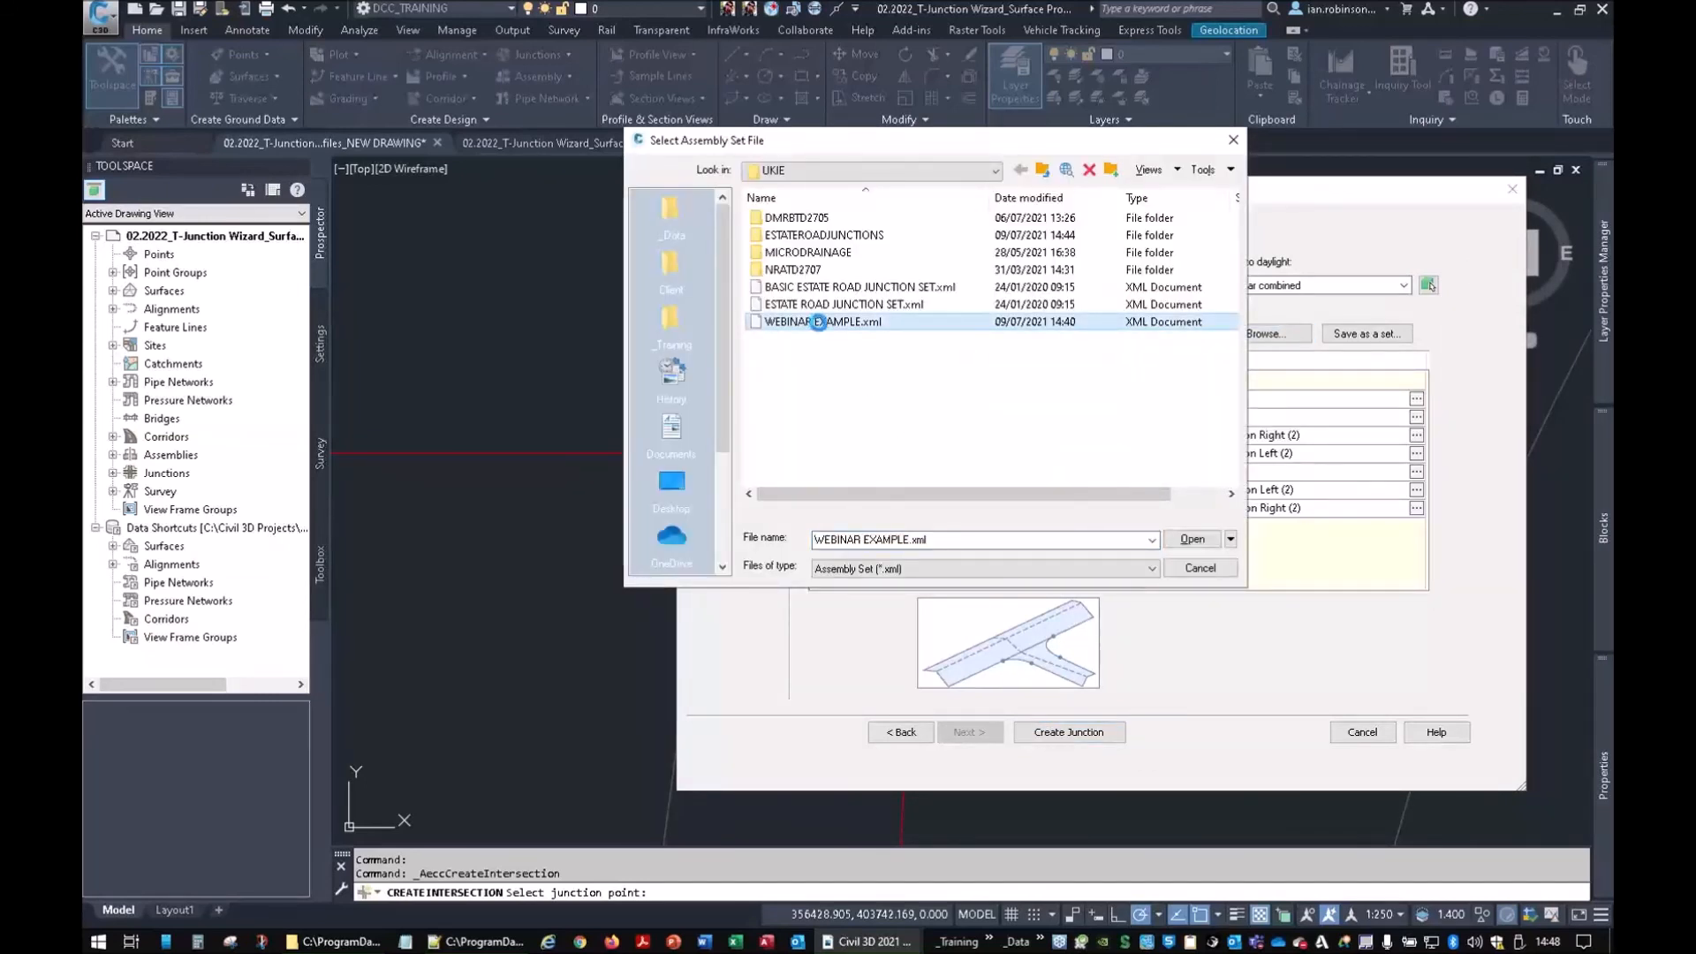
pyautogui.rightClick(818, 322)
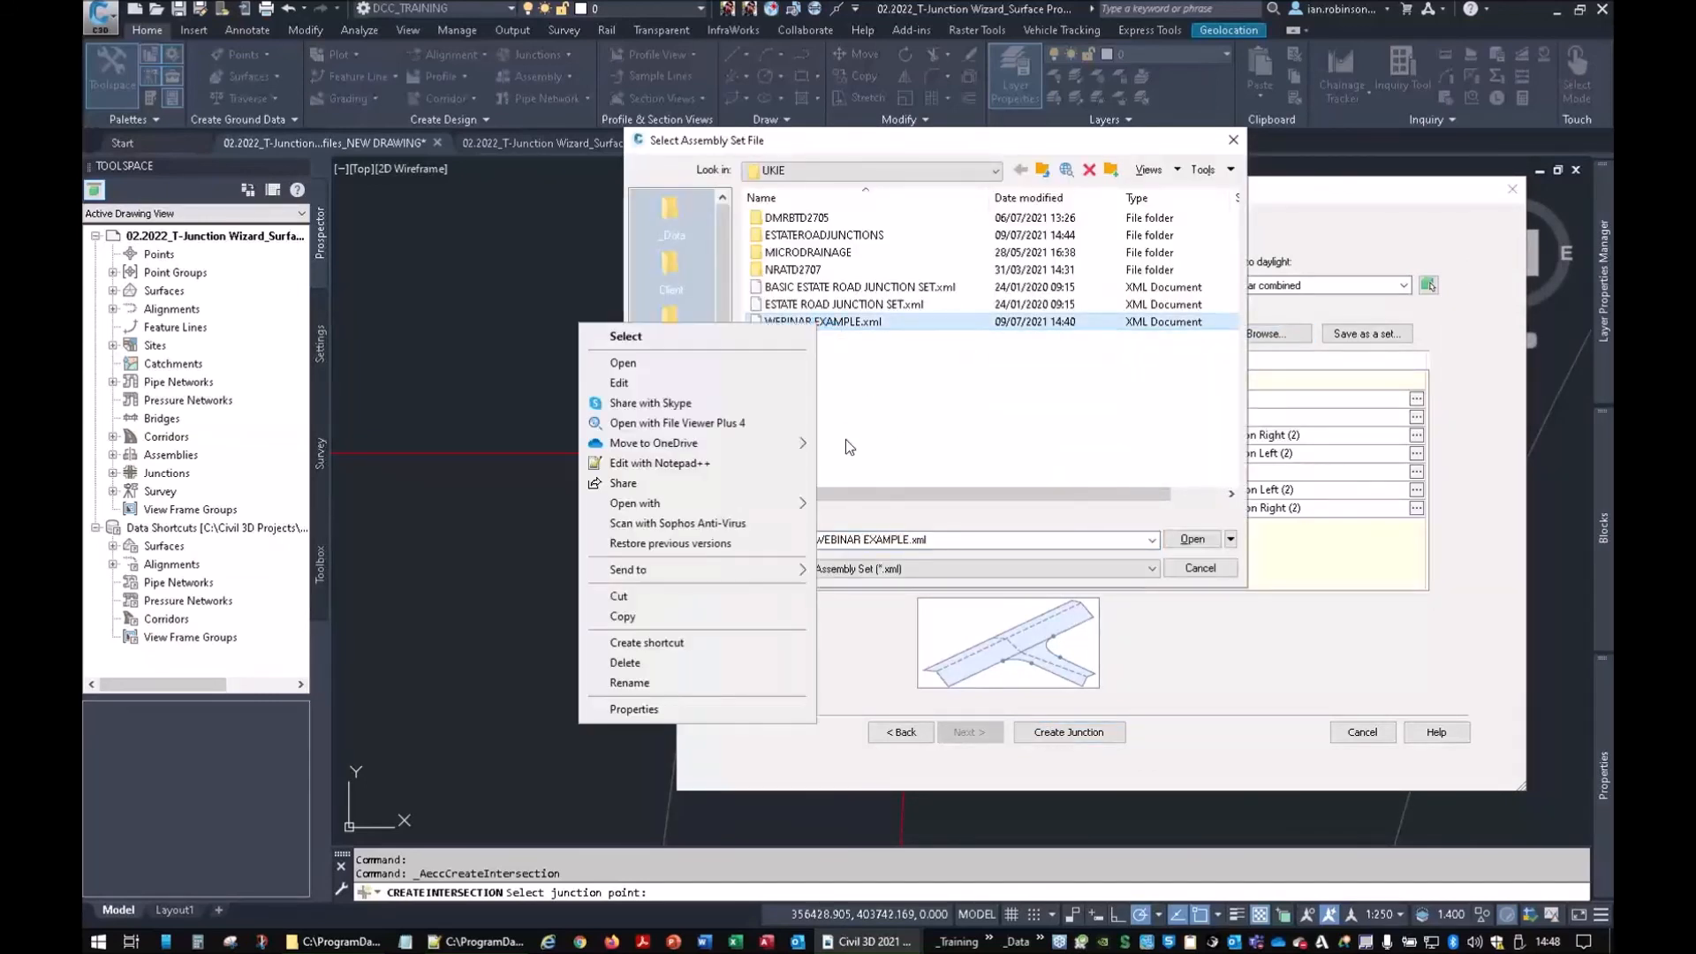
pyautogui.click(668, 463)
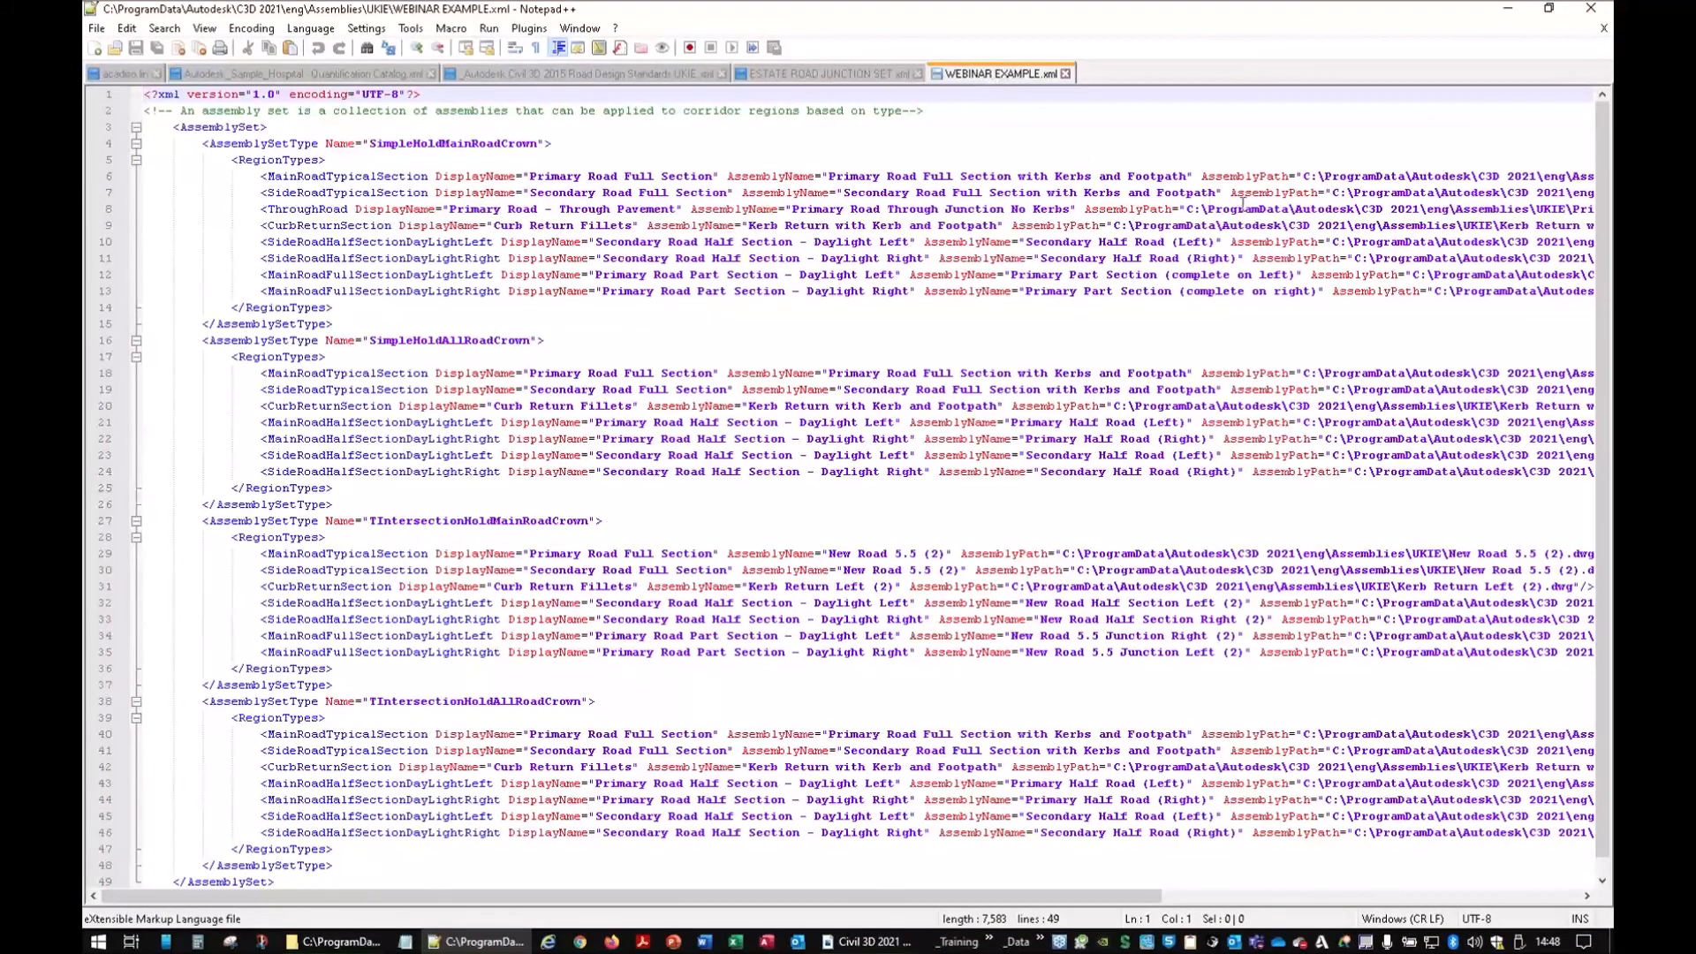
# Trace the AssemblyPath on line 6, then bring up the ESTATEROADJUNCTIONS folder window
pyautogui.moveTo(1305, 175); pyautogui.dragTo(1606, 177)
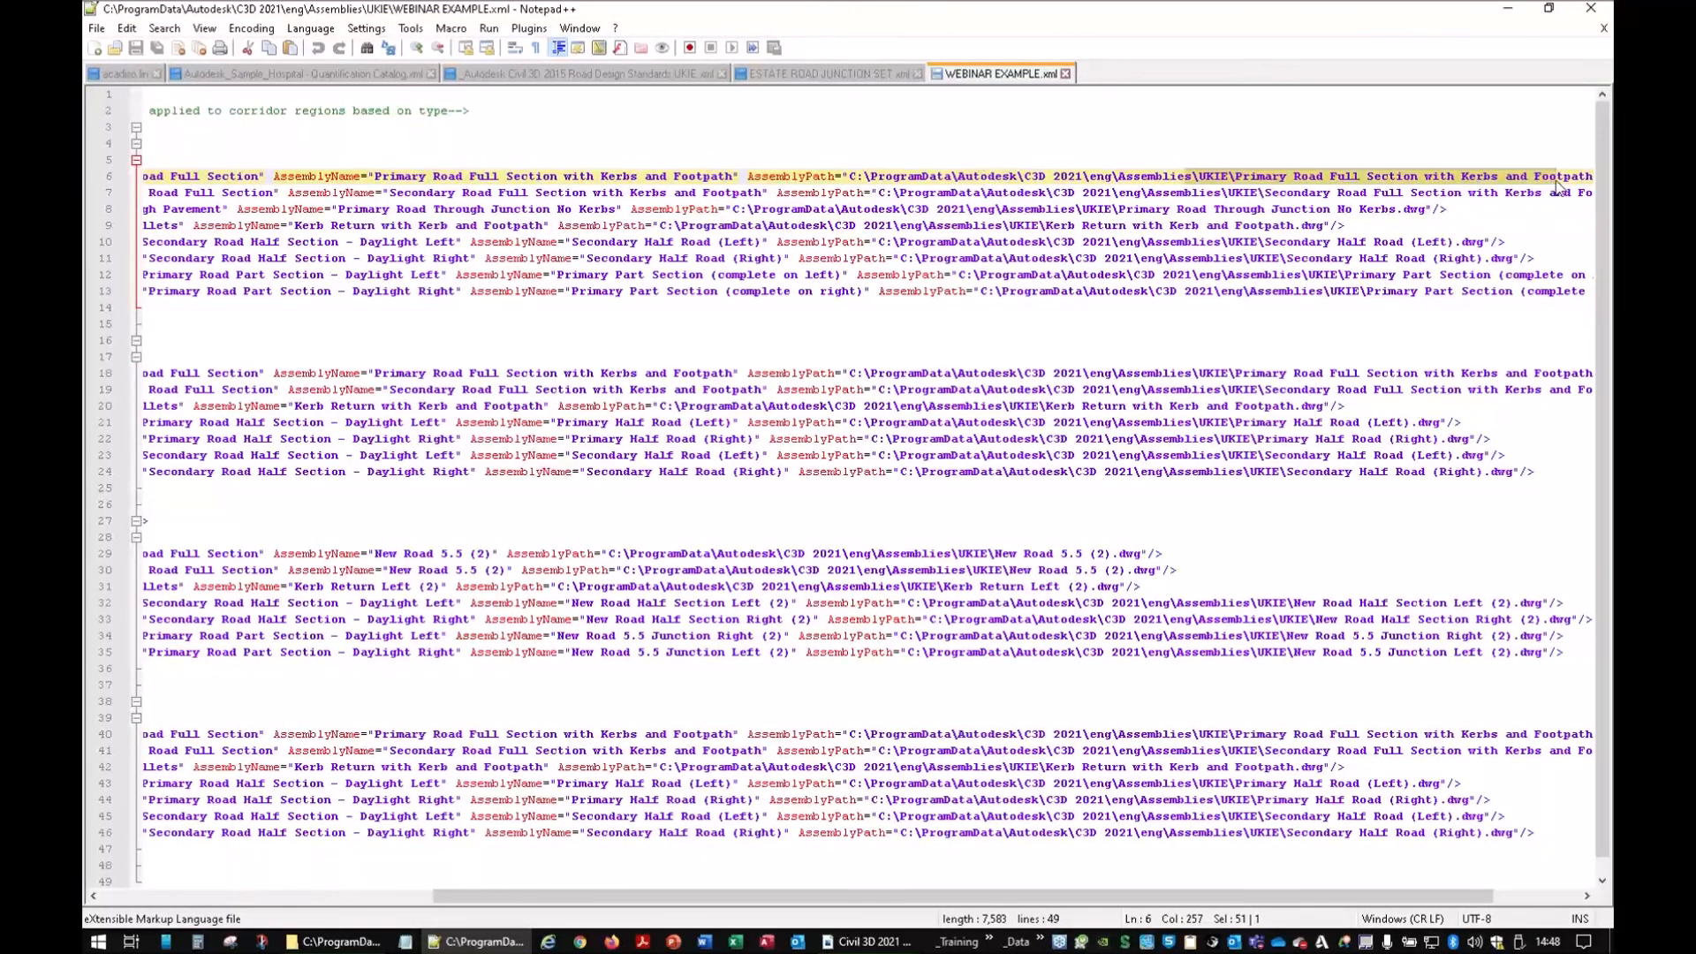
pyautogui.press('Right')
pyautogui.press('Right')
pyautogui.press('Right')
pyautogui.press('Right')
pyautogui.press('Right')
pyautogui.press('Right')
pyautogui.press('Right')
pyautogui.press('Right')
pyautogui.press('Right')
pyautogui.press('Right')
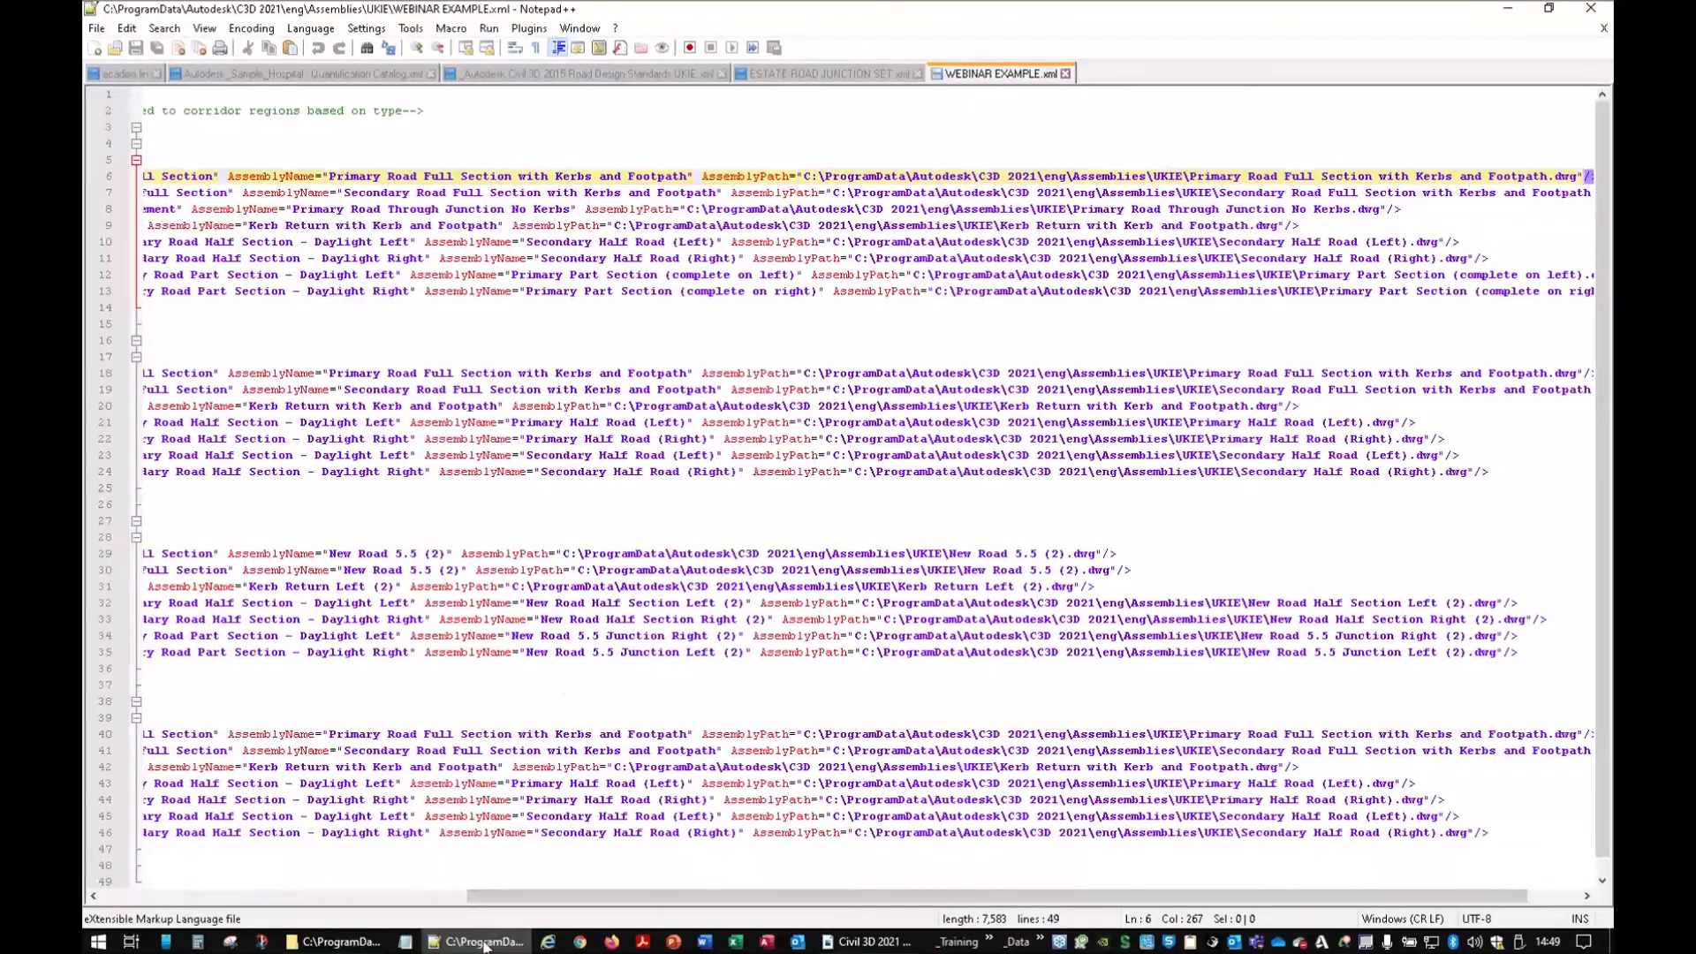
pyautogui.click(411, 944)
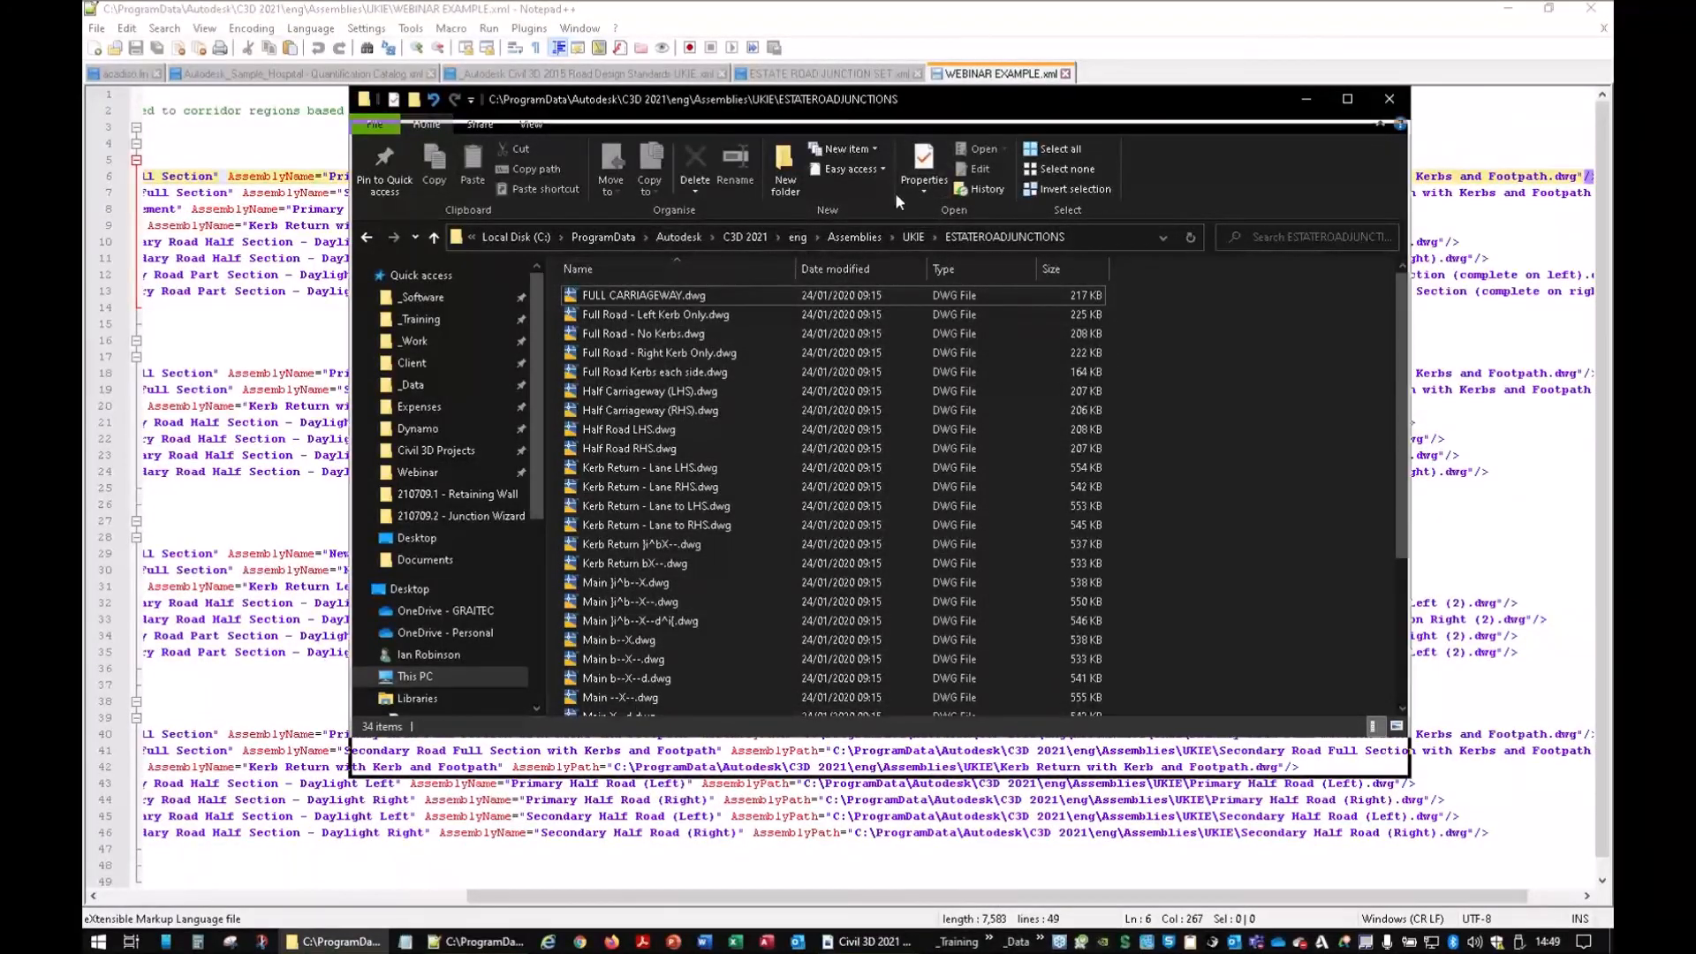
# Go up to the UKIE folder, then cancel the assembly set file and Create Junction dialogs
pyautogui.moveTo(894, 99); pyautogui.dragTo(912, 278)
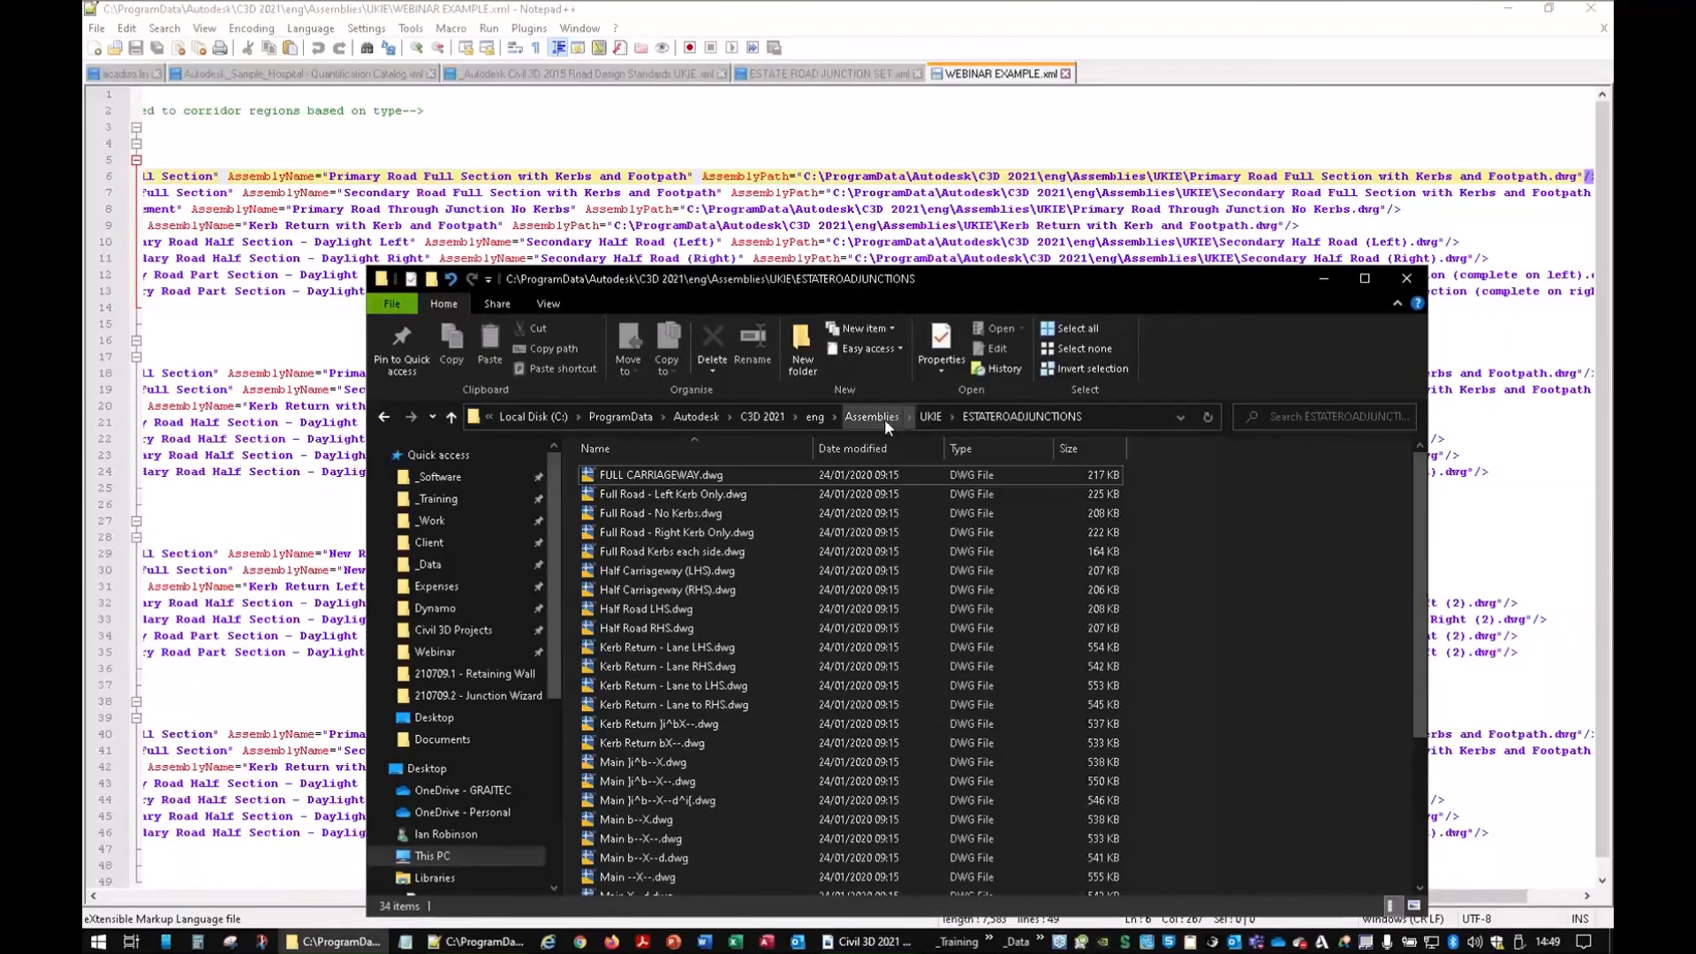
pyautogui.click(931, 417)
pyautogui.moveTo(878, 278); pyautogui.dragTo(871, 95)
pyautogui.scroll(-1, 680, 513)
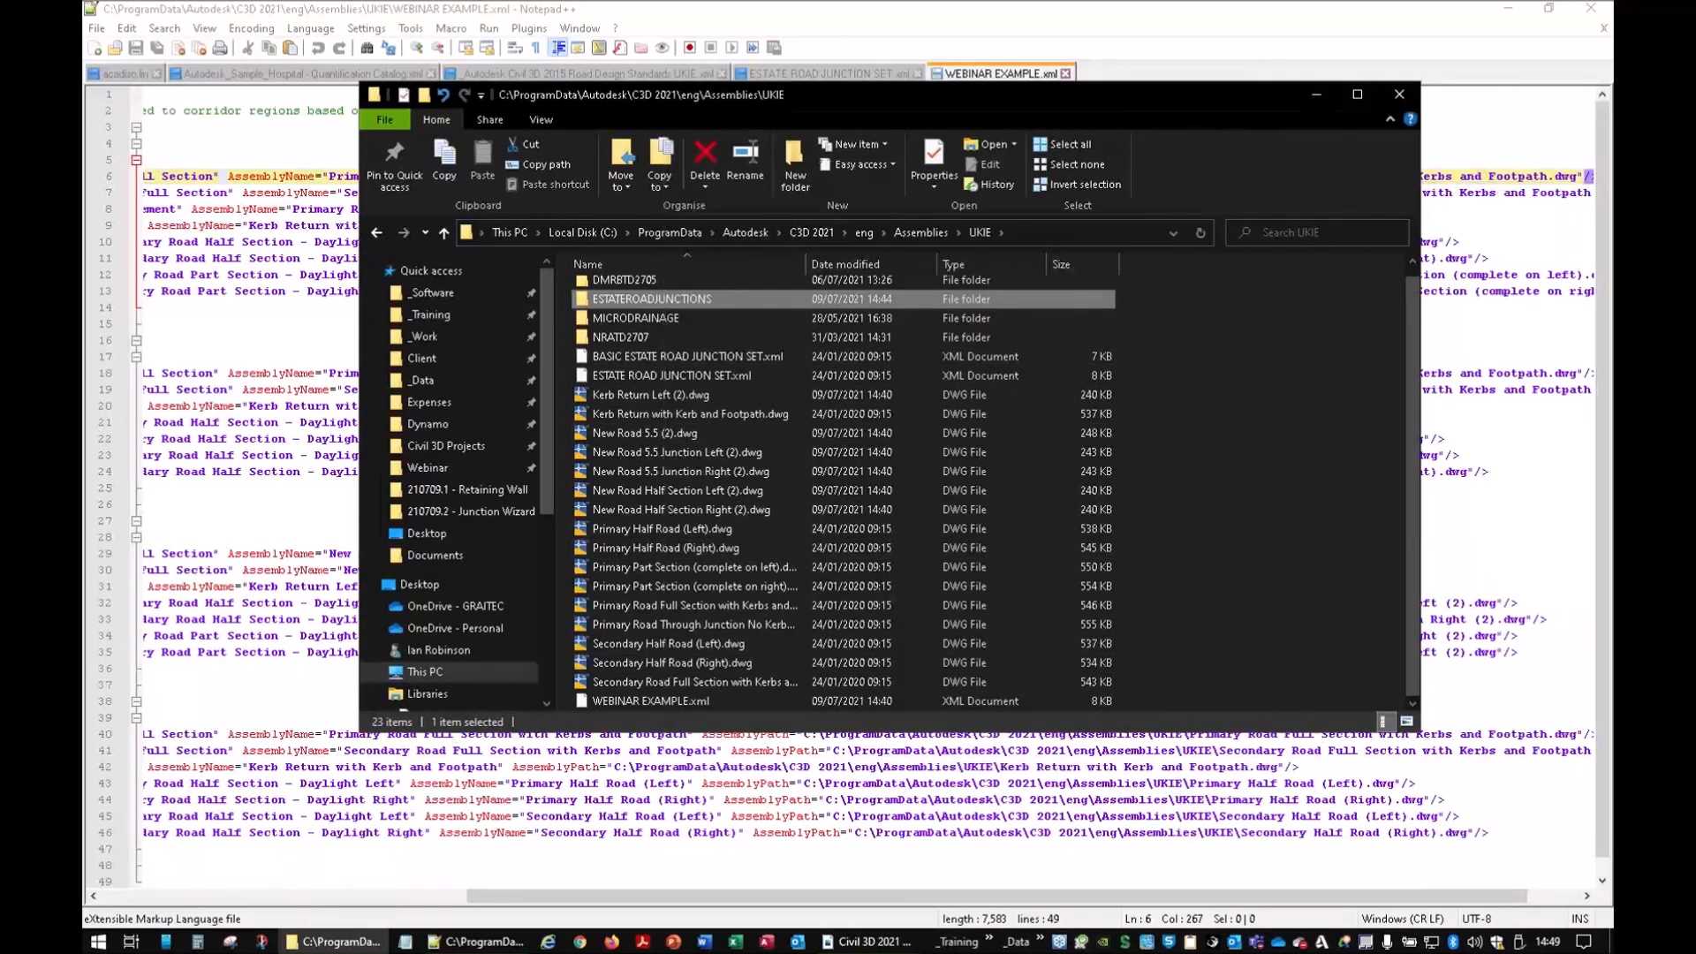
pyautogui.click(1399, 94)
pyautogui.click(1509, 8)
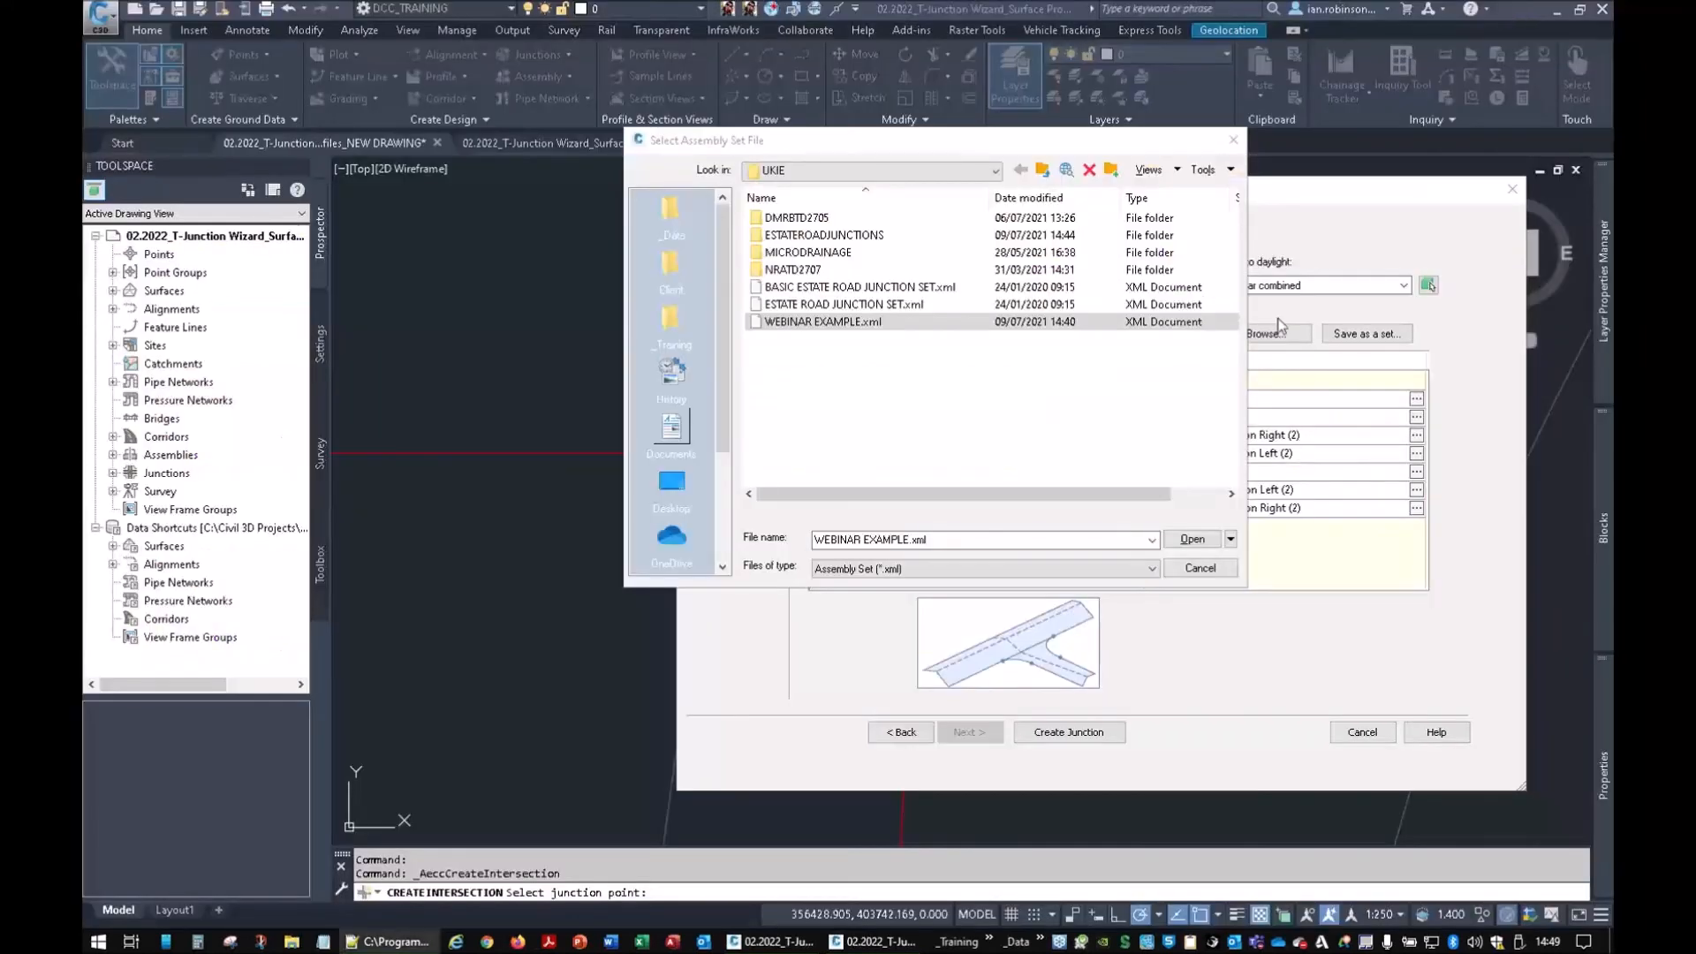
pyautogui.click(1223, 136)
pyautogui.click(1513, 188)
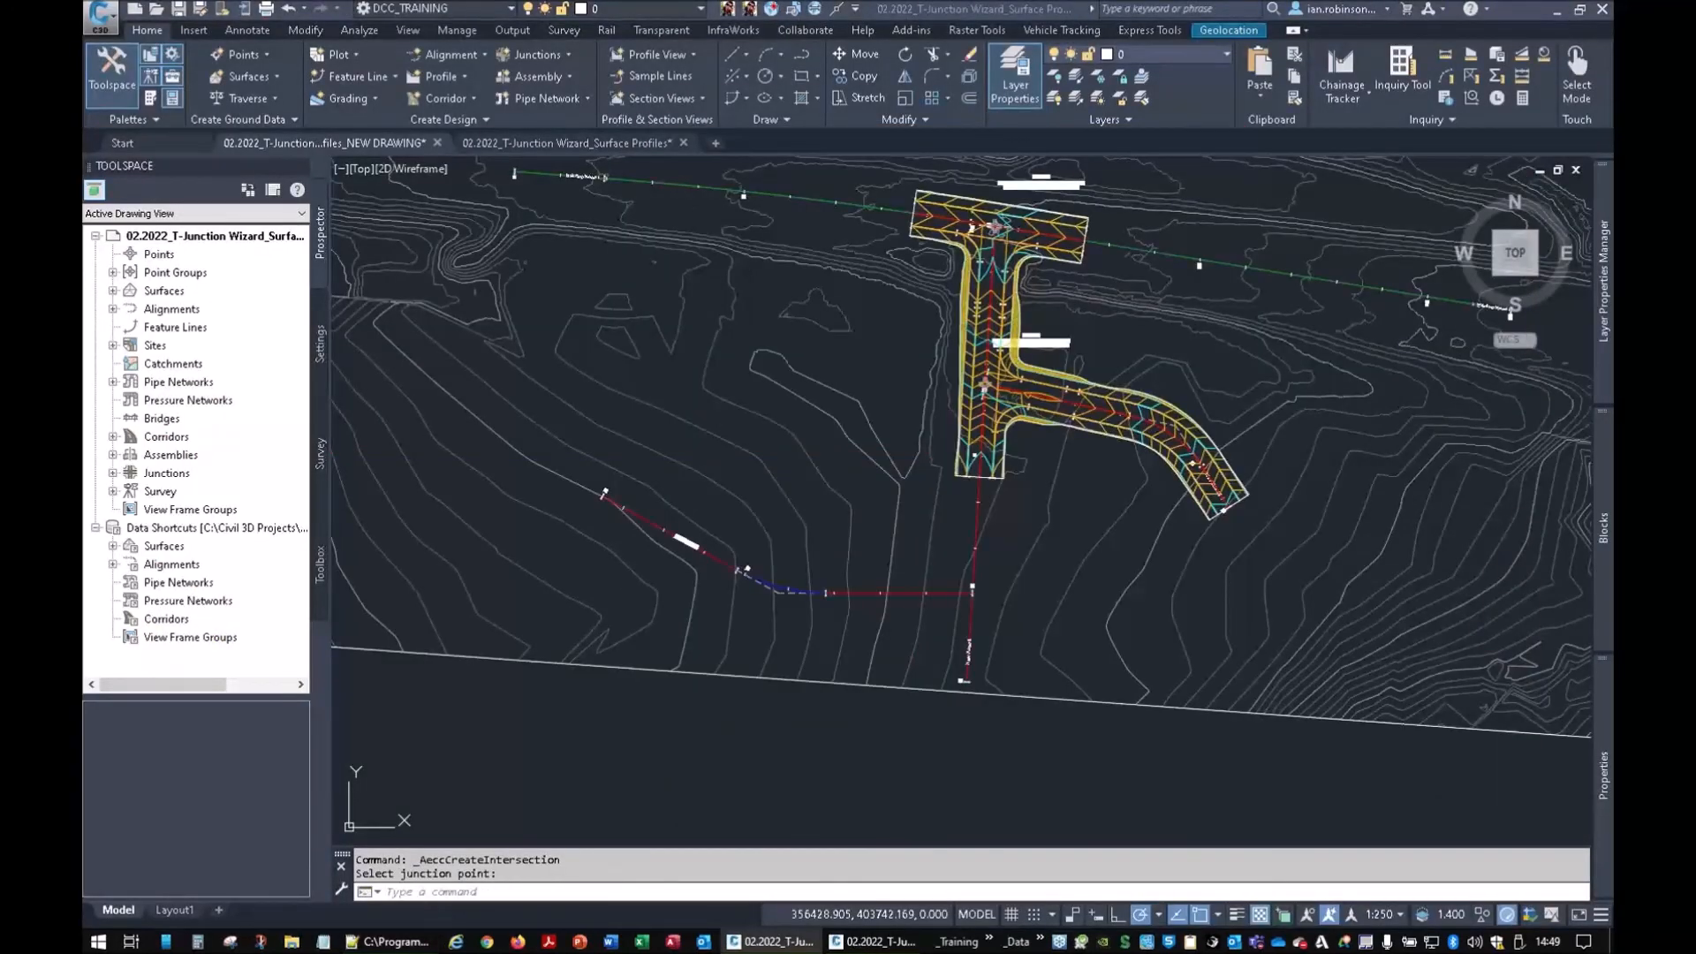
# Open Primary Road Full Section with Kerbs and Footpath.dwg from the UKIE folder
pyautogui.moveTo(1613, 239); pyautogui.dragTo(1142, 225)
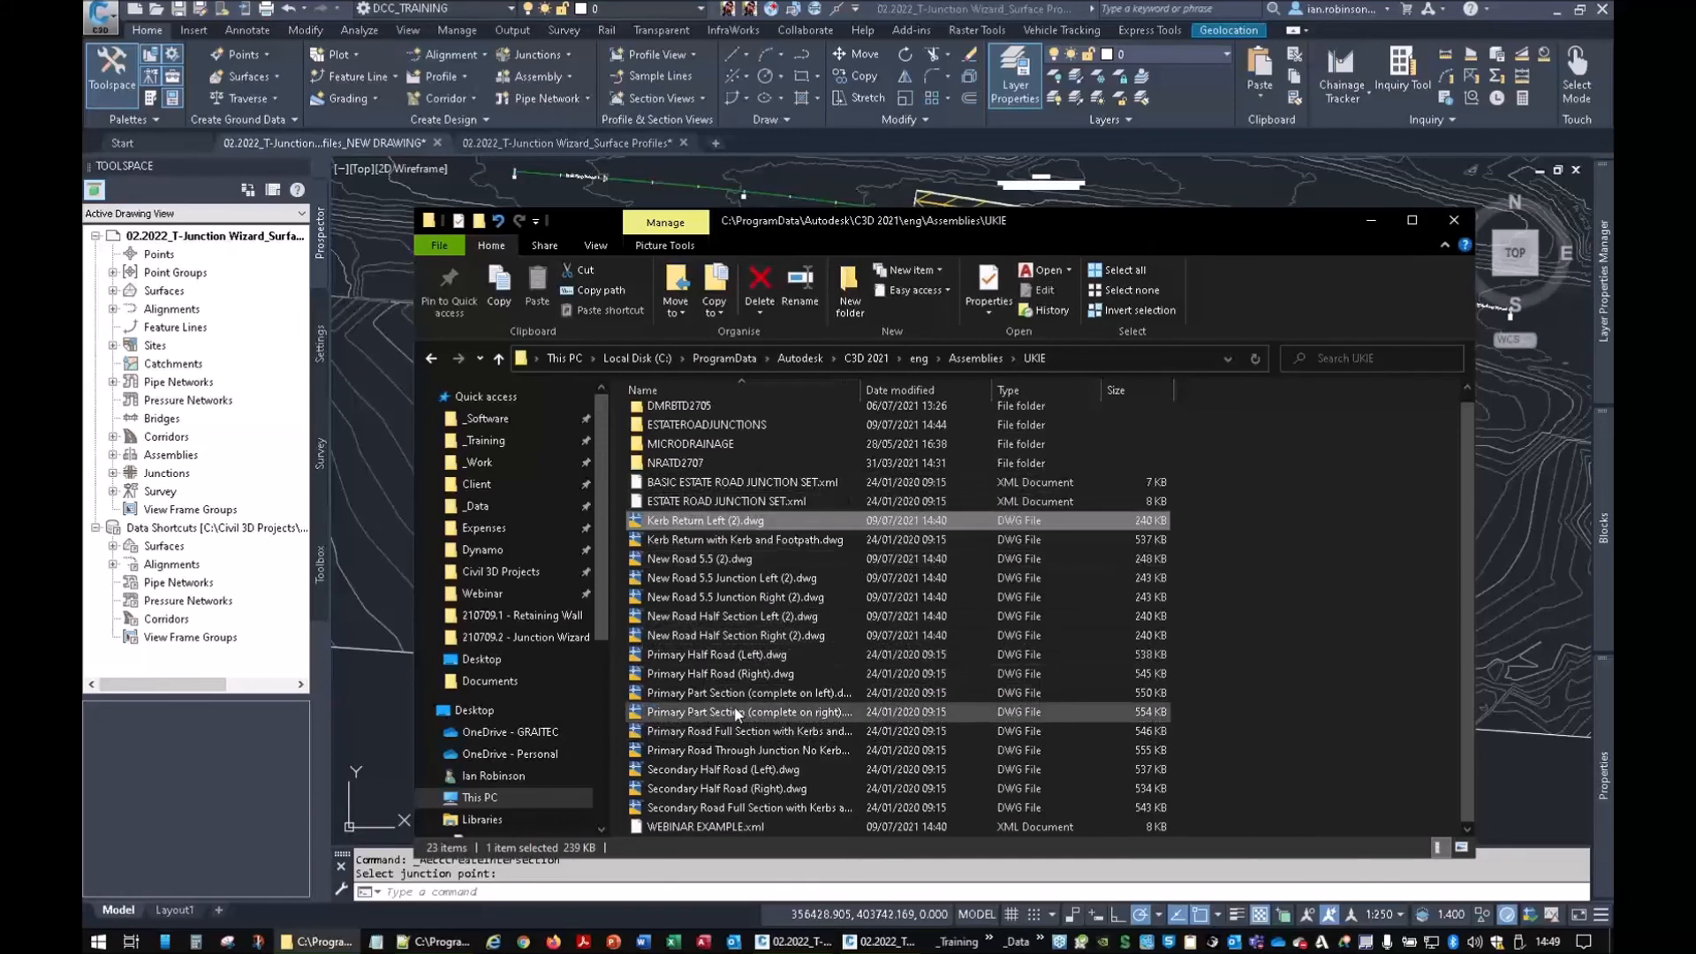
pyautogui.click(705, 737)
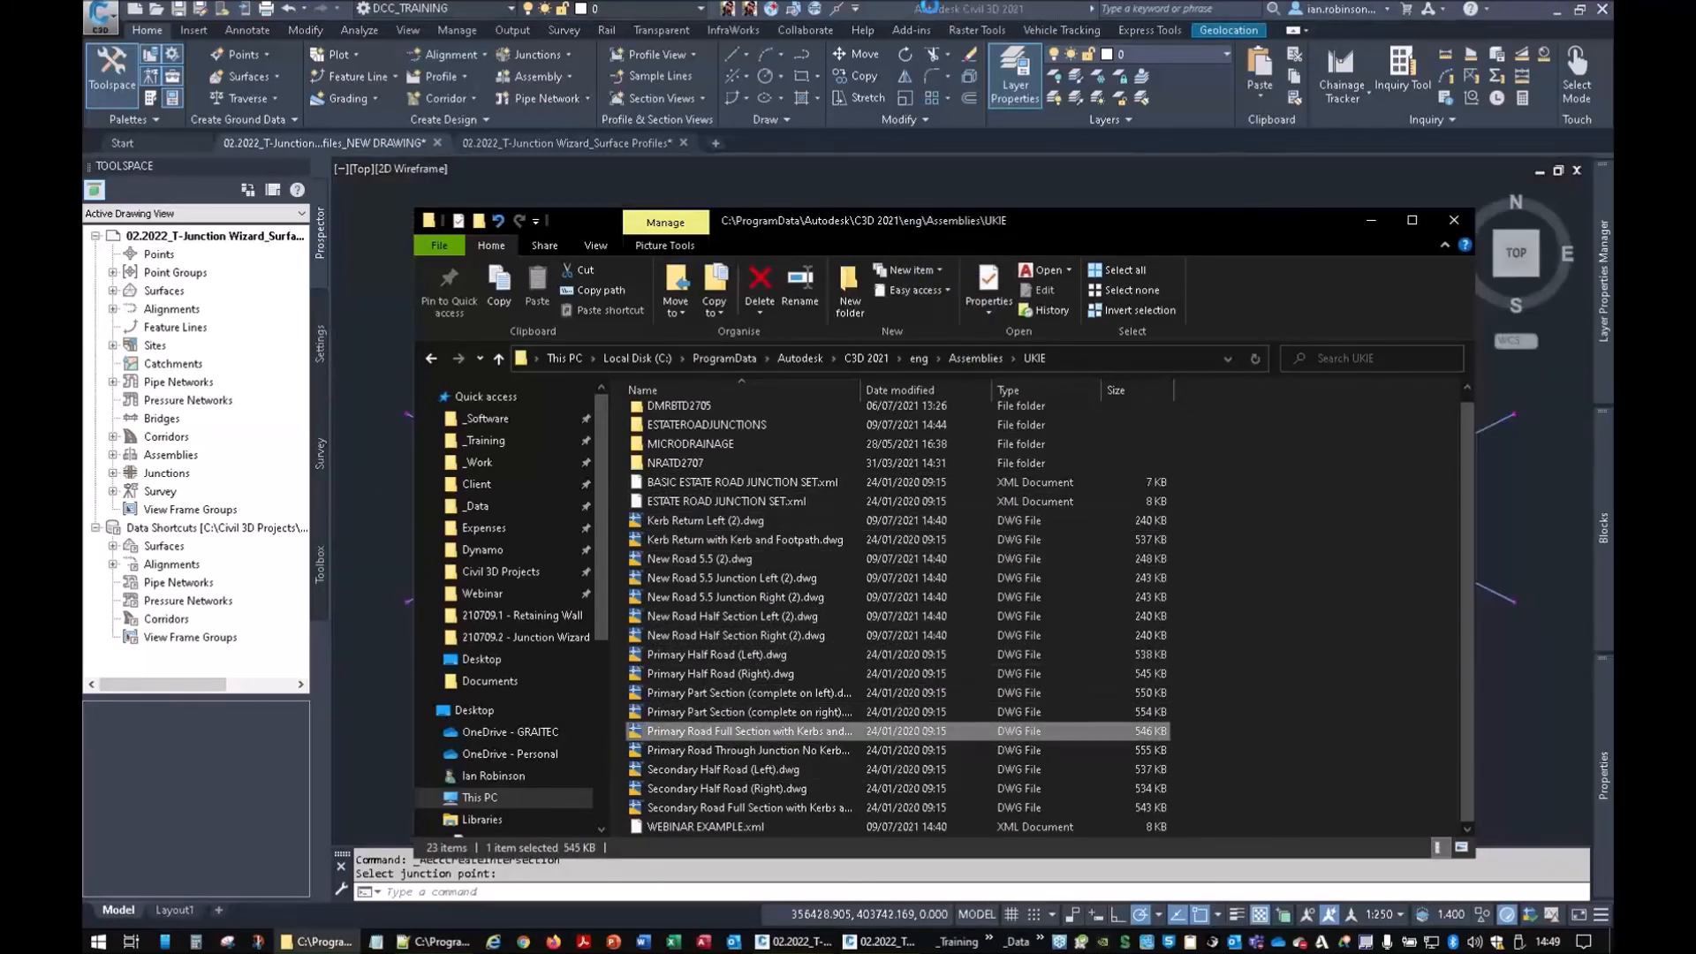
pyautogui.click(1372, 221)
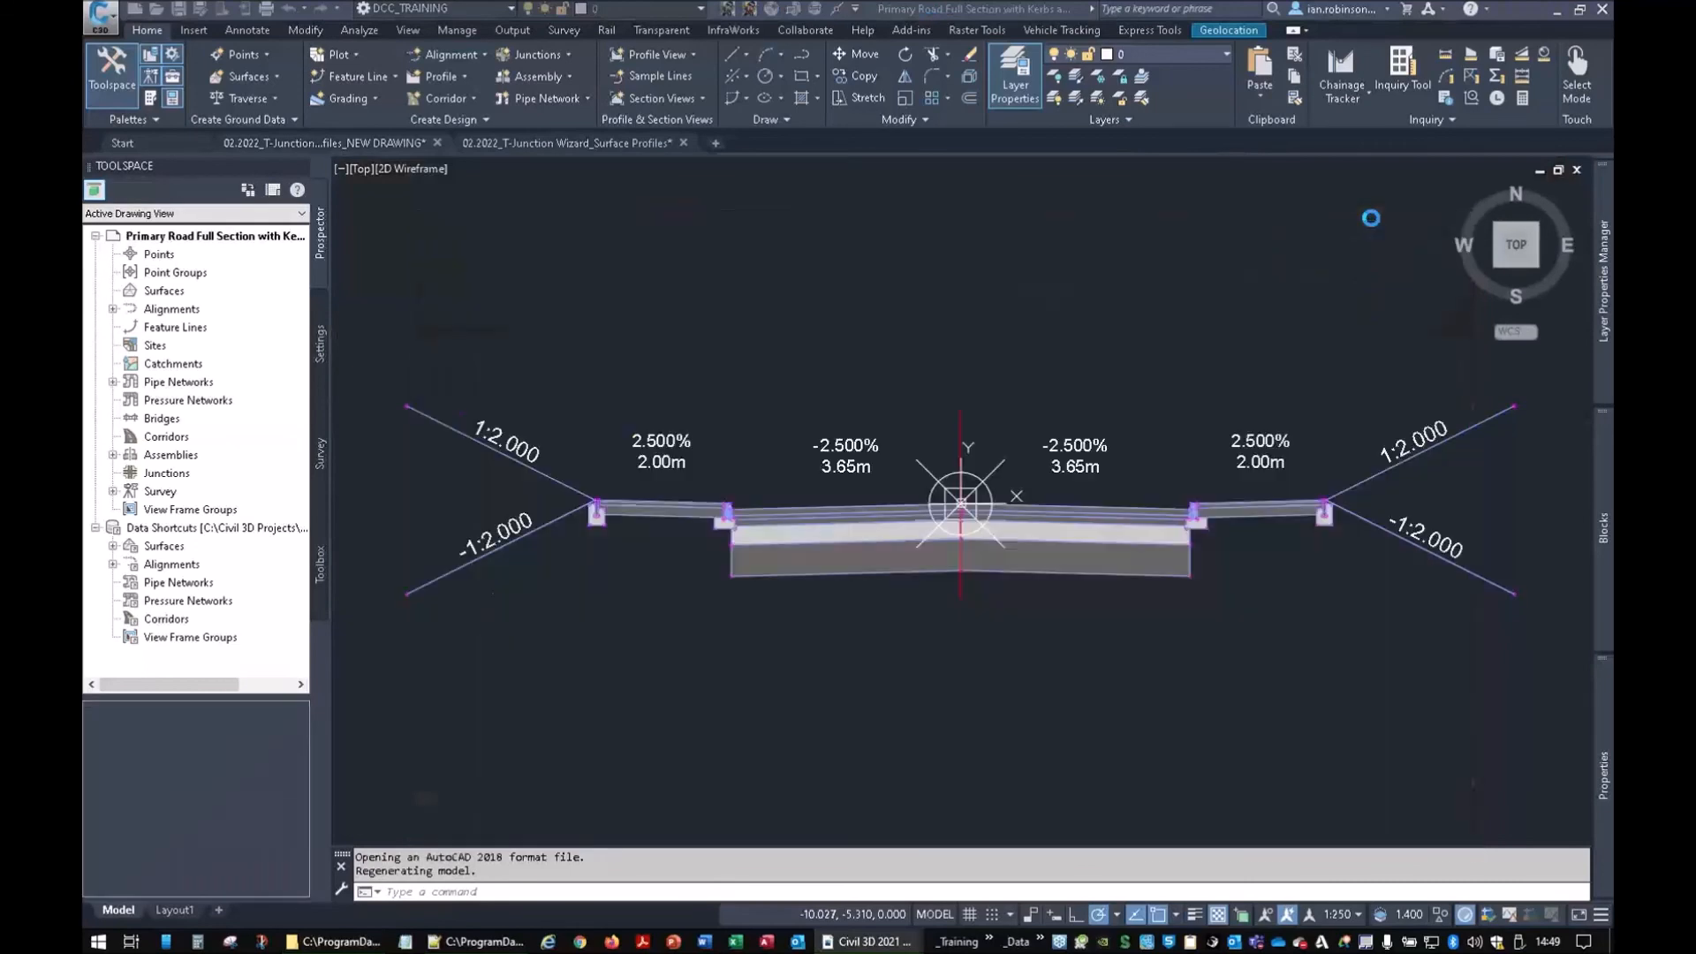
# Browse the UKIE folder and pick WEBINAR EXAMPLE.xml, then return to the cross-section drawing
pyautogui.scroll(-6, 960, 504)
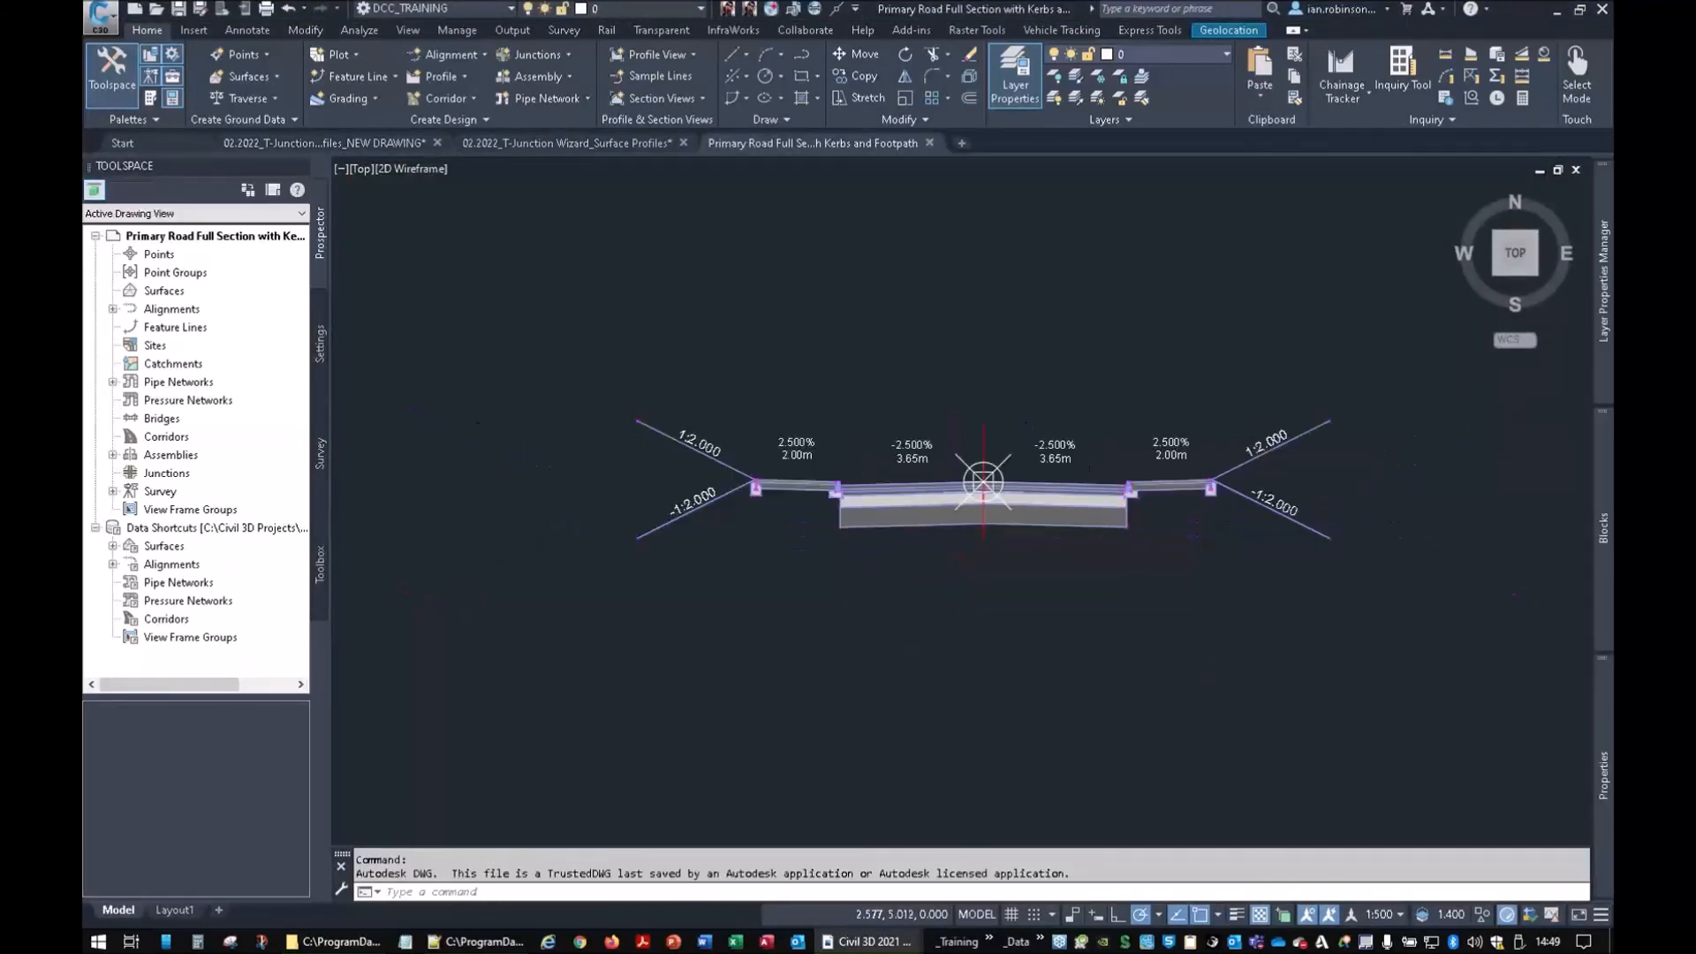
pyautogui.scroll(6, 1093, 602)
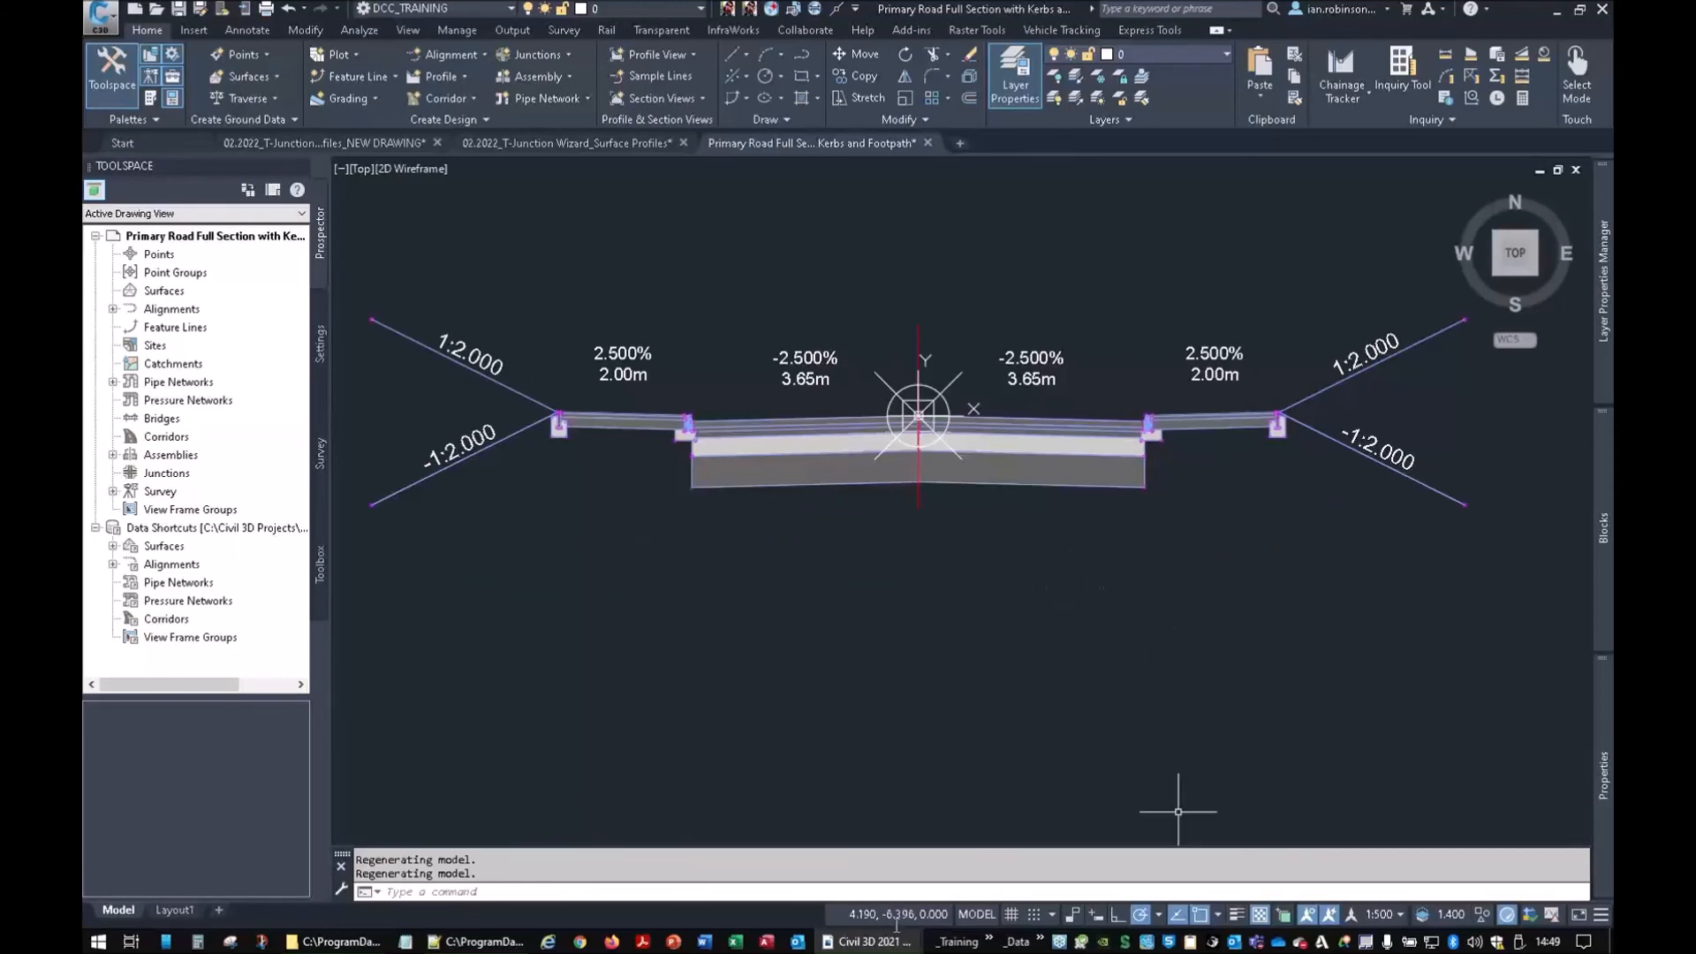
pyautogui.click(334, 942)
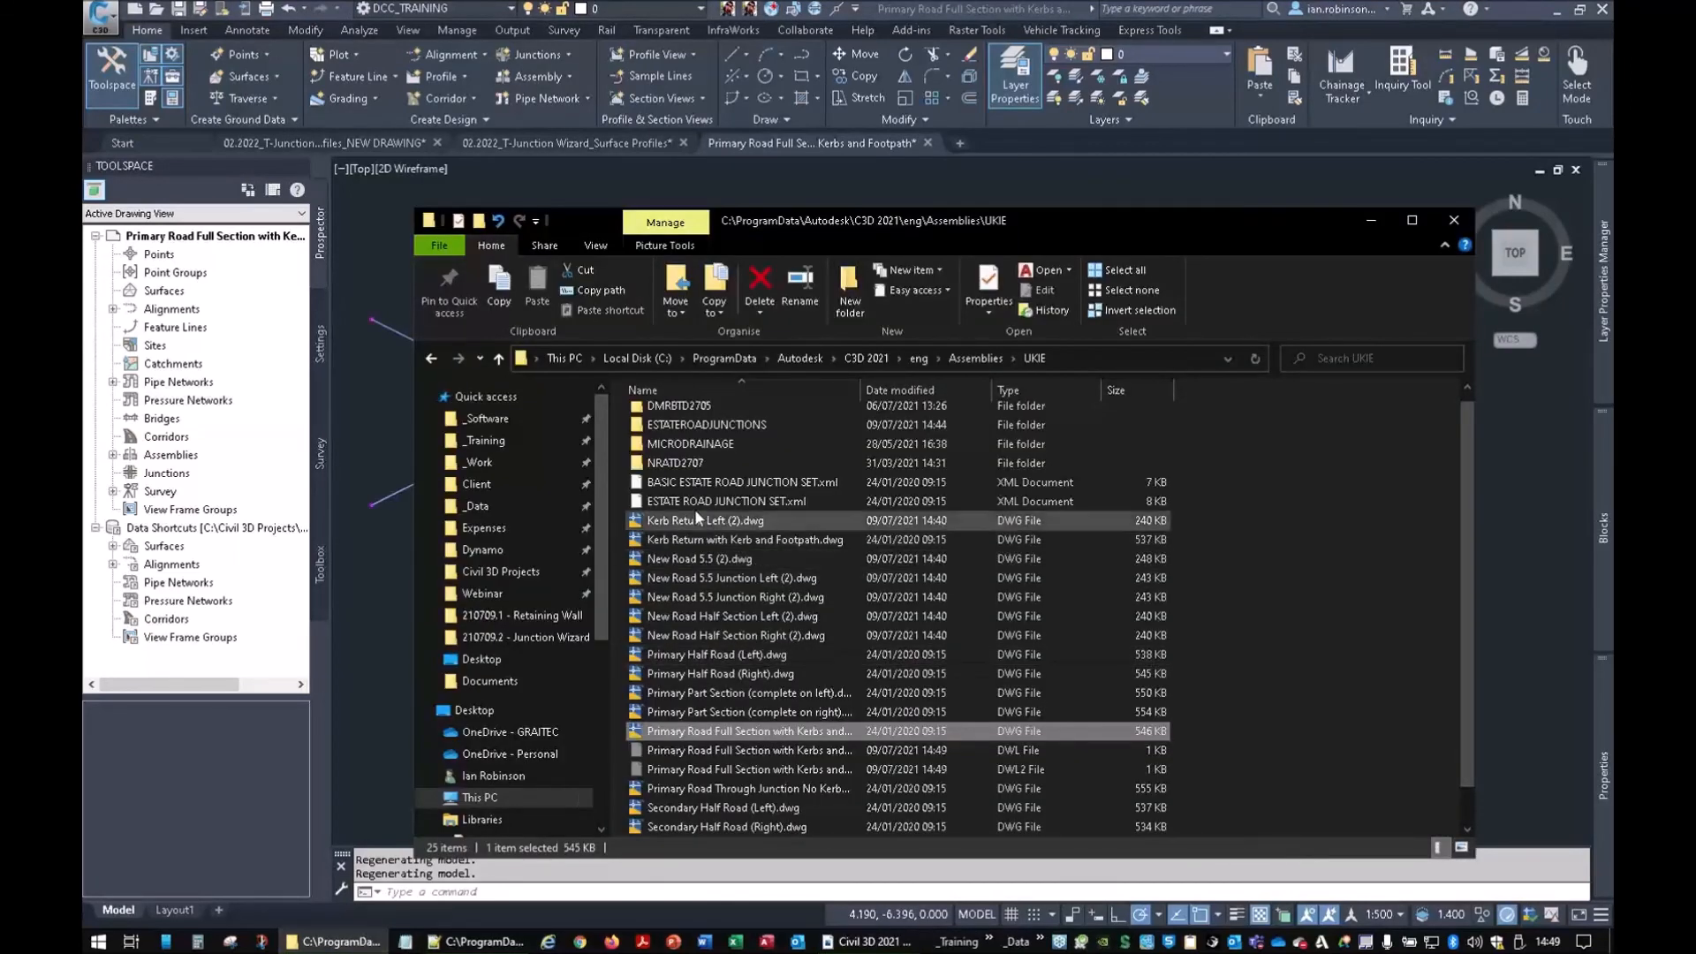
pyautogui.click(965, 359)
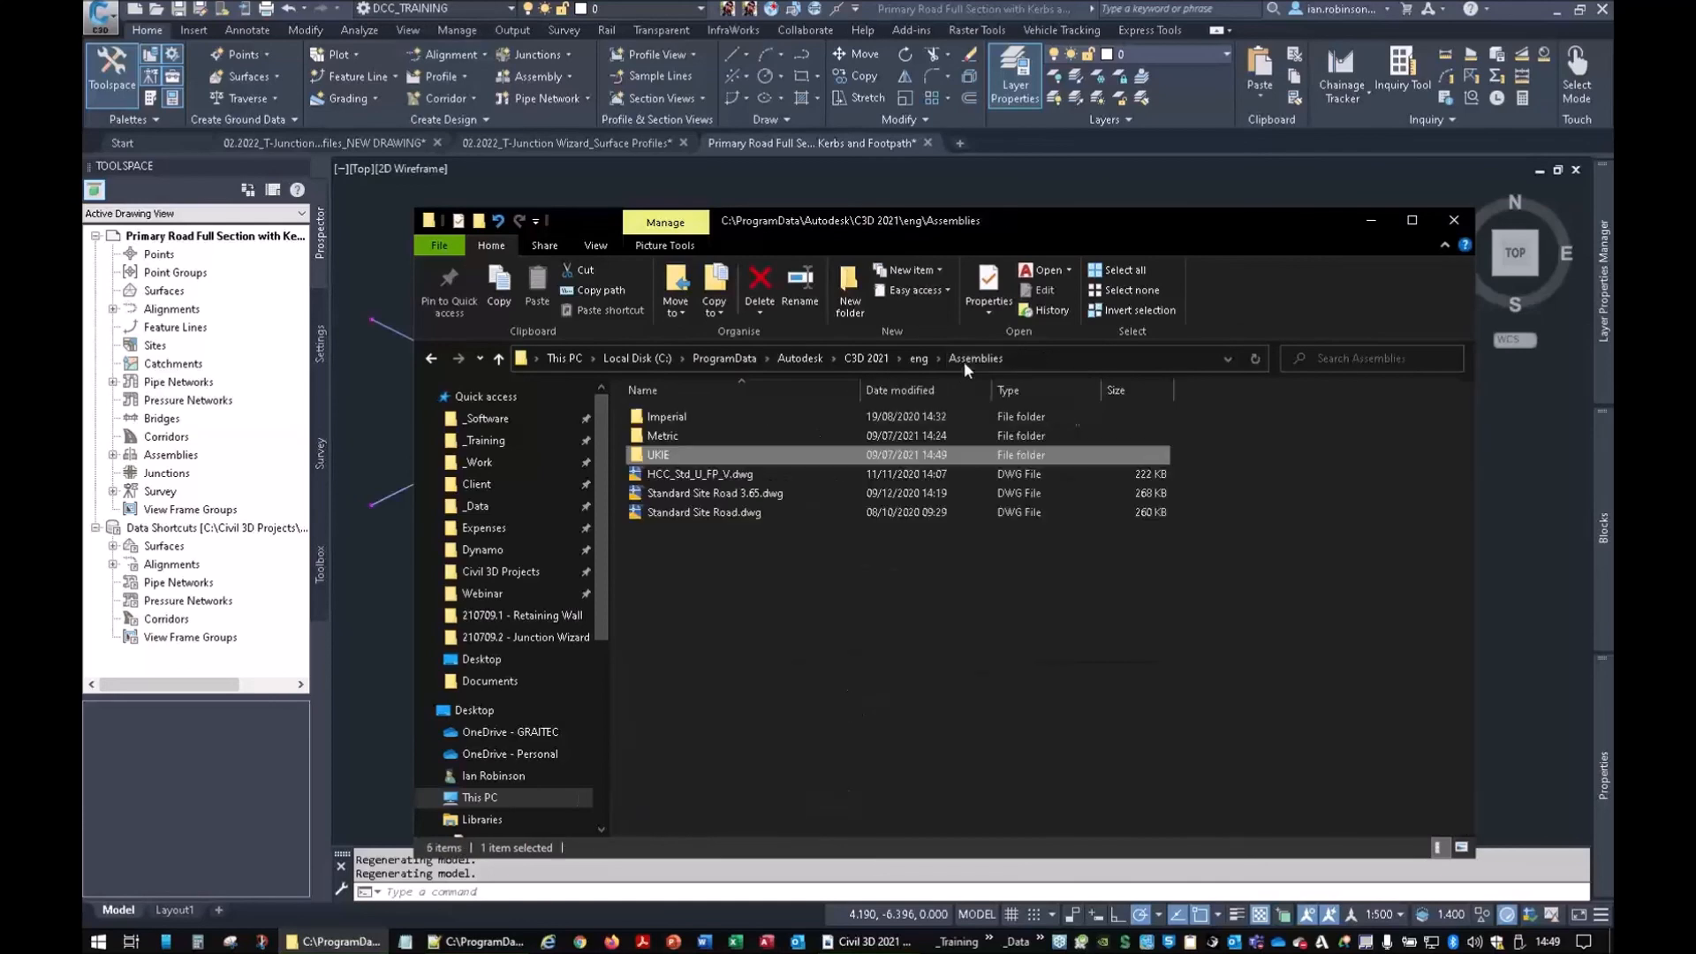
pyautogui.doubleClick(689, 452)
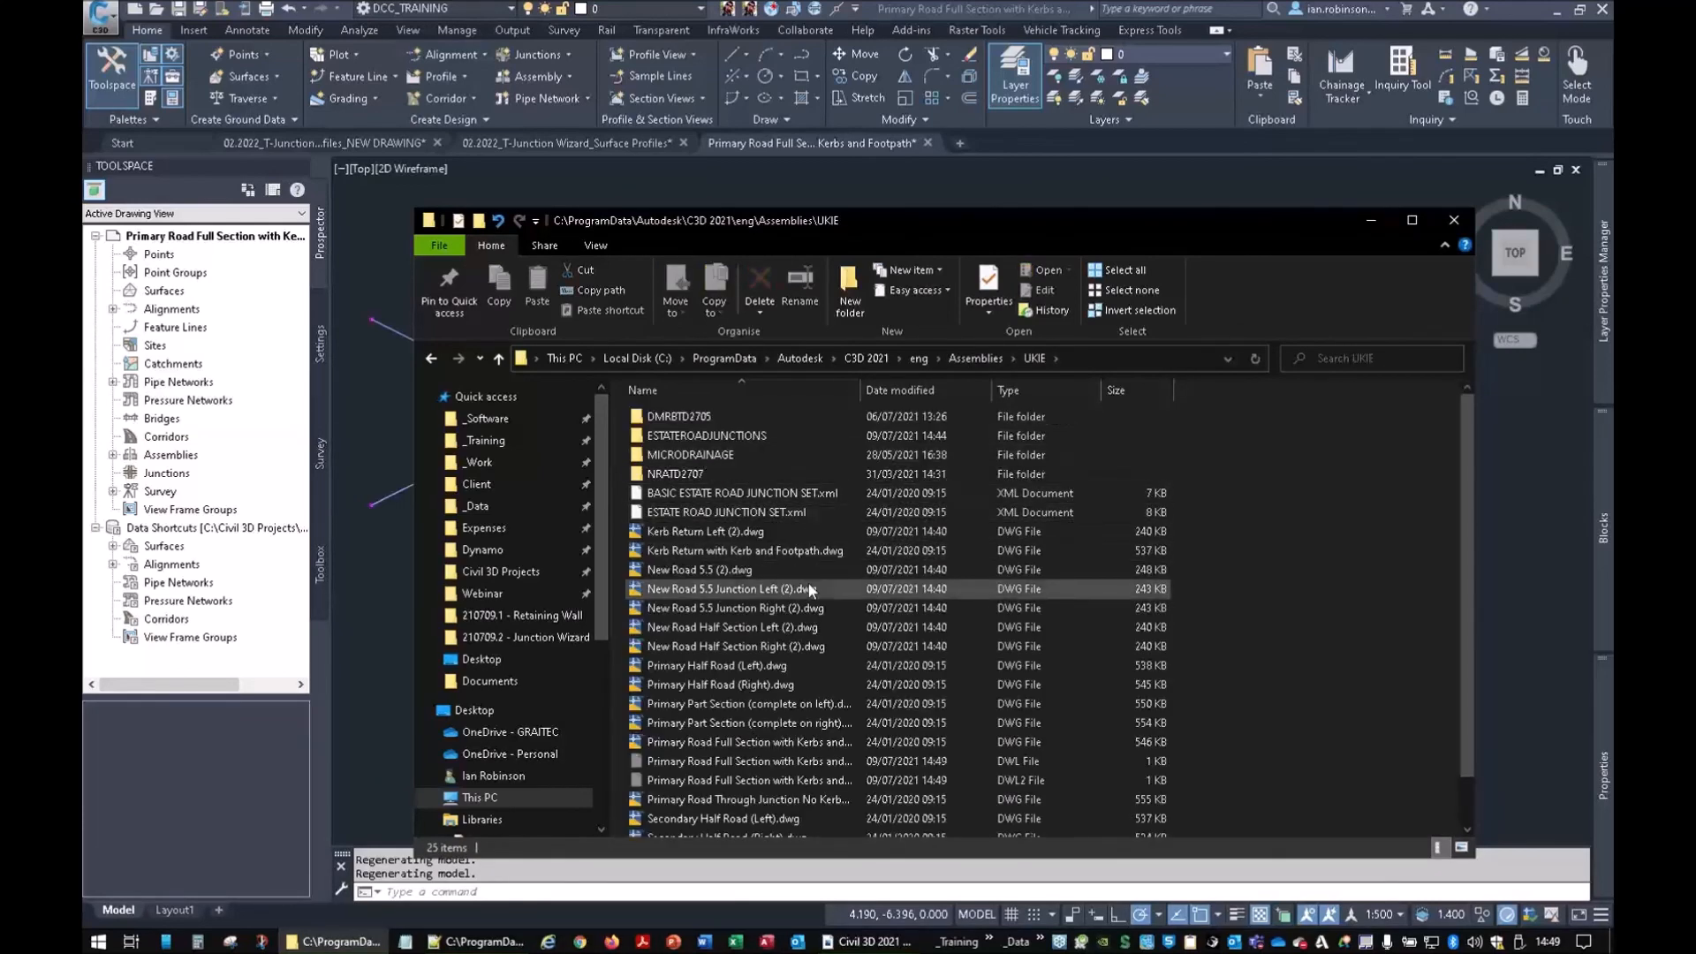
pyautogui.scroll(-1, 743, 523)
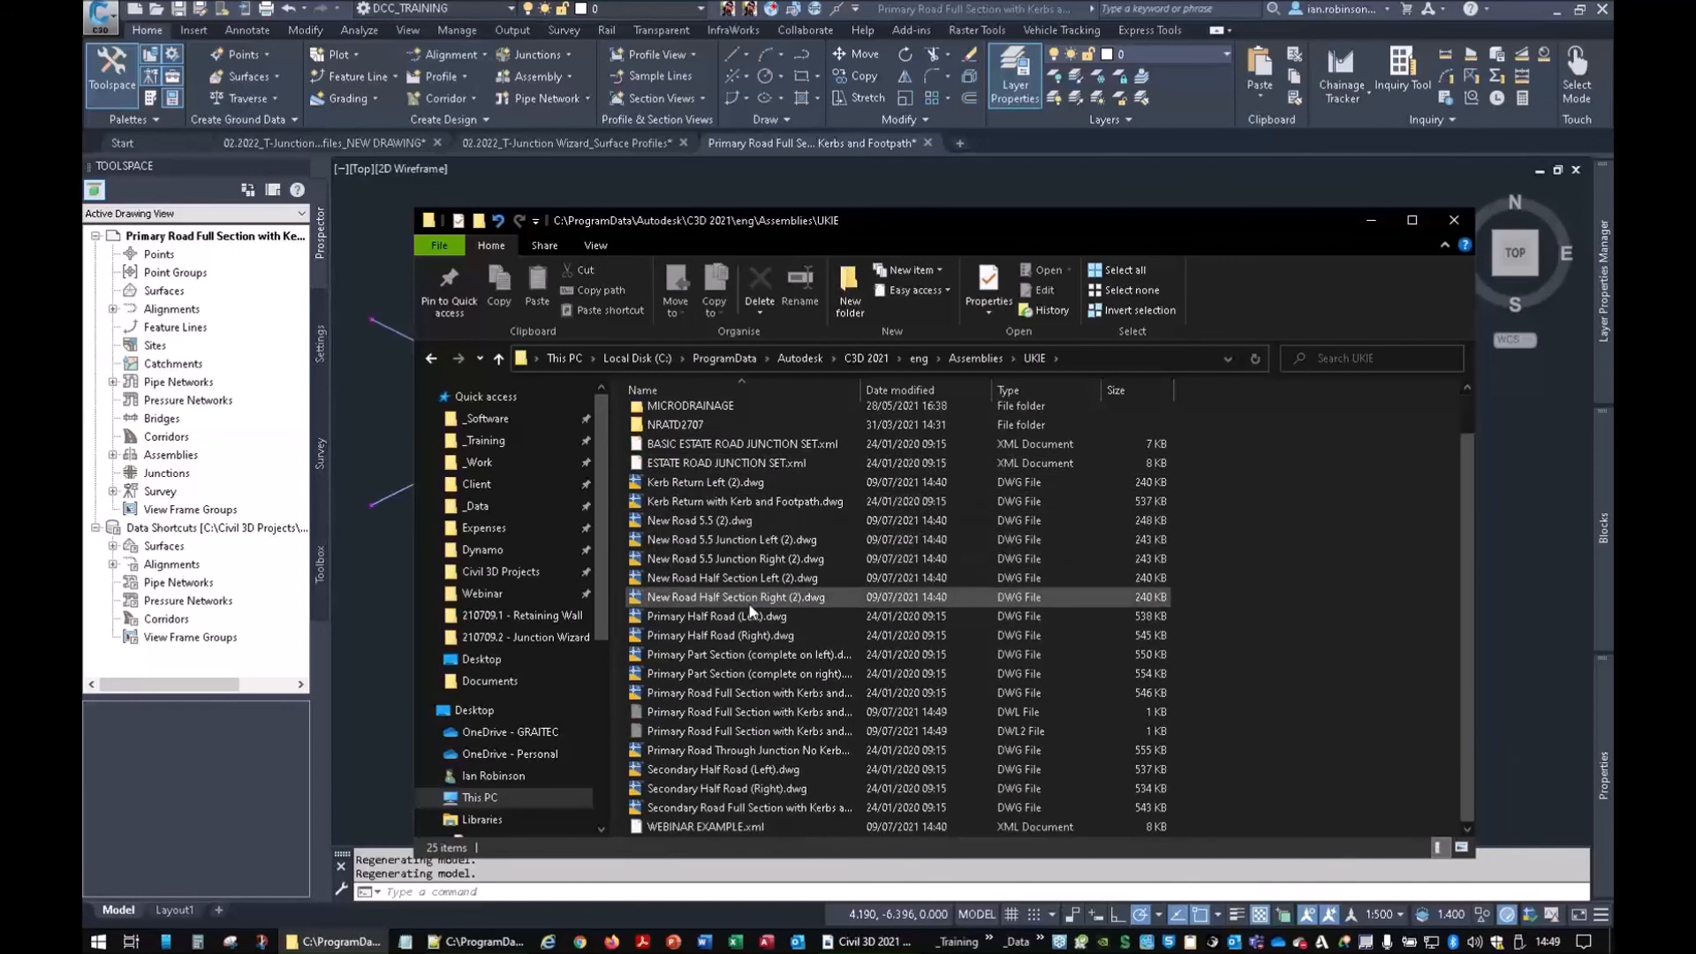
pyautogui.click(668, 828)
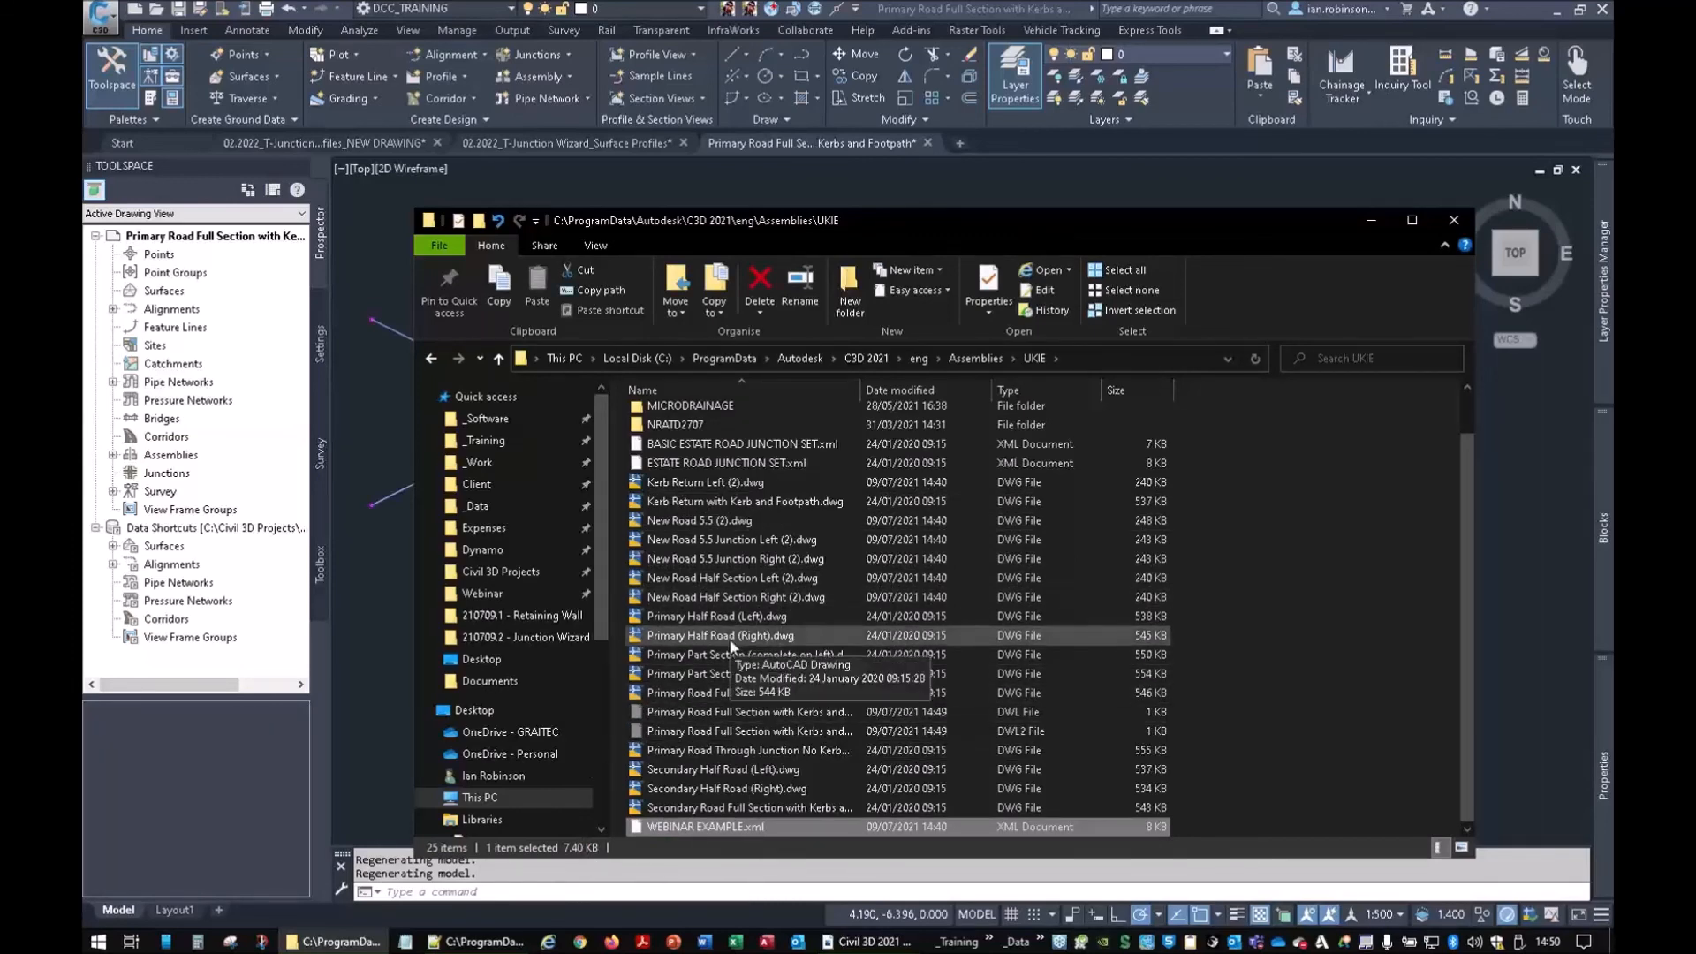
pyautogui.click(1370, 220)
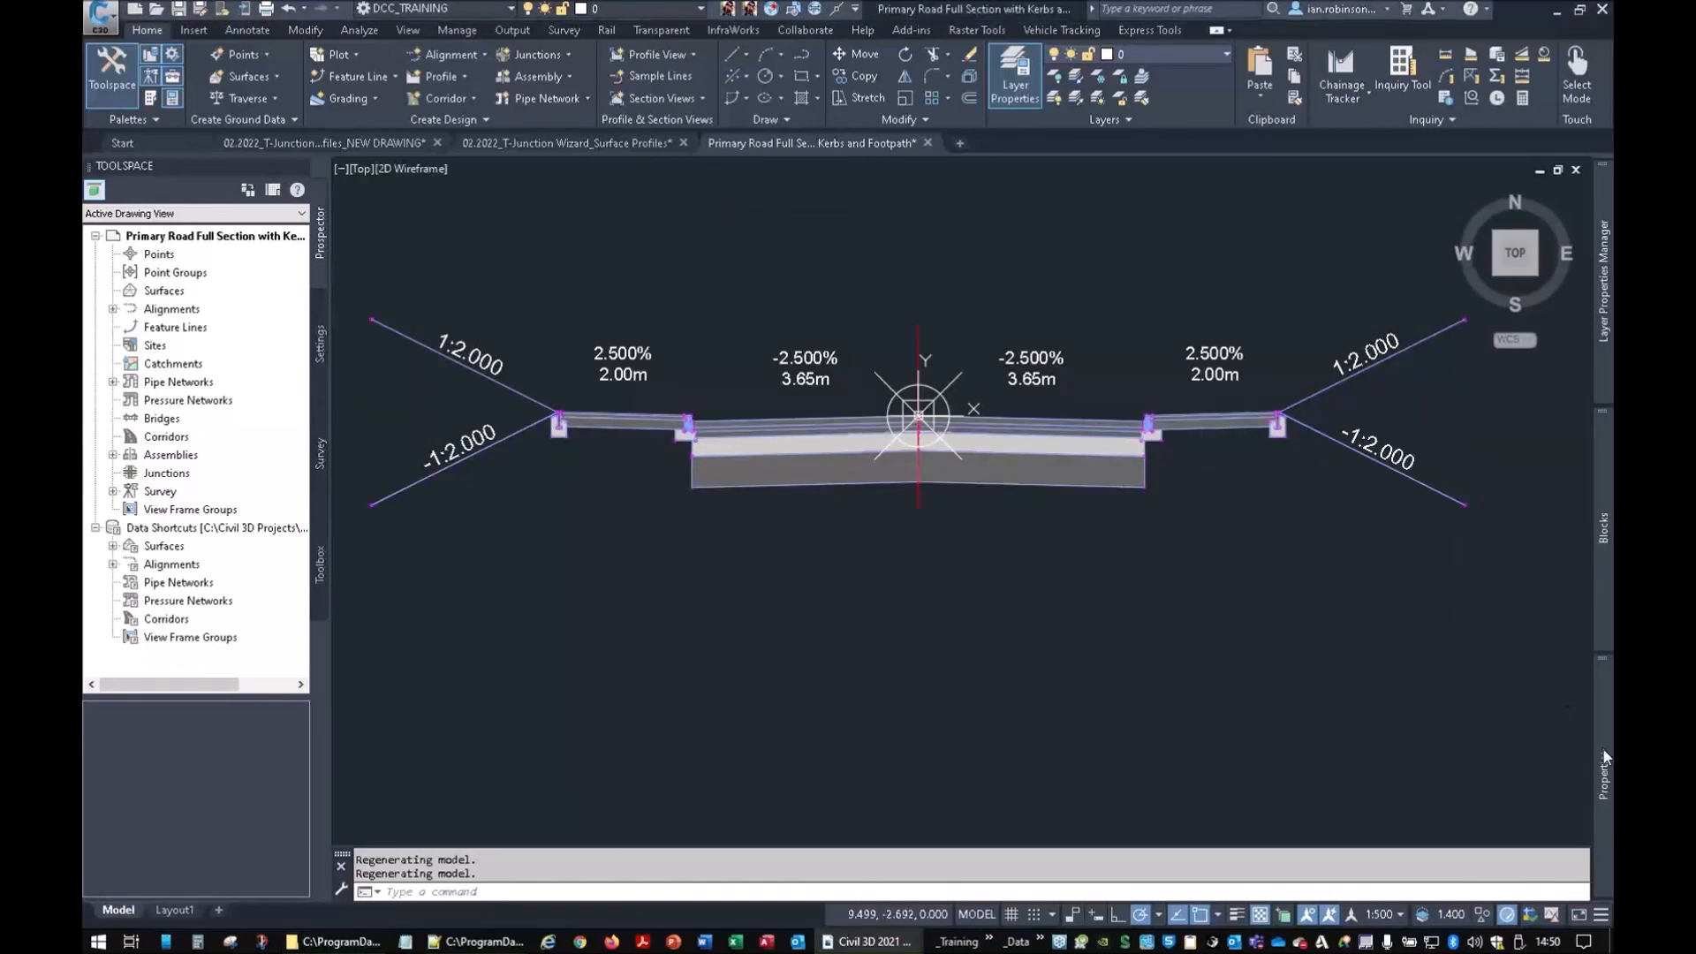
# Show the UKIE Junctions tool palette with its Basic Estate Road Junction Assemblies
pyautogui.moveTo(1604, 325)
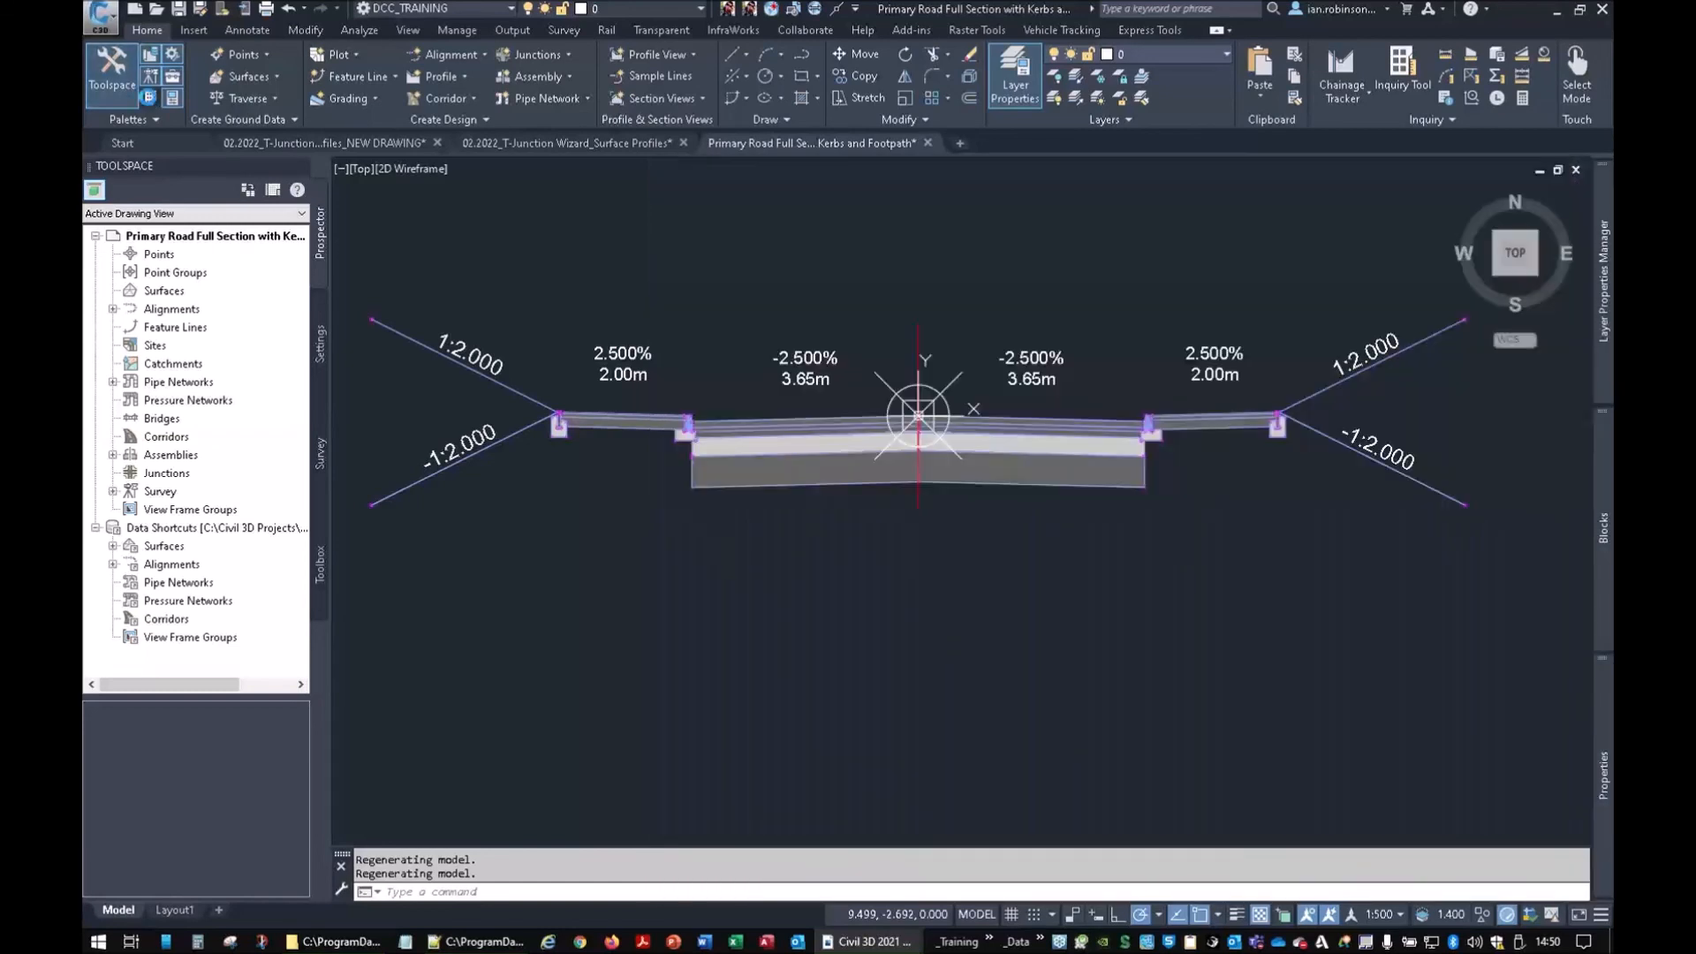
pyautogui.click(150, 99)
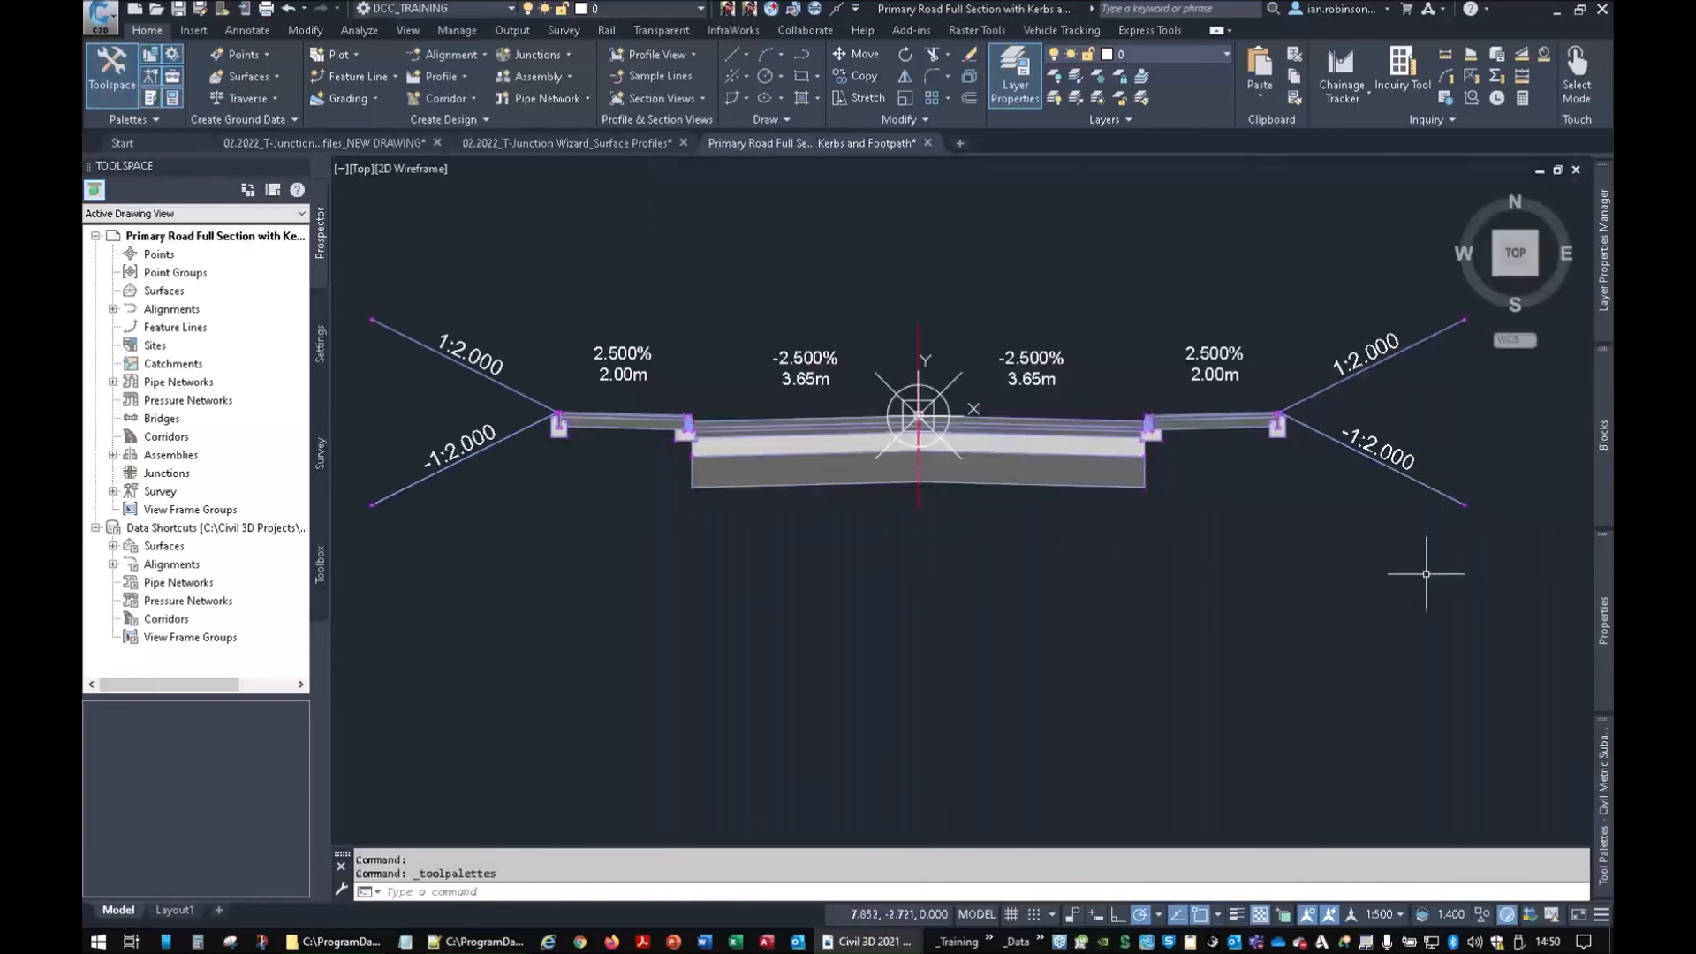
pyautogui.moveTo(1602, 778)
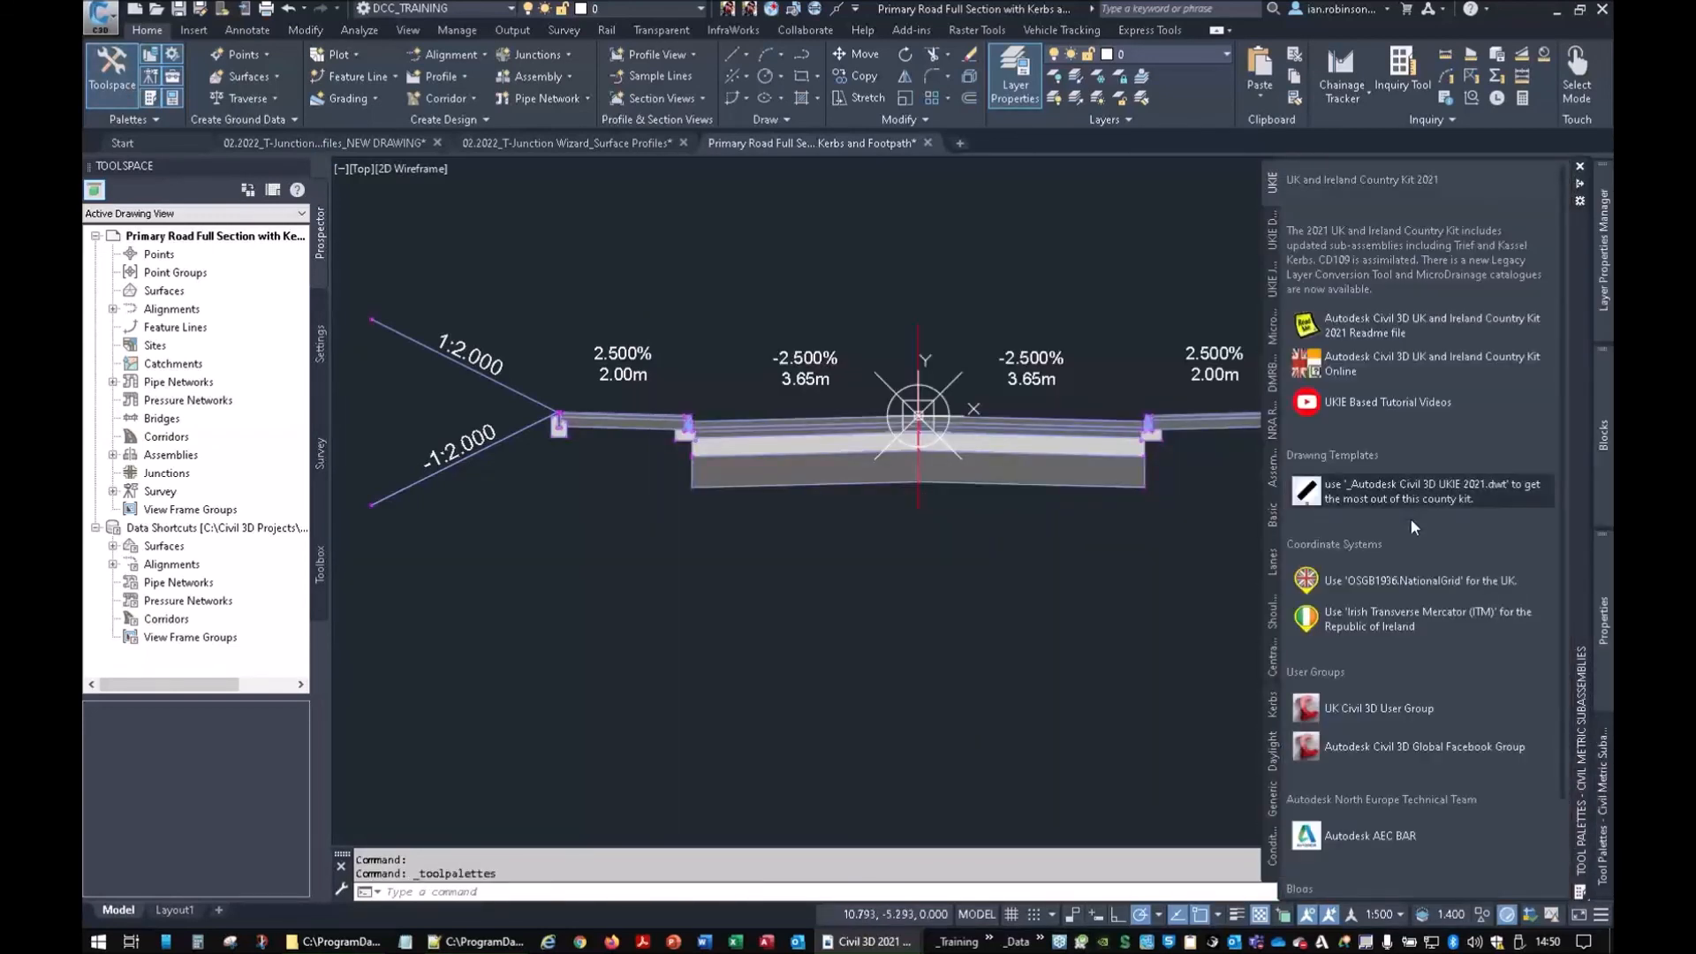
pyautogui.click(1274, 284)
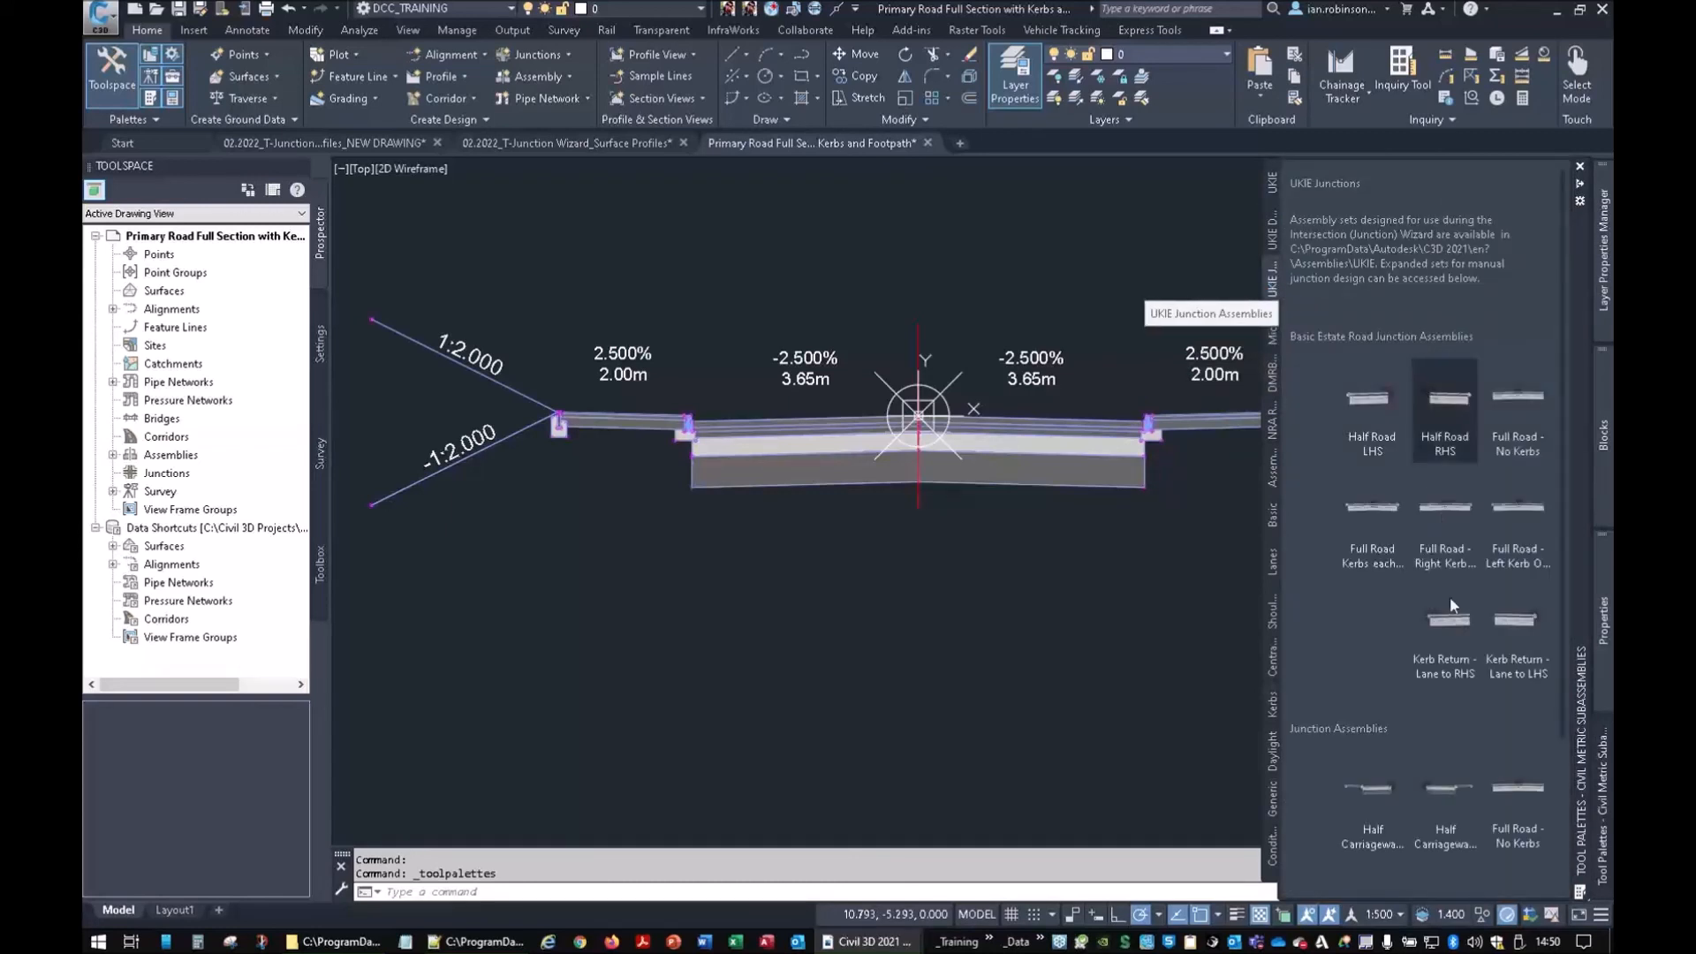
pyautogui.scroll(-3, 1451, 637)
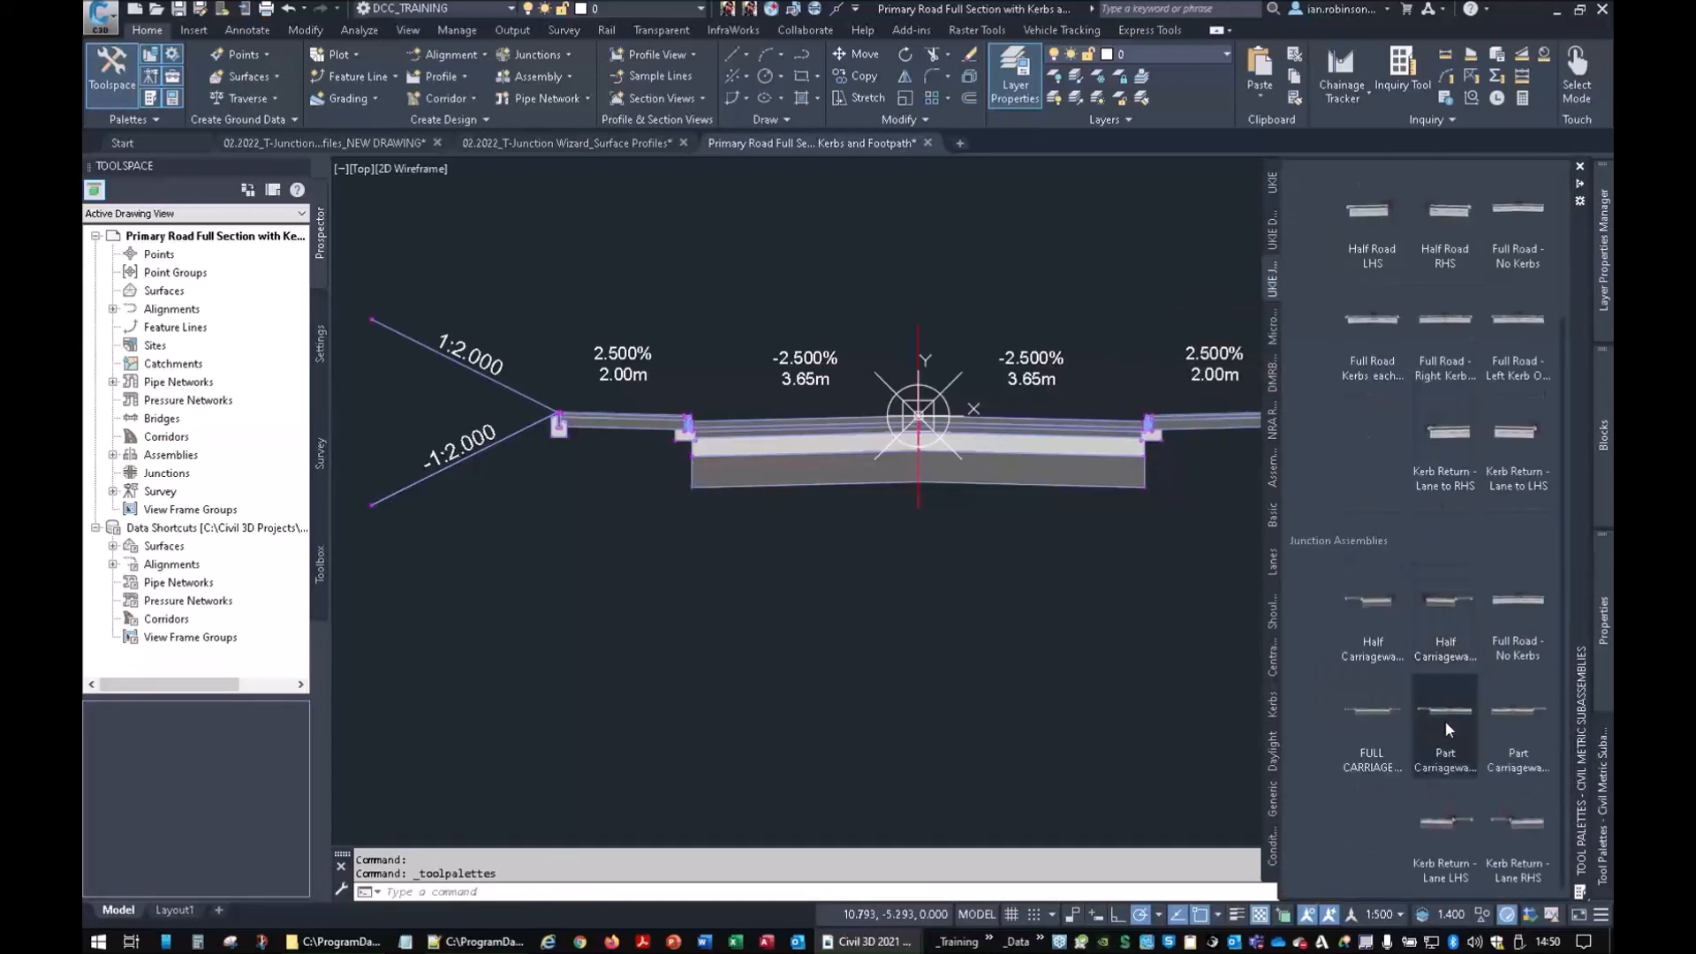